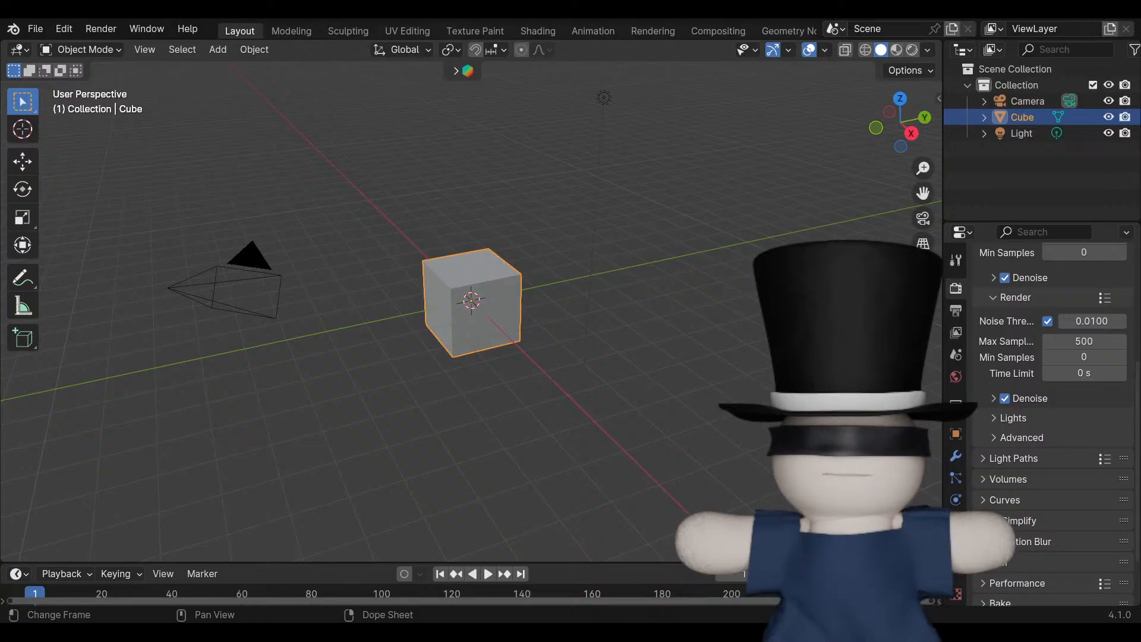
Create a new collection in the scene, name it "ship sloop", and move the cube into it.
{"action": "left_click_drag", "start_coordinate": [900, 123], "coordinate": [811, 101]}
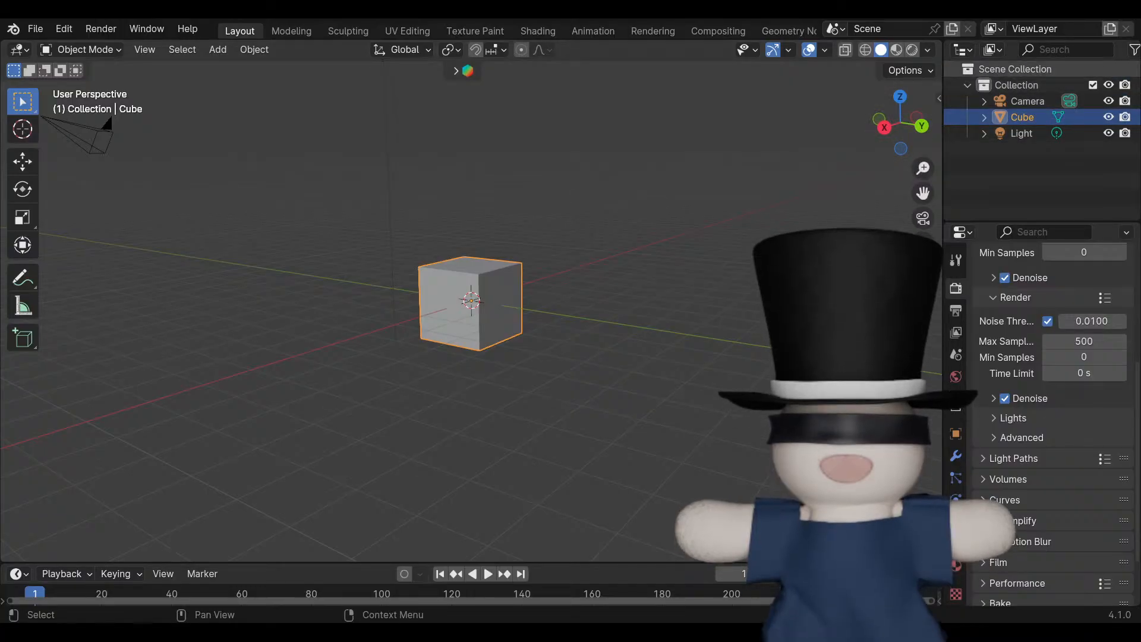
{"action": "right_click", "coordinate": [909, 69]}
{"action": "left_click", "coordinate": [912, 69]}
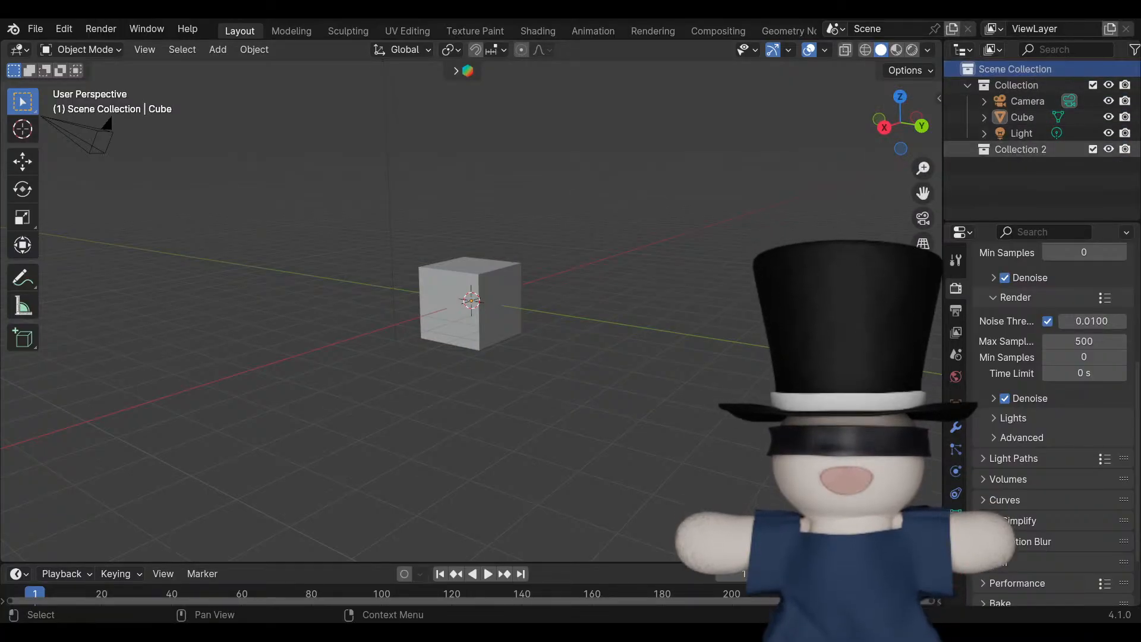
{"action": "double_click", "coordinate": [1020, 149]}
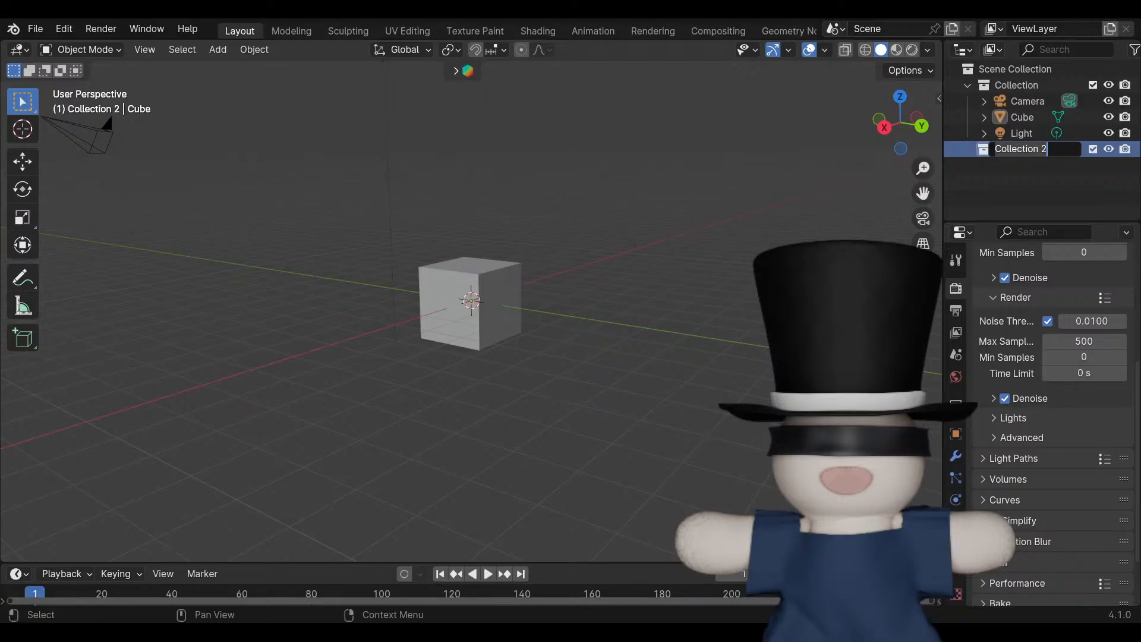
{"action": "type", "text": "ship slooop"}
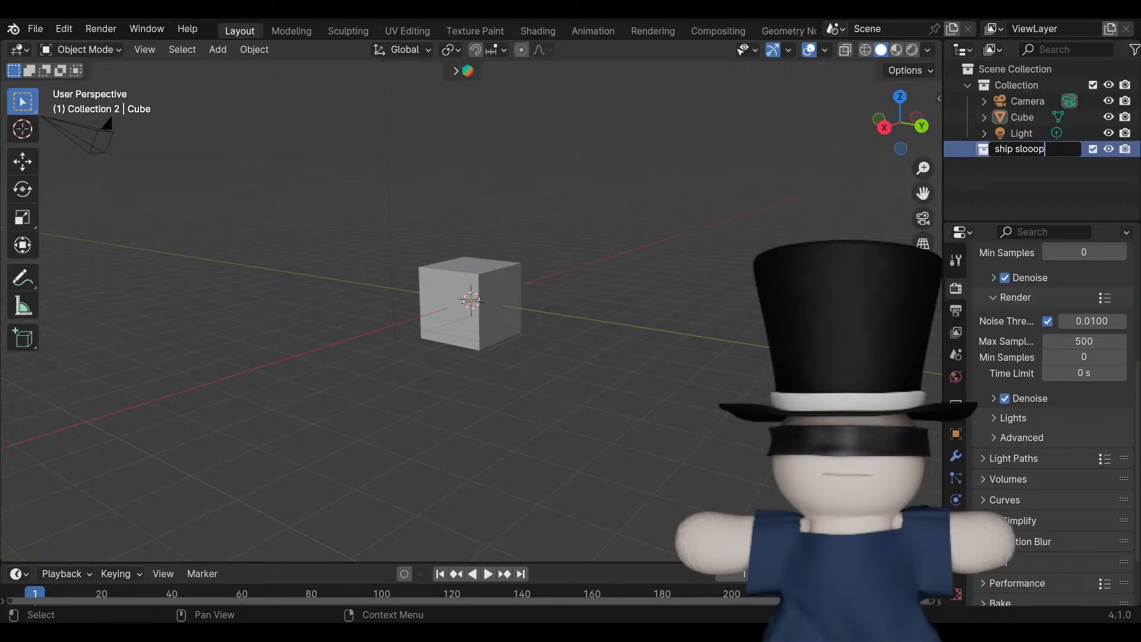
{"action": "key", "text": "BackSpace"}
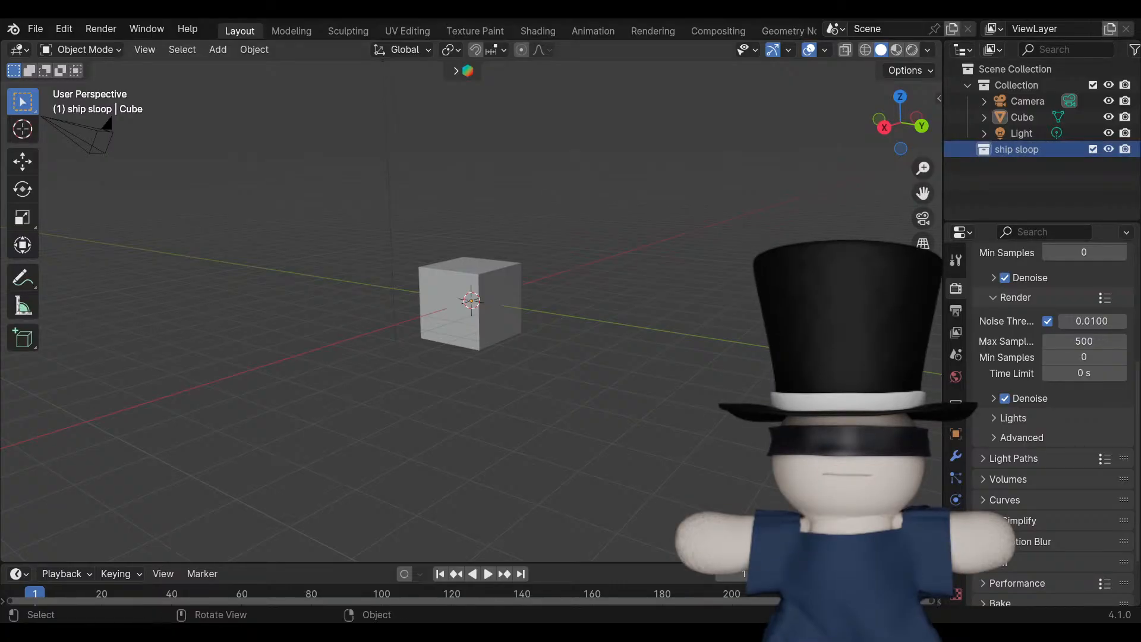
{"action": "left_click", "coordinate": [1023, 118]}
{"action": "left_click_drag", "start_coordinate": [1022, 117], "coordinate": [1017, 149]}
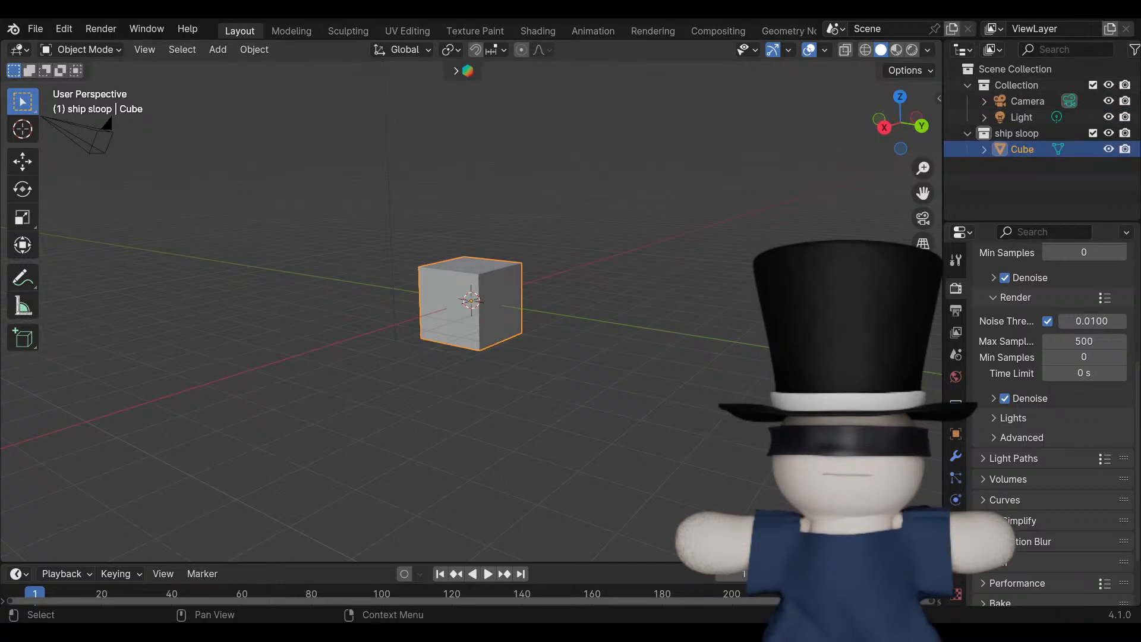
{"action": "key", "text": "x"}
{"action": "key", "text": "Return"}
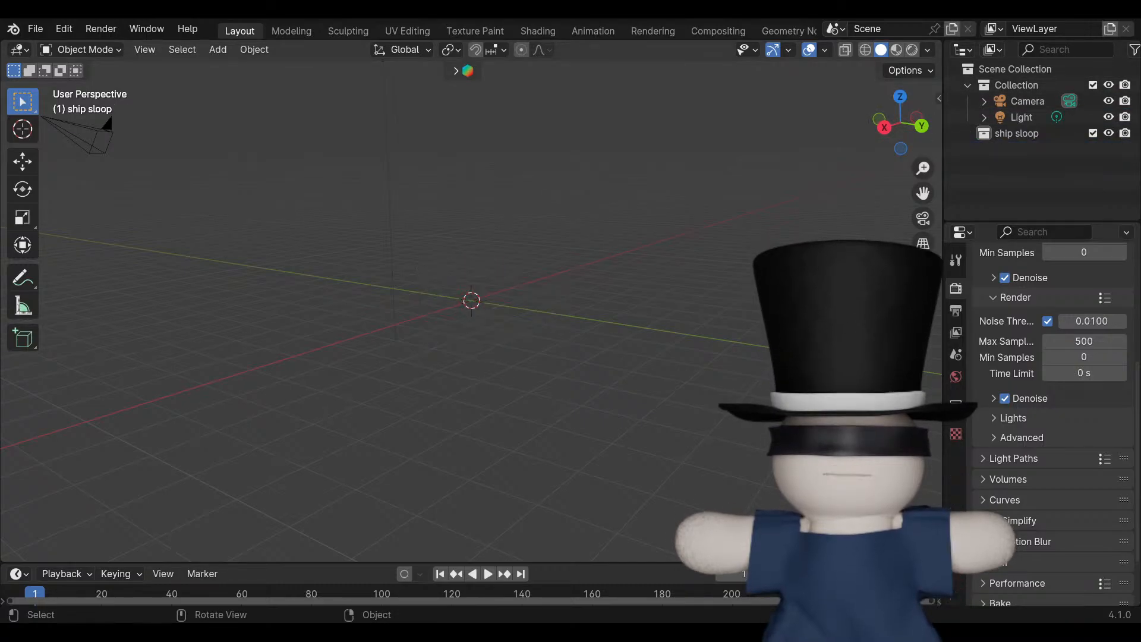
{"action": "left_click_drag", "start_coordinate": [900, 123], "coordinate": [908, 133]}
{"action": "left_click_drag", "start_coordinate": [922, 193], "coordinate": [951, 258]}
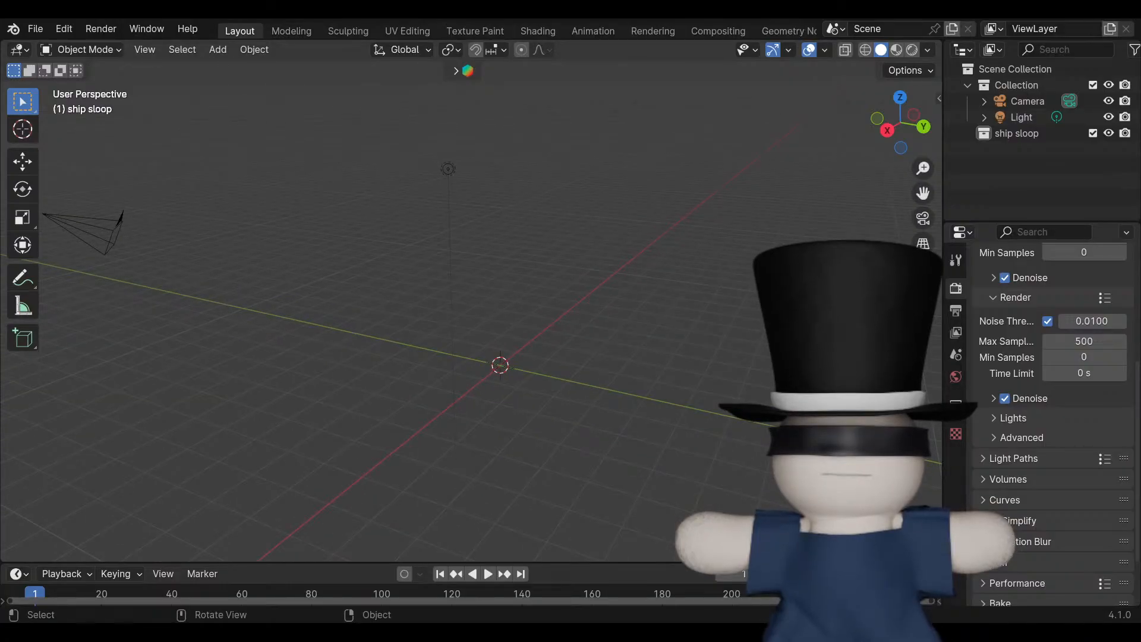
{"action": "key", "text": "shift+a"}
{"action": "mouse_move", "coordinate": [546, 255]}
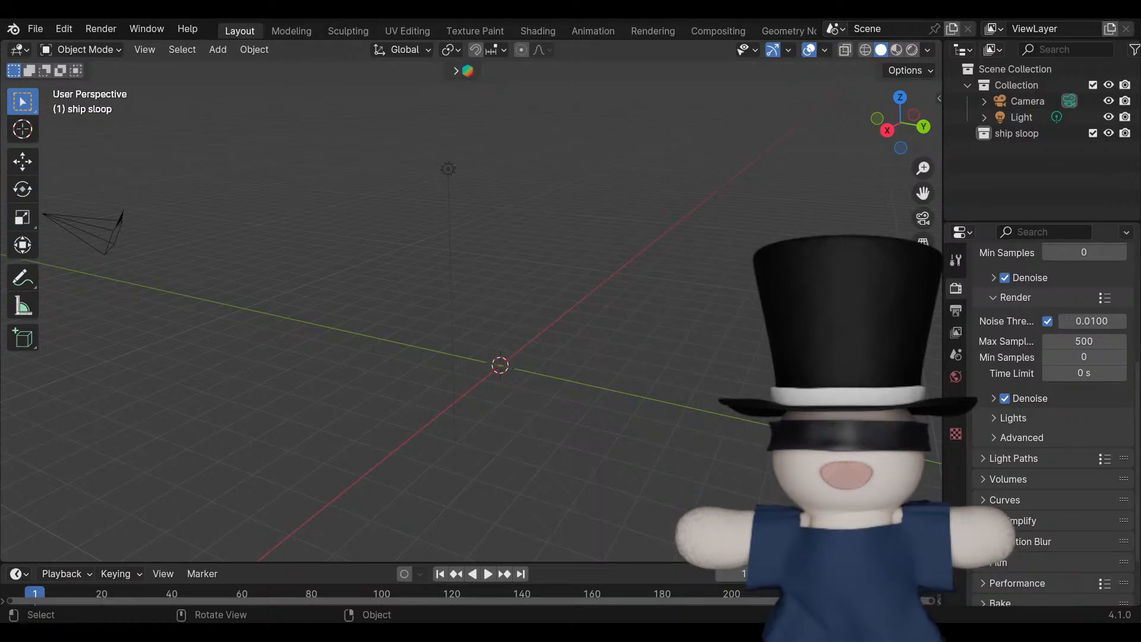
{"action": "key", "text": "ctrl+z"}
Exclude the default collection holding the camera and light from the view layer.
{"action": "left_click_drag", "start_coordinate": [899, 123], "coordinate": [928, 114]}
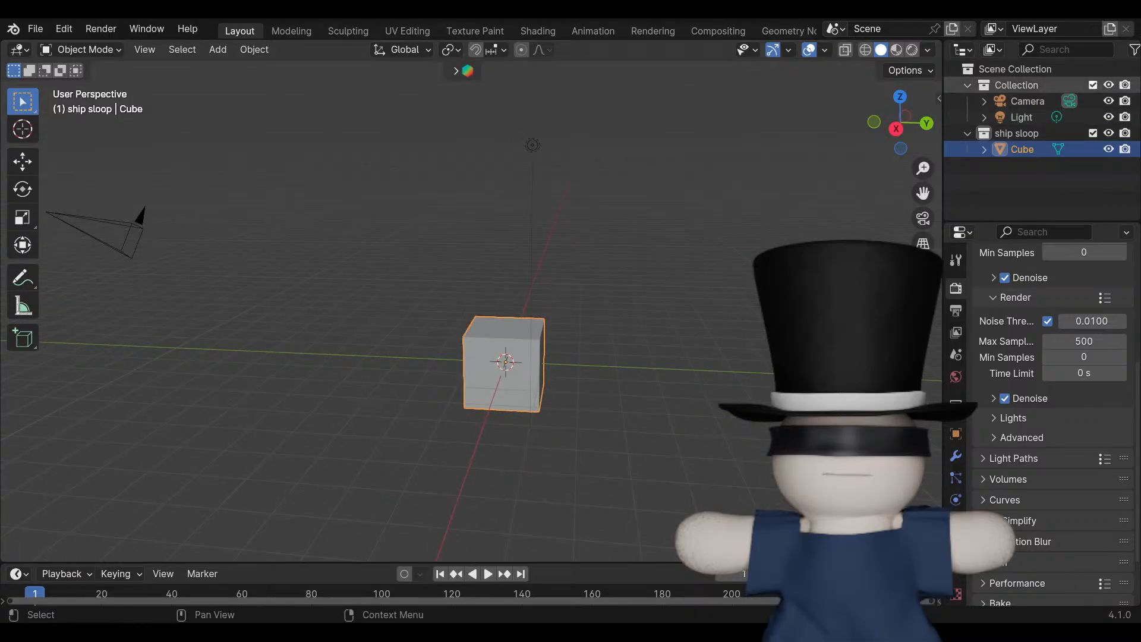
{"action": "left_click", "coordinate": [1092, 85]}
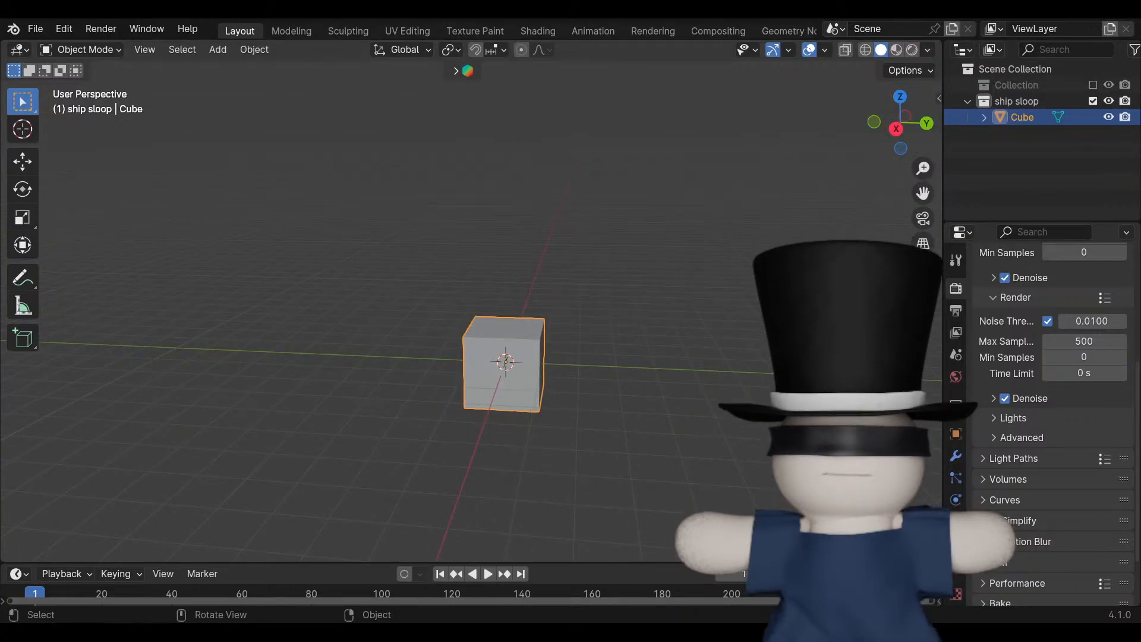
In right orthographic view, move the cube up along Z until its base rests on the ground line.
{"action": "scroll", "coordinate": [472, 309], "scroll_direction": "up", "scroll_amount": 4}
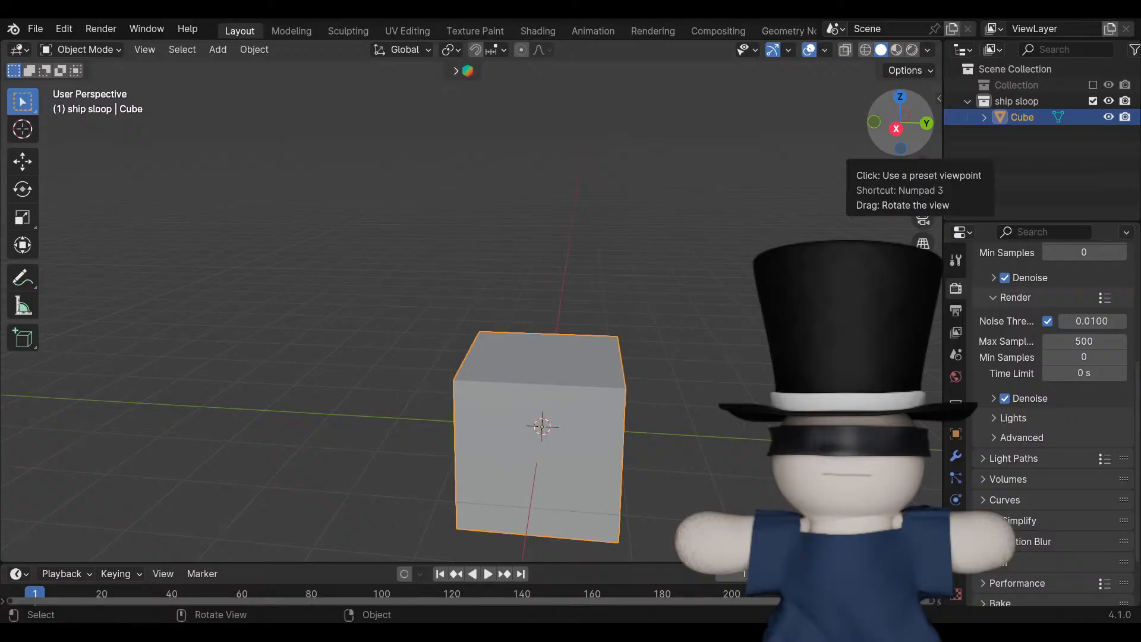
{"action": "left_click", "coordinate": [897, 128]}
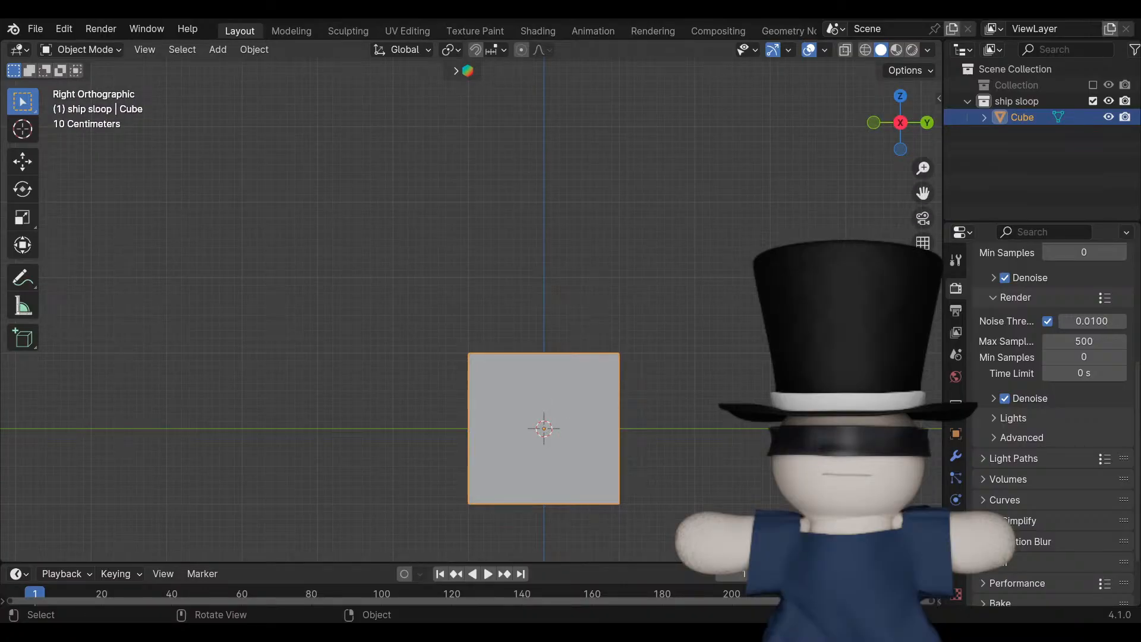
{"action": "left_click_drag", "start_coordinate": [923, 193], "coordinate": [807, 100]}
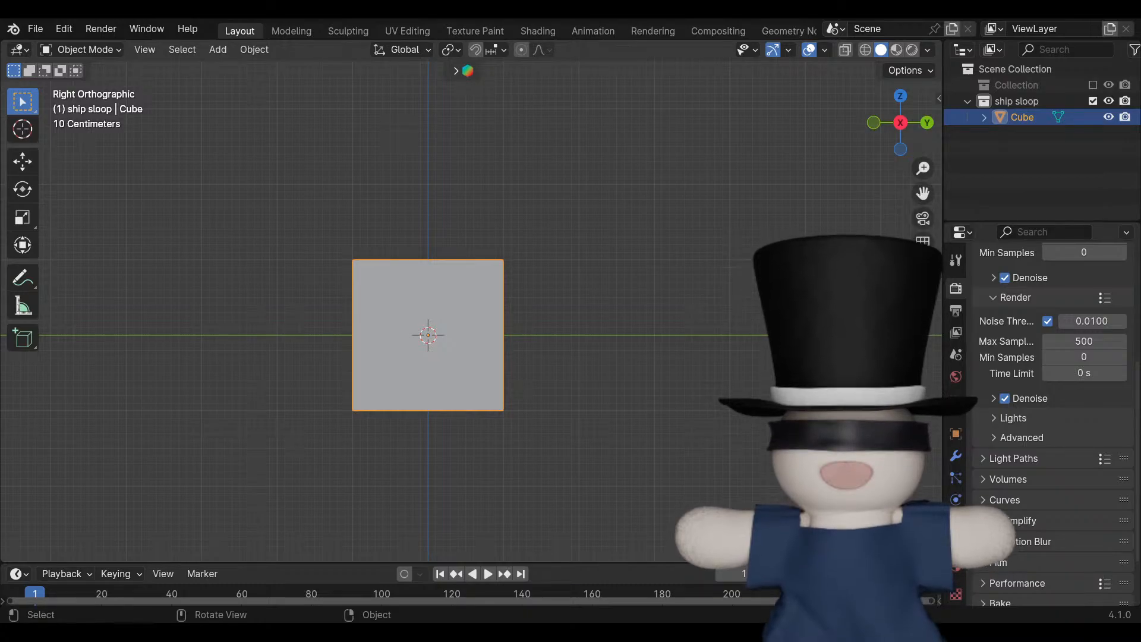
{"action": "key", "text": "g"}
{"action": "key", "text": "z"}
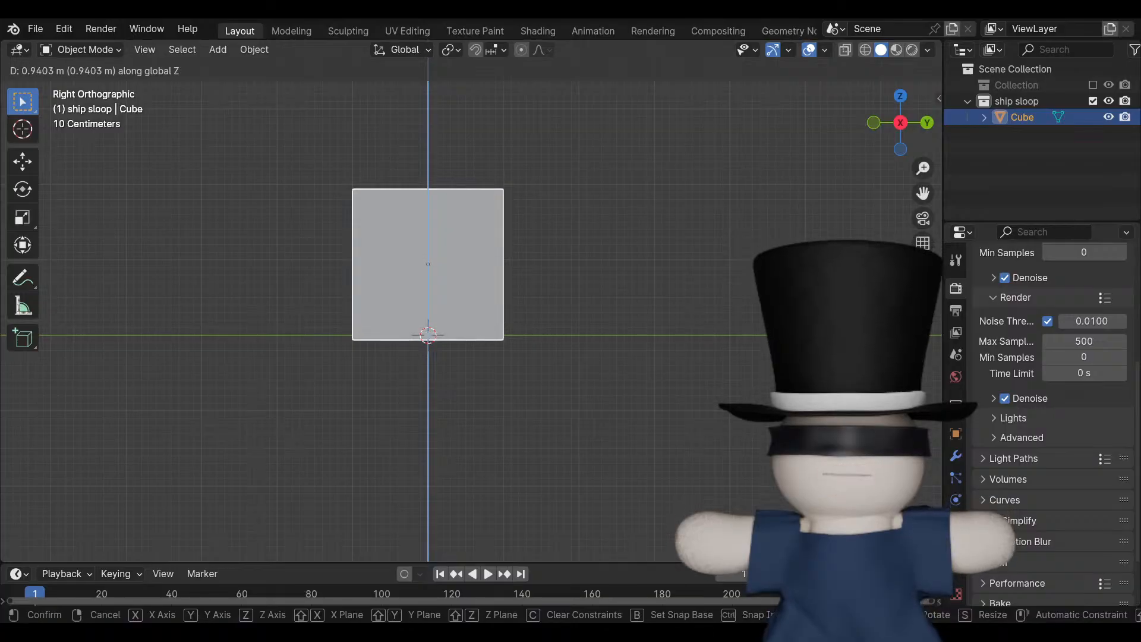
{"action": "key", "text": "Return"}
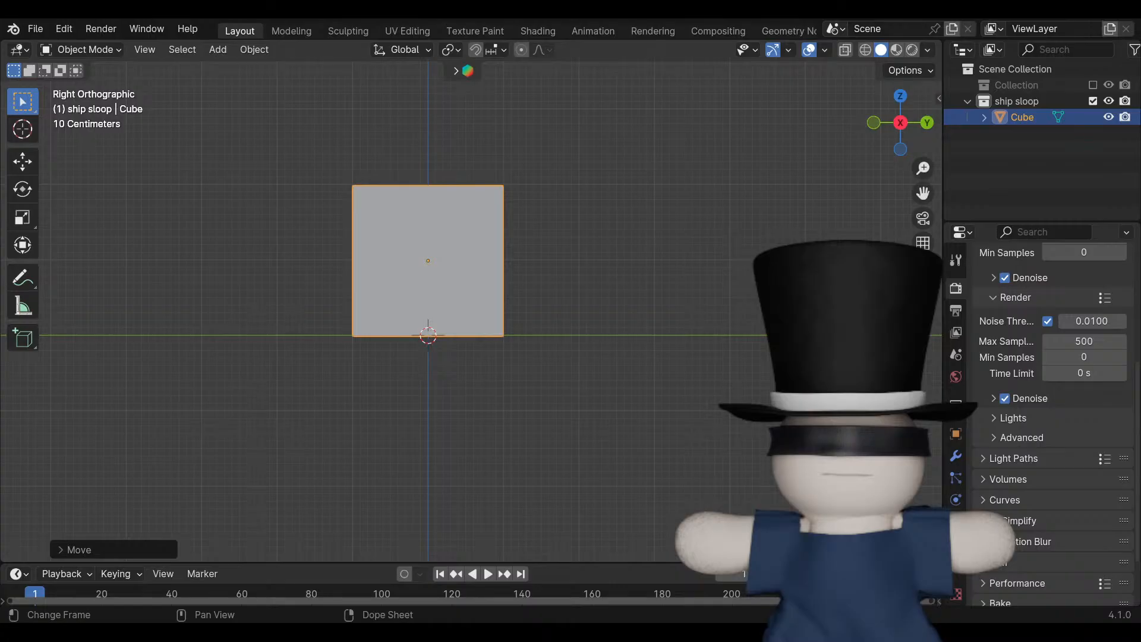
{"action": "left_click_drag", "start_coordinate": [923, 193], "coordinate": [1000, 282]}
{"action": "left_click_drag", "start_coordinate": [900, 126], "coordinate": [905, 136]}
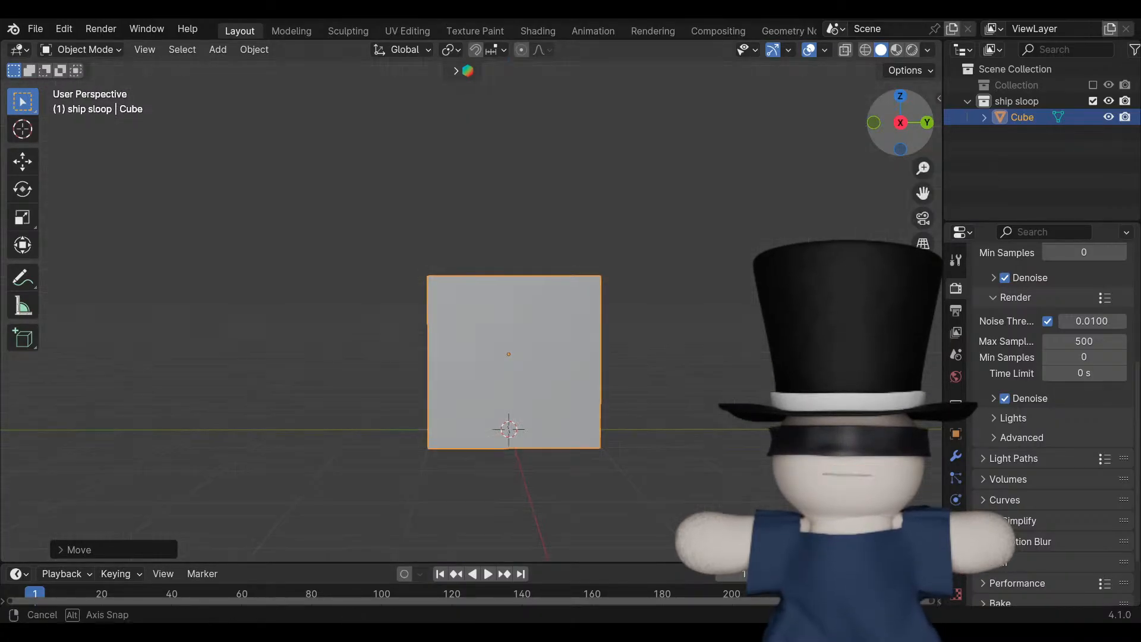
{"action": "left_click", "coordinate": [900, 123]}
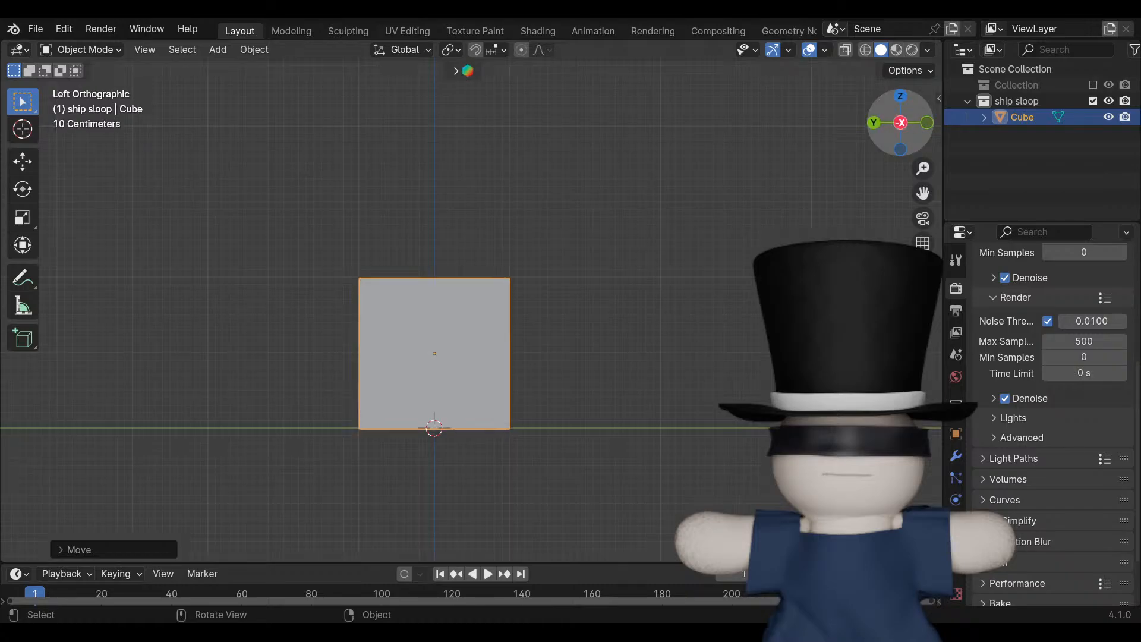
{"action": "left_click", "coordinate": [901, 122]}
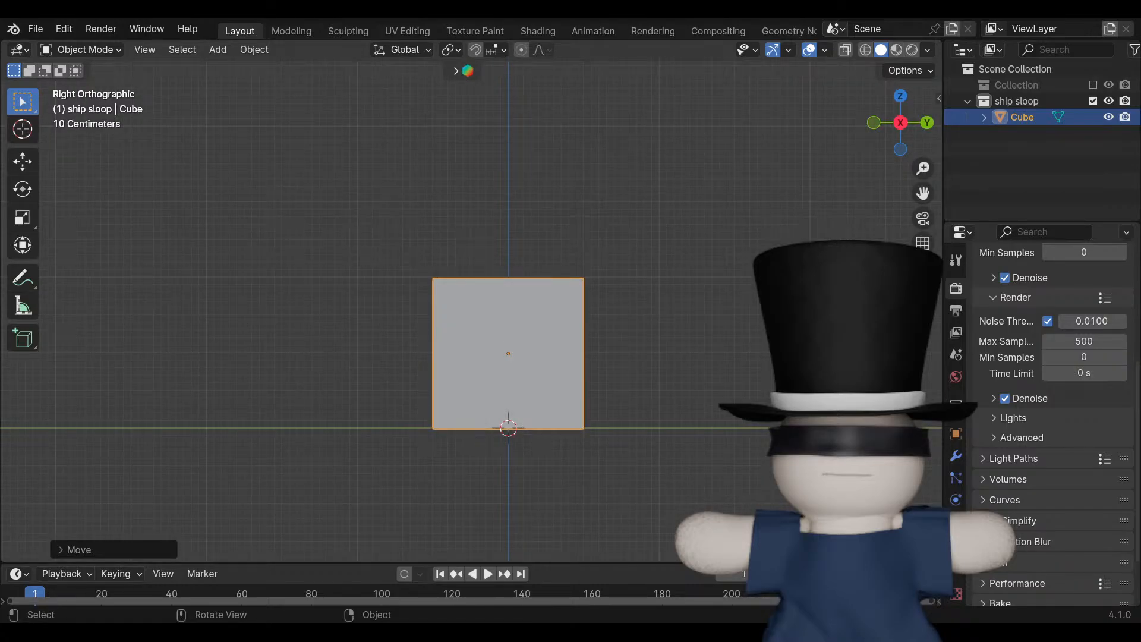
{"action": "left_click_drag", "start_coordinate": [923, 193], "coordinate": [865, 116]}
{"action": "left_click", "coordinate": [826, 151]}
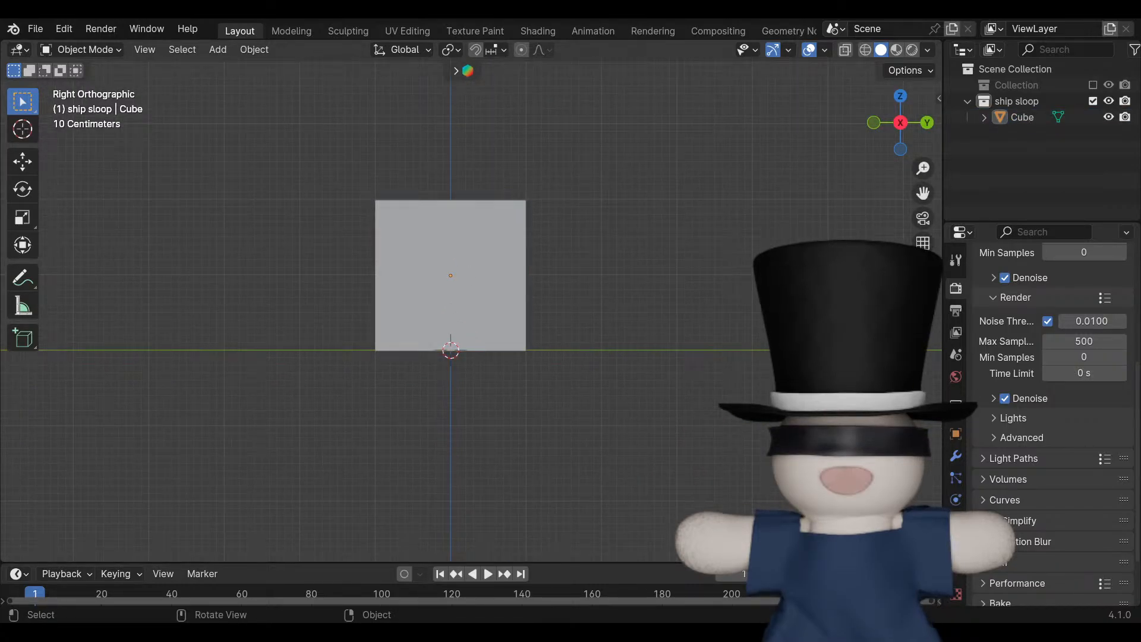
{"action": "left_click", "coordinate": [450, 276]}
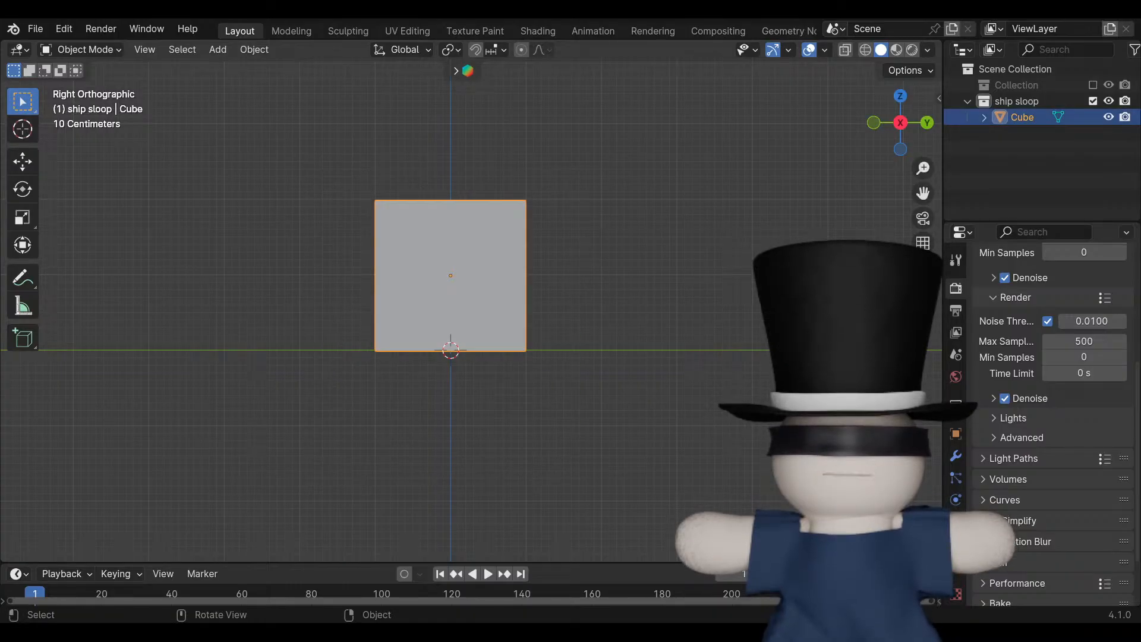
{"action": "key", "text": "Tab"}
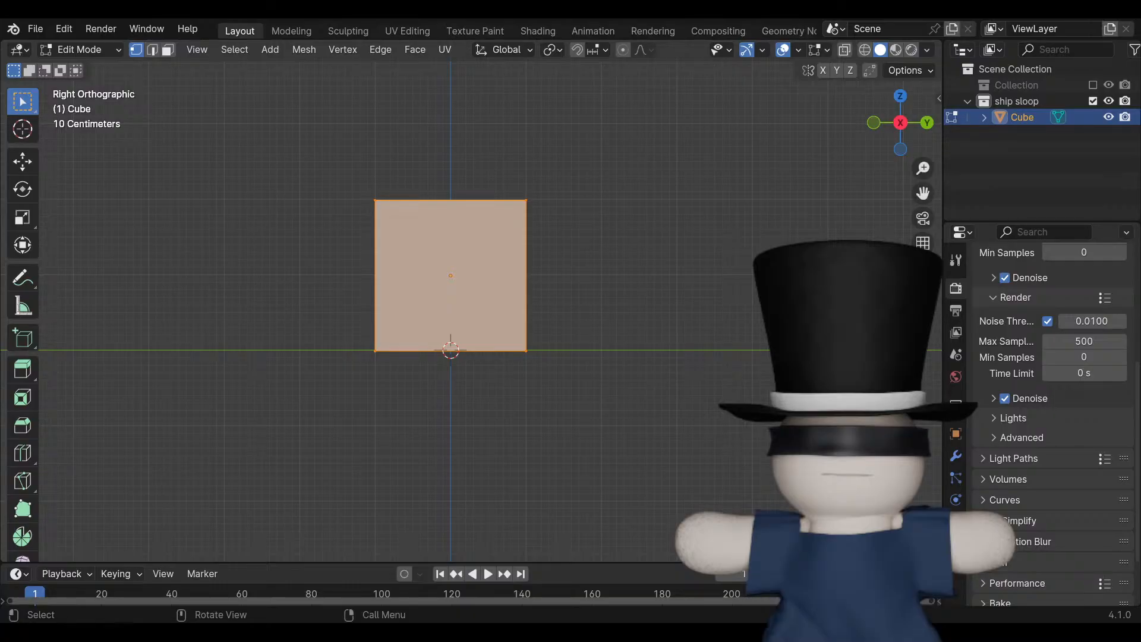
{"action": "right_click", "coordinate": [482, 273]}
{"action": "key", "text": "Tab"}
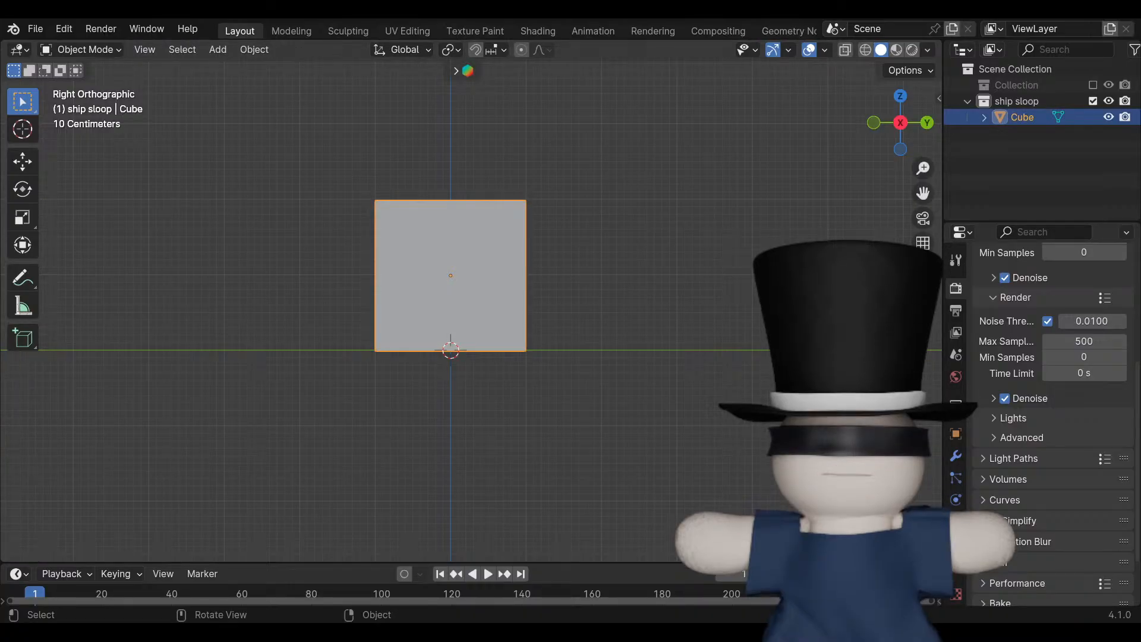
{"action": "middle_click_drag", "start_coordinate": [451, 309], "coordinate": [495, 342]}
{"action": "scroll", "coordinate": [471, 309], "scroll_direction": "up", "scroll_amount": 3}
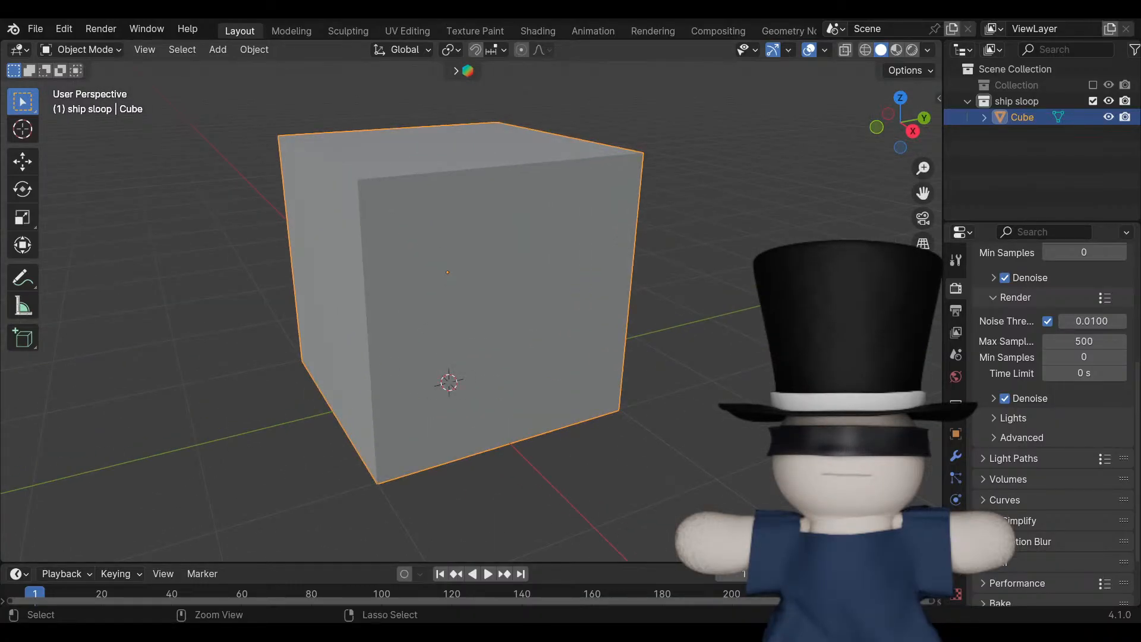
{"action": "key", "text": "Tab"}
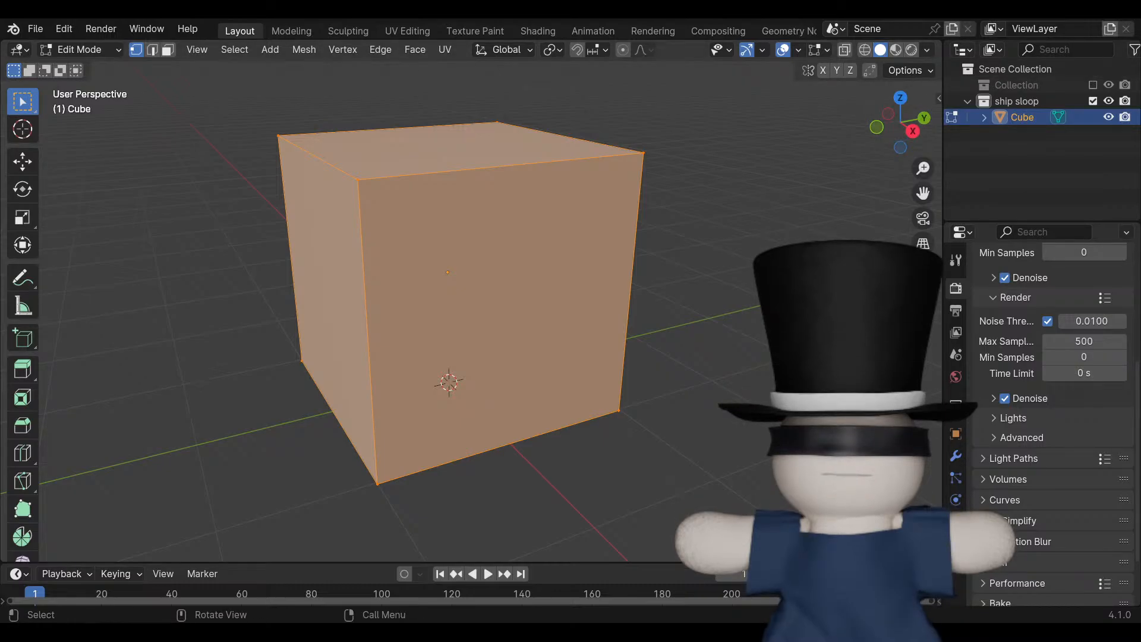
{"action": "key", "text": "Tab"}
In Edit Mode, add one centred vertical loop cut across the middle of the cube's Y length.
{"action": "left_click_drag", "start_coordinate": [900, 122], "coordinate": [870, 115]}
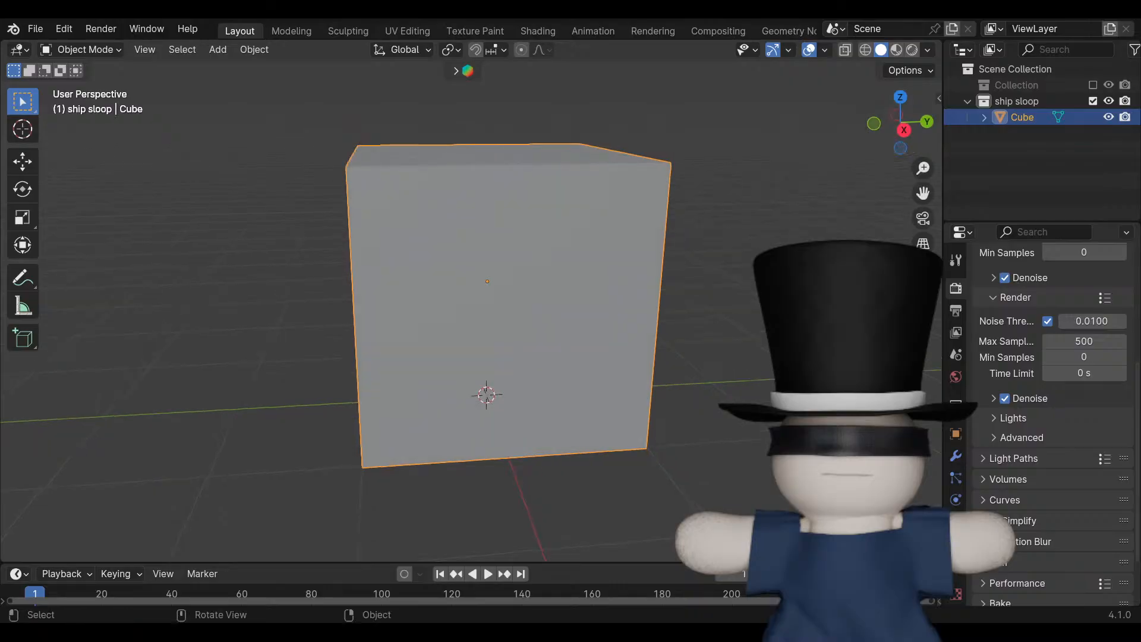
{"action": "key", "text": "Tab"}
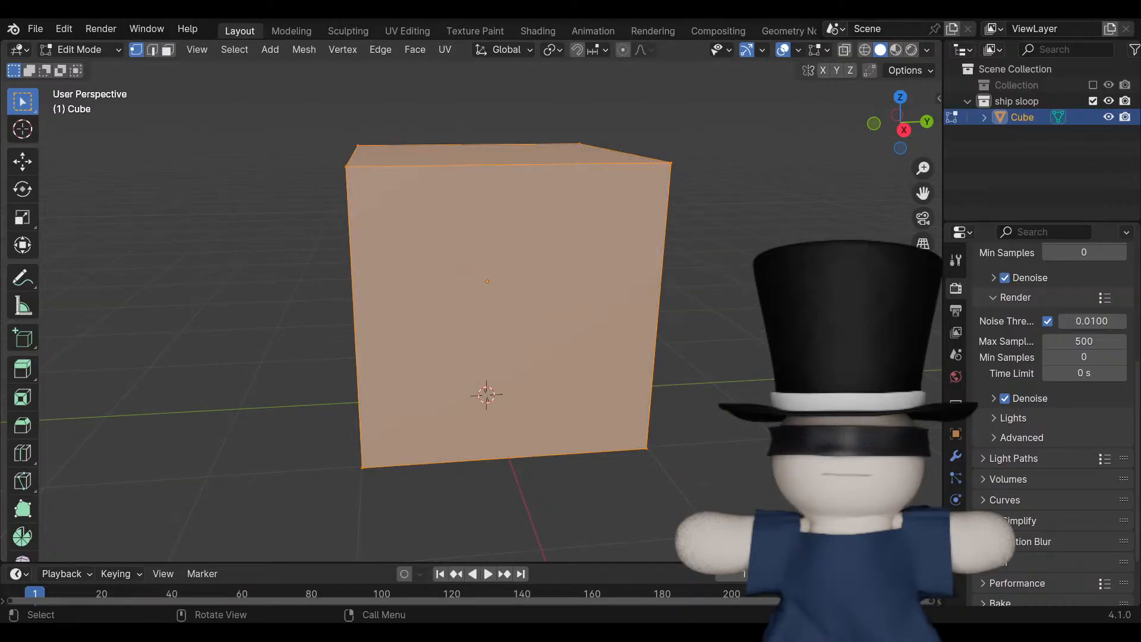
{"action": "key", "text": "ctrl+r"}
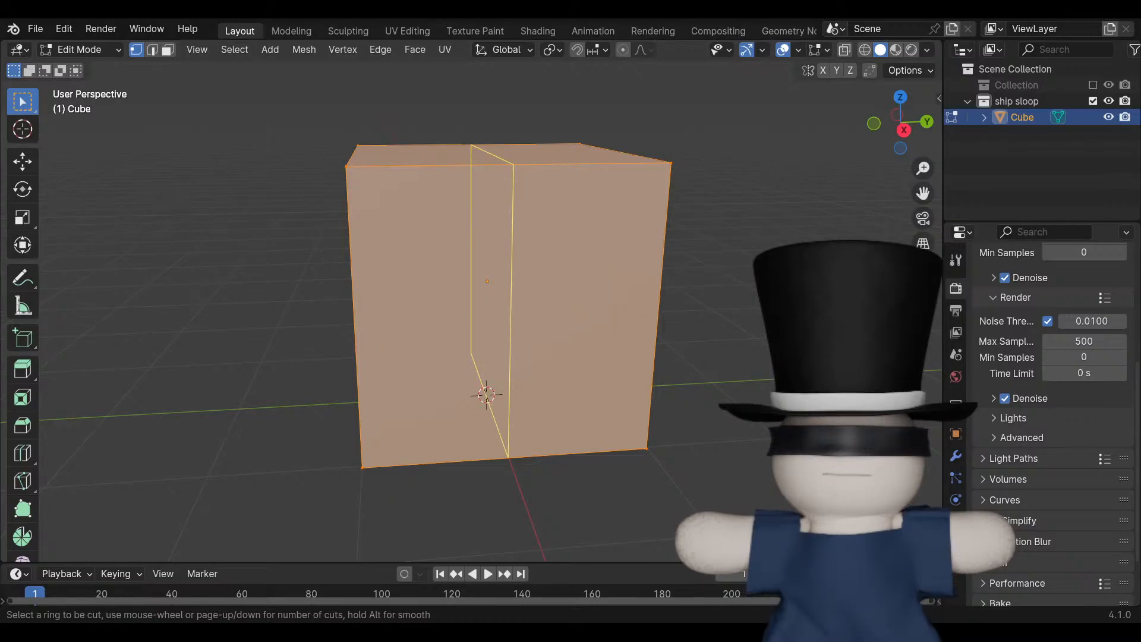
{"action": "left_click", "coordinate": [479, 474]}
{"action": "right_click", "coordinate": [621, 416]}
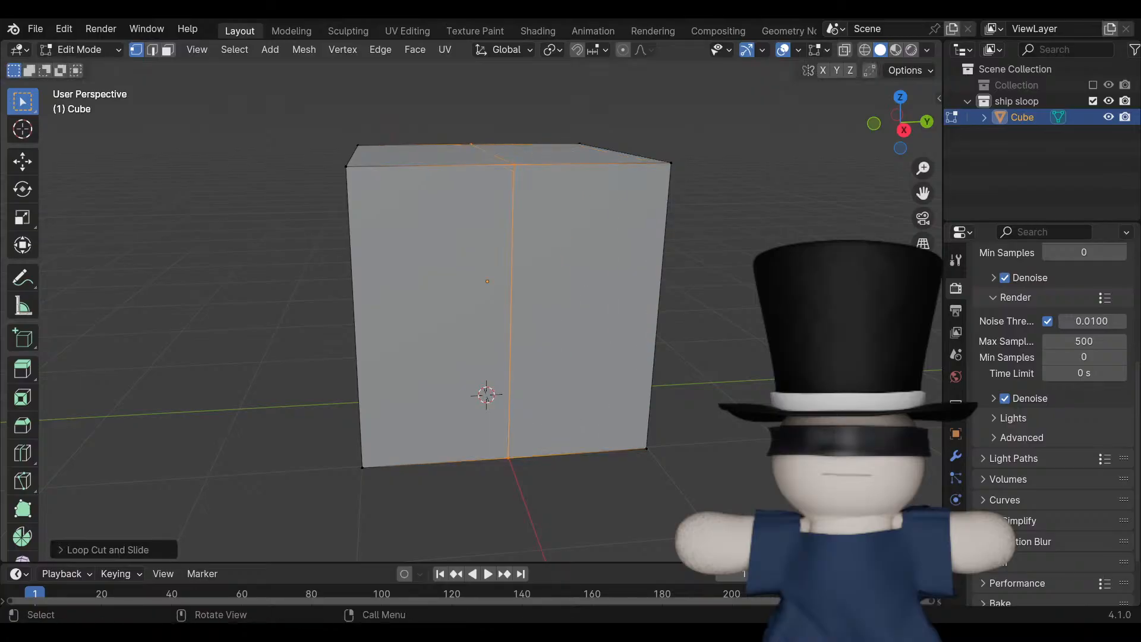
Return to Object Mode and add a Mirror modifier to the cube.
{"action": "mouse_move", "coordinate": [896, 115]}
{"action": "left_mouse_down"}
{"action": "mouse_move", "coordinate": [873, 91]}
{"action": "mouse_move", "coordinate": [902, 102]}
{"action": "left_mouse_up"}
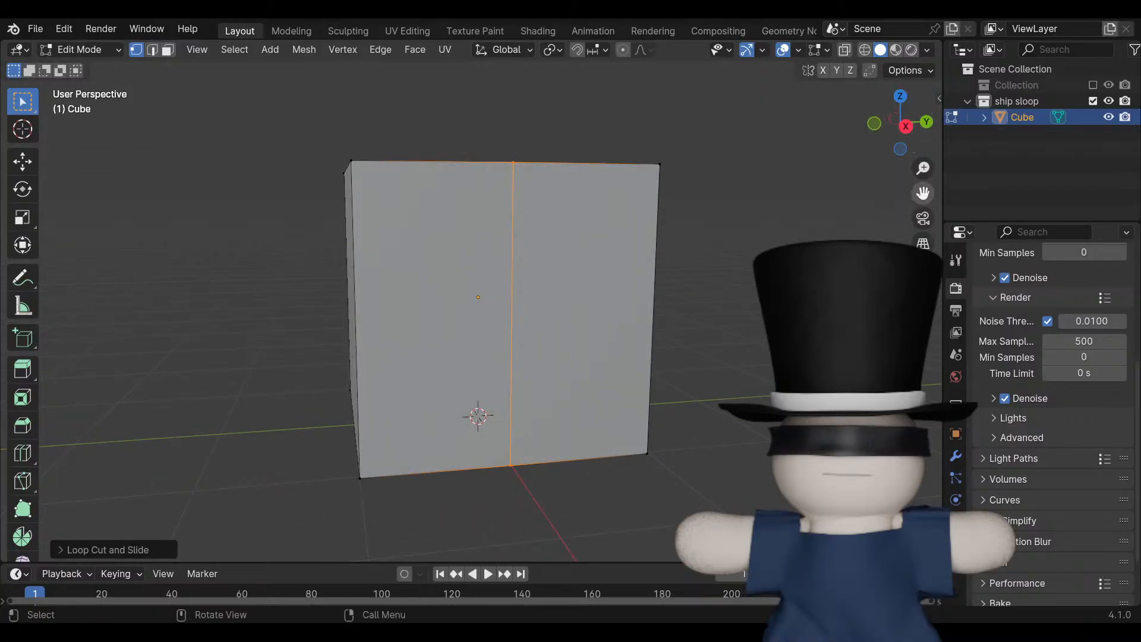
{"action": "left_click_drag", "start_coordinate": [923, 193], "coordinate": [898, 170]}
{"action": "left_click", "coordinate": [905, 126]}
{"action": "scroll", "coordinate": [476, 301], "scroll_direction": "down", "scroll_amount": 2}
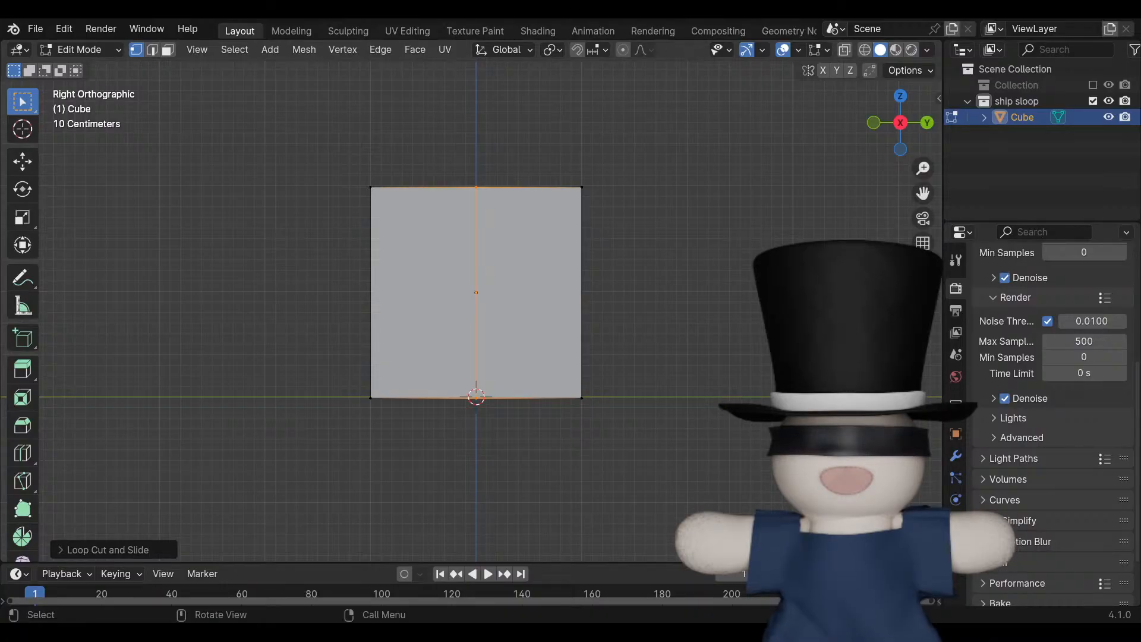
{"action": "key", "text": "Tab"}
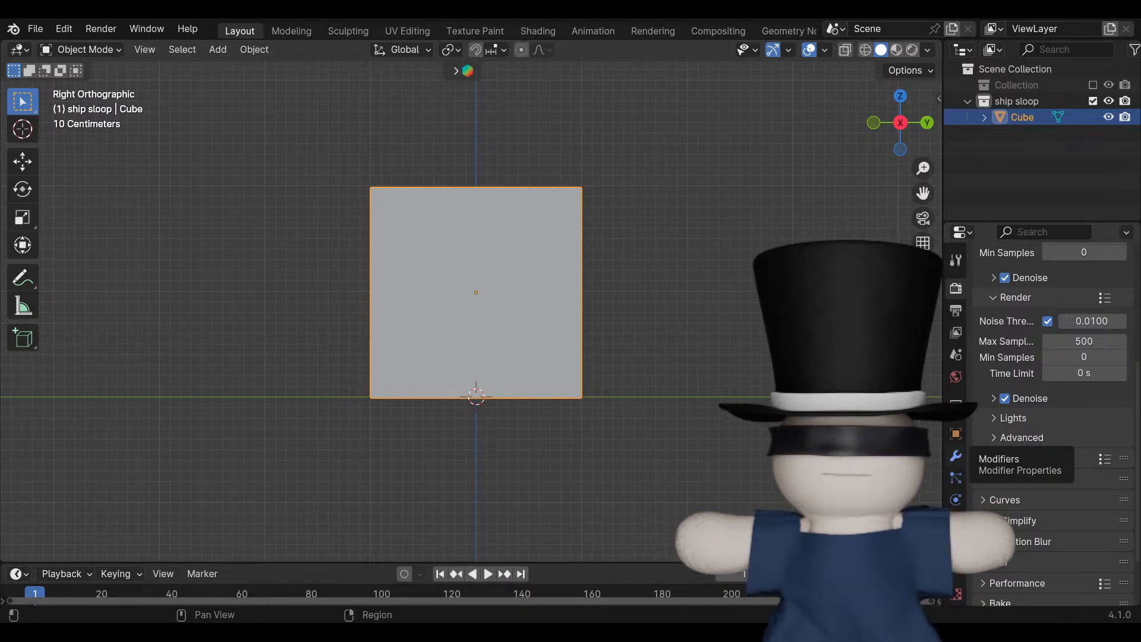
{"action": "left_click", "coordinate": [956, 456]}
{"action": "left_click", "coordinate": [1011, 286]}
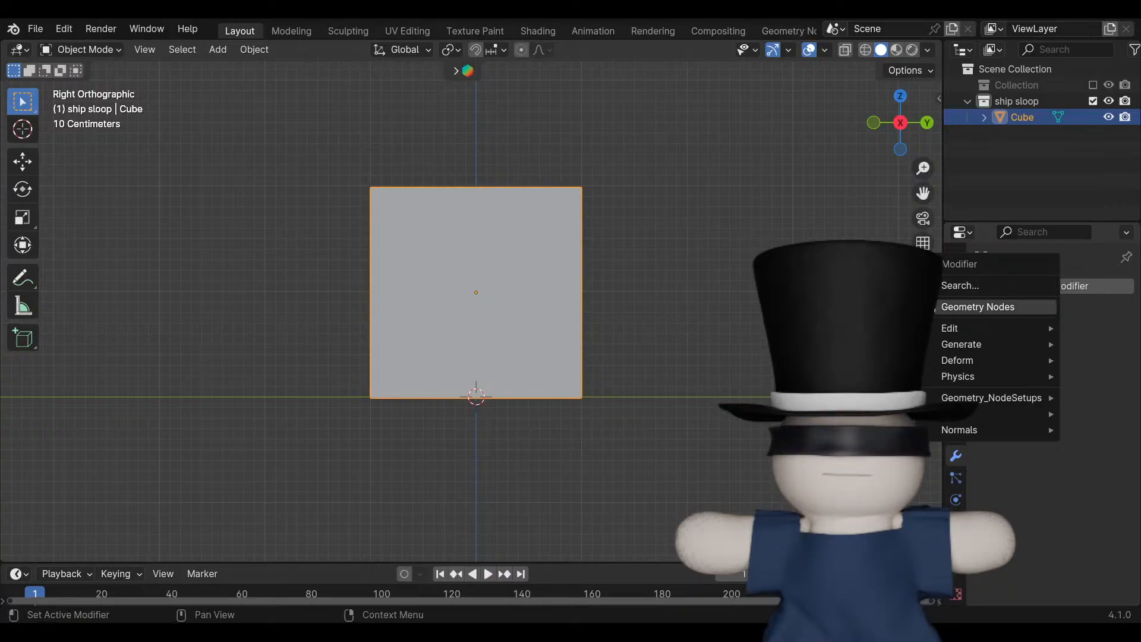
{"action": "left_click", "coordinate": [960, 286]}
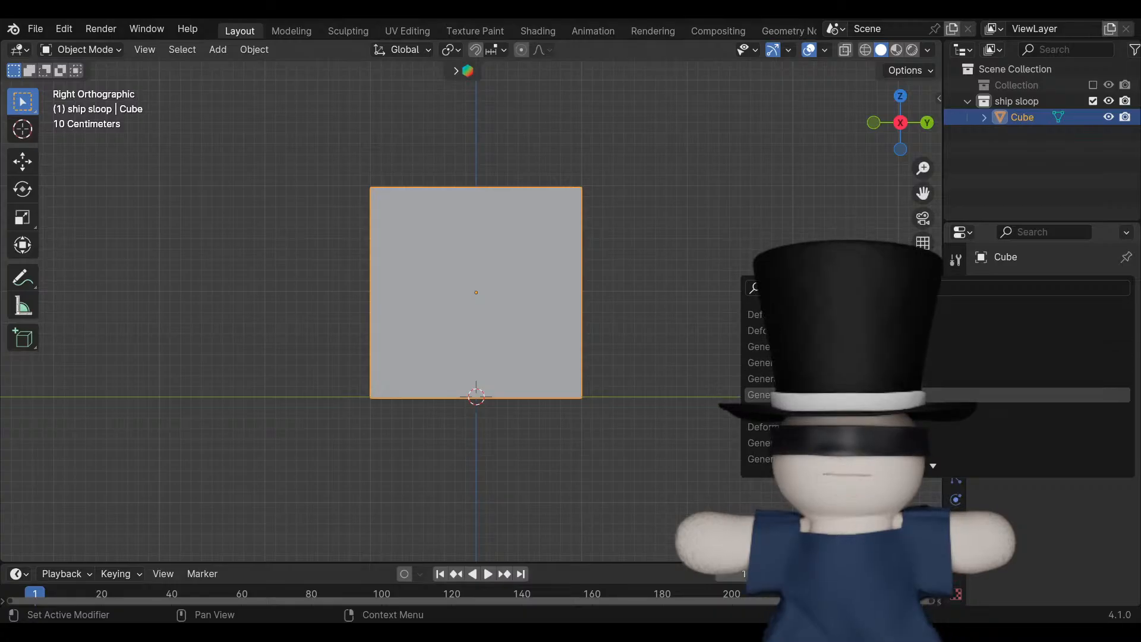
{"action": "left_click", "coordinate": [946, 395]}
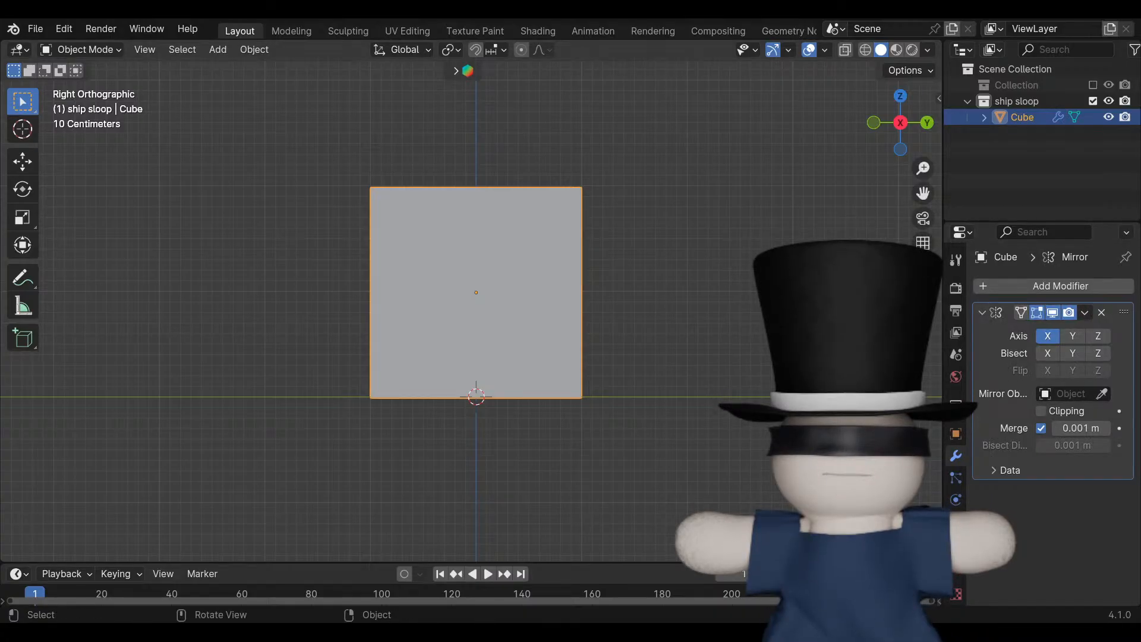
Switch the viewport to wireframe shading and enter Edit Mode on the cube.
{"action": "left_click", "coordinate": [865, 49]}
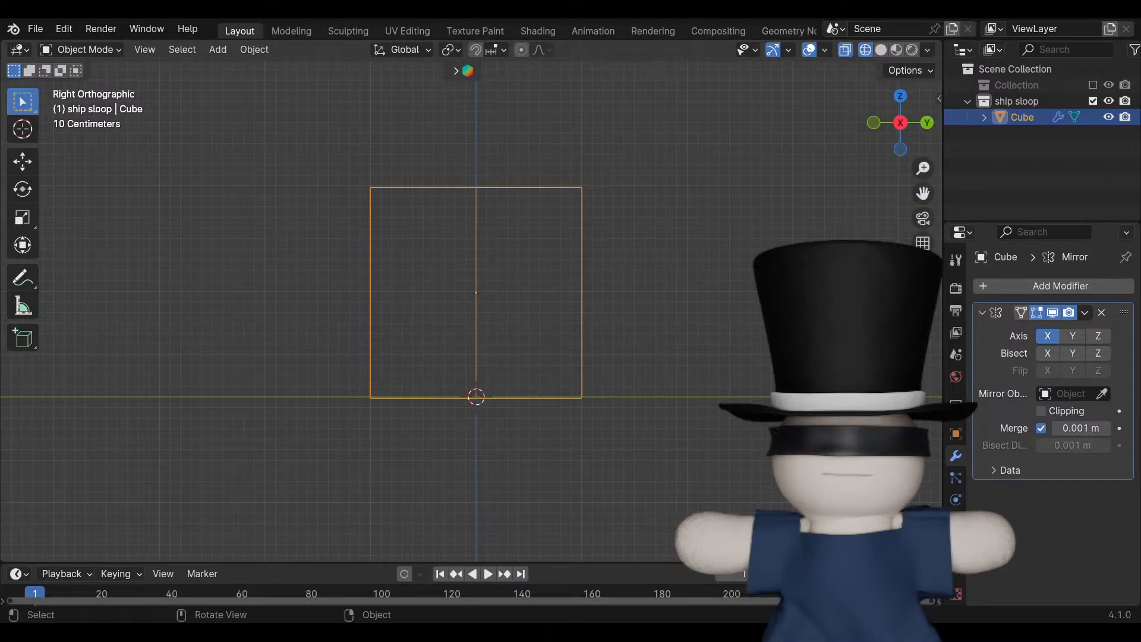
{"action": "key", "text": "alt+a"}
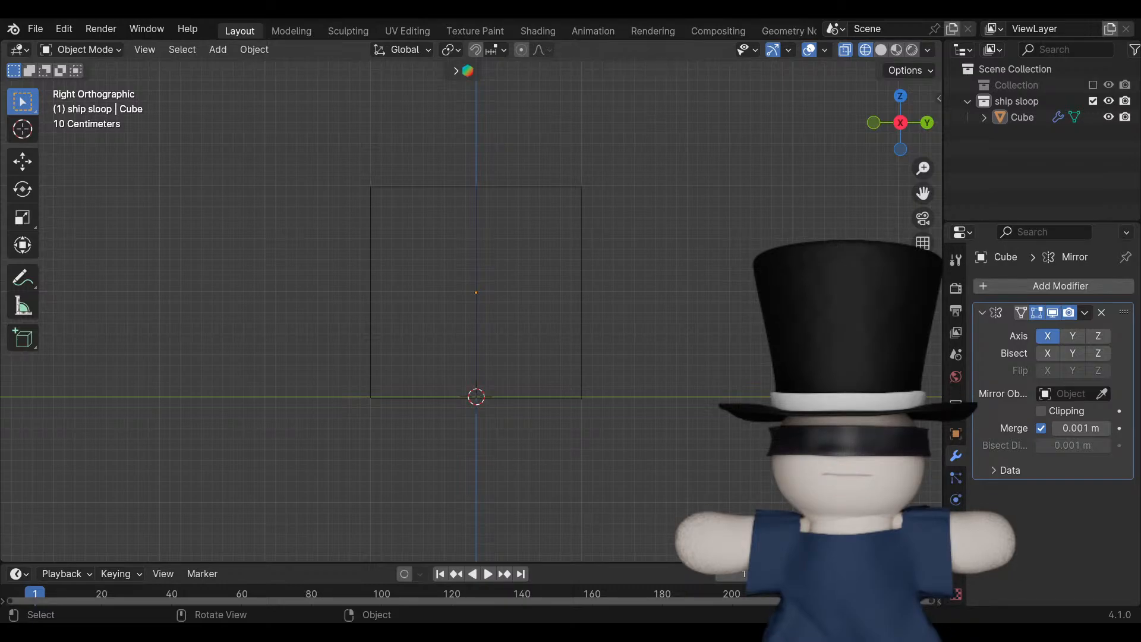
{"action": "key", "text": "a"}
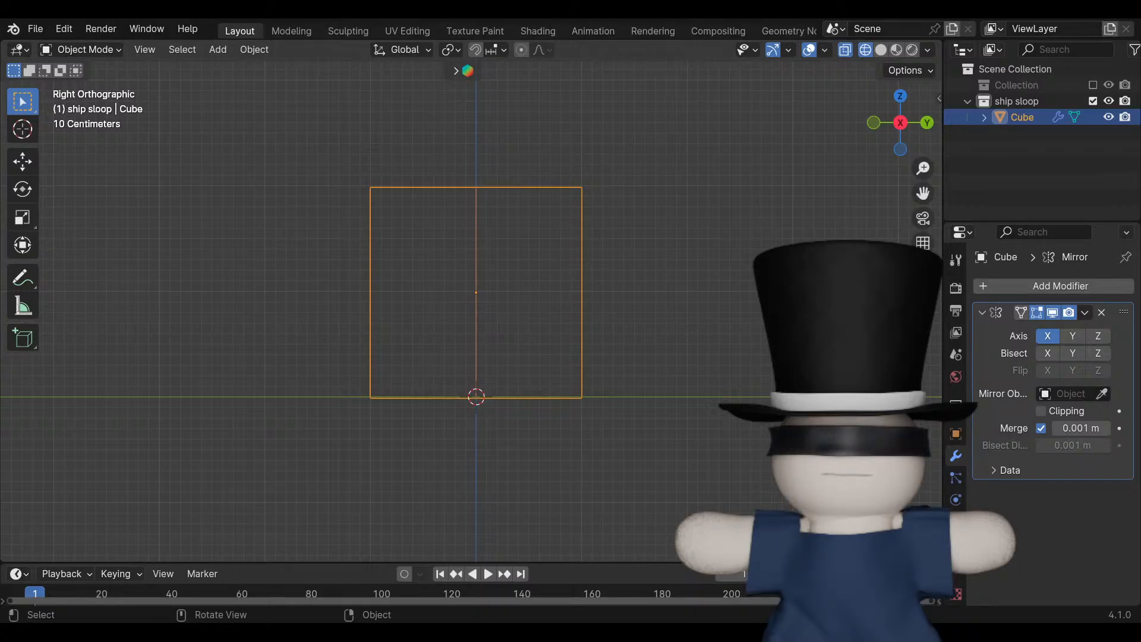
{"action": "key", "text": "Tab"}
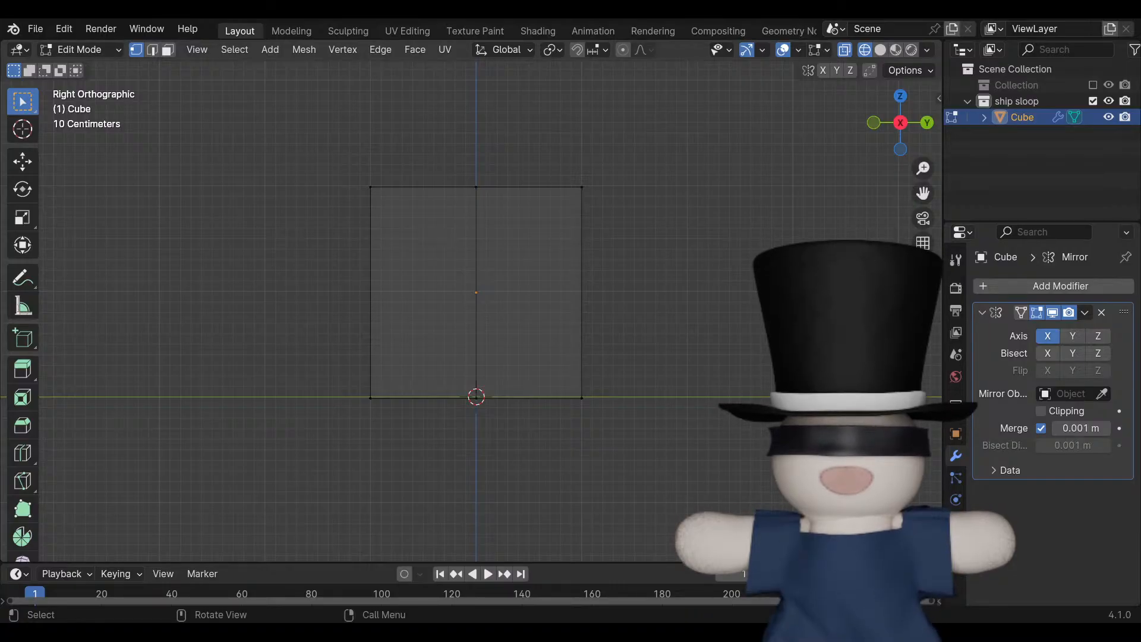
Delete the outer vertices on the cube's negative-Y side so only the positive-Y half remains.
{"action": "left_click_drag", "start_coordinate": [923, 194], "coordinate": [880, 220]}
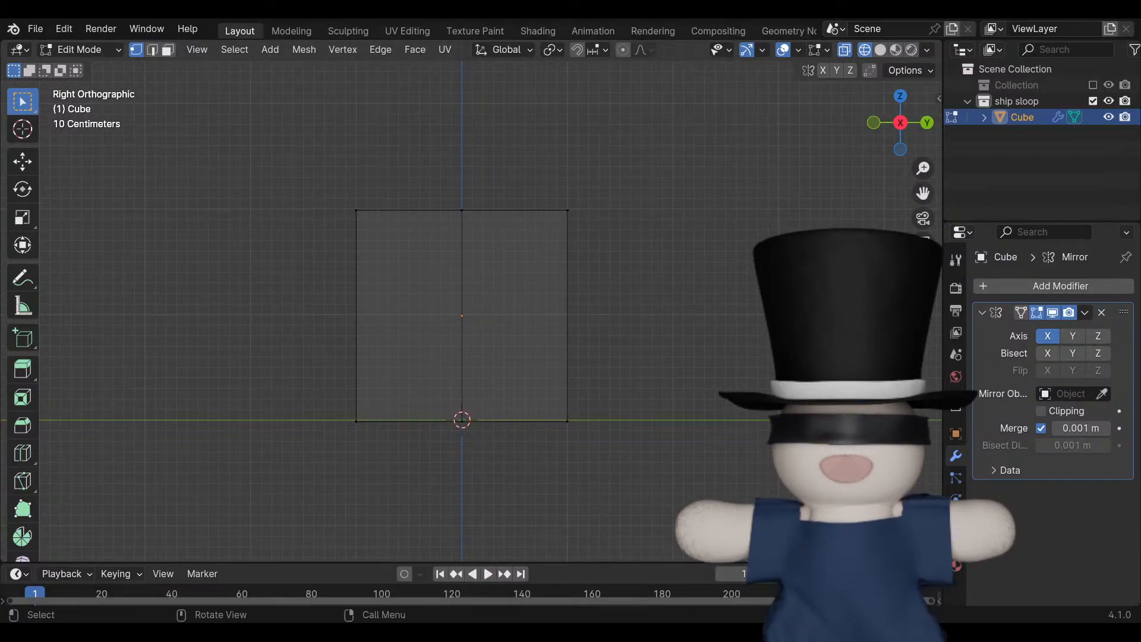
{"action": "left_click_drag", "start_coordinate": [291, 157], "coordinate": [394, 499]}
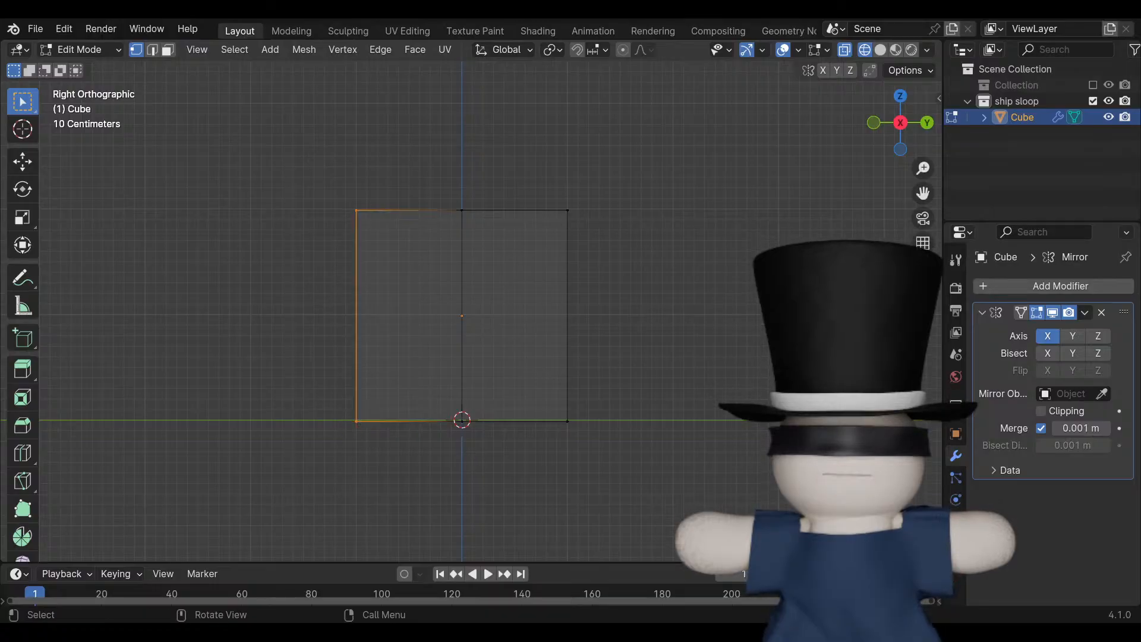
{"action": "key", "text": "x"}
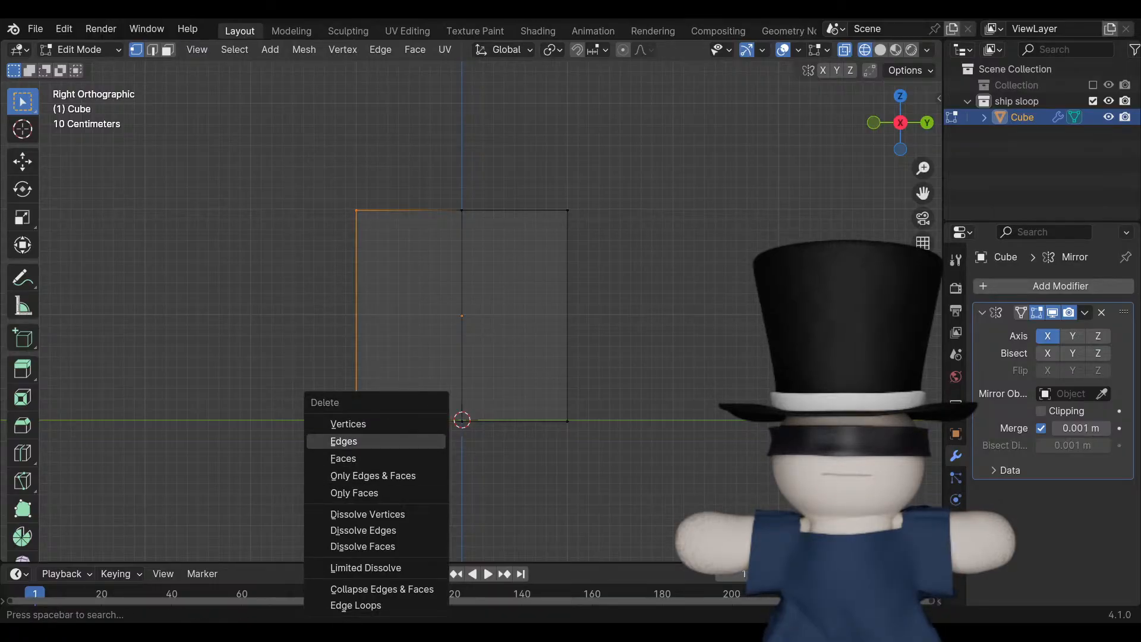
{"action": "key", "text": "Escape"}
{"action": "key", "text": "x"}
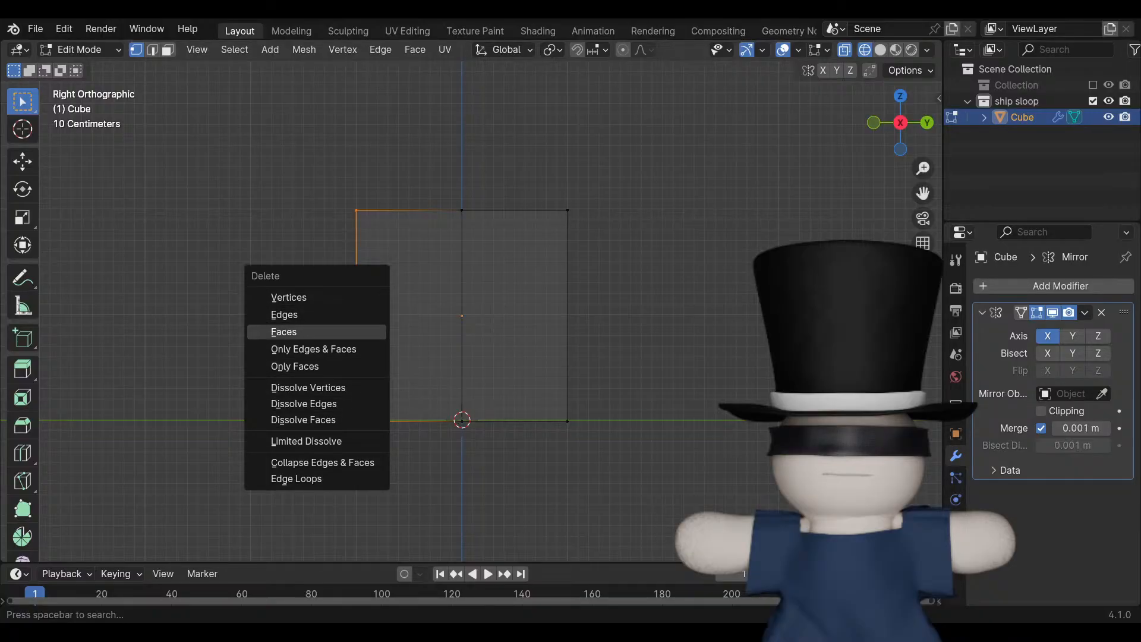
{"action": "key", "text": "Return"}
{"action": "left_click_drag", "start_coordinate": [299, 153], "coordinate": [415, 531]}
{"action": "key", "text": "x"}
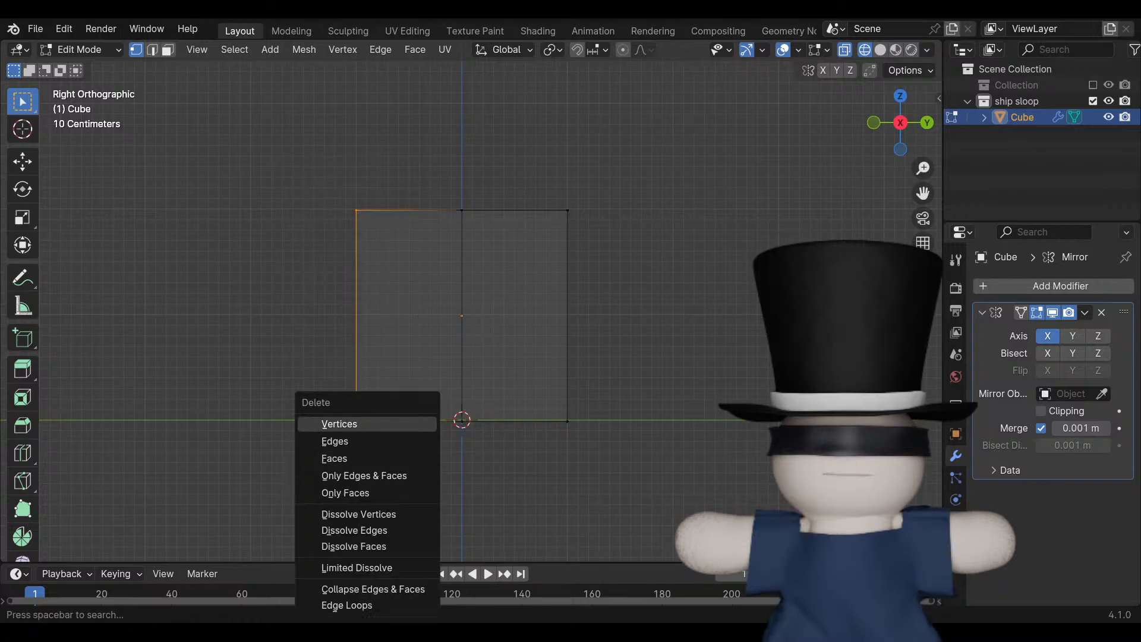
{"action": "key", "text": "Return"}
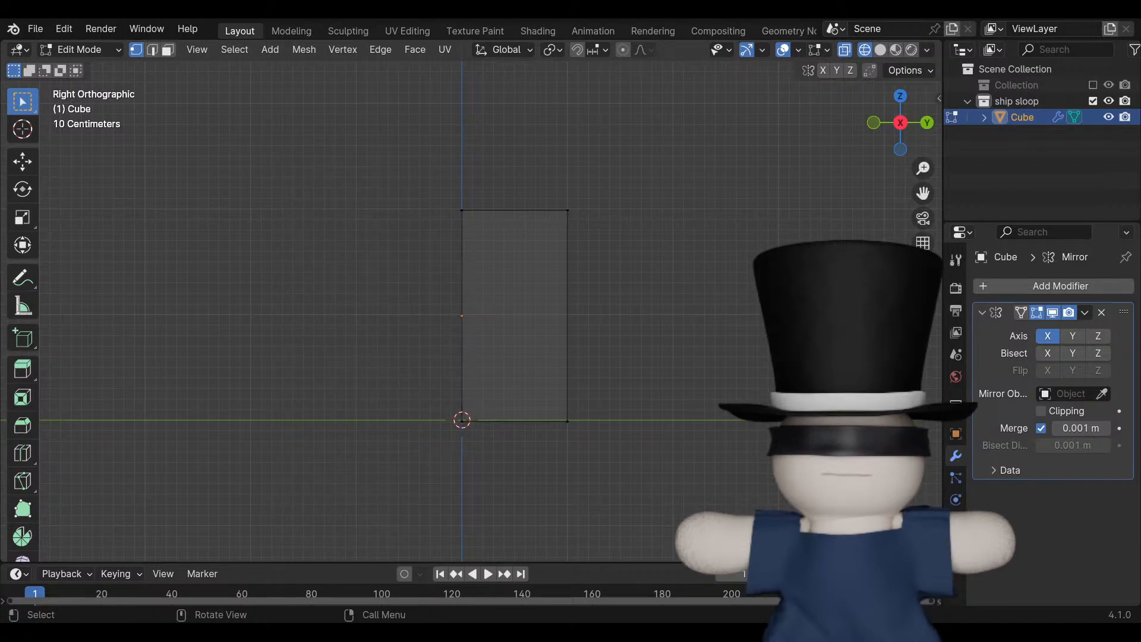
Try extruding the half cube's outer positive-Y side outward by about 1.1 m and undo the extrusion.
{"action": "key", "text": "a"}
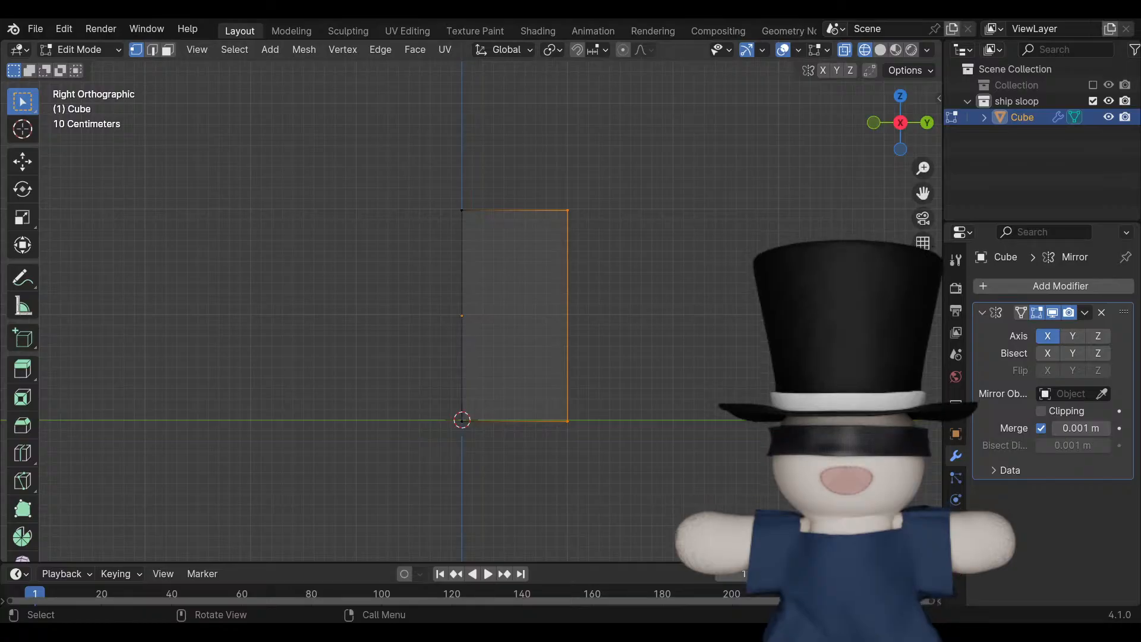
{"action": "key", "text": "e"}
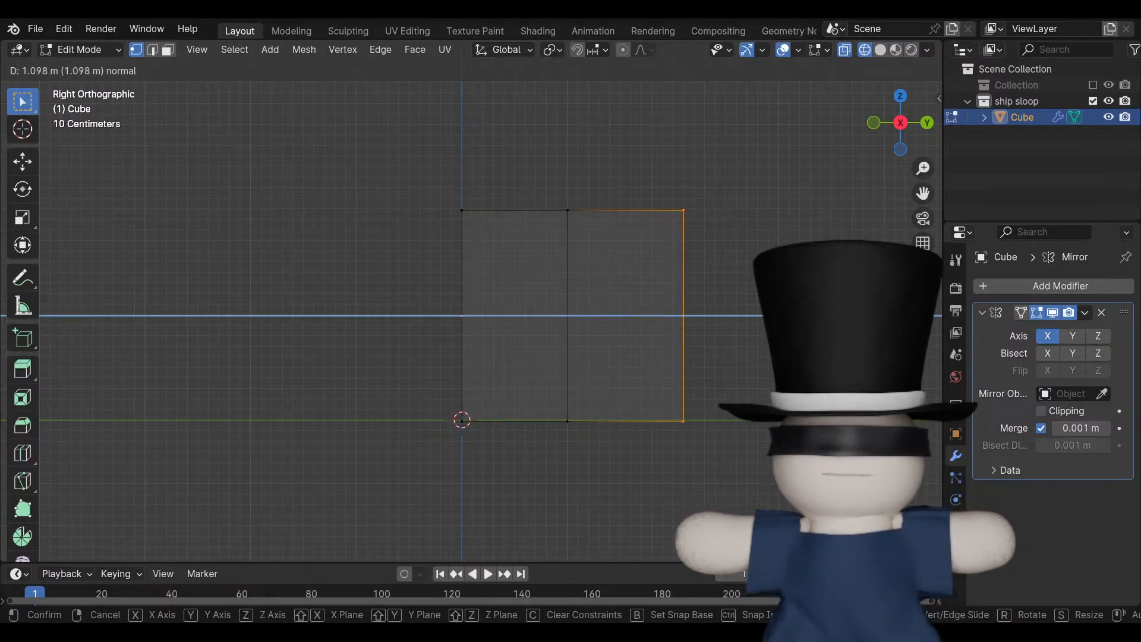
{"action": "key", "text": "Return"}
{"action": "key", "text": "ctrl+z"}
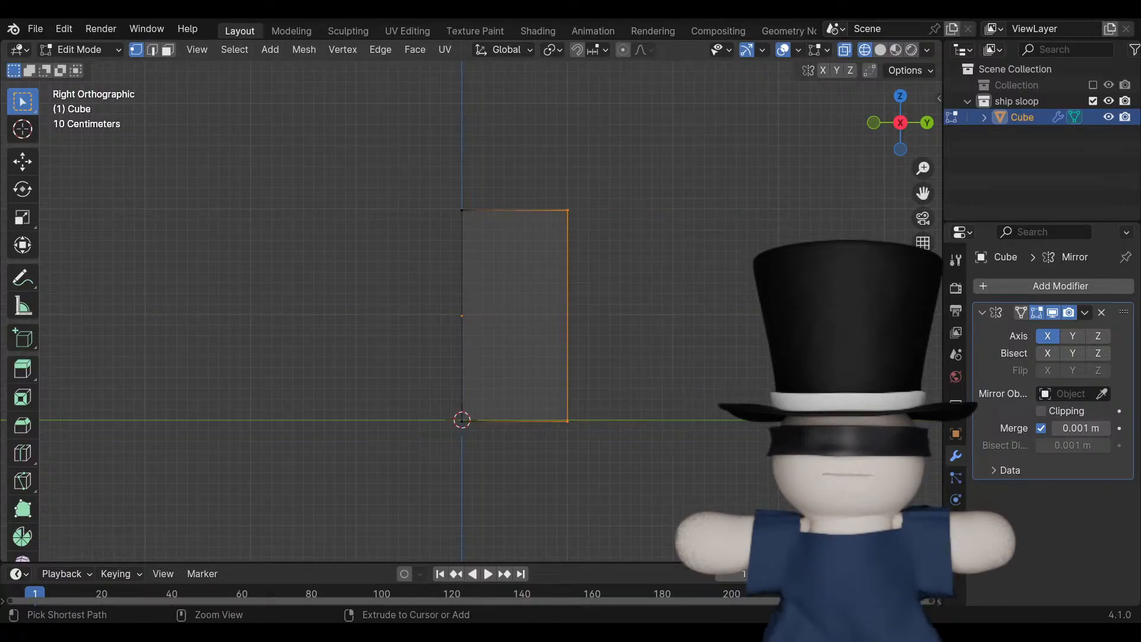
Deselect the mesh and set the Mirror modifier to mirror across the Y axis instead of X.
{"action": "key", "text": "alt+a"}
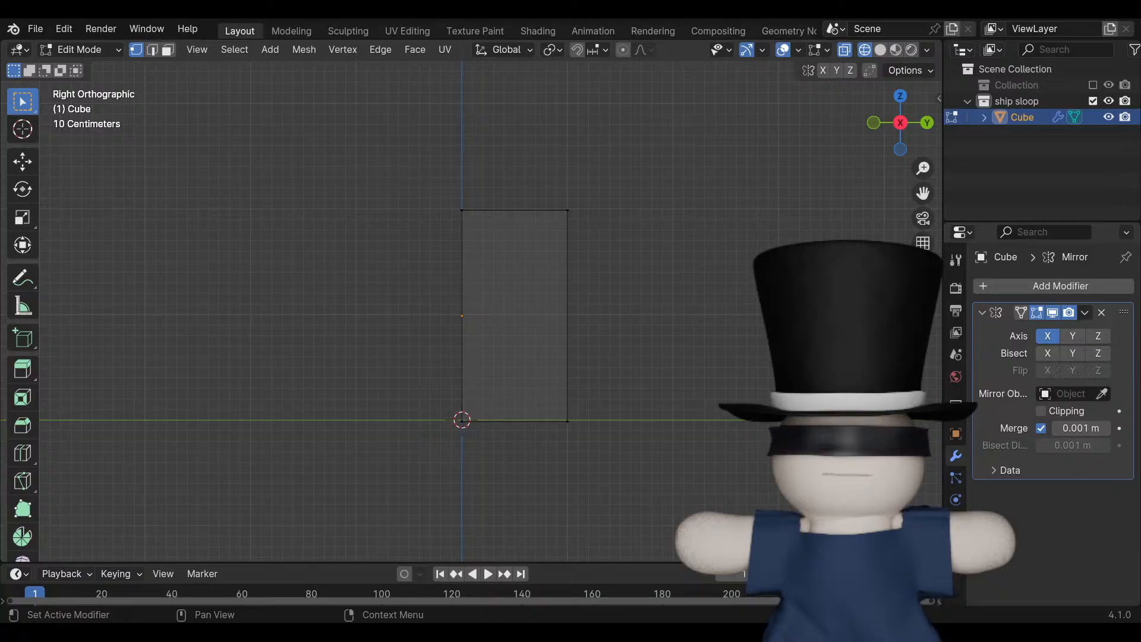
{"action": "left_click", "coordinate": [1048, 336]}
{"action": "left_click", "coordinate": [1073, 335]}
Move the outer positive-Y vertices about 0.69 m inward along Y to narrow the mirrored block.
{"action": "key", "text": "a"}
{"action": "key", "text": "x"}
{"action": "key", "text": "Escape"}
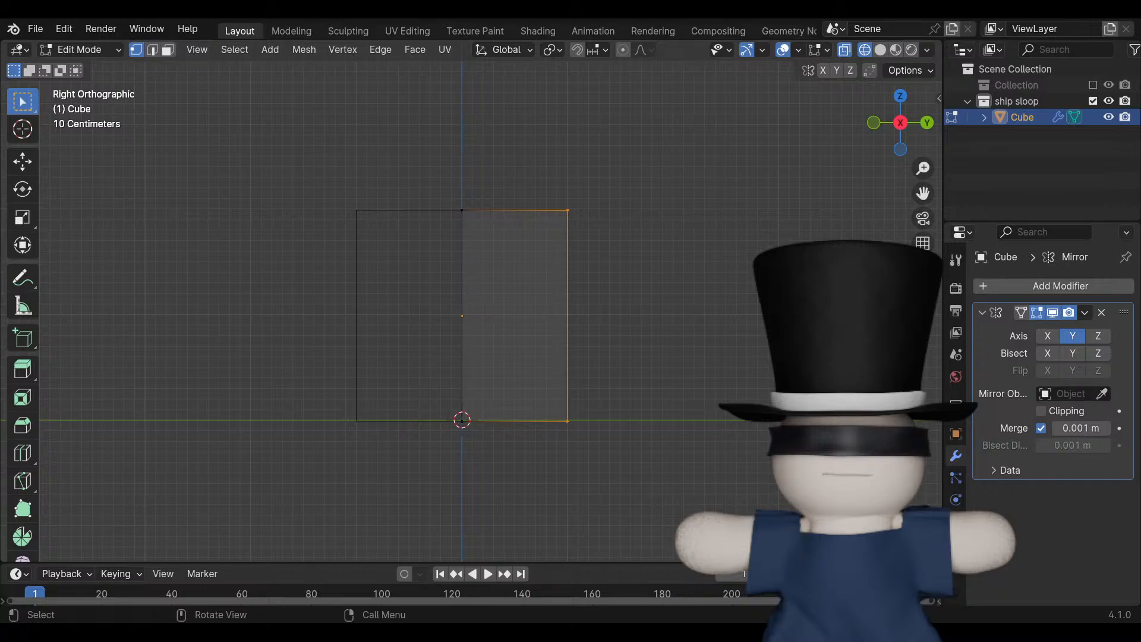
{"action": "key", "text": "g"}
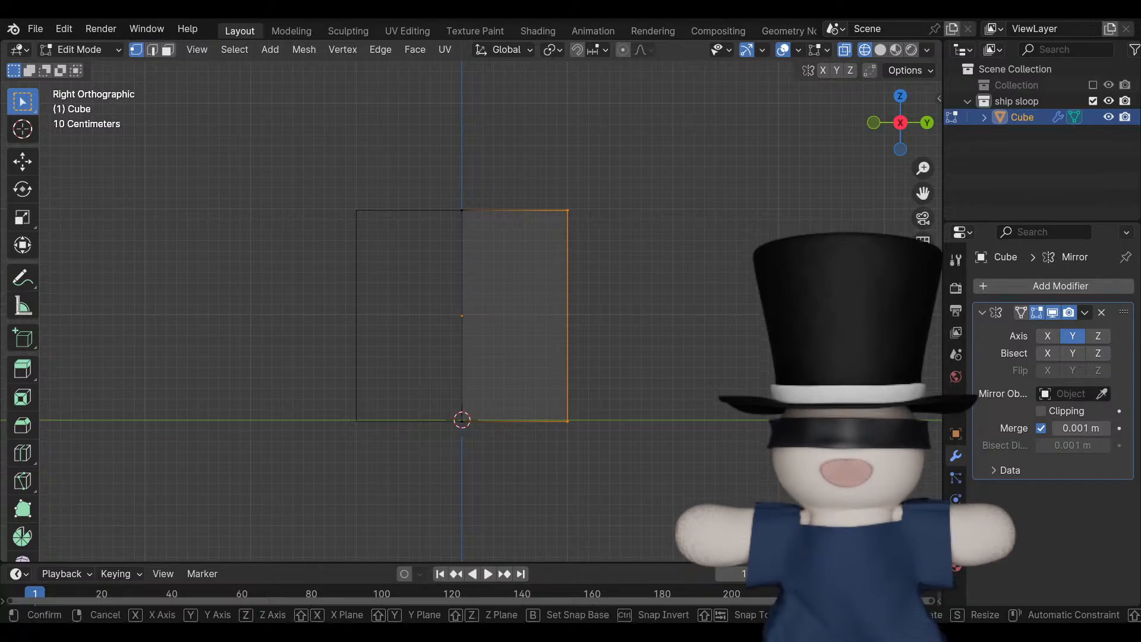
{"action": "key", "text": "x"}
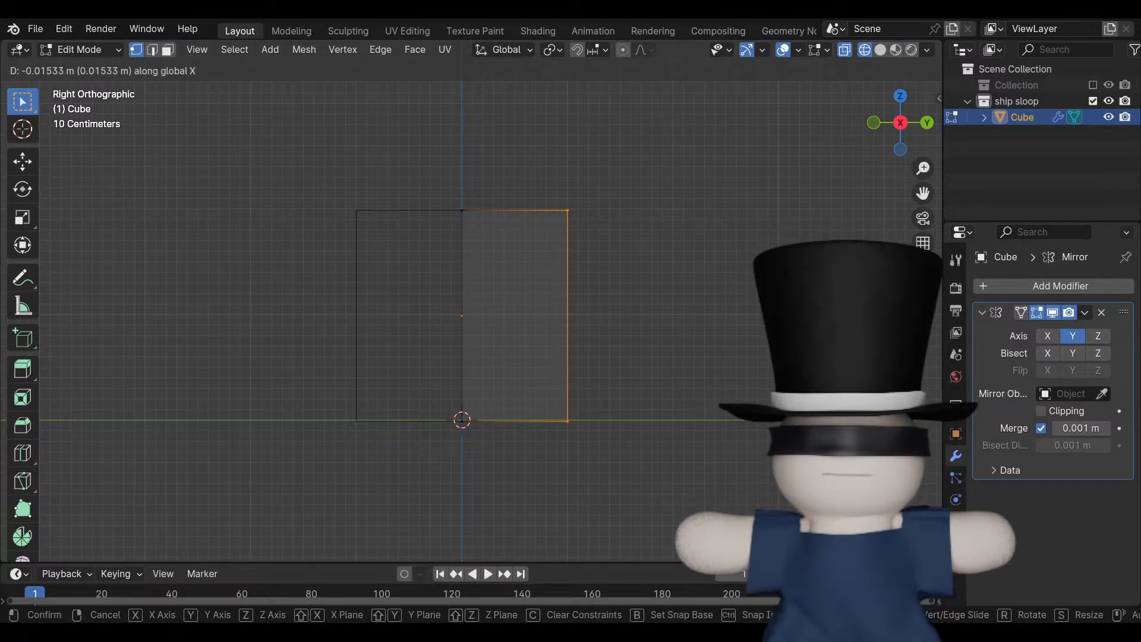
{"action": "key", "text": "y"}
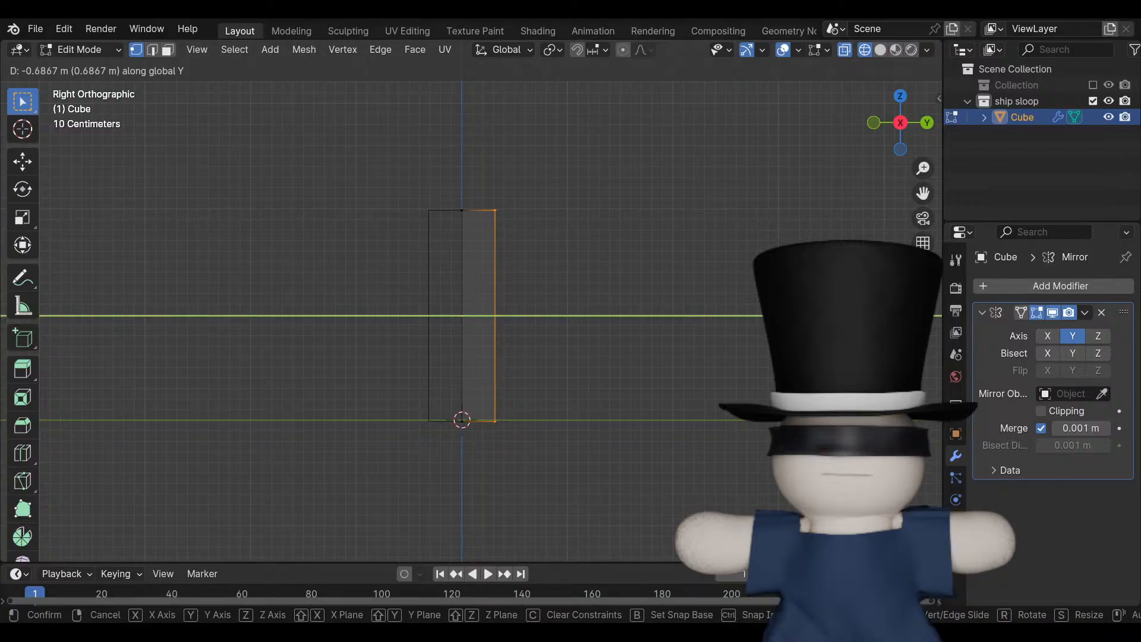
{"action": "key", "text": "Return"}
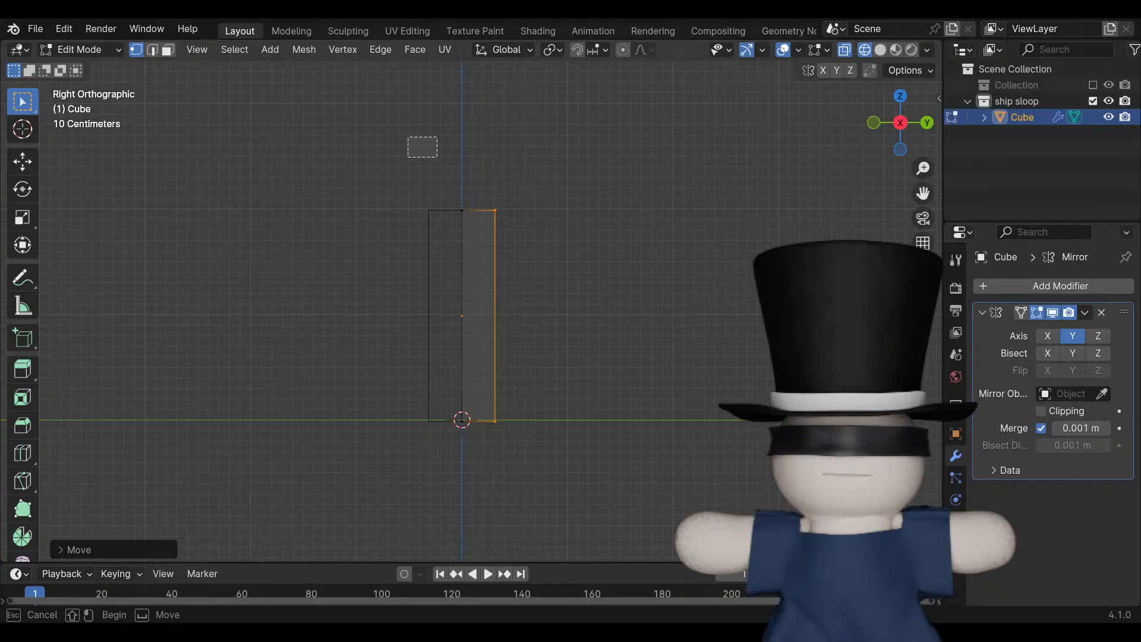
{"action": "left_click", "coordinate": [462, 420], "text": "shift"}
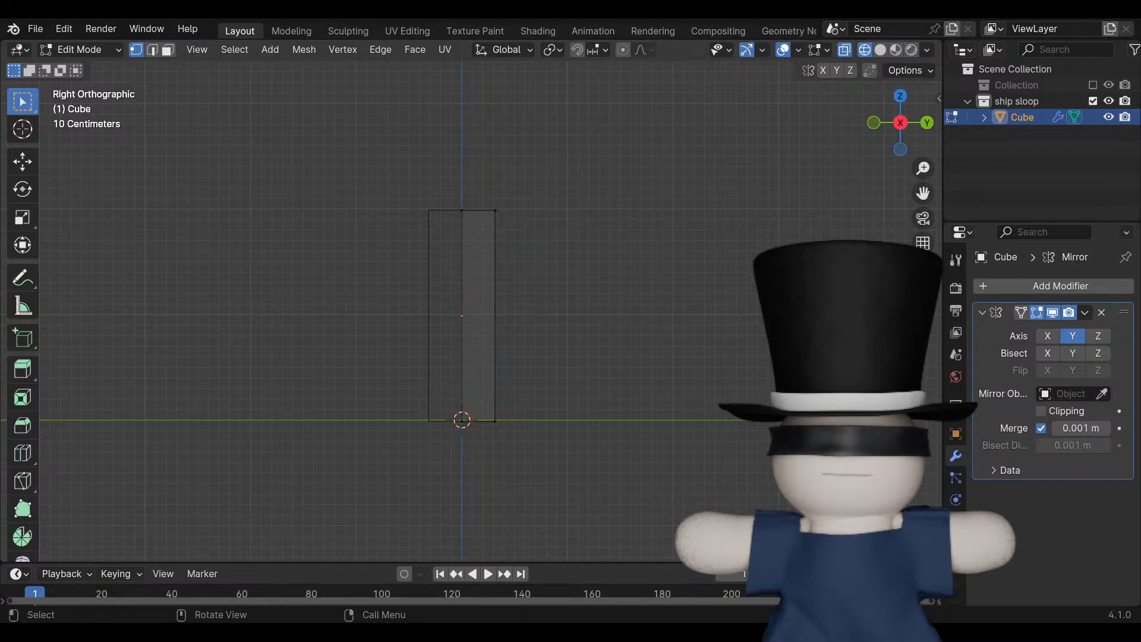
{"action": "key", "text": "g"}
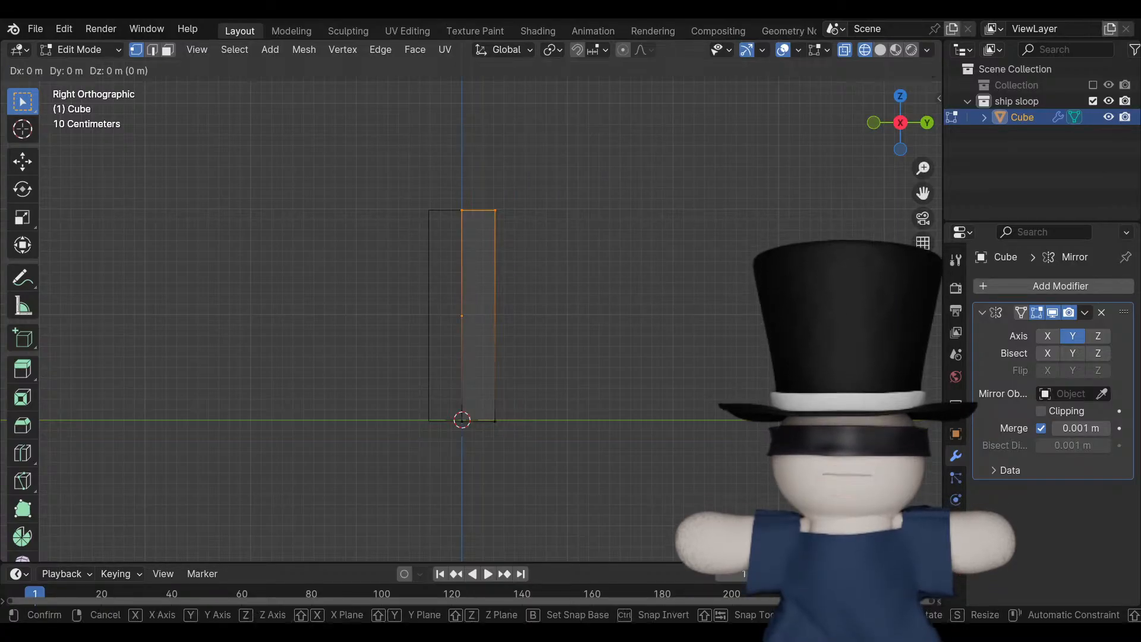
{"action": "key", "text": "z"}
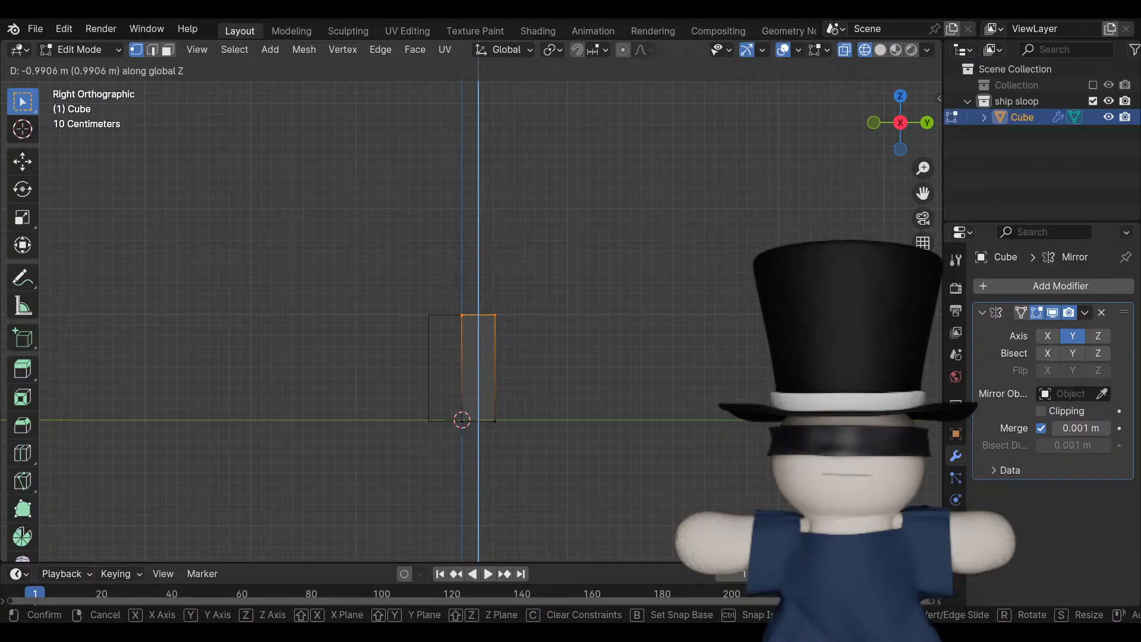
{"action": "key", "text": "Return"}
In back orthographic view, scale the entire mesh along X to about 5.5 times its length.
{"action": "scroll", "coordinate": [469, 309], "scroll_direction": "down", "scroll_amount": 6}
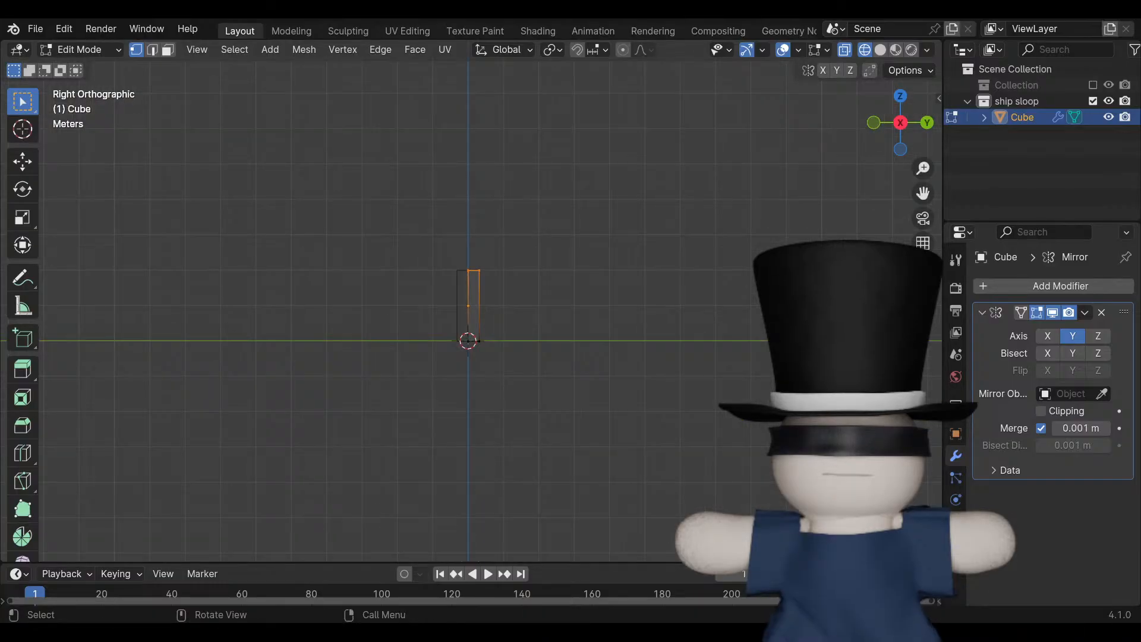
{"action": "scroll", "coordinate": [469, 309], "scroll_direction": "up", "scroll_amount": 2}
{"action": "middle_click_drag", "start_coordinate": [467, 309], "coordinate": [480, 358], "text": "shift"}
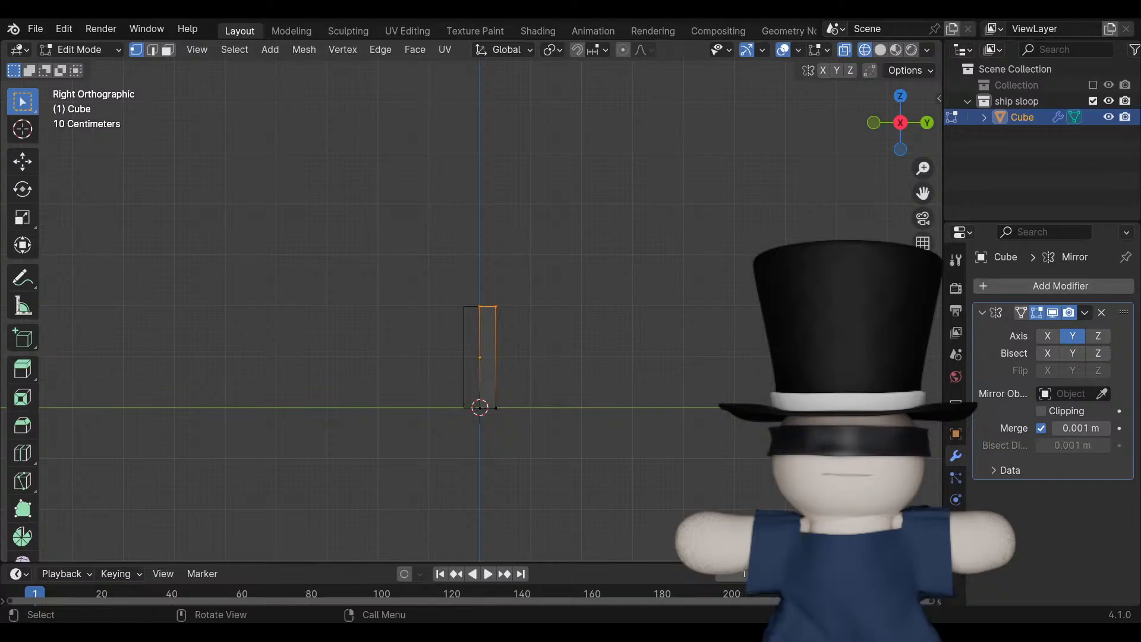
{"action": "left_click_drag", "start_coordinate": [901, 124], "coordinate": [771, 129]}
{"action": "left_click", "coordinate": [899, 123]}
{"action": "left_click", "coordinate": [899, 123]}
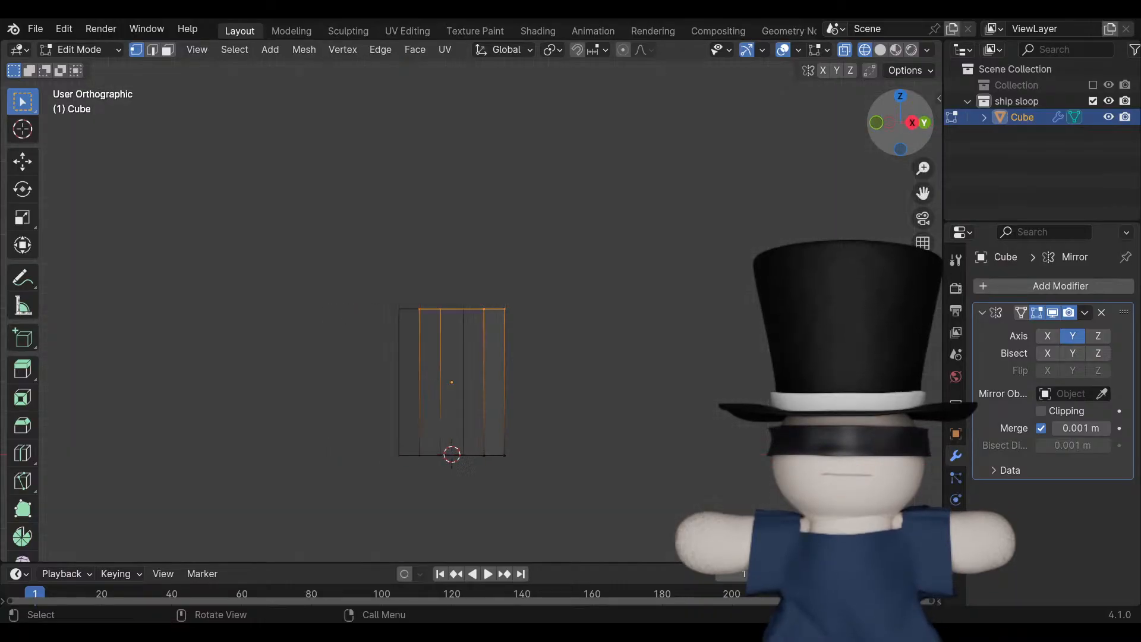
{"action": "key", "text": "a"}
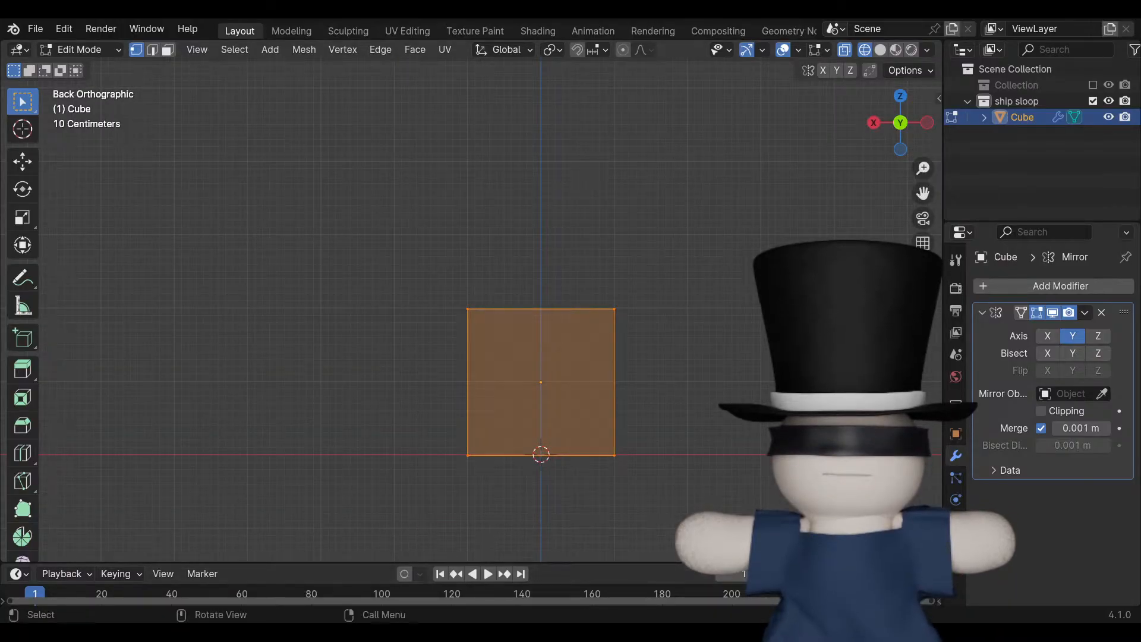
{"action": "left_click_drag", "start_coordinate": [383, 211], "coordinate": [558, 487]}
{"action": "left_click_drag", "start_coordinate": [390, 228], "coordinate": [563, 531]}
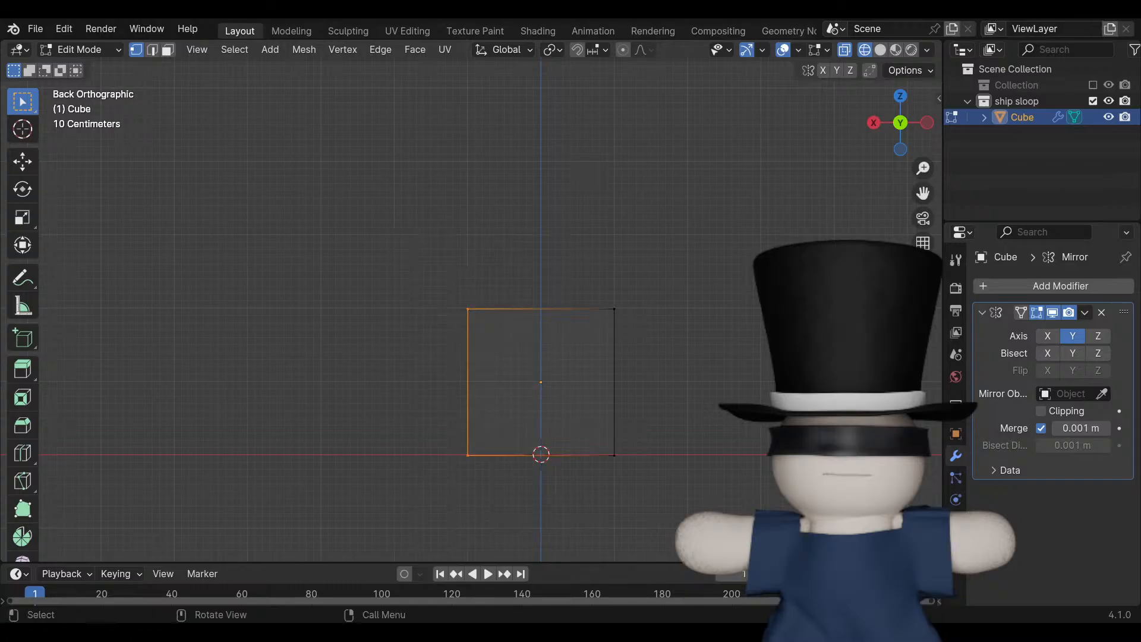
{"action": "key", "text": "a"}
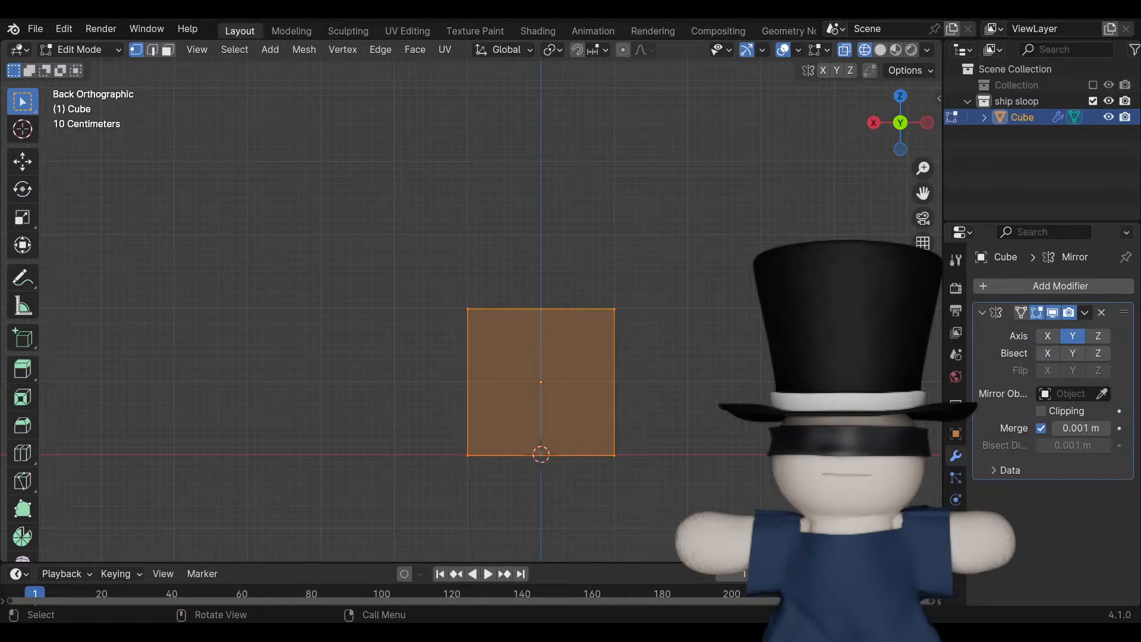
{"action": "key", "text": "s"}
{"action": "key", "text": "x"}
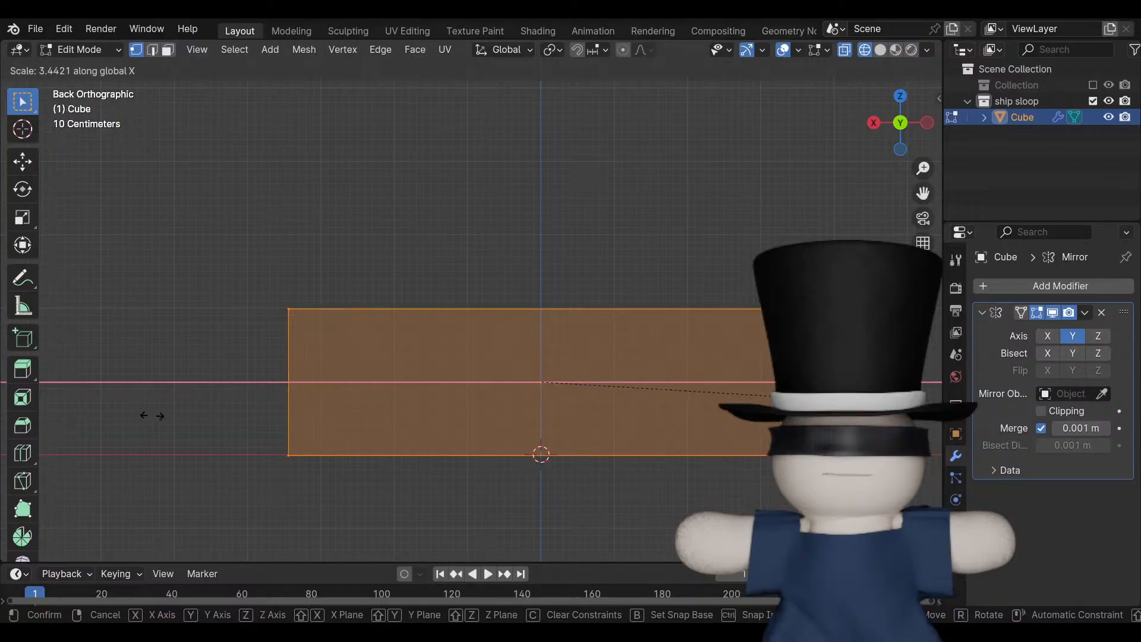
{"action": "left_click", "coordinate": [492, 441]}
{"action": "scroll", "coordinate": [492, 442], "scroll_direction": "down", "scroll_amount": 4}
{"action": "scroll", "coordinate": [492, 441], "scroll_direction": "up", "scroll_amount": 1}
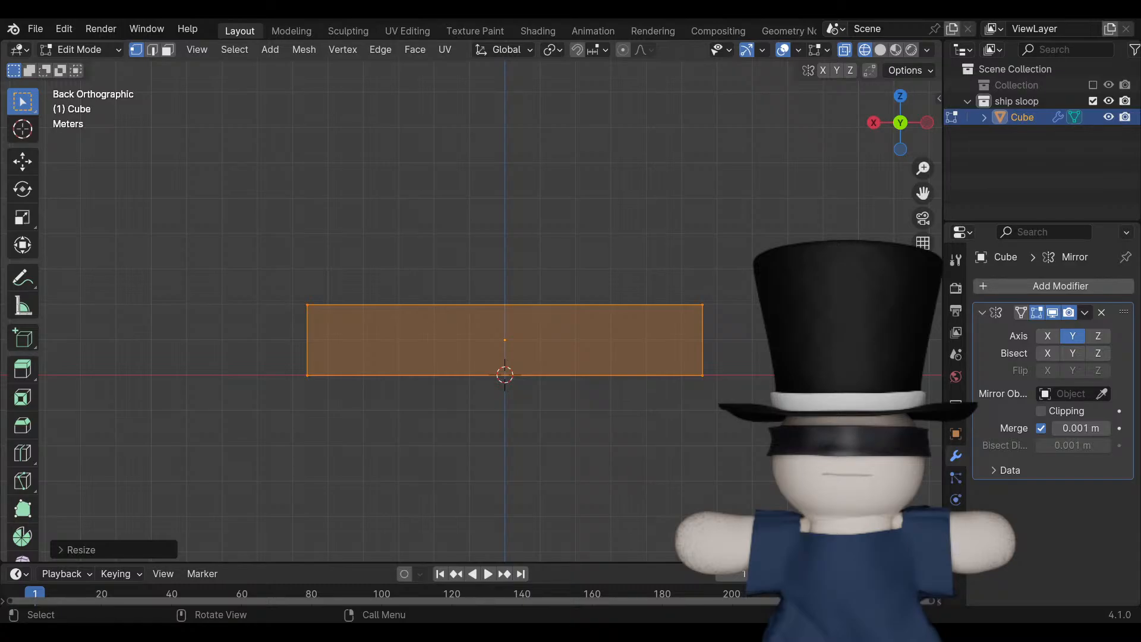
In right orthographic view, select only the narrow block's outer positive-Y vertices.
{"action": "left_click_drag", "start_coordinate": [901, 122], "coordinate": [985, 128]}
{"action": "left_click", "coordinate": [900, 124]}
{"action": "left_click", "coordinate": [901, 123]}
{"action": "scroll", "coordinate": [471, 301], "scroll_direction": "up", "scroll_amount": 7}
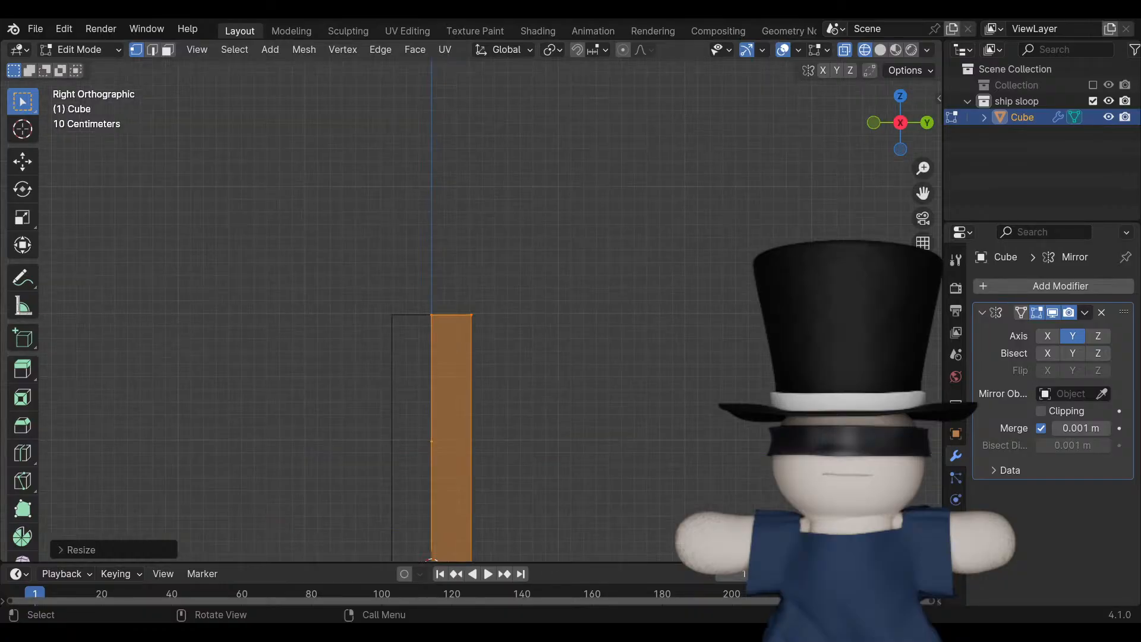
{"action": "scroll", "coordinate": [472, 300], "scroll_direction": "down", "scroll_amount": 2}
{"action": "left_click_drag", "start_coordinate": [923, 193], "coordinate": [920, 129]}
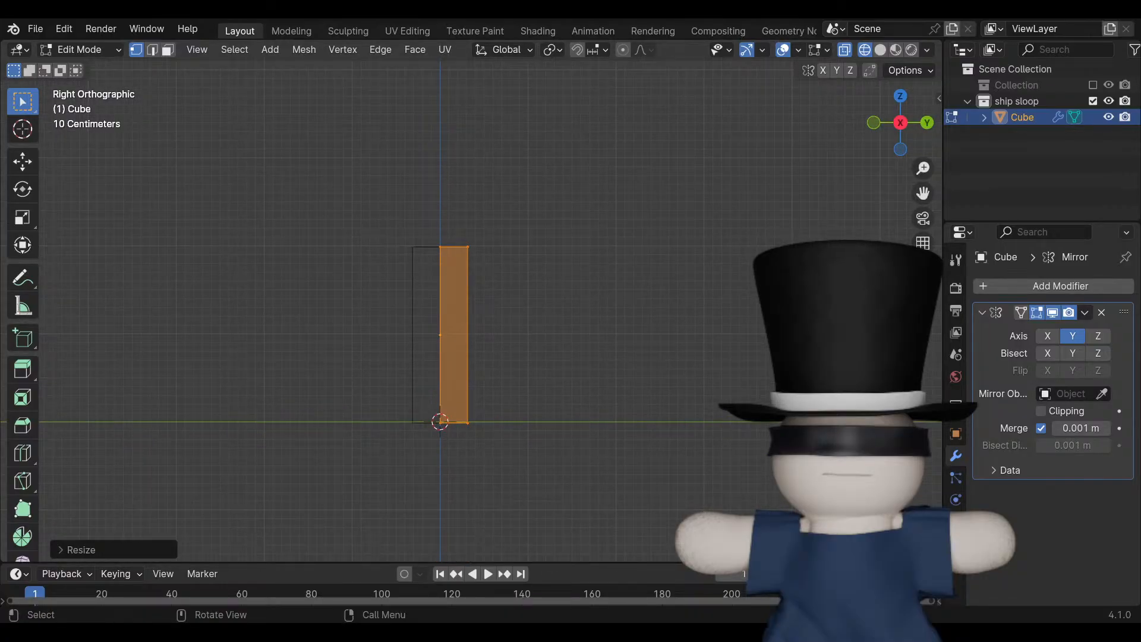
{"action": "key", "text": "alt+a"}
{"action": "left_click_drag", "start_coordinate": [456, 214], "coordinate": [500, 473]}
{"action": "scroll", "coordinate": [471, 300], "scroll_direction": "down", "scroll_amount": 1}
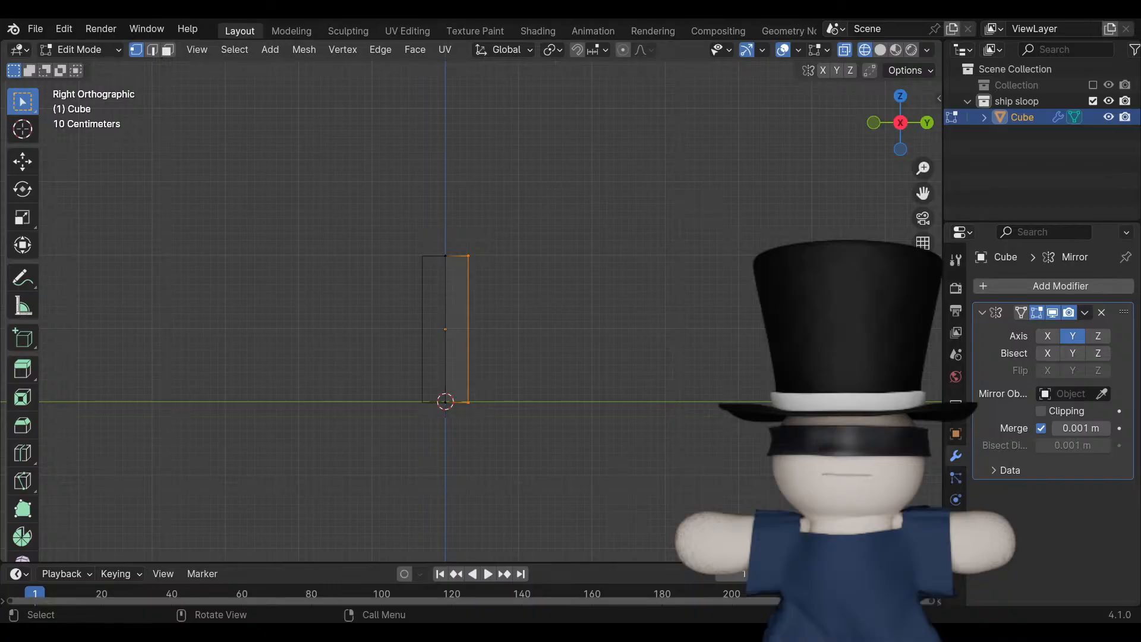
Extrude the outer positive-Y side about 0.5 m outward and shift the new edge about 0.1 m along Y and 0.21 m up.
{"action": "left_click_drag", "start_coordinate": [901, 123], "coordinate": [958, 156]}
{"action": "left_click", "coordinate": [901, 123]}
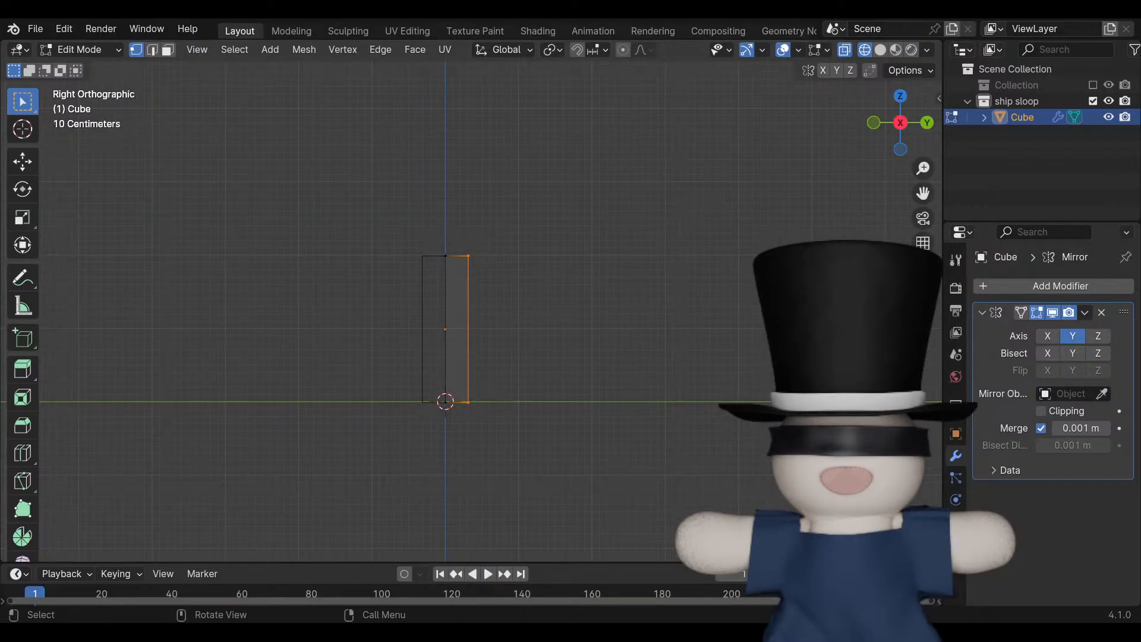
{"action": "left_click_drag", "start_coordinate": [923, 193], "coordinate": [954, 229]}
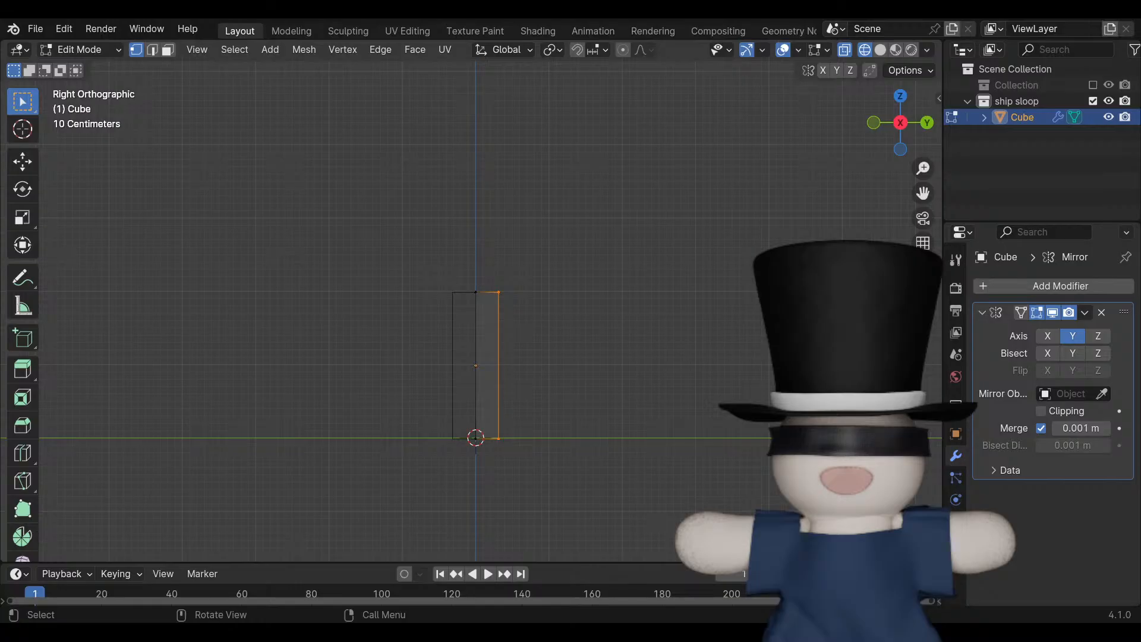
{"action": "key", "text": "e"}
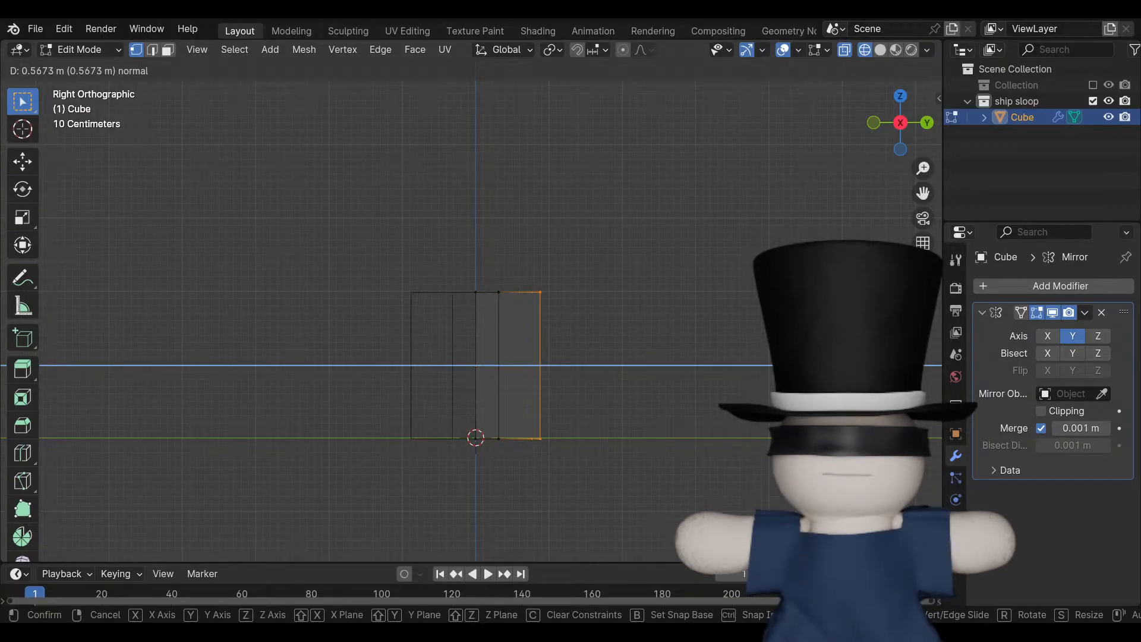
{"action": "key", "text": "Return"}
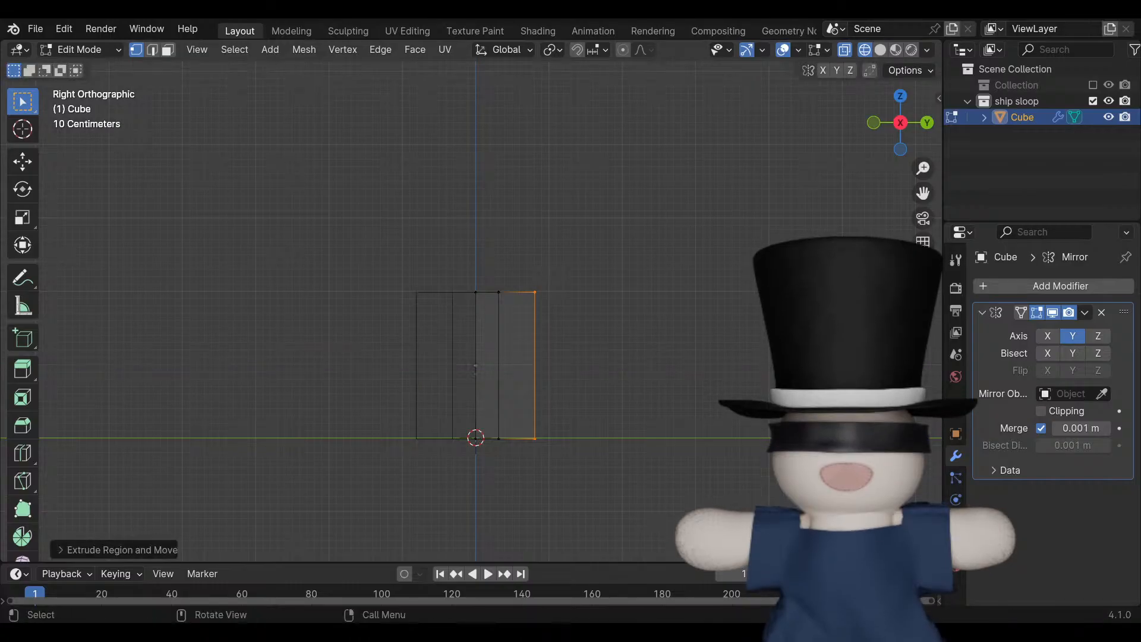
{"action": "key", "text": "g"}
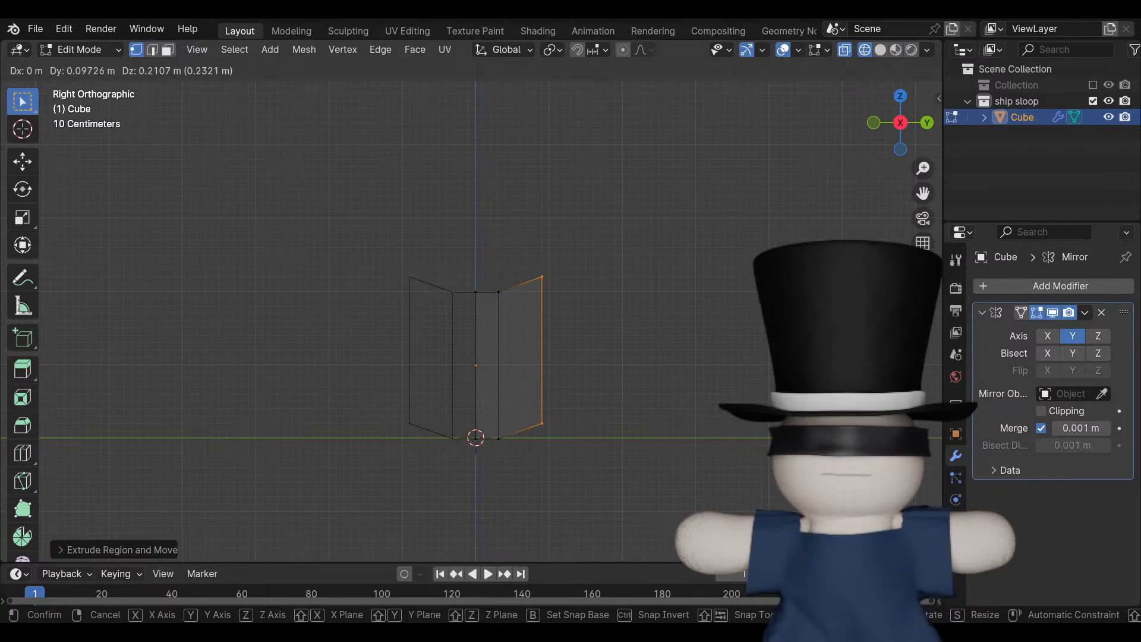
{"action": "key", "text": "Return"}
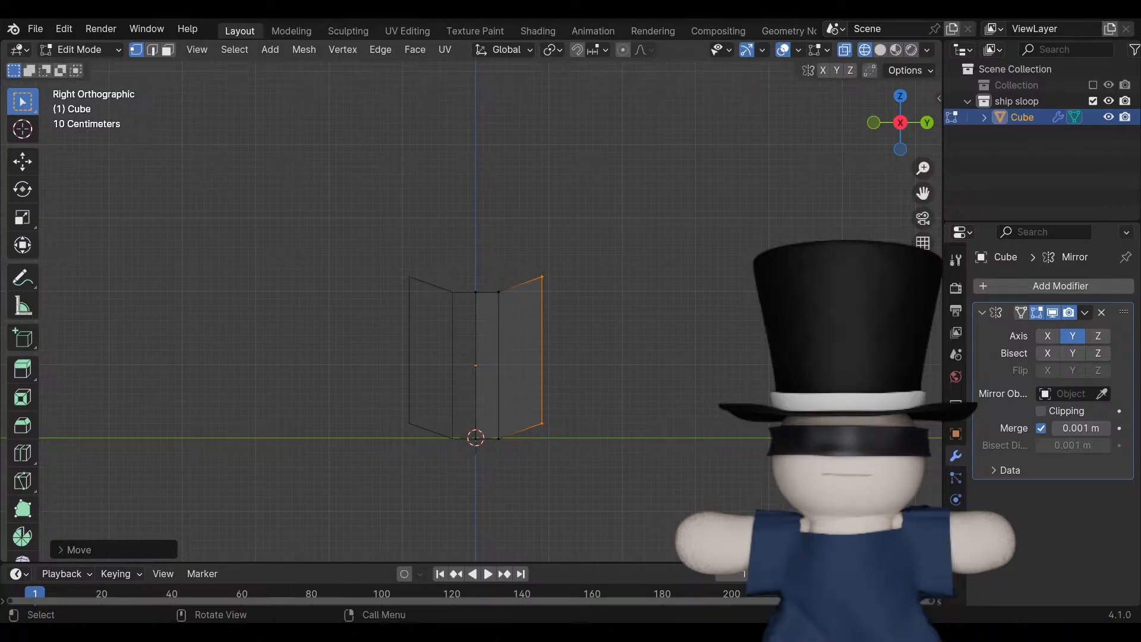
Extrude a second side section from the raised outer edge, about 1.2 m outward along Y and 0.5 m up.
{"action": "scroll", "coordinate": [470, 297], "scroll_direction": "down", "scroll_amount": 3}
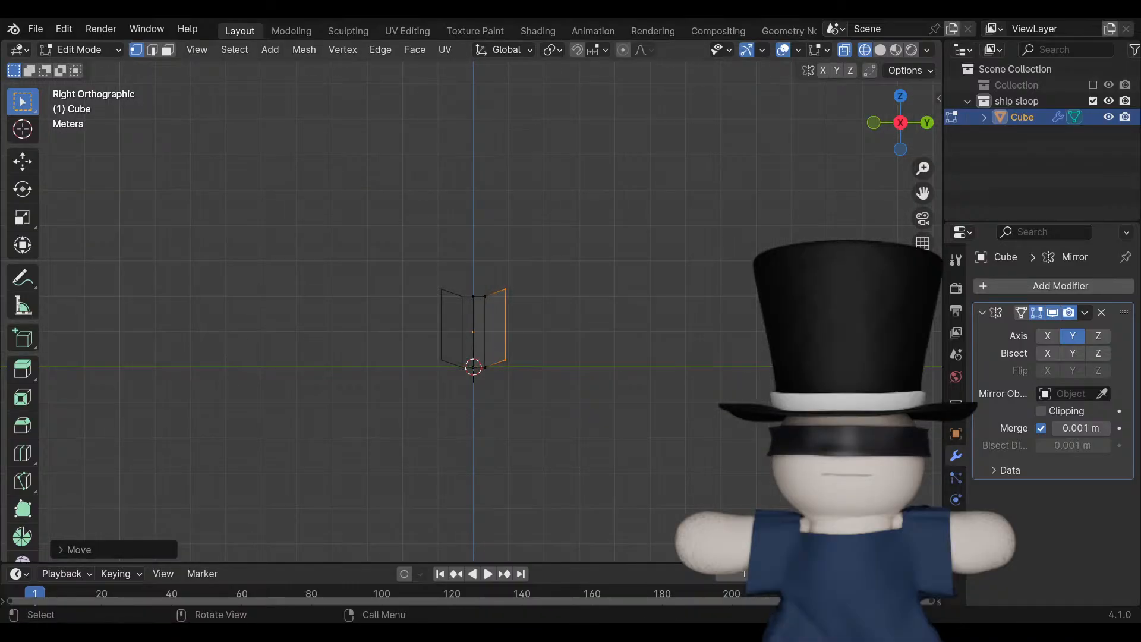
{"action": "scroll", "coordinate": [473, 329], "scroll_direction": "up", "scroll_amount": 3}
{"action": "scroll", "coordinate": [473, 330], "scroll_direction": "down", "scroll_amount": 3}
{"action": "key", "text": "e"}
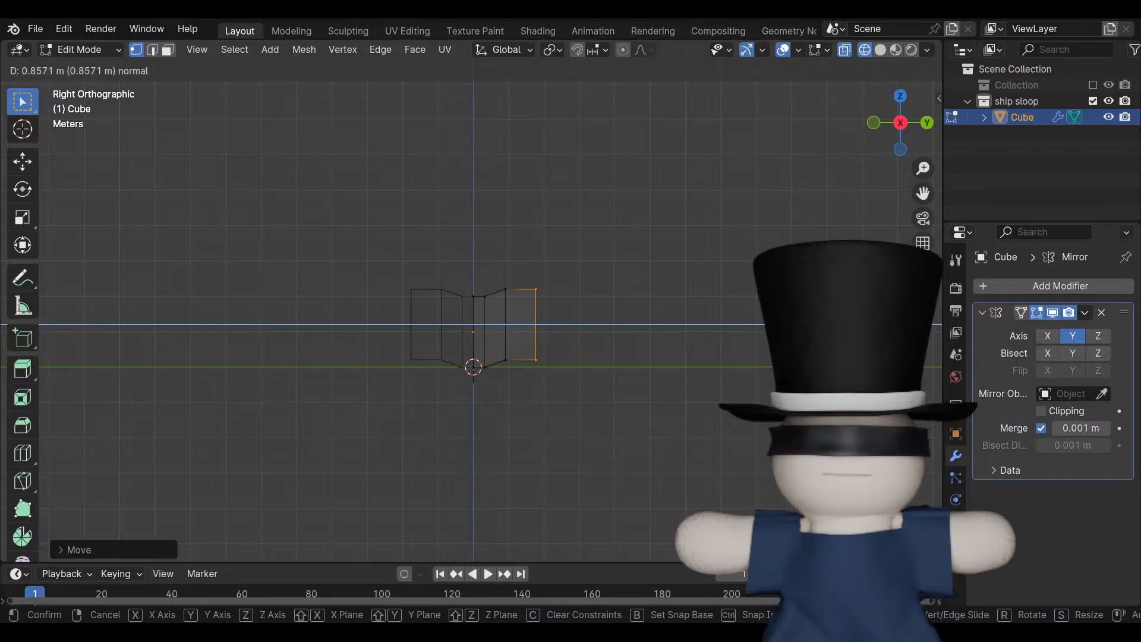
{"action": "key", "text": "Escape"}
{"action": "key", "text": "g"}
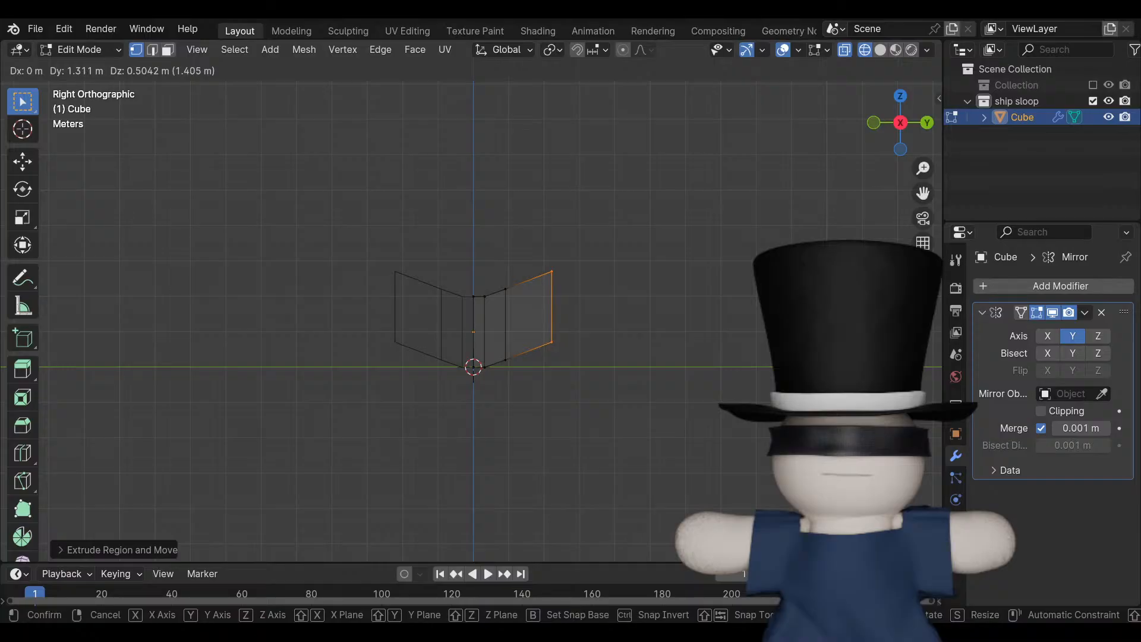
{"action": "key", "text": "Return"}
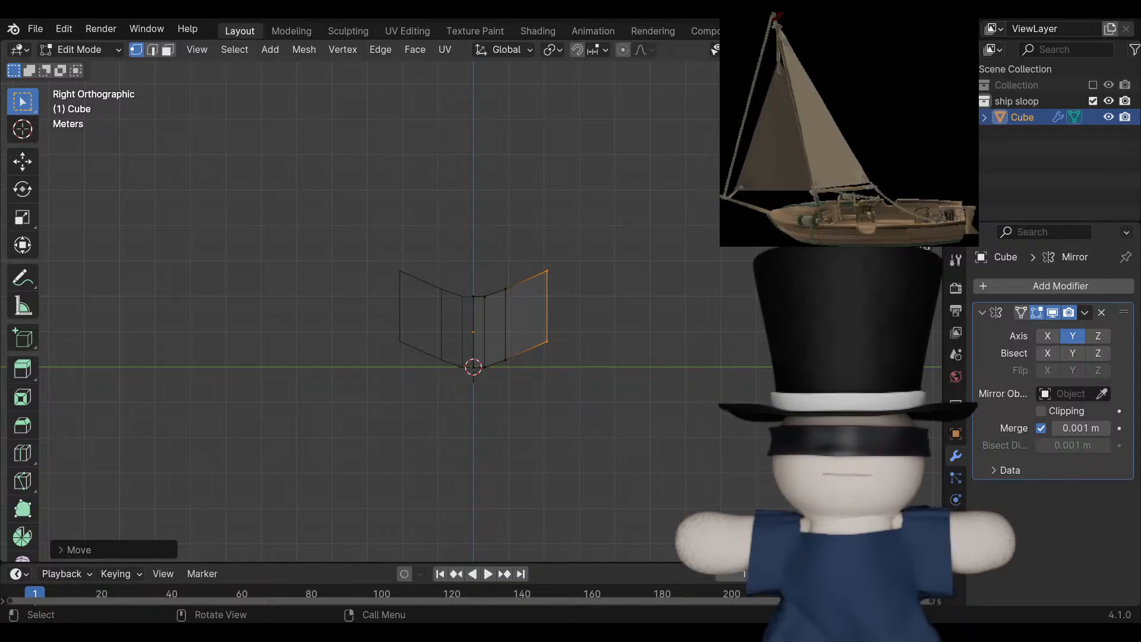
Extrude a third side section from the outer edge, about 1.25 m outward along Y and 0.67 m up.
{"action": "scroll", "coordinate": [473, 315], "scroll_direction": "down", "scroll_amount": 1}
{"action": "middle_click_drag", "start_coordinate": [535, 303], "coordinate": [542, 335], "text": "shift"}
{"action": "key", "text": "e"}
{"action": "key", "text": "Escape"}
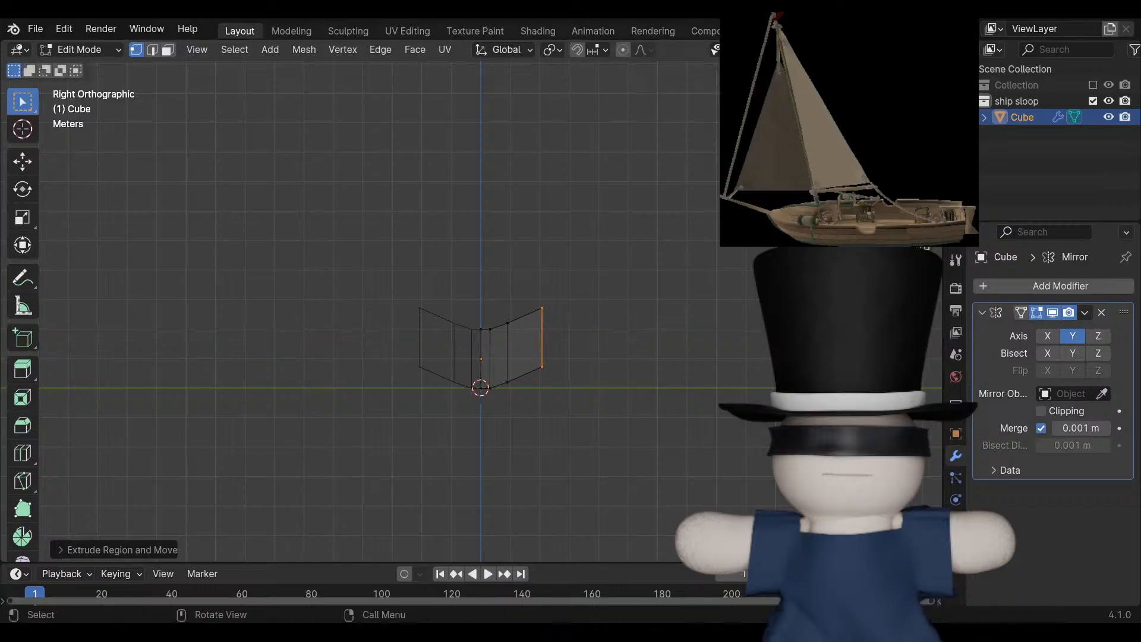
{"action": "key", "text": "e"}
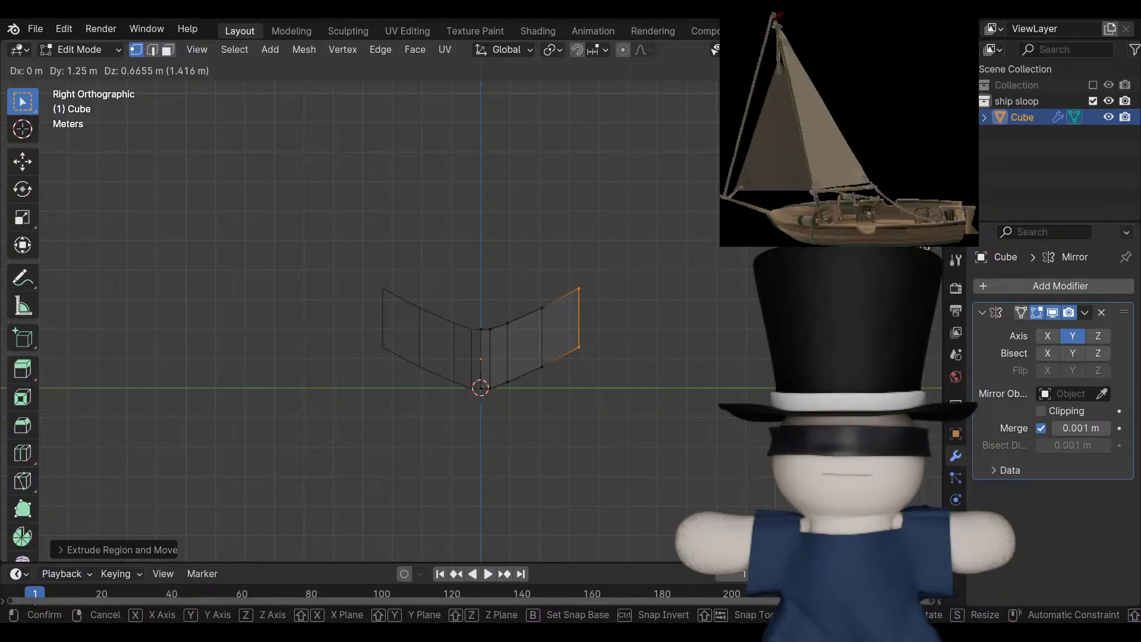
{"action": "key", "text": "Return"}
Extrude a fourth side section in right orthographic view, about 1 m outward along Y and 0.6 m up.
{"action": "middle_click_drag", "start_coordinate": [416, 297], "coordinate": [336, 253]}
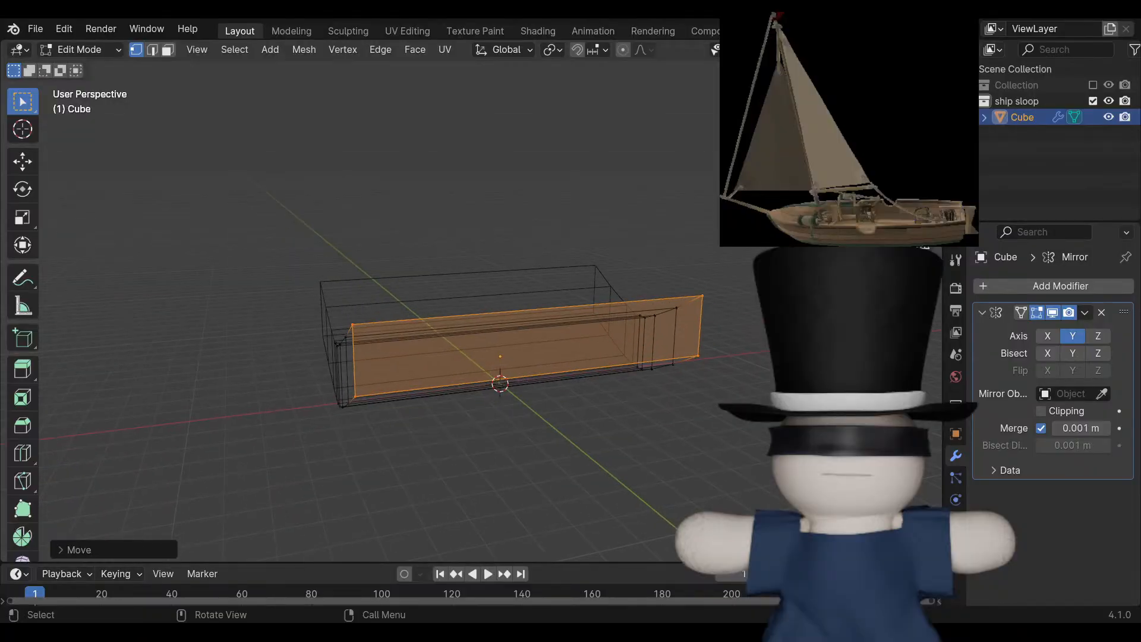
{"action": "scroll", "coordinate": [471, 299], "scroll_direction": "up", "scroll_amount": 4}
{"action": "mouse_move", "coordinate": [470, 299]}
{"action": "middle_mouse_down"}
{"action": "mouse_move", "coordinate": [432, 294]}
{"action": "mouse_move", "coordinate": [410, 280]}
{"action": "mouse_move", "coordinate": [416, 264]}
{"action": "mouse_move", "coordinate": [518, 290]}
{"action": "mouse_move", "coordinate": [488, 292]}
{"action": "middle_mouse_up"}
{"action": "key", "text": "KP_3"}
{"action": "scroll", "coordinate": [473, 302], "scroll_direction": "down", "scroll_amount": 2}
{"action": "key", "text": "e"}
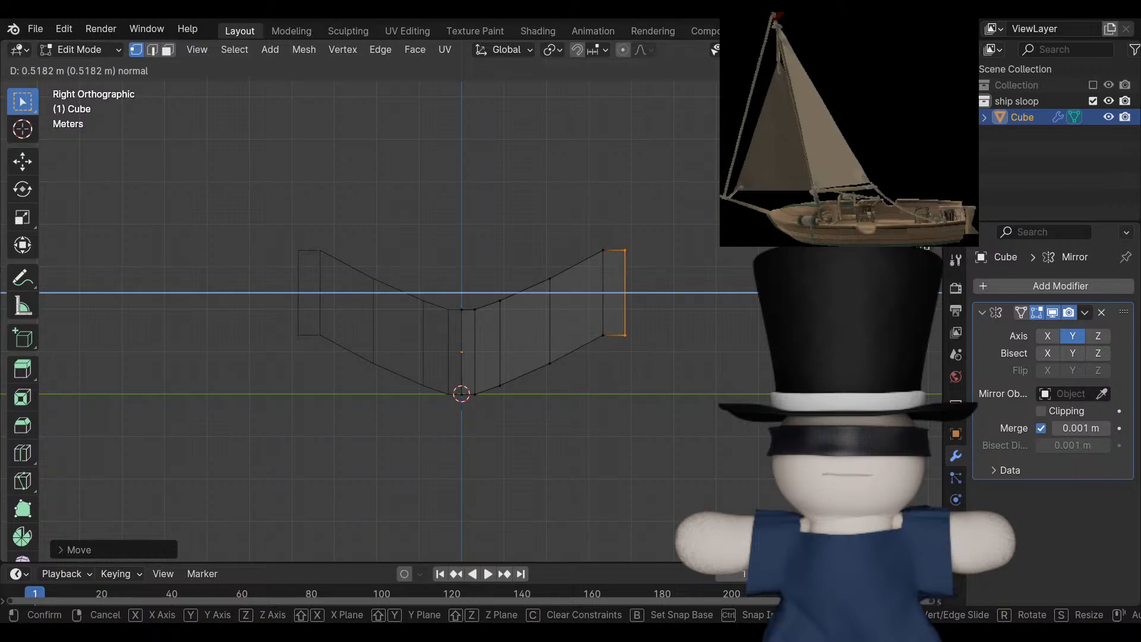
{"action": "key", "text": "Escape"}
{"action": "key", "text": "e"}
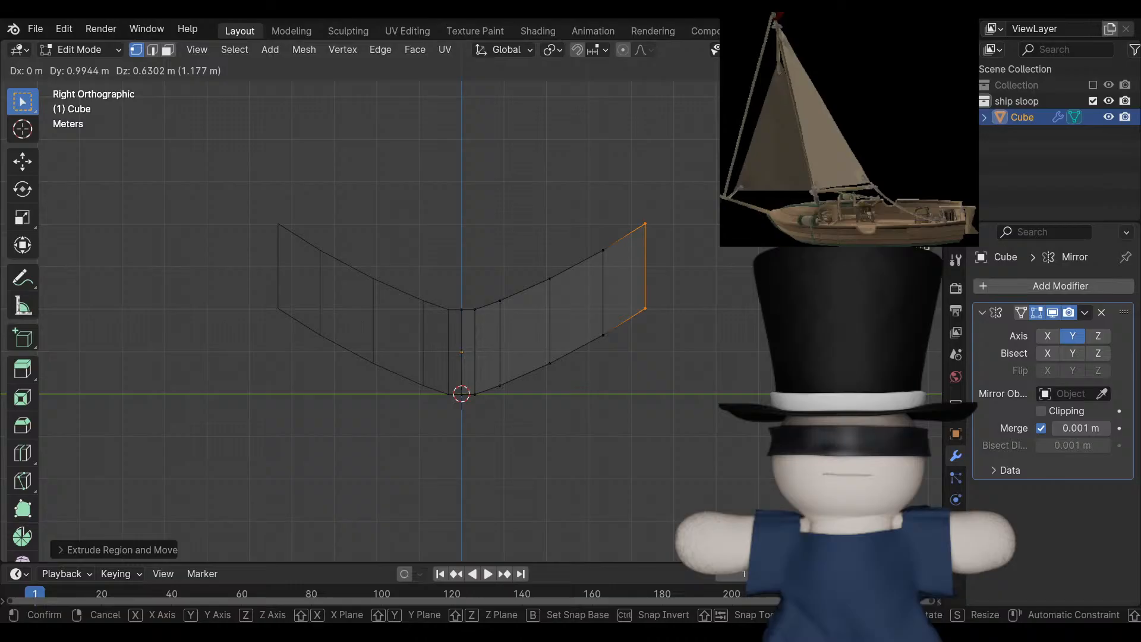
{"action": "key", "text": "Return"}
Extrude two more side sections, one about 1 m outward and 0.7 m up, the other about 0.99 m outward and 0.6 m up.
{"action": "scroll", "coordinate": [470, 303], "scroll_direction": "down", "scroll_amount": 2}
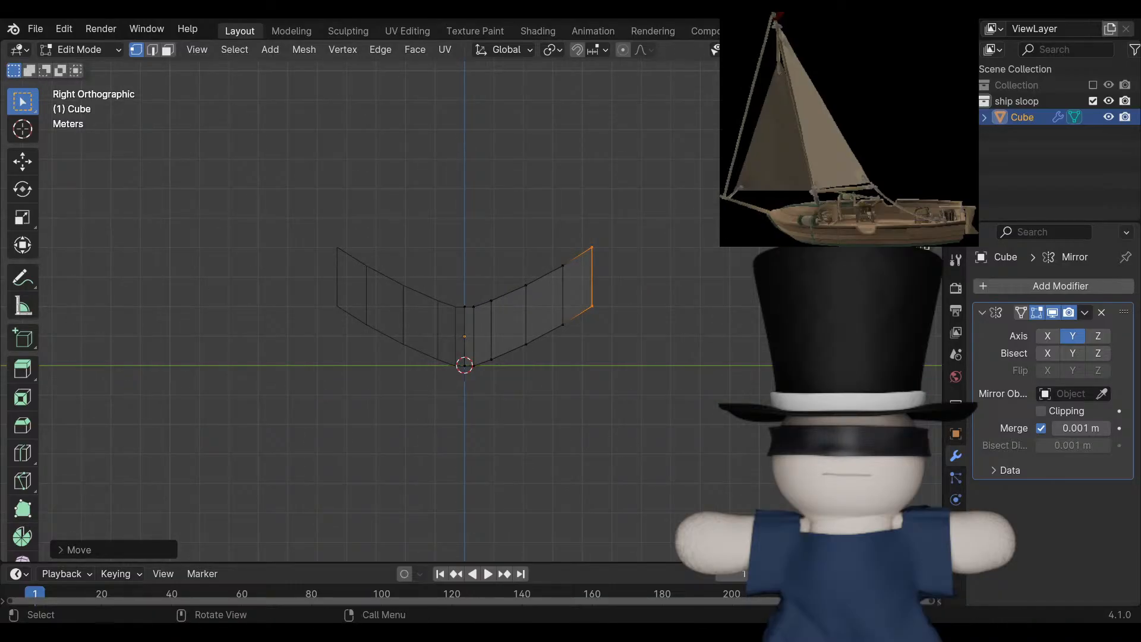
{"action": "key", "text": "e"}
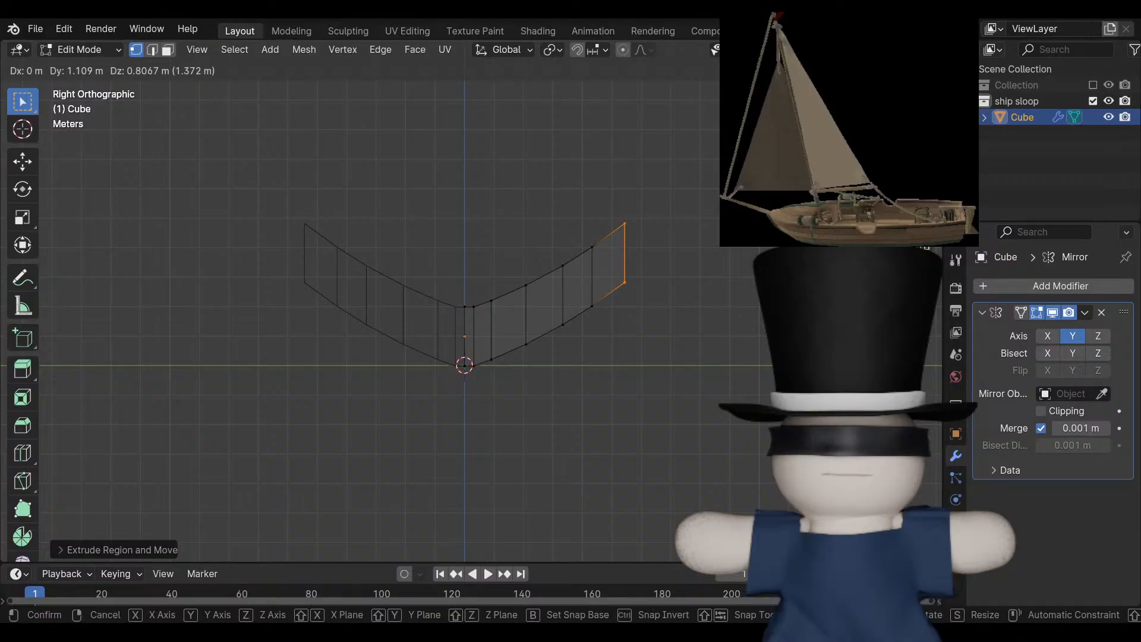
{"action": "key", "text": "Return"}
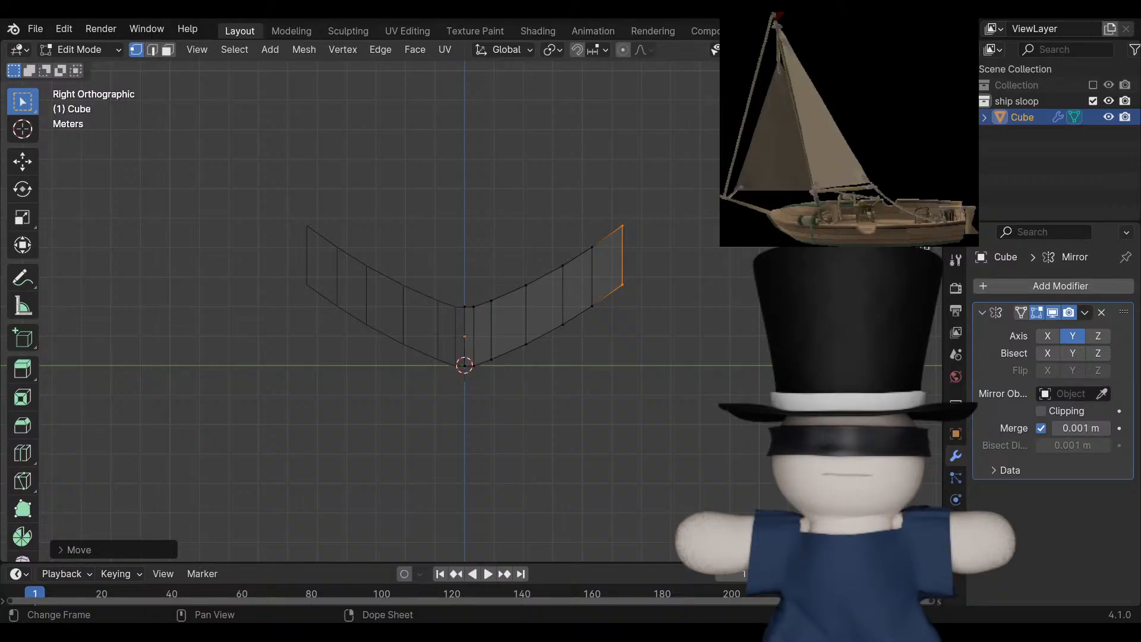
{"action": "key", "text": "e"}
{"action": "key", "text": "Escape"}
{"action": "key", "text": "g"}
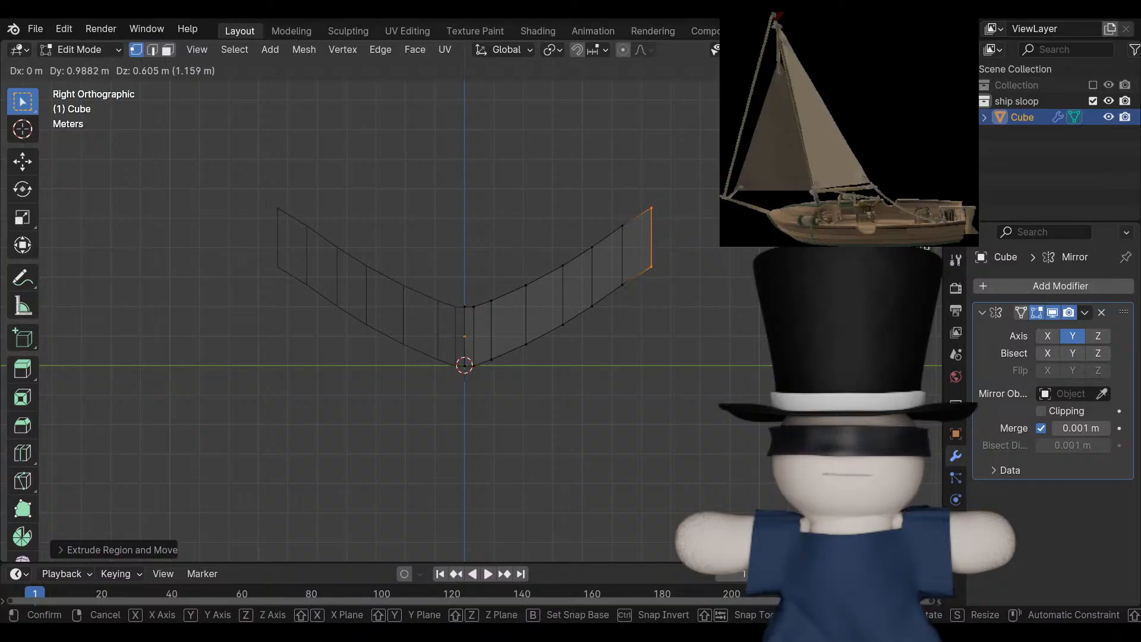
{"action": "key", "text": "Return"}
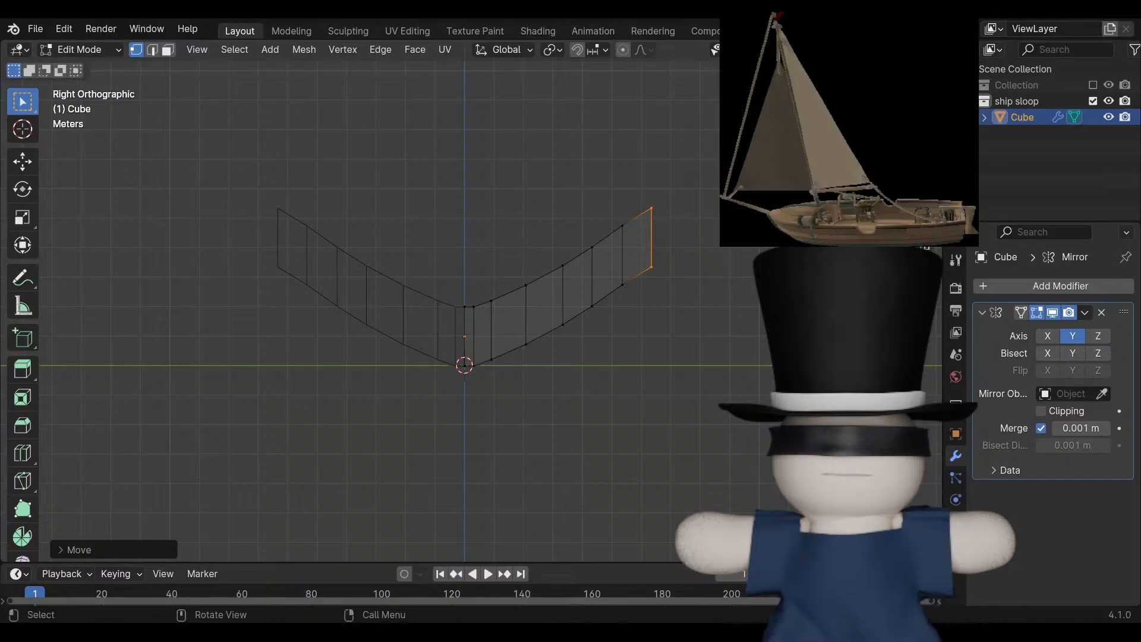
Extrude another section from the hull side's outer end, about 1.13 m outward along Y and 0.81 m up.
{"action": "middle_click_drag", "start_coordinate": [505, 286], "coordinate": [509, 367], "text": "shift"}
{"action": "key", "text": "e"}
{"action": "key", "text": "Escape"}
{"action": "key", "text": "g"}
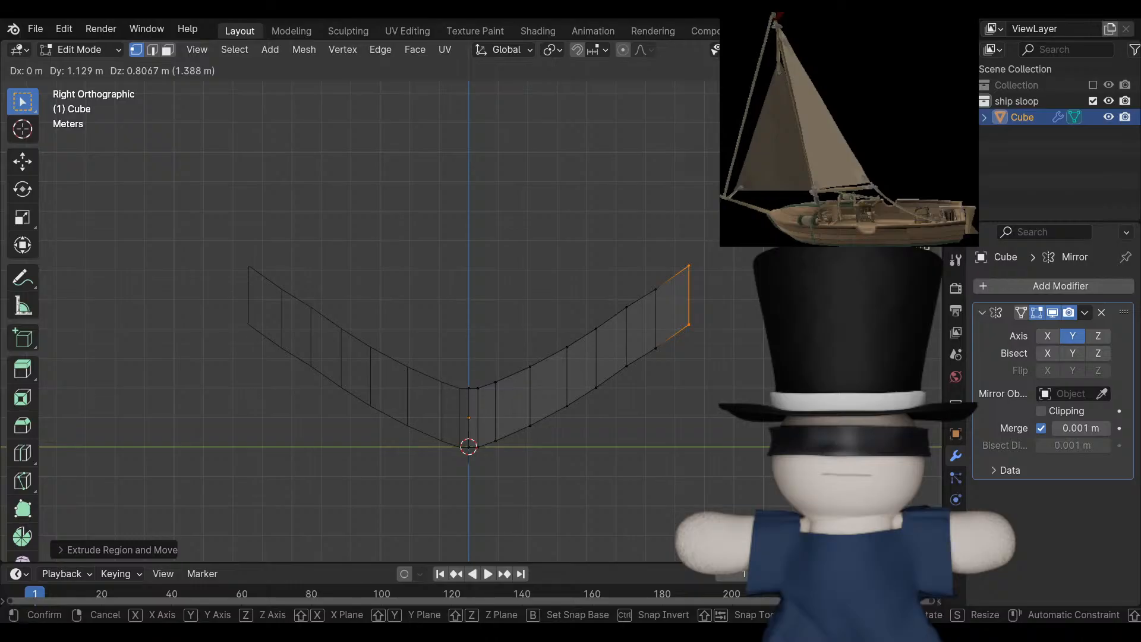
{"action": "key", "text": "Return"}
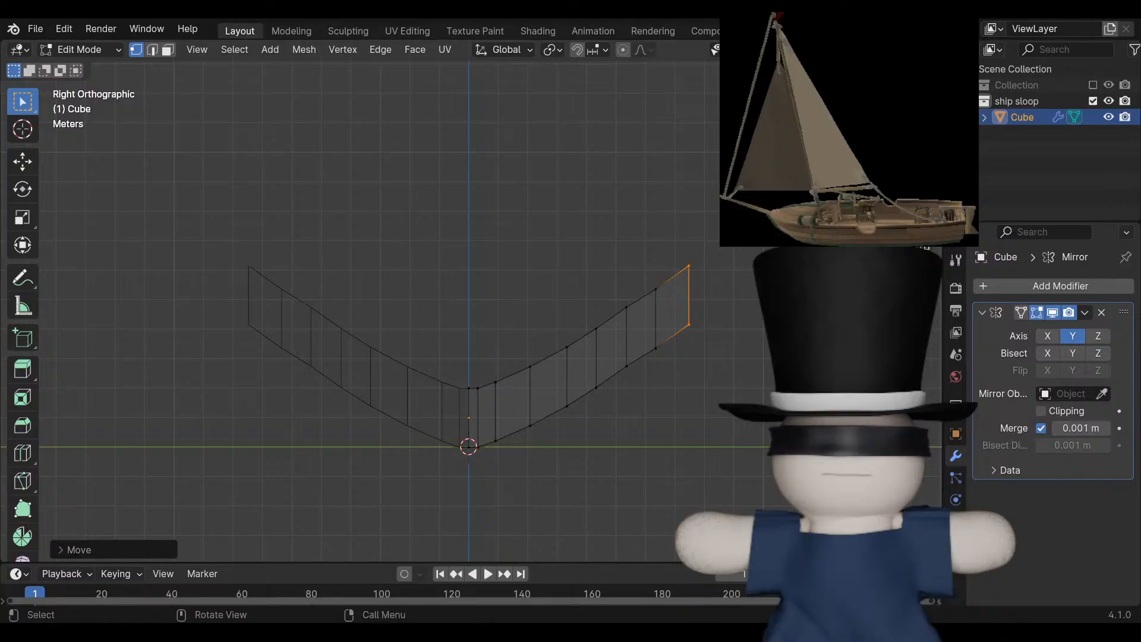
Deselect the mesh and inspect the curved hull profile from perspective, back, top and side views.
{"action": "middle_click_drag", "start_coordinate": [534, 297], "coordinate": [439, 292]}
{"action": "left_click", "coordinate": [439, 238]}
{"action": "mouse_move", "coordinate": [438, 238]}
{"action": "middle_mouse_down"}
{"action": "mouse_move", "coordinate": [397, 292]}
{"action": "mouse_move", "coordinate": [503, 296]}
{"action": "mouse_move", "coordinate": [600, 357]}
{"action": "mouse_move", "coordinate": [514, 292]}
{"action": "mouse_move", "coordinate": [499, 258]}
{"action": "mouse_move", "coordinate": [458, 226]}
{"action": "middle_mouse_up"}
{"action": "key", "text": "ctrl+KP_1"}
{"action": "key", "text": "KP_7"}
{"action": "key", "text": "ctrl+KP_3"}
{"action": "key", "text": "KP_3"}
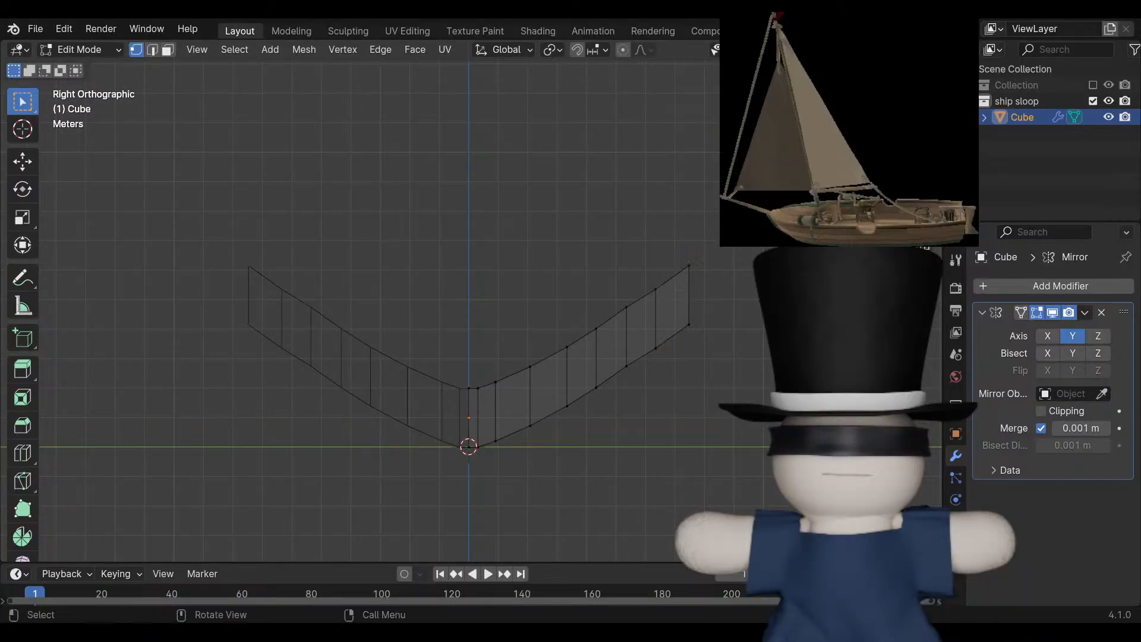
Reselect the outer end and extrude two sections, about 1 m outward and 0.75 m up, and about 0.95 m outward and 0.52 m up.
{"action": "left_click_drag", "start_coordinate": [702, 256], "coordinate": [677, 337]}
{"action": "left_click", "coordinate": [701, 255]}
{"action": "left_click_drag", "start_coordinate": [702, 255], "coordinate": [676, 338]}
{"action": "key", "text": "Return"}
{"action": "key", "text": "e"}
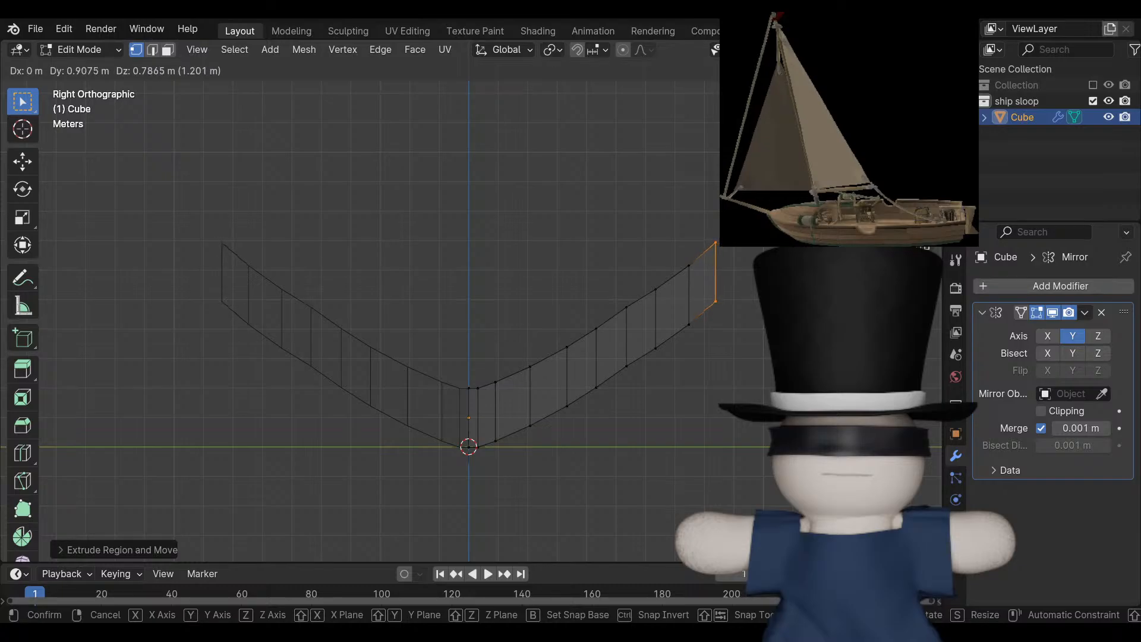
{"action": "left_click", "coordinate": [717, 273]}
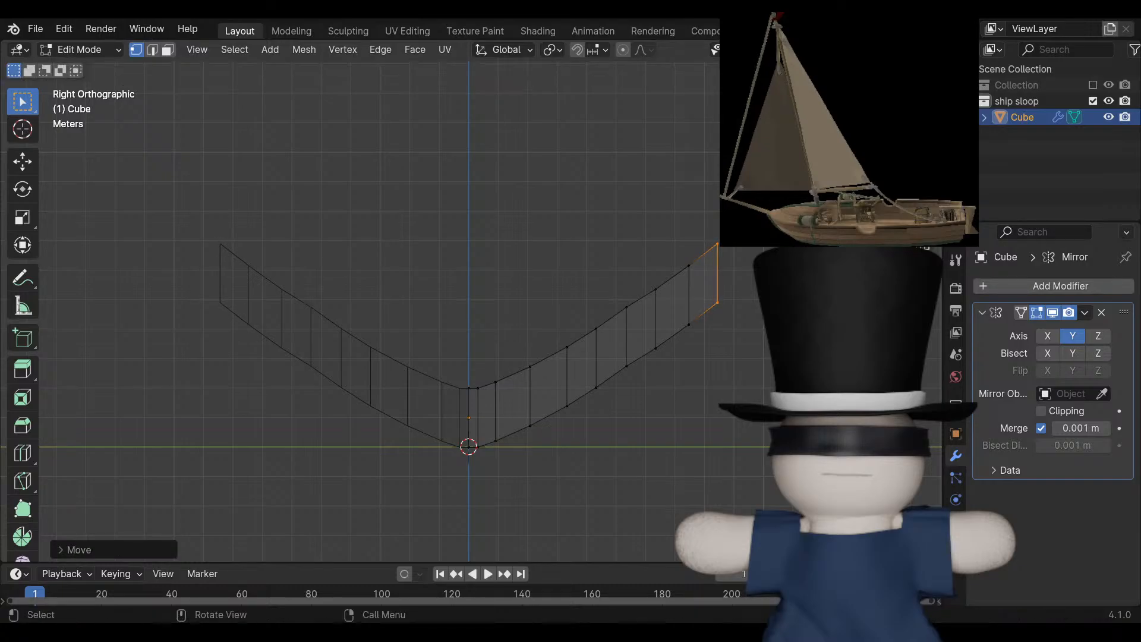
{"action": "key", "text": "e"}
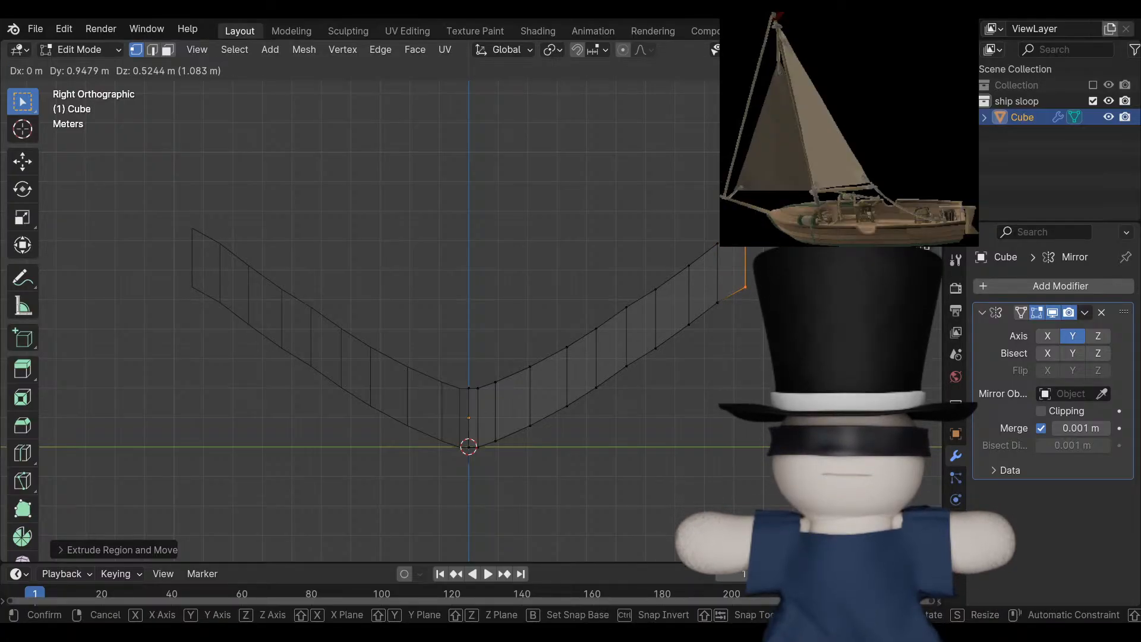
{"action": "key", "text": "Return"}
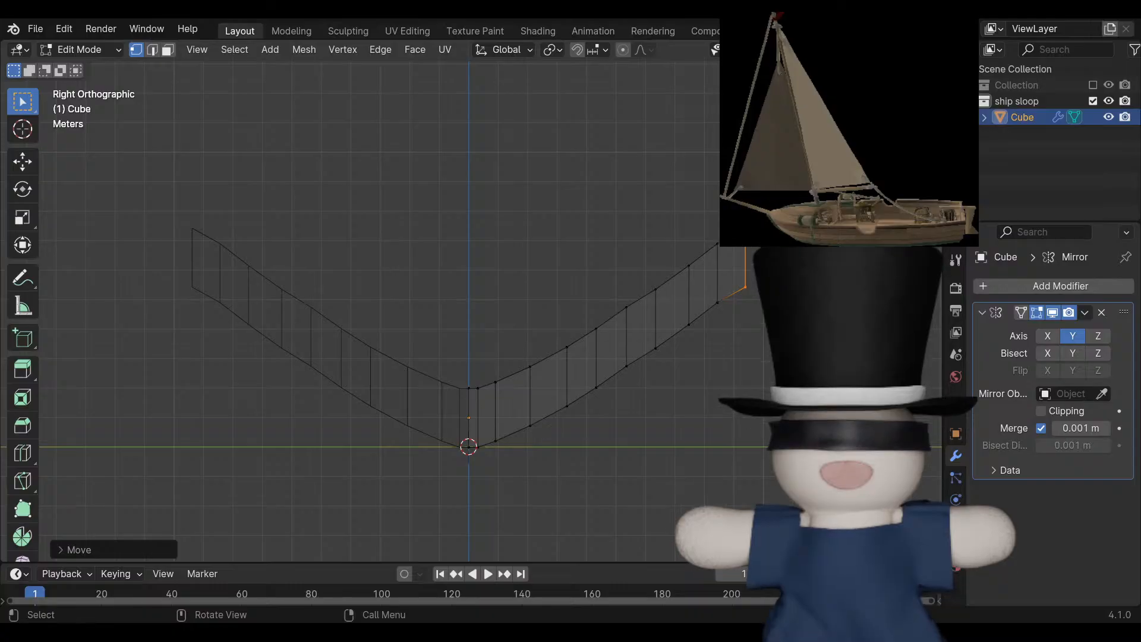
Select the top of the hull side's outermost section and extrude it straight up about 2 m along Z to begin the side wall.
{"action": "left_click_drag", "start_coordinate": [698, 195], "coordinate": [772, 262]}
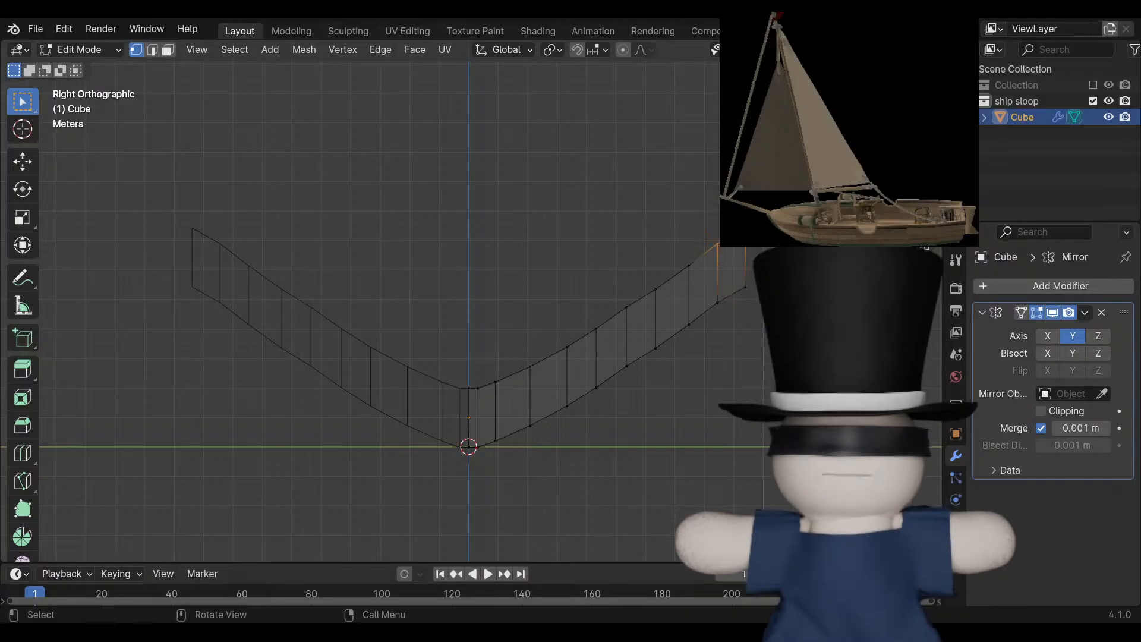
{"action": "middle_click_drag", "start_coordinate": [771, 263], "coordinate": [718, 353], "text": "shift"}
{"action": "scroll", "coordinate": [719, 353], "scroll_direction": "down", "scroll_amount": 1}
{"action": "scroll", "coordinate": [719, 353], "scroll_direction": "down", "scroll_amount": 1}
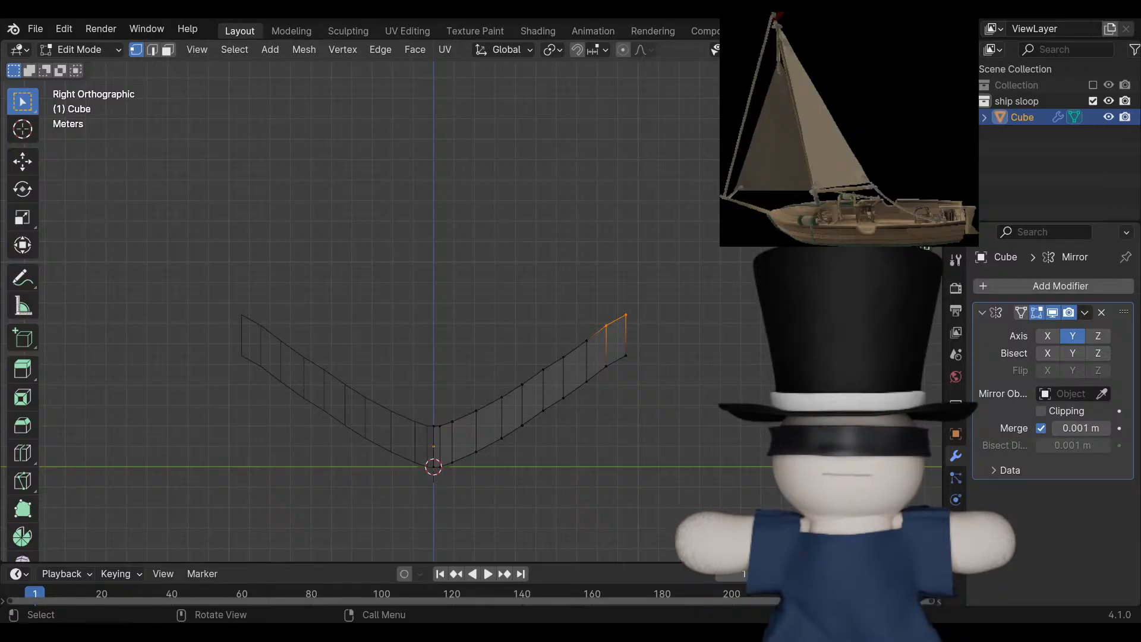
{"action": "key", "text": "e"}
{"action": "key", "text": "Escape"}
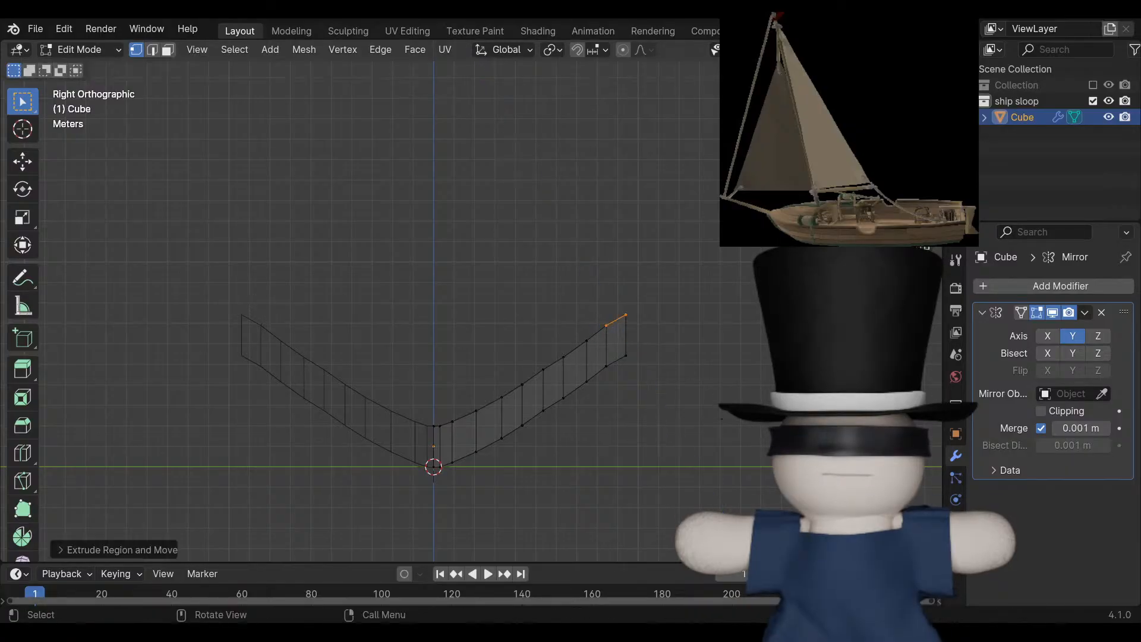
{"action": "key", "text": "e"}
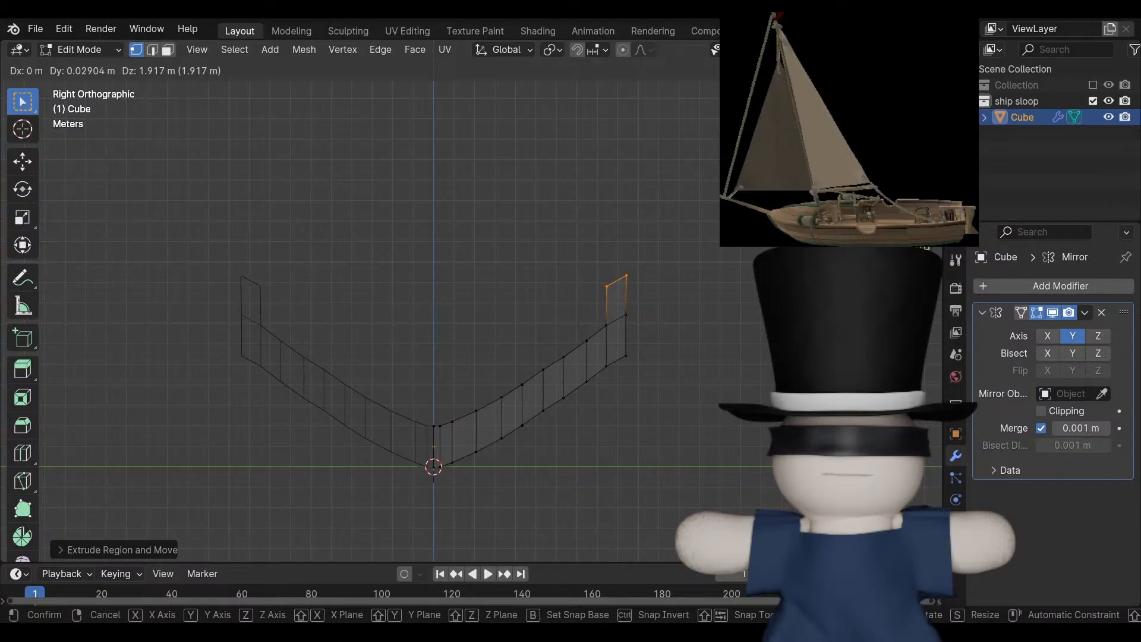
{"action": "key", "text": "z"}
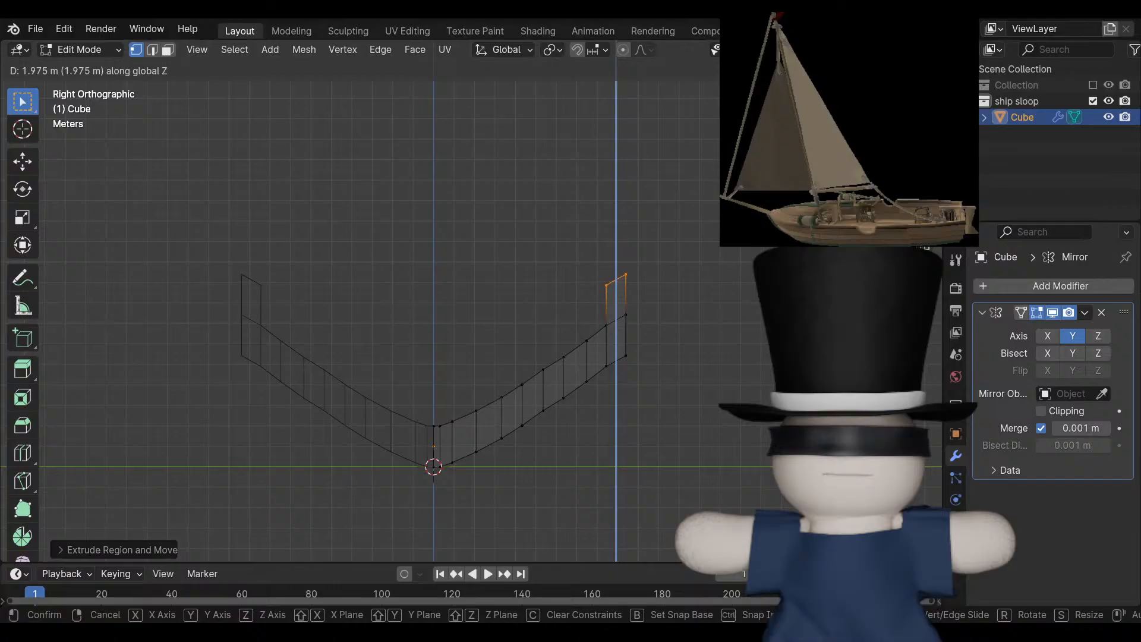
{"action": "key", "text": "Return"}
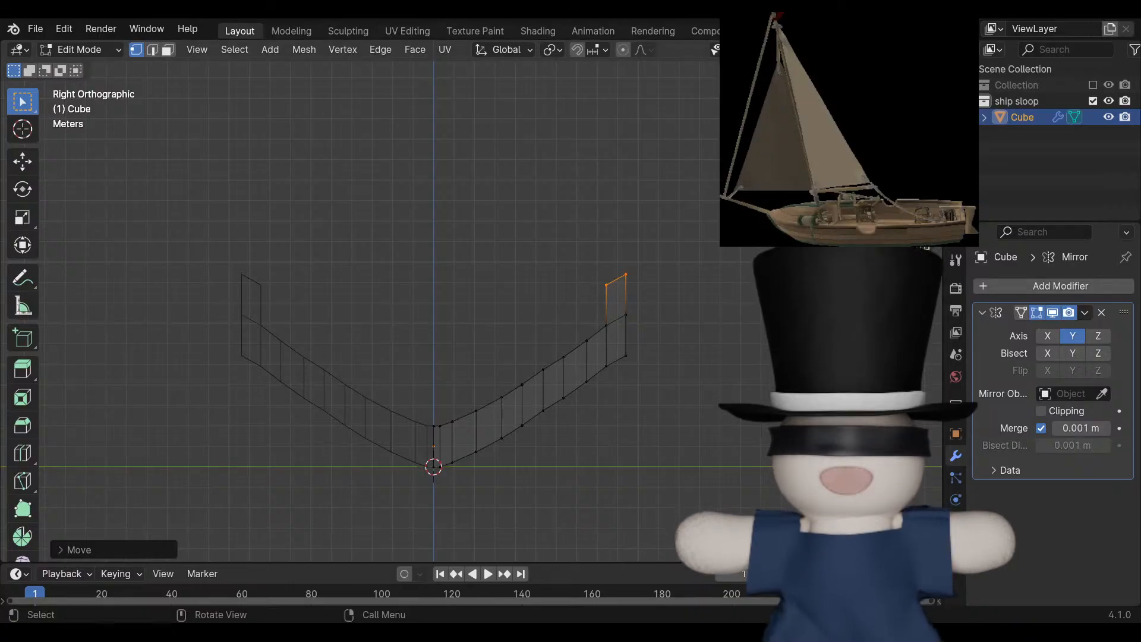
Extrude a second upright wall section about 2.3 m along Z from the side wall's top.
{"action": "middle_click_drag", "start_coordinate": [434, 333], "coordinate": [447, 355], "text": "shift"}
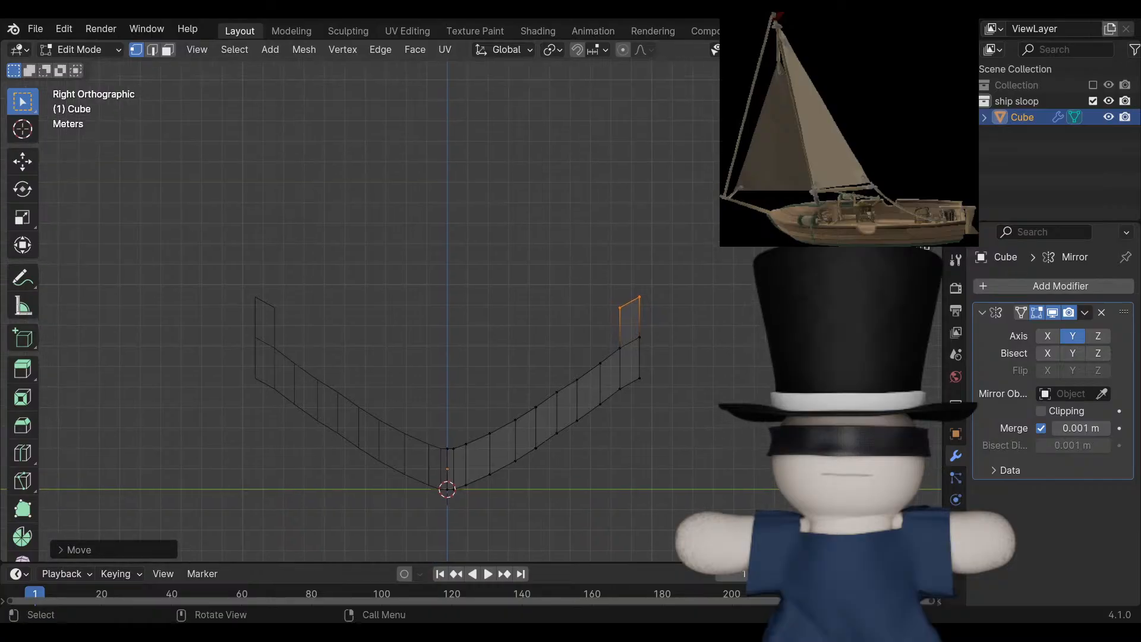
{"action": "key", "text": "e"}
{"action": "key", "text": "Escape"}
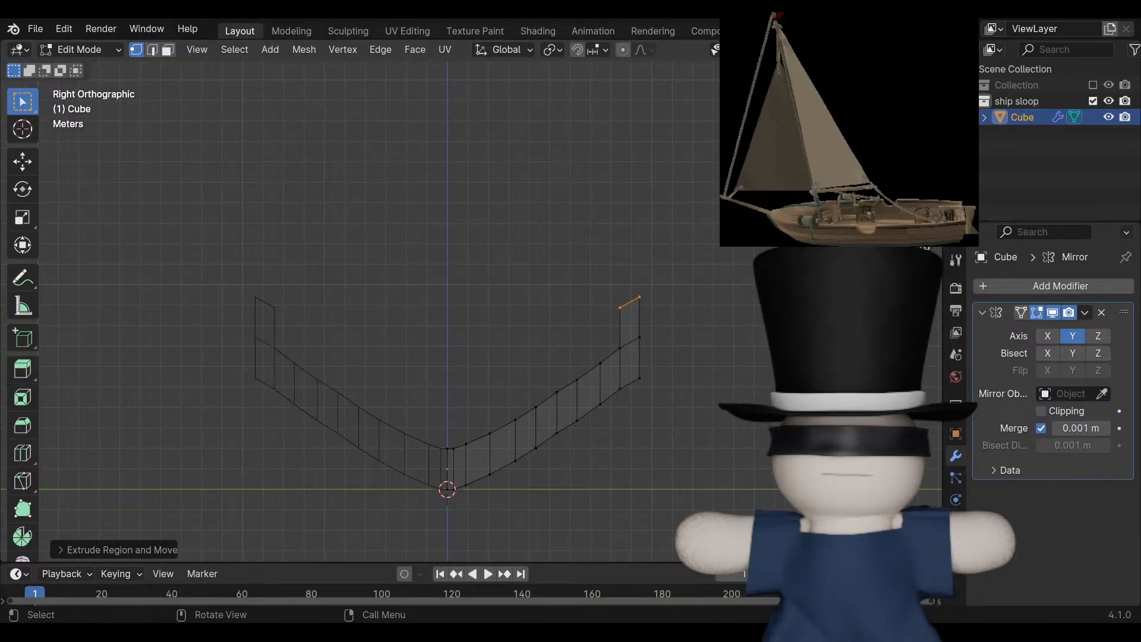
{"action": "key", "text": "g"}
{"action": "key", "text": "z"}
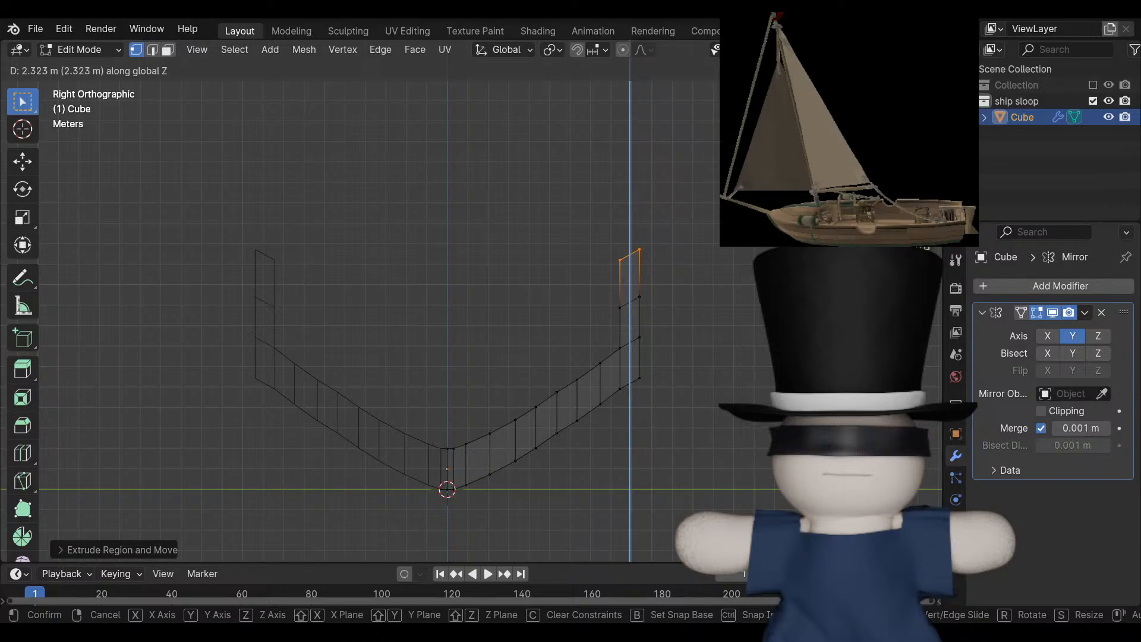
{"action": "key", "text": "Return"}
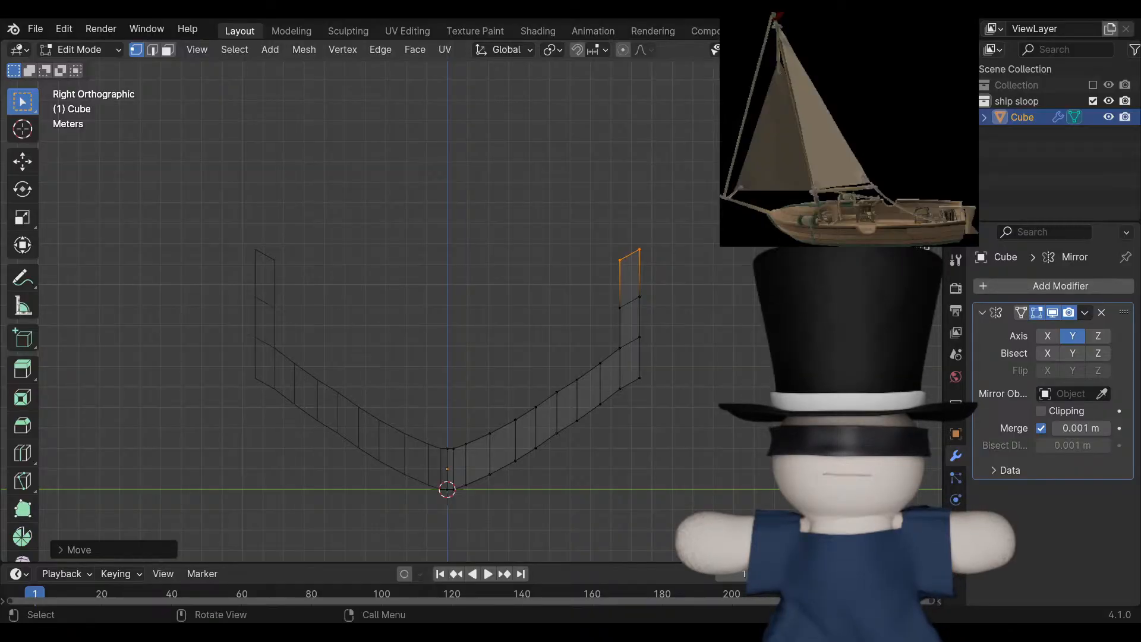
Extrude a third upright wall section about 2.4 m along Z from the side wall's top.
{"action": "key", "text": "e"}
{"action": "key", "text": "Escape"}
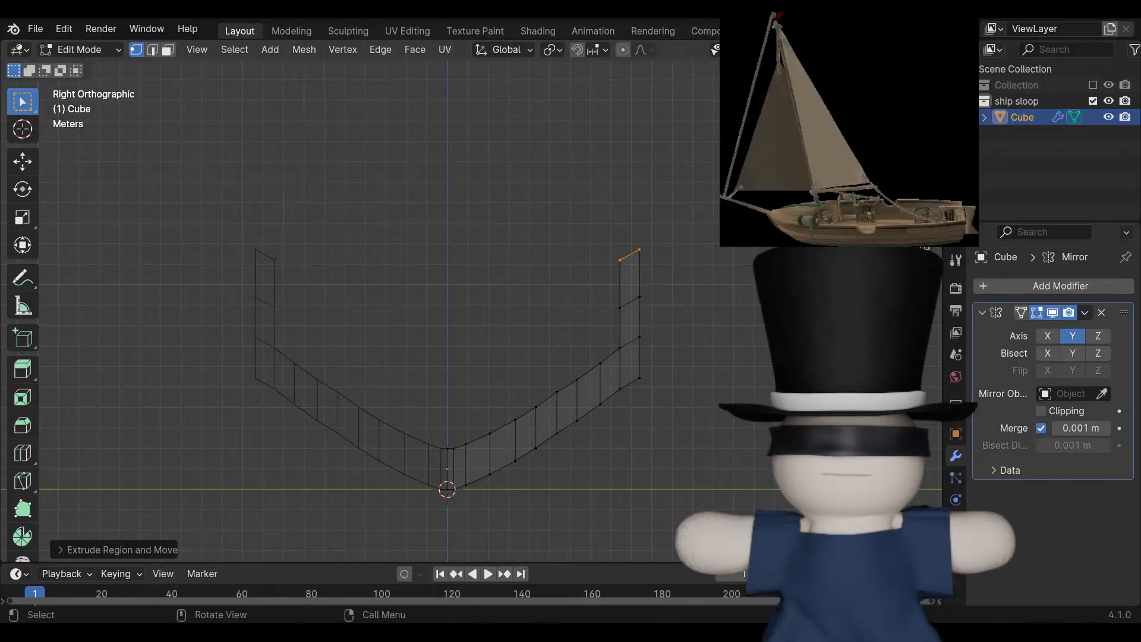
{"action": "key", "text": "e"}
{"action": "key", "text": "z"}
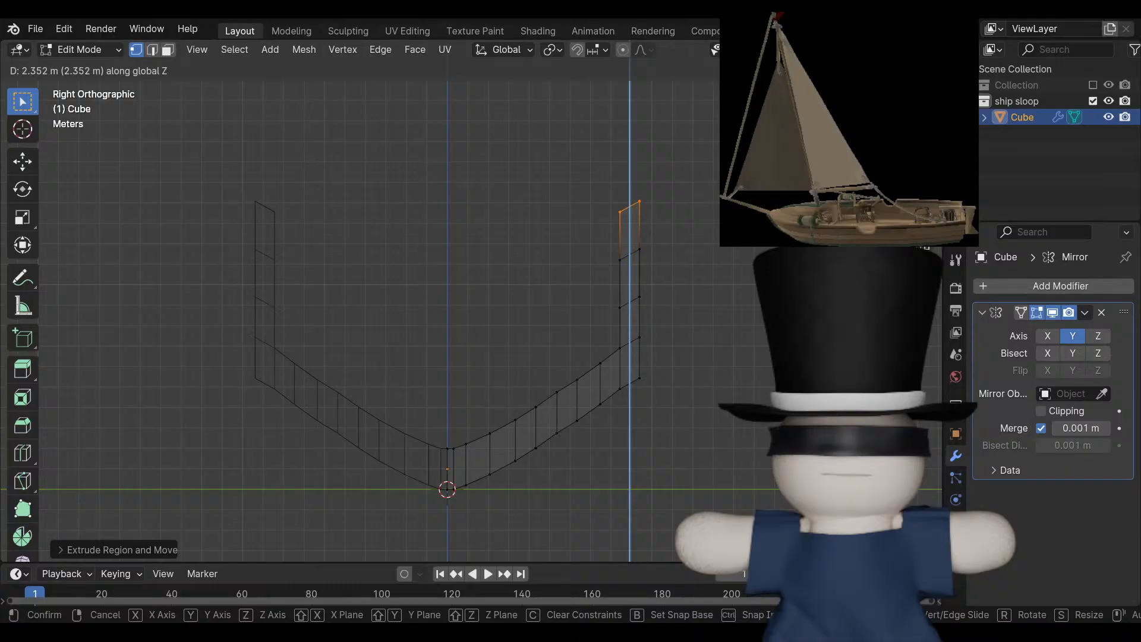
{"action": "key", "text": "Return"}
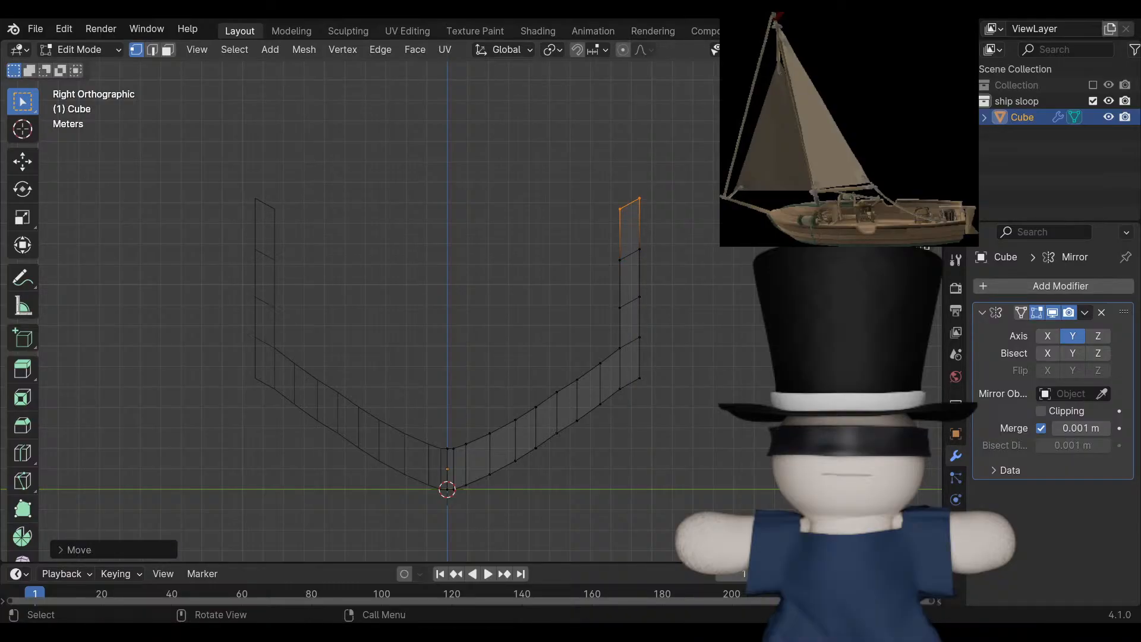
Select the whole hull side beyond the centreline in side view and move it about 0.7 m outward along Y to widen the keel section.
{"action": "middle_click_drag", "start_coordinate": [416, 297], "coordinate": [490, 312]}
{"action": "key", "text": "KP_5"}
{"action": "key", "text": "KP_3"}
{"action": "left_click_drag", "start_coordinate": [470, 146], "coordinate": [739, 519]}
{"action": "left_click_drag", "start_coordinate": [453, 109], "coordinate": [747, 503]}
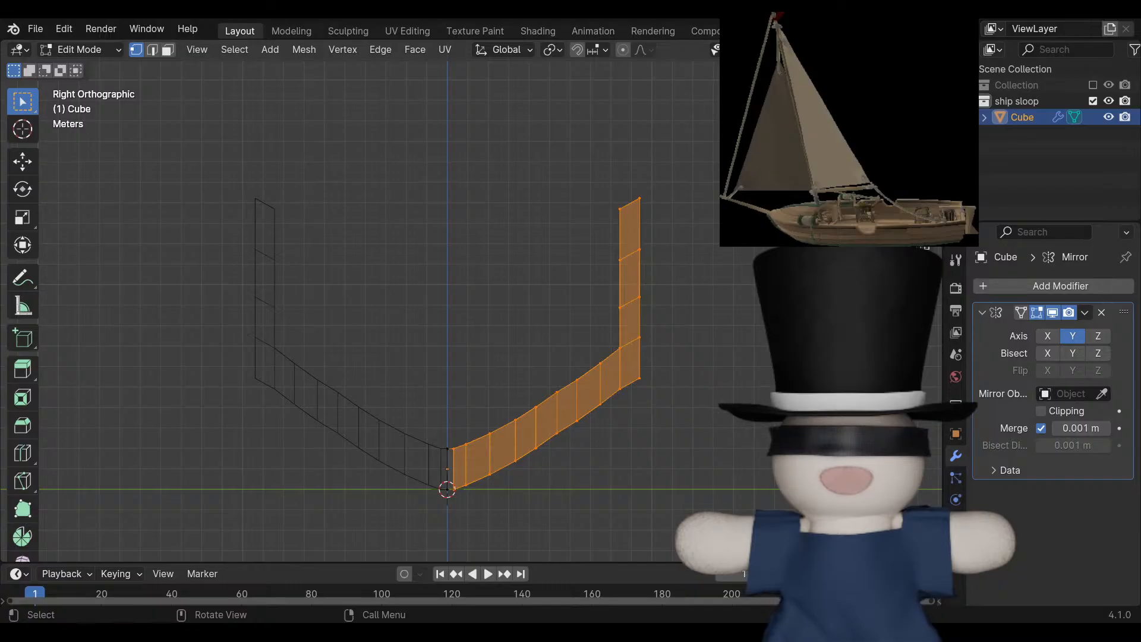
{"action": "key", "text": "g"}
{"action": "key", "text": "x"}
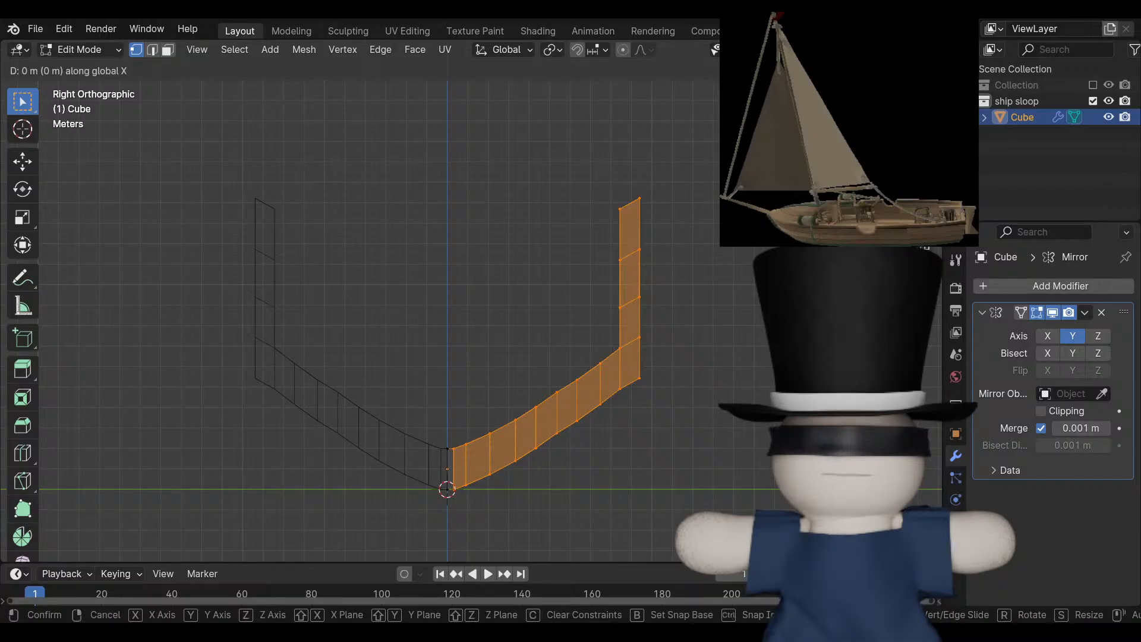
{"action": "key", "text": "y"}
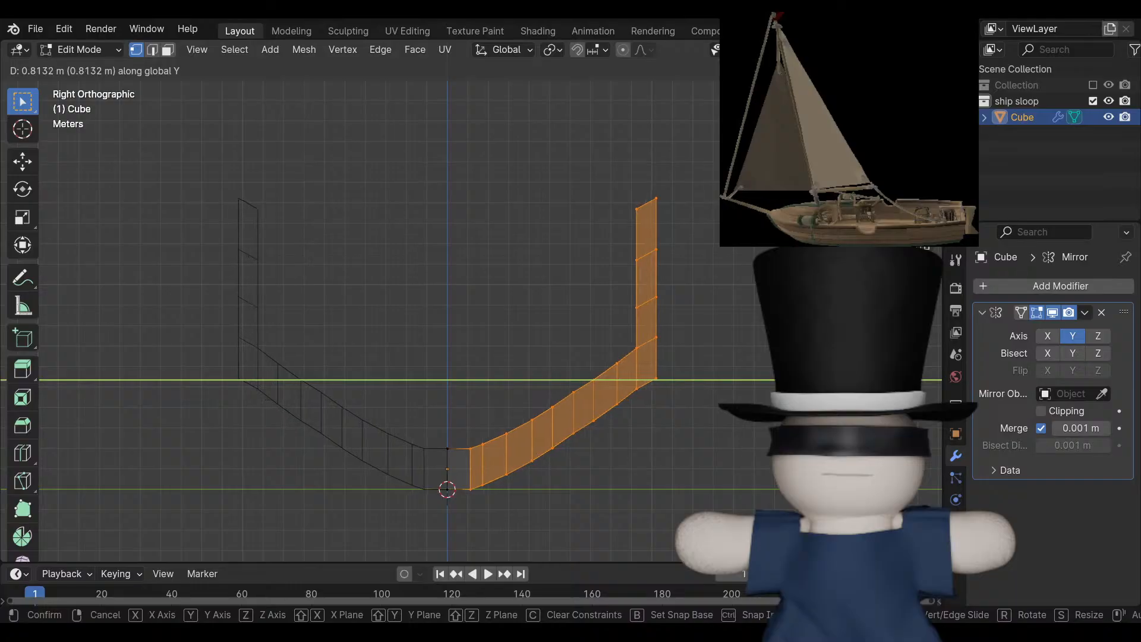
{"action": "key", "text": "Return"}
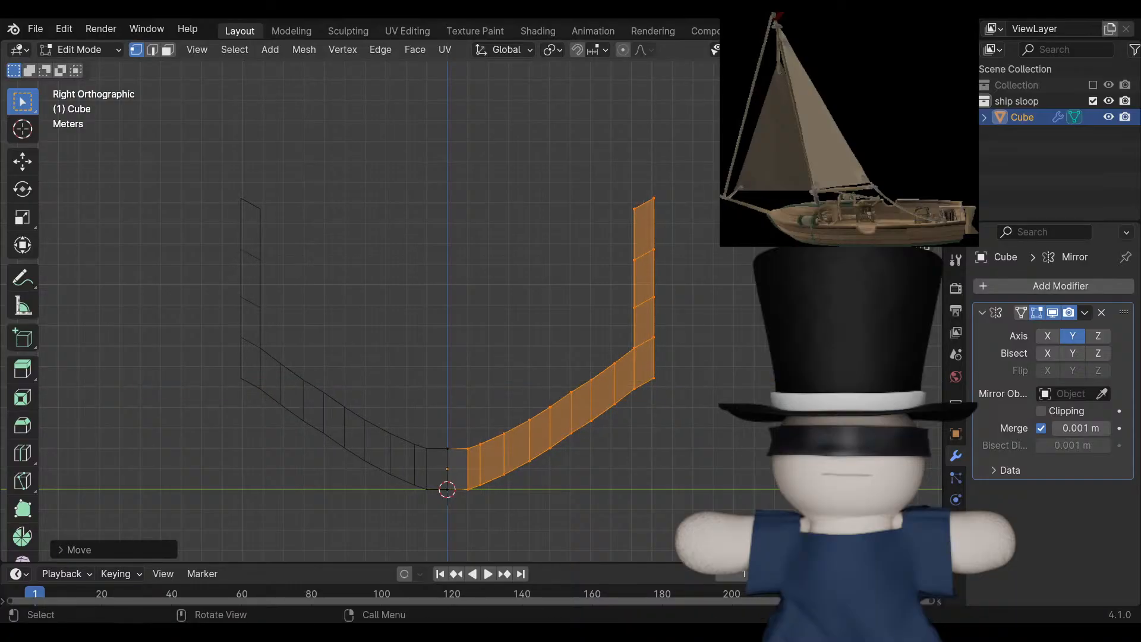
Select the hull side beyond the second section from the centreline and move it about 0.67 m outward along Y.
{"action": "left_click_drag", "start_coordinate": [490, 125], "coordinate": [708, 562]}
{"action": "left_click_drag", "start_coordinate": [734, 524], "coordinate": [475, 159]}
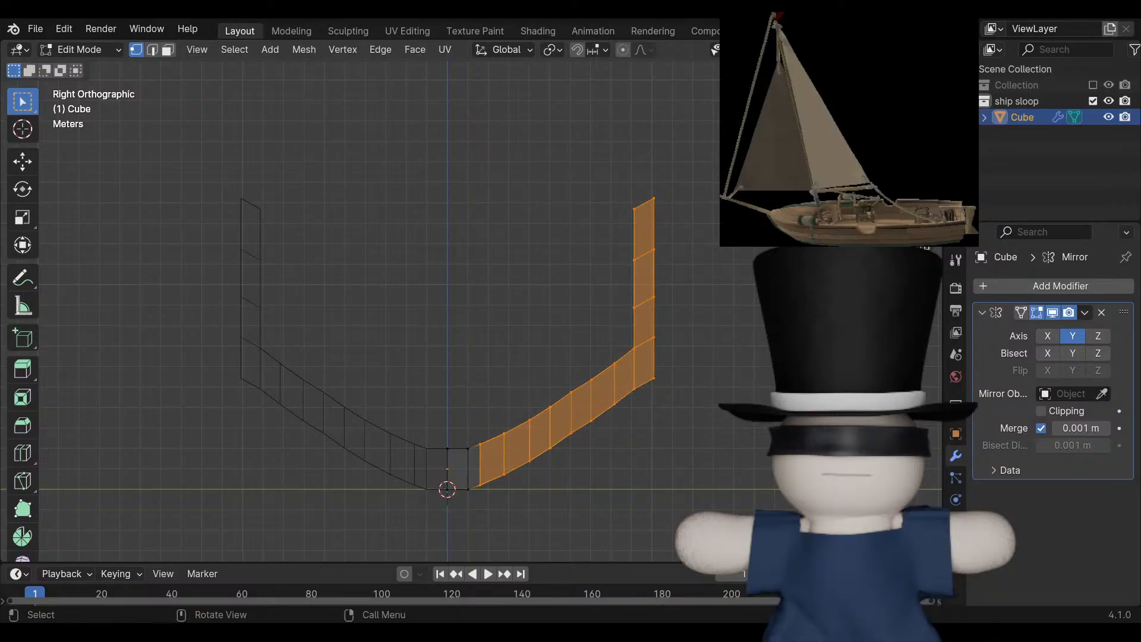
{"action": "key", "text": "g"}
{"action": "key", "text": "y"}
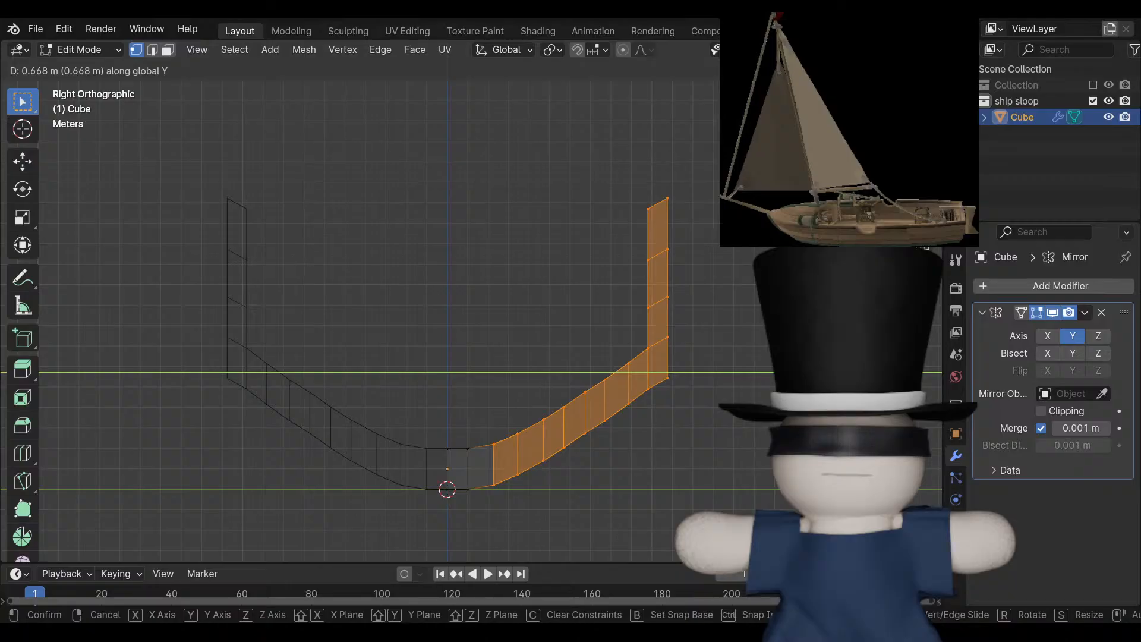
{"action": "key", "text": "Return"}
Select the hull side beyond the third section from the centreline and move it slightly outward along Y.
{"action": "left_click_drag", "start_coordinate": [766, 137], "coordinate": [713, 237]}
{"action": "mouse_move", "coordinate": [591, 516]}
{"action": "left_mouse_down"}
{"action": "mouse_move", "coordinate": [558, 426]}
{"action": "mouse_move", "coordinate": [586, 505]}
{"action": "left_mouse_up"}
{"action": "left_click_drag", "start_coordinate": [781, 506], "coordinate": [507, 150]}
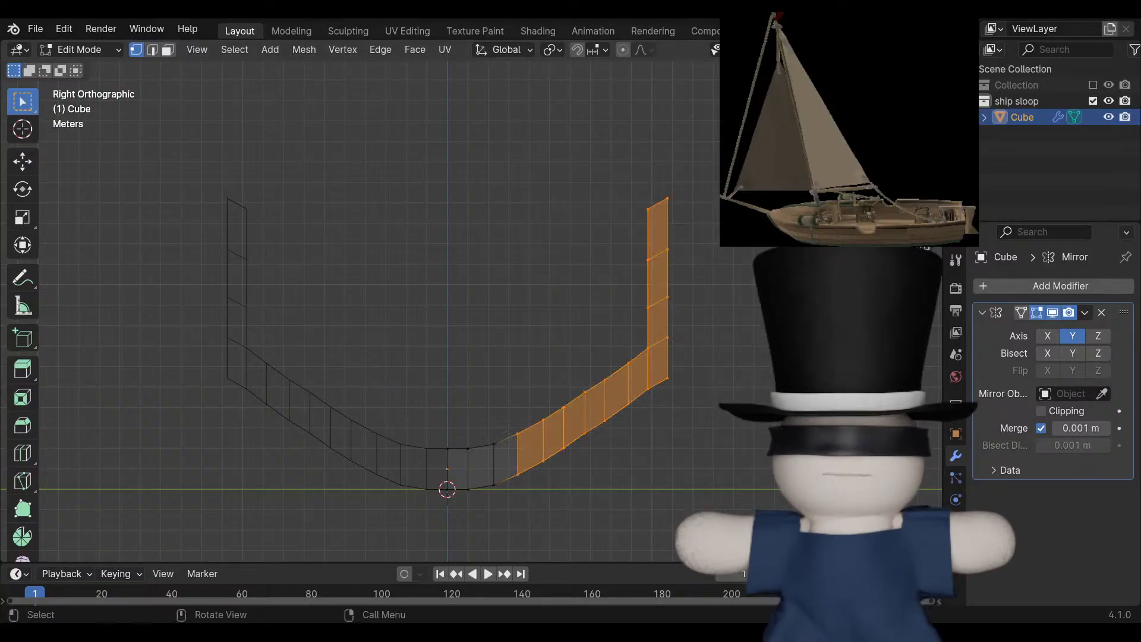
{"action": "key", "text": "g"}
{"action": "key", "text": "y"}
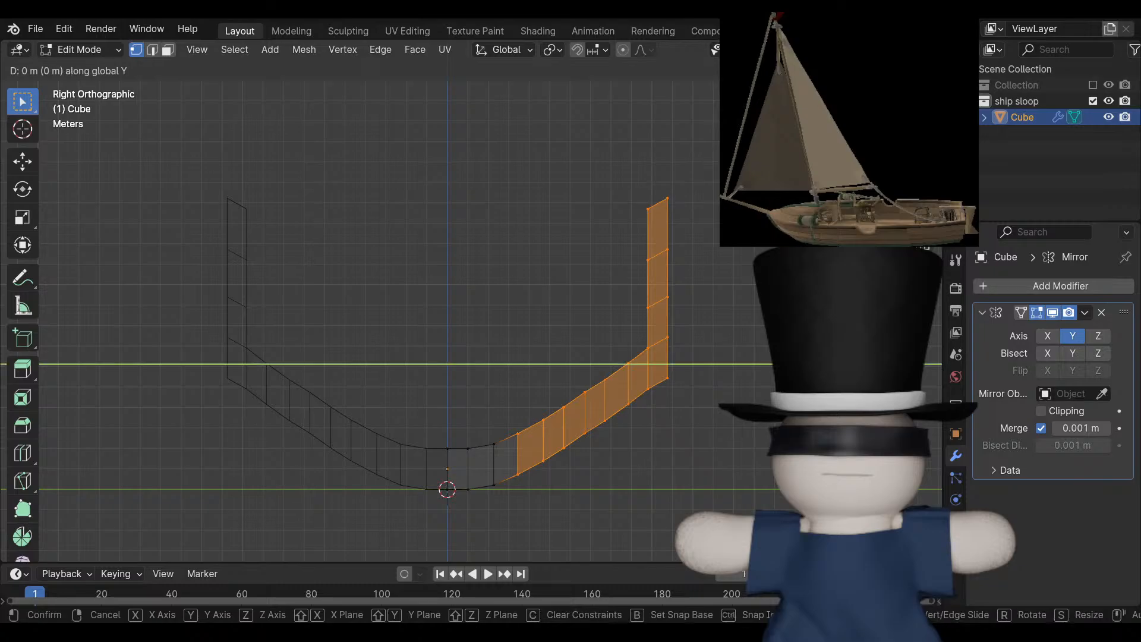
{"action": "left_click", "coordinate": [275, 372]}
Try moving the hull side beyond the fourth section outward along Y, and undo the move.
{"action": "left_click_drag", "start_coordinate": [797, 476], "coordinate": [534, 175]}
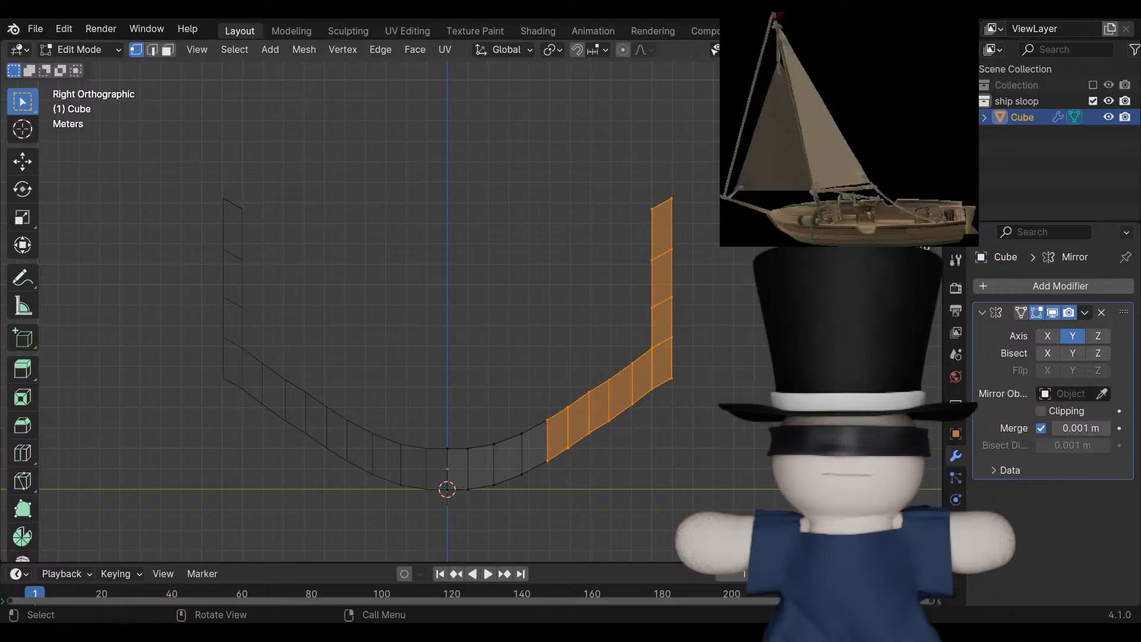
{"action": "key", "text": "g"}
{"action": "key", "text": "y"}
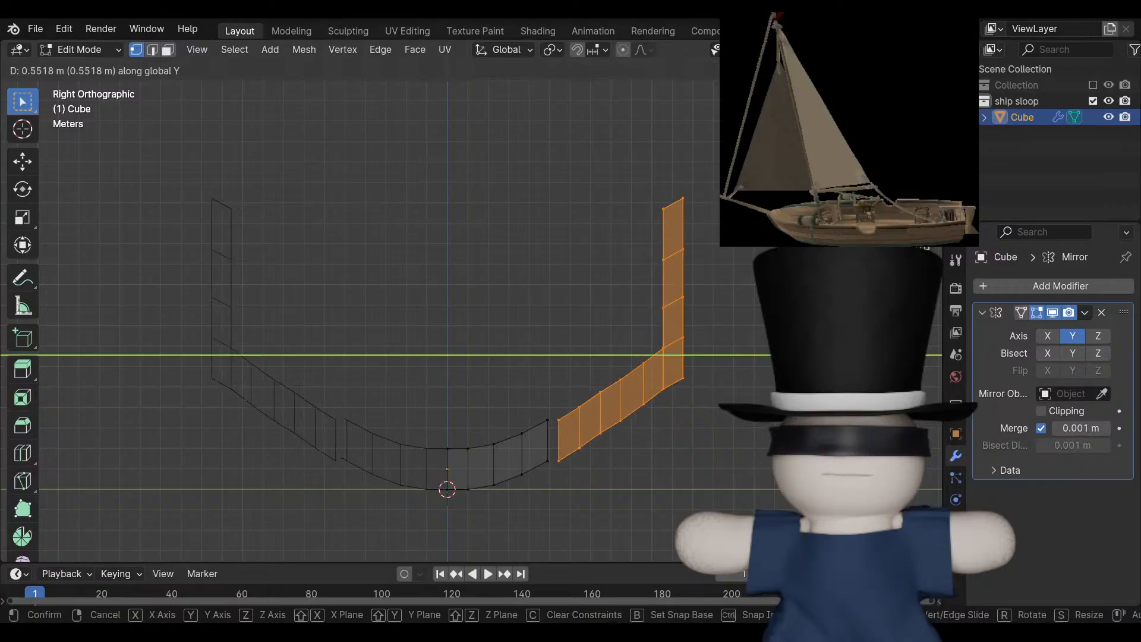
{"action": "key", "text": "Return"}
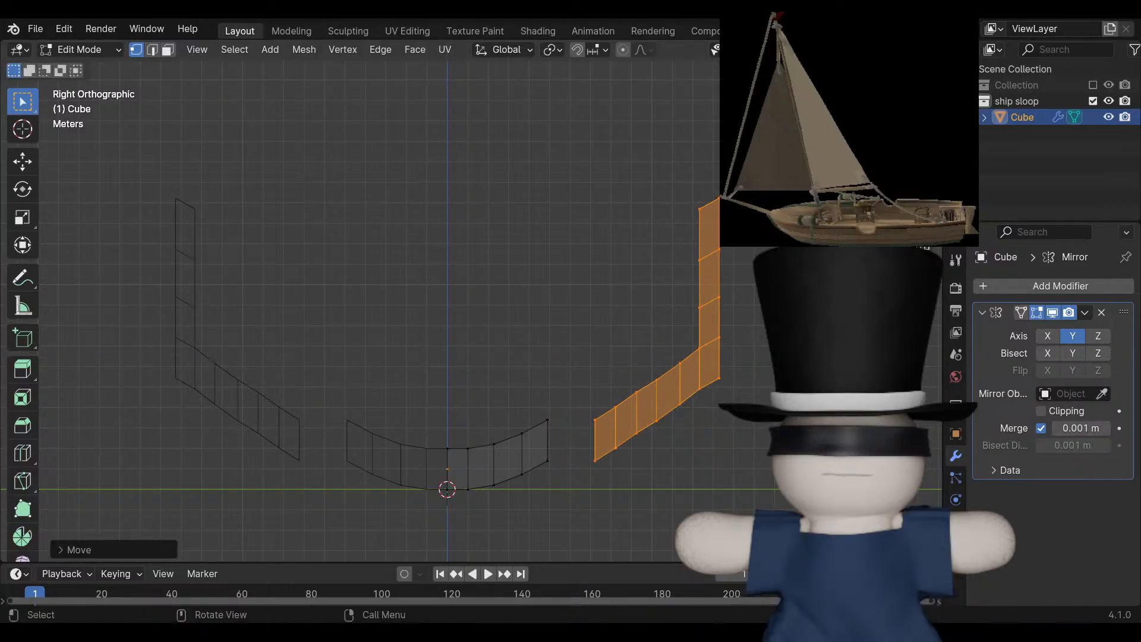
{"action": "key", "text": "ctrl+z"}
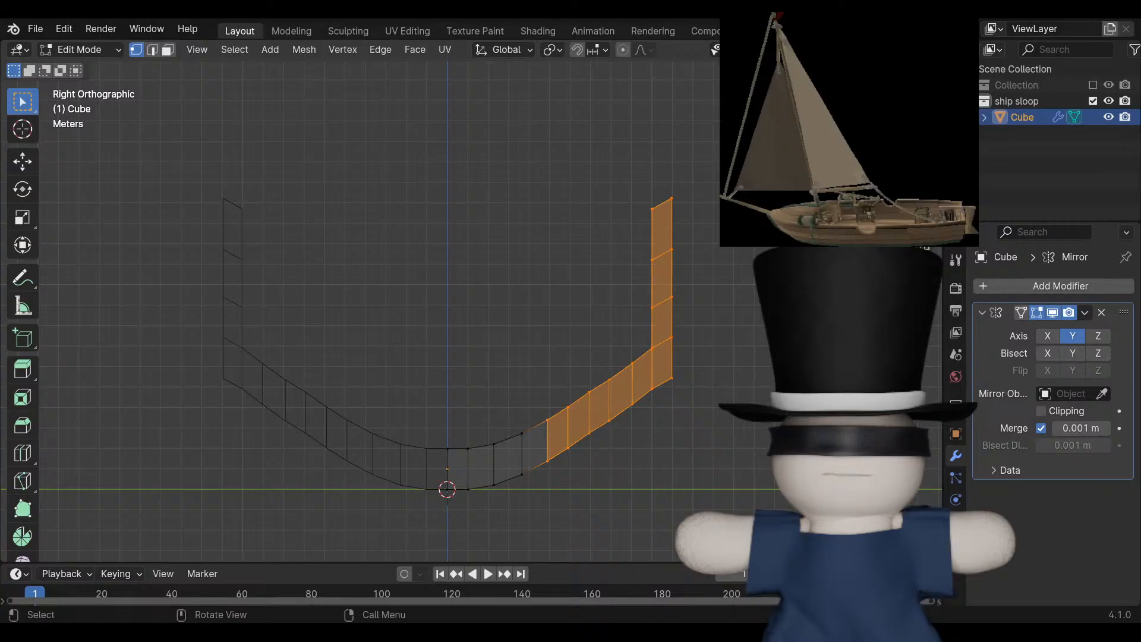
Move the hull side beyond the fourth section about 0.06 m outward along Y, and the part beyond the fifth about 0.35 m.
{"action": "key", "text": "g"}
{"action": "key", "text": "y"}
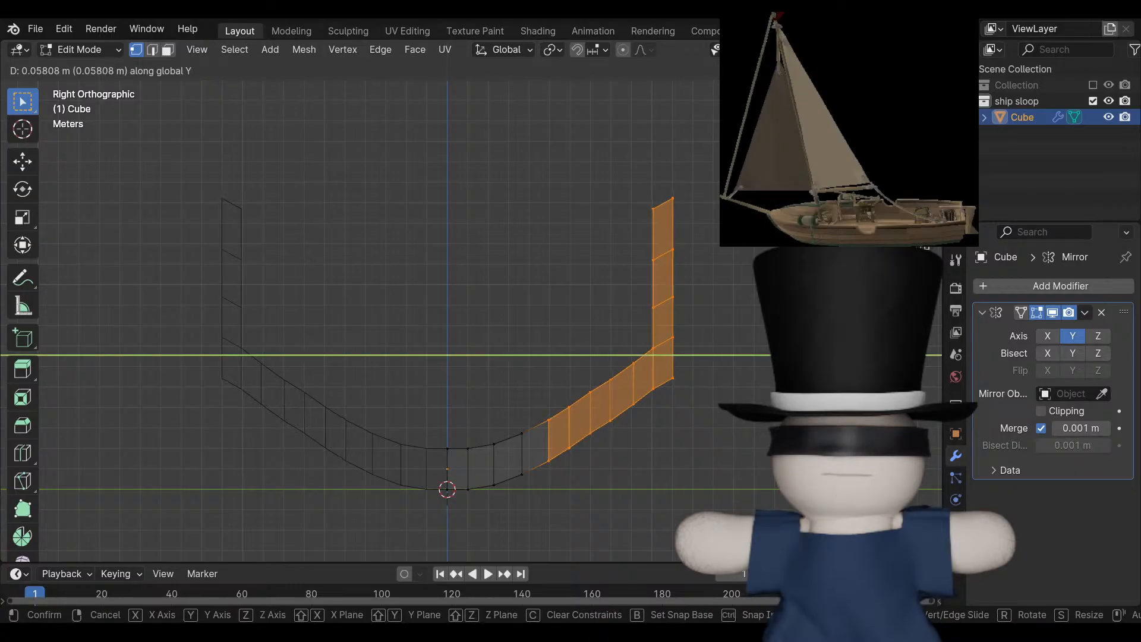
{"action": "left_click", "coordinate": [796, 512]}
{"action": "left_click_drag", "start_coordinate": [800, 520], "coordinate": [558, 151]}
{"action": "key", "text": "g"}
{"action": "key", "text": "y"}
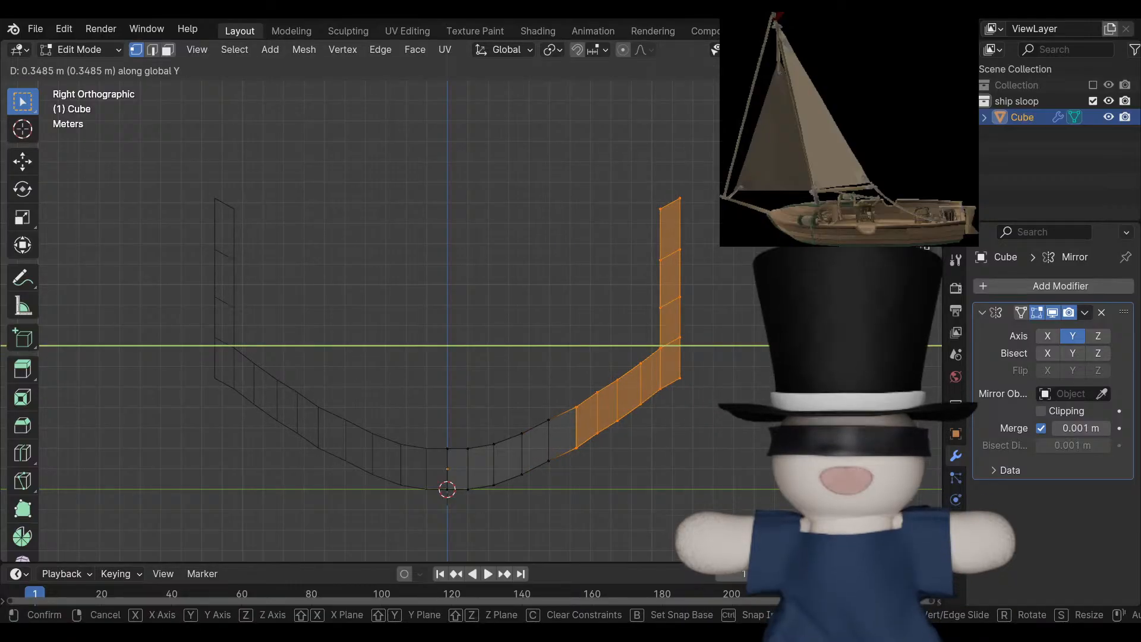
{"action": "key", "text": "Return"}
Move the hull side beyond the sixth section slightly outward along Y, and the part beyond the seventh about 0.2 m.
{"action": "left_click_drag", "start_coordinate": [790, 501], "coordinate": [590, 134]}
{"action": "key", "text": "g"}
{"action": "key", "text": "y"}
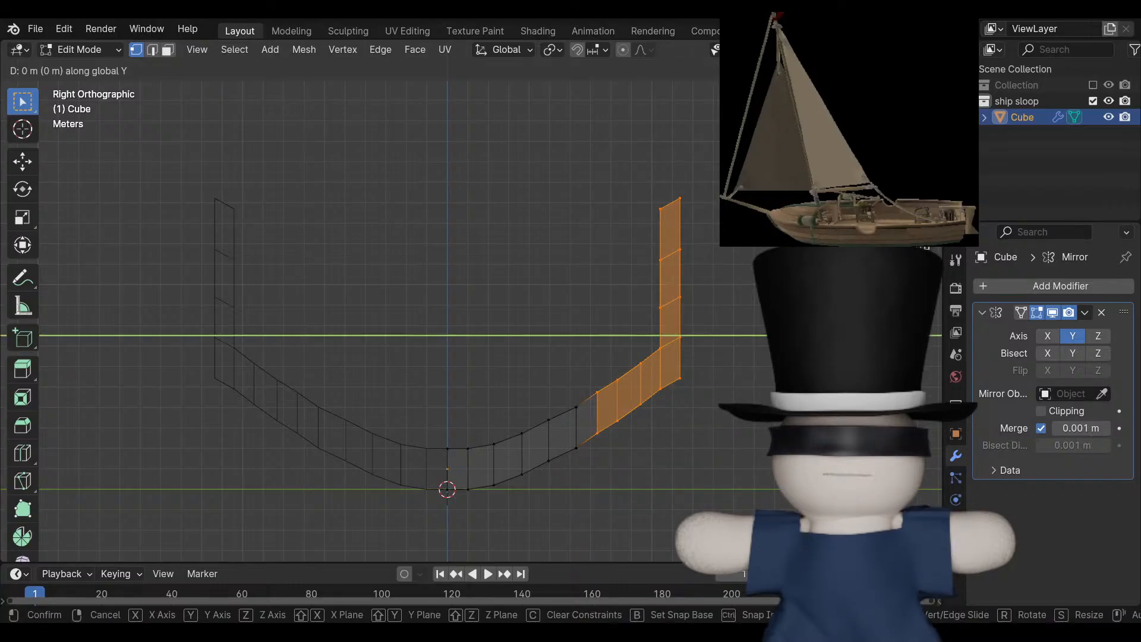
{"action": "key", "text": "Return"}
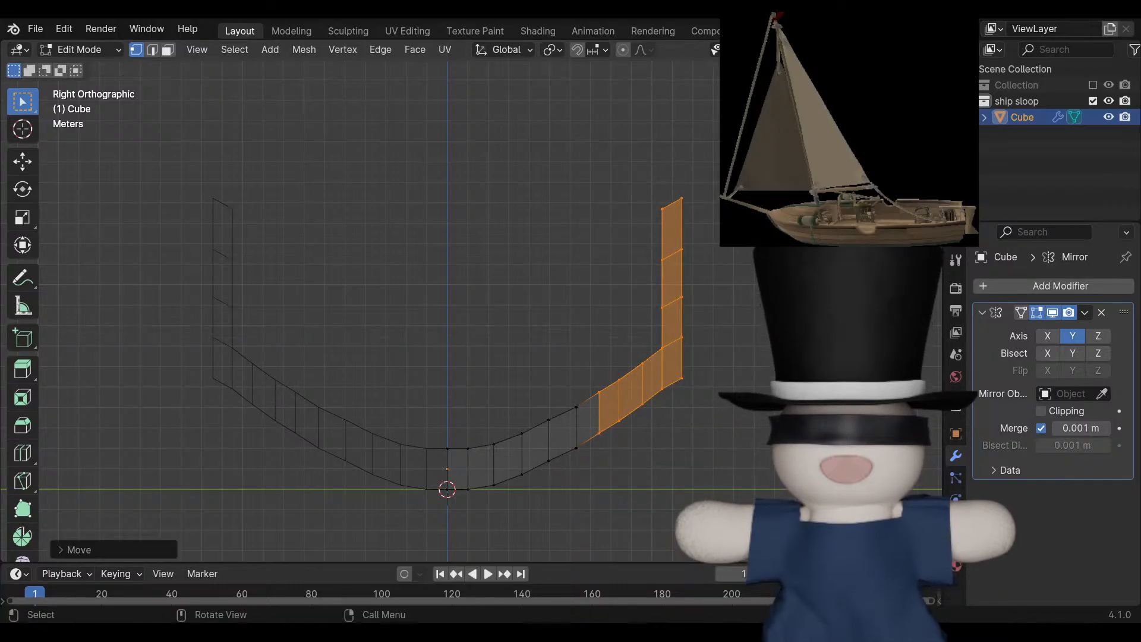
{"action": "left_click_drag", "start_coordinate": [776, 478], "coordinate": [610, 131]}
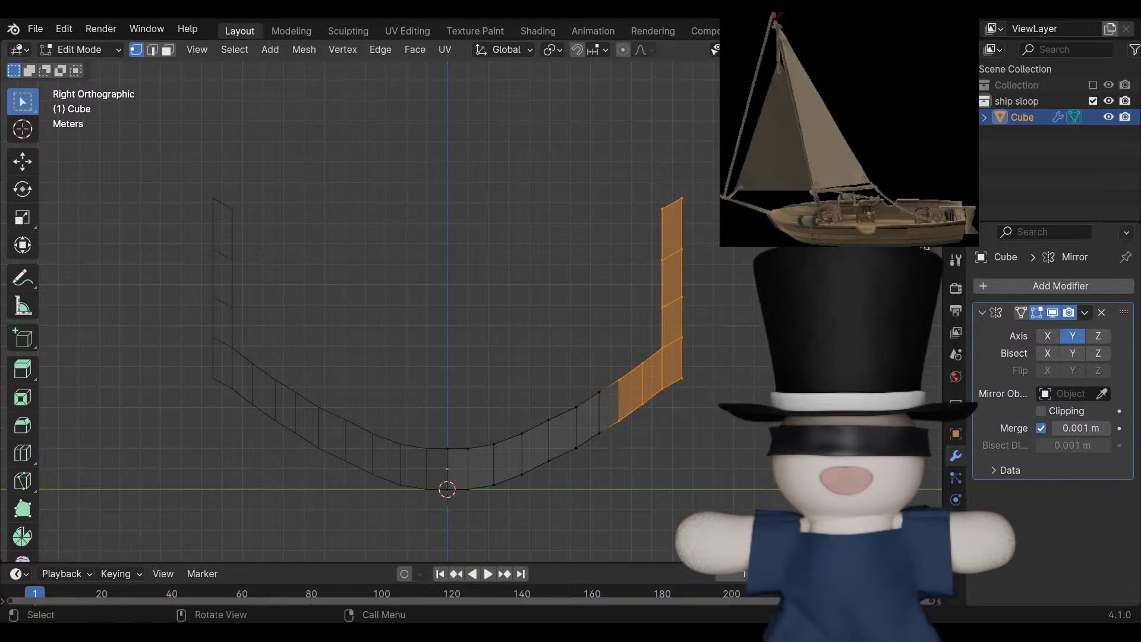
{"action": "key", "text": "g"}
{"action": "key", "text": "y"}
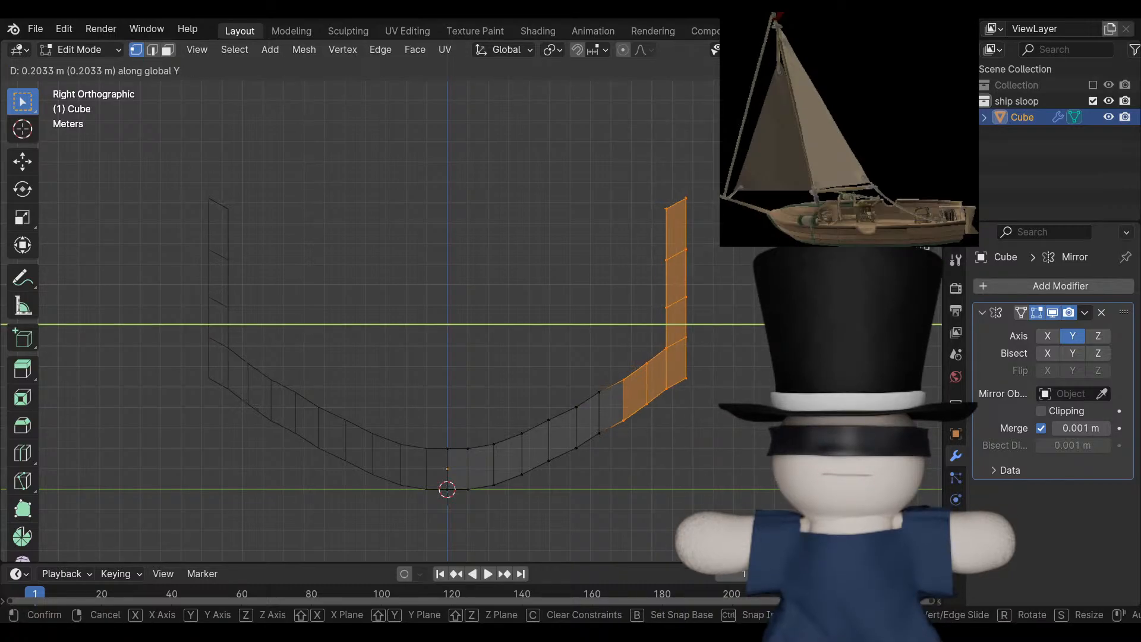
{"action": "key", "text": "Return"}
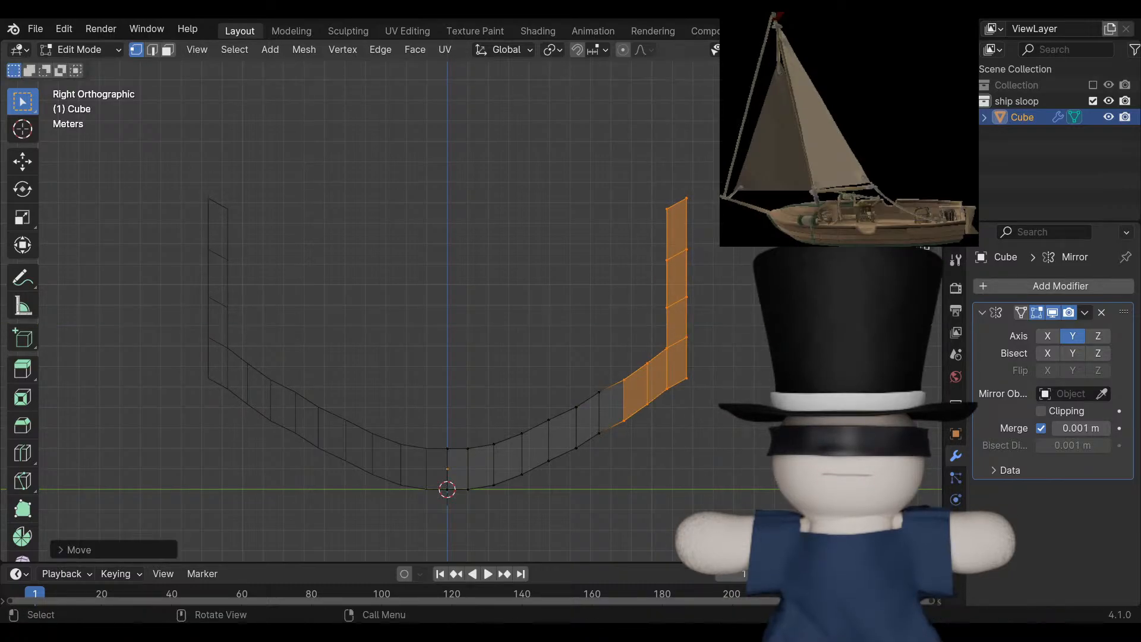
Move the upright side wall with its corner section about 0.2 m outward along Y, and deselect the mesh to inspect the hull in perspective.
{"action": "left_click_drag", "start_coordinate": [785, 496], "coordinate": [655, 152]}
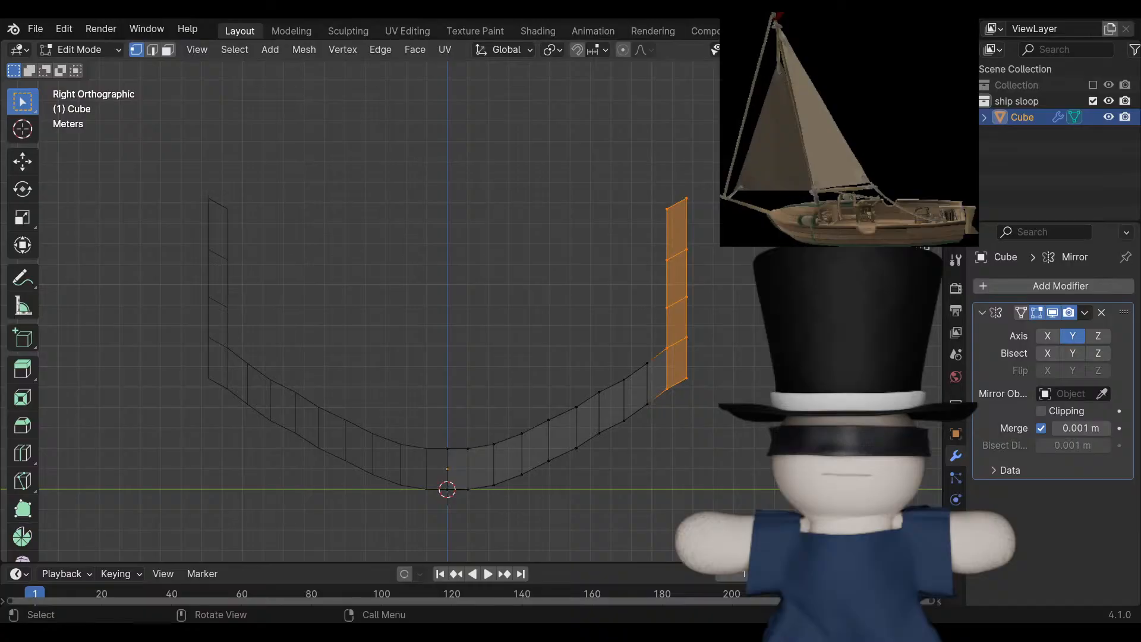
{"action": "key", "text": "g"}
{"action": "key", "text": "y"}
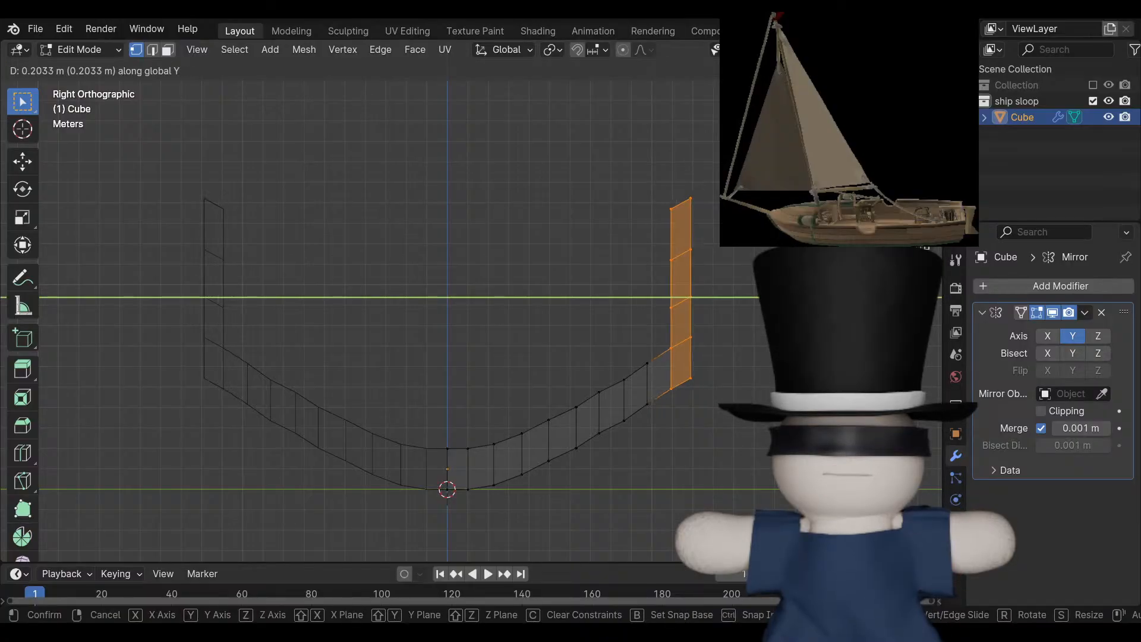
{"action": "key", "text": "Return"}
{"action": "key", "text": "alt+a"}
{"action": "middle_click_drag", "start_coordinate": [535, 297], "coordinate": [326, 348]}
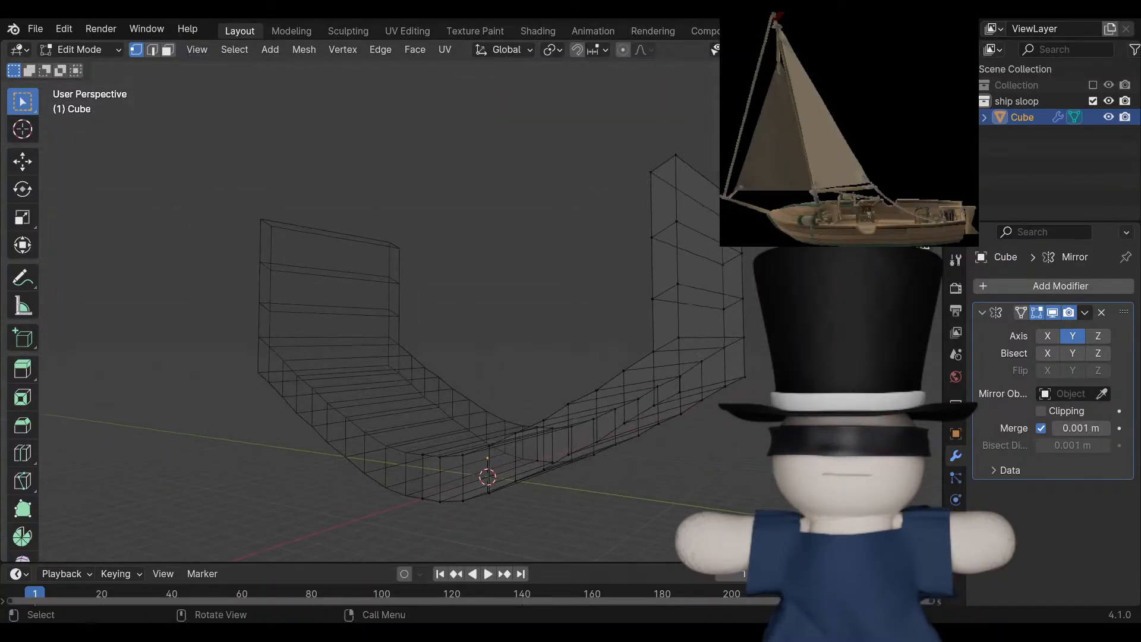
Select the whole half-hull mesh in the back orthographic view.
{"action": "key", "text": "ctrl+KP_3"}
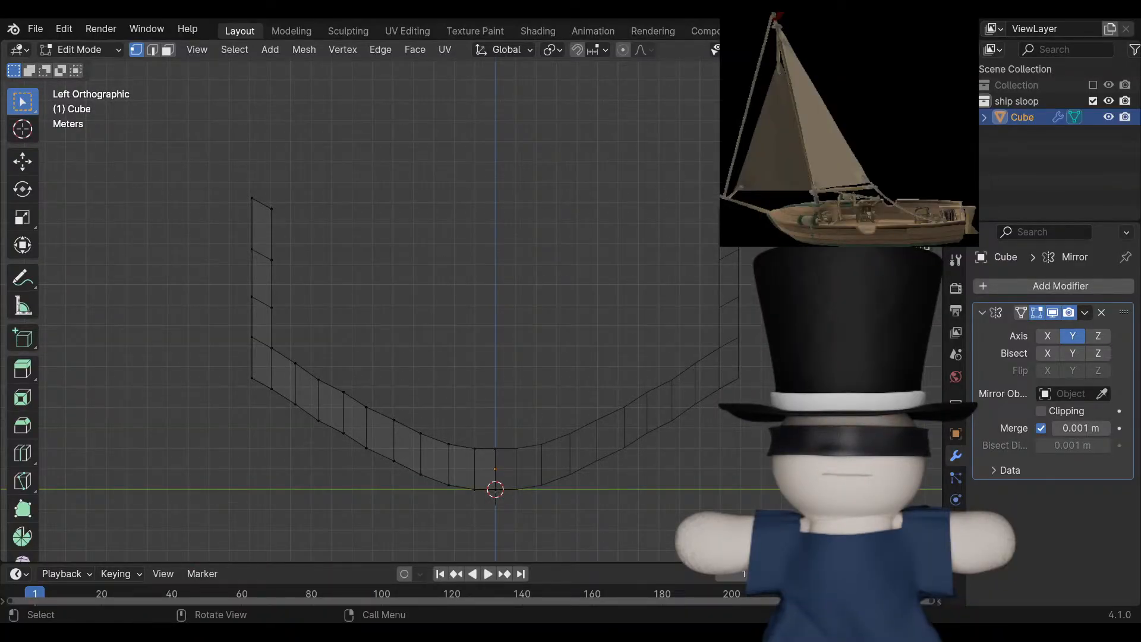
{"action": "key", "text": "ctrl+KP_1"}
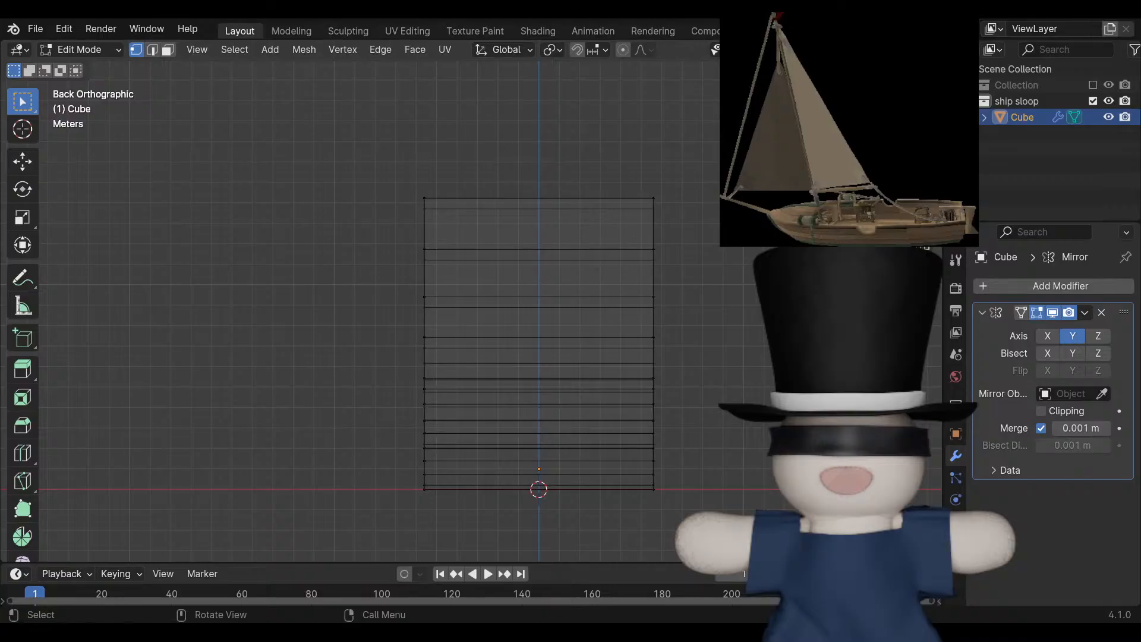
{"action": "left_click_drag", "start_coordinate": [375, 126], "coordinate": [793, 564]}
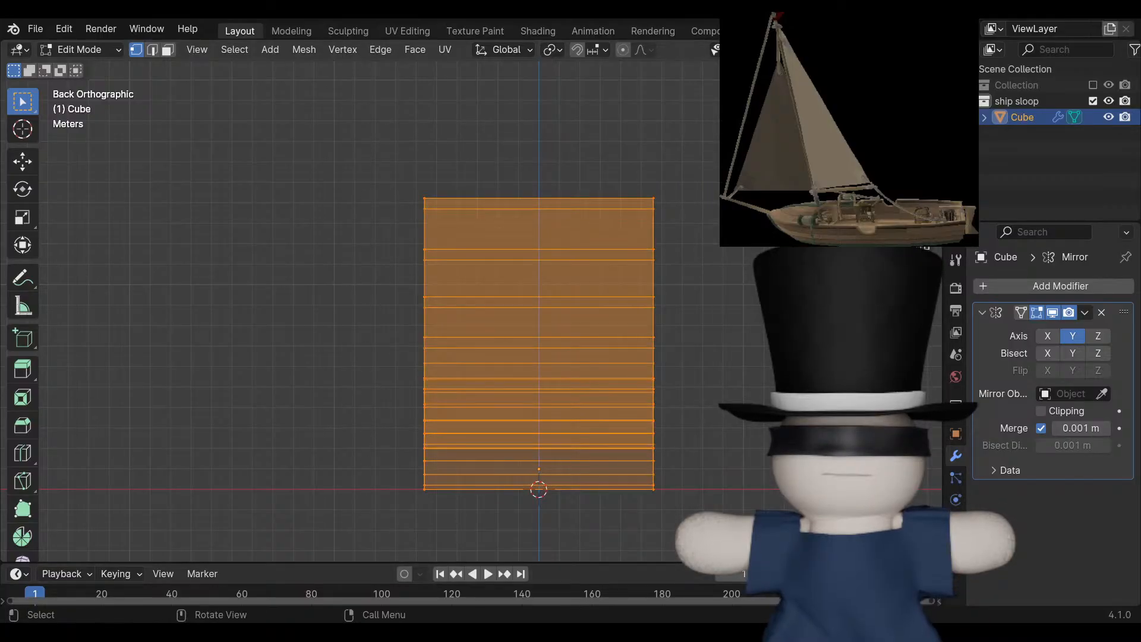
{"action": "key", "text": "g"}
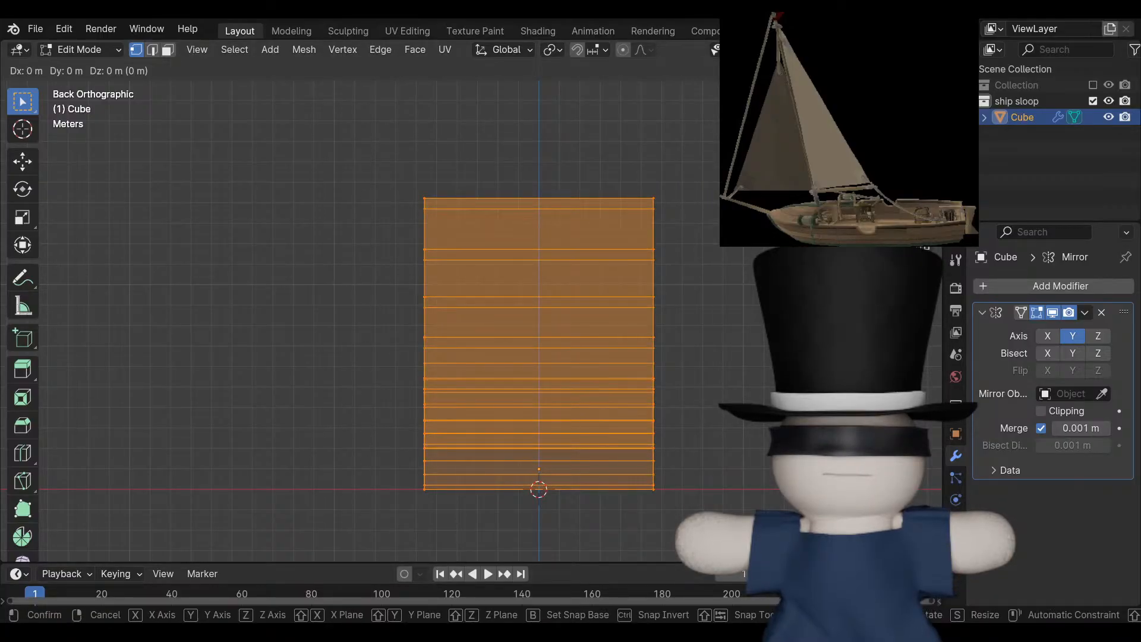
{"action": "key", "text": "y"}
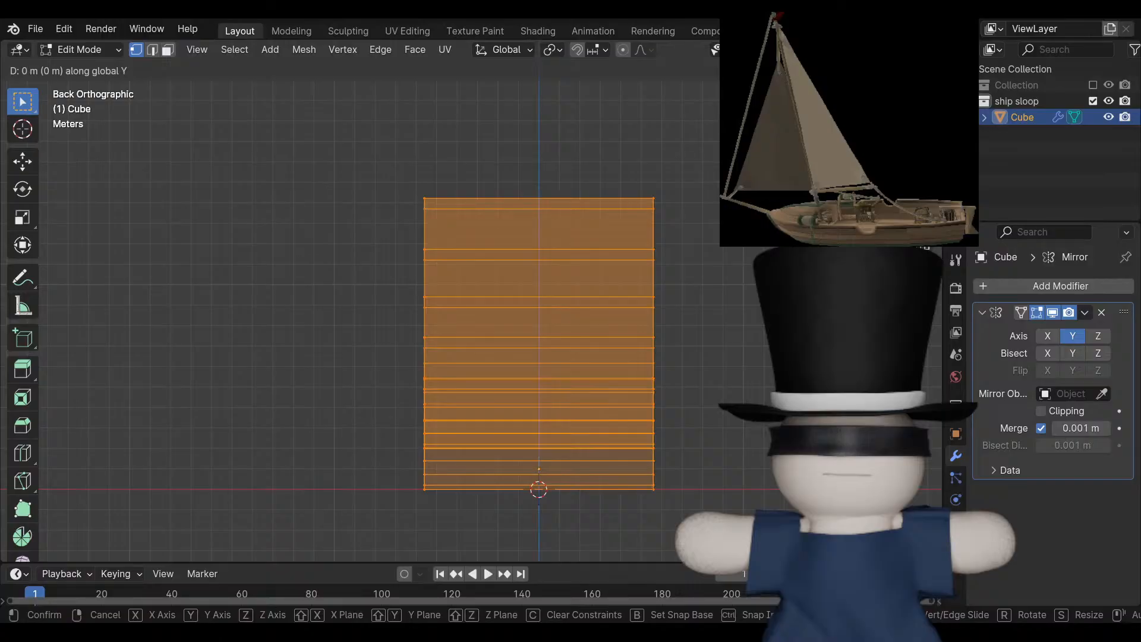
{"action": "key", "text": "Escape"}
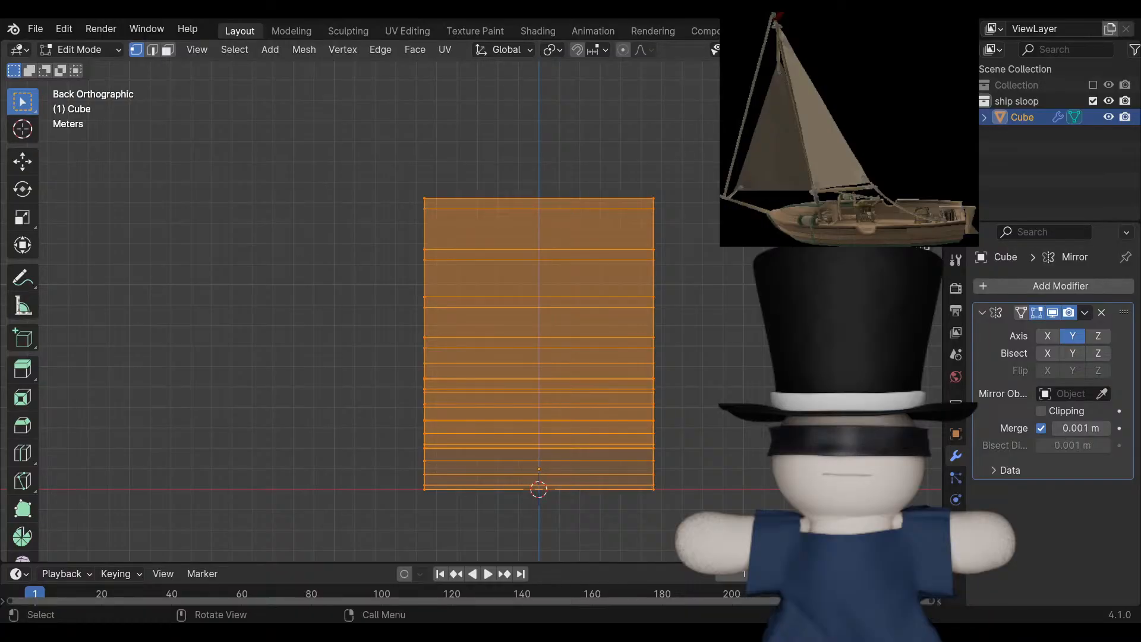
{"action": "key", "text": "z"}
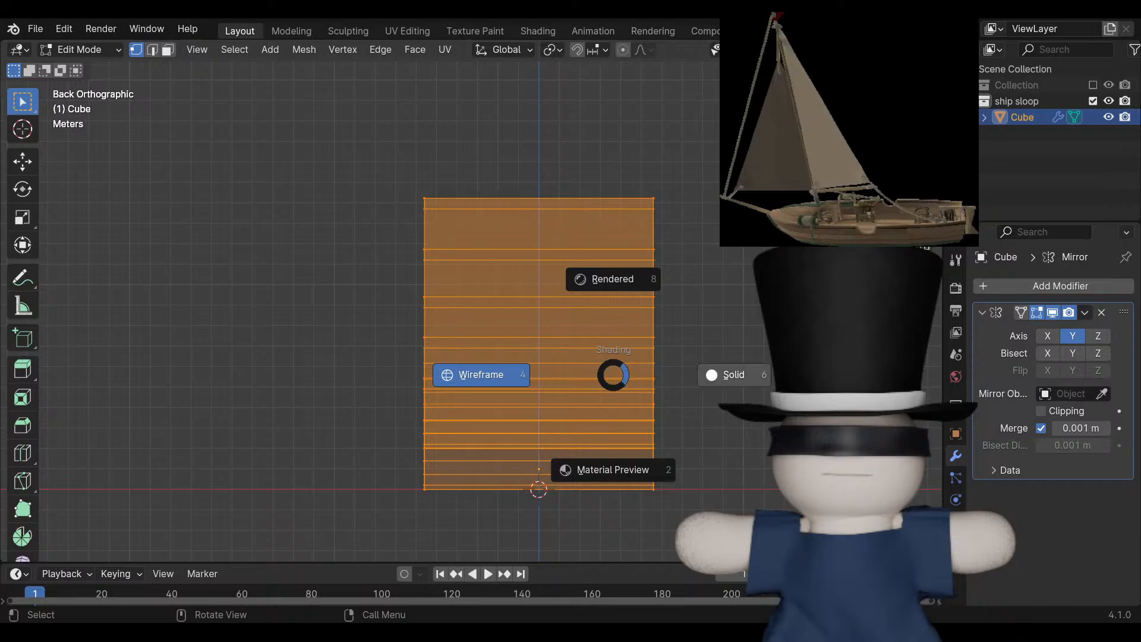
{"action": "key", "text": "Escape"}
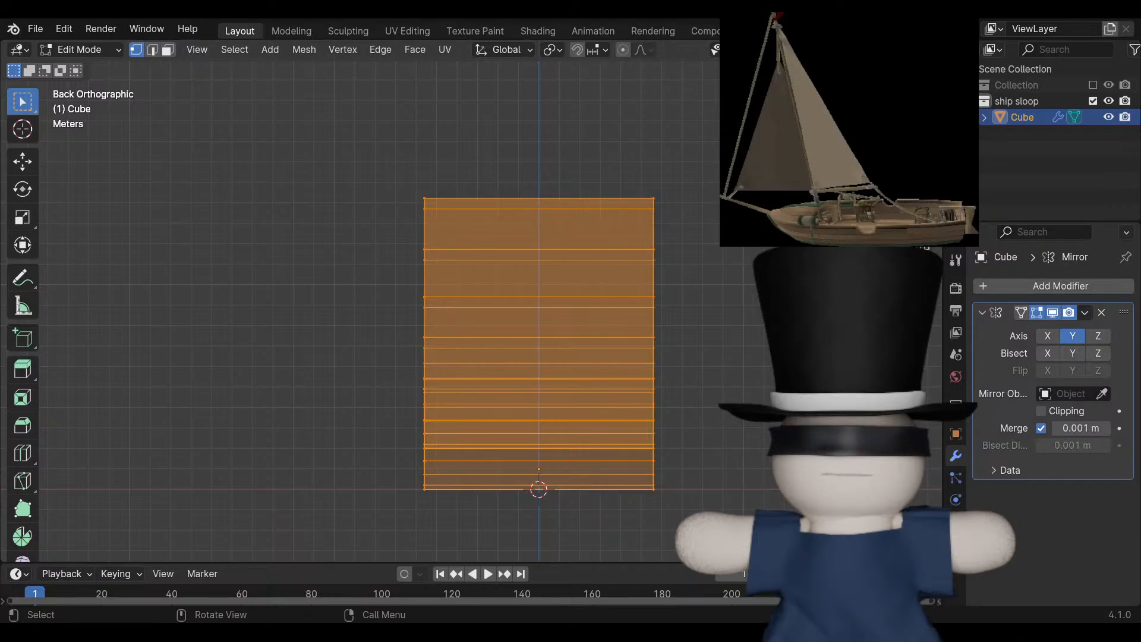
Scale the whole hull mesh along X to a little over twice its length.
{"action": "key", "text": "s"}
{"action": "key", "text": "y"}
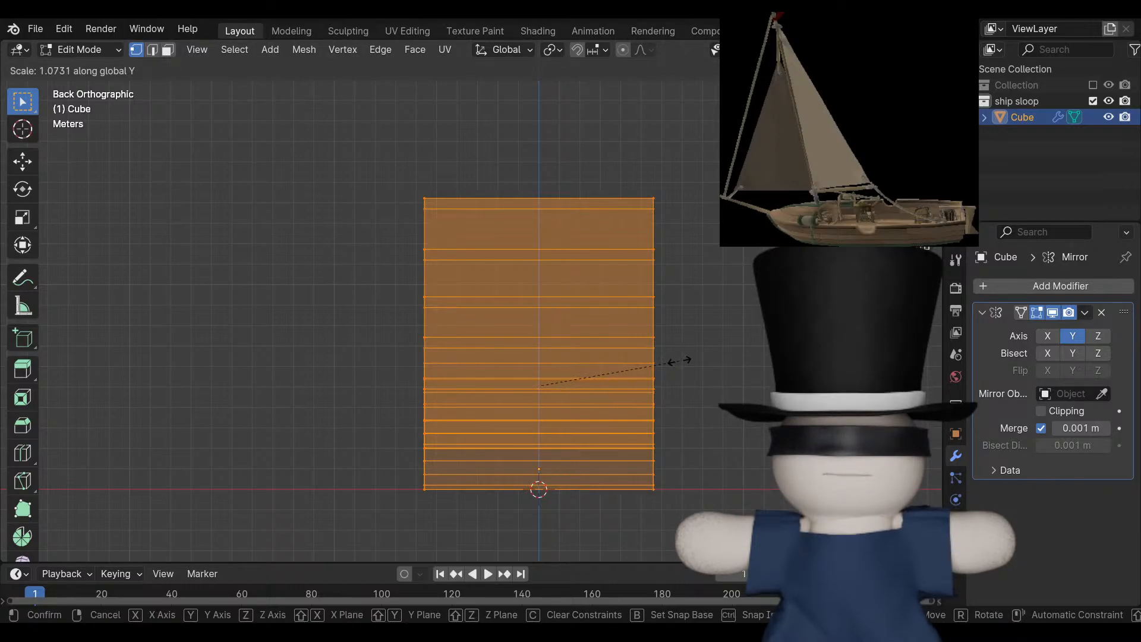
{"action": "key", "text": "x"}
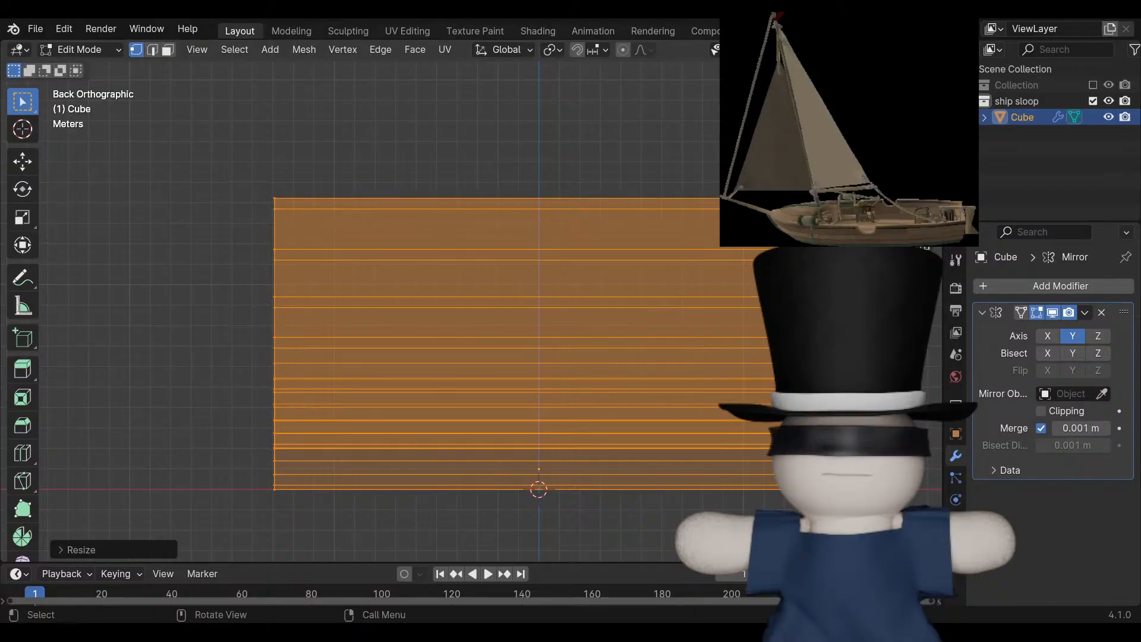
{"action": "middle_click_drag", "start_coordinate": [416, 309], "coordinate": [566, 331]}
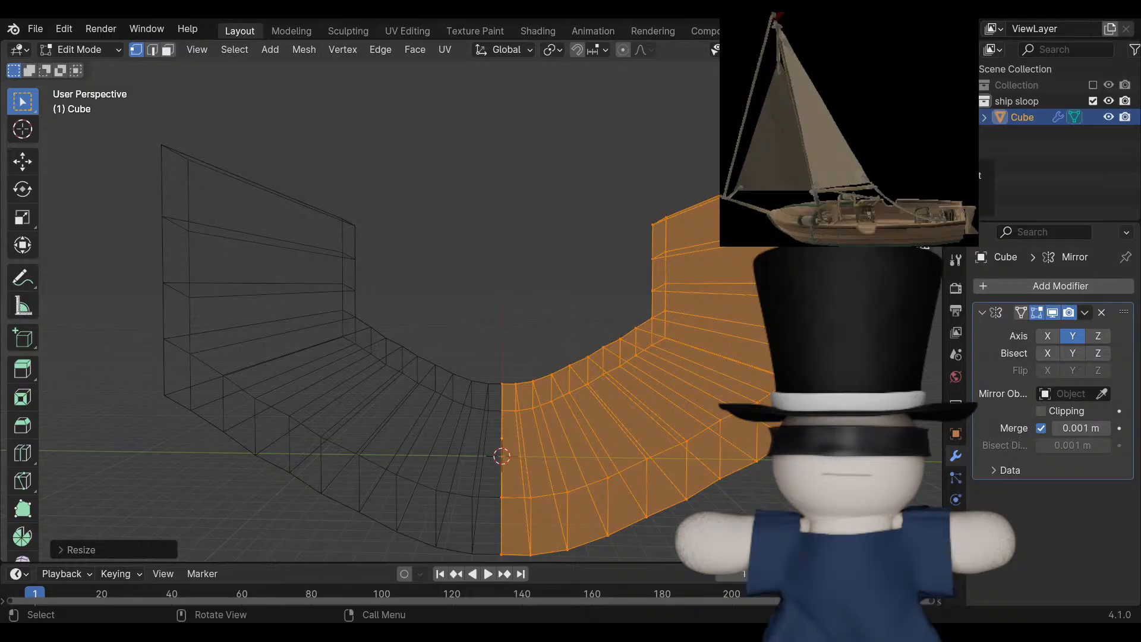
Rotate the top edge of the upright side wall about X until it is nearly horizontal.
{"action": "key", "text": "KP_3"}
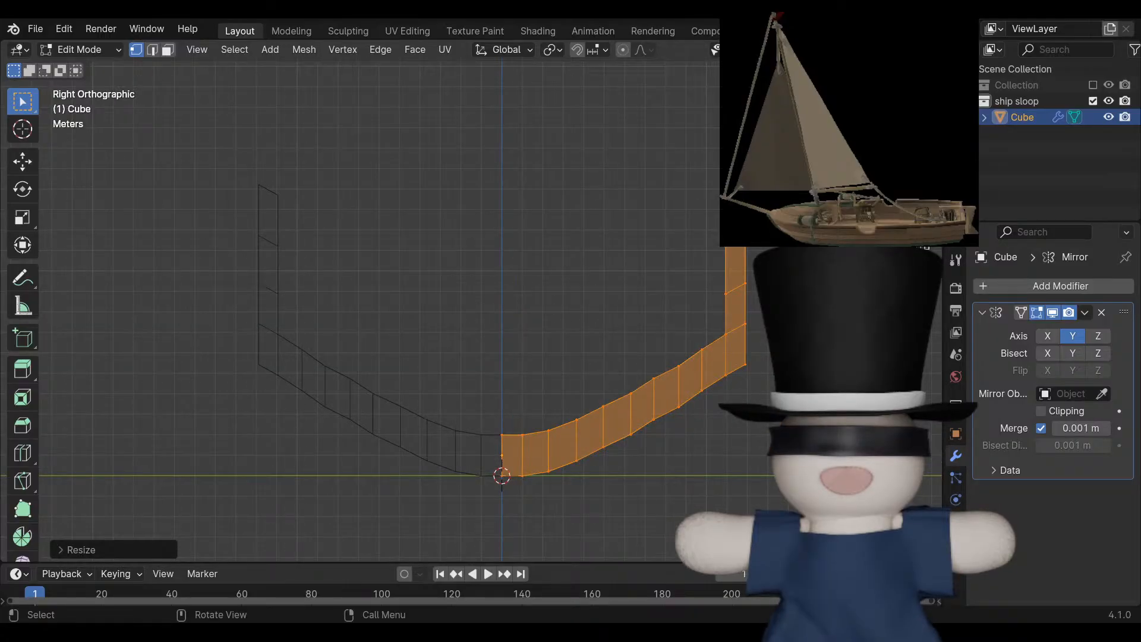
{"action": "scroll", "coordinate": [472, 309], "scroll_direction": "up", "scroll_amount": 4}
{"action": "middle_click_drag", "start_coordinate": [654, 286], "coordinate": [182, 413], "text": "shift"}
{"action": "left_click_drag", "start_coordinate": [475, 138], "coordinate": [572, 219]}
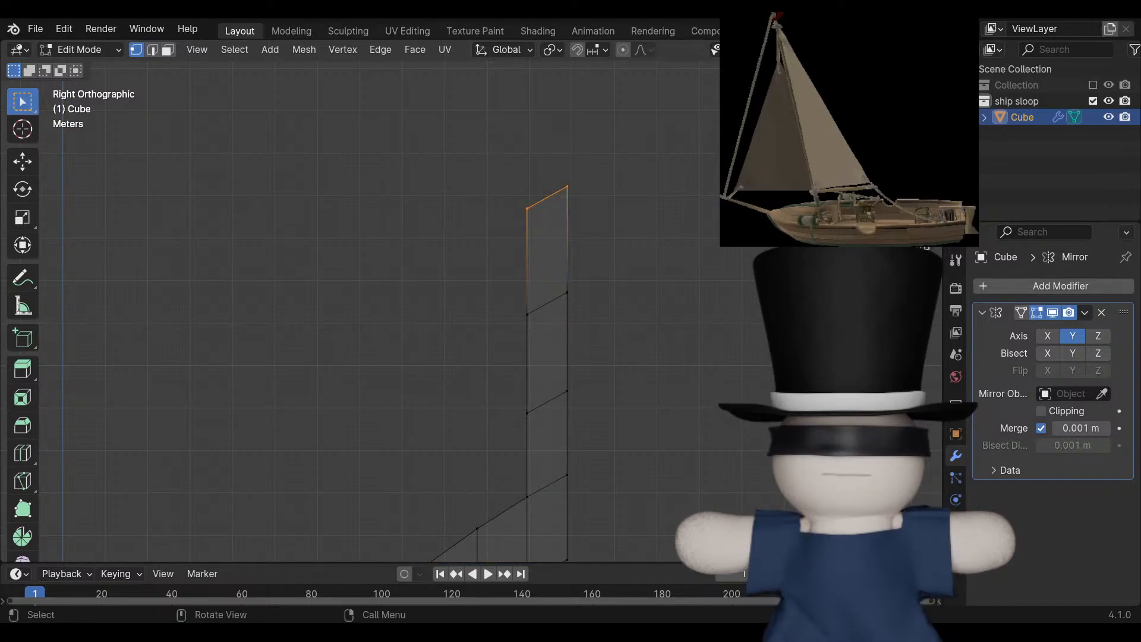
{"action": "key", "text": "r"}
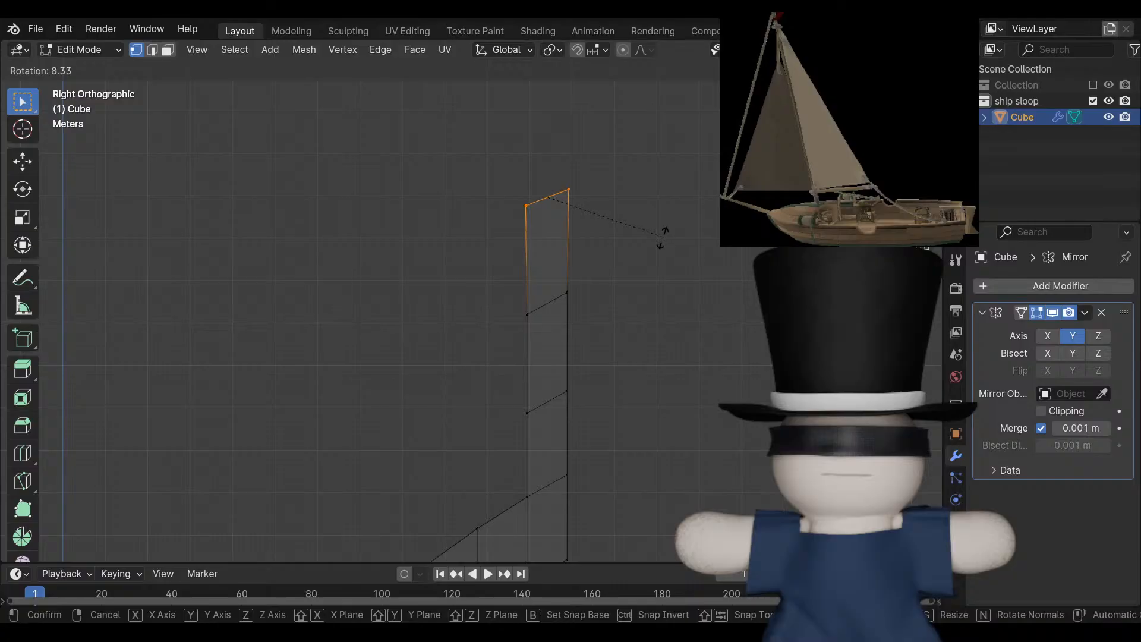
{"action": "key", "text": "z"}
{"action": "key", "text": "x"}
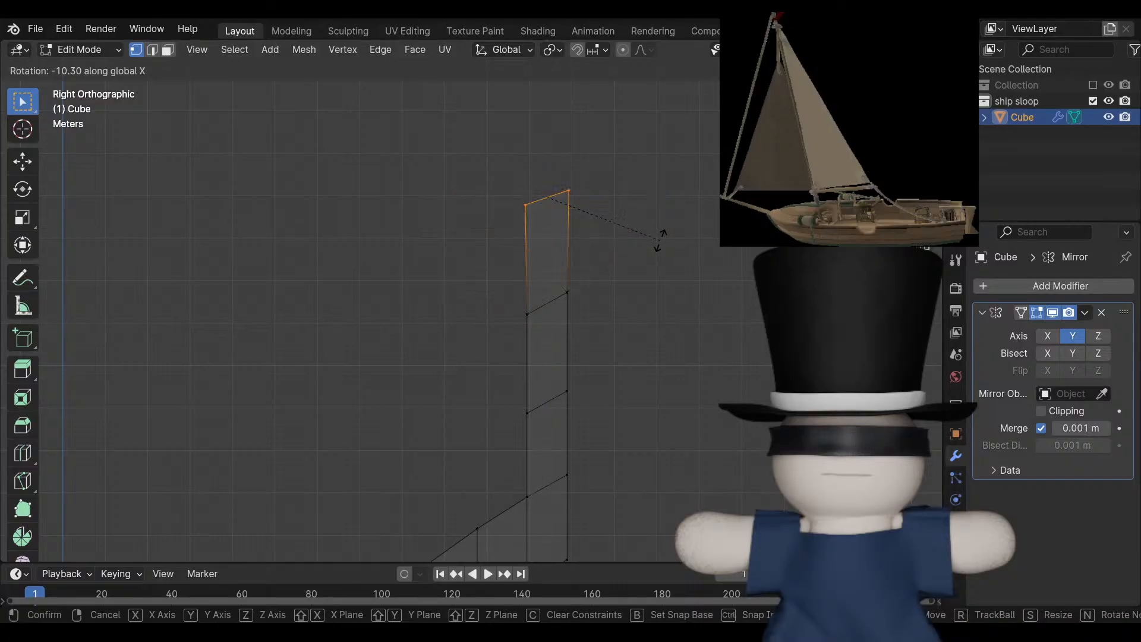
{"action": "key", "text": "y"}
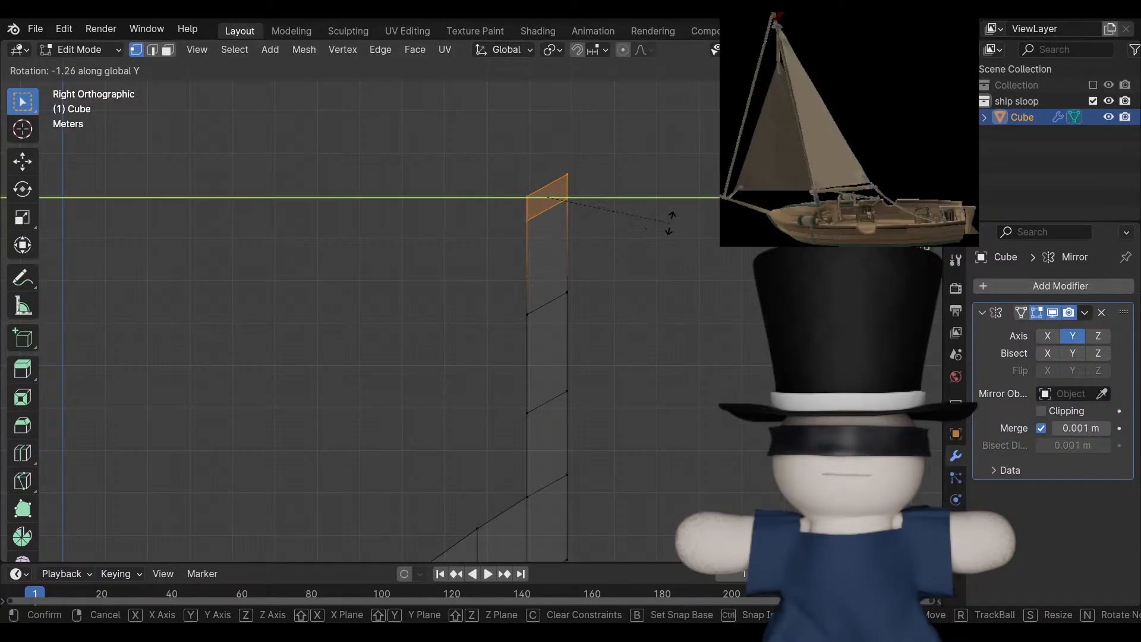
{"action": "key", "text": "x"}
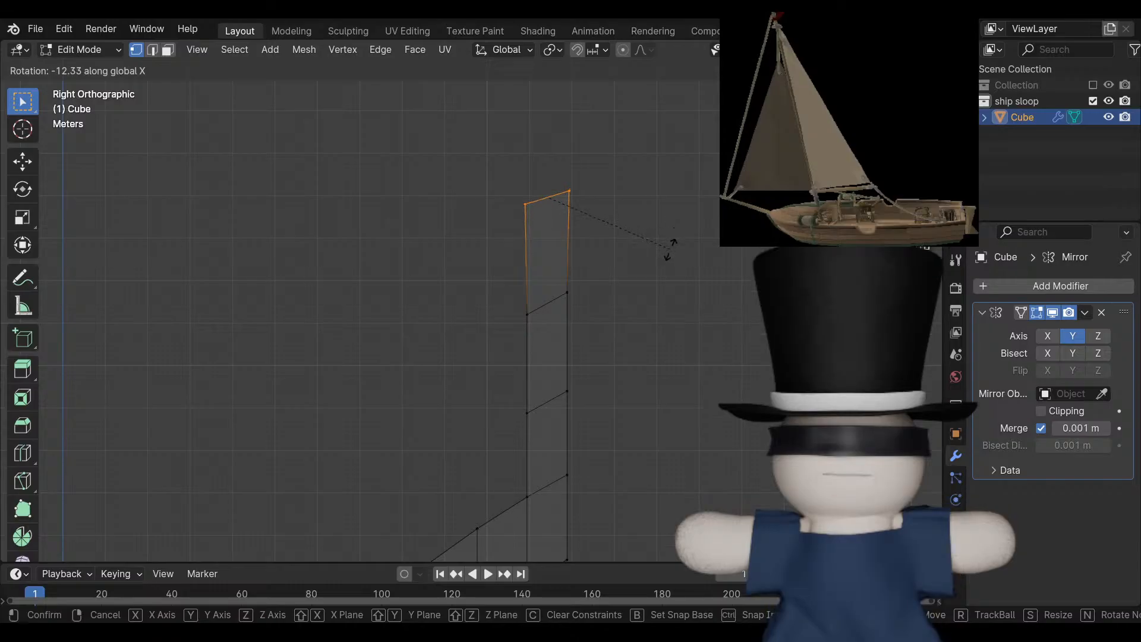
{"action": "left_click", "coordinate": [629, 324]}
Move the wall's inner top corner about 0.077 m outward along Y to line up with the inner face.
{"action": "scroll", "coordinate": [471, 301], "scroll_direction": "up", "scroll_amount": 5}
{"action": "middle_click_drag", "start_coordinate": [472, 300], "coordinate": [348, 420], "text": "shift"}
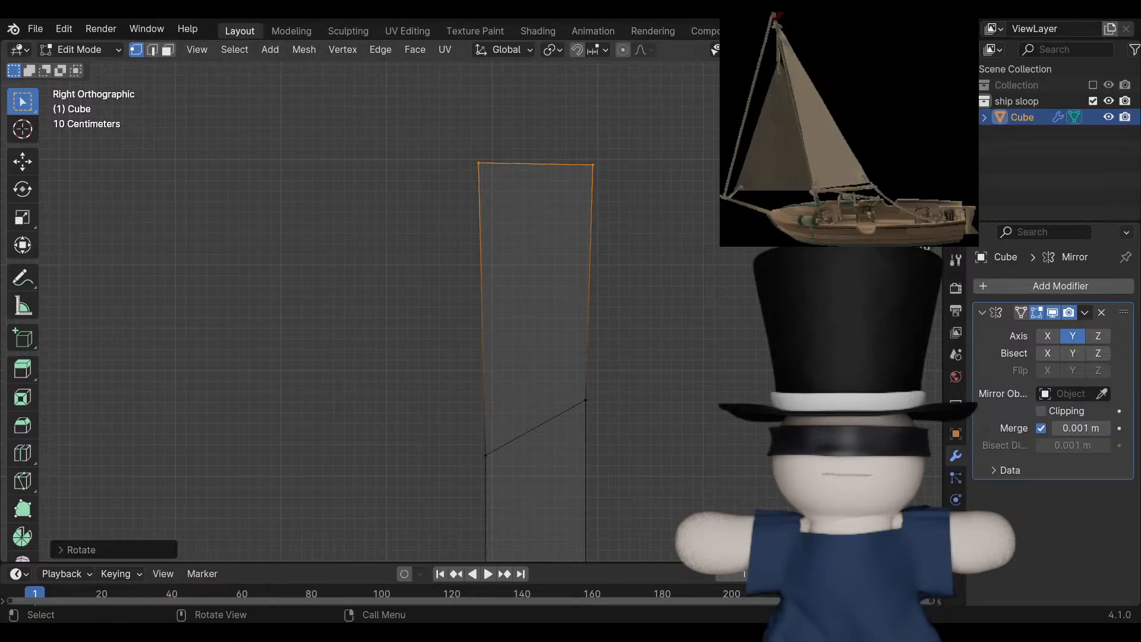
{"action": "left_click_drag", "start_coordinate": [449, 133], "coordinate": [498, 172]}
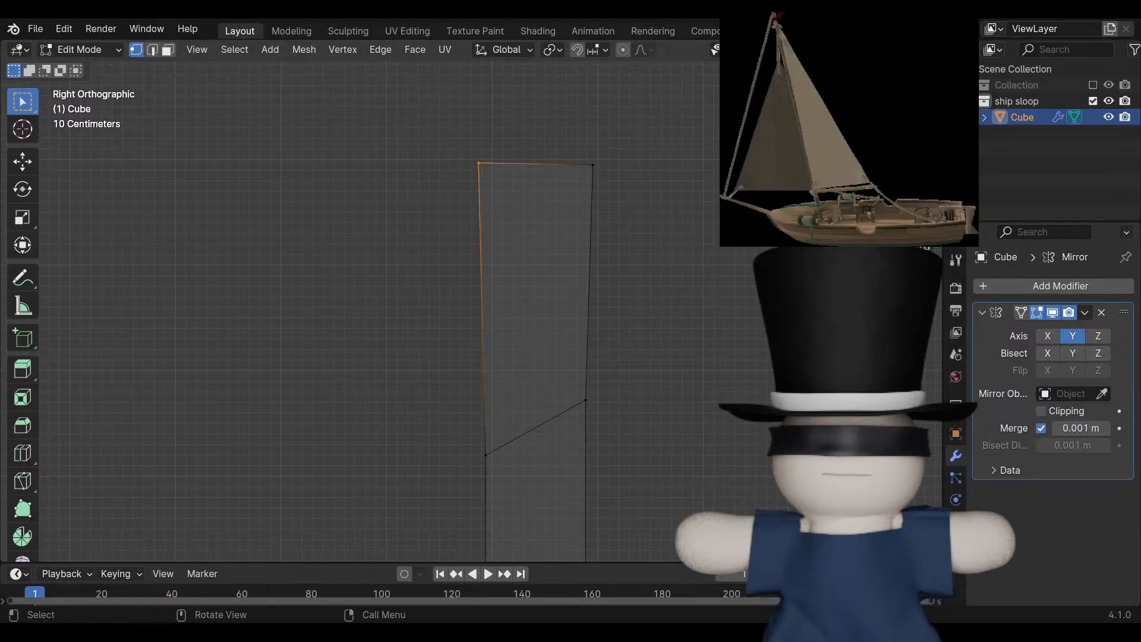
{"action": "key", "text": "g"}
{"action": "key", "text": "y"}
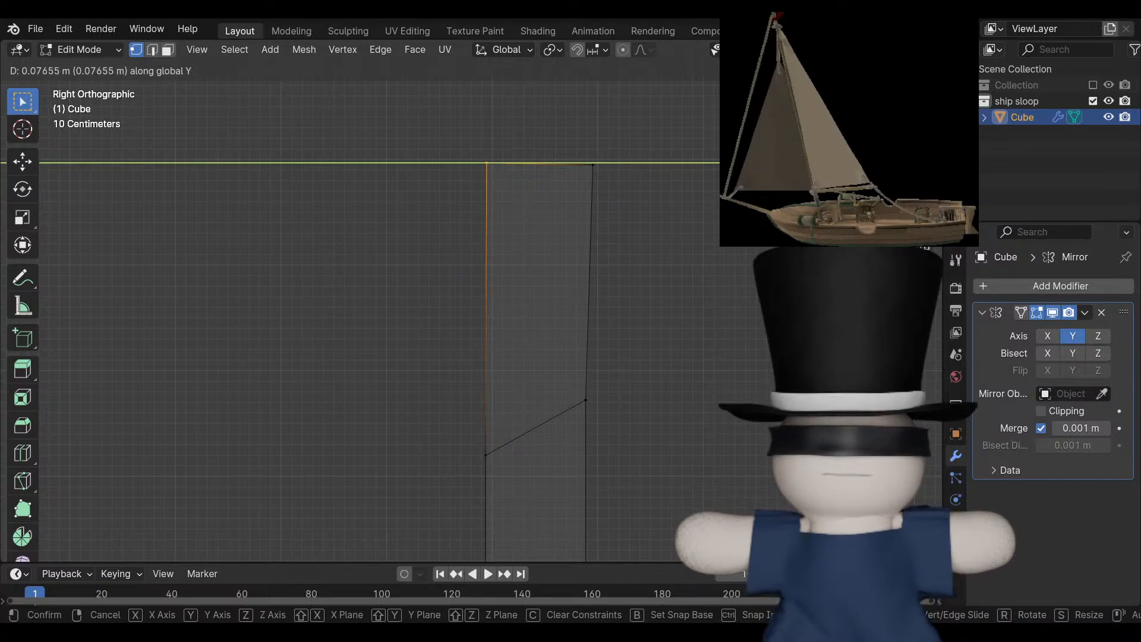
{"action": "left_click", "coordinate": [487, 163], "text": "shift"}
Move the wall's outer top corner about 0.07 m inward along Y to line up with the outer face.
{"action": "left_click", "coordinate": [592, 165]}
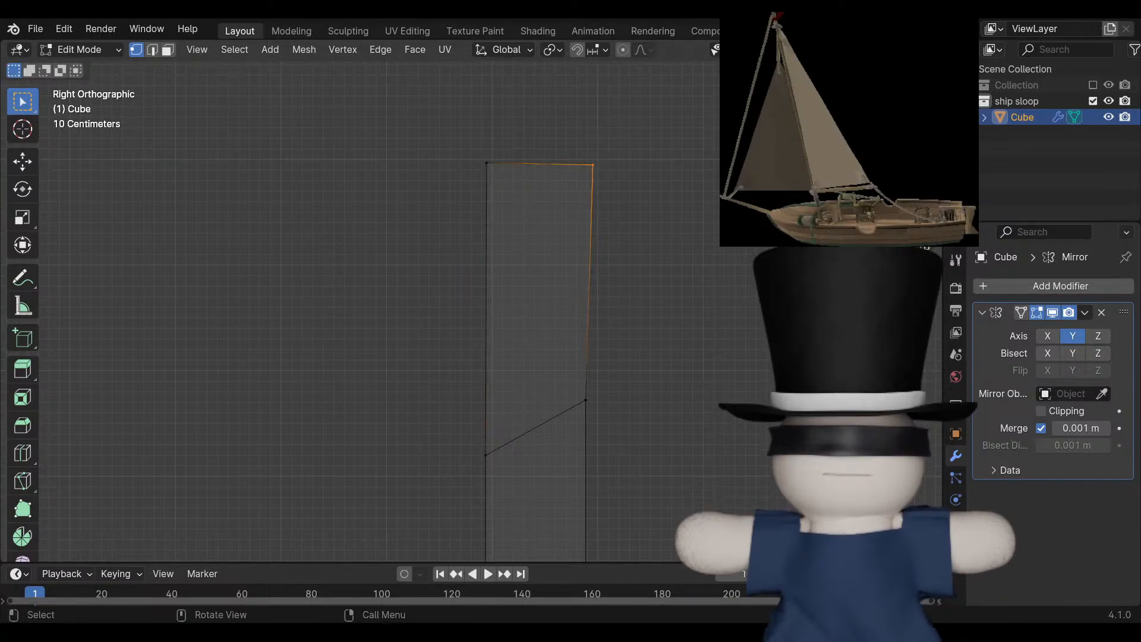
{"action": "key", "text": "g"}
{"action": "key", "text": "y"}
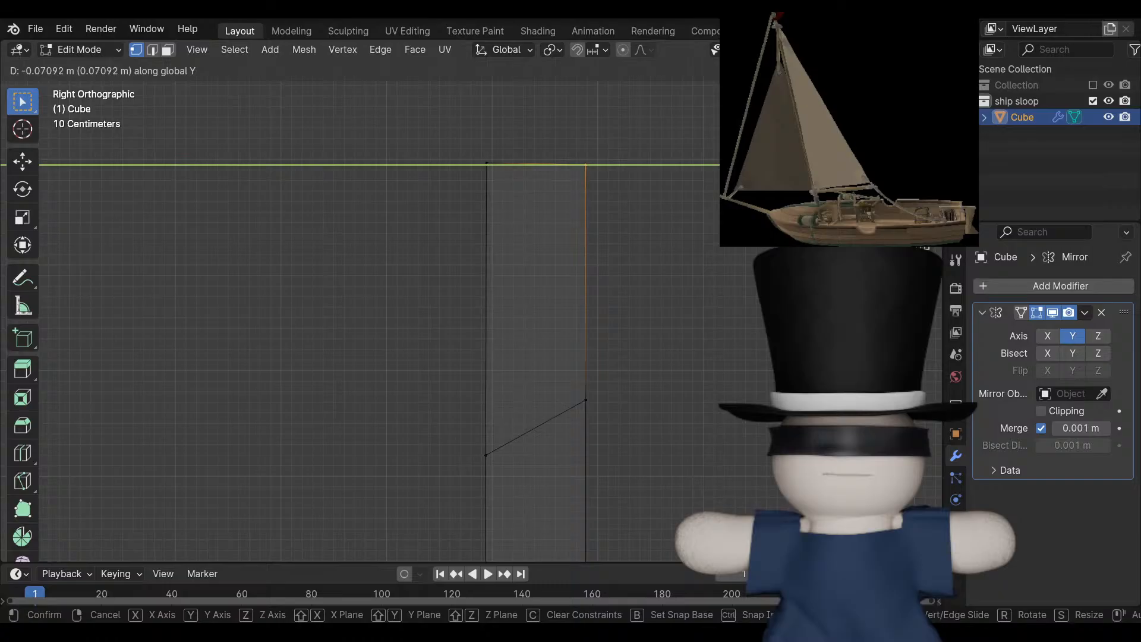
{"action": "key", "text": "Return"}
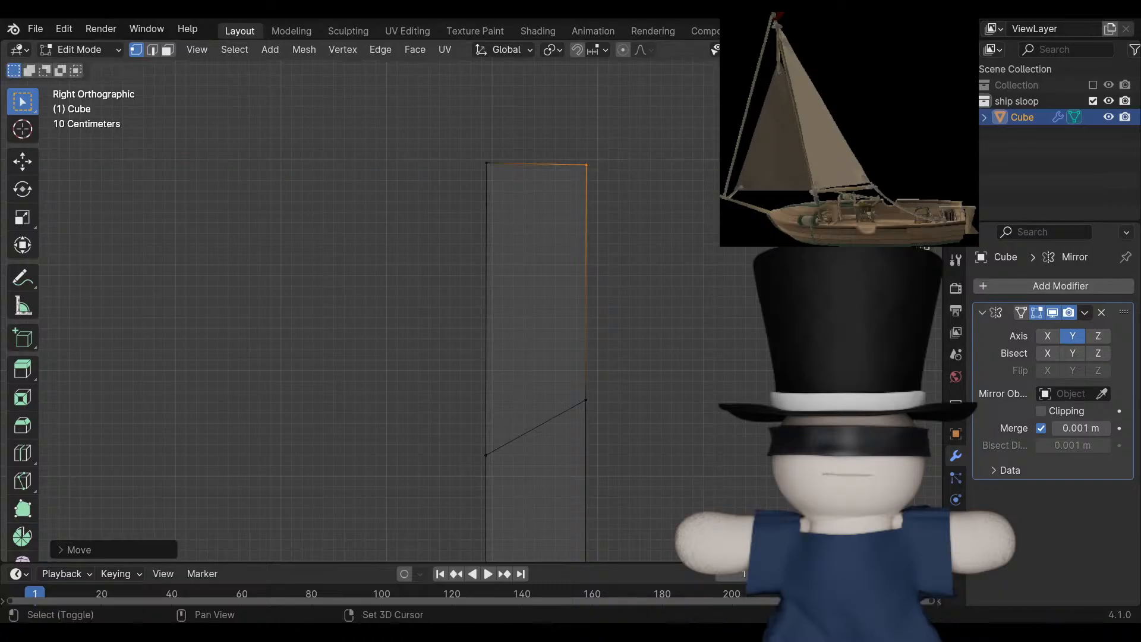
Nudge the wall's outer top corner about 0.005 m further inward along Y.
{"action": "scroll", "coordinate": [470, 300], "scroll_direction": "up", "scroll_amount": 4}
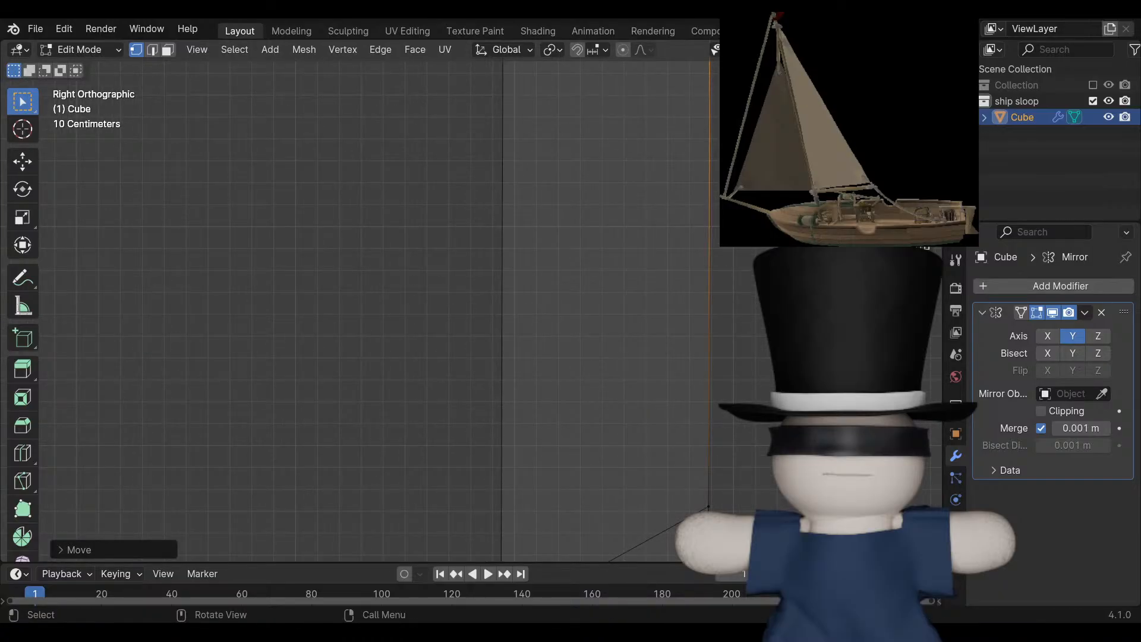
{"action": "scroll", "coordinate": [471, 311], "scroll_direction": "up", "scroll_amount": 3}
{"action": "middle_click_drag", "start_coordinate": [506, 268], "coordinate": [206, 431], "text": "shift"}
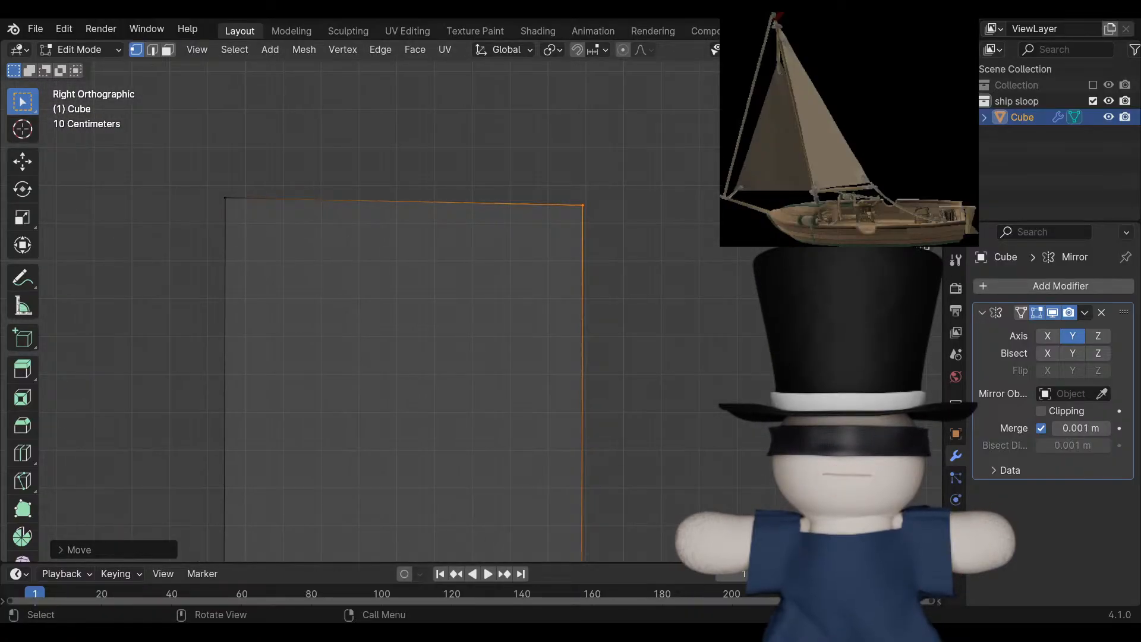
{"action": "key", "text": "g"}
{"action": "key", "text": "y"}
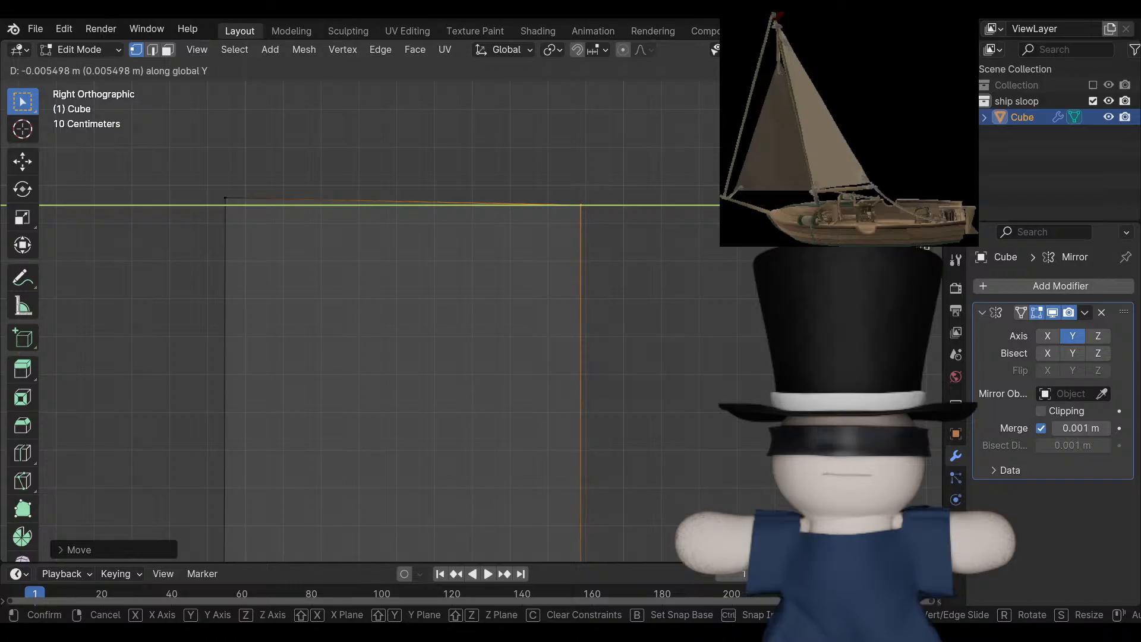
{"action": "key", "text": "Return"}
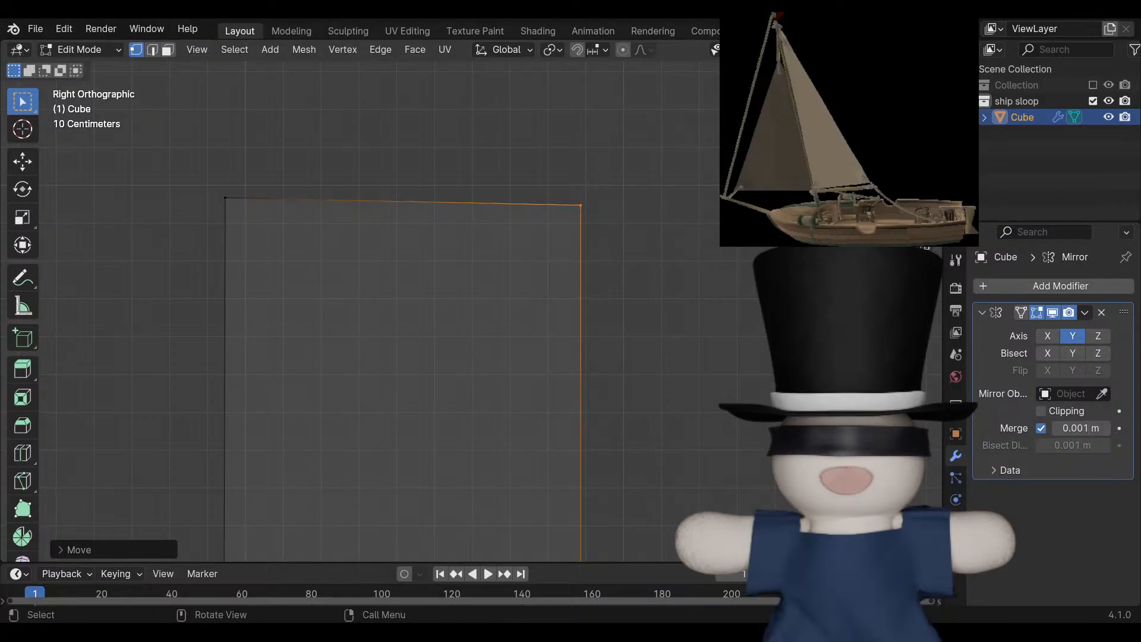
Raise the wall's outer top corner slightly along Z, level with the inner top corner.
{"action": "key", "text": "g"}
{"action": "key", "text": "z"}
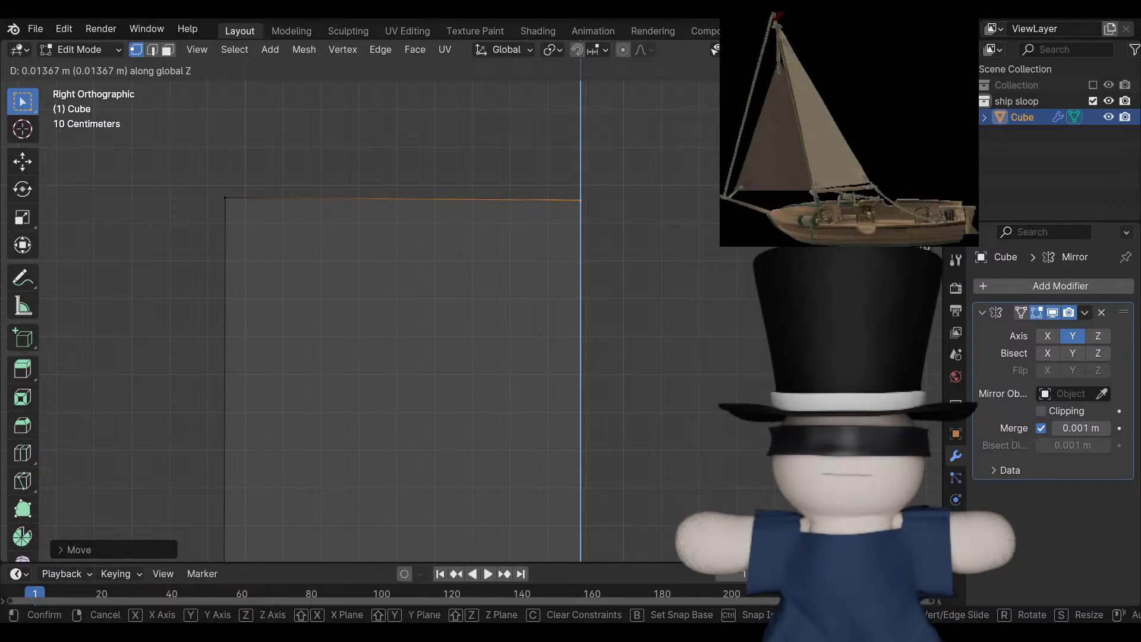
{"action": "left_click", "coordinate": [581, 199], "text": "shift"}
{"action": "left_click_drag", "start_coordinate": [184, 157], "coordinate": [705, 275]}
Examine the lengthened hull and its levelled wall tops from several perspective angles.
{"action": "scroll", "coordinate": [471, 300], "scroll_direction": "down", "scroll_amount": 14}
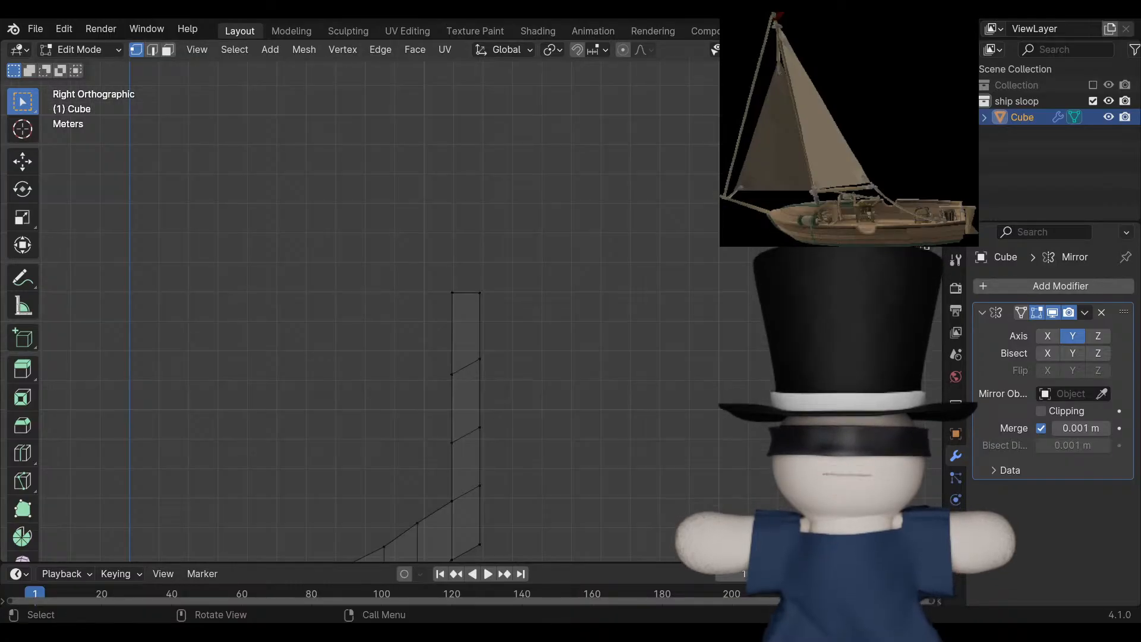
{"action": "middle_click_drag", "start_coordinate": [273, 380], "coordinate": [670, 230], "text": "shift"}
{"action": "key", "text": "KP_5"}
{"action": "middle_click_drag", "start_coordinate": [475, 297], "coordinate": [437, 345], "text": "shift"}
{"action": "scroll", "coordinate": [420, 352], "scroll_direction": "down", "scroll_amount": 3}
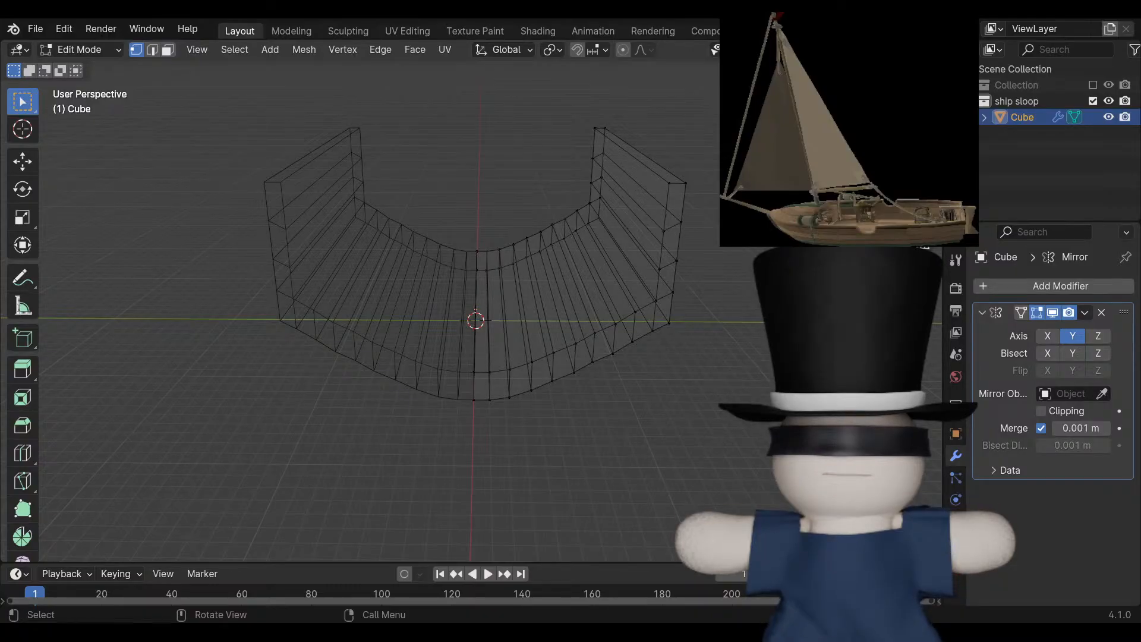
{"action": "middle_click_drag", "start_coordinate": [436, 344], "coordinate": [173, 327]}
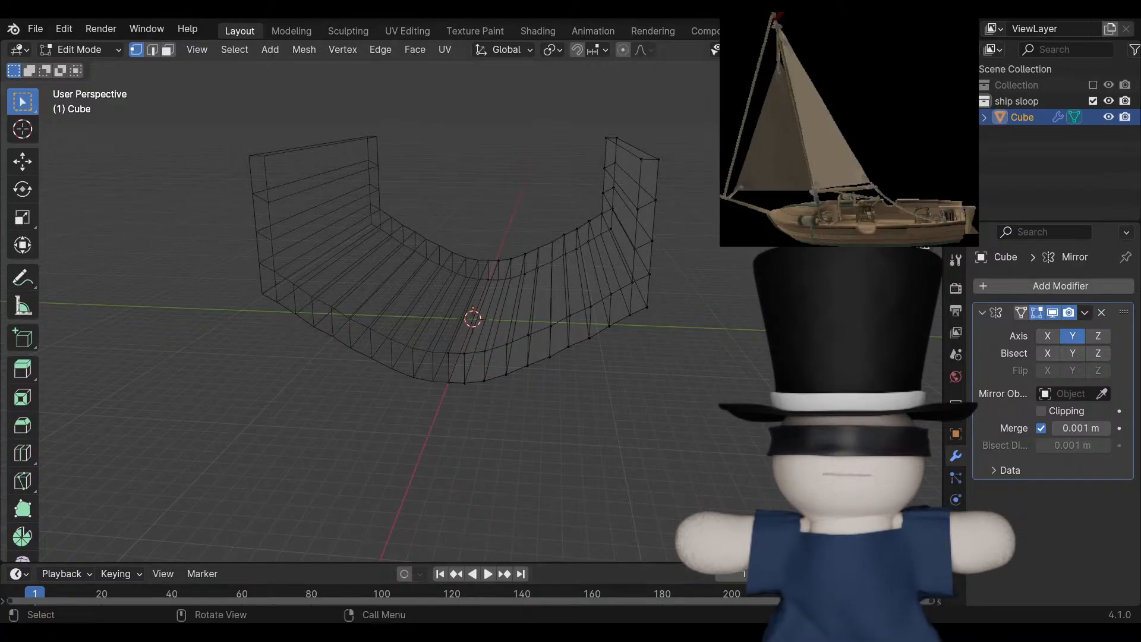
{"action": "middle_click_drag", "start_coordinate": [511, 285], "coordinate": [364, 324]}
{"action": "scroll", "coordinate": [333, 285], "scroll_direction": "down", "scroll_amount": 4}
Lower the third to fifth vertex columns from the centreline about 0.24 m along Z on the editable hull half.
{"action": "left_click_drag", "start_coordinate": [299, 260], "coordinate": [586, 421]}
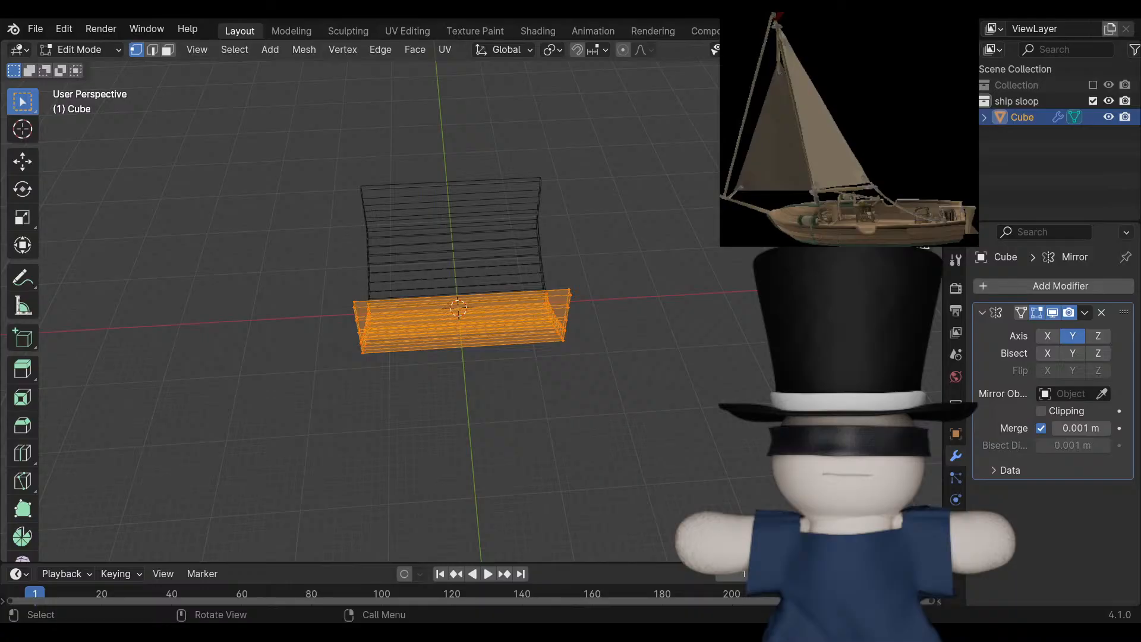
{"action": "middle_click_drag", "start_coordinate": [416, 356], "coordinate": [547, 351]}
{"action": "scroll", "coordinate": [475, 315], "scroll_direction": "up", "scroll_amount": 6}
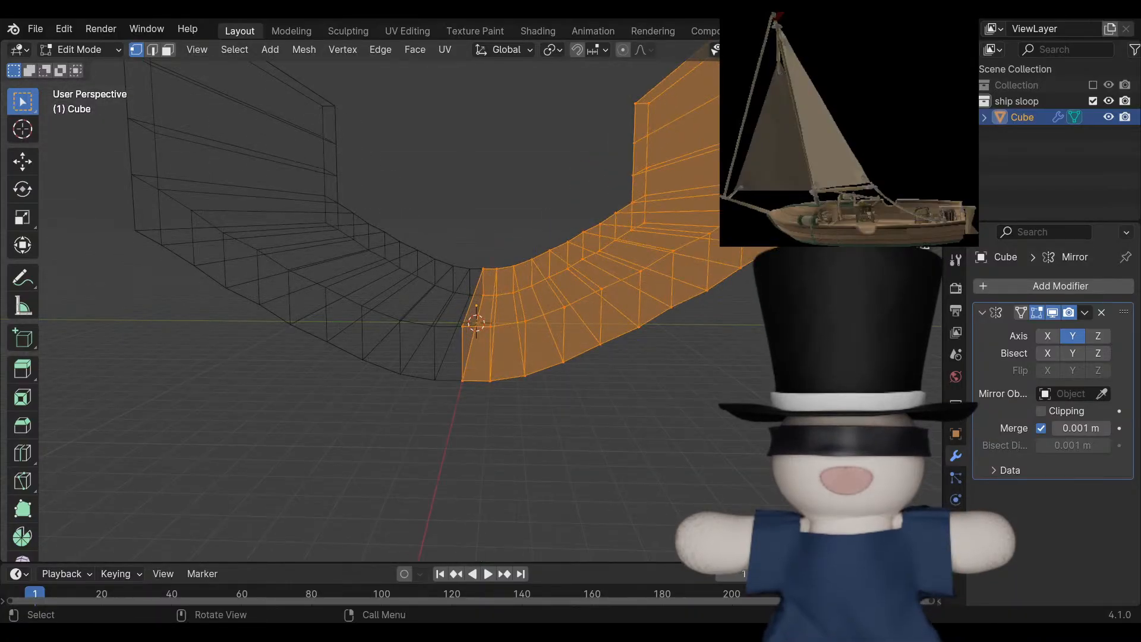
{"action": "key", "text": "KP_3"}
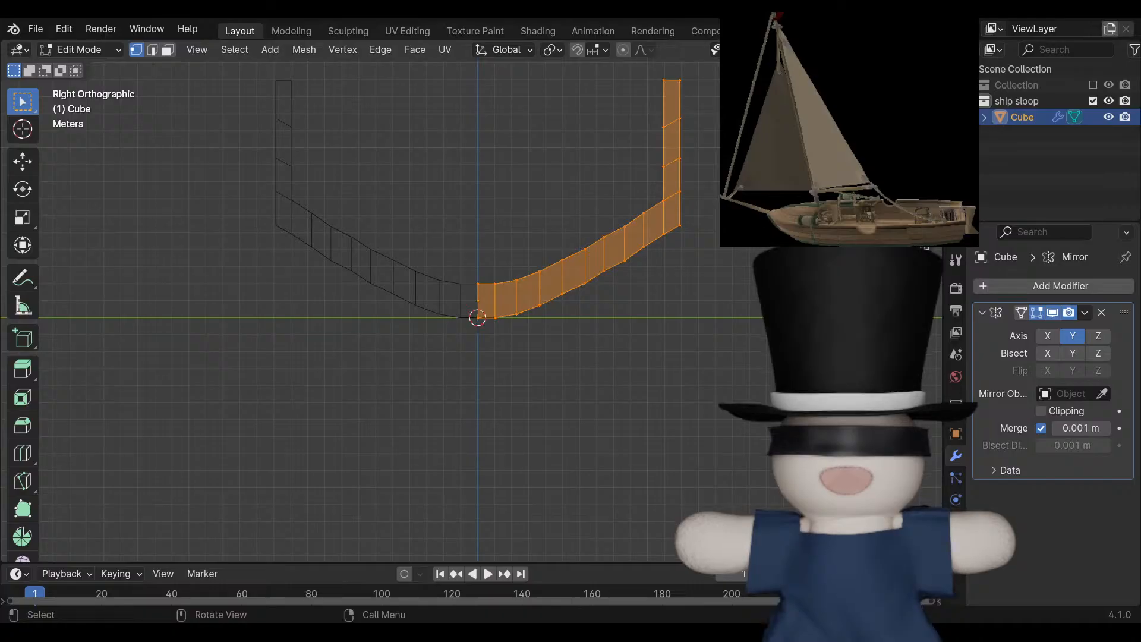
{"action": "left_click_drag", "start_coordinate": [516, 181], "coordinate": [604, 326]}
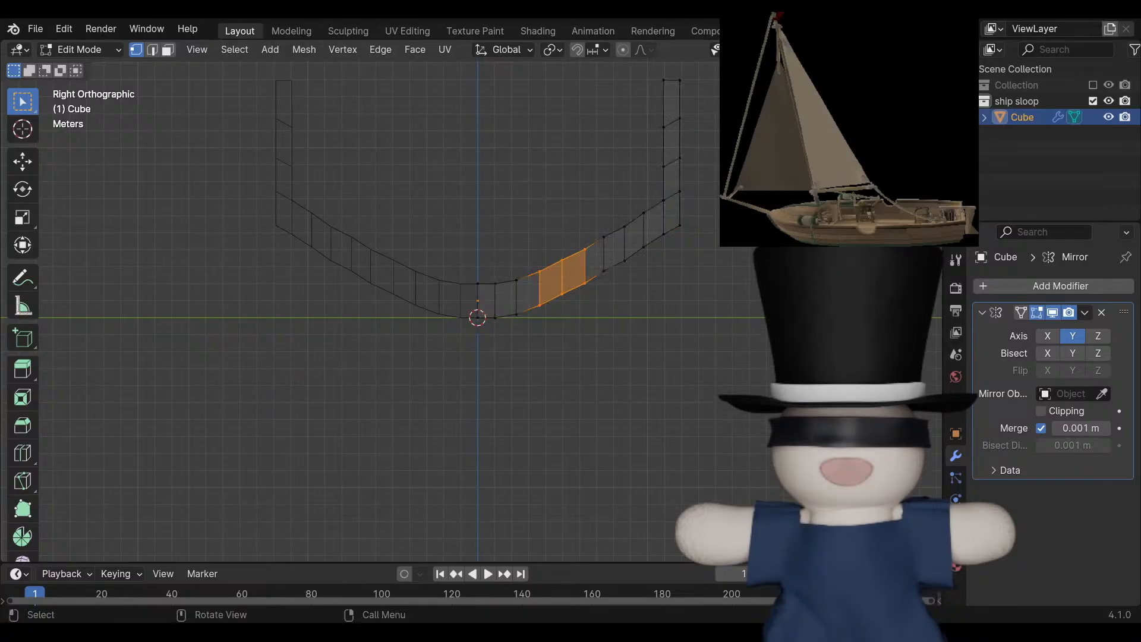
{"action": "key", "text": "g"}
{"action": "key", "text": "z"}
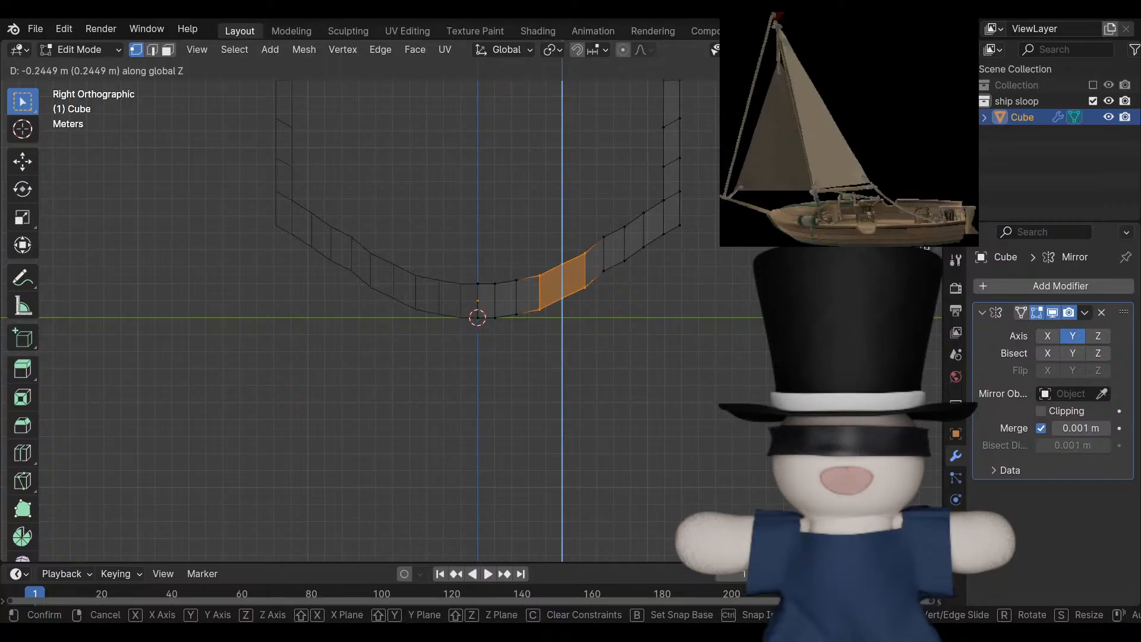
{"action": "key", "text": "Return"}
Lower the sixth vertex column from the centreline about 0.31 m along Z and the seventh about 0.24 m to smooth the hull curve.
{"action": "left_click_drag", "start_coordinate": [592, 203], "coordinate": [621, 287]}
{"action": "key", "text": "g"}
{"action": "key", "text": "z"}
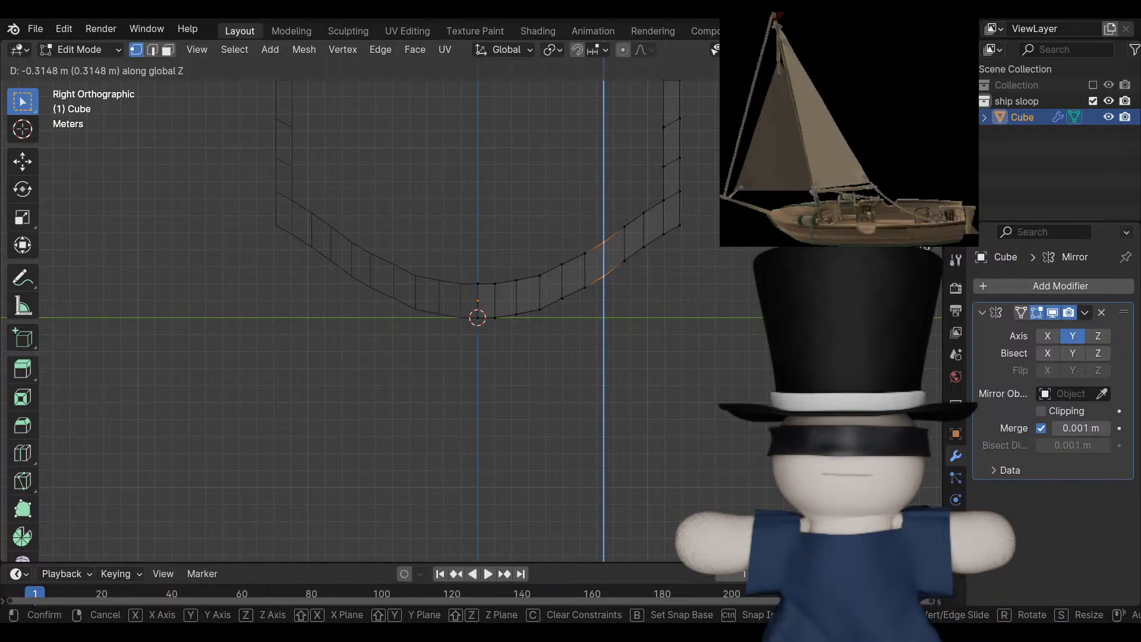
{"action": "key", "text": "Return"}
{"action": "left_click_drag", "start_coordinate": [614, 204], "coordinate": [642, 278]}
{"action": "key", "text": "g"}
{"action": "key", "text": "z"}
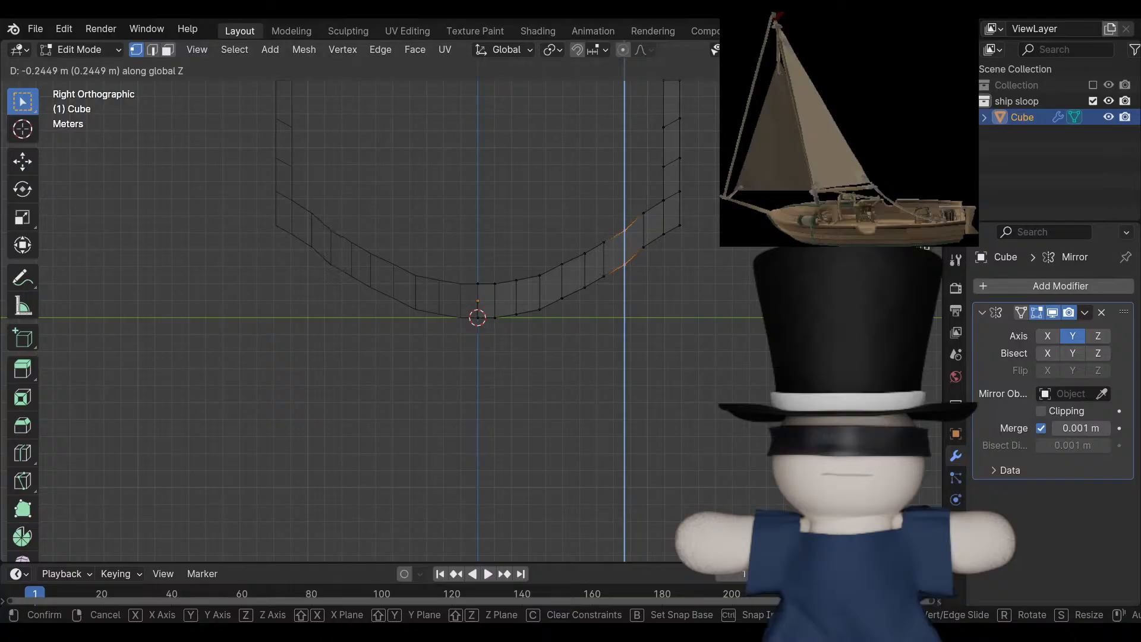
{"action": "key", "text": "Return"}
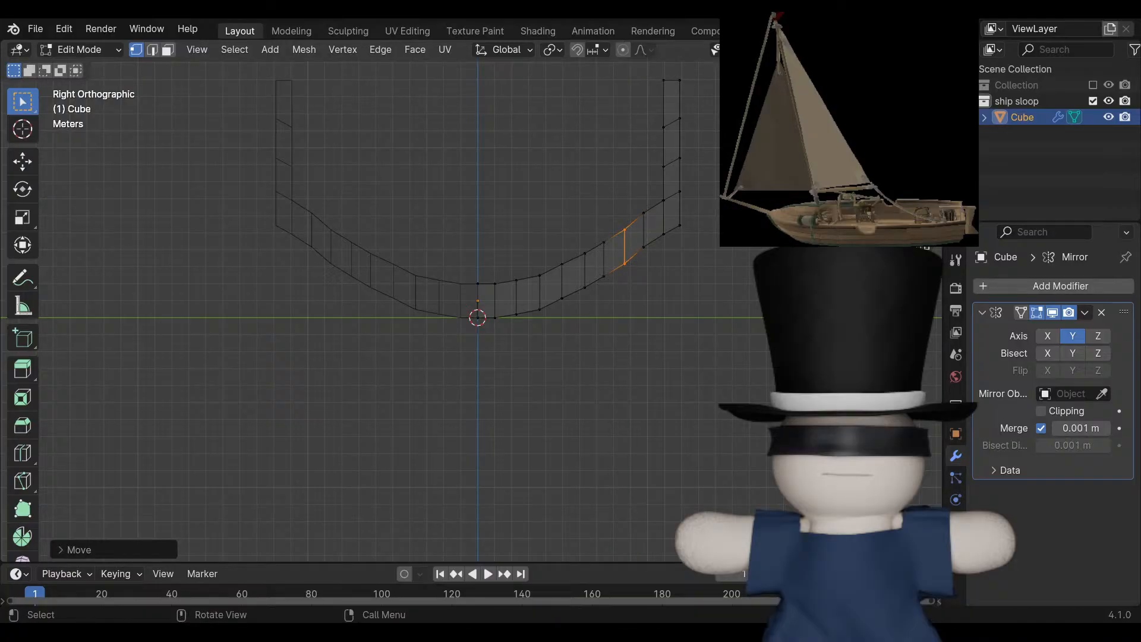
Lower the fourth vertex column from the centreline slightly along Z to round the hull bottom.
{"action": "left_click_drag", "start_coordinate": [548, 243], "coordinate": [568, 310]}
{"action": "left_click", "coordinate": [562, 299]}
{"action": "left_click_drag", "start_coordinate": [546, 171], "coordinate": [576, 314]}
{"action": "key", "text": "g"}
{"action": "key", "text": "z"}
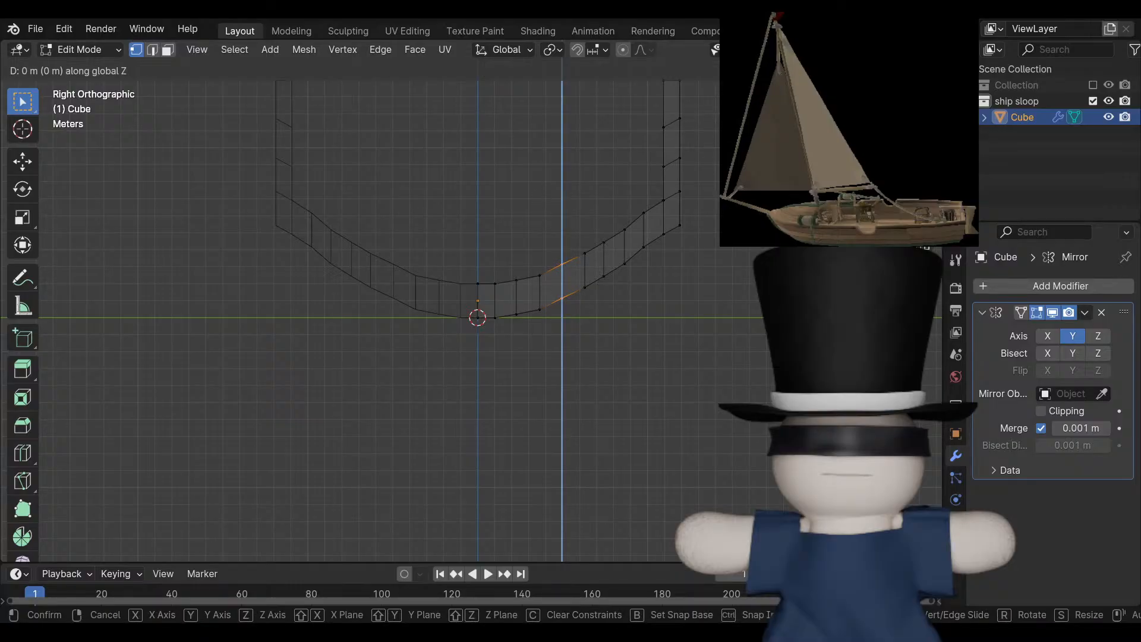
{"action": "key", "text": "Return"}
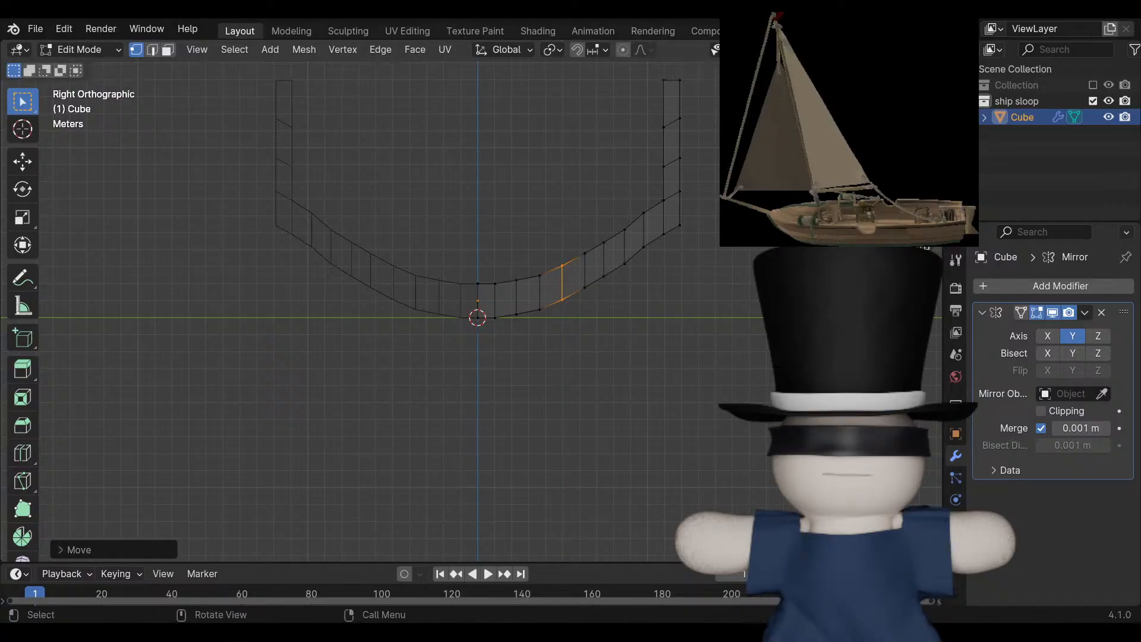
Lower the eighth vertex column from the centreline, next to the side wall, about 0.13 m along Z.
{"action": "left_click_drag", "start_coordinate": [636, 190], "coordinate": [655, 271]}
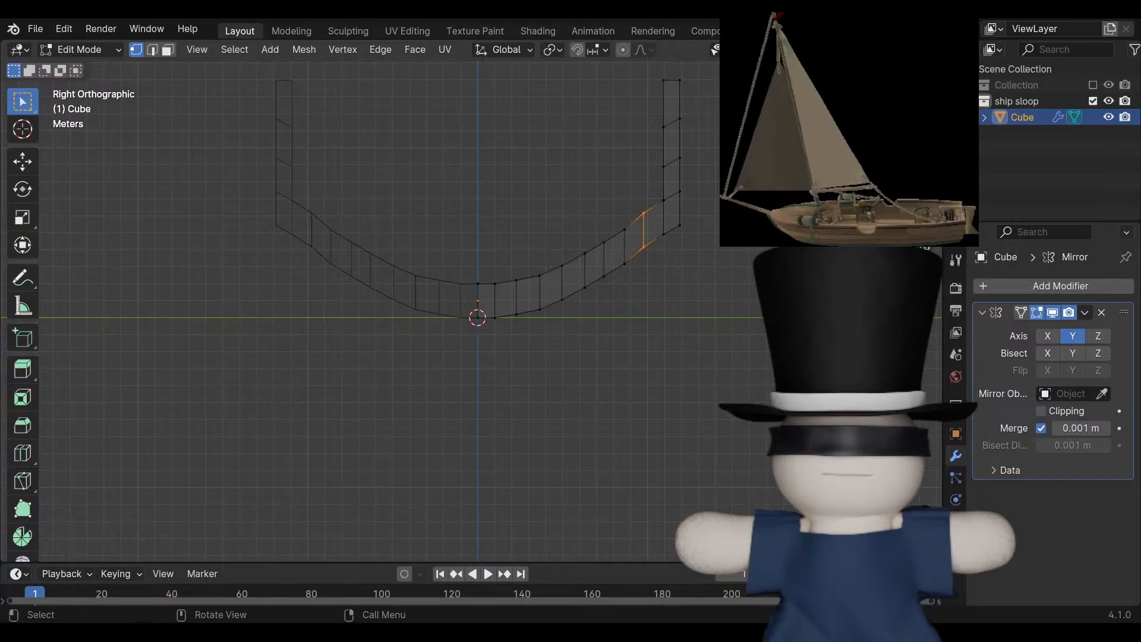
{"action": "key", "text": "g"}
{"action": "key", "text": "z"}
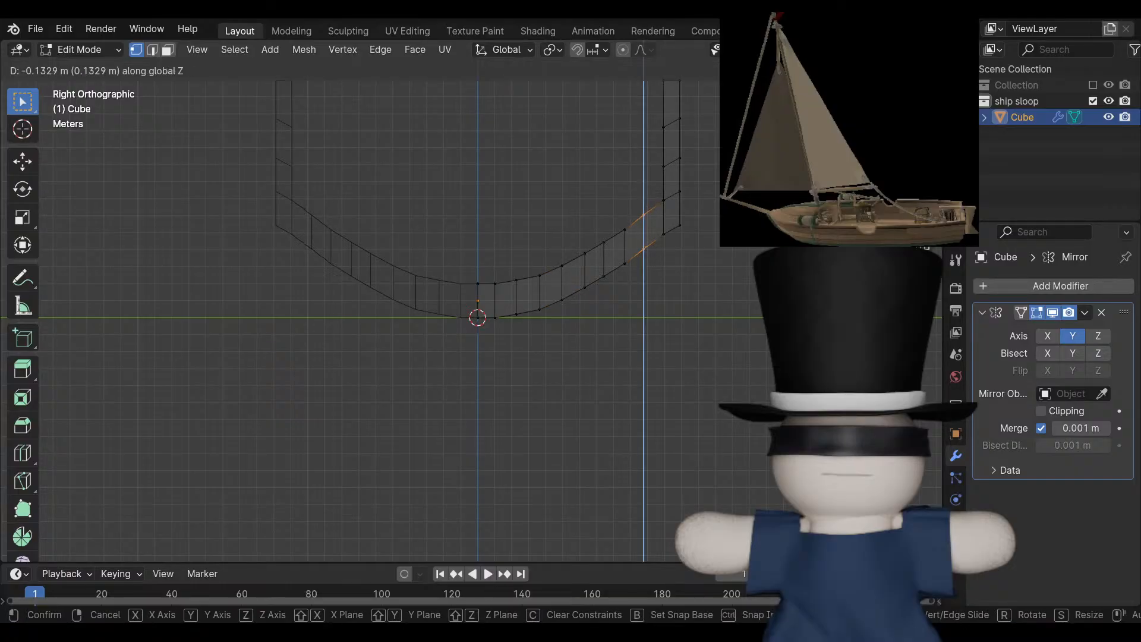
{"action": "key", "text": "Return"}
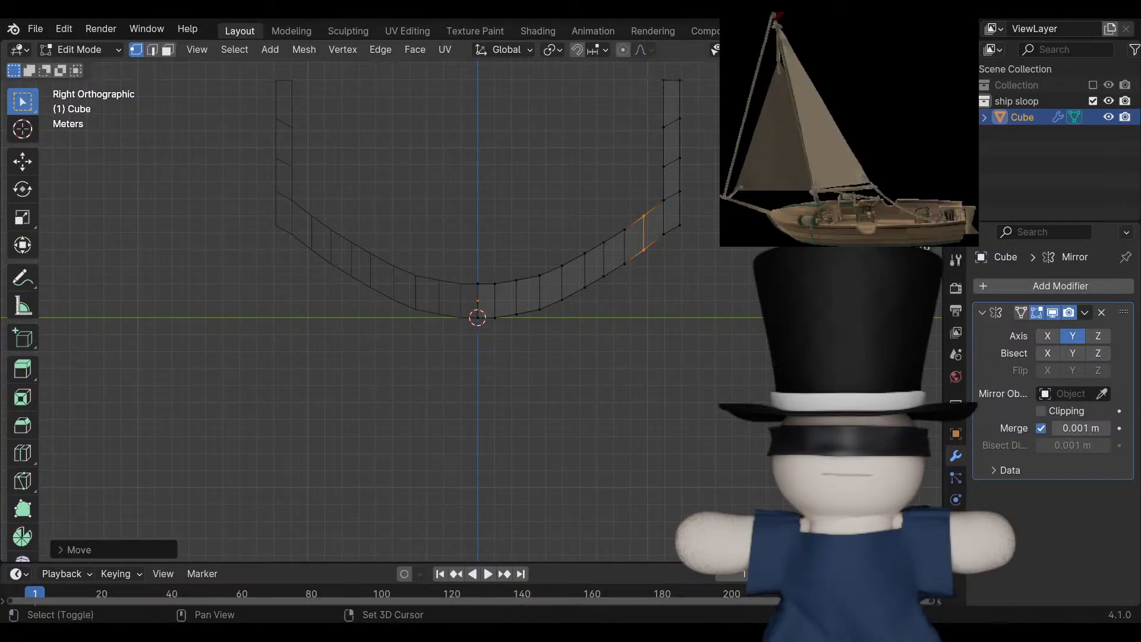
Lower the centreline vertices and the first column beside them about 0.17 m along Z.
{"action": "middle_click_drag", "start_coordinate": [478, 317], "coordinate": [479, 422], "text": "shift"}
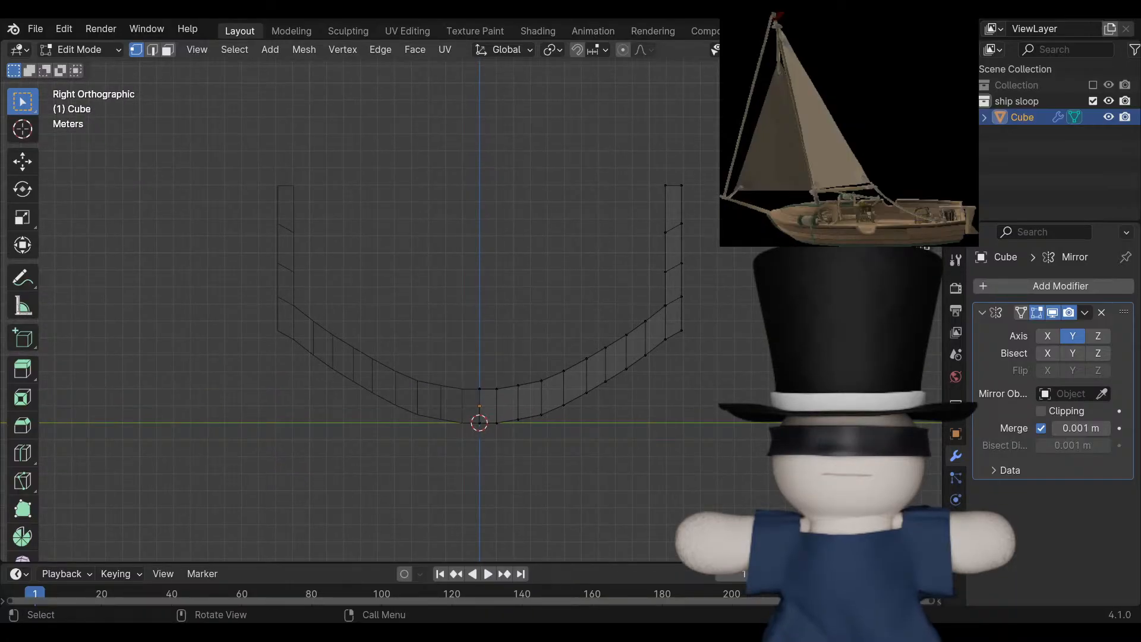
{"action": "scroll", "coordinate": [470, 303], "scroll_direction": "up", "scroll_amount": 1}
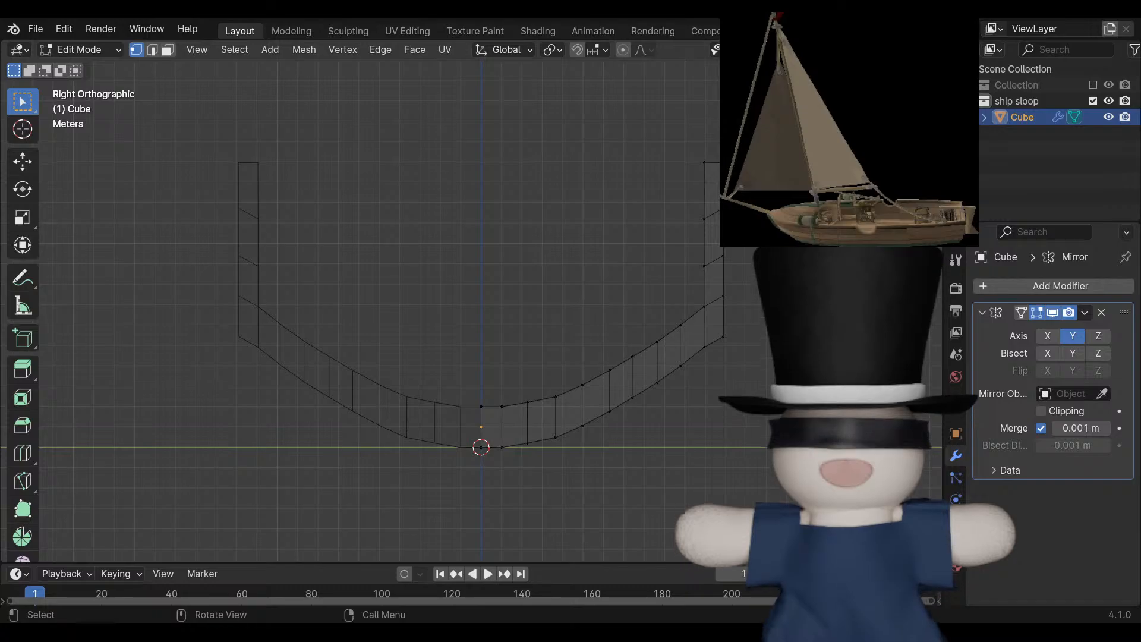
{"action": "left_click_drag", "start_coordinate": [445, 351], "coordinate": [517, 486]}
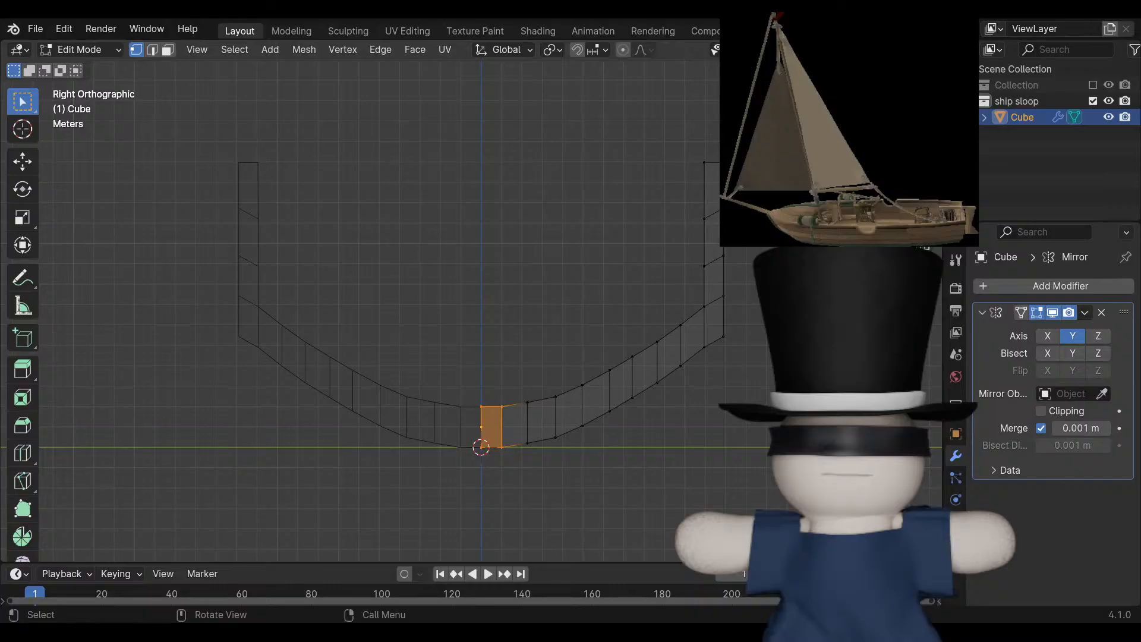
{"action": "key", "text": "g"}
{"action": "key", "text": "z"}
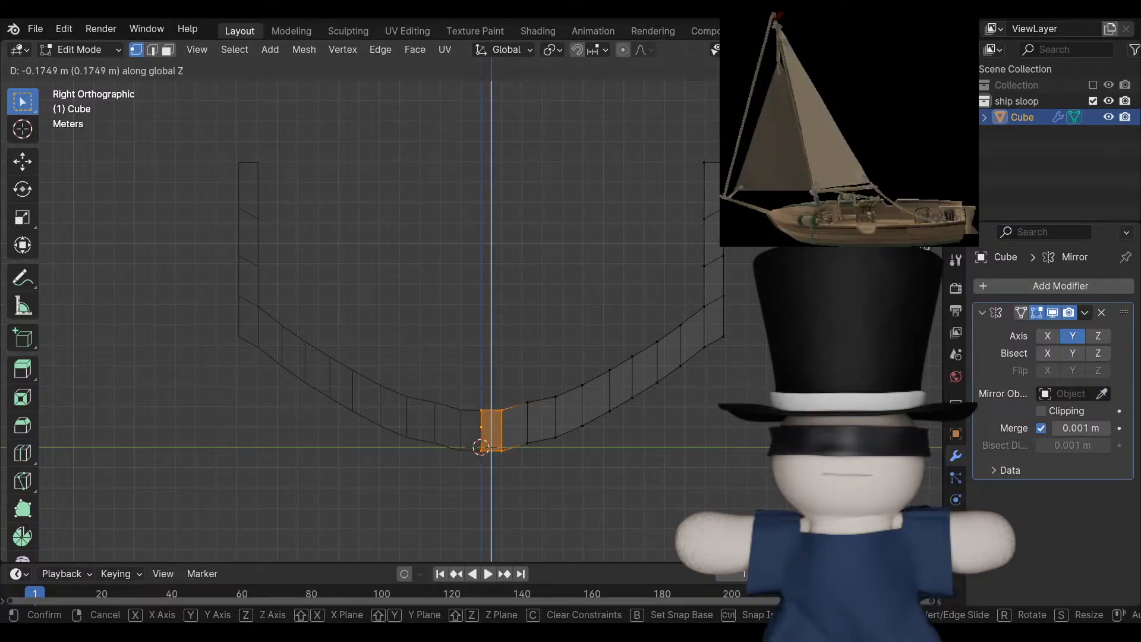
{"action": "left_click", "coordinate": [476, 360]}
Lower only the centreline vertices about 0.41 m along Z to form a pointed keel.
{"action": "left_click_drag", "start_coordinate": [476, 358], "coordinate": [489, 496]}
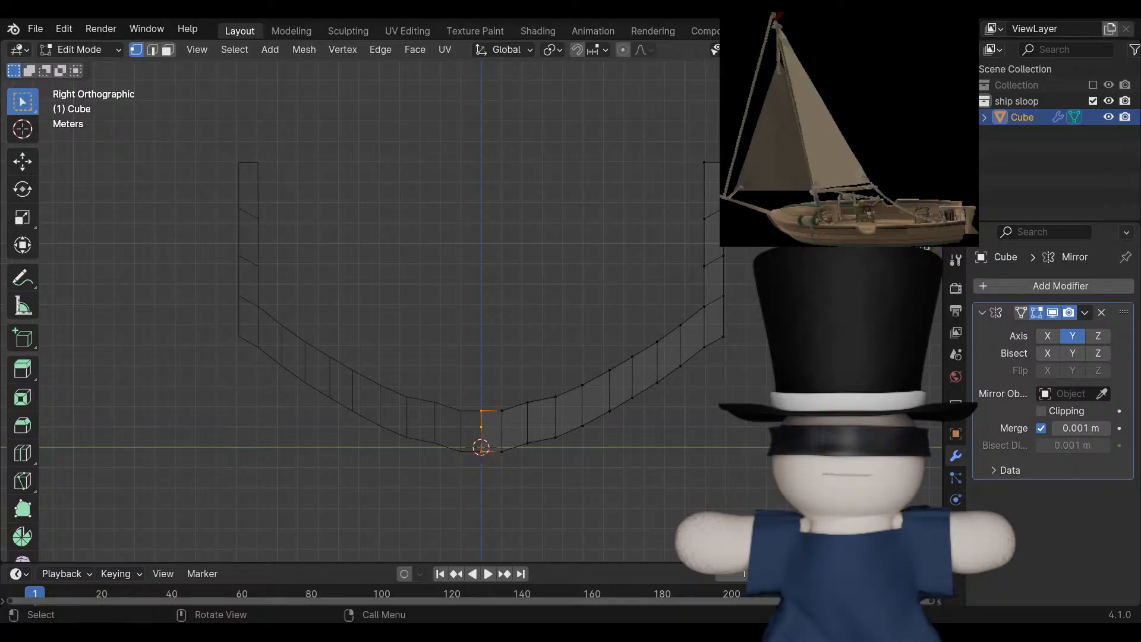
{"action": "key", "text": "g"}
{"action": "key", "text": "z"}
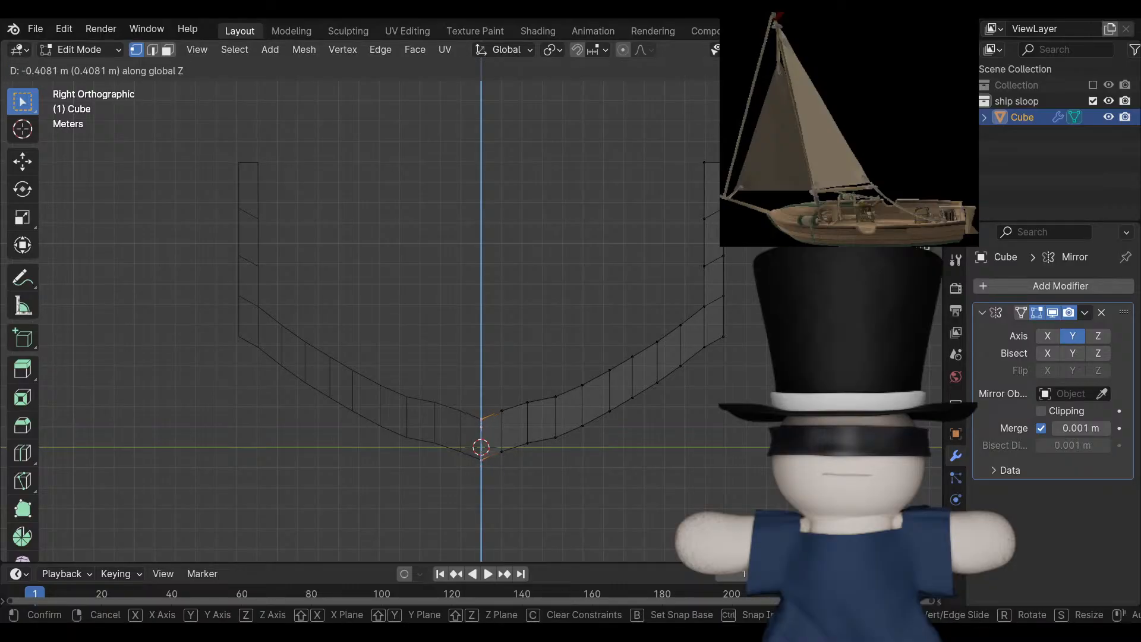
{"action": "key", "text": "Return"}
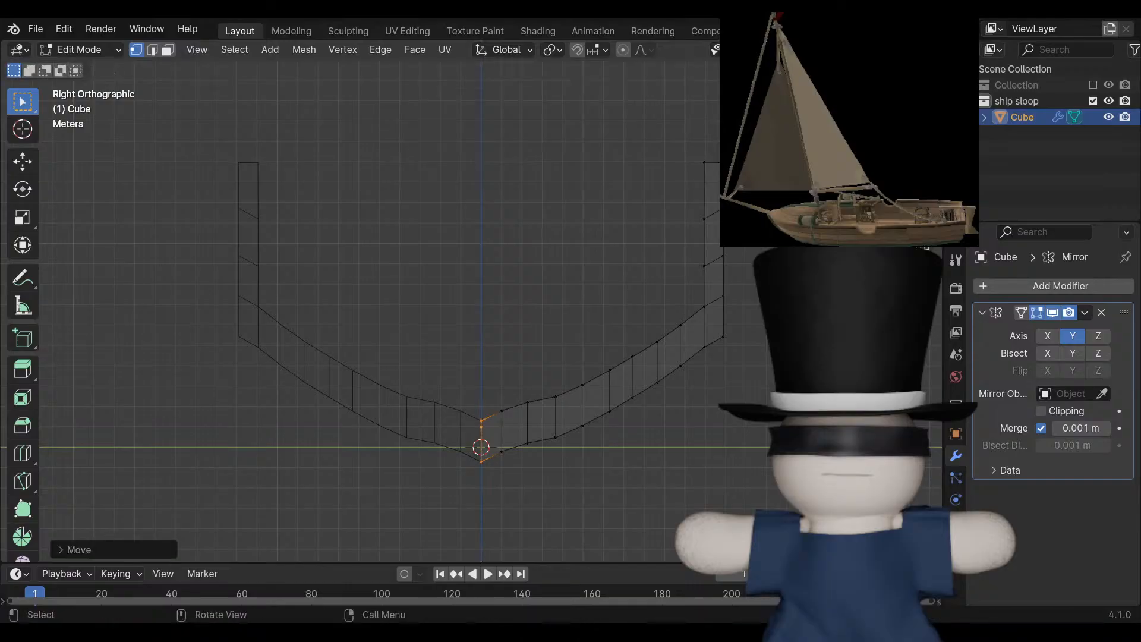
Examine the pointed keel and the hull curve in solid shading from perspective angles.
{"action": "middle_click_drag", "start_coordinate": [538, 238], "coordinate": [514, 262]}
{"action": "left_click", "coordinate": [514, 261]}
{"action": "middle_click_drag", "start_coordinate": [511, 310], "coordinate": [585, 197], "text": "shift"}
{"action": "key", "text": "shift+z"}
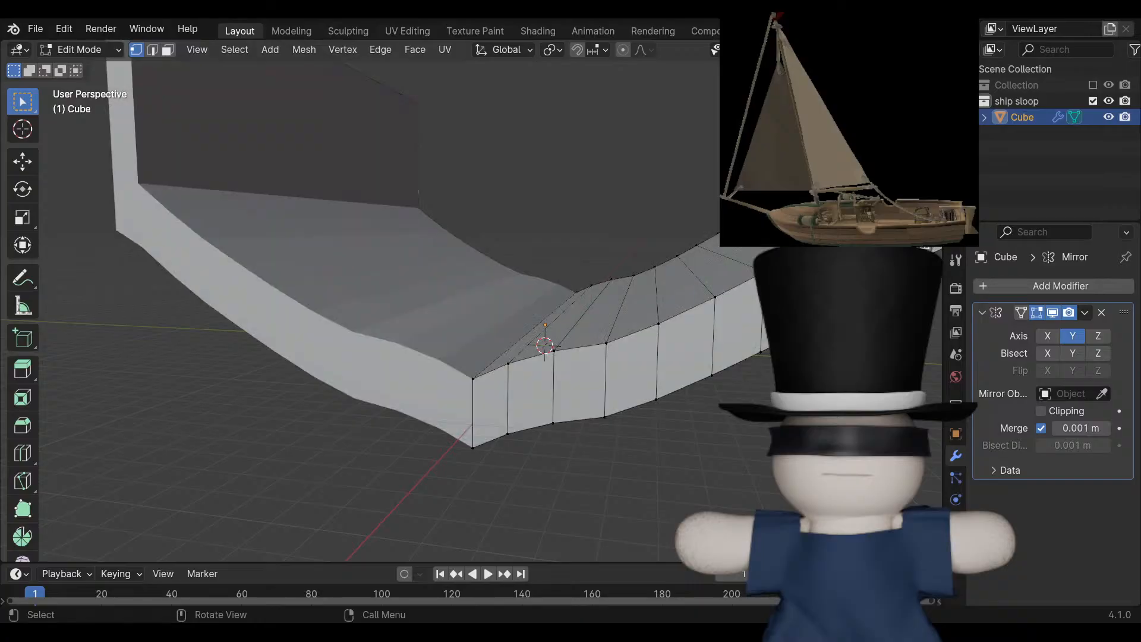
{"action": "mouse_move", "coordinate": [523, 333]}
{"action": "middle_mouse_down"}
{"action": "mouse_move", "coordinate": [582, 345]}
{"action": "mouse_move", "coordinate": [579, 387]}
{"action": "mouse_move", "coordinate": [543, 368]}
{"action": "mouse_move", "coordinate": [541, 324]}
{"action": "mouse_move", "coordinate": [558, 306]}
{"action": "mouse_move", "coordinate": [597, 351]}
{"action": "mouse_move", "coordinate": [550, 348]}
{"action": "mouse_move", "coordinate": [553, 333]}
{"action": "mouse_move", "coordinate": [555, 363]}
{"action": "mouse_move", "coordinate": [551, 351]}
{"action": "middle_mouse_up"}
{"action": "scroll", "coordinate": [380, 309], "scroll_direction": "down", "scroll_amount": 5}
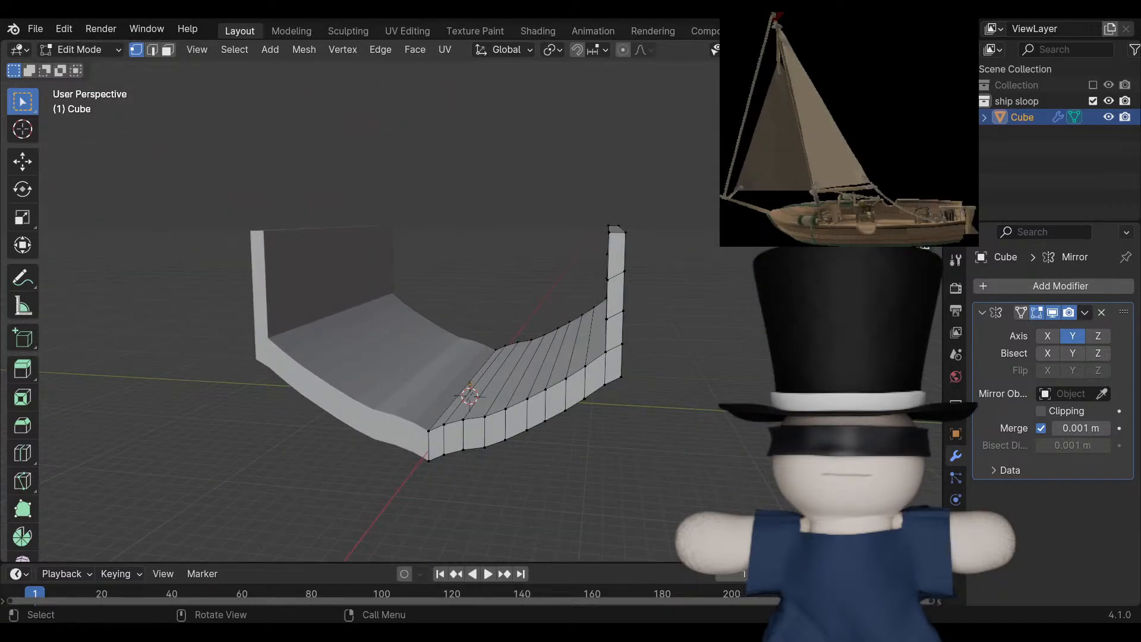
{"action": "scroll", "coordinate": [380, 309], "scroll_direction": "up", "scroll_amount": 4}
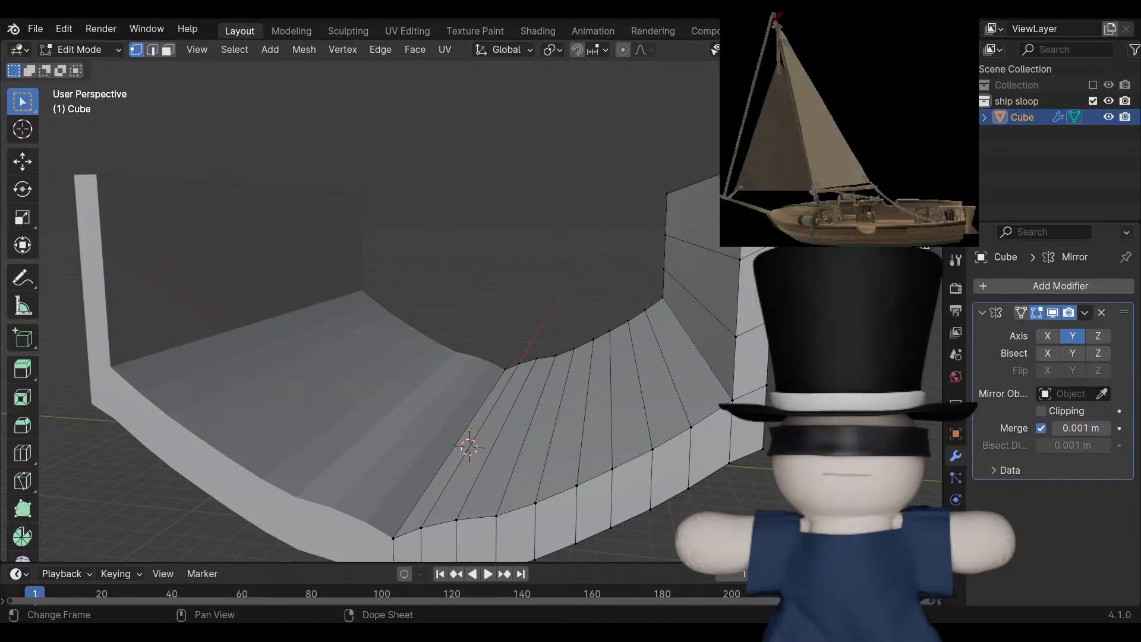
Move all hull vertices except those on the centreline about 0.2 m outward along Y and about 0.1 m down along Z.
{"action": "key", "text": "KP_3"}
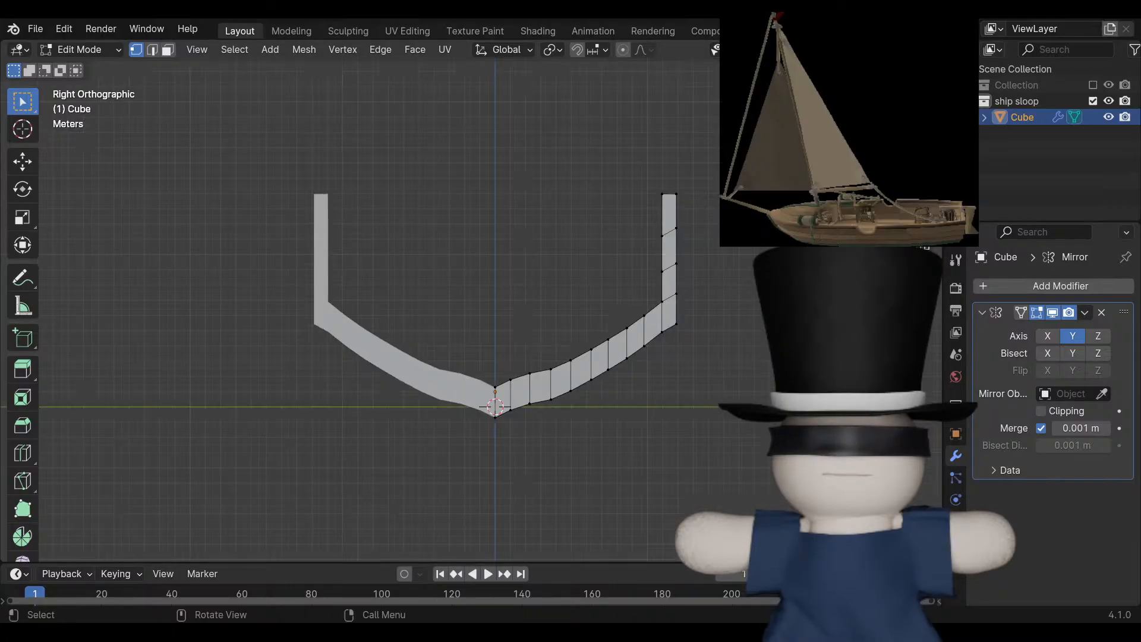
{"action": "left_click_drag", "start_coordinate": [517, 133], "coordinate": [640, 473]}
{"action": "left_click_drag", "start_coordinate": [488, 106], "coordinate": [683, 446]}
{"action": "key", "text": "alt+z"}
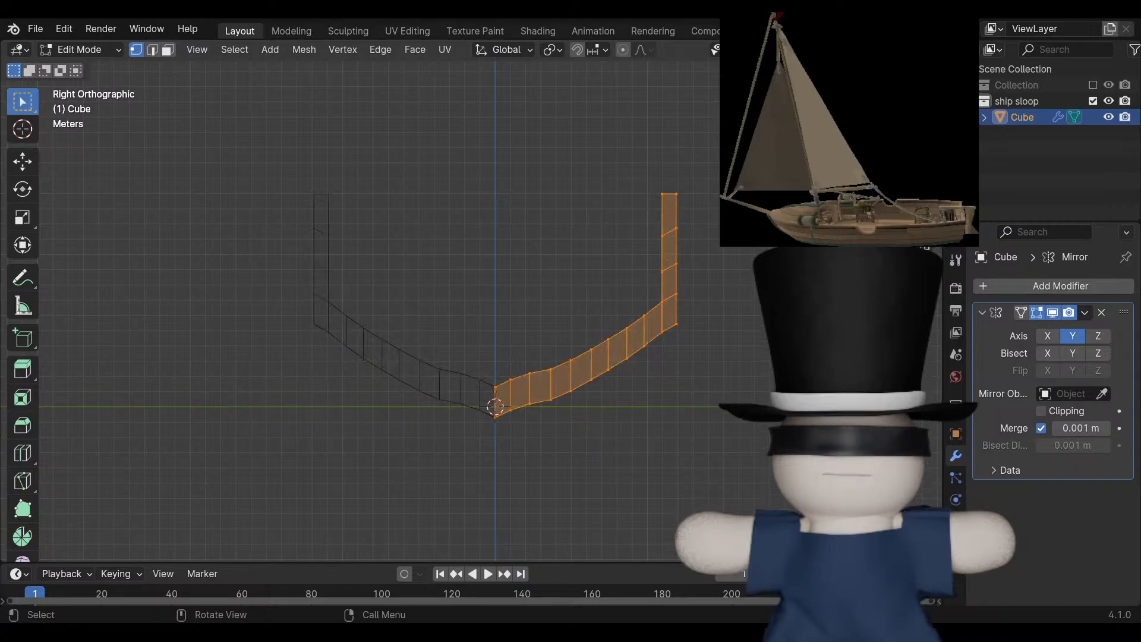
{"action": "left_click_drag", "start_coordinate": [763, 464], "coordinate": [506, 148]}
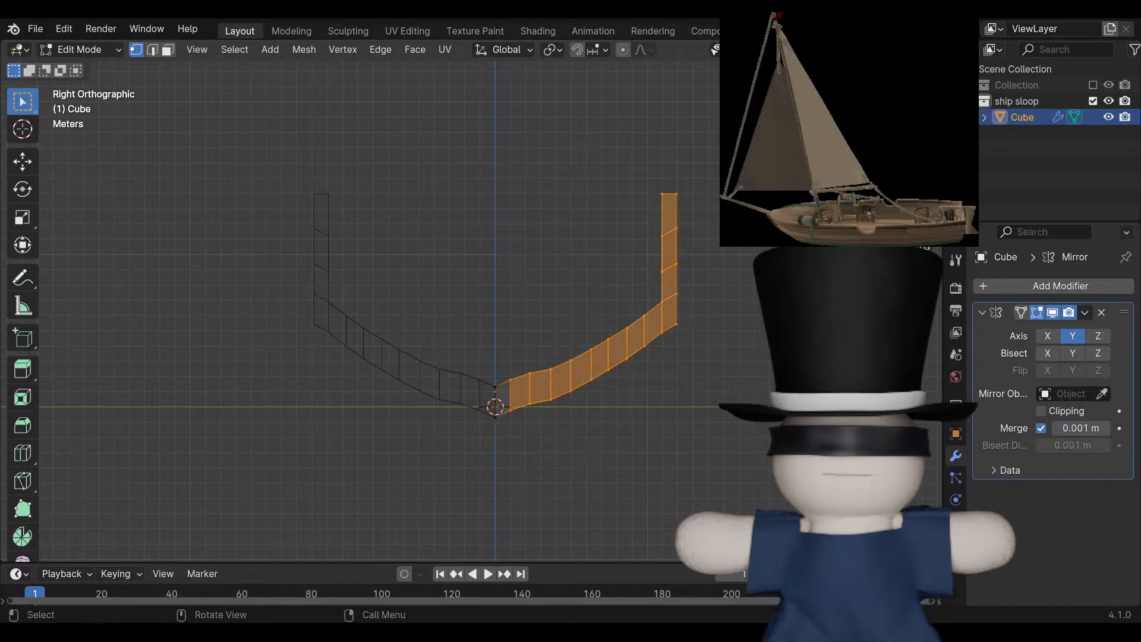
{"action": "key", "text": "g"}
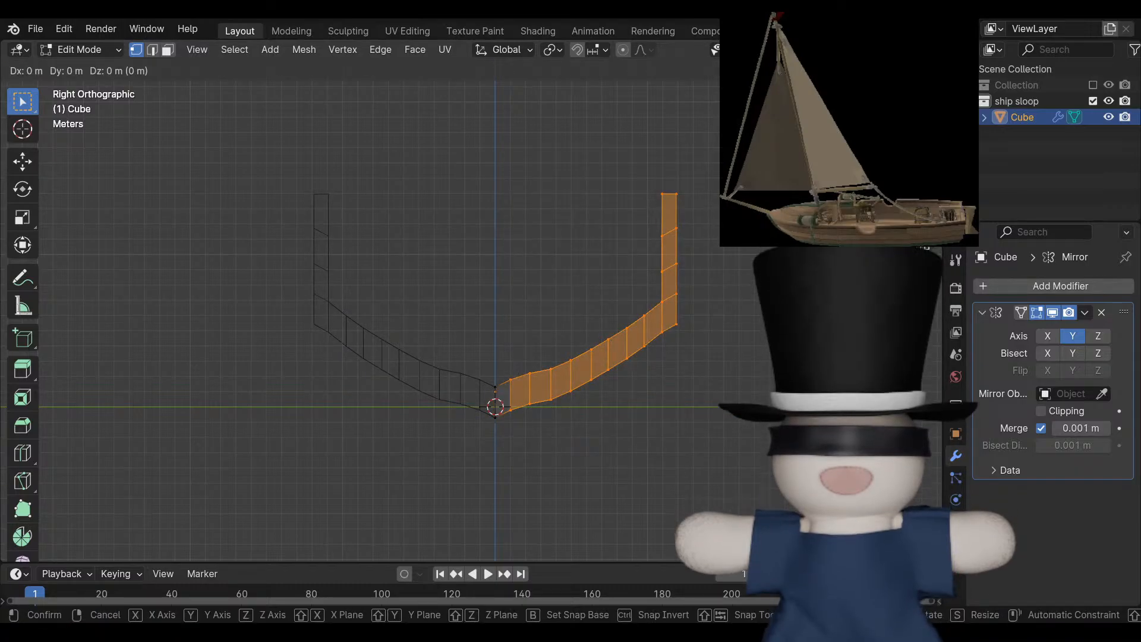
{"action": "key", "text": "y"}
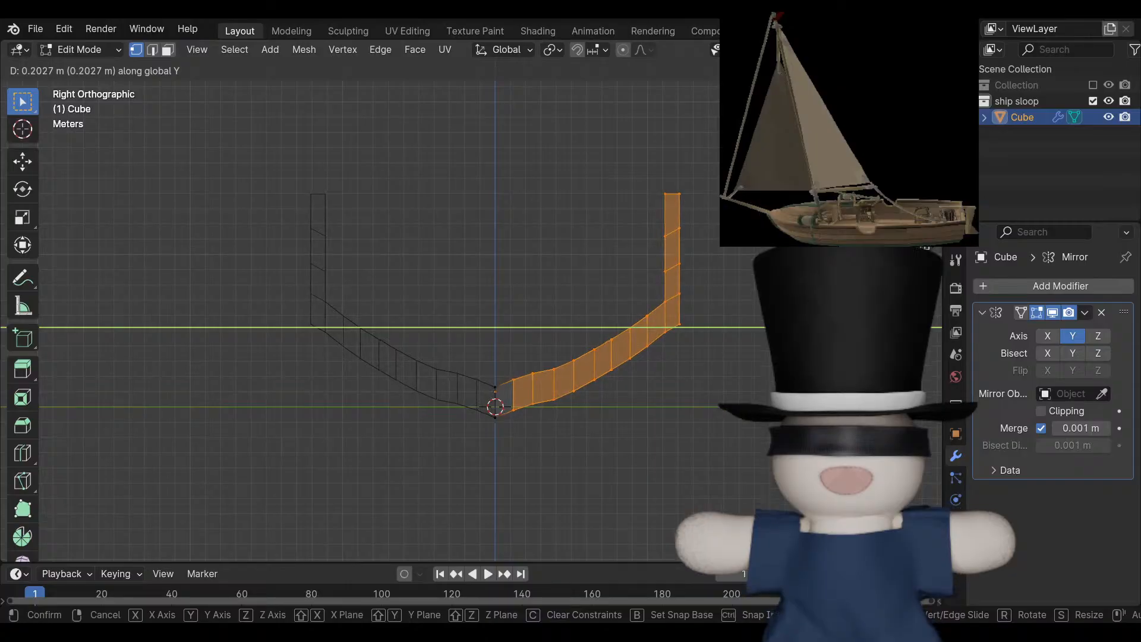
{"action": "key", "text": "Return"}
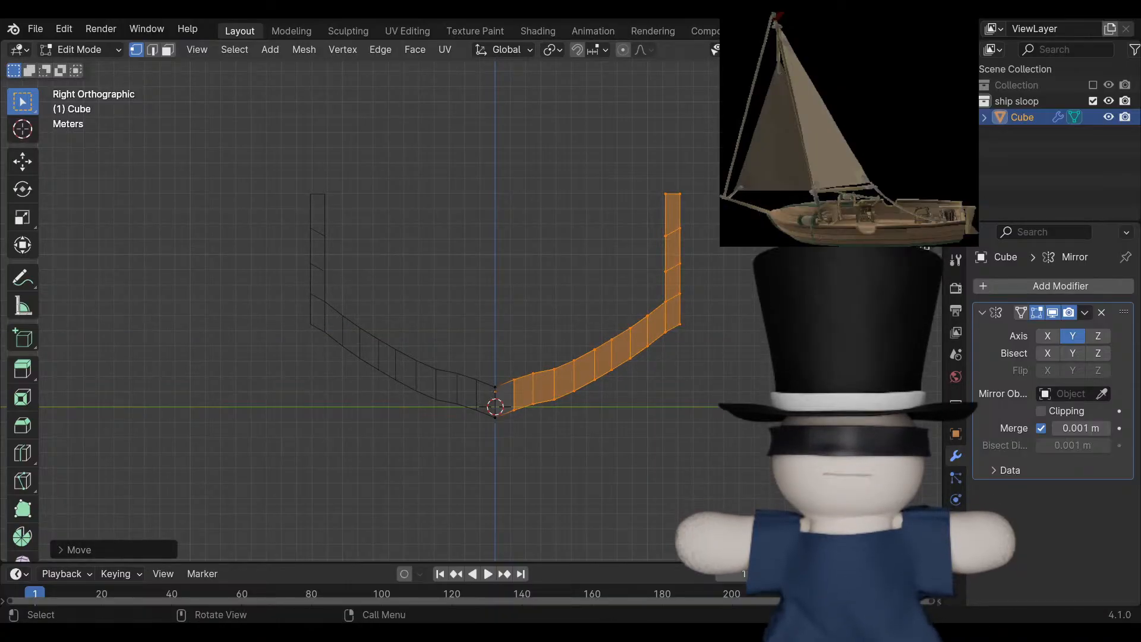
{"action": "key", "text": "g"}
{"action": "key", "text": "z"}
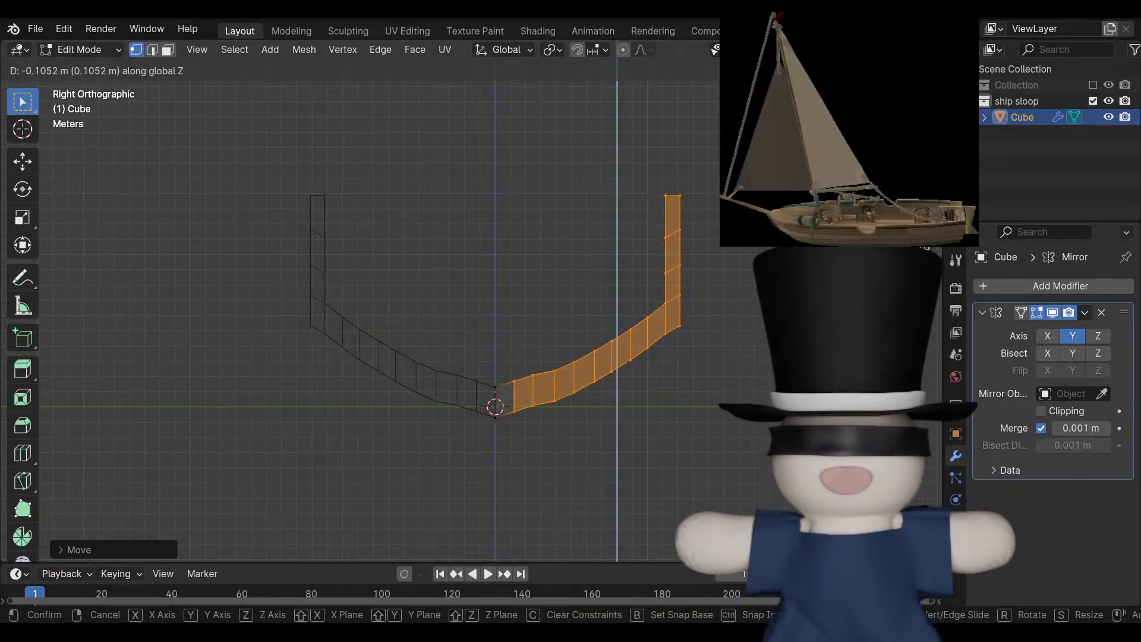
{"action": "key", "text": "Return"}
Nudge the first vertex column beside the keel slightly down along Z.
{"action": "left_click_drag", "start_coordinate": [498, 336], "coordinate": [528, 431]}
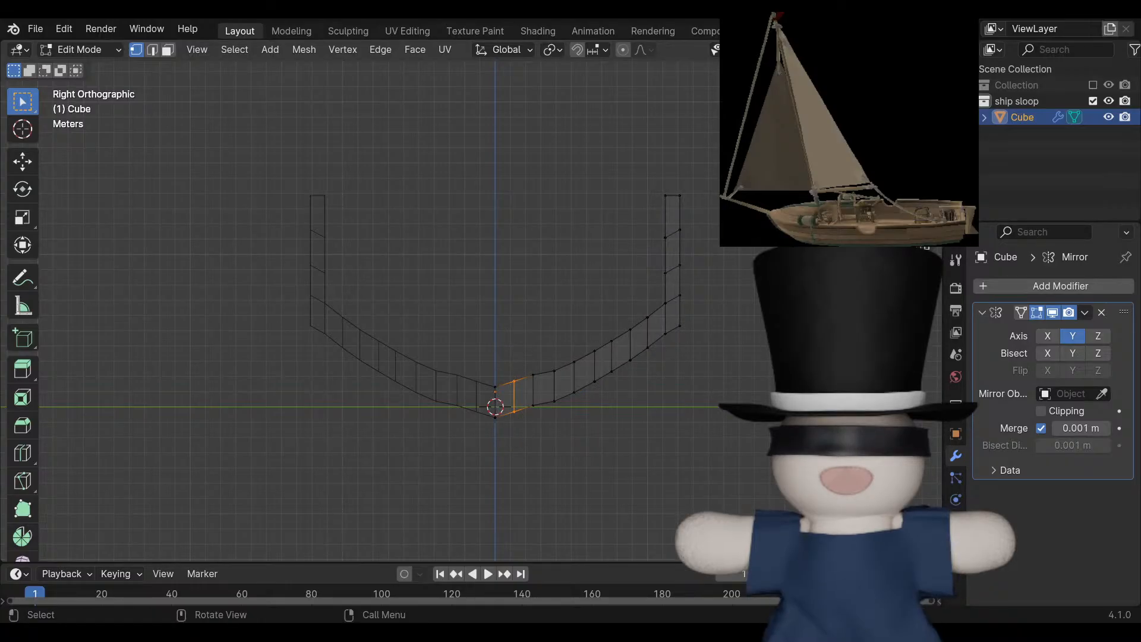
{"action": "key", "text": "g"}
{"action": "key", "text": "z"}
{"action": "key", "text": "Return"}
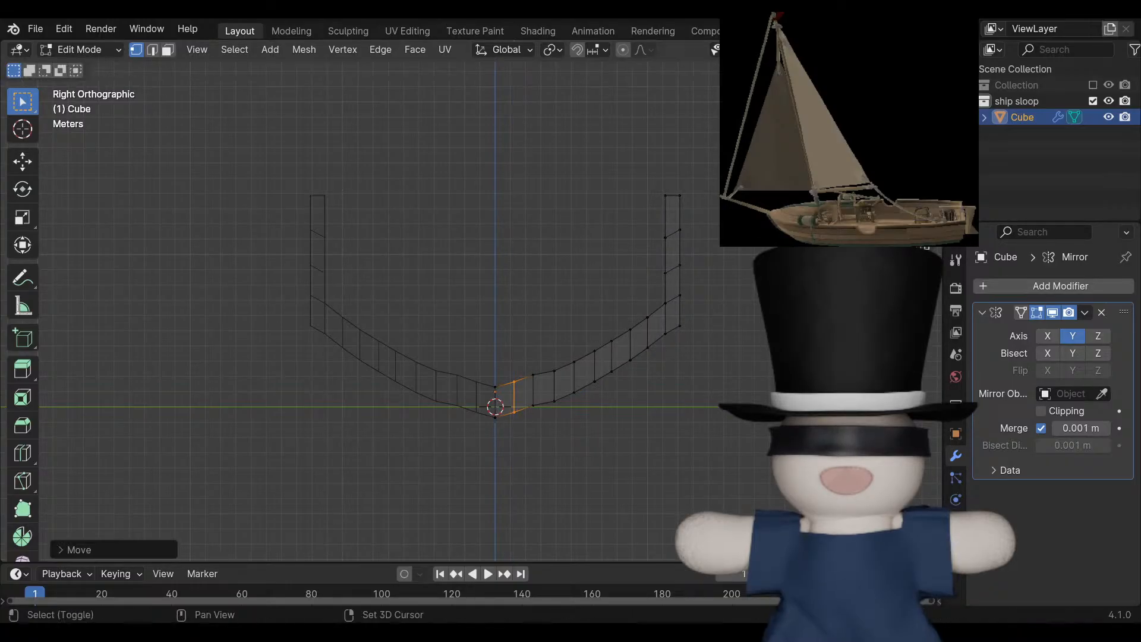
Lower the second vertex column from the keel about 0.16 m along Z to smooth the transition.
{"action": "scroll", "coordinate": [472, 300], "scroll_direction": "up", "scroll_amount": 3}
{"action": "left_click", "coordinate": [579, 429]}
{"action": "key", "text": "alt+a"}
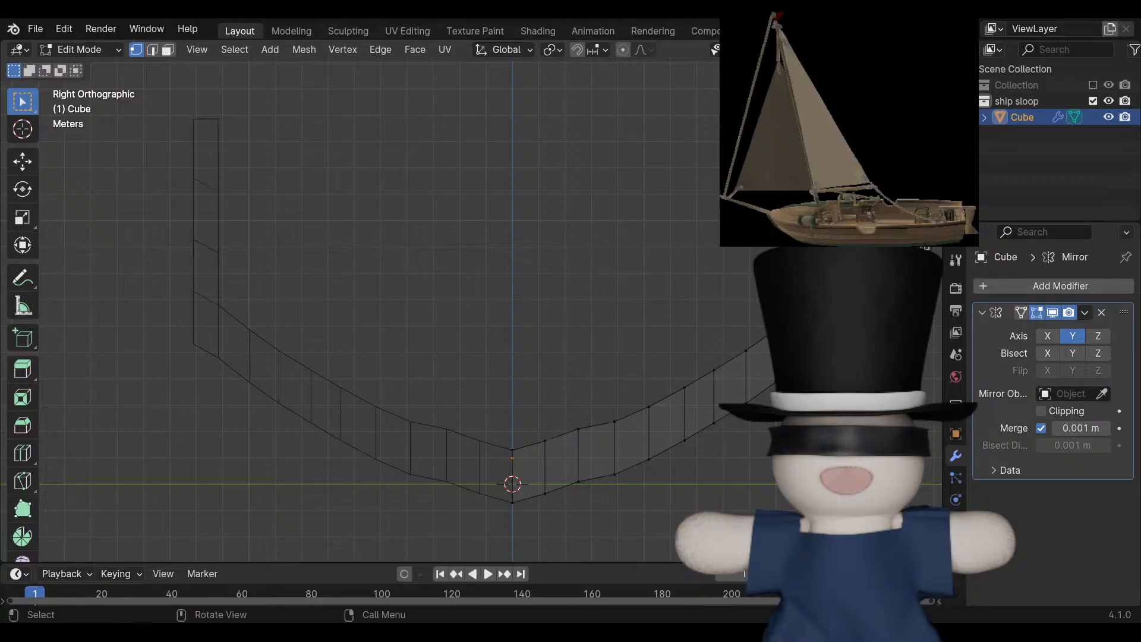
{"action": "left_click_drag", "start_coordinate": [549, 351], "coordinate": [612, 534]}
{"action": "key", "text": "g"}
{"action": "key", "text": "z"}
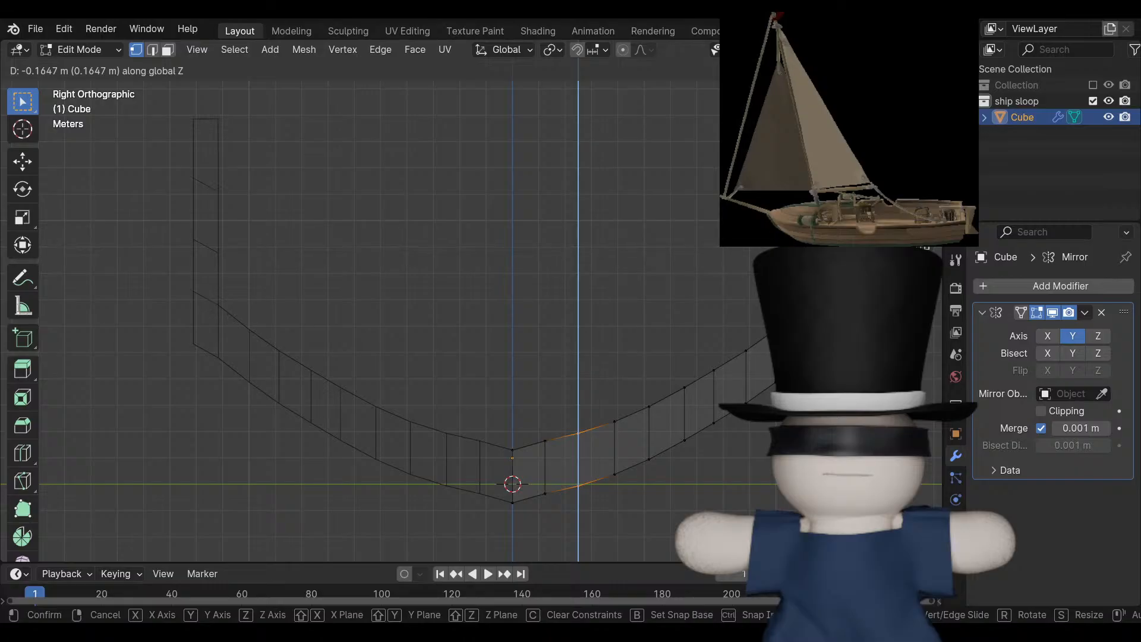
{"action": "key", "text": "Return"}
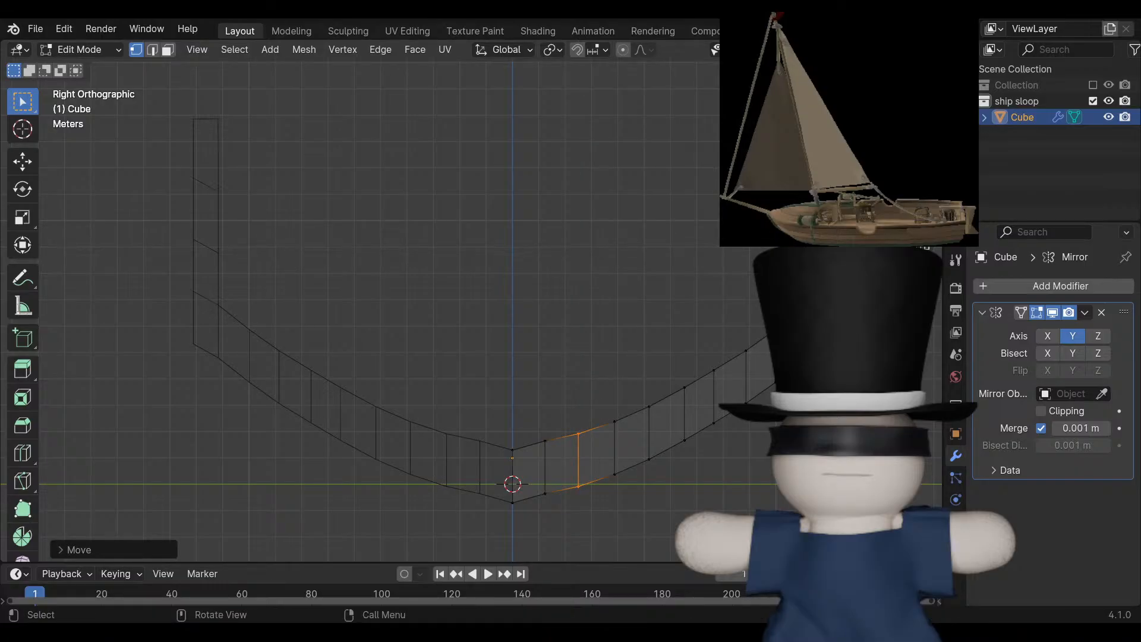
Stretch the entire hull lengthwise by scaling all vertices about 1.2 times along X.
{"action": "middle_click_drag", "start_coordinate": [583, 356], "coordinate": [520, 392]}
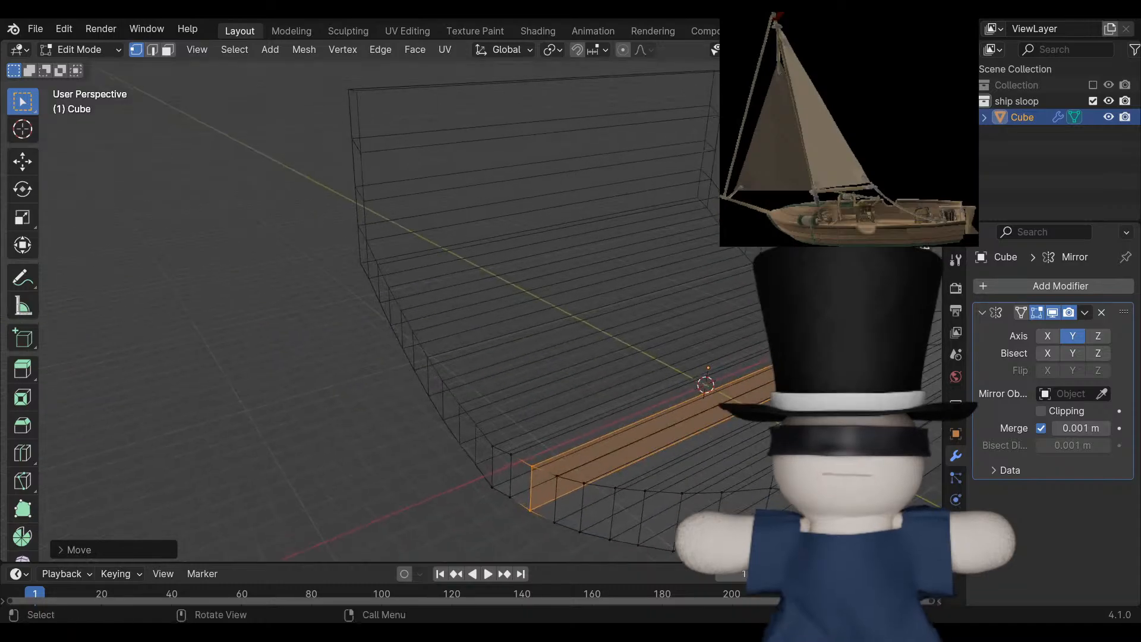
{"action": "scroll", "coordinate": [520, 392], "scroll_direction": "down", "scroll_amount": 6}
{"action": "key", "text": "a"}
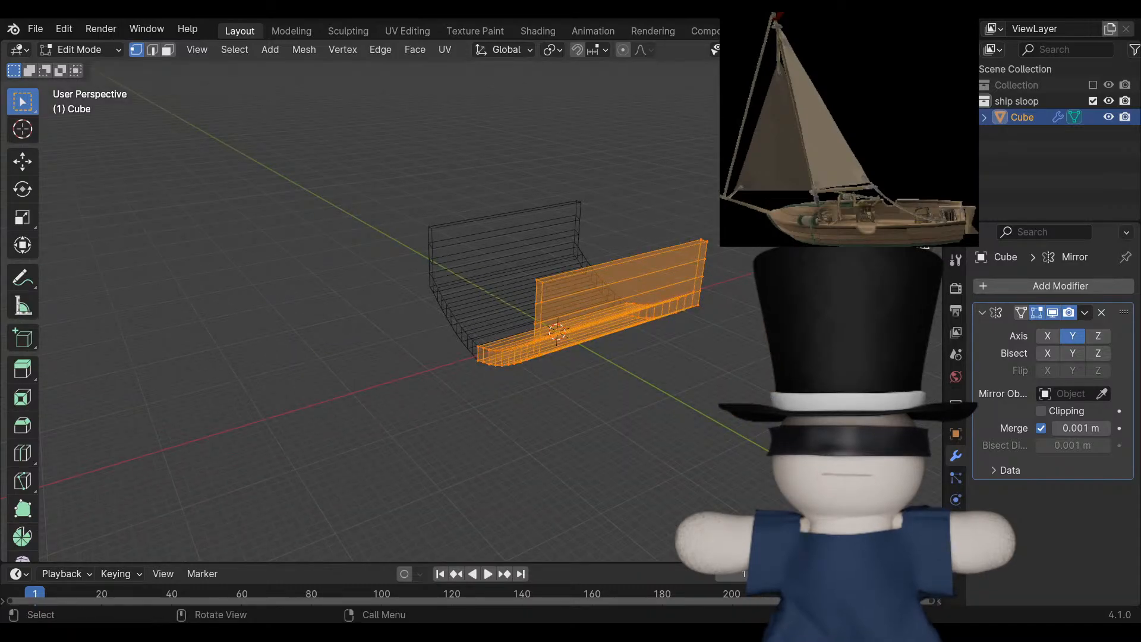
{"action": "key", "text": "ctrl+KP_1"}
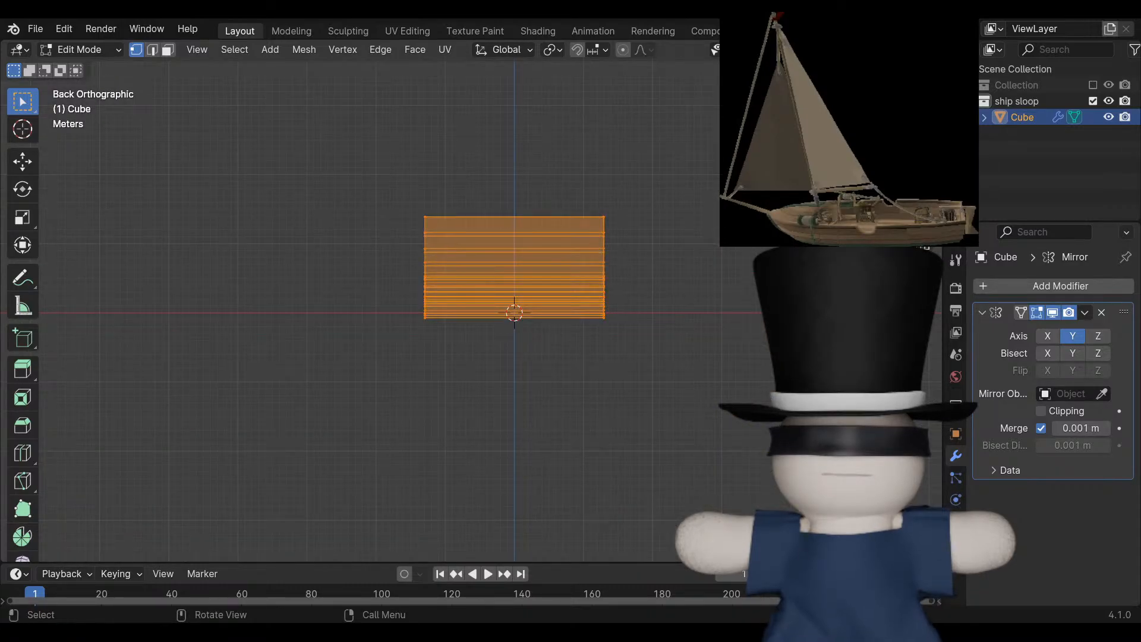
{"action": "key", "text": "s"}
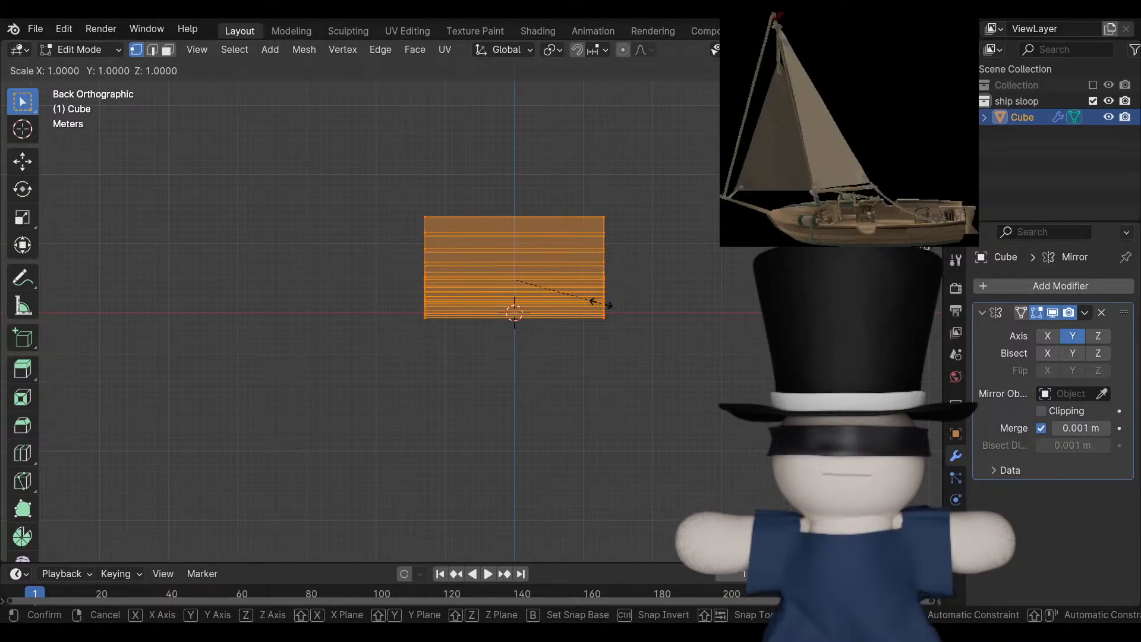
{"action": "key", "text": "y"}
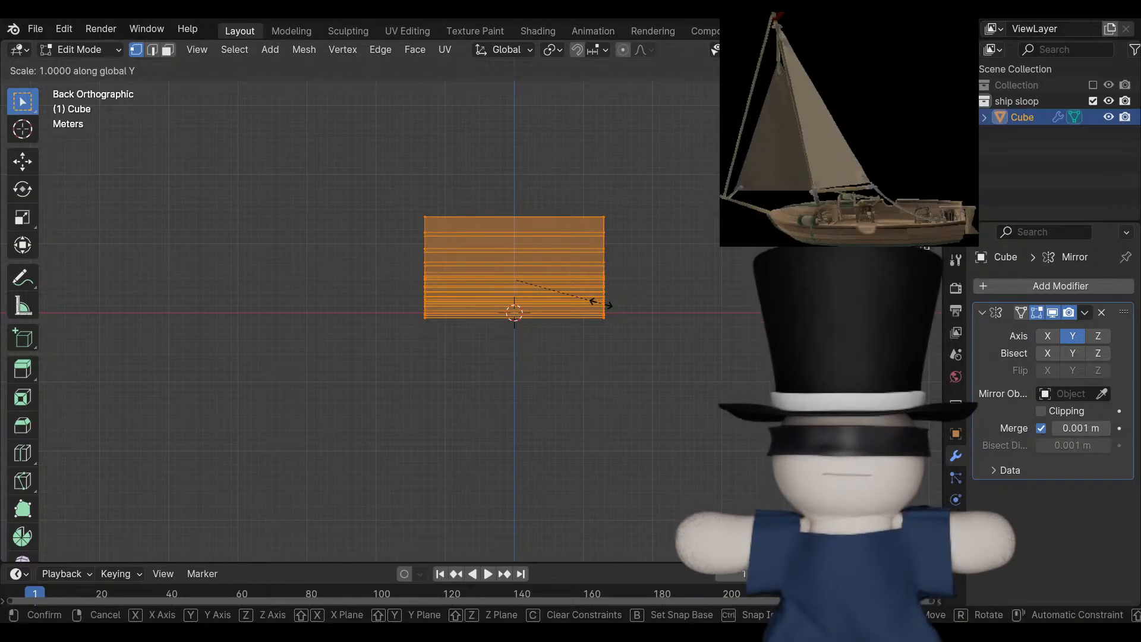
{"action": "key", "text": "x"}
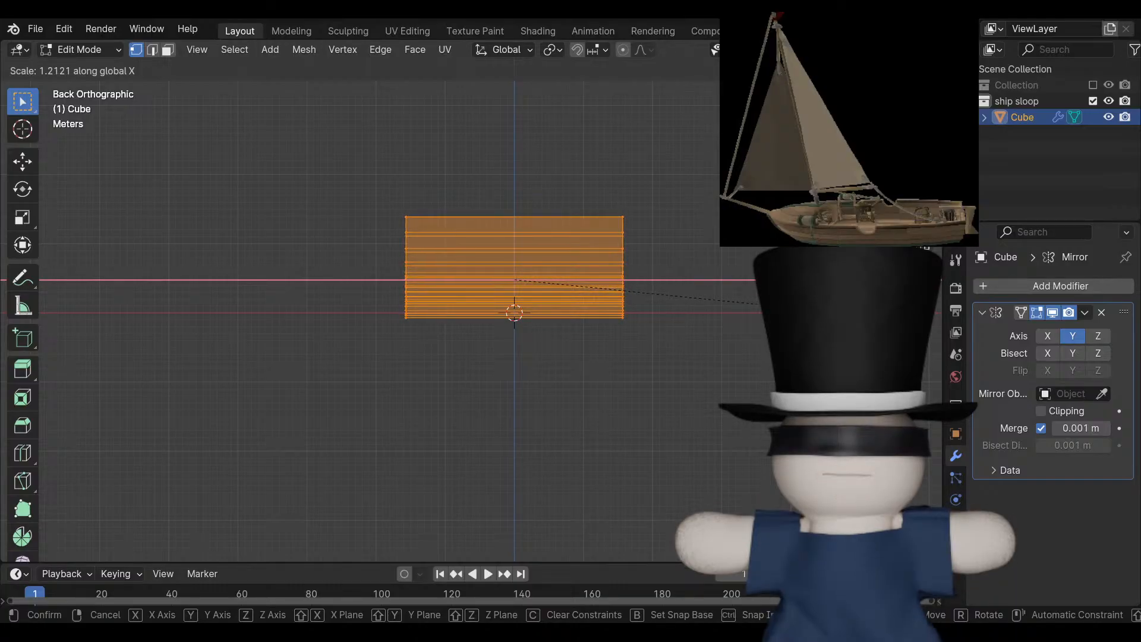
{"action": "left_click", "coordinate": [820, 310]}
{"action": "middle_click_drag", "start_coordinate": [820, 310], "coordinate": [796, 420]}
{"action": "scroll", "coordinate": [922, 358], "scroll_direction": "up", "scroll_amount": 2}
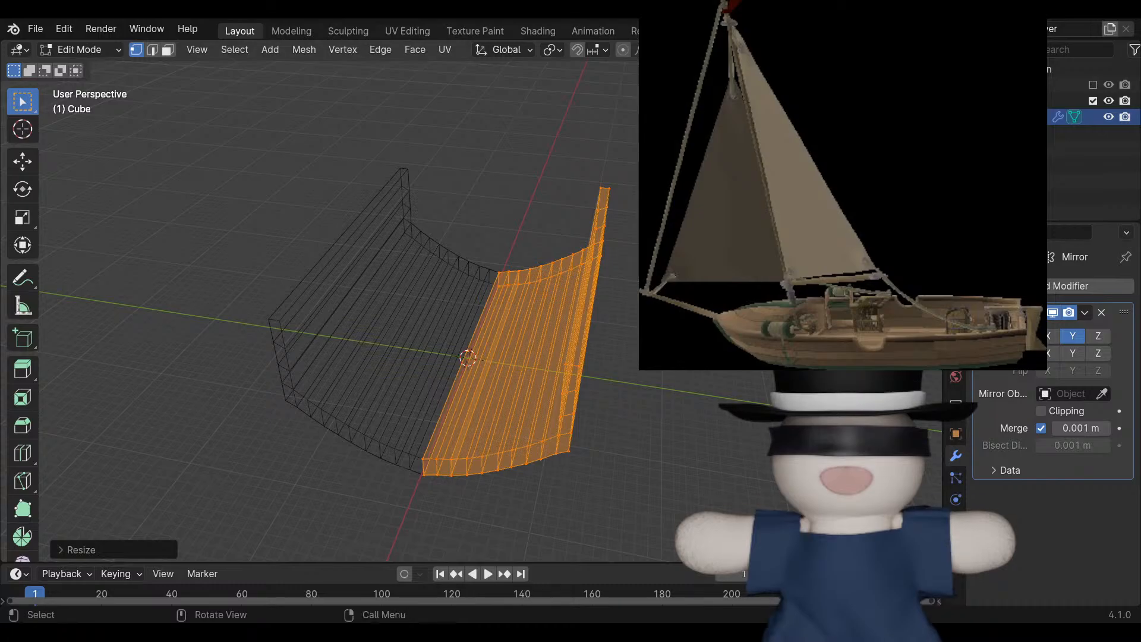
Rotate the slanted cross edge at the base of the side wall by -25° about global X.
{"action": "middle_click_drag", "start_coordinate": [416, 297], "coordinate": [351, 290]}
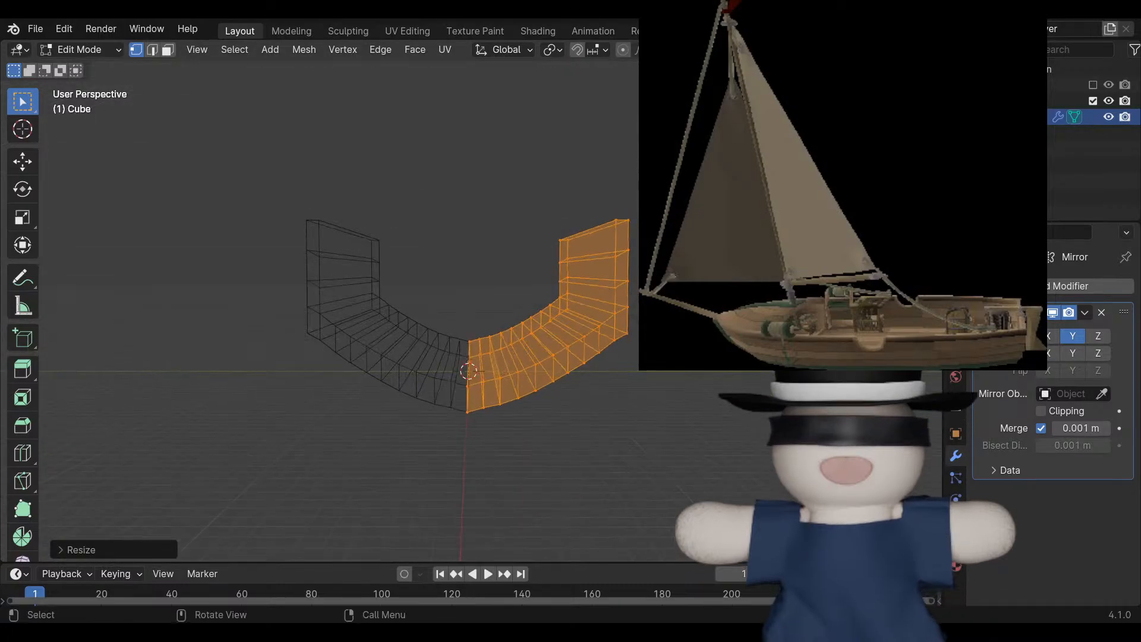
{"action": "key", "text": "KP_3"}
{"action": "scroll", "coordinate": [470, 301], "scroll_direction": "up", "scroll_amount": 6}
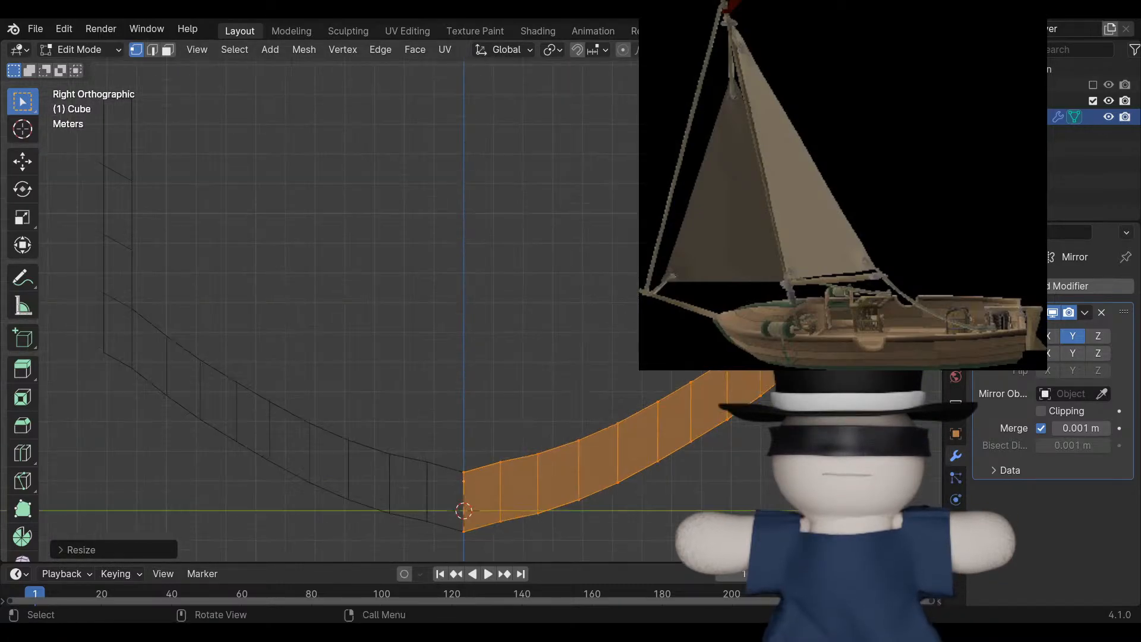
{"action": "middle_click_drag", "start_coordinate": [476, 301], "coordinate": [190, 311], "text": "shift"}
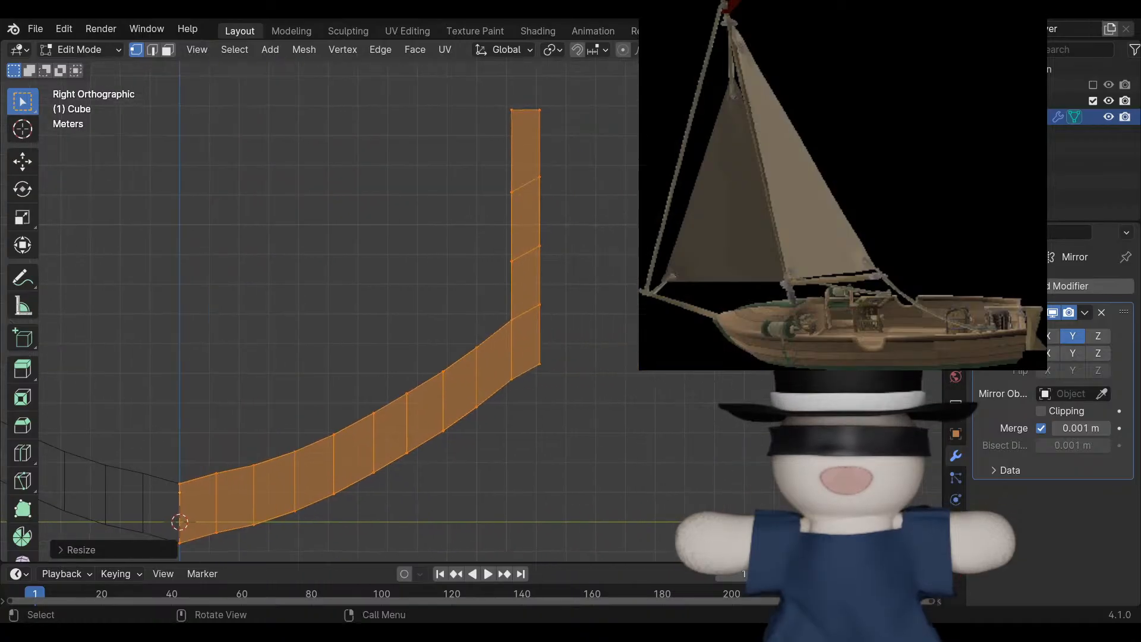
{"action": "scroll", "coordinate": [468, 301], "scroll_direction": "up", "scroll_amount": 4}
{"action": "left_click_drag", "start_coordinate": [525, 291], "coordinate": [654, 359]}
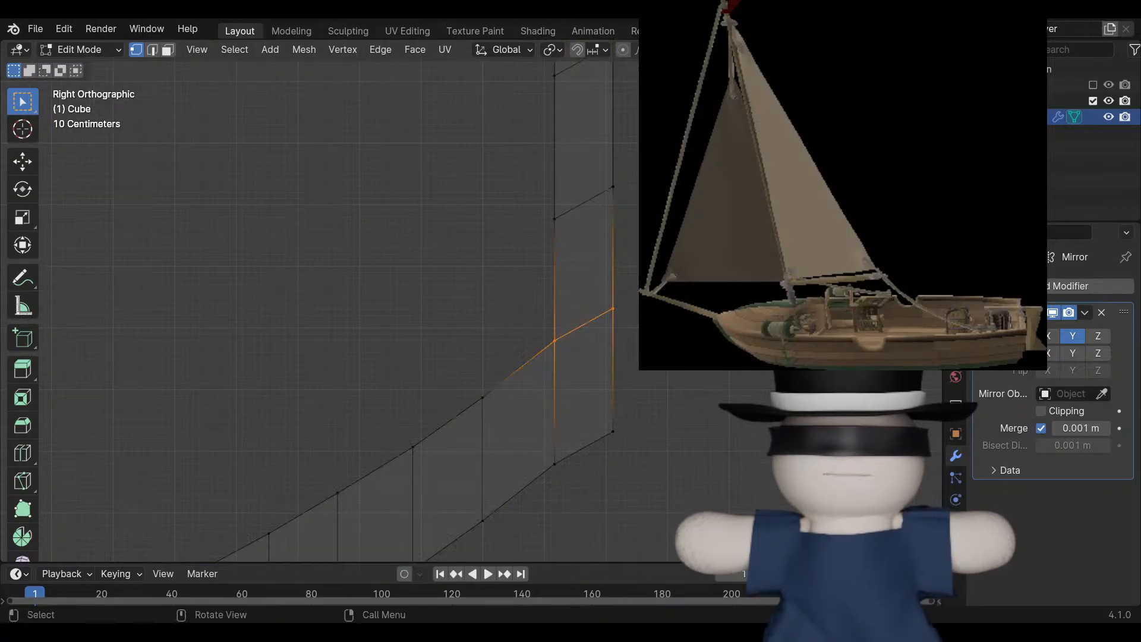
{"action": "key", "text": "r"}
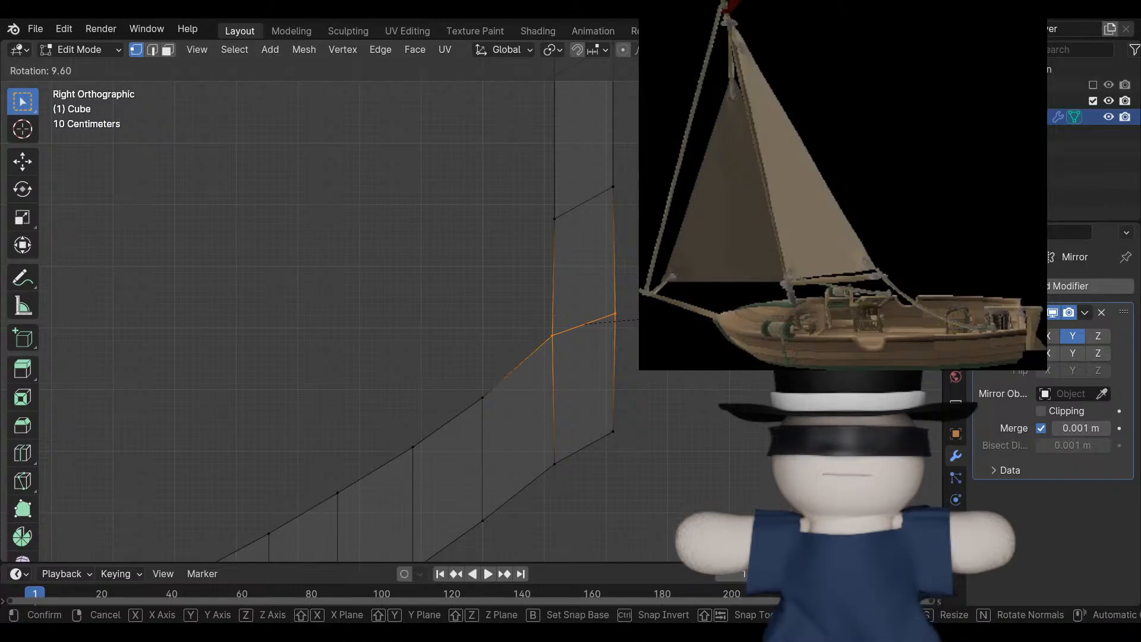
{"action": "key", "text": "y"}
{"action": "key", "text": "x"}
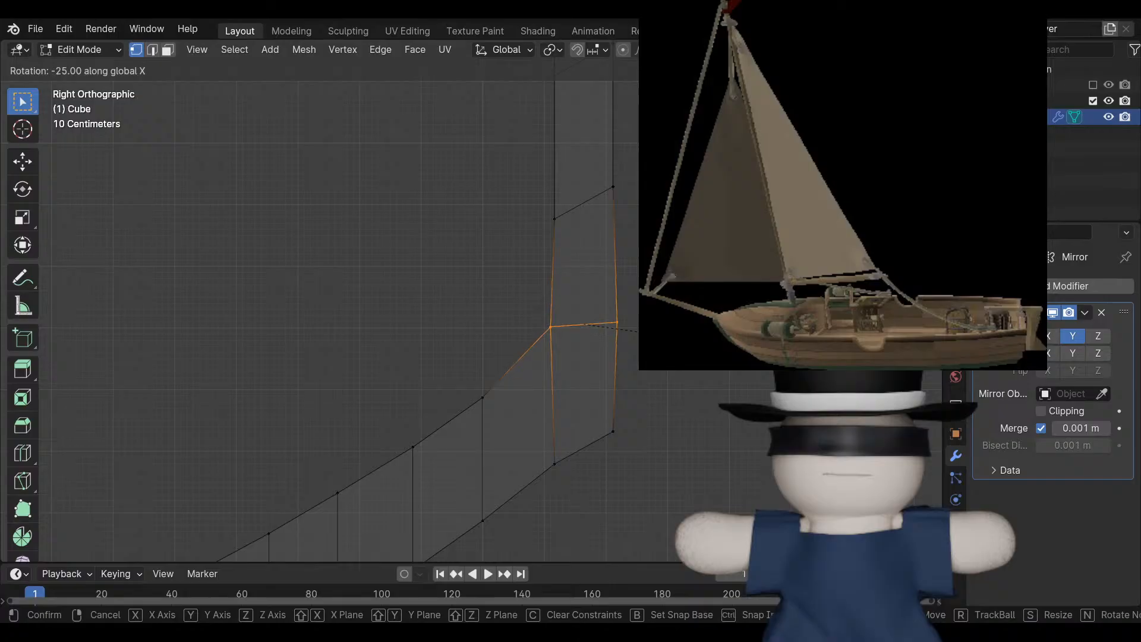
{"action": "key", "text": "Return"}
{"action": "scroll", "coordinate": [480, 318], "scroll_direction": "up", "scroll_amount": 1}
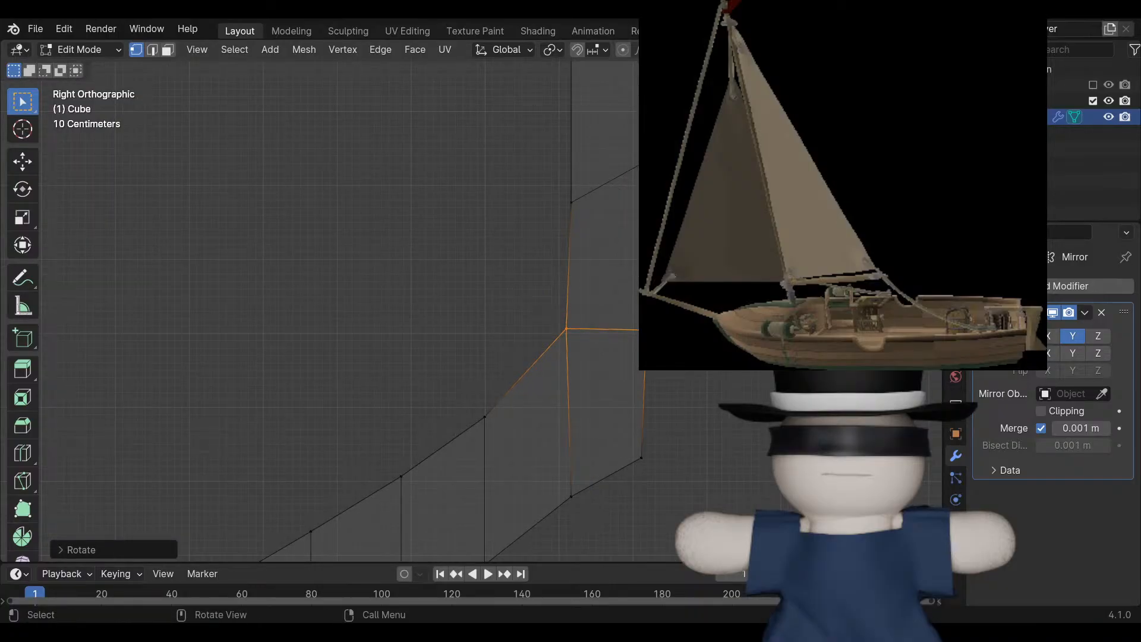
Rotate the second cross edge up the side wall by -25° about global X.
{"action": "left_click_drag", "start_coordinate": [543, 136], "coordinate": [665, 215]}
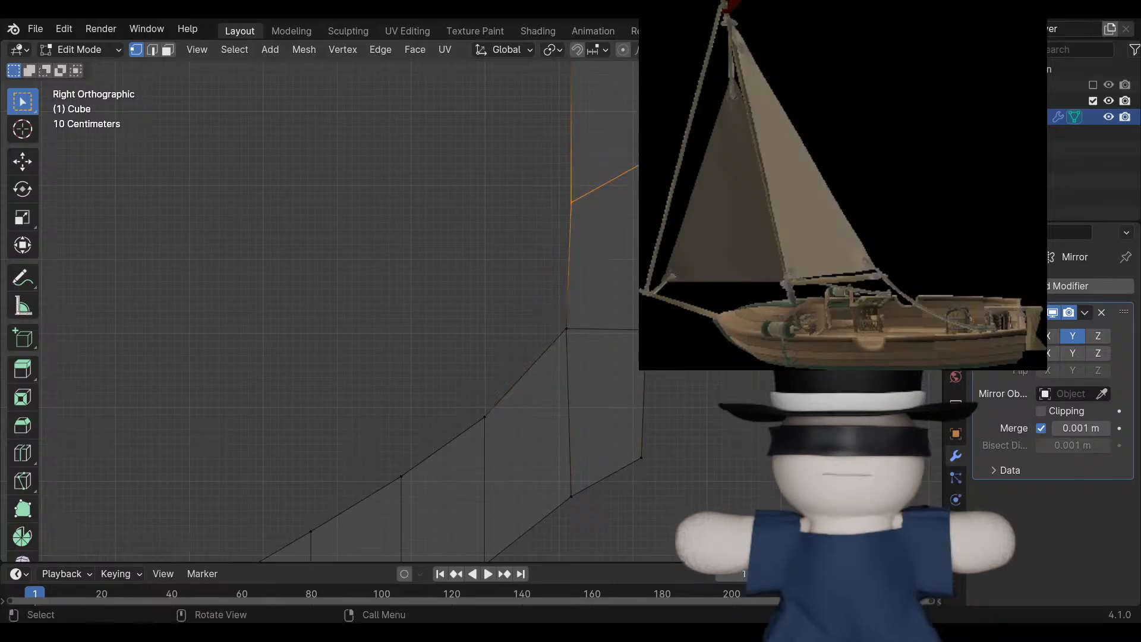
{"action": "key", "text": "r"}
{"action": "key", "text": "x"}
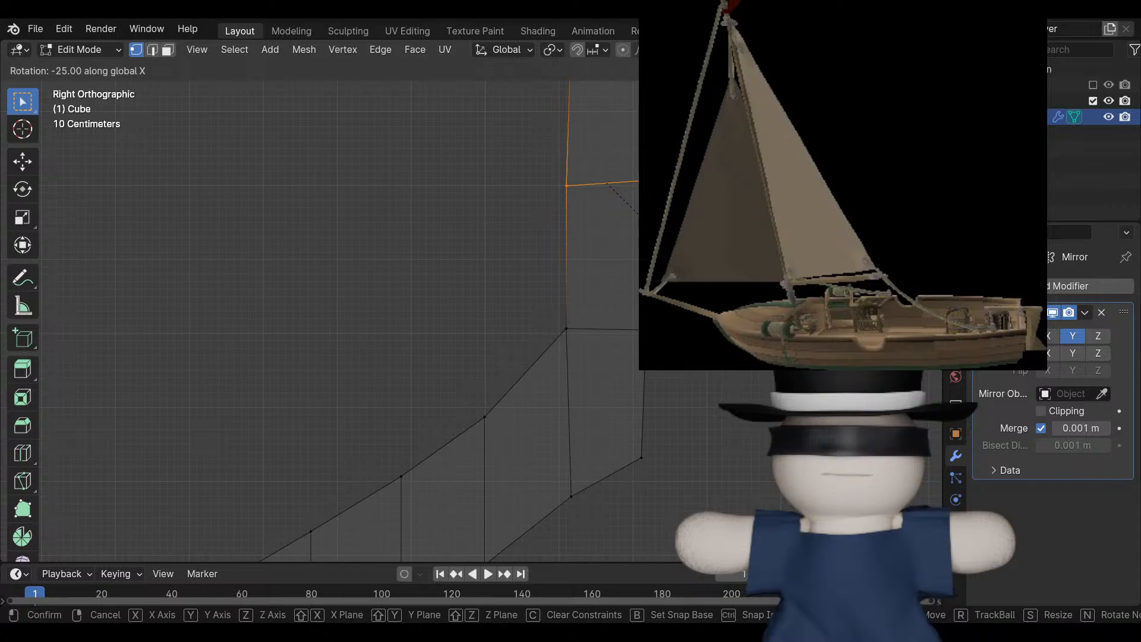
{"action": "key", "text": "Return"}
Raise the outer vertices of the wall's lowest cross edge about 0.02 m along Z to level it.
{"action": "scroll", "coordinate": [470, 309], "scroll_direction": "up", "scroll_amount": 3}
{"action": "scroll", "coordinate": [470, 309], "scroll_direction": "up", "scroll_amount": 3}
{"action": "middle_click_drag", "start_coordinate": [594, 262], "coordinate": [281, 385], "text": "shift"}
{"action": "left_click_drag", "start_coordinate": [430, 442], "coordinate": [716, 524]}
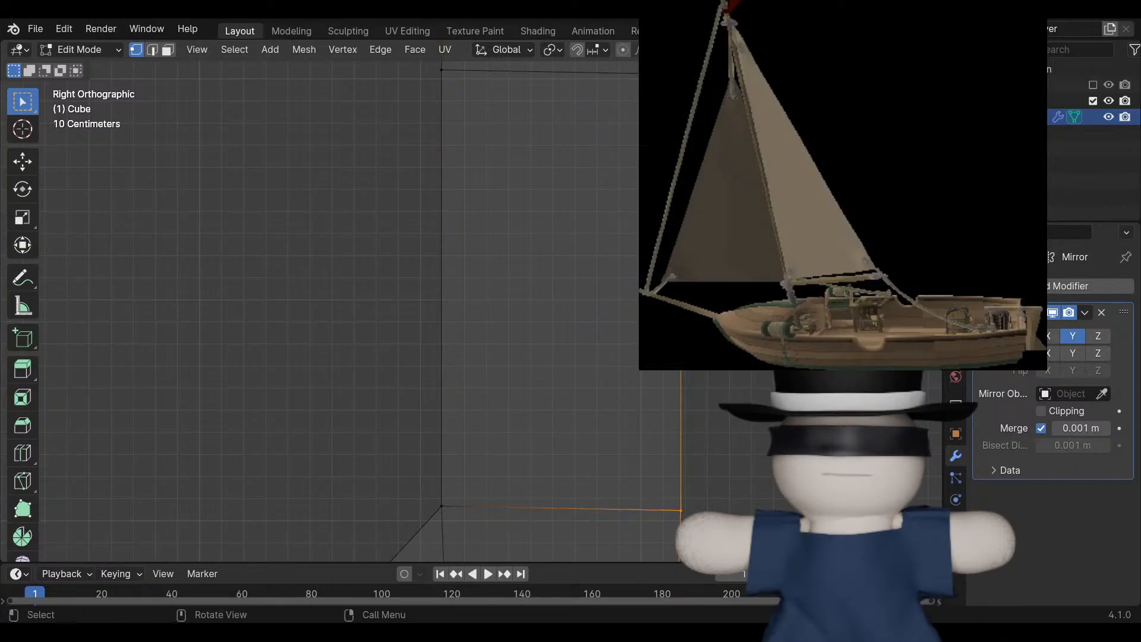
{"action": "key", "text": "g"}
{"action": "key", "text": "z"}
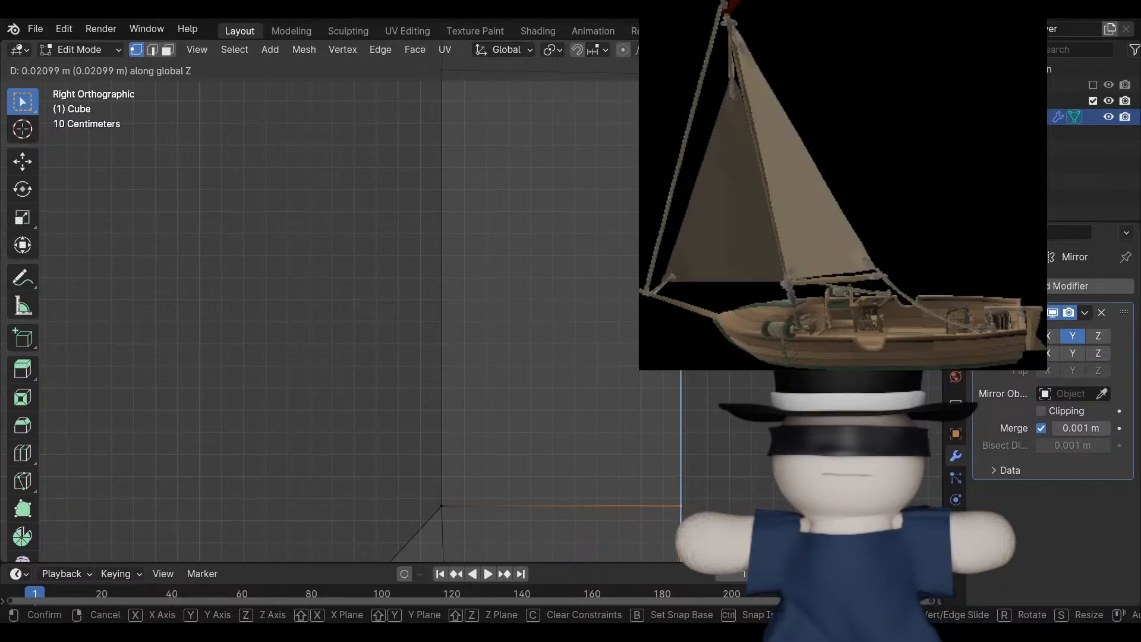
{"action": "key", "text": "Return"}
Scale the wall's lowest cross edge slightly narrower along Y to match the wall thickness.
{"action": "scroll", "coordinate": [471, 311], "scroll_direction": "down", "scroll_amount": 2}
{"action": "left_click_drag", "start_coordinate": [432, 405], "coordinate": [656, 481]}
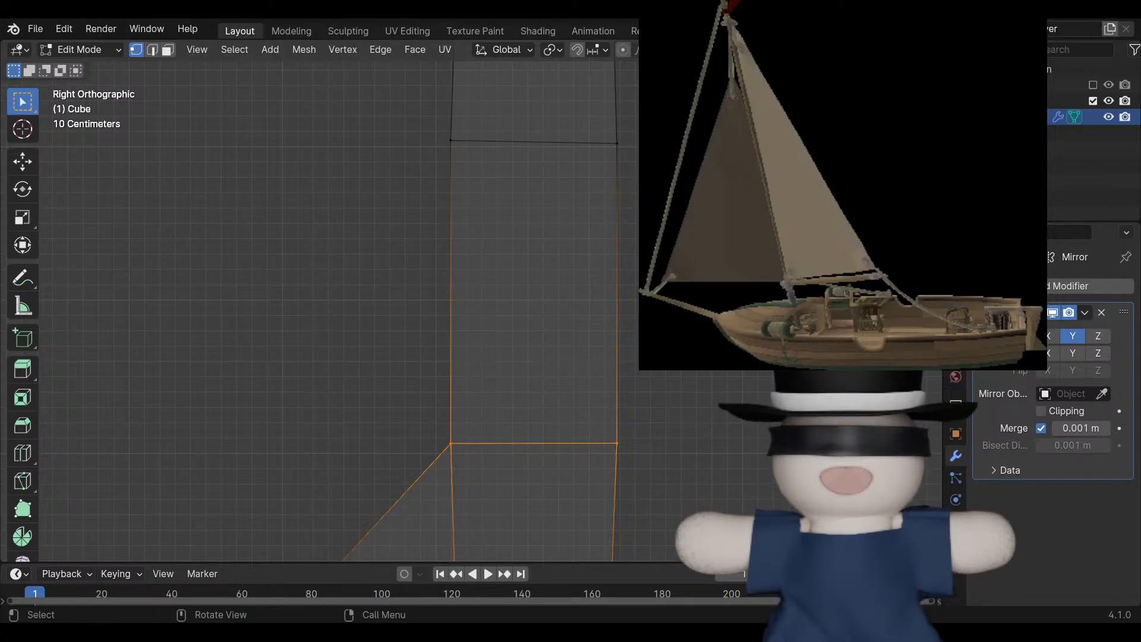
{"action": "key", "text": "s"}
{"action": "key", "text": "x"}
{"action": "key", "text": "y"}
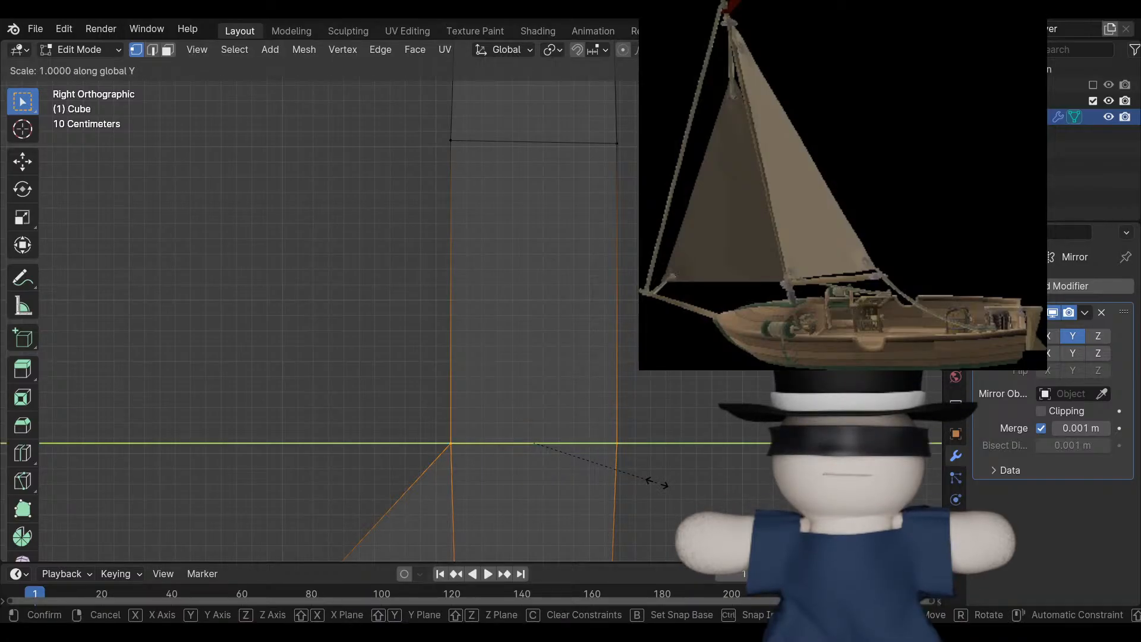
{"action": "left_click", "coordinate": [616, 466]}
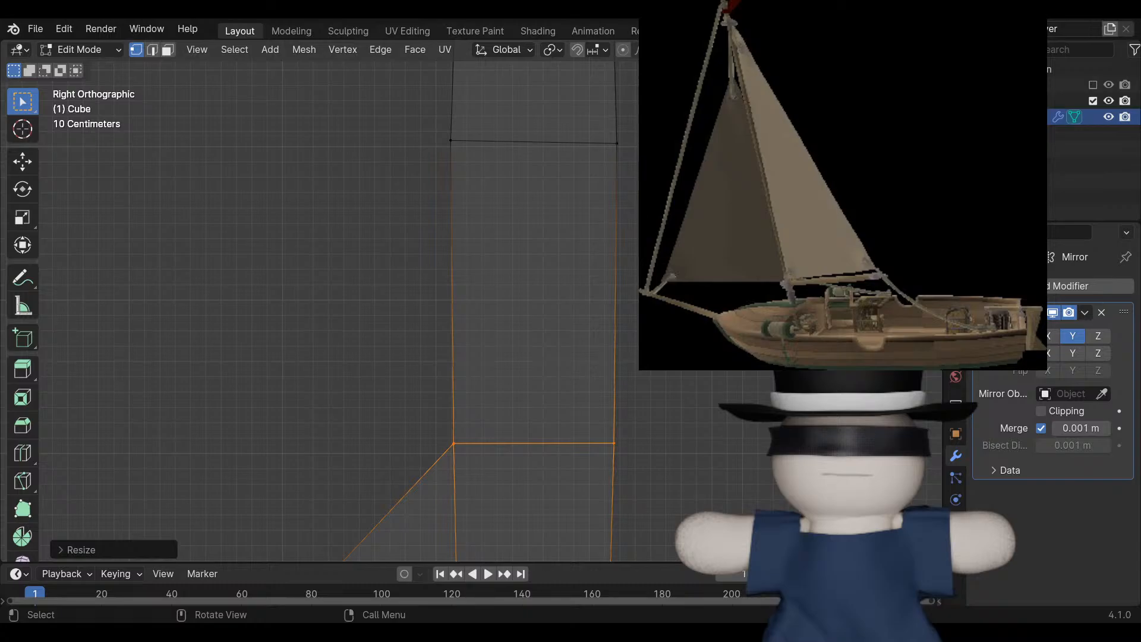
{"action": "left_click_drag", "start_coordinate": [403, 110], "coordinate": [487, 186]}
{"action": "scroll", "coordinate": [487, 185], "scroll_direction": "up", "scroll_amount": 4}
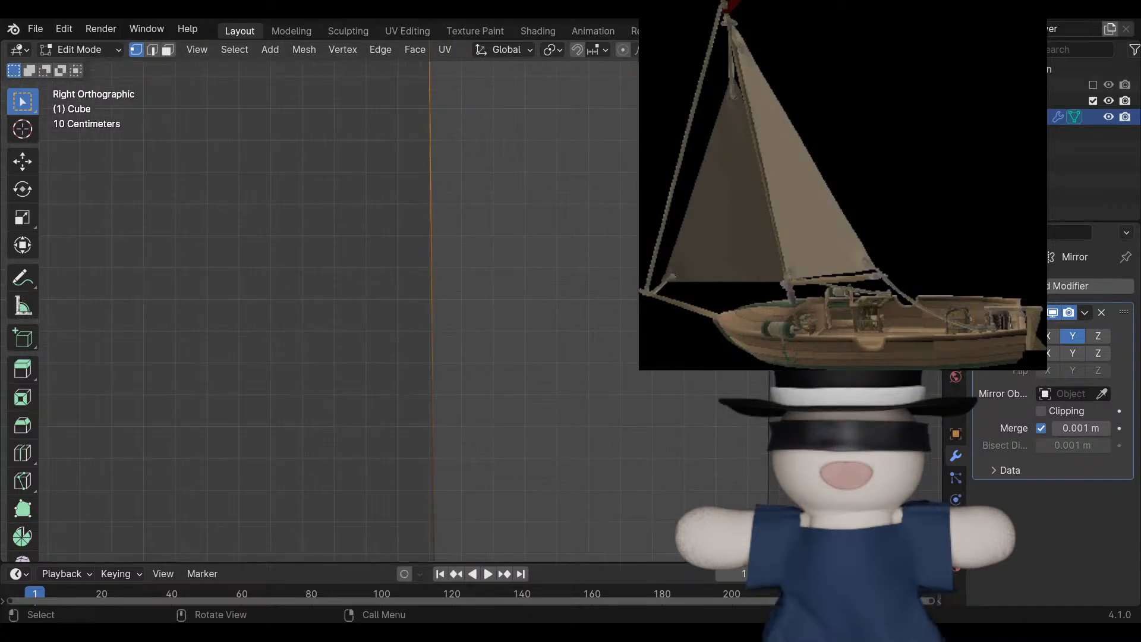
{"action": "middle_click_drag", "start_coordinate": [487, 186], "coordinate": [523, 249]}
{"action": "key", "text": "KP_0"}
{"action": "scroll", "coordinate": [472, 301], "scroll_direction": "down", "scroll_amount": 1}
{"action": "key", "text": "KP_1"}
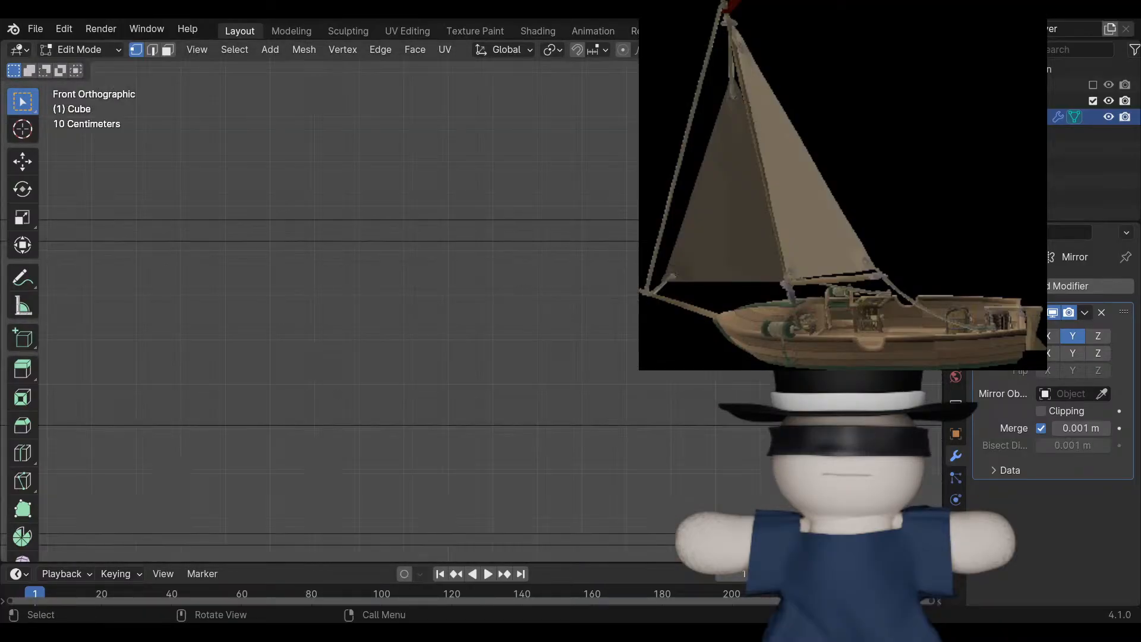
{"action": "scroll", "coordinate": [472, 302], "scroll_direction": "down", "scroll_amount": 20}
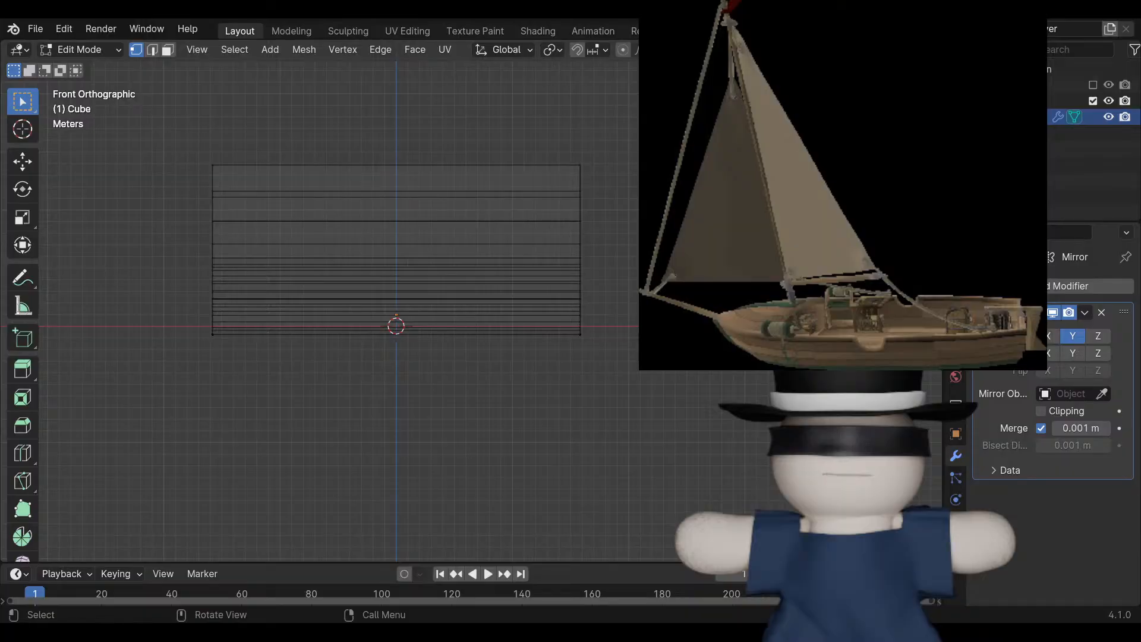
Rotate the third cross edge up the side wall by about -29° around global X to level it.
{"action": "key", "text": "KP_3"}
{"action": "scroll", "coordinate": [471, 301], "scroll_direction": "up", "scroll_amount": 6}
{"action": "middle_click_drag", "start_coordinate": [802, 237], "coordinate": [59, 481], "text": "shift"}
{"action": "scroll", "coordinate": [472, 301], "scroll_direction": "up", "scroll_amount": 4}
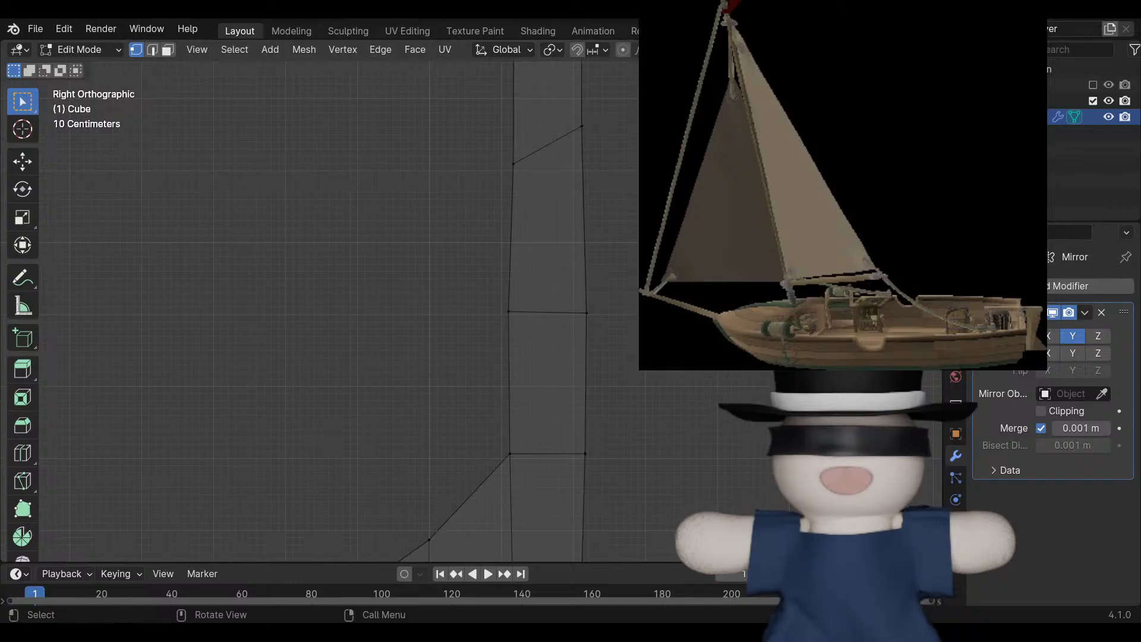
{"action": "middle_click_drag", "start_coordinate": [471, 301], "coordinate": [459, 372], "text": "shift"}
{"action": "scroll", "coordinate": [471, 301], "scroll_direction": "up", "scroll_amount": 3}
{"action": "scroll", "coordinate": [472, 301], "scroll_direction": "down", "scroll_amount": 2}
{"action": "left_click_drag", "start_coordinate": [472, 141], "coordinate": [600, 238]}
{"action": "key", "text": "r"}
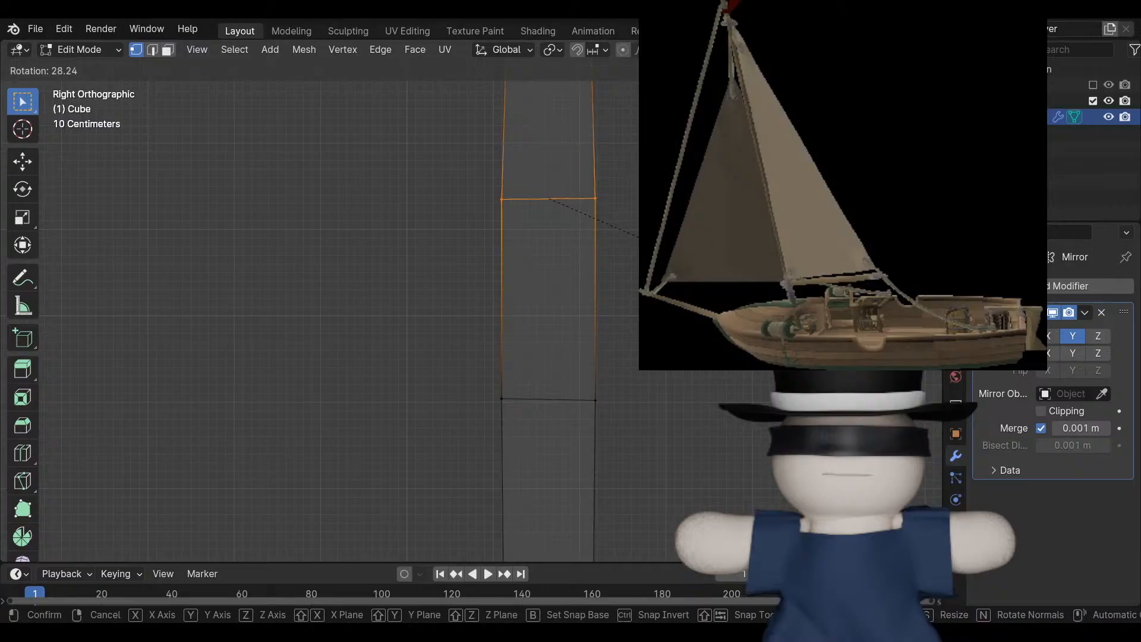
{"action": "key", "text": "x"}
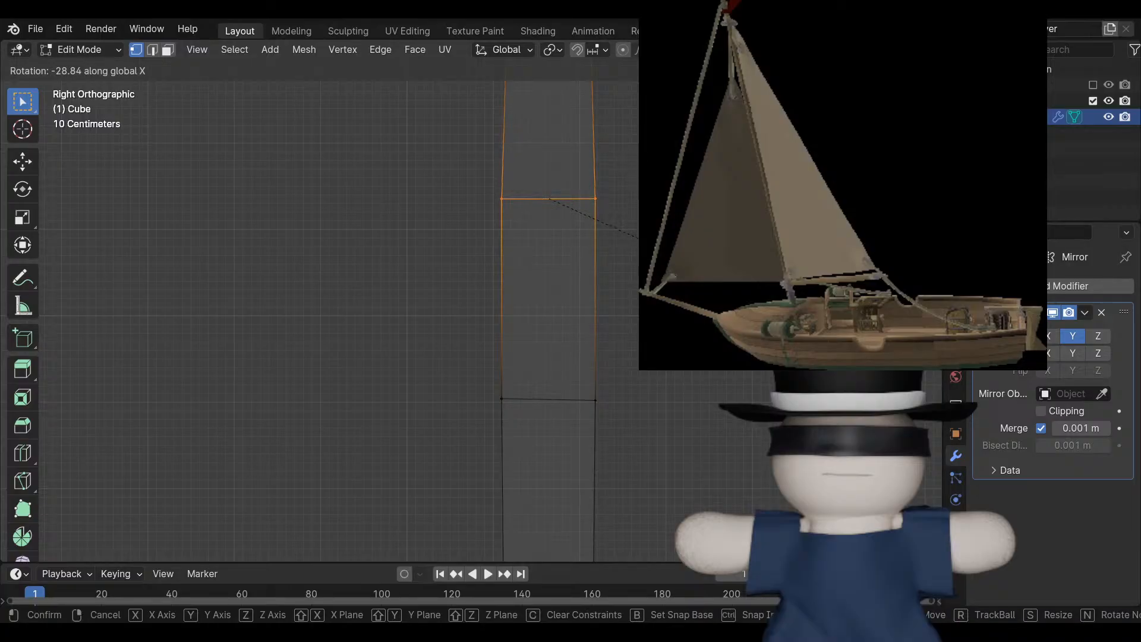
{"action": "key", "text": "Return"}
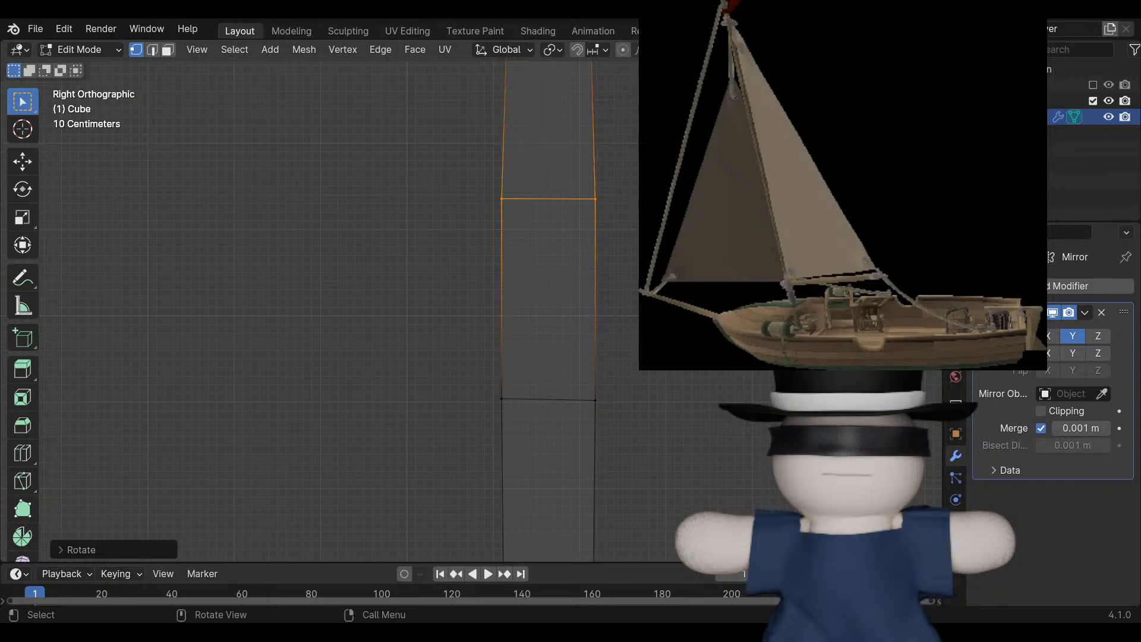
Widen the top edge of the side wall by scaling it about 1.1 times along Y.
{"action": "middle_click_drag", "start_coordinate": [476, 196], "coordinate": [452, 366], "text": "shift"}
{"action": "left_click_drag", "start_coordinate": [438, 128], "coordinate": [605, 179]}
{"action": "key", "text": "s"}
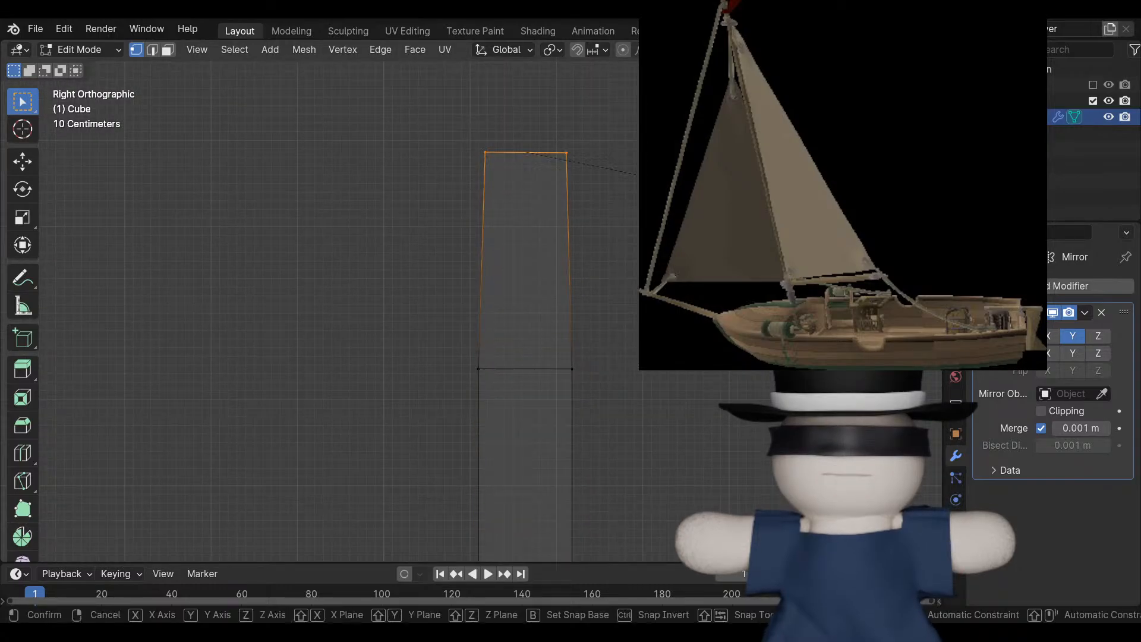
{"action": "key", "text": "x"}
{"action": "key", "text": "y"}
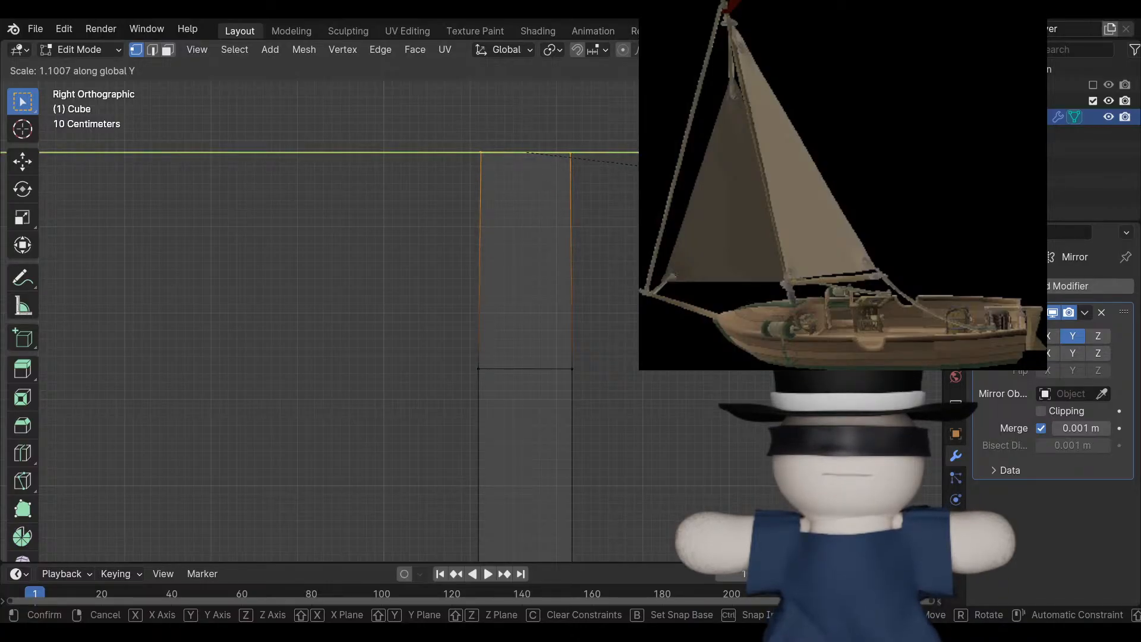
{"action": "key", "text": "Return"}
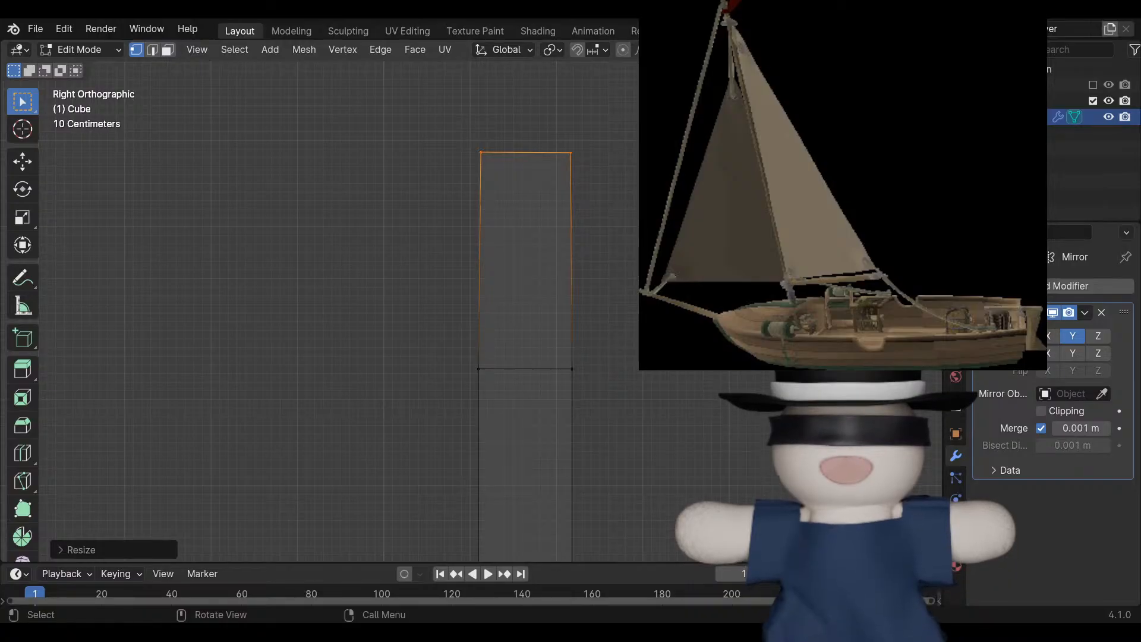
{"action": "left_click_drag", "start_coordinate": [370, 109], "coordinate": [696, 476]}
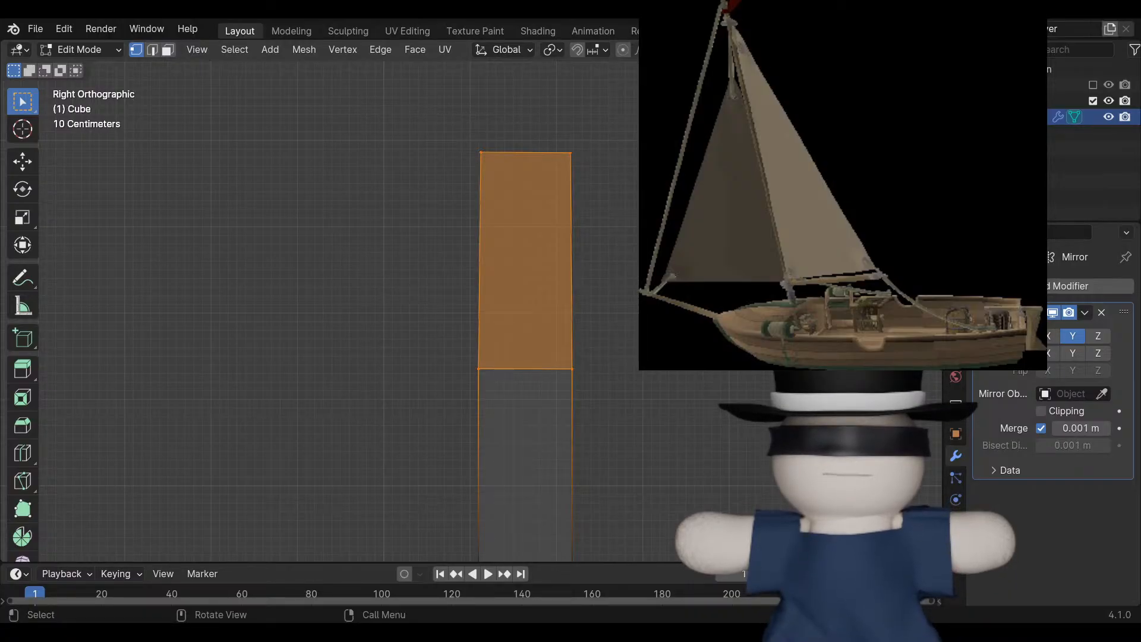
{"action": "middle_click_drag", "start_coordinate": [594, 464], "coordinate": [589, 260], "text": "shift"}
{"action": "scroll", "coordinate": [589, 260], "scroll_direction": "up", "scroll_amount": 3}
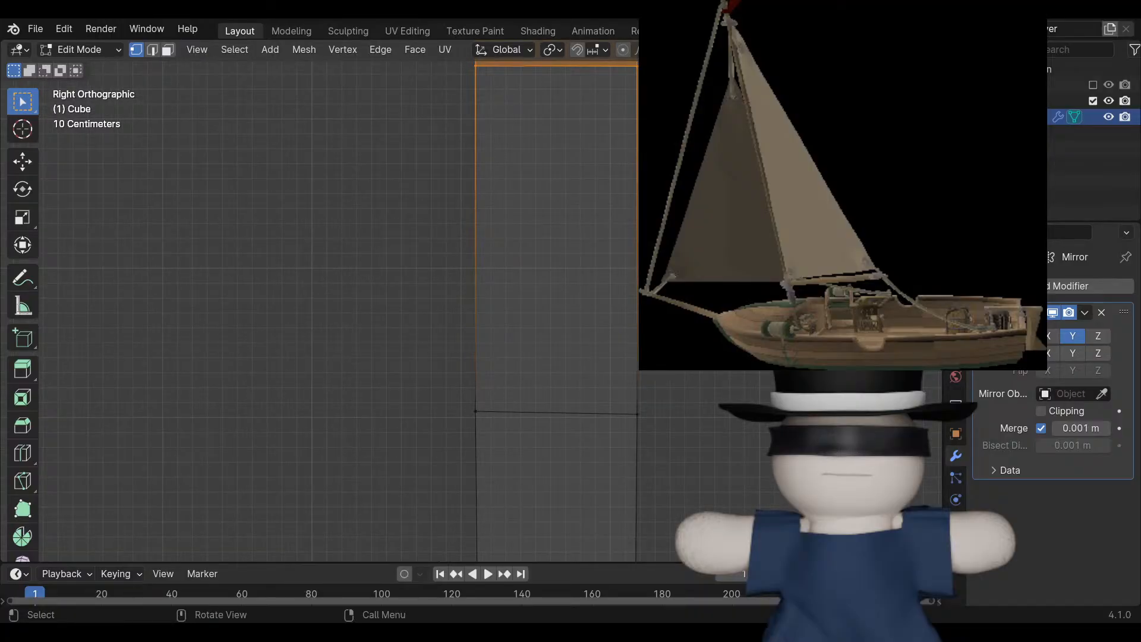
{"action": "middle_click_drag", "start_coordinate": [590, 260], "coordinate": [536, 304], "text": "shift"}
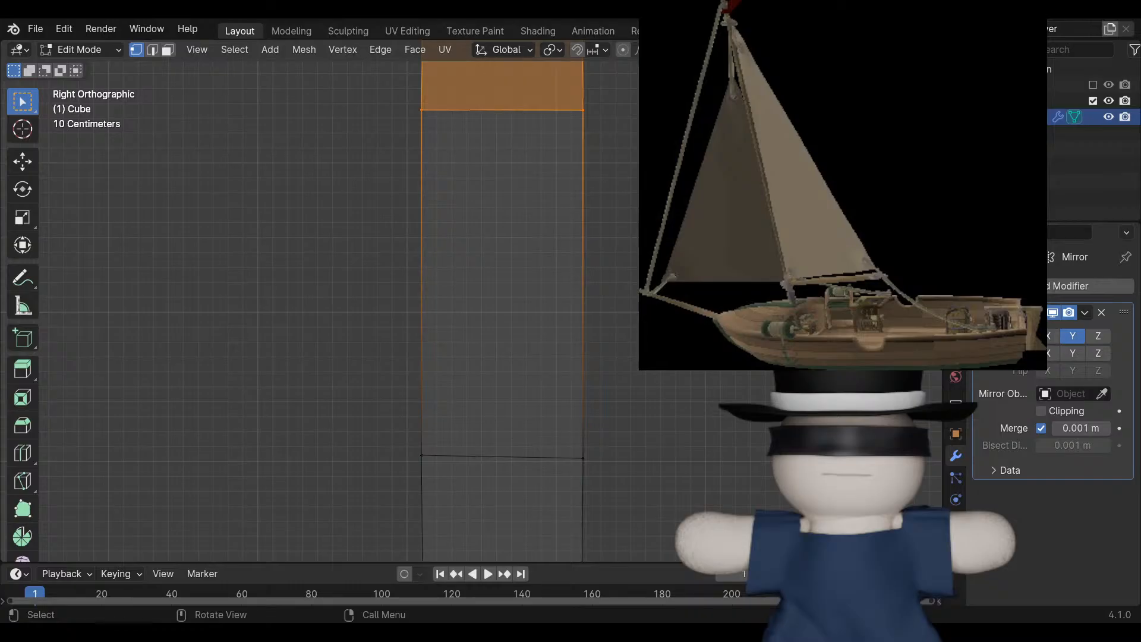
{"action": "key", "text": "alt+a"}
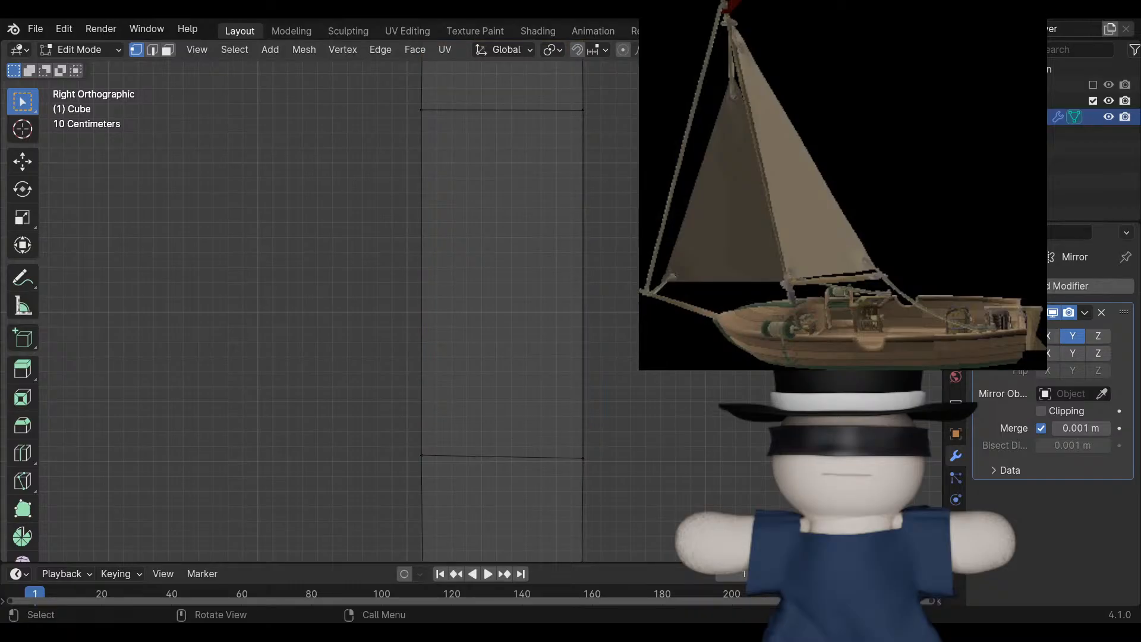
Lower the inner vertices of the wall's second cross edge from the bottom about 0.02 m along Z to level it.
{"action": "scroll", "coordinate": [502, 309], "scroll_direction": "up", "scroll_amount": 3}
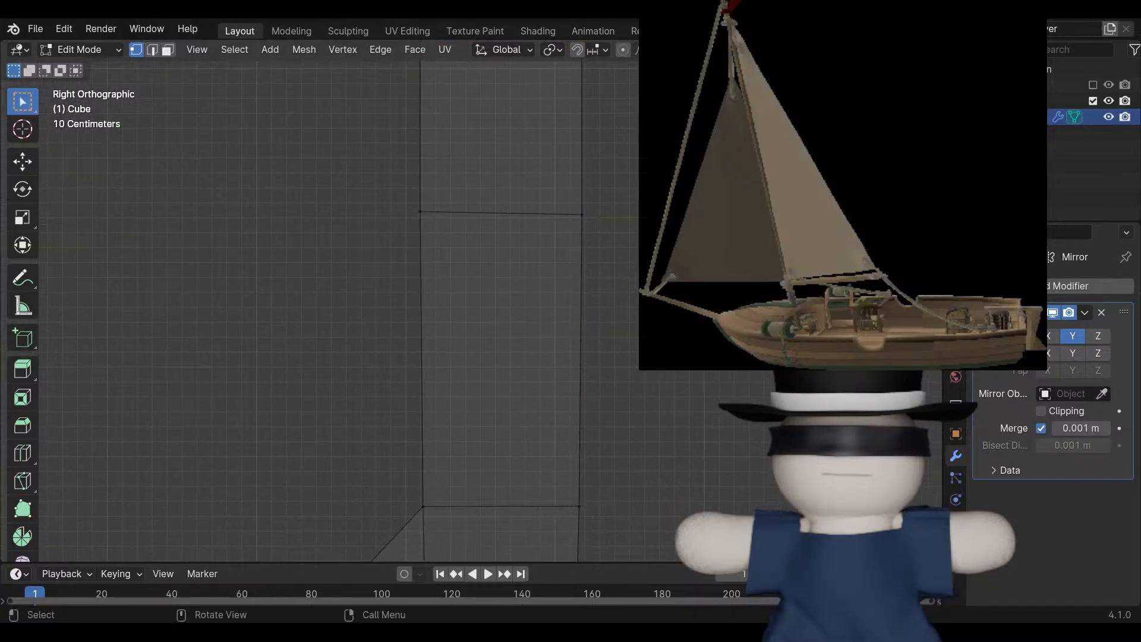
{"action": "left_click_drag", "start_coordinate": [337, 133], "coordinate": [455, 255]}
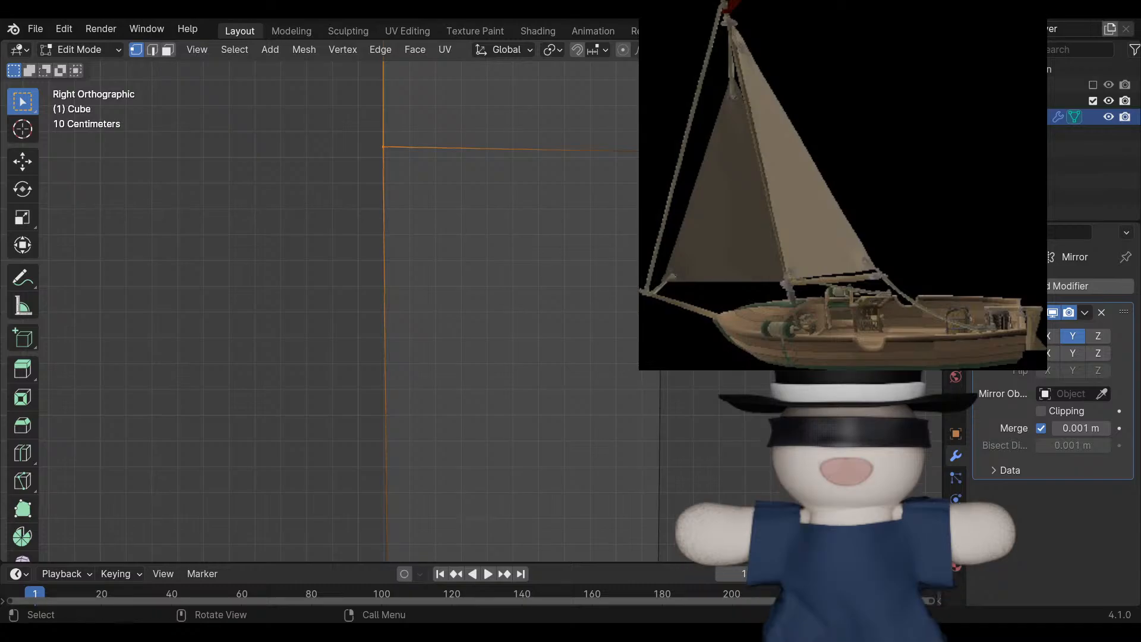
{"action": "key", "text": "g"}
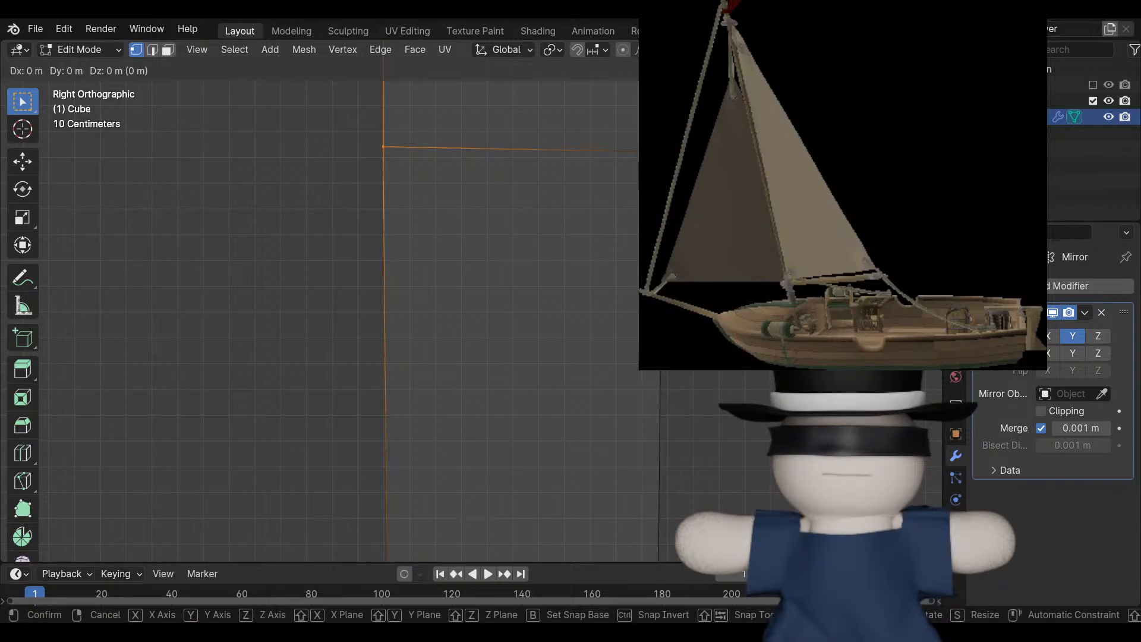
{"action": "key", "text": "z"}
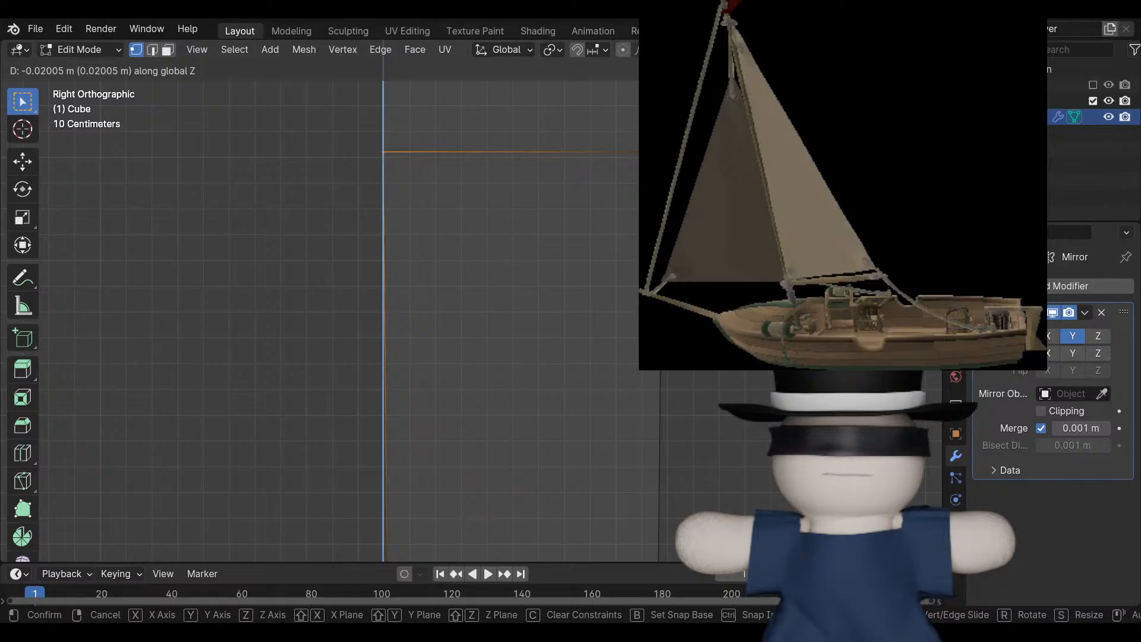
{"action": "key", "text": "Return"}
{"action": "key", "text": "alt+a"}
{"action": "scroll", "coordinate": [416, 309], "scroll_direction": "down", "scroll_amount": 6}
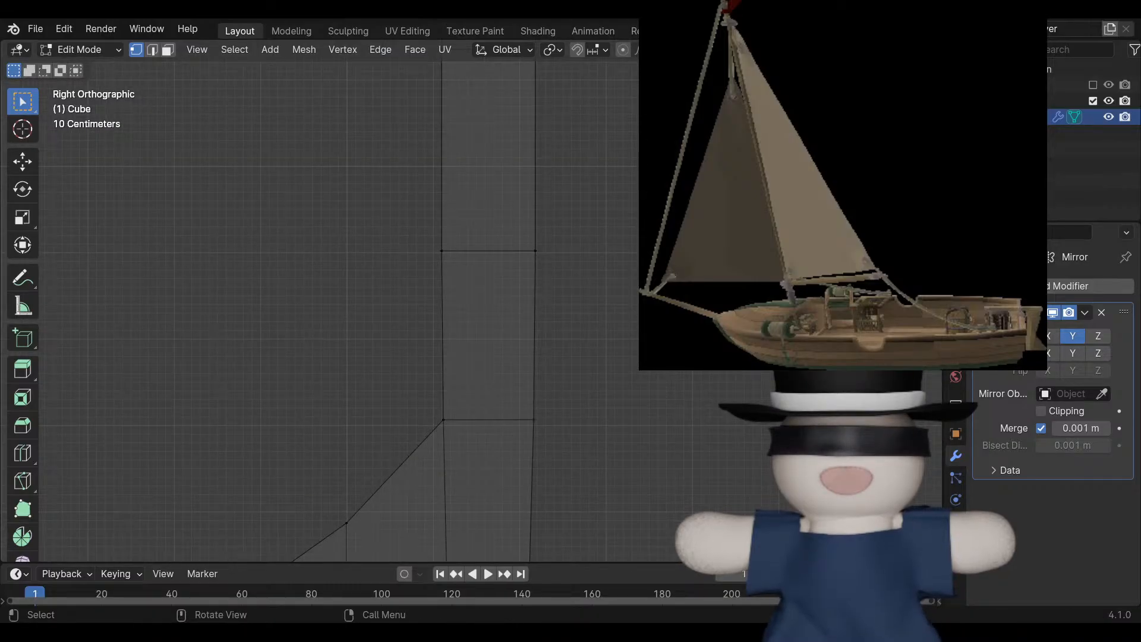
Move the wall's outer vertices on its four cross edges about 0.067 m inward along Y.
{"action": "middle_click_drag", "start_coordinate": [416, 309], "coordinate": [421, 252], "text": "shift"}
{"action": "scroll", "coordinate": [421, 252], "scroll_direction": "up", "scroll_amount": 1}
{"action": "scroll", "coordinate": [470, 309], "scroll_direction": "down", "scroll_amount": 1}
{"action": "scroll", "coordinate": [472, 357], "scroll_direction": "down", "scroll_amount": 5}
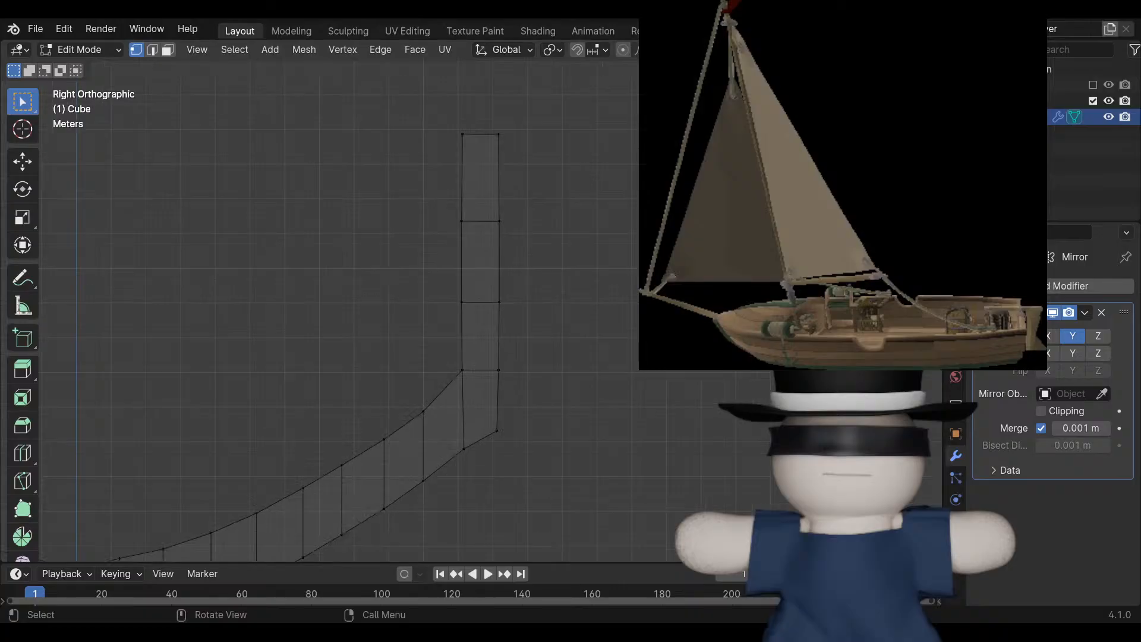
{"action": "left_click_drag", "start_coordinate": [487, 111], "coordinate": [531, 383]}
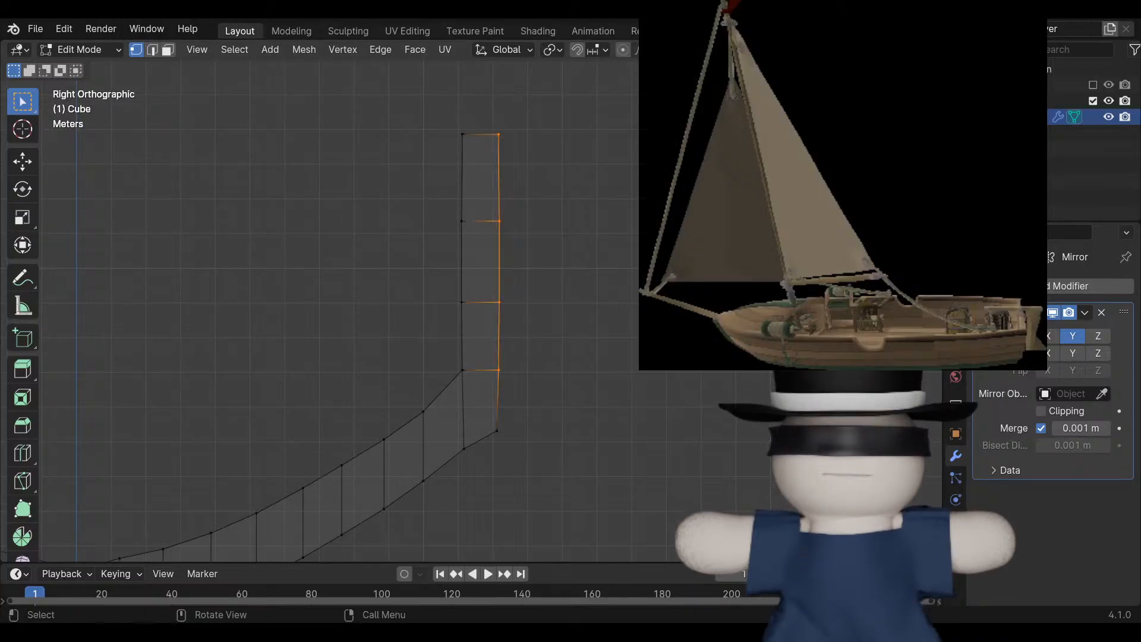
{"action": "key", "text": "g"}
{"action": "key", "text": "y"}
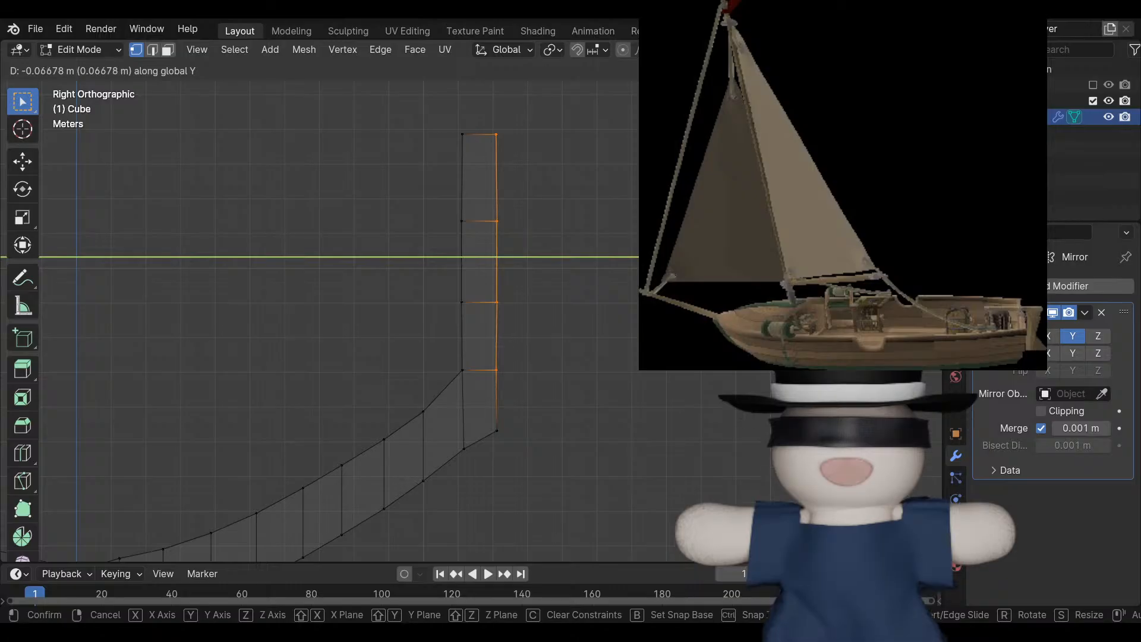
{"action": "key", "text": "Return"}
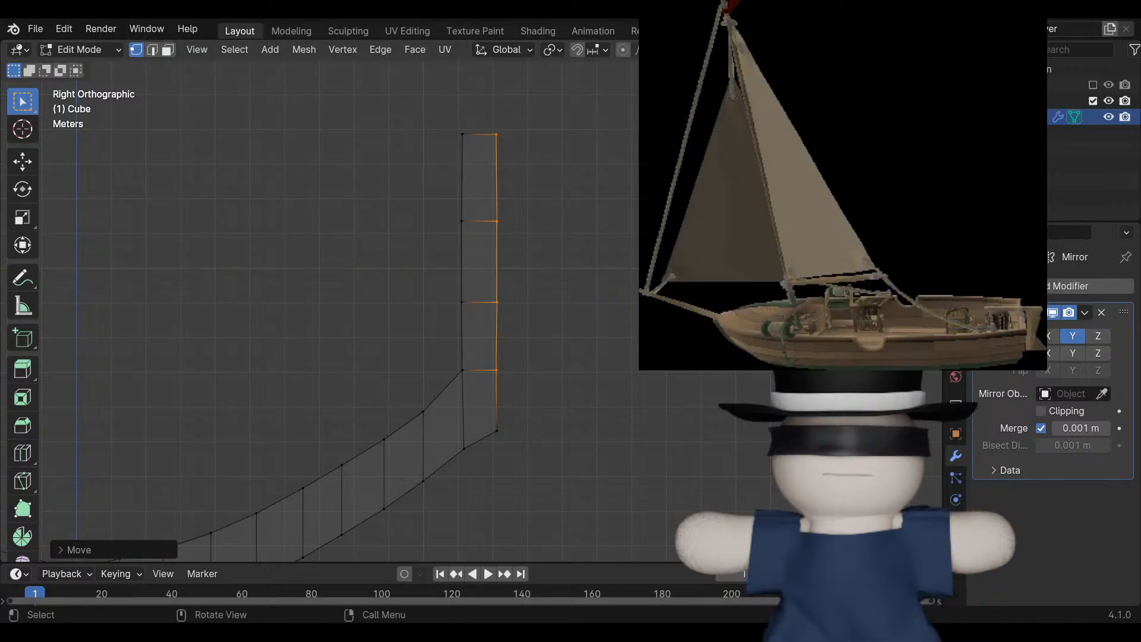
Shift the outer vertices of the wall's two middle cross edges about 0.038 m inward along Y.
{"action": "scroll", "coordinate": [517, 427], "scroll_direction": "up", "scroll_amount": 3}
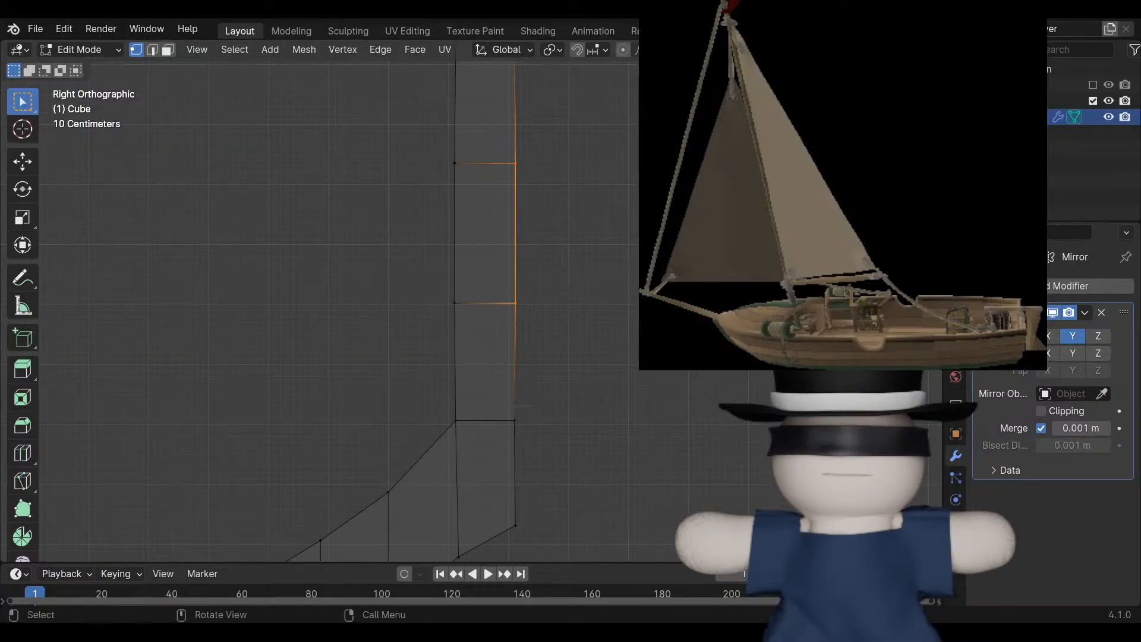
{"action": "key", "text": "g"}
{"action": "key", "text": "y"}
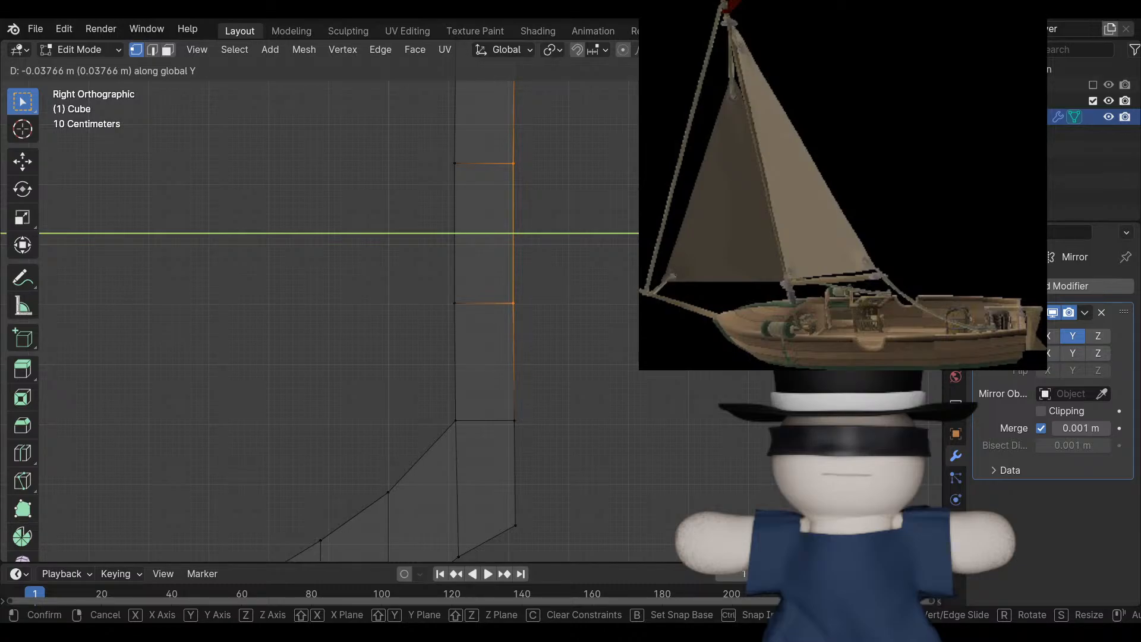
{"action": "key", "text": "Return"}
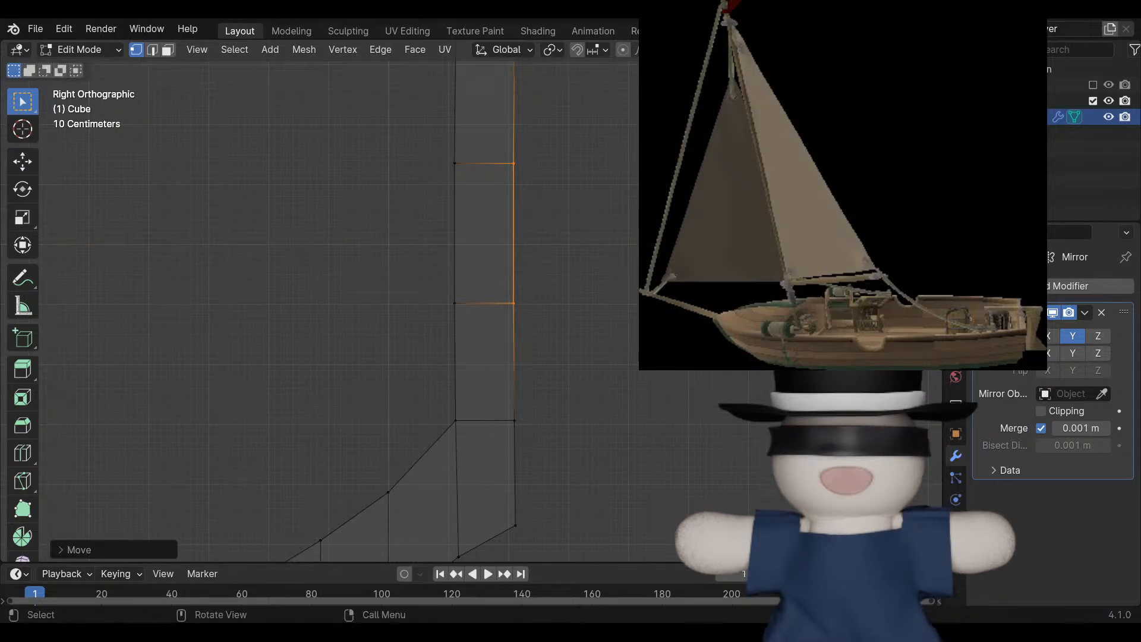
Move the outer vertices of the three cross edges below the wall's top about 0.17 m outward along Y.
{"action": "middle_click_drag", "start_coordinate": [511, 297], "coordinate": [520, 355], "text": "shift"}
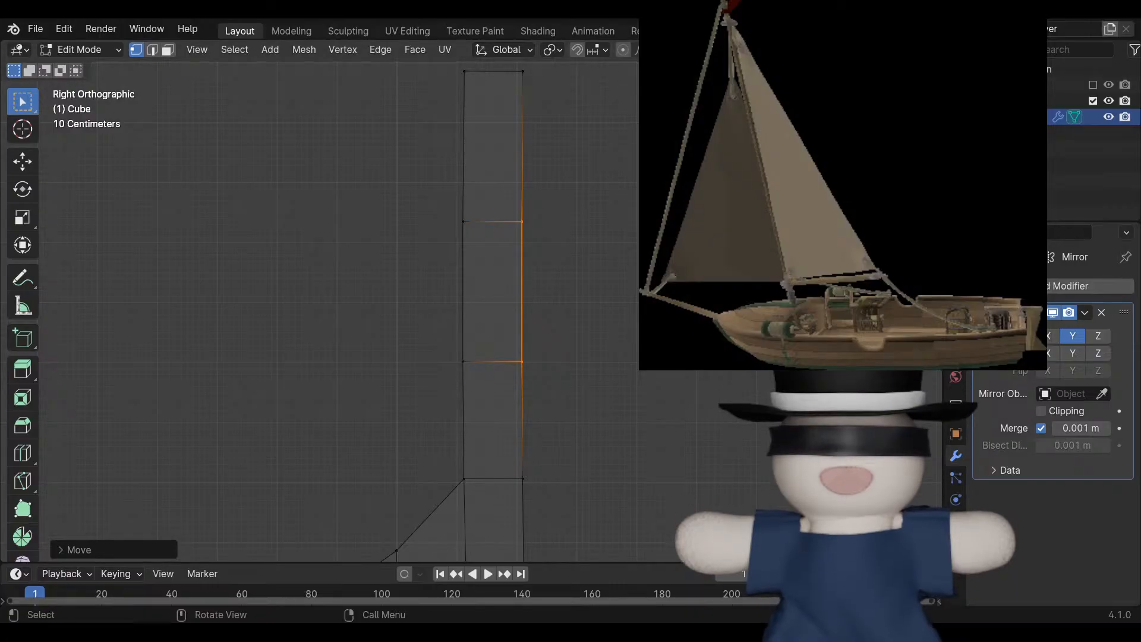
{"action": "scroll", "coordinate": [472, 300], "scroll_direction": "down", "scroll_amount": 2}
{"action": "left_click_drag", "start_coordinate": [542, 453], "coordinate": [490, 392]}
{"action": "left_click_drag", "start_coordinate": [595, 441], "coordinate": [472, 156]}
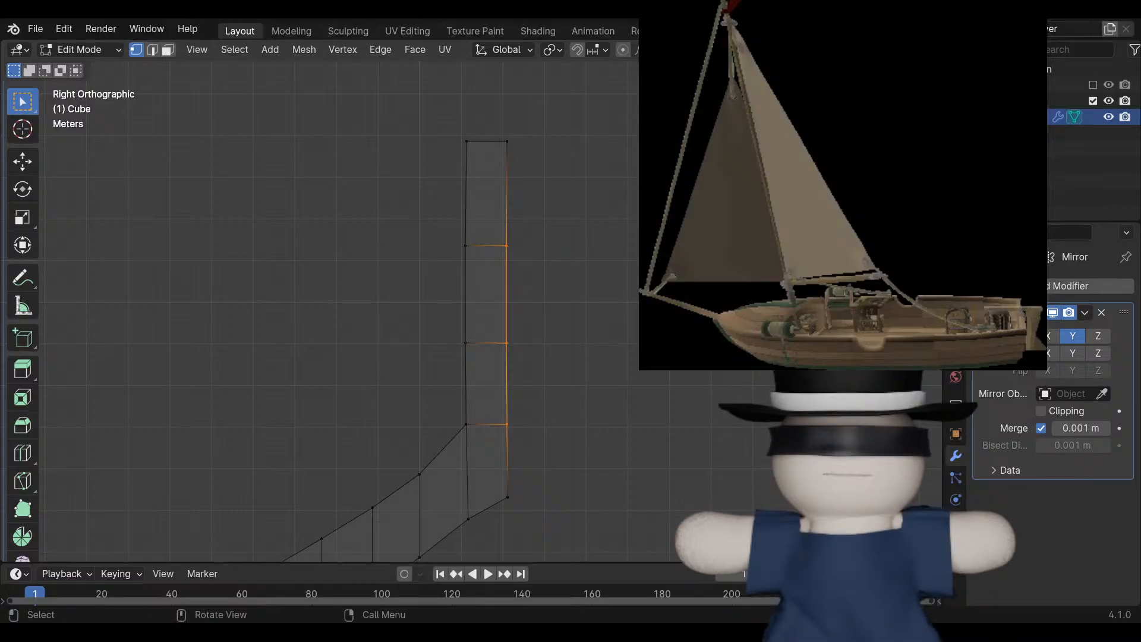
{"action": "key", "text": "g"}
{"action": "key", "text": "y"}
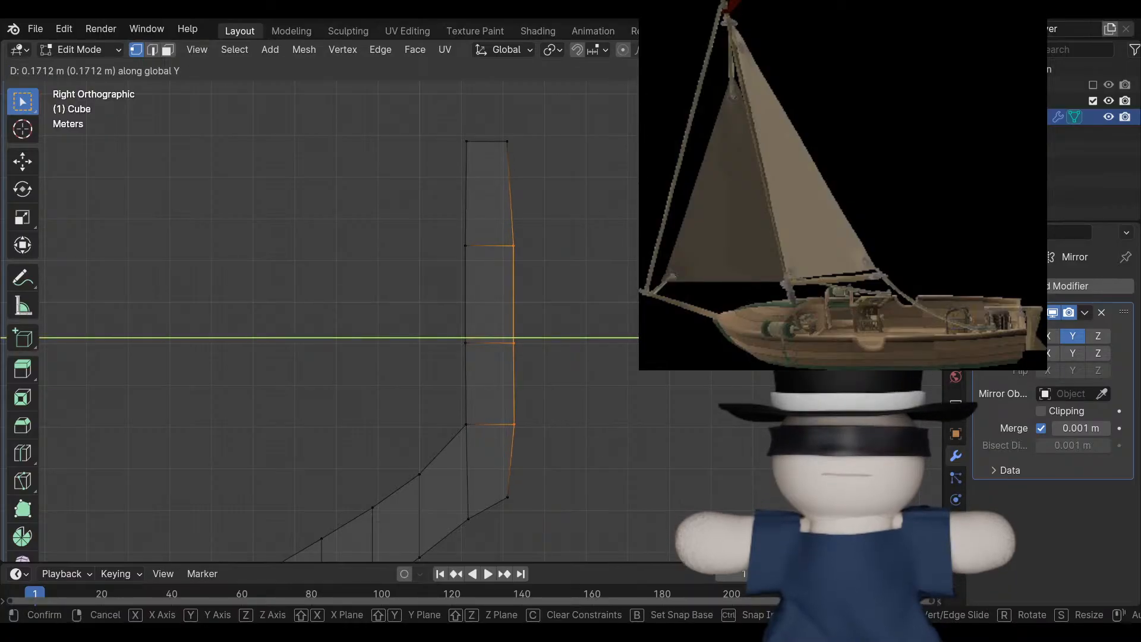
{"action": "left_click", "coordinate": [479, 156]}
Nudge the outer vertices of the third cross edge from the top slightly outward along Y to bulge the wall.
{"action": "left_click_drag", "start_coordinate": [555, 355], "coordinate": [492, 318]}
{"action": "key", "text": "g"}
{"action": "key", "text": "y"}
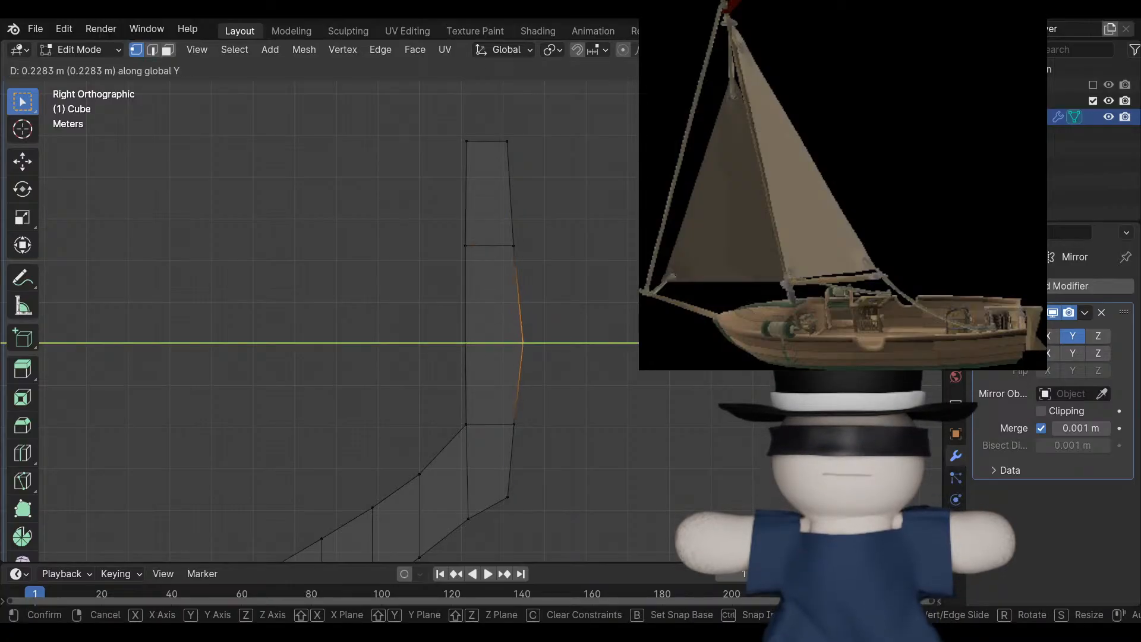
{"action": "left_click", "coordinate": [493, 320]}
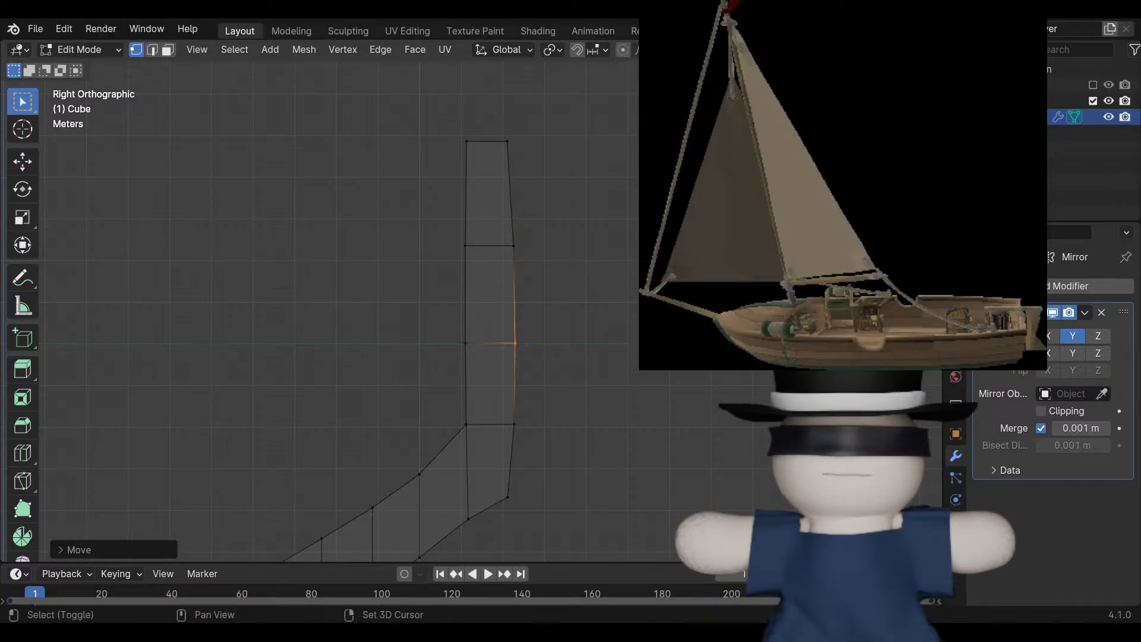
Move the wall's lowest outer corner vertices inward along Y and up along Z to round the hull's bend.
{"action": "left_click_drag", "start_coordinate": [526, 523], "coordinate": [495, 489]}
{"action": "key", "text": "g"}
{"action": "key", "text": "y"}
{"action": "key", "text": "Return"}
{"action": "key", "text": "g"}
{"action": "key", "text": "z"}
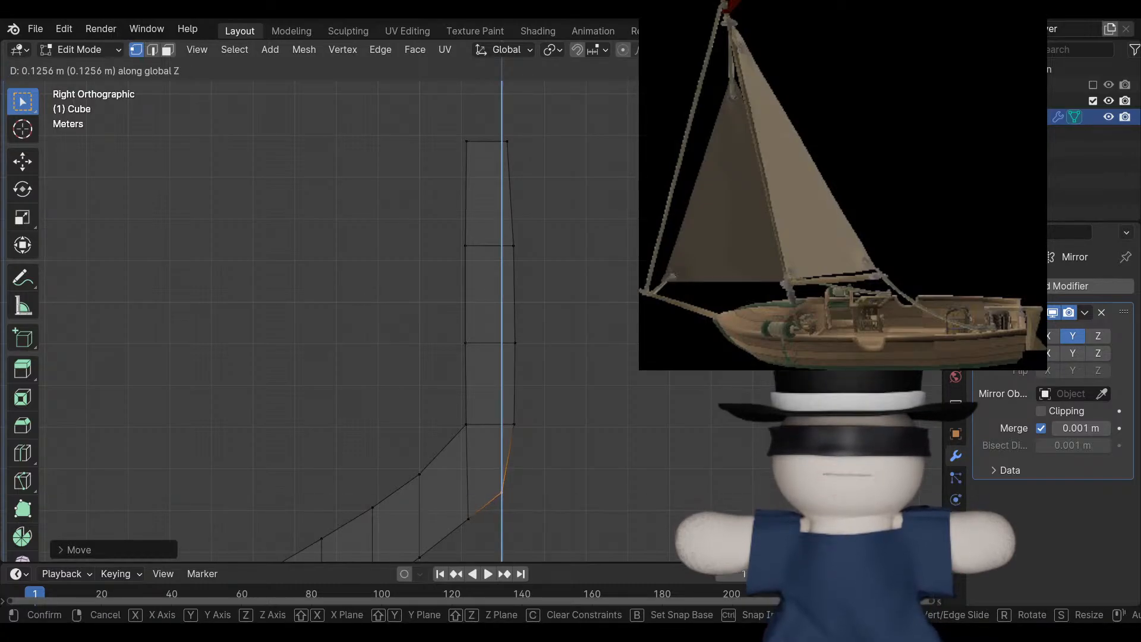
{"action": "key", "text": "Return"}
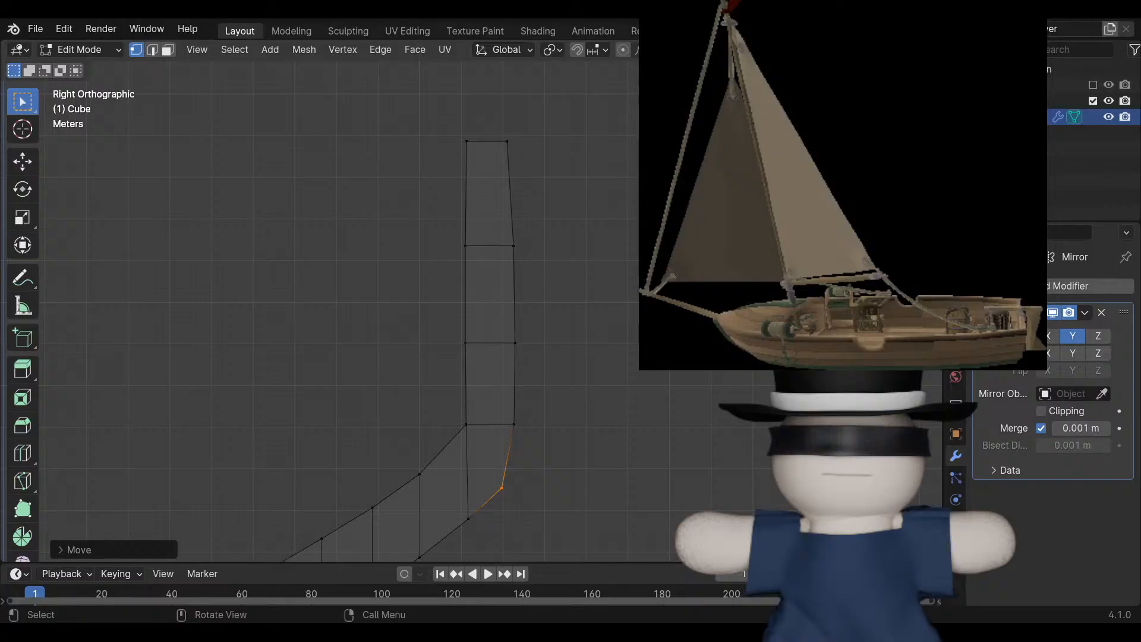
{"action": "middle_click_drag", "start_coordinate": [502, 488], "coordinate": [823, 357], "text": "shift"}
{"action": "scroll", "coordinate": [823, 357], "scroll_direction": "down", "scroll_amount": 3}
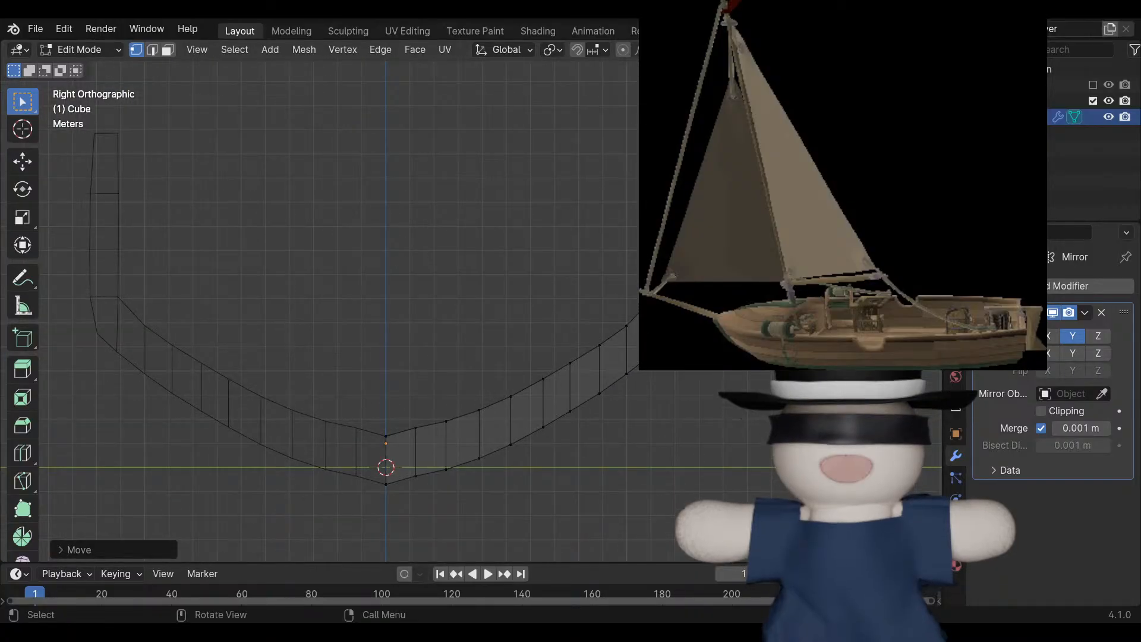
{"action": "left_click_drag", "start_coordinate": [344, 317], "coordinate": [733, 542]}
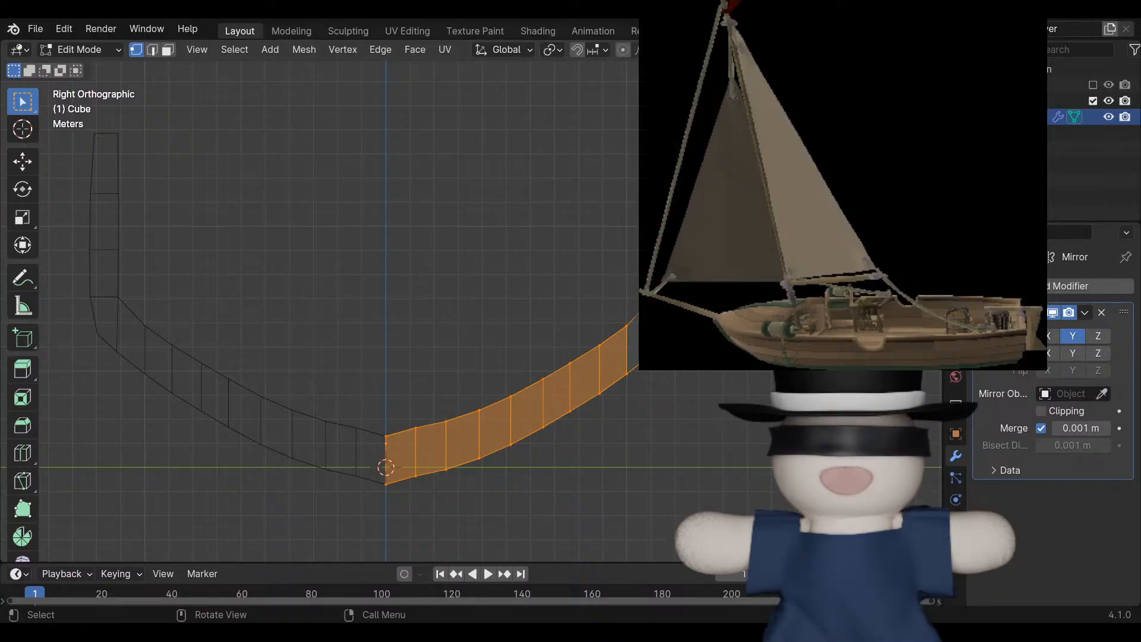
{"action": "key", "text": "alt+a"}
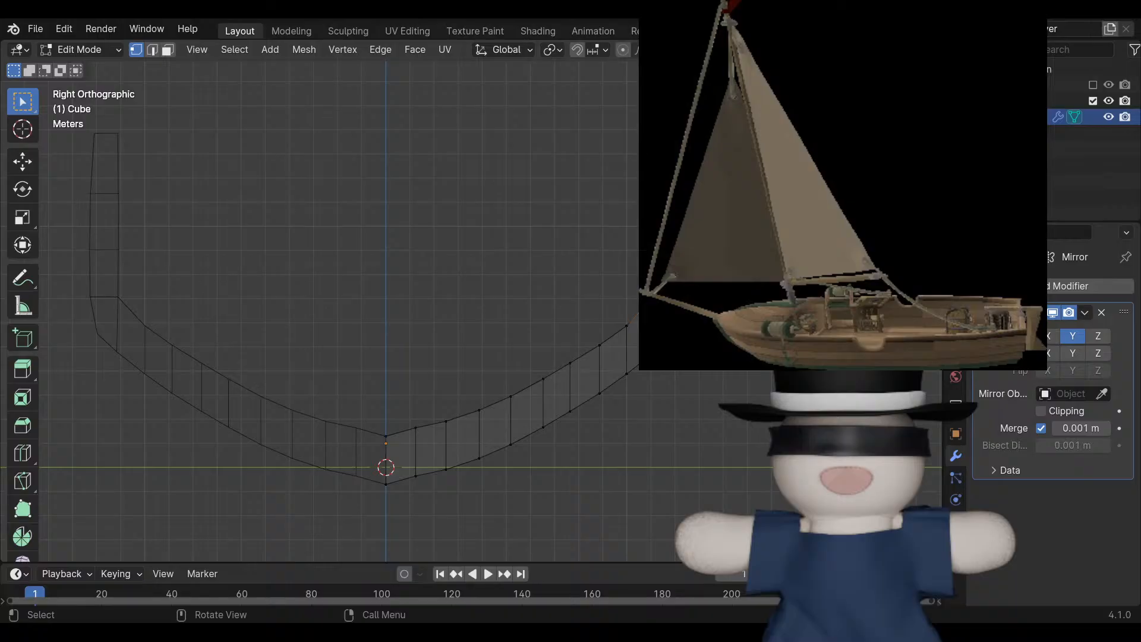
Extrude the inner edge at the wall's second cross edge from the top about 11.07 m along negative Y toward the centreline.
{"action": "key", "text": "b"}
{"action": "left_click_drag", "start_coordinate": [625, 182], "coordinate": [706, 274]}
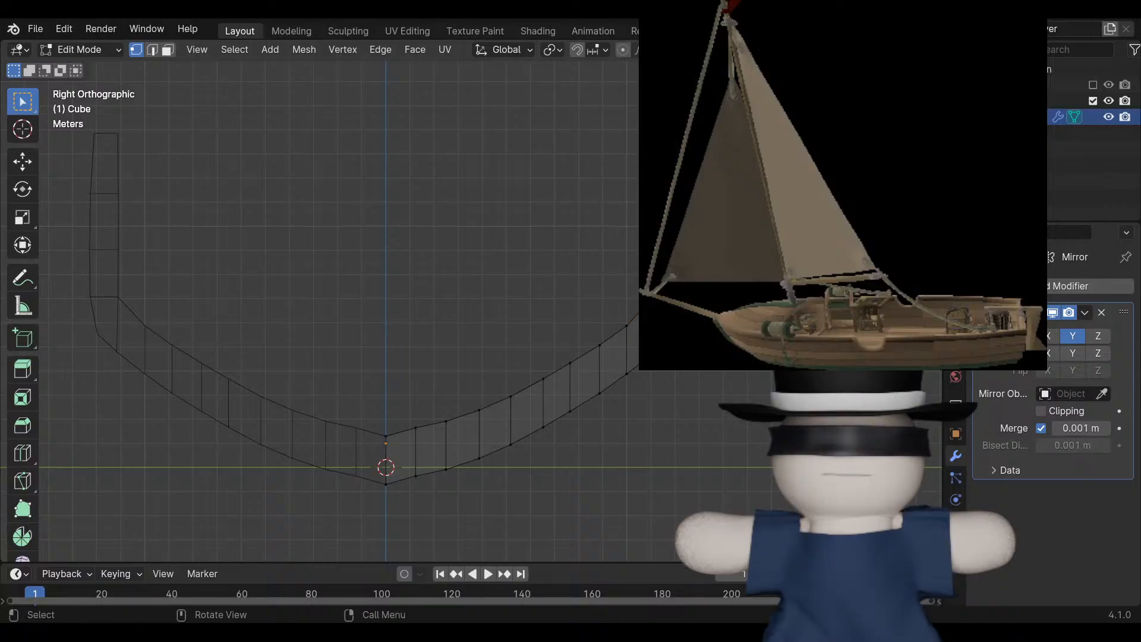
{"action": "left_click_drag", "start_coordinate": [610, 182], "coordinate": [702, 258]}
{"action": "middle_click_drag", "start_coordinate": [387, 309], "coordinate": [479, 318], "text": "shift"}
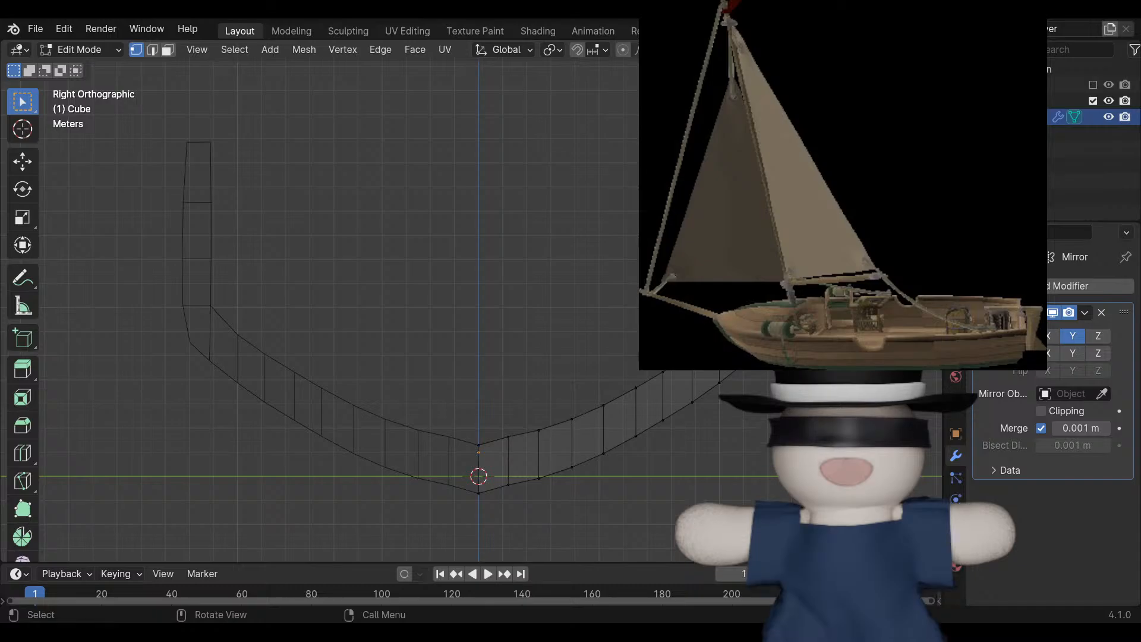
{"action": "key", "text": "e"}
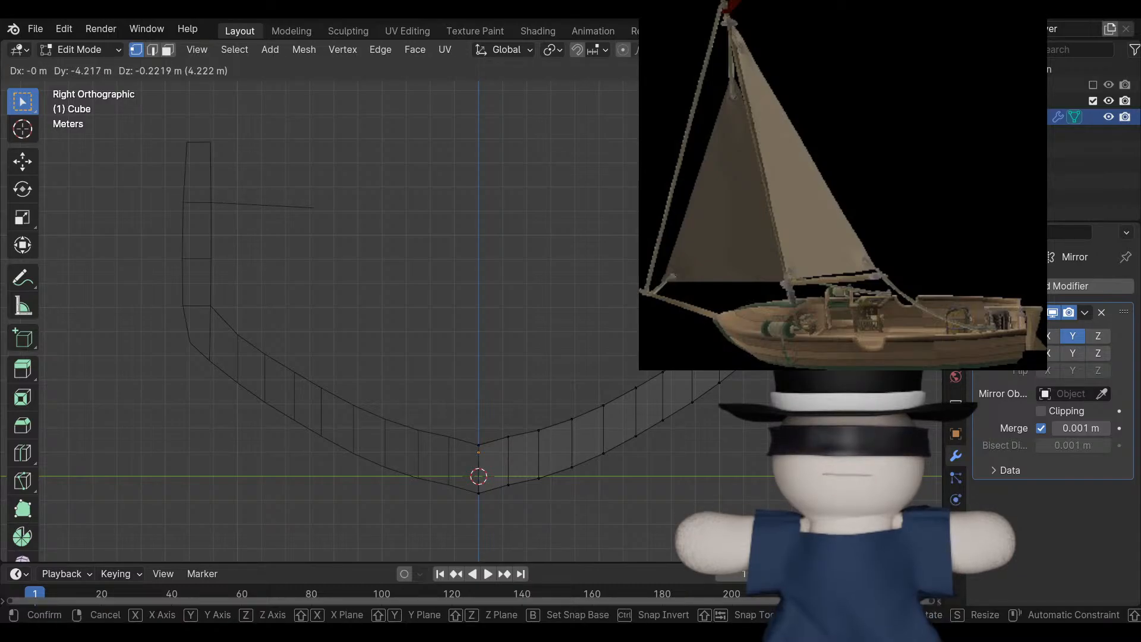
{"action": "key", "text": "Escape"}
{"action": "key", "text": "e"}
{"action": "key", "text": "y"}
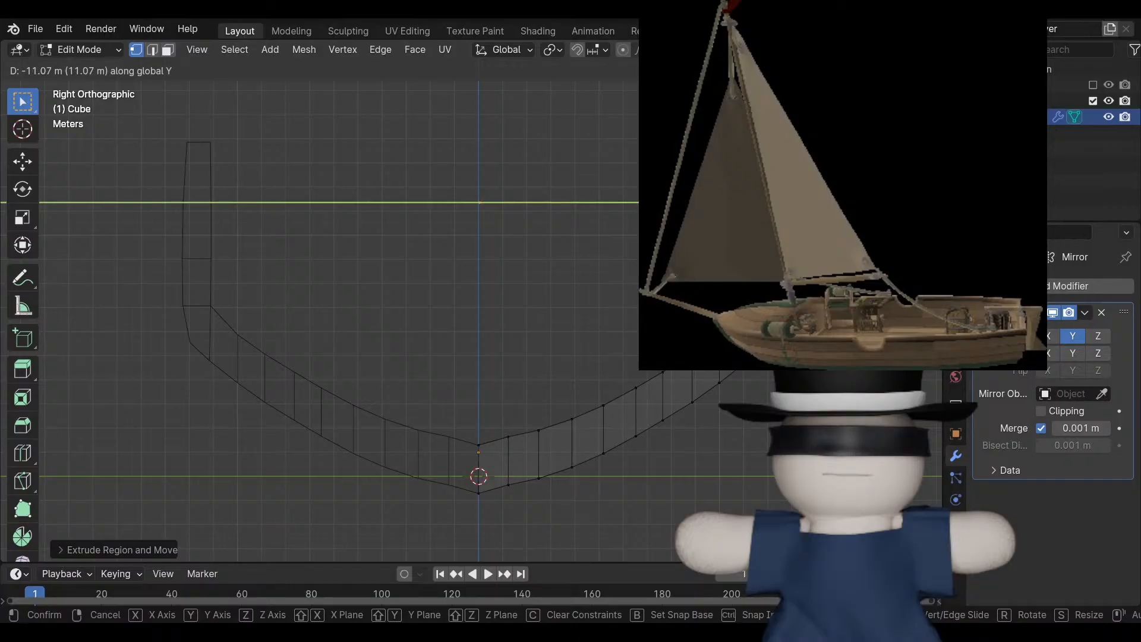
{"action": "key", "text": "Return"}
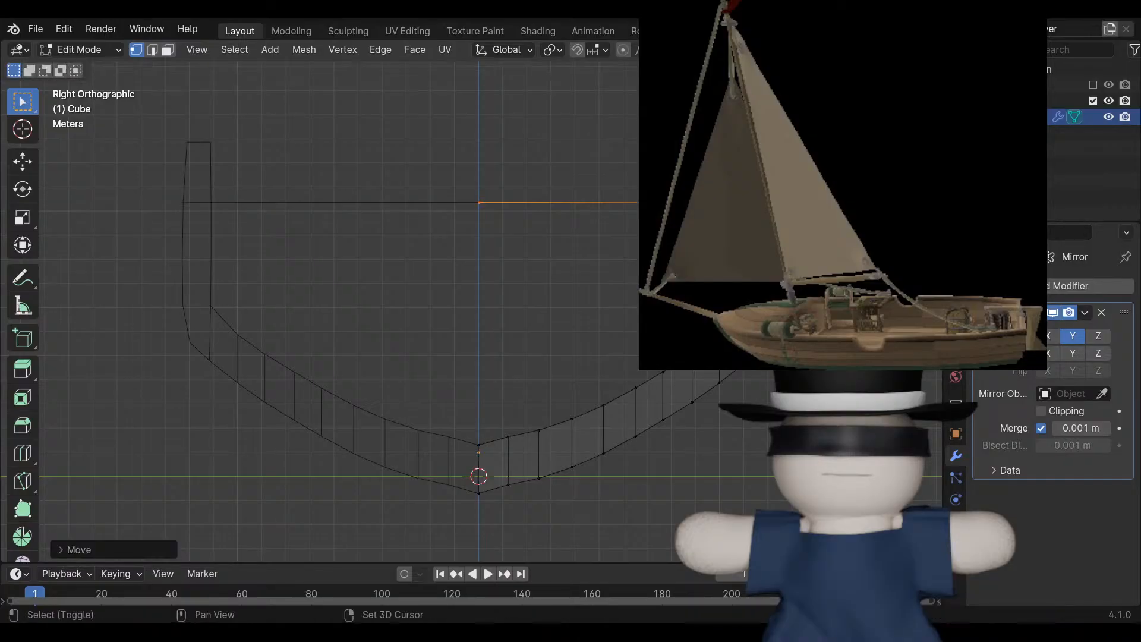
Examine the extruded deck edge at the mirror centreline from the right, bottom and back views.
{"action": "middle_click_drag", "start_coordinate": [416, 297], "coordinate": [328, 355], "text": "shift"}
{"action": "left_click", "coordinate": [328, 355]}
{"action": "scroll", "coordinate": [470, 312], "scroll_direction": "up", "scroll_amount": 6}
{"action": "scroll", "coordinate": [469, 312], "scroll_direction": "down", "scroll_amount": 3}
{"action": "middle_click_drag", "start_coordinate": [458, 267], "coordinate": [524, 416], "text": "shift"}
{"action": "left_click_drag", "start_coordinate": [504, 181], "coordinate": [410, 284]}
{"action": "key", "text": "KP_3"}
{"action": "key", "text": "ctrl+KP_7"}
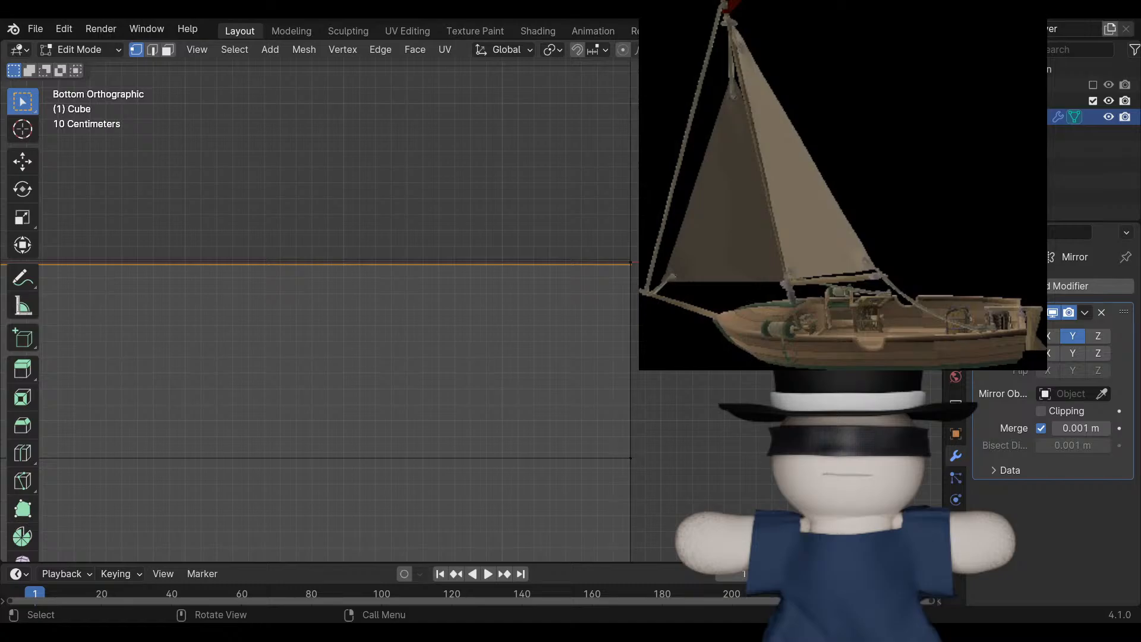
{"action": "key", "text": "KP_1"}
{"action": "key", "text": "ctrl+KP_1"}
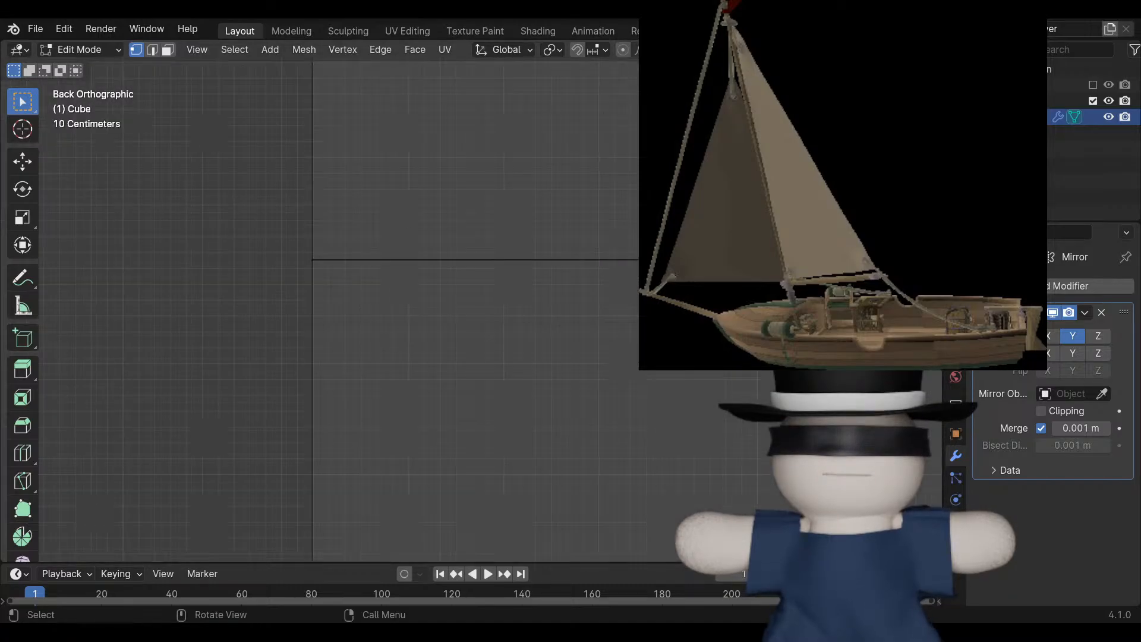
Move the extruded deck's inner edge about 0.017 m along negative Y to meet the mirror centreline.
{"action": "key", "text": "KP_3"}
{"action": "scroll", "coordinate": [472, 301], "scroll_direction": "up", "scroll_amount": 9}
{"action": "middle_click_drag", "start_coordinate": [332, 196], "coordinate": [571, 400], "text": "shift"}
{"action": "scroll", "coordinate": [571, 400], "scroll_direction": "up", "scroll_amount": 5}
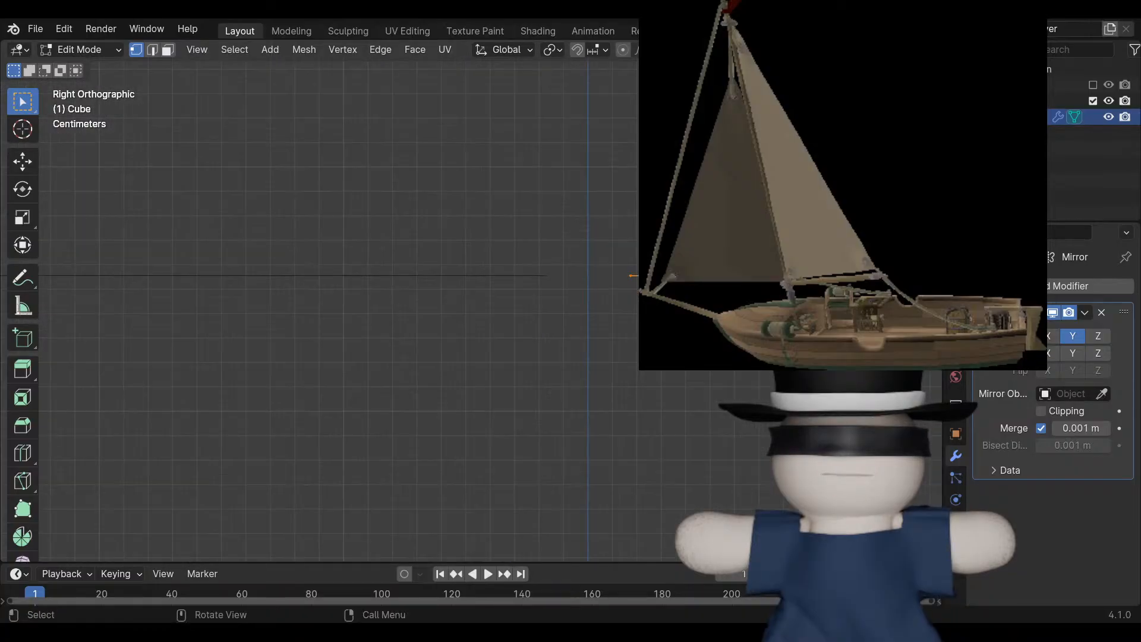
{"action": "scroll", "coordinate": [338, 312], "scroll_direction": "up", "scroll_amount": 3}
{"action": "middle_click_drag", "start_coordinate": [683, 297], "coordinate": [442, 320], "text": "shift"}
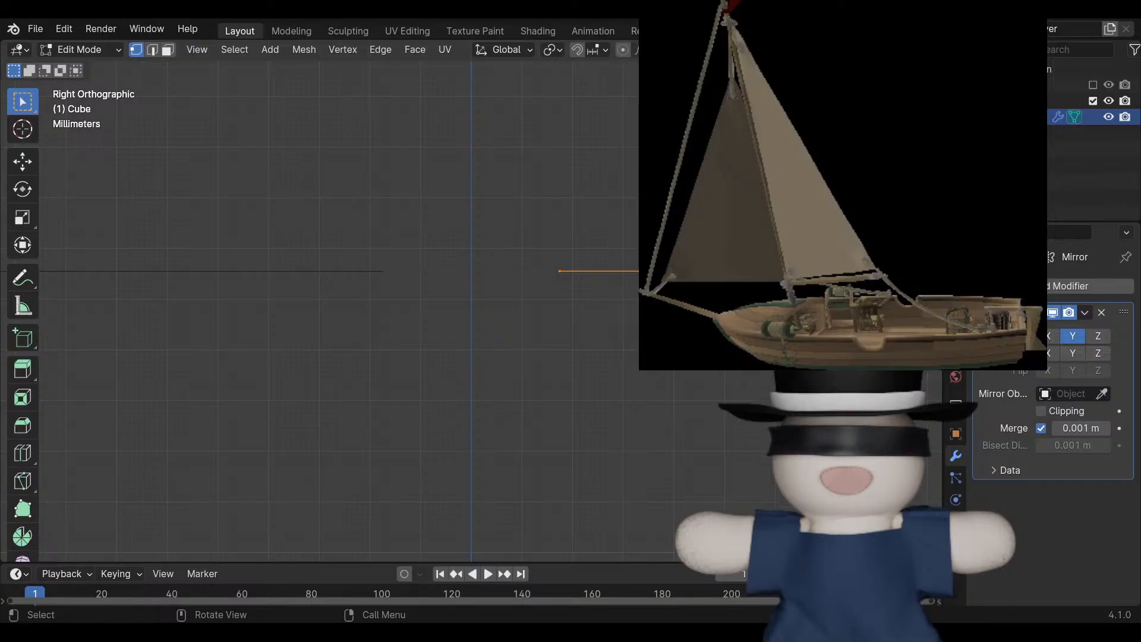
{"action": "key", "text": "g"}
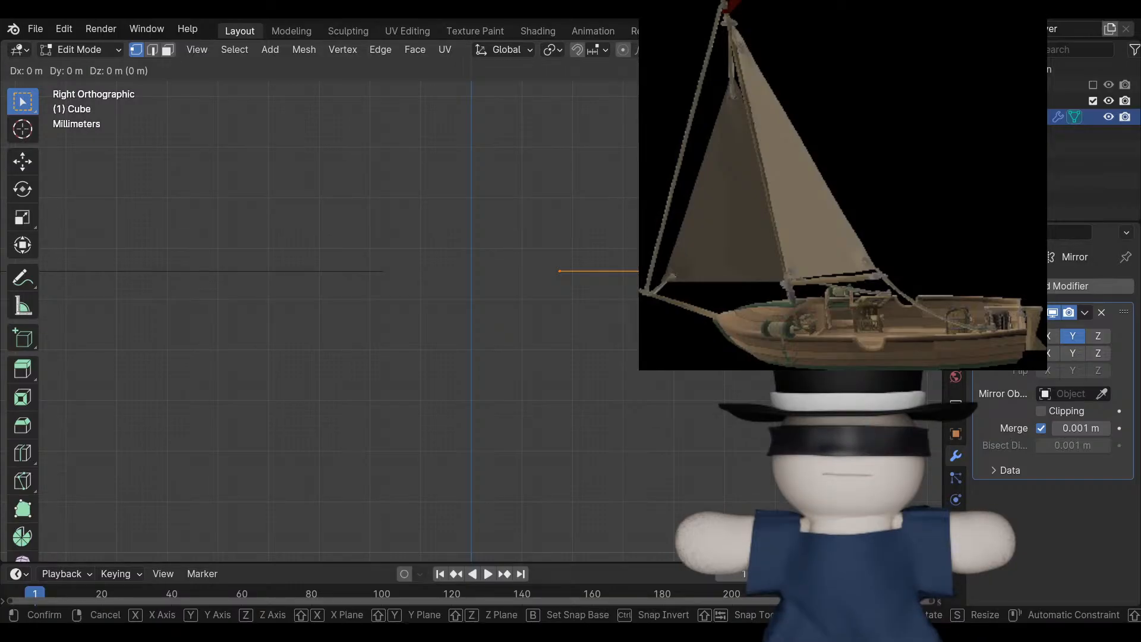
{"action": "key", "text": "y"}
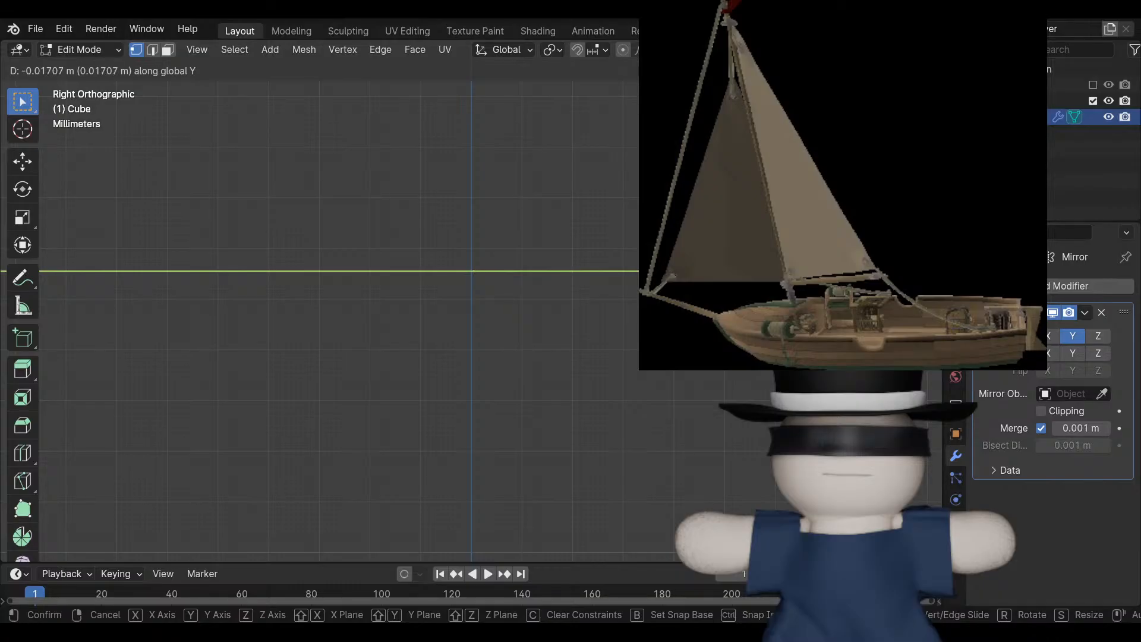
{"action": "key", "text": "Return"}
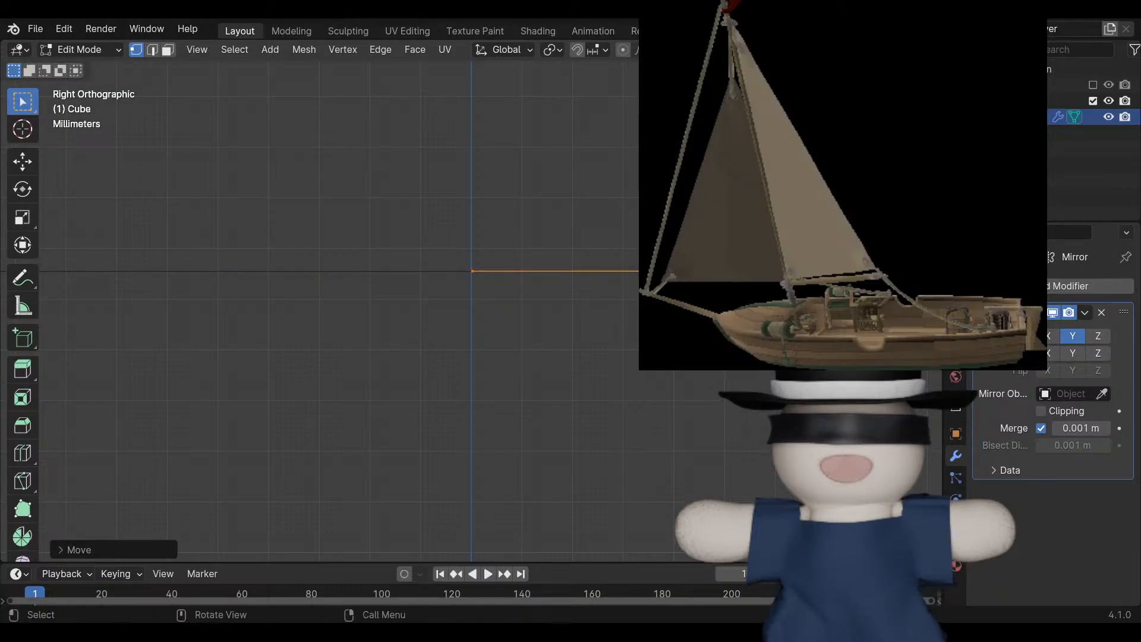
{"action": "scroll", "coordinate": [471, 301], "scroll_direction": "up", "scroll_amount": 10}
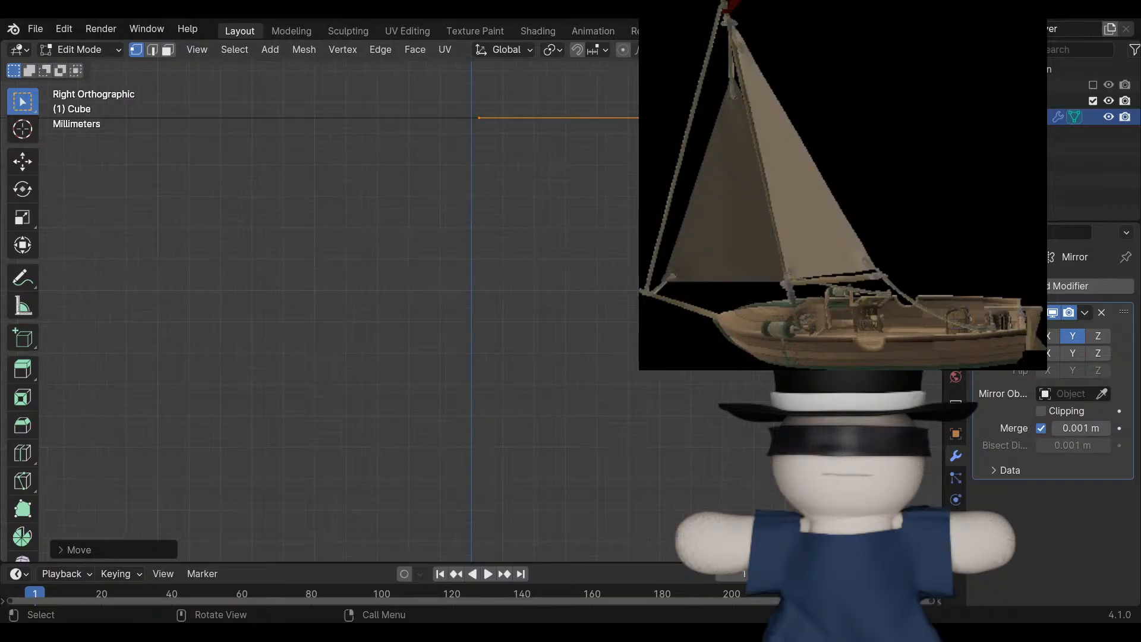
Examine how the deck's inner edge meets the mirror centreline in the wireframe hull.
{"action": "scroll", "coordinate": [471, 311], "scroll_direction": "down", "scroll_amount": 11}
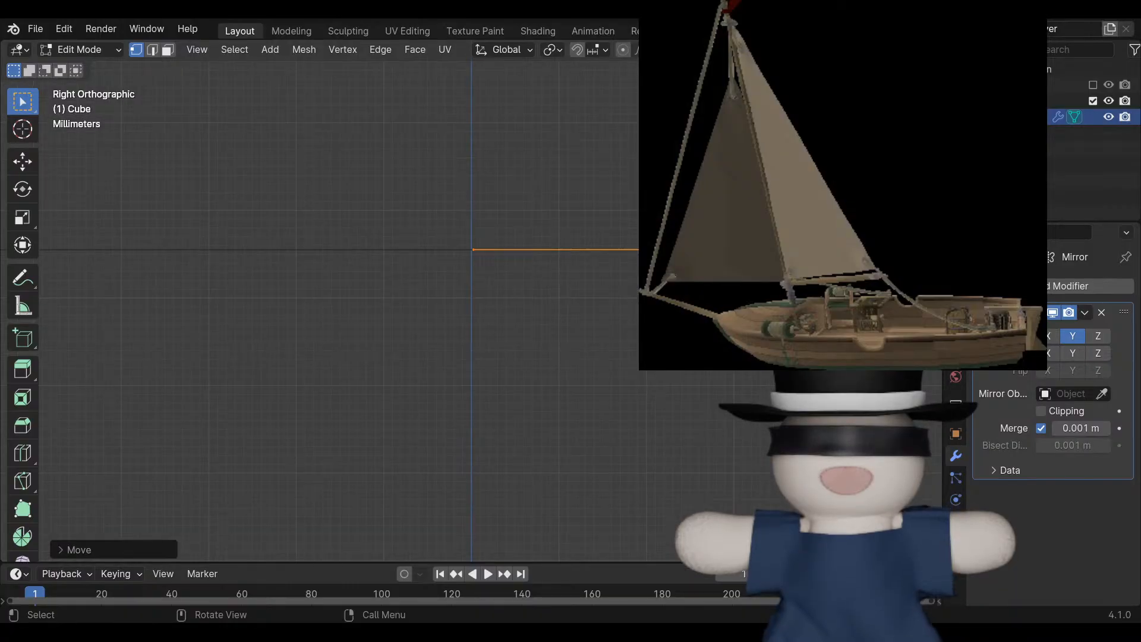
{"action": "middle_click_drag", "start_coordinate": [471, 311], "coordinate": [440, 386]}
{"action": "scroll", "coordinate": [472, 311], "scroll_direction": "down", "scroll_amount": 6}
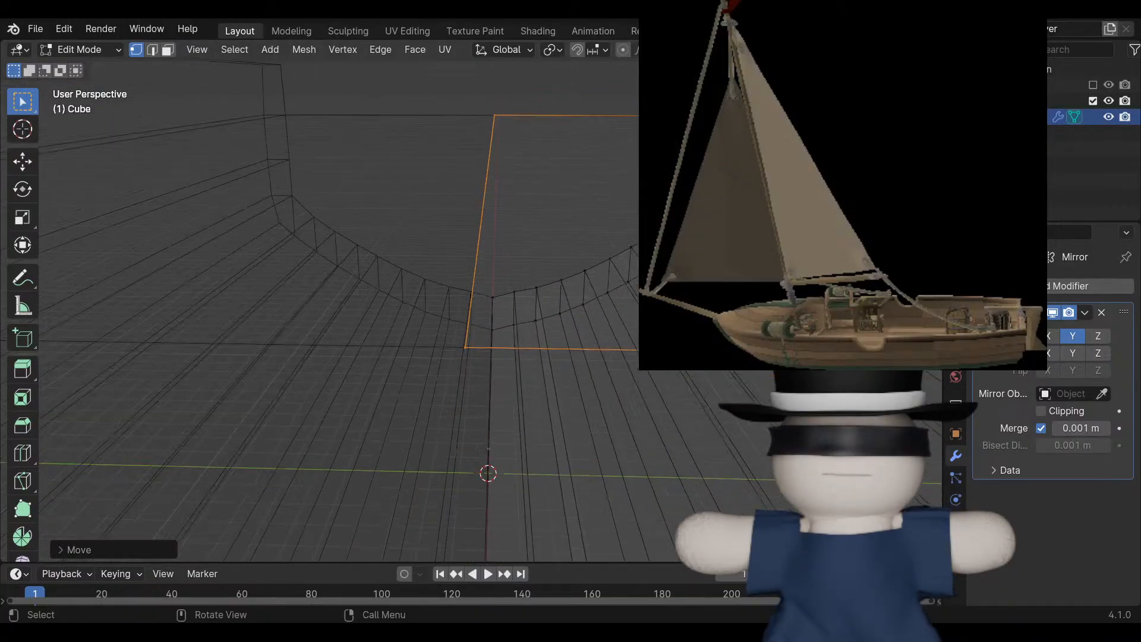
{"action": "scroll", "coordinate": [471, 311], "scroll_direction": "up", "scroll_amount": 5}
{"action": "scroll", "coordinate": [471, 311], "scroll_direction": "up", "scroll_amount": 1}
{"action": "key", "text": "alt+a"}
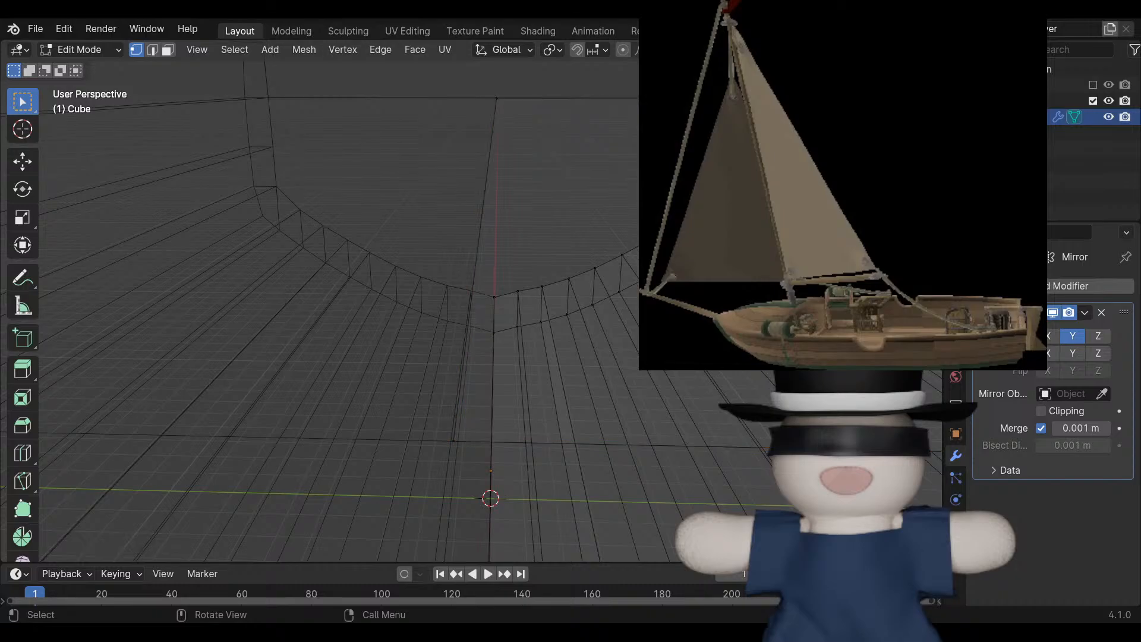
{"action": "scroll", "coordinate": [472, 310], "scroll_direction": "up", "scroll_amount": 2}
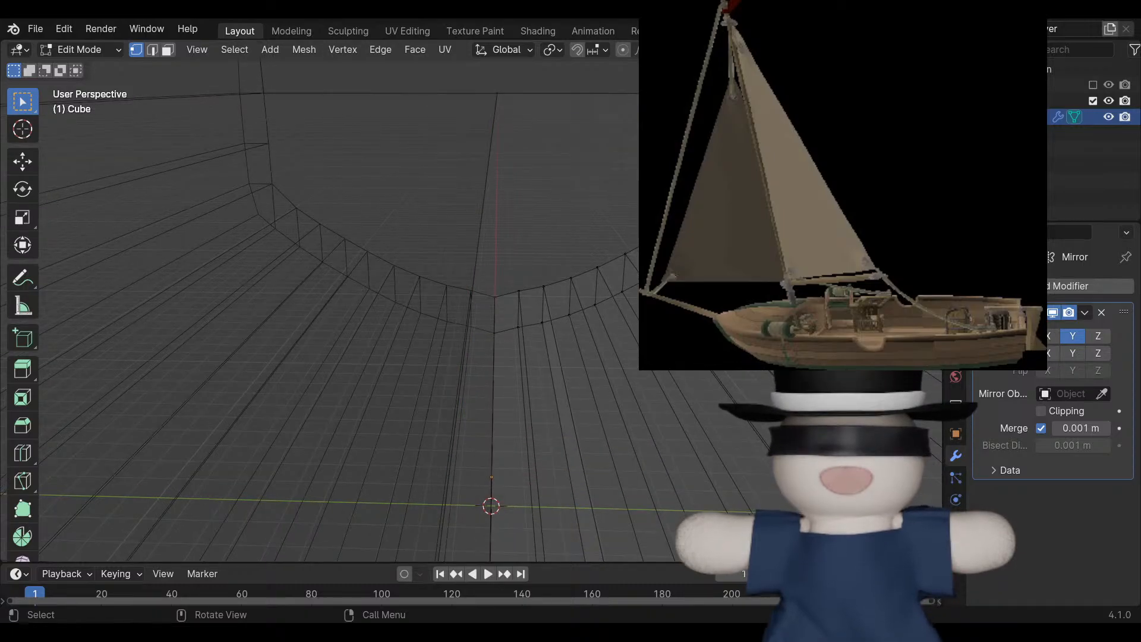
{"action": "middle_click_drag", "start_coordinate": [471, 310], "coordinate": [490, 261], "text": "shift"}
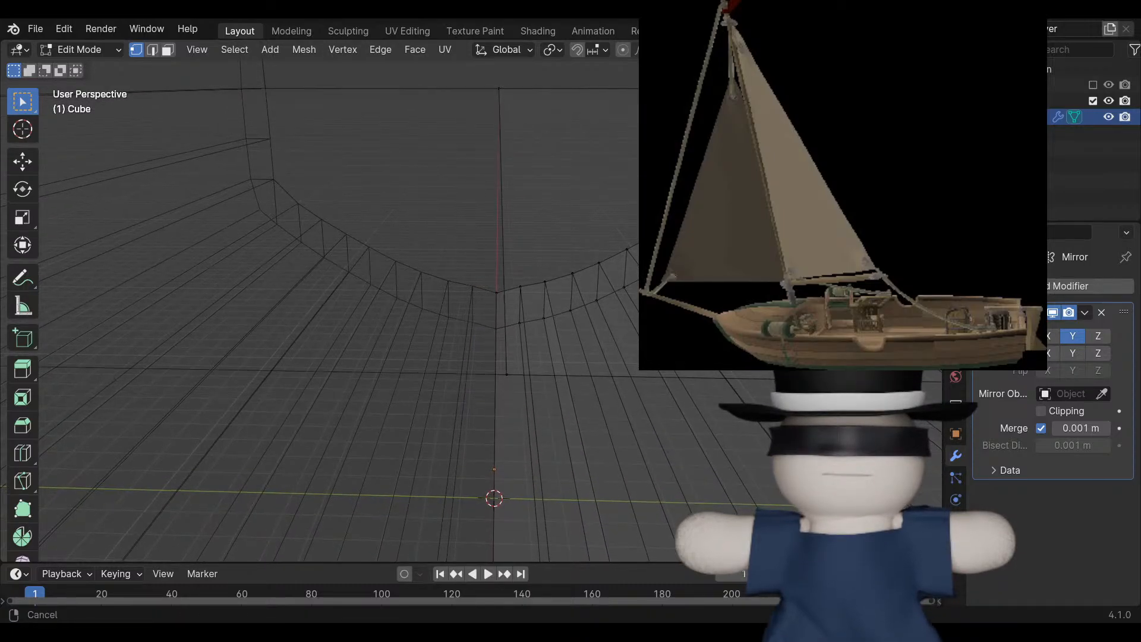
{"action": "scroll", "coordinate": [475, 332], "scroll_direction": "down", "scroll_amount": 5}
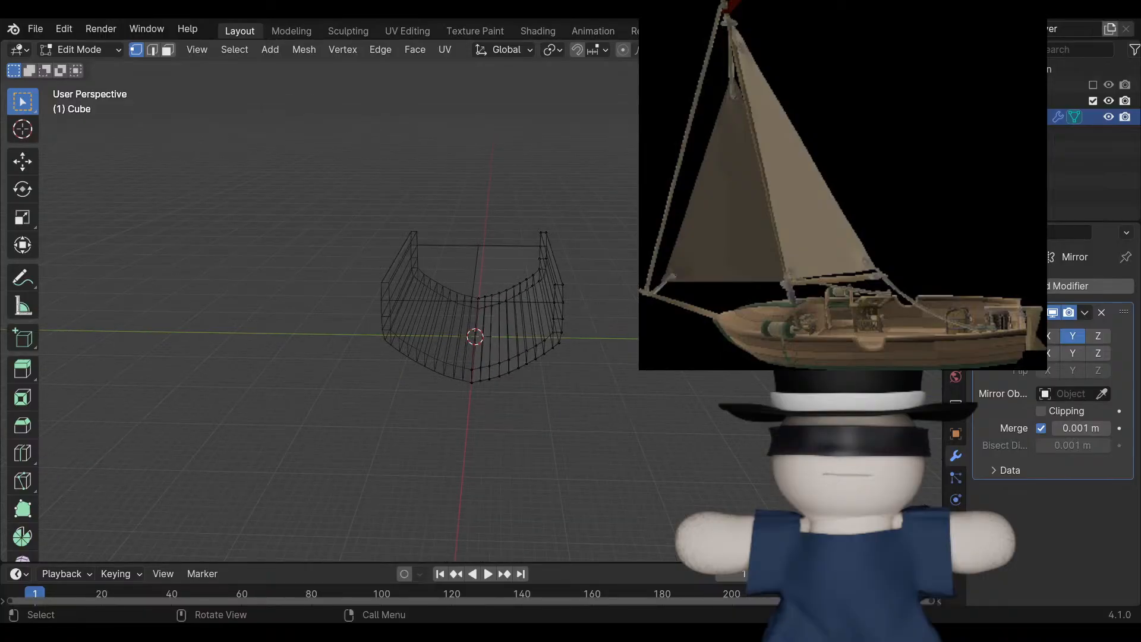
Inspect the deck face and its join at the centreline in solid shading from above and from the hull's open end.
{"action": "key", "text": "shift+z"}
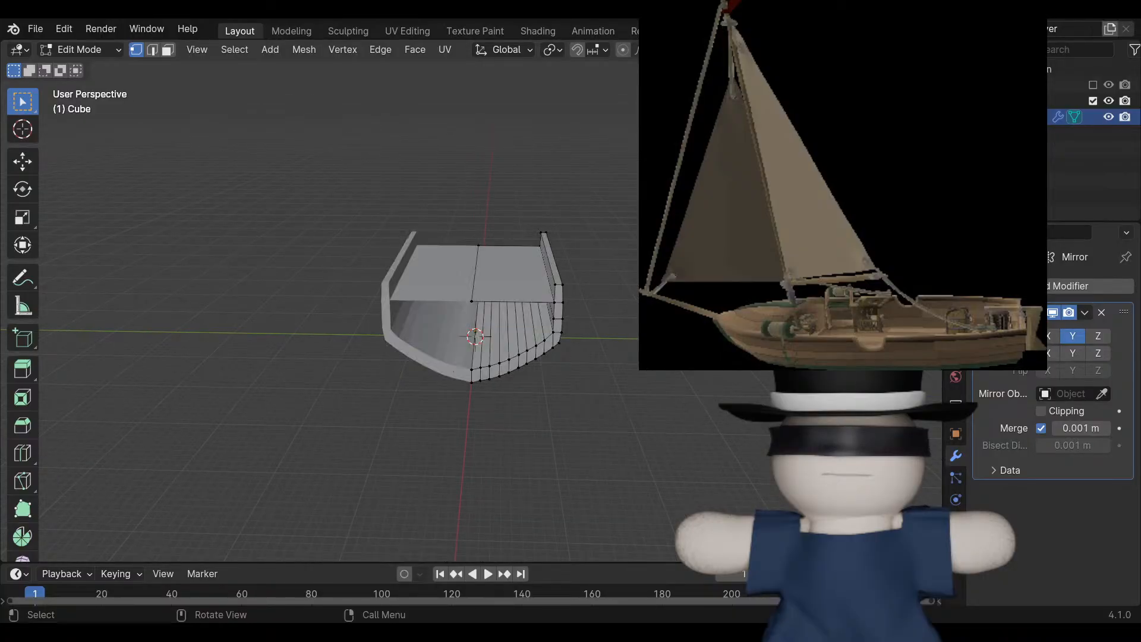
{"action": "scroll", "coordinate": [476, 333], "scroll_direction": "up", "scroll_amount": 2}
{"action": "middle_click_drag", "start_coordinate": [476, 333], "coordinate": [473, 287]}
{"action": "scroll", "coordinate": [473, 288], "scroll_direction": "up", "scroll_amount": 8}
{"action": "scroll", "coordinate": [473, 288], "scroll_direction": "down", "scroll_amount": 7}
{"action": "scroll", "coordinate": [473, 288], "scroll_direction": "up", "scroll_amount": 3}
{"action": "middle_click_drag", "start_coordinate": [473, 288], "coordinate": [470, 321]}
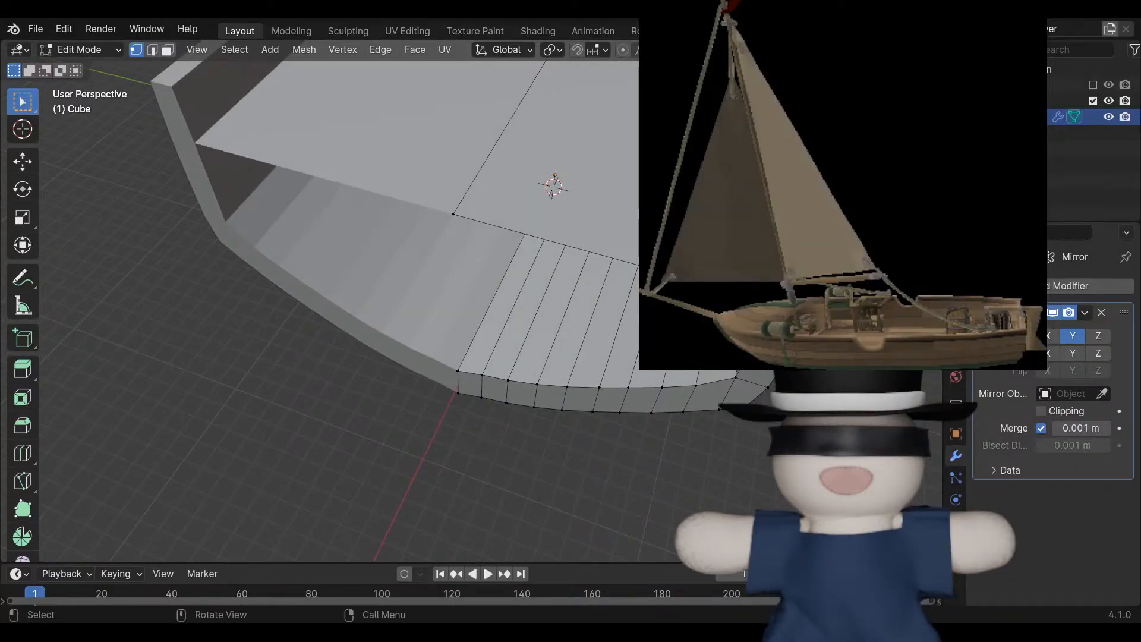
{"action": "left_click", "coordinate": [168, 50]}
{"action": "left_click", "coordinate": [523, 160]}
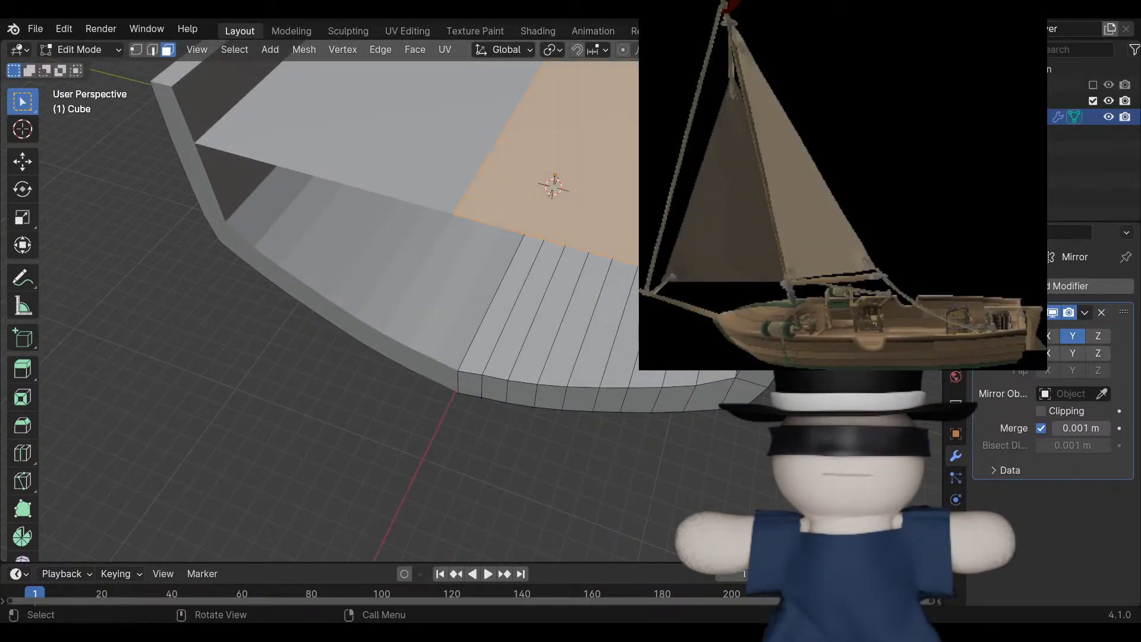
{"action": "key", "text": "KP_Decimal"}
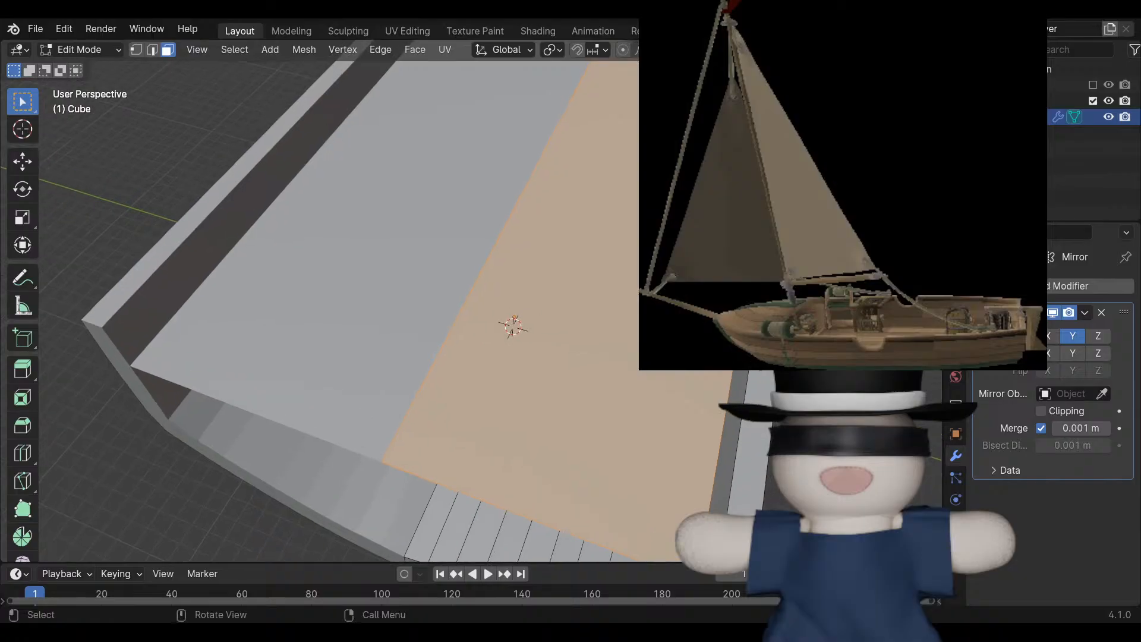
{"action": "middle_click_drag", "start_coordinate": [381, 321], "coordinate": [446, 271]}
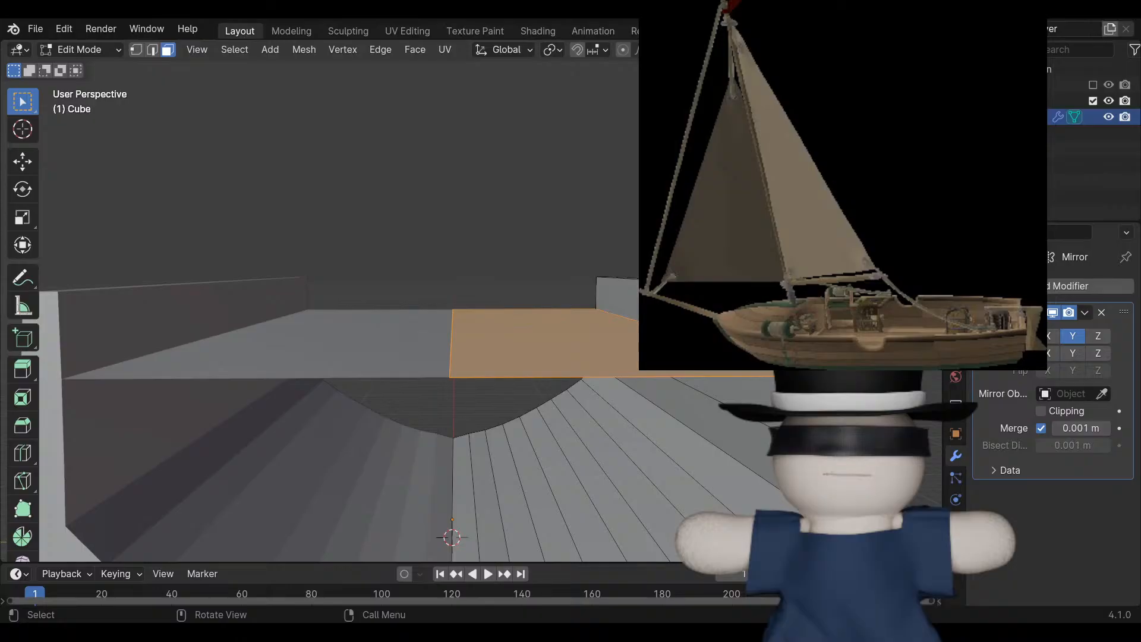
Extrude the top edge of the hull's side wall about 3.06 m upward along Z.
{"action": "key", "text": "shift+z"}
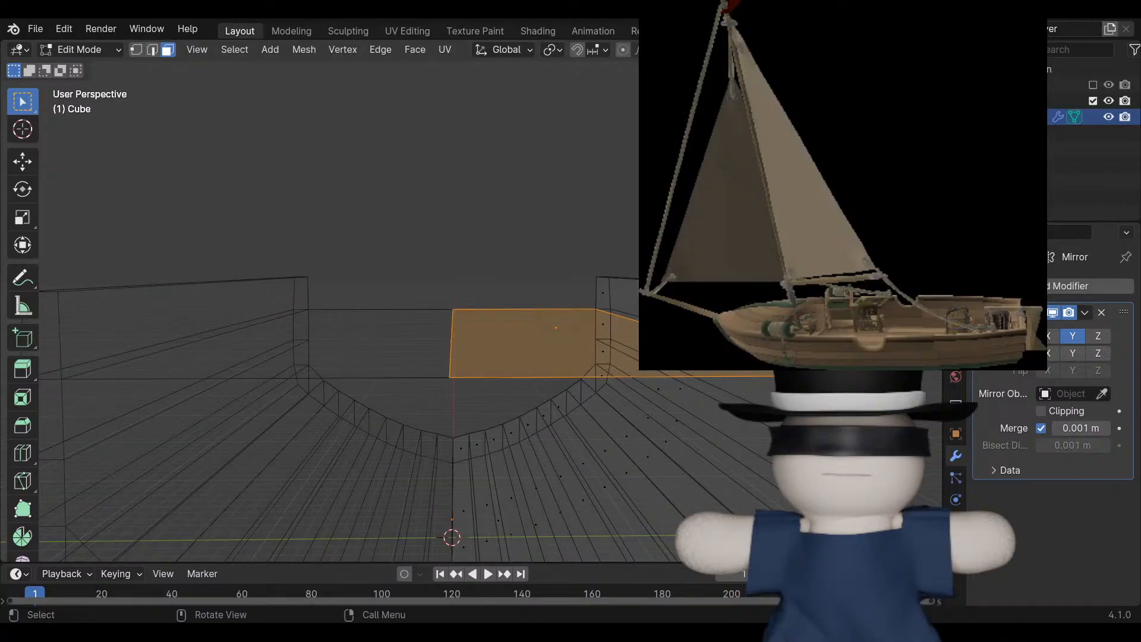
{"action": "key", "text": "ctrl+KP_3"}
{"action": "key", "text": "KP_3"}
{"action": "key", "text": "alt+a"}
{"action": "key", "text": "1"}
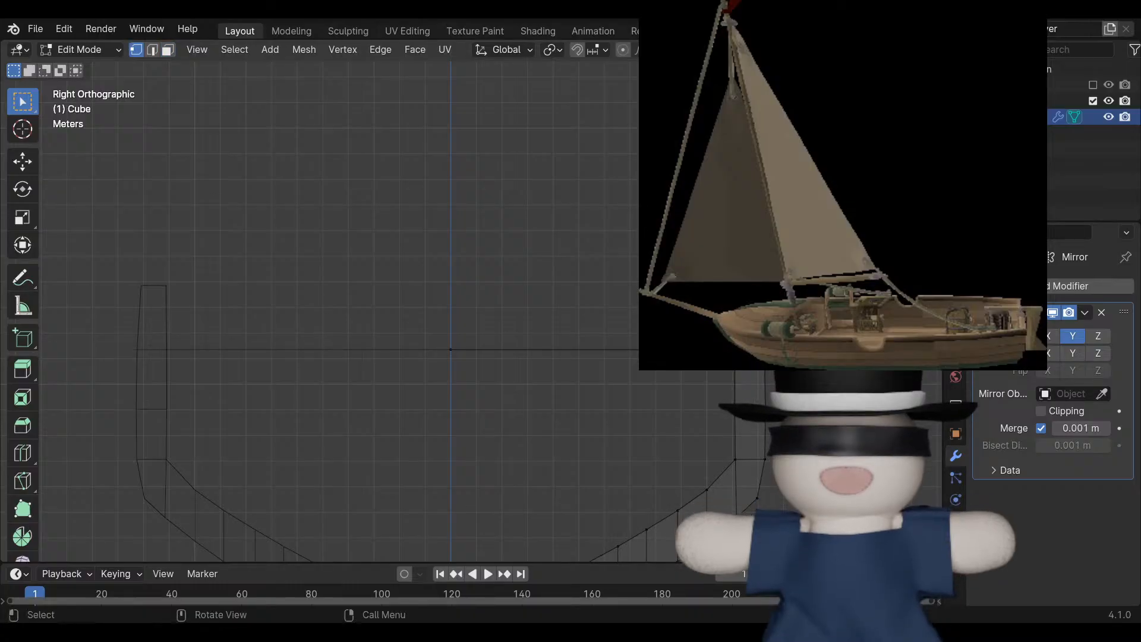
{"action": "middle_click_drag", "start_coordinate": [785, 321], "coordinate": [622, 378], "text": "shift"}
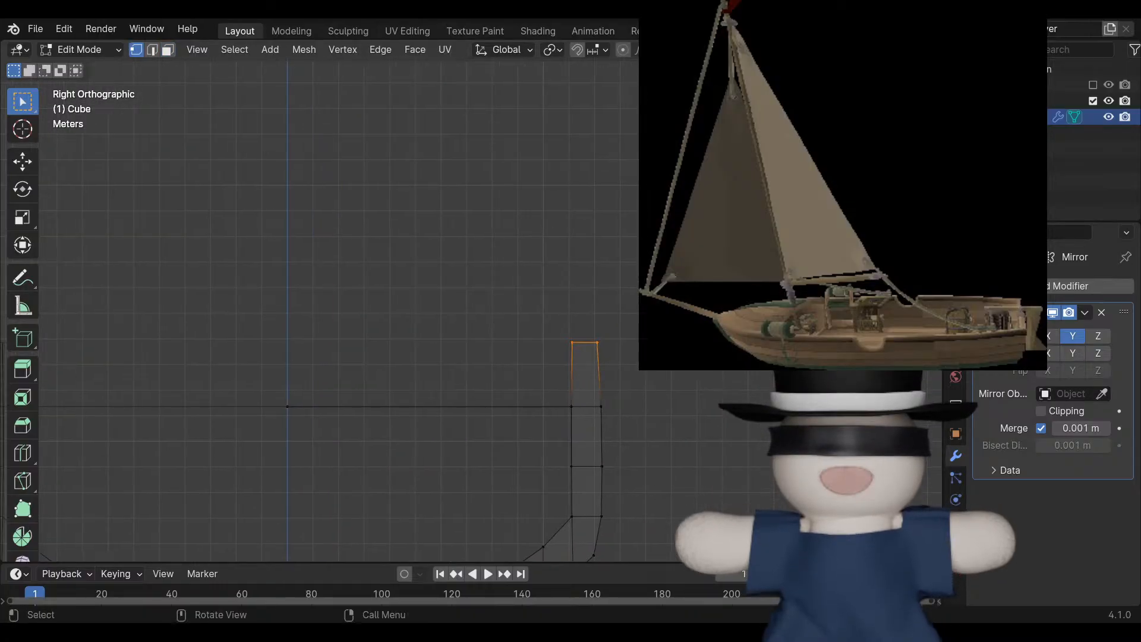
{"action": "key", "text": "e"}
{"action": "key", "text": "Escape"}
{"action": "key", "text": "g"}
{"action": "key", "text": "z"}
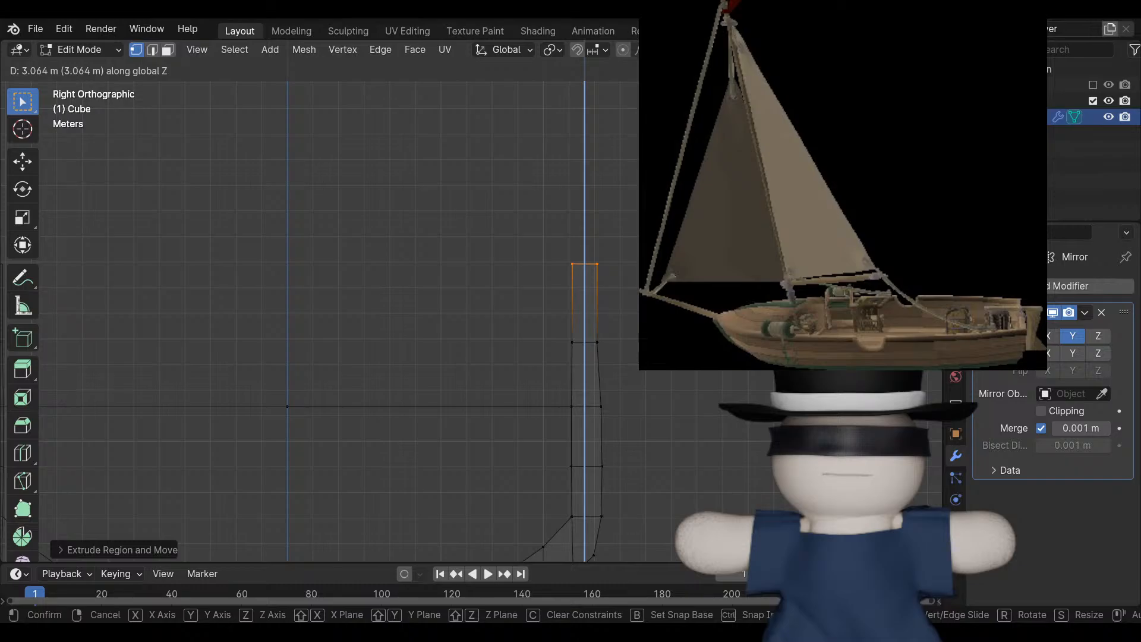
{"action": "key", "text": "Return"}
{"action": "scroll", "coordinate": [470, 301], "scroll_direction": "up", "scroll_amount": 2}
{"action": "middle_click_drag", "start_coordinate": [550, 292], "coordinate": [390, 314], "text": "shift"}
{"action": "scroll", "coordinate": [470, 301], "scroll_direction": "up", "scroll_amount": 2}
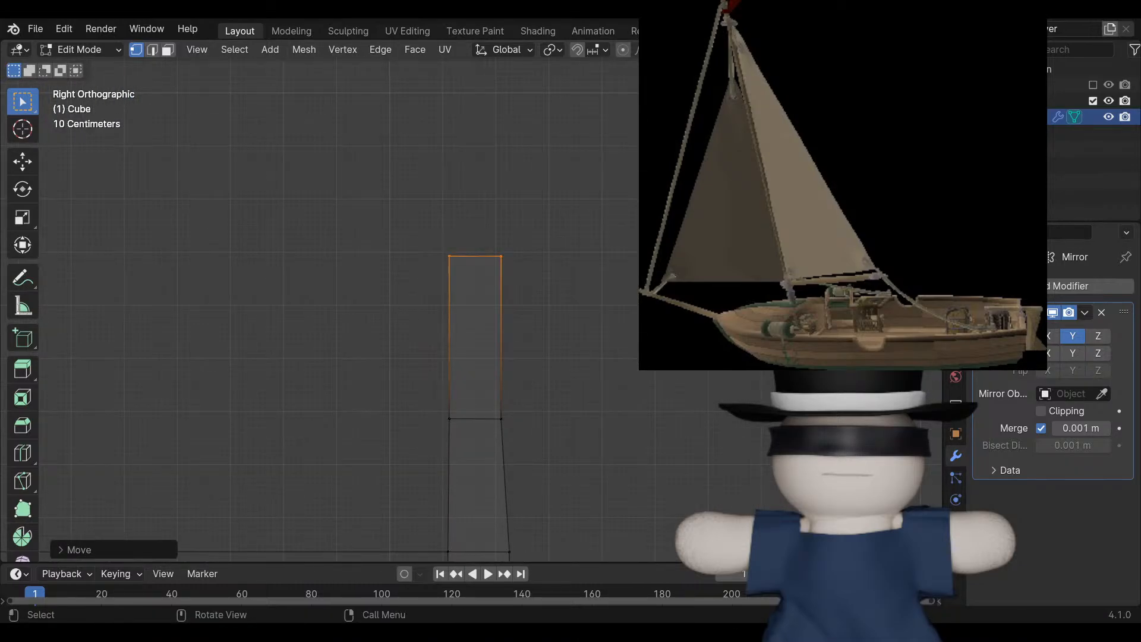
{"action": "key", "text": "s"}
{"action": "key", "text": "y"}
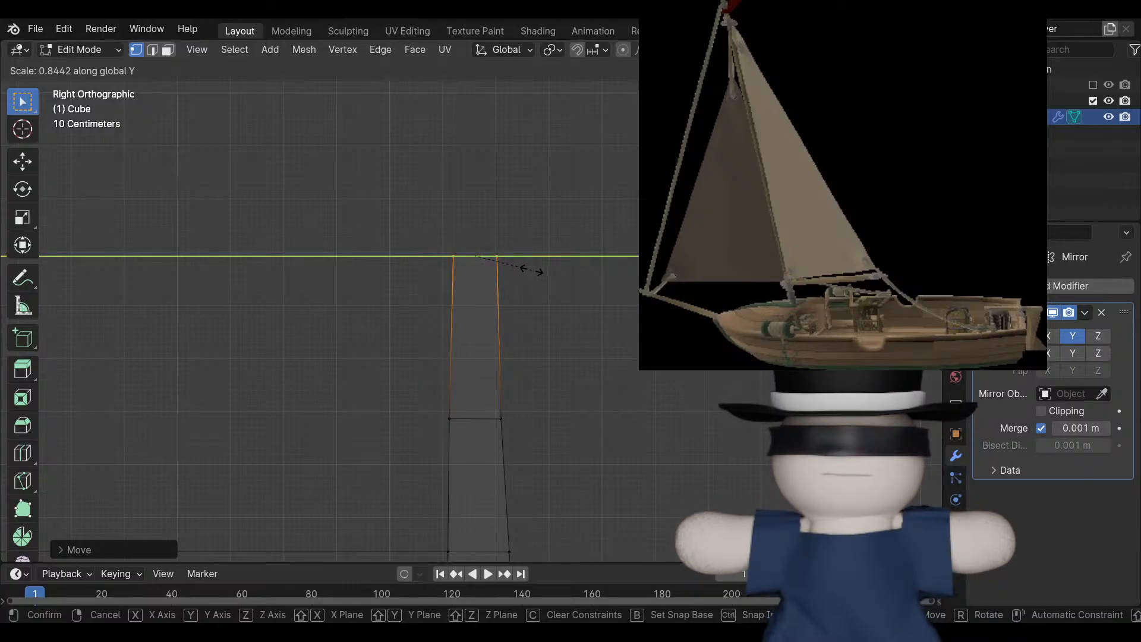
{"action": "key", "text": "Escape"}
Move the wall's topmost outer vertices about 0.10 m inward along negative Y to taper the wall.
{"action": "left_click_drag", "start_coordinate": [480, 231], "coordinate": [526, 283]}
{"action": "key", "text": "g"}
{"action": "key", "text": "y"}
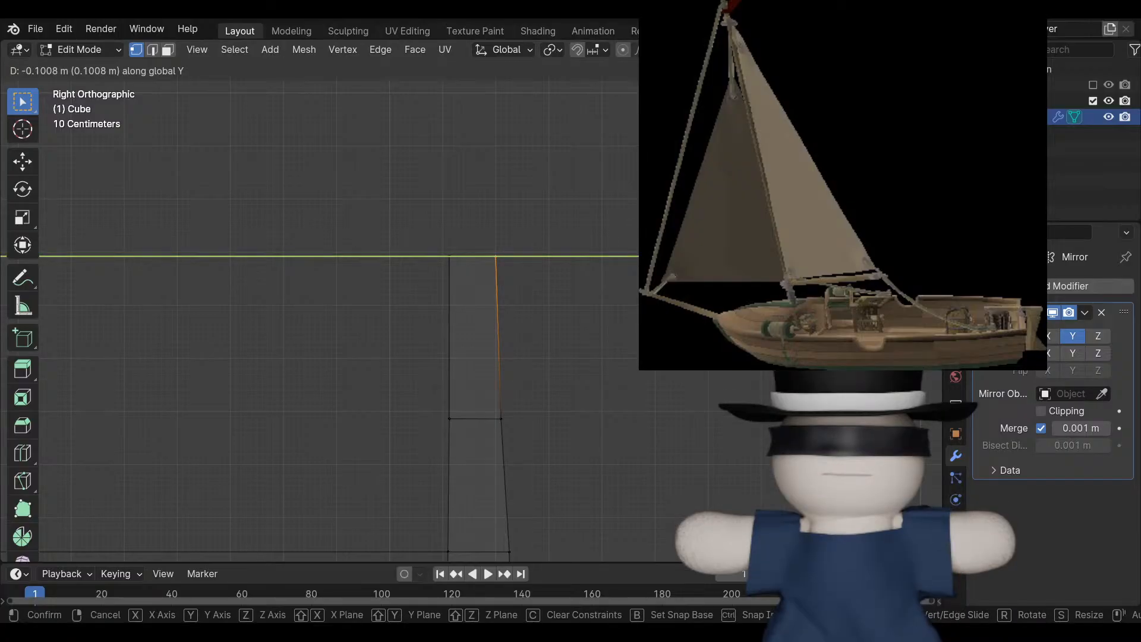
{"action": "key", "text": "Return"}
Examine the heightened side walls and the deck from several sides in wireframe and solid shading.
{"action": "scroll", "coordinate": [338, 321], "scroll_direction": "down", "scroll_amount": 8}
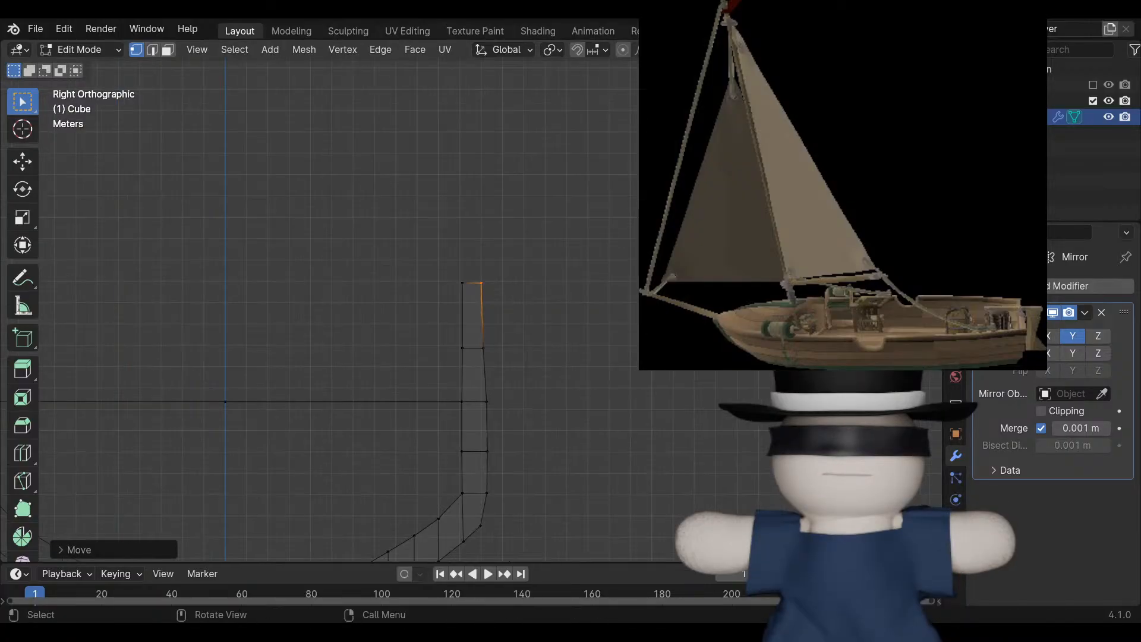
{"action": "middle_click_drag", "start_coordinate": [339, 321], "coordinate": [599, 214], "text": "shift"}
{"action": "left_click", "coordinate": [616, 278]}
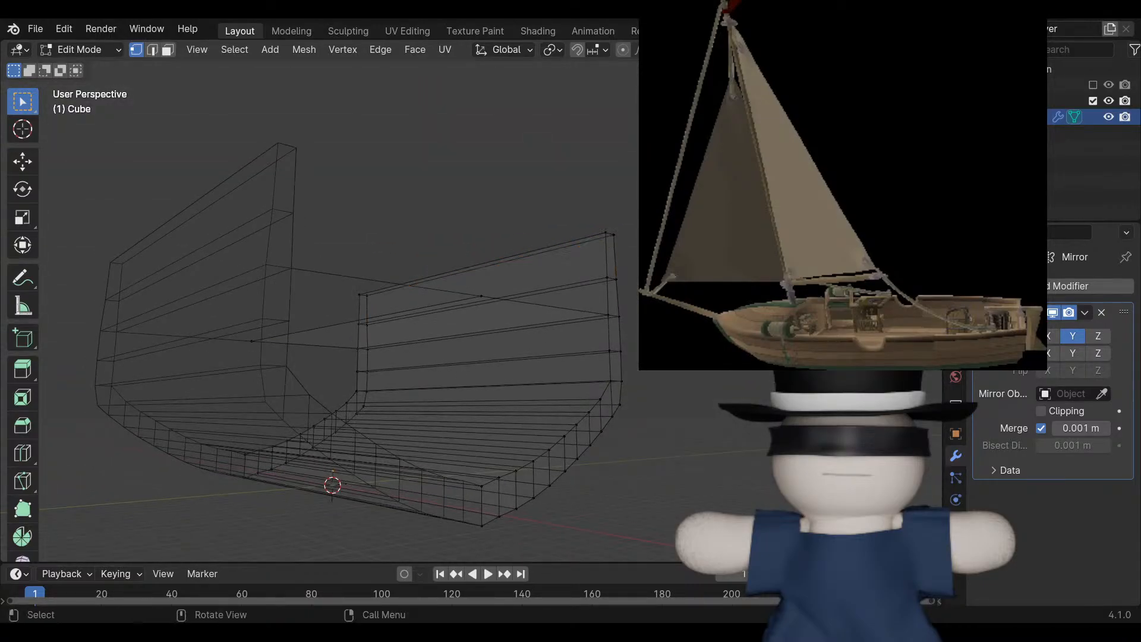
{"action": "middle_click_drag", "start_coordinate": [616, 278], "coordinate": [523, 309]}
{"action": "scroll", "coordinate": [523, 309], "scroll_direction": "down", "scroll_amount": 3}
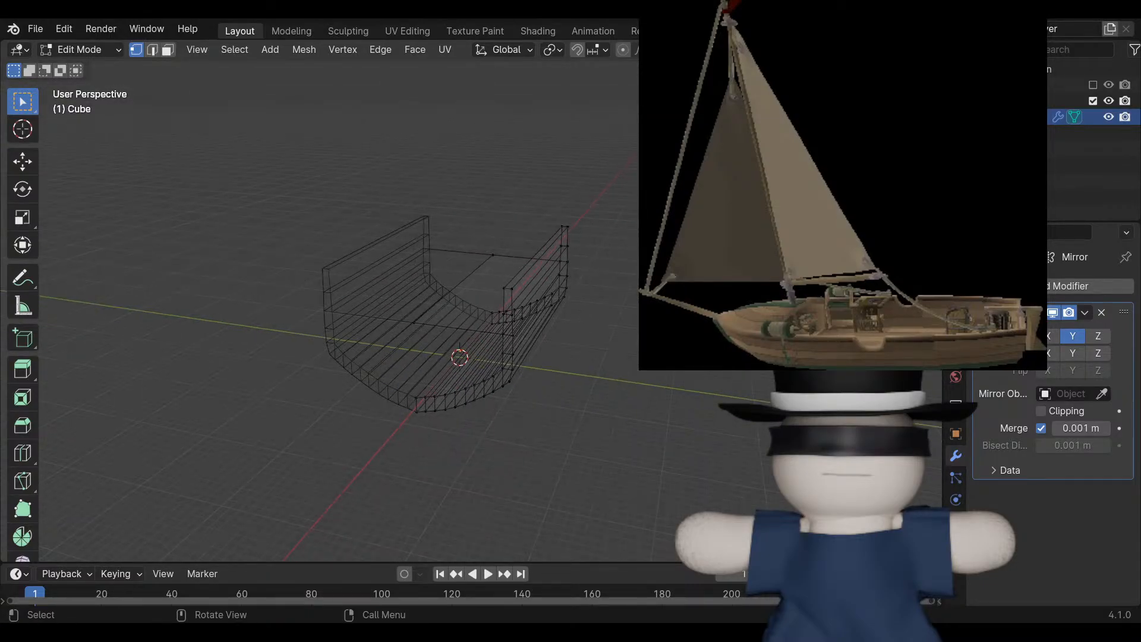
{"action": "key", "text": "shift+z"}
{"action": "scroll", "coordinate": [458, 333], "scroll_direction": "up", "scroll_amount": 3}
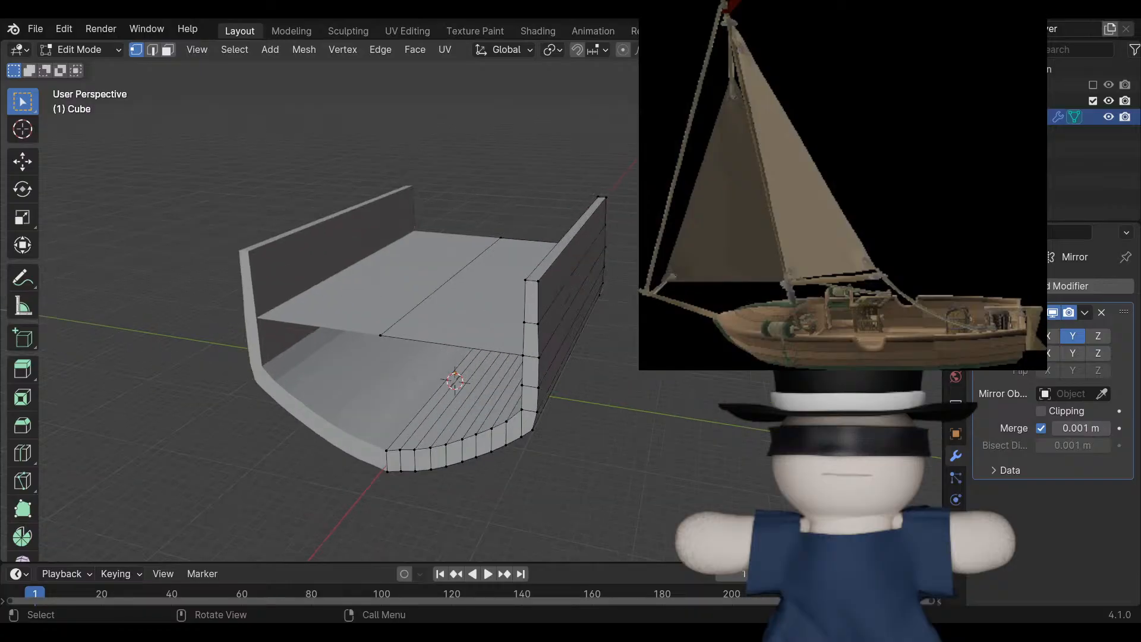
{"action": "middle_click_drag", "start_coordinate": [457, 333], "coordinate": [792, 304]}
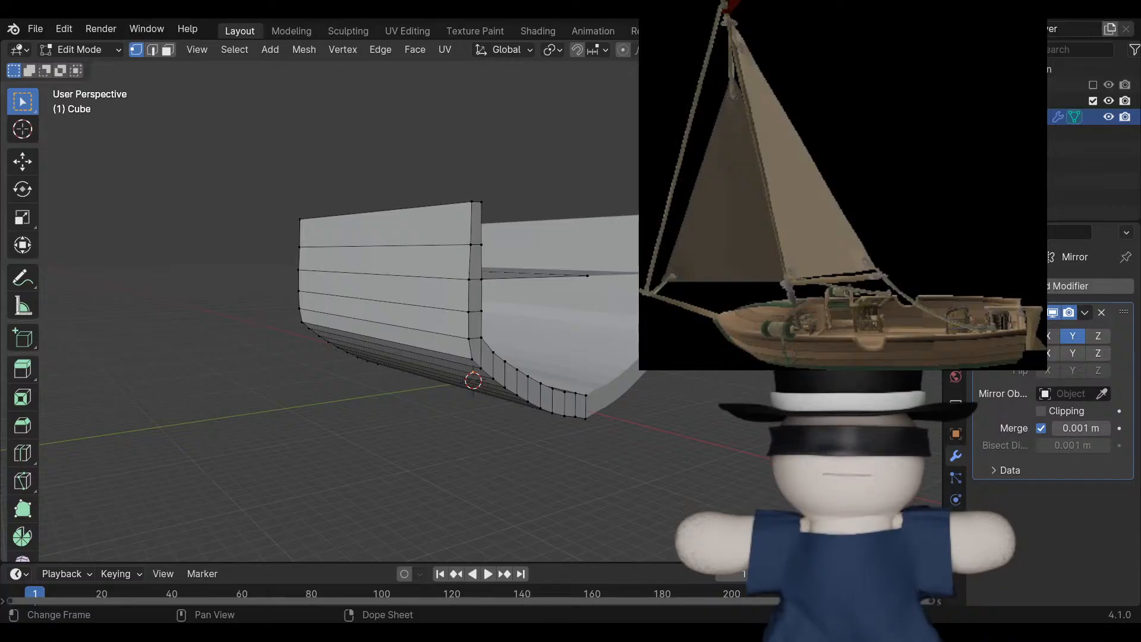
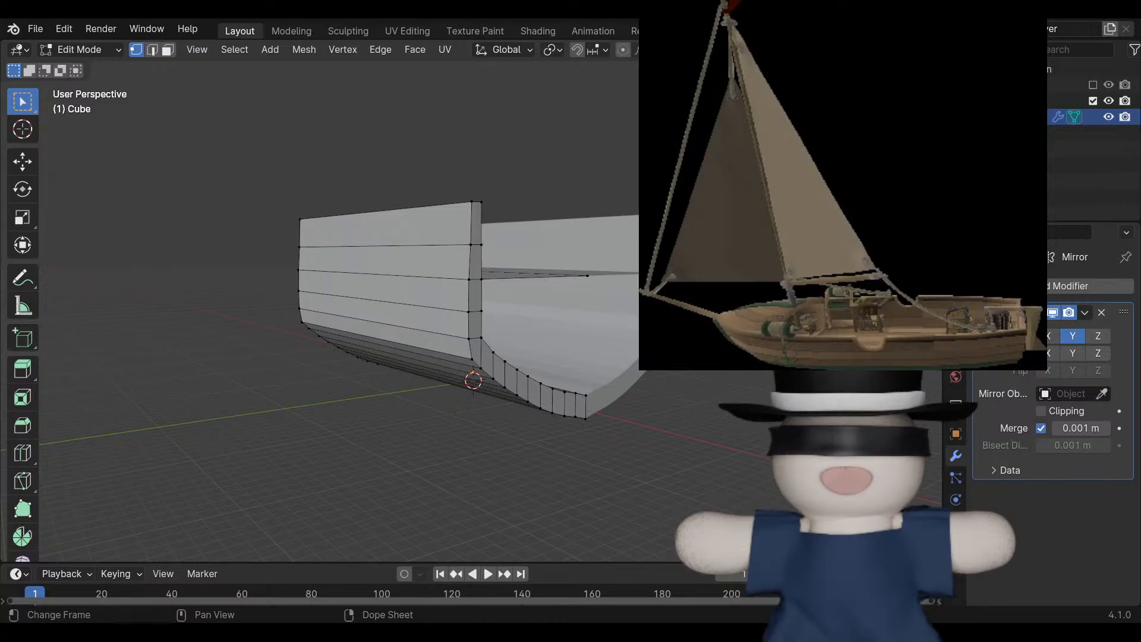
{"action": "middle_click_drag", "start_coordinate": [416, 356], "coordinate": [353, 392]}
{"action": "middle_click_drag", "start_coordinate": [475, 333], "coordinate": [320, 315]}
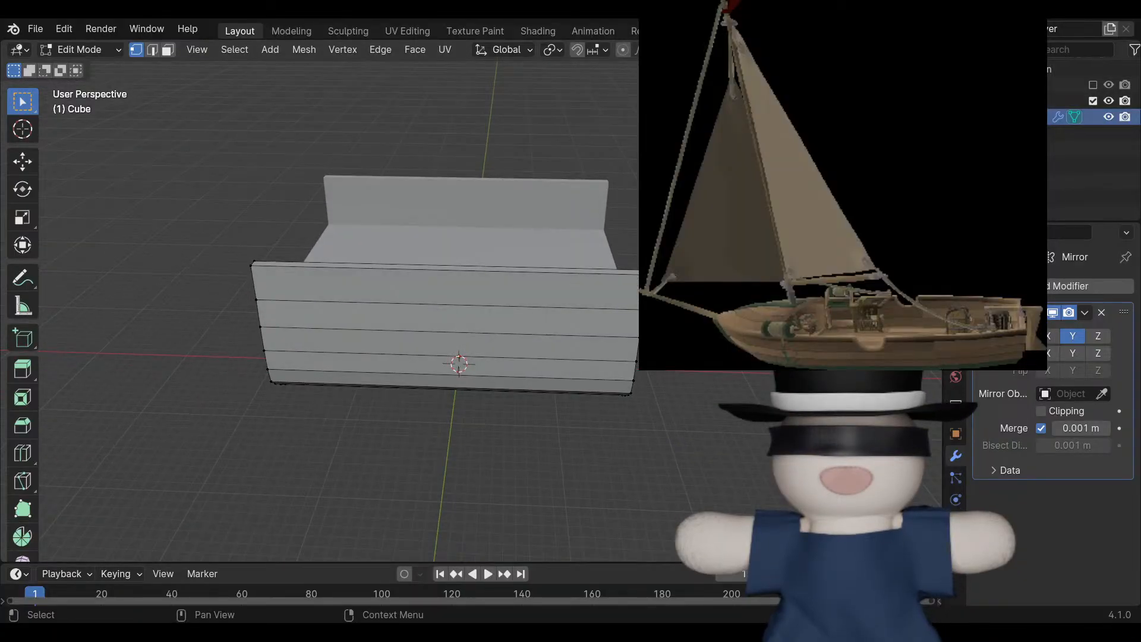
Rename the hull object as middle.
{"action": "double_click", "coordinate": [1015, 117]}
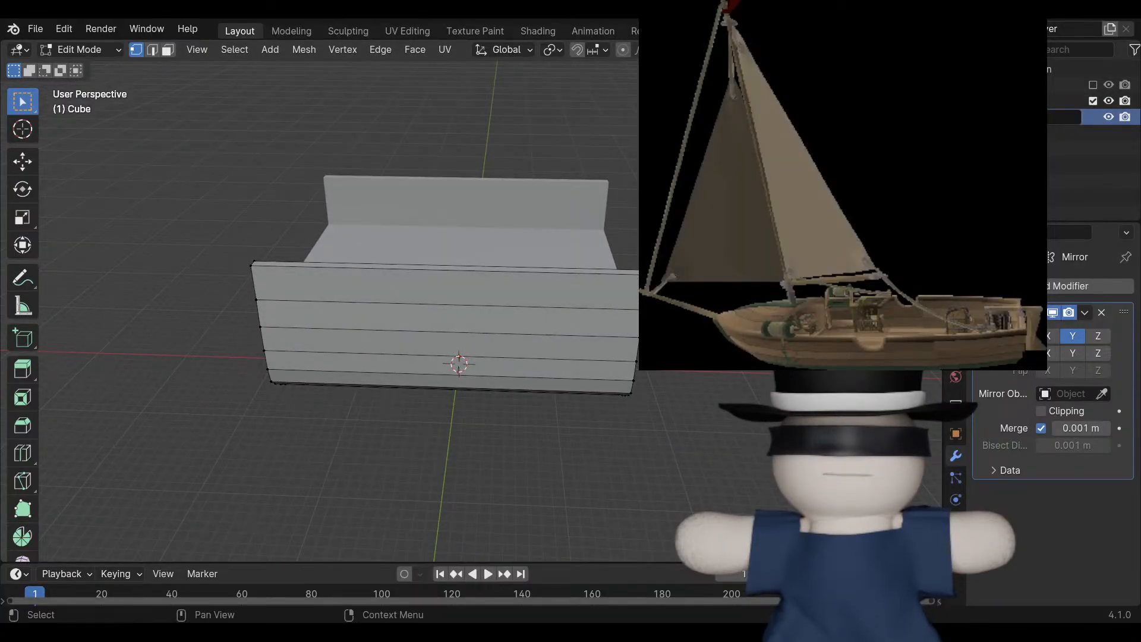
{"action": "type", "text": "middle"}
{"action": "key", "text": "Return"}
Examine the hull section's side wall, open end and underside of the deck from several angles.
{"action": "scroll", "coordinate": [471, 311], "scroll_direction": "up", "scroll_amount": 3}
{"action": "mouse_move", "coordinate": [471, 311]}
{"action": "middle_mouse_down", "text": "shift"}
{"action": "mouse_move", "coordinate": [615, 298]}
{"action": "mouse_move", "coordinate": [624, 277]}
{"action": "mouse_move", "coordinate": [615, 258]}
{"action": "mouse_move", "coordinate": [607, 291]}
{"action": "mouse_move", "coordinate": [547, 321]}
{"action": "mouse_move", "coordinate": [452, 321]}
{"action": "middle_mouse_up", "text": "shift"}
{"action": "scroll", "coordinate": [511, 321], "scroll_direction": "down", "scroll_amount": 4}
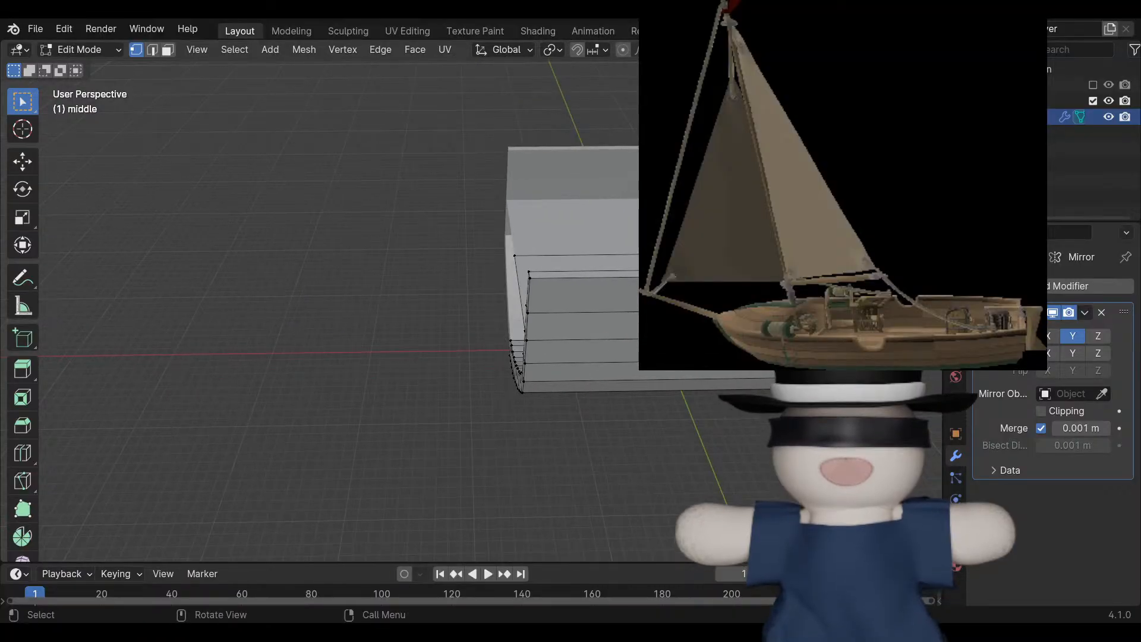
{"action": "left_click_drag", "start_coordinate": [322, 95], "coordinate": [480, 455]}
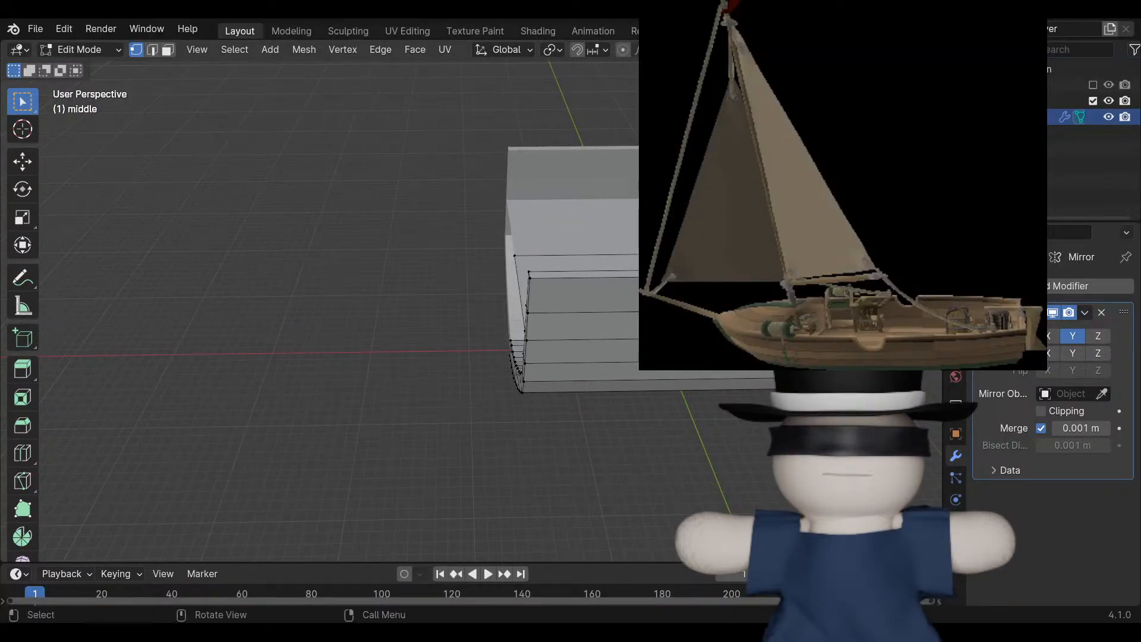
{"action": "middle_click_drag", "start_coordinate": [481, 455], "coordinate": [630, 363]}
{"action": "scroll", "coordinate": [392, 392], "scroll_direction": "up", "scroll_amount": 2}
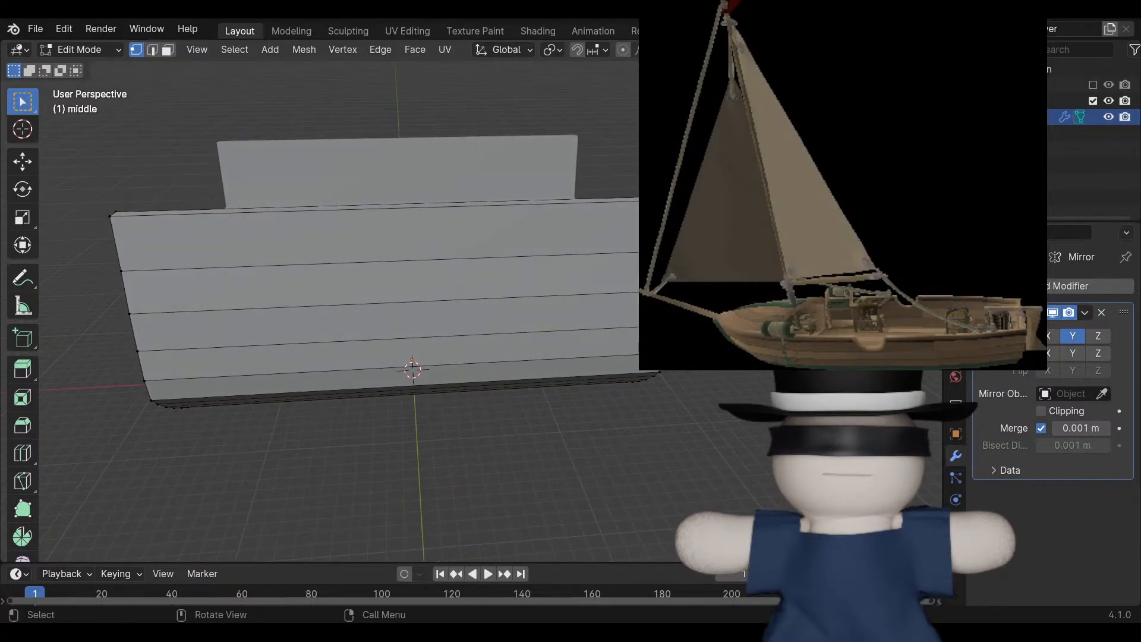
{"action": "scroll", "coordinate": [630, 362], "scroll_direction": "down", "scroll_amount": 3}
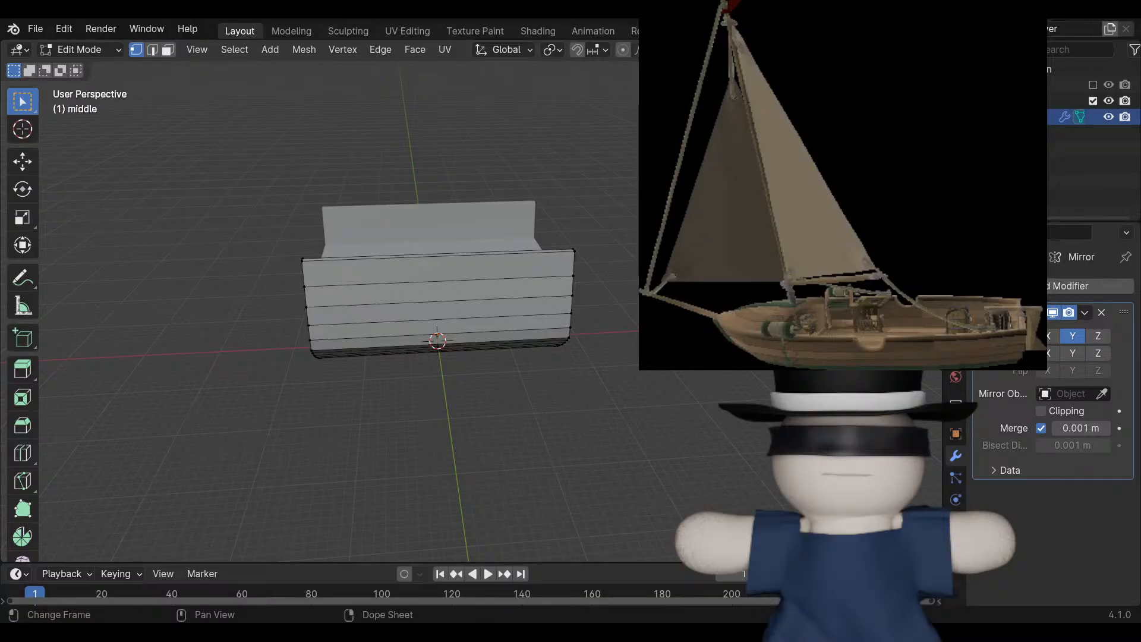
{"action": "scroll", "coordinate": [404, 297], "scroll_direction": "up", "scroll_amount": 3}
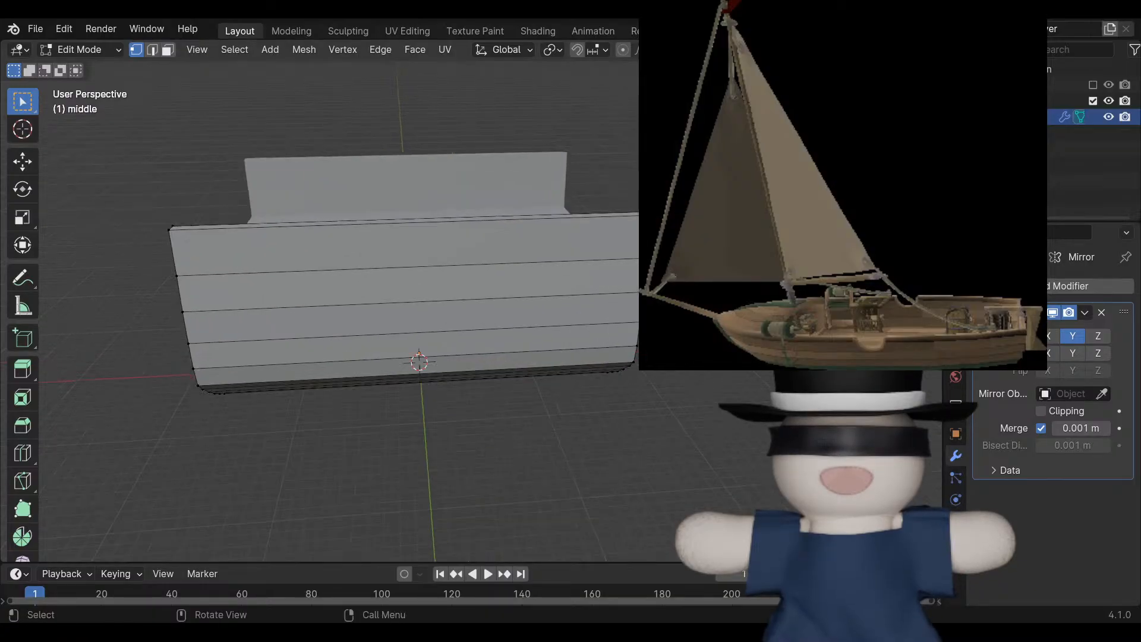
{"action": "middle_click_drag", "start_coordinate": [357, 309], "coordinate": [503, 259]}
{"action": "middle_click_drag", "start_coordinate": [404, 333], "coordinate": [487, 304]}
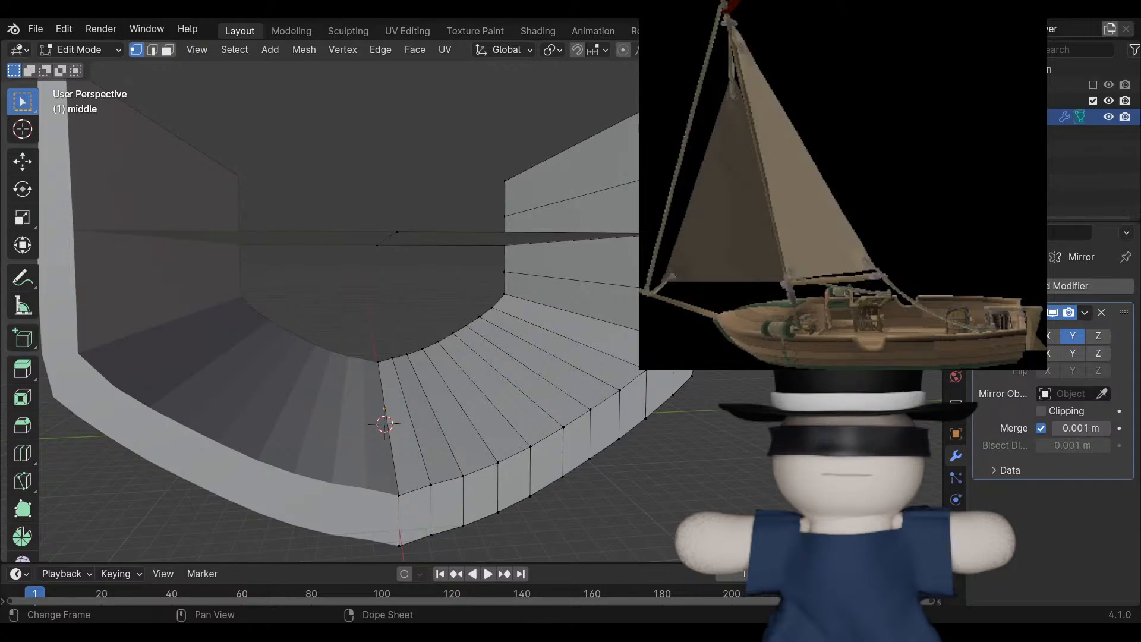
{"action": "middle_click_drag", "start_coordinate": [404, 392], "coordinate": [364, 360]}
{"action": "key", "text": "KP_3"}
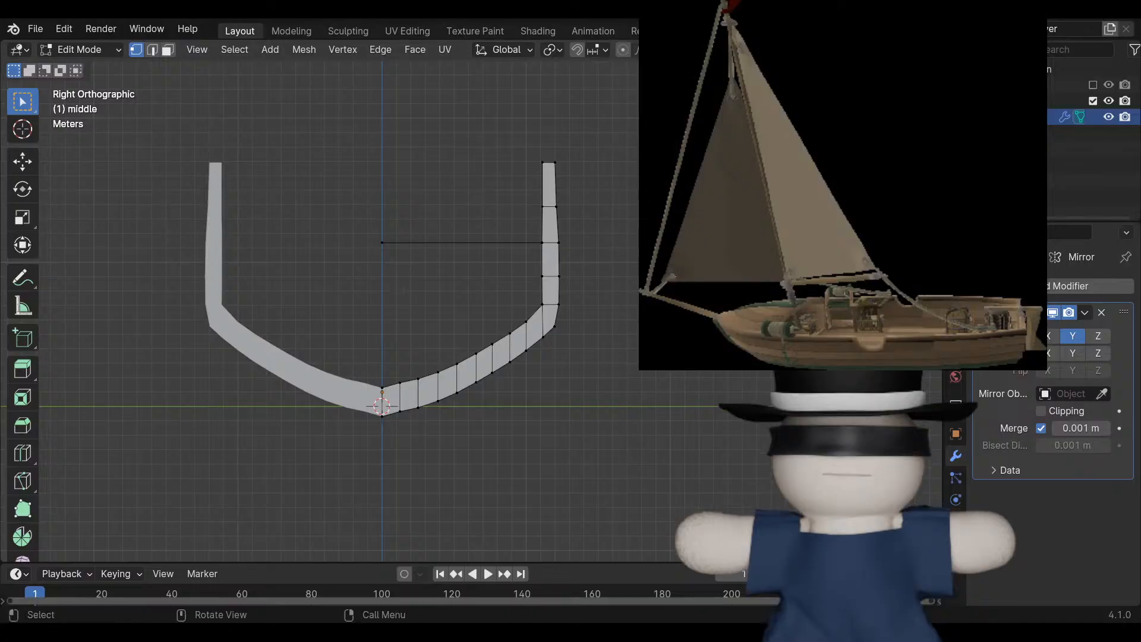
{"action": "left_click_drag", "start_coordinate": [400, 103], "coordinate": [609, 464]}
{"action": "left_click_drag", "start_coordinate": [474, 109], "coordinate": [393, 77]}
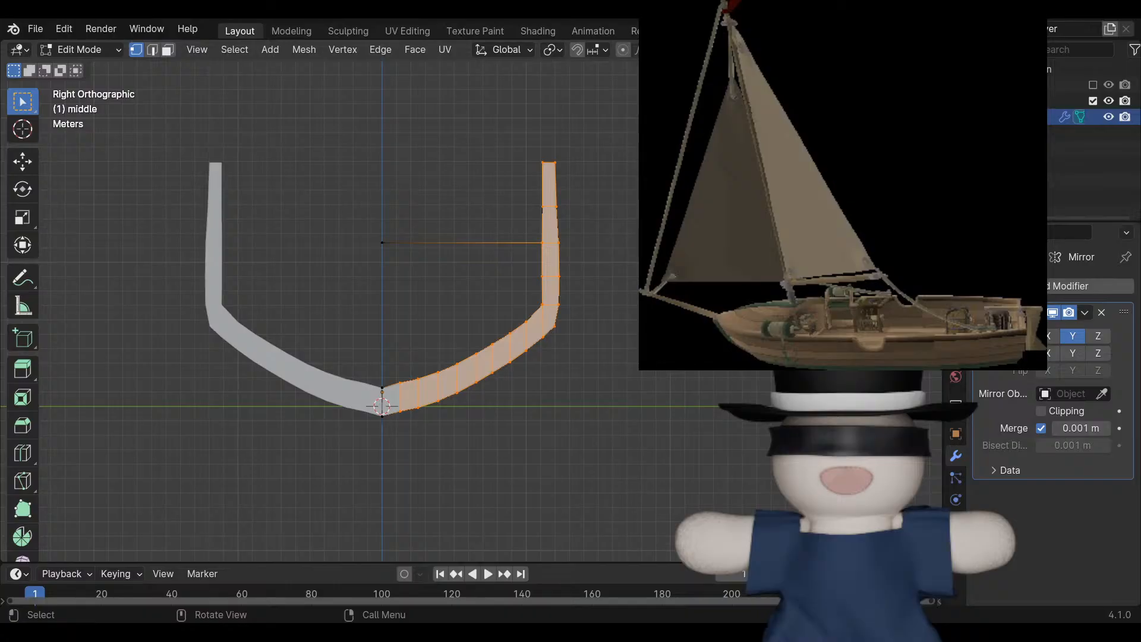
{"action": "key", "text": "g"}
{"action": "key", "text": "y"}
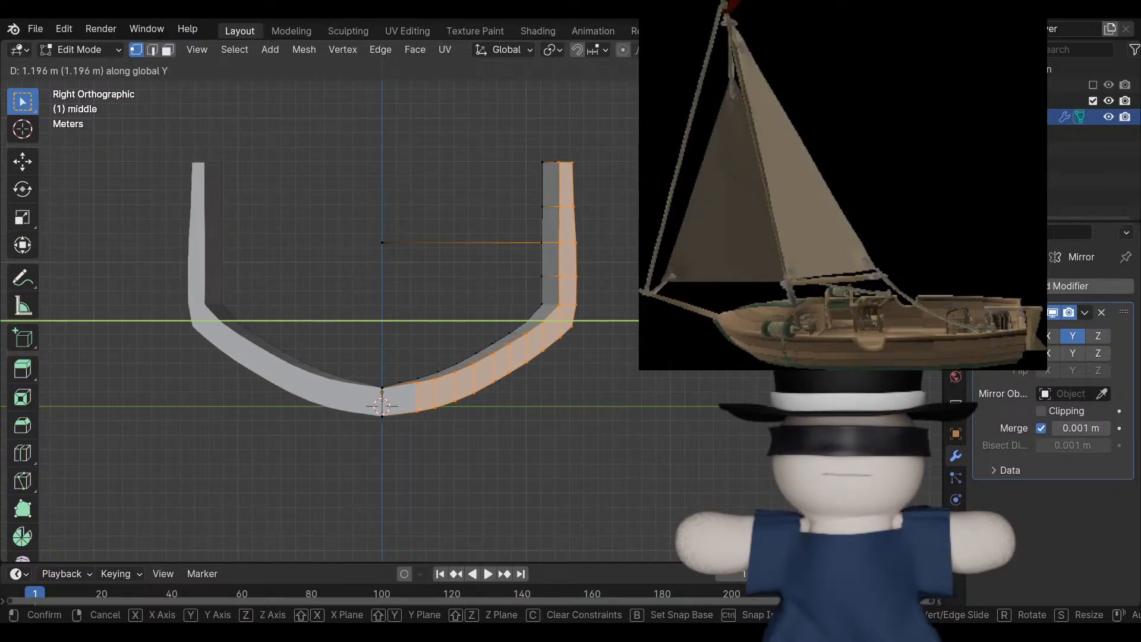
{"action": "key", "text": "Escape"}
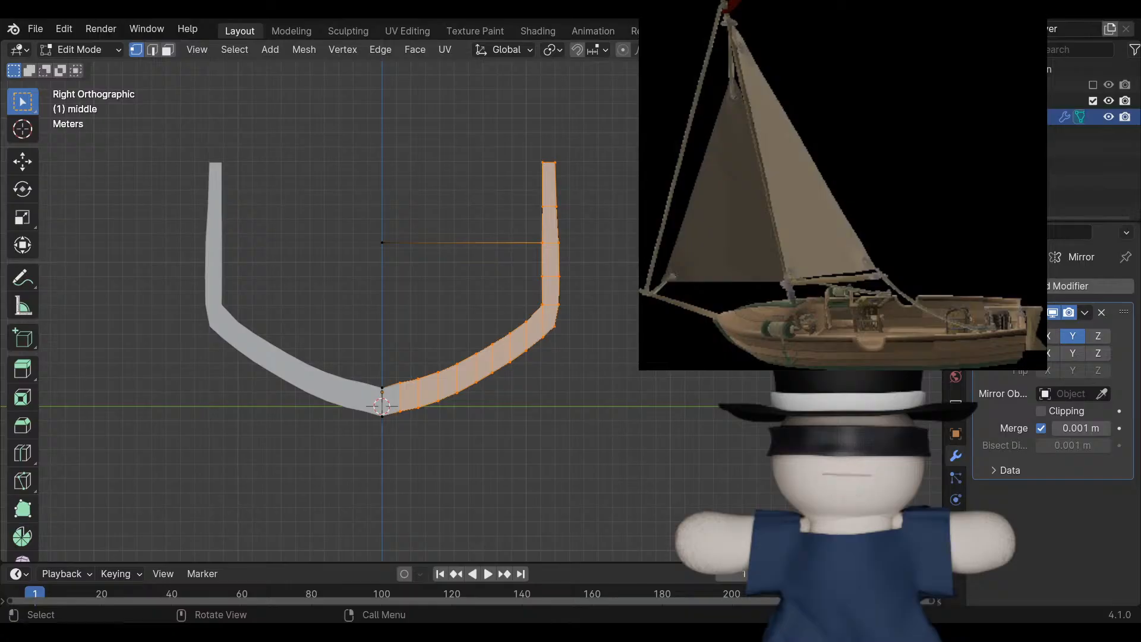
Widen the hull by moving all of the half's vertices beyond the centreline pair outward along Y, including those hidden behind the front.
{"action": "key", "text": "shift+z"}
{"action": "left_click_drag", "start_coordinate": [743, 473], "coordinate": [392, 137]}
{"action": "key", "text": "g"}
{"action": "key", "text": "y"}
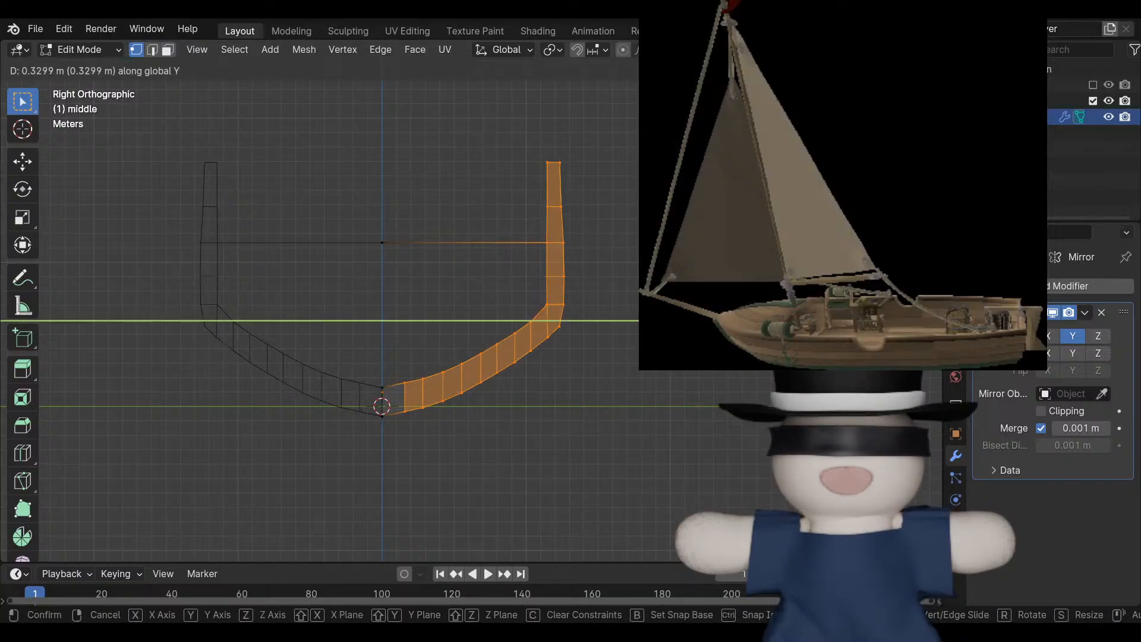
{"action": "key", "text": "Return"}
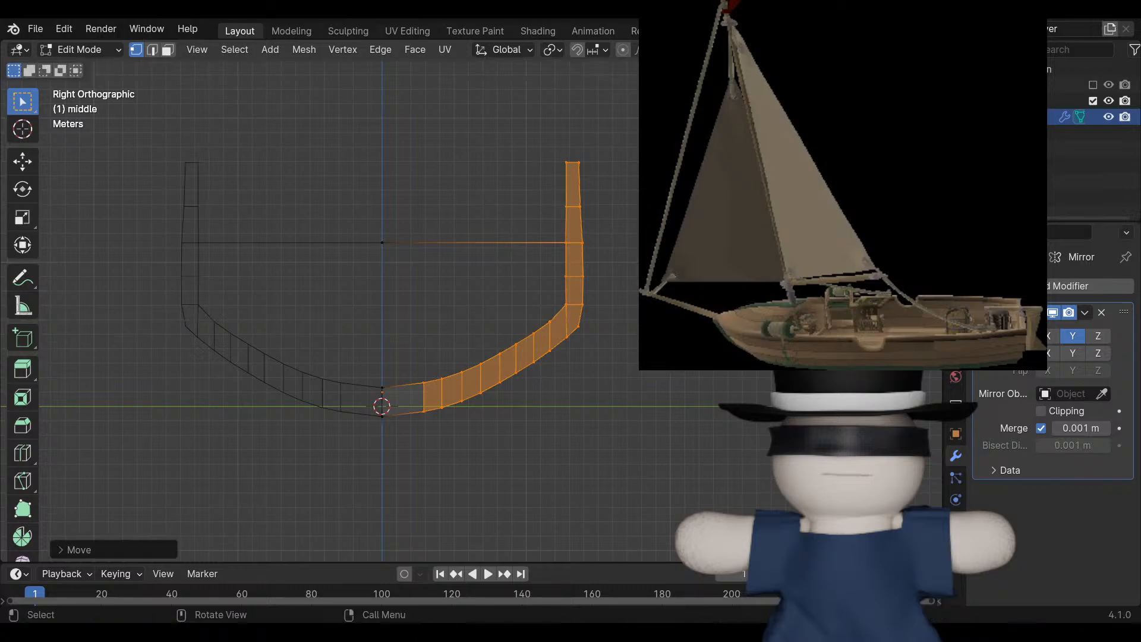
Widen the second bottom segment by moving the second vertex column from the centreline and everything outboard outward along Y.
{"action": "left_click_drag", "start_coordinate": [750, 465], "coordinate": [432, 116]}
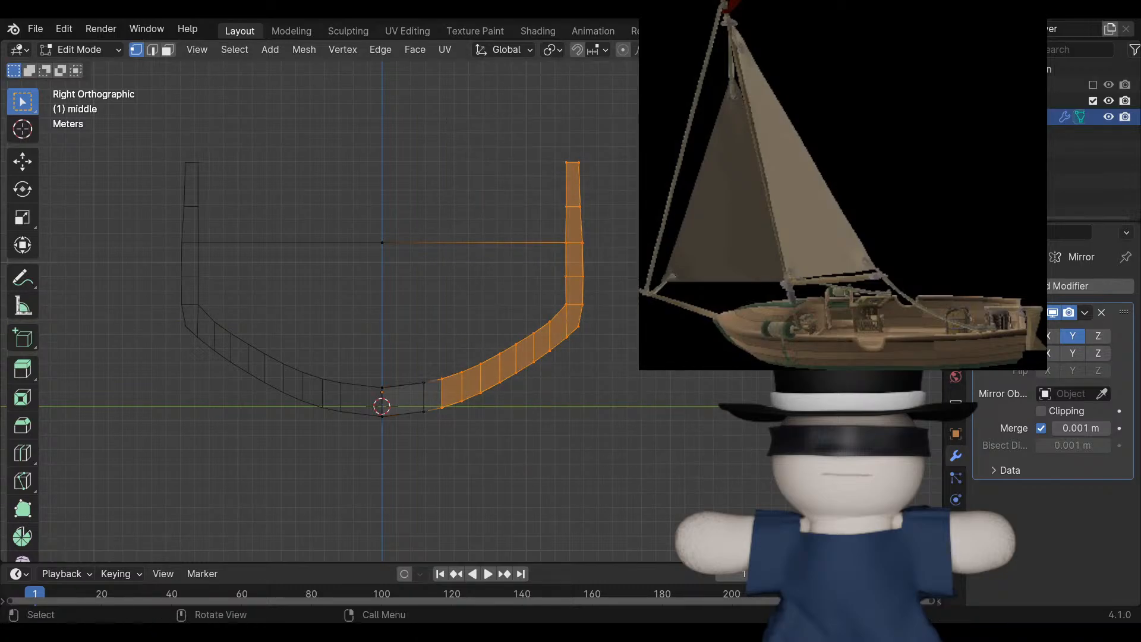
{"action": "key", "text": "g"}
{"action": "key", "text": "y"}
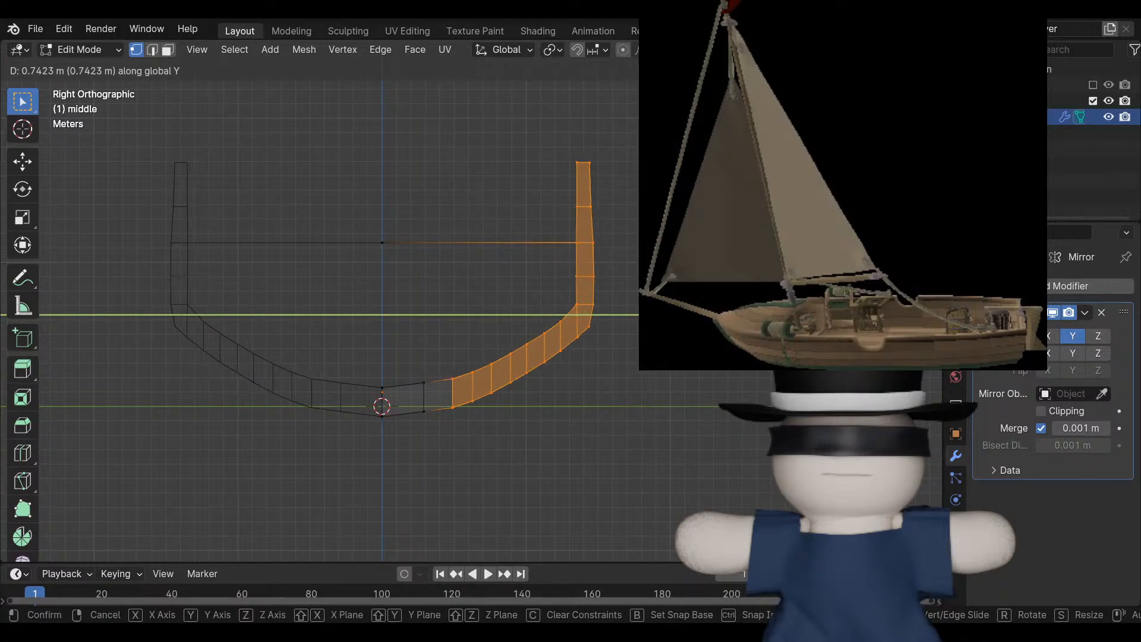
{"action": "key", "text": "Return"}
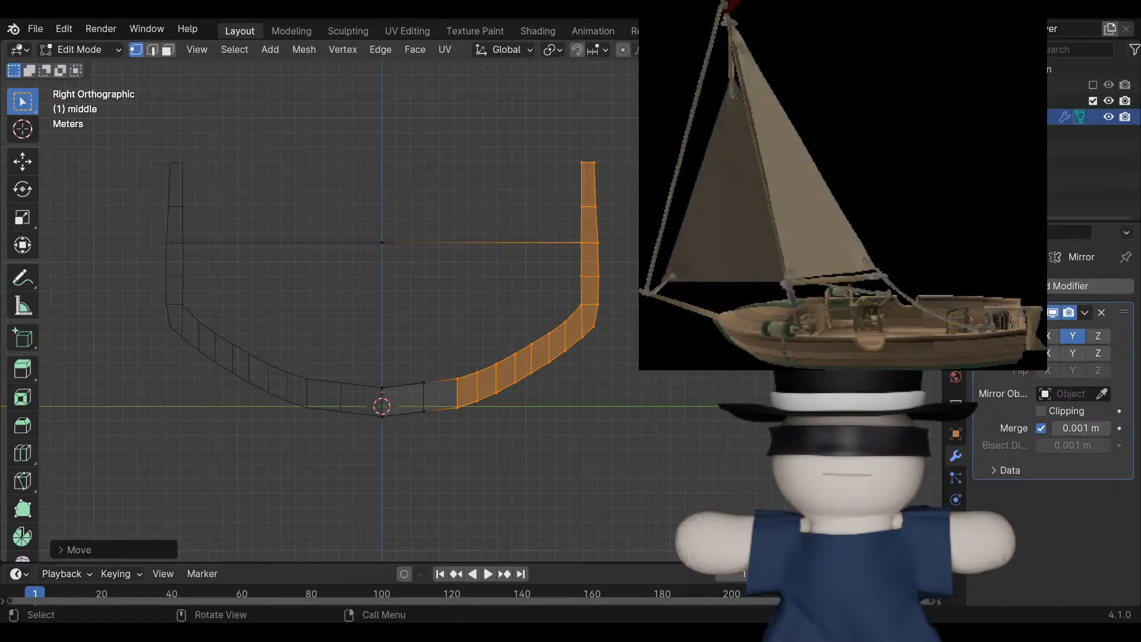
Widen the third bottom segment by moving the third vertex column from the centreline and everything outboard outward along Y.
{"action": "left_click_drag", "start_coordinate": [657, 458], "coordinate": [470, 132]}
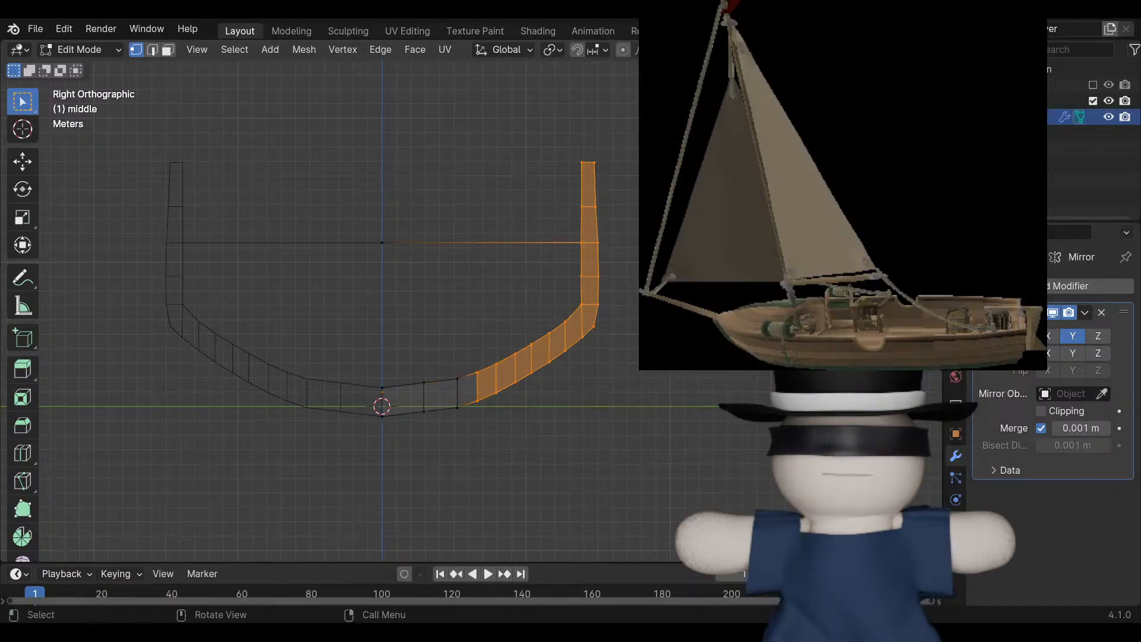
{"action": "key", "text": "g"}
{"action": "key", "text": "y"}
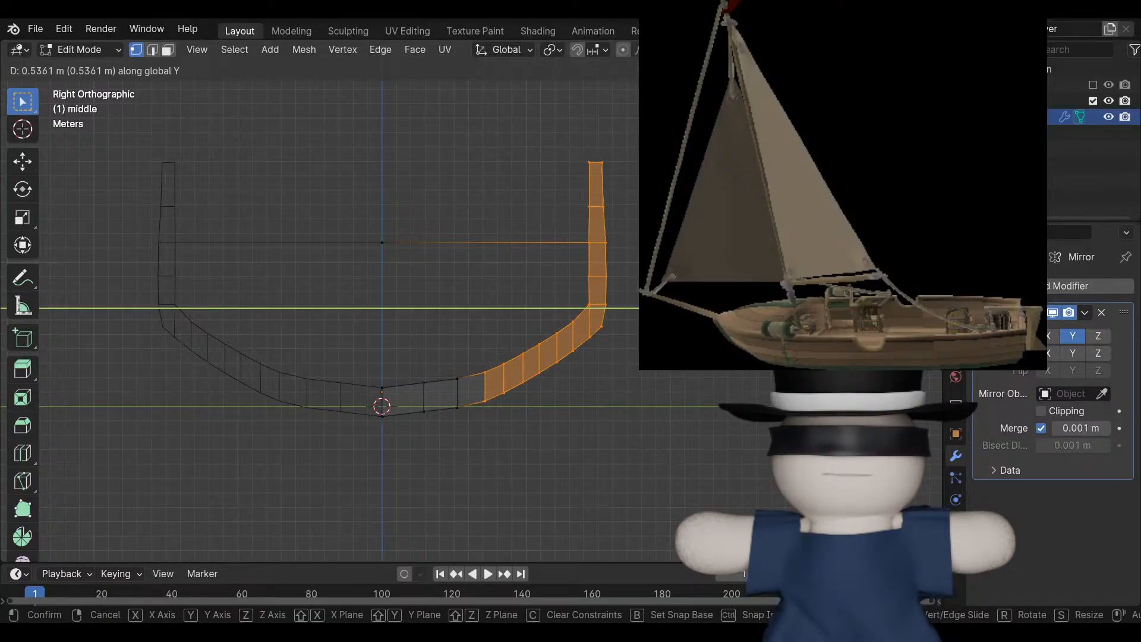
{"action": "key", "text": "Return"}
Widen the fourth bottom segment slightly by moving the fourth vertex column from the centreline and everything outboard outward along Y.
{"action": "left_click_drag", "start_coordinate": [745, 461], "coordinate": [506, 116]}
{"action": "key", "text": "g"}
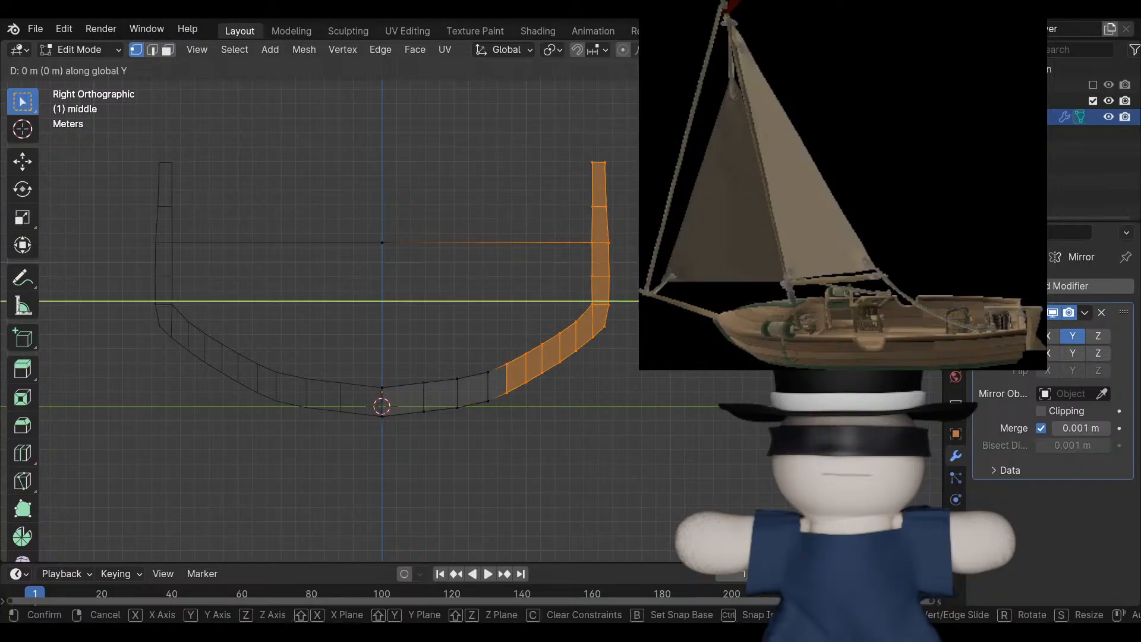
{"action": "key", "text": "y"}
{"action": "key", "text": "Return"}
Move the sixth vertex column from the centreline and everything outboard, including the side wall, outward along Y.
{"action": "left_click_drag", "start_coordinate": [752, 437], "coordinate": [543, 146]}
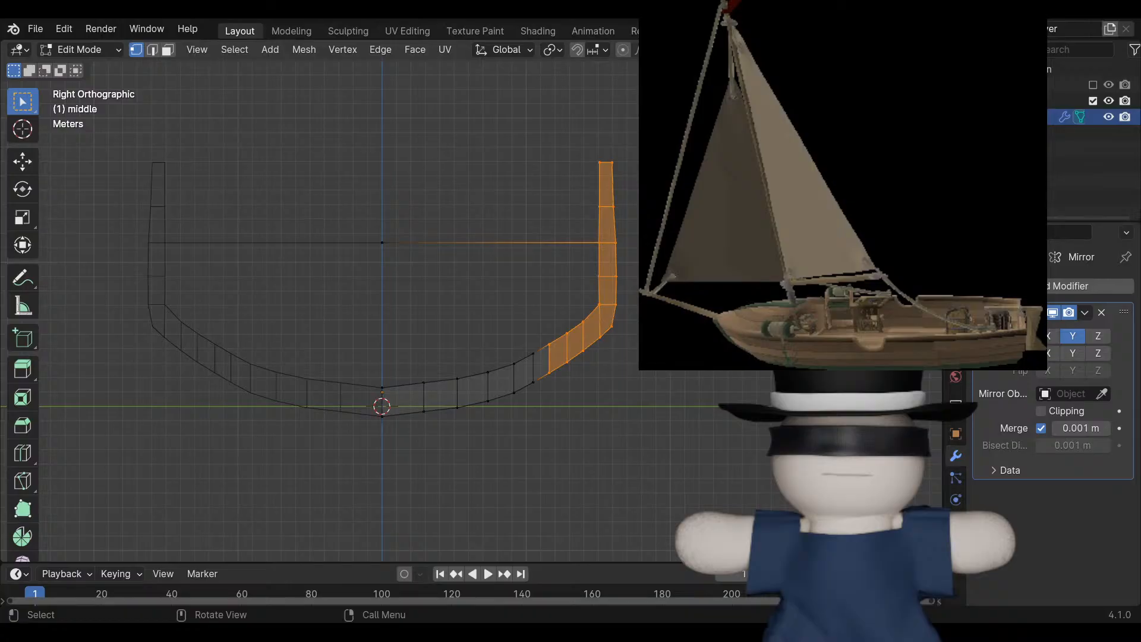
{"action": "key", "text": "g"}
{"action": "key", "text": "y"}
{"action": "key", "text": "Return"}
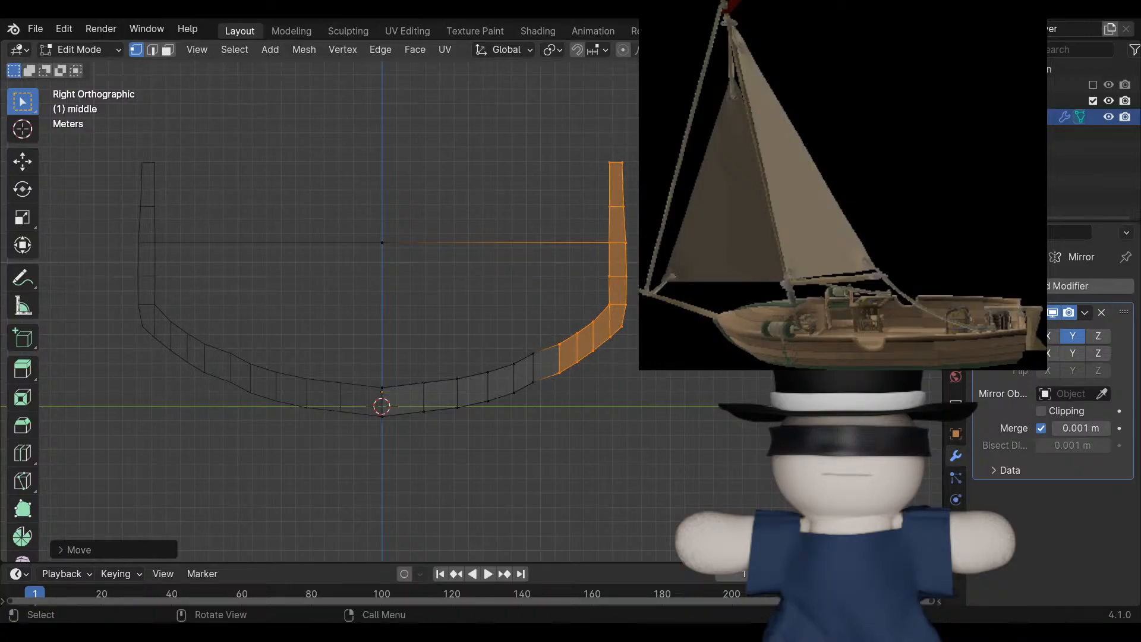
Lower the fifth vertex column from the centreline slightly along Z to smooth the bottom curve.
{"action": "left_click_drag", "start_coordinate": [553, 421], "coordinate": [519, 335]}
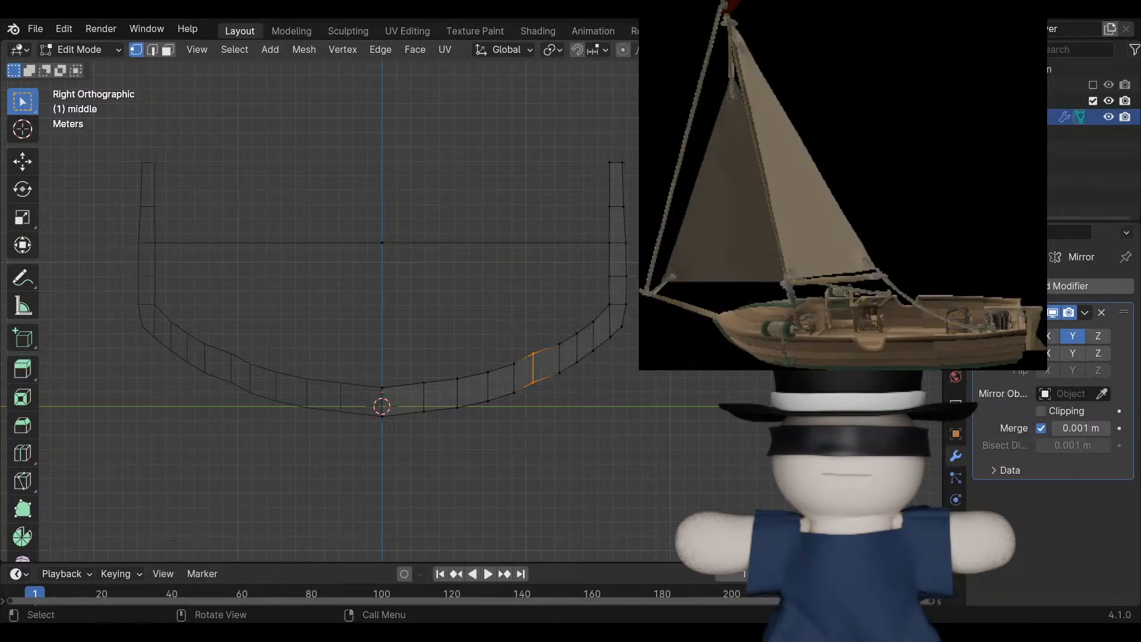
{"action": "key", "text": "g"}
{"action": "key", "text": "z"}
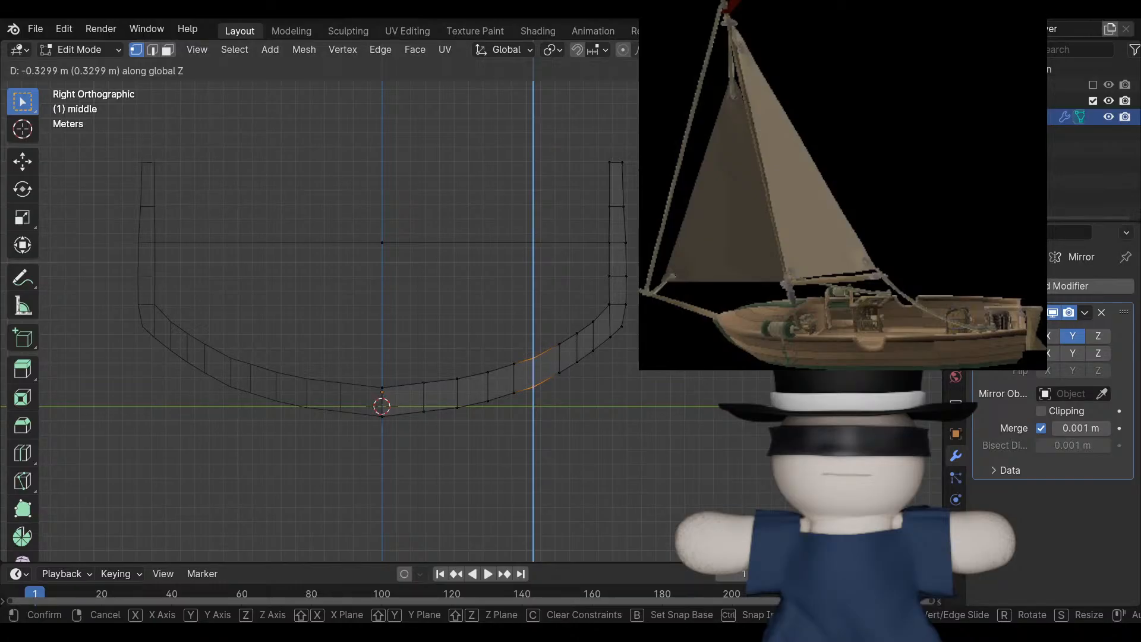
{"action": "key", "text": "Return"}
Move the side wall and the eighth bottom vertex column from the centreline outward along Y.
{"action": "key", "text": "b"}
{"action": "left_click_drag", "start_coordinate": [640, 371], "coordinate": [580, 126]}
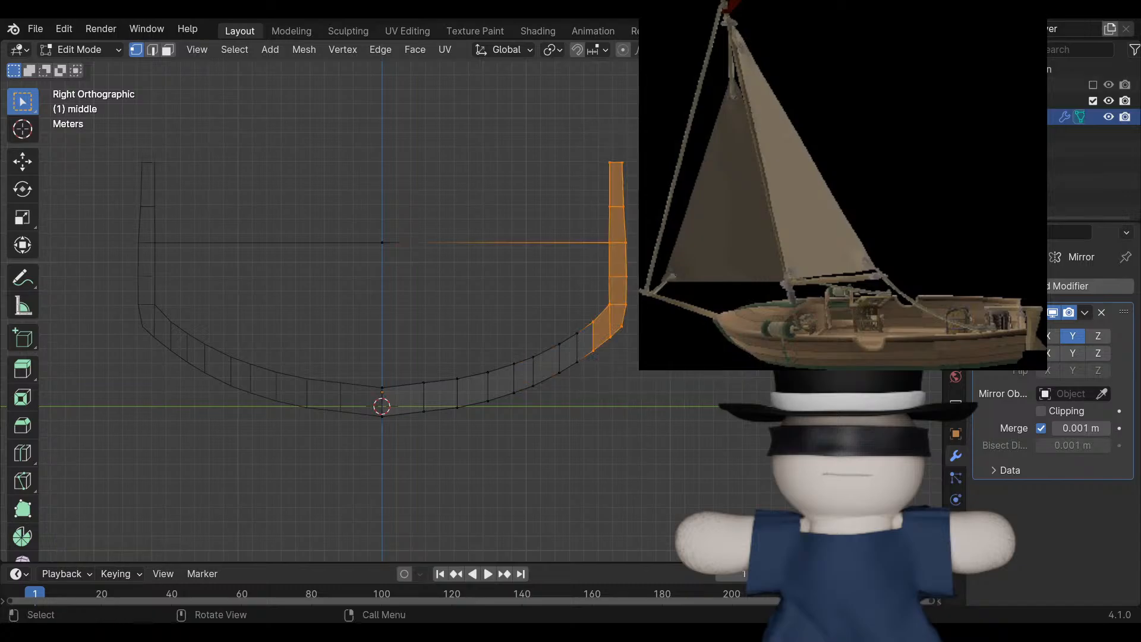
{"action": "key", "text": "g"}
{"action": "key", "text": "y"}
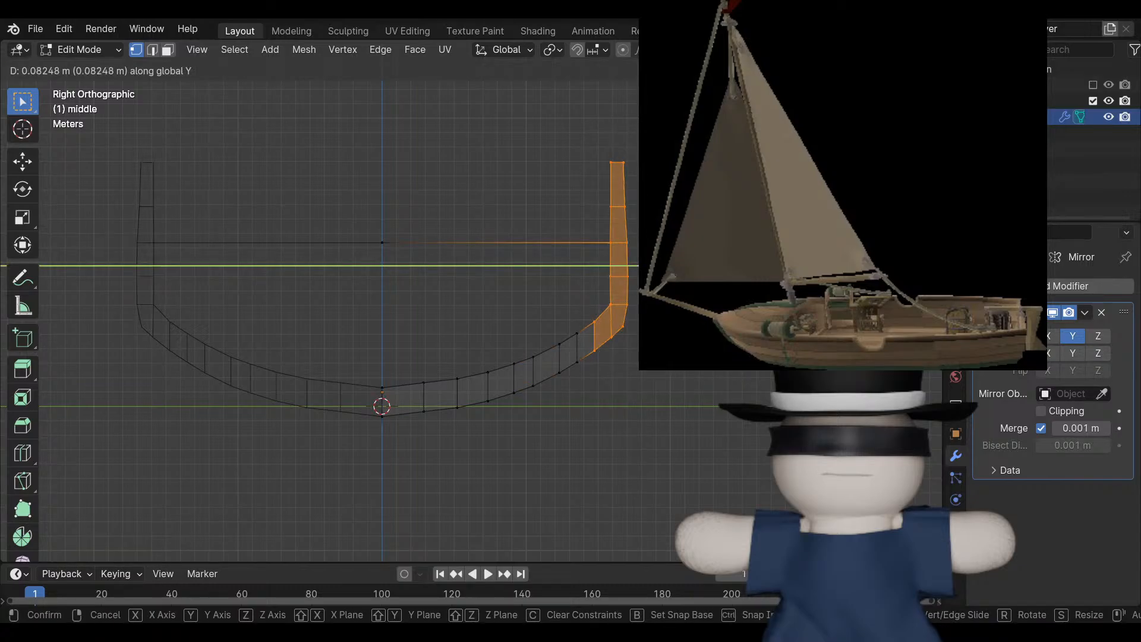
{"action": "key", "text": "Return"}
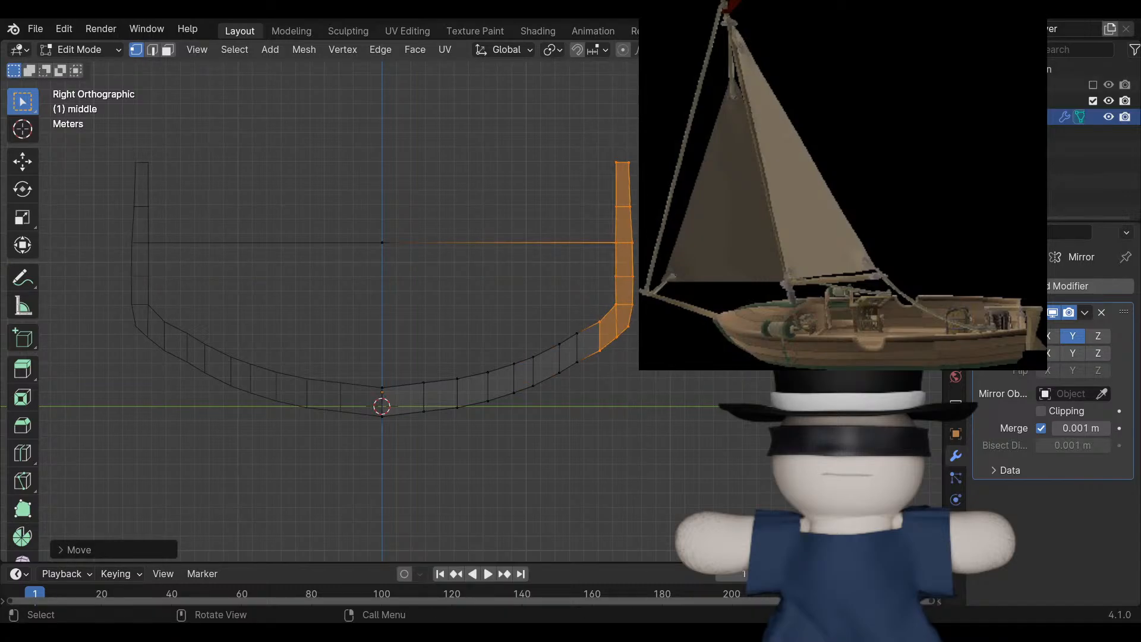
Lower the seventh vertex column from the centreline very slightly along Z to even out the curve.
{"action": "left_click_drag", "start_coordinate": [565, 305], "coordinate": [589, 395]}
{"action": "key", "text": "g"}
{"action": "key", "text": "z"}
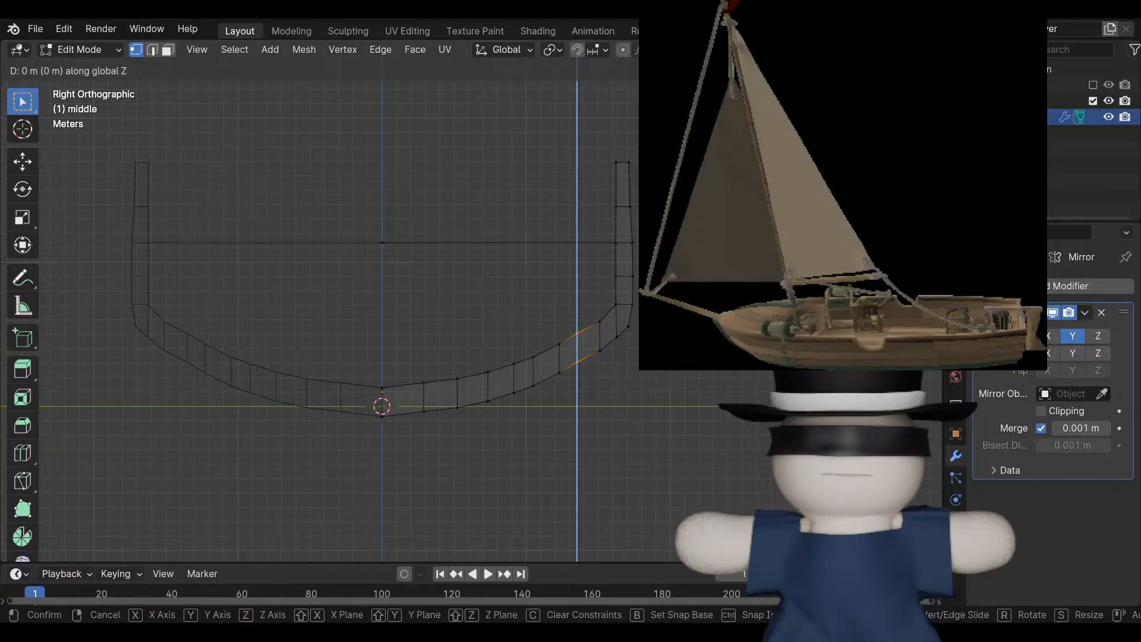
{"action": "key", "text": "Return"}
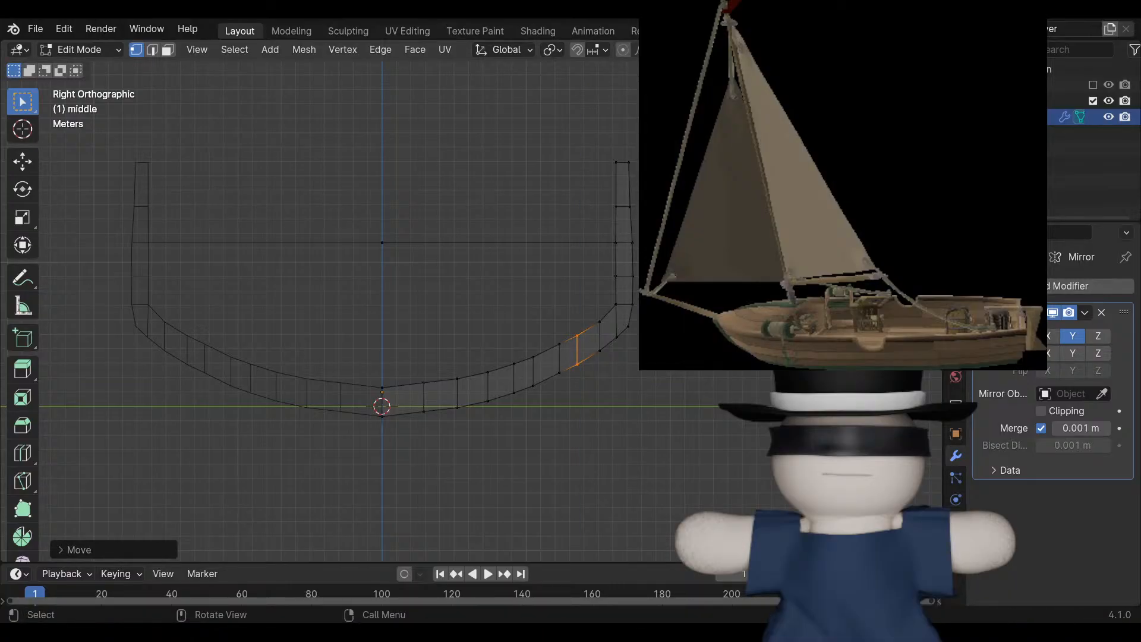
Lower the first vertex column beside the centreline slightly along Z to round the hull's bottom.
{"action": "middle_click_drag", "start_coordinate": [382, 356], "coordinate": [502, 305], "text": "shift"}
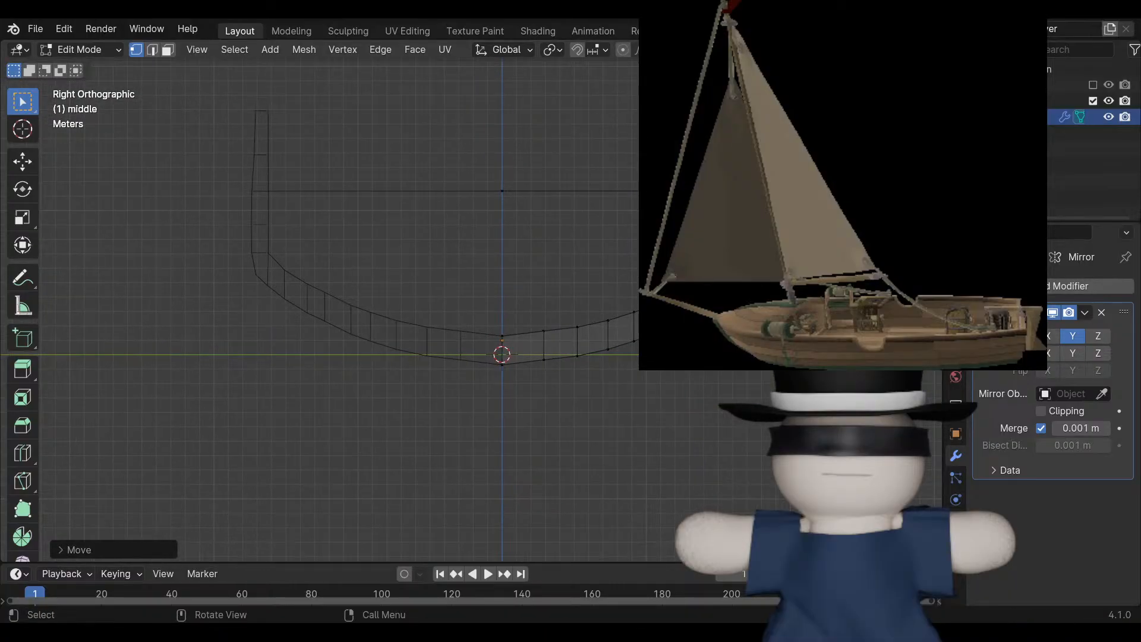
{"action": "left_click_drag", "start_coordinate": [559, 407], "coordinate": [528, 316]}
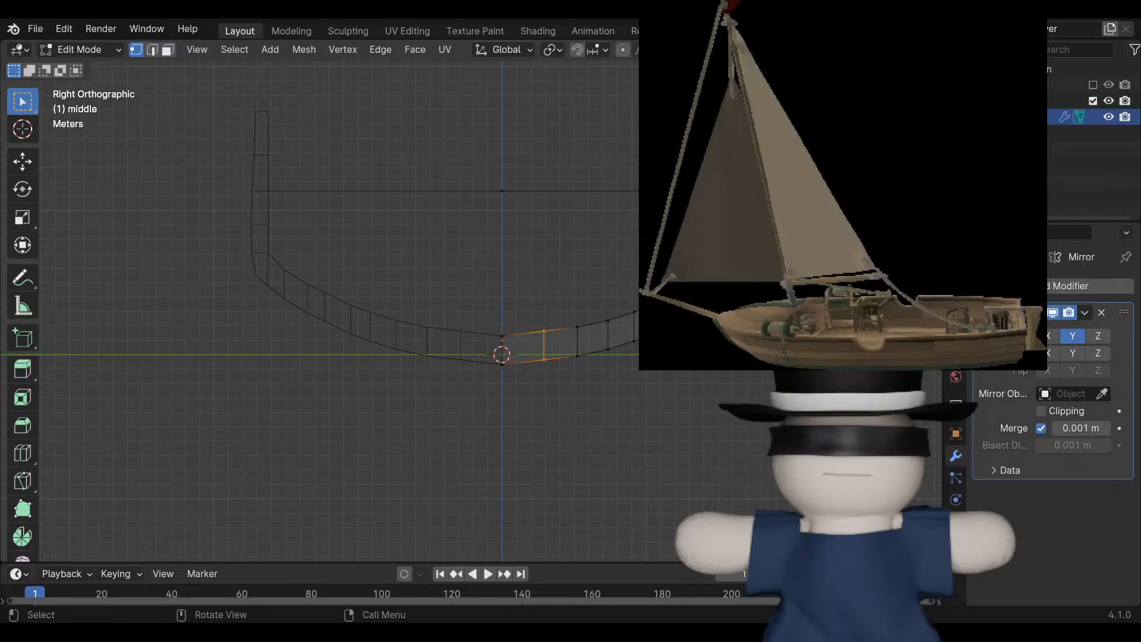
{"action": "key", "text": "g"}
{"action": "key", "text": "z"}
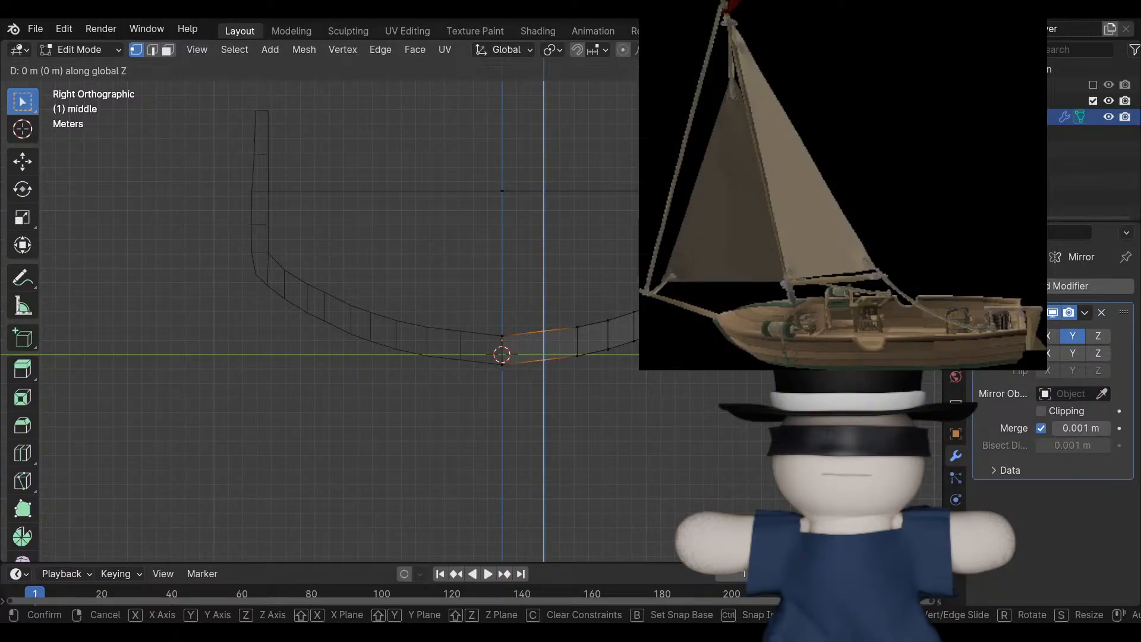
{"action": "key", "text": "Return"}
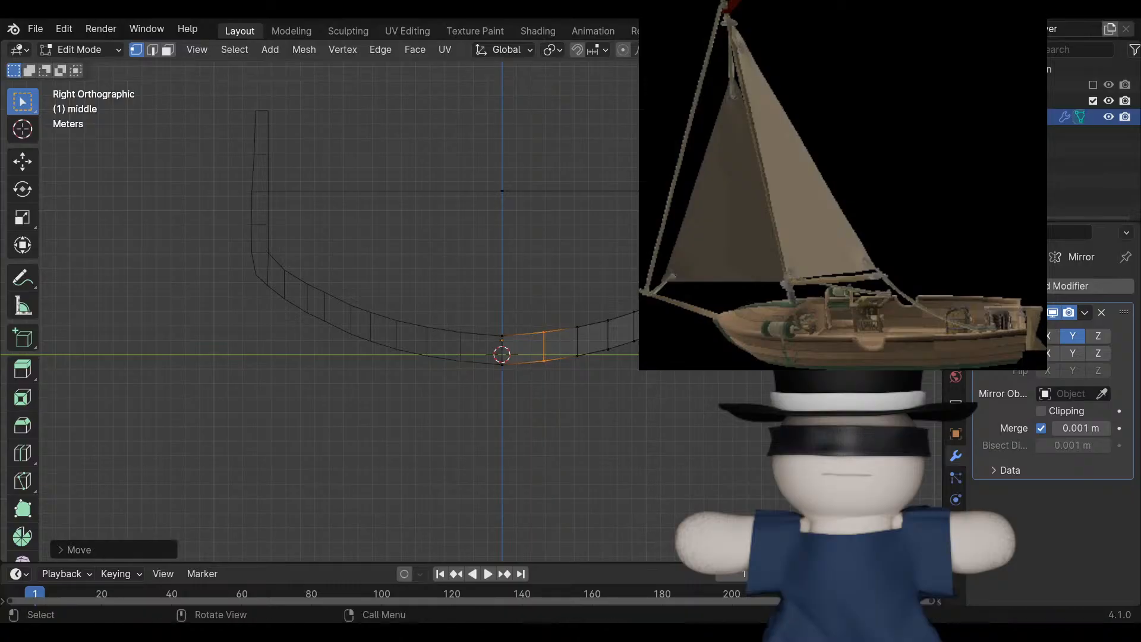
Raise the outer vertices at the side wall's lower corner about 0.36 m along Z.
{"action": "middle_click_drag", "start_coordinate": [505, 333], "coordinate": [405, 309]}
{"action": "scroll", "coordinate": [481, 375], "scroll_direction": "down", "scroll_amount": 3}
{"action": "key", "text": "shift+z"}
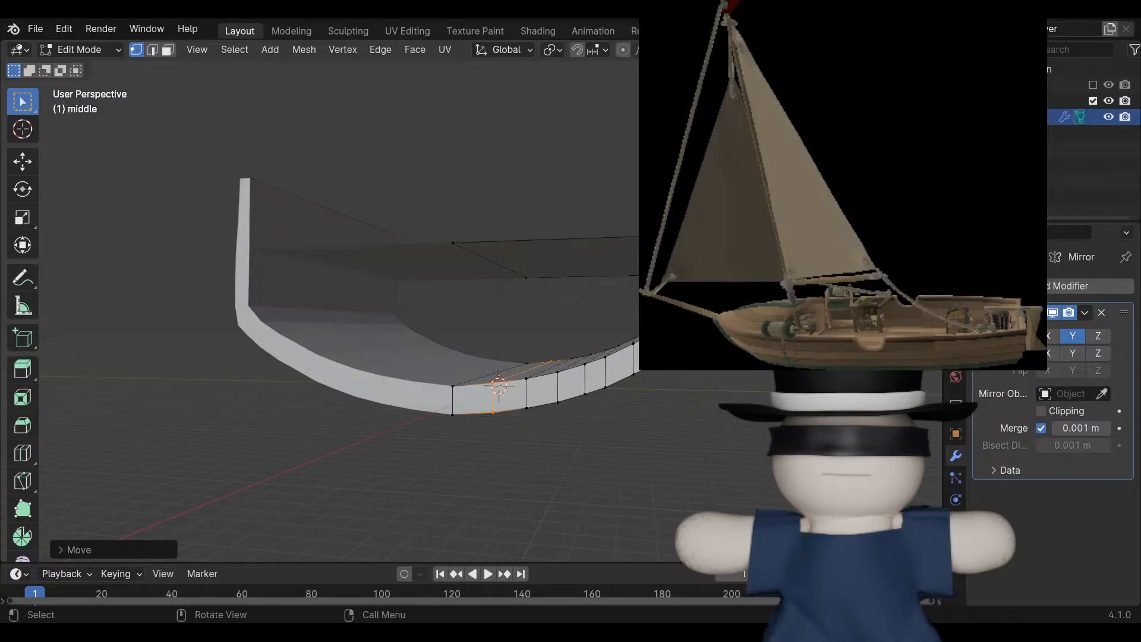
{"action": "key", "text": "KP_3"}
{"action": "scroll", "coordinate": [476, 309], "scroll_direction": "up", "scroll_amount": 3}
{"action": "middle_click_drag", "start_coordinate": [475, 356], "coordinate": [379, 336], "text": "shift"}
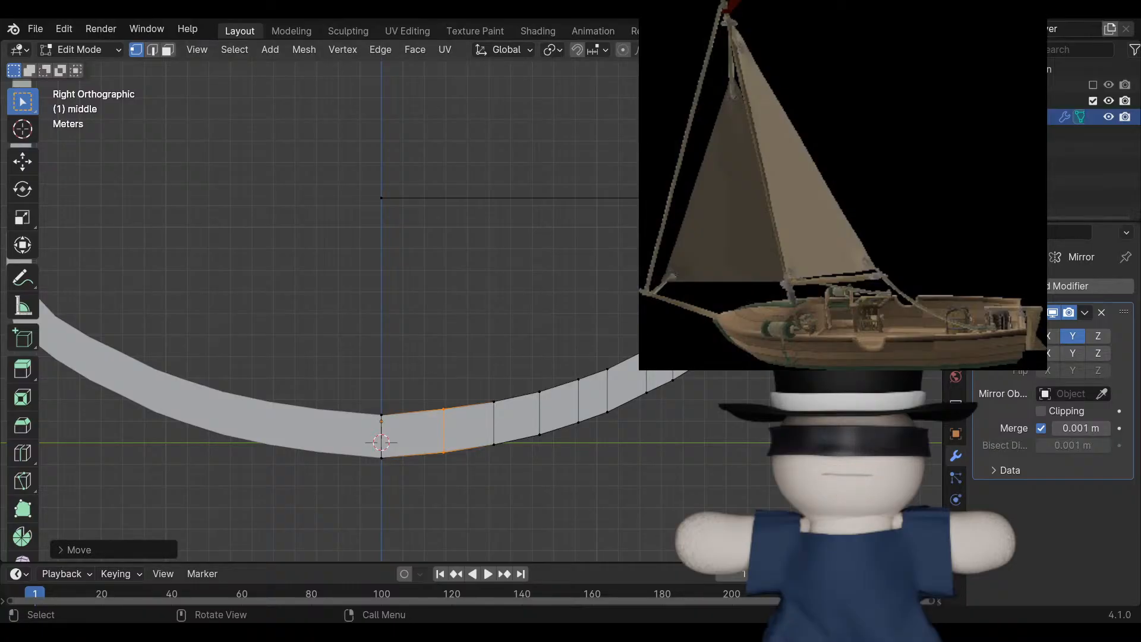
{"action": "key", "text": "shift+z"}
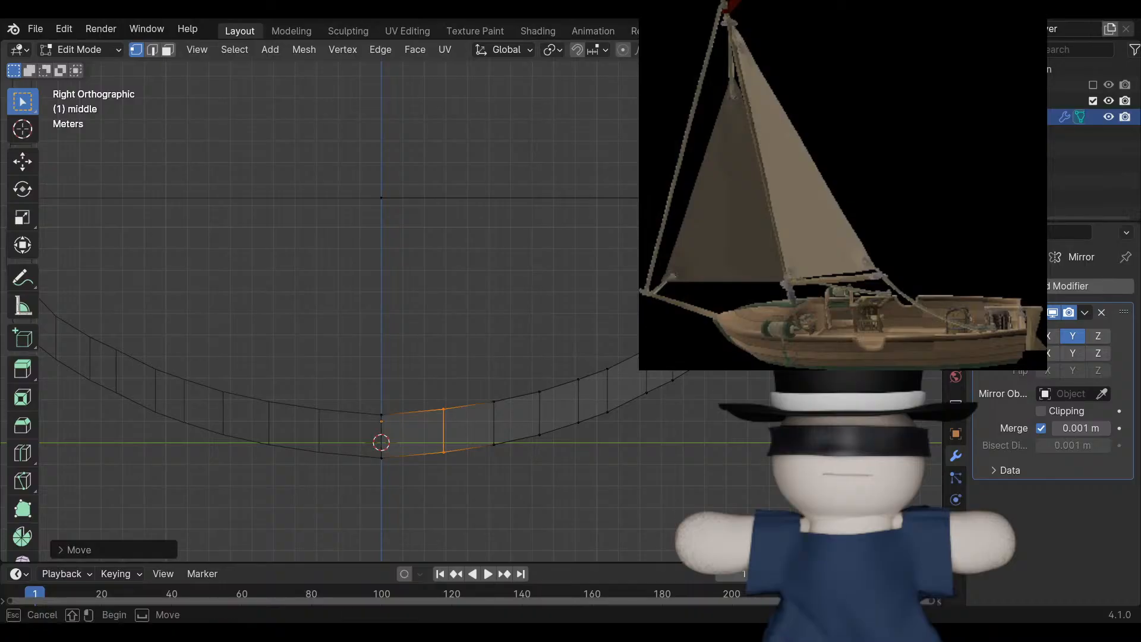
{"action": "key", "text": "g"}
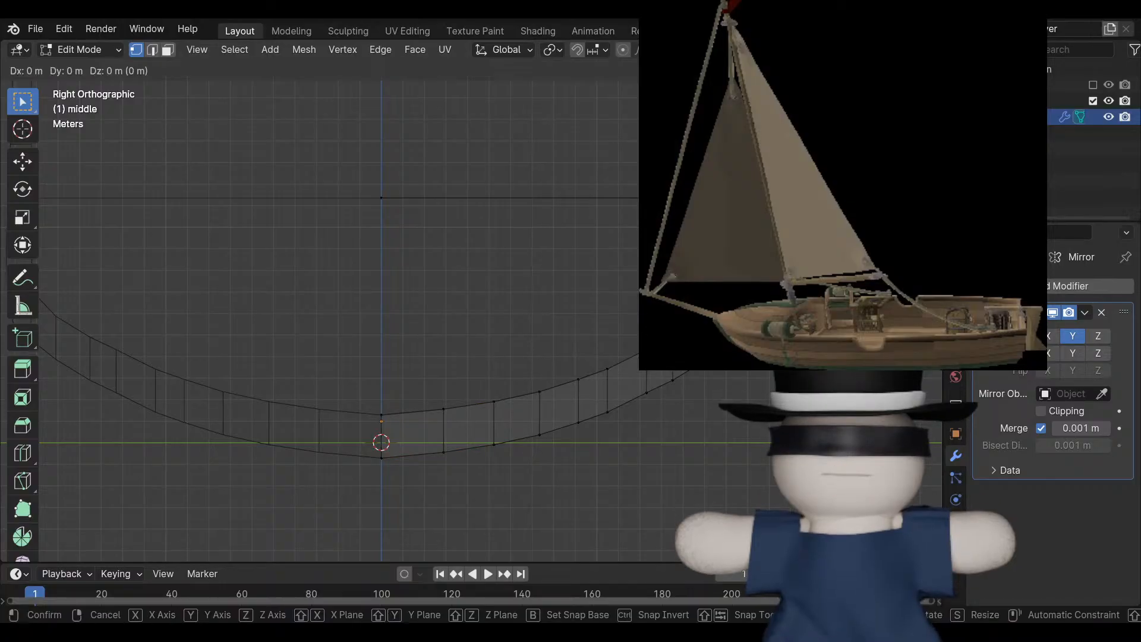
{"action": "key", "text": "z"}
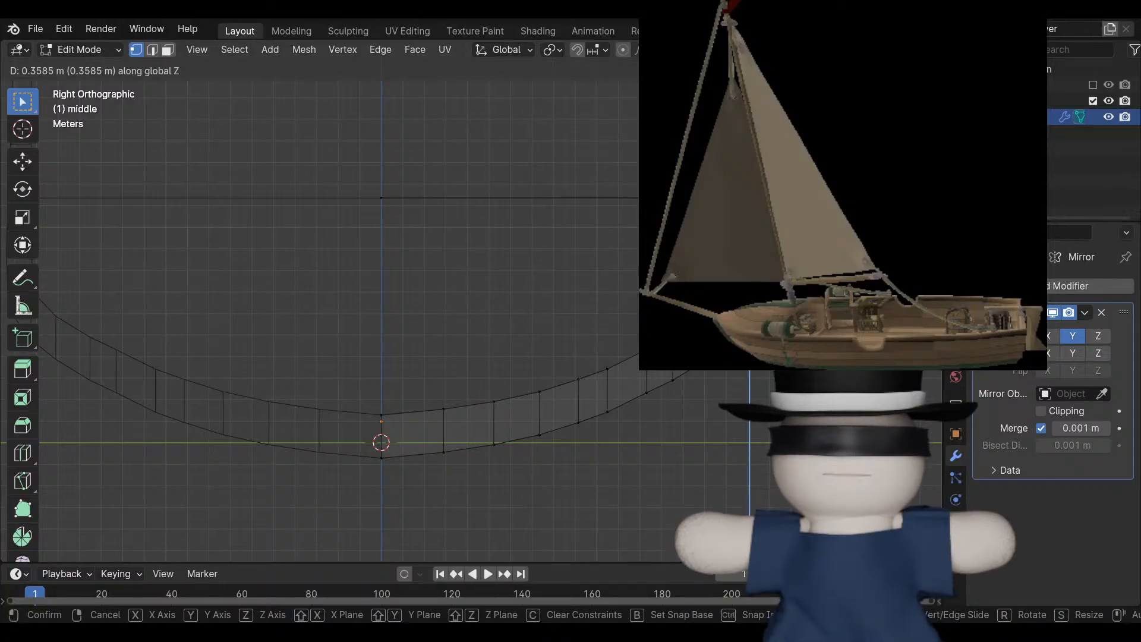
{"action": "key", "text": "Return"}
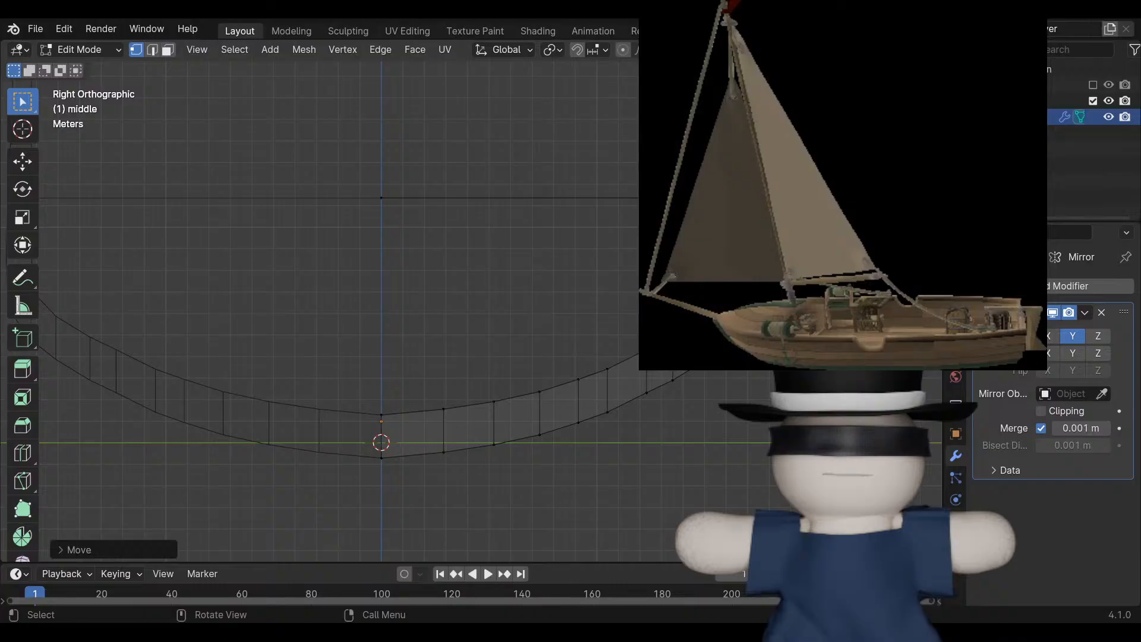
Move the outer vertices in the middle three rows of the side wall about 0.25 m outward along Y.
{"action": "middle_click_drag", "start_coordinate": [475, 309], "coordinate": [352, 369], "text": "shift"}
{"action": "left_click_drag", "start_coordinate": [656, 305], "coordinate": [621, 188]}
{"action": "left_click_drag", "start_coordinate": [657, 363], "coordinate": [621, 182]}
{"action": "key", "text": "g"}
{"action": "key", "text": "y"}
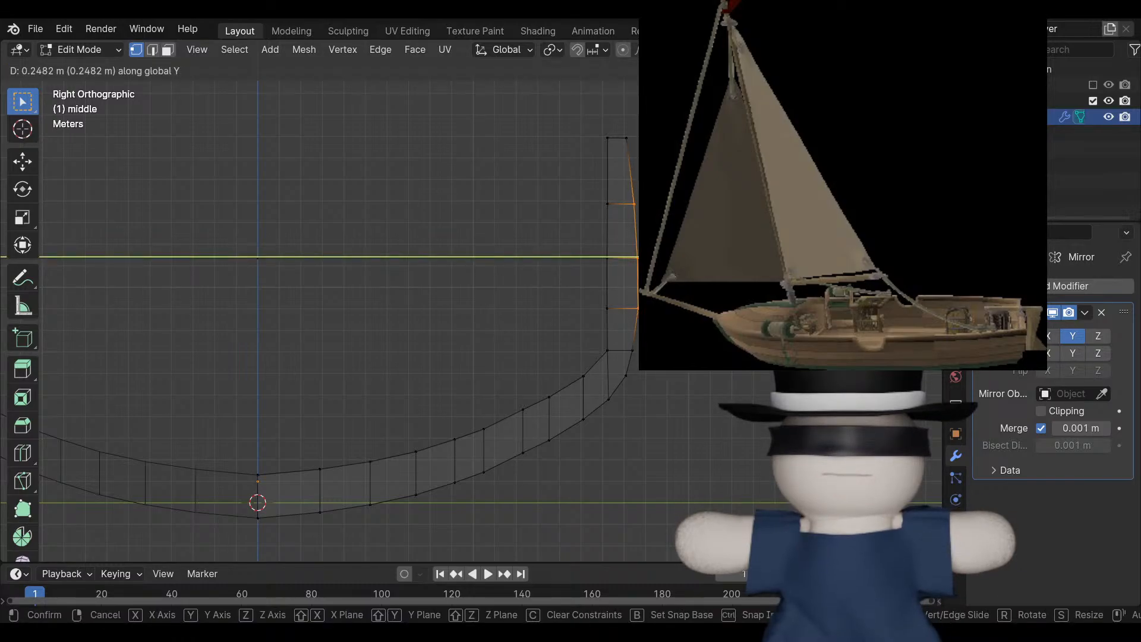
{"action": "key", "text": "Return"}
Thicken the side wall by moving all its outer vertices about 0.39 m outward along Y.
{"action": "left_click_drag", "start_coordinate": [706, 411], "coordinate": [616, 120]}
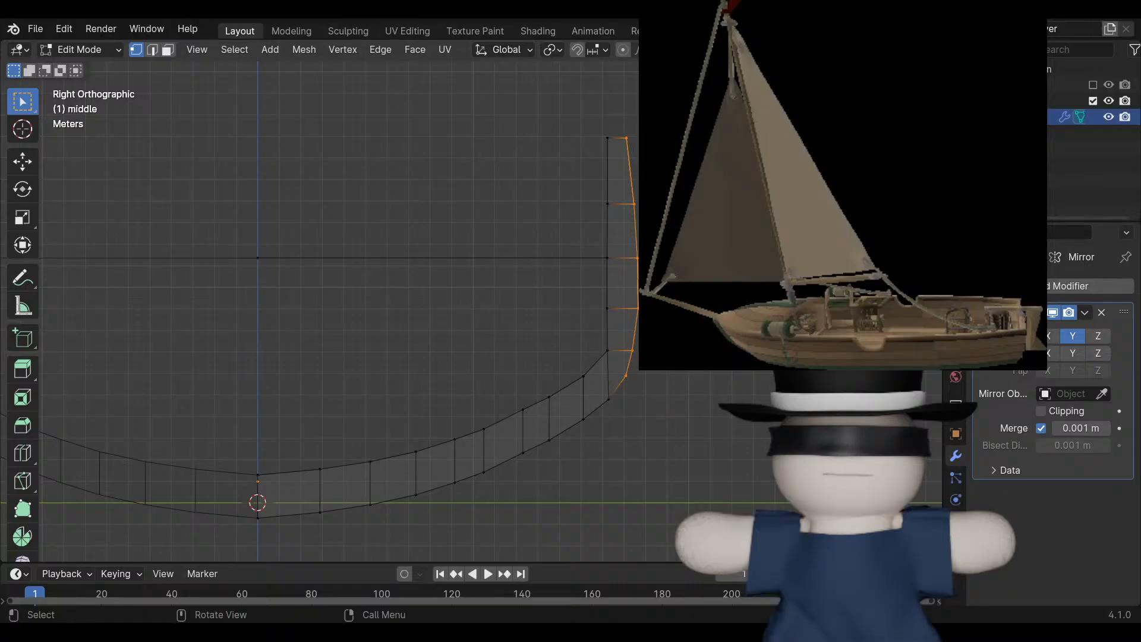
{"action": "key", "text": "g"}
{"action": "key", "text": "y"}
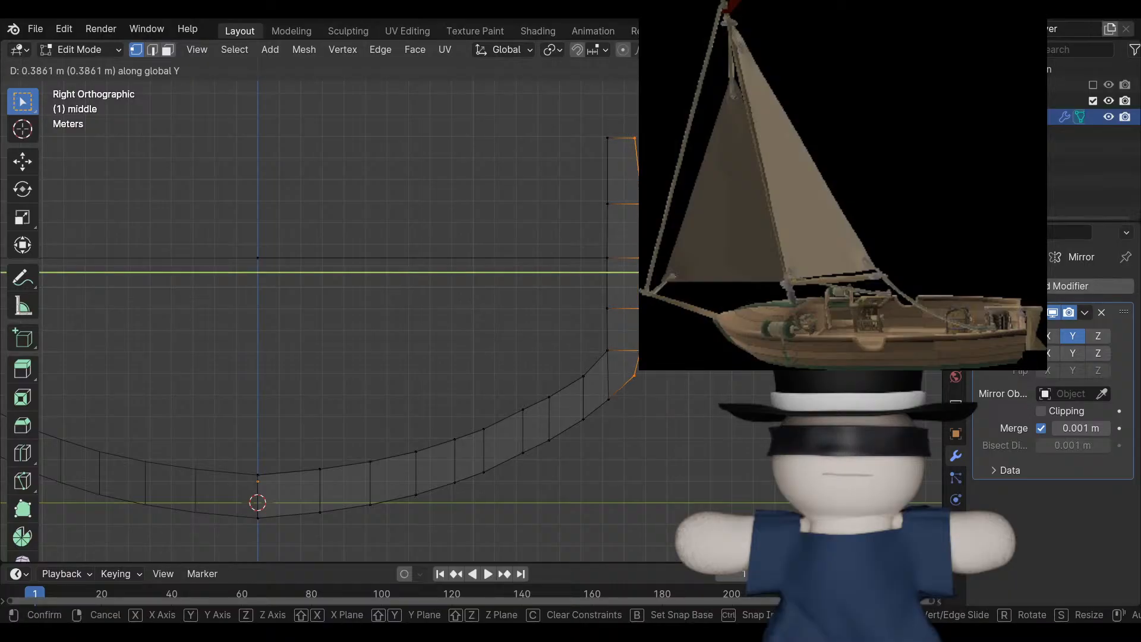
{"action": "key", "text": "Return"}
Move the outer vertices just below the side wall's lower corner about 0.11 m outward along Y.
{"action": "left_click_drag", "start_coordinate": [621, 444], "coordinate": [601, 386]}
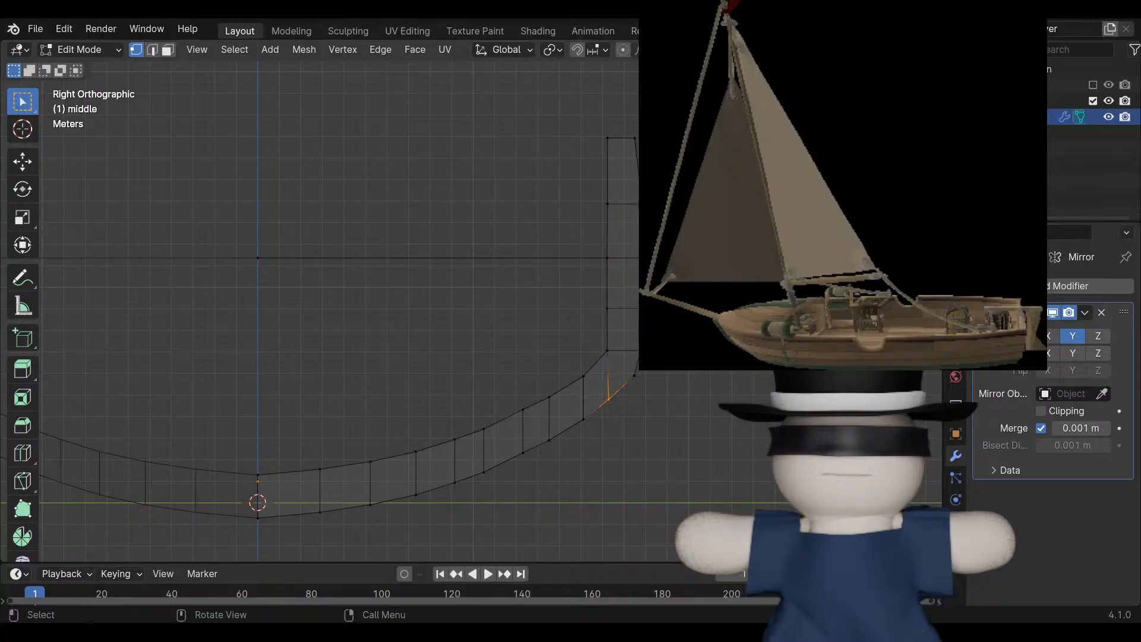
{"action": "key", "text": "g"}
{"action": "key", "text": "y"}
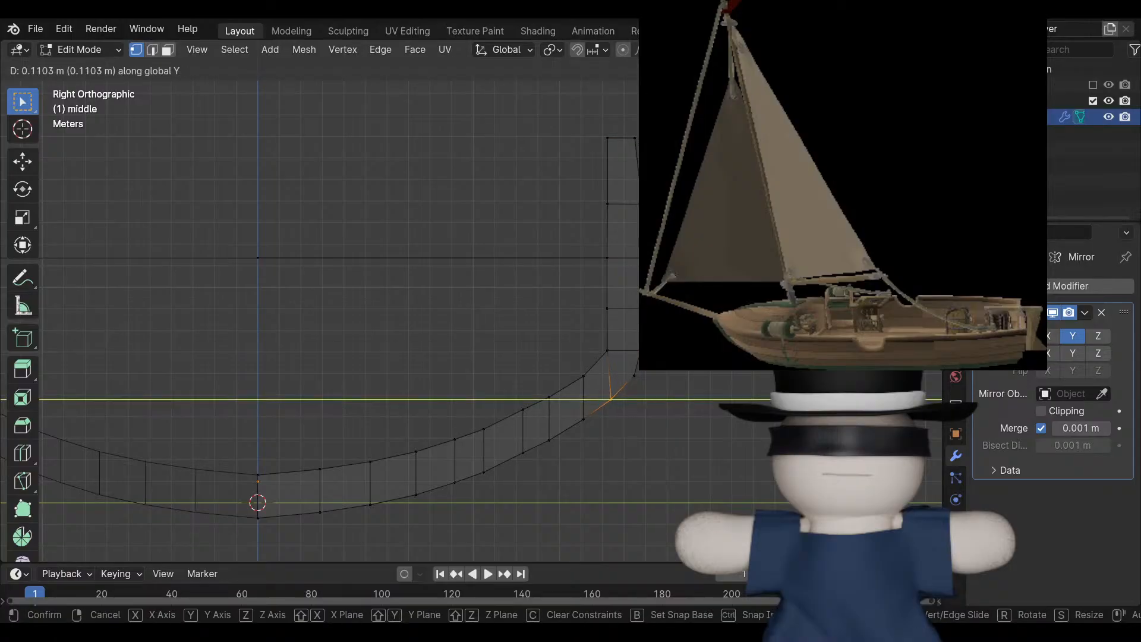
{"action": "key", "text": "Return"}
{"action": "key", "text": "alt+a"}
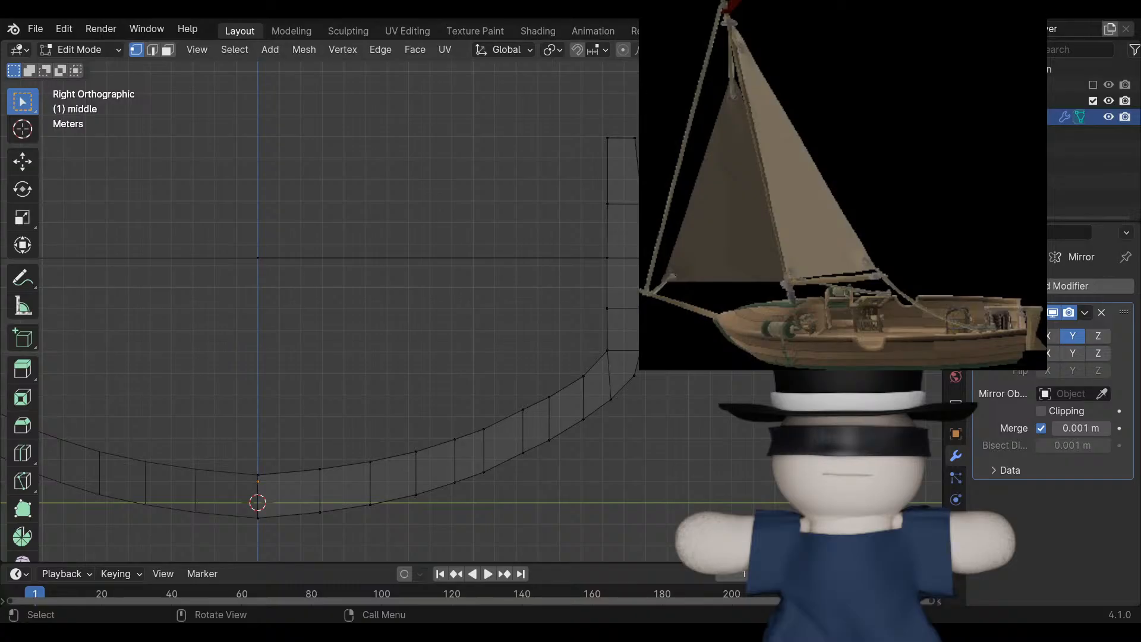
Examine the hull section's curved bottom, deck and side walls from the side and in perspective.
{"action": "middle_click_drag", "start_coordinate": [576, 231], "coordinate": [785, 219], "text": "shift"}
{"action": "left_click_drag", "start_coordinate": [788, 221], "coordinate": [846, 271]}
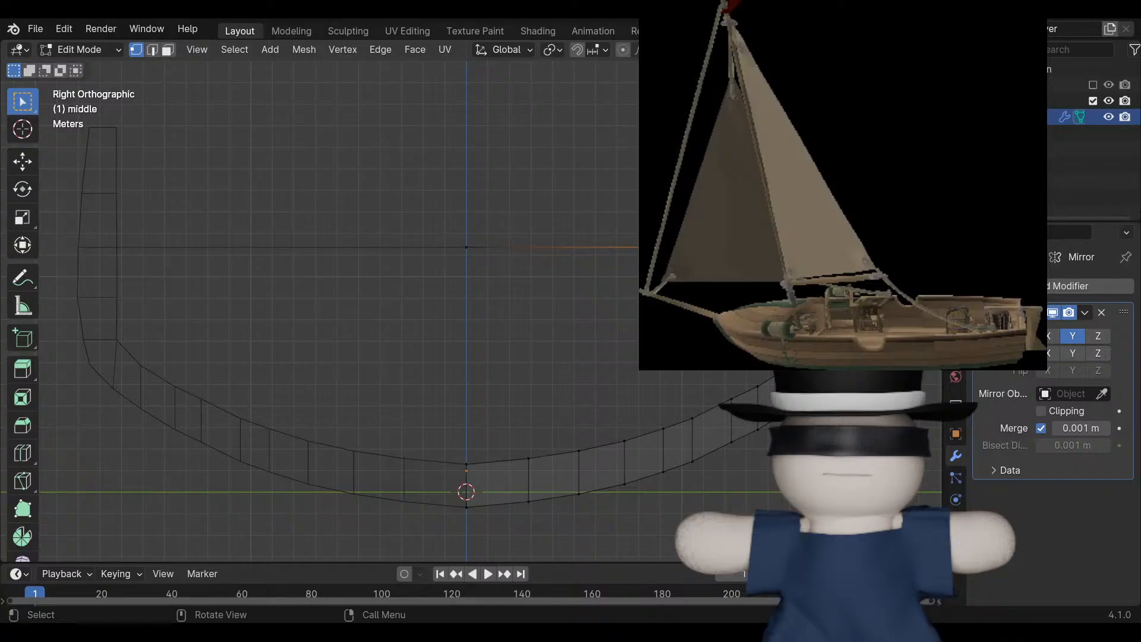
{"action": "scroll", "coordinate": [471, 303], "scroll_direction": "down", "scroll_amount": 2}
{"action": "left_click_drag", "start_coordinate": [475, 297], "coordinate": [451, 295]}
{"action": "mouse_move", "coordinate": [475, 297]}
{"action": "middle_mouse_down", "text": "shift"}
{"action": "mouse_move", "coordinate": [438, 282]}
{"action": "mouse_move", "coordinate": [495, 302]}
{"action": "middle_mouse_up", "text": "shift"}
{"action": "left_click_drag", "start_coordinate": [943, 357], "coordinate": [946, 356]}
{"action": "middle_click_drag", "start_coordinate": [535, 297], "coordinate": [465, 293]}
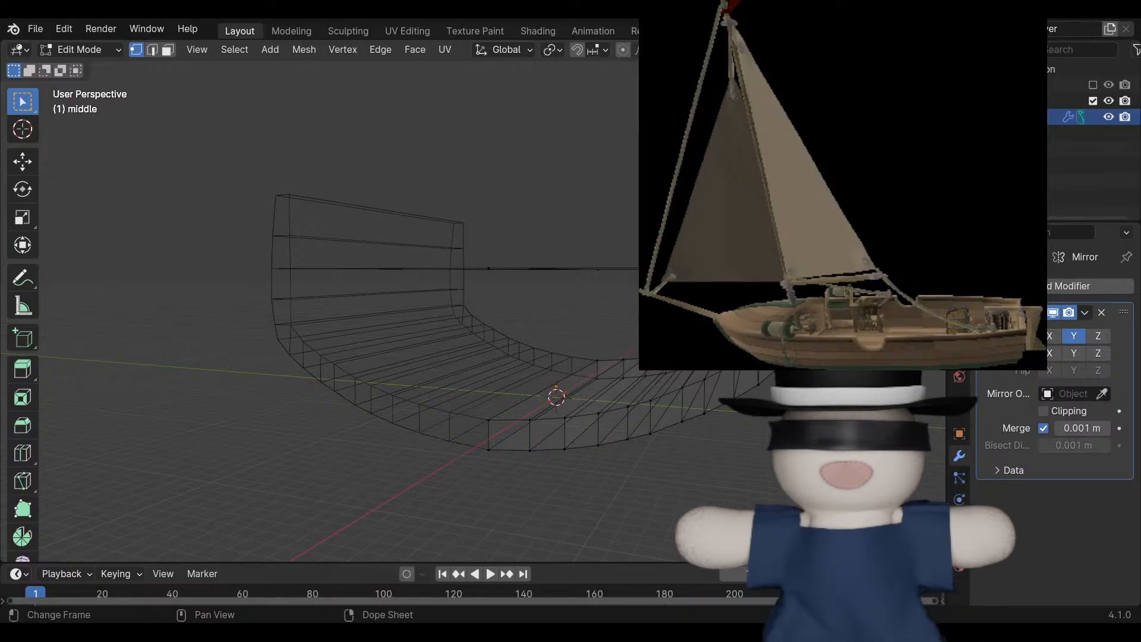
{"action": "middle_click_drag", "start_coordinate": [493, 321], "coordinate": [436, 306]}
{"action": "scroll", "coordinate": [443, 336], "scroll_direction": "up", "scroll_amount": 2}
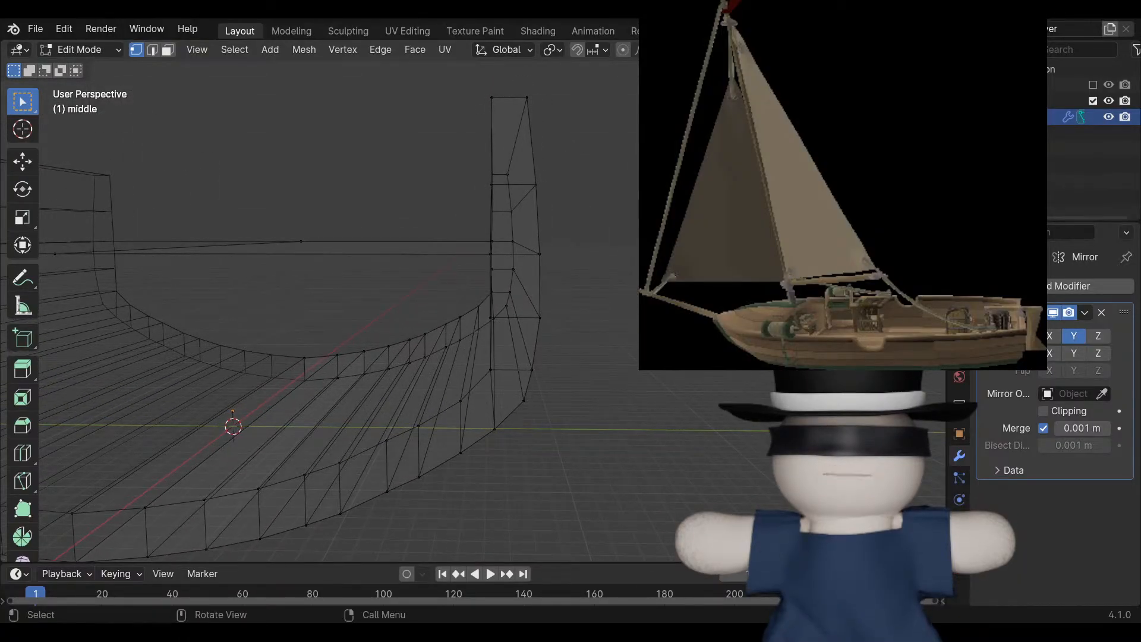
Extrude the side wall's top vertices about 3 m upward along Z.
{"action": "key", "text": "KP_3"}
{"action": "middle_click_drag", "start_coordinate": [443, 149], "coordinate": [498, 321], "text": "shift"}
{"action": "scroll", "coordinate": [499, 321], "scroll_direction": "down", "scroll_amount": 2}
{"action": "left_click_drag", "start_coordinate": [504, 238], "coordinate": [573, 305]}
{"action": "key", "text": "e"}
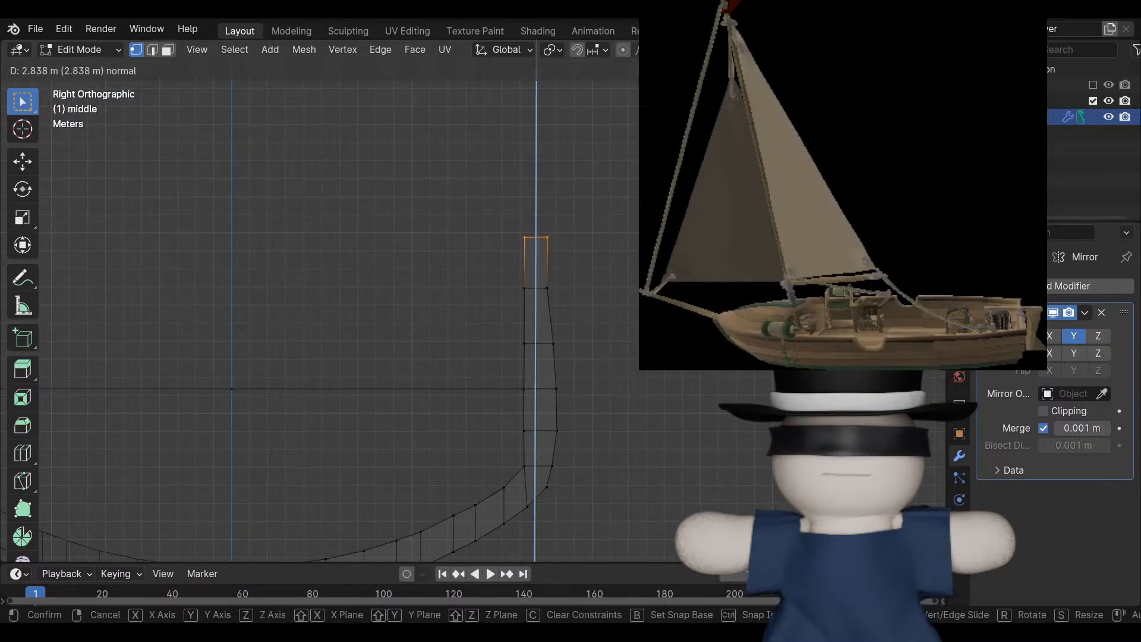
{"action": "key", "text": "Escape"}
{"action": "key", "text": "e"}
{"action": "key", "text": "z"}
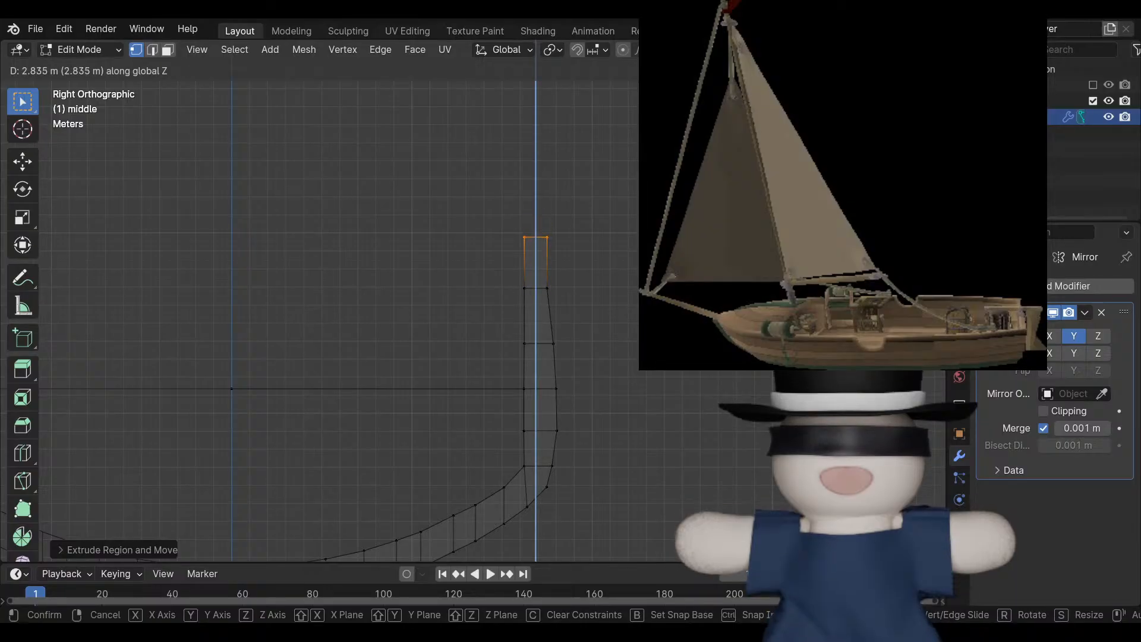
{"action": "left_click", "coordinate": [542, 208]}
Taper the side wall's top by moving its outer vertices about 0.43 m inward along Y.
{"action": "left_click_drag", "start_coordinate": [537, 204], "coordinate": [590, 257]}
{"action": "key", "text": "g"}
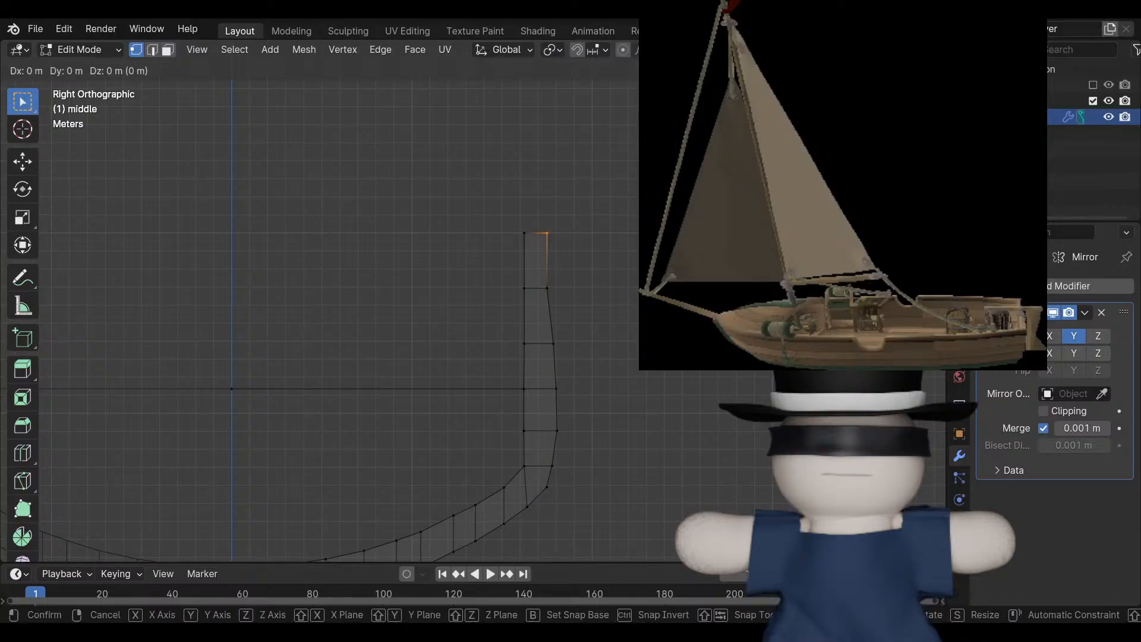
{"action": "key", "text": "y"}
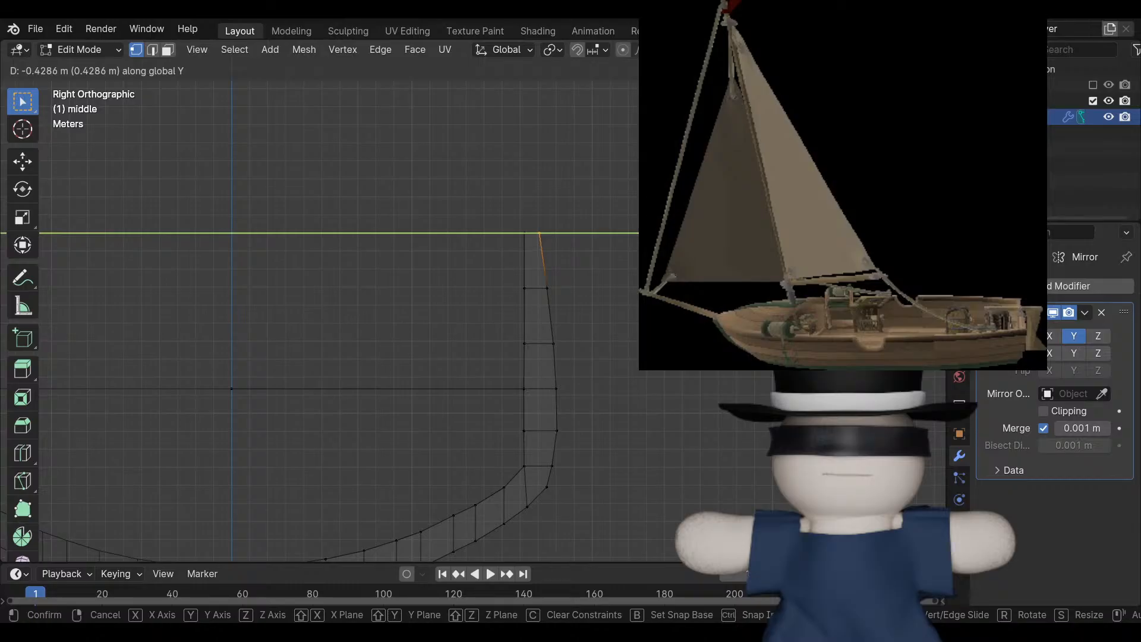
{"action": "key", "text": "Return"}
Turn off the wireframe display and save an incremental version of the file.
{"action": "middle_click_drag", "start_coordinate": [523, 321], "coordinate": [356, 327]}
{"action": "scroll", "coordinate": [430, 360], "scroll_direction": "down", "scroll_amount": 2}
{"action": "key", "text": "shift+z"}
{"action": "left_click", "coordinate": [35, 28]}
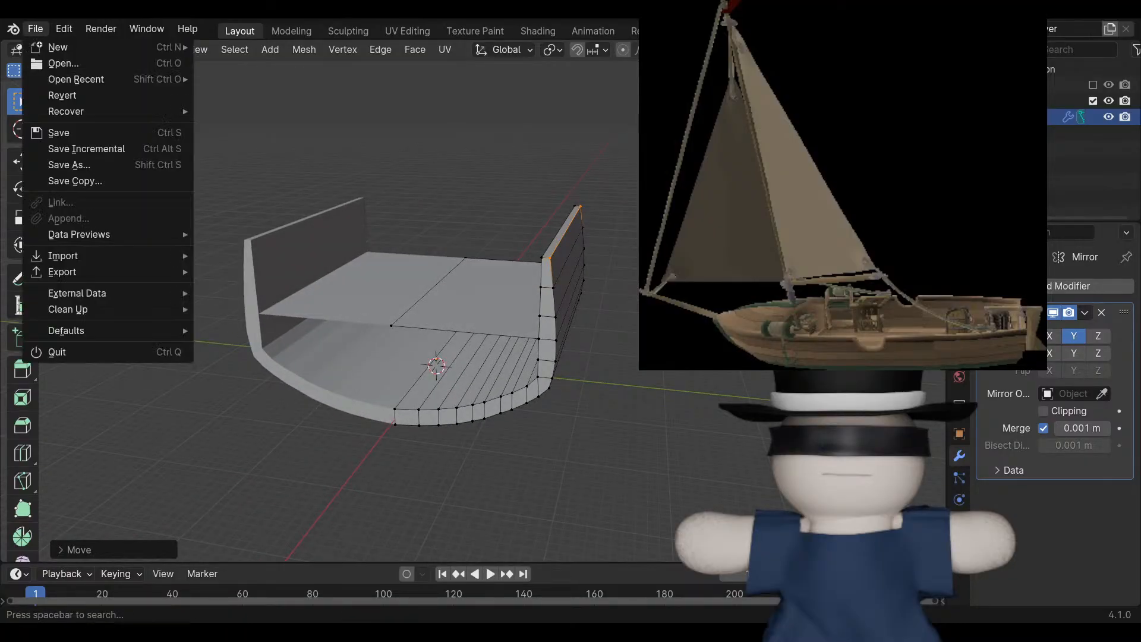
{"action": "left_click", "coordinate": [86, 149]}
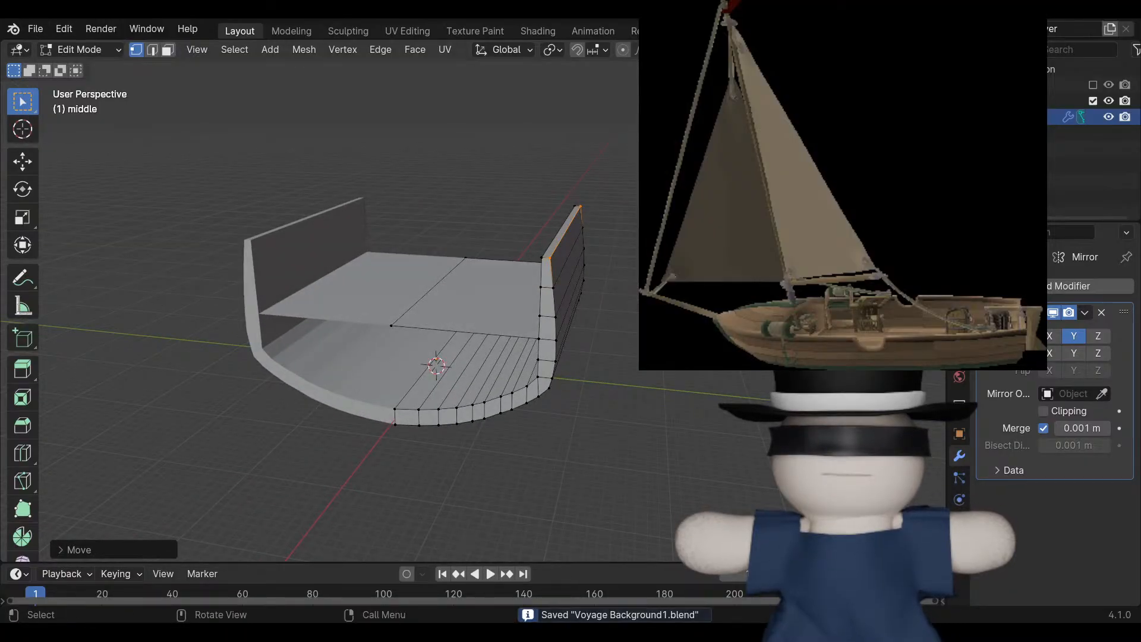
Lengthen the hull section by scaling its whole mesh about 1.87 times along X.
{"action": "middle_click_drag", "start_coordinate": [535, 333], "coordinate": [487, 345]}
{"action": "left_click", "coordinate": [506, 243]}
{"action": "key", "text": "Tab"}
{"action": "key", "text": "Tab"}
{"action": "key", "text": "a"}
{"action": "scroll", "coordinate": [511, 309], "scroll_direction": "down", "scroll_amount": 5}
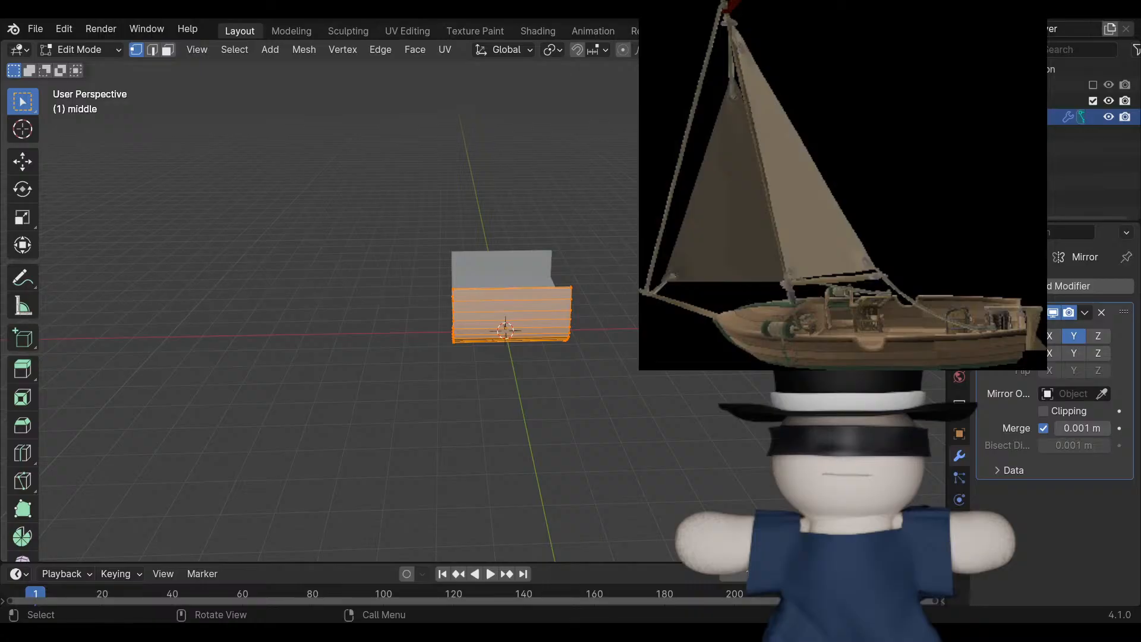
{"action": "key", "text": "s"}
{"action": "key", "text": "x"}
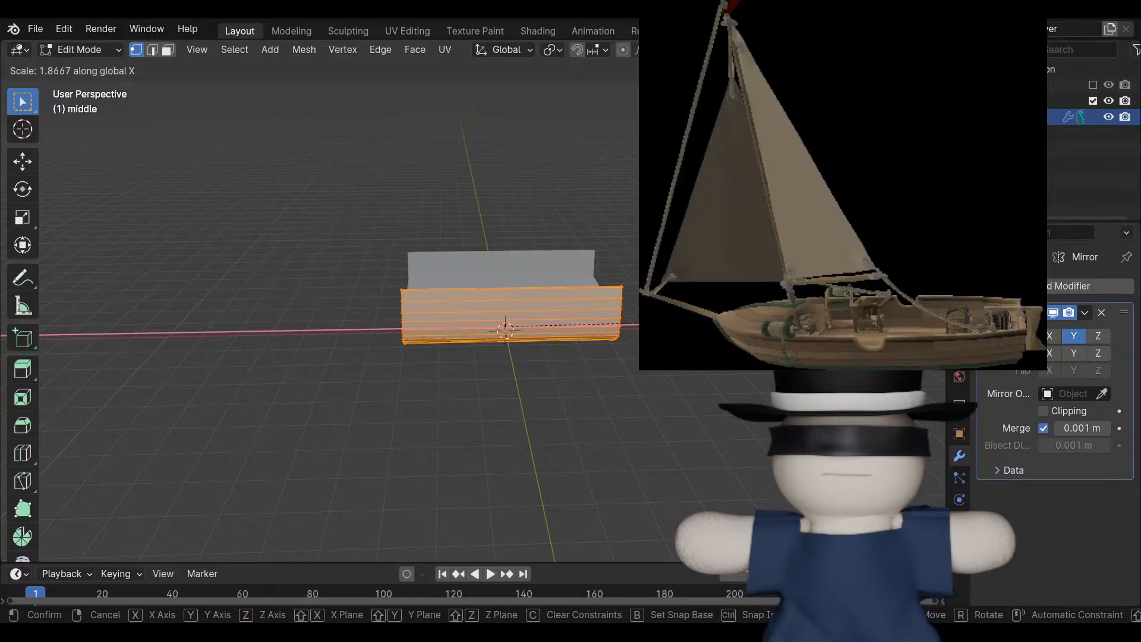
{"action": "key", "text": "Return"}
{"action": "scroll", "coordinate": [473, 309], "scroll_direction": "up", "scroll_amount": 5}
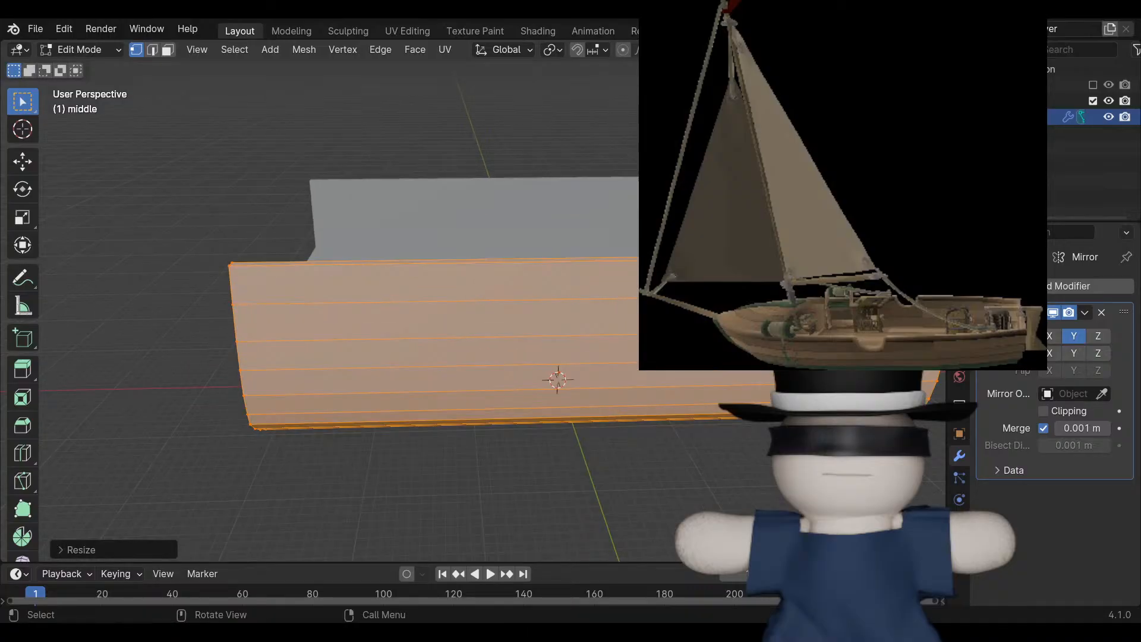
Shorten the hull section slightly by scaling its whole mesh to about 0.93 along X.
{"action": "middle_click_drag", "start_coordinate": [472, 309], "coordinate": [581, 270]}
{"action": "key", "text": "1"}
{"action": "key", "text": "3"}
{"action": "scroll", "coordinate": [371, 310], "scroll_direction": "down", "scroll_amount": 5}
{"action": "scroll", "coordinate": [437, 309], "scroll_direction": "up", "scroll_amount": 2}
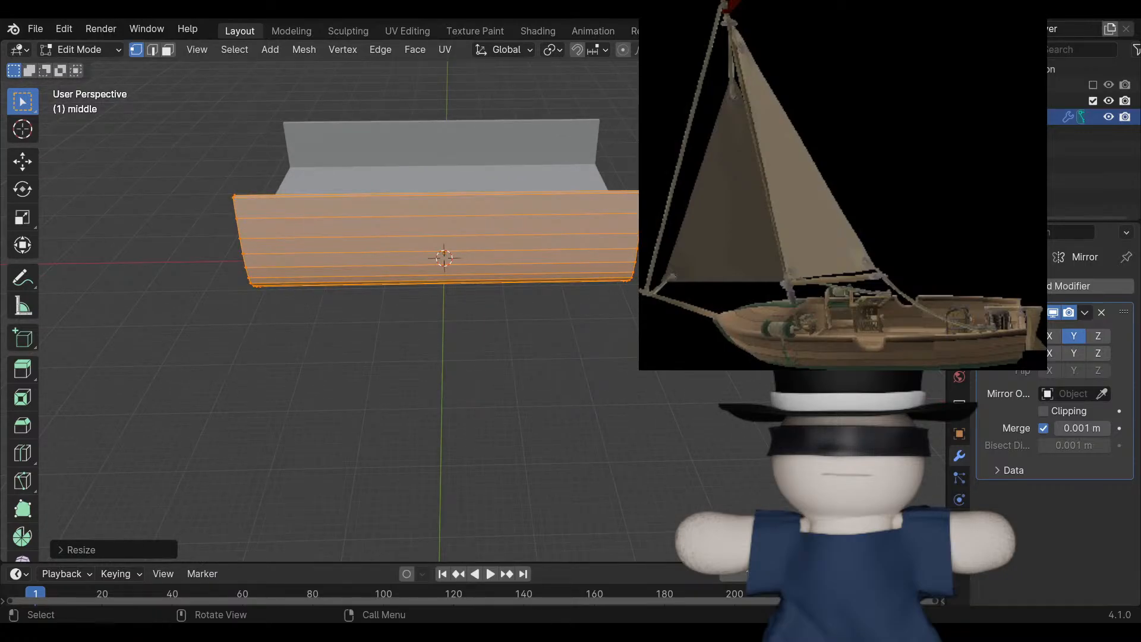
{"action": "middle_click_drag", "start_coordinate": [437, 297], "coordinate": [420, 377], "text": "shift"}
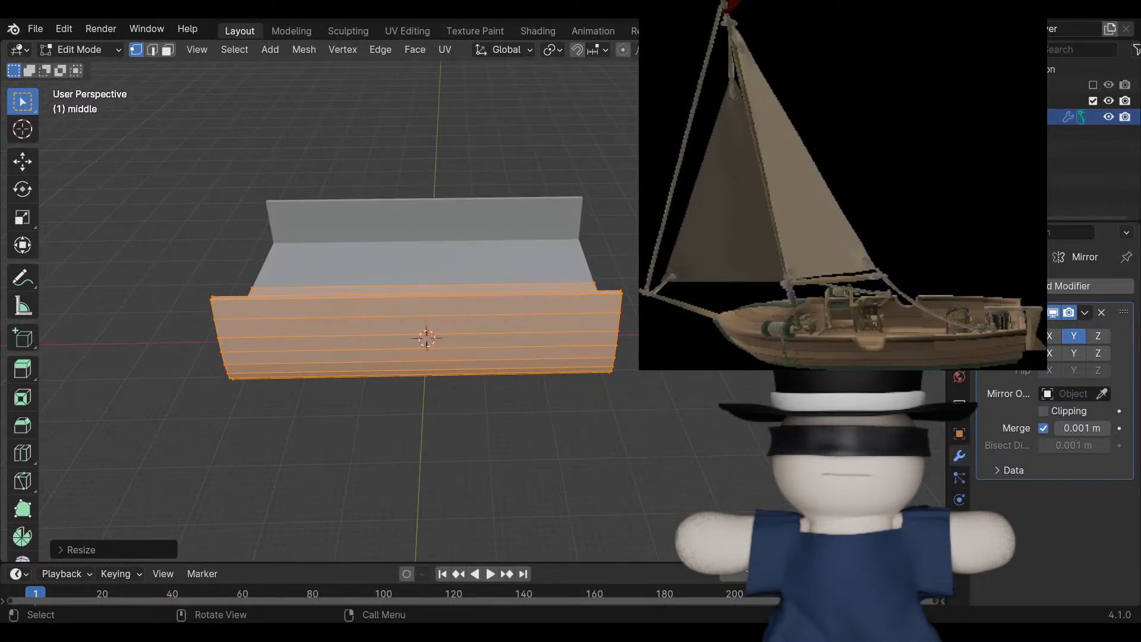
{"action": "key", "text": "s"}
{"action": "key", "text": "x"}
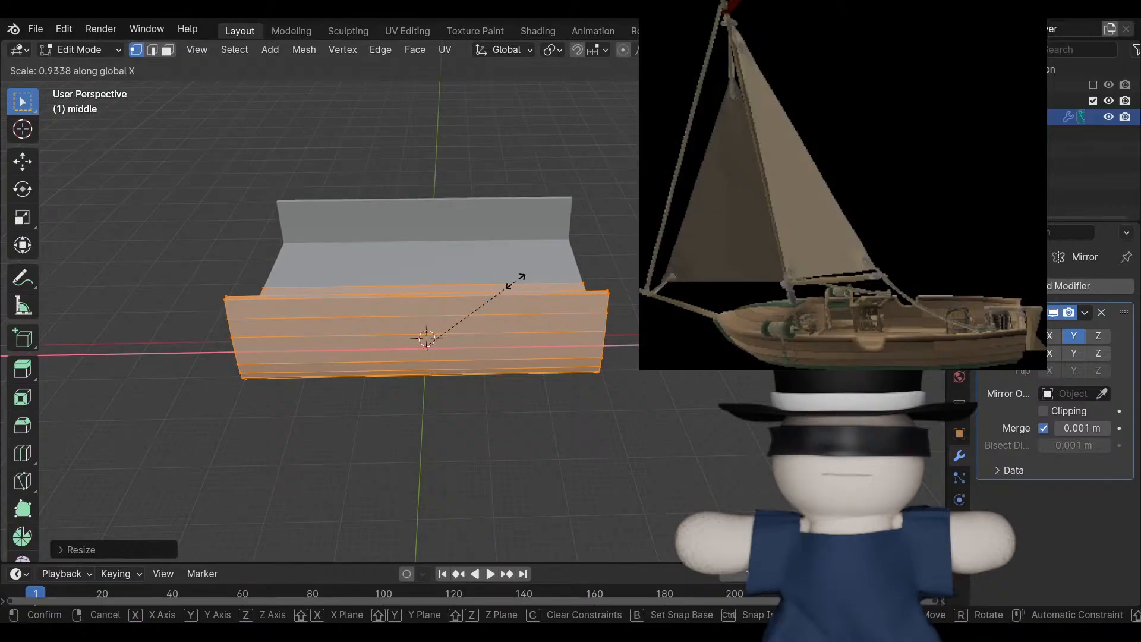
{"action": "left_click", "coordinate": [574, 277]}
Return to Object Mode and apply all transforms to the hull section.
{"action": "middle_click_drag", "start_coordinate": [574, 277], "coordinate": [508, 294]}
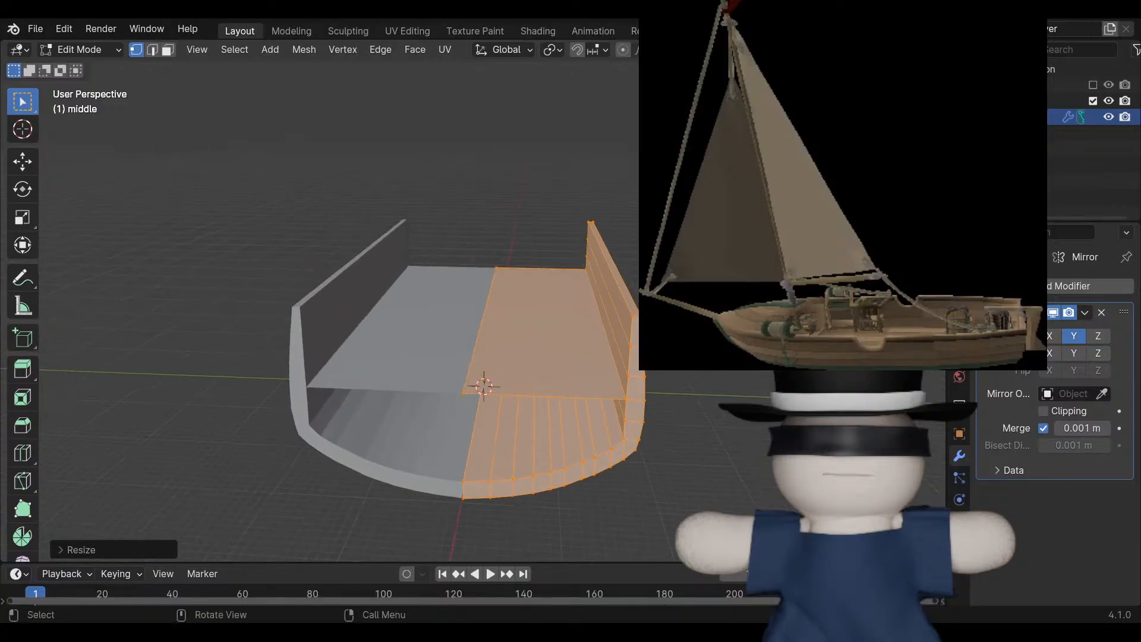
{"action": "key", "text": "alt+a"}
{"action": "key", "text": "Tab"}
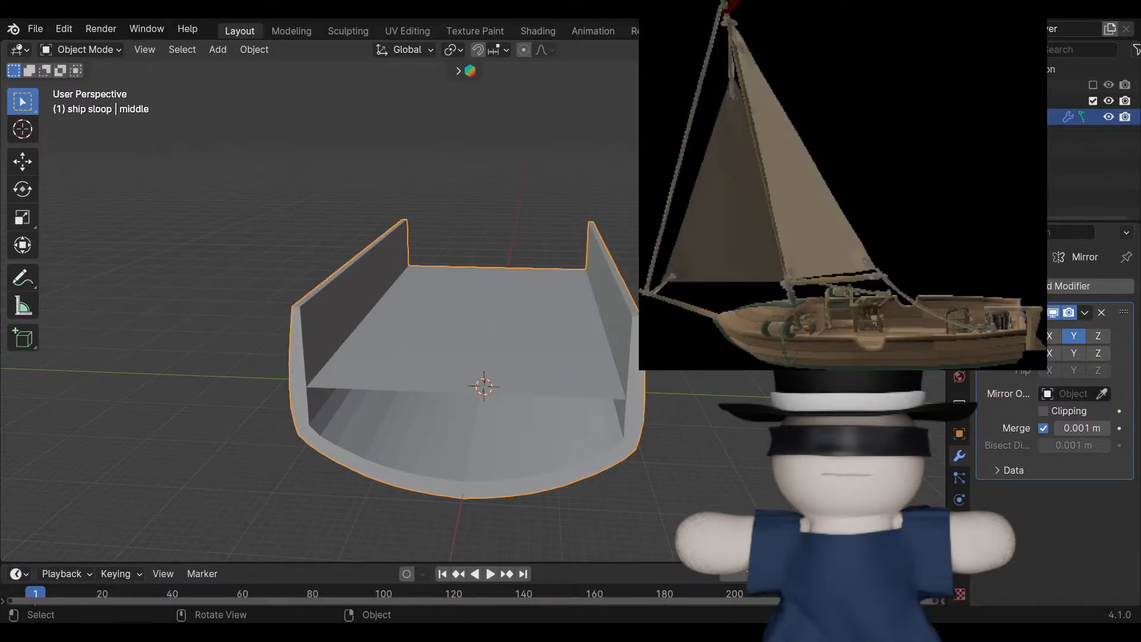
{"action": "key", "text": "ctrl+a"}
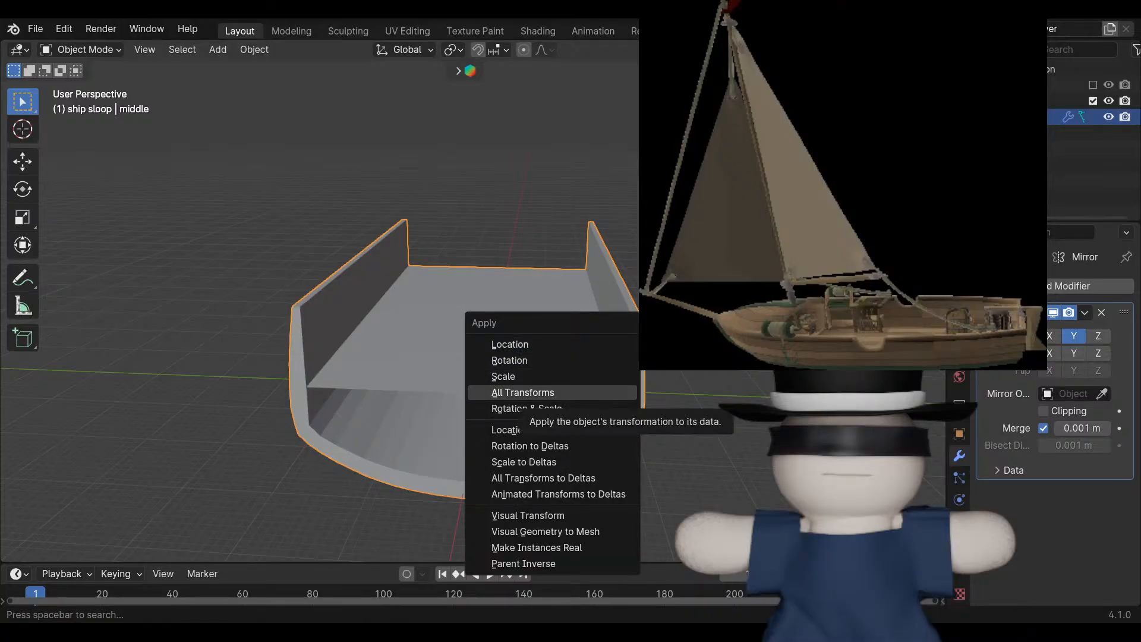
{"action": "left_click", "coordinate": [523, 392]}
Examine the hull section's deck, side walls and underside from several angles.
{"action": "middle_click_drag", "start_coordinate": [523, 392], "coordinate": [485, 345]}
{"action": "scroll", "coordinate": [475, 356], "scroll_direction": "up", "scroll_amount": 5}
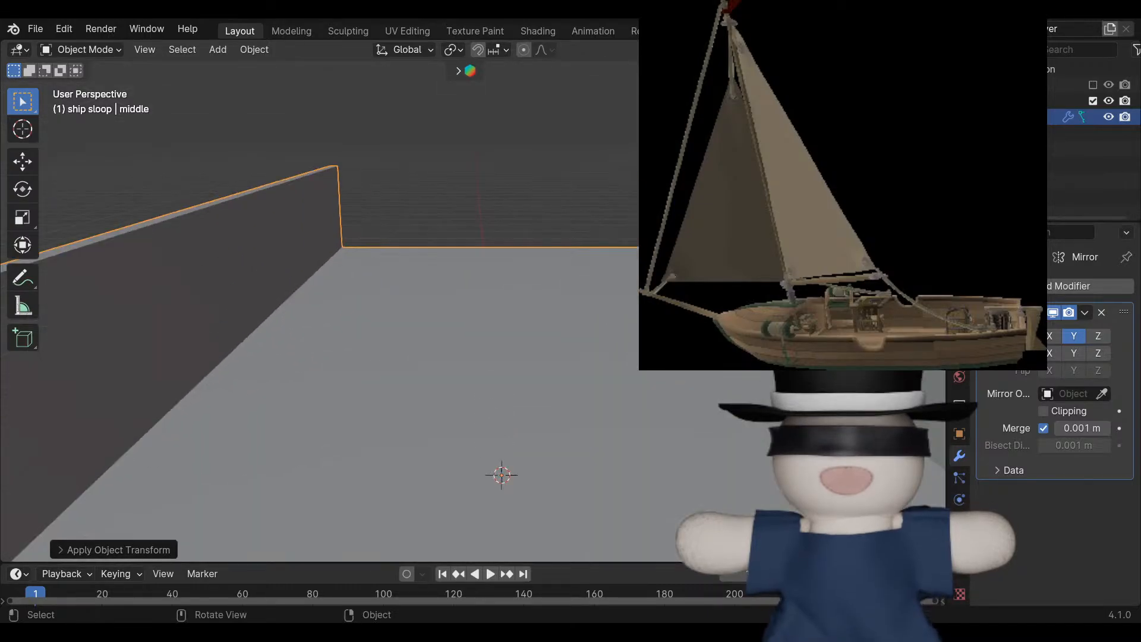
{"action": "scroll", "coordinate": [475, 356], "scroll_direction": "down", "scroll_amount": 4}
{"action": "scroll", "coordinate": [476, 356], "scroll_direction": "up", "scroll_amount": 5}
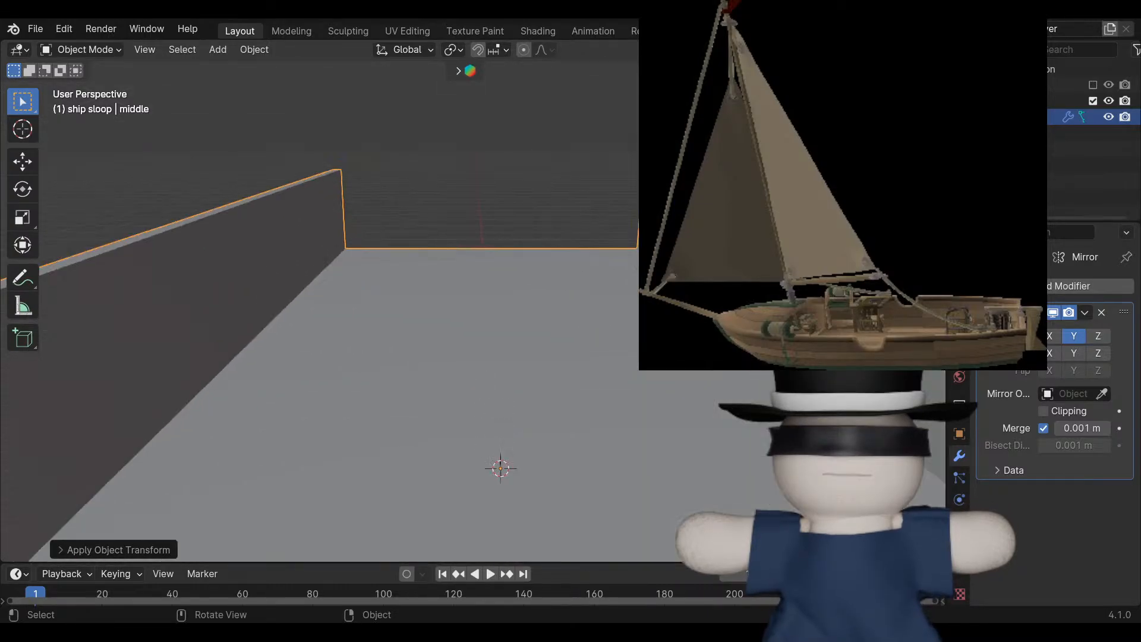
{"action": "middle_click_drag", "start_coordinate": [476, 357], "coordinate": [535, 389]}
{"action": "scroll", "coordinate": [476, 345], "scroll_direction": "down", "scroll_amount": 2}
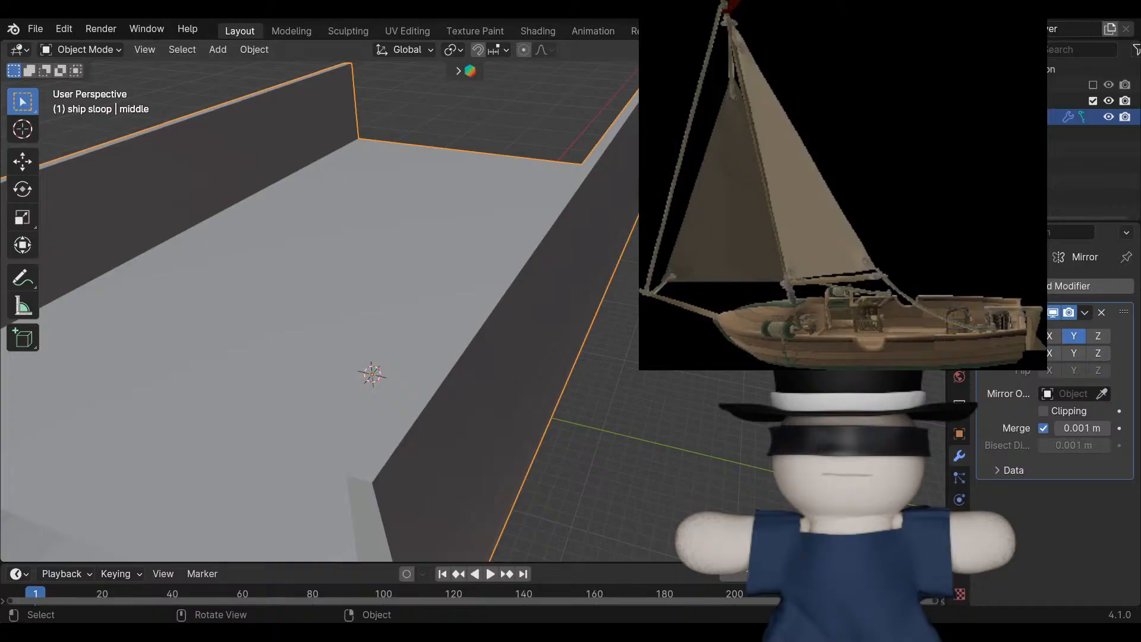
{"action": "middle_click_drag", "start_coordinate": [534, 389], "coordinate": [508, 381]}
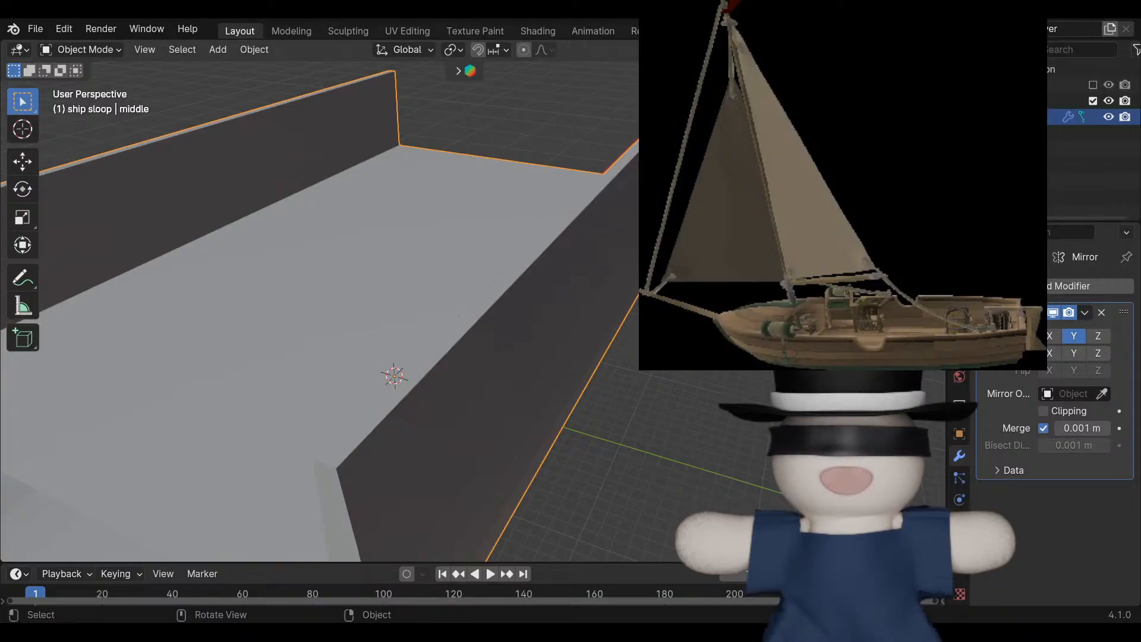
{"action": "scroll", "coordinate": [380, 312], "scroll_direction": "down", "scroll_amount": 3}
{"action": "middle_click_drag", "start_coordinate": [472, 312], "coordinate": [387, 243]}
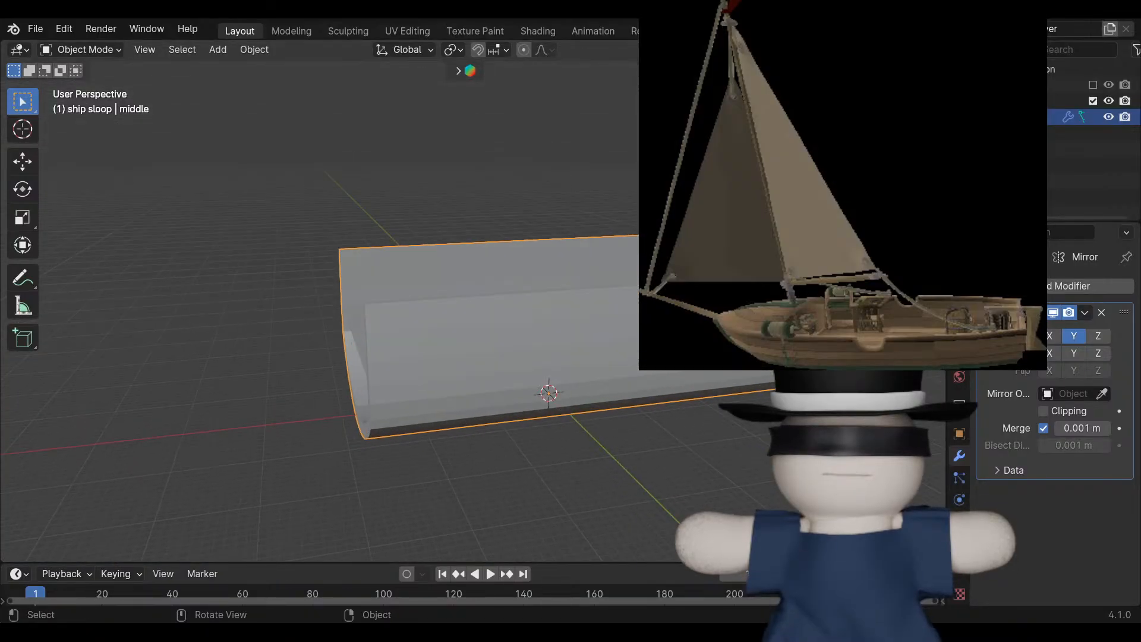
{"action": "key", "text": "ctrl+KP_7"}
{"action": "middle_click_drag", "start_coordinate": [380, 312], "coordinate": [315, 335]}
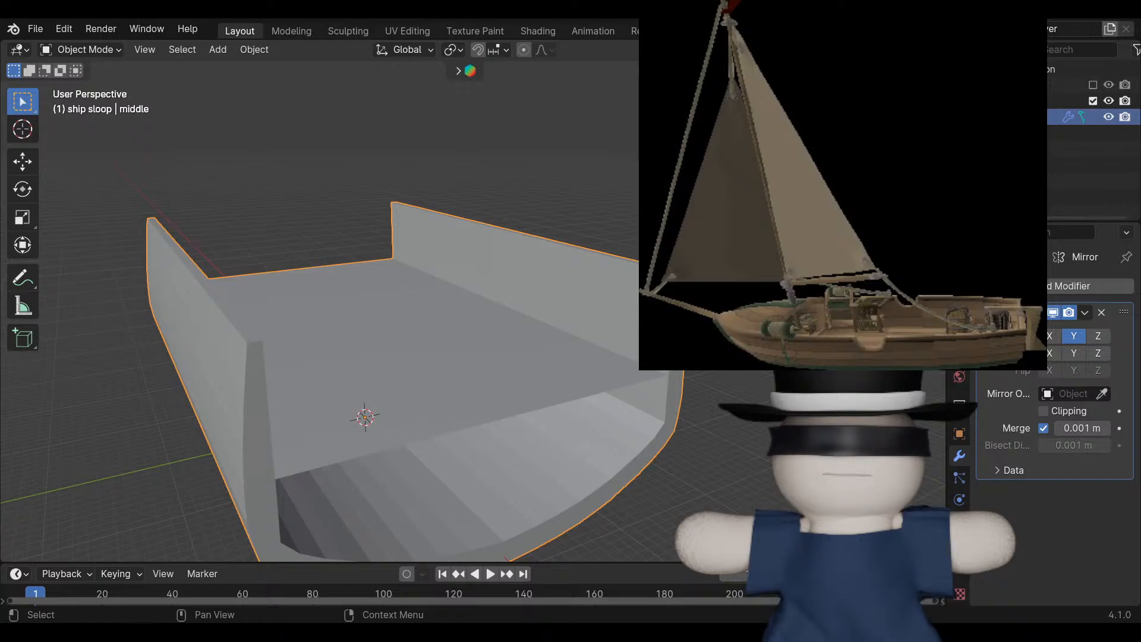
{"action": "scroll", "coordinate": [357, 333], "scroll_direction": "down", "scroll_amount": 8}
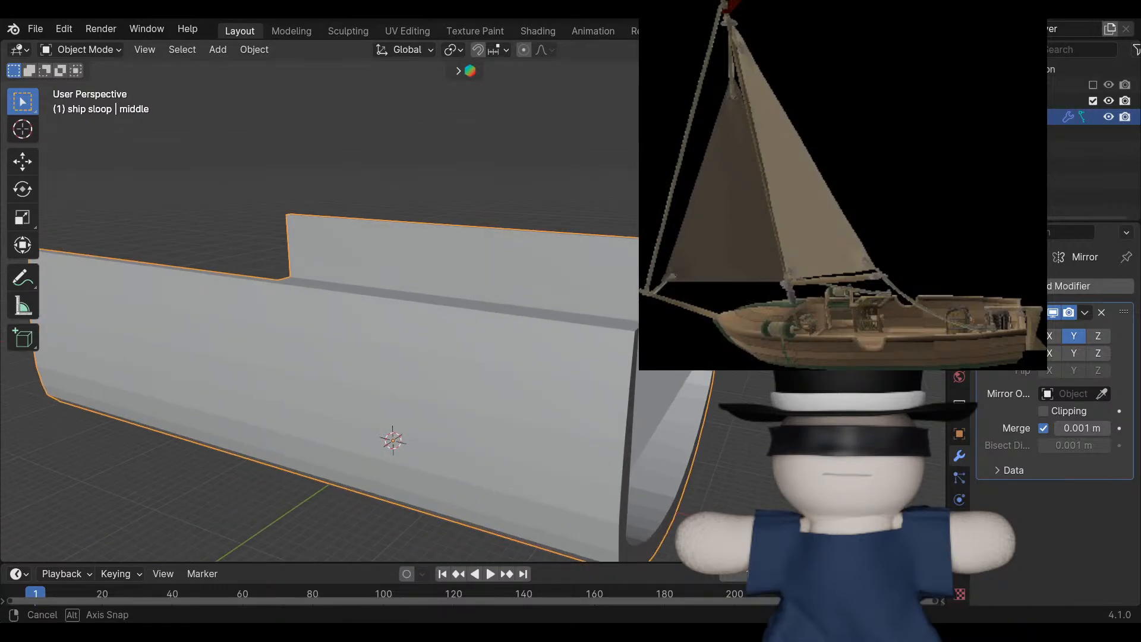
Save another incremental version of the file with the lengthened hull section.
{"action": "left_click", "coordinate": [35, 28]}
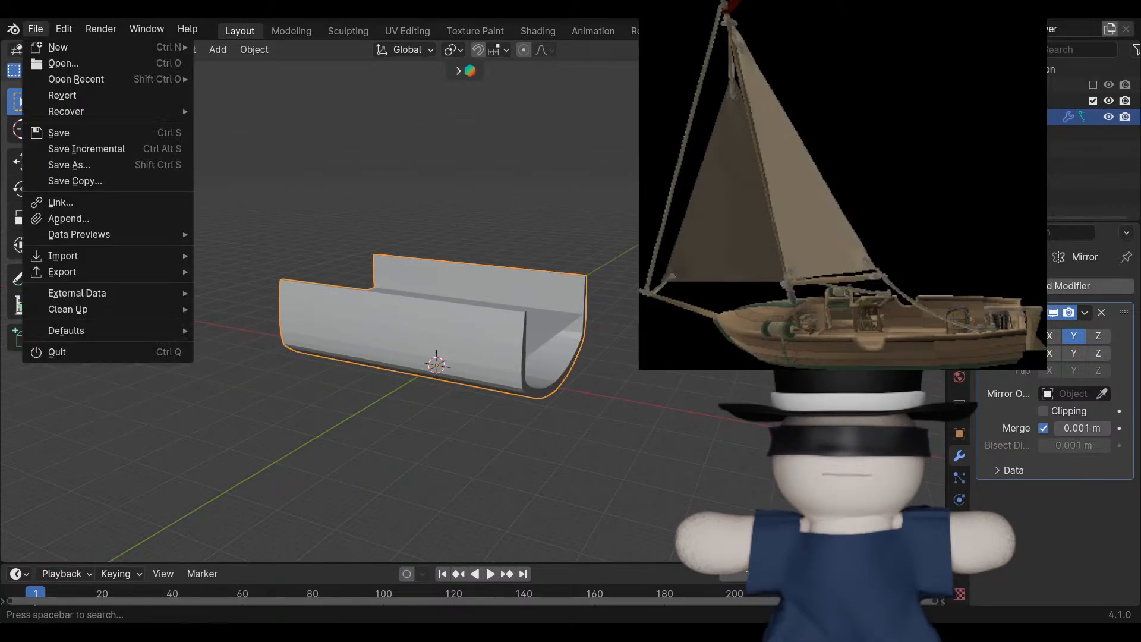
{"action": "left_click", "coordinate": [60, 145]}
{"action": "middle_click_drag", "start_coordinate": [357, 333], "coordinate": [384, 334]}
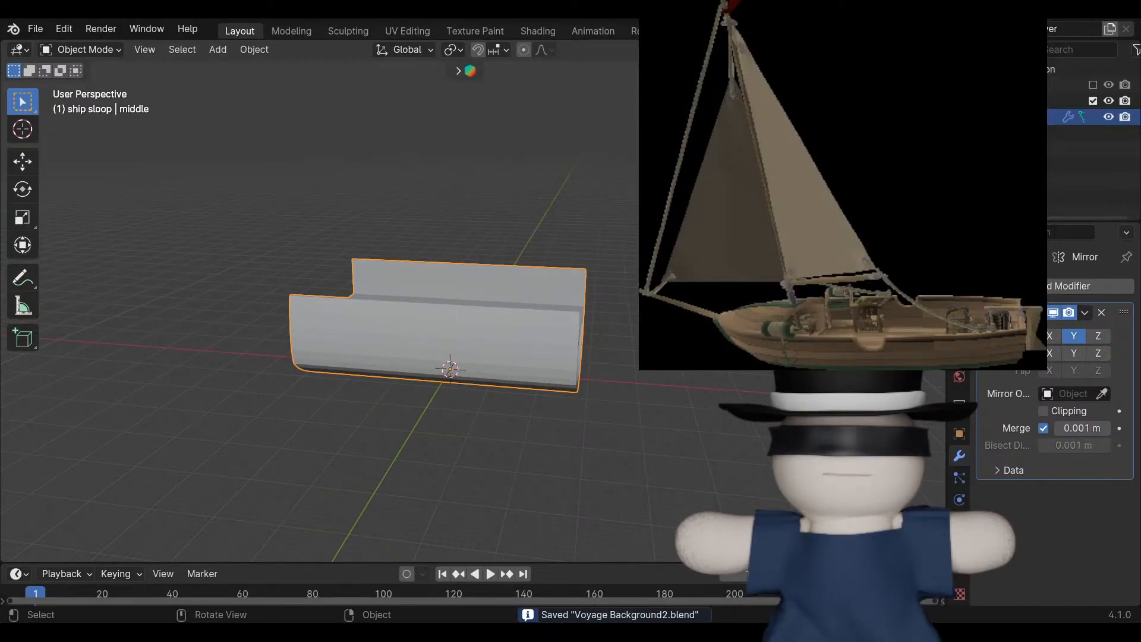
Duplicate the hull section and move the copy about -56.44 m along X against the original's end.
{"action": "key", "text": "shift+d"}
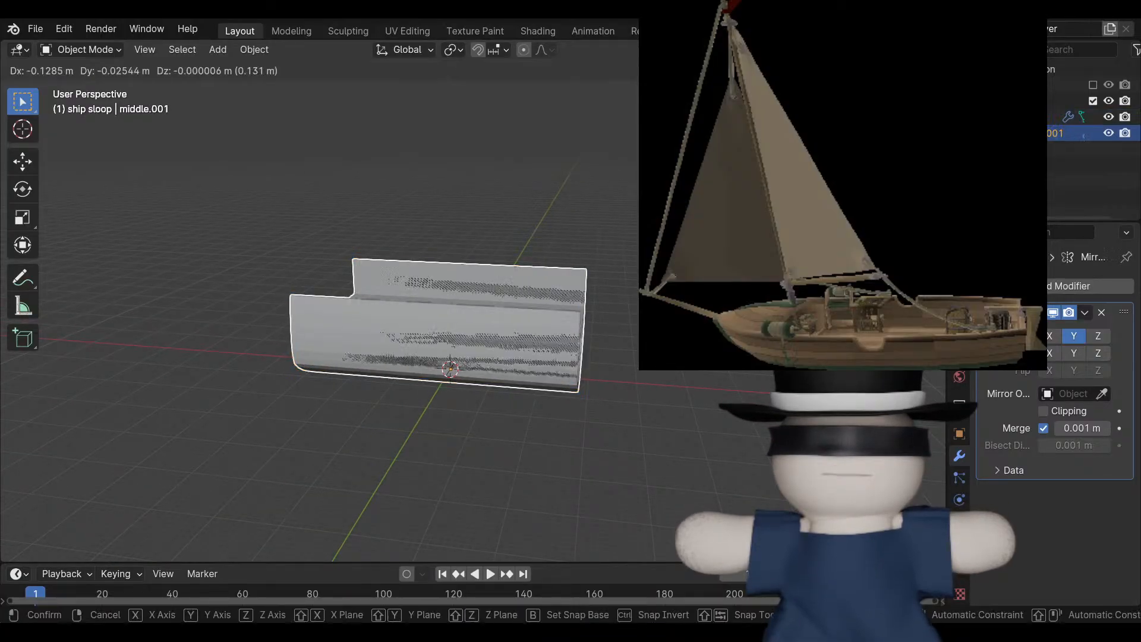
{"action": "key", "text": "Escape"}
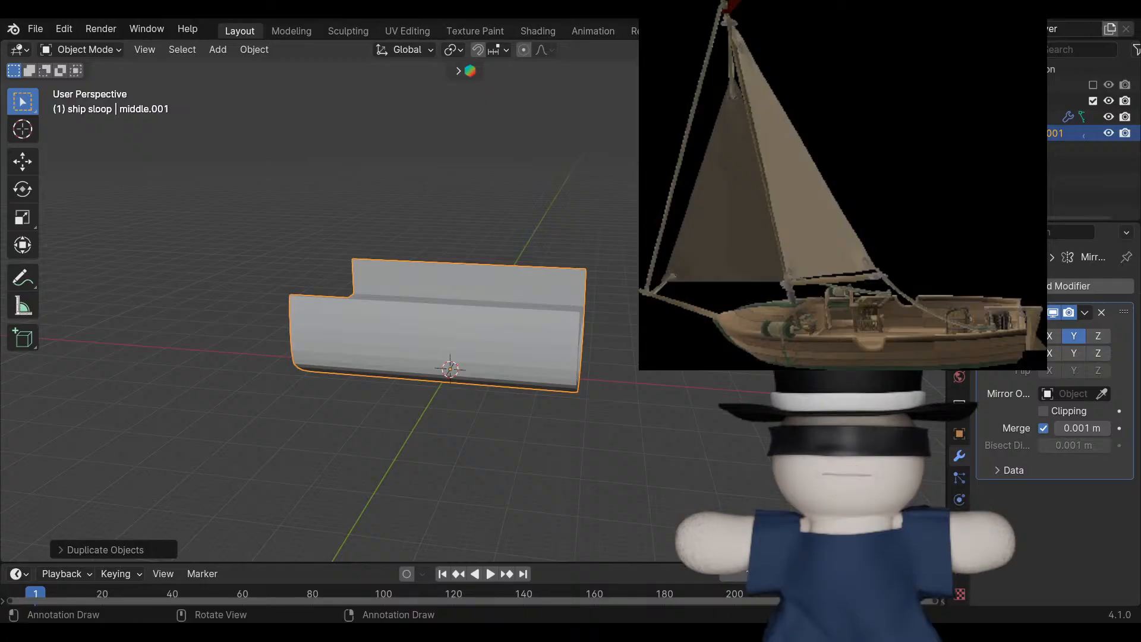
{"action": "key", "text": "g"}
{"action": "key", "text": "x"}
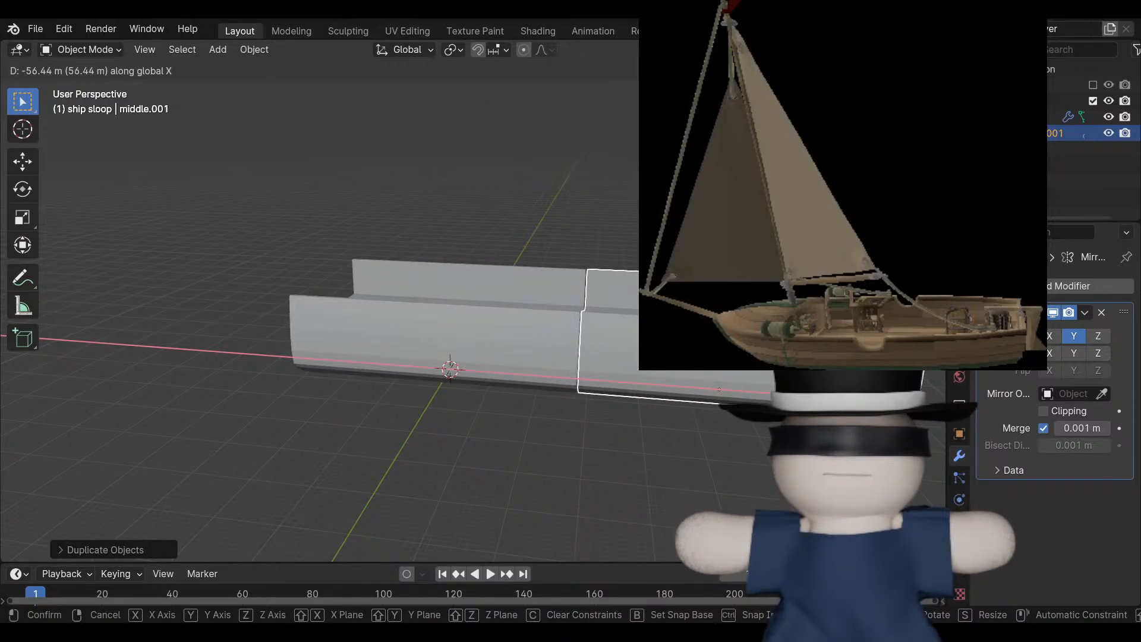
{"action": "key", "text": "Return"}
Examine the seam between the original hull section and its duplicate up close.
{"action": "scroll", "coordinate": [473, 321], "scroll_direction": "up", "scroll_amount": 2}
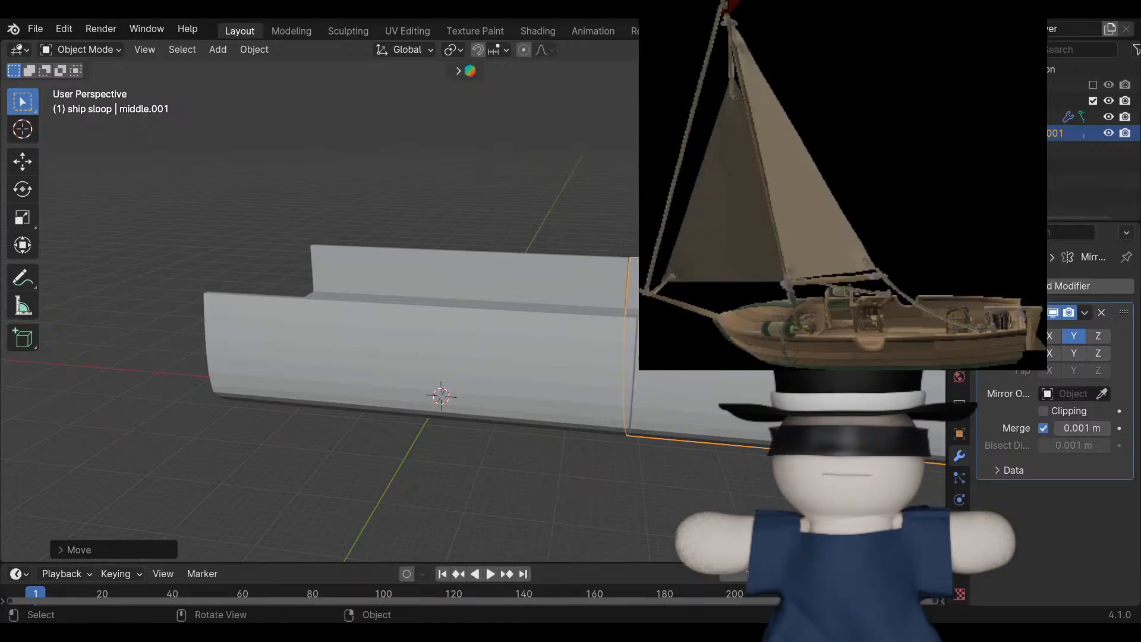
{"action": "middle_click_drag", "start_coordinate": [473, 321], "coordinate": [445, 310]}
{"action": "middle_click_drag", "start_coordinate": [446, 311], "coordinate": [306, 257], "text": "shift"}
{"action": "scroll", "coordinate": [473, 302], "scroll_direction": "up", "scroll_amount": 3}
{"action": "middle_click_drag", "start_coordinate": [473, 321], "coordinate": [498, 288]}
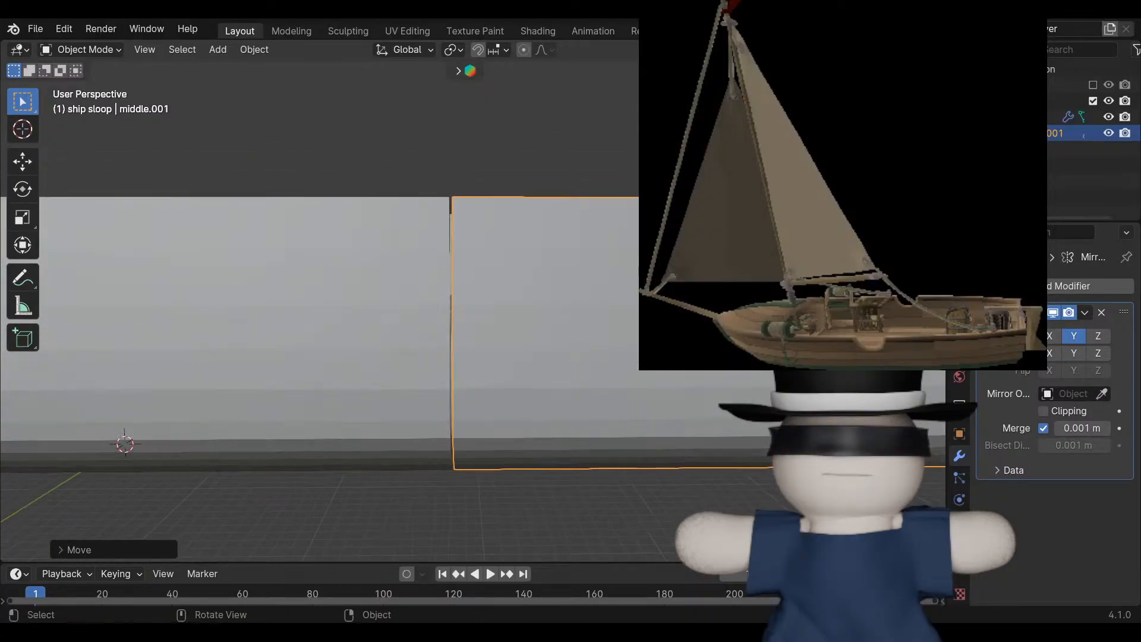
{"action": "scroll", "coordinate": [498, 289], "scroll_direction": "up", "scroll_amount": 3}
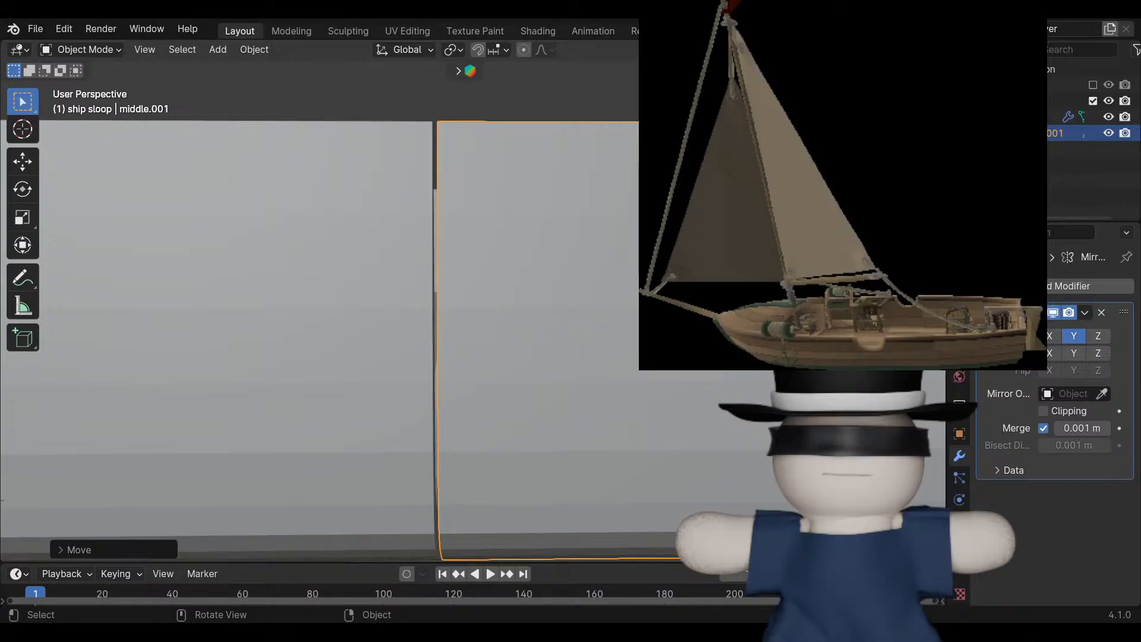
Move the middle.001 hull section about 0.15 m along X to close the gap to the neighbouring hull section.
{"action": "key", "text": "ctrl+KP_1"}
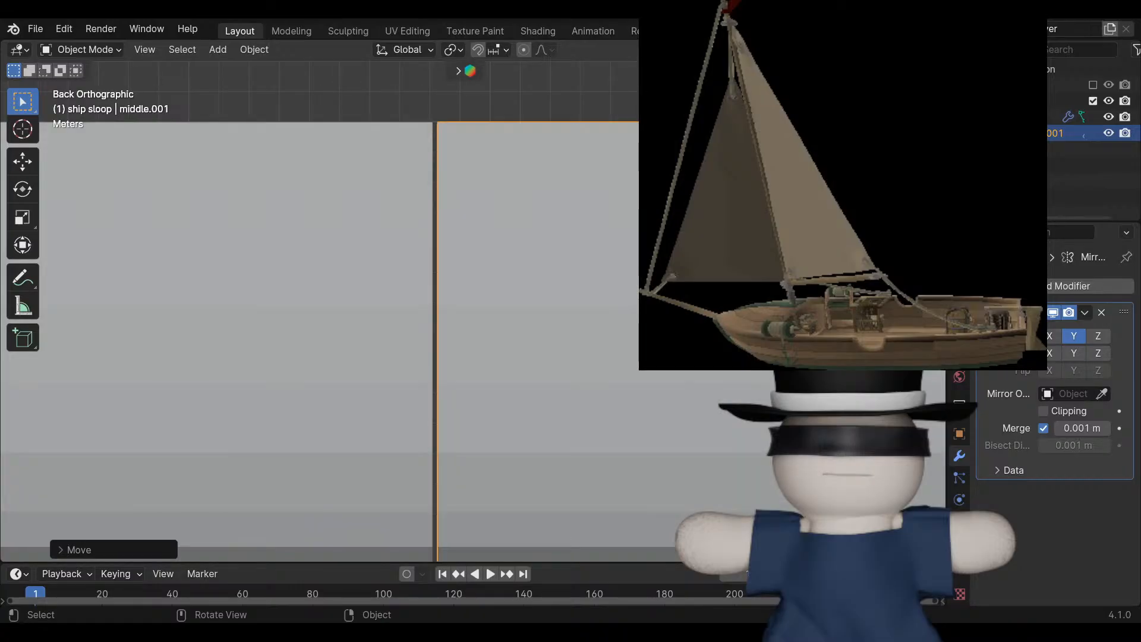
{"action": "key", "text": "g"}
{"action": "key", "text": "x"}
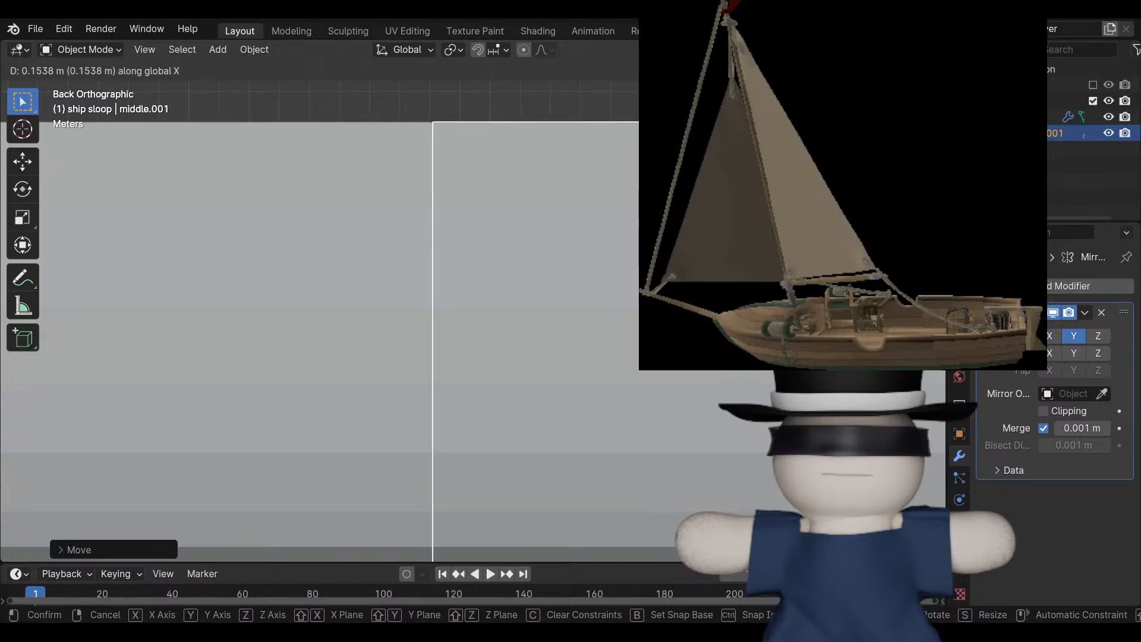
{"action": "key", "text": "Return"}
{"action": "key", "text": "alt+a"}
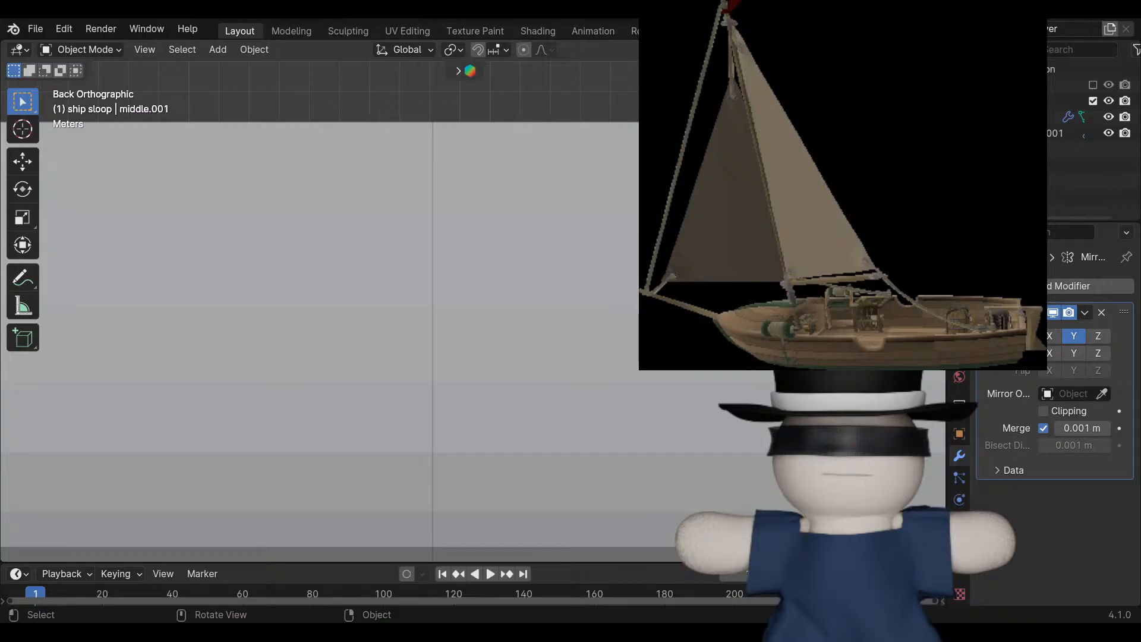
{"action": "scroll", "coordinate": [472, 301], "scroll_direction": "up", "scroll_amount": 8}
{"action": "middle_click_drag", "start_coordinate": [472, 301], "coordinate": [607, 301], "text": "shift"}
{"action": "scroll", "coordinate": [473, 301], "scroll_direction": "down", "scroll_amount": 14}
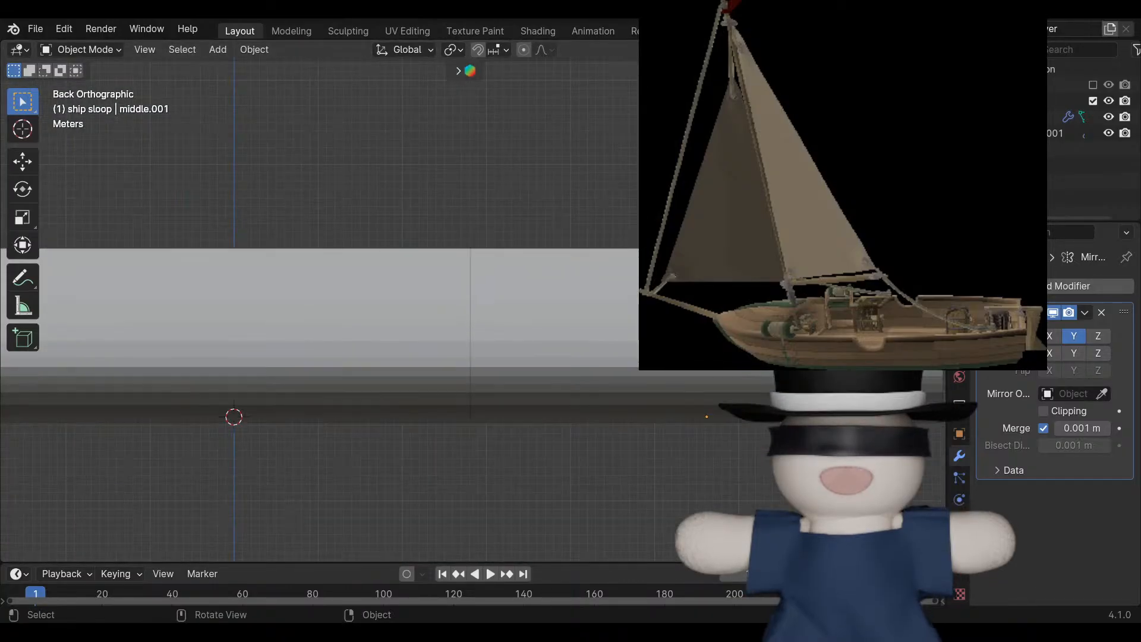
Scale the entire mesh of the middle.001 hull section to about 0.67 along X.
{"action": "middle_click_drag", "start_coordinate": [473, 301], "coordinate": [512, 354]}
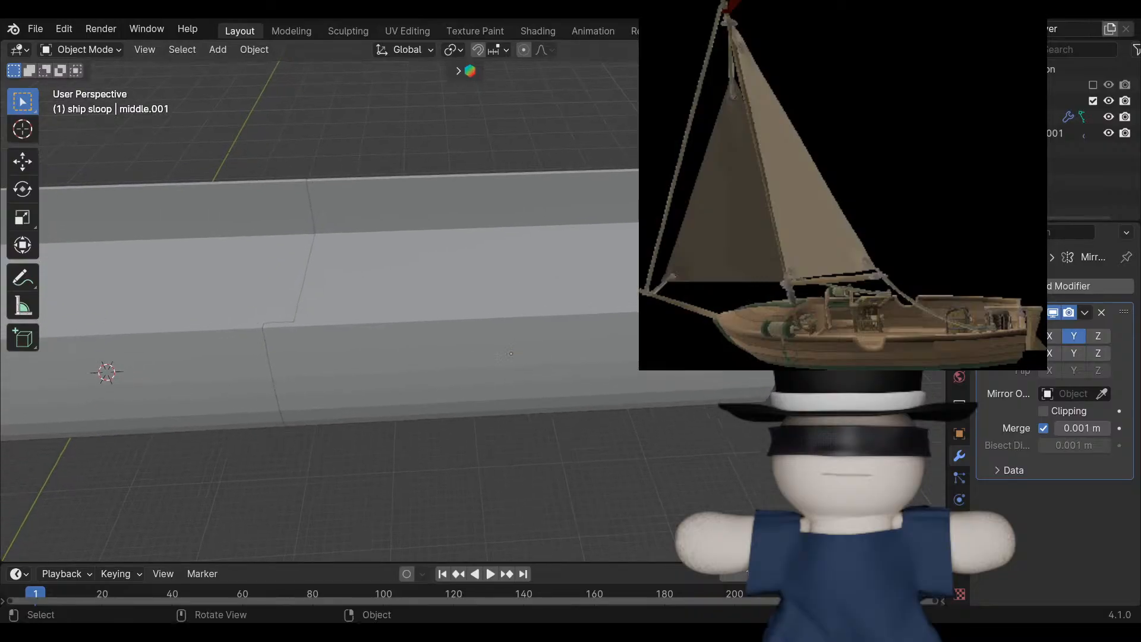
{"action": "left_click", "coordinate": [511, 353]}
{"action": "key", "text": "Tab"}
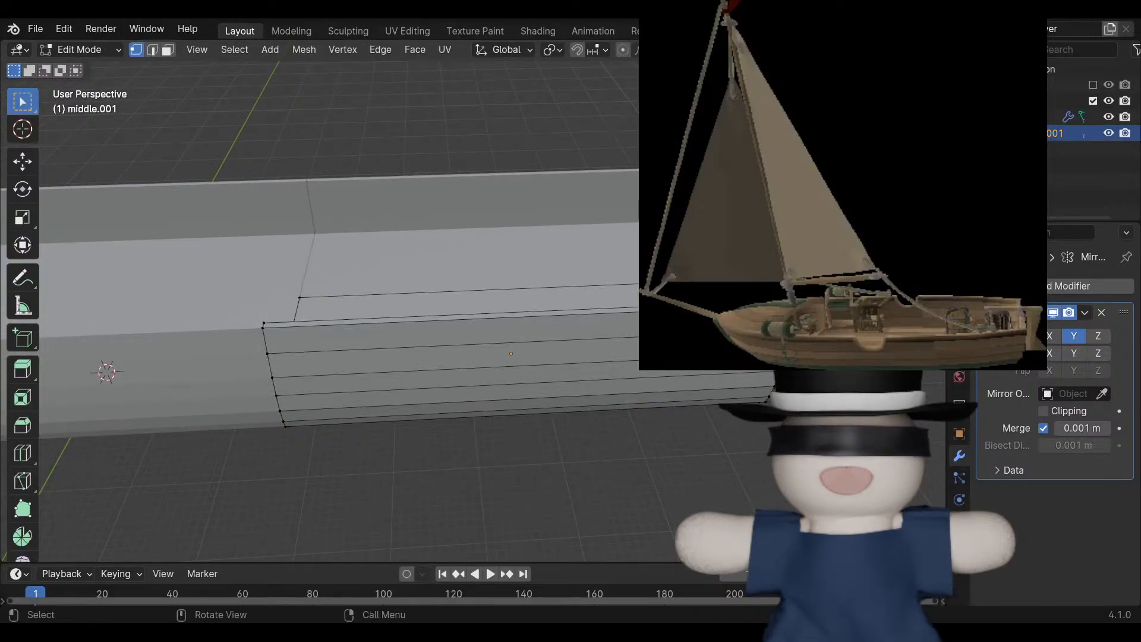
{"action": "middle_click_drag", "start_coordinate": [511, 354], "coordinate": [443, 310]}
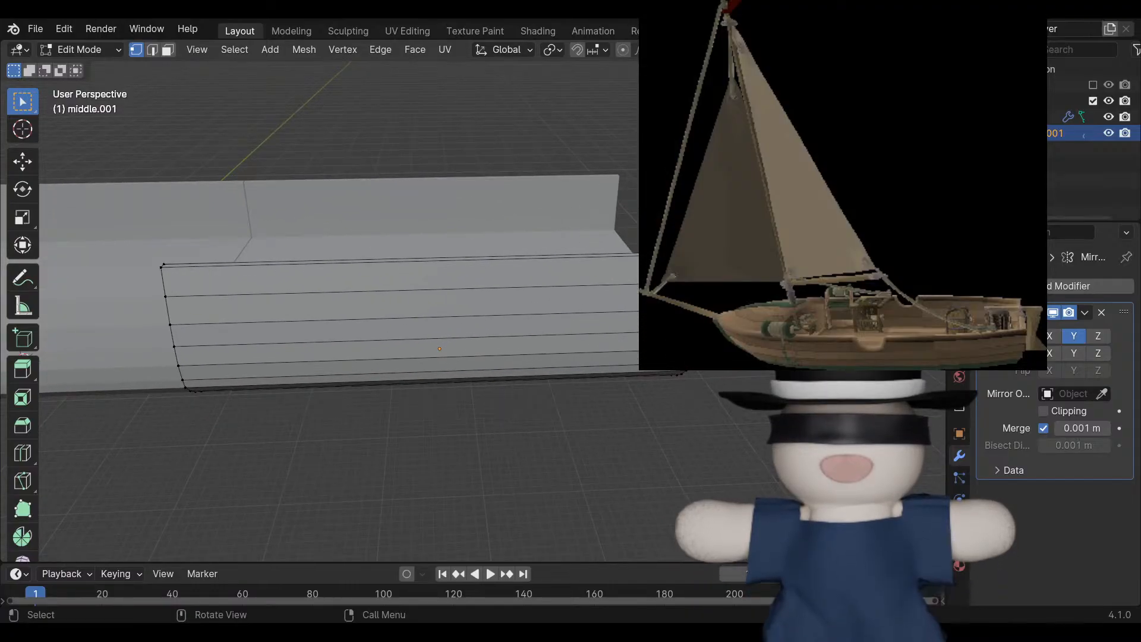
{"action": "key", "text": "shift+z"}
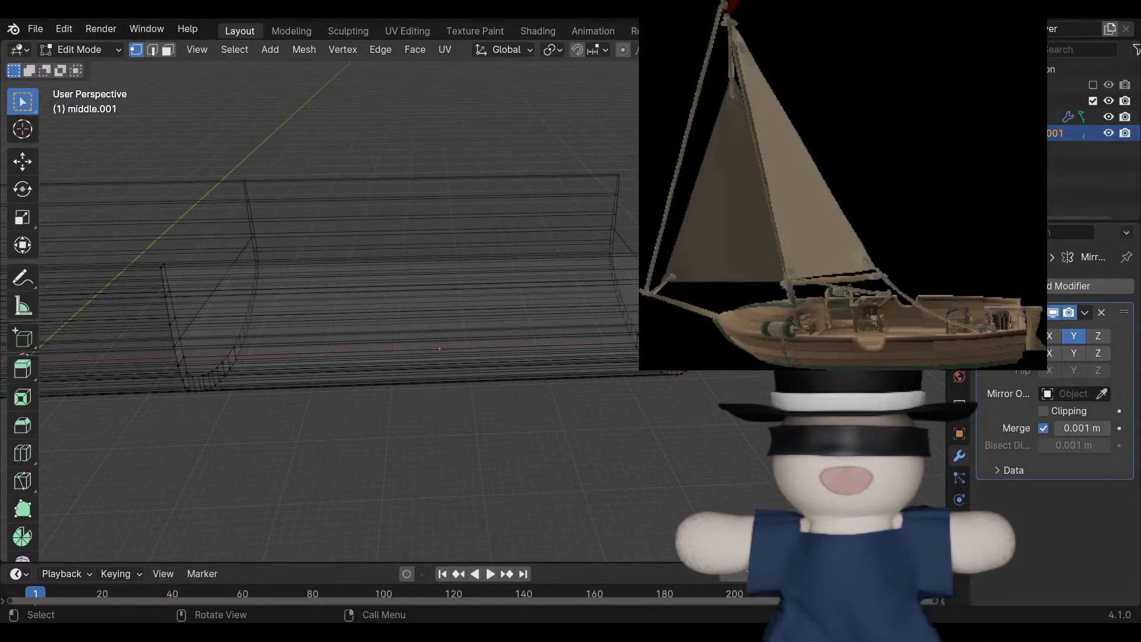
{"action": "key", "text": "ctrl+KP_1"}
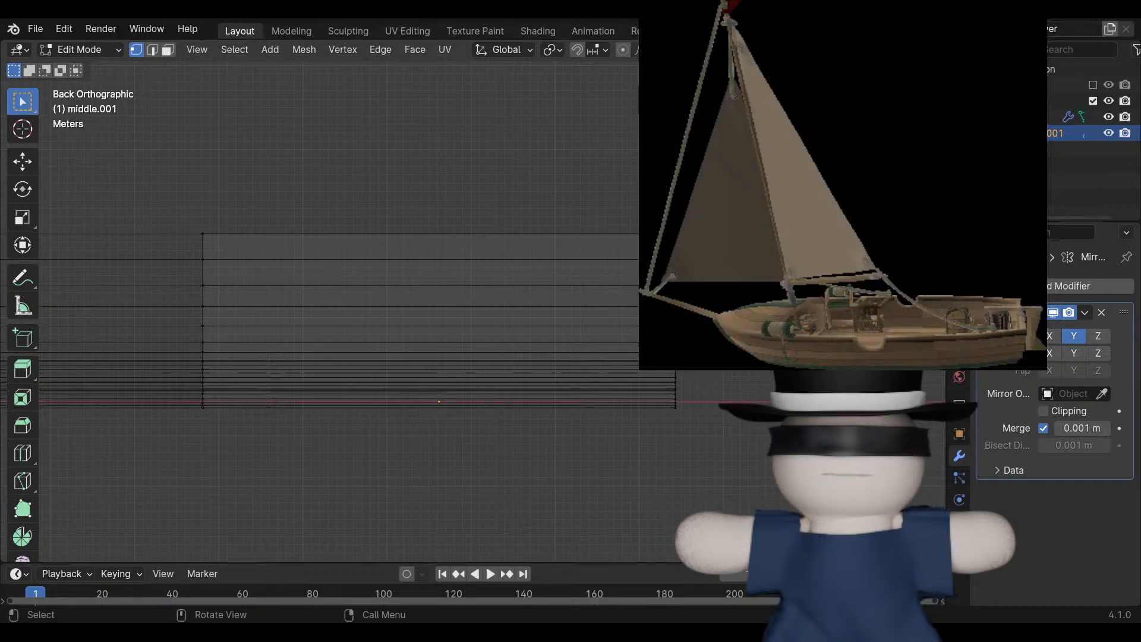
{"action": "key", "text": "a"}
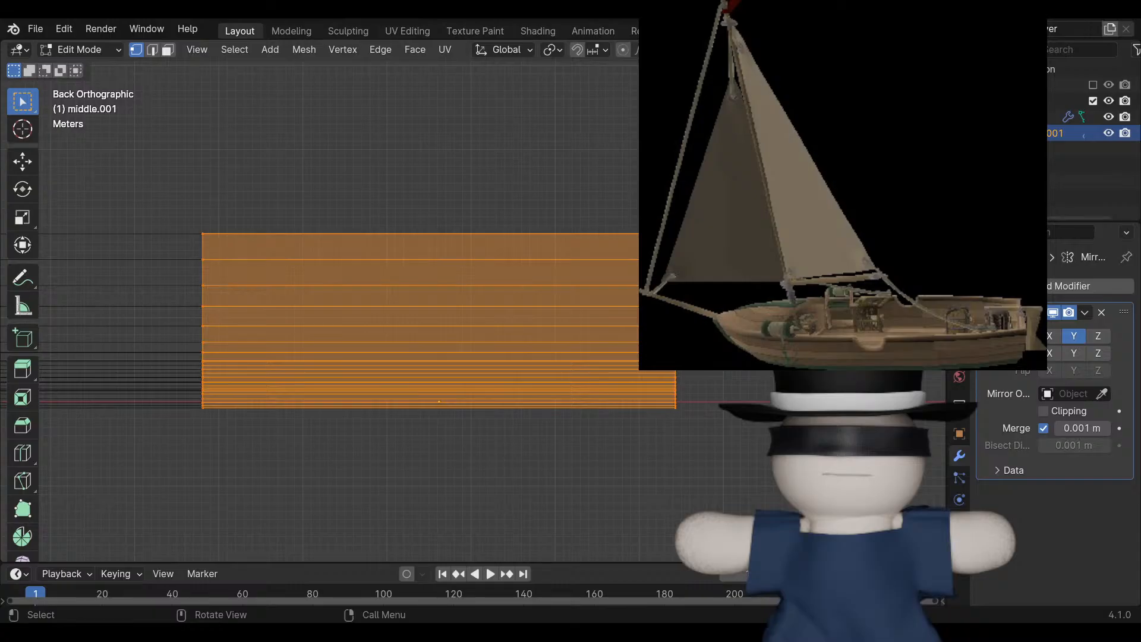
{"action": "key", "text": "s"}
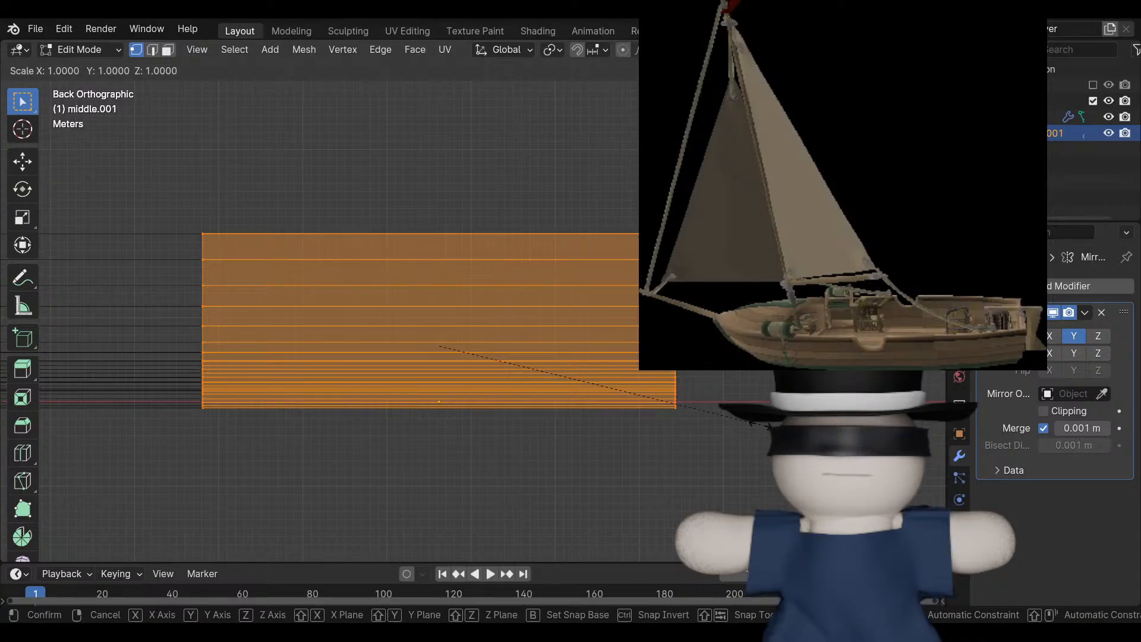
{"action": "key", "text": "x"}
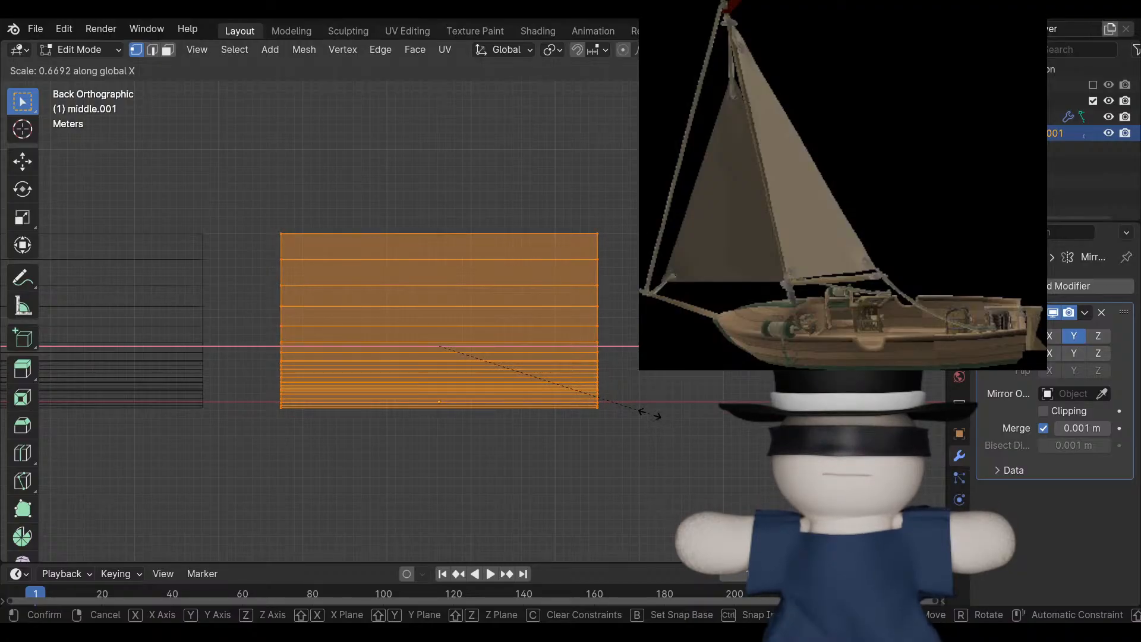
{"action": "left_click", "coordinate": [650, 414]}
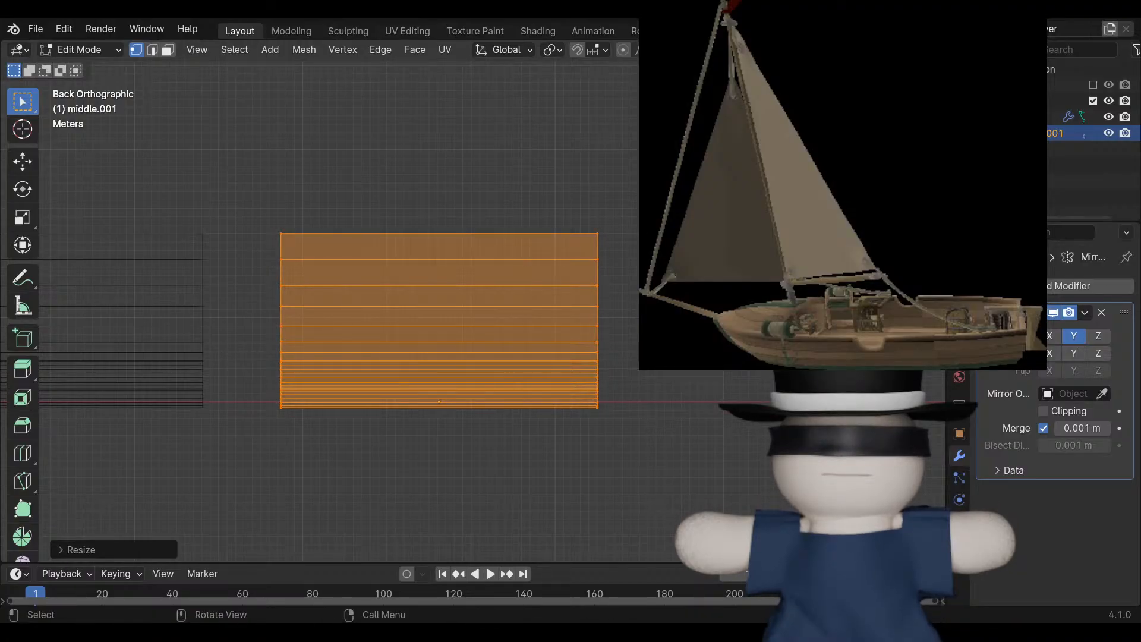
Move the shortened hull section about 9.08 m along X until it nearly meets the adjoining section.
{"action": "key", "text": "Tab"}
{"action": "middle_click_drag", "start_coordinate": [356, 356], "coordinate": [487, 349], "text": "shift"}
{"action": "scroll", "coordinate": [473, 299], "scroll_direction": "up", "scroll_amount": 5}
{"action": "scroll", "coordinate": [472, 298], "scroll_direction": "down", "scroll_amount": 3}
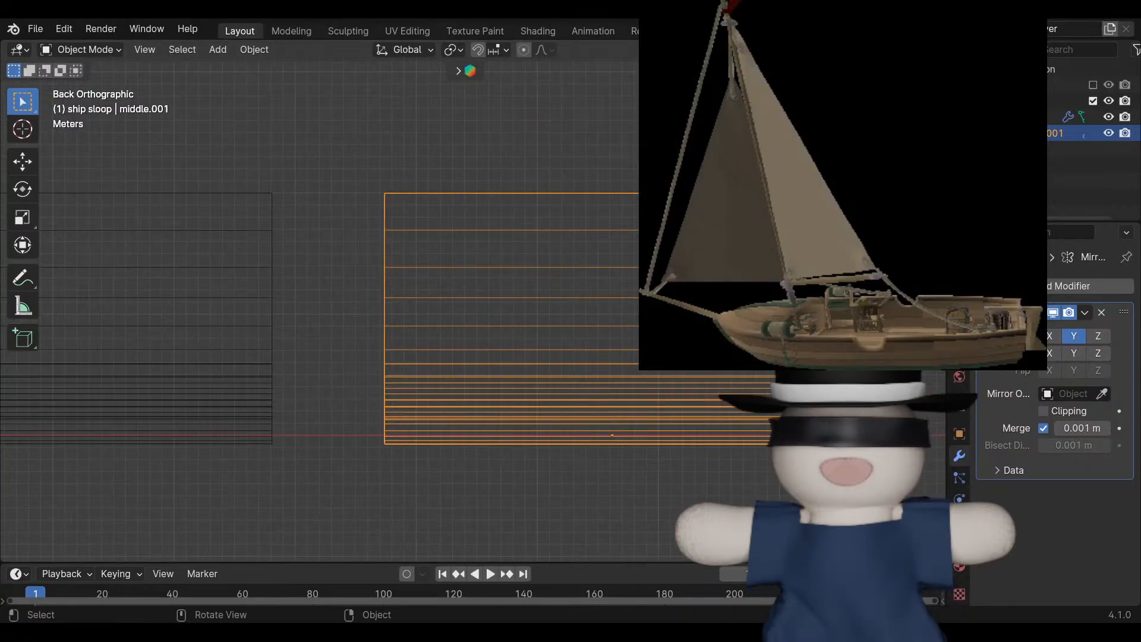
{"action": "key", "text": "g"}
{"action": "key", "text": "x"}
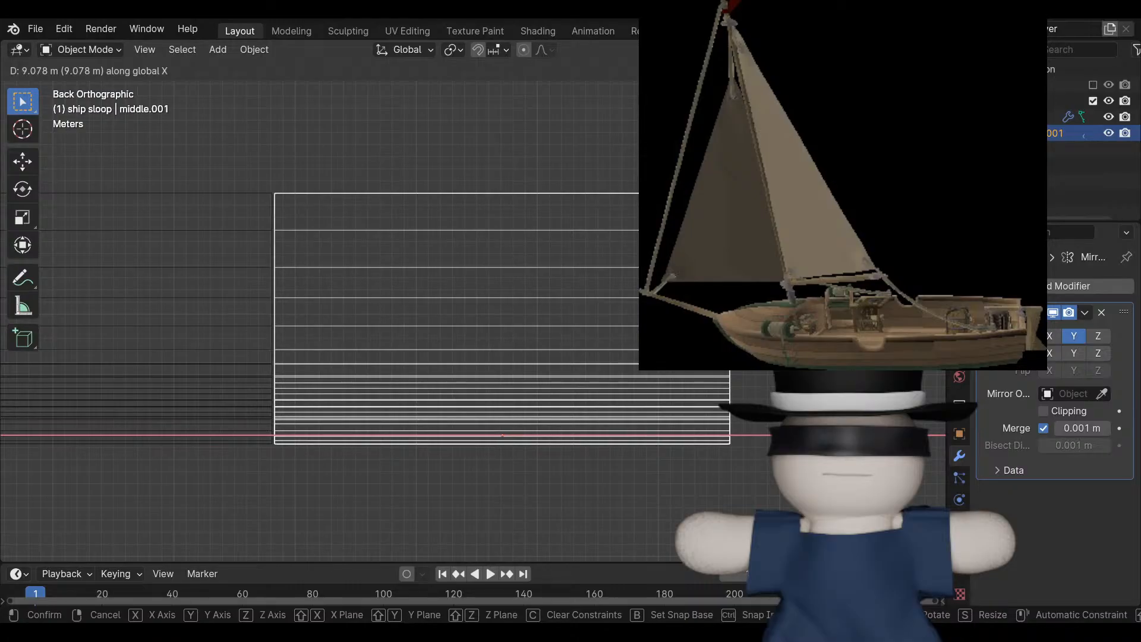
{"action": "left_click", "coordinate": [416, 321]}
Close the remaining gap by moving the shortened hull section about 0.2 m along X, and deselect it.
{"action": "middle_click_drag", "start_coordinate": [416, 320], "coordinate": [618, 346], "text": "shift"}
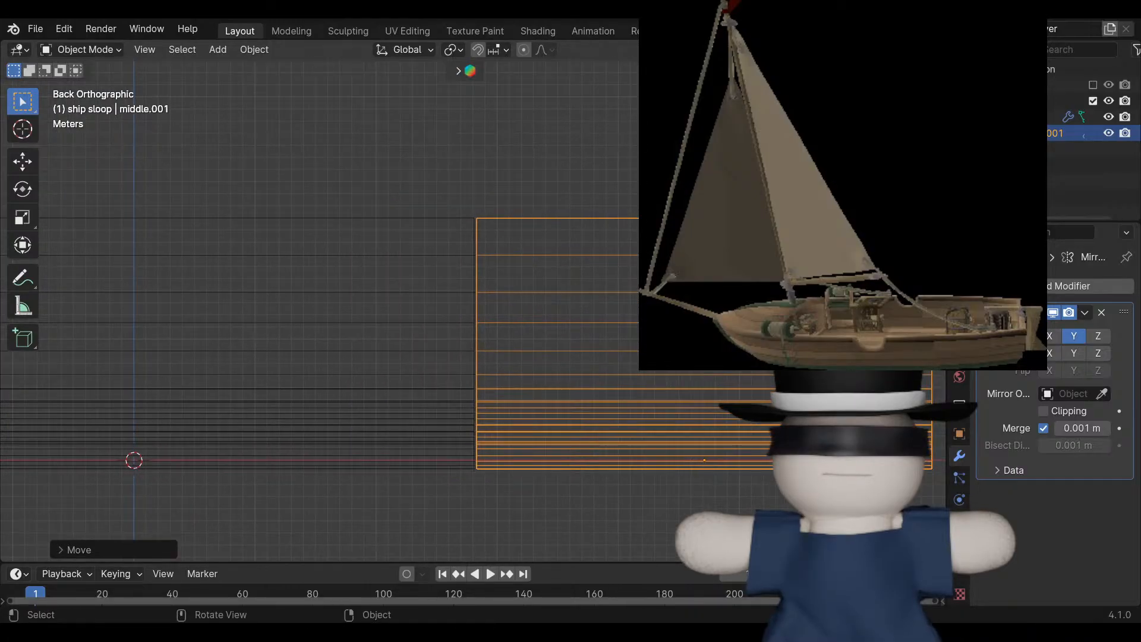
{"action": "scroll", "coordinate": [475, 309], "scroll_direction": "up", "scroll_amount": 6}
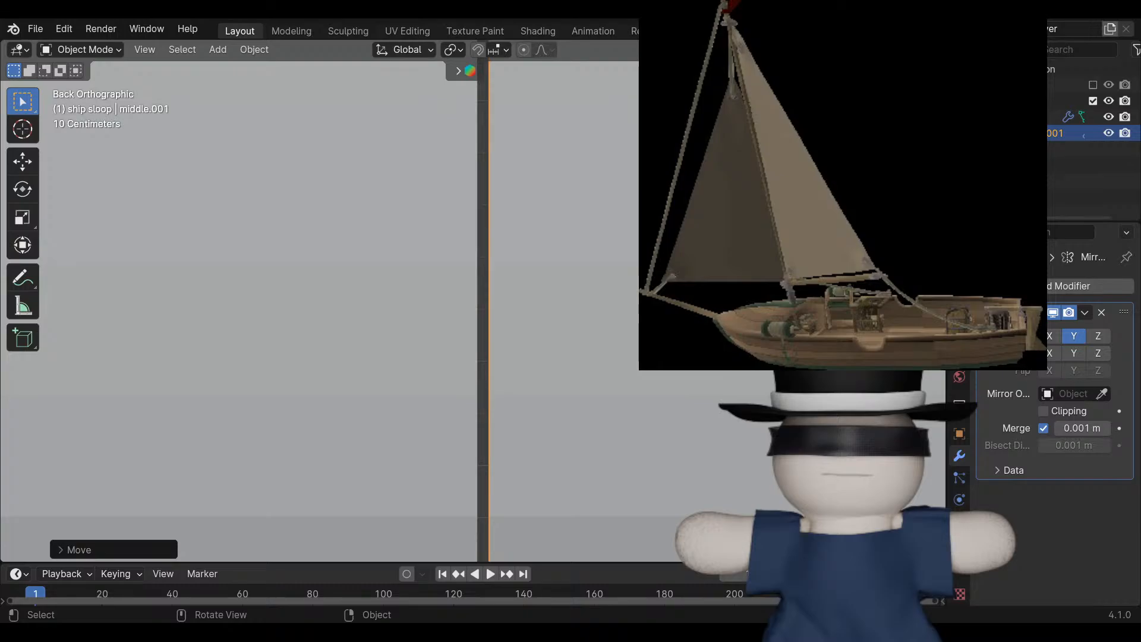
{"action": "key", "text": "g"}
{"action": "key", "text": "x"}
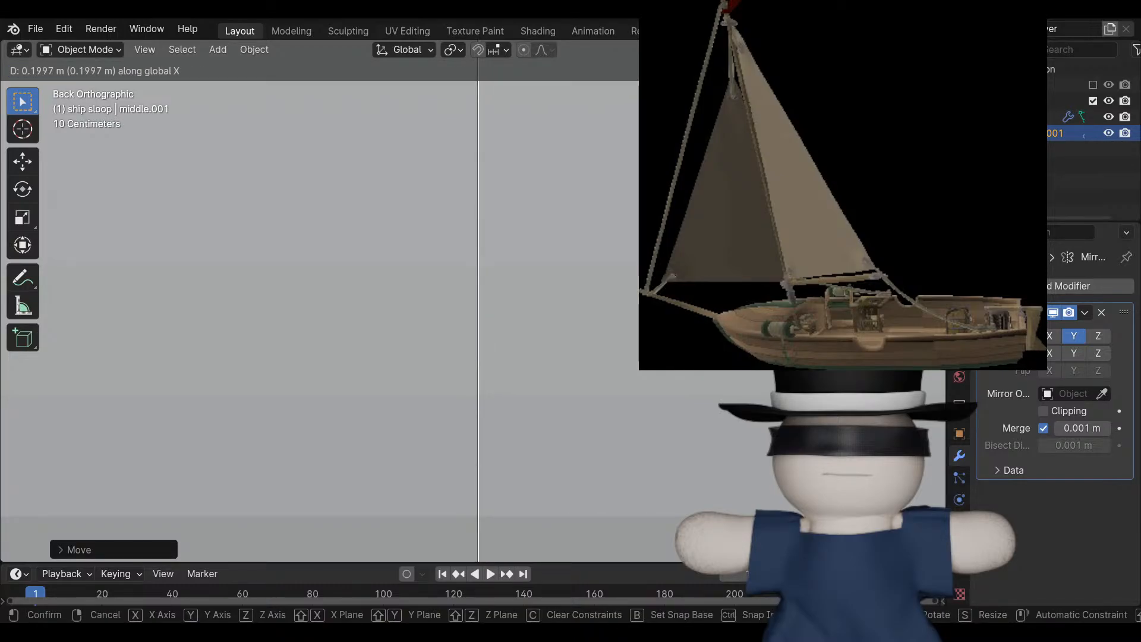
{"action": "key", "text": "Return"}
{"action": "scroll", "coordinate": [475, 309], "scroll_direction": "down", "scroll_amount": 3}
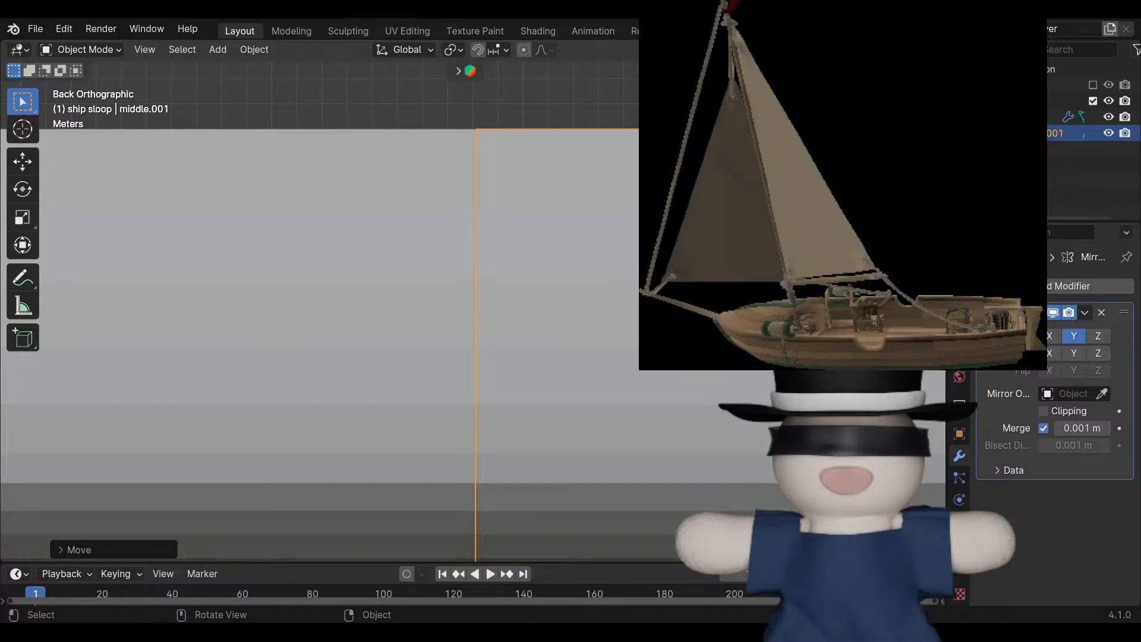
{"action": "key", "text": "alt+a"}
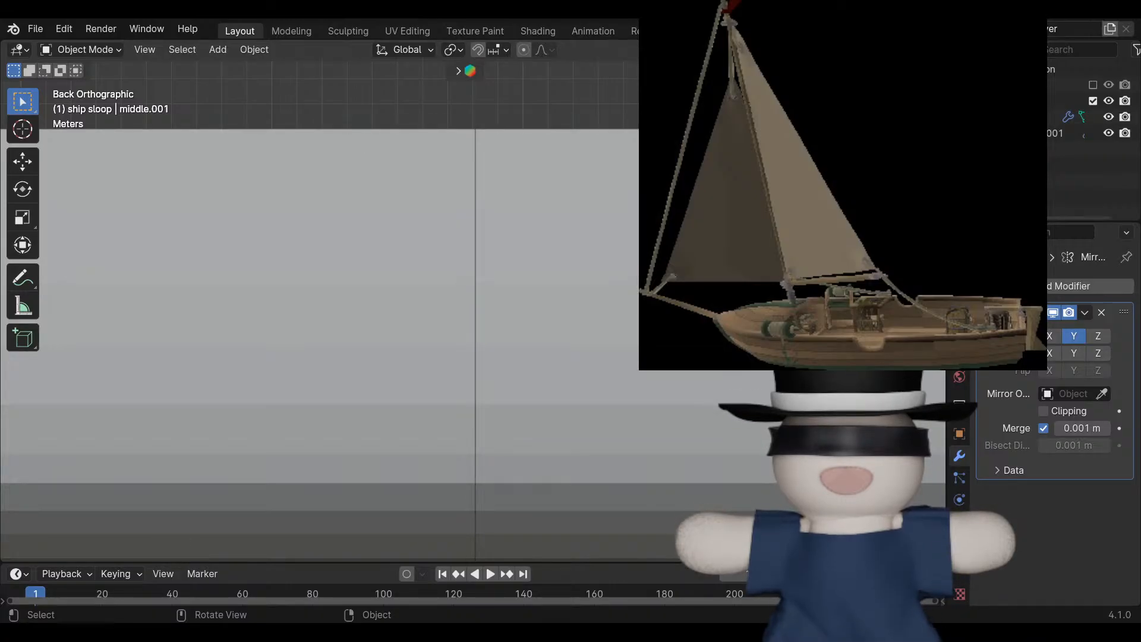
Rename the shortened hull section from middle.001 to "rear".
{"action": "middle_click_drag", "start_coordinate": [357, 268], "coordinate": [357, 398]}
{"action": "scroll", "coordinate": [440, 321], "scroll_direction": "down", "scroll_amount": 6}
{"action": "scroll", "coordinate": [440, 321], "scroll_direction": "down", "scroll_amount": 1}
{"action": "scroll", "coordinate": [507, 395], "scroll_direction": "up", "scroll_amount": 3}
{"action": "middle_click_drag", "start_coordinate": [357, 398], "coordinate": [265, 322], "text": "shift"}
{"action": "middle_click_drag", "start_coordinate": [356, 333], "coordinate": [302, 321]}
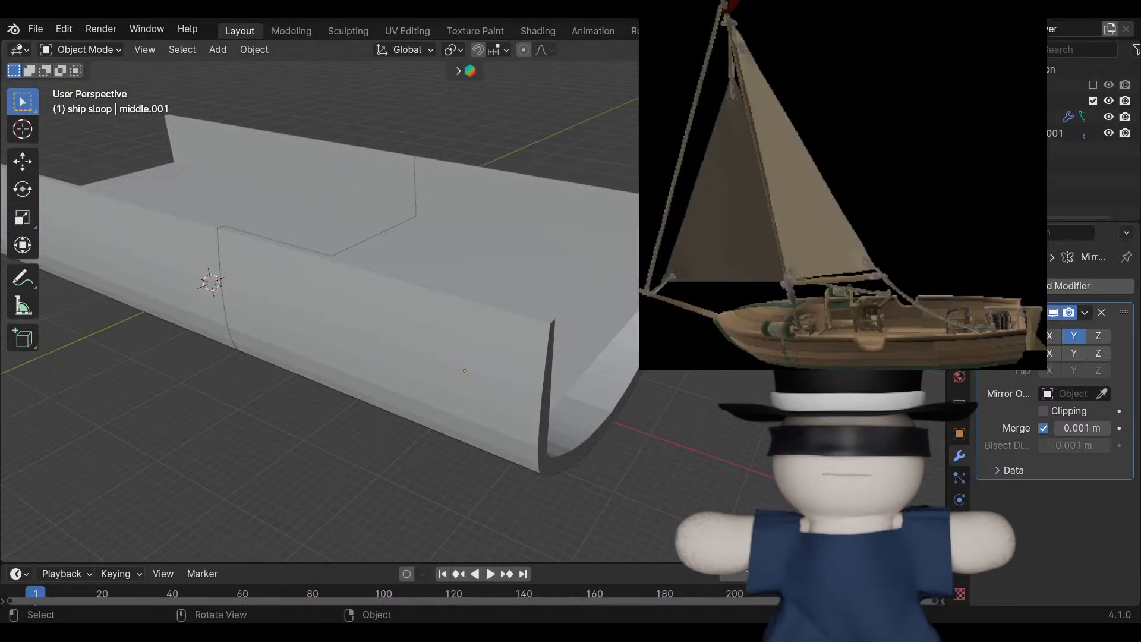
{"action": "left_click", "coordinate": [404, 309]}
{"action": "double_click", "coordinate": [1049, 133]}
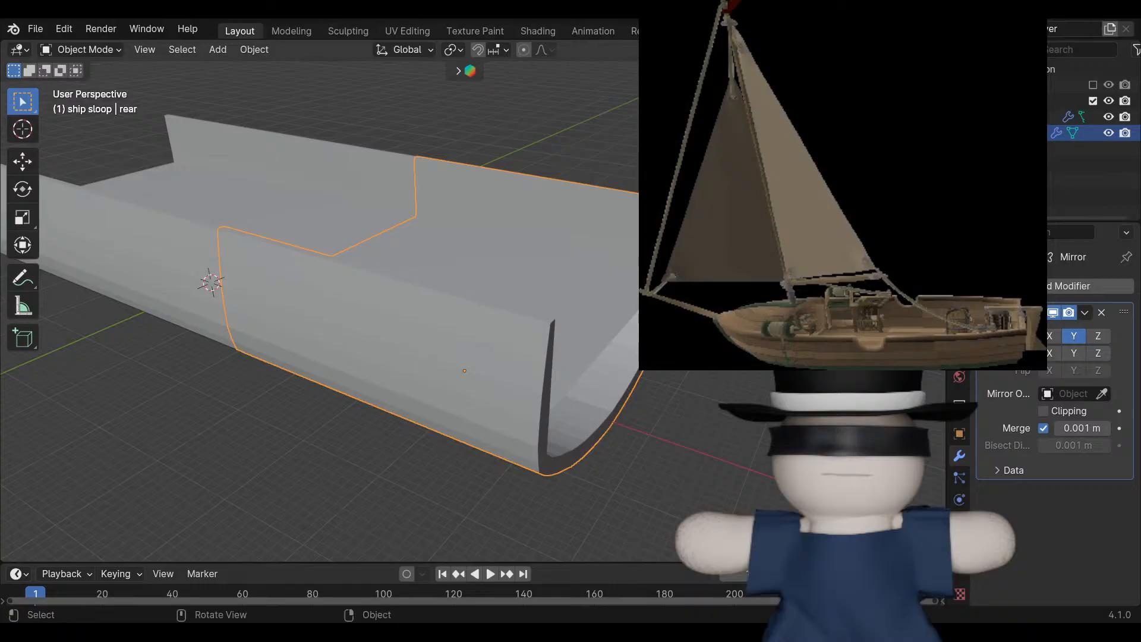
Extrude the open end faces of the rear section's hull and deck outward about 1.32 m along X.
{"action": "middle_click_drag", "start_coordinate": [381, 333], "coordinate": [375, 274]}
{"action": "key", "text": "ctrl+KP_3"}
{"action": "key", "text": "Tab"}
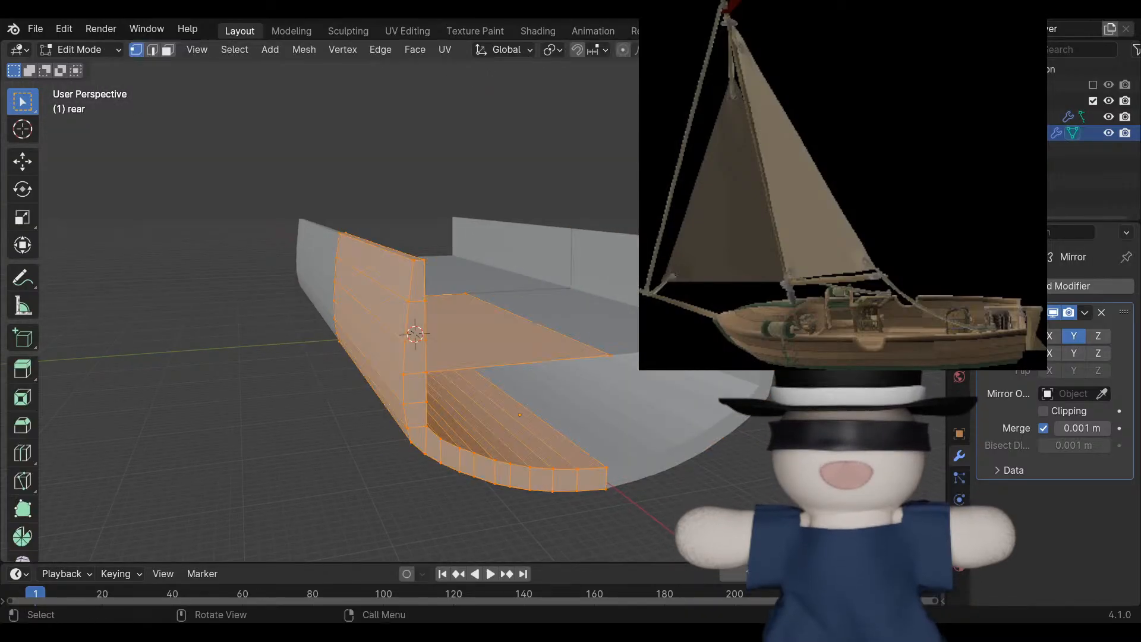
{"action": "middle_click_drag", "start_coordinate": [374, 273], "coordinate": [338, 265]}
{"action": "middle_click_drag", "start_coordinate": [338, 264], "coordinate": [285, 202], "text": "shift"}
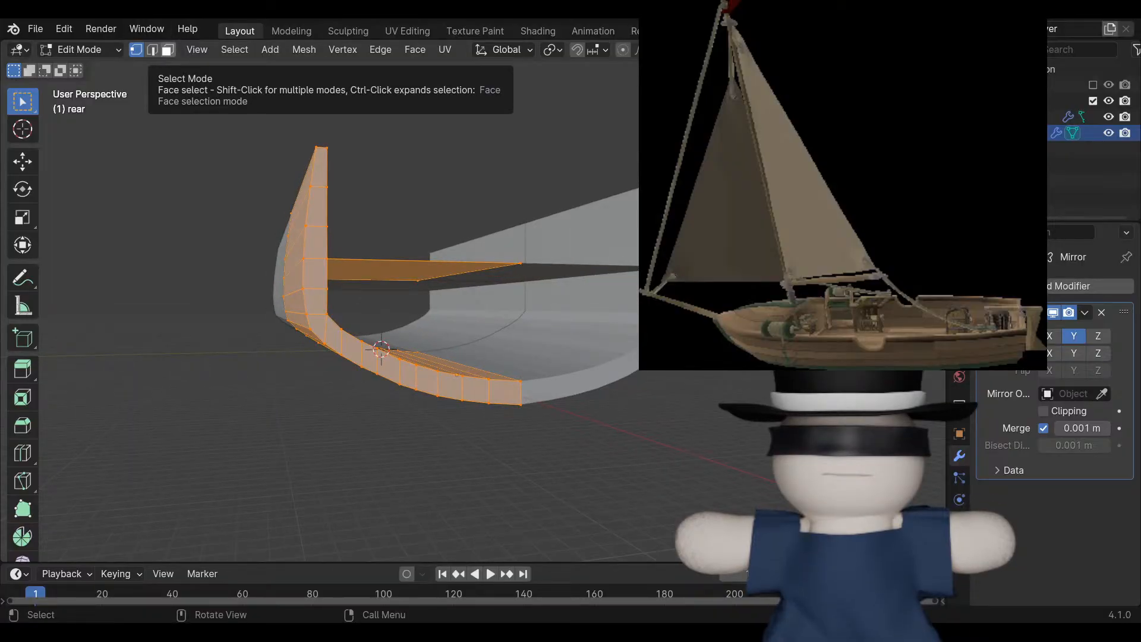
{"action": "mouse_move", "coordinate": [273, 208]}
{"action": "middle_mouse_down"}
{"action": "mouse_move", "coordinate": [393, 214]}
{"action": "mouse_move", "coordinate": [378, 229]}
{"action": "mouse_move", "coordinate": [254, 208]}
{"action": "middle_mouse_up"}
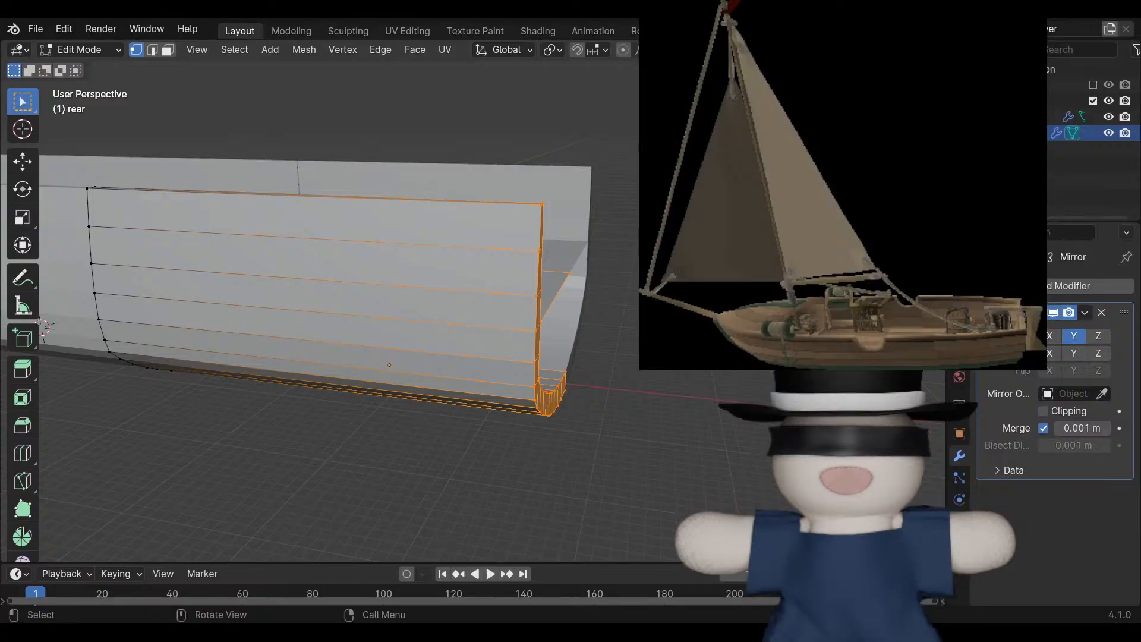
{"action": "middle_click_drag", "start_coordinate": [369, 285], "coordinate": [324, 293]}
{"action": "key", "text": "e"}
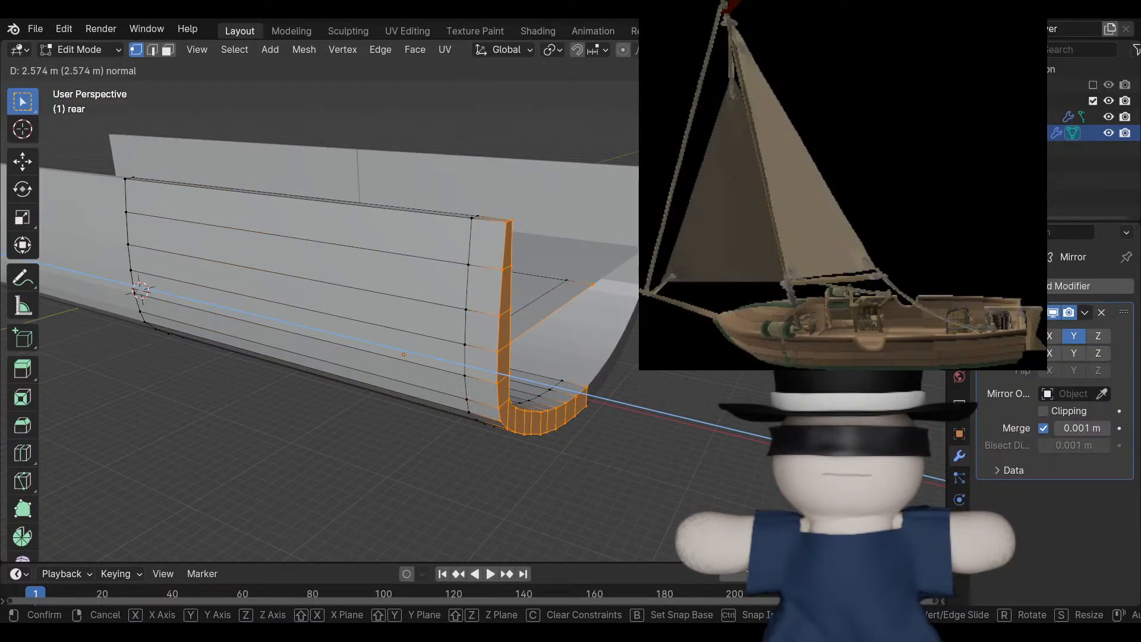
{"action": "key", "text": "Escape"}
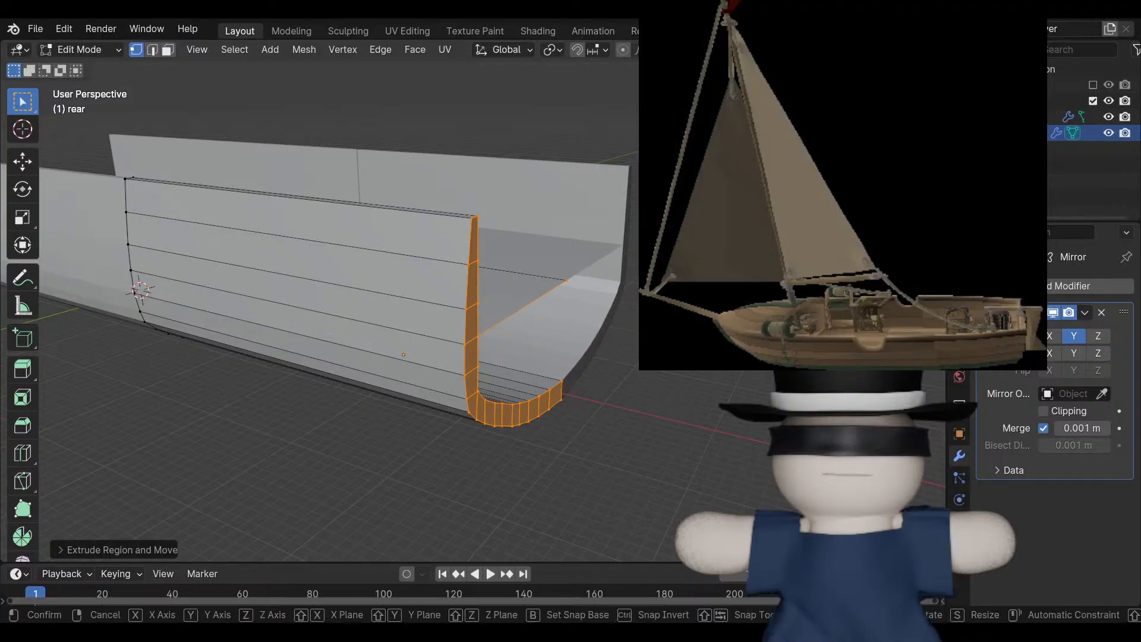
{"action": "key", "text": "g"}
{"action": "key", "text": "x"}
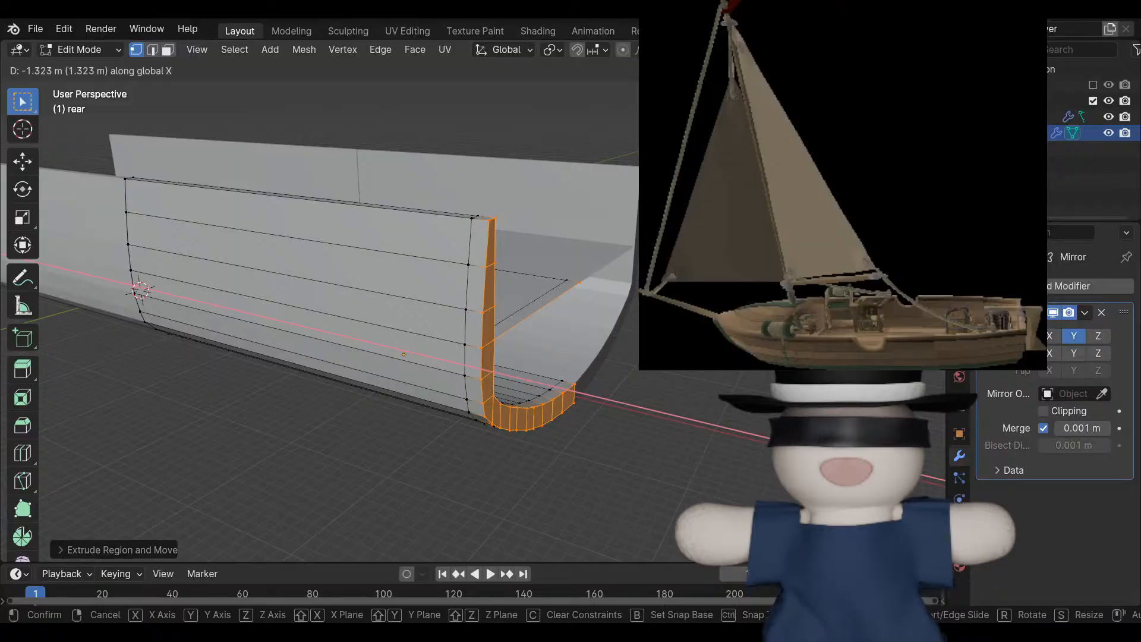
{"action": "key", "text": "Return"}
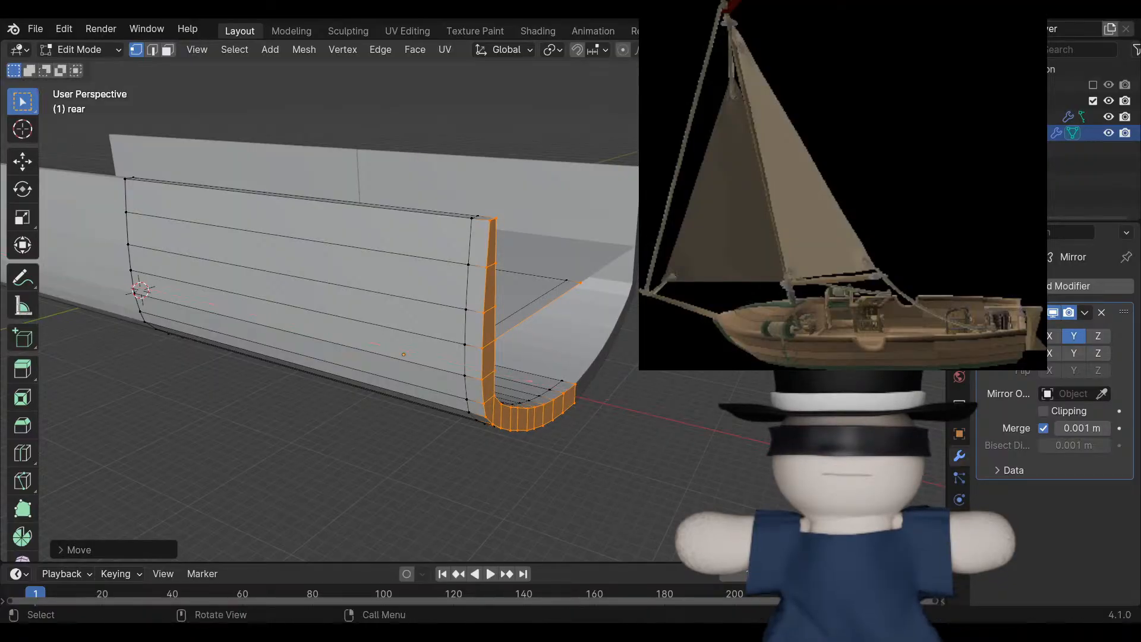
Examine the rear section's extruded end from inside the hull and from the side, with the mesh deselected.
{"action": "middle_click_drag", "start_coordinate": [451, 297], "coordinate": [239, 240]}
{"action": "scroll", "coordinate": [473, 309], "scroll_direction": "up", "scroll_amount": 3}
{"action": "middle_click_drag", "start_coordinate": [473, 309], "coordinate": [477, 267]}
{"action": "scroll", "coordinate": [421, 334], "scroll_direction": "down", "scroll_amount": 1}
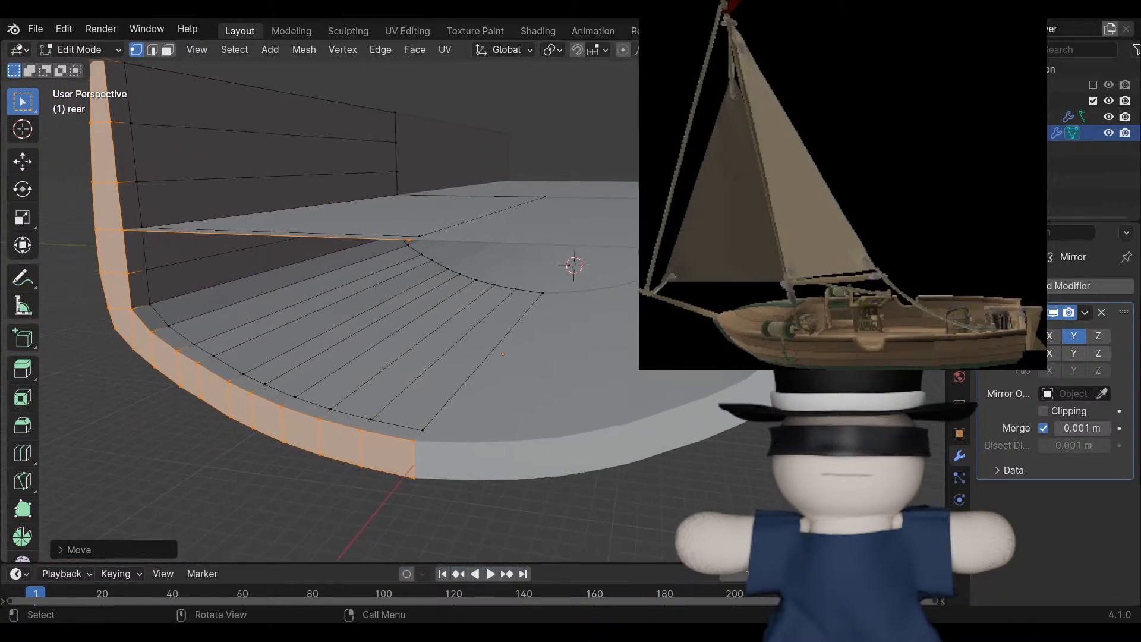
{"action": "middle_click_drag", "start_coordinate": [476, 309], "coordinate": [390, 321]}
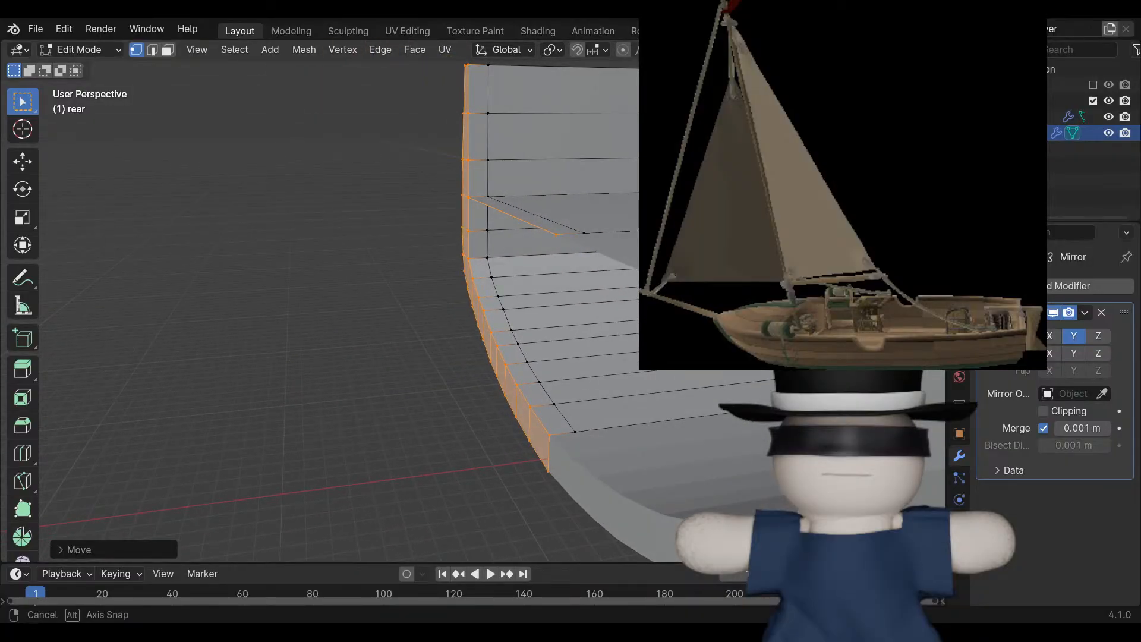
{"action": "key", "text": "ctrl+KP_1"}
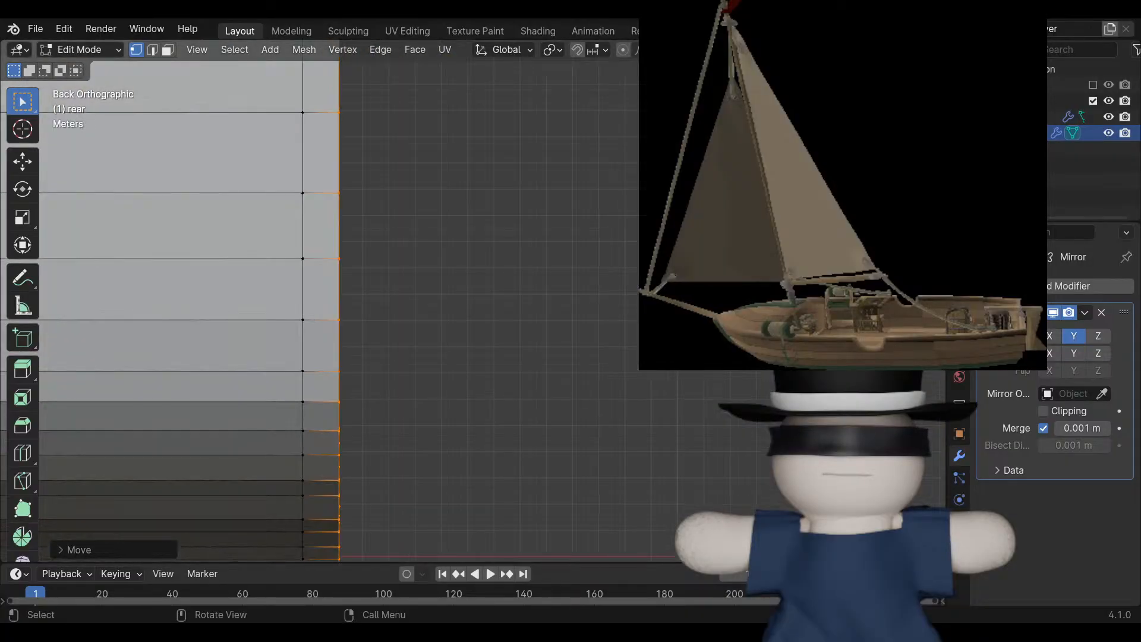
{"action": "scroll", "coordinate": [535, 333], "scroll_direction": "down", "scroll_amount": 4}
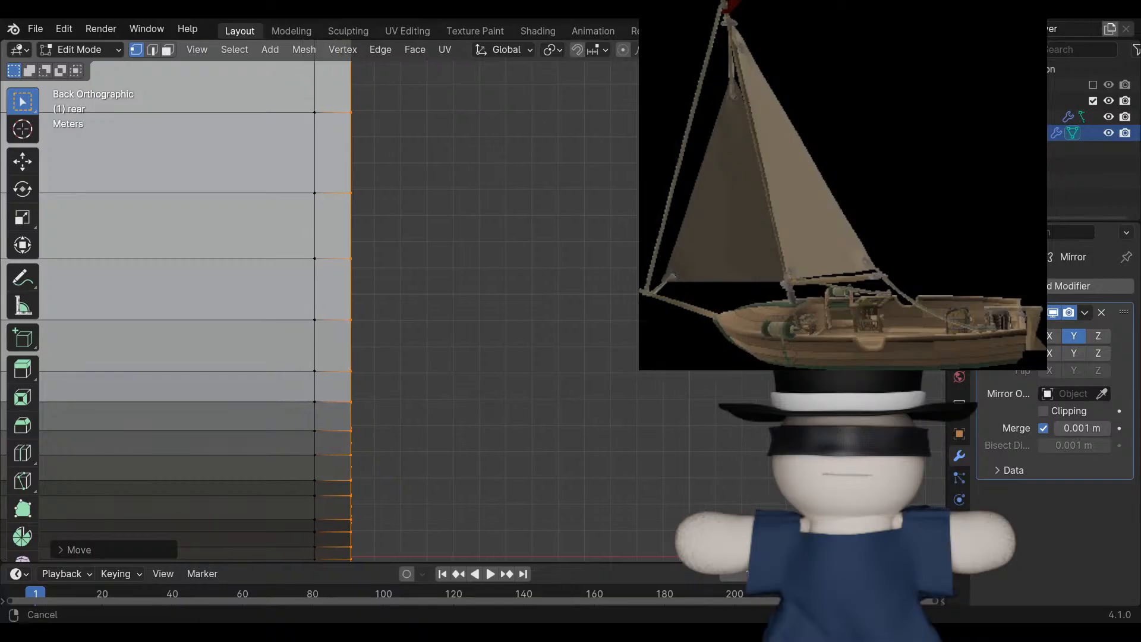
{"action": "left_click", "coordinate": [535, 321]}
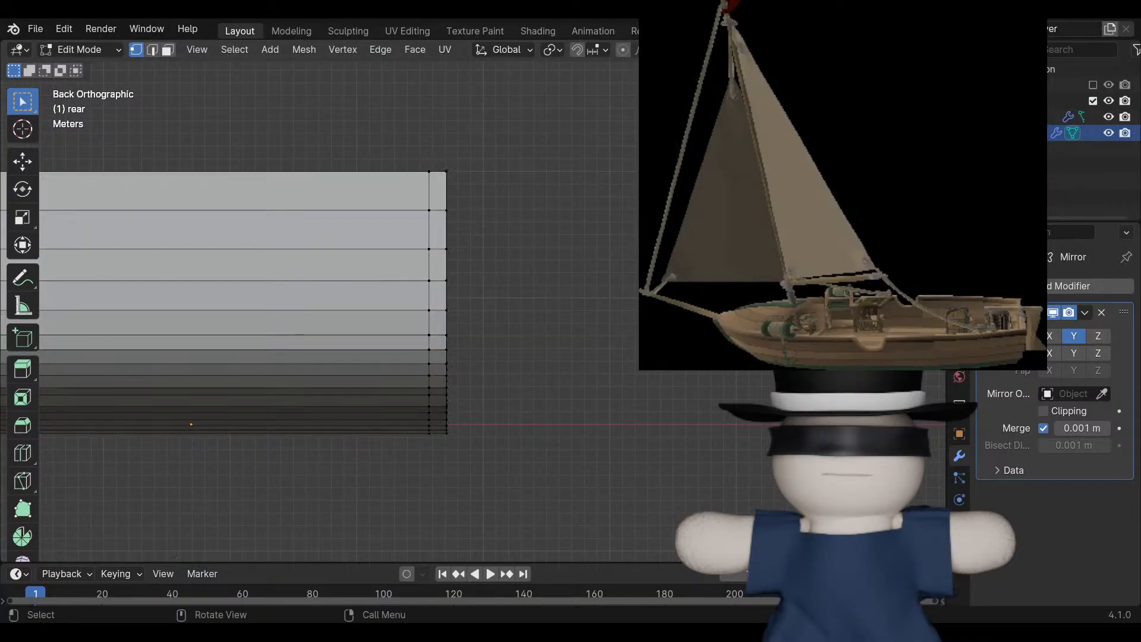
{"action": "middle_click_drag", "start_coordinate": [535, 321], "coordinate": [580, 342]}
{"action": "scroll", "coordinate": [445, 277], "scroll_direction": "up", "scroll_amount": 3}
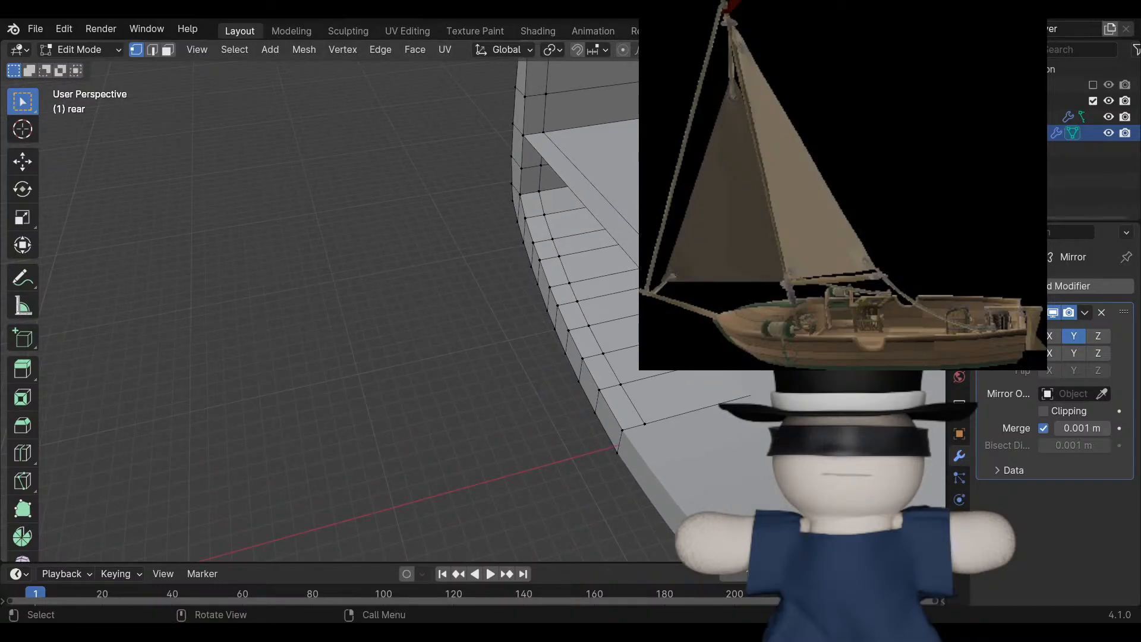
Extrude the two centre vertices at the end of the rear section's deck straight up about 7.6 m along Z.
{"action": "middle_click_drag", "start_coordinate": [579, 342], "coordinate": [588, 304]}
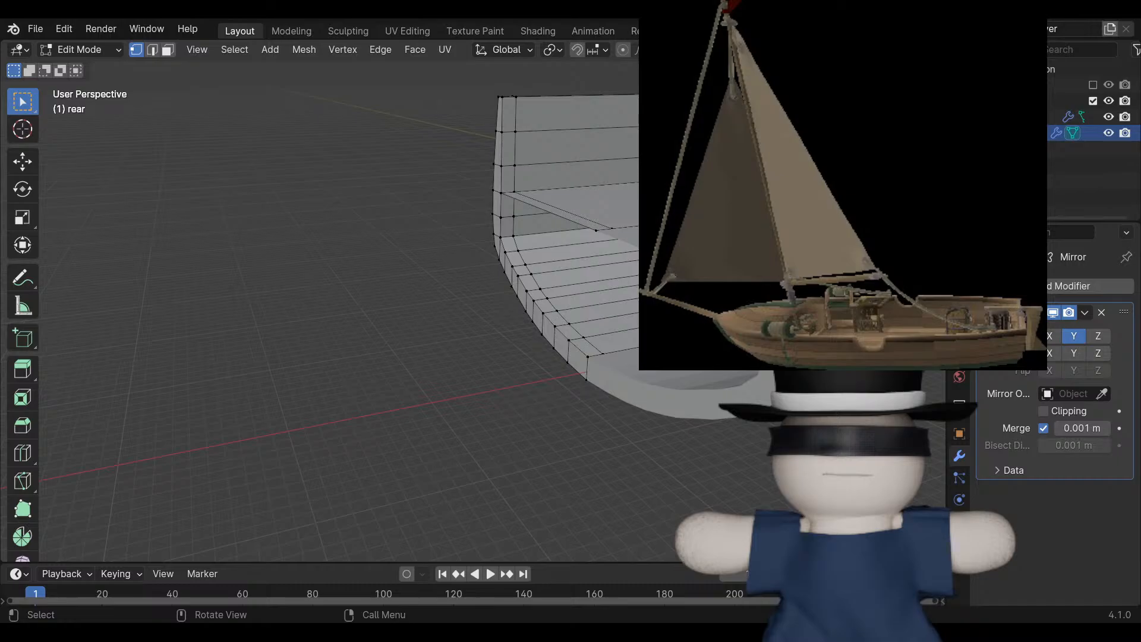
{"action": "middle_click_drag", "start_coordinate": [511, 306], "coordinate": [467, 376]}
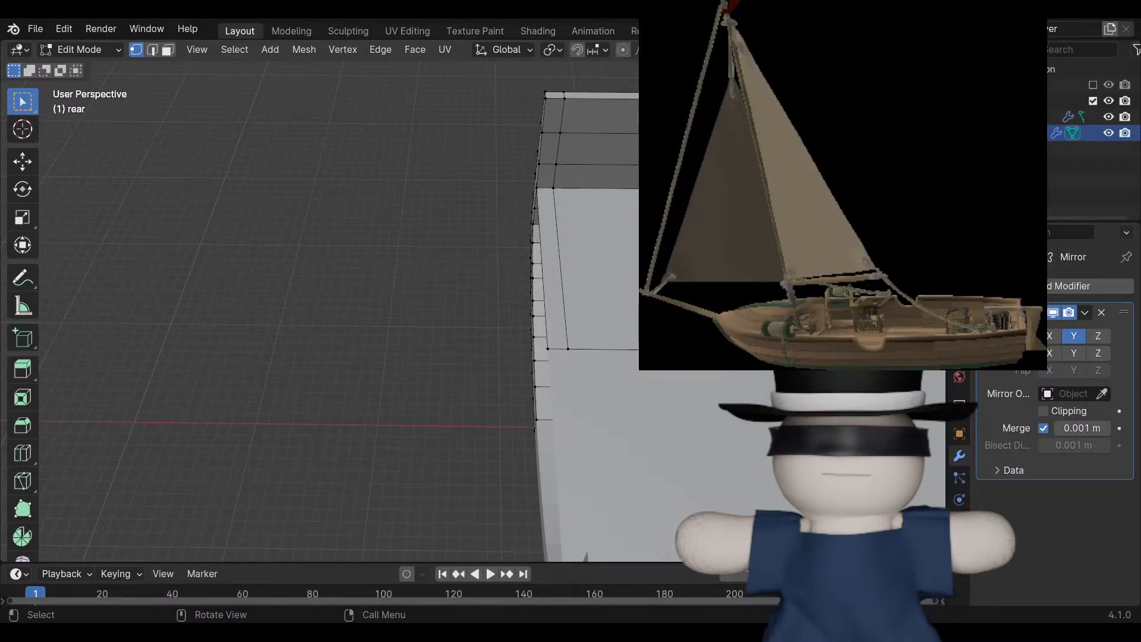
{"action": "scroll", "coordinate": [492, 309], "scroll_direction": "up", "scroll_amount": 1}
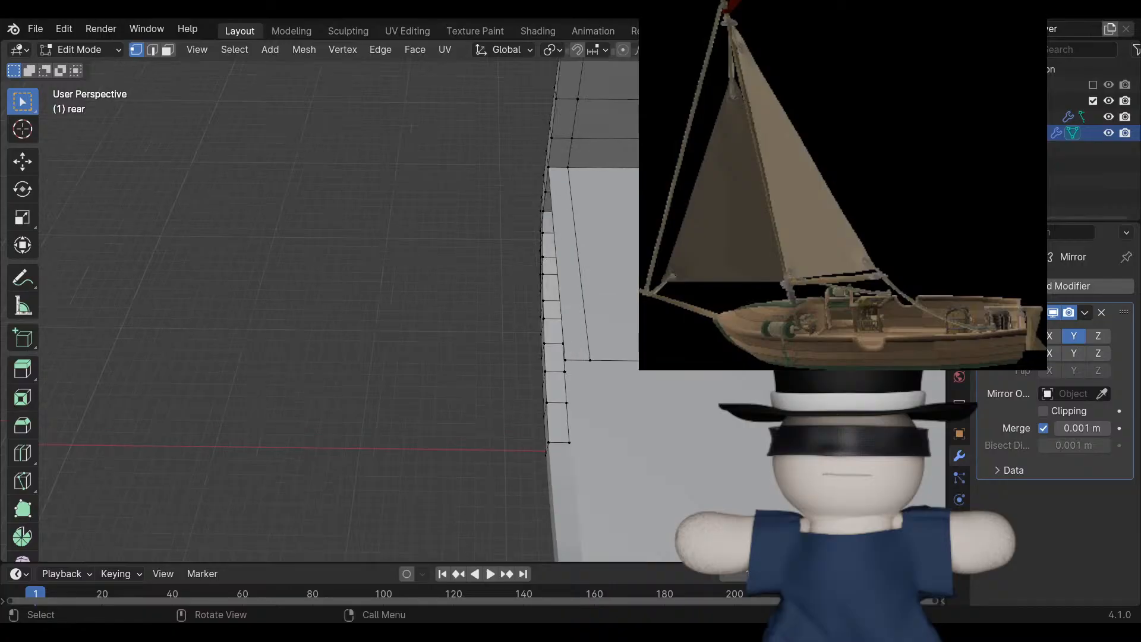
{"action": "middle_click_drag", "start_coordinate": [492, 309], "coordinate": [469, 310]}
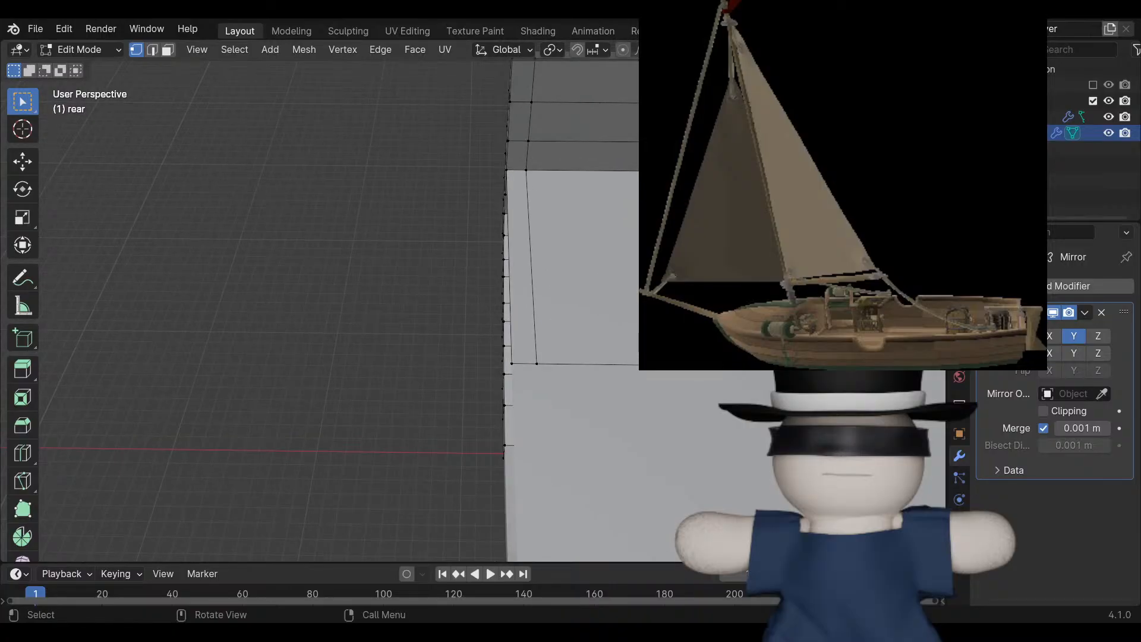
{"action": "mouse_move", "coordinate": [526, 353]}
{"action": "left_mouse_down"}
{"action": "mouse_move", "coordinate": [551, 376]}
{"action": "mouse_move", "coordinate": [523, 372]}
{"action": "left_mouse_up"}
{"action": "middle_click_drag", "start_coordinate": [523, 368], "coordinate": [598, 352]}
{"action": "key", "text": "ctrl+z"}
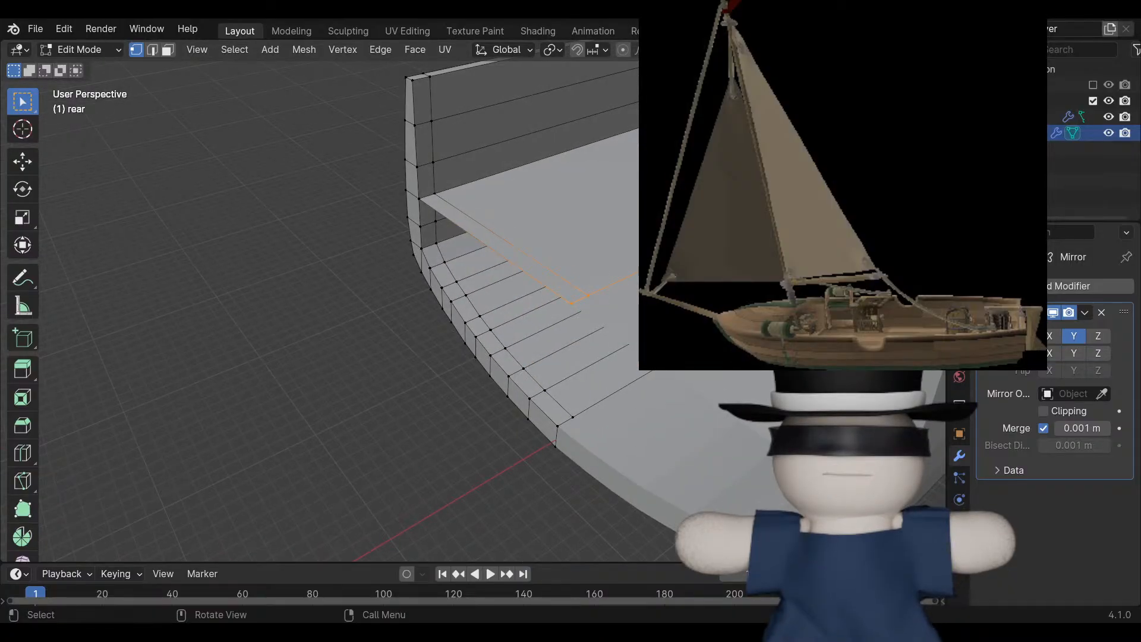
{"action": "key", "text": "e"}
{"action": "key", "text": "Escape"}
{"action": "middle_click_drag", "start_coordinate": [595, 253], "coordinate": [674, 234]}
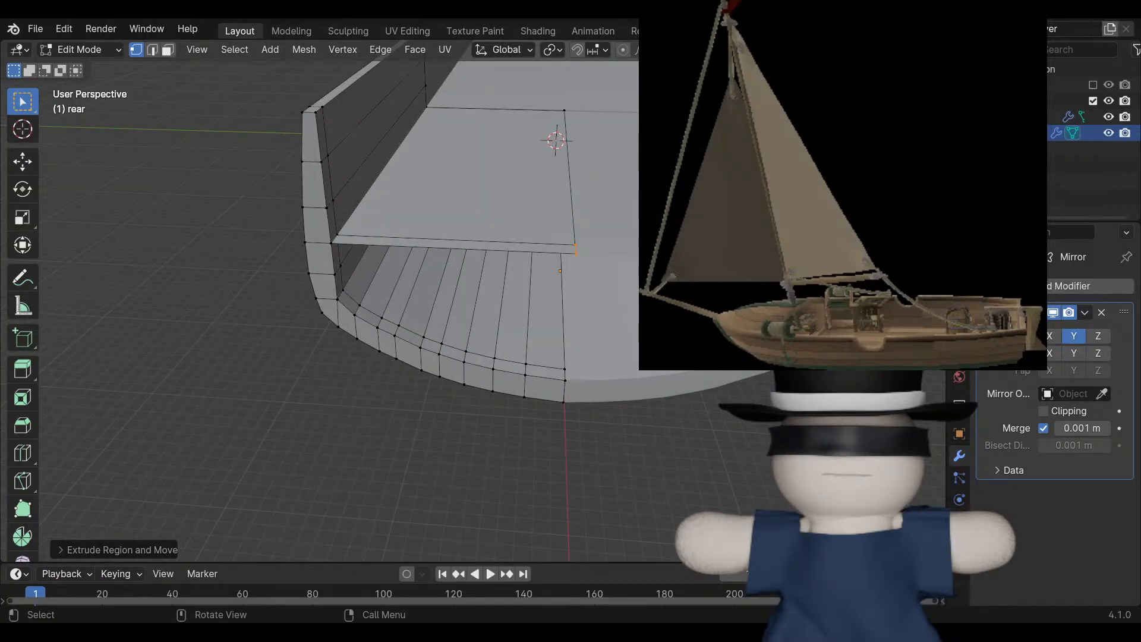
{"action": "key", "text": "g"}
{"action": "key", "text": "z"}
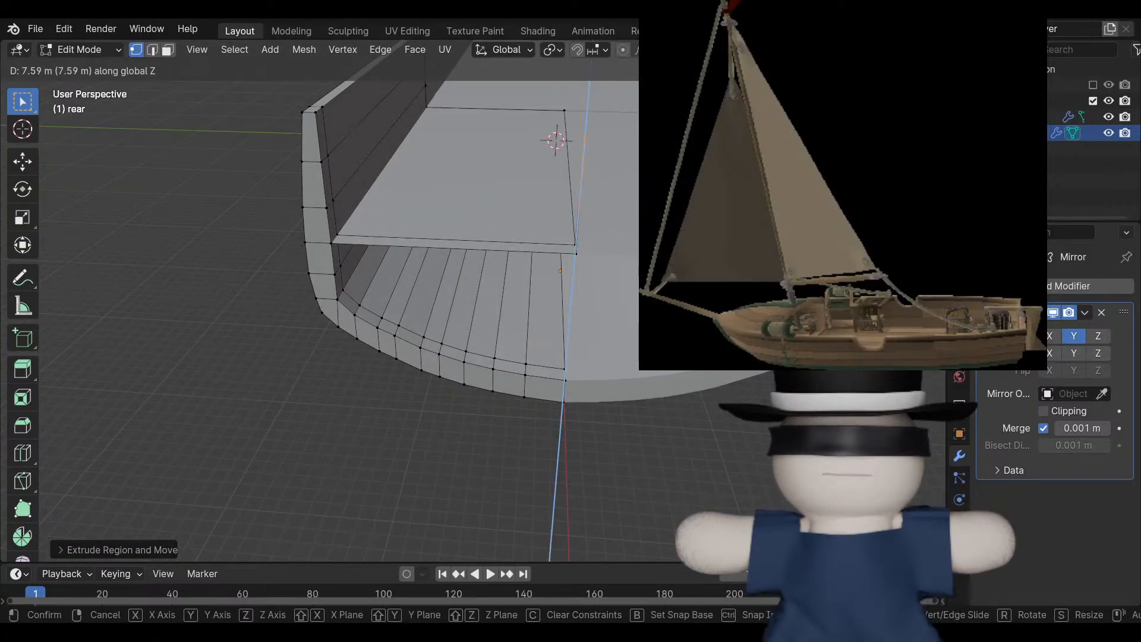
{"action": "key", "text": "Return"}
Raise the top edge of the extruded centre strip about 0.46 m along Z to the hull rim's height, and deselect it.
{"action": "key", "text": "ctrl+KP_3"}
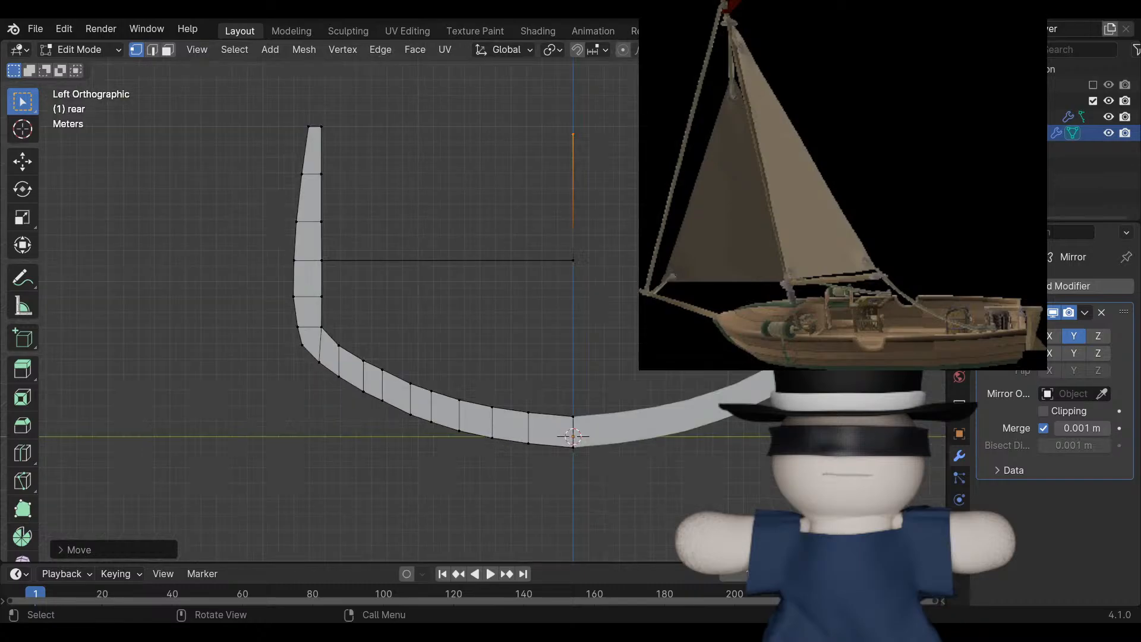
{"action": "scroll", "coordinate": [461, 300], "scroll_direction": "up", "scroll_amount": 4}
{"action": "middle_click_drag", "start_coordinate": [369, 196], "coordinate": [350, 433], "text": "shift"}
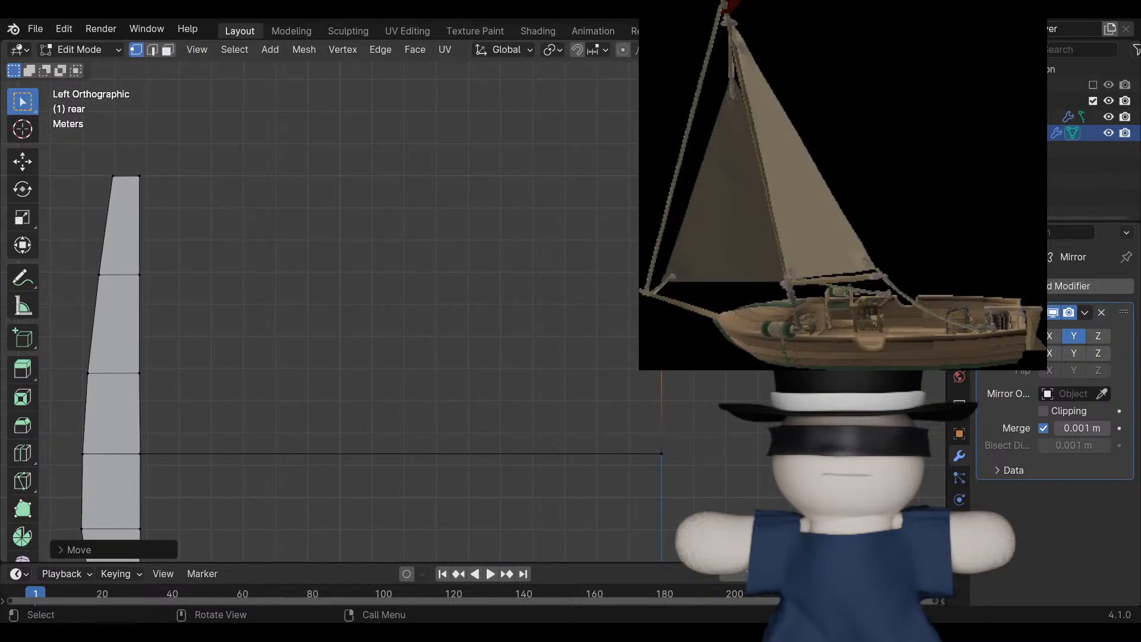
{"action": "key", "text": "g"}
{"action": "key", "text": "z"}
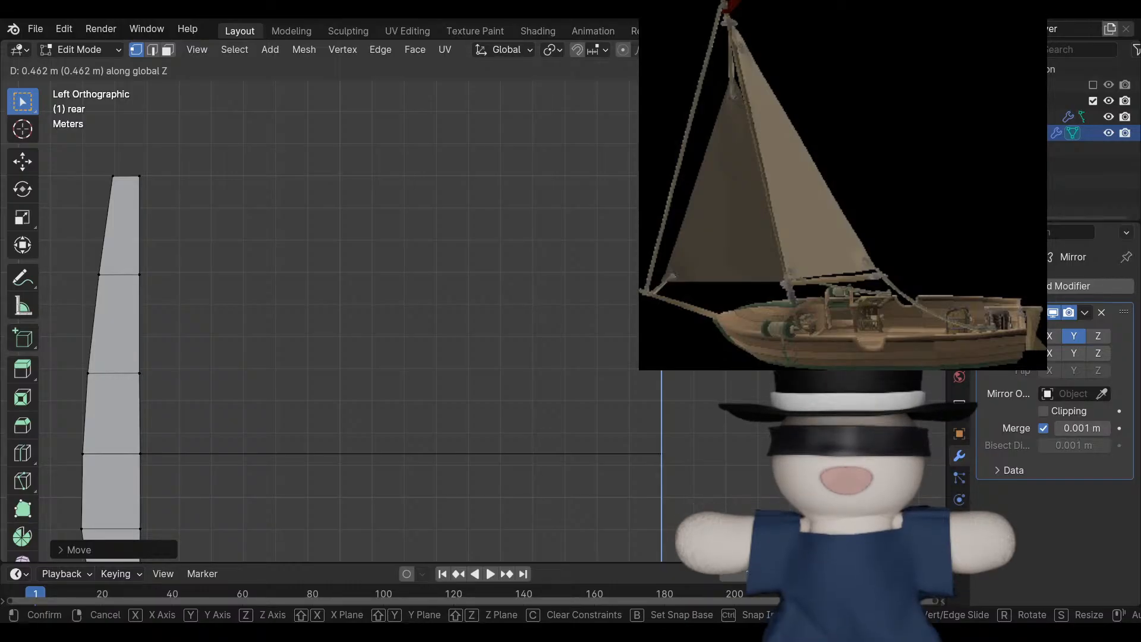
{"action": "key", "text": "Return"}
{"action": "middle_click_drag", "start_coordinate": [451, 273], "coordinate": [363, 327]}
{"action": "left_click", "coordinate": [689, 356]}
{"action": "scroll", "coordinate": [493, 309], "scroll_direction": "down", "scroll_amount": 3}
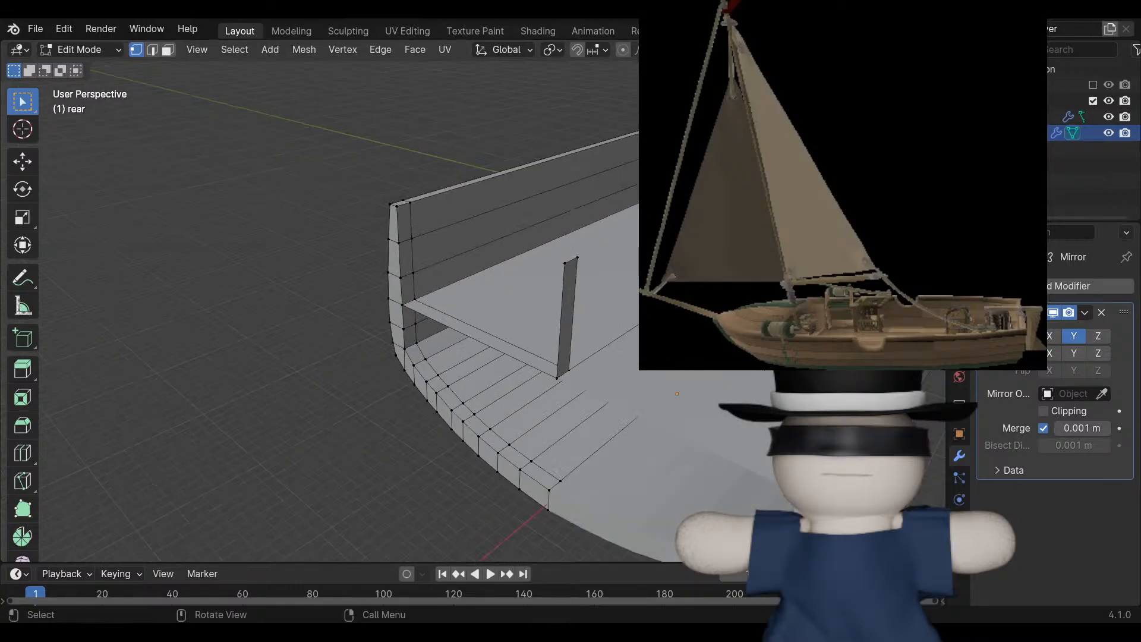
Fill a horizontal face between the hull rim's inner corner vertices and the top of the centre strip, and clear the selection.
{"action": "scroll", "coordinate": [493, 309], "scroll_direction": "up", "scroll_amount": 4}
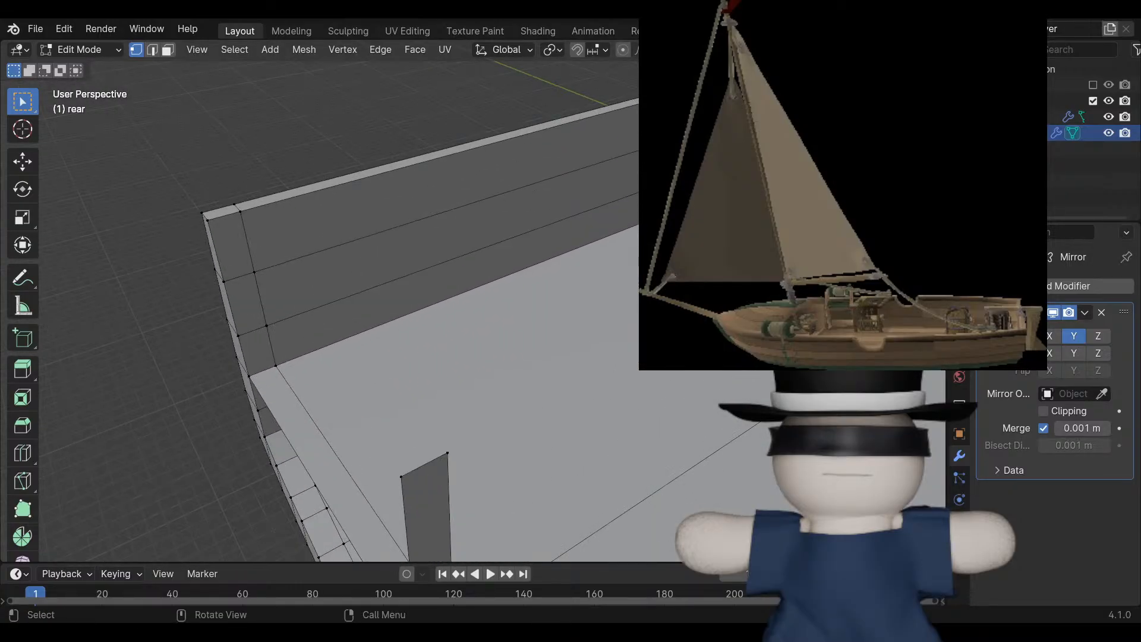
{"action": "middle_click_drag", "start_coordinate": [445, 357], "coordinate": [564, 252], "text": "shift"}
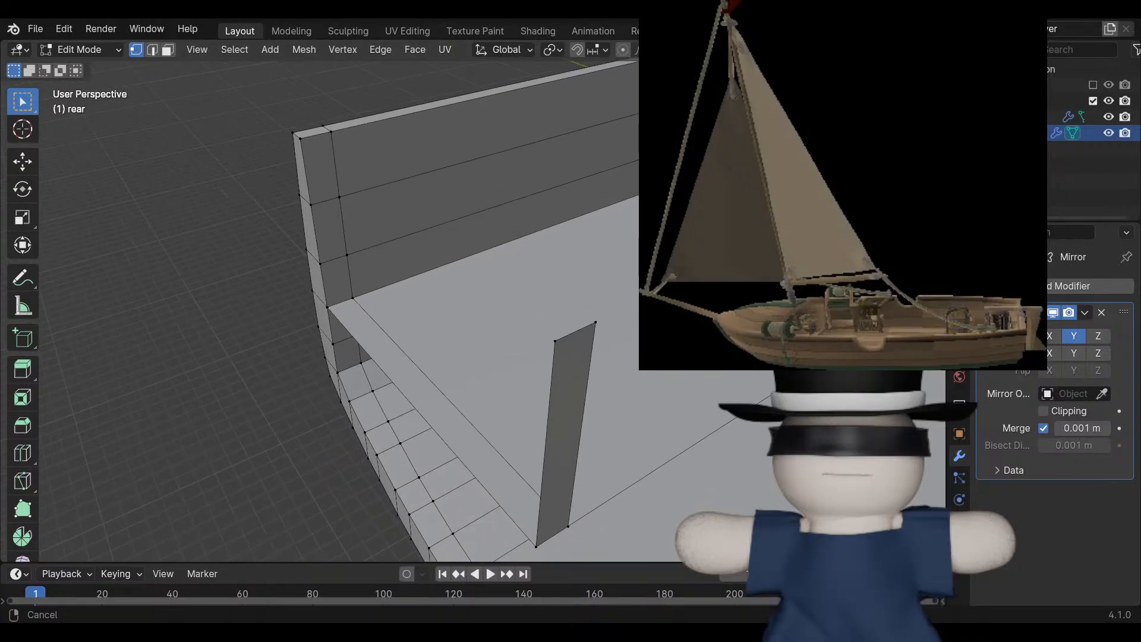
{"action": "left_click", "coordinate": [300, 138]}
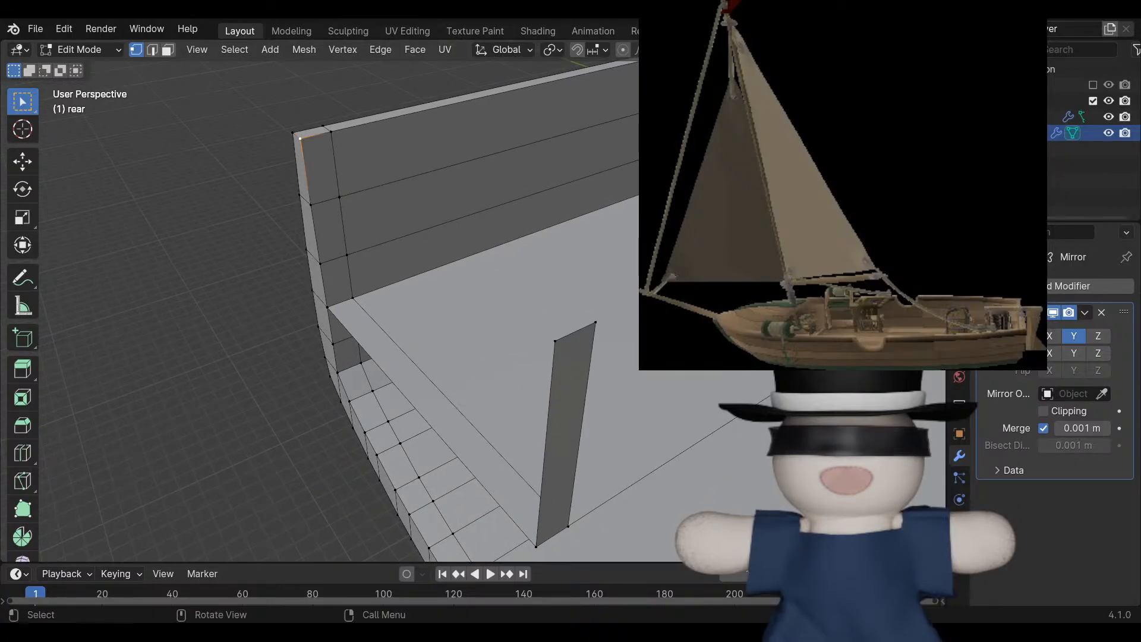
{"action": "left_click", "coordinate": [331, 131], "text": "shift"}
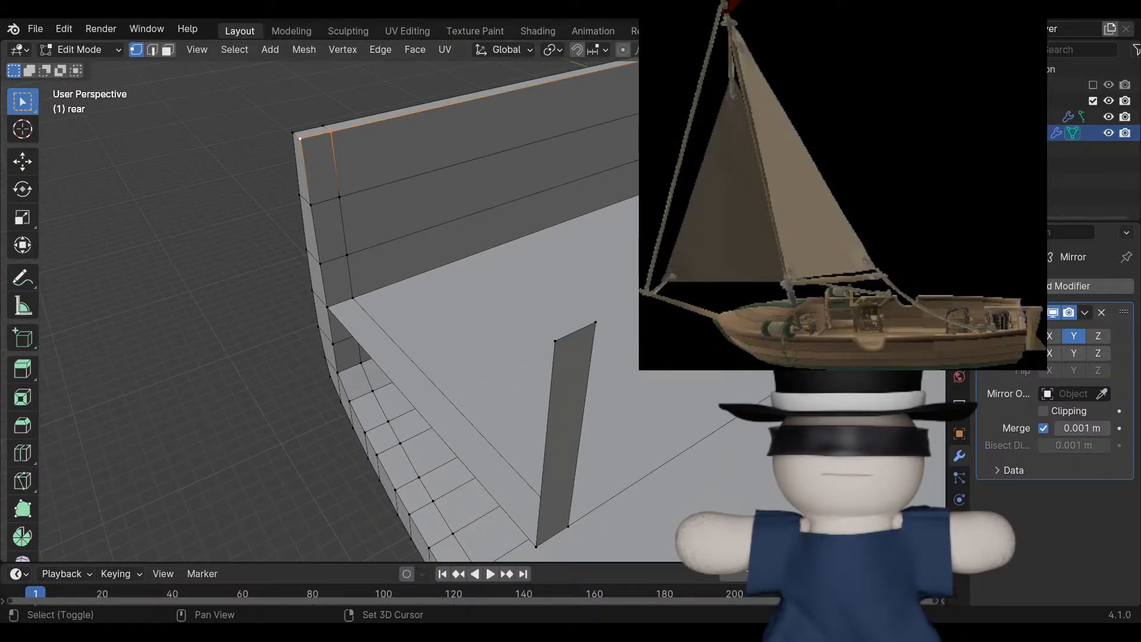
{"action": "left_click", "coordinate": [555, 341], "text": "shift"}
{"action": "left_click", "coordinate": [596, 322], "text": "shift"}
{"action": "key", "text": "f"}
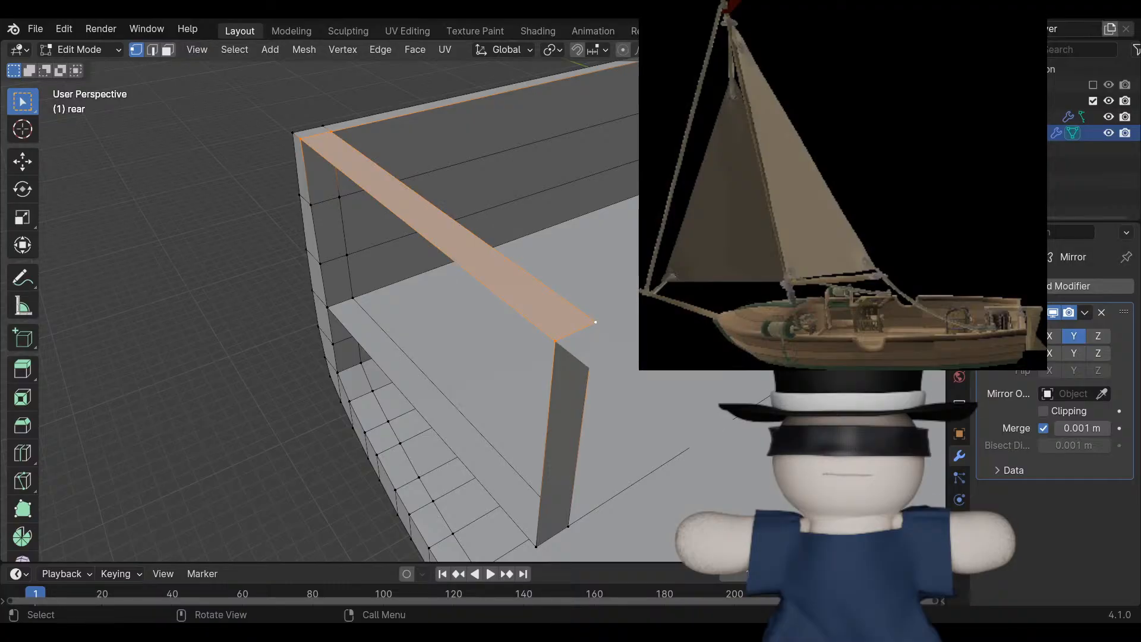
{"action": "middle_click_drag", "start_coordinate": [595, 324], "coordinate": [639, 266]}
{"action": "key", "text": "alt+a"}
Fill the outer stern face between the deck's end edge, the hull side, the top face and the centre strip.
{"action": "key", "text": "KP_3"}
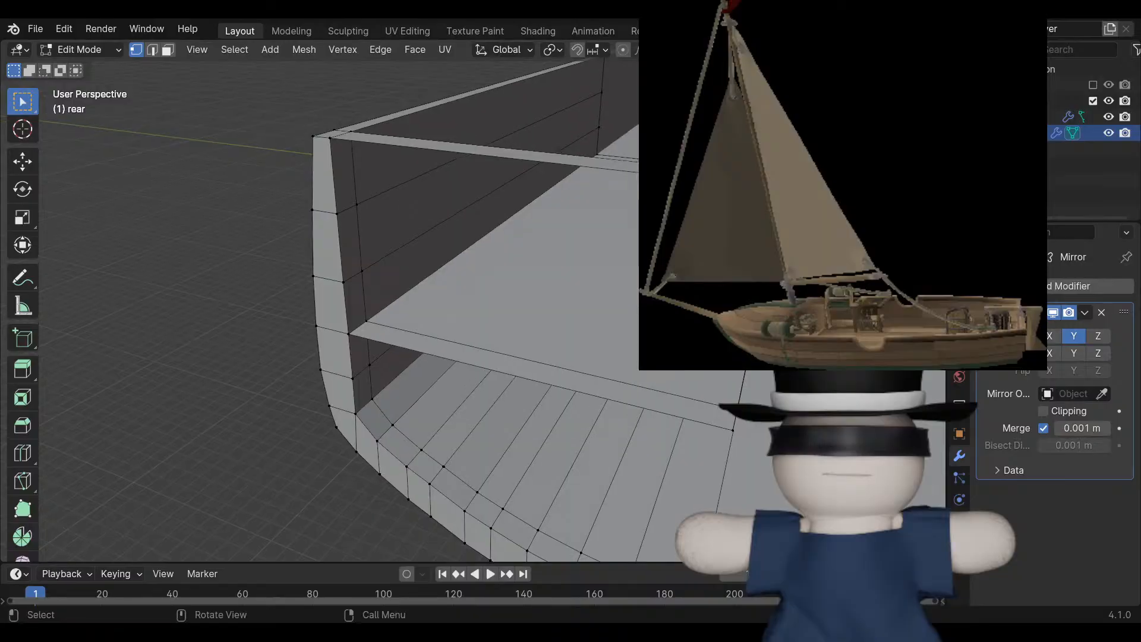
{"action": "left_click", "coordinate": [349, 334]}
{"action": "left_click", "coordinate": [330, 138], "text": "shift"}
{"action": "middle_click_drag", "start_coordinate": [330, 137], "coordinate": [361, 141]}
{"action": "left_click", "coordinate": [645, 263], "text": "shift"}
{"action": "left_click", "coordinate": [610, 502], "text": "shift"}
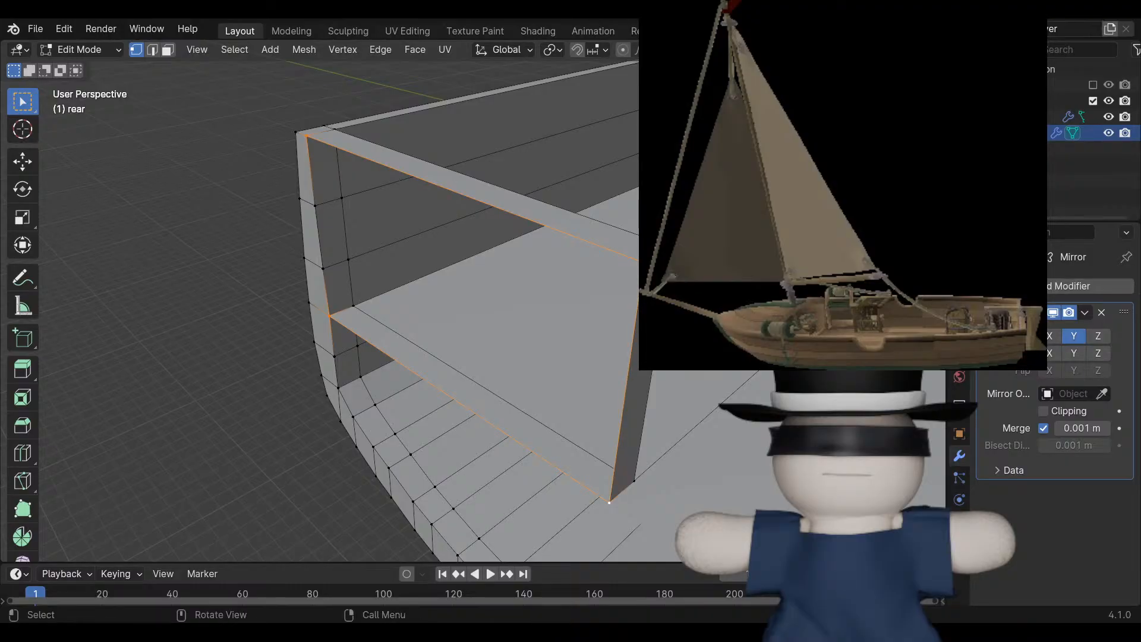
{"action": "key", "text": "f"}
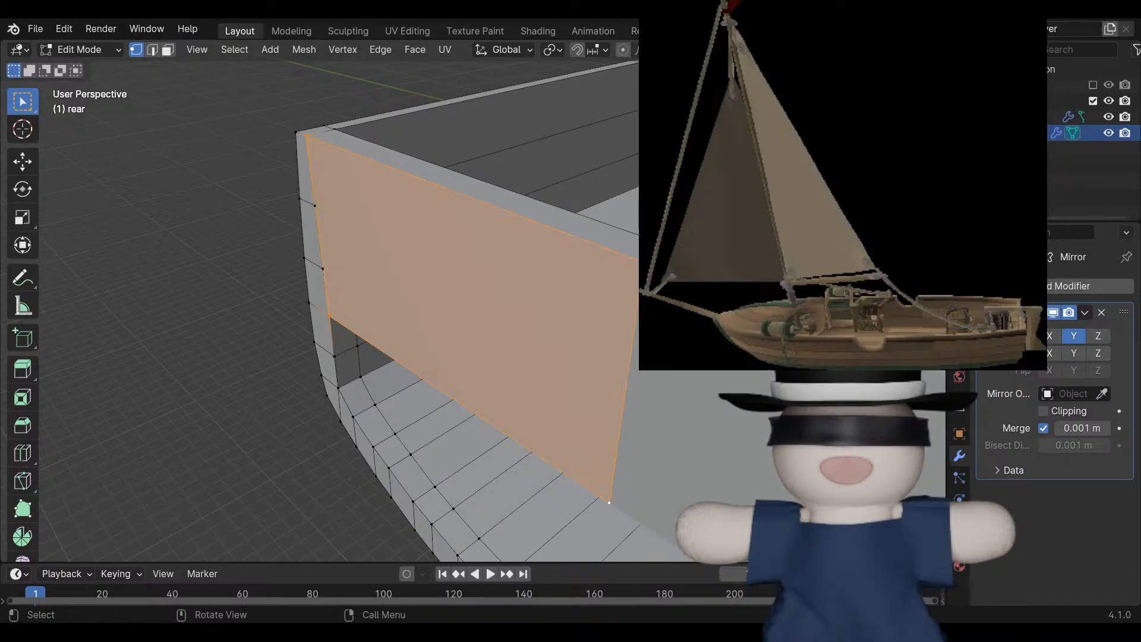
Fill the matching inner stern face above the deck, between the hull side and the centre strip, and clear the selection.
{"action": "middle_click_drag", "start_coordinate": [535, 362], "coordinate": [347, 365]}
{"action": "left_click", "coordinate": [446, 233]}
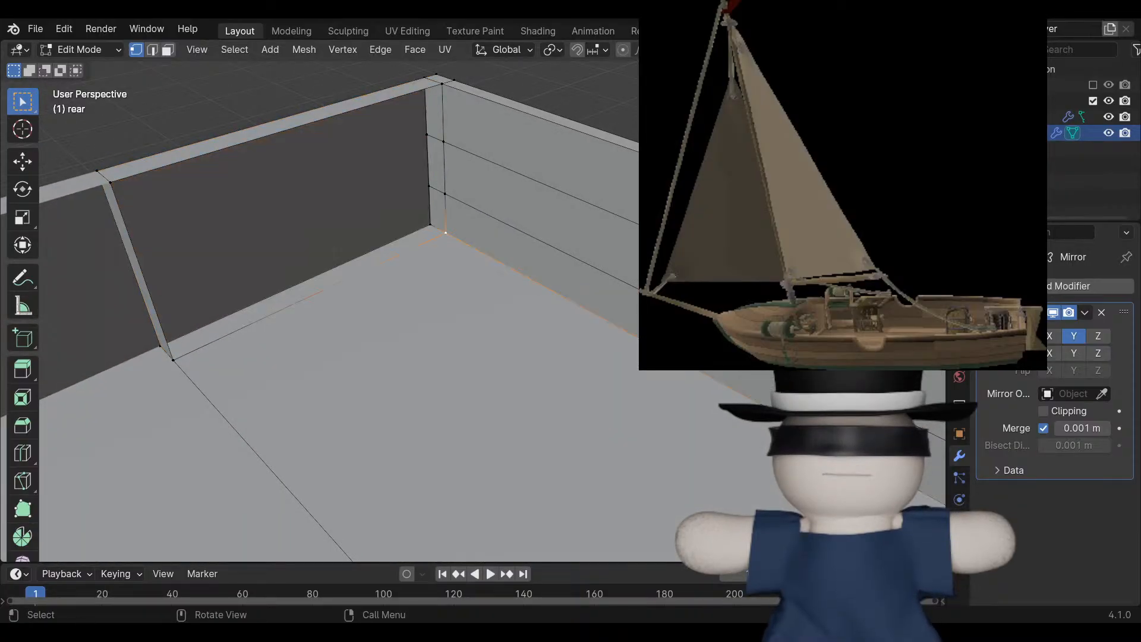
{"action": "middle_click_drag", "start_coordinate": [447, 234], "coordinate": [621, 255], "text": "shift"}
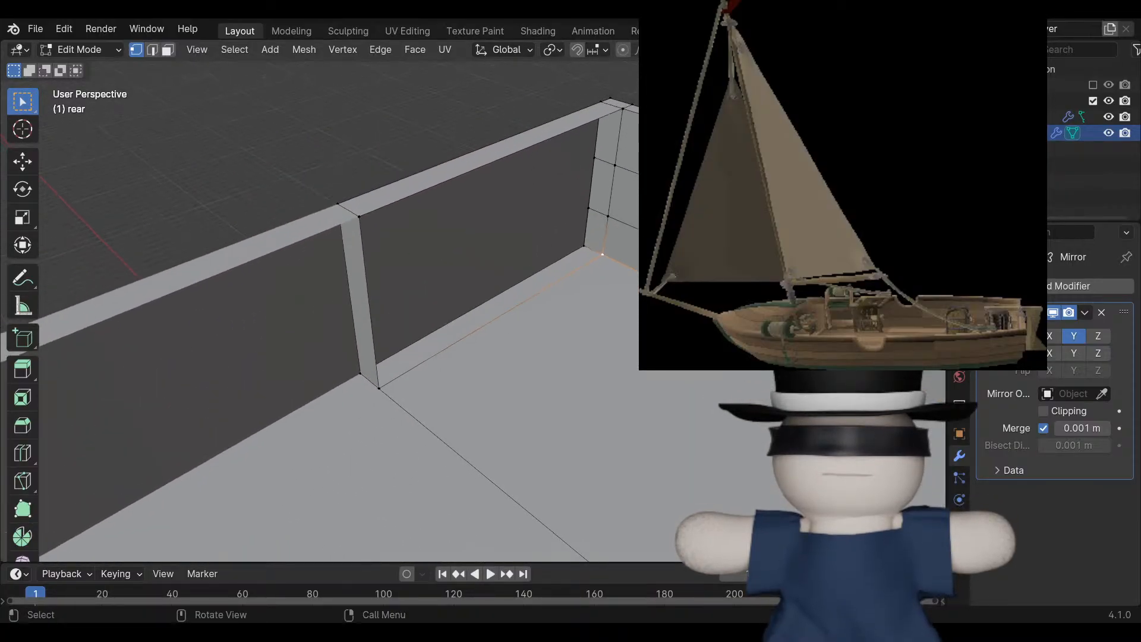
{"action": "left_click", "coordinate": [379, 388], "text": "shift"}
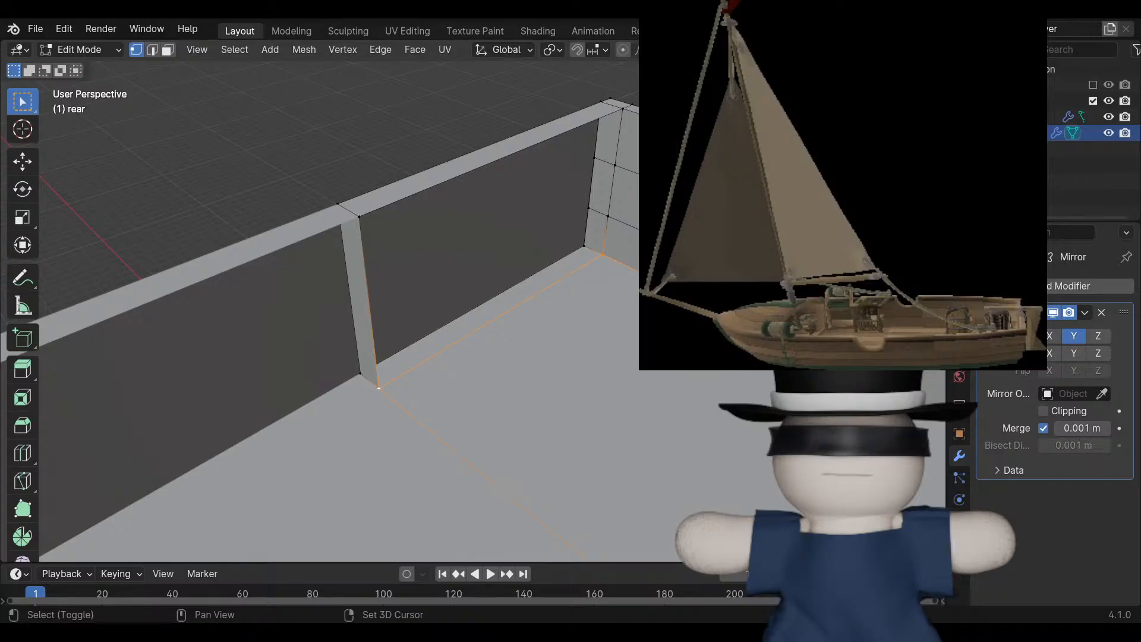
{"action": "left_click", "coordinate": [622, 109], "text": "shift"}
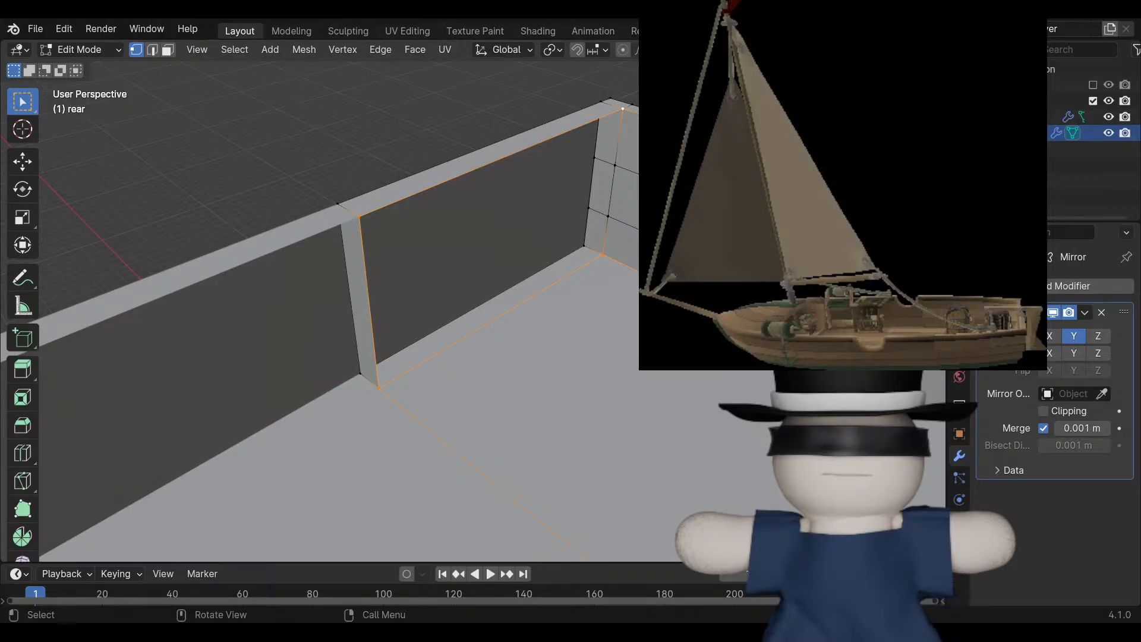
{"action": "key", "text": "f"}
{"action": "key", "text": "alt+a"}
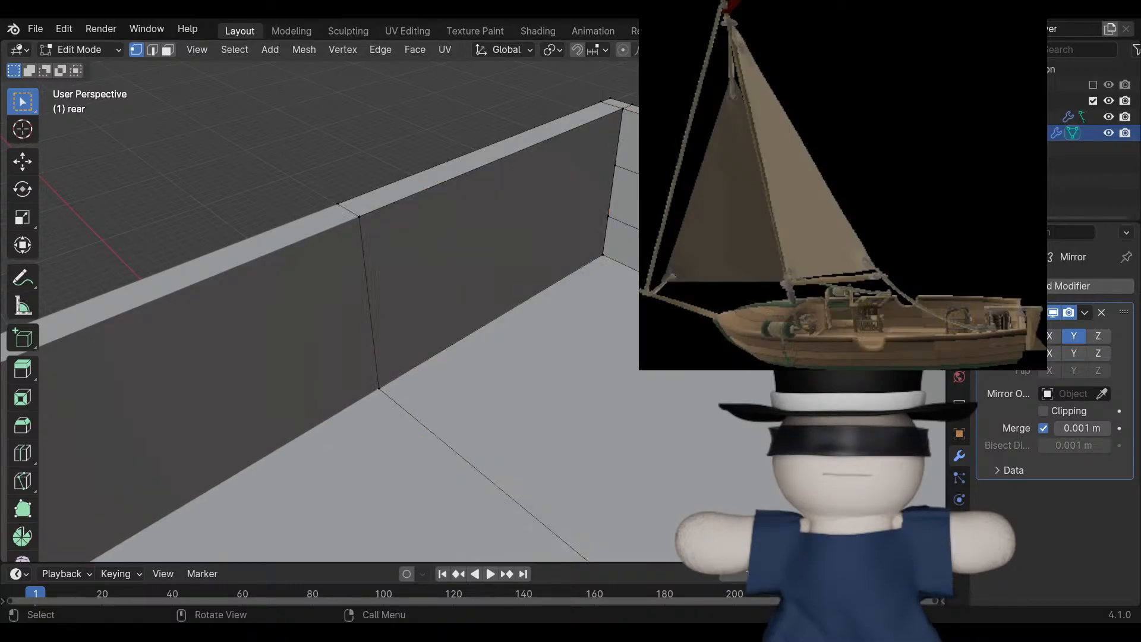
Fill a vertical strip face below the deck, joining its two centre end vertices to the two inner vertices at the hull's bottom centre.
{"action": "middle_click_drag", "start_coordinate": [380, 357], "coordinate": [356, 234]}
{"action": "scroll", "coordinate": [437, 241], "scroll_direction": "up", "scroll_amount": 2}
{"action": "left_click", "coordinate": [480, 98]}
{"action": "left_click", "coordinate": [515, 108], "text": "shift"}
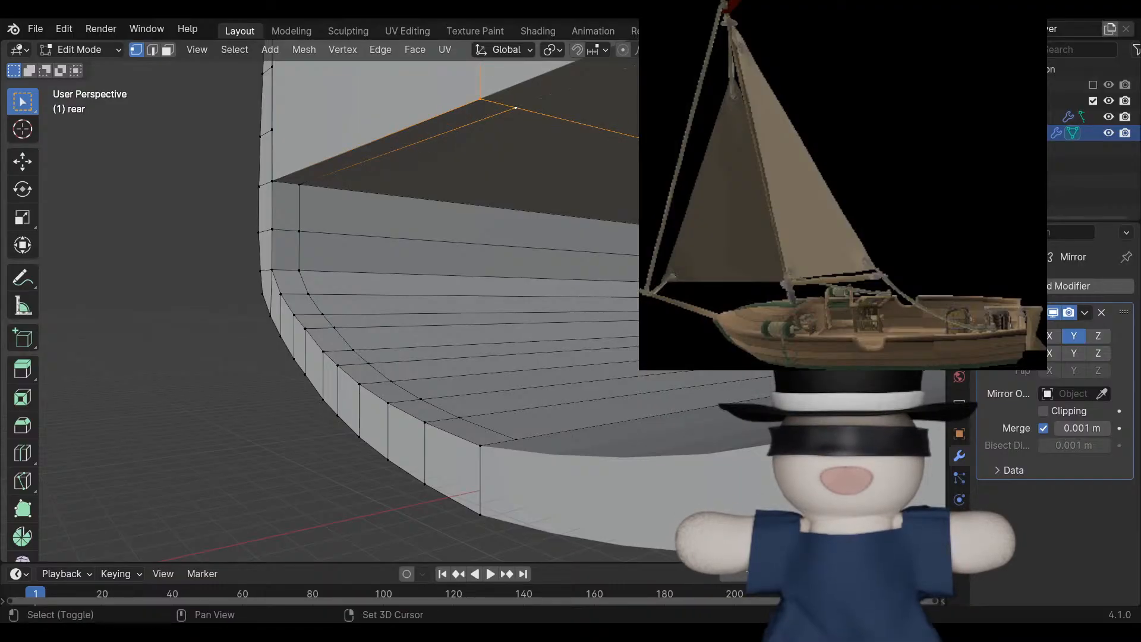
{"action": "left_click", "coordinate": [516, 439], "text": "shift"}
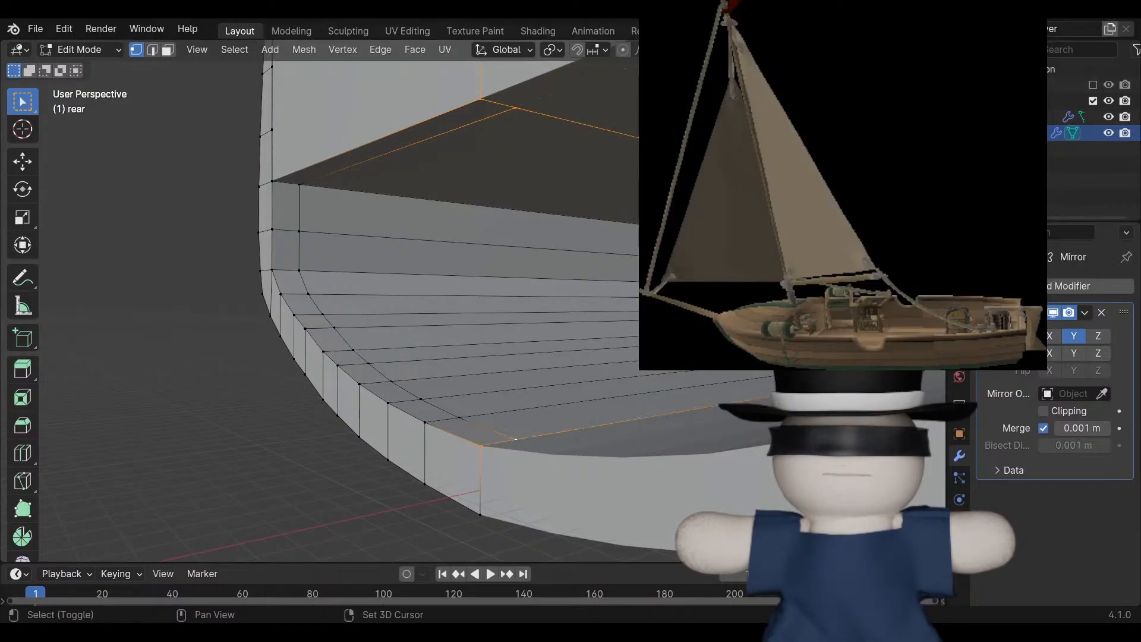
{"action": "middle_click_drag", "start_coordinate": [515, 439], "coordinate": [570, 433]}
{"action": "key", "text": "f"}
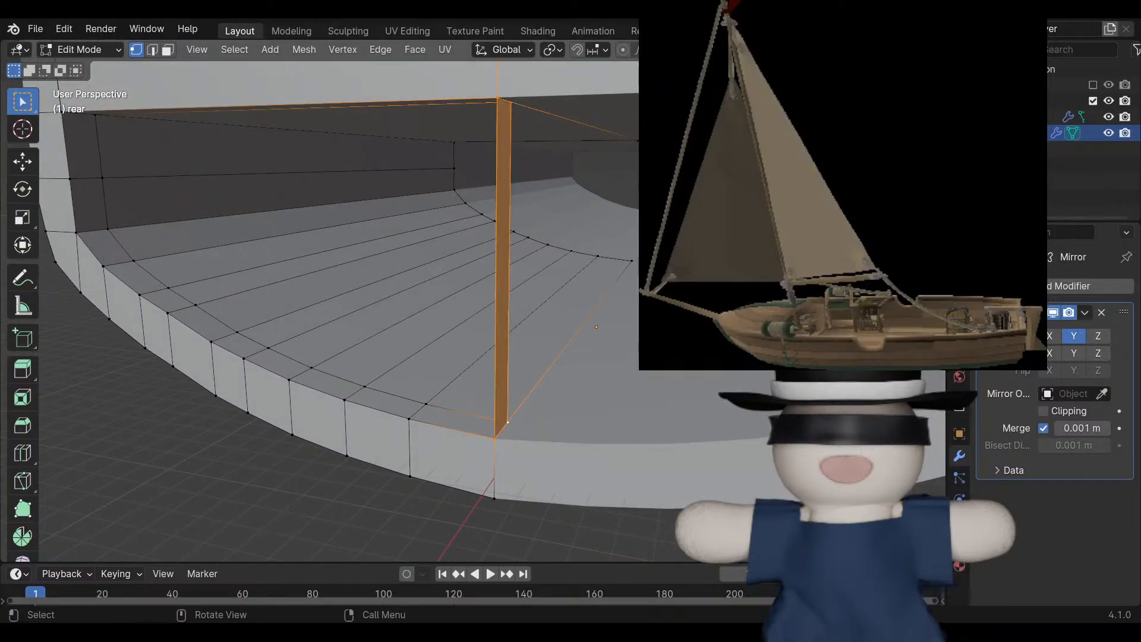
{"action": "middle_click_drag", "start_coordinate": [547, 220], "coordinate": [586, 232]}
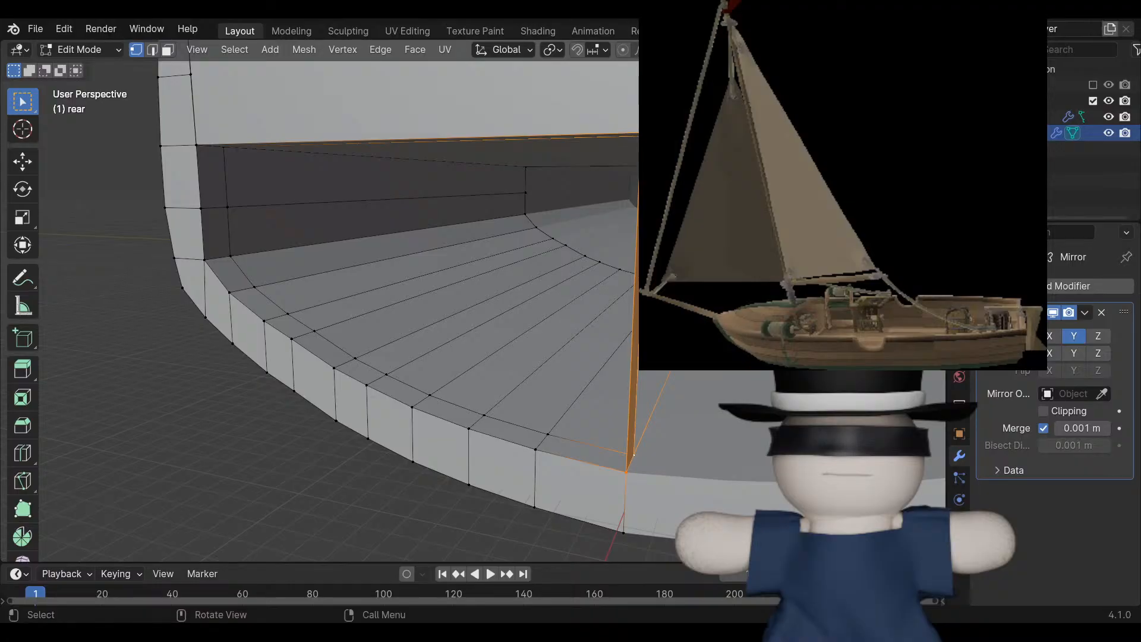
{"action": "left_click", "coordinate": [197, 145]}
{"action": "left_click", "coordinate": [223, 148], "text": "shift"}
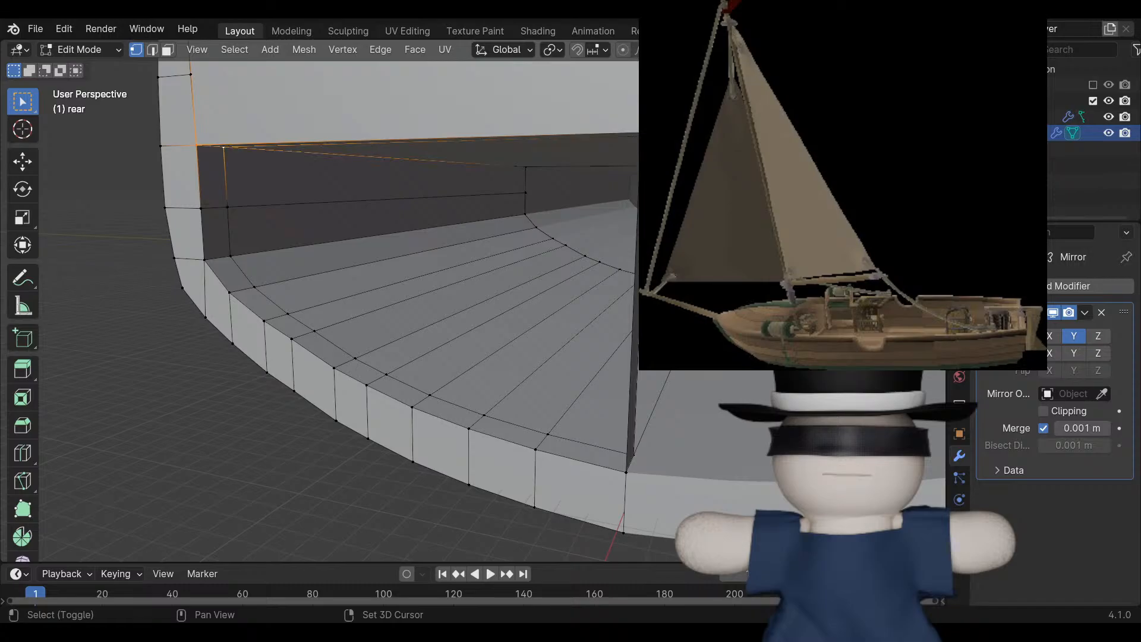
{"action": "middle_click_drag", "start_coordinate": [228, 156], "coordinate": [271, 119]}
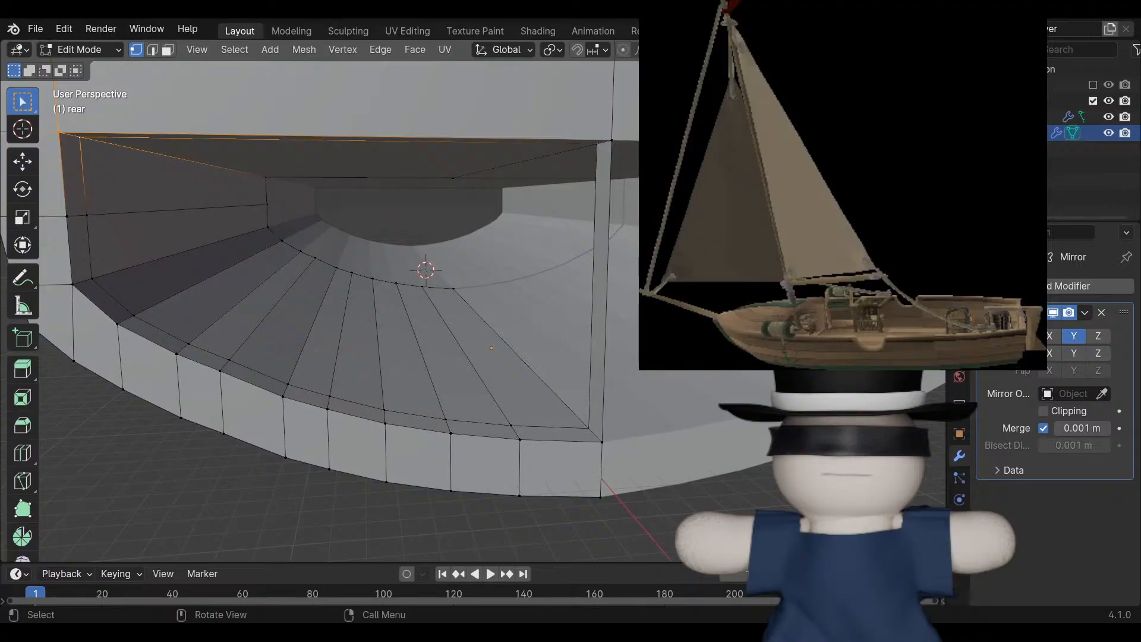
{"action": "left_click", "coordinate": [612, 140], "text": "shift"}
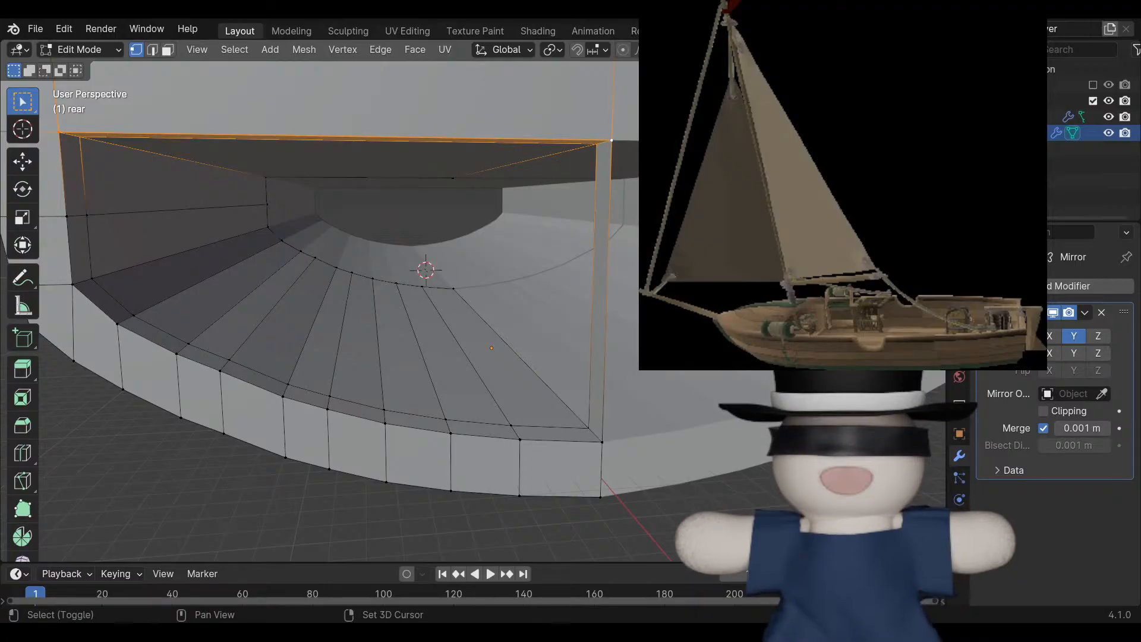
{"action": "middle_click_drag", "start_coordinate": [714, 202], "coordinate": [692, 220]}
{"action": "left_click", "coordinate": [617, 458]}
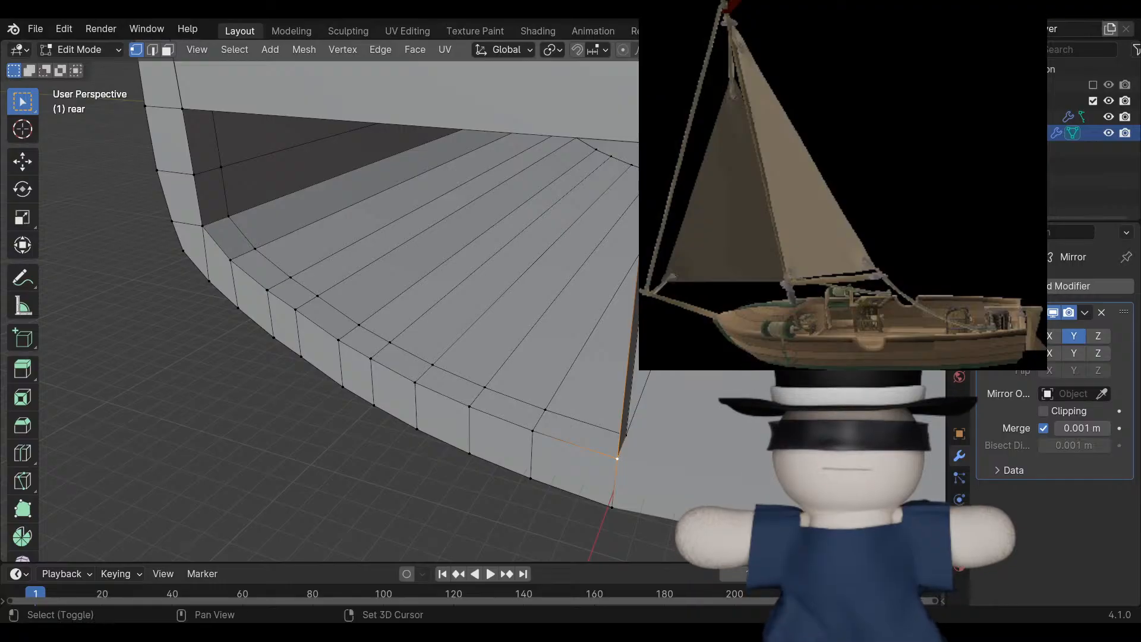
{"action": "left_click", "coordinate": [653, 145], "text": "shift"}
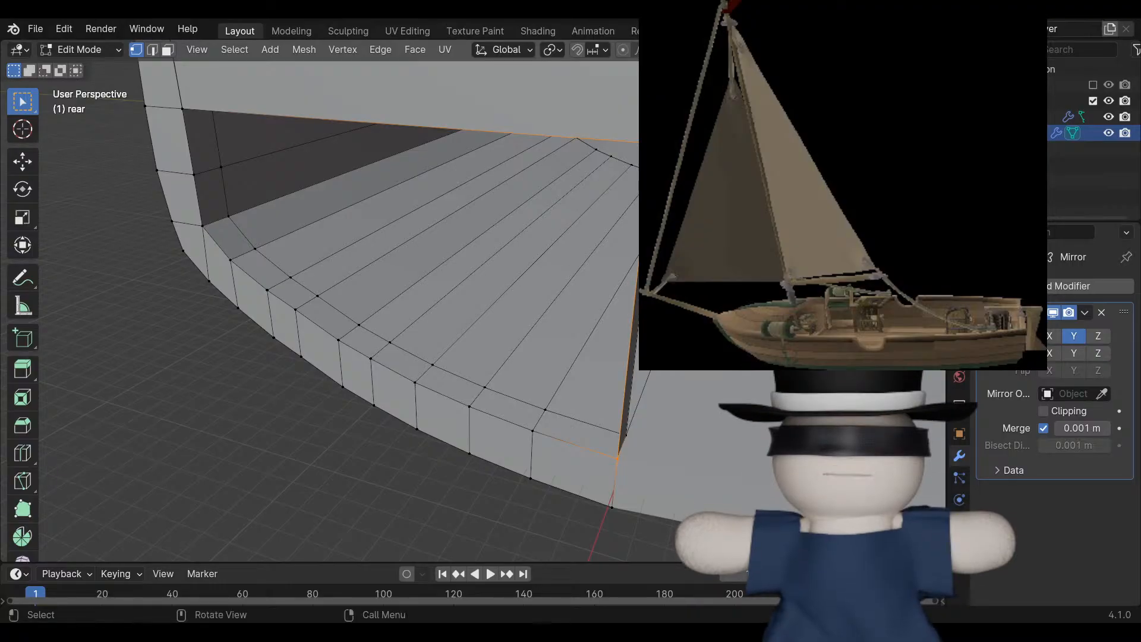
Select the four inner corner vertices of the open stern area below the deck.
{"action": "left_click", "coordinate": [228, 216]}
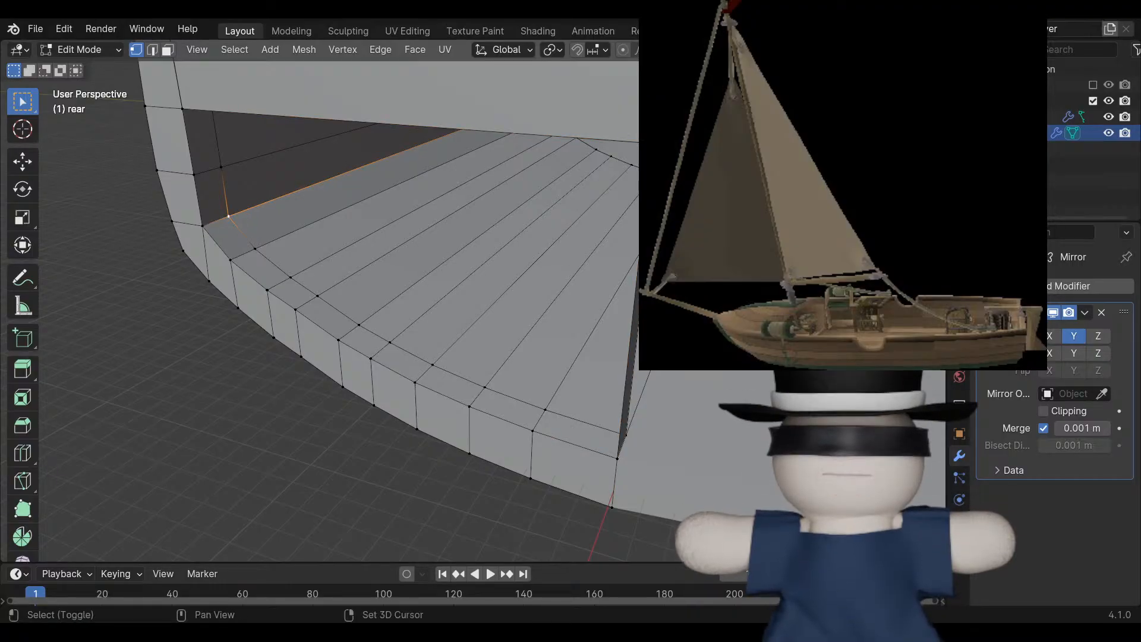
{"action": "left_click", "coordinate": [627, 436], "text": "shift"}
{"action": "middle_click_drag", "start_coordinate": [626, 381], "coordinate": [532, 339]}
{"action": "left_click", "coordinate": [419, 230], "text": "shift"}
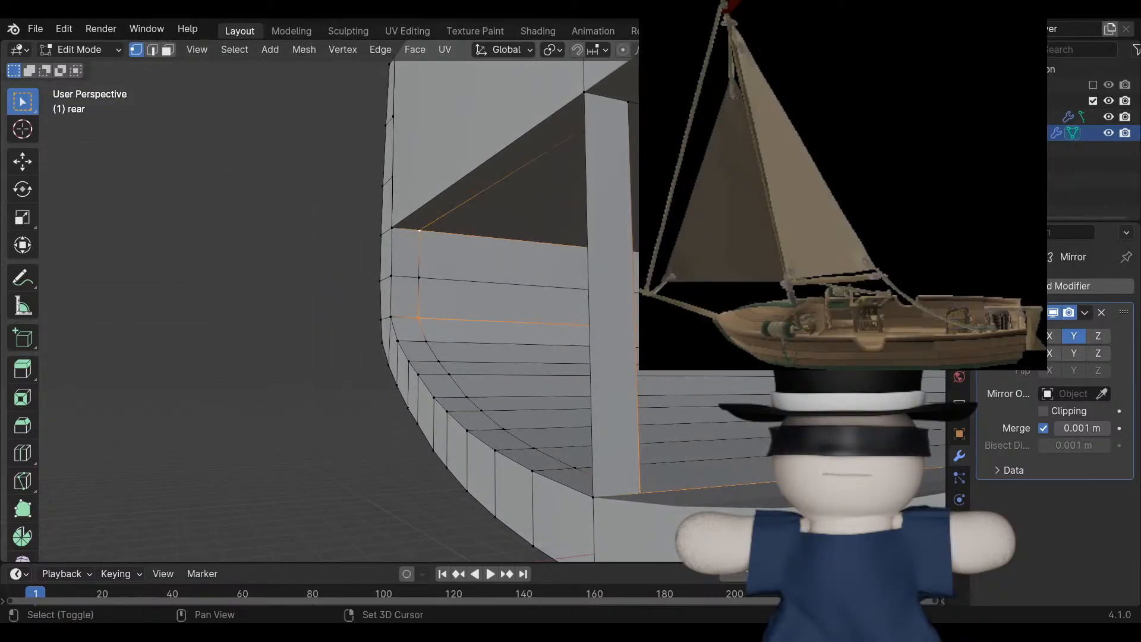
{"action": "left_click", "coordinate": [628, 102], "text": "shift"}
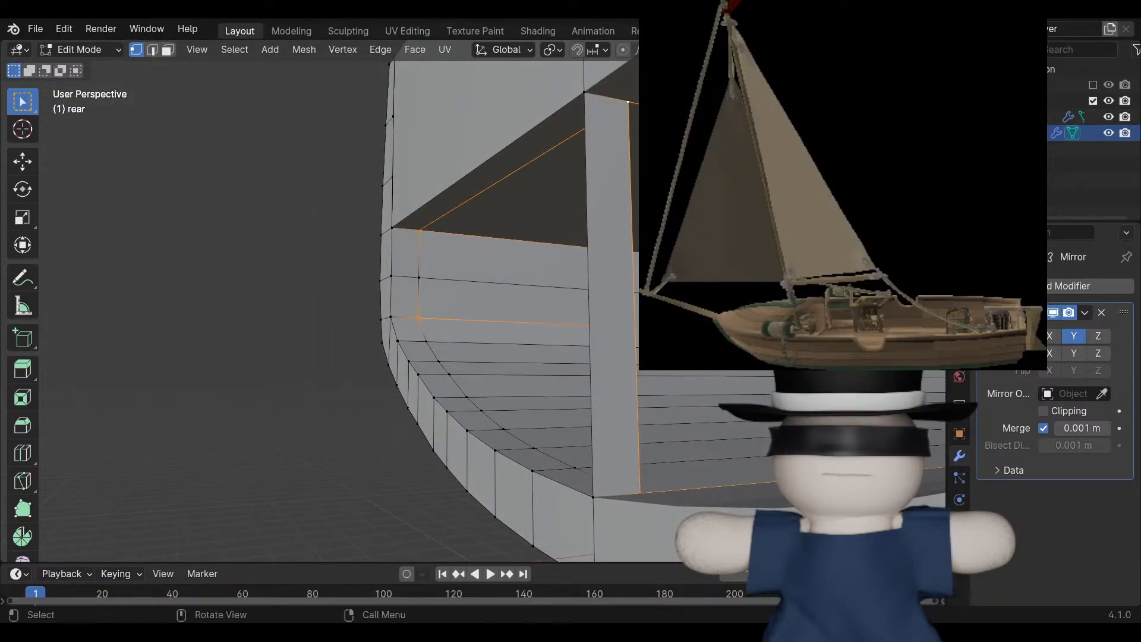
{"action": "key", "text": "f"}
{"action": "middle_click_drag", "start_coordinate": [637, 291], "coordinate": [722, 300]}
{"action": "key", "text": "ctrl+z"}
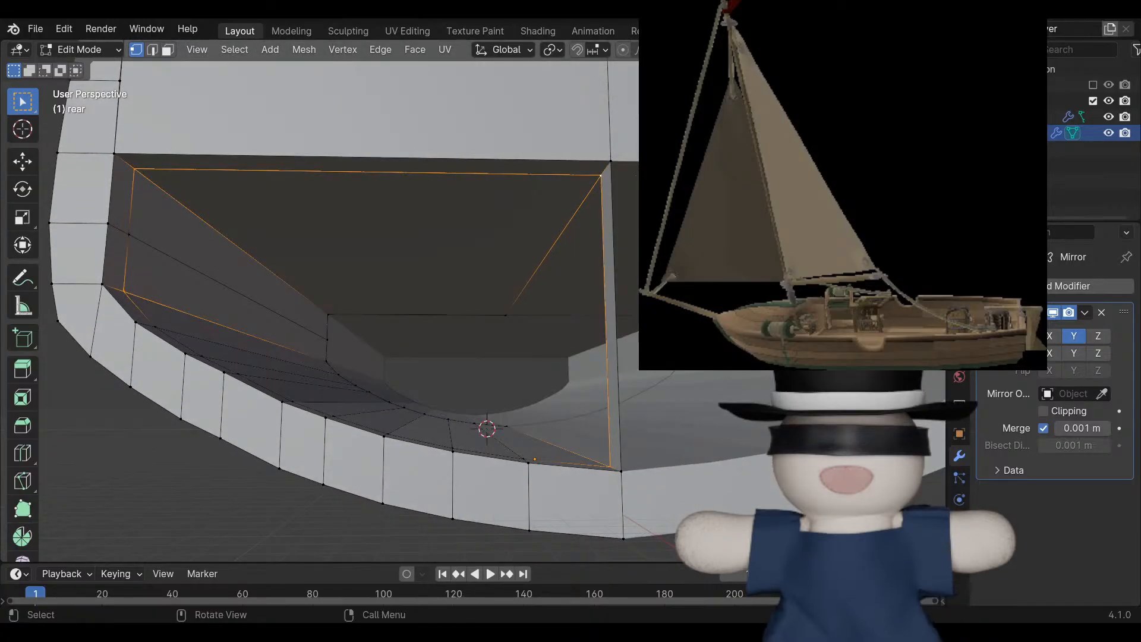
Add the remaining vertices along the hull's inner curve to the selected corners and fill the inner stern wall below the deck.
{"action": "middle_click_drag", "start_coordinate": [594, 286], "coordinate": [520, 357]}
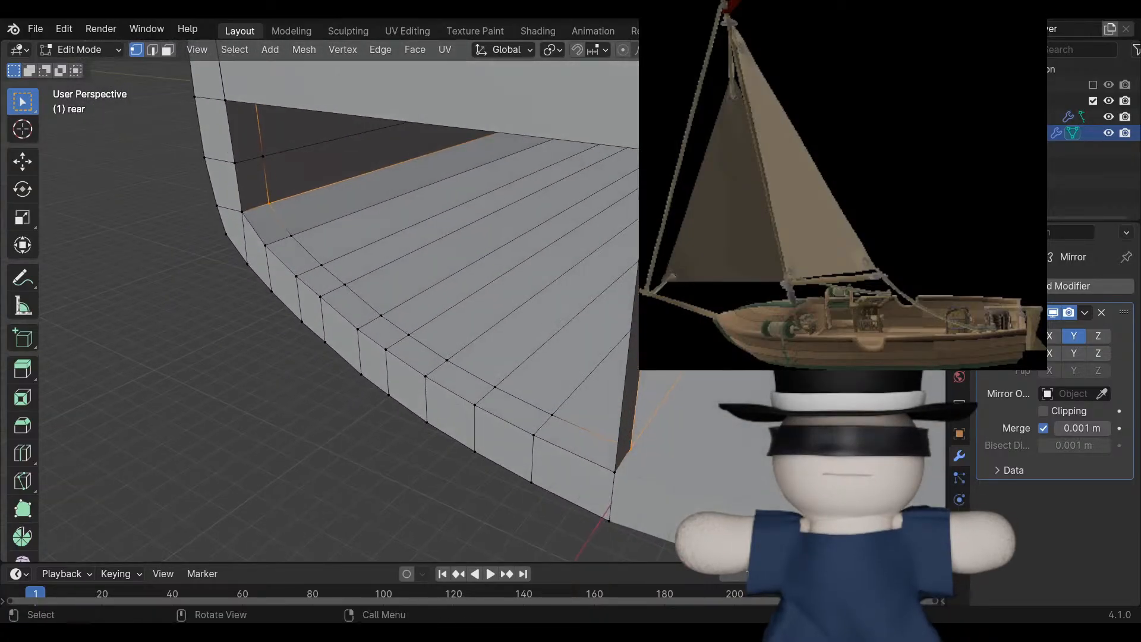
{"action": "left_click", "coordinate": [291, 235], "text": "shift"}
{"action": "left_click", "coordinate": [321, 265], "text": "shift"}
{"action": "left_click", "coordinate": [344, 284], "text": "shift"}
{"action": "left_click", "coordinate": [381, 316], "text": "shift"}
{"action": "left_click", "coordinate": [409, 335], "text": "shift"}
{"action": "left_click", "coordinate": [447, 359], "text": "shift"}
{"action": "left_click", "coordinate": [495, 387], "text": "shift"}
{"action": "left_click", "coordinate": [552, 415], "text": "shift"}
{"action": "left_click", "coordinate": [263, 156], "text": "shift"}
{"action": "middle_click_drag", "start_coordinate": [357, 285], "coordinate": [416, 217]}
{"action": "key", "text": "f"}
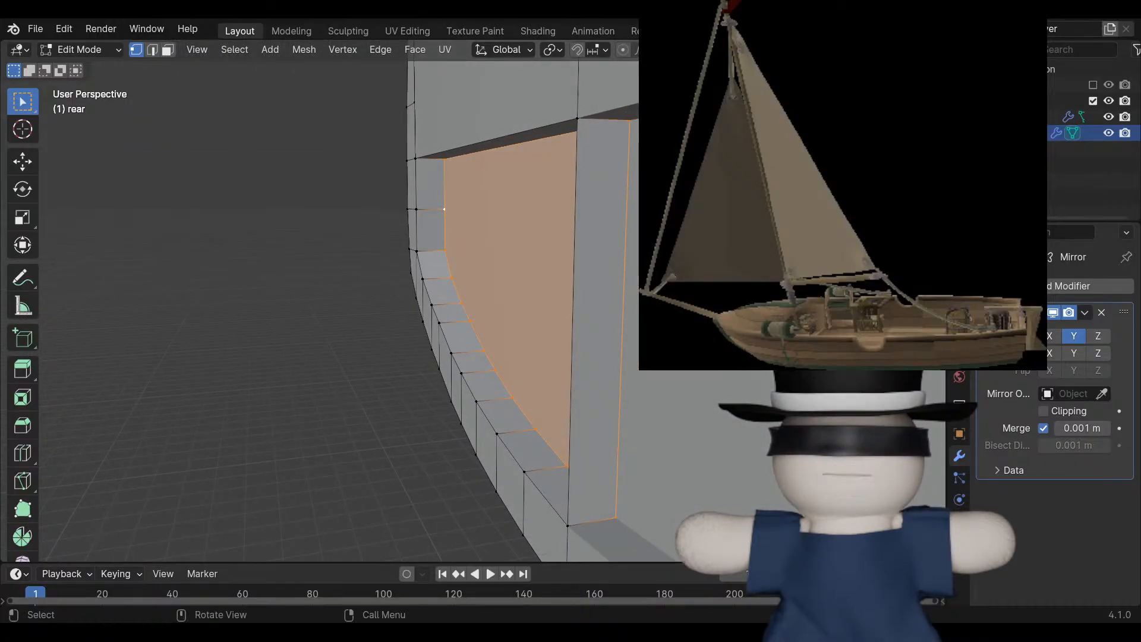
Fill the outer stern face below the deck between the hull's curved end edge, the deck edge and the centre strip, and clear the selection.
{"action": "left_click", "coordinate": [415, 159]}
{"action": "left_click", "coordinate": [417, 251], "text": "shift"}
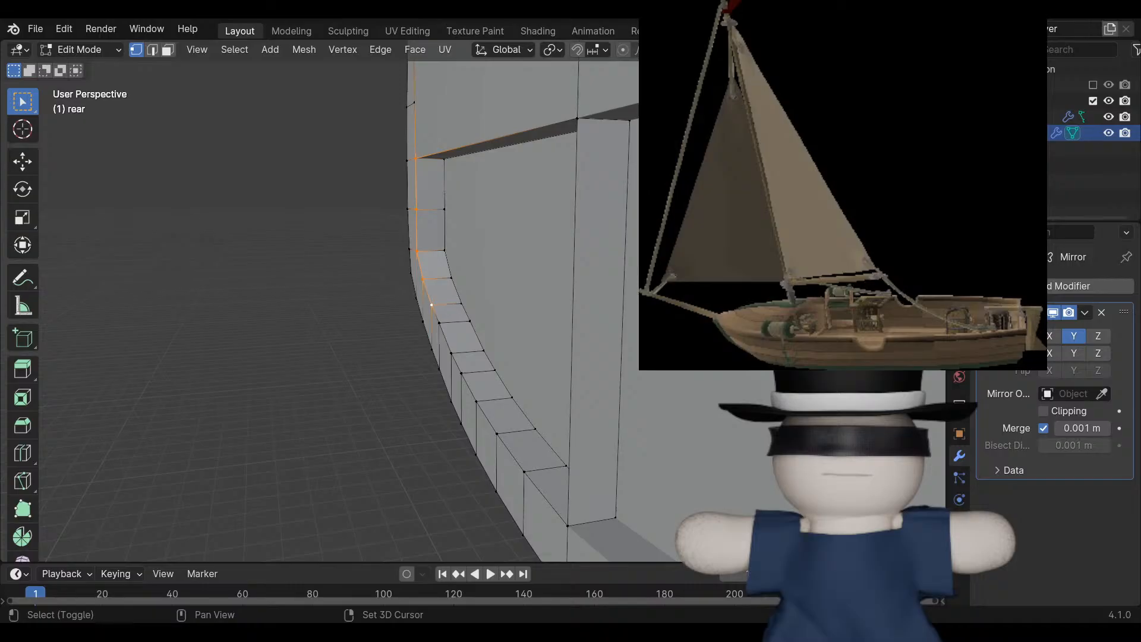
{"action": "left_click", "coordinate": [568, 525], "text": "ctrl"}
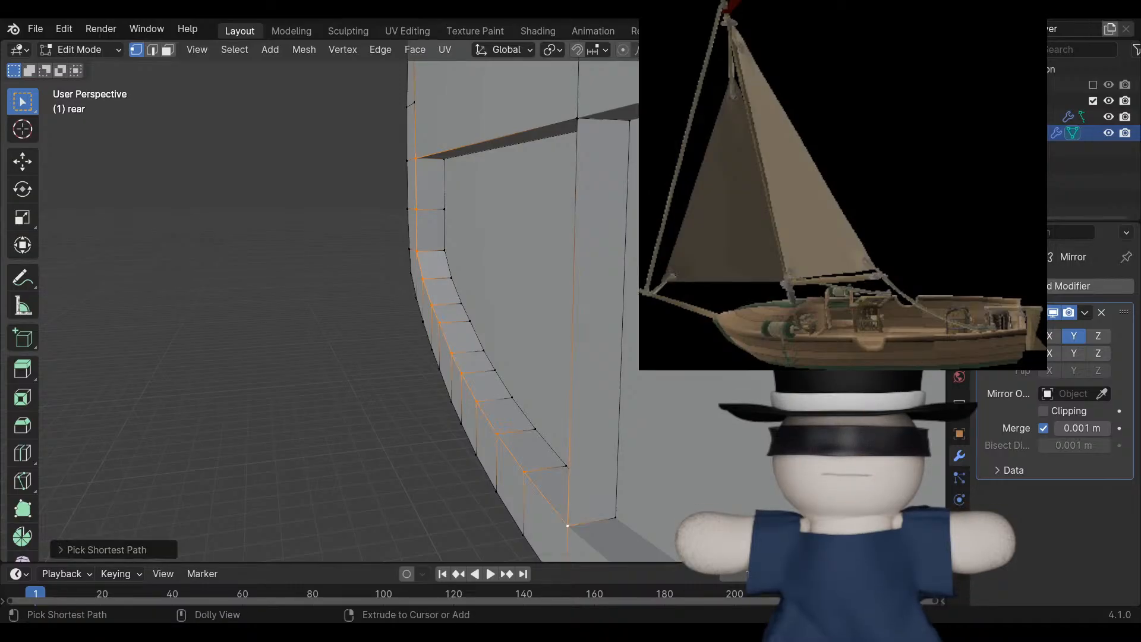
{"action": "middle_click_drag", "start_coordinate": [568, 526], "coordinate": [677, 518]}
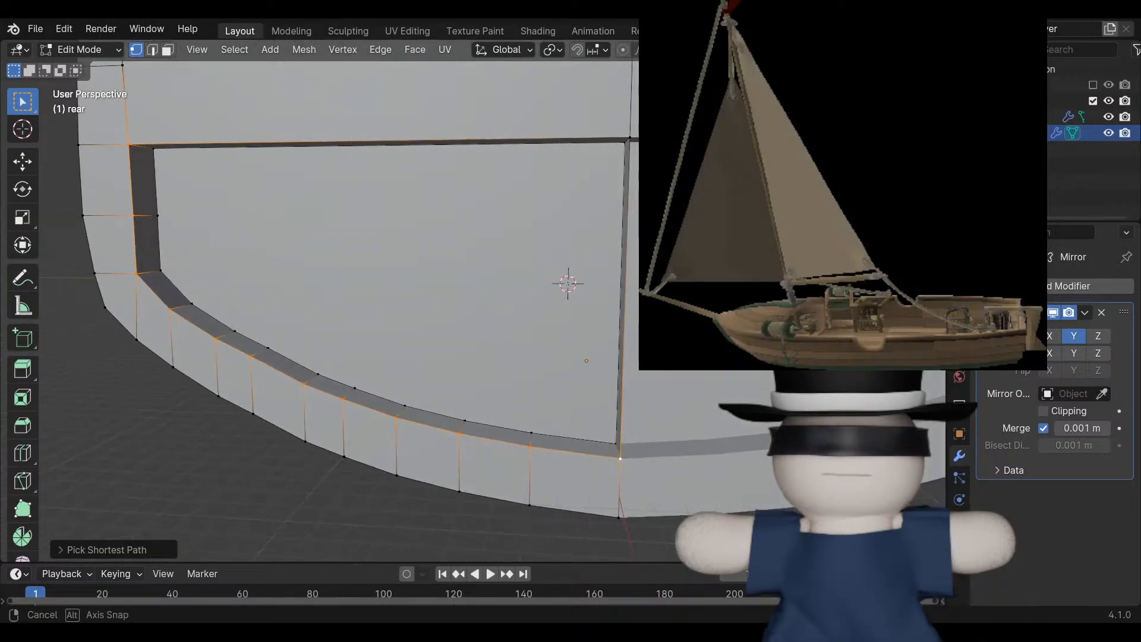
{"action": "left_click", "coordinate": [630, 138], "text": "shift"}
{"action": "middle_click_drag", "start_coordinate": [630, 138], "coordinate": [573, 167]}
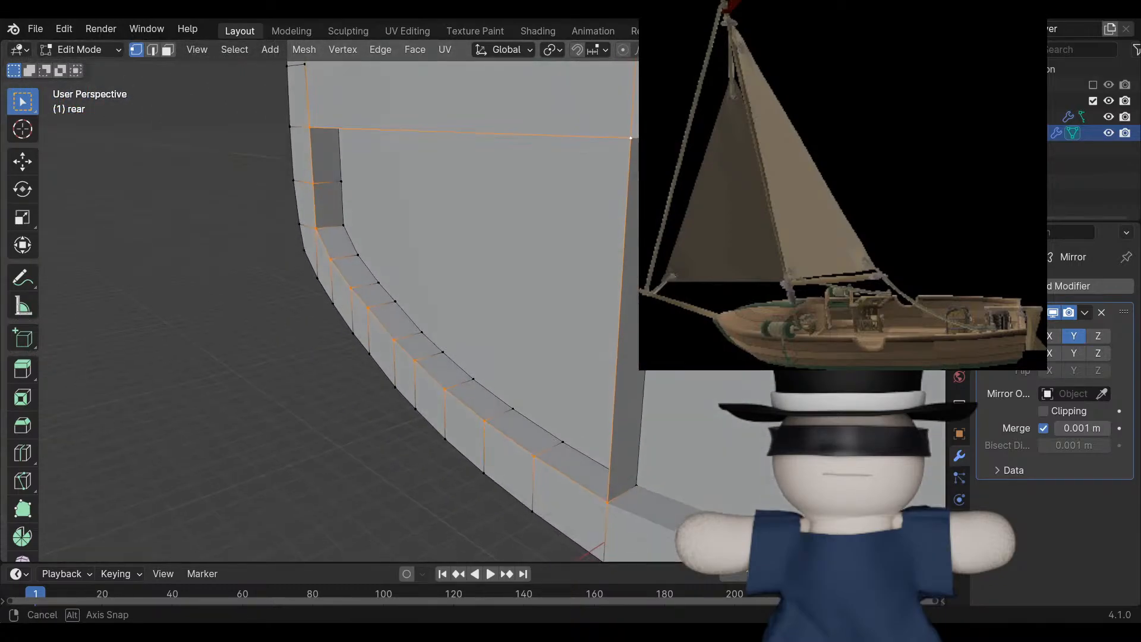
{"action": "key", "text": "f"}
{"action": "key", "text": "alt+a"}
Inspect the closed stern, the deck and the full length of the hull from several angles.
{"action": "scroll", "coordinate": [475, 309], "scroll_direction": "down", "scroll_amount": 5}
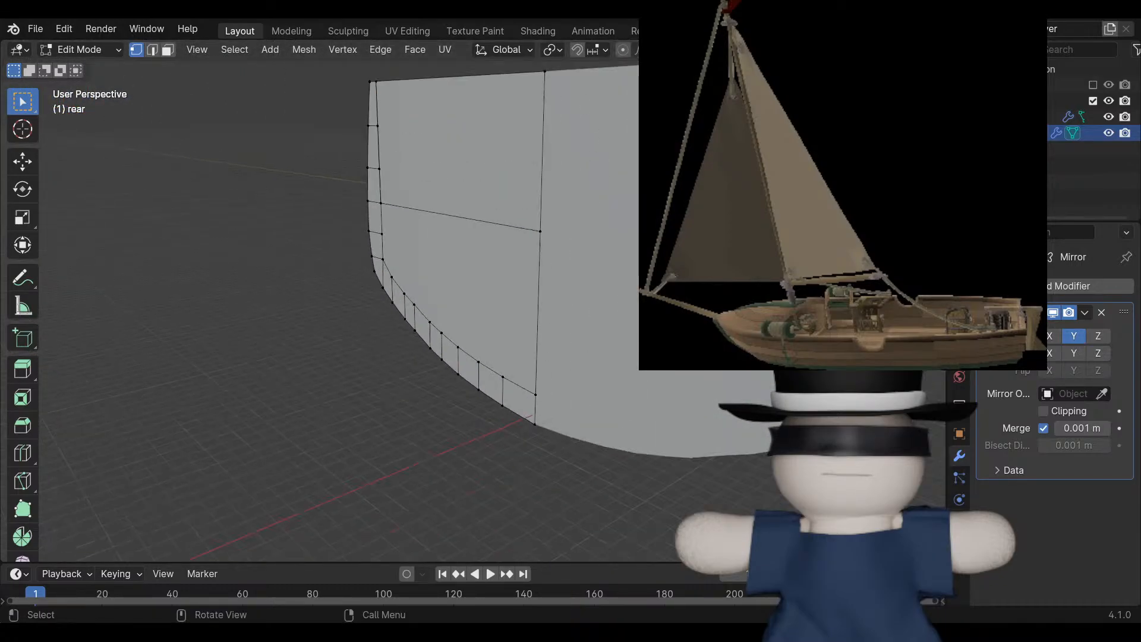
{"action": "middle_click_drag", "start_coordinate": [416, 285], "coordinate": [606, 330]}
{"action": "middle_click_drag", "start_coordinate": [309, 226], "coordinate": [499, 410], "text": "shift"}
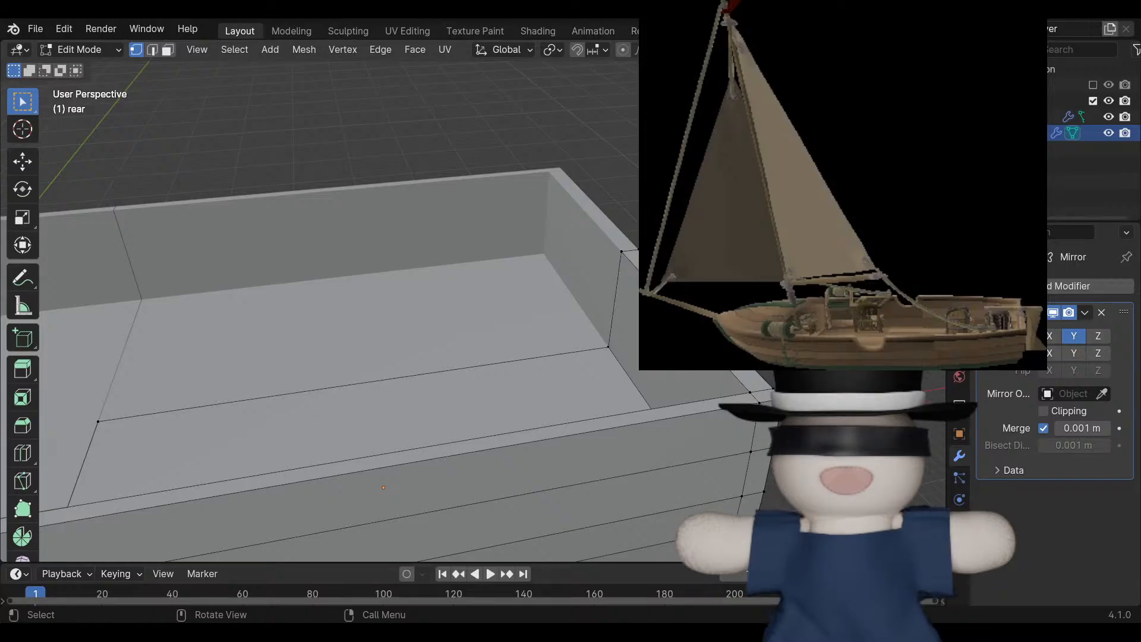
{"action": "scroll", "coordinate": [380, 310], "scroll_direction": "down", "scroll_amount": 4}
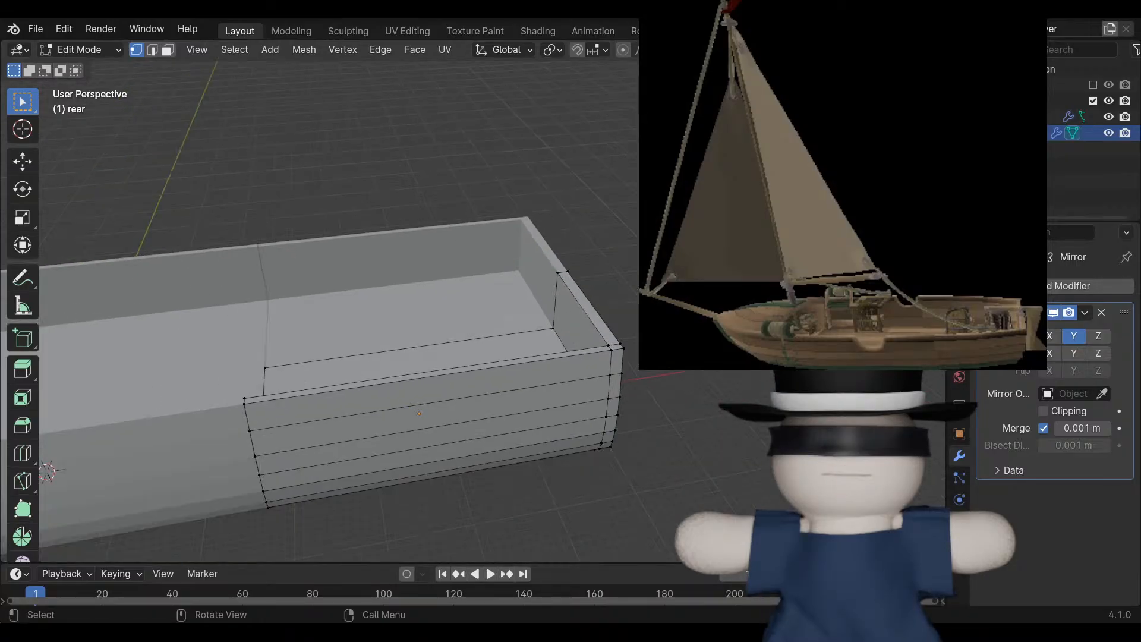
{"action": "mouse_move", "coordinate": [381, 309]}
{"action": "middle_mouse_down"}
{"action": "mouse_move", "coordinate": [339, 297]}
{"action": "mouse_move", "coordinate": [375, 303]}
{"action": "mouse_move", "coordinate": [362, 280]}
{"action": "mouse_move", "coordinate": [383, 300]}
{"action": "middle_mouse_up"}
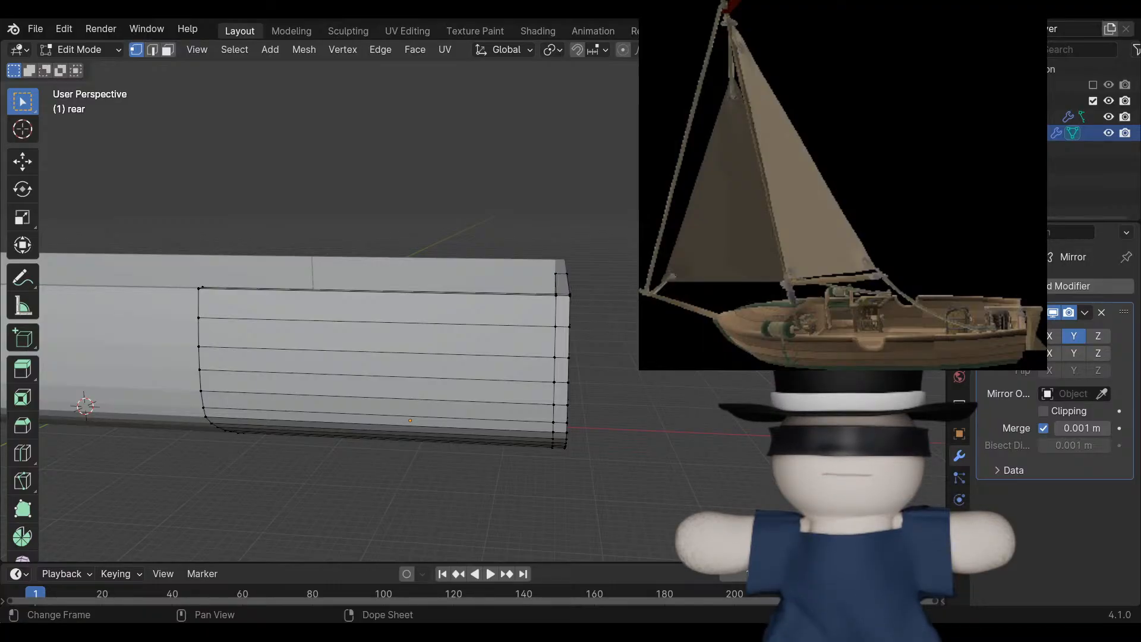
{"action": "middle_click_drag", "start_coordinate": [368, 321], "coordinate": [440, 369]}
{"action": "scroll", "coordinate": [440, 368], "scroll_direction": "down", "scroll_amount": 6}
{"action": "middle_click_drag", "start_coordinate": [368, 356], "coordinate": [416, 357]}
{"action": "middle_click_drag", "start_coordinate": [381, 357], "coordinate": [571, 380], "text": "shift"}
{"action": "scroll", "coordinate": [570, 381], "scroll_direction": "up", "scroll_amount": 4}
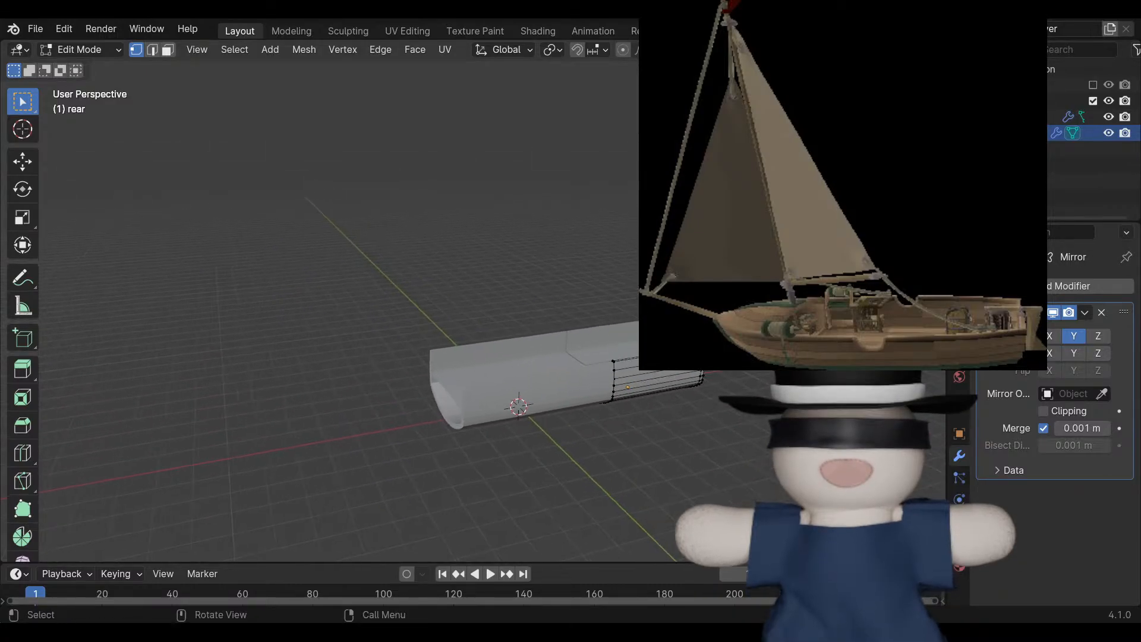
{"action": "scroll", "coordinate": [517, 380], "scroll_direction": "down", "scroll_amount": 4}
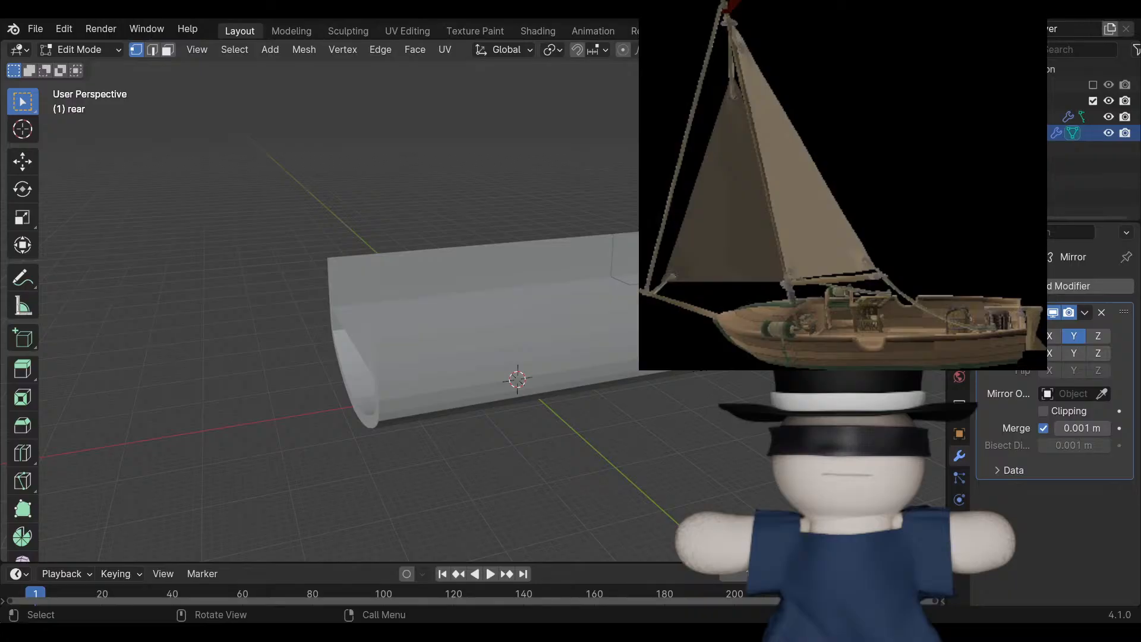
Switch to Object Mode, add a cylinder mesh for the mast and raise it about 13.5 m along Z.
{"action": "key", "text": "Tab"}
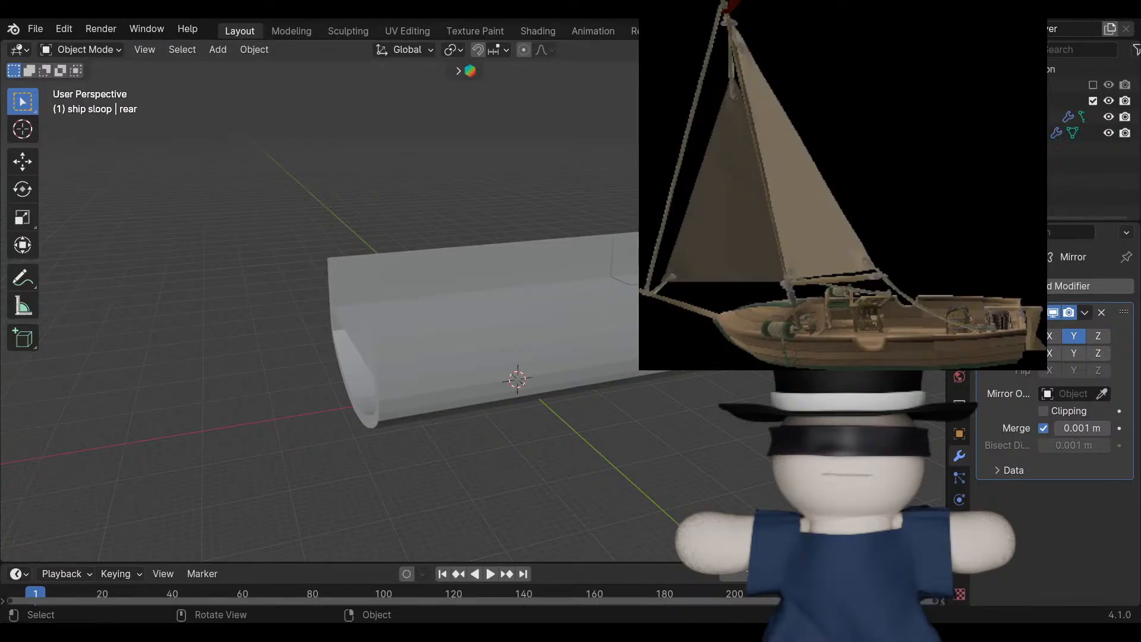
{"action": "middle_click_drag", "start_coordinate": [416, 357], "coordinate": [464, 383]}
{"action": "key", "text": "shift+a"}
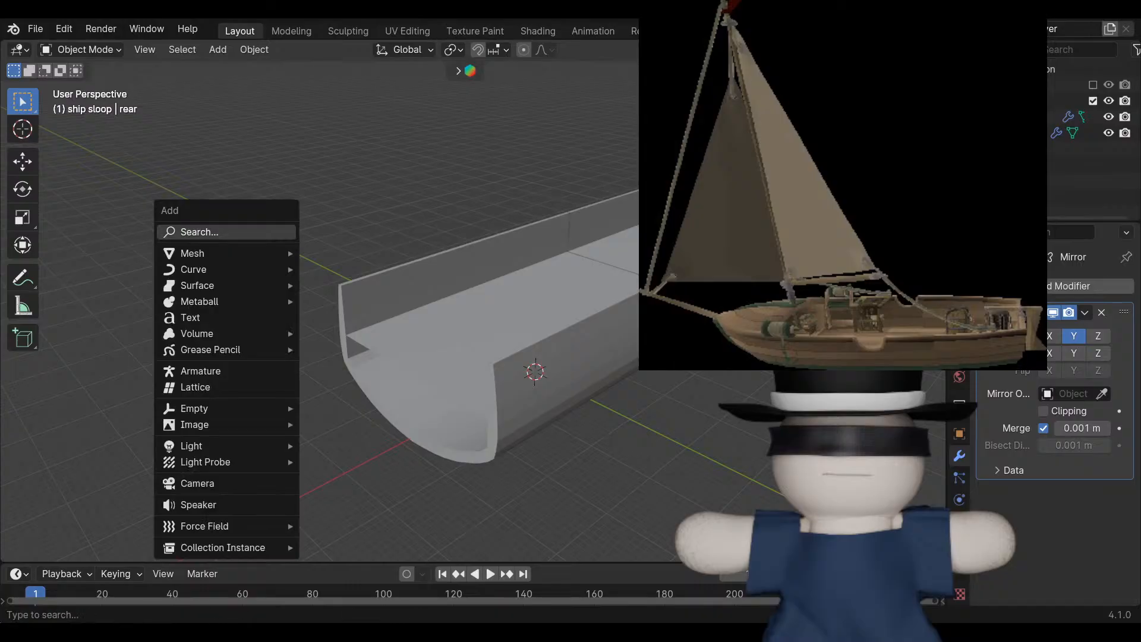
{"action": "mouse_move", "coordinate": [225, 254]}
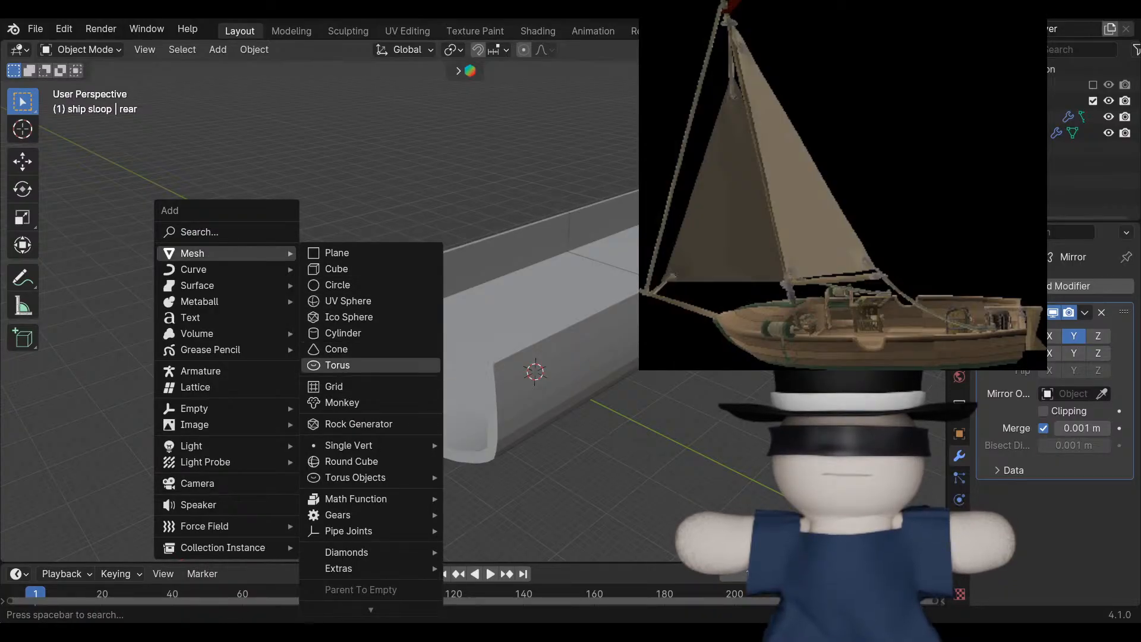
{"action": "left_click", "coordinate": [343, 333]}
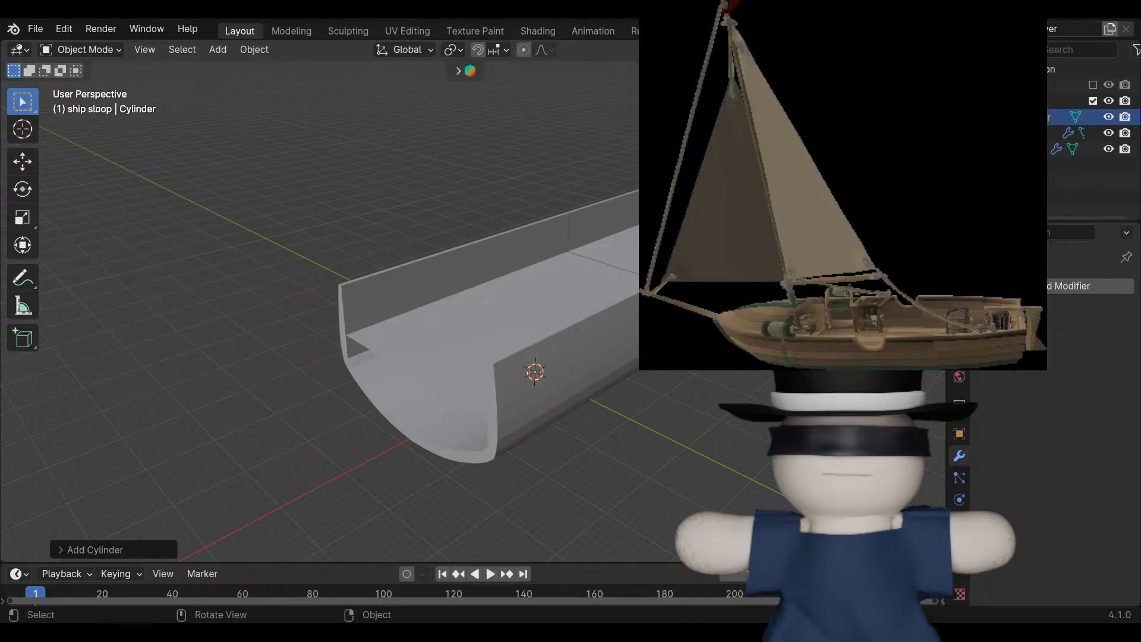
{"action": "key", "text": "g"}
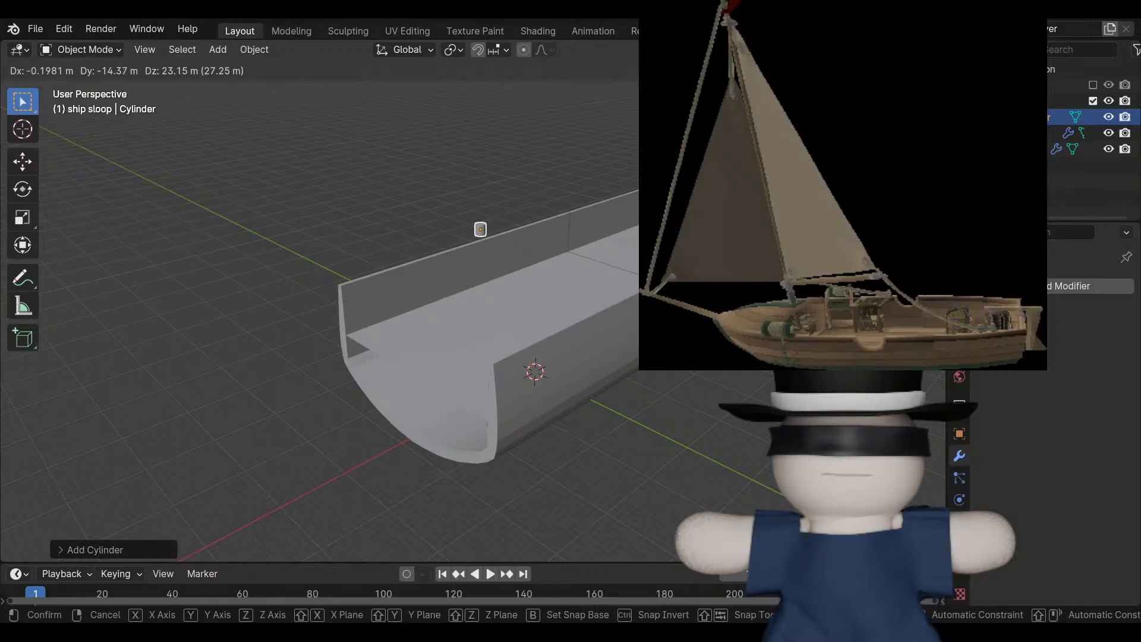
{"action": "key", "text": "z"}
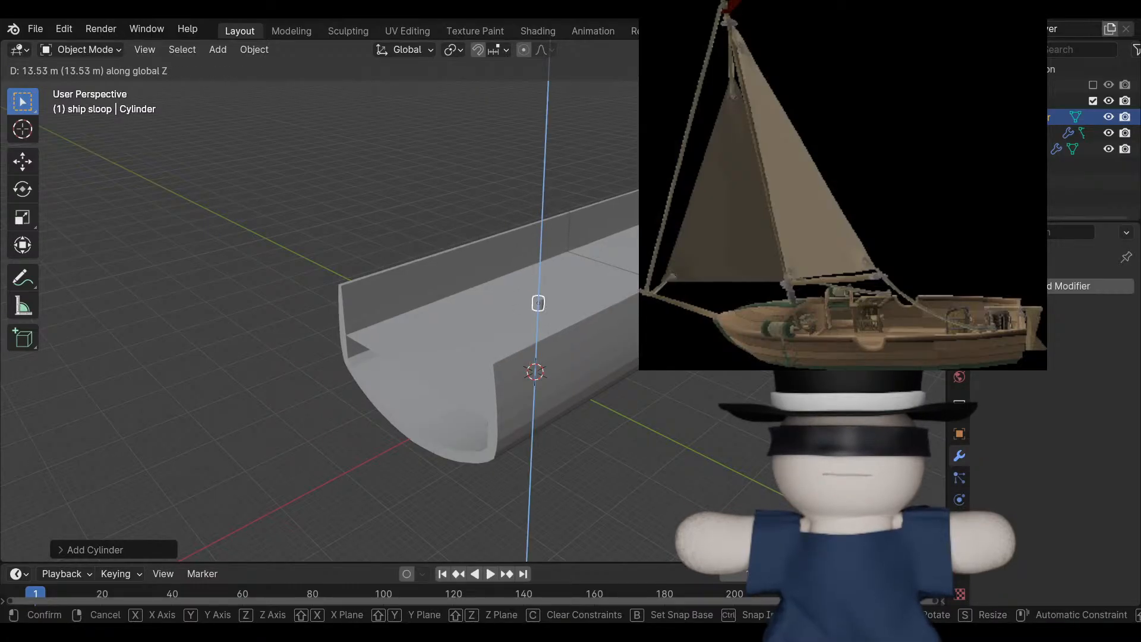
{"action": "key", "text": "Return"}
Stretch the cylinder about 20 times along Z into a tall mast and raise it about 29 m.
{"action": "key", "text": "s"}
{"action": "key", "text": "z"}
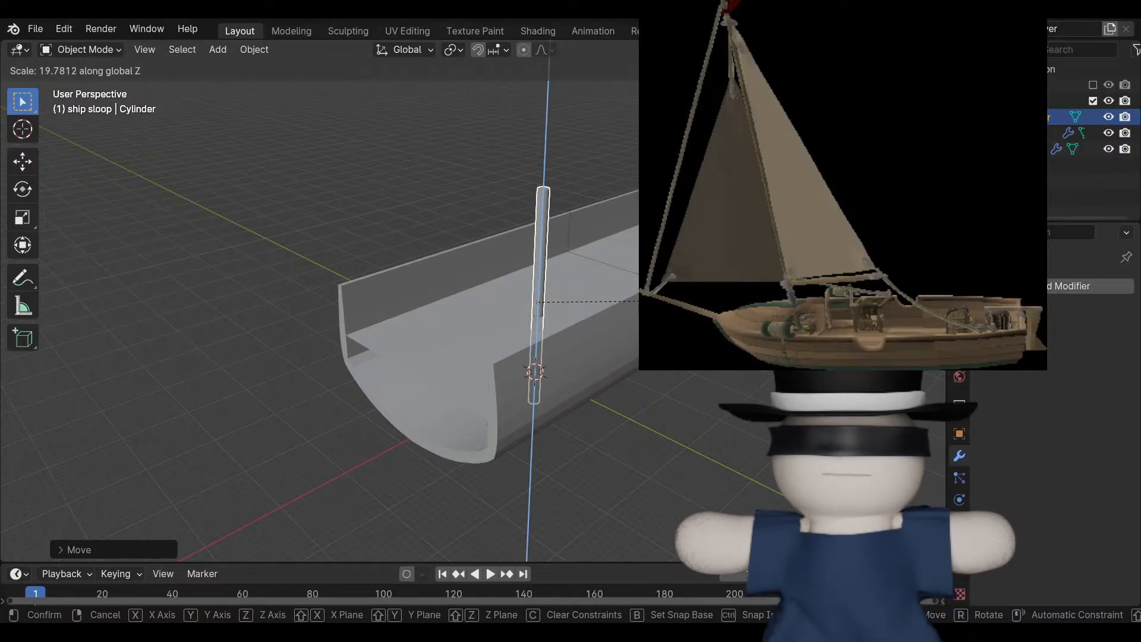
{"action": "key", "text": "Return"}
{"action": "middle_click_drag", "start_coordinate": [772, 302], "coordinate": [799, 296]}
{"action": "key", "text": "g"}
{"action": "key", "text": "z"}
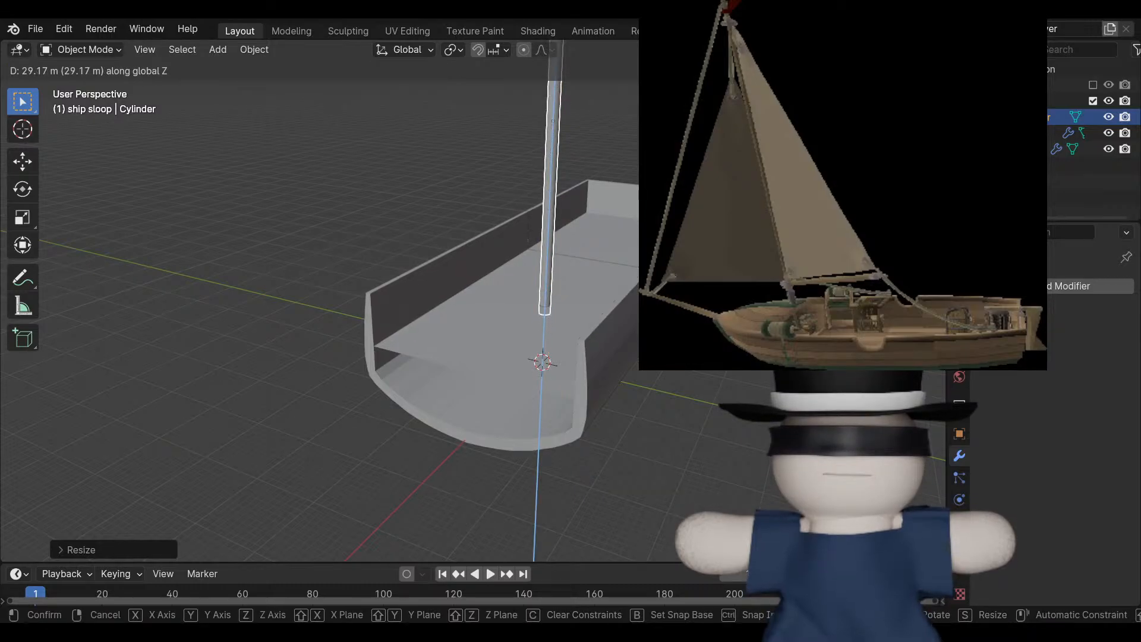
{"action": "key", "text": "Return"}
Move the mast along Y to the middle of the deck, lower it about 1.3 m, shift it along X toward the bow and deselect it.
{"action": "key", "text": "g"}
{"action": "key", "text": "y"}
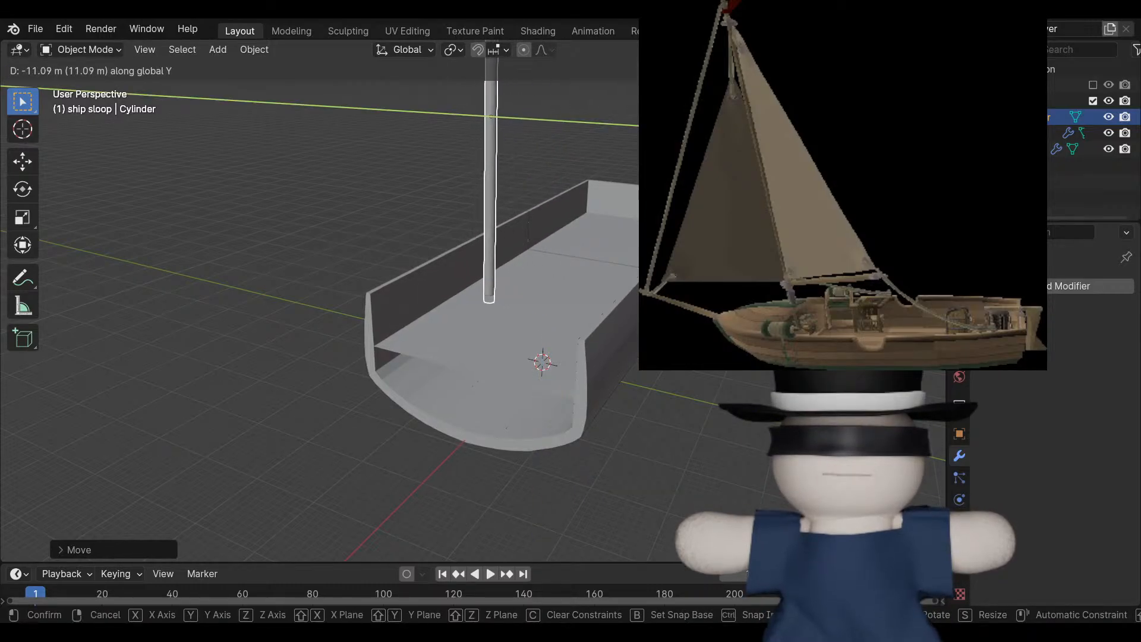
{"action": "key", "text": "z"}
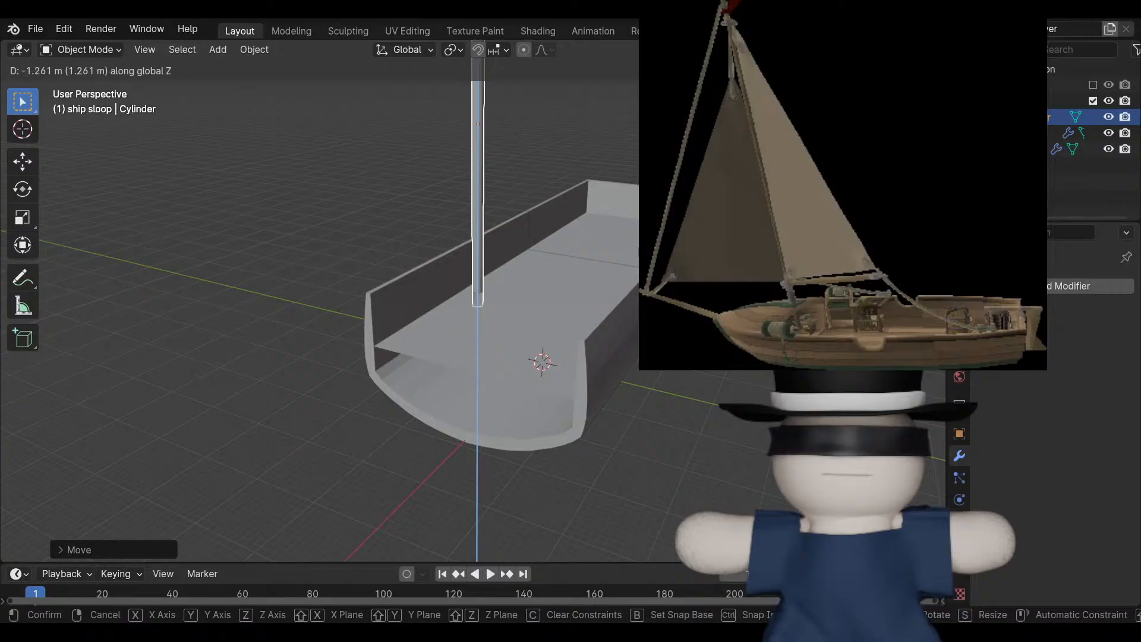
{"action": "key", "text": "x"}
{"action": "key", "text": "Return"}
{"action": "middle_click_drag", "start_coordinate": [451, 297], "coordinate": [313, 300]}
{"action": "scroll", "coordinate": [326, 256], "scroll_direction": "down", "scroll_amount": 5}
{"action": "scroll", "coordinate": [313, 300], "scroll_direction": "up", "scroll_amount": 3}
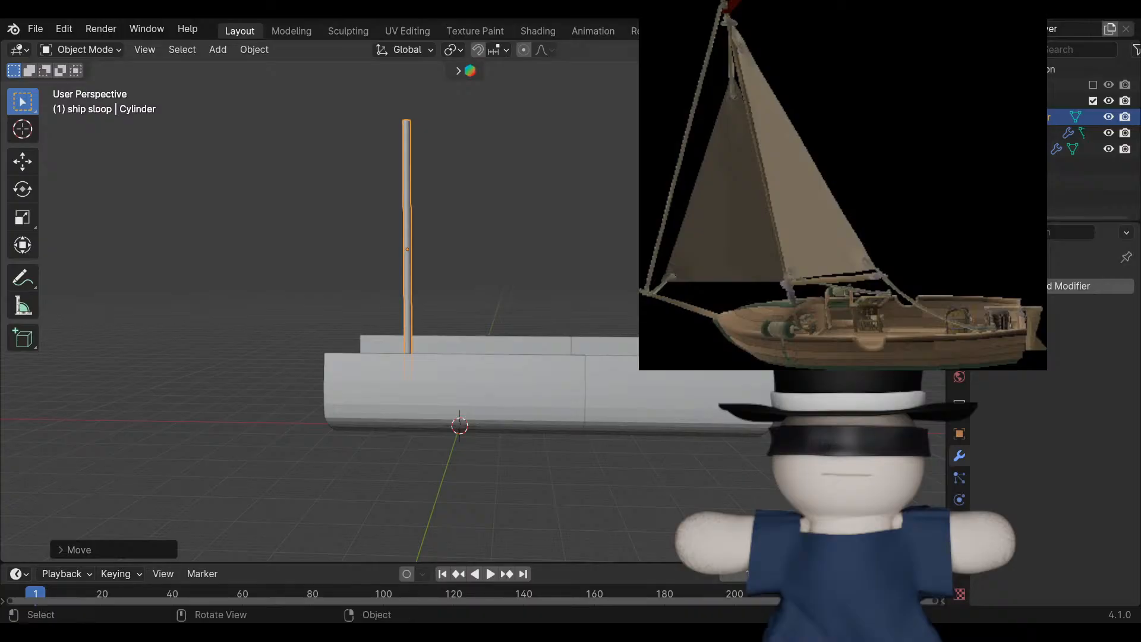
{"action": "left_click", "coordinate": [505, 250]}
Open the rear hull section in Edit Mode and delete only the outer stern face above the deck, keeping its edges.
{"action": "middle_click_drag", "start_coordinate": [505, 250], "coordinate": [838, 316]}
{"action": "middle_click_drag", "start_coordinate": [511, 357], "coordinate": [523, 250], "text": "shift"}
{"action": "scroll", "coordinate": [338, 193], "scroll_direction": "up", "scroll_amount": 3}
{"action": "middle_click_drag", "start_coordinate": [523, 250], "coordinate": [490, 250]}
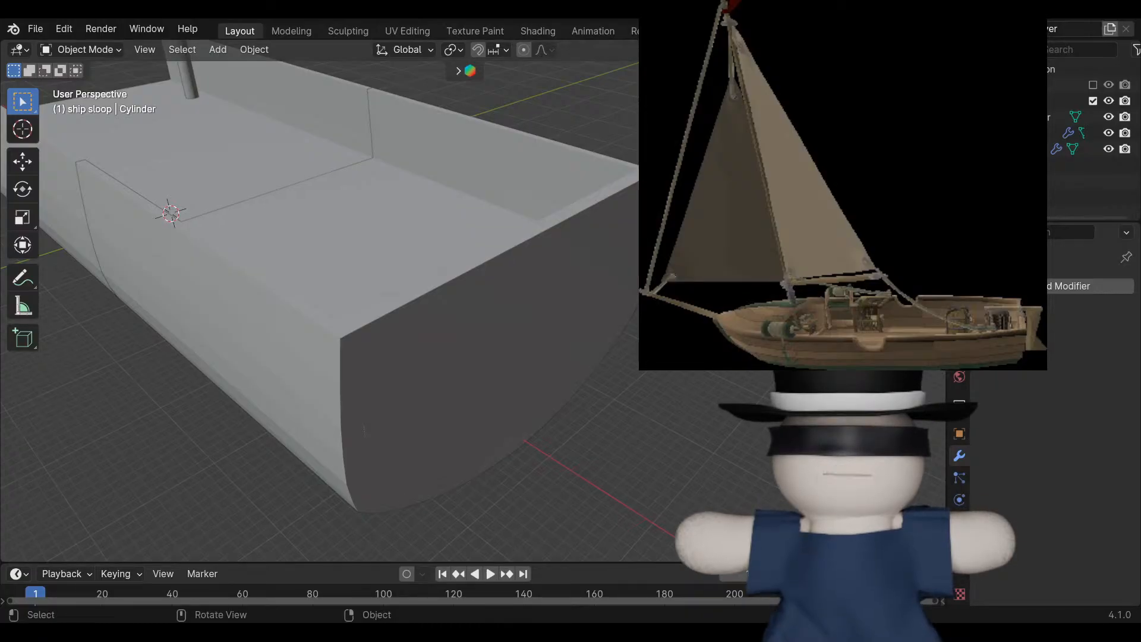
{"action": "middle_click_drag", "start_coordinate": [364, 431], "coordinate": [484, 477]}
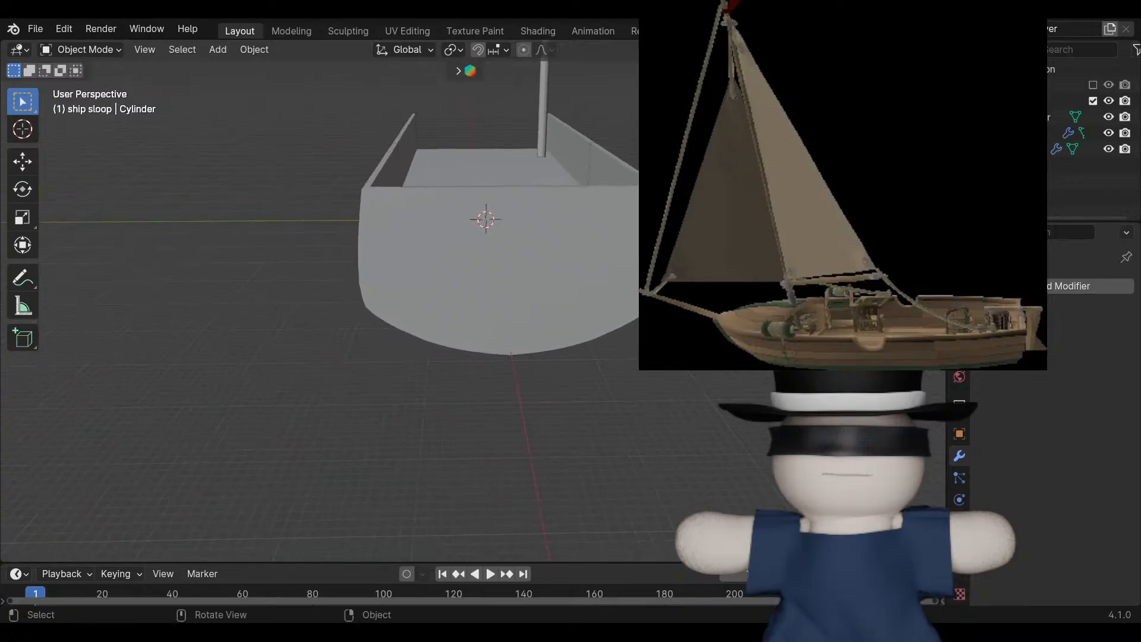
{"action": "scroll", "coordinate": [484, 476], "scroll_direction": "up", "scroll_amount": 2}
{"action": "middle_click_drag", "start_coordinate": [475, 356], "coordinate": [493, 418], "text": "shift"}
{"action": "left_click", "coordinate": [491, 356]}
{"action": "key", "text": "Tab"}
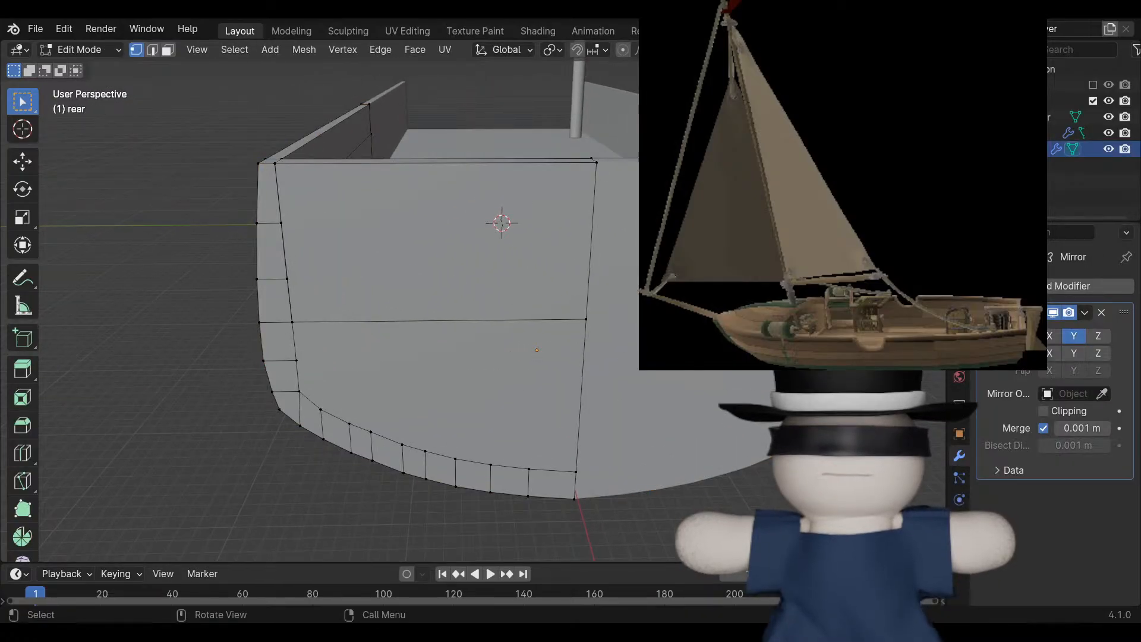
{"action": "scroll", "coordinate": [491, 356], "scroll_direction": "up", "scroll_amount": 1}
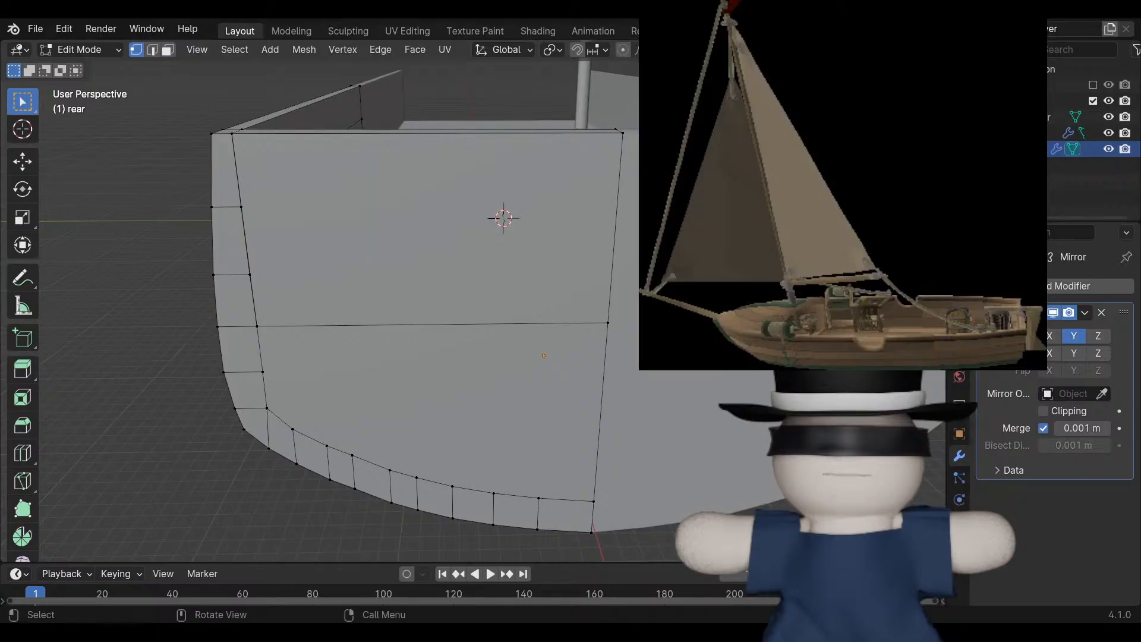
{"action": "left_click", "coordinate": [414, 253]}
{"action": "key", "text": "x"}
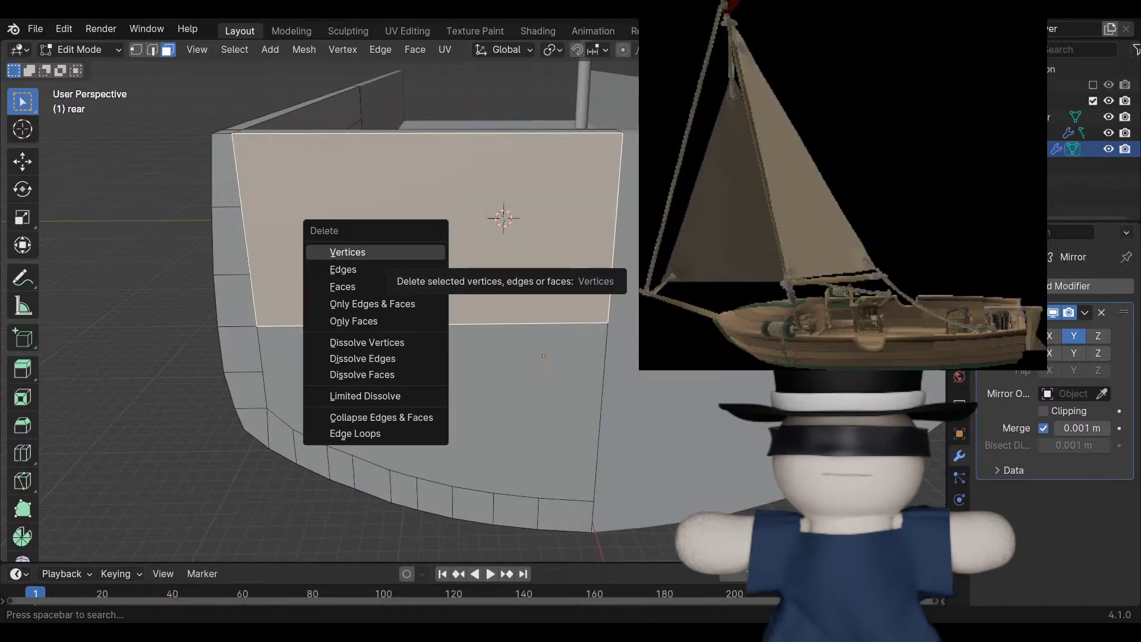
{"action": "left_click", "coordinate": [396, 321]}
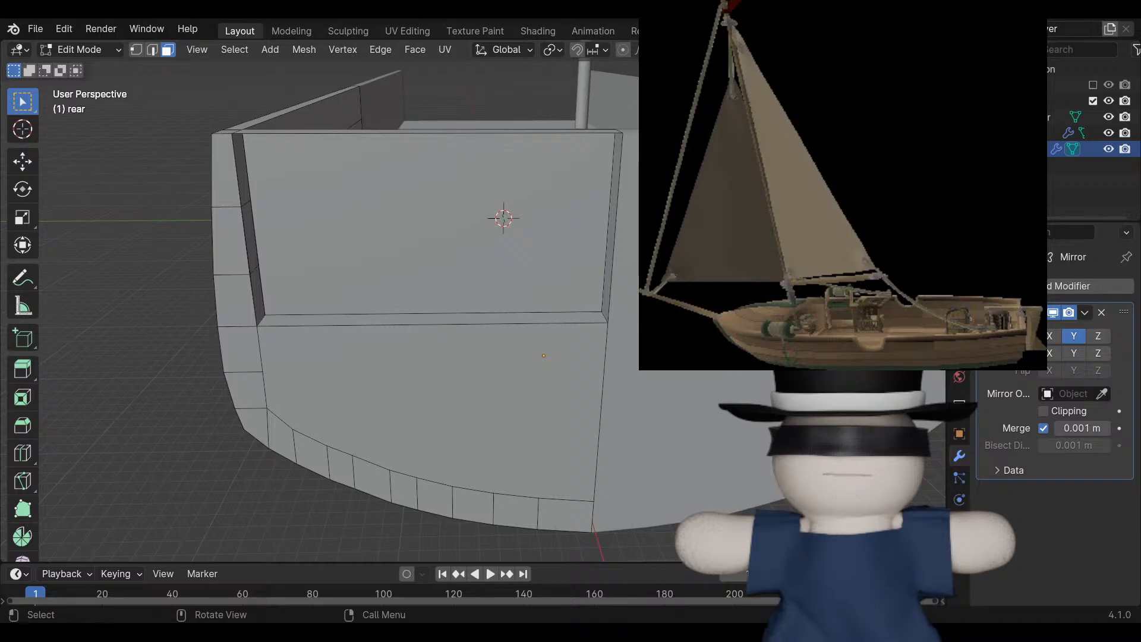
Delete only the inner stern face above the deck, keeping its edges.
{"action": "left_click", "coordinate": [450, 248]}
{"action": "key", "text": "x"}
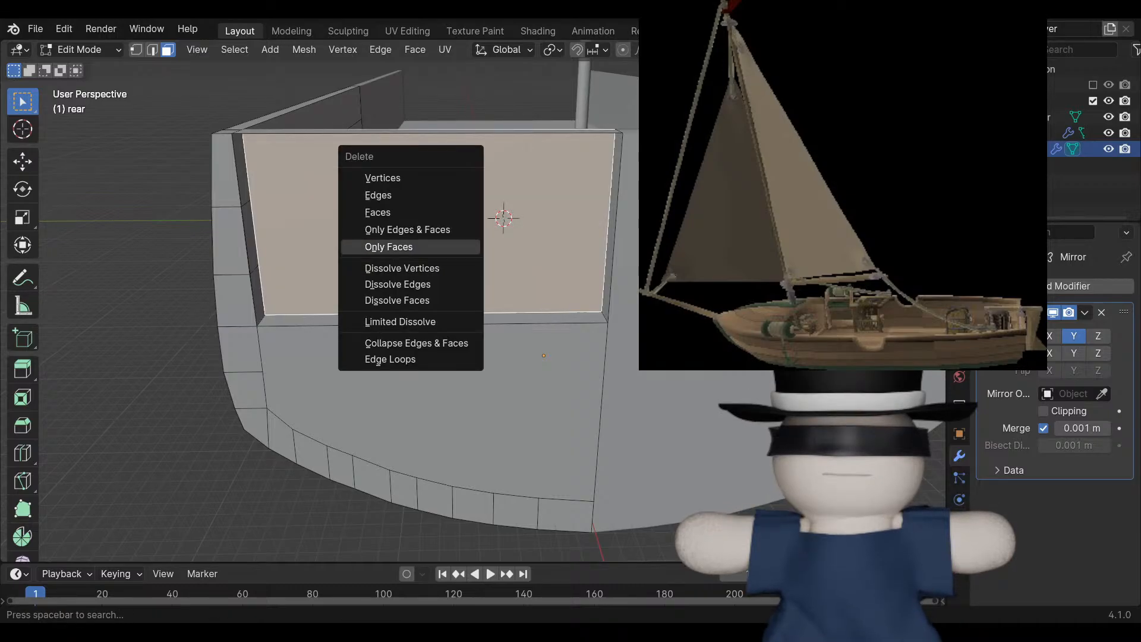
{"action": "left_click", "coordinate": [389, 246]}
{"action": "middle_click_drag", "start_coordinate": [416, 298], "coordinate": [535, 310]}
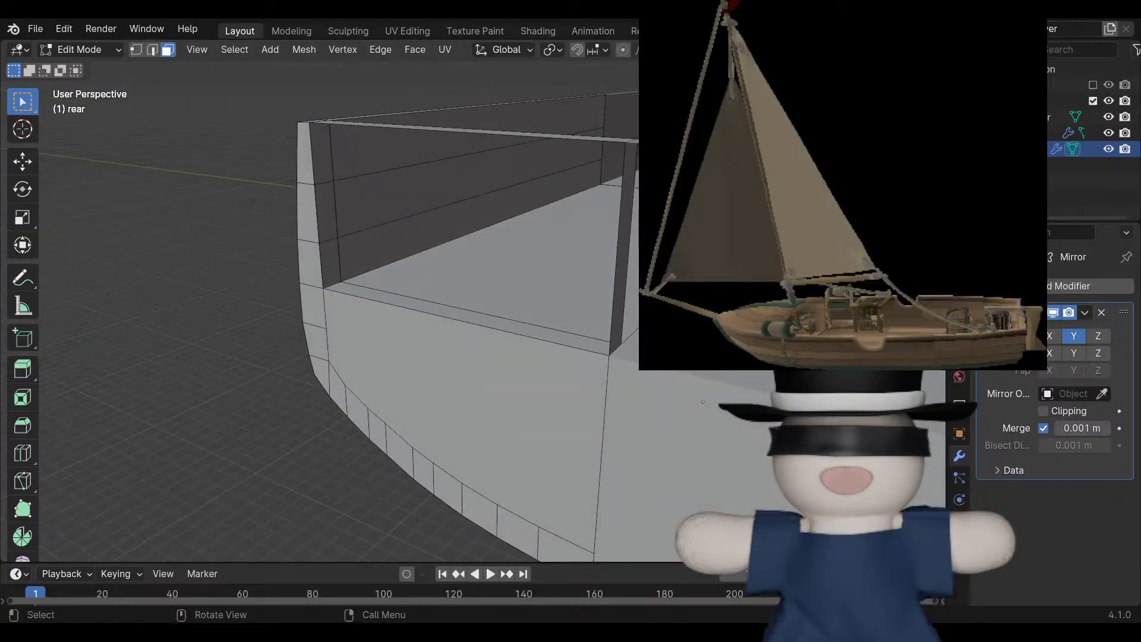
Fill the inner stern opening above the deck with a face spanning its side, bottom and top vertices.
{"action": "scroll", "coordinate": [416, 320], "scroll_direction": "up", "scroll_amount": 3}
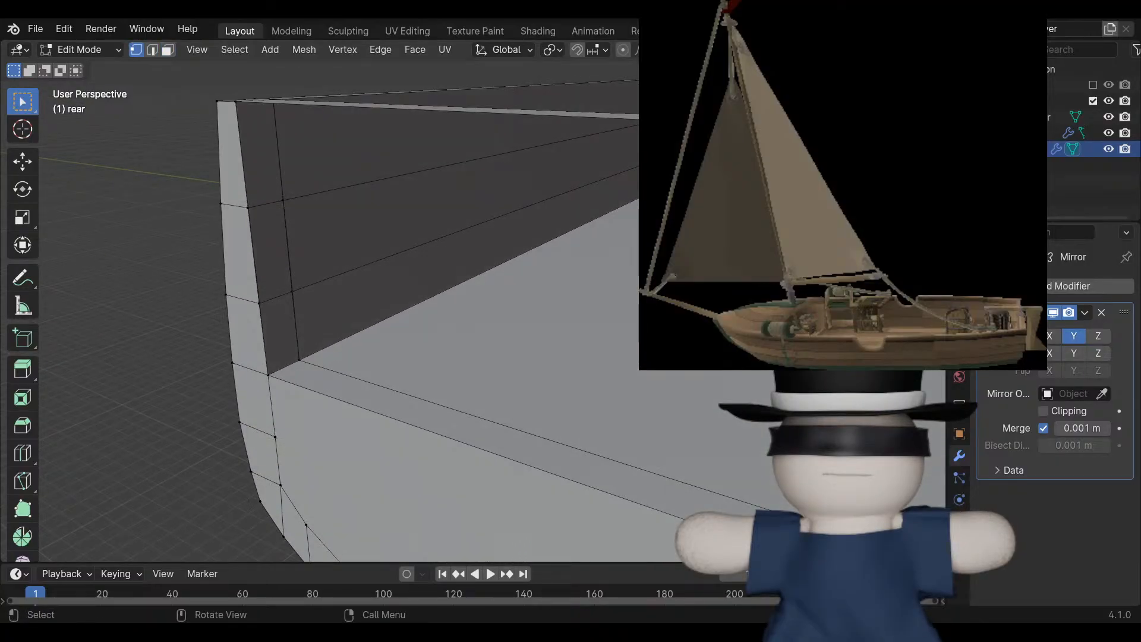
{"action": "scroll", "coordinate": [416, 321], "scroll_direction": "down", "scroll_amount": 2}
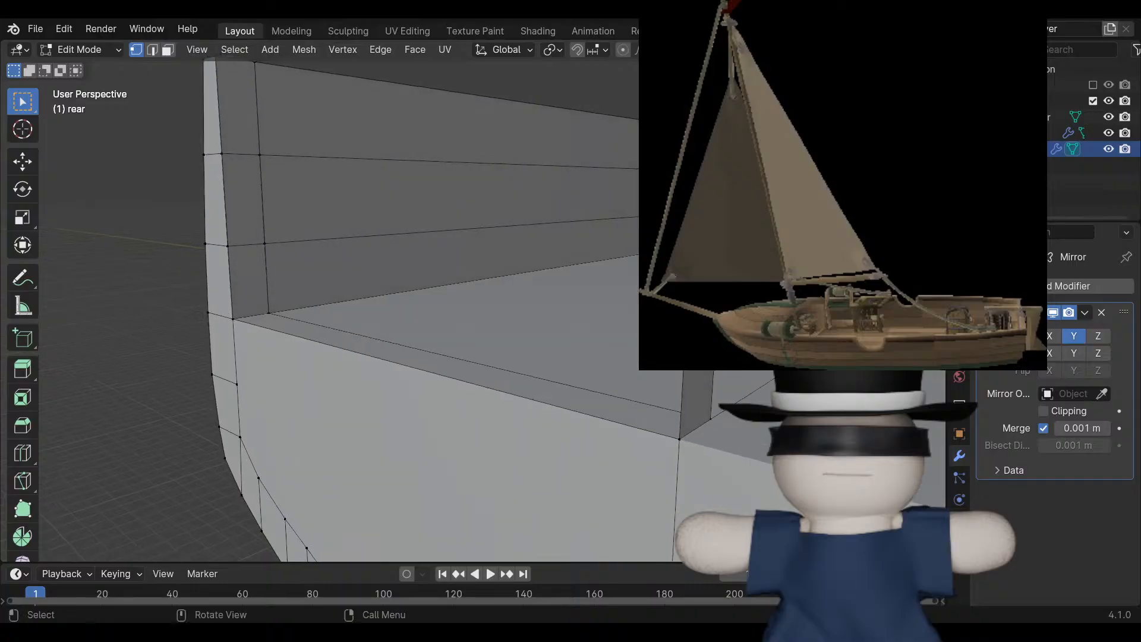
{"action": "middle_click_drag", "start_coordinate": [416, 321], "coordinate": [445, 370], "text": "shift"}
{"action": "left_click", "coordinate": [288, 202]}
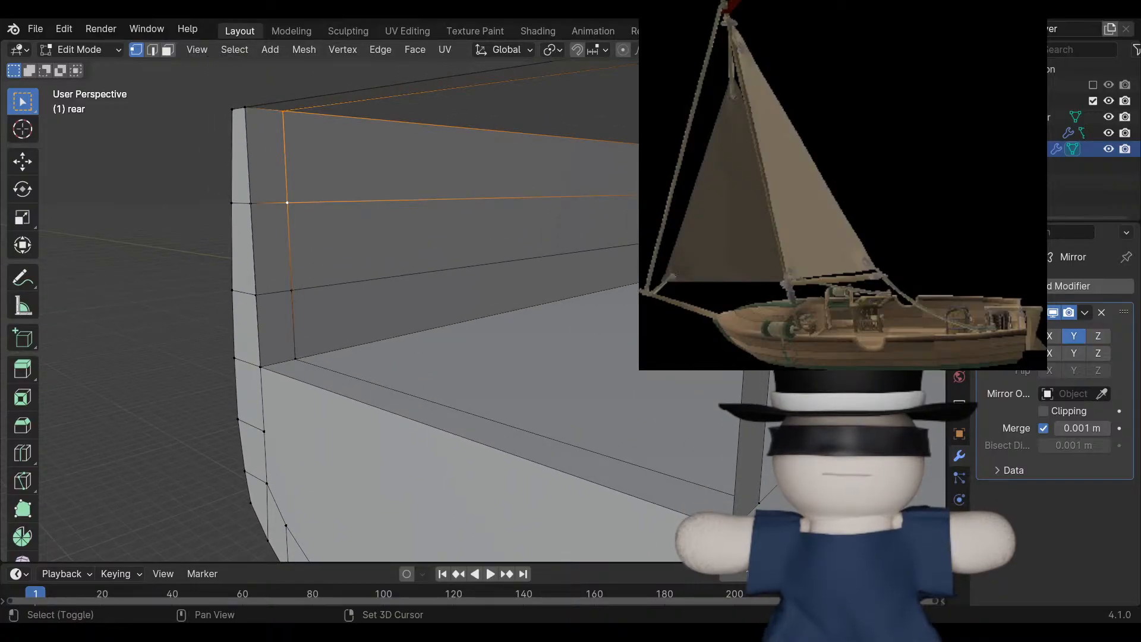
{"action": "left_click", "coordinate": [295, 359], "text": "shift"}
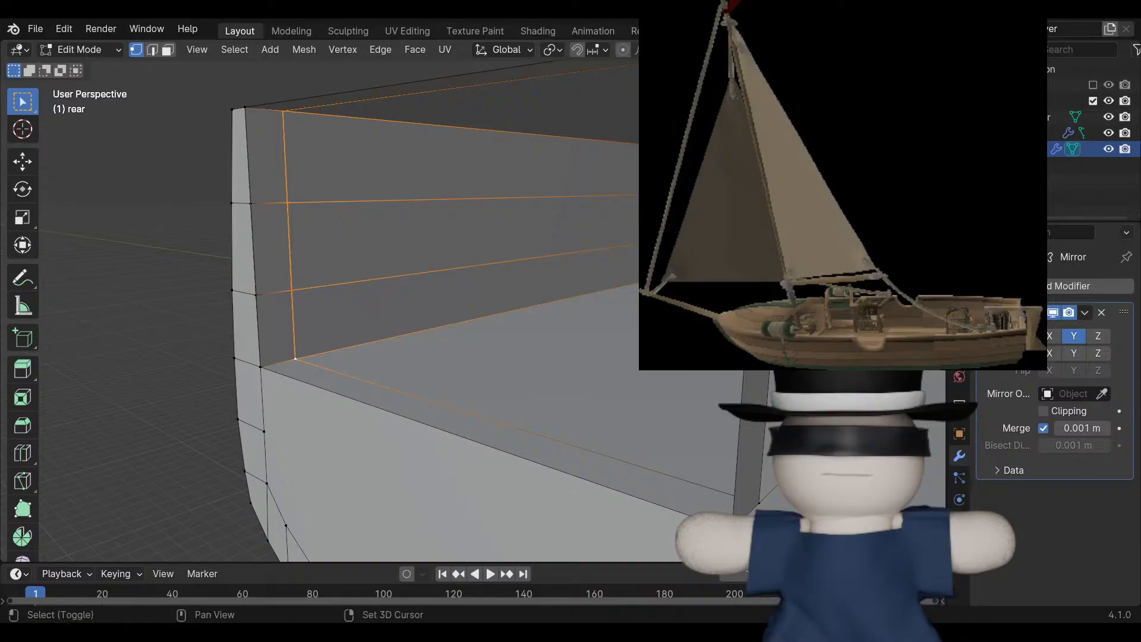
{"action": "middle_click_drag", "start_coordinate": [368, 309], "coordinate": [337, 334]}
{"action": "middle_click_drag", "start_coordinate": [362, 286], "coordinate": [331, 335]}
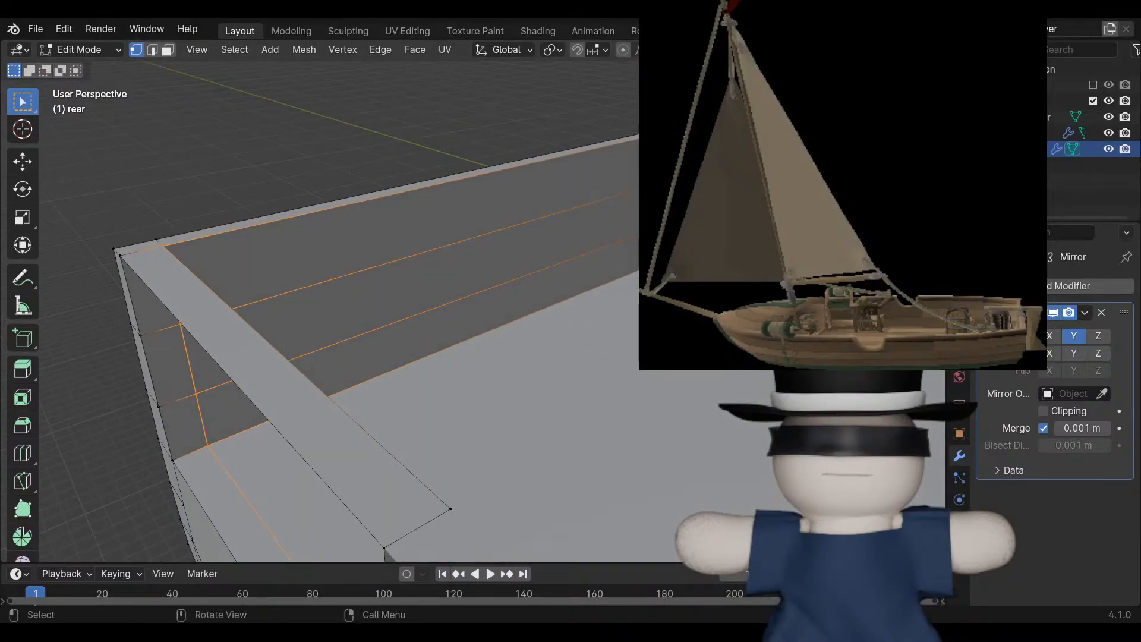
{"action": "left_click", "coordinate": [451, 509], "text": "shift"}
{"action": "middle_click_drag", "start_coordinate": [451, 509], "coordinate": [519, 407]}
{"action": "key", "text": "f"}
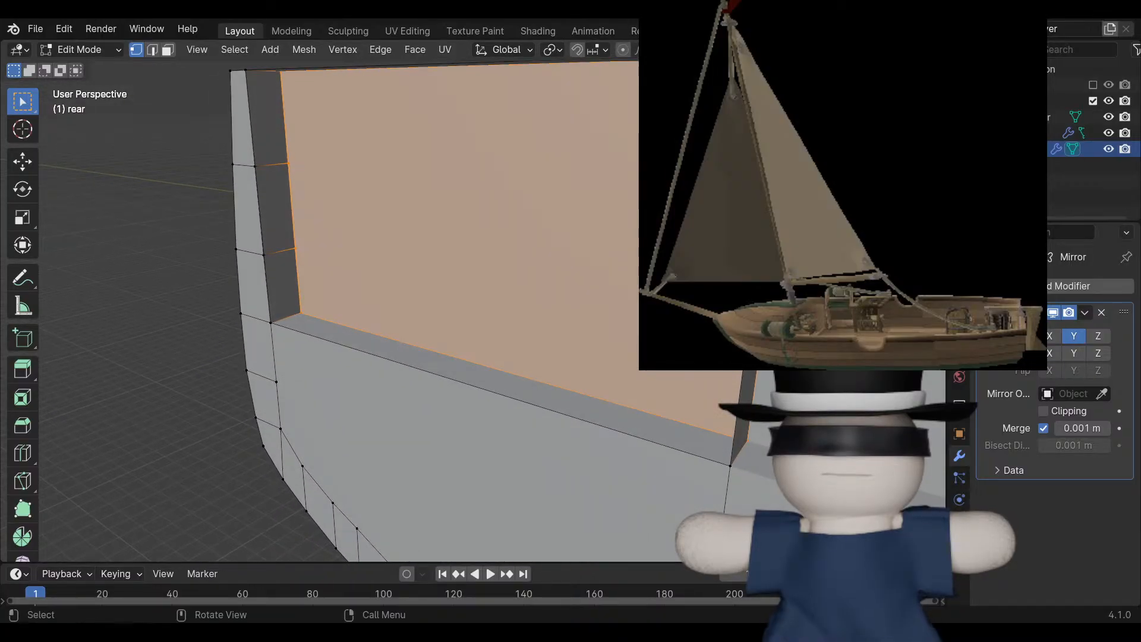
Fill the outer stern opening above the deck with a face from its border vertices, and return to Object Mode with nothing selected.
{"action": "left_click", "coordinate": [246, 71]}
{"action": "left_click", "coordinate": [270, 323]}
{"action": "left_click", "coordinate": [264, 255]}
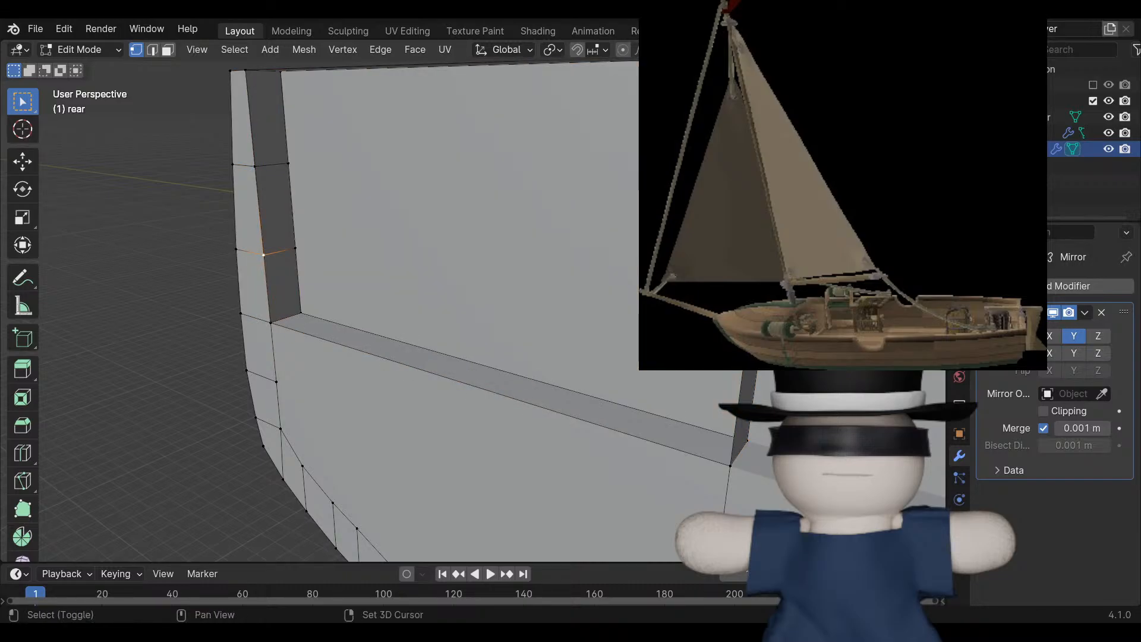
{"action": "left_click", "coordinate": [270, 322], "text": "shift"}
{"action": "left_click", "coordinate": [255, 166], "text": "shift"}
{"action": "left_click", "coordinate": [245, 70], "text": "shift"}
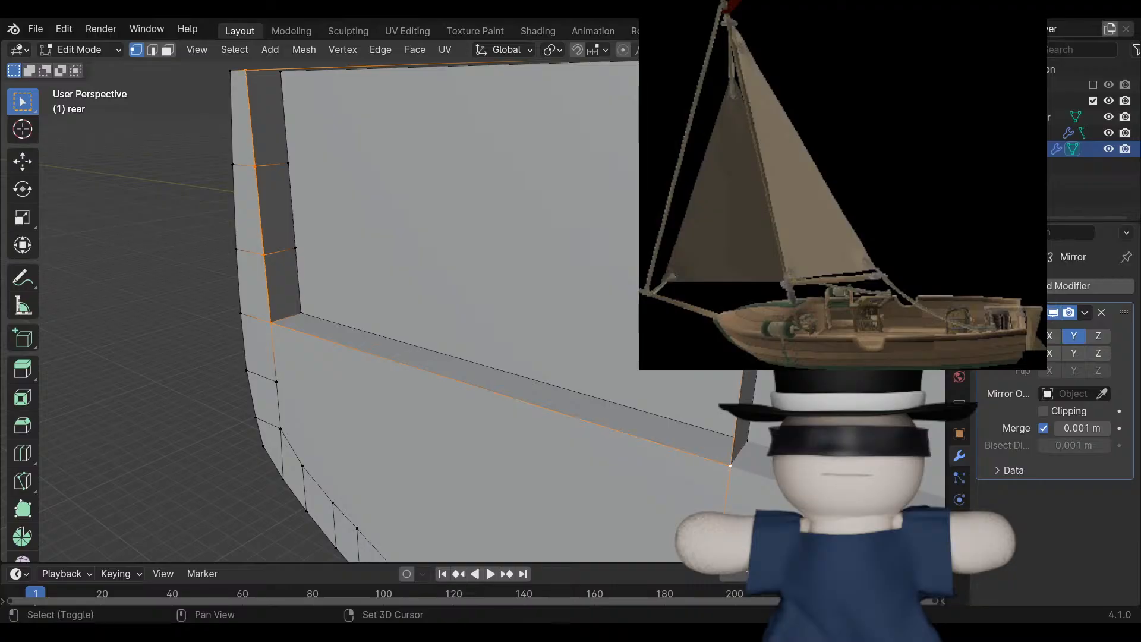
{"action": "middle_click_drag", "start_coordinate": [730, 466], "coordinate": [722, 495]}
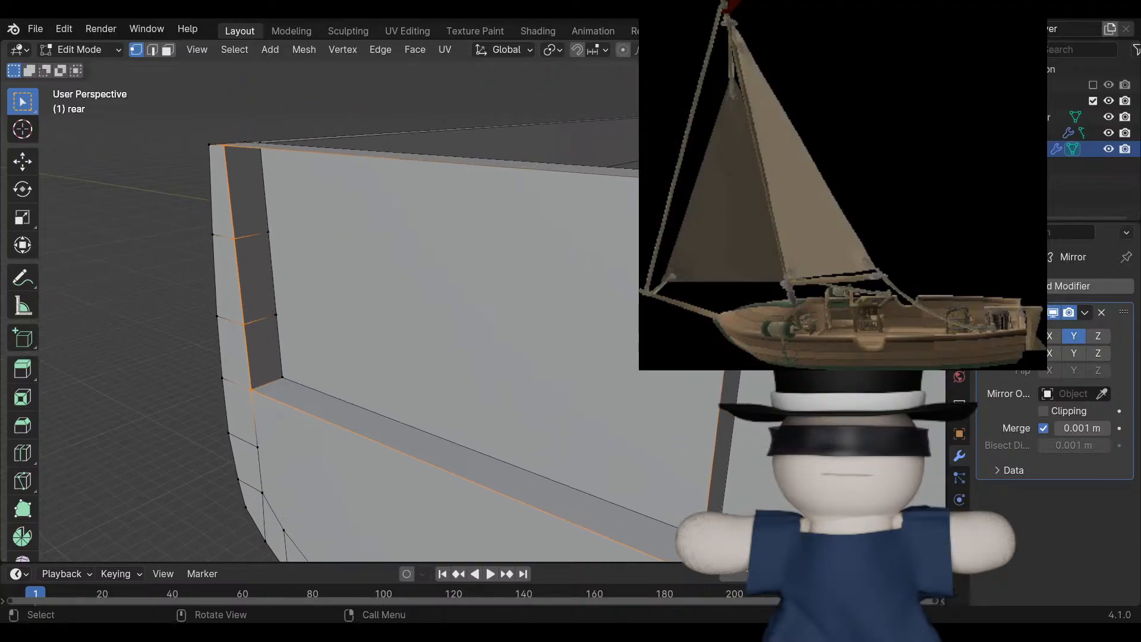
{"action": "key", "text": "f"}
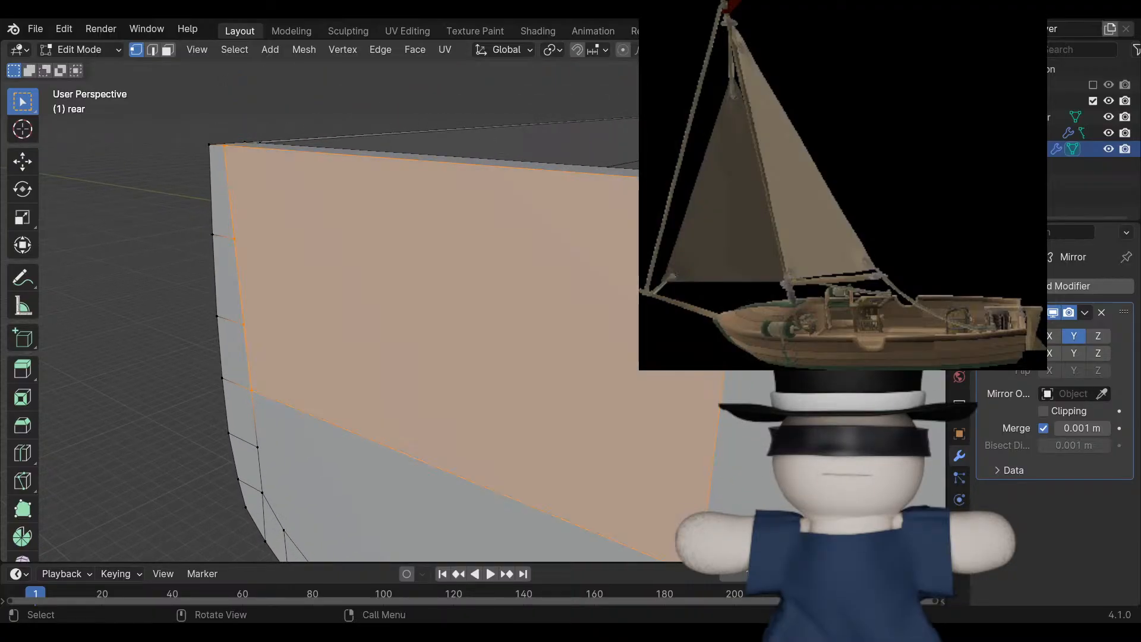
{"action": "key", "text": "alt+a"}
{"action": "key", "text": "Tab"}
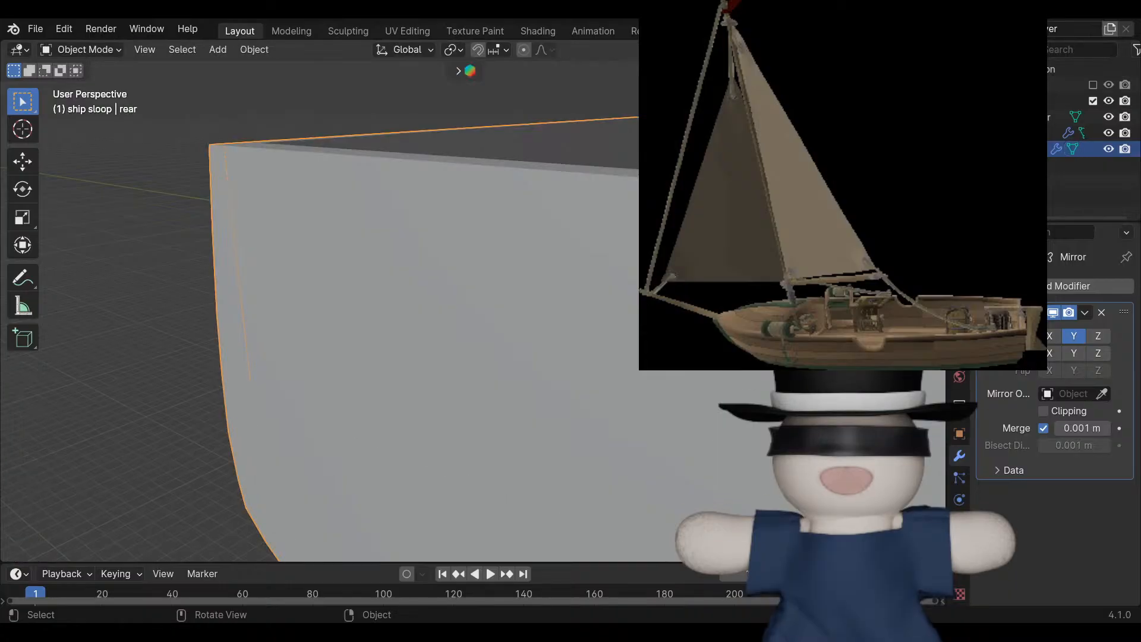
{"action": "key", "text": "alt+a"}
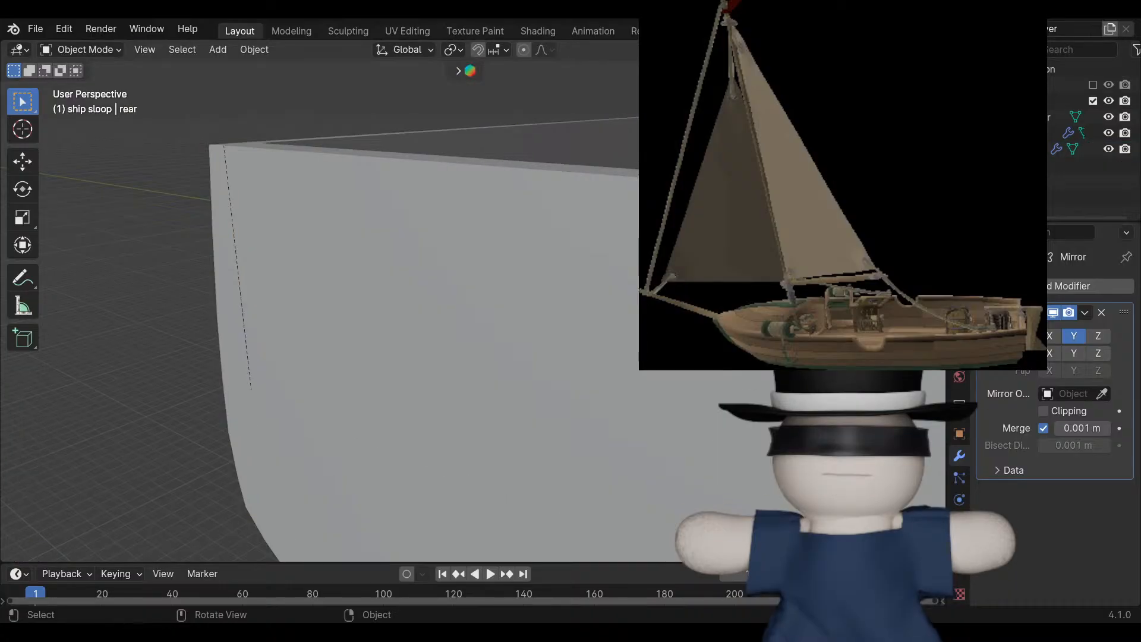
Reopen the rear hull section in Edit Mode and delete only the outer stern face above the deck, leaving its edges.
{"action": "scroll", "coordinate": [475, 300], "scroll_direction": "up", "scroll_amount": 4}
{"action": "middle_click_drag", "start_coordinate": [475, 300], "coordinate": [439, 290], "text": "shift"}
{"action": "key", "text": "Tab"}
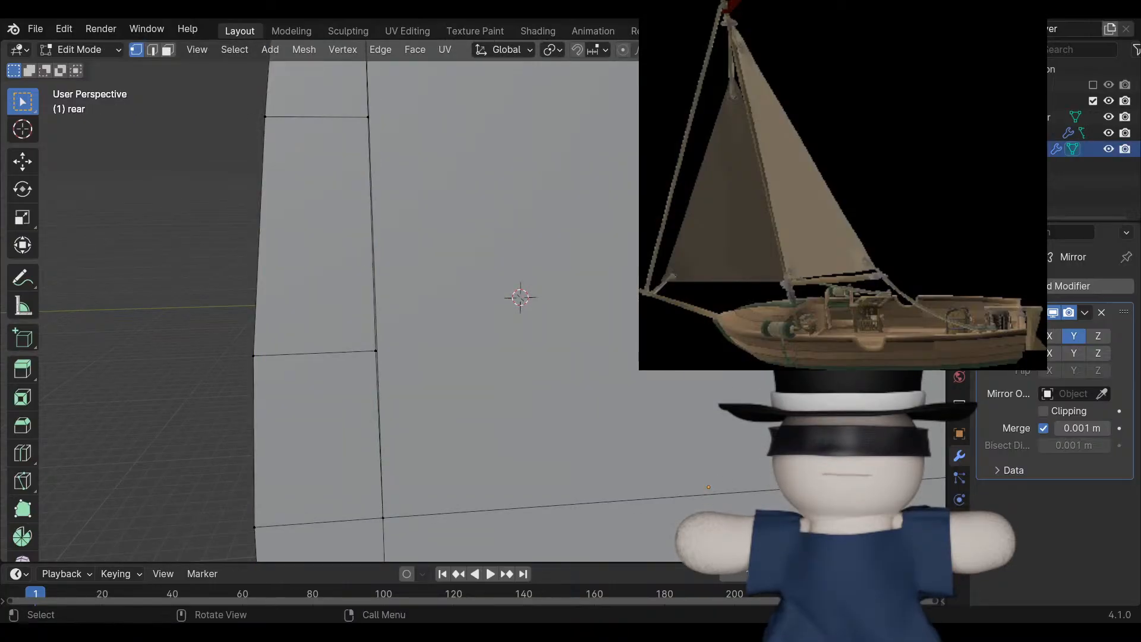
{"action": "scroll", "coordinate": [472, 300], "scroll_direction": "up", "scroll_amount": 2}
{"action": "middle_click_drag", "start_coordinate": [473, 300], "coordinate": [547, 297]}
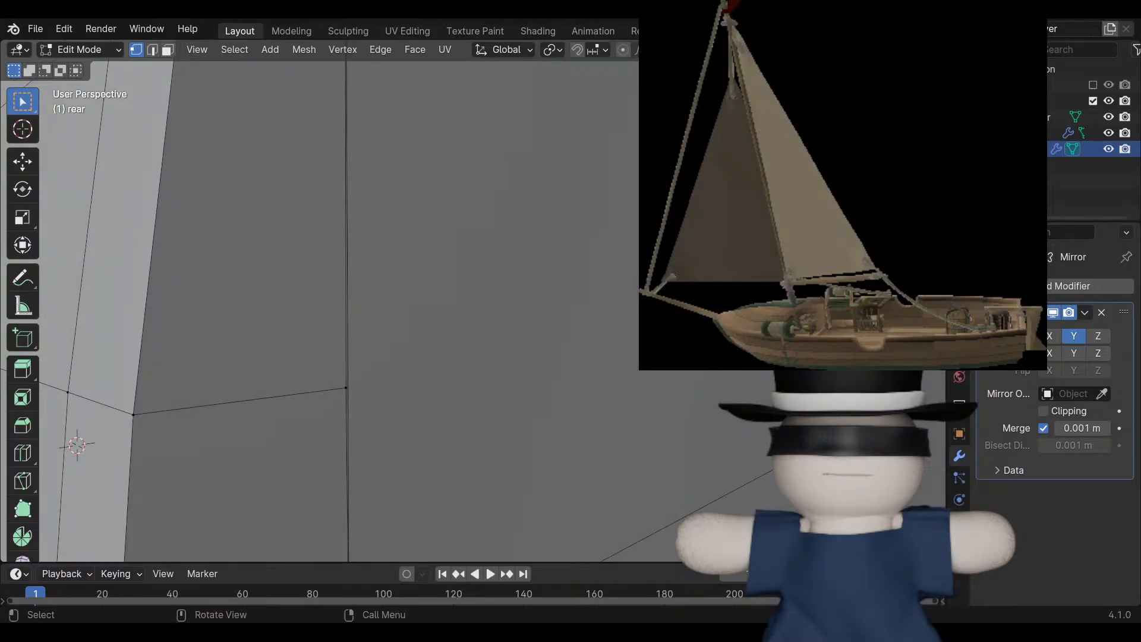
{"action": "left_click", "coordinate": [627, 227]}
{"action": "key", "text": "x"}
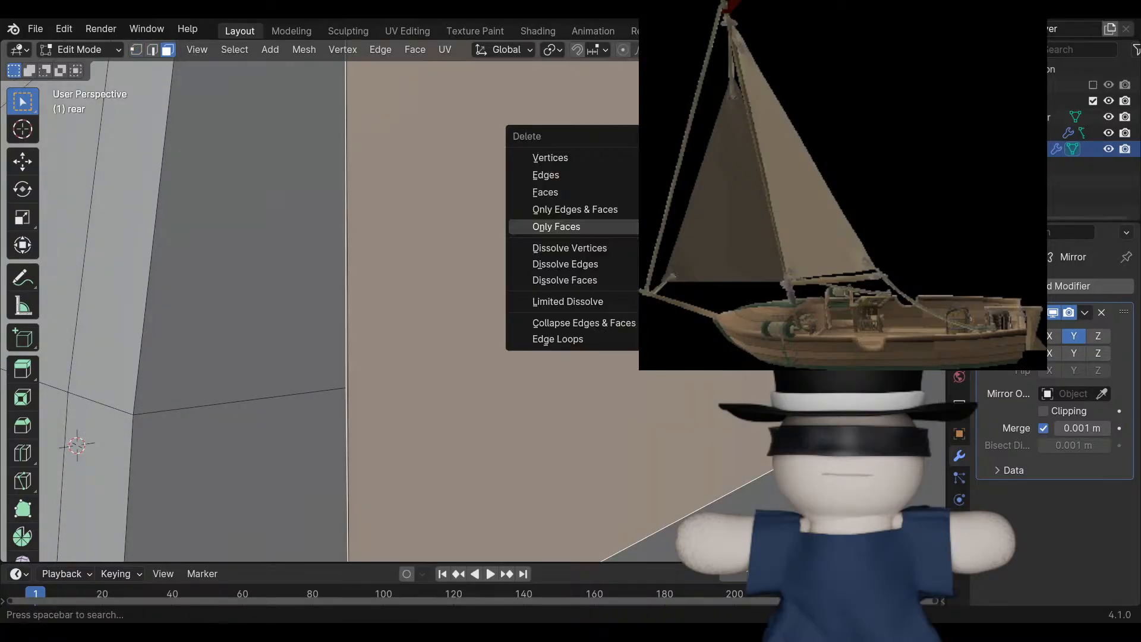
{"action": "left_click", "coordinate": [627, 227]}
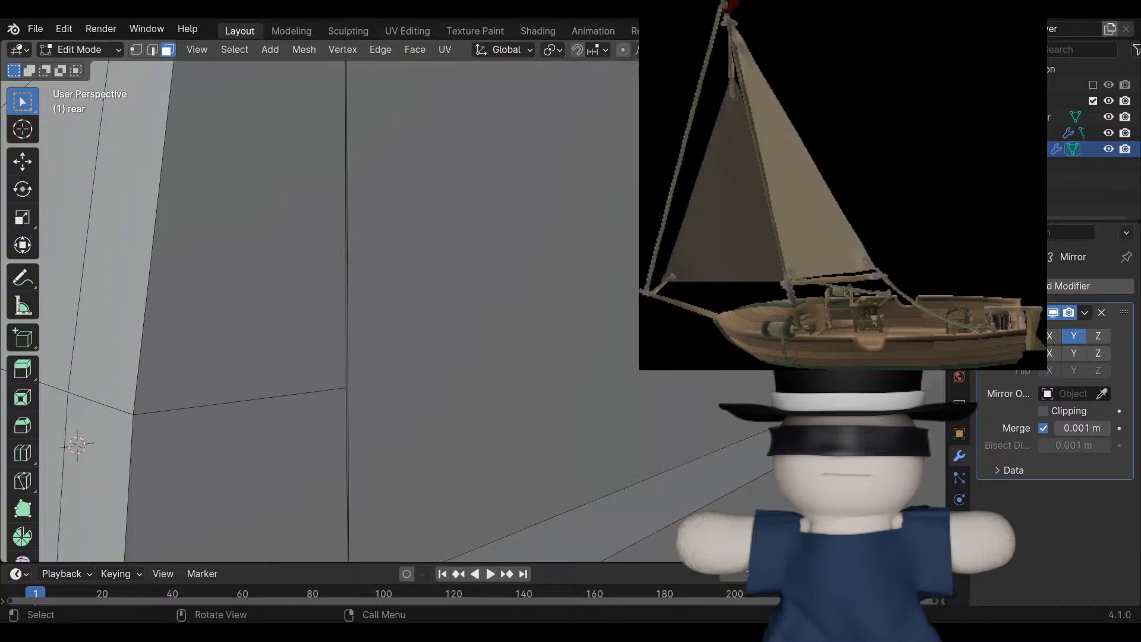
Check the doubled vertical edges at the stern corner and undo the deletion of the outer stern face.
{"action": "middle_click_drag", "start_coordinate": [595, 256], "coordinate": [459, 268]}
{"action": "scroll", "coordinate": [410, 275], "scroll_direction": "up", "scroll_amount": 4}
{"action": "scroll", "coordinate": [458, 285], "scroll_direction": "up", "scroll_amount": 2}
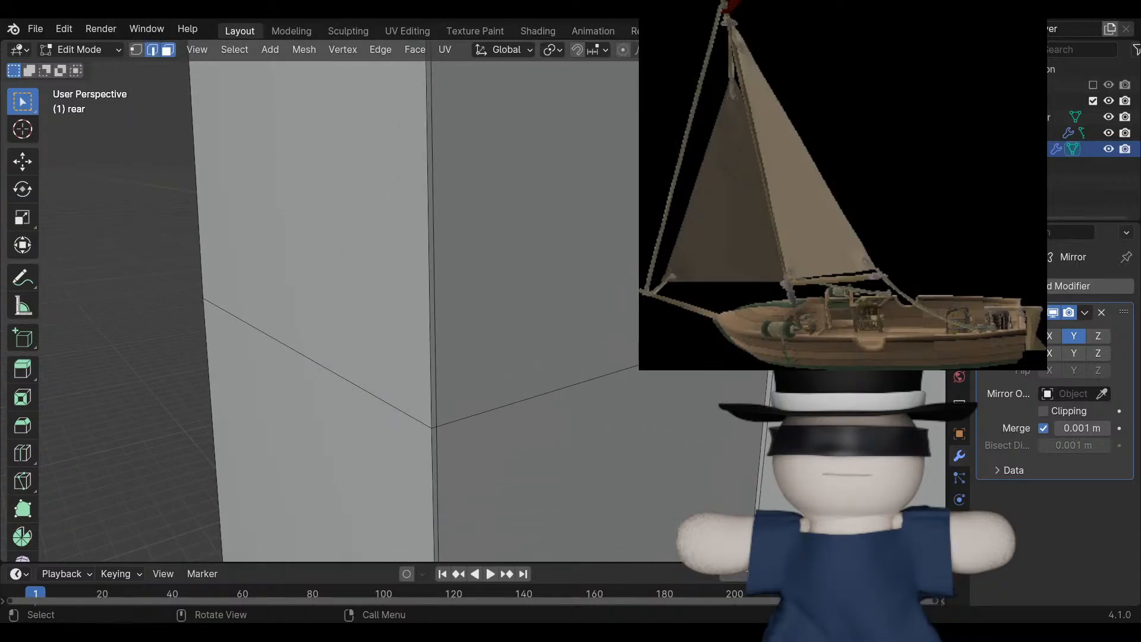
{"action": "left_click", "coordinate": [429, 297]}
{"action": "left_click", "coordinate": [435, 297], "text": "alt"}
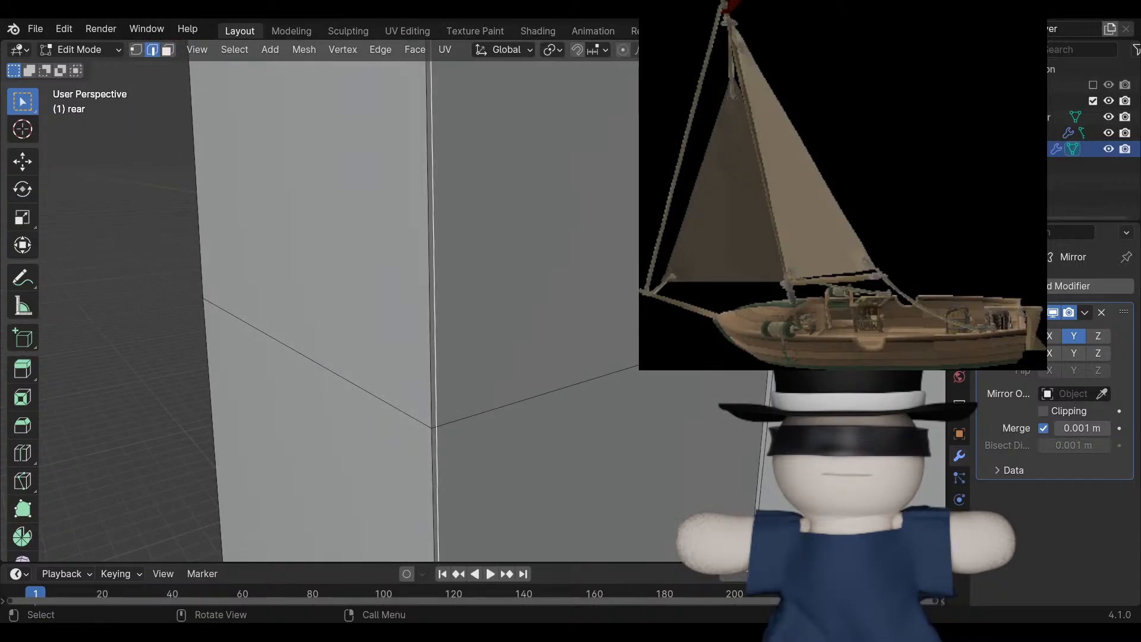
{"action": "scroll", "coordinate": [435, 297], "scroll_direction": "down", "scroll_amount": 6}
{"action": "scroll", "coordinate": [435, 297], "scroll_direction": "down", "scroll_amount": 2}
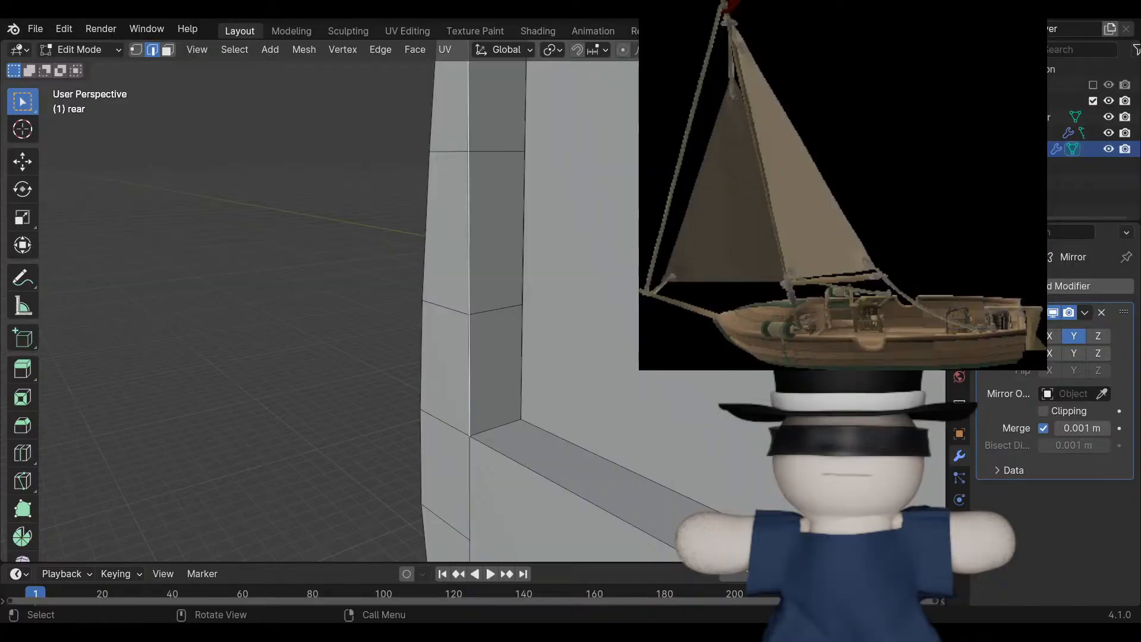
{"action": "scroll", "coordinate": [435, 297], "scroll_direction": "up", "scroll_amount": 2}
{"action": "scroll", "coordinate": [470, 301], "scroll_direction": "down", "scroll_amount": 2}
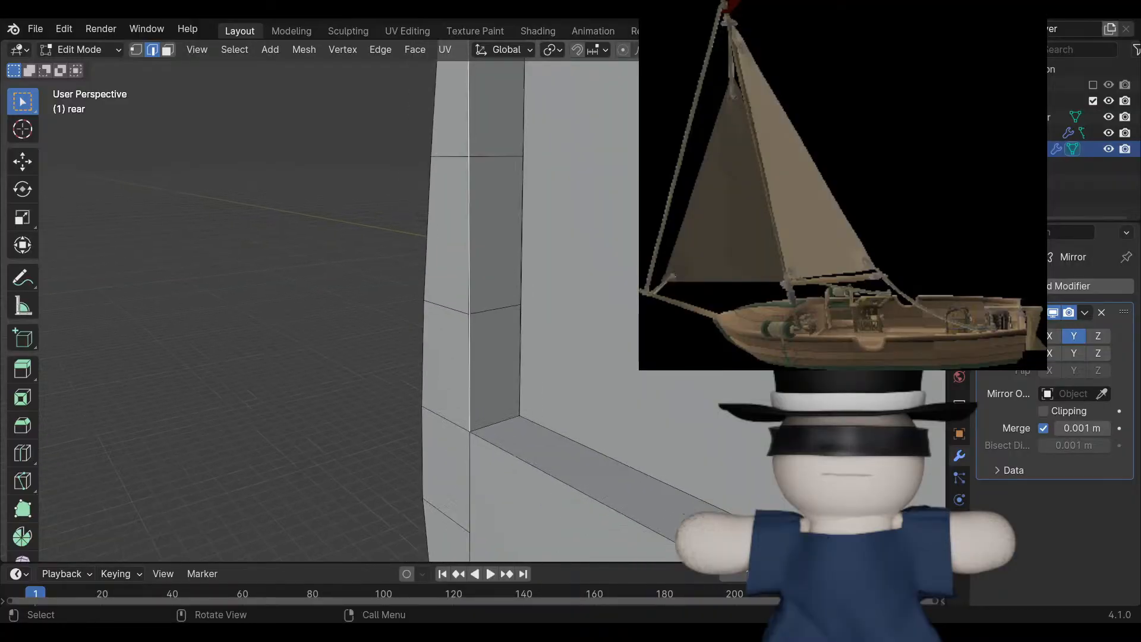
{"action": "scroll", "coordinate": [469, 300], "scroll_direction": "down", "scroll_amount": 1}
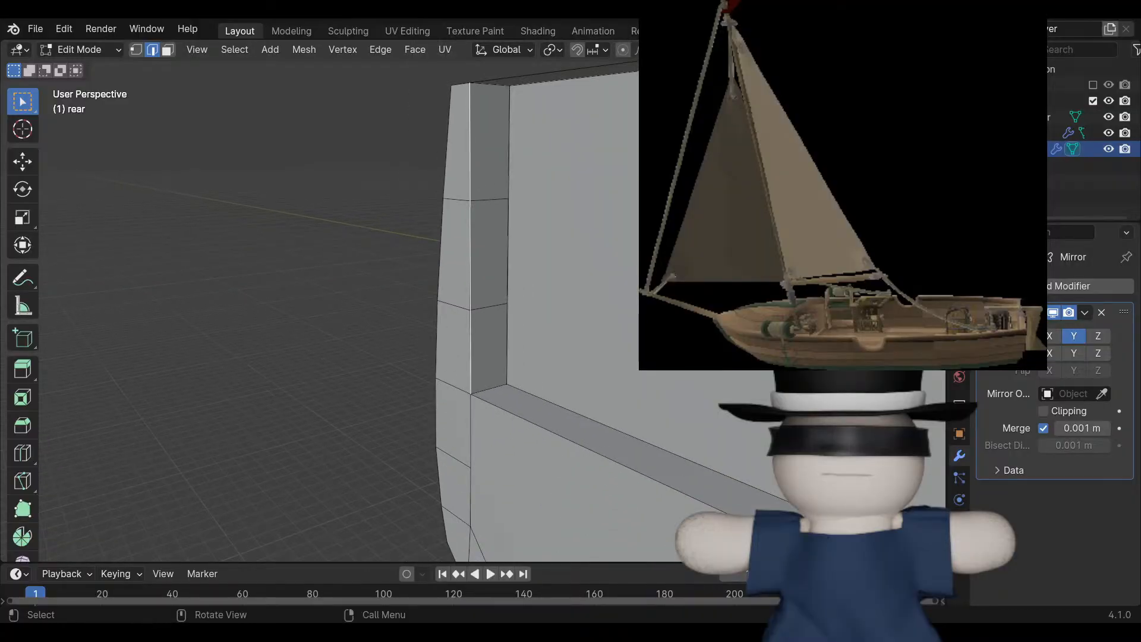
{"action": "key", "text": "ctrl+z"}
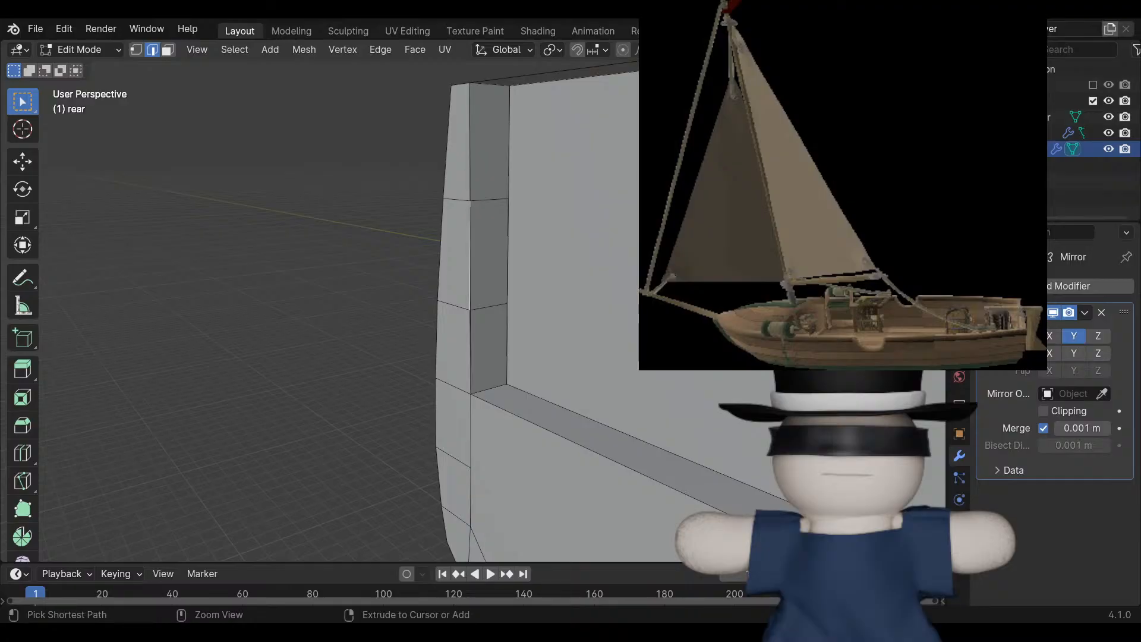
{"action": "key", "text": "ctrl+z"}
{"action": "key", "text": "ctrl+z"}
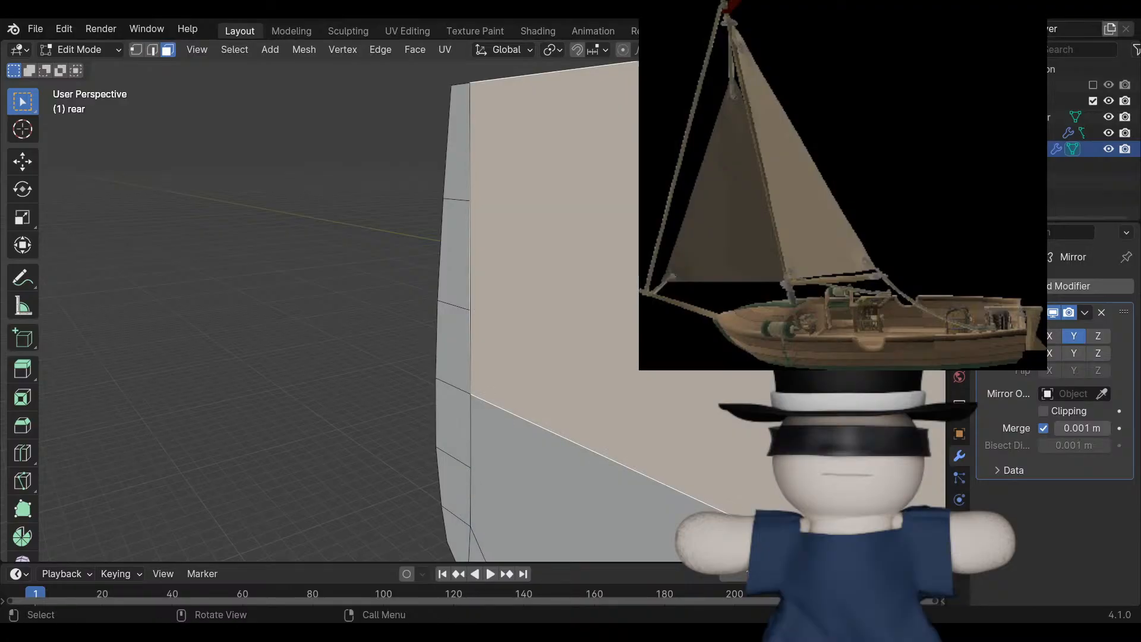
Delete the outer and inner stern faces above the deck using the Faces option.
{"action": "key", "text": "x"}
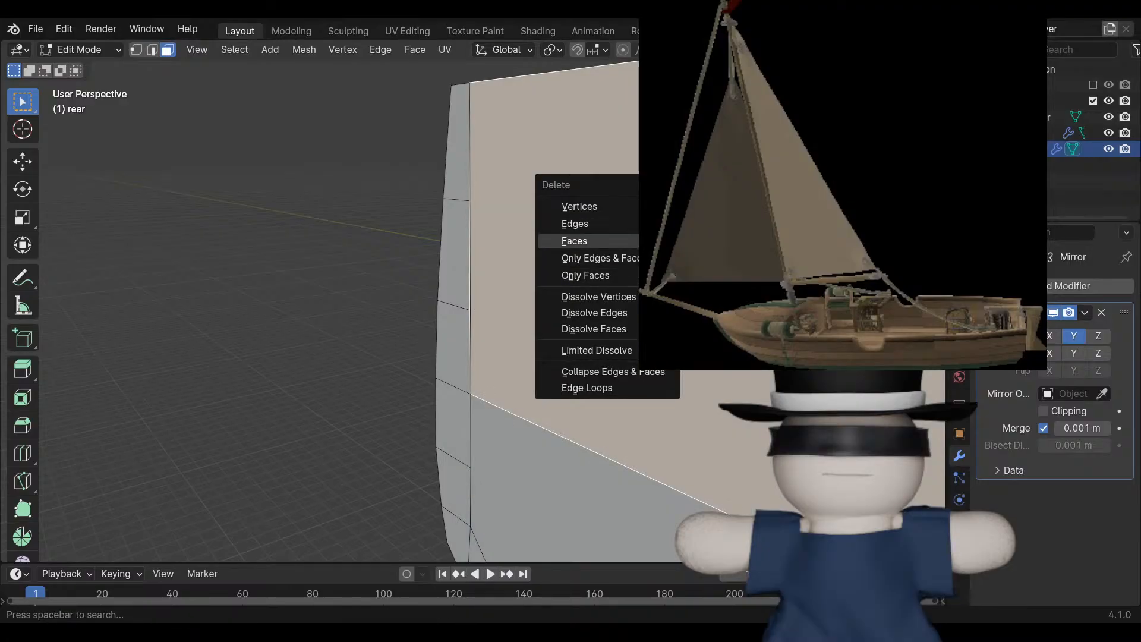
{"action": "left_click", "coordinate": [571, 241]}
{"action": "key", "text": "ctrl+z"}
{"action": "key", "text": "x"}
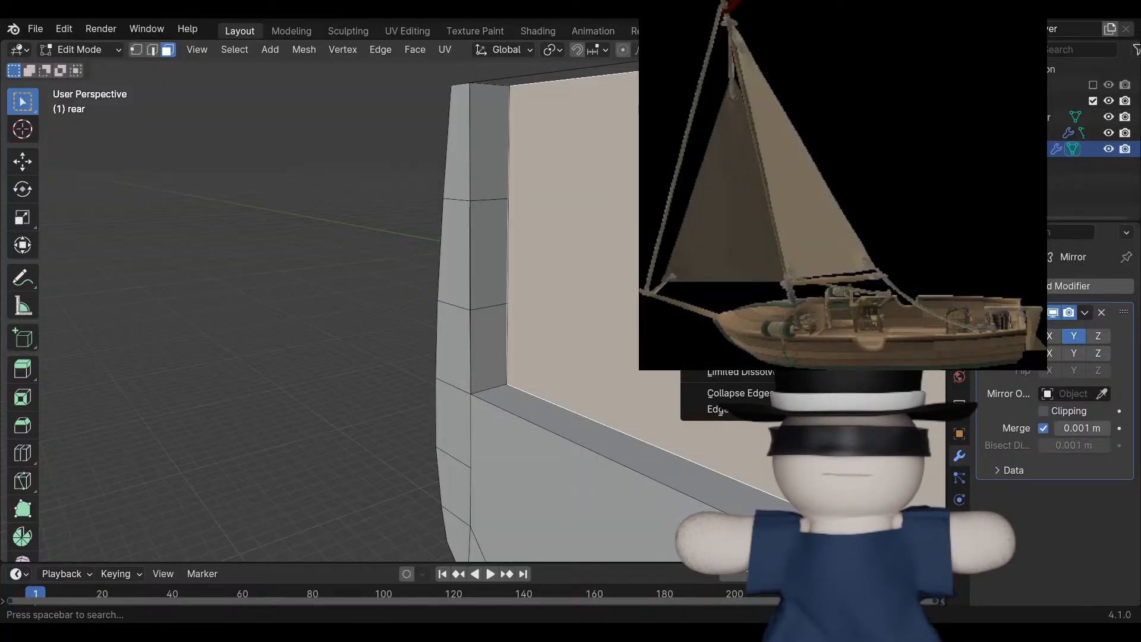
{"action": "left_click", "coordinate": [784, 260]}
Select the stray vertical edge at the outer stern corner above the deck and delete it as an edge.
{"action": "scroll", "coordinate": [472, 300], "scroll_direction": "up", "scroll_amount": 6}
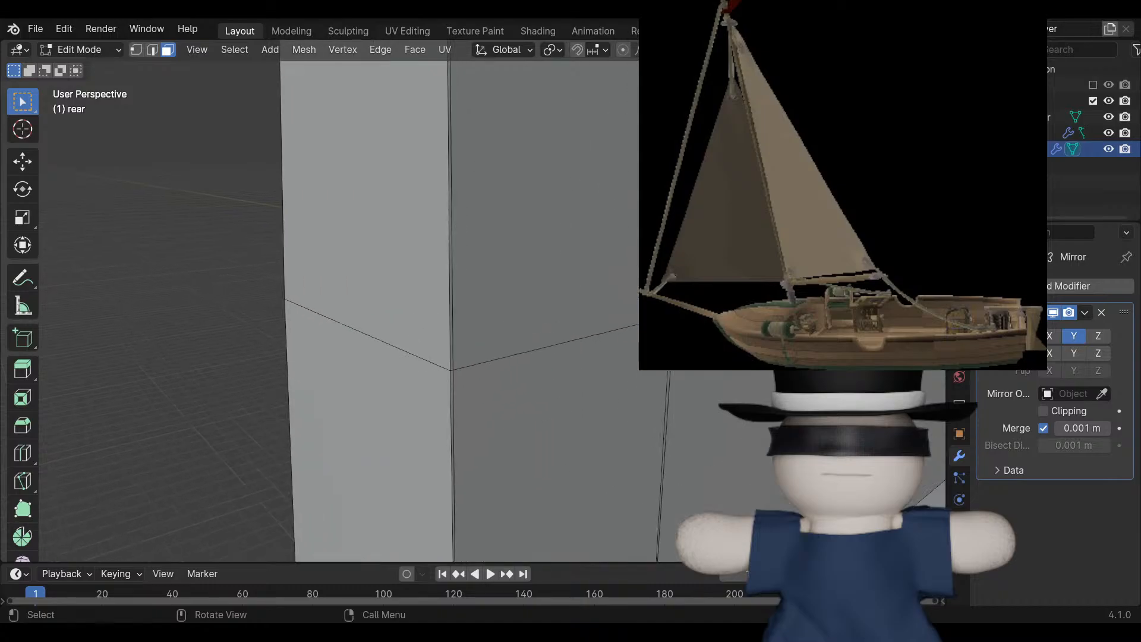
{"action": "scroll", "coordinate": [473, 300], "scroll_direction": "down", "scroll_amount": 2}
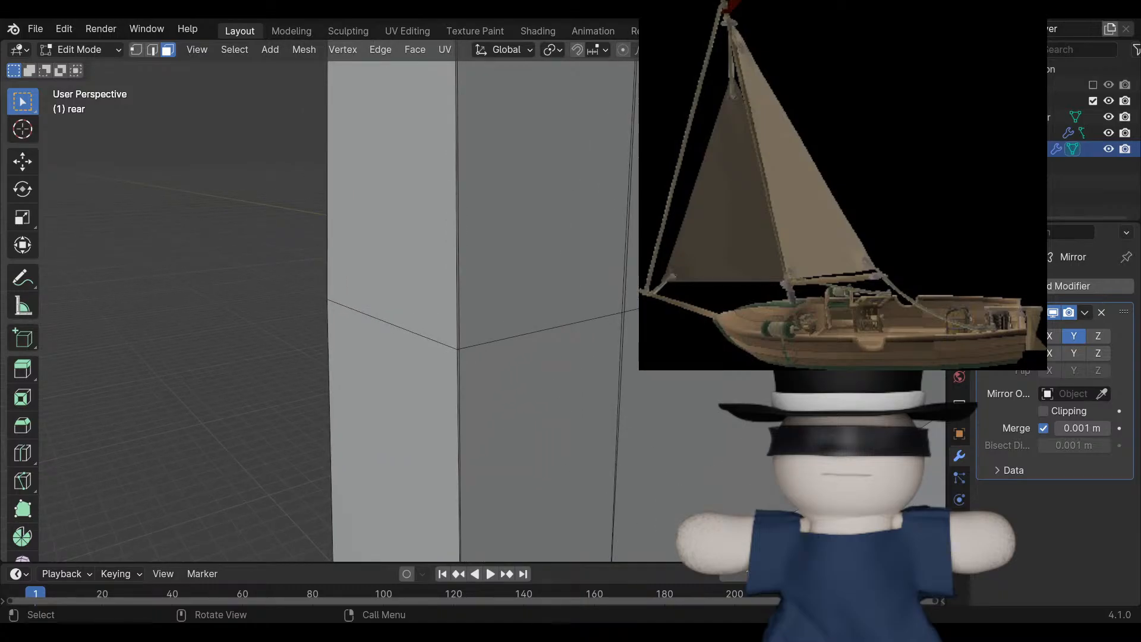
{"action": "left_click", "coordinate": [713, 220]}
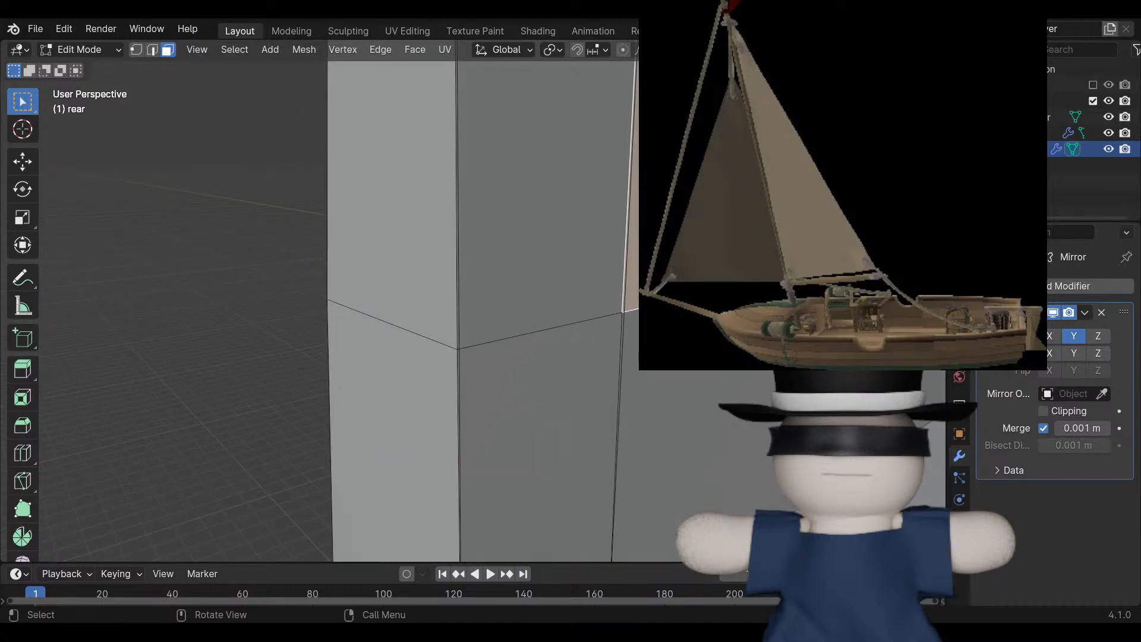
{"action": "key", "text": "2"}
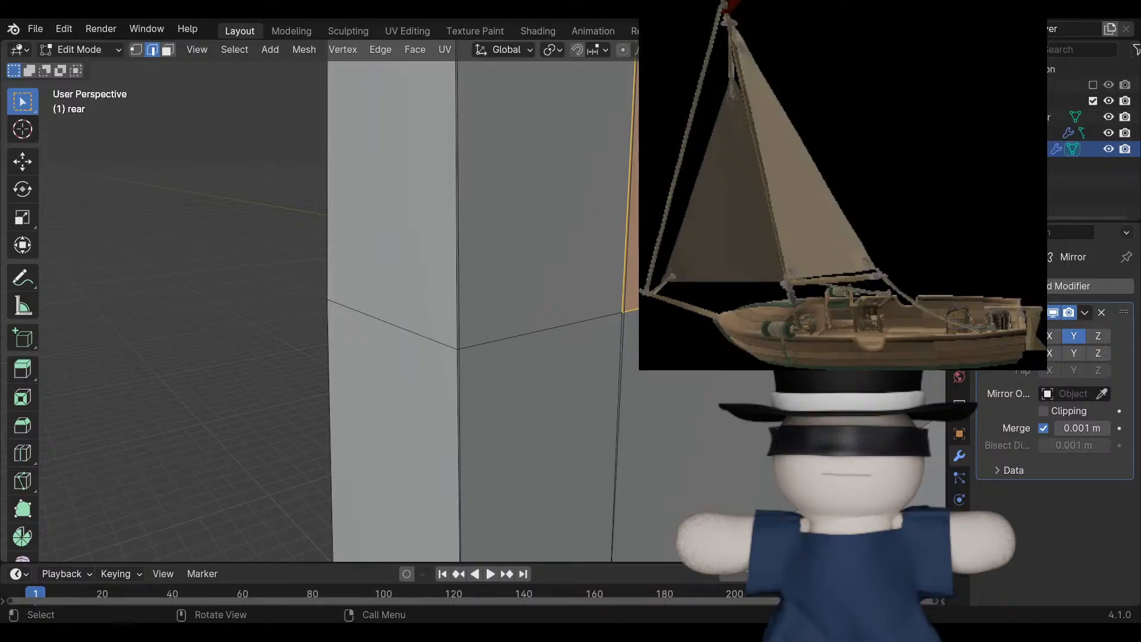
{"action": "scroll", "coordinate": [472, 300], "scroll_direction": "down", "scroll_amount": 4}
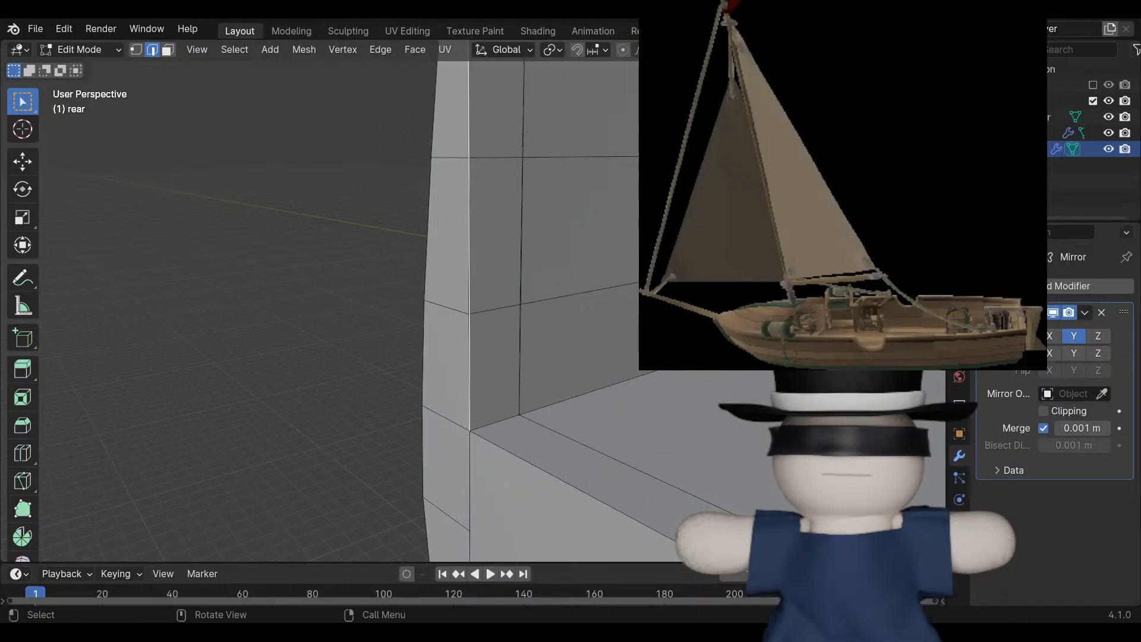
{"action": "scroll", "coordinate": [472, 300], "scroll_direction": "up", "scroll_amount": 4}
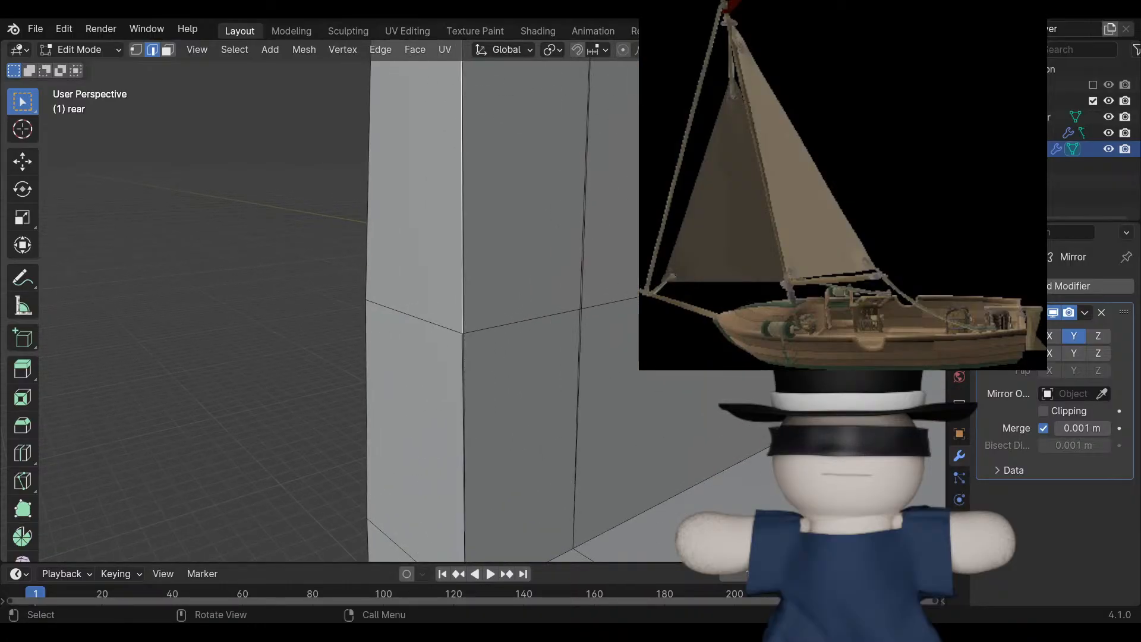
{"action": "scroll", "coordinate": [473, 300], "scroll_direction": "down", "scroll_amount": 3}
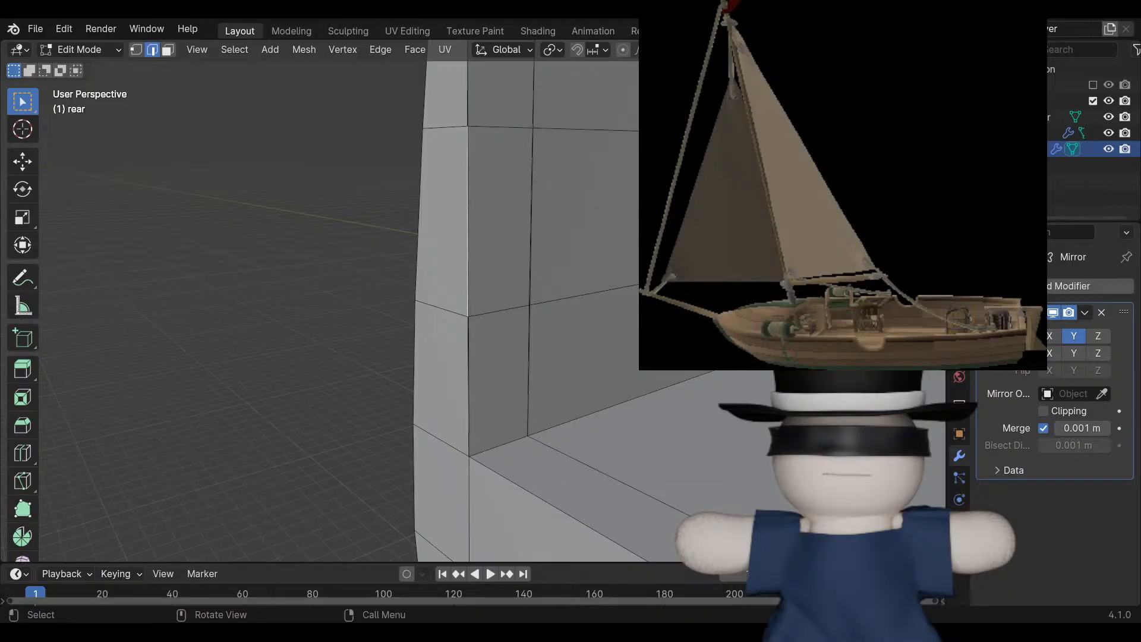
{"action": "key", "text": "x"}
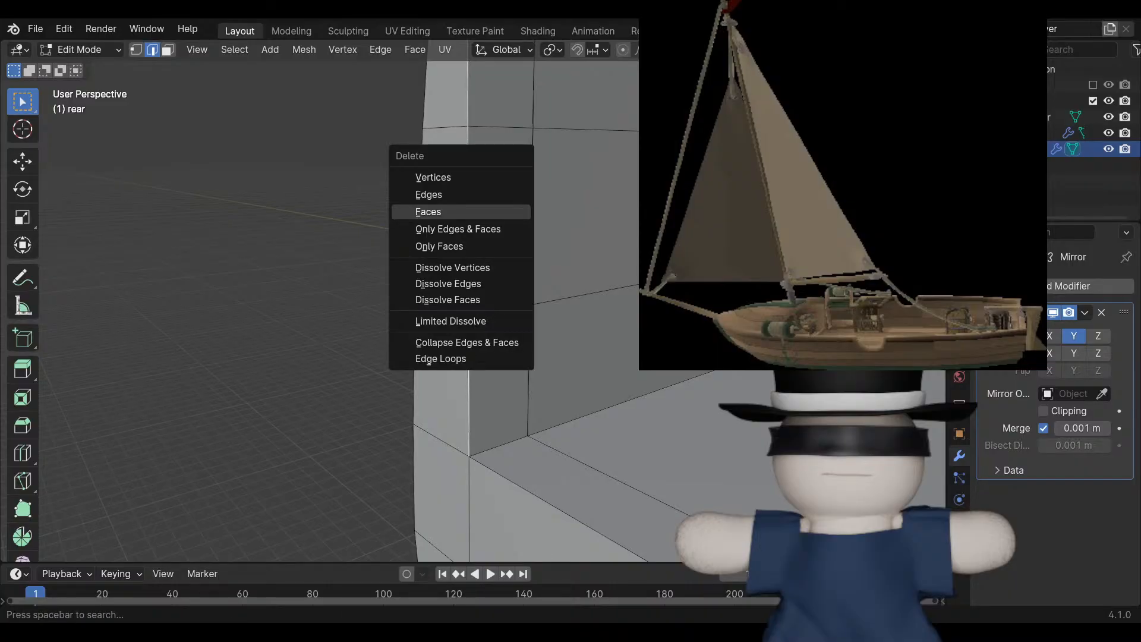
{"action": "left_click", "coordinate": [481, 195]}
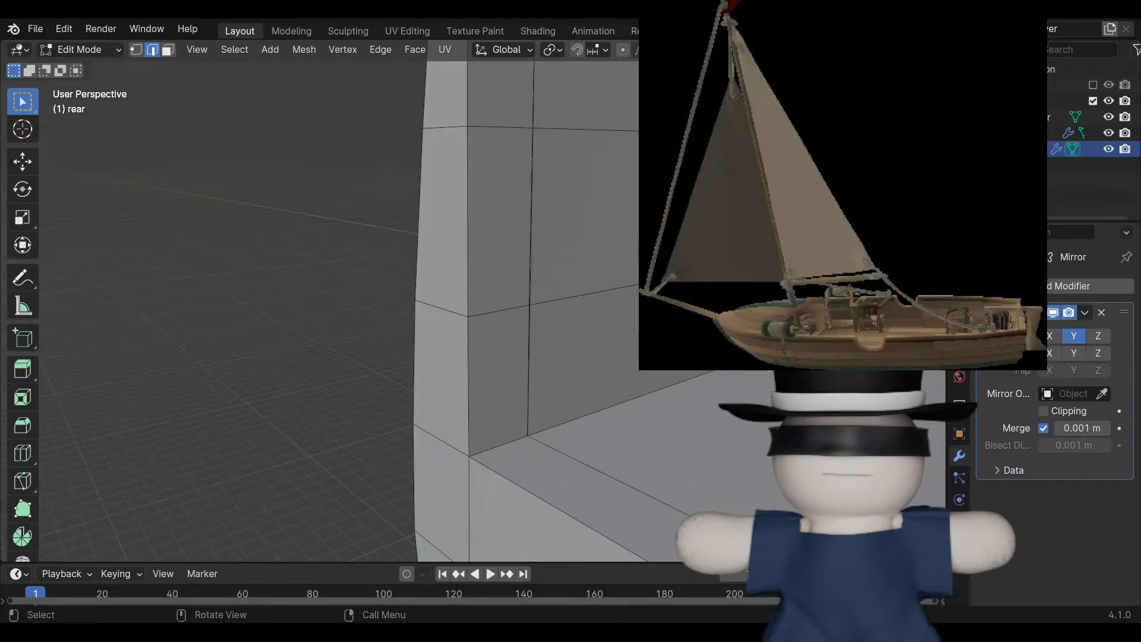
Select the stray vertical edge loop at the inner stern corner above the deck and delete it using the Edges option.
{"action": "left_click", "coordinate": [530, 235], "text": "alt"}
{"action": "key", "text": "x"}
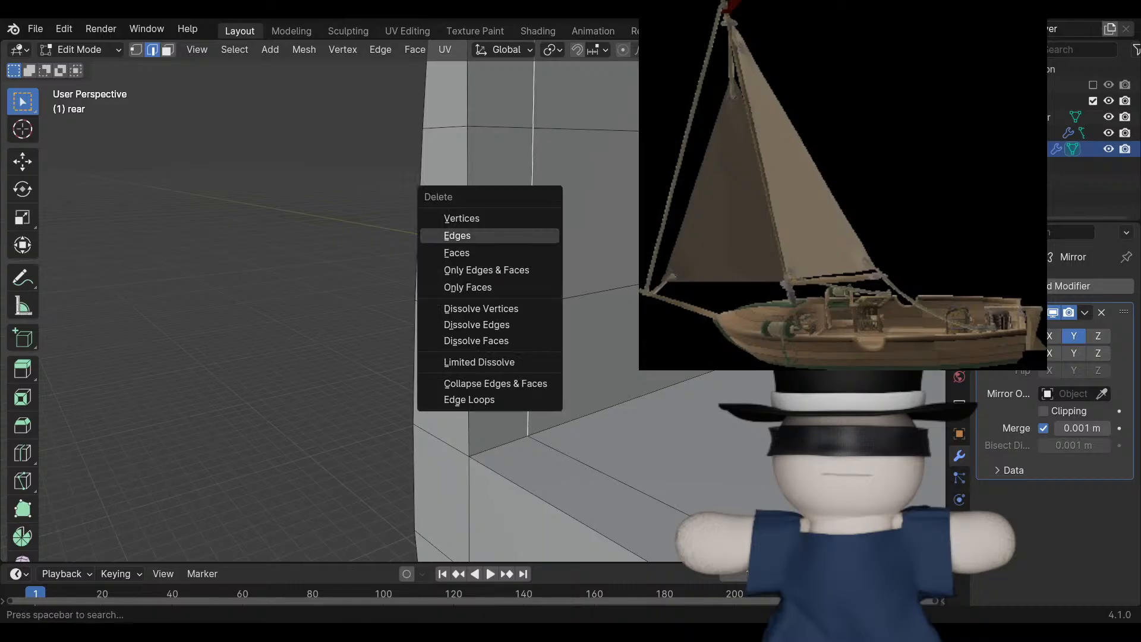
{"action": "left_click", "coordinate": [470, 235]}
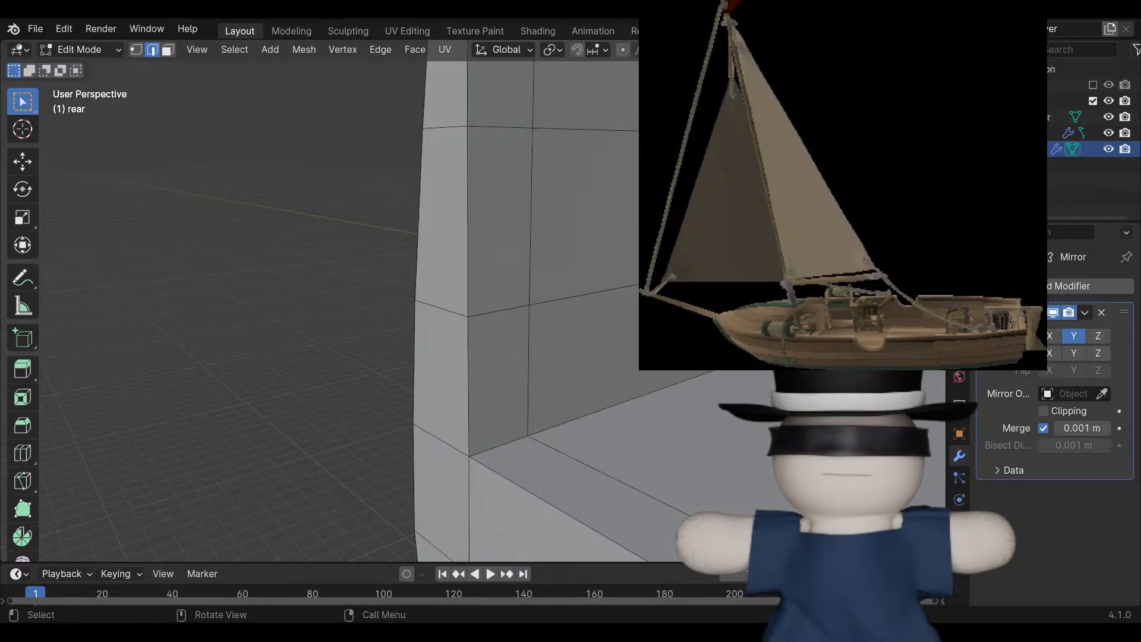
Select the inner centreline edge and, in vertex selection mode, the inner corner vertices, and fill the inner stern face above the deck.
{"action": "scroll", "coordinate": [471, 300], "scroll_direction": "down", "scroll_amount": 4}
{"action": "middle_click_drag", "start_coordinate": [488, 345], "coordinate": [350, 279], "text": "shift"}
{"action": "middle_click_drag", "start_coordinate": [470, 261], "coordinate": [264, 340], "text": "shift"}
{"action": "scroll", "coordinate": [472, 301], "scroll_direction": "up", "scroll_amount": 5}
{"action": "scroll", "coordinate": [471, 300], "scroll_direction": "down", "scroll_amount": 2}
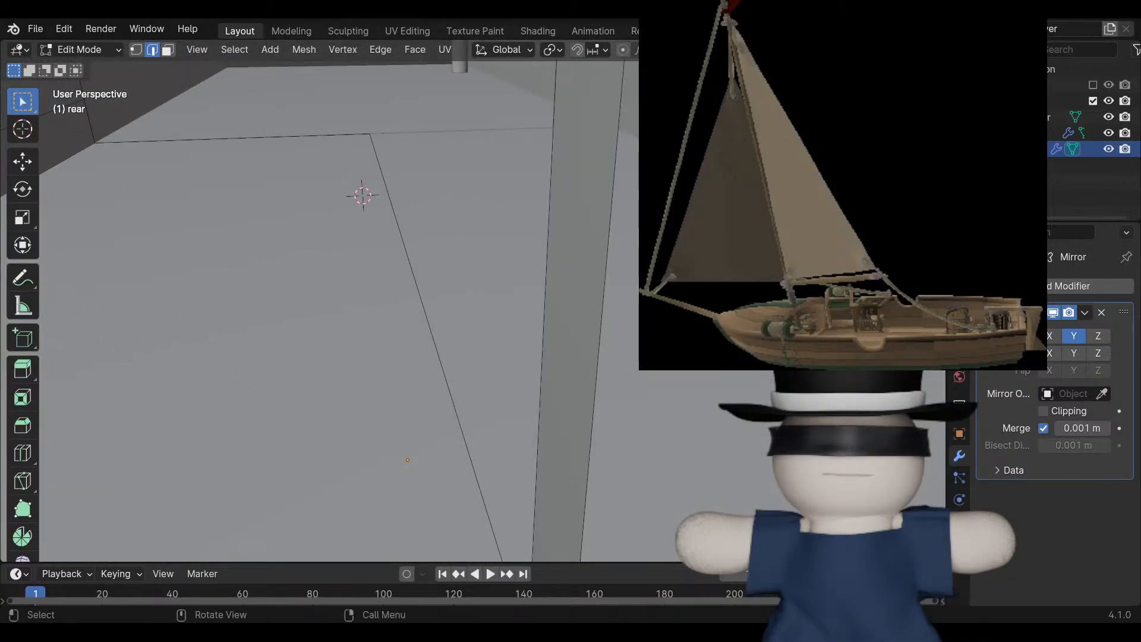
{"action": "middle_click_drag", "start_coordinate": [471, 300], "coordinate": [425, 280]}
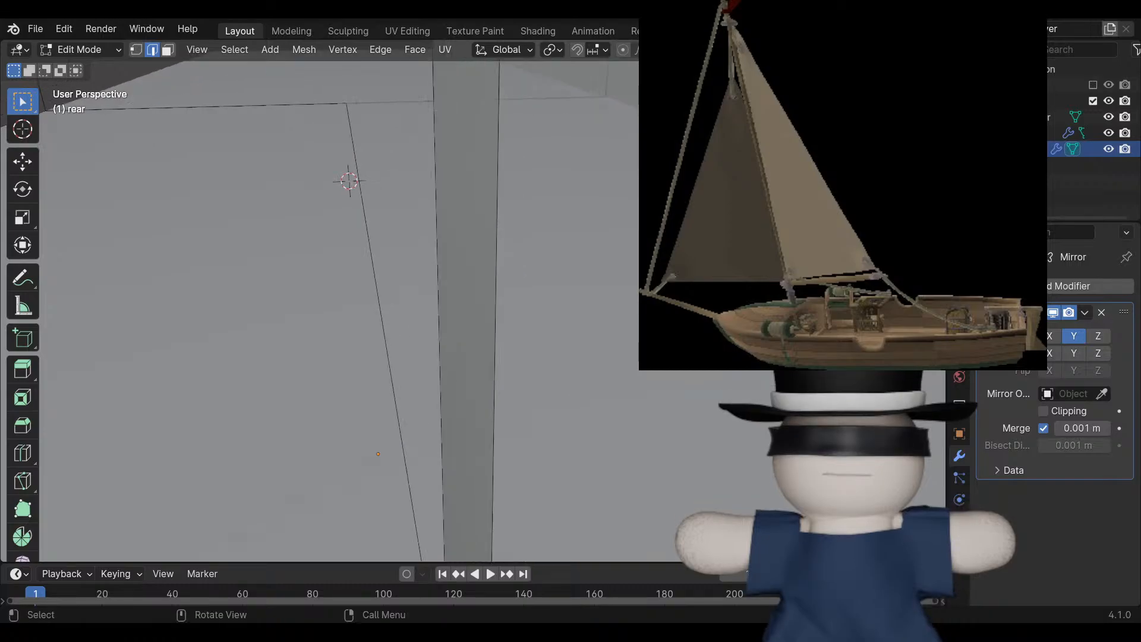
{"action": "scroll", "coordinate": [472, 300], "scroll_direction": "up", "scroll_amount": 1}
{"action": "left_click", "coordinate": [361, 297]}
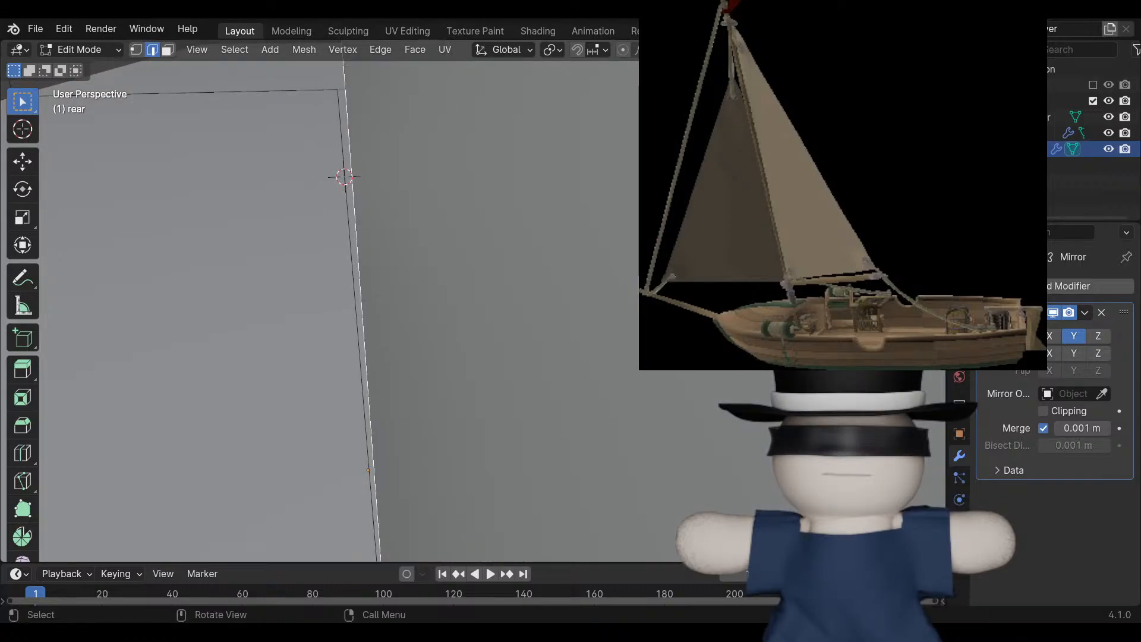
{"action": "middle_click_drag", "start_coordinate": [361, 297], "coordinate": [305, 314]}
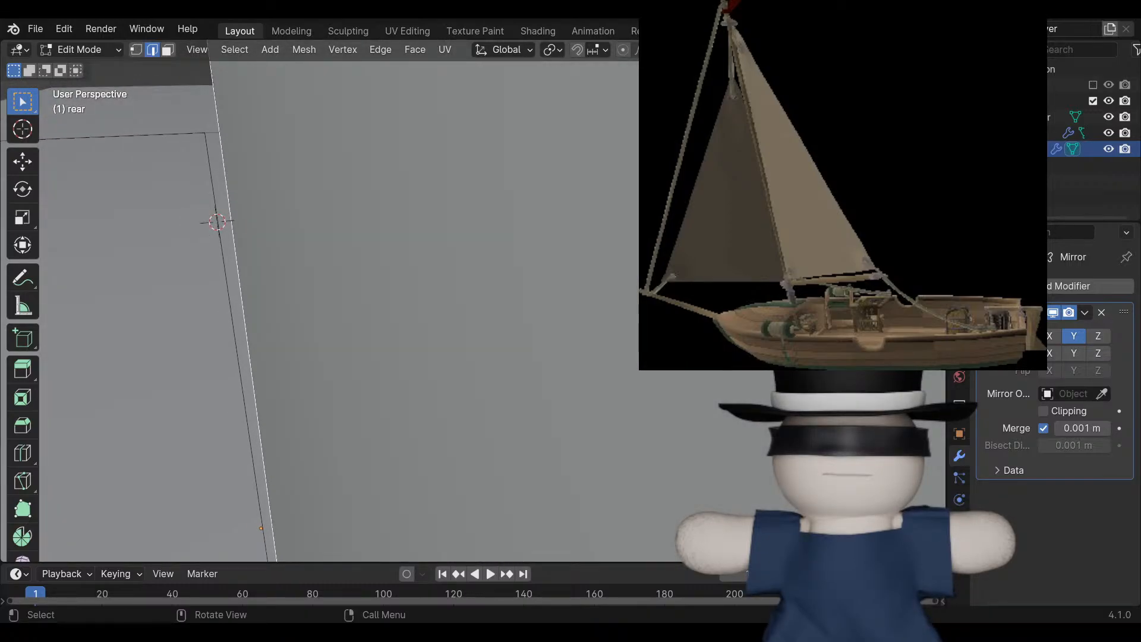
{"action": "scroll", "coordinate": [473, 300], "scroll_direction": "down", "scroll_amount": 2}
{"action": "left_click", "coordinate": [478, 291]}
{"action": "left_click", "coordinate": [462, 289]}
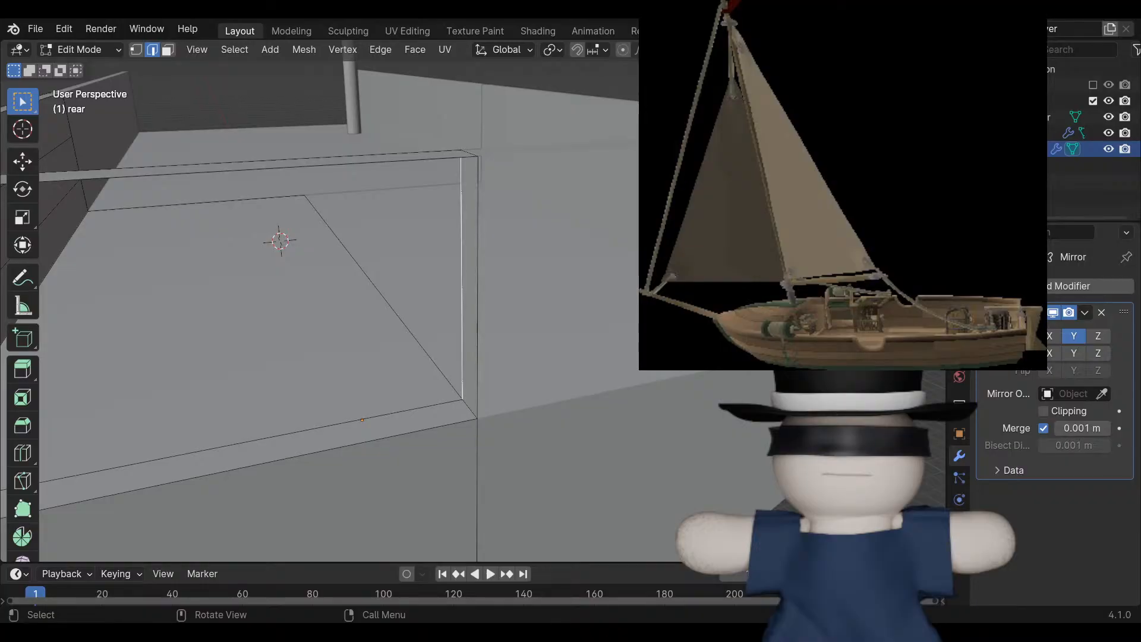
{"action": "mouse_move", "coordinate": [462, 289]}
{"action": "middle_mouse_down"}
{"action": "mouse_move", "coordinate": [532, 284]}
{"action": "mouse_move", "coordinate": [457, 282]}
{"action": "middle_mouse_up"}
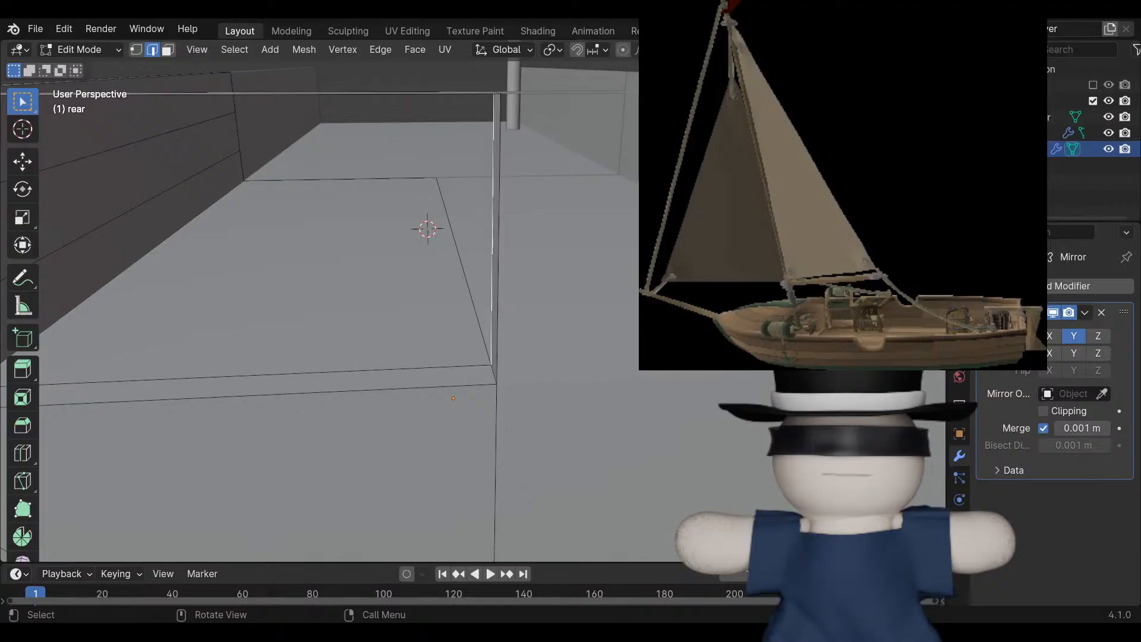
{"action": "key", "text": "1"}
{"action": "middle_click_drag", "start_coordinate": [458, 284], "coordinate": [576, 292]}
{"action": "left_click", "coordinate": [603, 134], "text": "shift"}
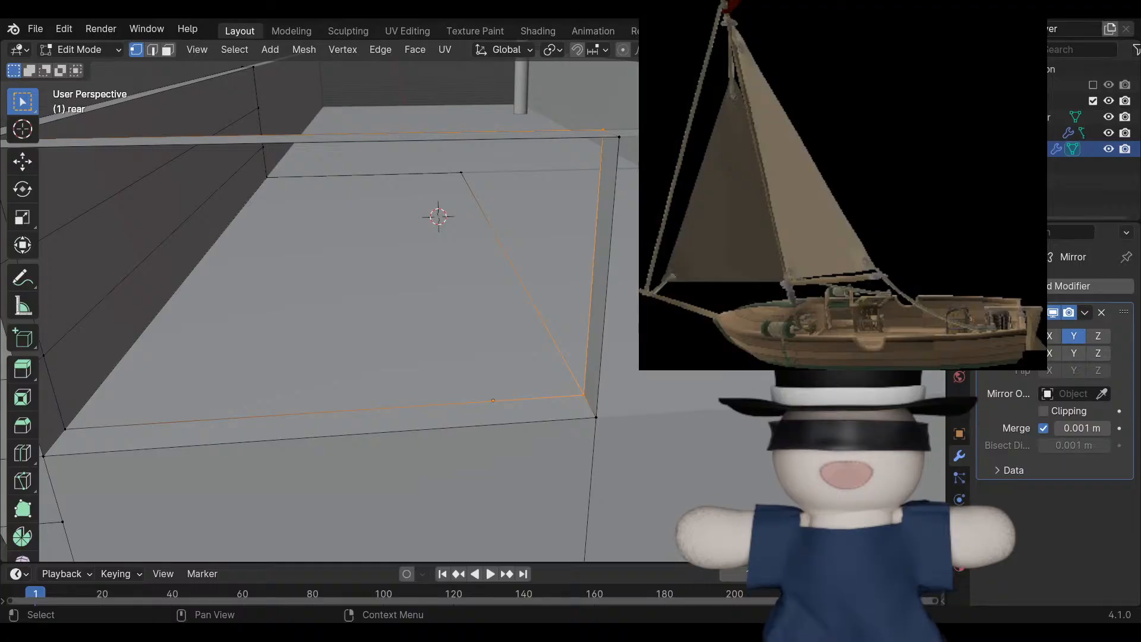
{"action": "middle_click_drag", "start_coordinate": [476, 285], "coordinate": [624, 300], "text": "shift"}
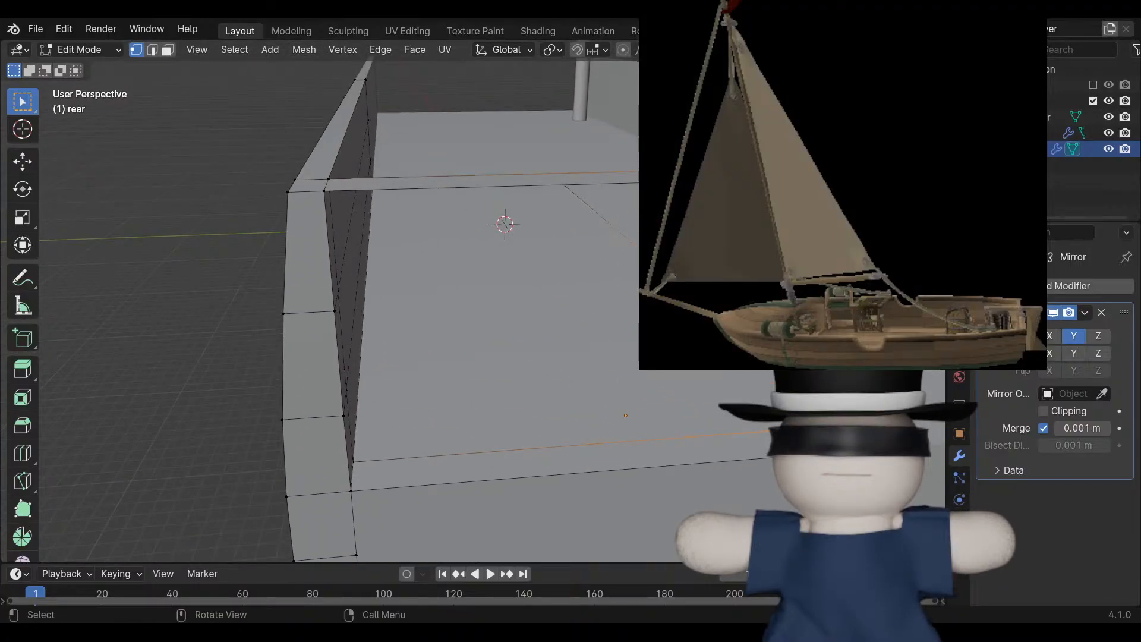
{"action": "middle_click_drag", "start_coordinate": [595, 300], "coordinate": [702, 312]}
{"action": "scroll", "coordinate": [493, 312], "scroll_direction": "up", "scroll_amount": 7}
{"action": "scroll", "coordinate": [493, 312], "scroll_direction": "down", "scroll_amount": 4}
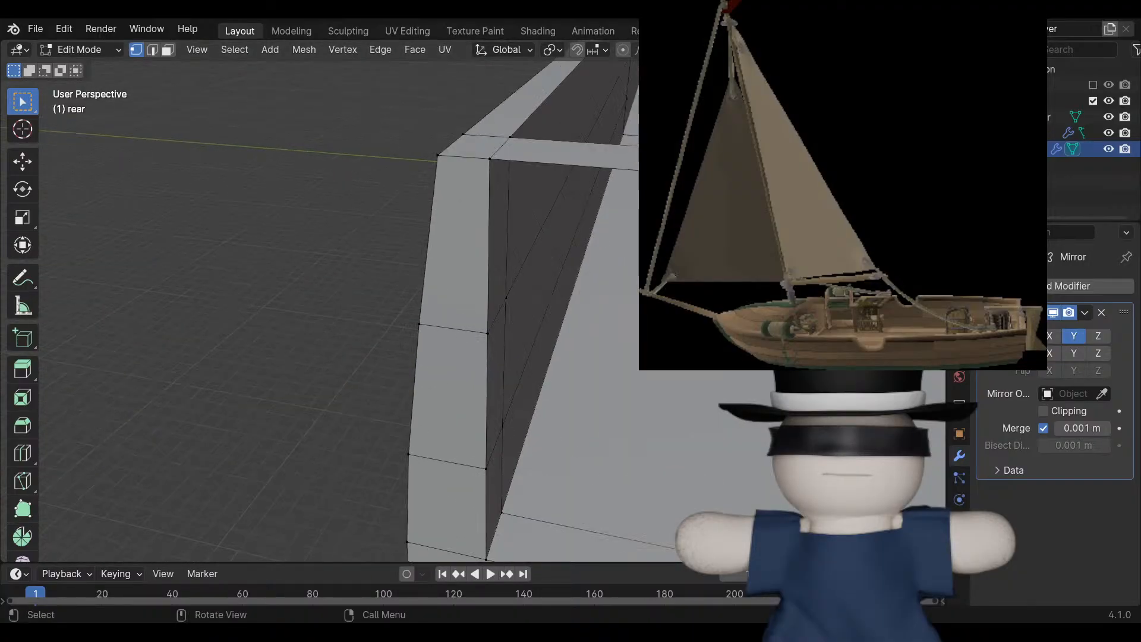
{"action": "scroll", "coordinate": [475, 300], "scroll_direction": "up", "scroll_amount": 4}
{"action": "middle_click_drag", "start_coordinate": [475, 301], "coordinate": [491, 95]}
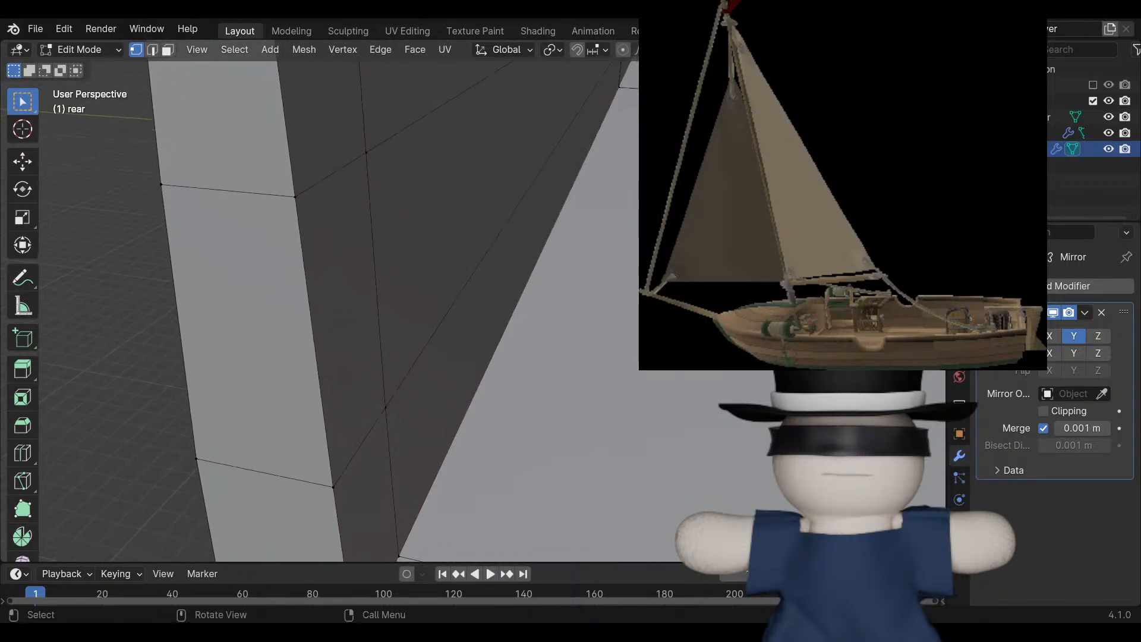
{"action": "scroll", "coordinate": [490, 178], "scroll_direction": "down", "scroll_amount": 5}
{"action": "middle_click_drag", "start_coordinate": [491, 178], "coordinate": [381, 132], "text": "shift"}
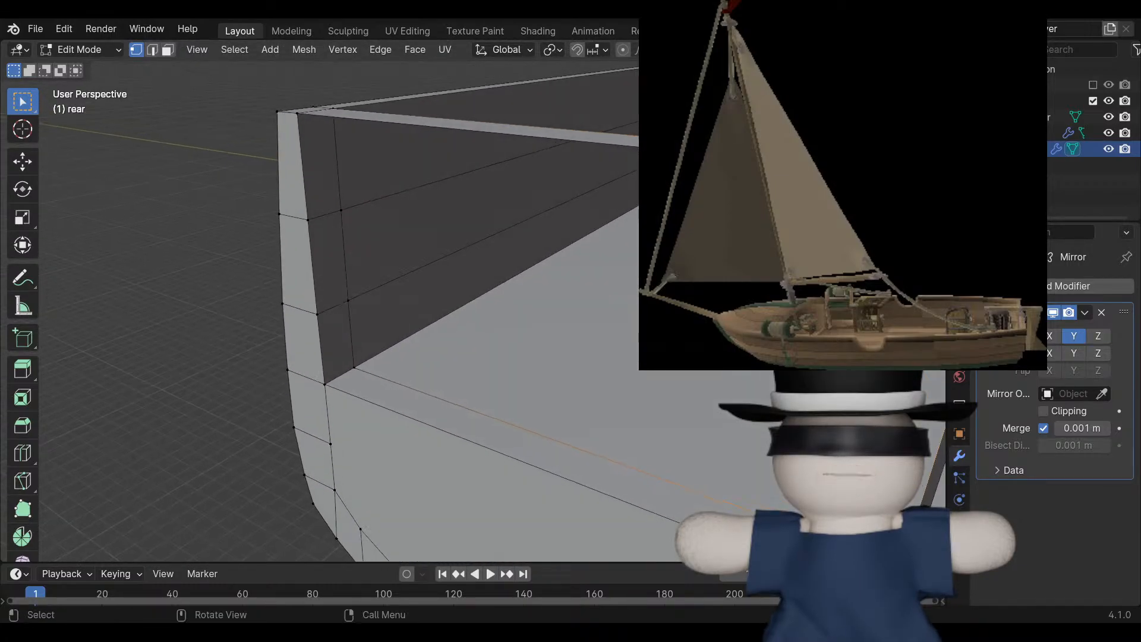
{"action": "left_click", "coordinate": [355, 367], "text": "shift"}
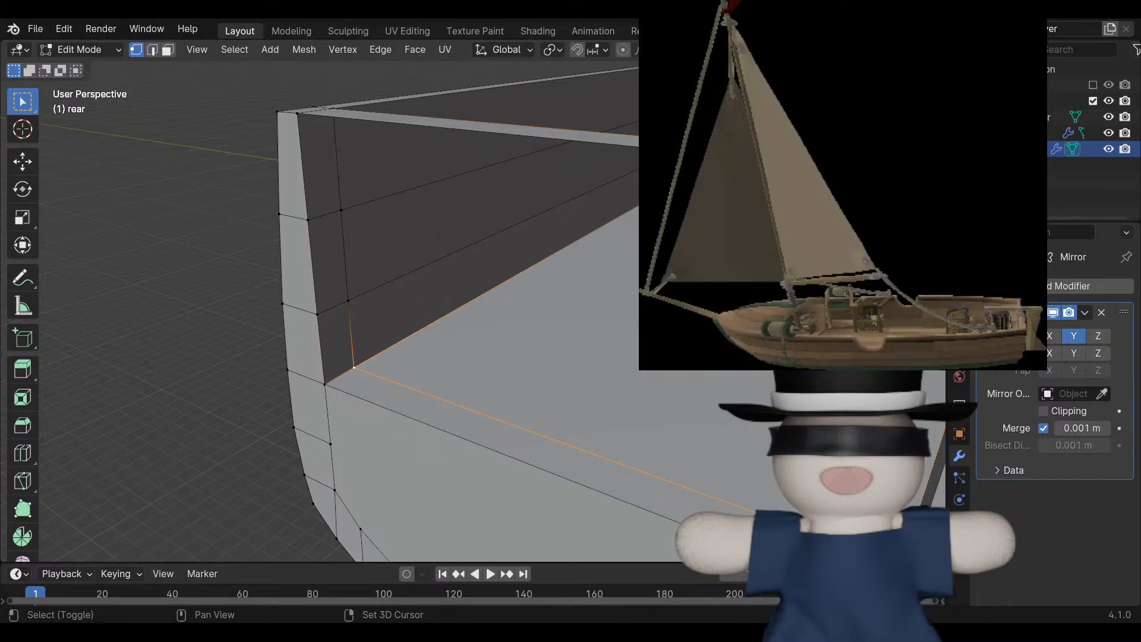
{"action": "left_click", "coordinate": [348, 301], "text": "shift"}
{"action": "left_click", "coordinate": [341, 209], "text": "shift"}
{"action": "left_click", "coordinate": [333, 109], "text": "shift"}
{"action": "middle_click_drag", "start_coordinate": [512, 321], "coordinate": [556, 288]}
{"action": "key", "text": "f"}
Select the outer stern corner vertices and the two outer centreline vertices above the deck and fill the outer stern face.
{"action": "left_click", "coordinate": [401, 328]}
{"action": "left_click", "coordinate": [399, 247], "text": "shift"}
{"action": "left_click", "coordinate": [397, 145], "text": "shift"}
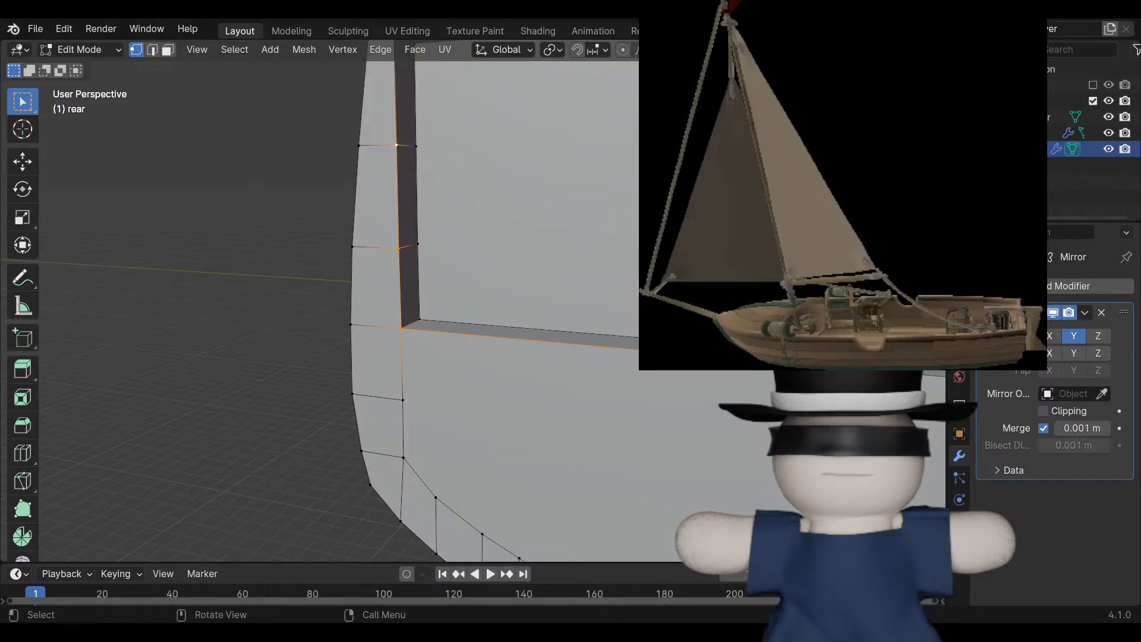
{"action": "middle_click_drag", "start_coordinate": [396, 145], "coordinate": [381, 224], "text": "shift"}
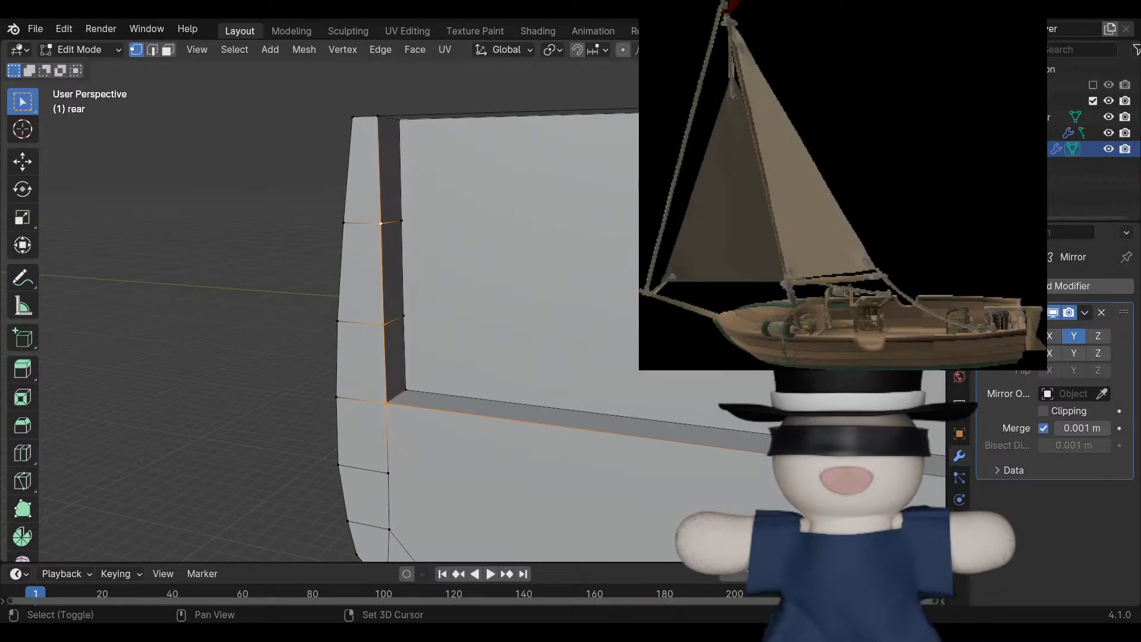
{"action": "middle_click_drag", "start_coordinate": [381, 223], "coordinate": [63, 123], "text": "shift"}
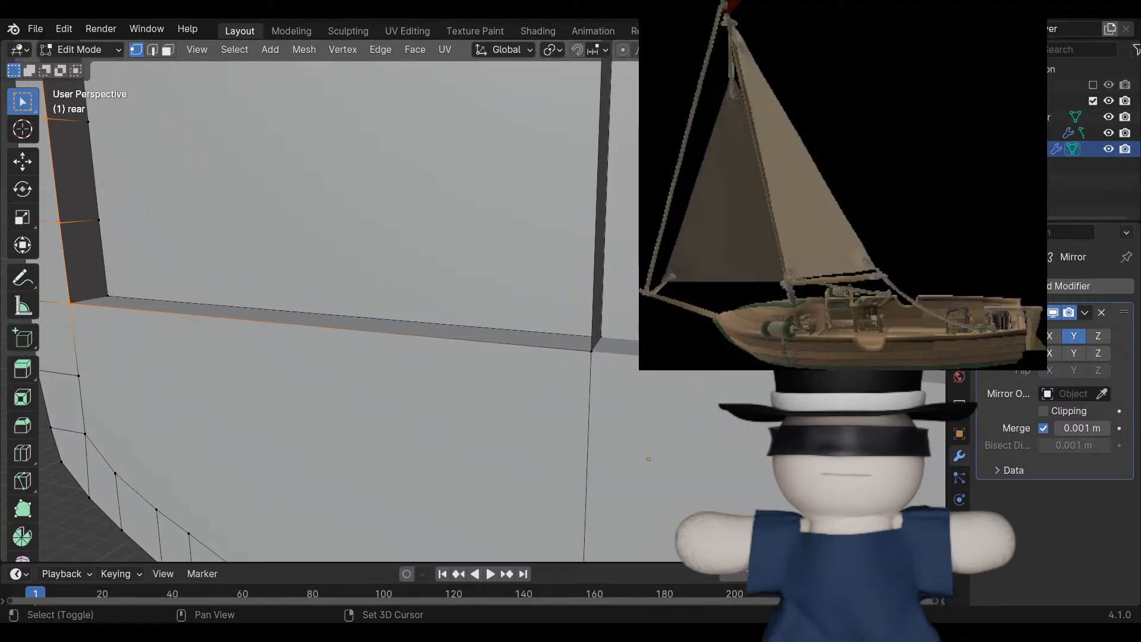
{"action": "left_click", "coordinate": [591, 351], "text": "shift"}
{"action": "middle_click_drag", "start_coordinate": [592, 351], "coordinate": [585, 408]}
{"action": "left_click", "coordinate": [555, 193], "text": "shift"}
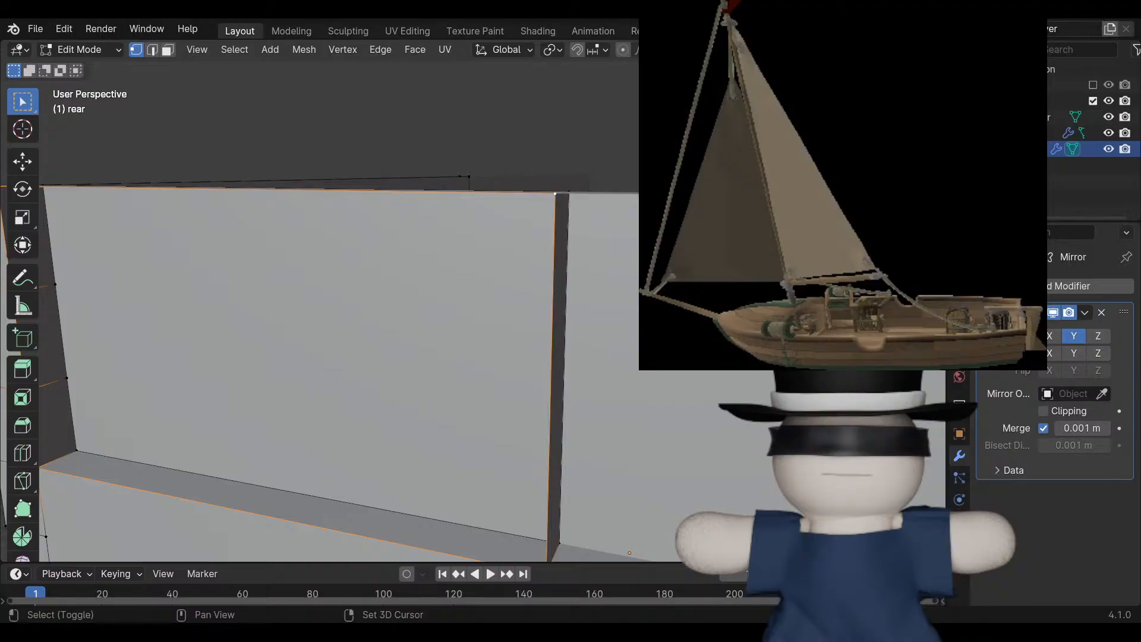
{"action": "middle_click_drag", "start_coordinate": [555, 194], "coordinate": [491, 224]}
{"action": "key", "text": "f"}
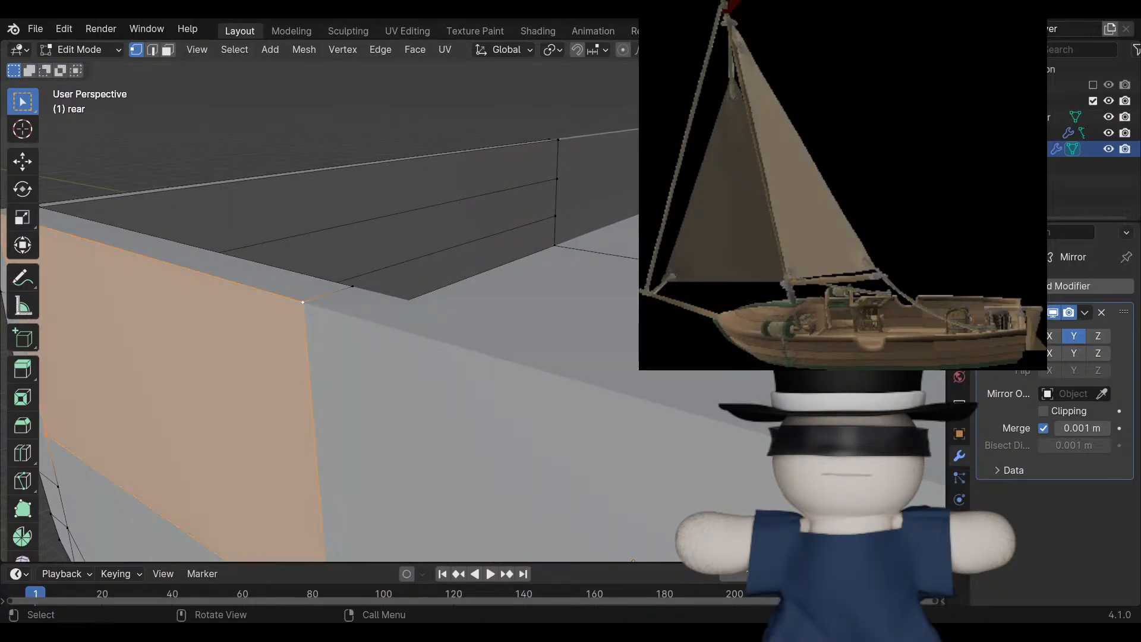
Deselect everything, check the rebuilt stern wall in Object Mode, return to Edit Mode and save an incremental version of the file.
{"action": "key", "text": "alt+a"}
{"action": "key", "text": "Tab"}
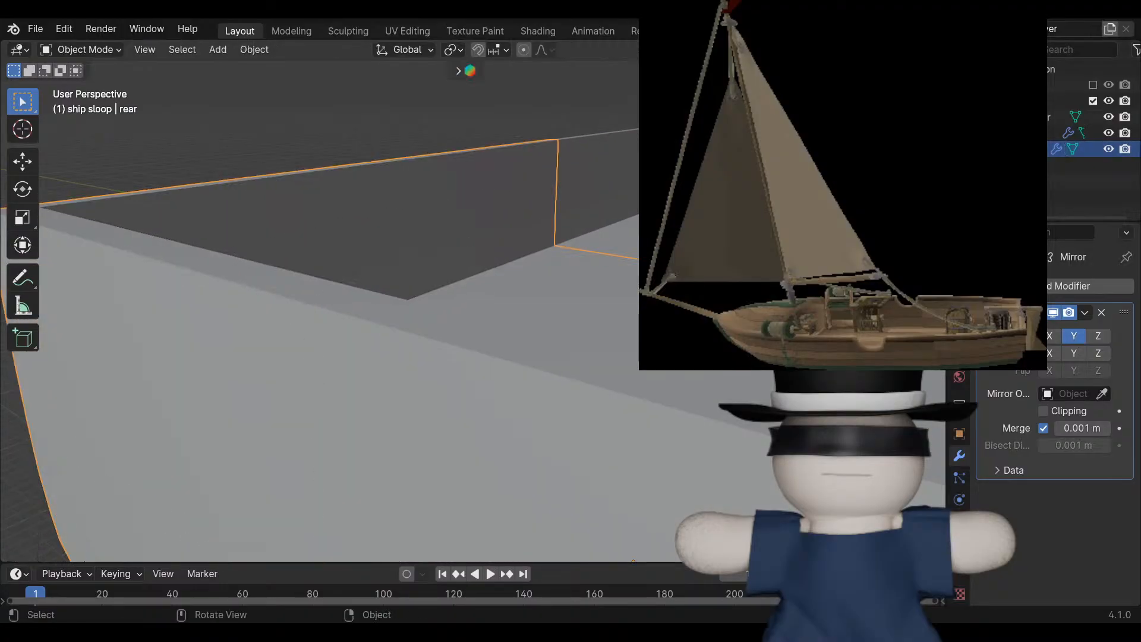
{"action": "middle_click_drag", "start_coordinate": [452, 357], "coordinate": [554, 286]}
{"action": "scroll", "coordinate": [554, 286], "scroll_direction": "up", "scroll_amount": 2}
{"action": "middle_click_drag", "start_coordinate": [600, 239], "coordinate": [648, 261]}
{"action": "scroll", "coordinate": [648, 261], "scroll_direction": "down", "scroll_amount": 4}
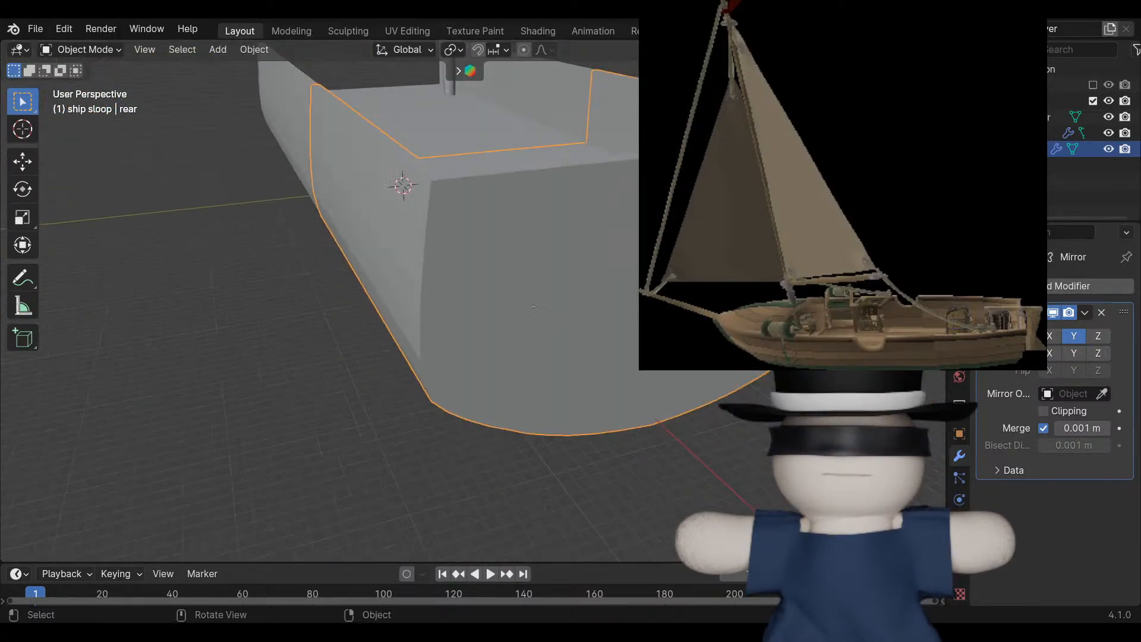
{"action": "key", "text": "Tab"}
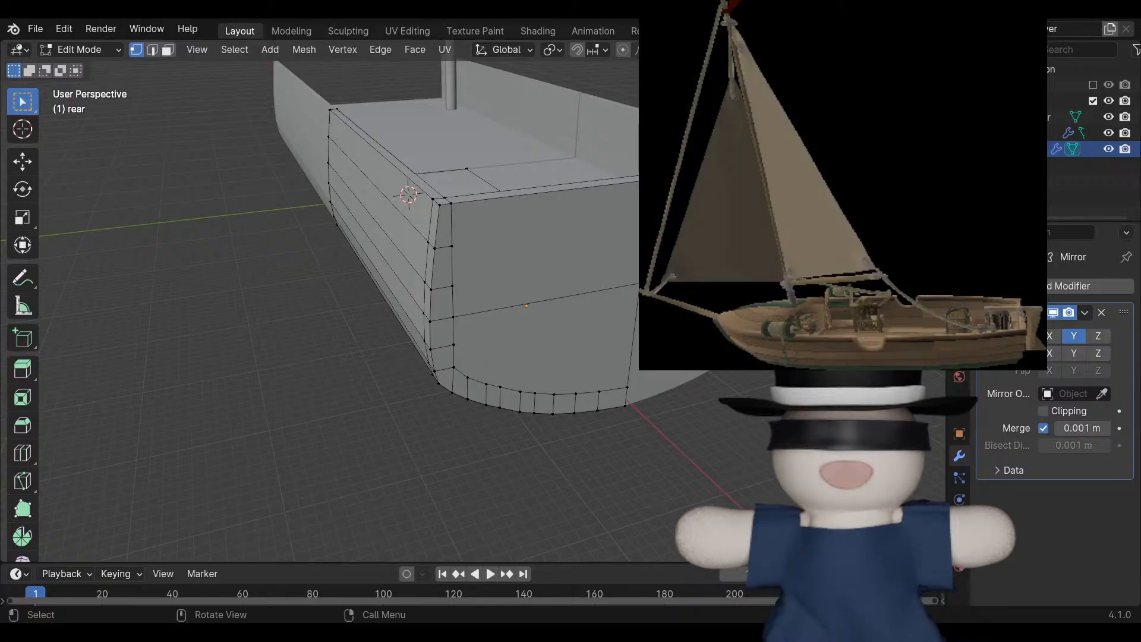
{"action": "middle_click_drag", "start_coordinate": [416, 285], "coordinate": [421, 308]}
{"action": "left_click", "coordinate": [35, 29]}
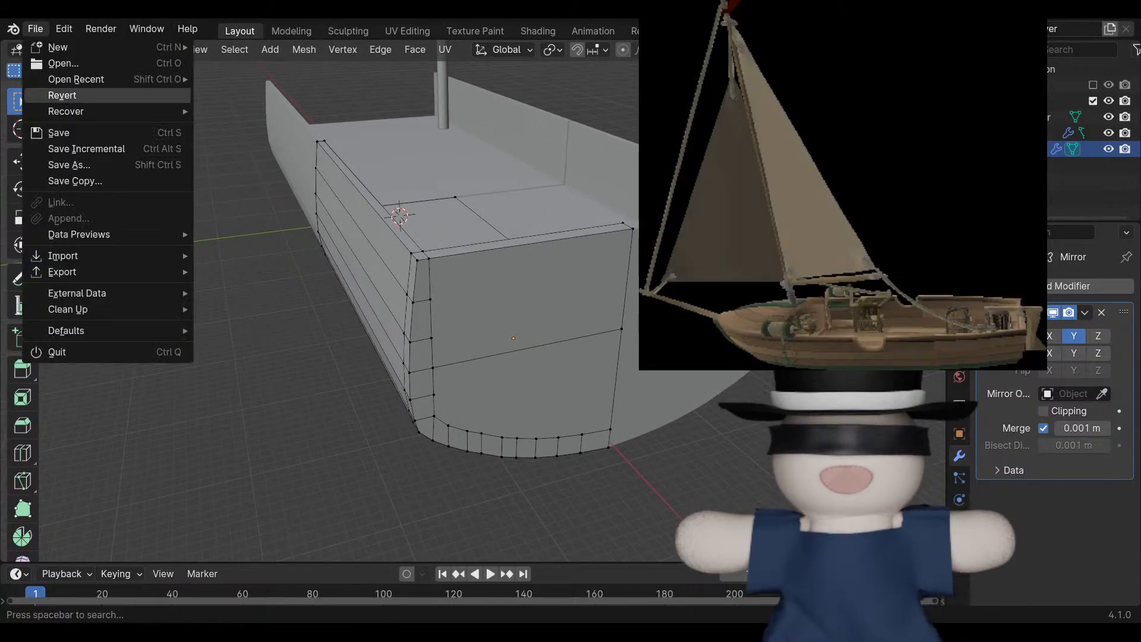
{"action": "left_click", "coordinate": [60, 145]}
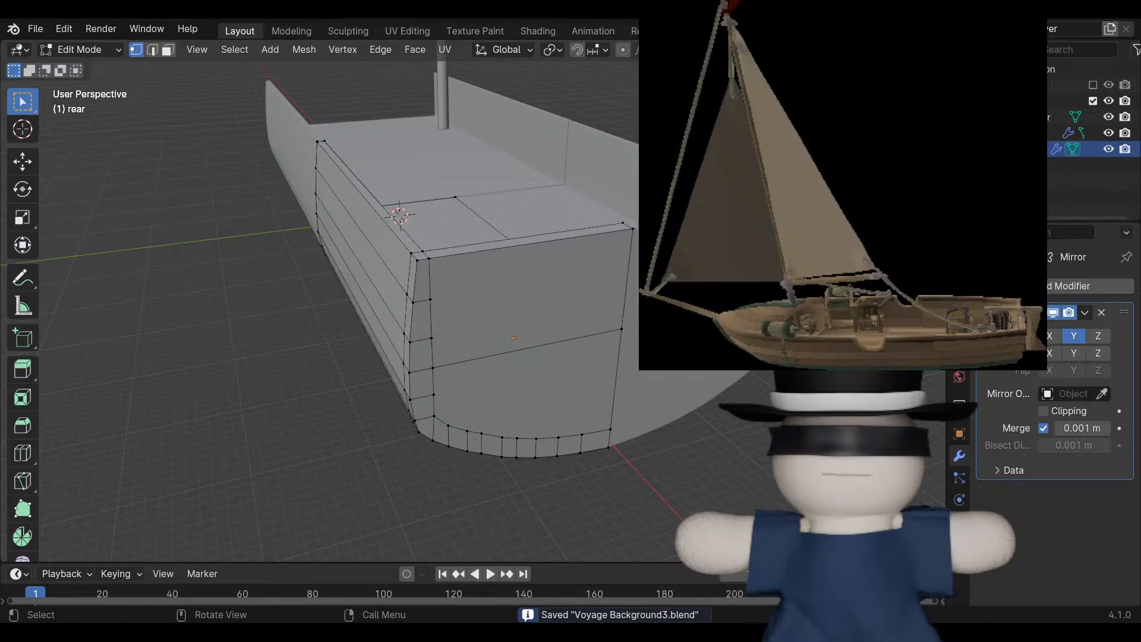
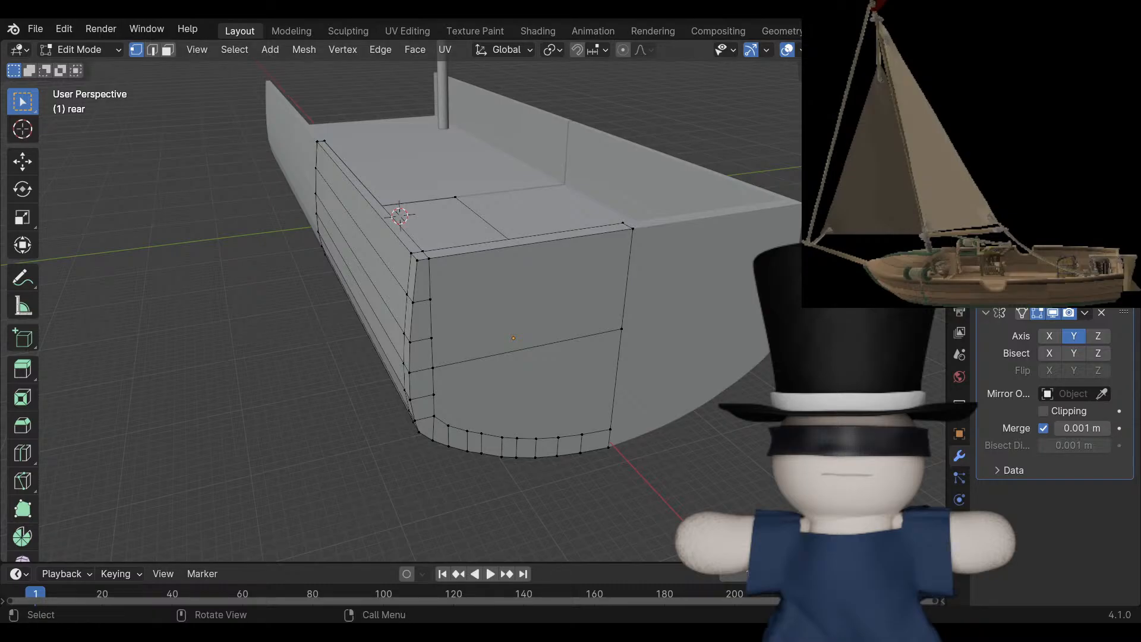
Leave Edit Mode, deselect the rear hull section and add a cube mesh to the scene.
{"action": "middle_click_drag", "start_coordinate": [380, 297], "coordinate": [523, 368]}
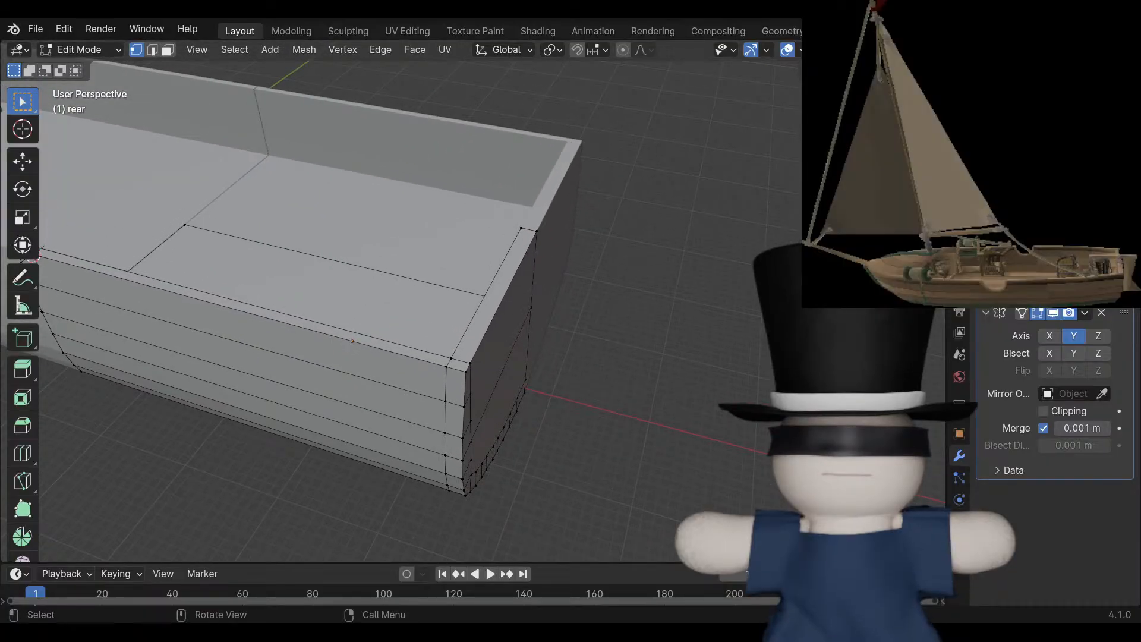
{"action": "key", "text": "Tab"}
{"action": "key", "text": "alt+a"}
{"action": "middle_click_drag", "start_coordinate": [352, 341], "coordinate": [654, 283]}
{"action": "key", "text": "shift+a"}
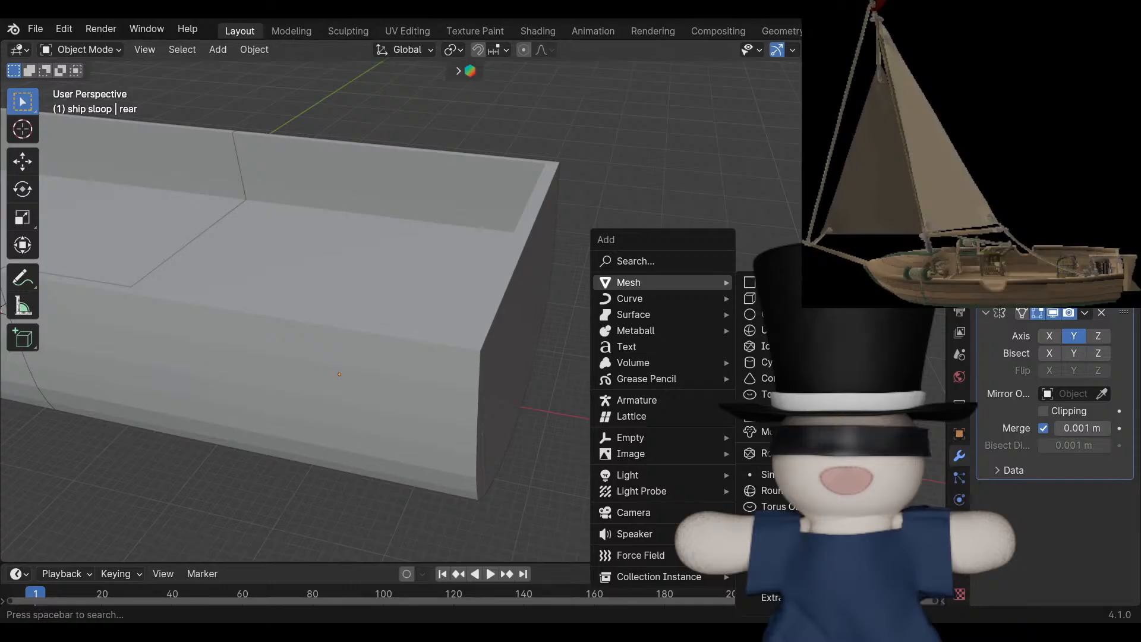
{"action": "left_click", "coordinate": [769, 299]}
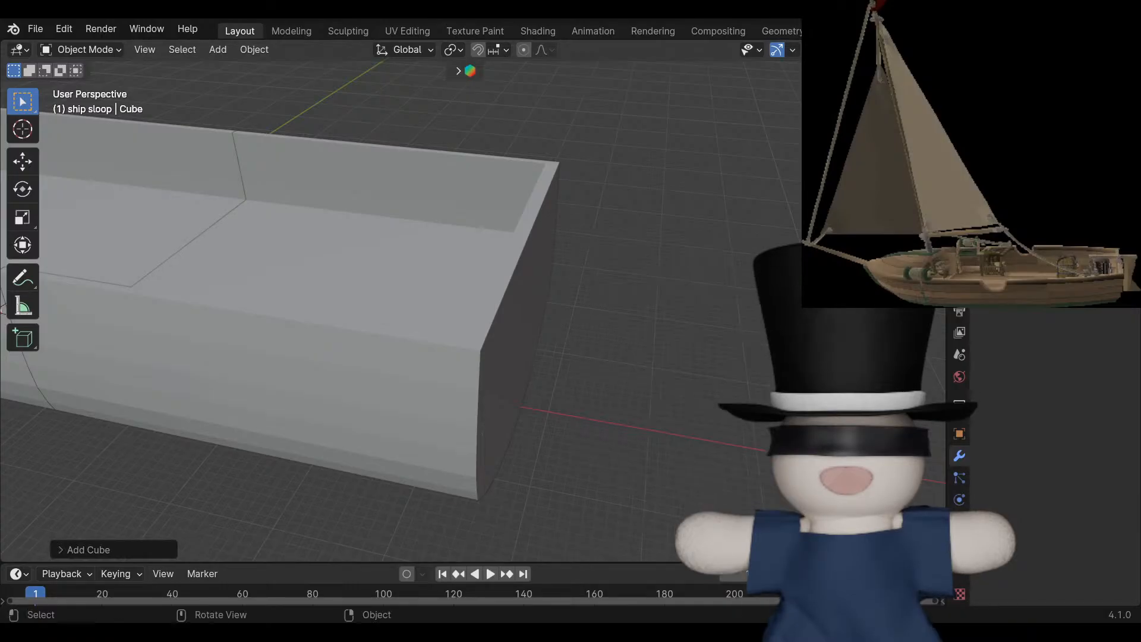
Raise the cube along Z above the deck and move it along X onto the middle of the stern wall.
{"action": "middle_click_drag", "start_coordinate": [769, 298], "coordinate": [823, 294]}
{"action": "scroll", "coordinate": [823, 294], "scroll_direction": "down", "scroll_amount": 2}
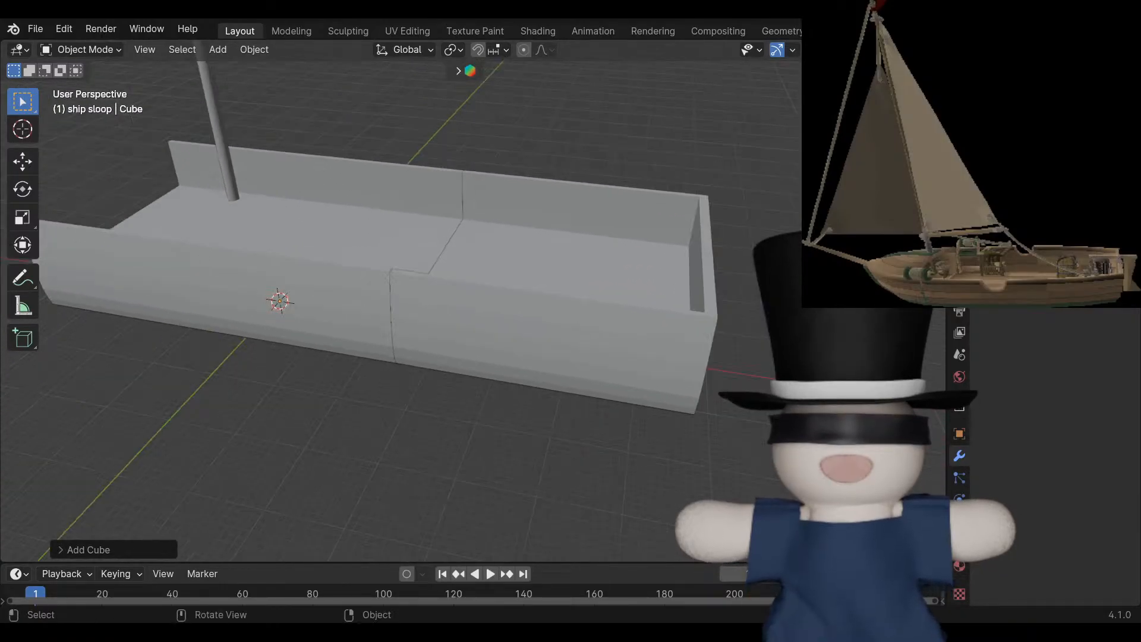
{"action": "key", "text": "g"}
{"action": "key", "text": "z"}
{"action": "key", "text": "z"}
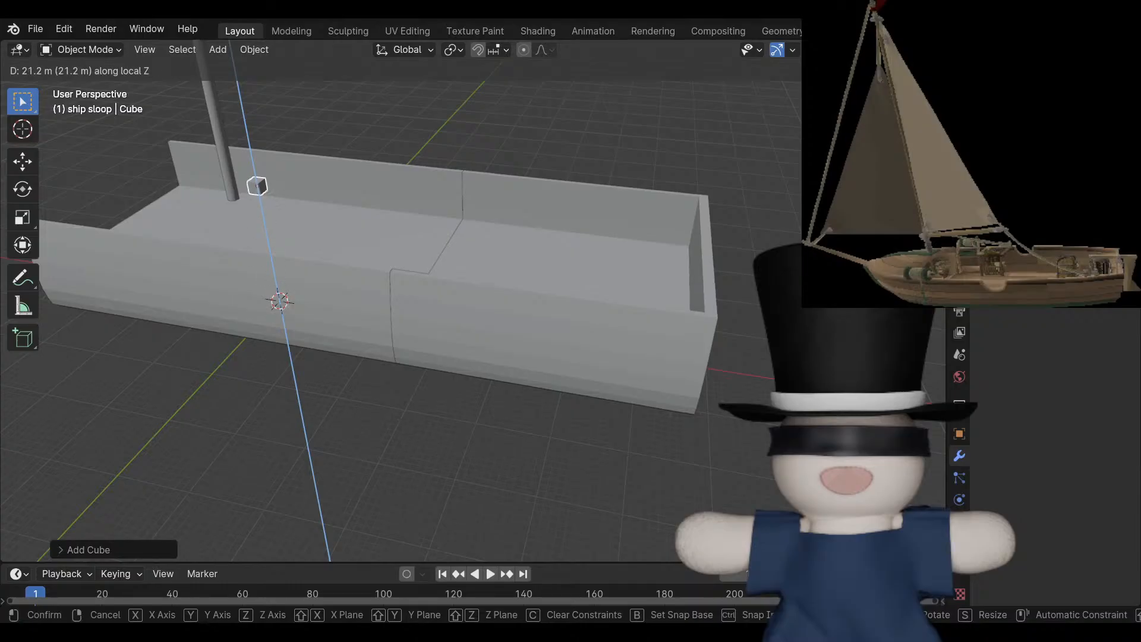
{"action": "key", "text": "Return"}
{"action": "key", "text": "g"}
{"action": "key", "text": "x"}
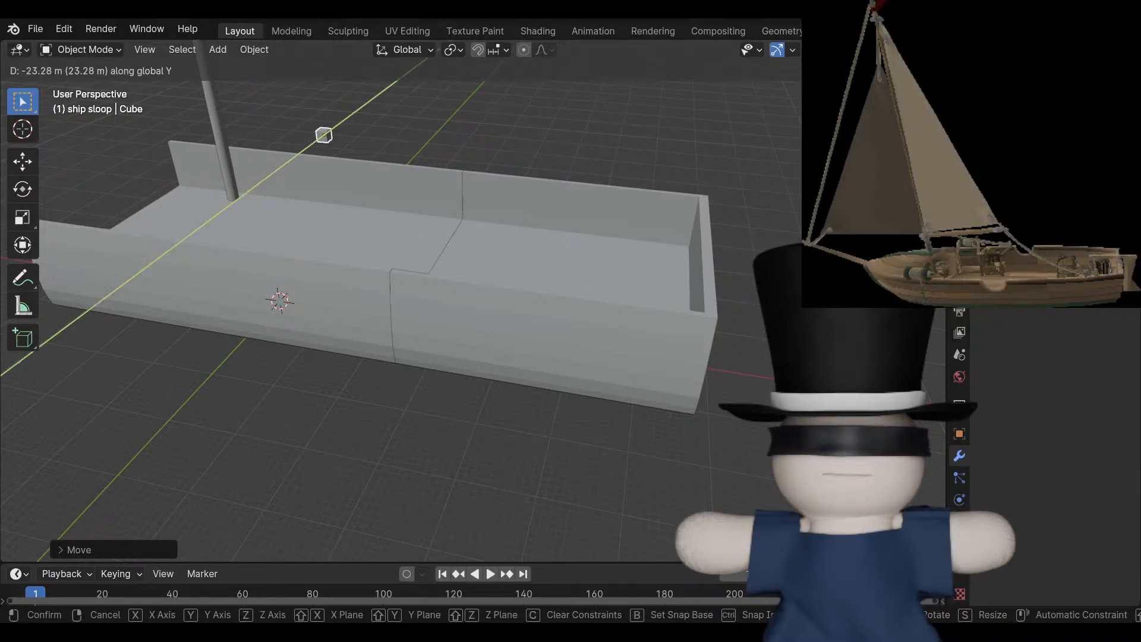
{"action": "key", "text": "Return"}
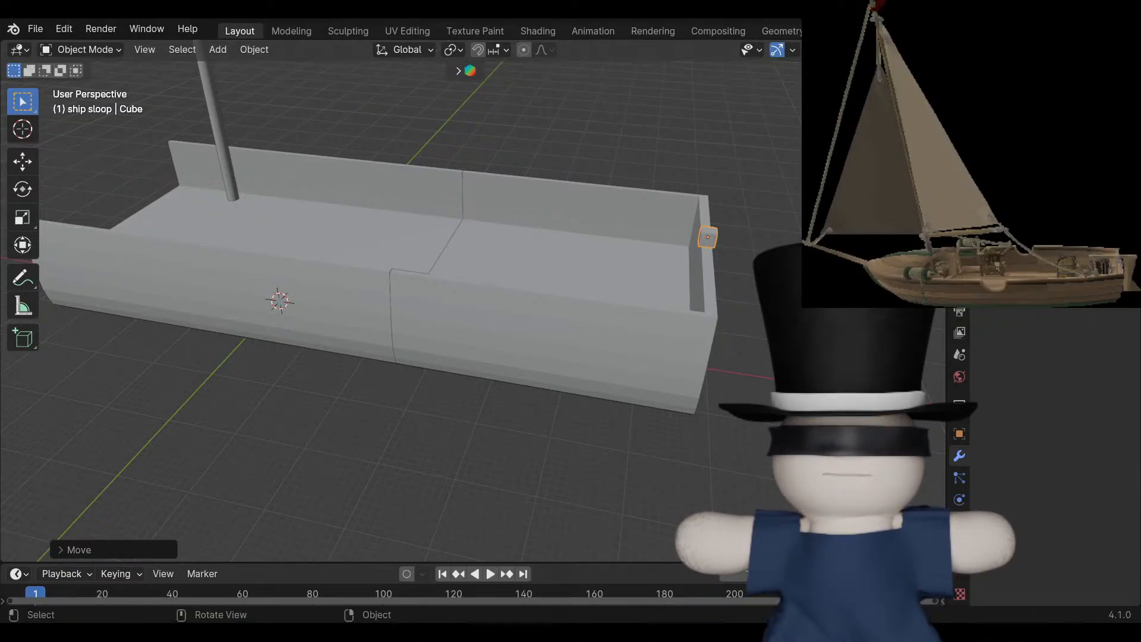
Scale the cube along X into a long horizontal beam crossing over the stern wall.
{"action": "middle_click_drag", "start_coordinate": [666, 249], "coordinate": [353, 327], "text": "shift"}
{"action": "scroll", "coordinate": [523, 271], "scroll_direction": "up", "scroll_amount": 6}
{"action": "scroll", "coordinate": [431, 276], "scroll_direction": "down", "scroll_amount": 1}
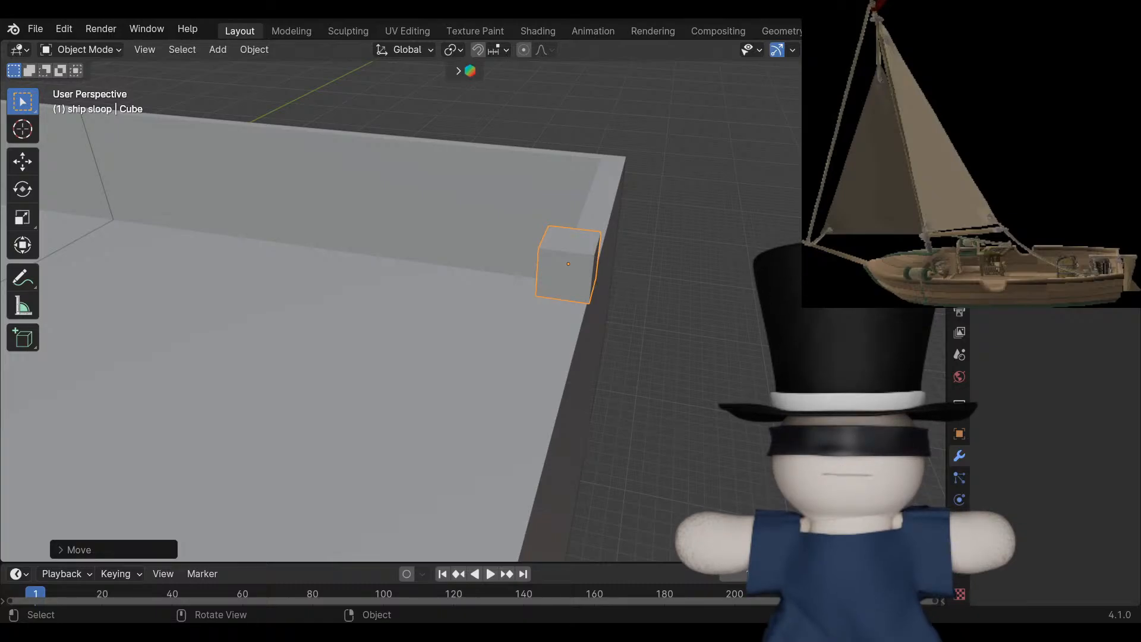
{"action": "key", "text": "s"}
{"action": "key", "text": "x"}
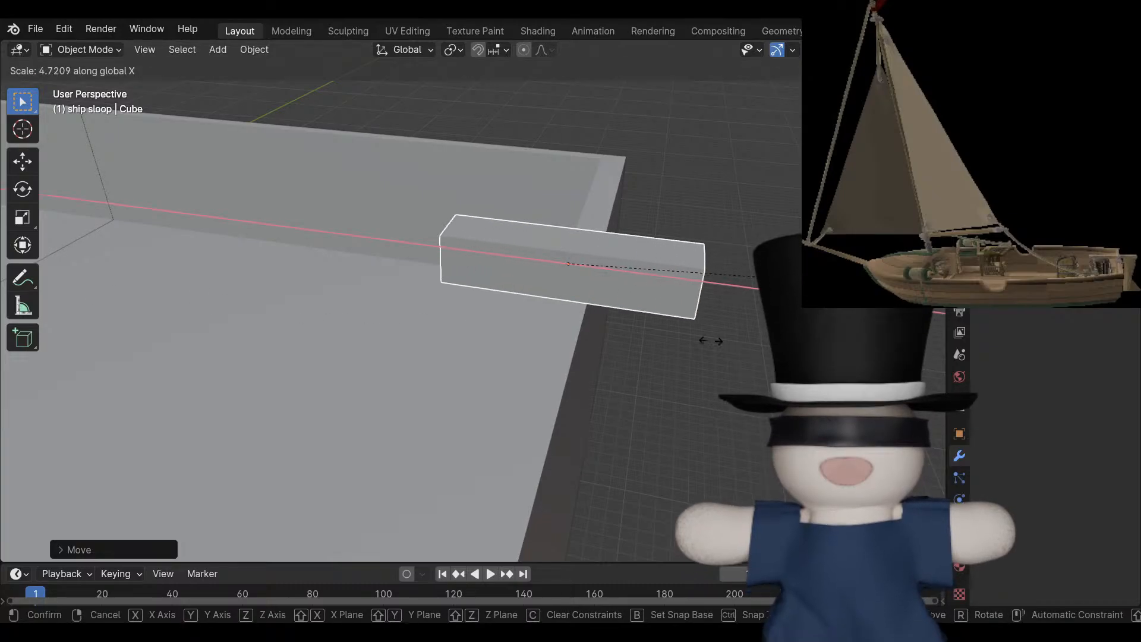
{"action": "left_click", "coordinate": [686, 438]}
{"action": "middle_click_drag", "start_coordinate": [686, 439], "coordinate": [752, 413]}
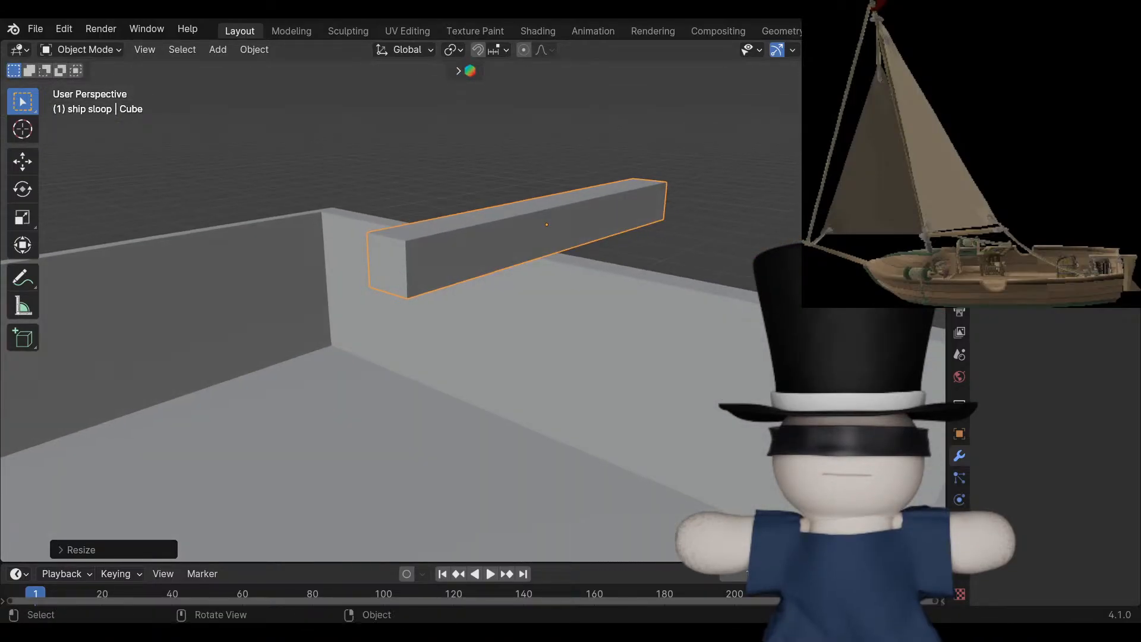
Shrink the beam uniformly and stretch it along X to more than double its length across the stern wall.
{"action": "key", "text": "s"}
{"action": "left_click", "coordinate": [667, 227]}
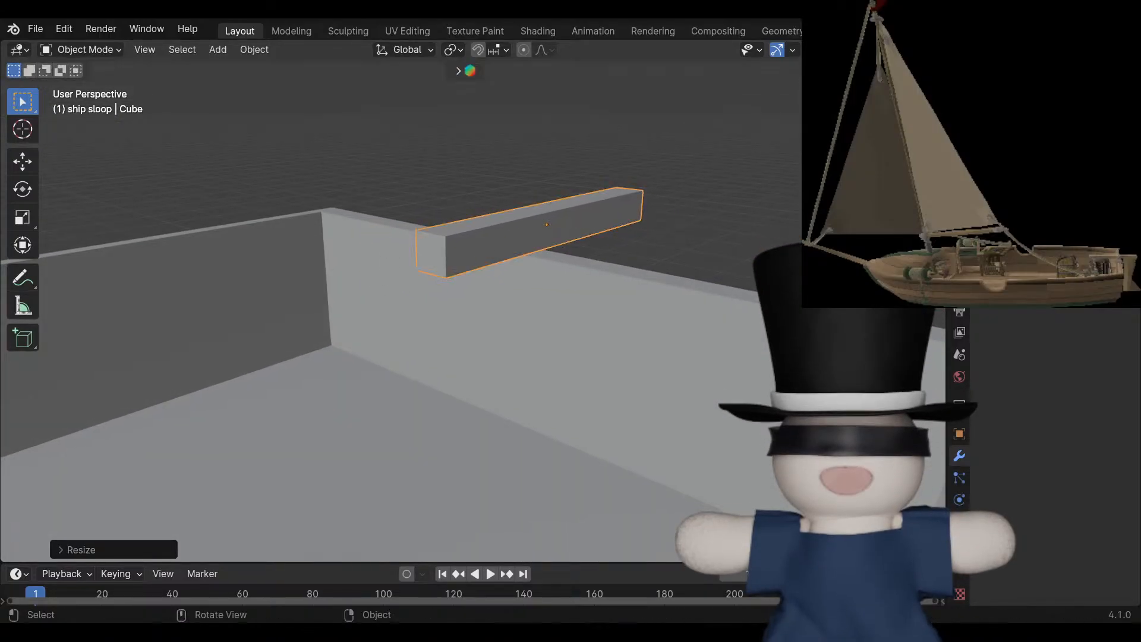
{"action": "key", "text": "s"}
{"action": "key", "text": "x"}
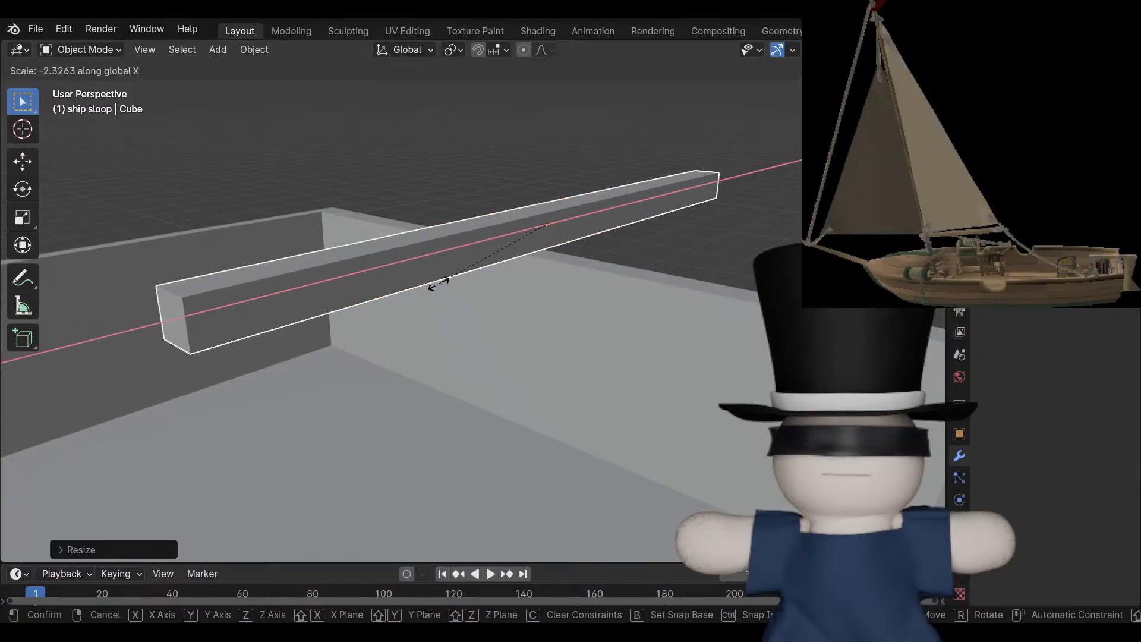
{"action": "left_click", "coordinate": [431, 286]}
Flatten the beam along Z to about 0.64 of its height.
{"action": "key", "text": "s"}
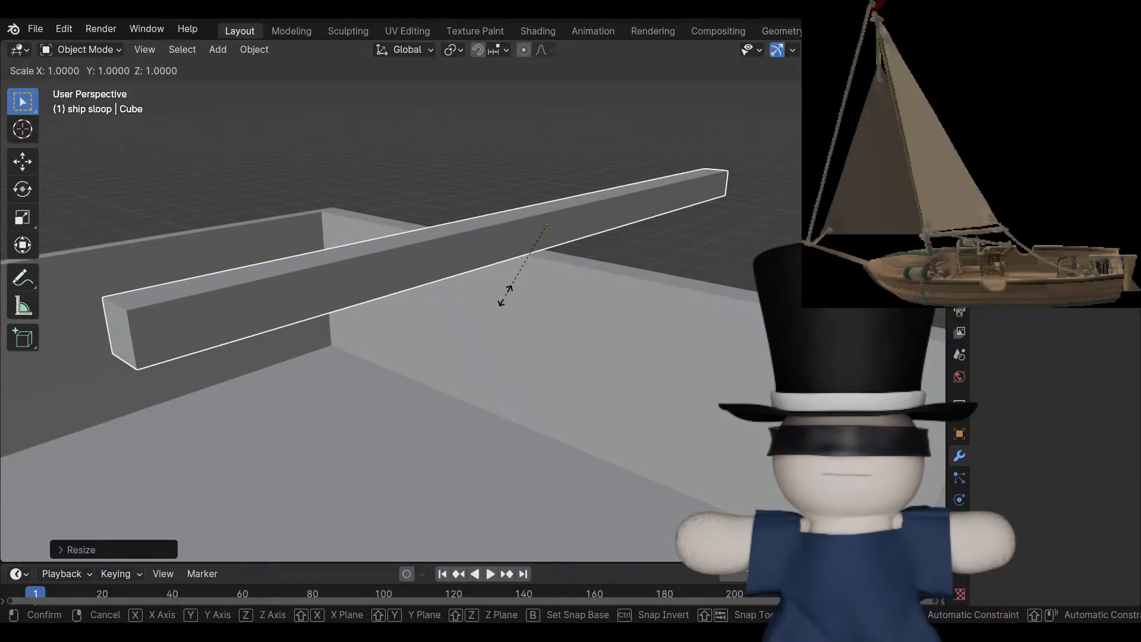
{"action": "key", "text": "z"}
{"action": "key", "text": "x"}
{"action": "key", "text": "z"}
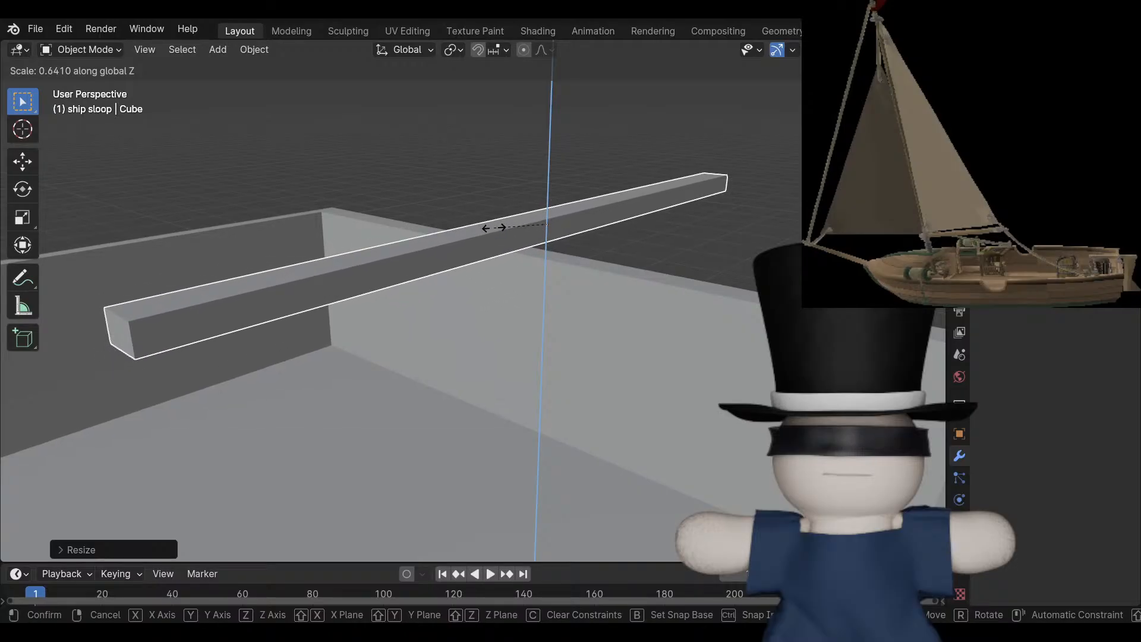
{"action": "left_click", "coordinate": [493, 228]}
{"action": "middle_click_drag", "start_coordinate": [493, 228], "coordinate": [570, 288]}
{"action": "scroll", "coordinate": [570, 288], "scroll_direction": "down", "scroll_amount": 4}
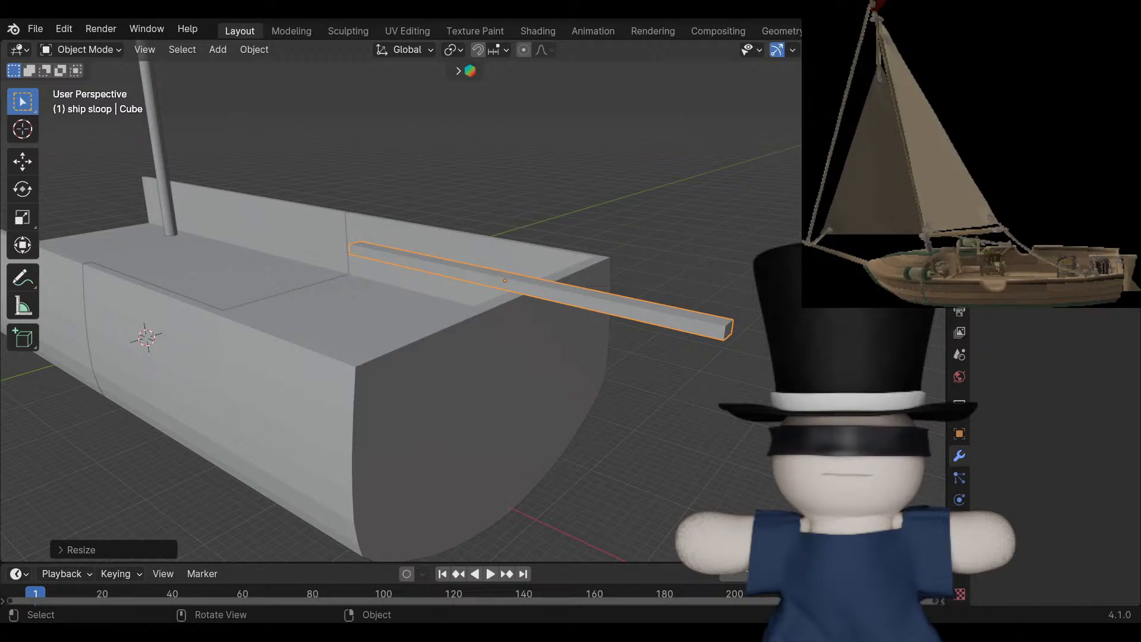
Enter Edit Mode on the beam and add centred loop cuts at its middle and halfway along the overhanging half.
{"action": "key", "text": "KP_Decimal"}
{"action": "key", "text": "Tab"}
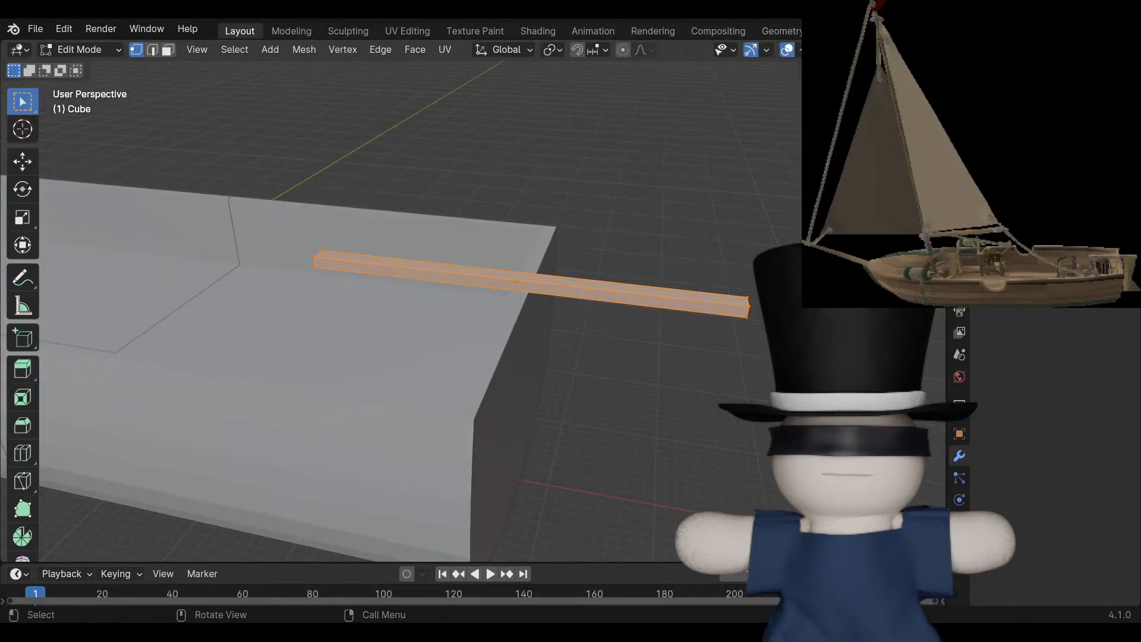
{"action": "scroll", "coordinate": [473, 312], "scroll_direction": "up", "scroll_amount": 2}
{"action": "middle_click_drag", "start_coordinate": [472, 312], "coordinate": [389, 297], "text": "shift"}
{"action": "key", "text": "ctrl+r"}
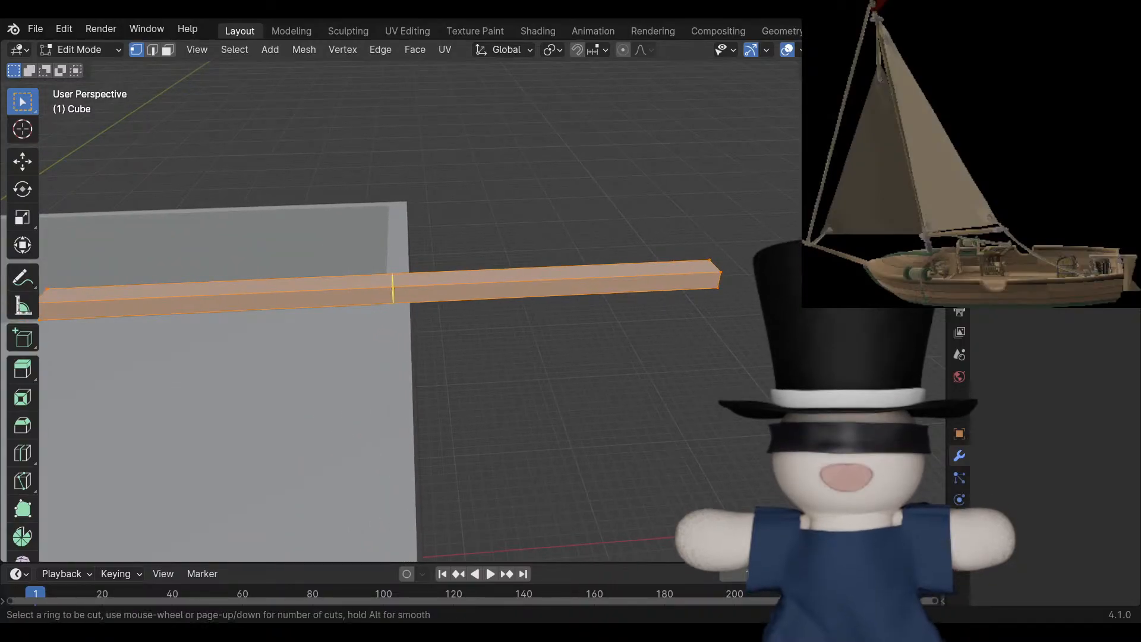
{"action": "left_click", "coordinate": [389, 296]}
{"action": "right_click", "coordinate": [389, 296]}
{"action": "key", "text": "ctrl+r"}
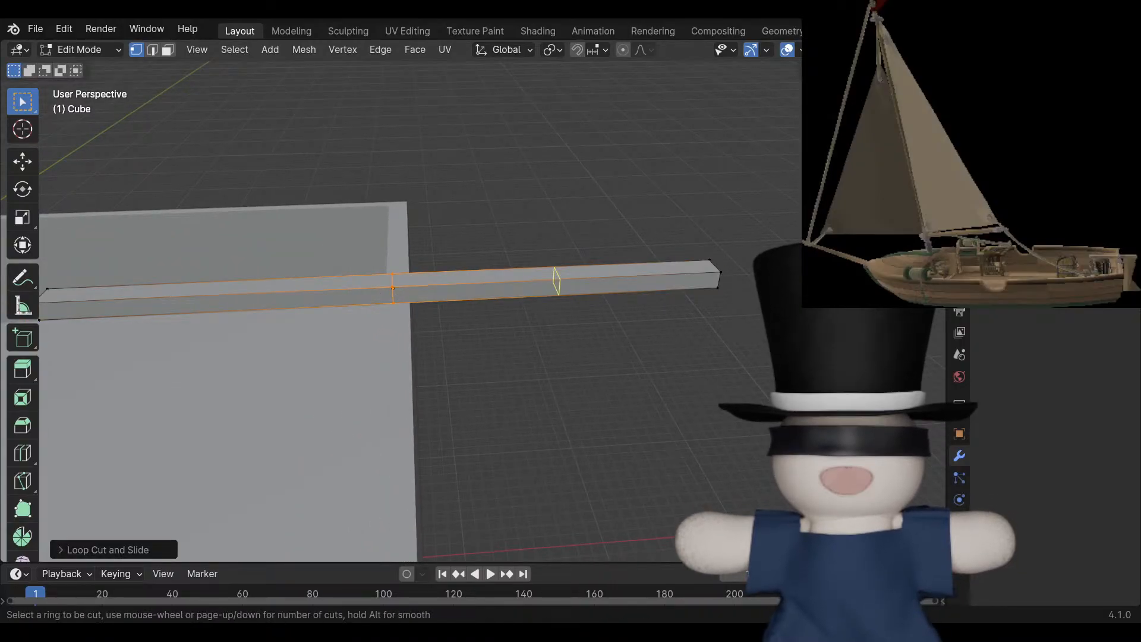
{"action": "left_click", "coordinate": [556, 284]}
{"action": "right_click", "coordinate": [556, 285]}
Add a centred loop cut in each of the two overhanging beam segments and deselect everything.
{"action": "key", "text": "ctrl+r"}
{"action": "left_click", "coordinate": [475, 284]}
{"action": "right_click", "coordinate": [476, 284]}
{"action": "key", "text": "ctrl+r"}
{"action": "left_click", "coordinate": [648, 282]}
{"action": "right_click", "coordinate": [648, 282]}
{"action": "key", "text": "alt+a"}
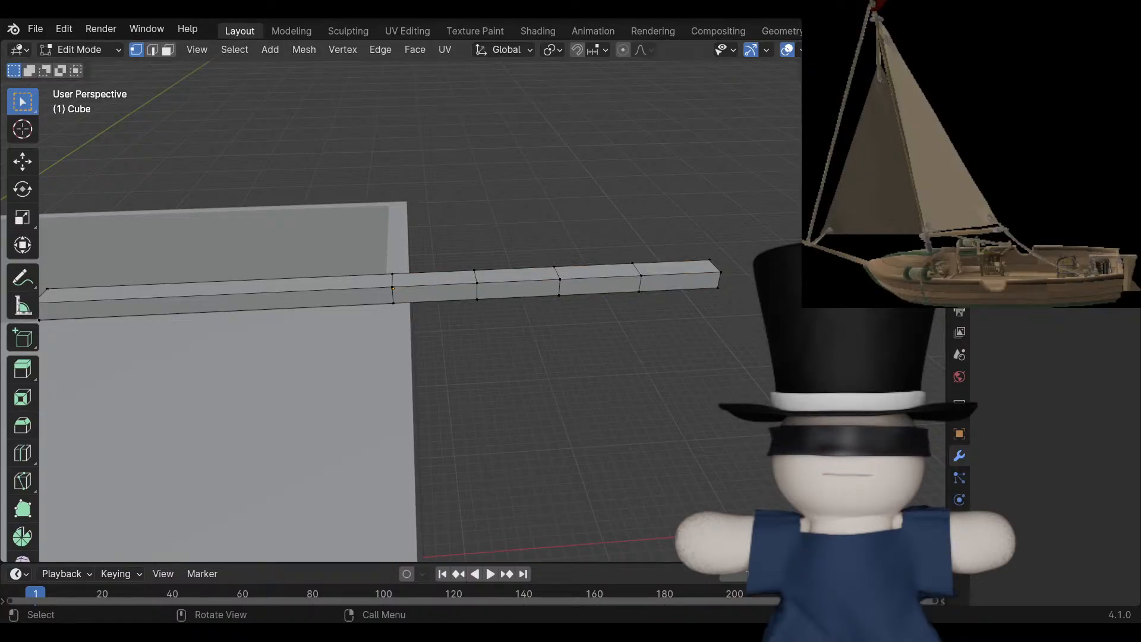
Select the two outermost faces on the beam's underside and extrude them about 6.9 m straight down in back view.
{"action": "scroll", "coordinate": [472, 301], "scroll_direction": "up", "scroll_amount": 2}
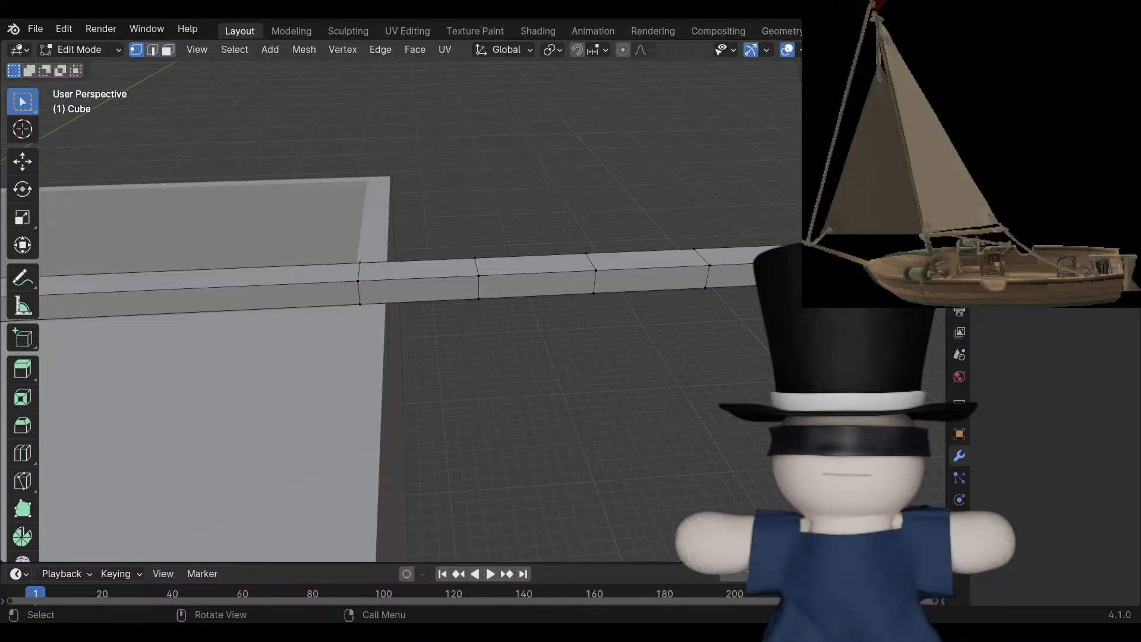
{"action": "middle_click_drag", "start_coordinate": [476, 321], "coordinate": [431, 310]}
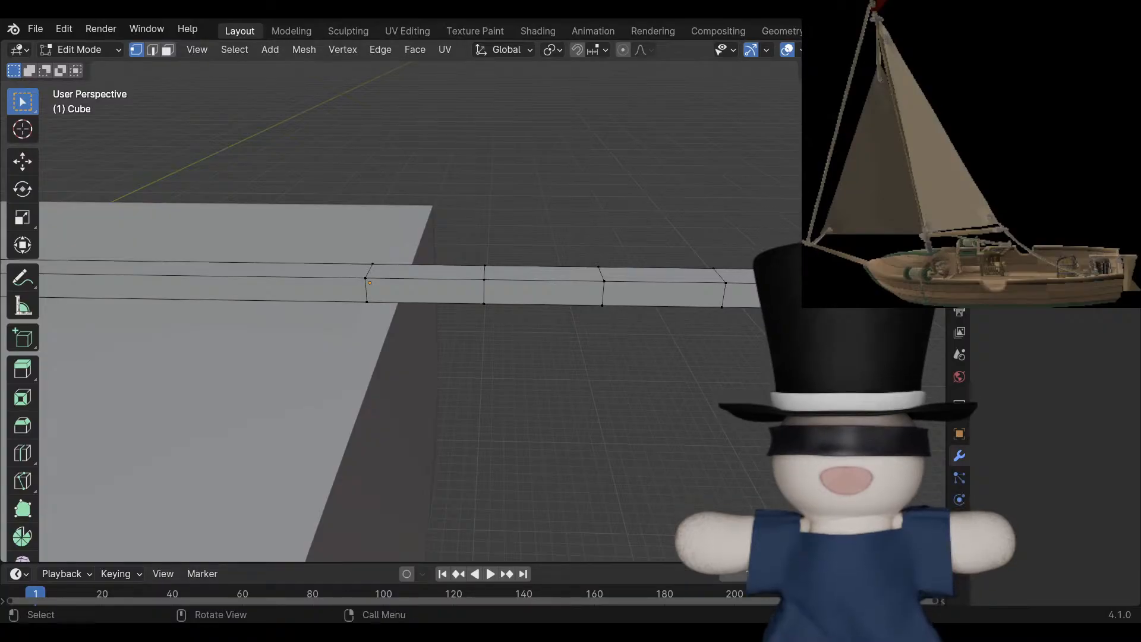
{"action": "middle_click_drag", "start_coordinate": [428, 380], "coordinate": [309, 238]}
{"action": "middle_click_drag", "start_coordinate": [416, 285], "coordinate": [378, 332], "text": "shift"}
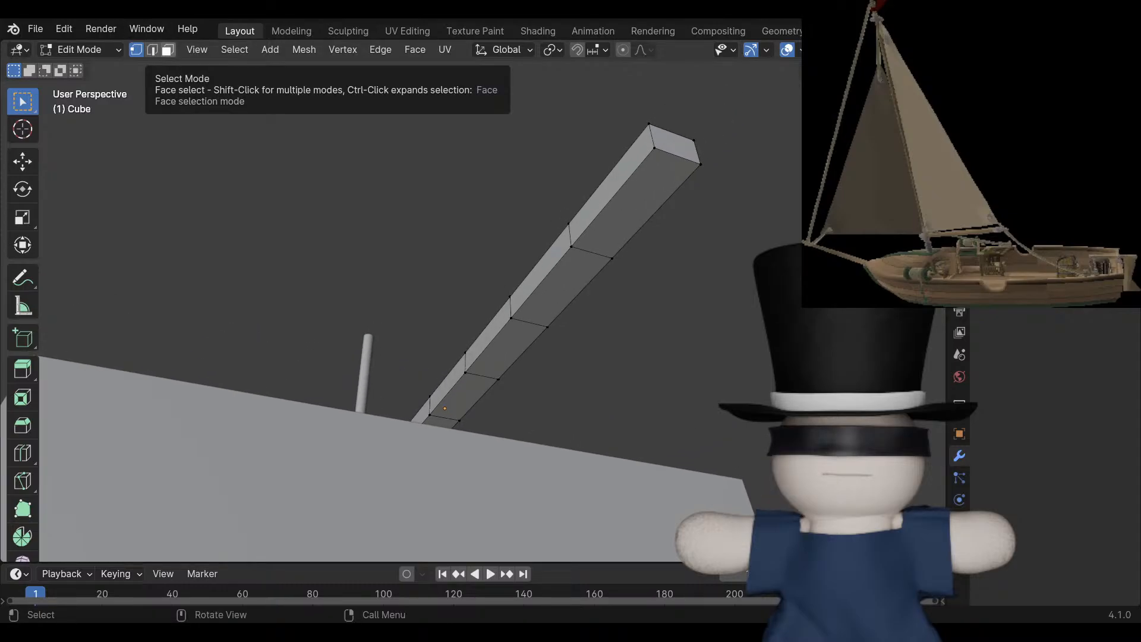
{"action": "middle_click_drag", "start_coordinate": [357, 238], "coordinate": [435, 279]}
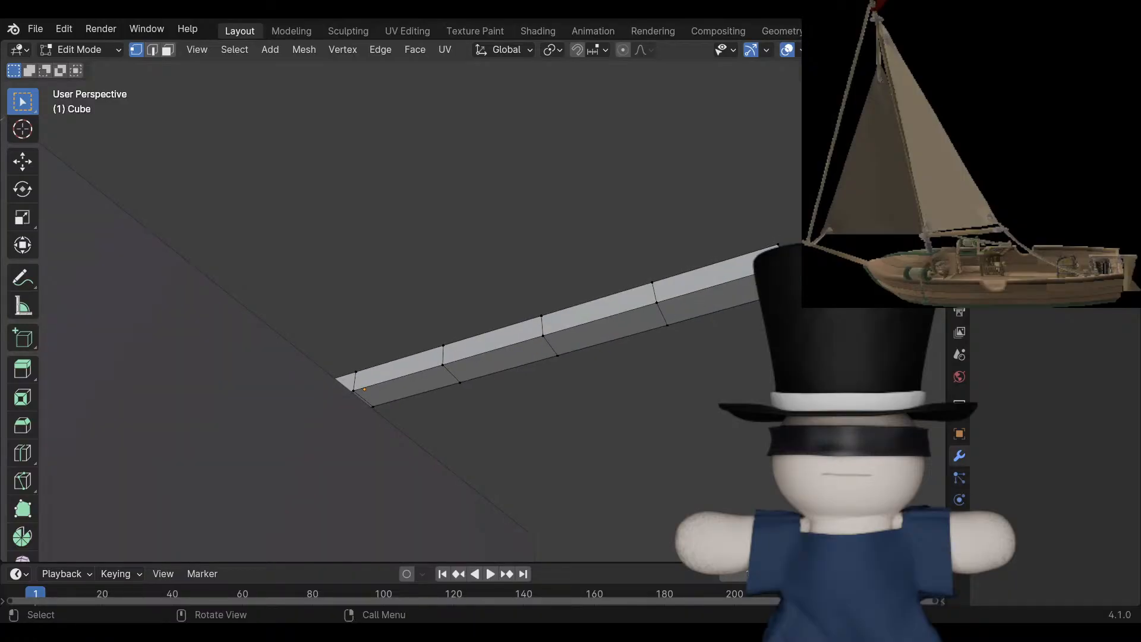
{"action": "key", "text": "3"}
{"action": "left_click", "coordinate": [605, 329]}
{"action": "left_click", "coordinate": [707, 299], "text": "shift"}
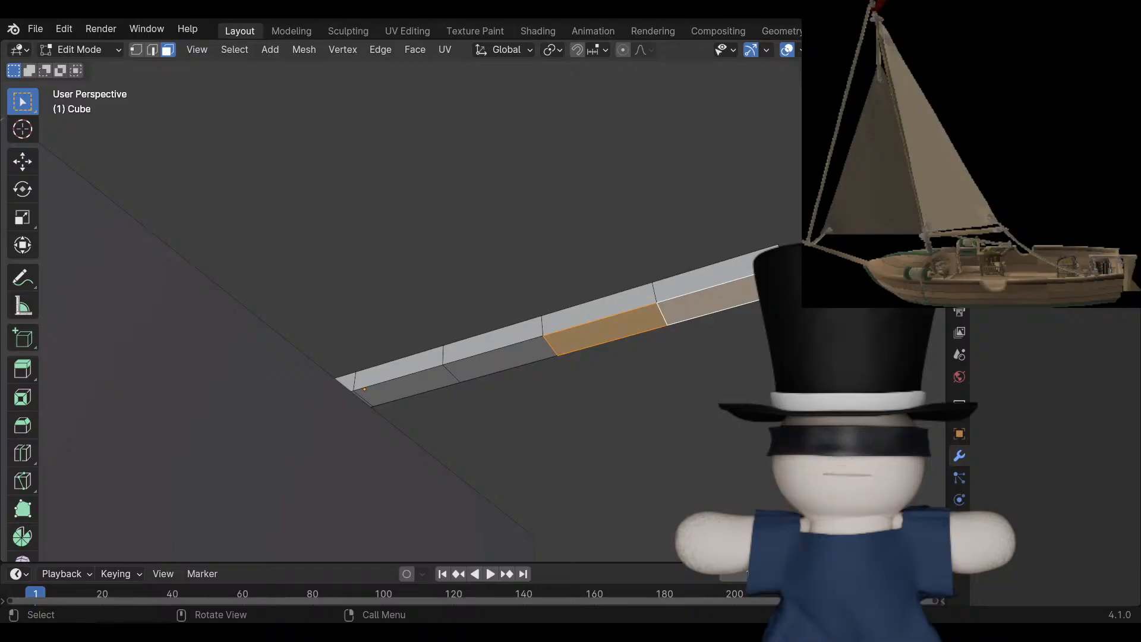
{"action": "key", "text": "ctrl+KP_1"}
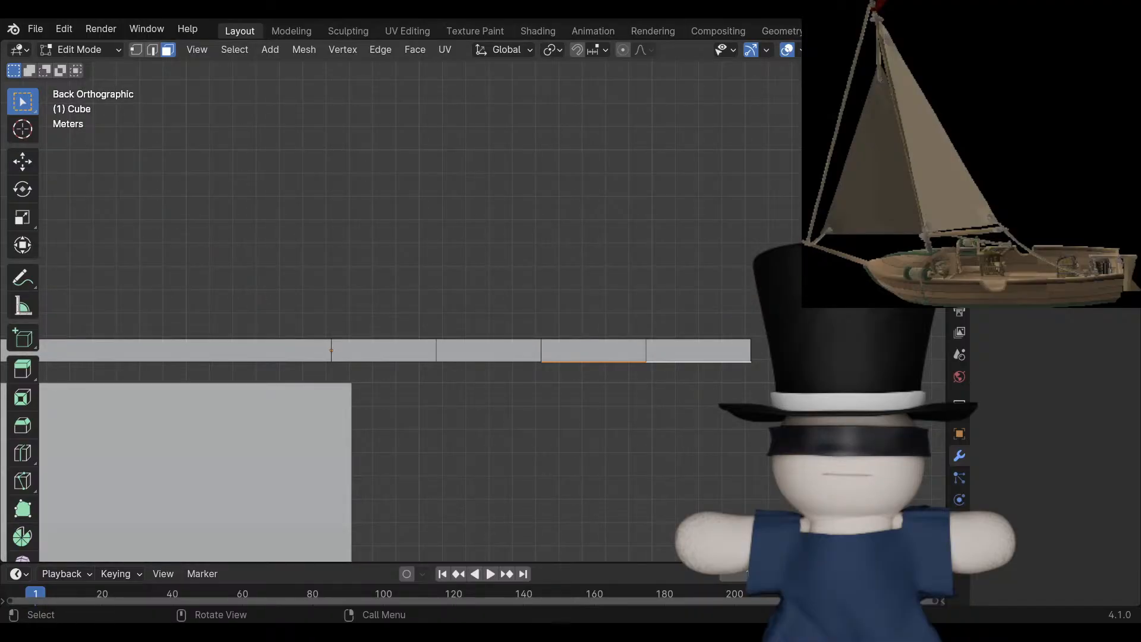
{"action": "middle_click_drag", "start_coordinate": [595, 386], "coordinate": [515, 310], "text": "shift"}
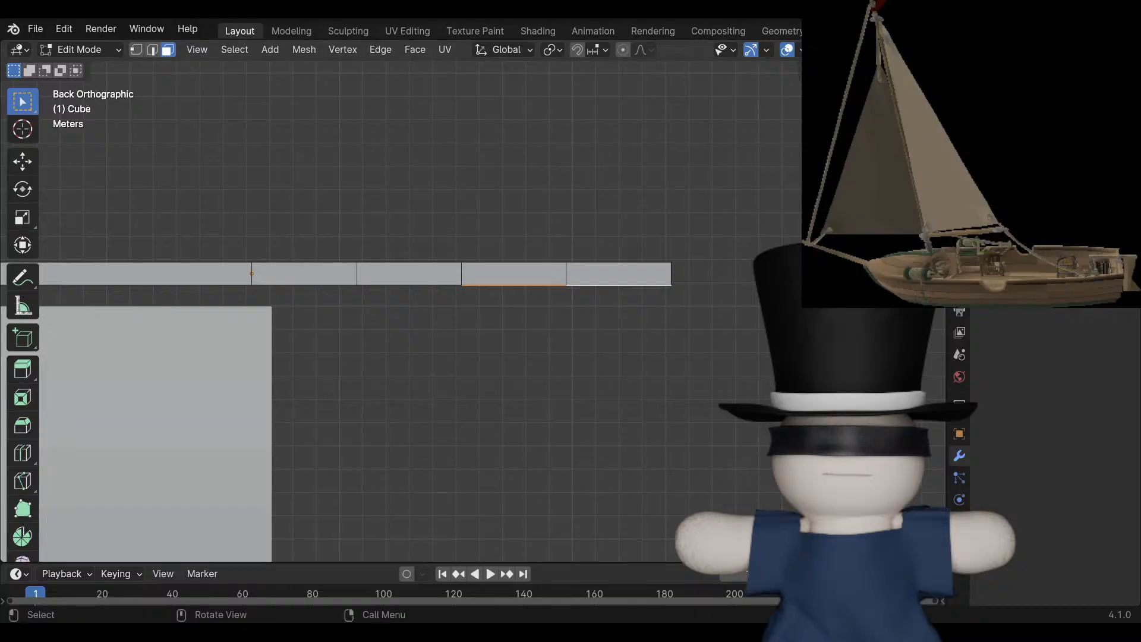
{"action": "key", "text": "e"}
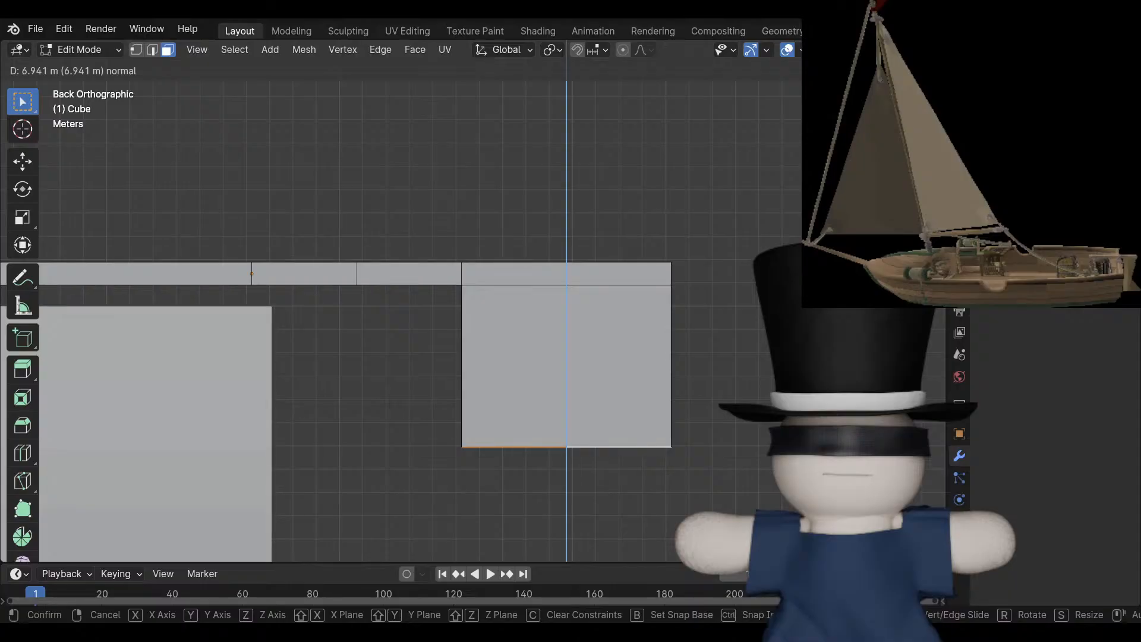
{"action": "key", "text": "Return"}
Extrude the rudder blade's lower faces down again by about 8 m.
{"action": "middle_click_drag", "start_coordinate": [271, 271], "coordinate": [274, 6], "text": "shift"}
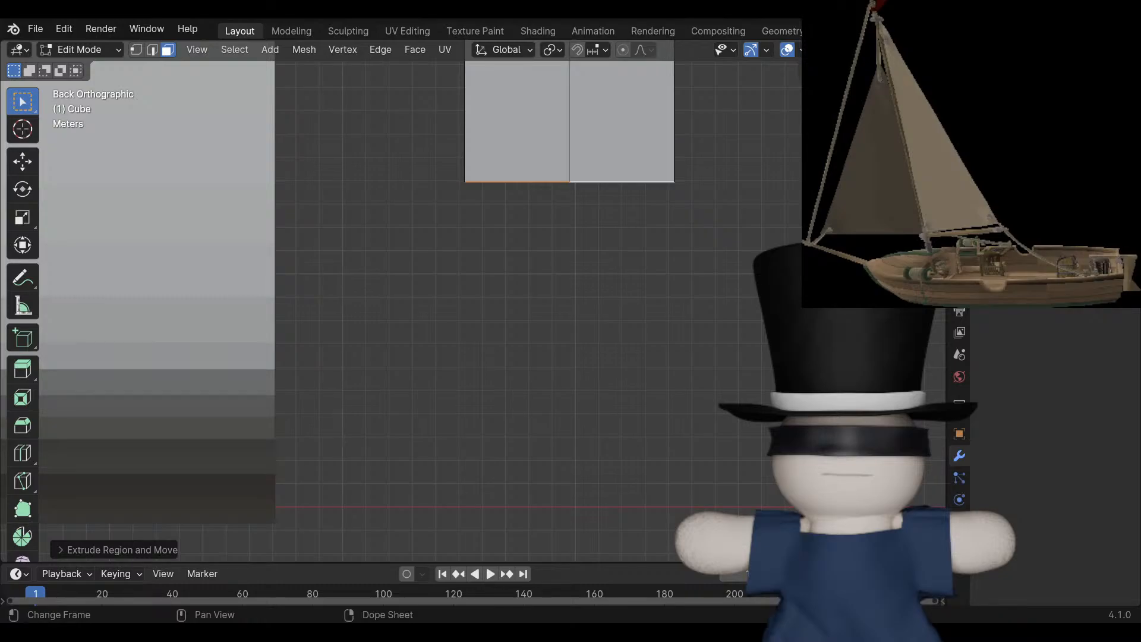
{"action": "middle_click_drag", "start_coordinate": [416, 285], "coordinate": [398, 336], "text": "shift"}
{"action": "key", "text": "e"}
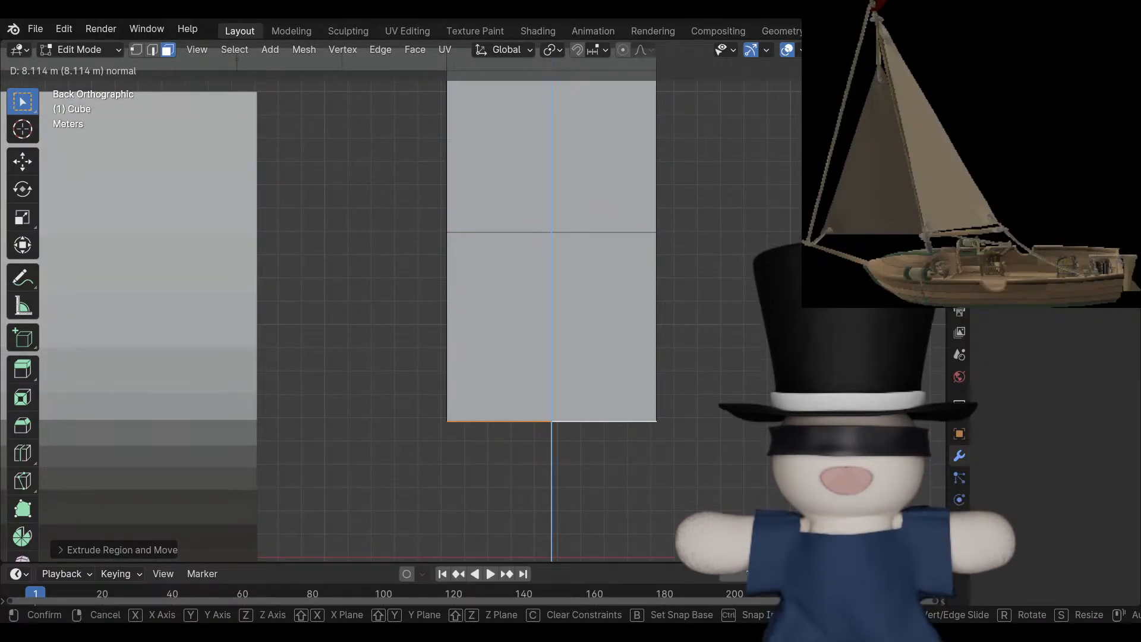
{"action": "key", "text": "Return"}
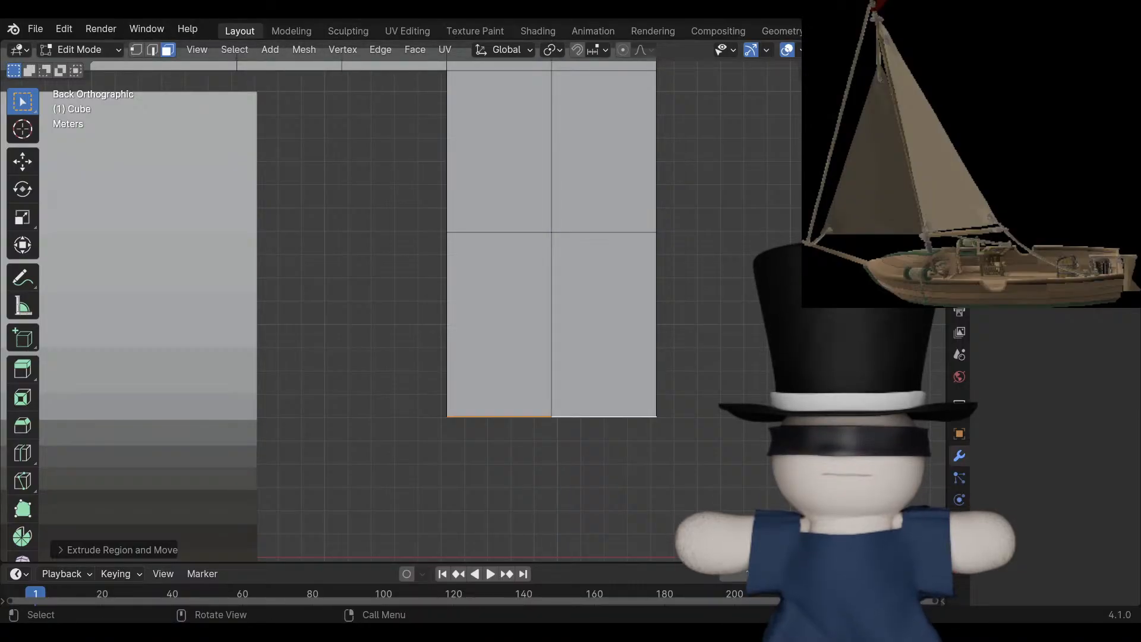
Turn on X-ray and move the blade's outer-edge vertices in the lower two rows about 0.37 m inward along X.
{"action": "key", "text": "alt+z"}
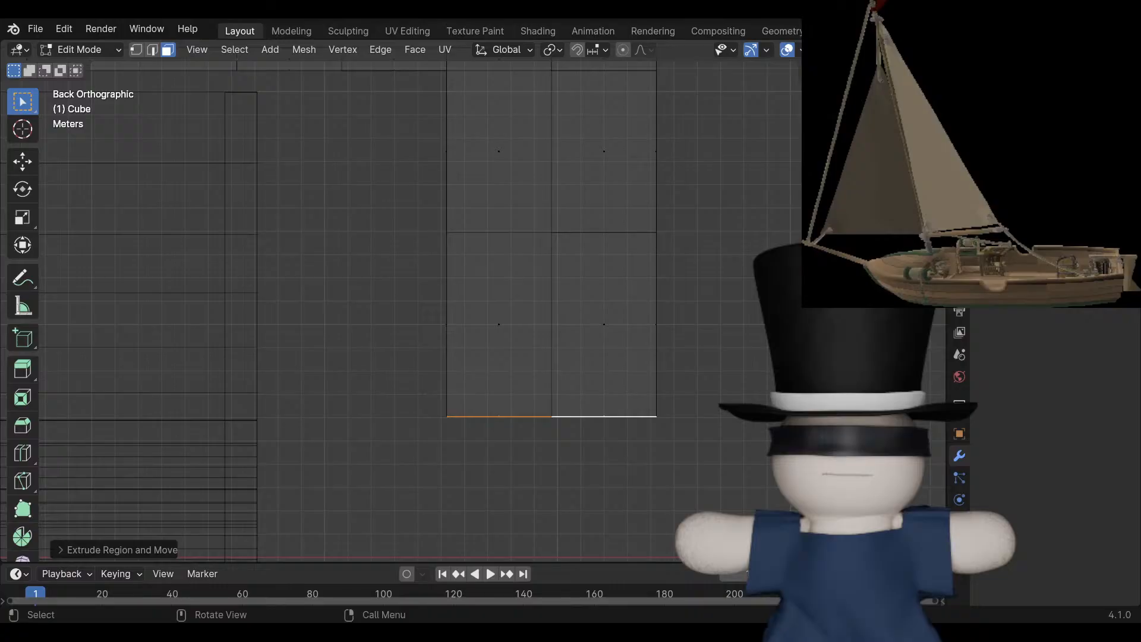
{"action": "key", "text": "1"}
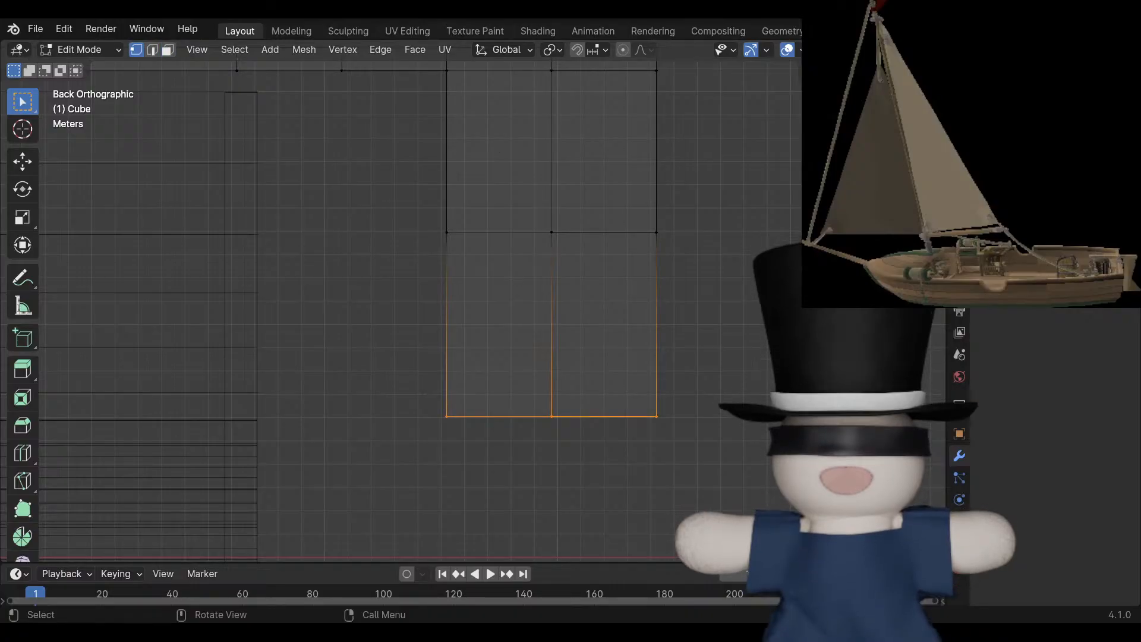
{"action": "left_click_drag", "start_coordinate": [619, 351], "coordinate": [701, 473]}
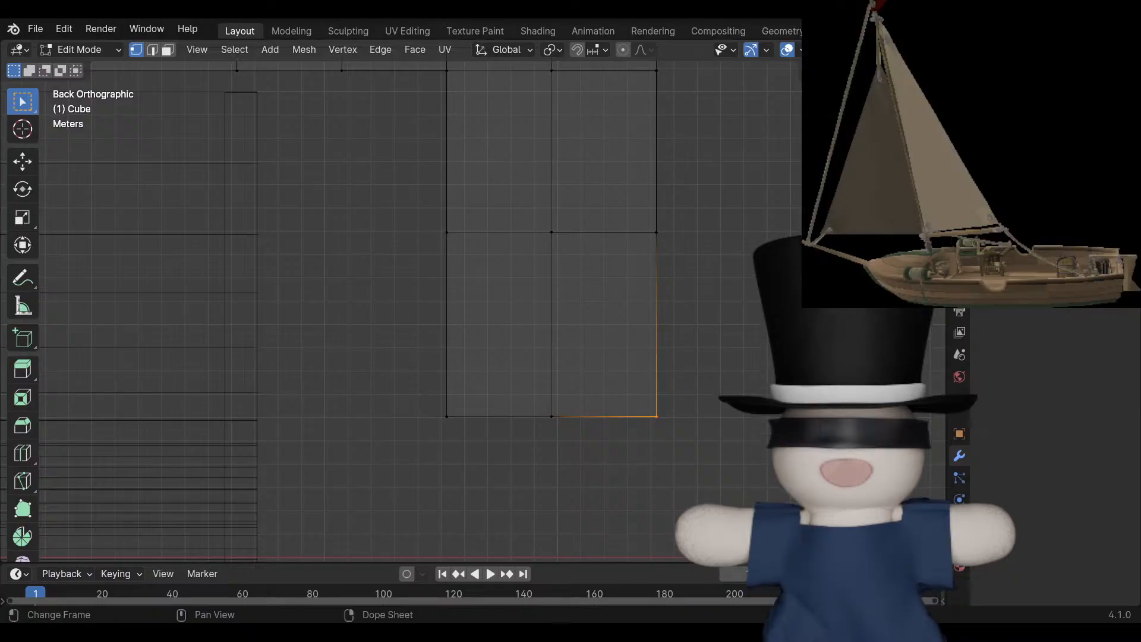
{"action": "scroll", "coordinate": [309, 133], "scroll_direction": "down", "scroll_amount": 2}
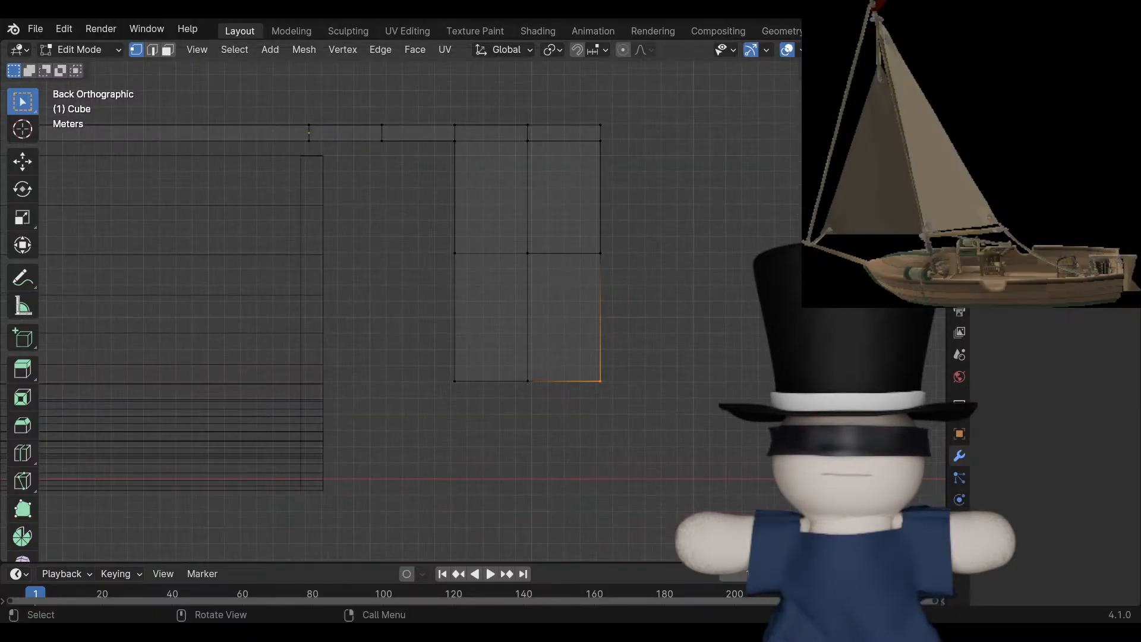
{"action": "left_click_drag", "start_coordinate": [640, 424], "coordinate": [587, 203]}
{"action": "key", "text": "g"}
{"action": "key", "text": "x"}
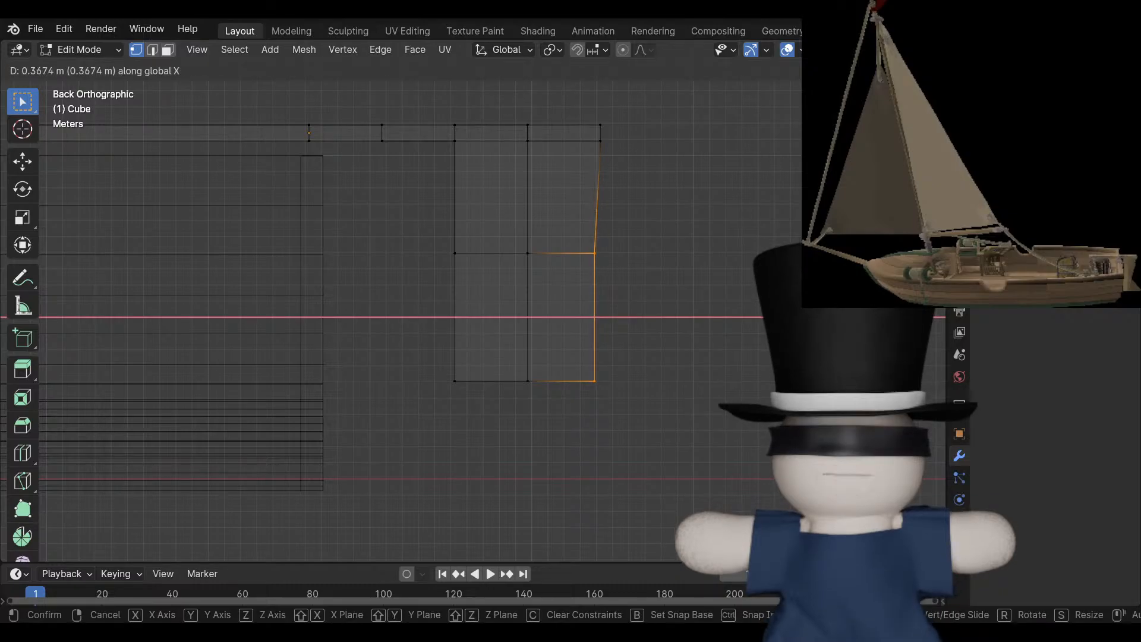
{"action": "left_click", "coordinate": [582, 205]}
Move the blade's lowest outer corner vertices about 0.96 m inward along X.
{"action": "left_click_drag", "start_coordinate": [630, 418], "coordinate": [571, 355]}
{"action": "key", "text": "g"}
{"action": "key", "text": "x"}
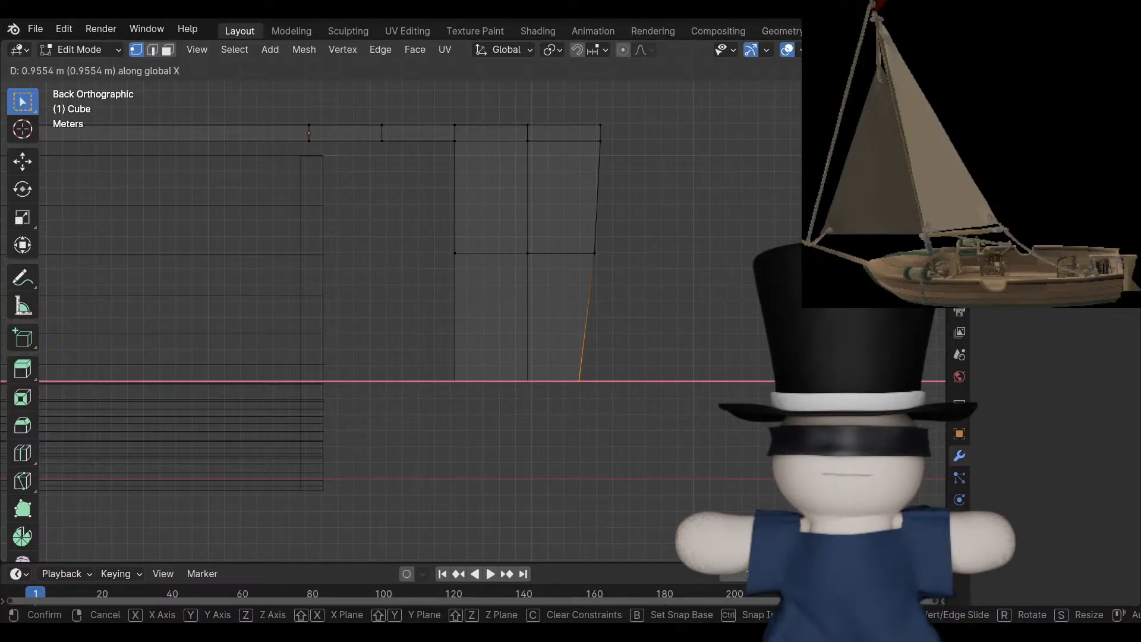
{"action": "key", "text": "Return"}
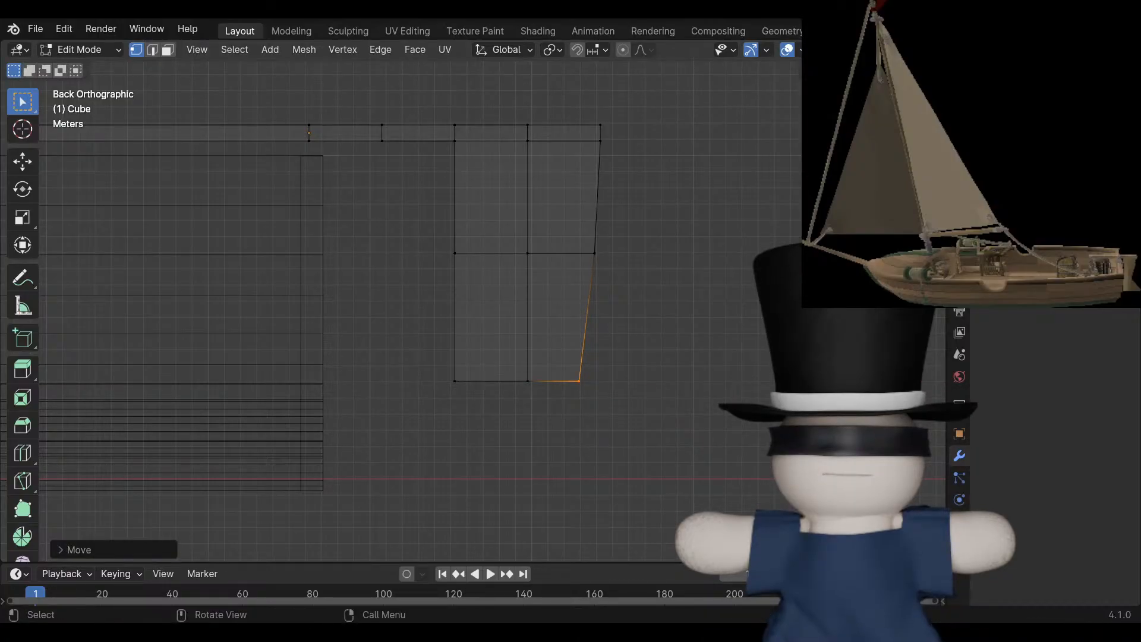
Select all the vertices along the blade's lower edge and extrude them about 3 m downward.
{"action": "left_click_drag", "start_coordinate": [413, 348], "coordinate": [588, 458]}
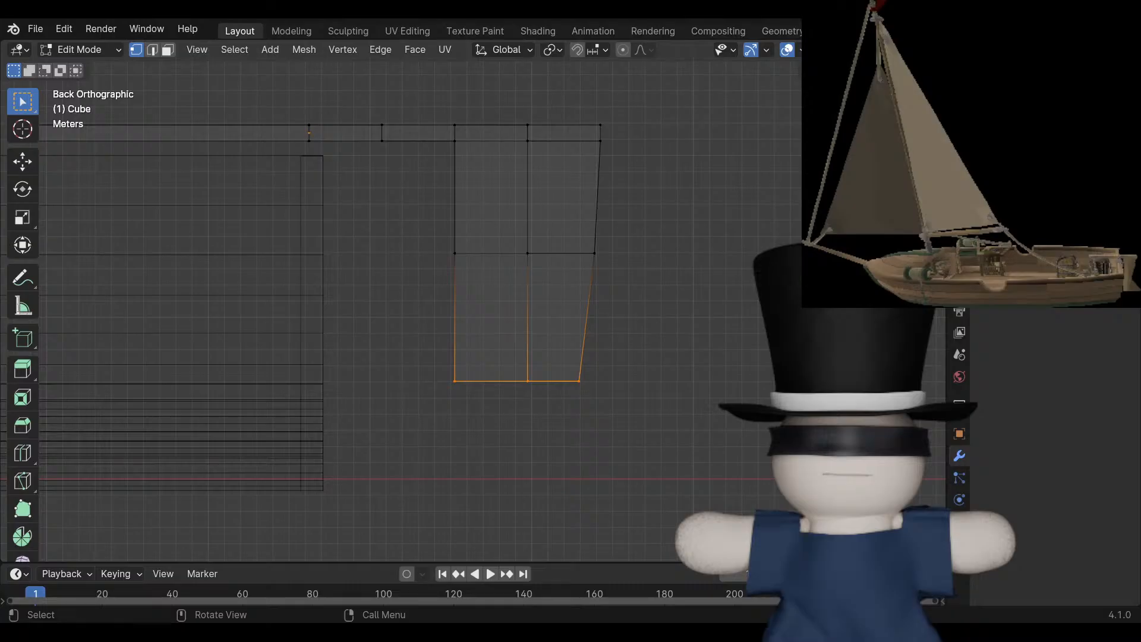
{"action": "key", "text": "e"}
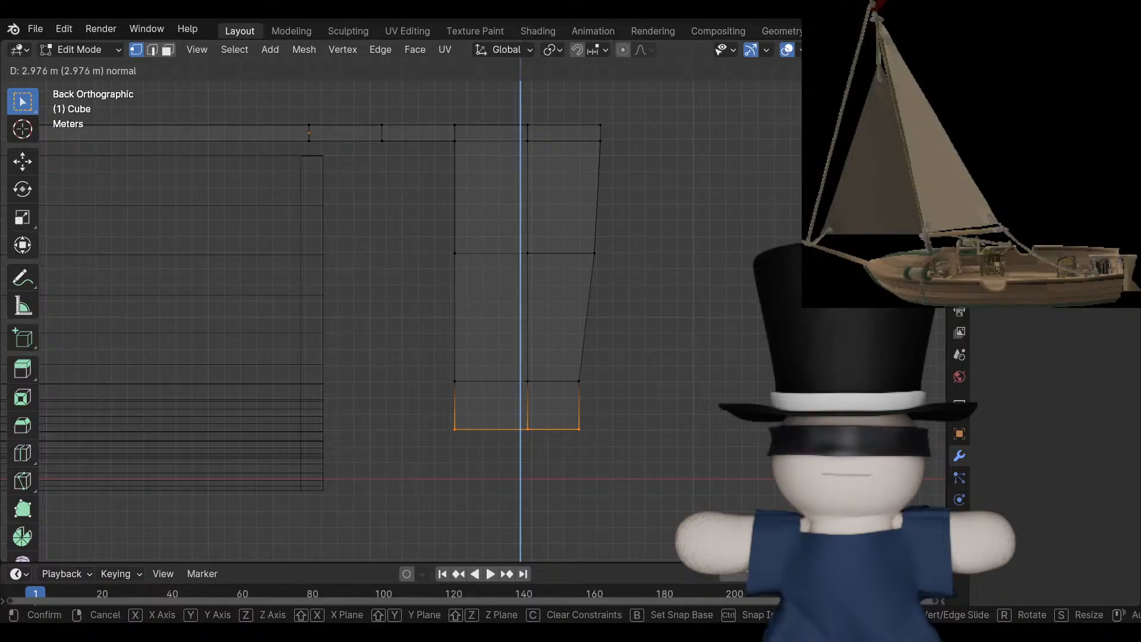
{"action": "key", "text": "Return"}
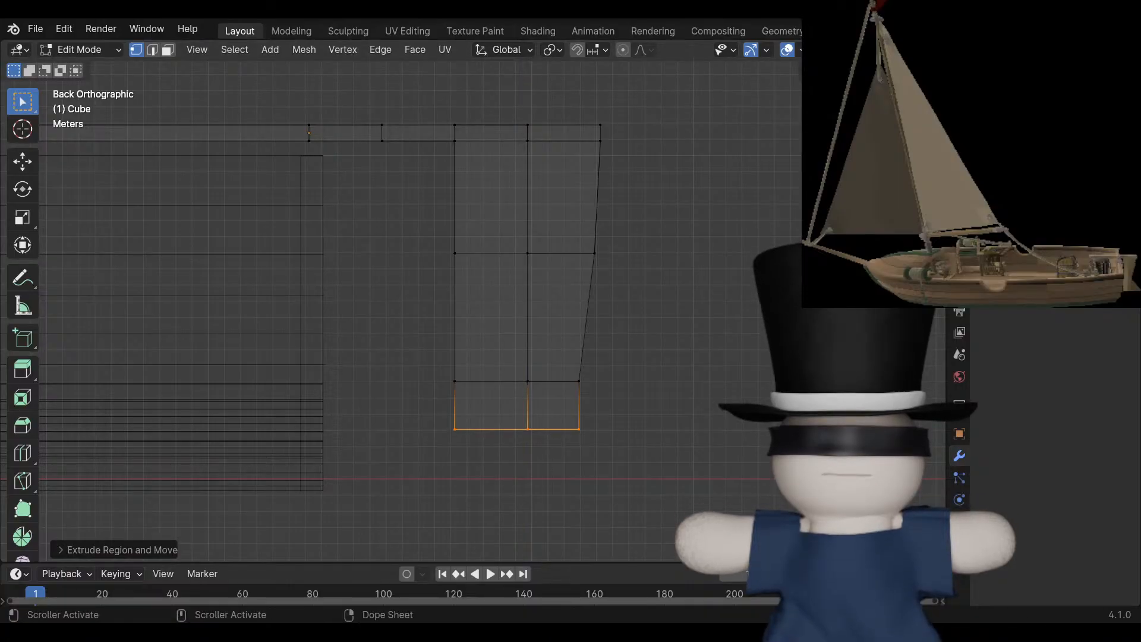
Taper the newly extruded section by moving its lowest outer corner vertices about 0.96 m inward along X.
{"action": "left_click_drag", "start_coordinate": [560, 403], "coordinate": [632, 478]}
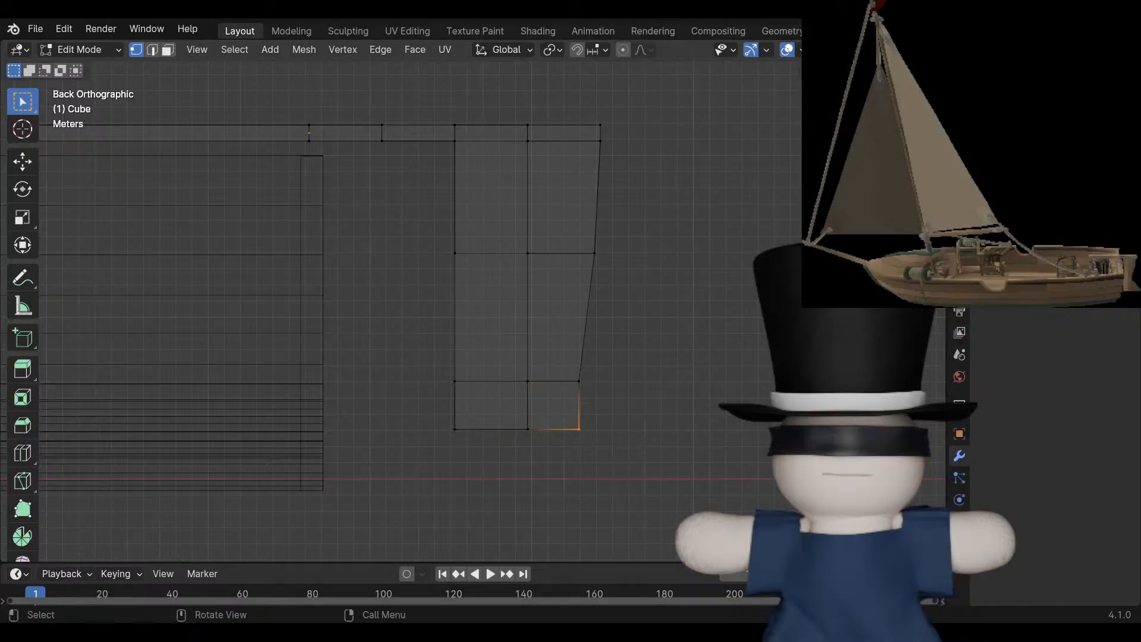
{"action": "key", "text": "g"}
{"action": "key", "text": "x"}
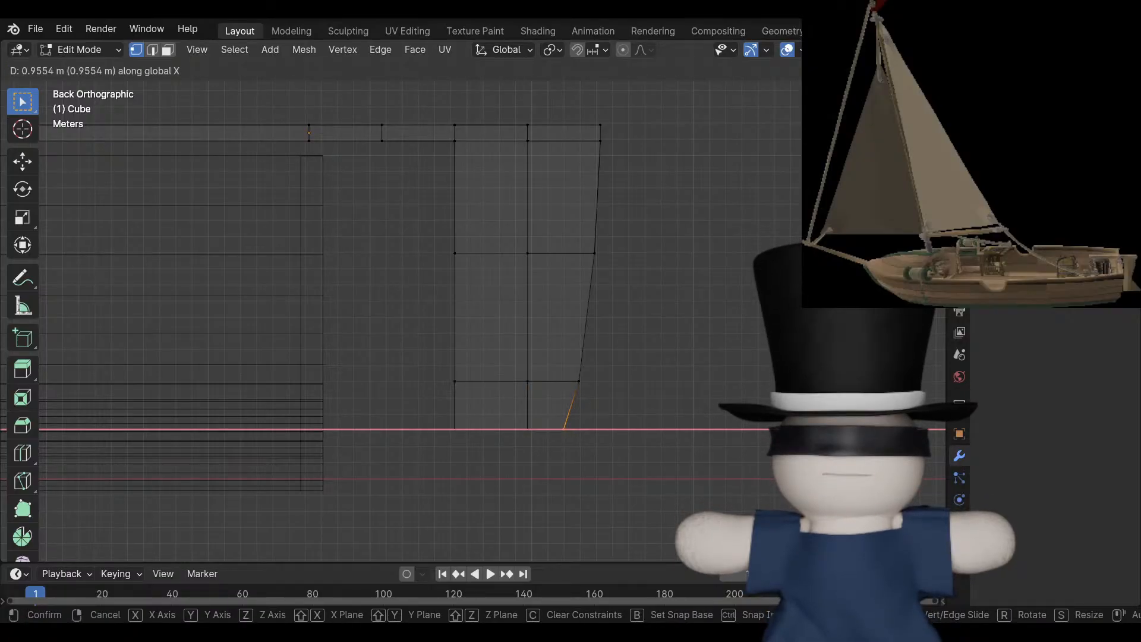
{"action": "key", "text": "Return"}
{"action": "scroll", "coordinate": [473, 301], "scroll_direction": "up", "scroll_amount": 3}
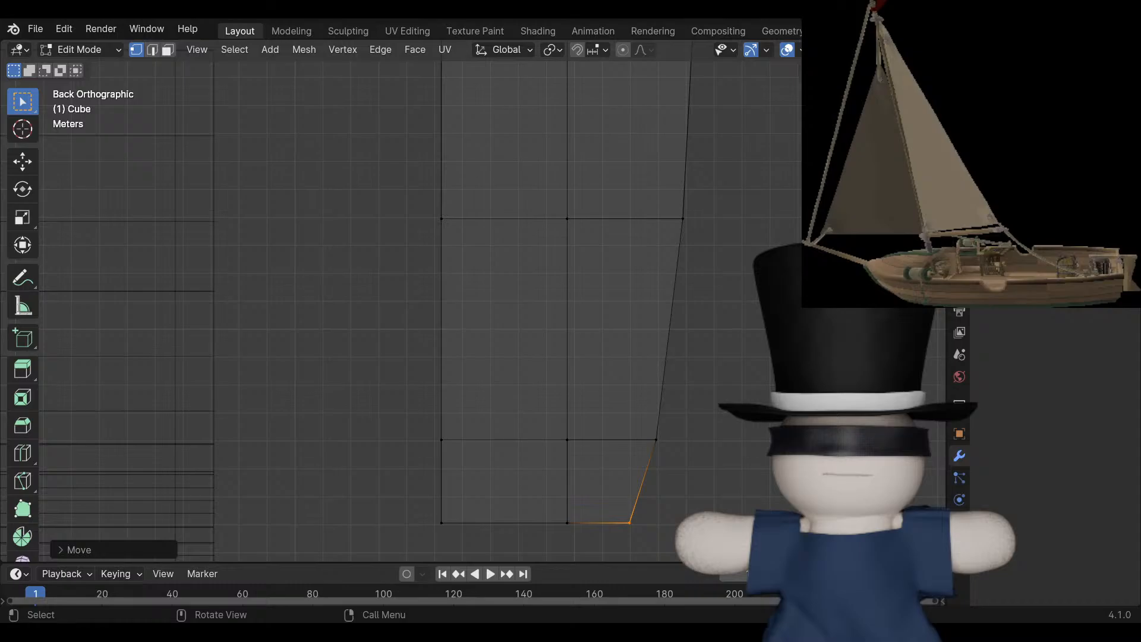
{"action": "middle_click_drag", "start_coordinate": [488, 428], "coordinate": [457, 180], "text": "shift"}
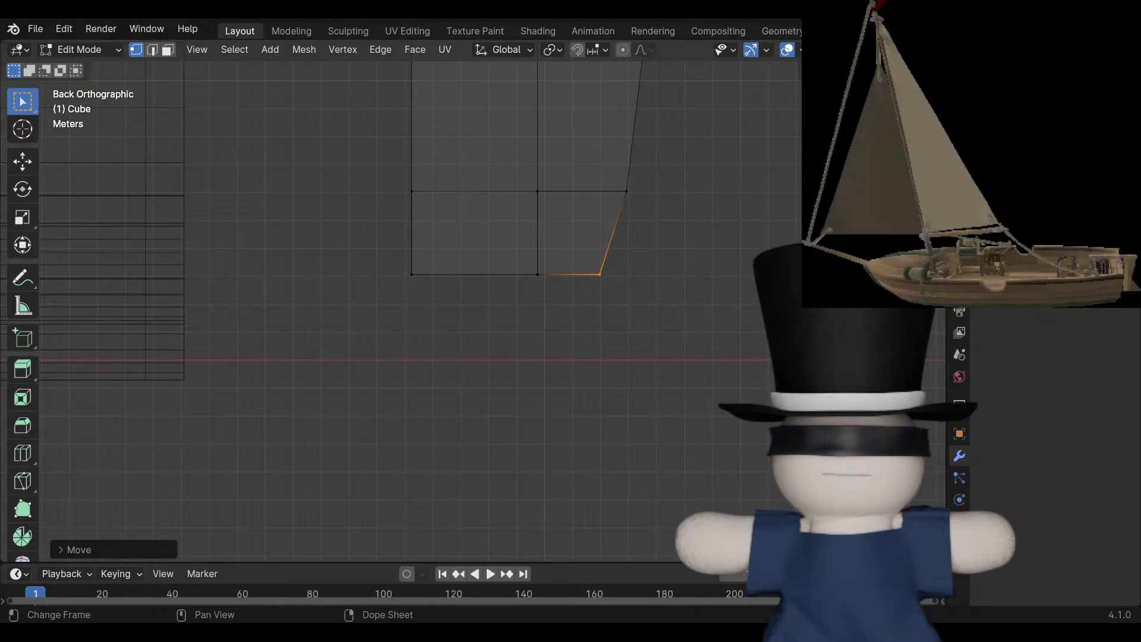
{"action": "middle_click_drag", "start_coordinate": [381, 321], "coordinate": [411, 354], "text": "shift"}
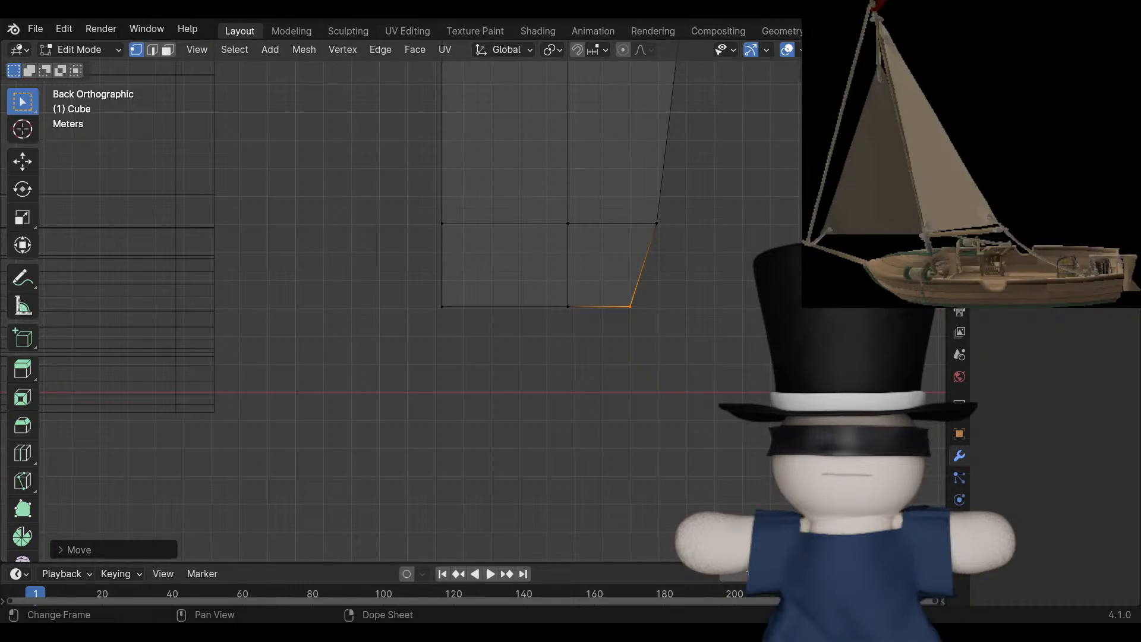
{"action": "left_click_drag", "start_coordinate": [592, 408], "coordinate": [421, 276]}
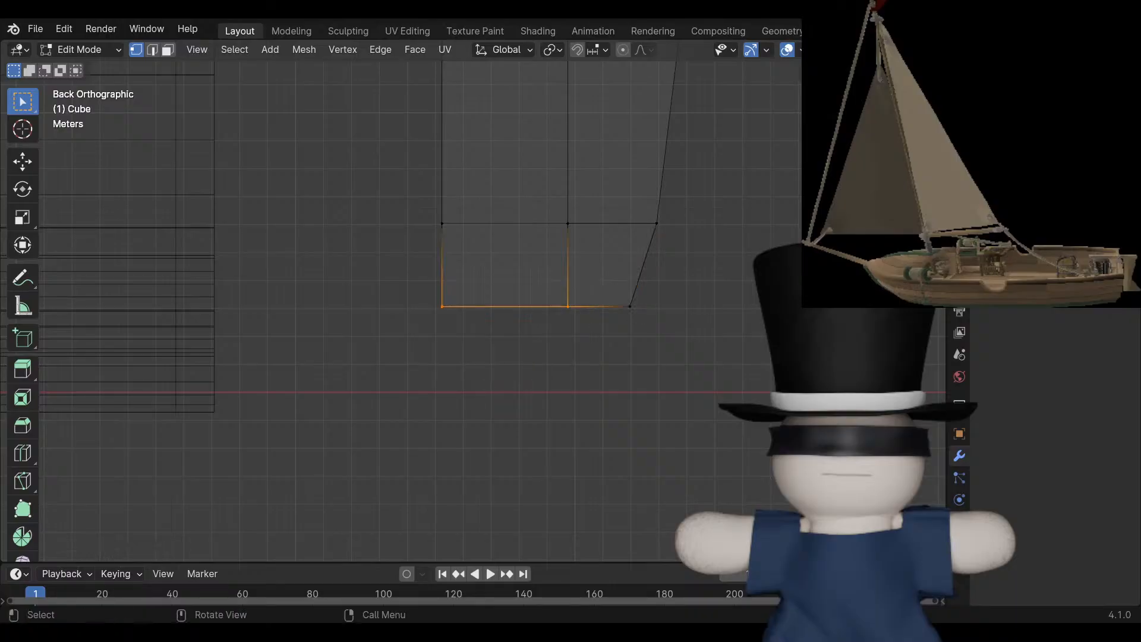
{"action": "key", "text": "e"}
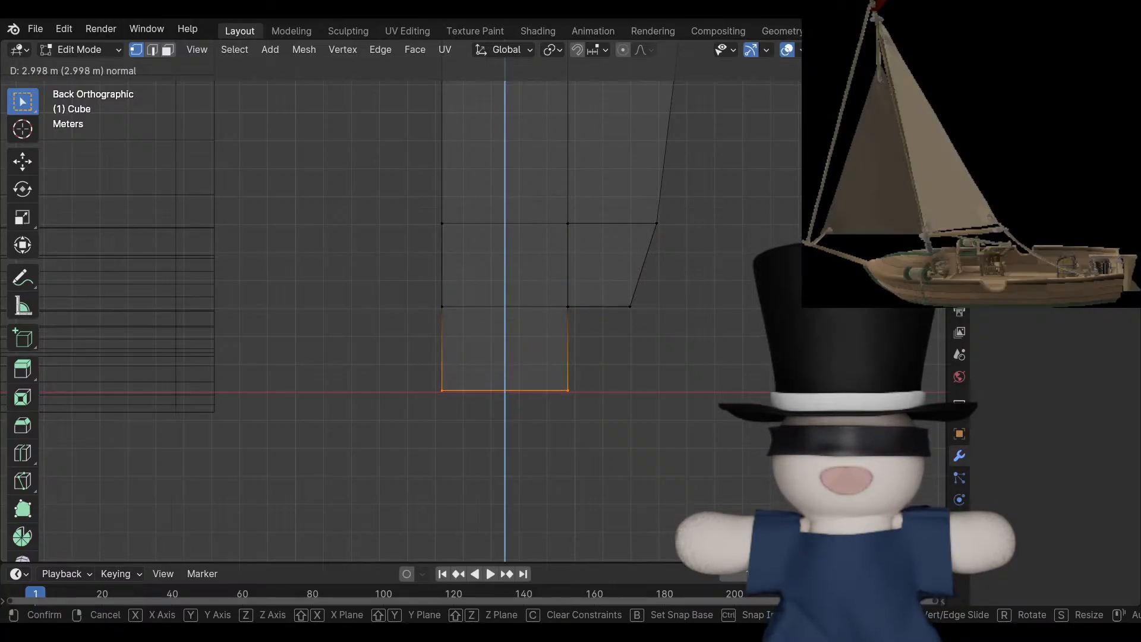
{"action": "key", "text": "Return"}
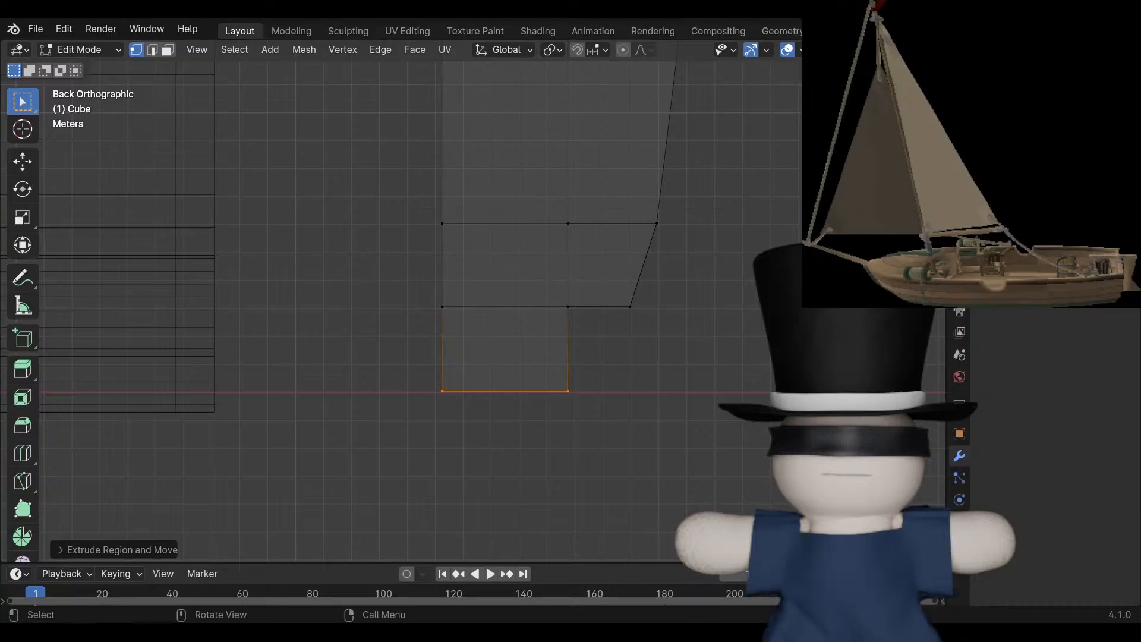
{"action": "left_click_drag", "start_coordinate": [721, 361], "coordinate": [569, 231]}
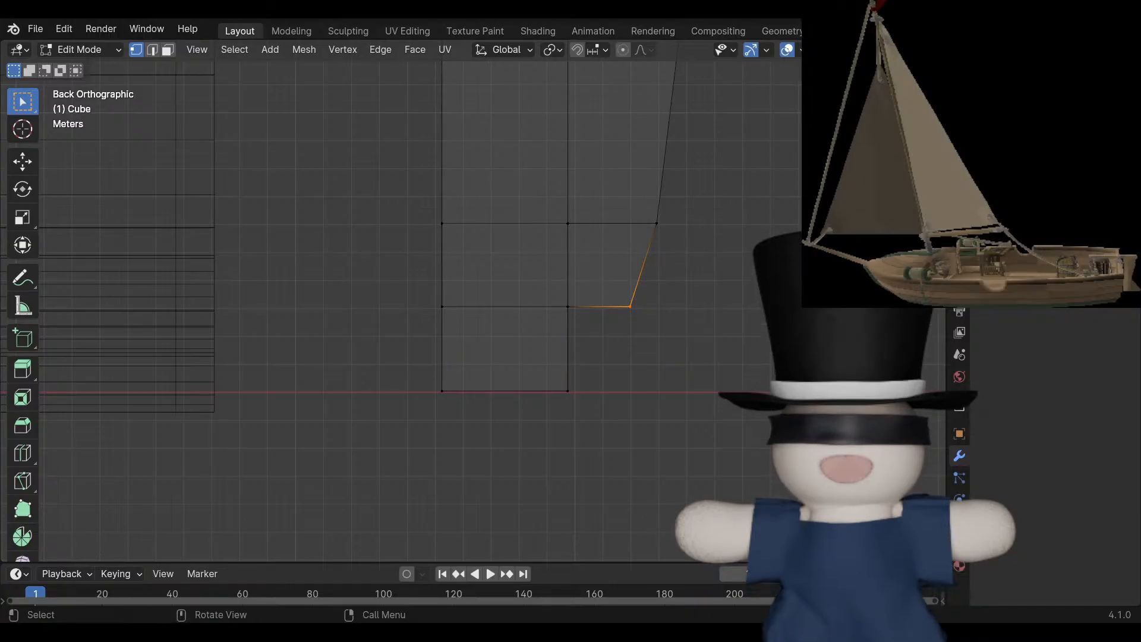
{"action": "scroll", "coordinate": [473, 299], "scroll_direction": "down", "scroll_amount": 4}
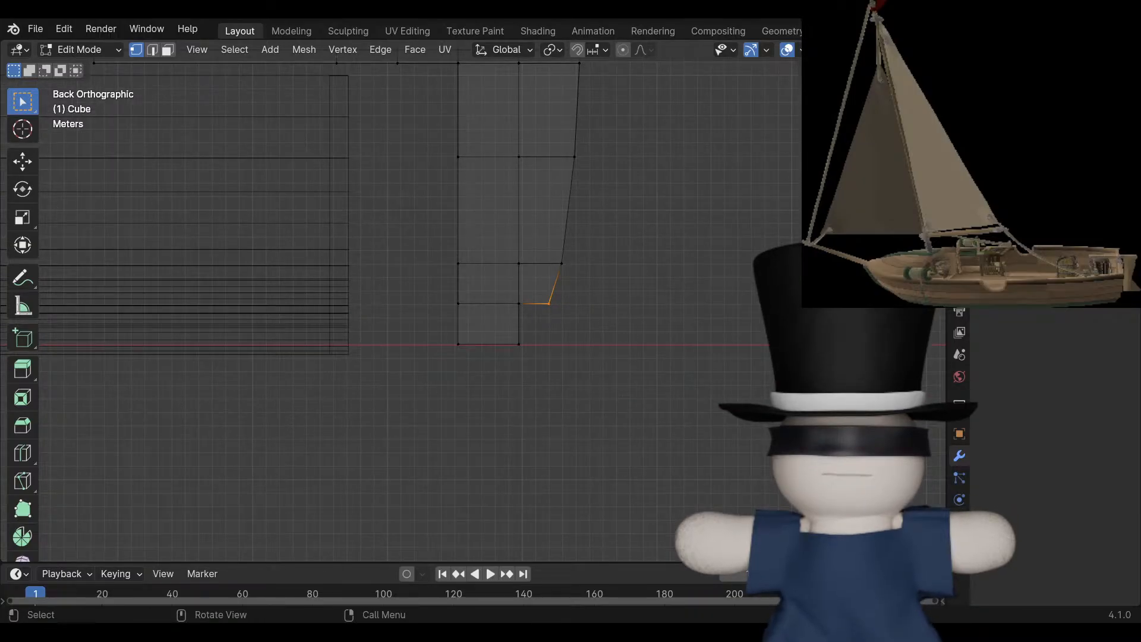
{"action": "key", "text": "ctrl+z"}
{"action": "key", "text": "ctrl+z"}
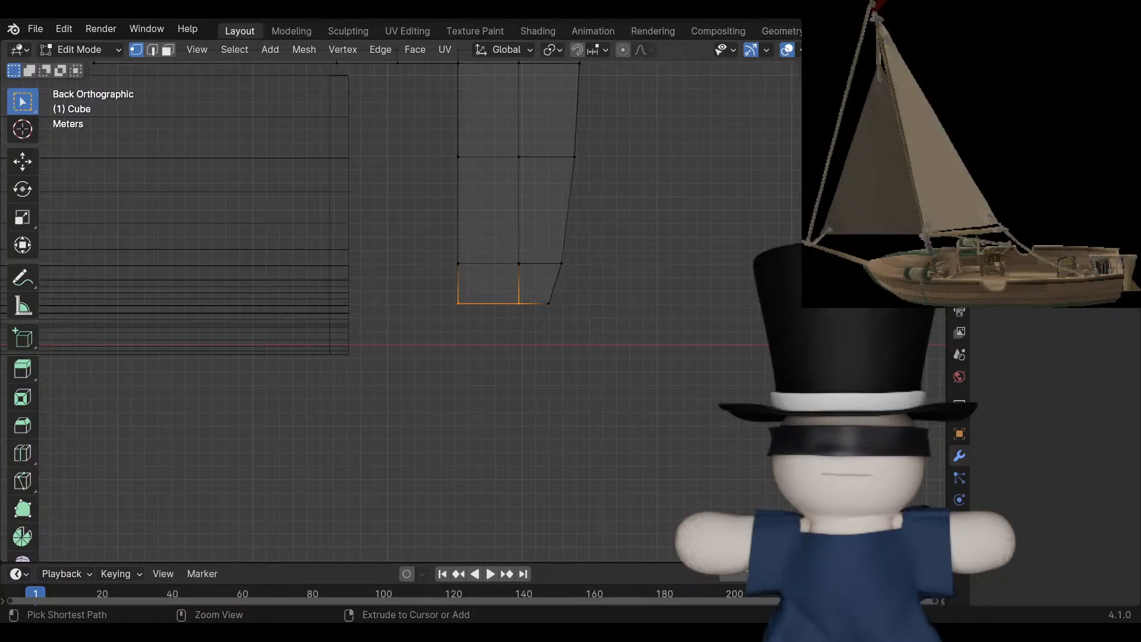
{"action": "key", "text": "ctrl+z"}
Select the blade's lower-edge vertices except the outer corner and extrude them about 5 m downward.
{"action": "left_click_drag", "start_coordinate": [529, 357], "coordinate": [453, 286]}
{"action": "key", "text": "e"}
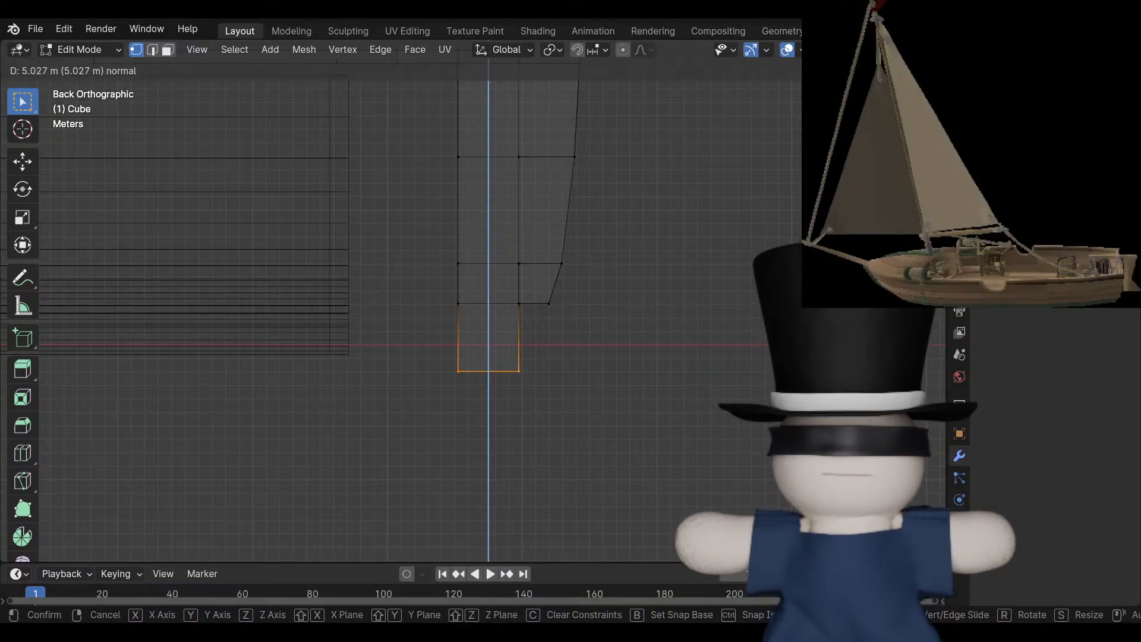
{"action": "key", "text": "Return"}
Extrude the blade's lowest outer corner vertices and move the new ones about 5.02 m down along Z.
{"action": "scroll", "coordinate": [471, 299], "scroll_direction": "up", "scroll_amount": 2}
{"action": "left_click_drag", "start_coordinate": [637, 369], "coordinate": [542, 251]}
{"action": "key", "text": "e"}
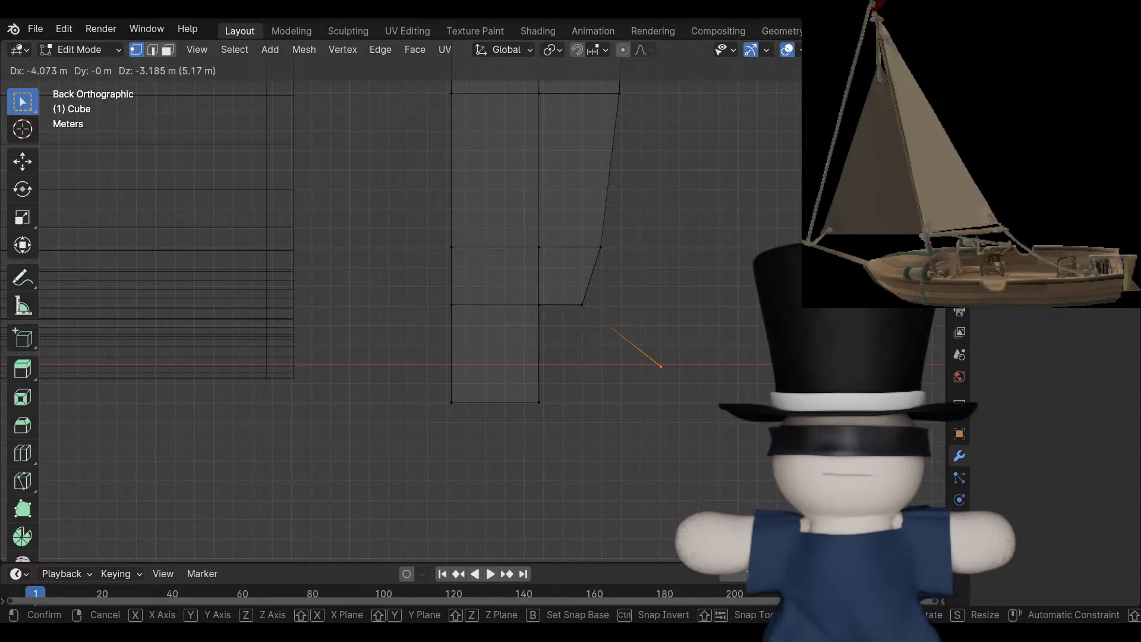
{"action": "key", "text": "Escape"}
{"action": "key", "text": "g"}
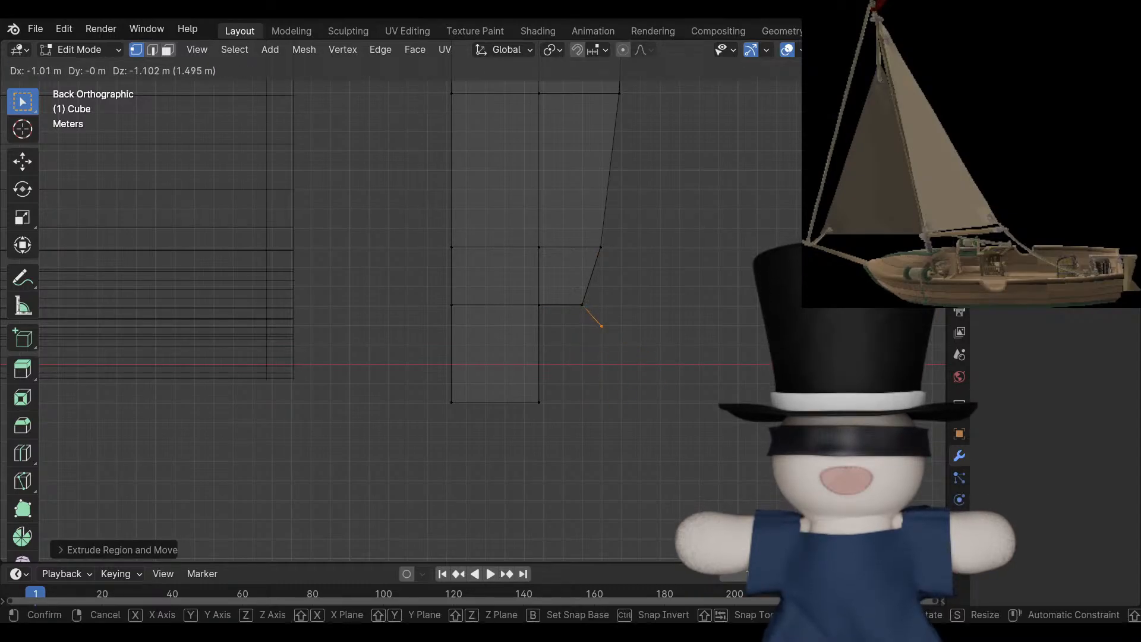
{"action": "key", "text": "z"}
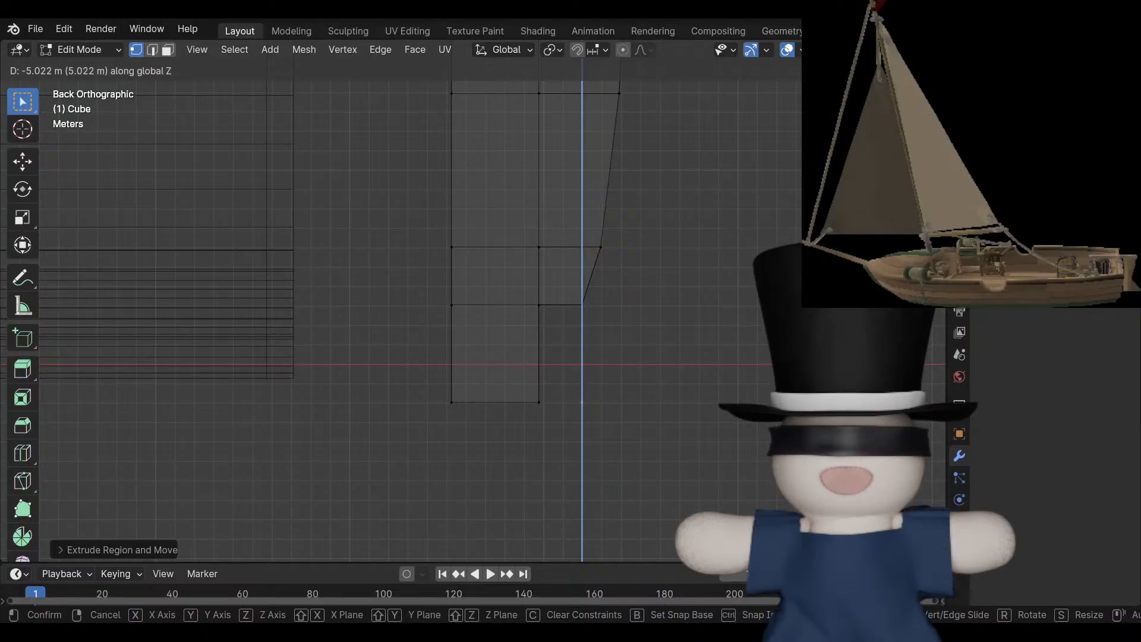
{"action": "key", "text": "Return"}
Move the extruded corner vertices about 7 m outward along X.
{"action": "key", "text": "g"}
{"action": "key", "text": "x"}
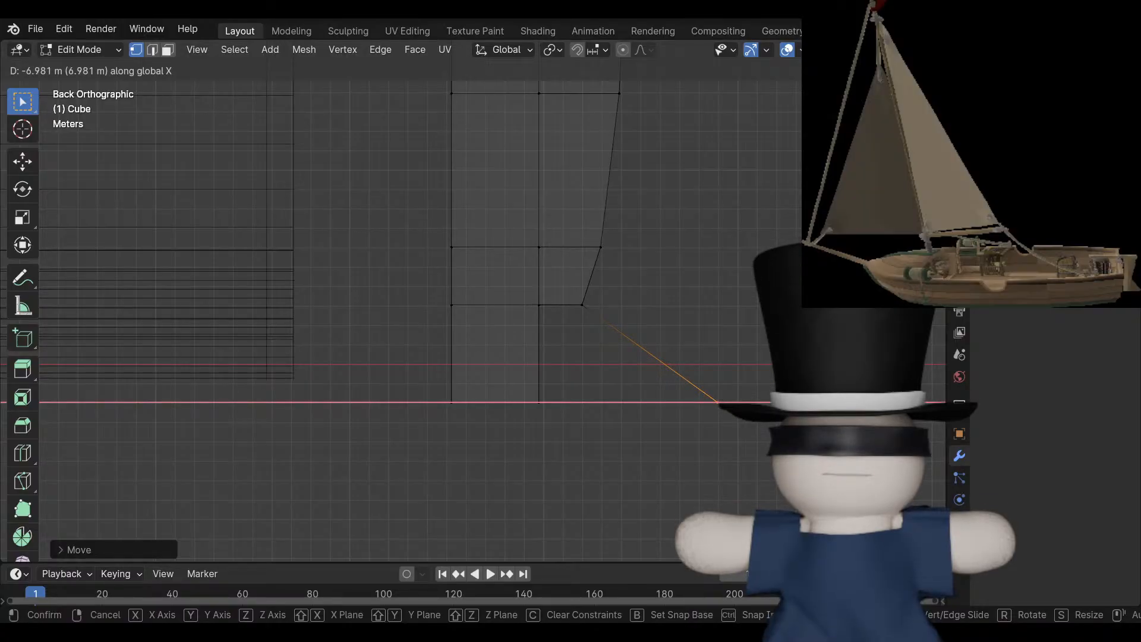
{"action": "key", "text": "Return"}
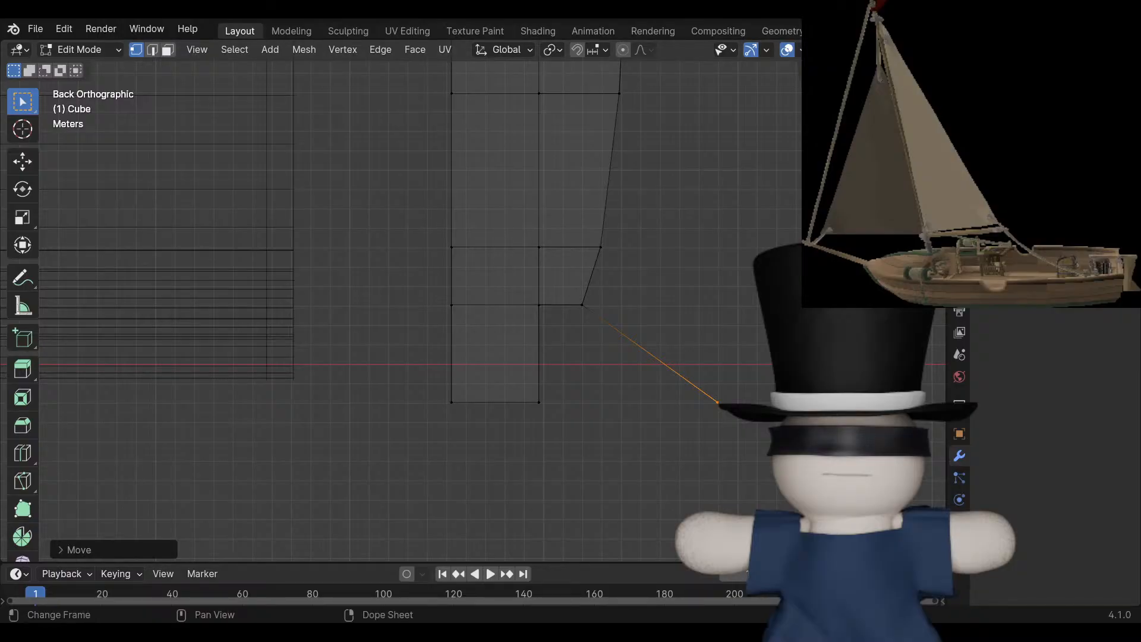
Fill a bottom face between the flared tip and the lower corner of the extruded blade section.
{"action": "scroll", "coordinate": [473, 303], "scroll_direction": "up", "scroll_amount": 1}
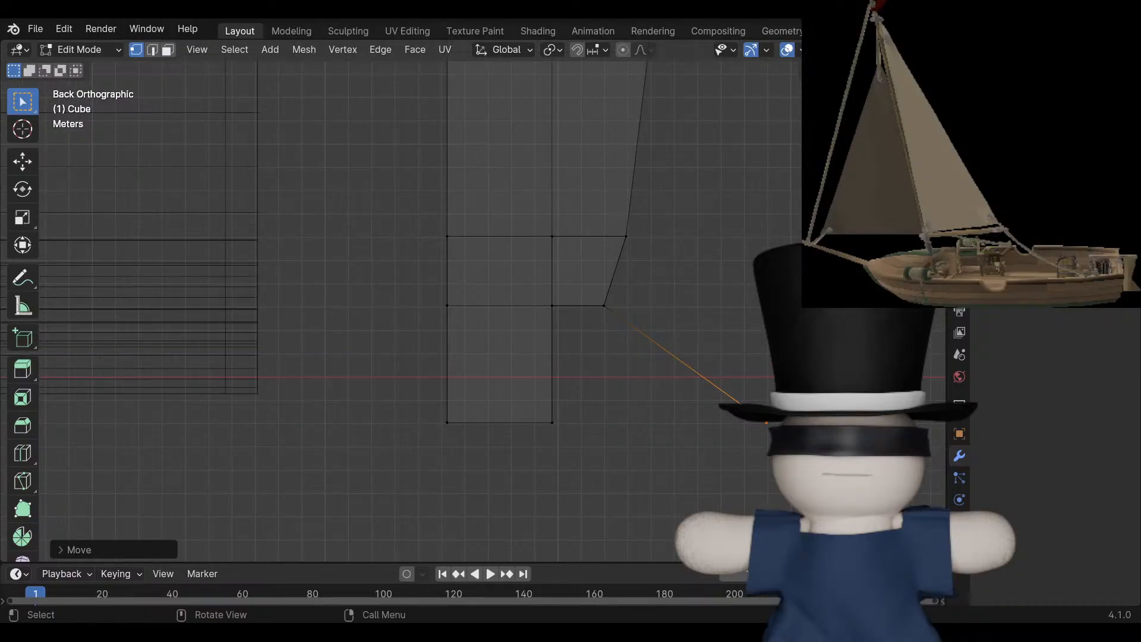
{"action": "middle_click_drag", "start_coordinate": [475, 309], "coordinate": [357, 194], "text": "shift"}
{"action": "scroll", "coordinate": [477, 302], "scroll_direction": "up", "scroll_amount": 1}
{"action": "left_click_drag", "start_coordinate": [394, 280], "coordinate": [758, 376]}
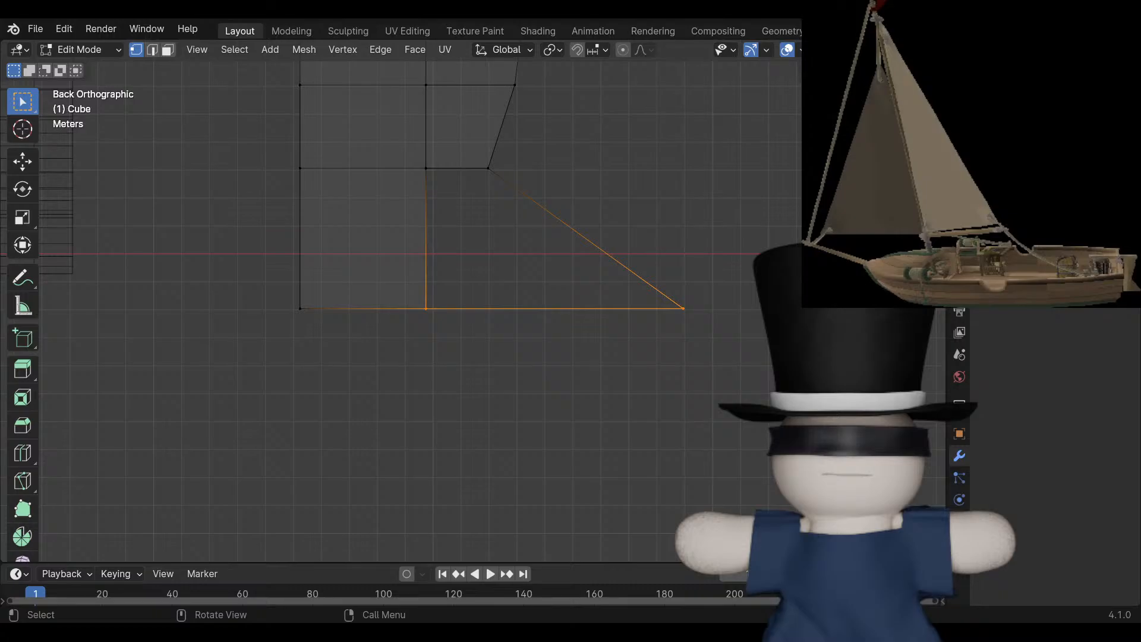
{"action": "middle_click_drag", "start_coordinate": [758, 376], "coordinate": [781, 364], "text": "shift"}
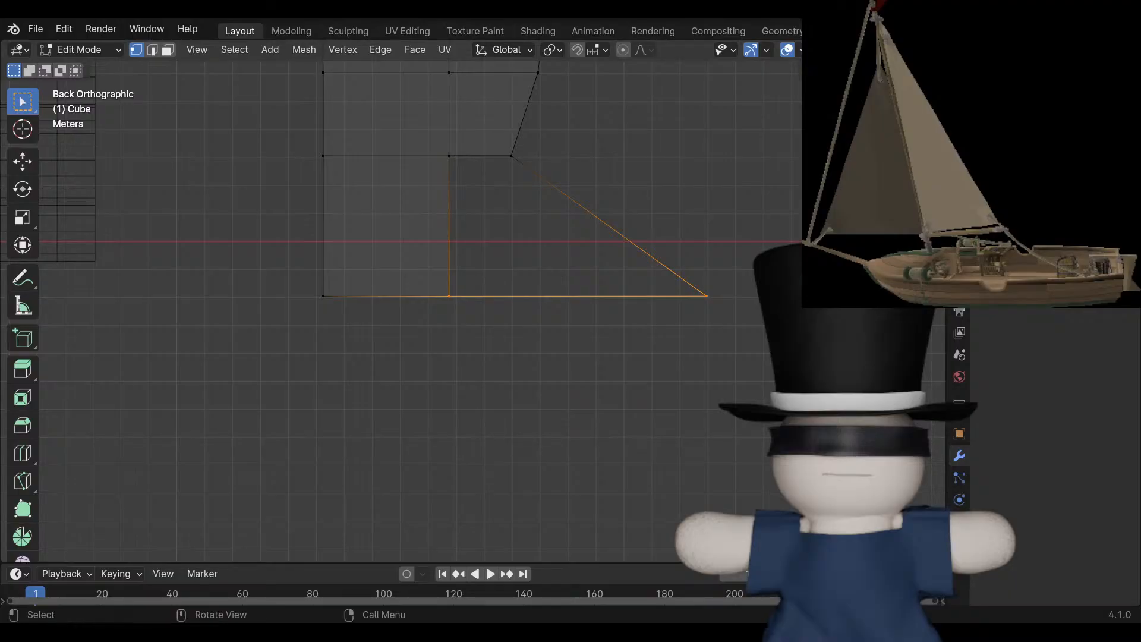
Turn off wireframe and fill the open side of the flared section with a four-vertex face.
{"action": "key", "text": "shift+z"}
{"action": "middle_click_drag", "start_coordinate": [594, 333], "coordinate": [528, 343]}
{"action": "scroll", "coordinate": [504, 276], "scroll_direction": "up", "scroll_amount": 1}
{"action": "left_click", "coordinate": [466, 221]}
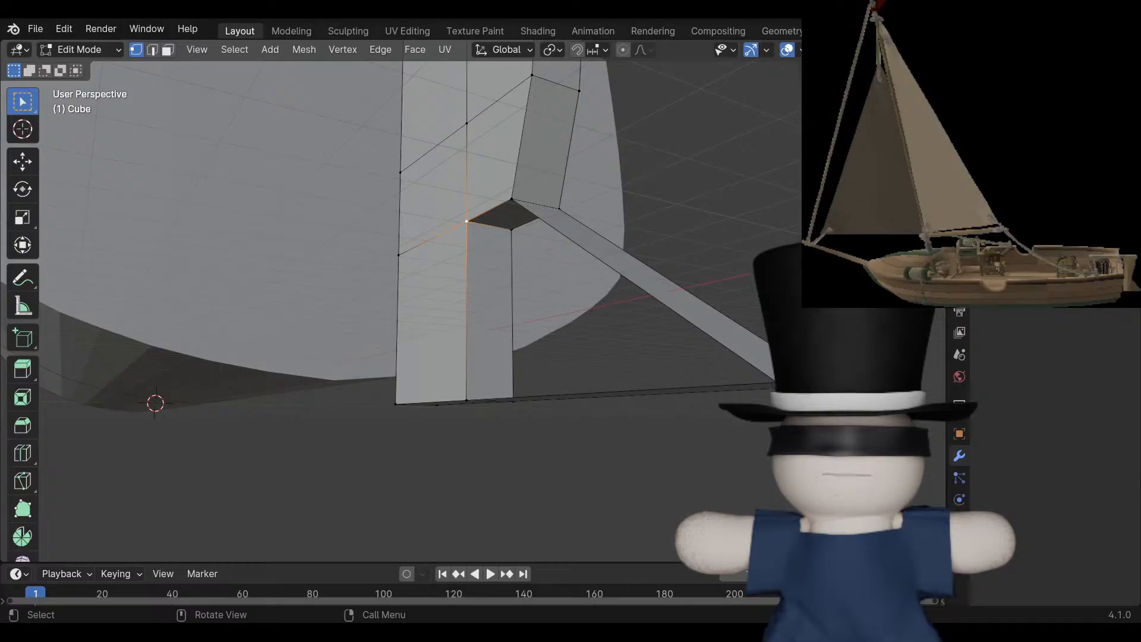
{"action": "middle_click_drag", "start_coordinate": [467, 221], "coordinate": [472, 268]}
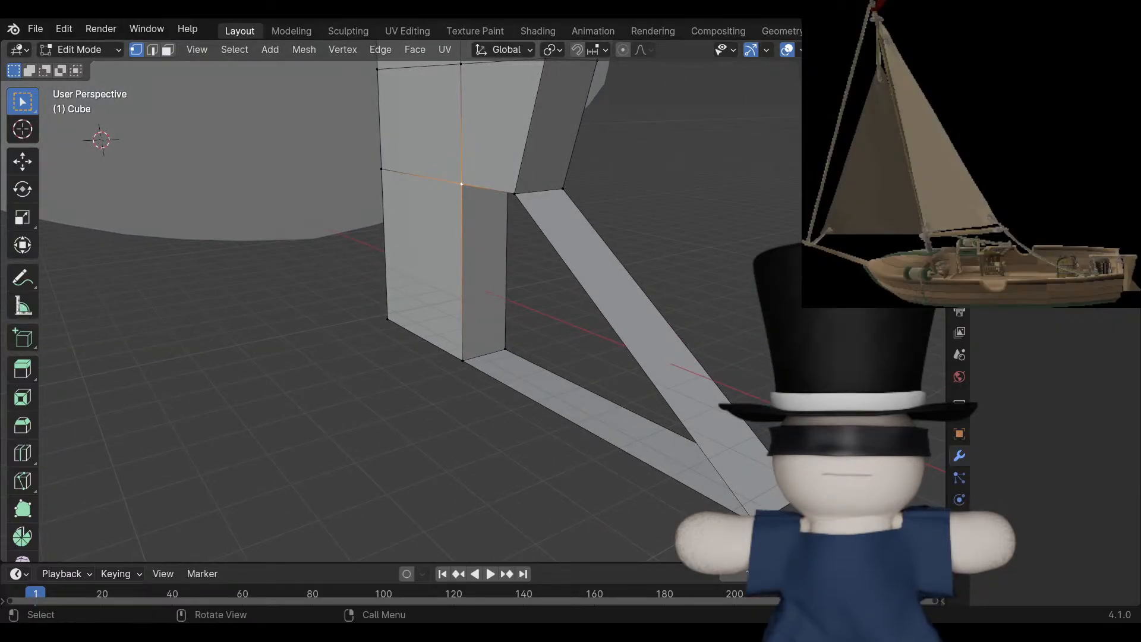
{"action": "left_click", "coordinate": [462, 360], "text": "shift"}
{"action": "left_click", "coordinate": [515, 194], "text": "shift"}
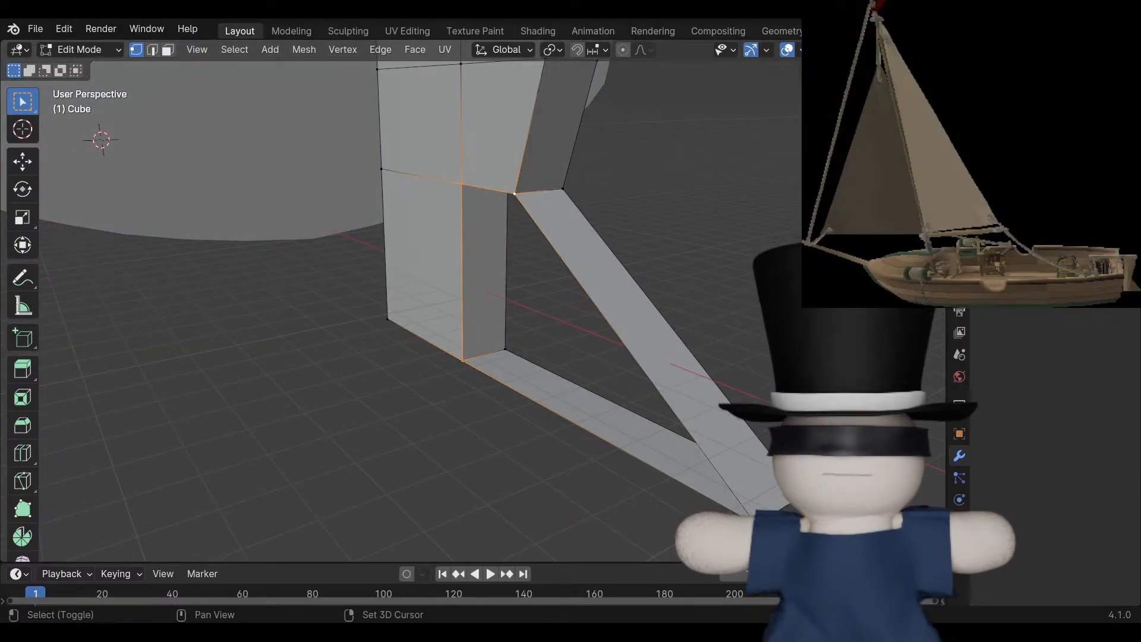
{"action": "left_click", "coordinate": [746, 514], "text": "shift"}
{"action": "key", "text": "f"}
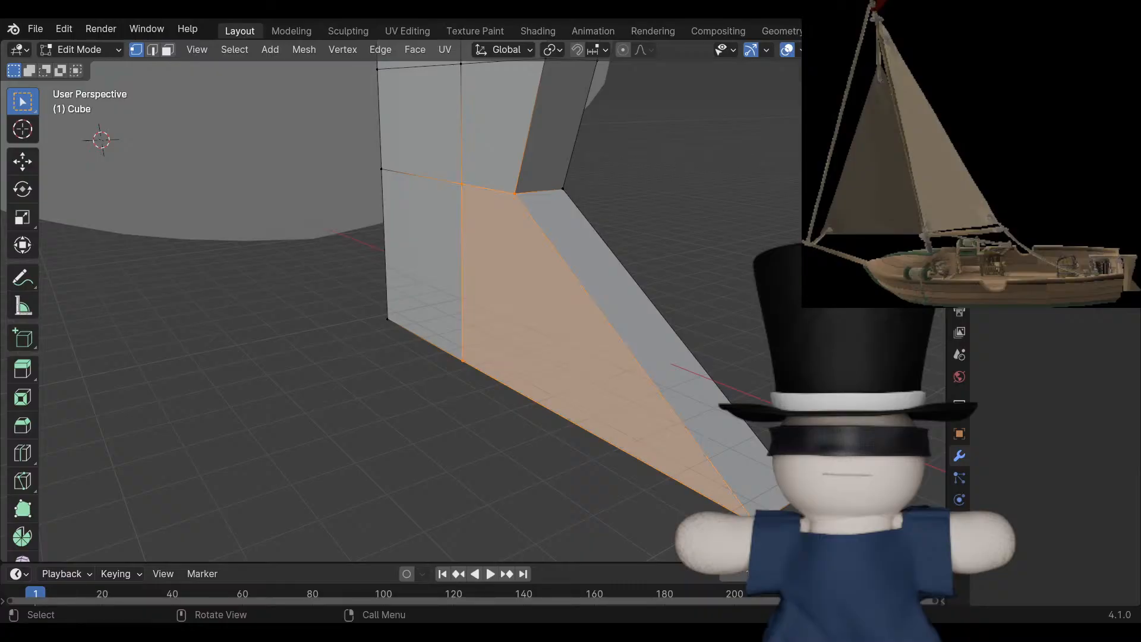
Fill the opposite open side of the flared section with a matching four-vertex face.
{"action": "middle_click_drag", "start_coordinate": [743, 510], "coordinate": [502, 461]}
{"action": "middle_click_drag", "start_coordinate": [502, 461], "coordinate": [683, 432], "text": "shift"}
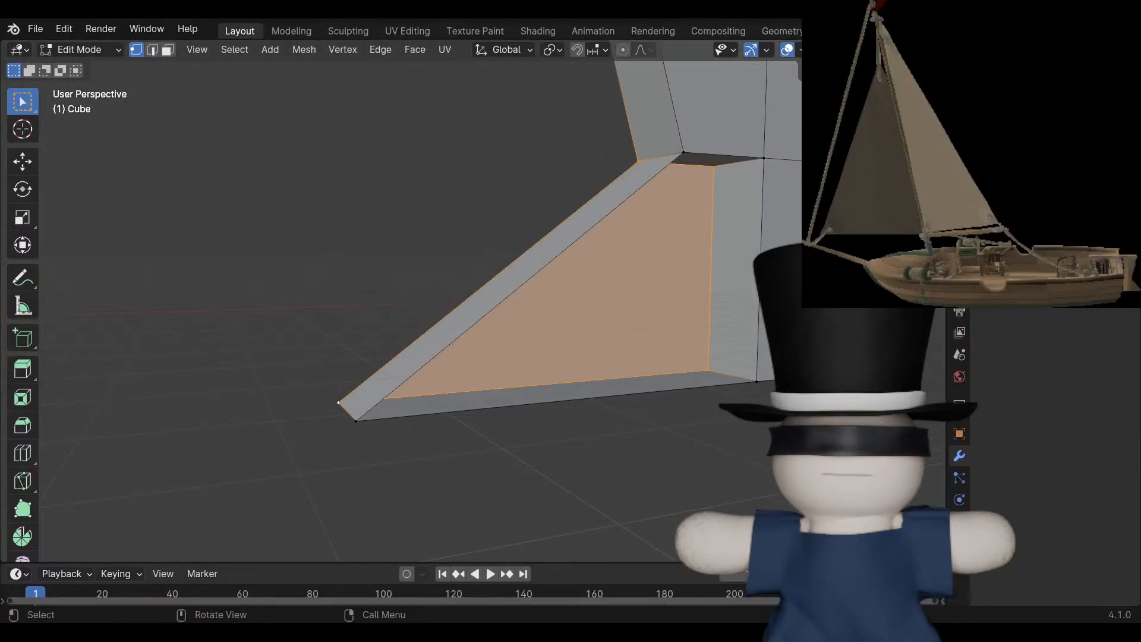
{"action": "left_click", "coordinate": [683, 152]}
{"action": "left_click", "coordinate": [764, 158], "text": "shift"}
{"action": "left_click", "coordinate": [756, 381], "text": "shift"}
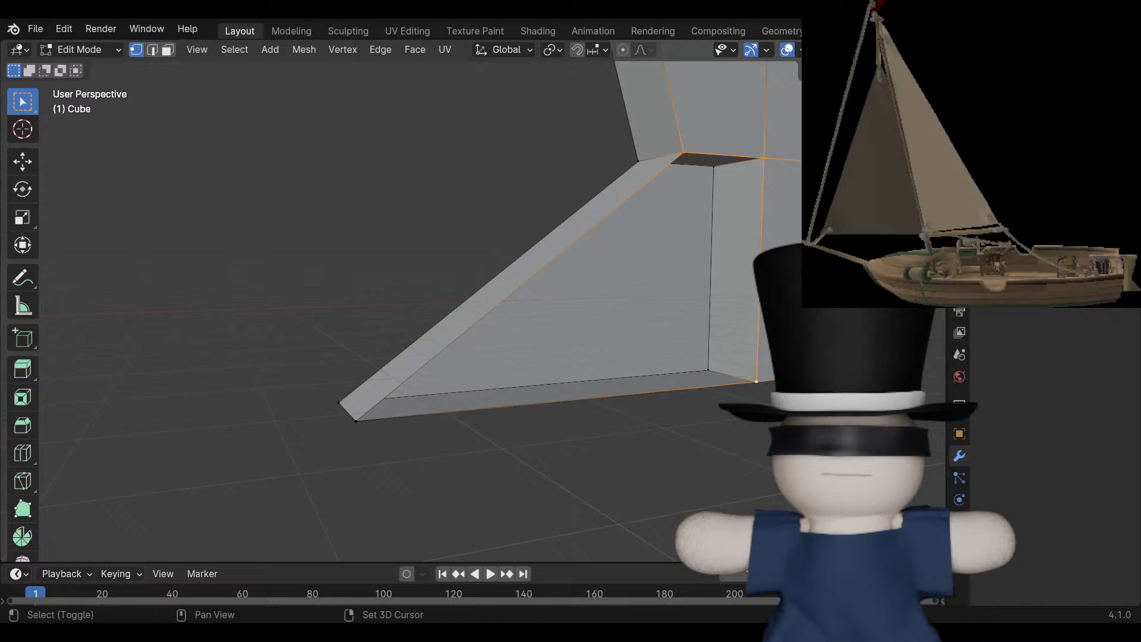
{"action": "left_click", "coordinate": [355, 421], "text": "shift"}
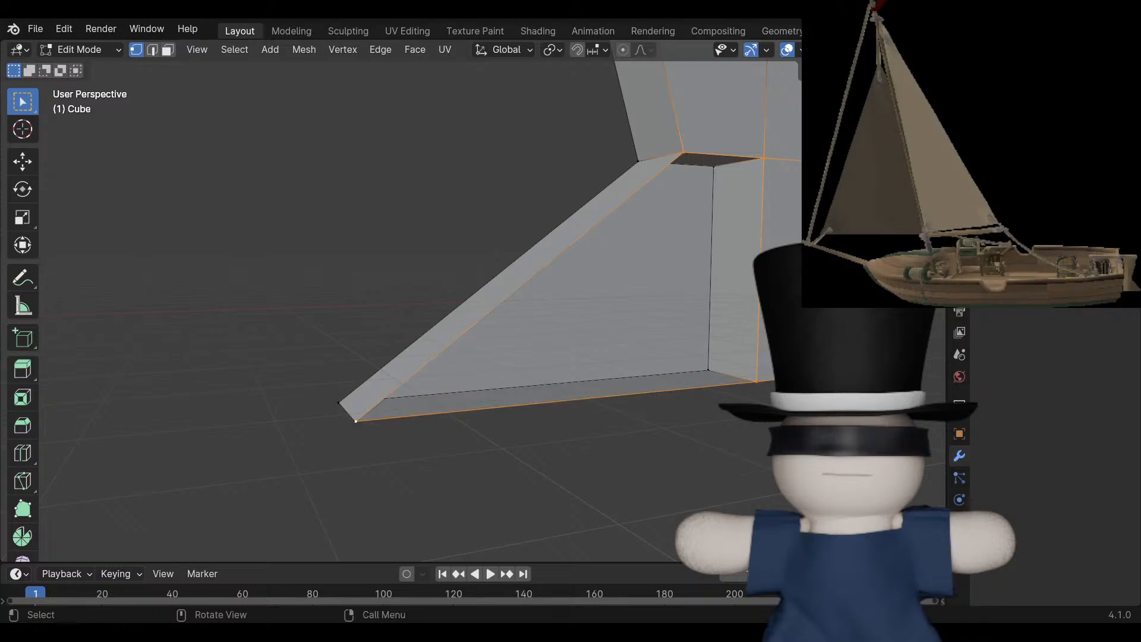
{"action": "key", "text": "f"}
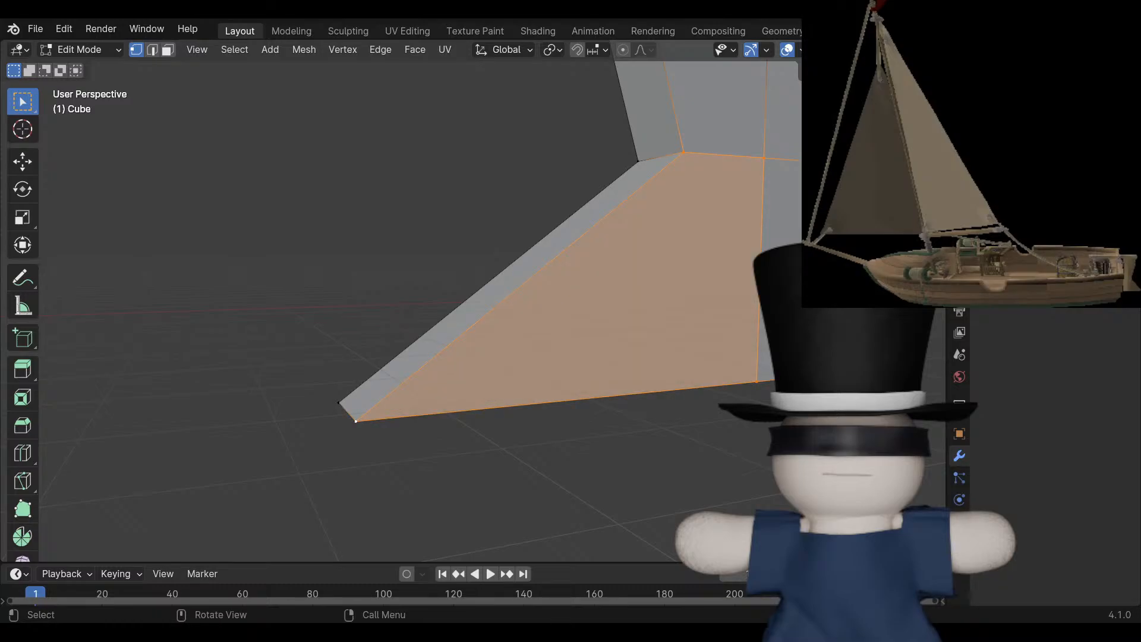
Turn on X-ray in the back view and extrude all the rudder's lower-edge vertices about 2 m down along Z.
{"action": "key", "text": "ctrl+KP_1"}
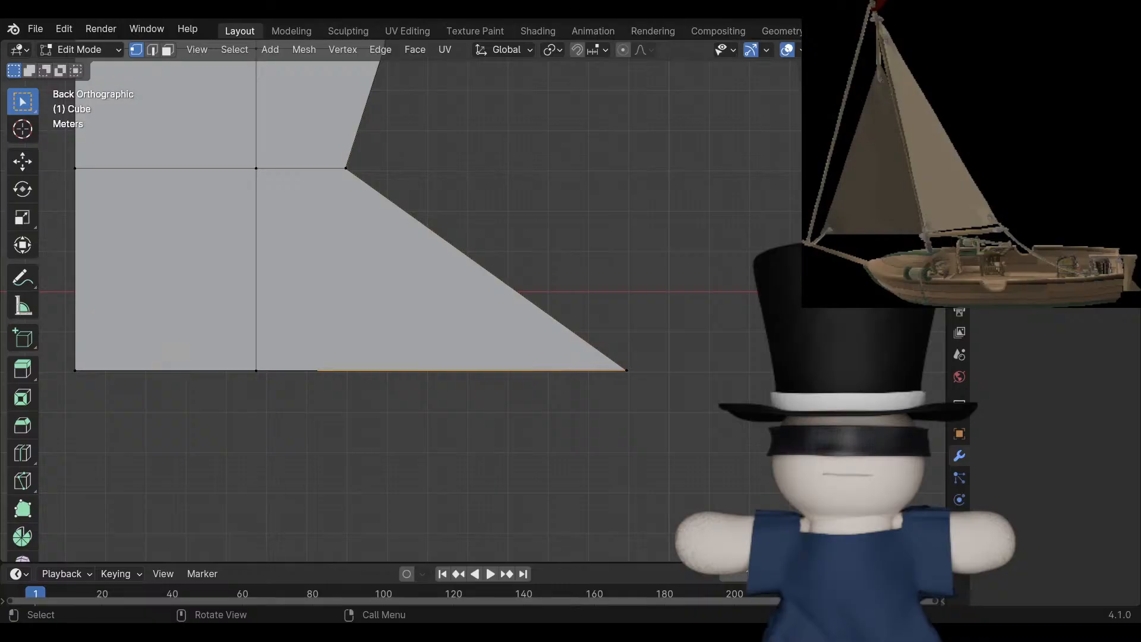
{"action": "key", "text": "alt+z"}
{"action": "middle_click_drag", "start_coordinate": [322, 322], "coordinate": [473, 286], "text": "shift"}
{"action": "scroll", "coordinate": [474, 285], "scroll_direction": "down", "scroll_amount": 3}
{"action": "left_click_drag", "start_coordinate": [302, 289], "coordinate": [692, 397]}
{"action": "key", "text": "g"}
{"action": "key", "text": "z"}
{"action": "key", "text": "z"}
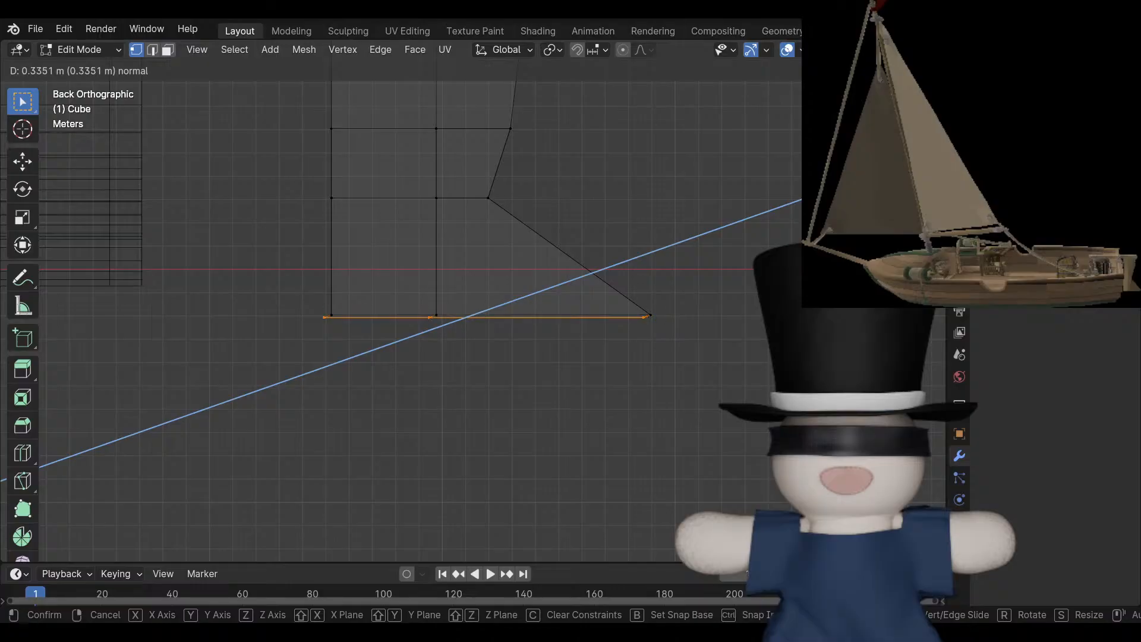
{"action": "key", "text": "Escape"}
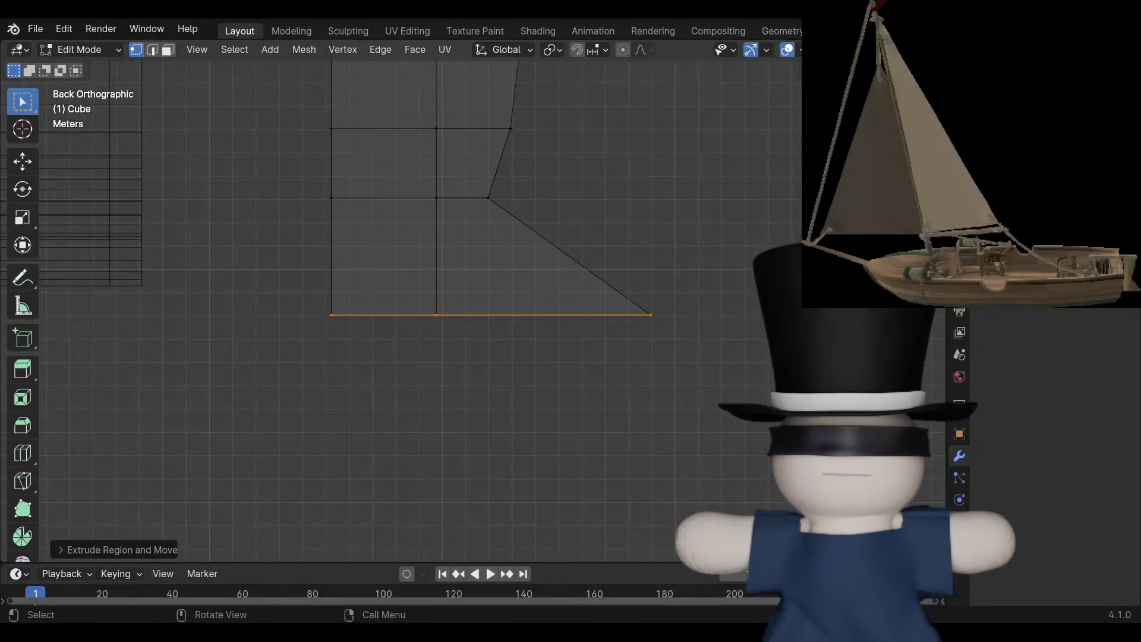
{"action": "key", "text": "g"}
{"action": "key", "text": "z"}
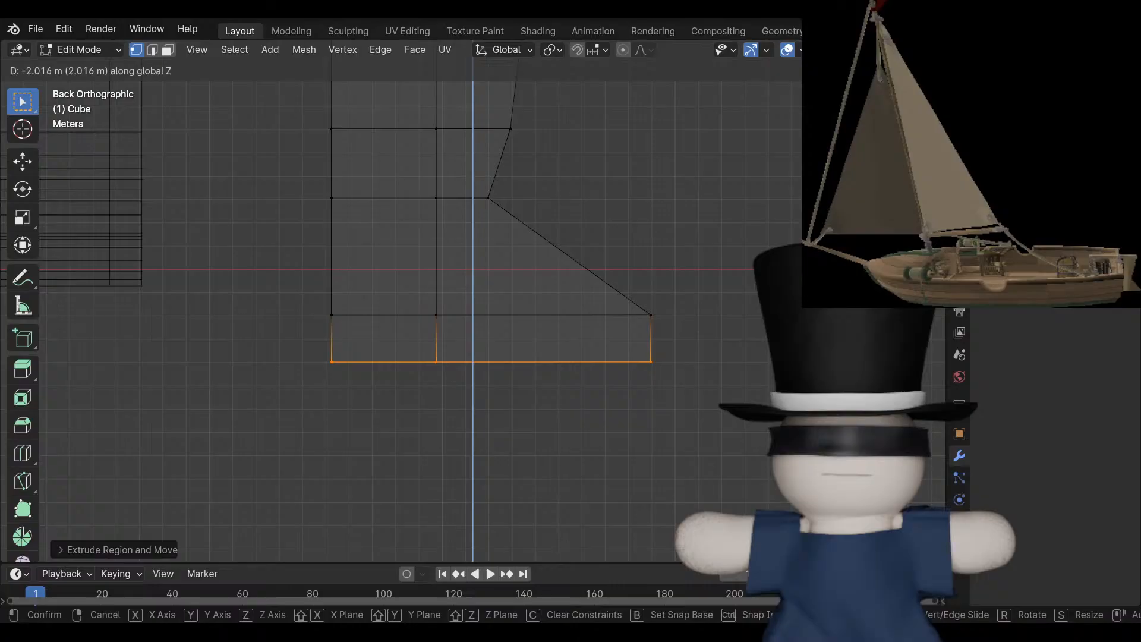
{"action": "key", "text": "Return"}
Move the new lowest outer corner vertices about 3 m outward along X to extend the flare, then deselect everything.
{"action": "left_click_drag", "start_coordinate": [690, 419], "coordinate": [628, 340]}
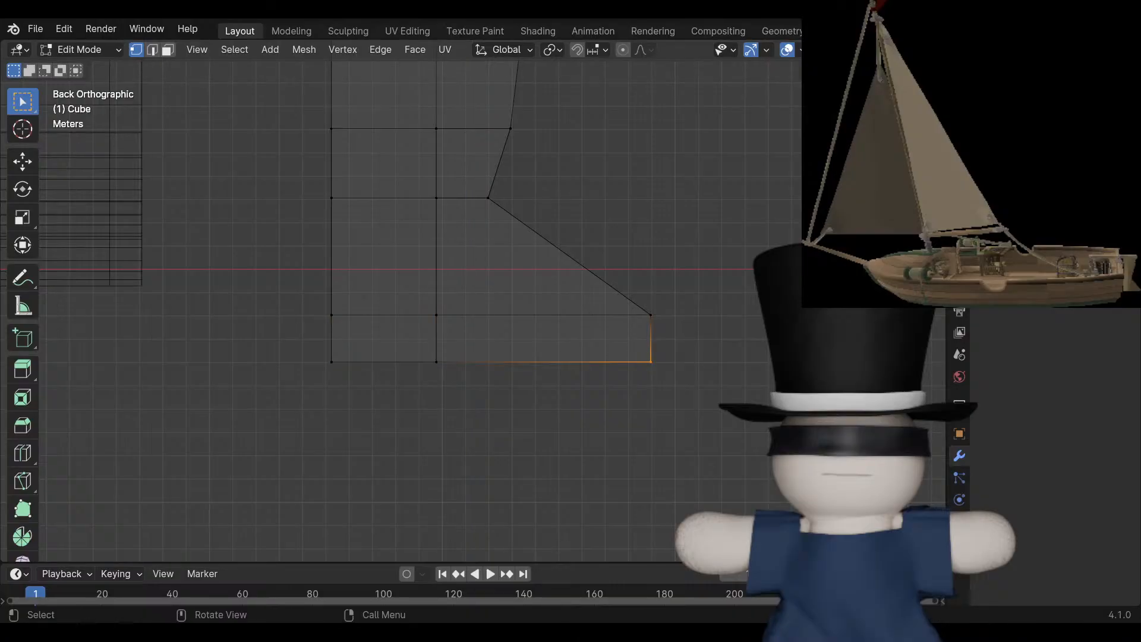
{"action": "key", "text": "g"}
{"action": "key", "text": "x"}
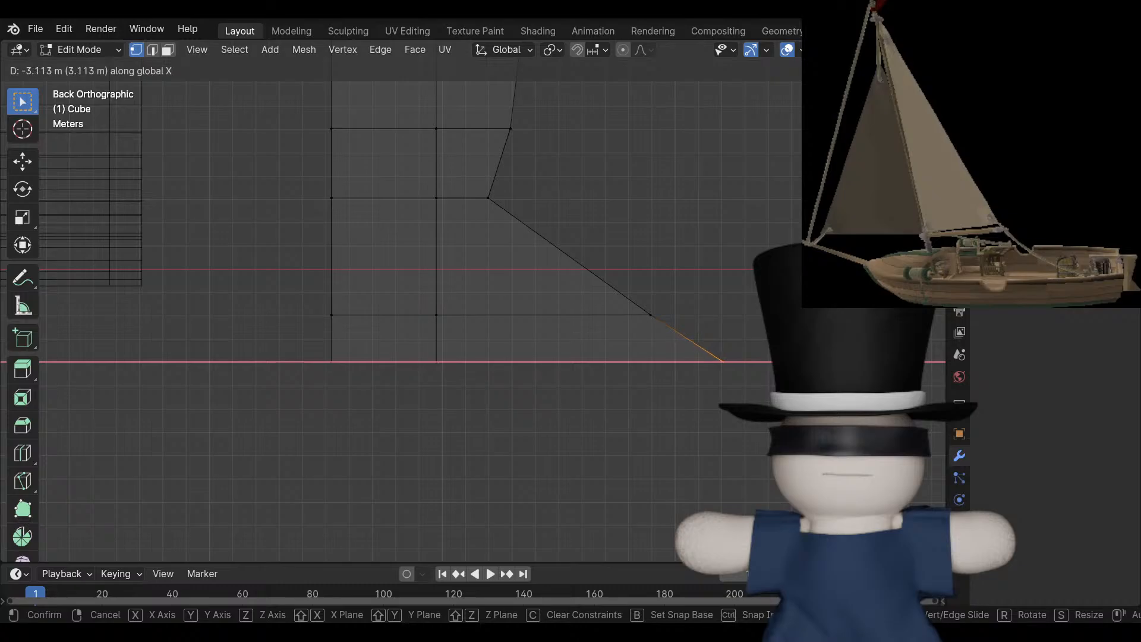
{"action": "key", "text": "Return"}
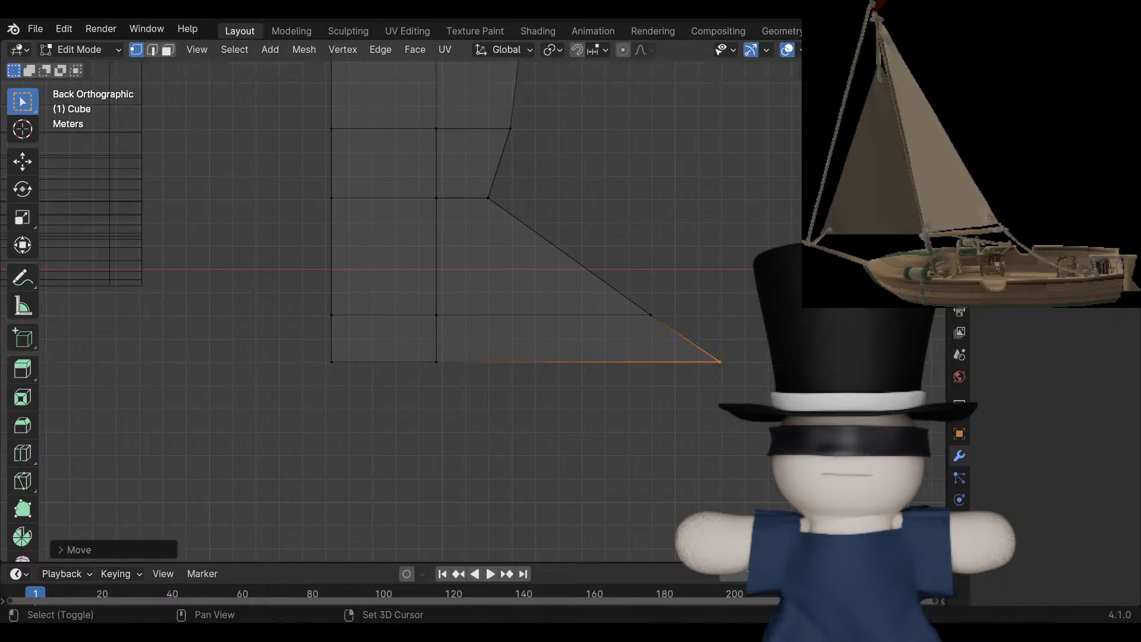
{"action": "key", "text": "alt+a"}
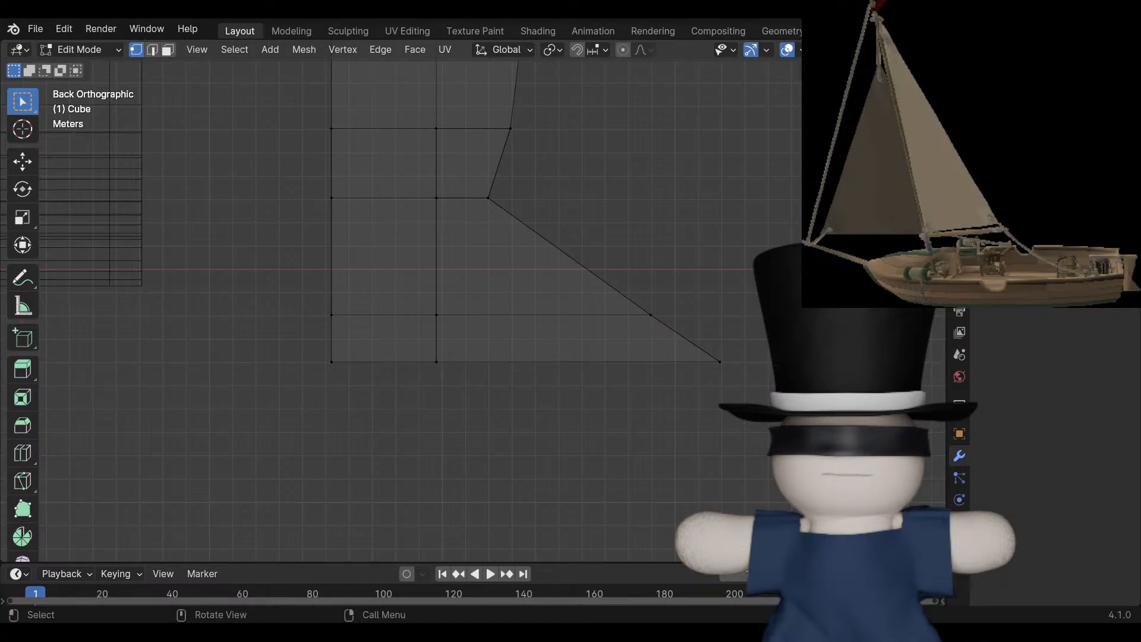
Examine the rudder and tiller shape beside the hull in solid perspective and in back-view wireframe.
{"action": "key", "text": "alt+z"}
{"action": "middle_click_drag", "start_coordinate": [475, 297], "coordinate": [447, 356]}
{"action": "scroll", "coordinate": [473, 302], "scroll_direction": "down", "scroll_amount": 5}
{"action": "scroll", "coordinate": [528, 390], "scroll_direction": "up", "scroll_amount": 1}
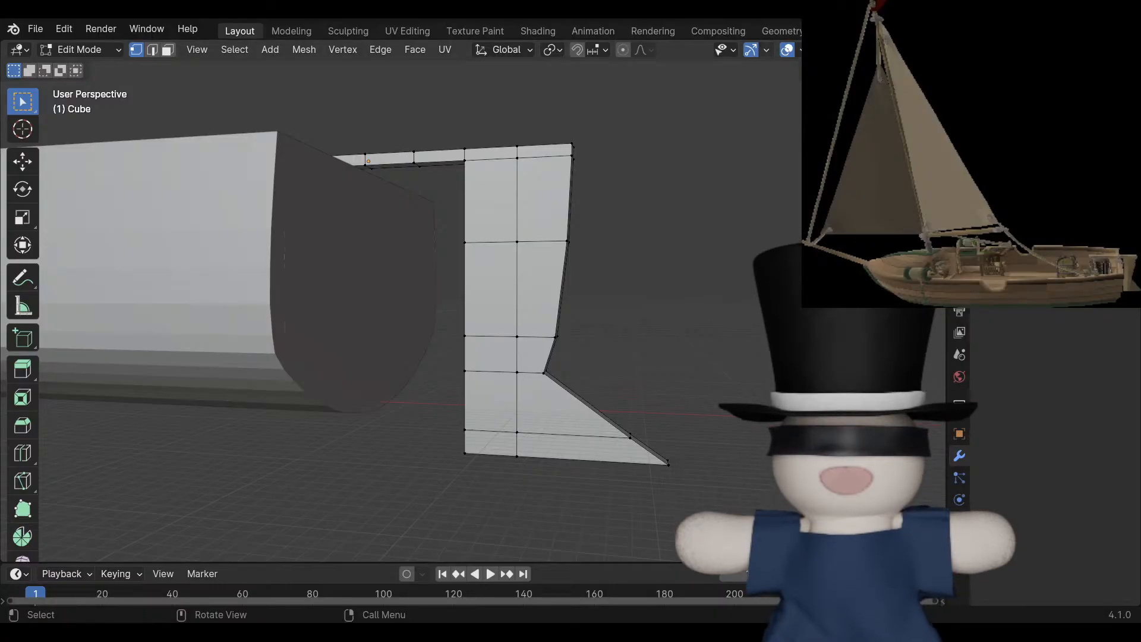
{"action": "key", "text": "shift+z"}
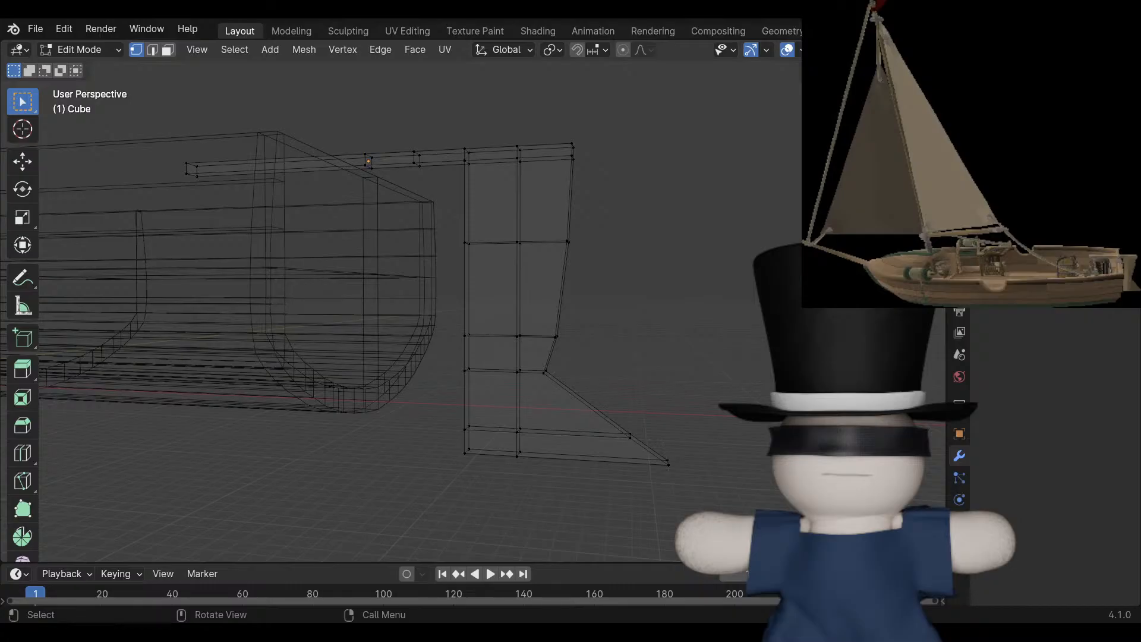
{"action": "key", "text": "ctrl+KP_1"}
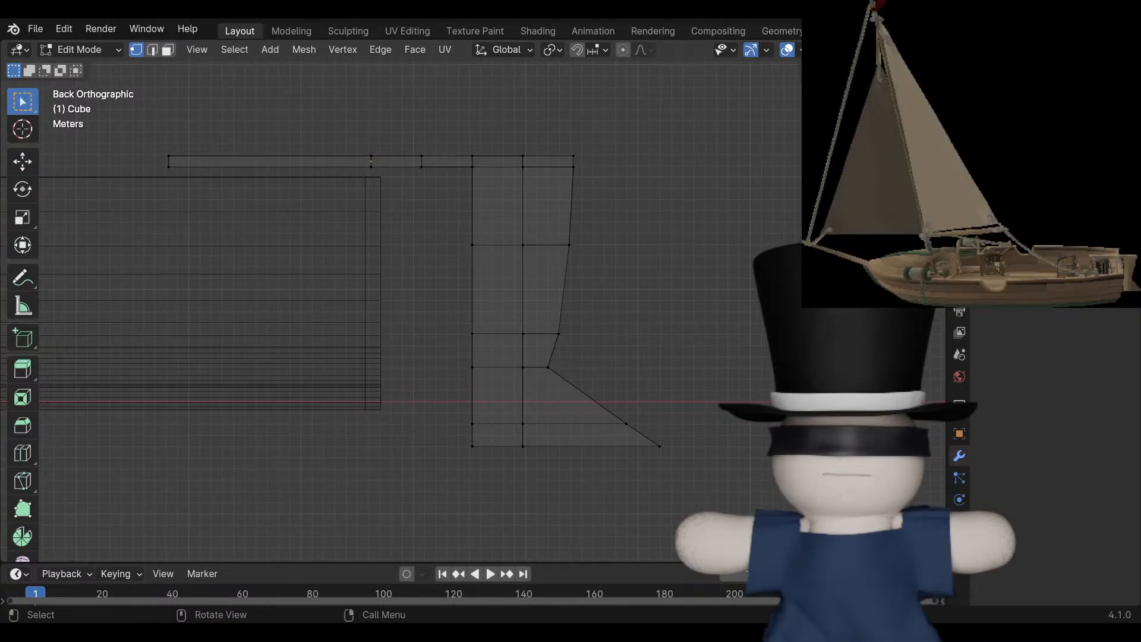
{"action": "scroll", "coordinate": [472, 302], "scroll_direction": "up", "scroll_amount": 1}
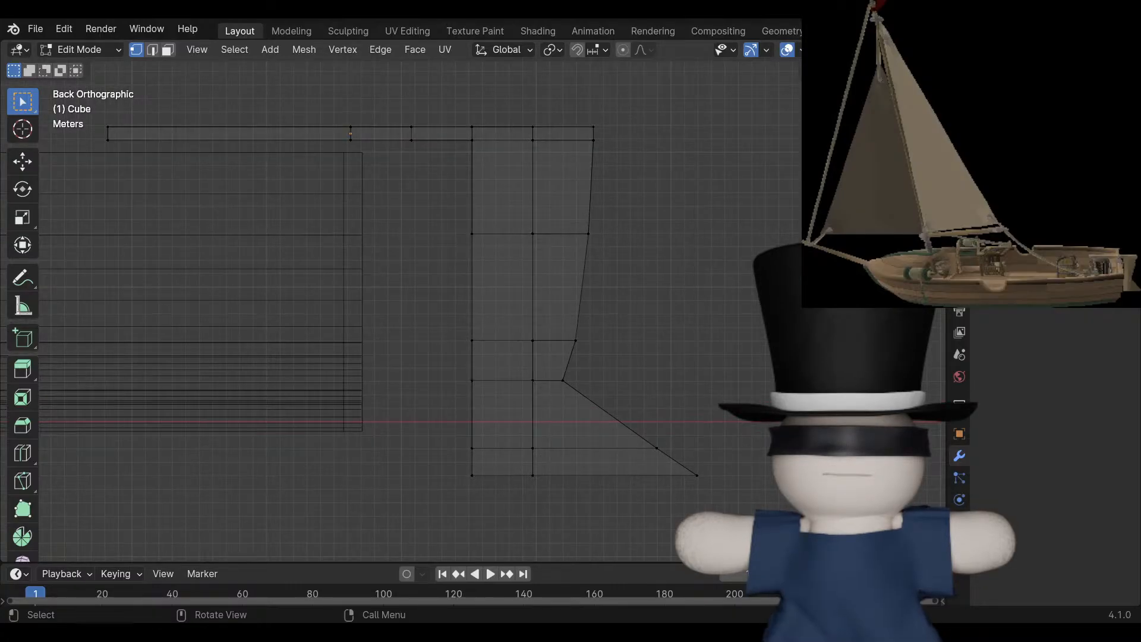
Move the rudder's row of vertices just above the flare's neck about 1.9 m up along Z, then deselect it.
{"action": "left_click_drag", "start_coordinate": [618, 351], "coordinate": [454, 307]}
{"action": "key", "text": "g"}
{"action": "key", "text": "z"}
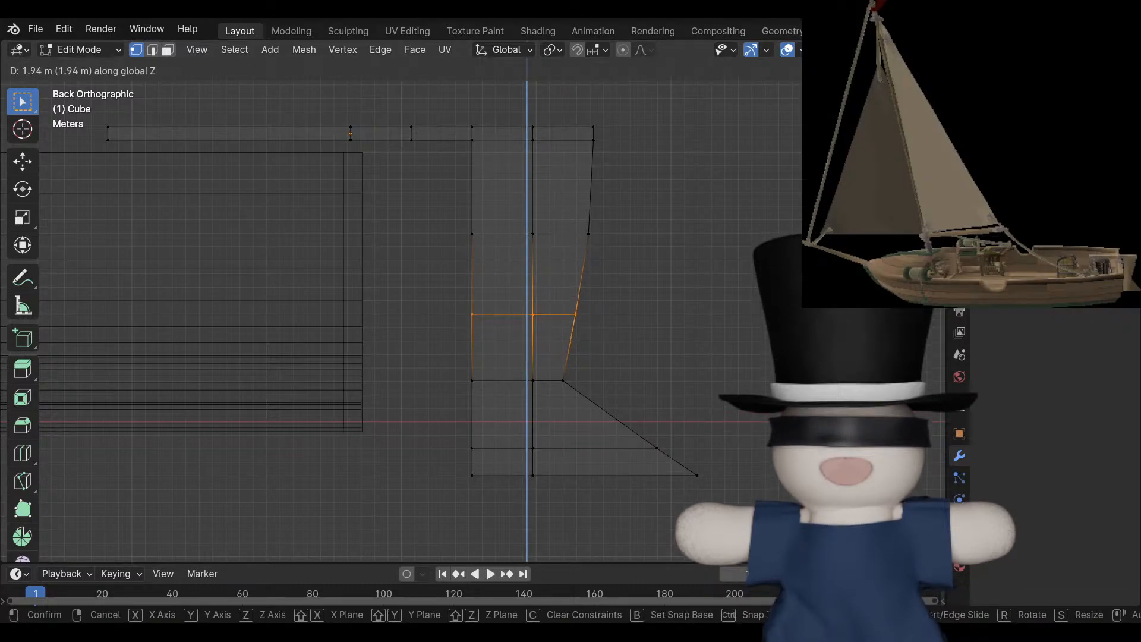
{"action": "key", "text": "Return"}
{"action": "left_click_drag", "start_coordinate": [616, 257], "coordinate": [646, 274]}
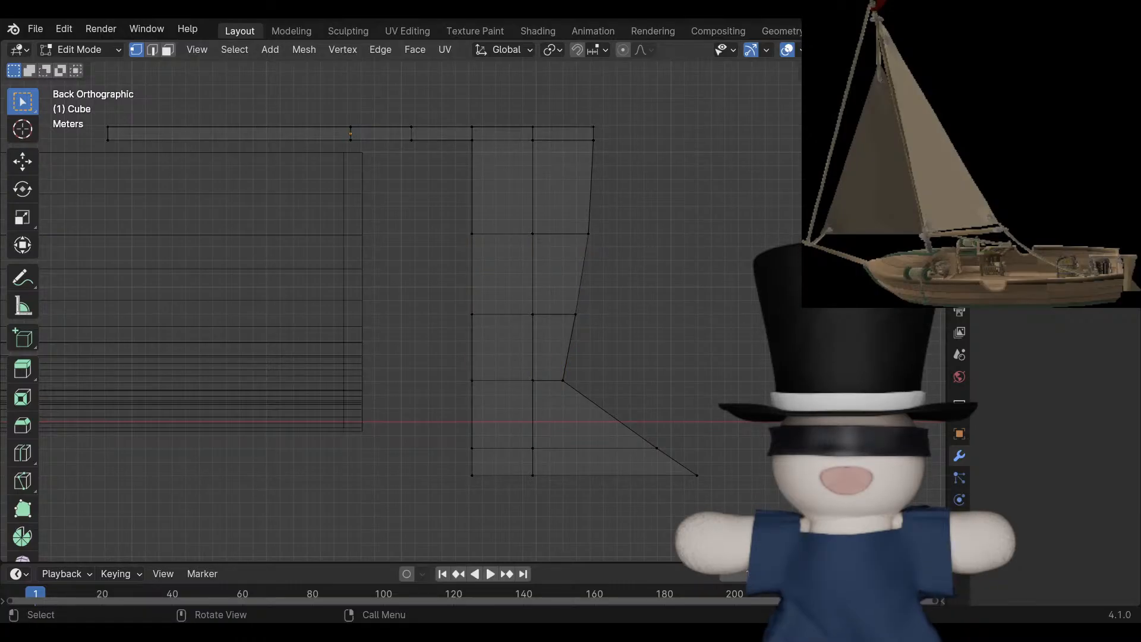
Add a centred loop cut across the rudder's upper section and lower the row of vertices beneath it along Z for even spacing.
{"action": "key", "text": "ctrl+r"}
{"action": "left_click", "coordinate": [579, 185]}
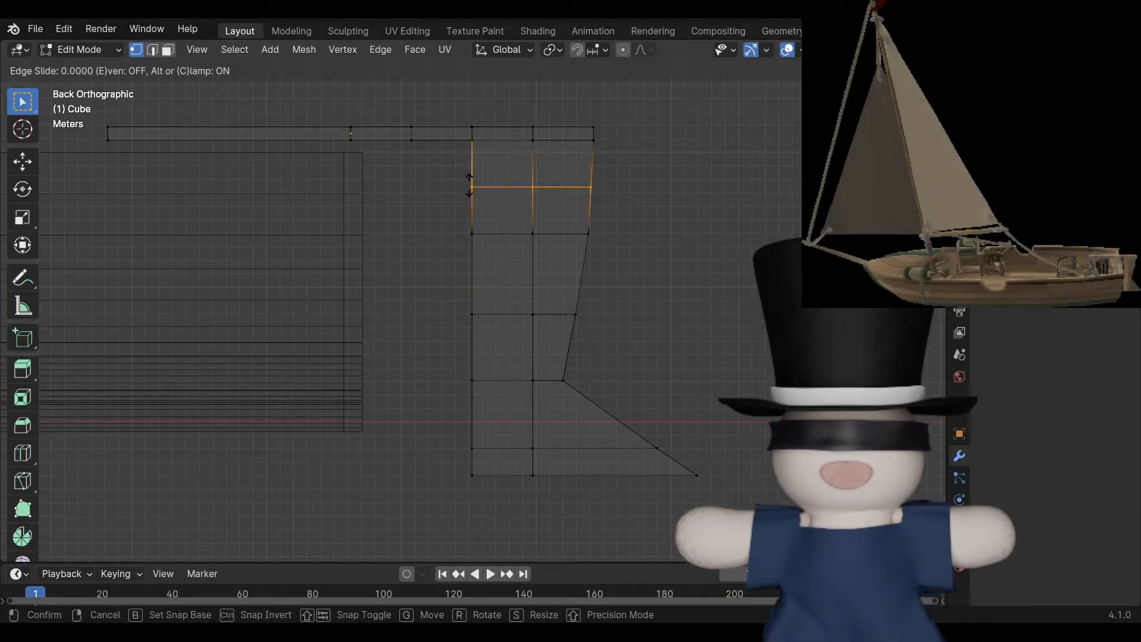
{"action": "left_click", "coordinate": [579, 189]}
{"action": "left_click_drag", "start_coordinate": [459, 214], "coordinate": [620, 246]}
{"action": "key", "text": "g"}
{"action": "key", "text": "z"}
{"action": "key", "text": "Return"}
Adjust the outer-edge vertices of the rudder's two middle rows along X to smooth the taper, then deselect everything.
{"action": "left_click_drag", "start_coordinate": [628, 282], "coordinate": [575, 229]}
{"action": "key", "text": "g"}
{"action": "key", "text": "x"}
{"action": "key", "text": "Return"}
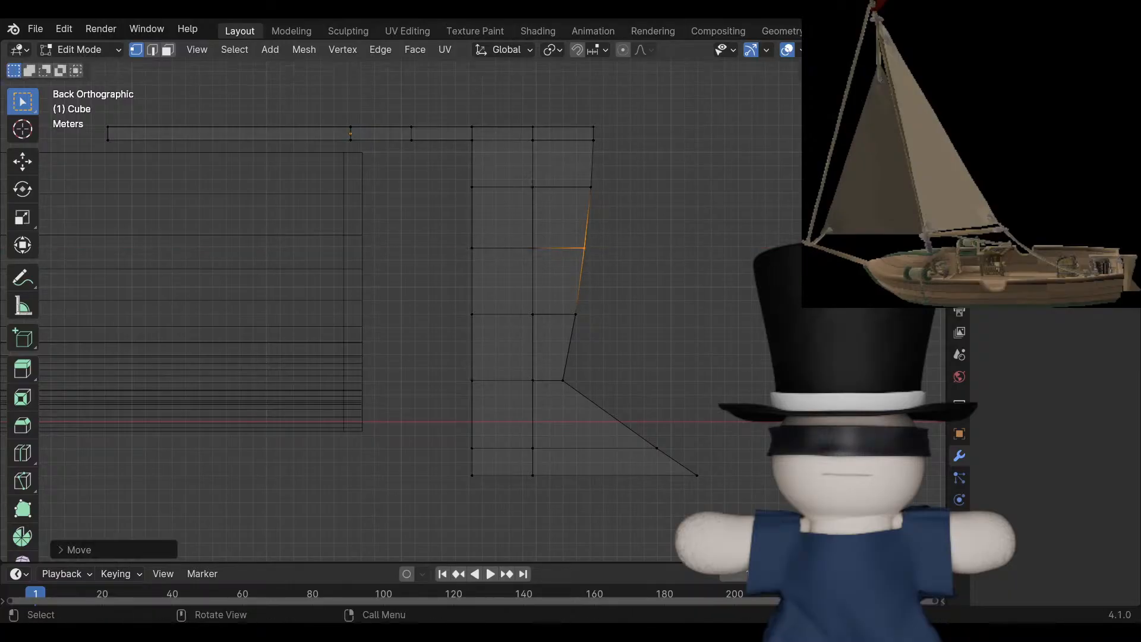
{"action": "left_click_drag", "start_coordinate": [615, 339], "coordinate": [568, 307]}
{"action": "key", "text": "g"}
{"action": "key", "text": "x"}
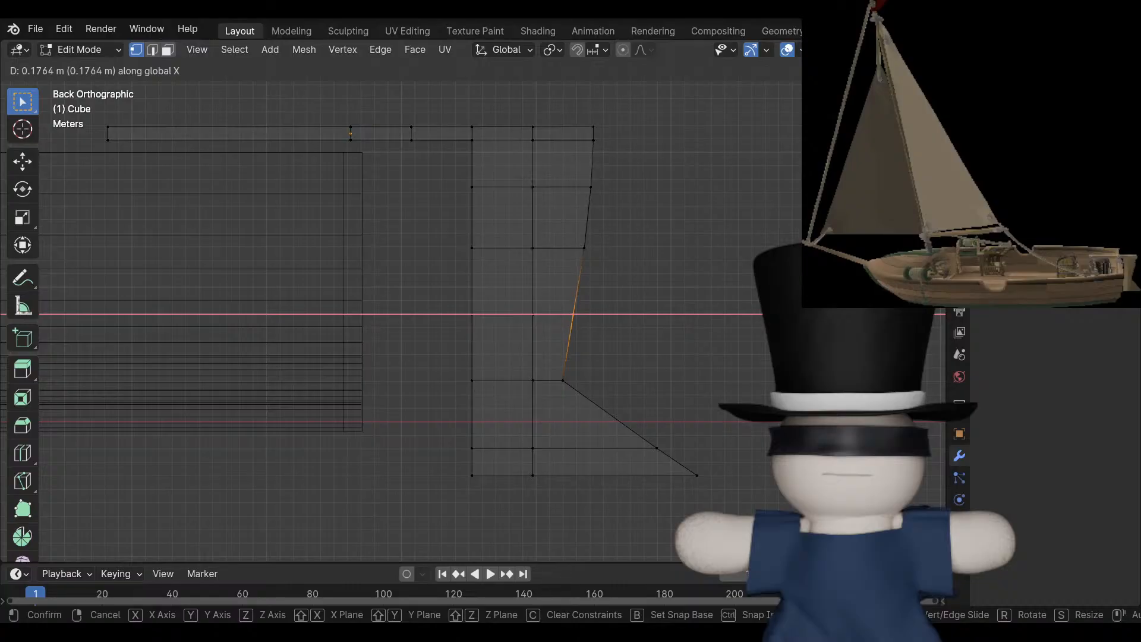
{"action": "key", "text": "Return"}
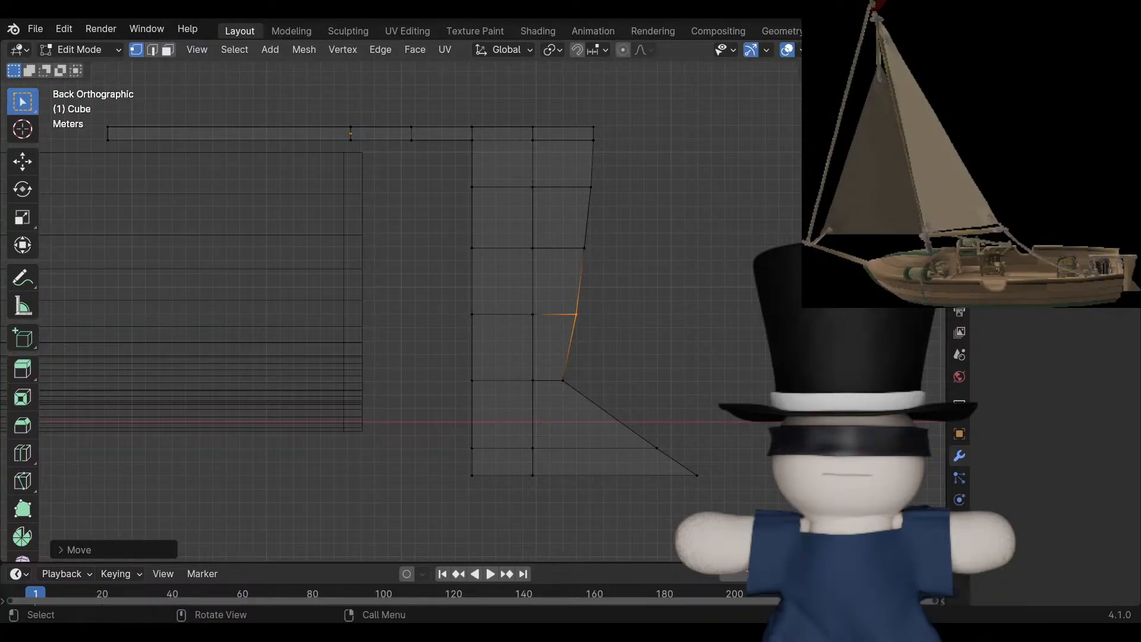
{"action": "key", "text": "alt+a"}
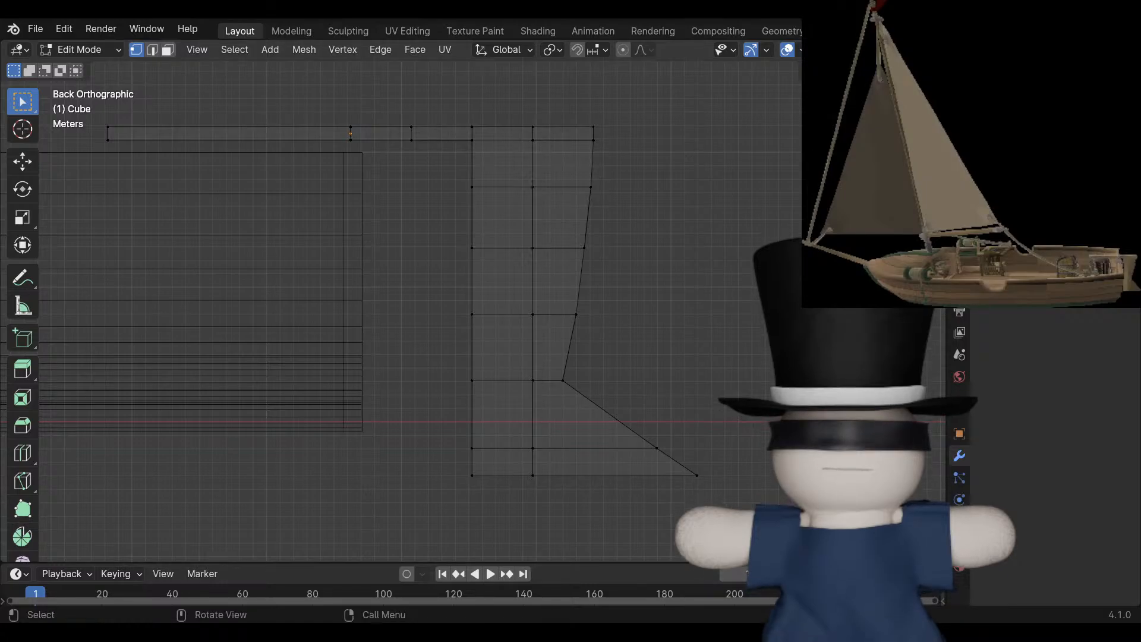
Move the row of vertices at the flare's neck about 0.7 m down along Z.
{"action": "left_click_drag", "start_coordinate": [440, 377], "coordinate": [622, 393]}
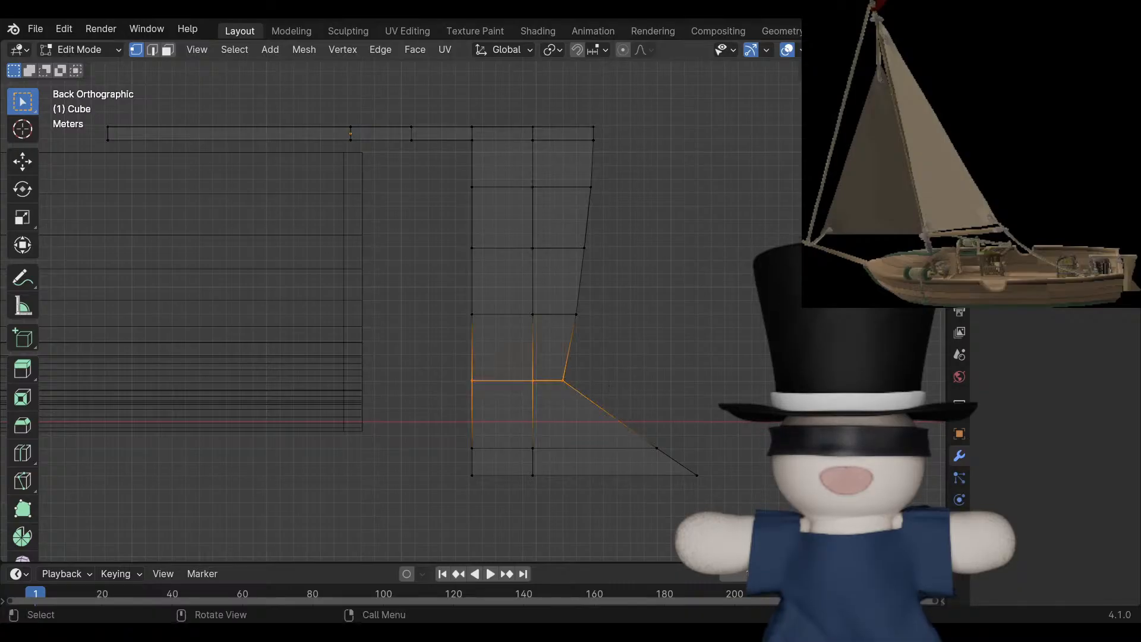
{"action": "key", "text": "g"}
{"action": "key", "text": "z"}
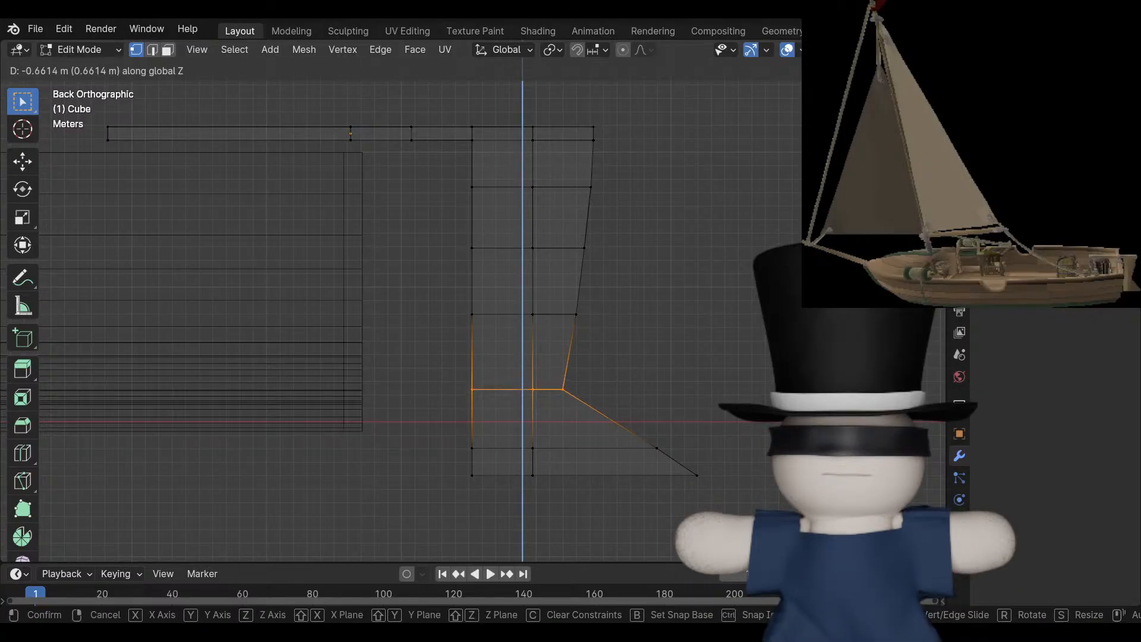
{"action": "key", "text": "Return"}
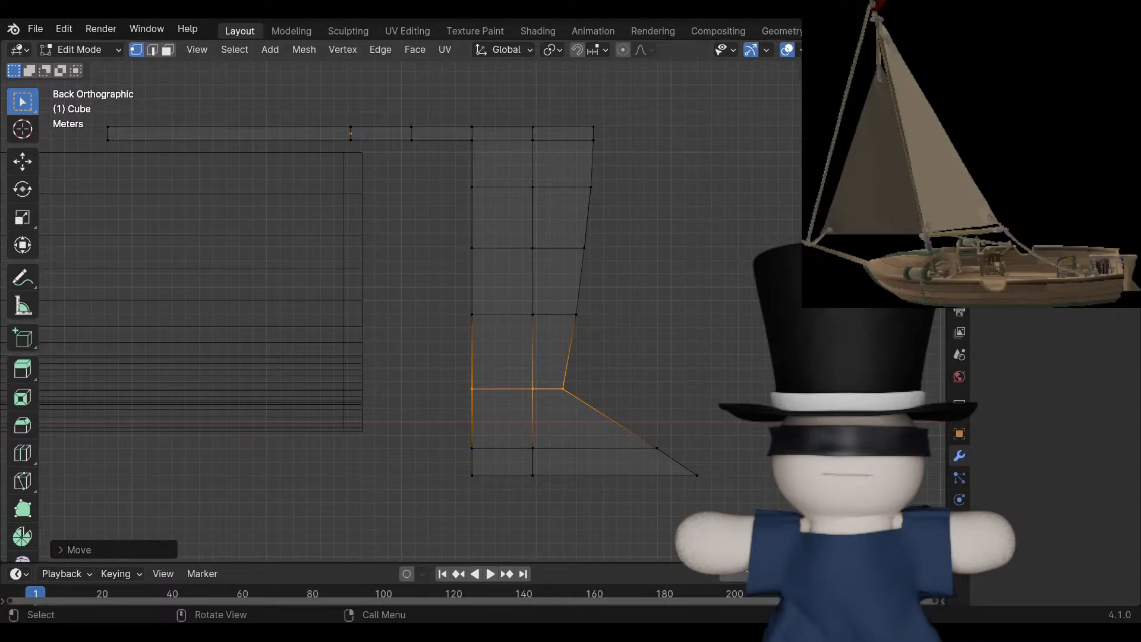
Add a centred loop cut just above the flare's neck and raise the row of vertices above it slightly along Z.
{"action": "key", "text": "ctrl+r"}
{"action": "left_click", "coordinate": [475, 356]}
{"action": "right_click", "coordinate": [475, 357]}
{"action": "left_click_drag", "start_coordinate": [471, 304], "coordinate": [614, 330]}
{"action": "key", "text": "g"}
{"action": "key", "text": "z"}
{"action": "key", "text": "Return"}
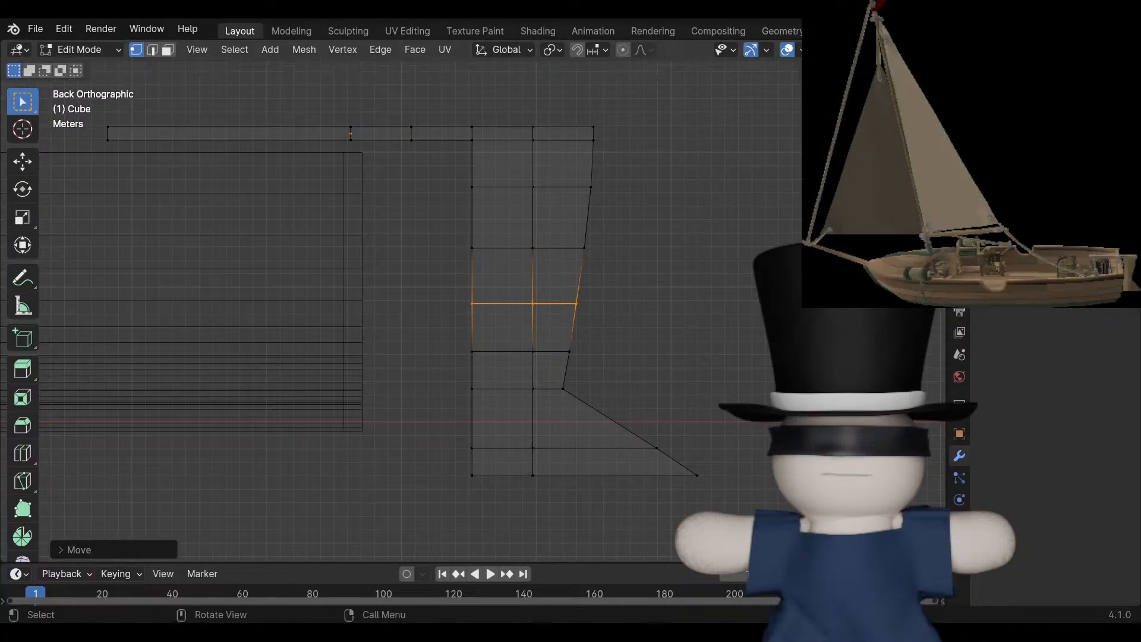
Move the outer-edge vertices of the raised row slightly outward along X to straighten the taper, then deselect everything.
{"action": "left_click_drag", "start_coordinate": [619, 323], "coordinate": [561, 294]}
{"action": "key", "text": "g"}
{"action": "key", "text": "x"}
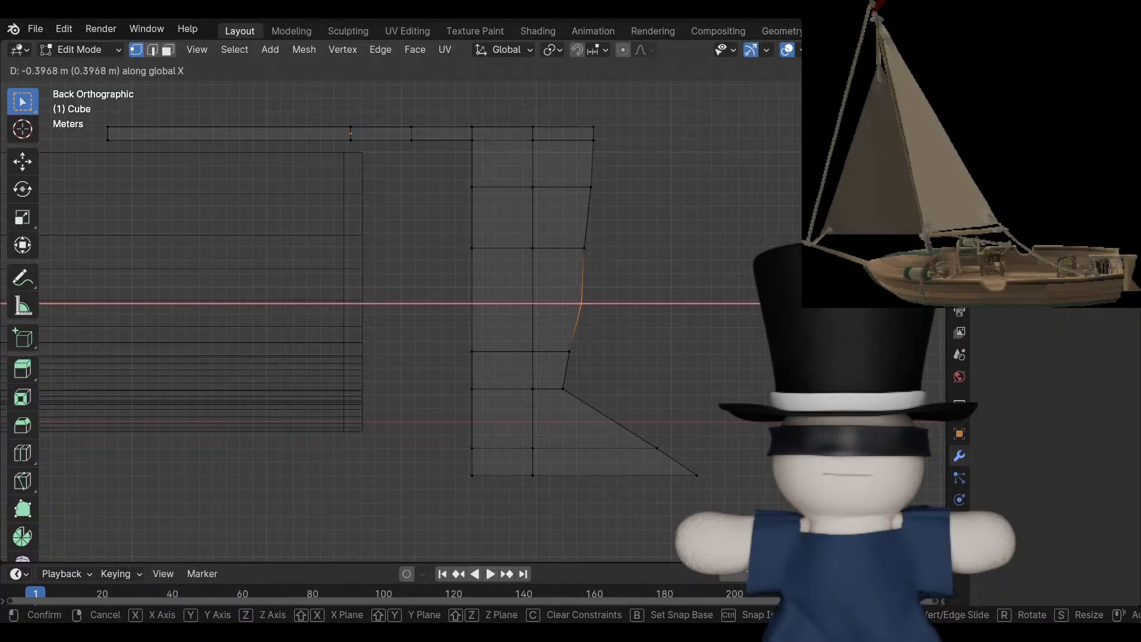
{"action": "key", "text": "Return"}
{"action": "key", "text": "alt+a"}
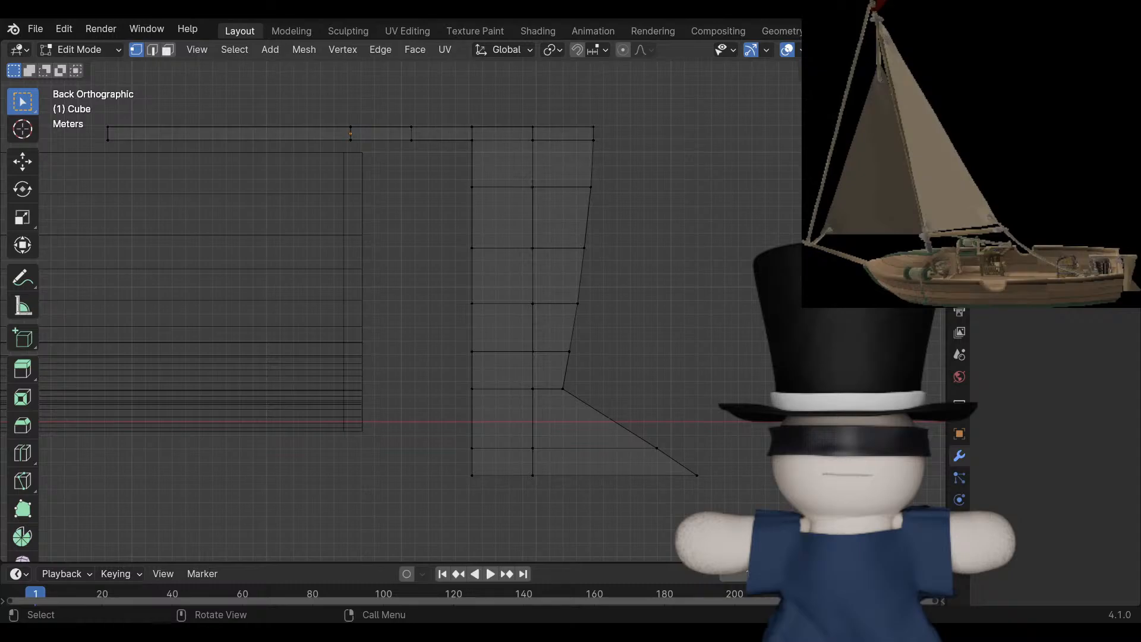
Examine the finished rudder and the whole hull with its mast in solid perspective, in object mode.
{"action": "middle_click_drag", "start_coordinate": [476, 267], "coordinate": [395, 306]}
{"action": "scroll", "coordinate": [395, 306], "scroll_direction": "down", "scroll_amount": 3}
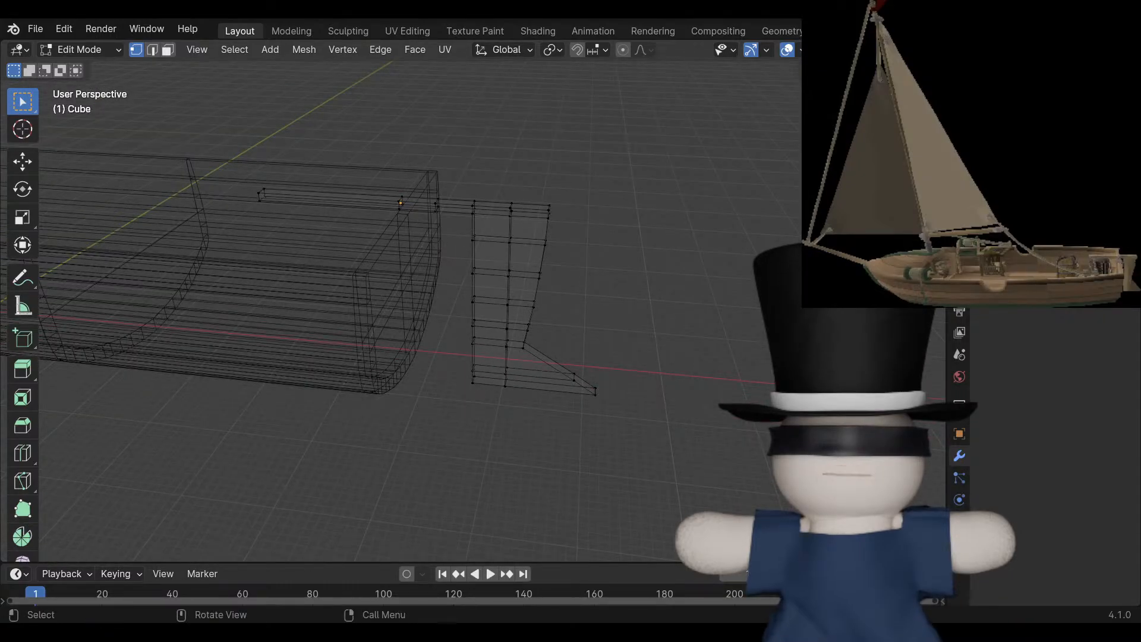
{"action": "key", "text": "shift+z"}
{"action": "middle_click_drag", "start_coordinate": [395, 306], "coordinate": [535, 334], "text": "shift"}
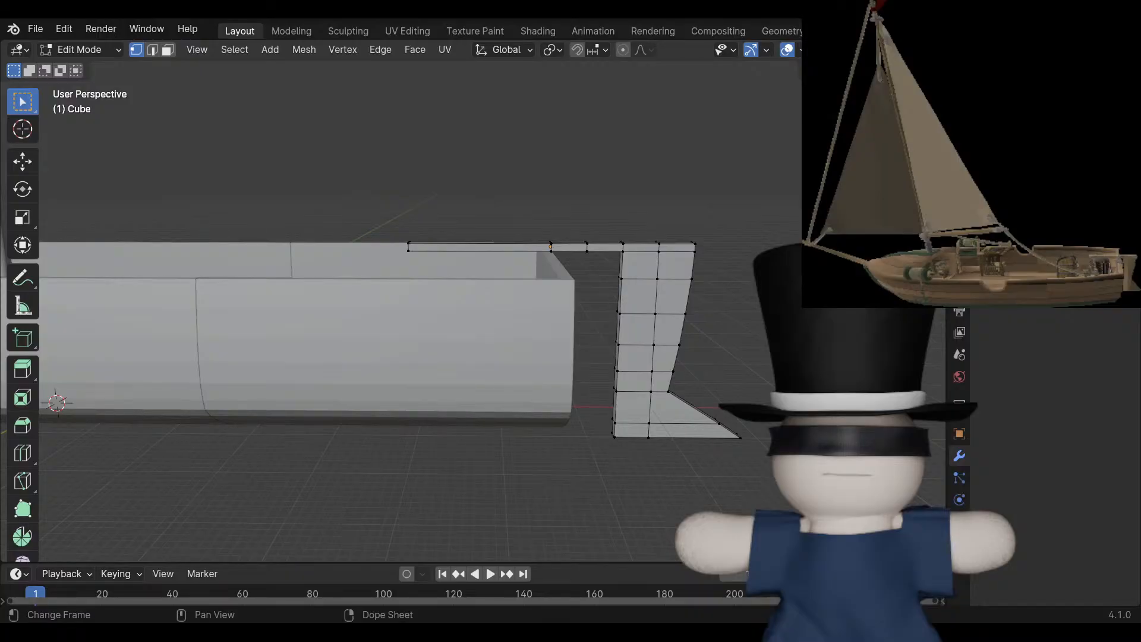
{"action": "middle_click_drag", "start_coordinate": [499, 271], "coordinate": [475, 273]}
{"action": "key", "text": "Tab"}
{"action": "left_click", "coordinate": [639, 298]}
{"action": "middle_click_drag", "start_coordinate": [639, 297], "coordinate": [226, 280]}
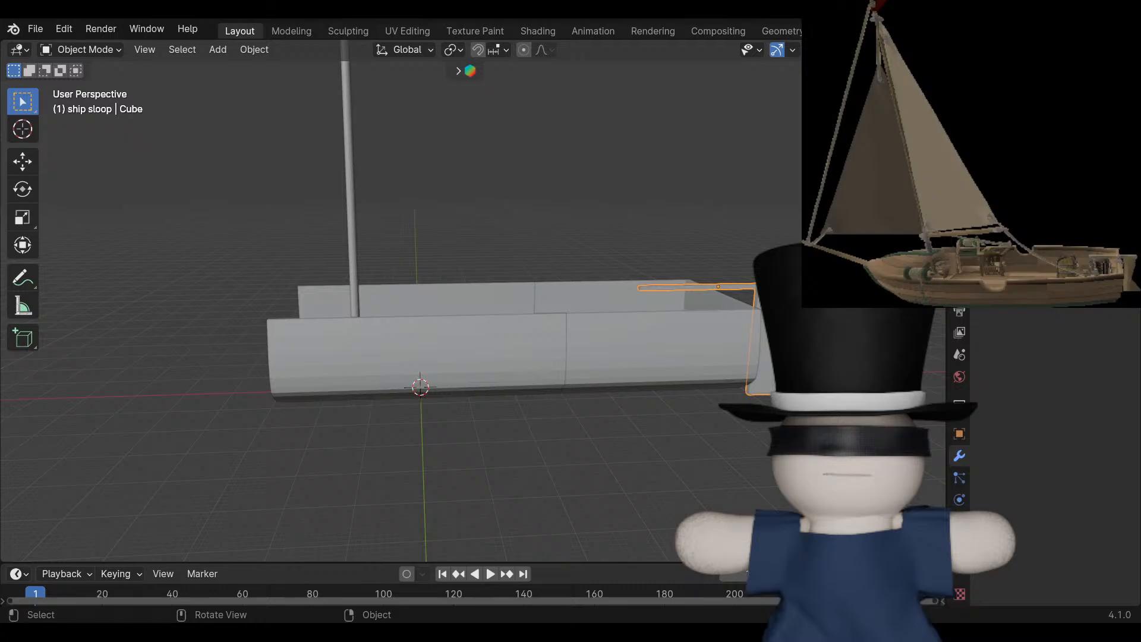
{"action": "mouse_move", "coordinate": [381, 297]}
{"action": "middle_mouse_down"}
{"action": "mouse_move", "coordinate": [484, 342]}
{"action": "mouse_move", "coordinate": [532, 297]}
{"action": "mouse_move", "coordinate": [362, 300]}
{"action": "middle_mouse_up"}
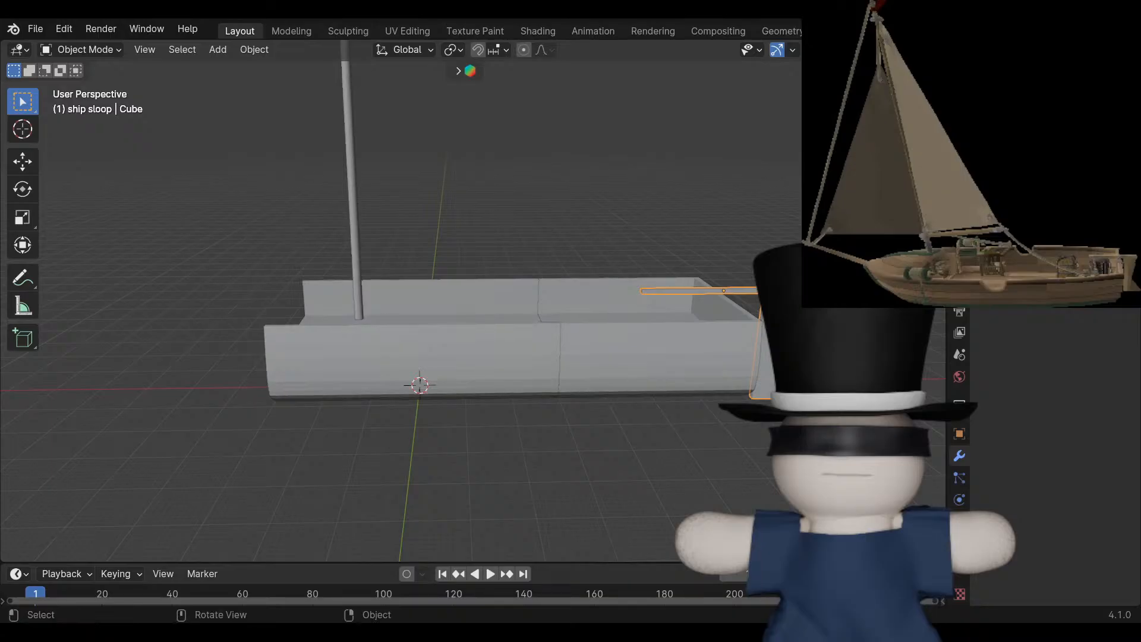
{"action": "scroll", "coordinate": [362, 300], "scroll_direction": "up", "scroll_amount": 2}
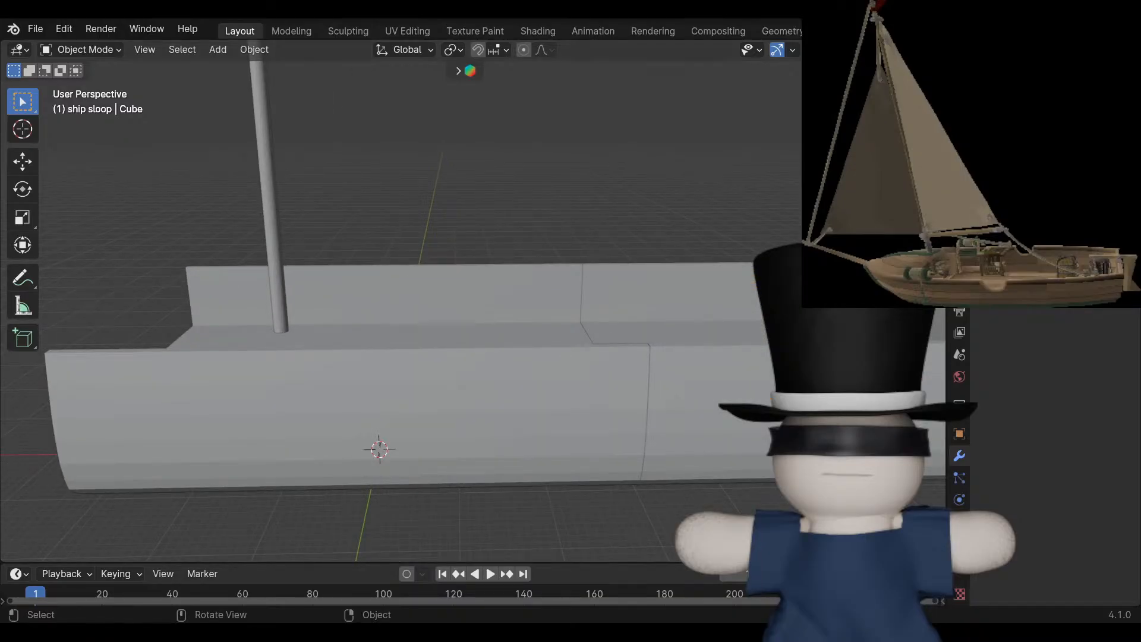
{"action": "middle_click_drag", "start_coordinate": [362, 300], "coordinate": [520, 306], "text": "shift"}
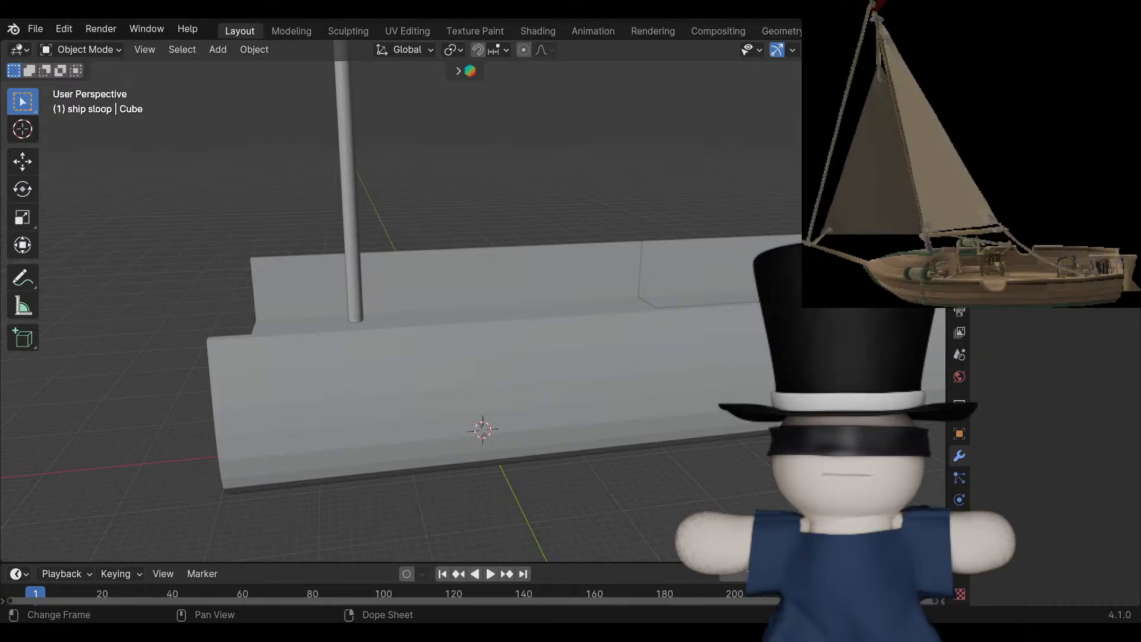
{"action": "middle_click_drag", "start_coordinate": [417, 297], "coordinate": [511, 324]}
Extrude the top face of the middle hull section's side wall about 3.7 m upward.
{"action": "left_click", "coordinate": [428, 310]}
{"action": "scroll", "coordinate": [529, 293], "scroll_direction": "up", "scroll_amount": 2}
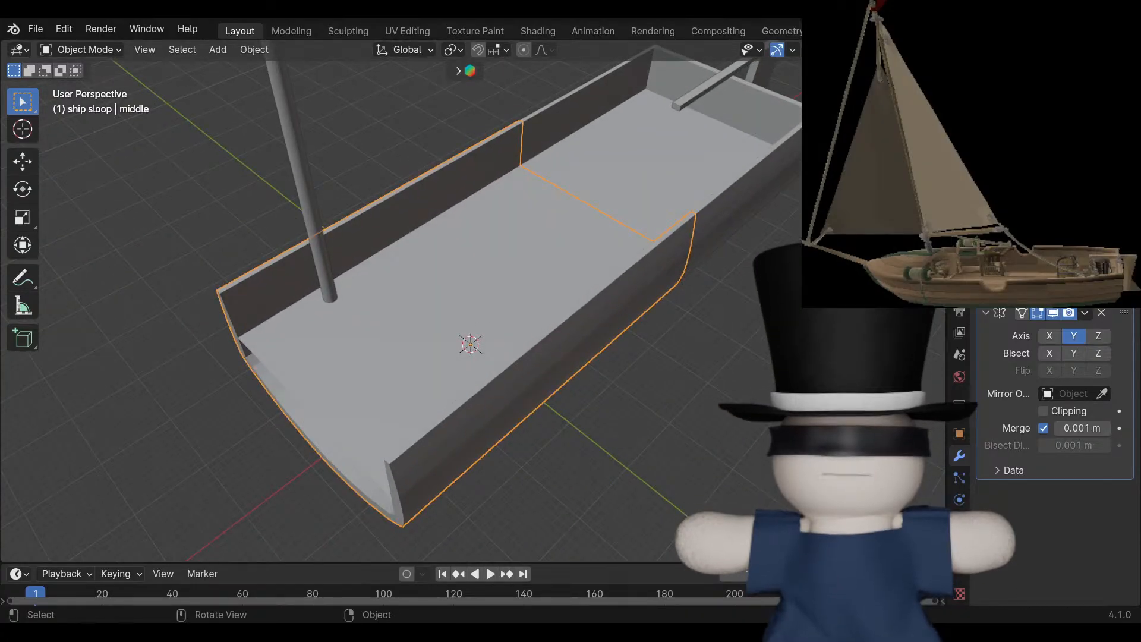
{"action": "key", "text": "Tab"}
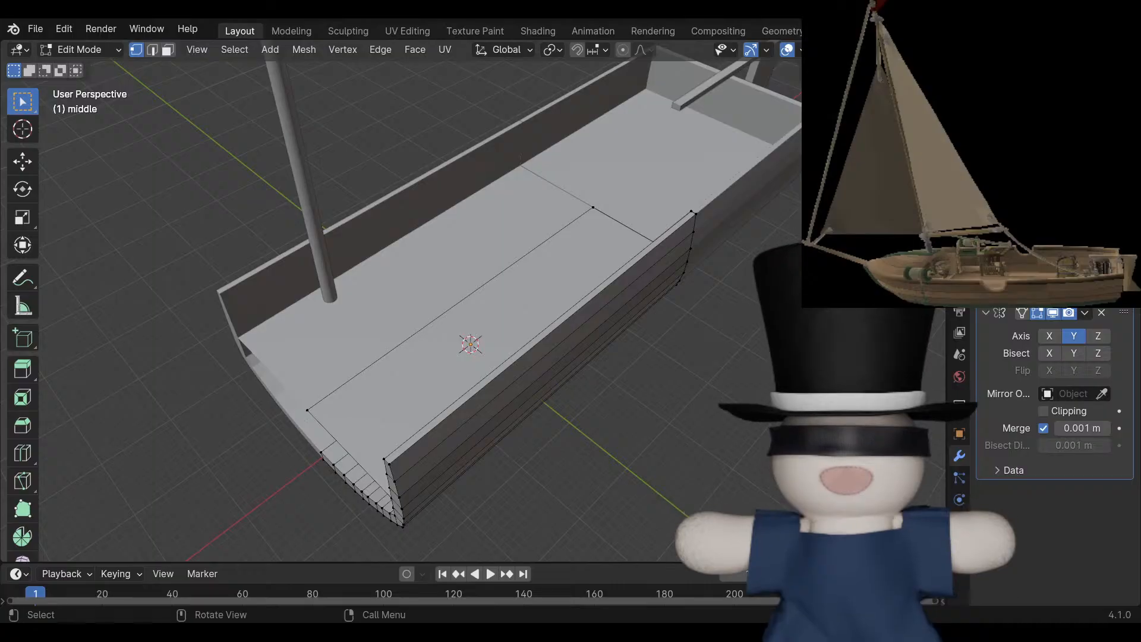
{"action": "key", "text": "3"}
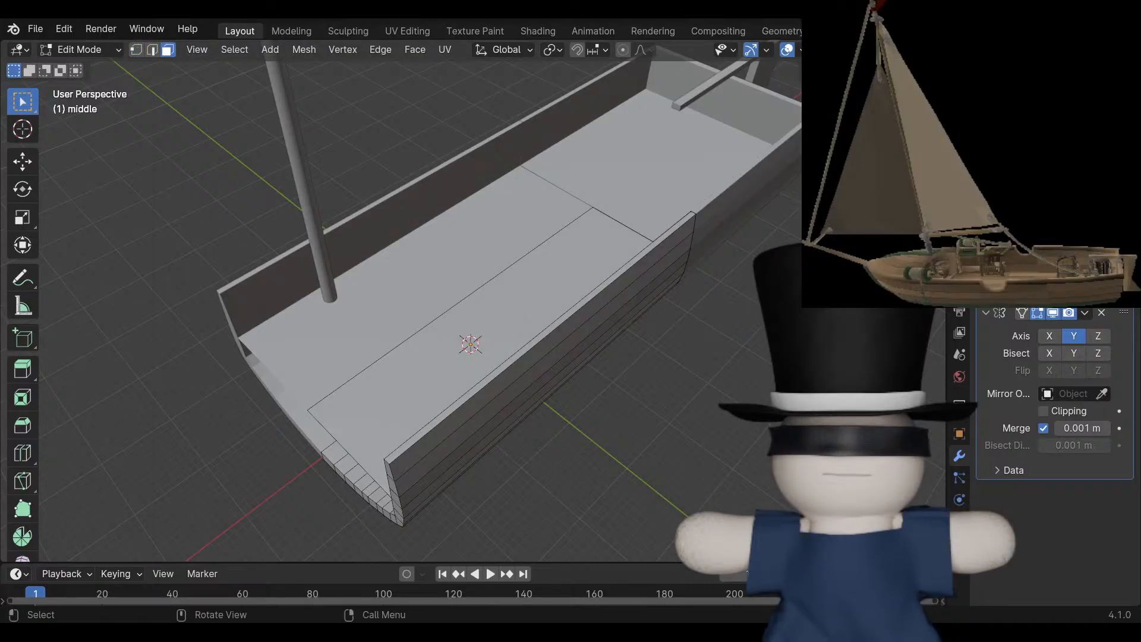
{"action": "left_click", "coordinate": [540, 337]}
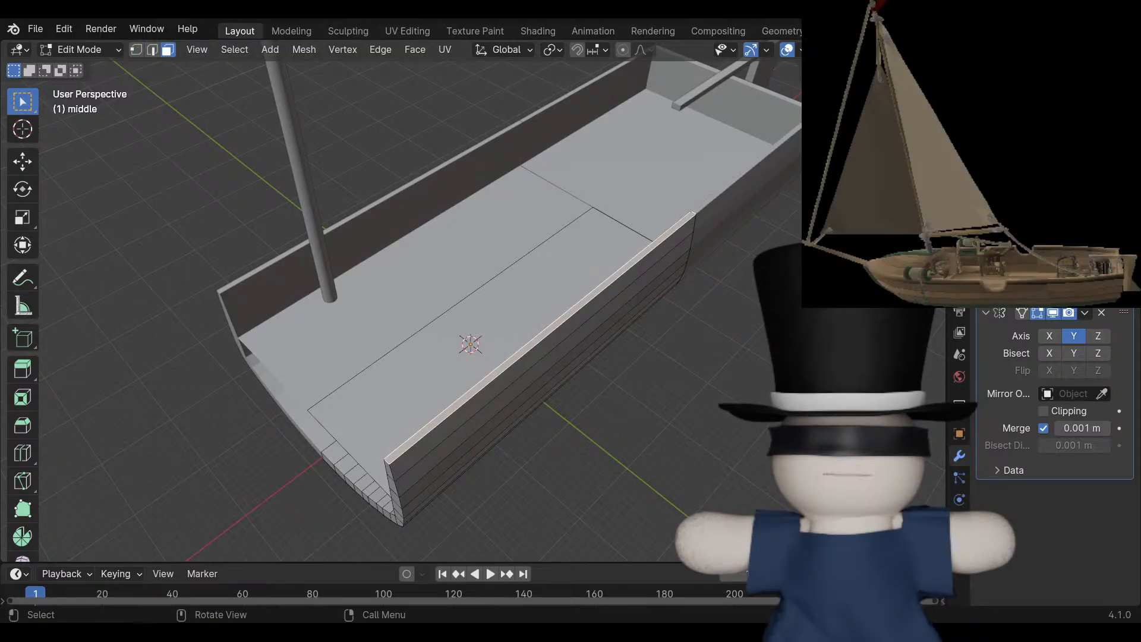
{"action": "key", "text": "KP_3"}
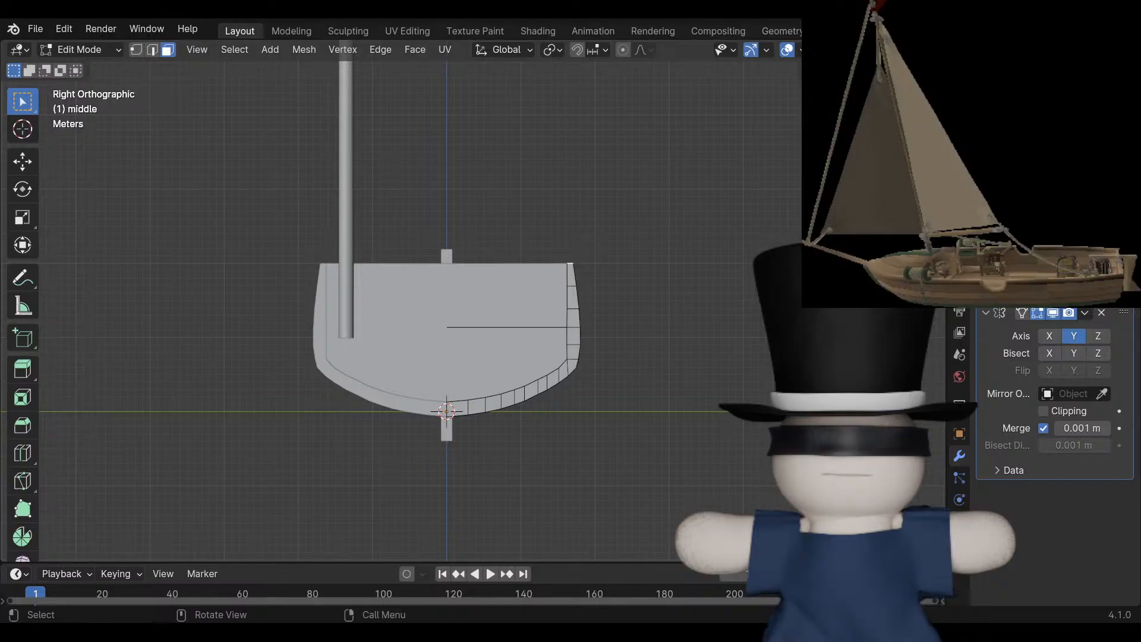
{"action": "key", "text": "e"}
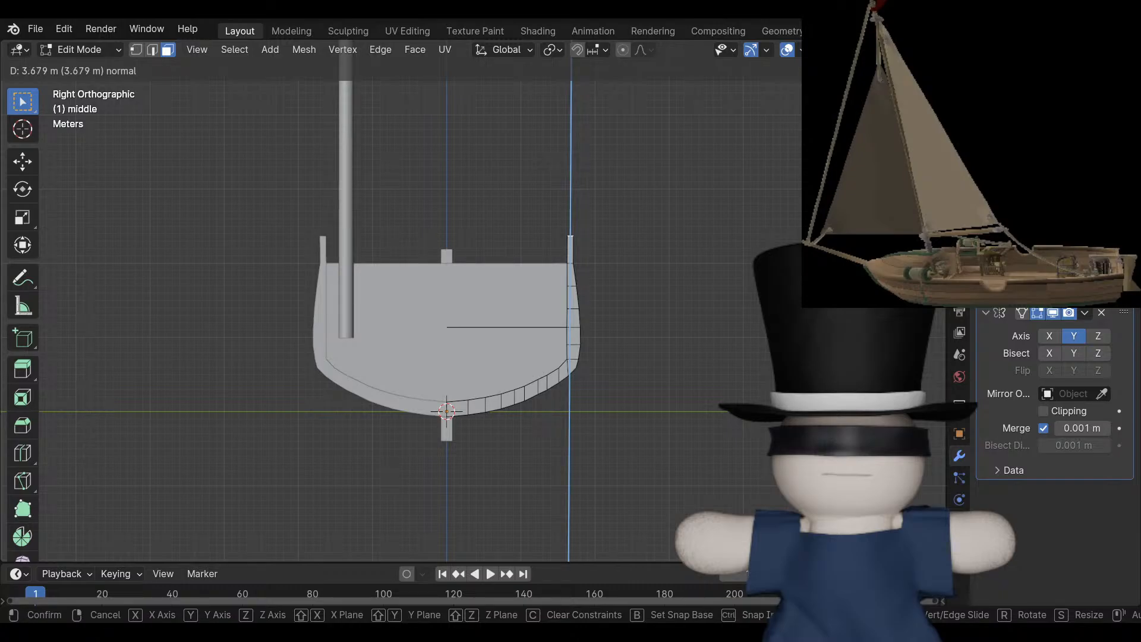
{"action": "left_click", "coordinate": [570, 238]}
In wireframe, move the top vertices of the extruded side wall about 0.7 m outward along Y.
{"action": "middle_click_drag", "start_coordinate": [571, 267], "coordinate": [347, 294]}
{"action": "key", "text": "KP_3"}
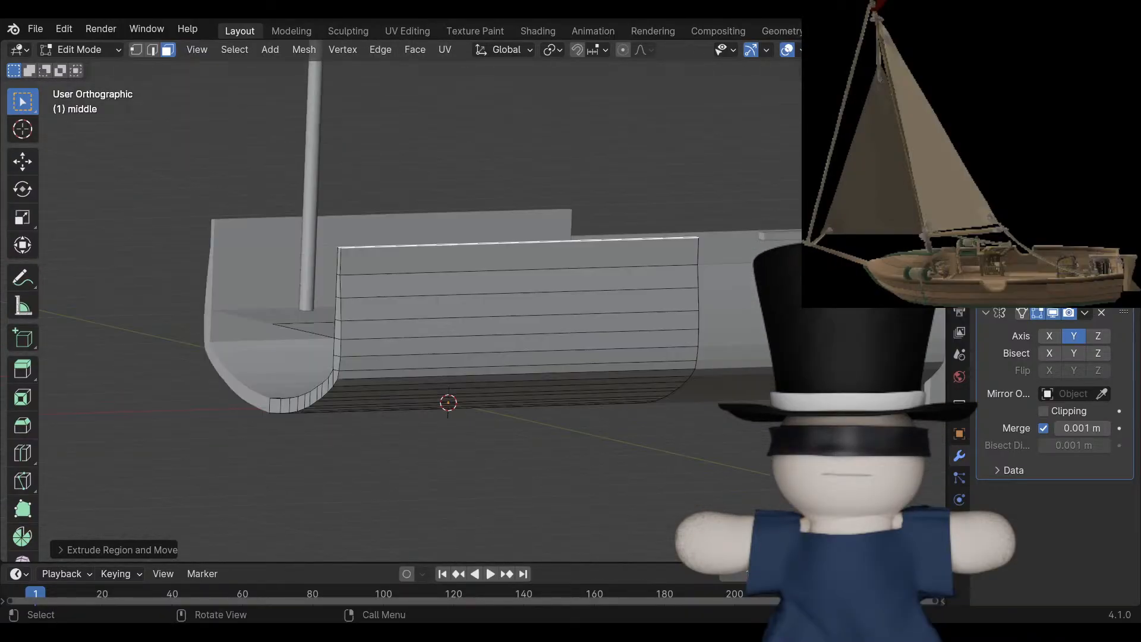
{"action": "scroll", "coordinate": [439, 333], "scroll_direction": "up", "scroll_amount": 2}
{"action": "scroll", "coordinate": [585, 185], "scroll_direction": "up", "scroll_amount": 3}
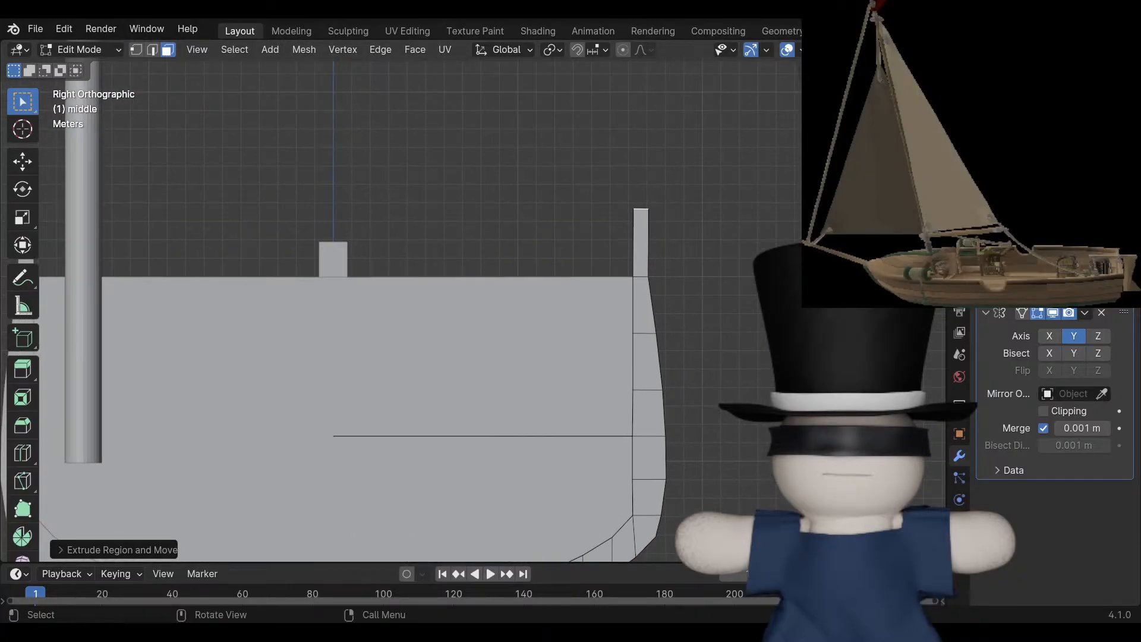
{"action": "key", "text": "shift+z"}
{"action": "mouse_move", "coordinate": [592, 173]}
{"action": "left_mouse_down"}
{"action": "mouse_move", "coordinate": [696, 222]}
{"action": "mouse_move", "coordinate": [696, 281]}
{"action": "left_mouse_up"}
{"action": "key", "text": "1"}
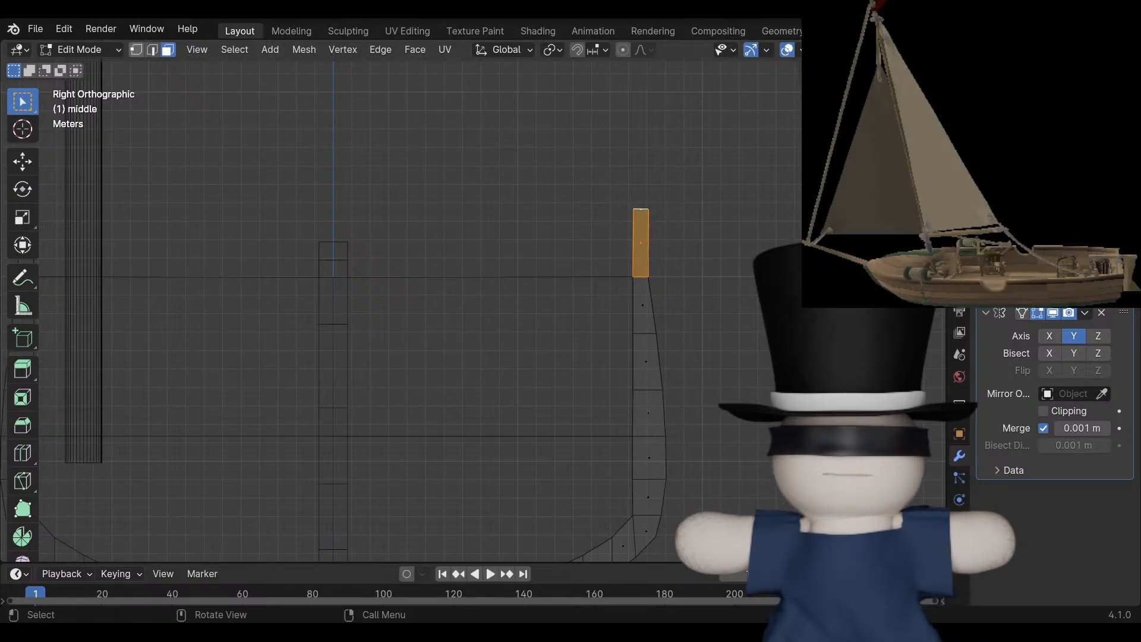
{"action": "left_click_drag", "start_coordinate": [583, 173], "coordinate": [700, 254]}
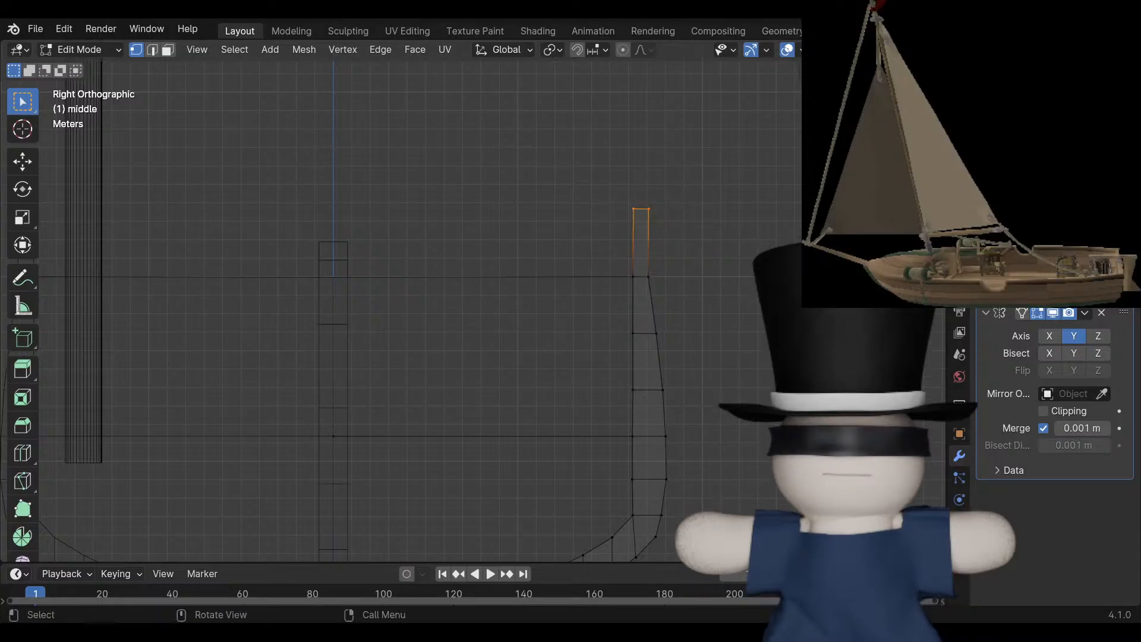
{"action": "key", "text": "g"}
{"action": "key", "text": "x"}
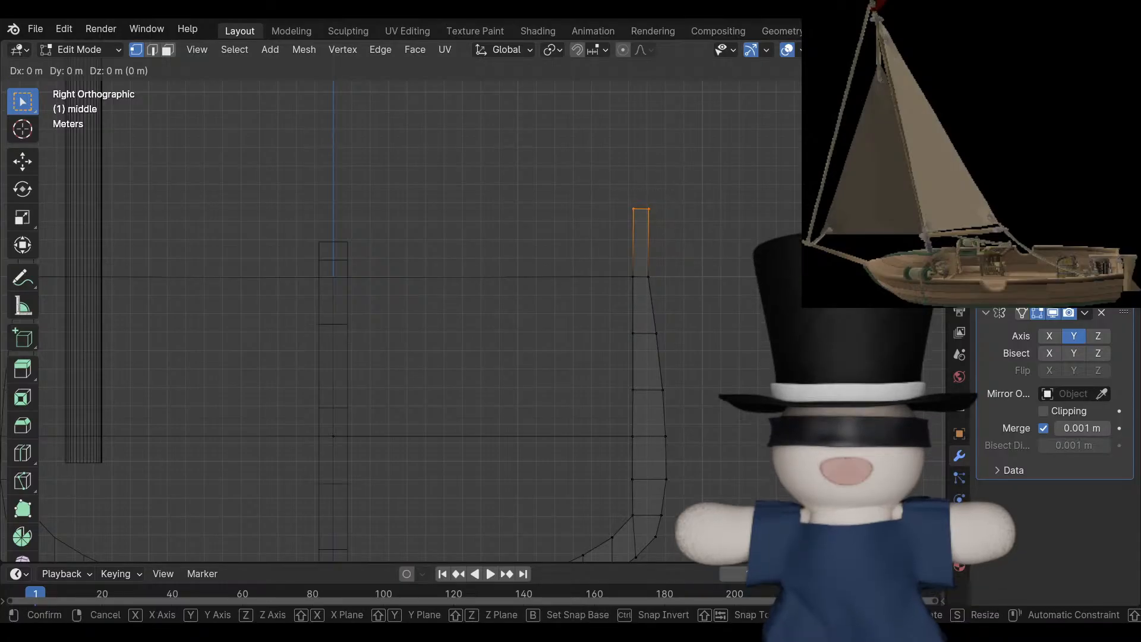
{"action": "key", "text": "y"}
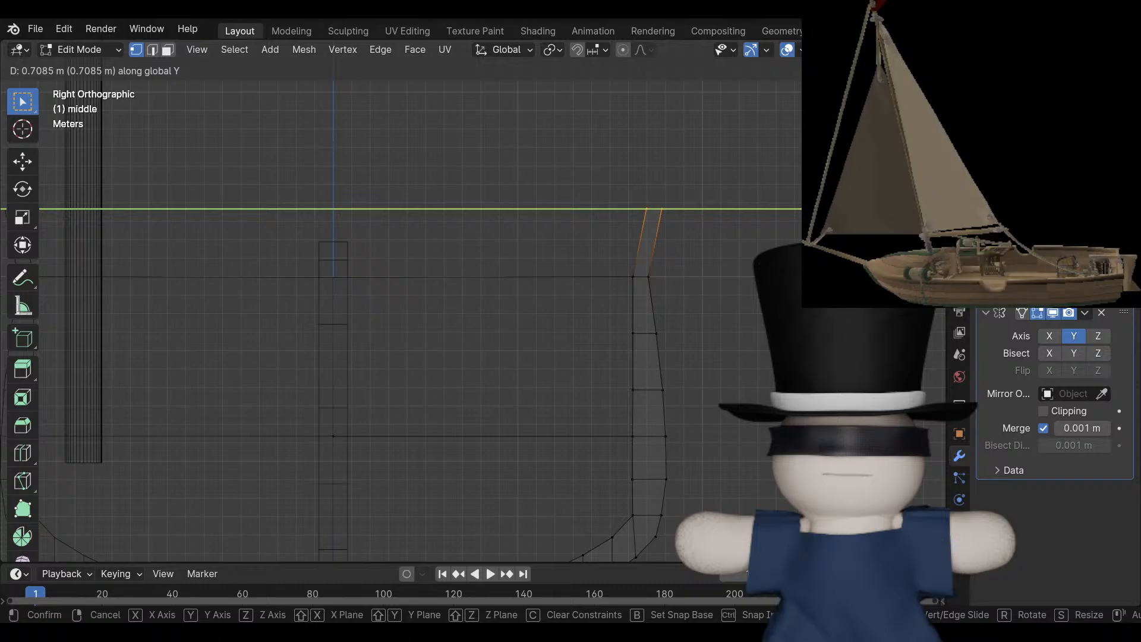
{"action": "key", "text": "Escape"}
Examine the raised side walls of the middle hull section in wireframe and solid perspective.
{"action": "middle_click_drag", "start_coordinate": [570, 297], "coordinate": [321, 330]}
{"action": "key", "text": "Tab"}
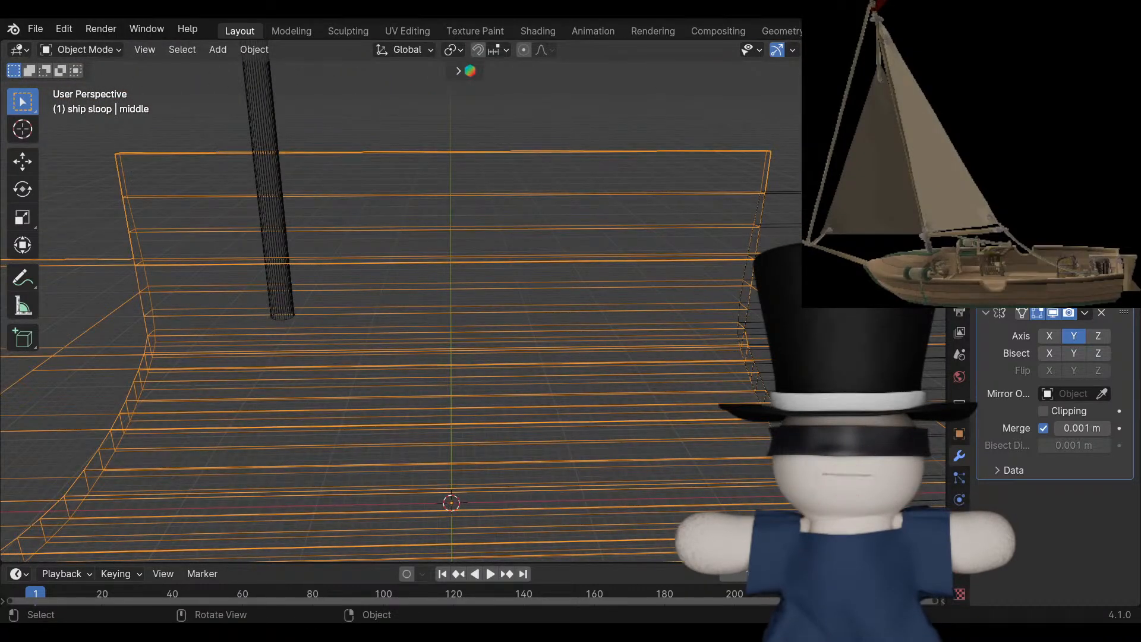
{"action": "key", "text": "Tab"}
{"action": "scroll", "coordinate": [473, 300], "scroll_direction": "down", "scroll_amount": 2}
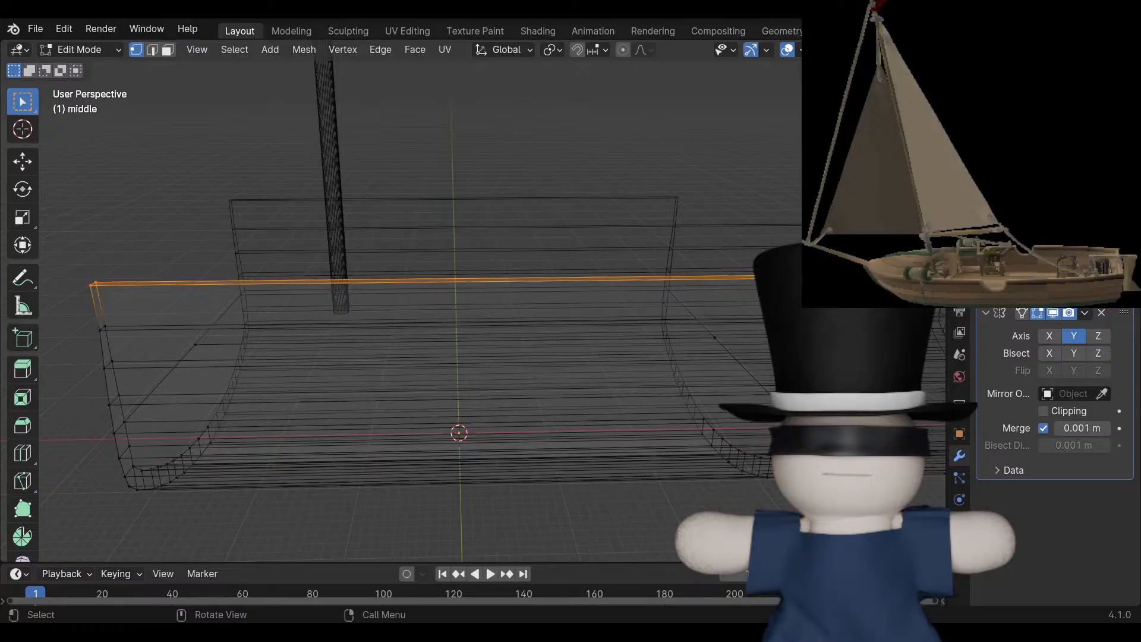
{"action": "middle_click_drag", "start_coordinate": [463, 321], "coordinate": [425, 319]}
{"action": "key", "text": "shift+z"}
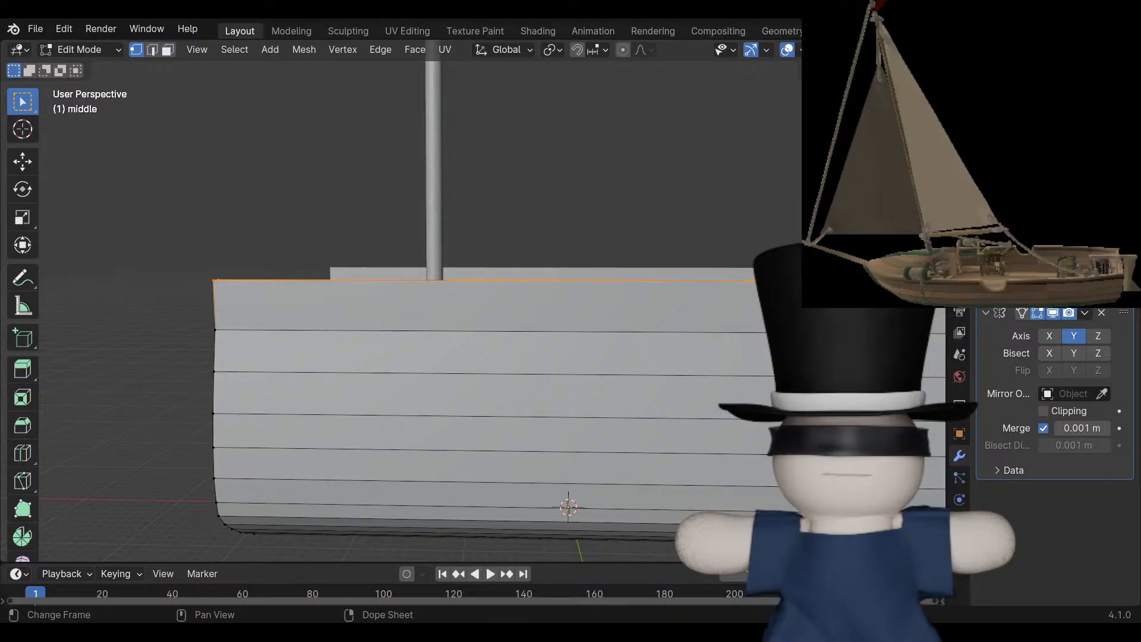
{"action": "scroll", "coordinate": [476, 356], "scroll_direction": "down", "scroll_amount": 2}
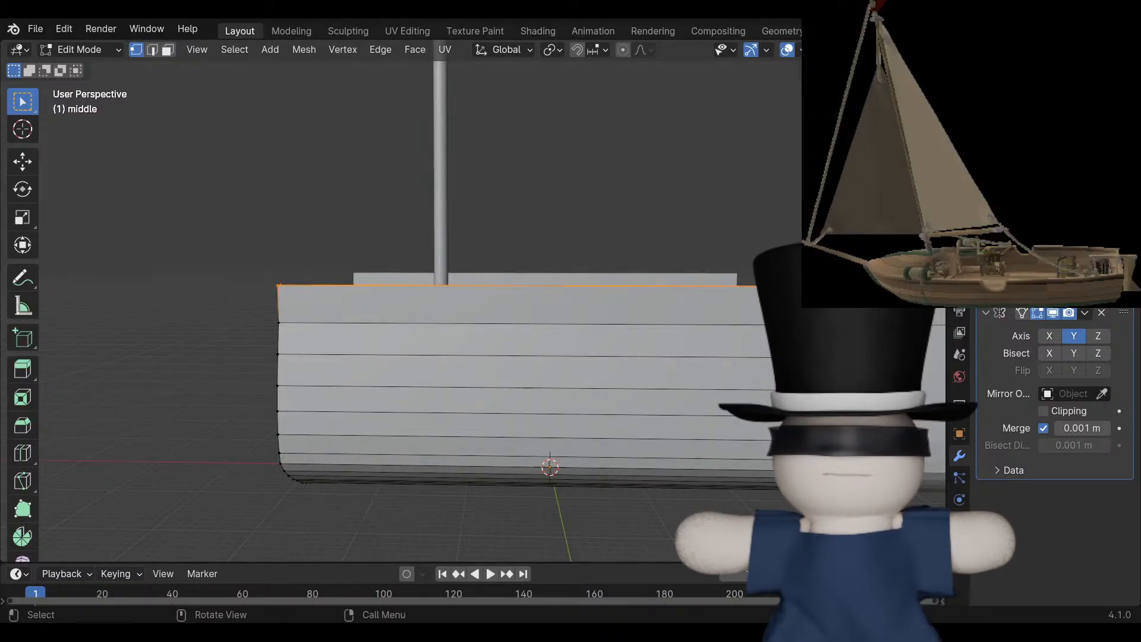
Try a single vertical loop cut across the middle hull section and undo it.
{"action": "middle_click_drag", "start_coordinate": [476, 356], "coordinate": [486, 352]}
{"action": "key", "text": "ctrl+r"}
{"action": "left_click", "coordinate": [607, 391]}
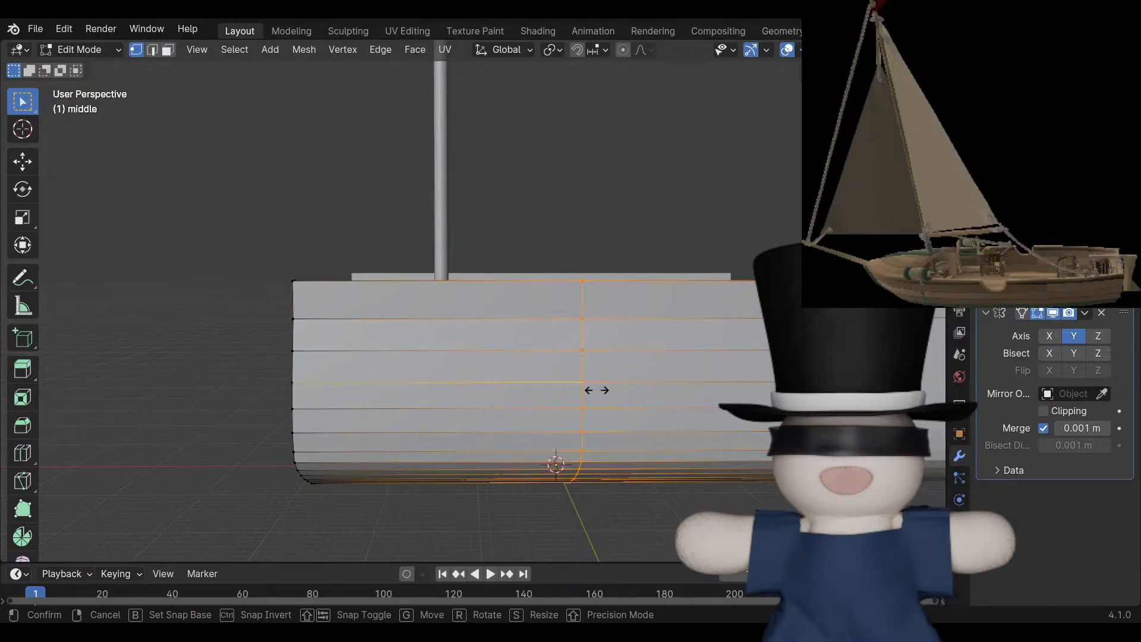
{"action": "left_click", "coordinate": [607, 391]}
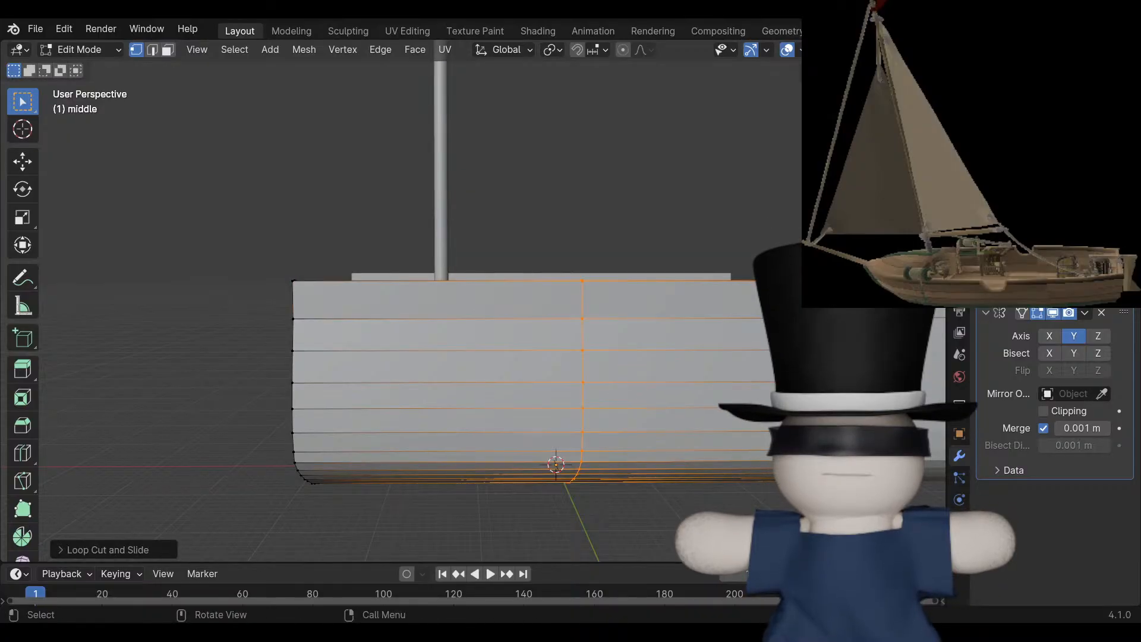
{"action": "key", "text": "ctrl+z"}
Try eight evenly spaced vertical loop cuts along the middle hull section and undo them.
{"action": "key", "text": "ctrl+r"}
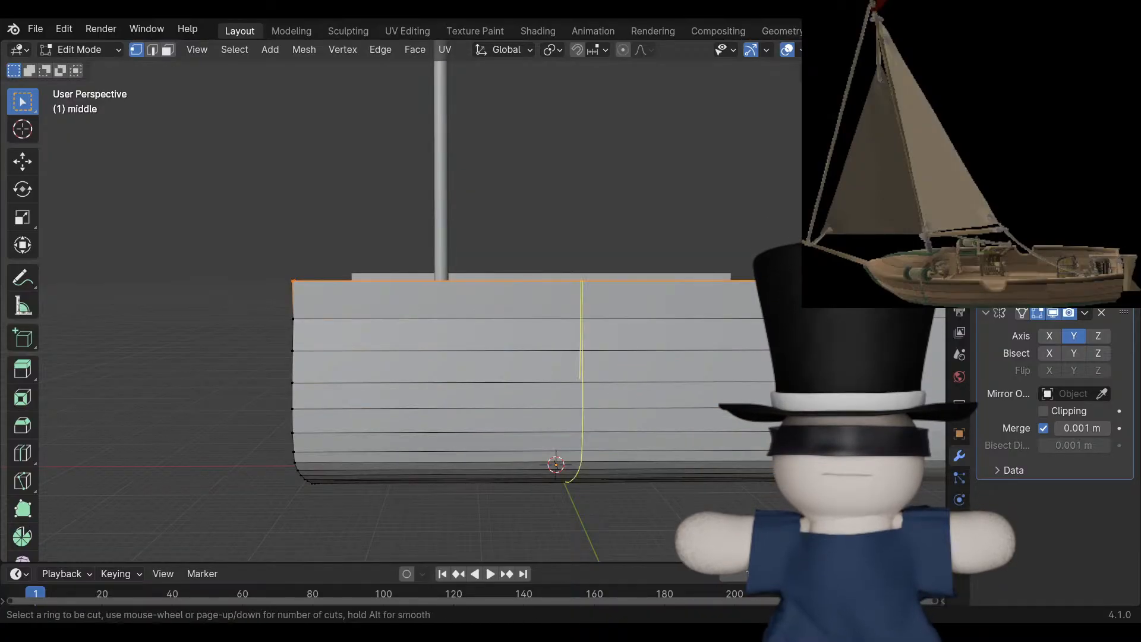
{"action": "scroll", "coordinate": [581, 380], "scroll_direction": "up", "scroll_amount": 6}
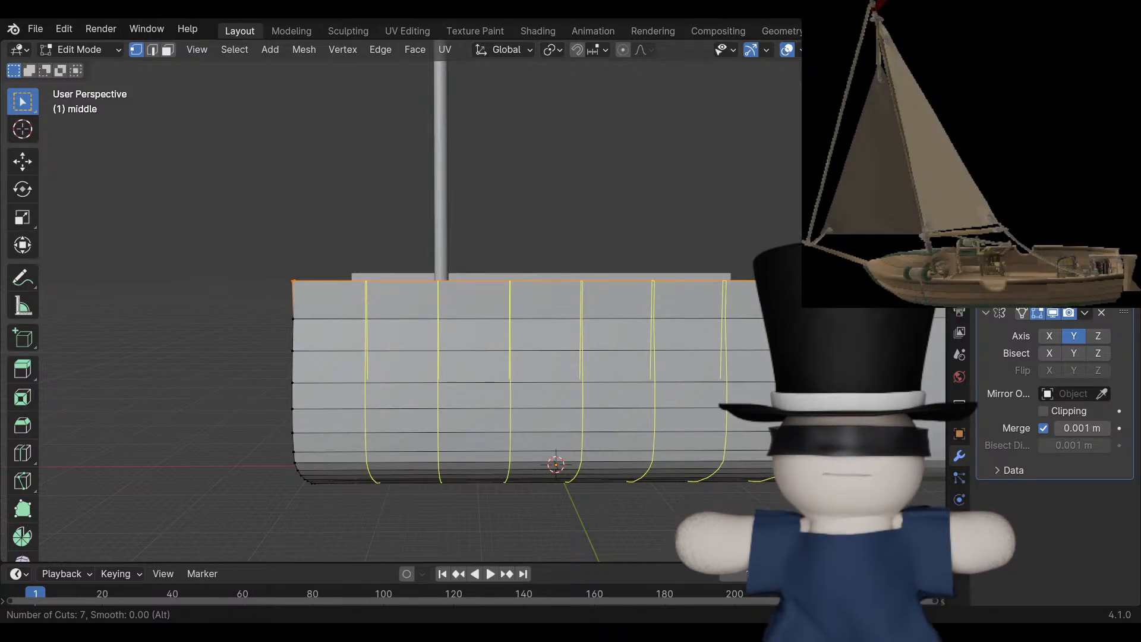
{"action": "left_click", "coordinate": [562, 407]}
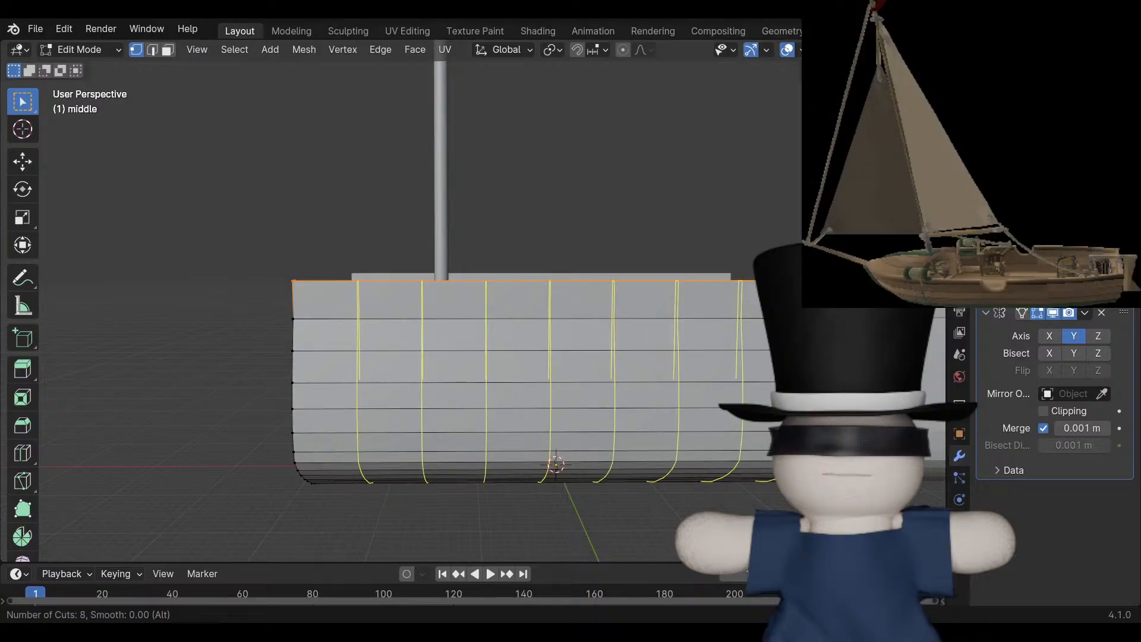
{"action": "right_click", "coordinate": [579, 446]}
{"action": "middle_click_drag", "start_coordinate": [579, 380], "coordinate": [555, 437]}
{"action": "mouse_move", "coordinate": [721, 407]}
{"action": "middle_mouse_down"}
{"action": "mouse_move", "coordinate": [718, 386]}
{"action": "mouse_move", "coordinate": [721, 407]}
{"action": "middle_mouse_up"}
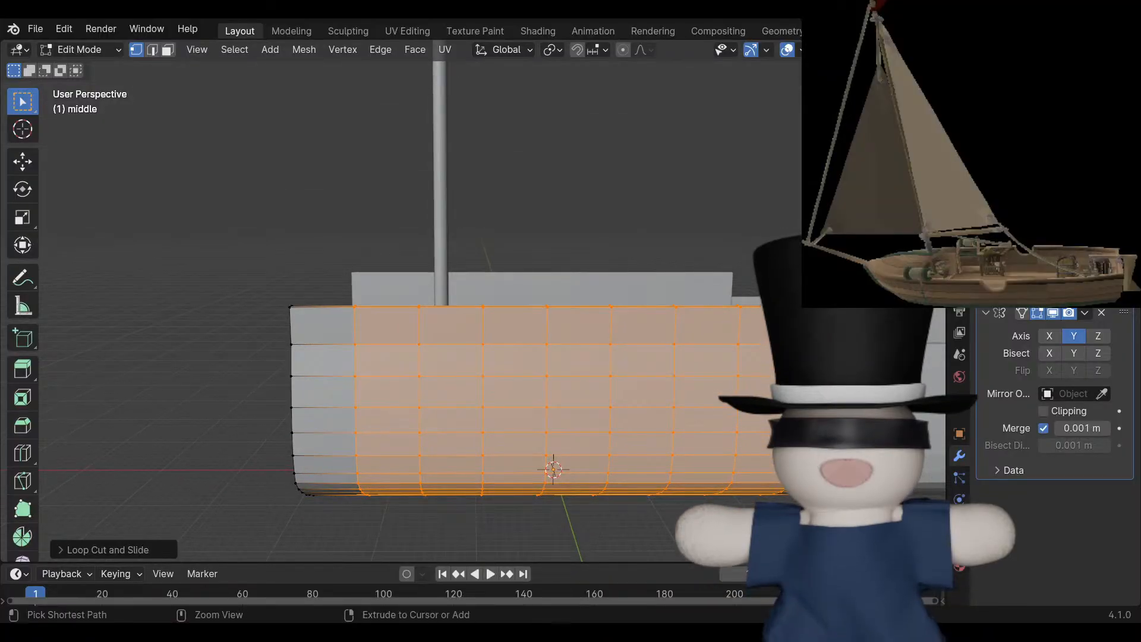
{"action": "key", "text": "ctrl+z"}
Try seven evenly spaced vertical loop cuts along the middle hull section and undo them.
{"action": "key", "text": "ctrl+r"}
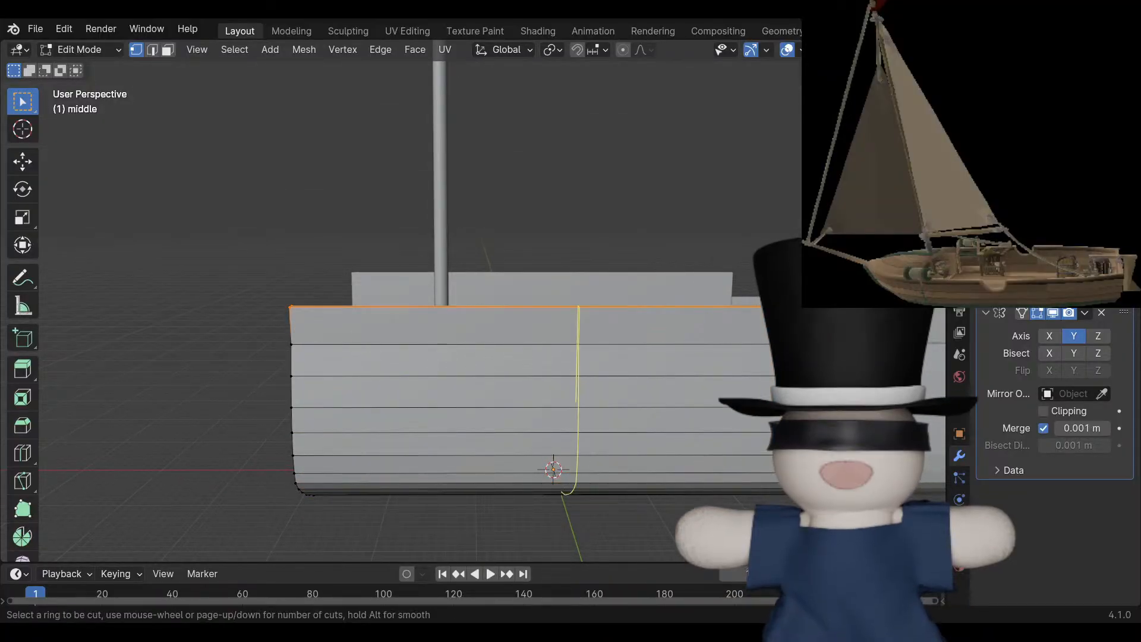
{"action": "scroll", "coordinate": [674, 404], "scroll_direction": "up", "scroll_amount": 4}
{"action": "scroll", "coordinate": [674, 404], "scroll_direction": "up", "scroll_amount": 2}
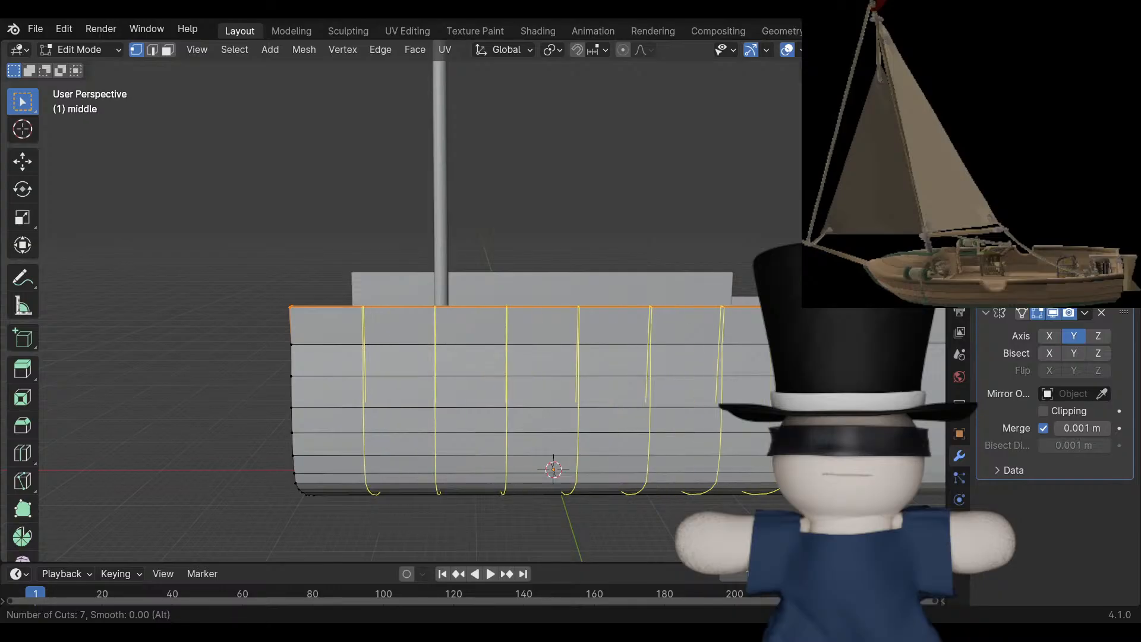
{"action": "scroll", "coordinate": [598, 373], "scroll_direction": "up", "scroll_amount": 1}
{"action": "scroll", "coordinate": [598, 373], "scroll_direction": "down", "scroll_amount": 1}
{"action": "left_click", "coordinate": [599, 373]}
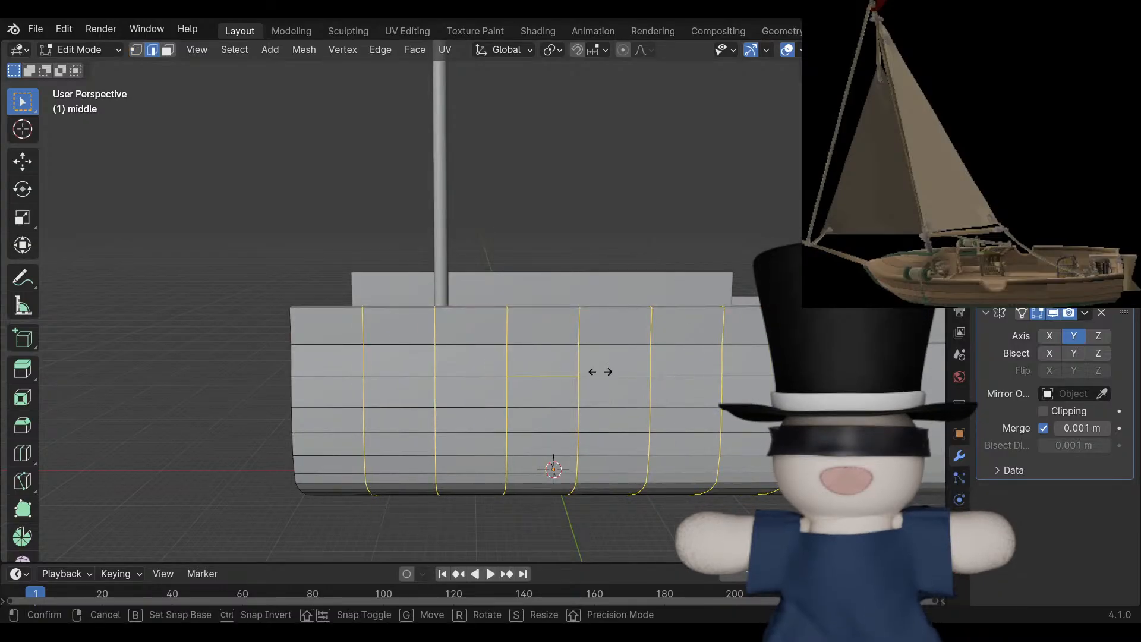
{"action": "right_click", "coordinate": [598, 374]}
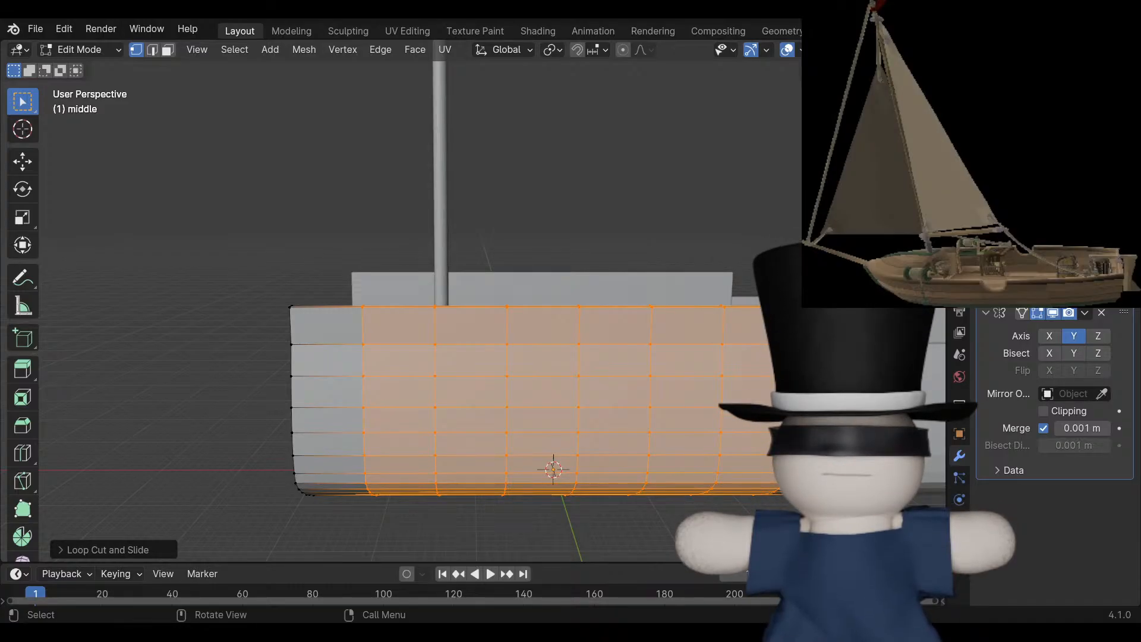
{"action": "key", "text": "ctrl"}
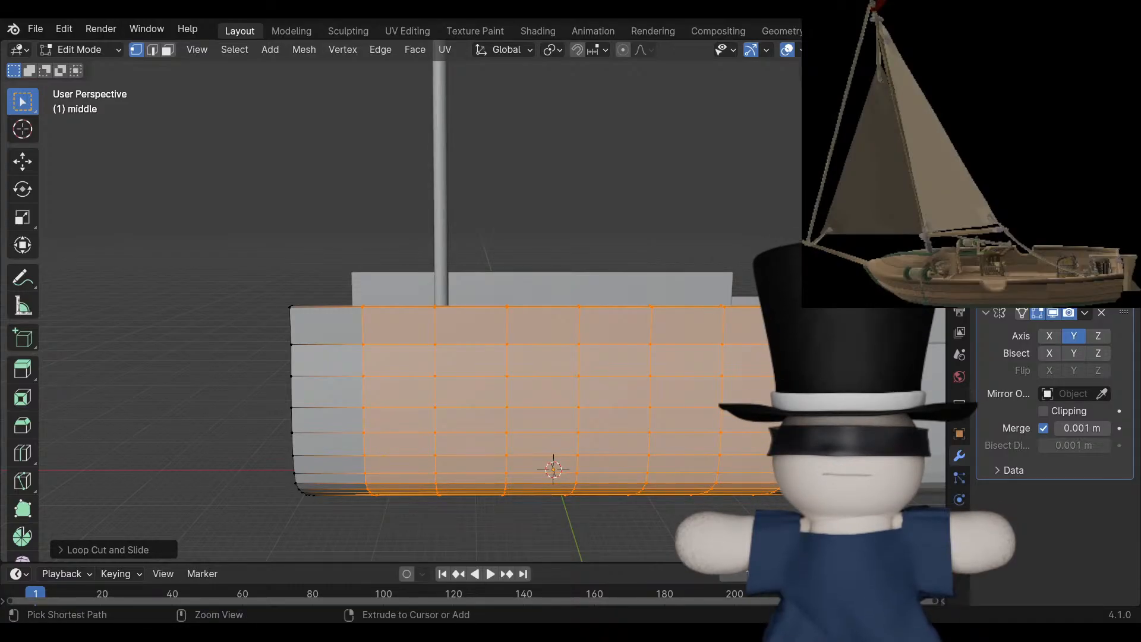
{"action": "key", "text": "alt+a"}
Try the eight-cut division of the middle hull section once more without sliding the loops, and undo it.
{"action": "key", "text": "ctrl+r"}
{"action": "scroll", "coordinate": [535, 398], "scroll_direction": "up", "scroll_amount": 3}
{"action": "scroll", "coordinate": [535, 398], "scroll_direction": "up", "scroll_amount": 4}
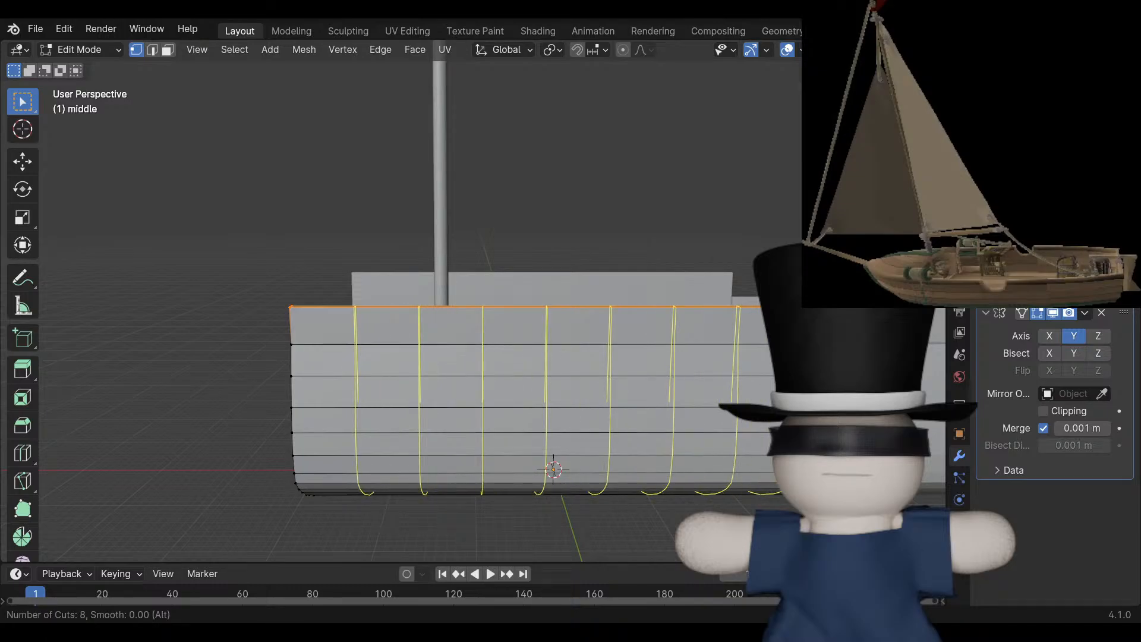
{"action": "left_click", "coordinate": [553, 469]}
{"action": "right_click", "coordinate": [554, 470]}
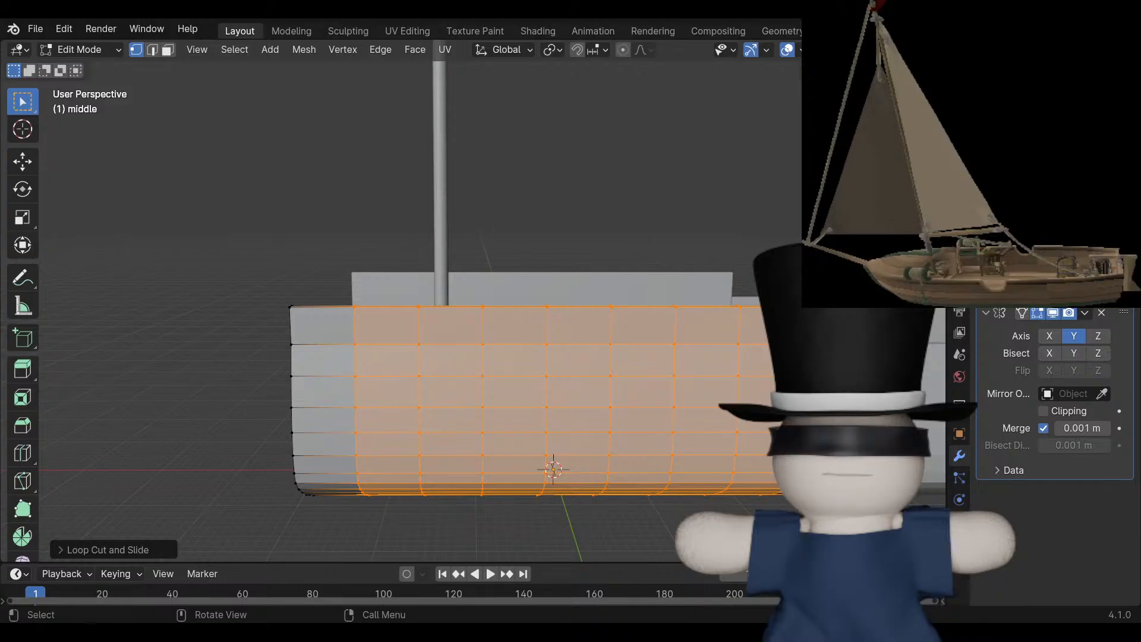
{"action": "key", "text": "alt+a"}
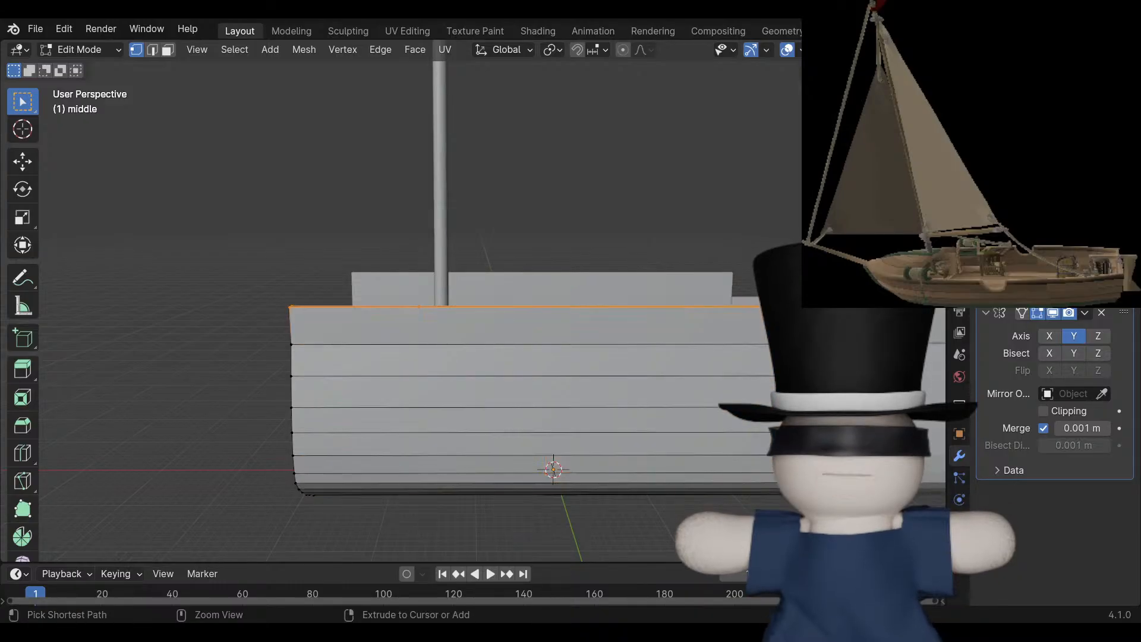
Add six evenly spaced vertical loop cuts along the middle hull section without sliding them, and clear the selection.
{"action": "key", "text": "ctrl+r"}
{"action": "scroll", "coordinate": [554, 469], "scroll_direction": "up", "scroll_amount": 7}
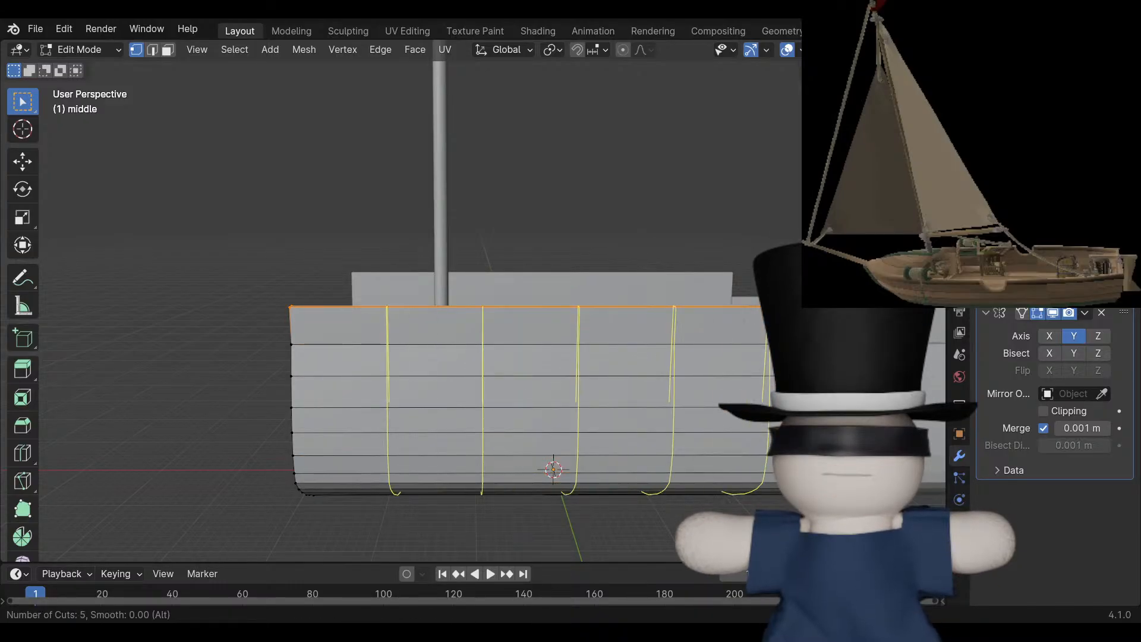
{"action": "scroll", "coordinate": [553, 469], "scroll_direction": "down", "scroll_amount": 1}
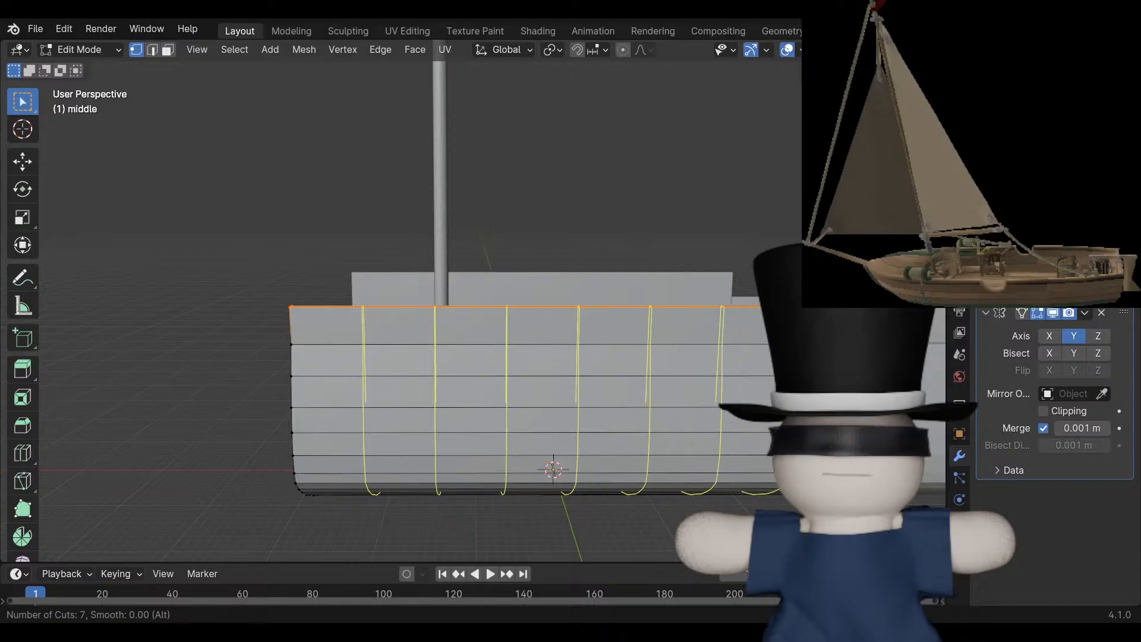
{"action": "scroll", "coordinate": [553, 470], "scroll_direction": "down", "scroll_amount": 1}
{"action": "left_click", "coordinate": [554, 470]}
{"action": "right_click", "coordinate": [553, 469]}
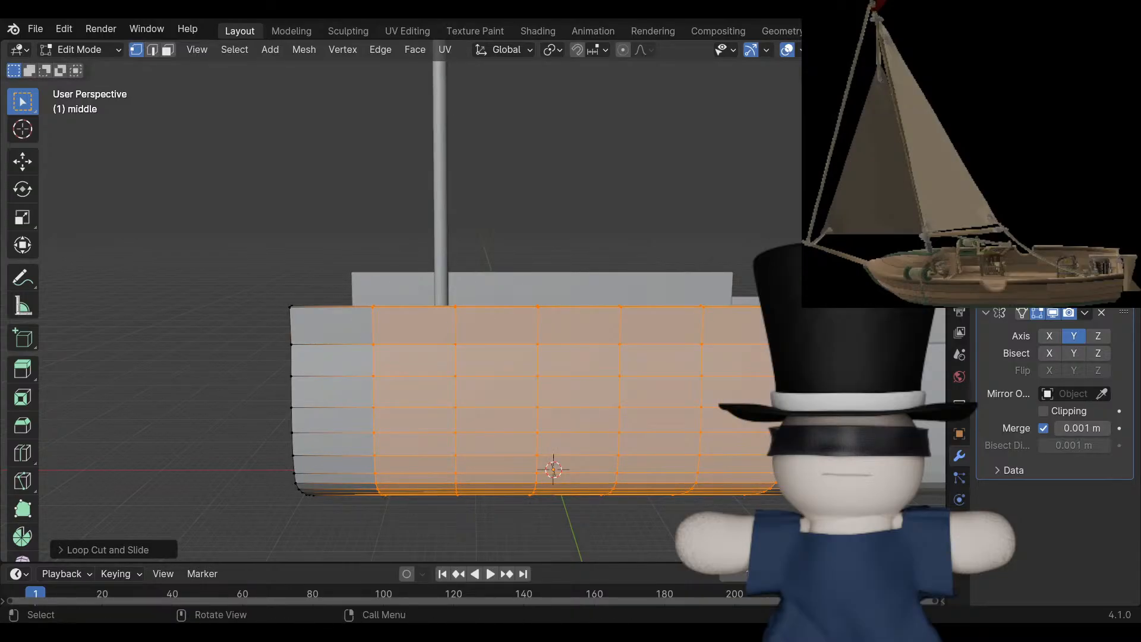
{"action": "scroll", "coordinate": [553, 470], "scroll_direction": "up", "scroll_amount": 6}
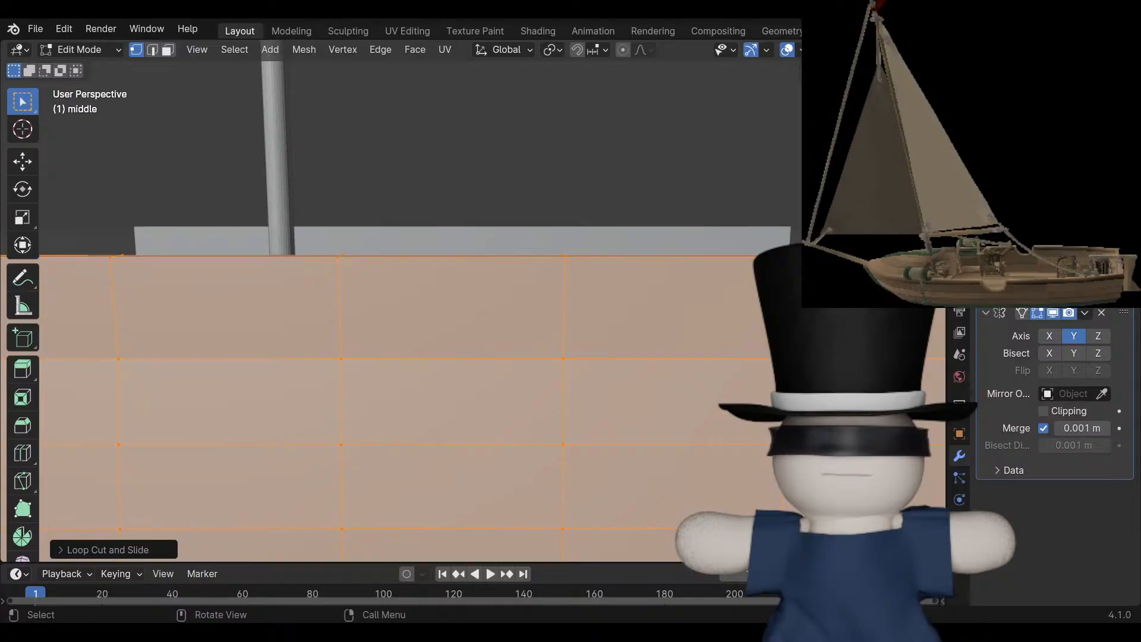
{"action": "key", "text": "alt+a"}
Select the four rim vertices of one central panel on the side wall and subdivide that top face once.
{"action": "middle_click_drag", "start_coordinate": [553, 469], "coordinate": [624, 467], "text": "shift"}
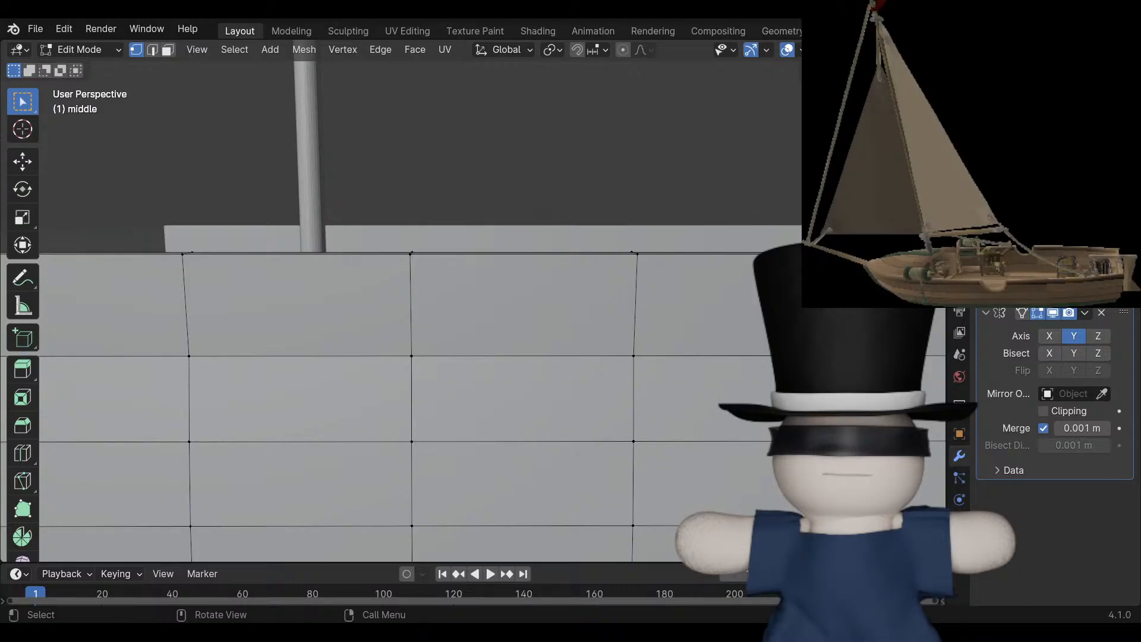
{"action": "middle_click_drag", "start_coordinate": [452, 309], "coordinate": [447, 433]}
{"action": "key", "text": "c"}
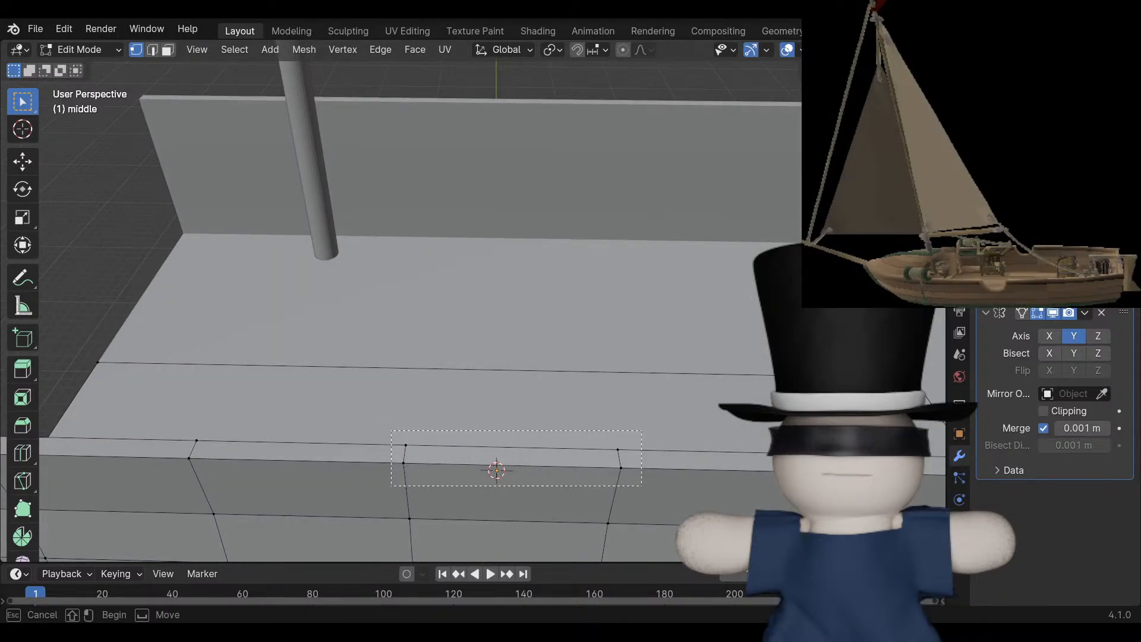
{"action": "left_click_drag", "start_coordinate": [640, 486], "coordinate": [641, 486]}
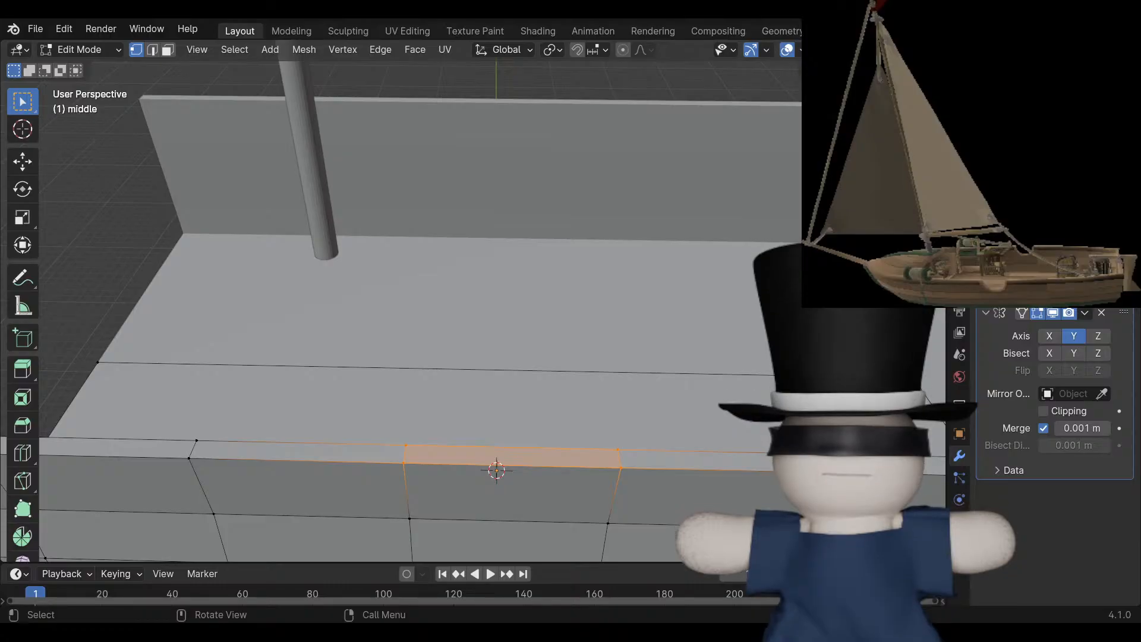
{"action": "middle_click_drag", "start_coordinate": [499, 416], "coordinate": [437, 330], "text": "shift"}
{"action": "scroll", "coordinate": [529, 285], "scroll_direction": "up", "scroll_amount": 2}
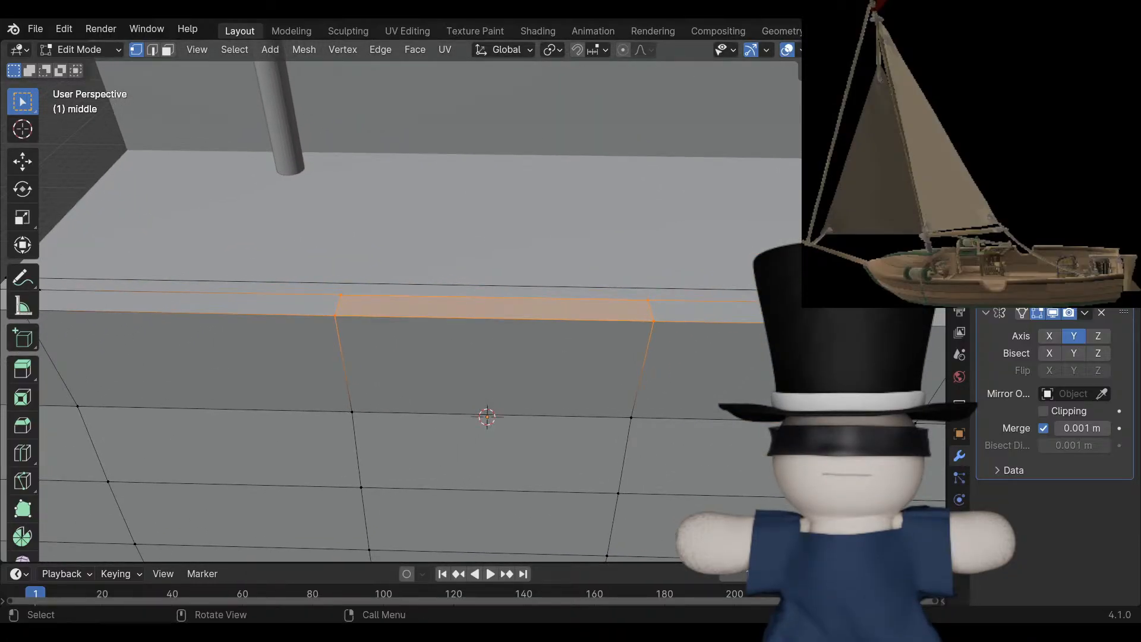
{"action": "right_click", "coordinate": [428, 308]}
{"action": "left_click", "coordinate": [428, 252]}
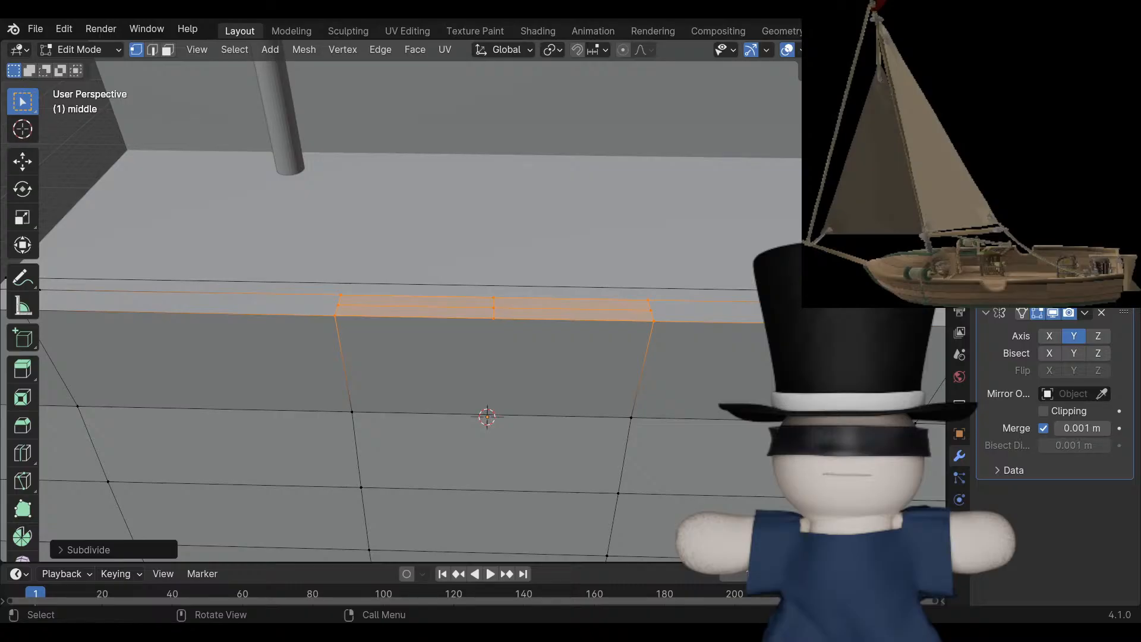
{"action": "key", "text": "alt+a"}
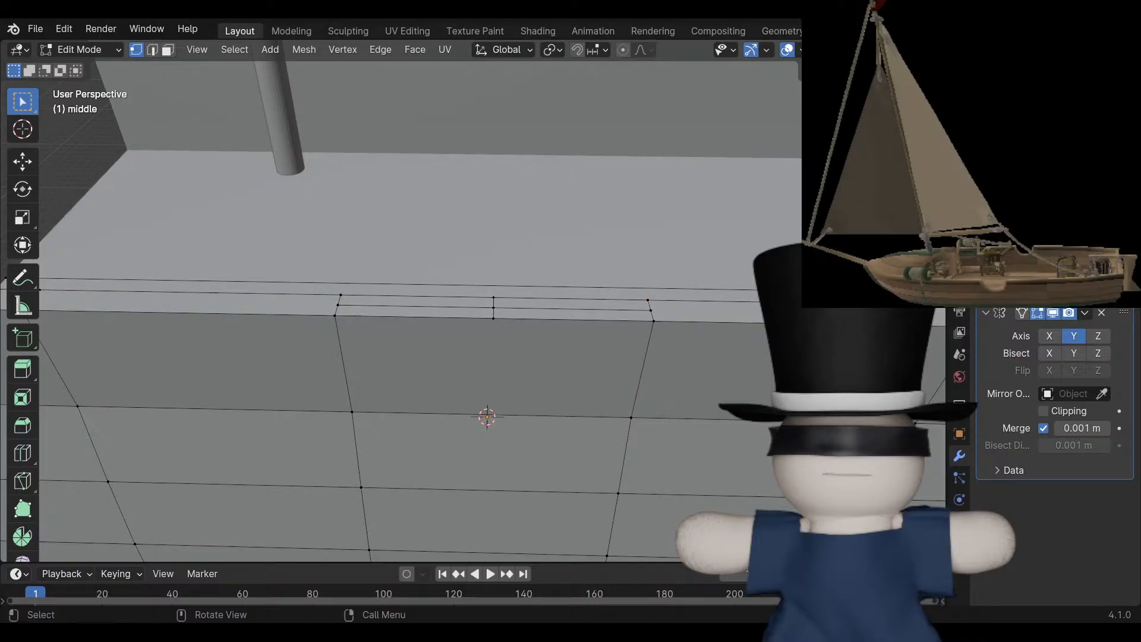
Subdivide the lower edge of the outer wall face directly below the subdivided rim segment.
{"action": "scroll", "coordinate": [473, 311], "scroll_direction": "up", "scroll_amount": 1}
{"action": "middle_click_drag", "start_coordinate": [380, 350], "coordinate": [381, 297]}
{"action": "left_click", "coordinate": [333, 275]}
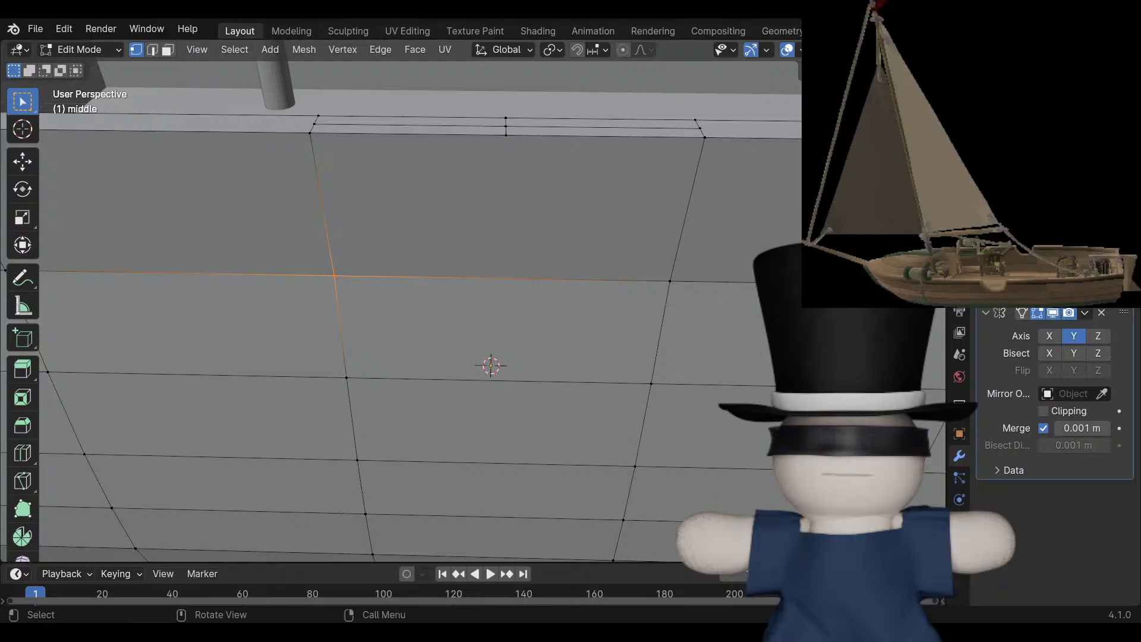
{"action": "left_click", "coordinate": [670, 281], "text": "shift"}
{"action": "right_click", "coordinate": [552, 232]}
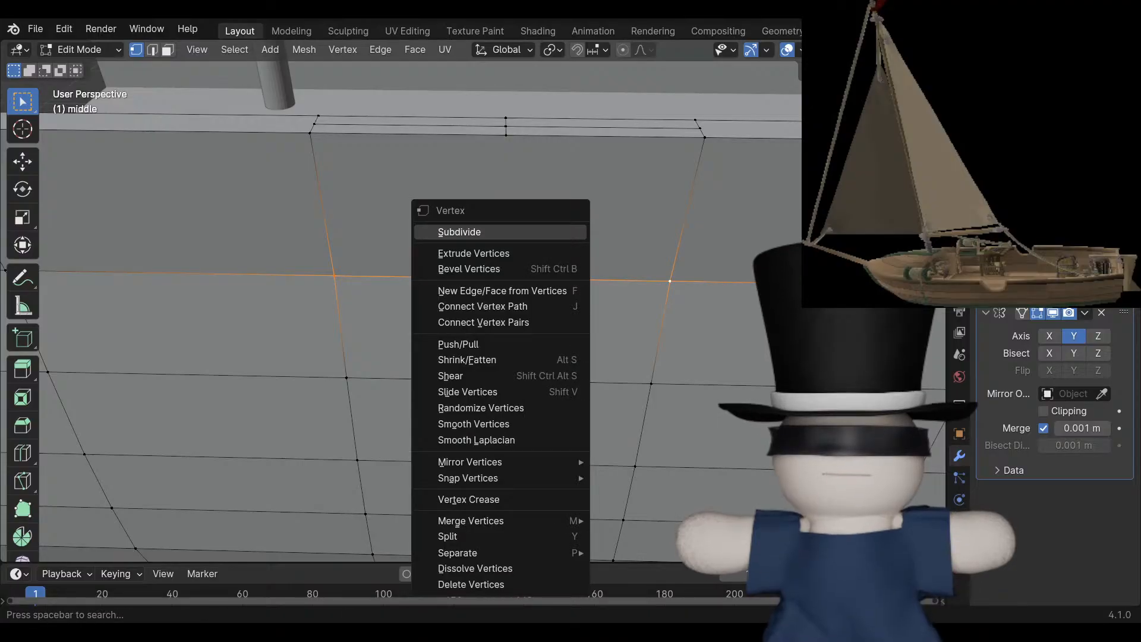
{"action": "left_click", "coordinate": [552, 232]}
Subdivide the matching lower edge of the panel on the inner side of the wall.
{"action": "middle_click_drag", "start_coordinate": [552, 238], "coordinate": [309, 237]}
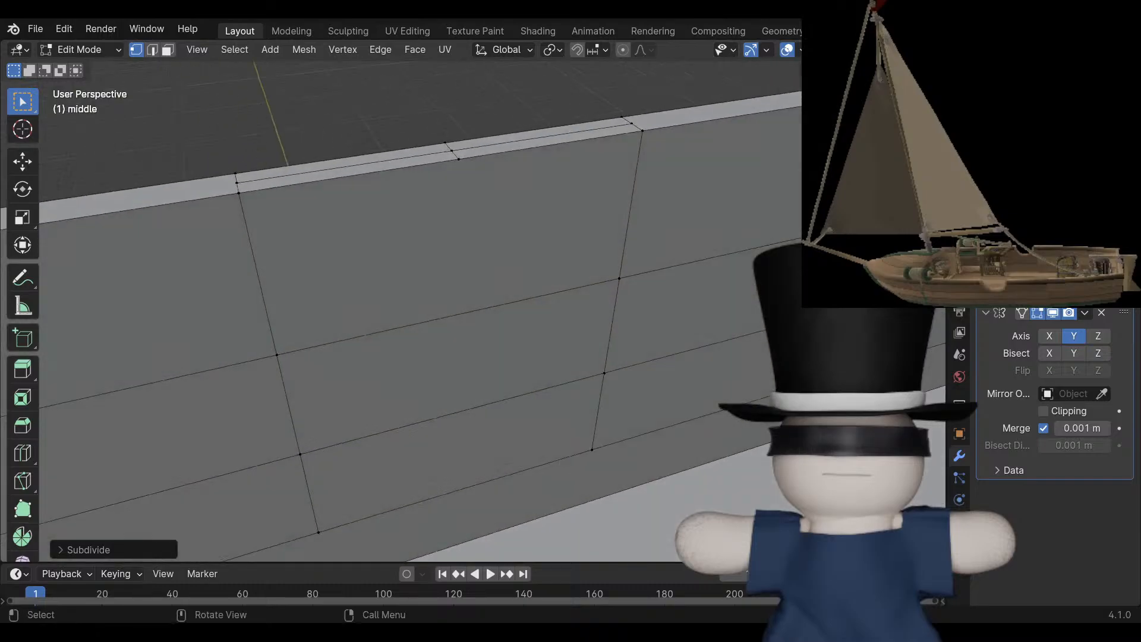
{"action": "left_click", "coordinate": [619, 278]}
{"action": "left_click", "coordinate": [277, 354], "text": "shift"}
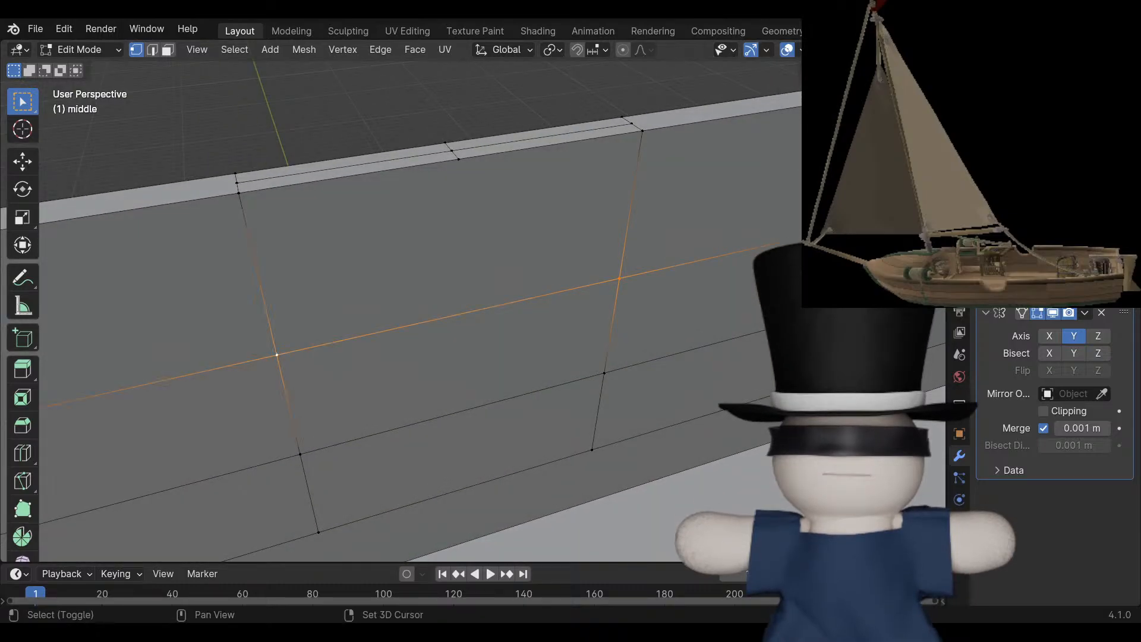
{"action": "right_click", "coordinate": [333, 309]}
{"action": "left_click", "coordinate": [333, 252]}
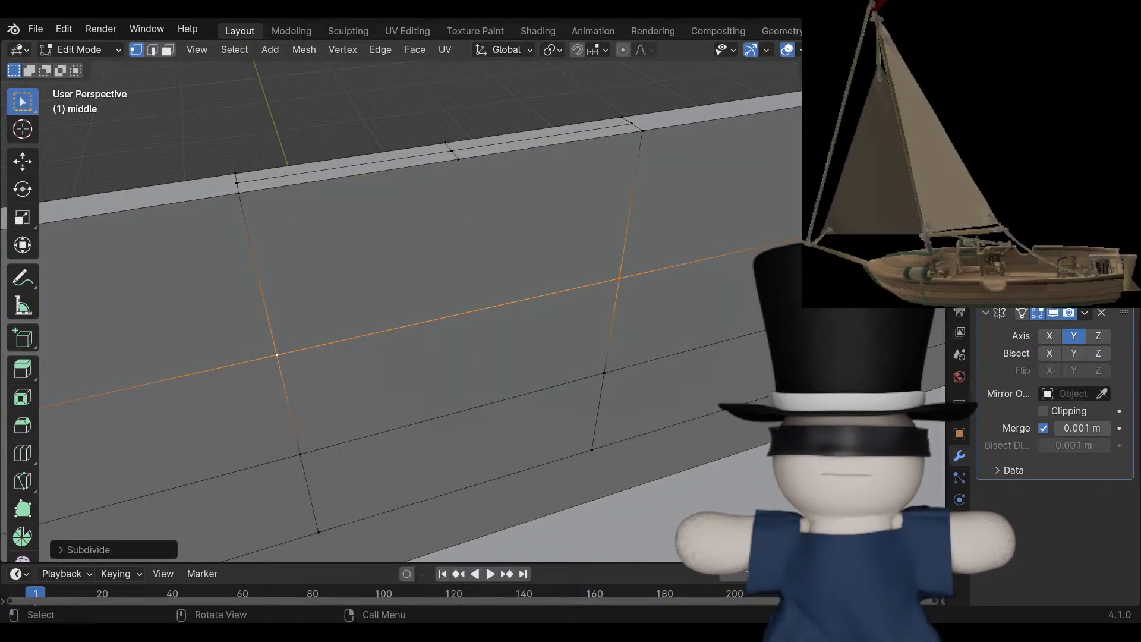
Connect the new midpoint on the inner wall to the rim midpoint above it with a vertical edge.
{"action": "left_click", "coordinate": [461, 314]}
{"action": "left_click", "coordinate": [458, 159], "text": "shift"}
{"action": "right_click", "coordinate": [426, 215]}
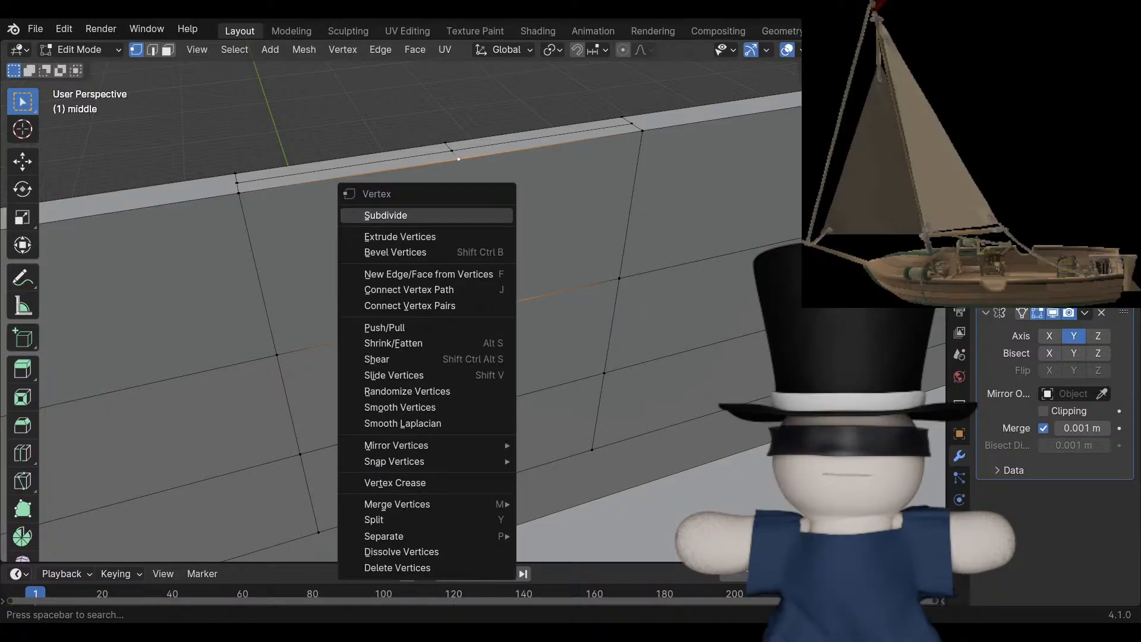
{"action": "key", "text": "Escape"}
{"action": "key", "text": "j"}
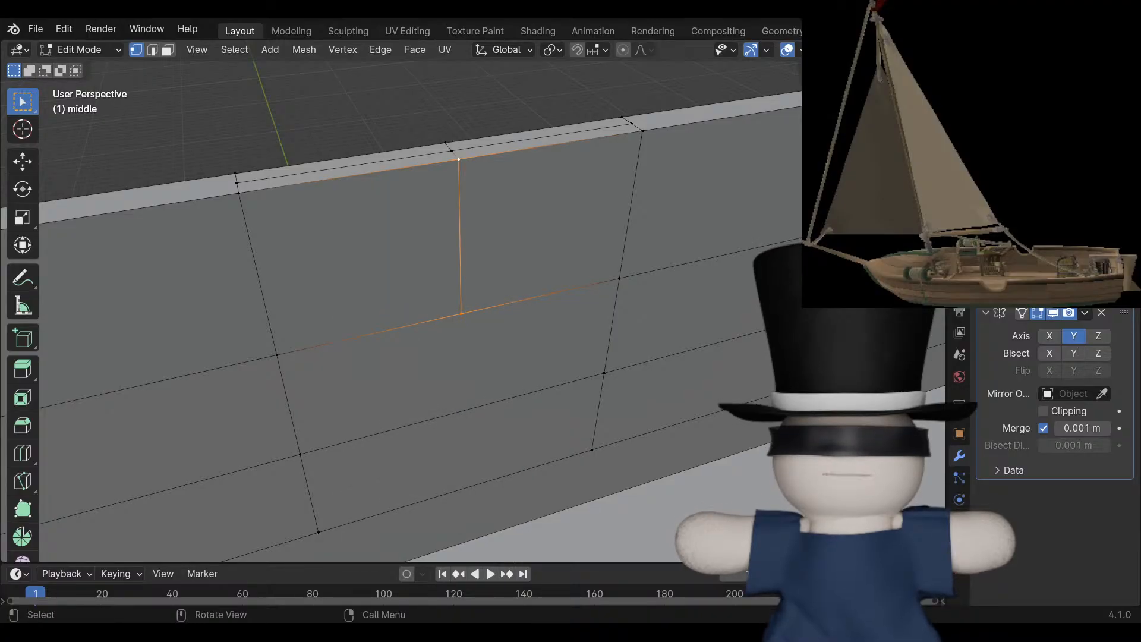
Connect the outer rim midpoint to the midpoint below it with a vertical edge on the outer wall face.
{"action": "middle_click_drag", "start_coordinate": [332, 274], "coordinate": [612, 262]}
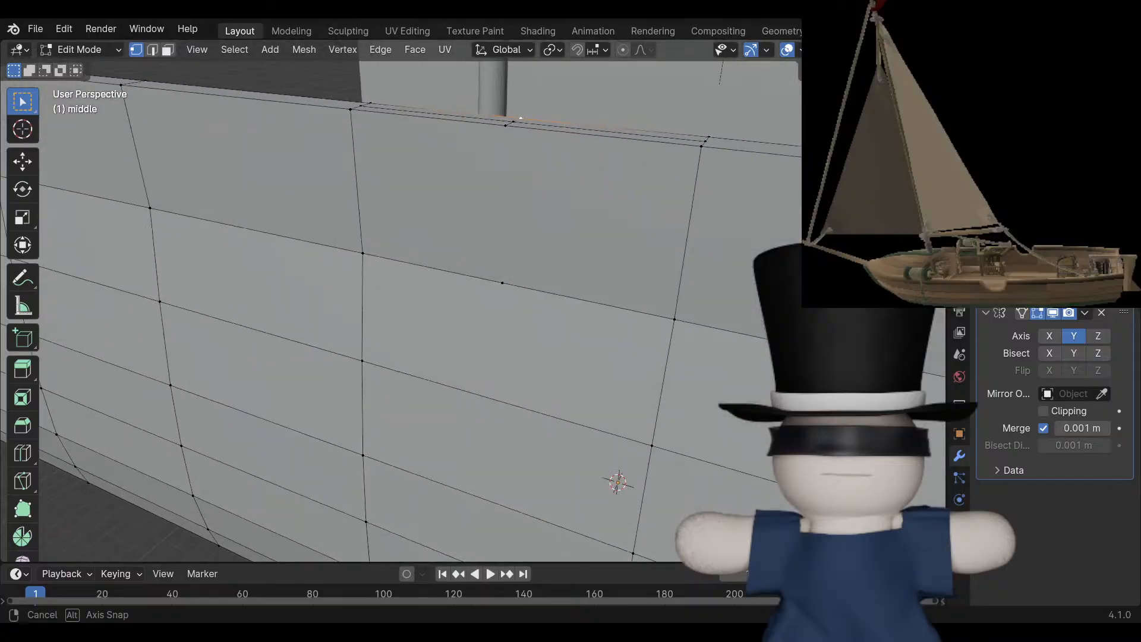
{"action": "left_click", "coordinate": [506, 126]}
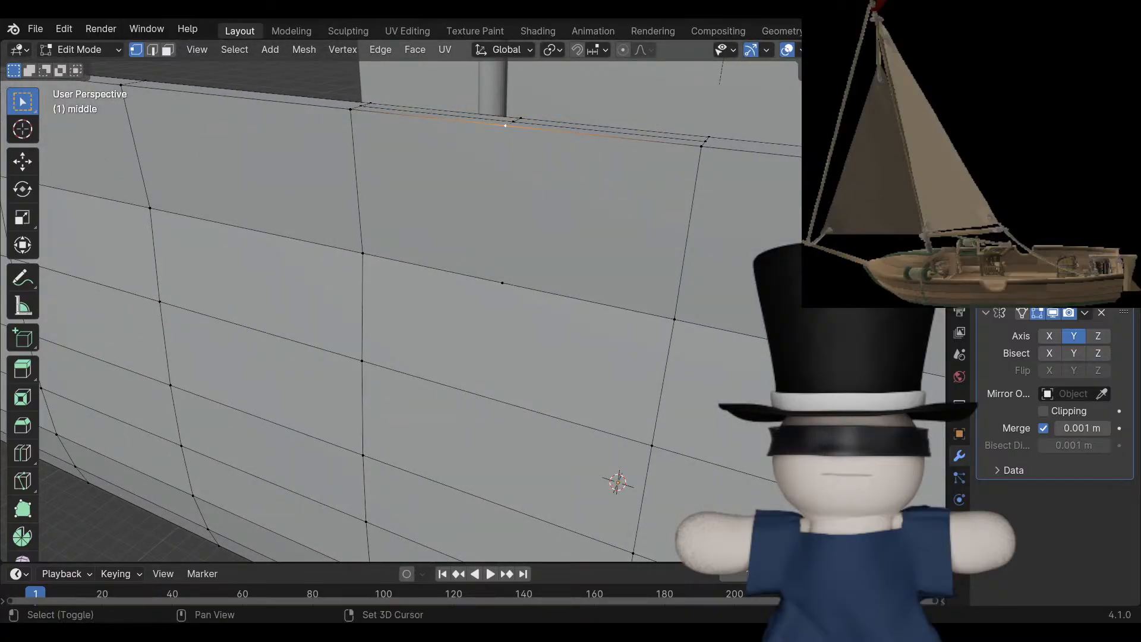
{"action": "left_click", "coordinate": [502, 282], "text": "shift"}
{"action": "middle_click_drag", "start_coordinate": [502, 283], "coordinate": [475, 311]}
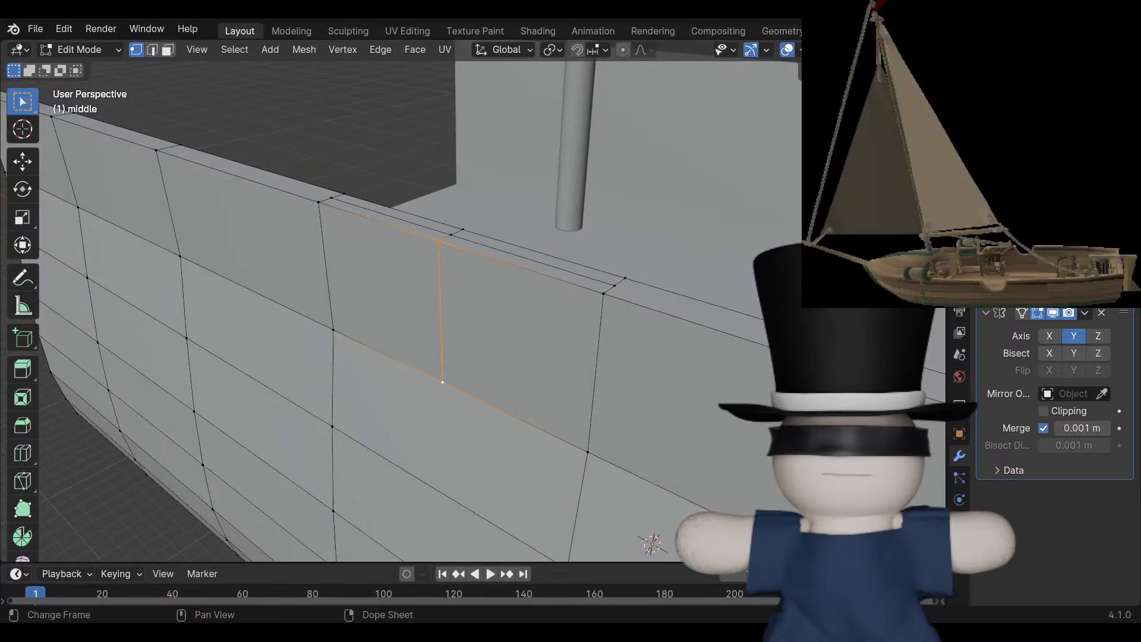
{"action": "middle_click_drag", "start_coordinate": [440, 380], "coordinate": [508, 410]}
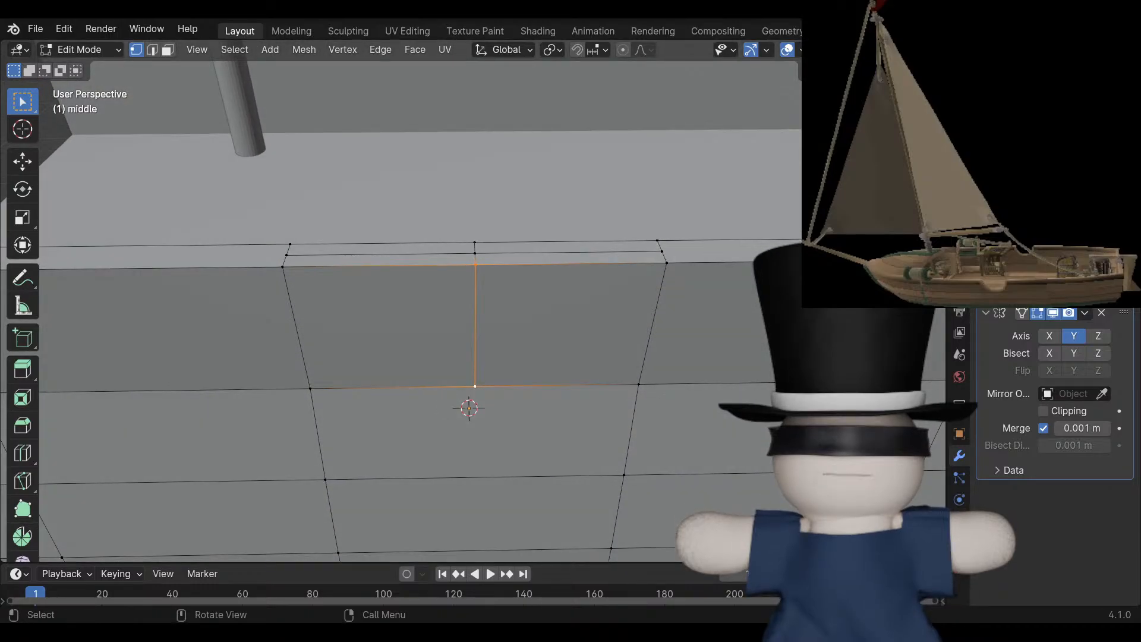
Add a centred loop cut across the rim in each half of the subdivided rim segment.
{"action": "key", "text": "alt+a"}
{"action": "key", "text": "ctrl+r"}
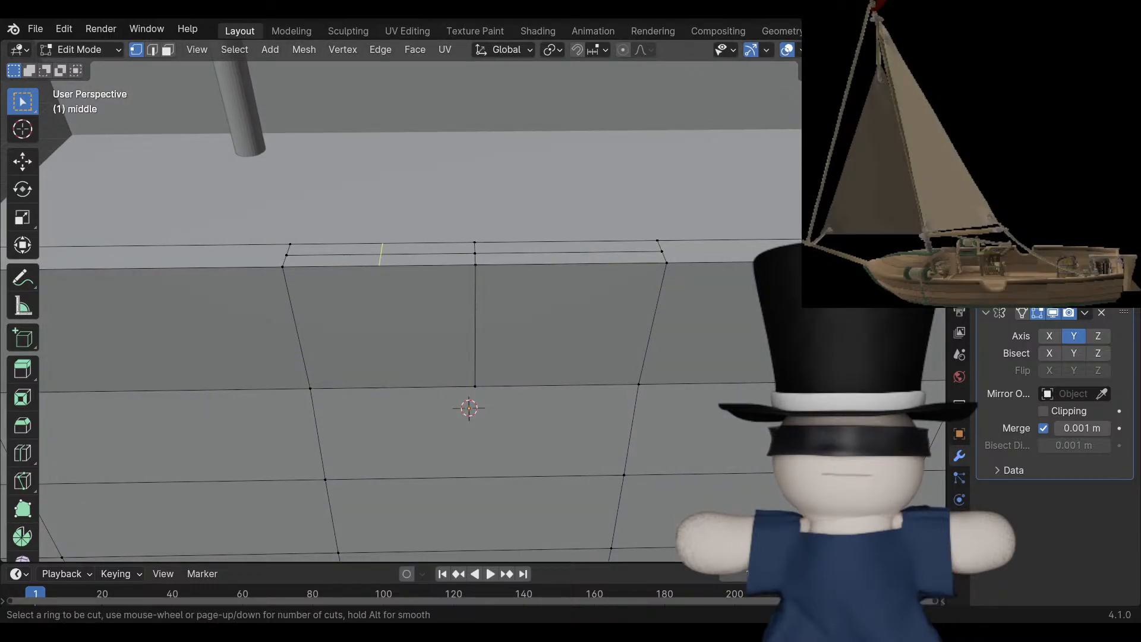
{"action": "left_click", "coordinate": [378, 268]}
{"action": "right_click", "coordinate": [501, 265]}
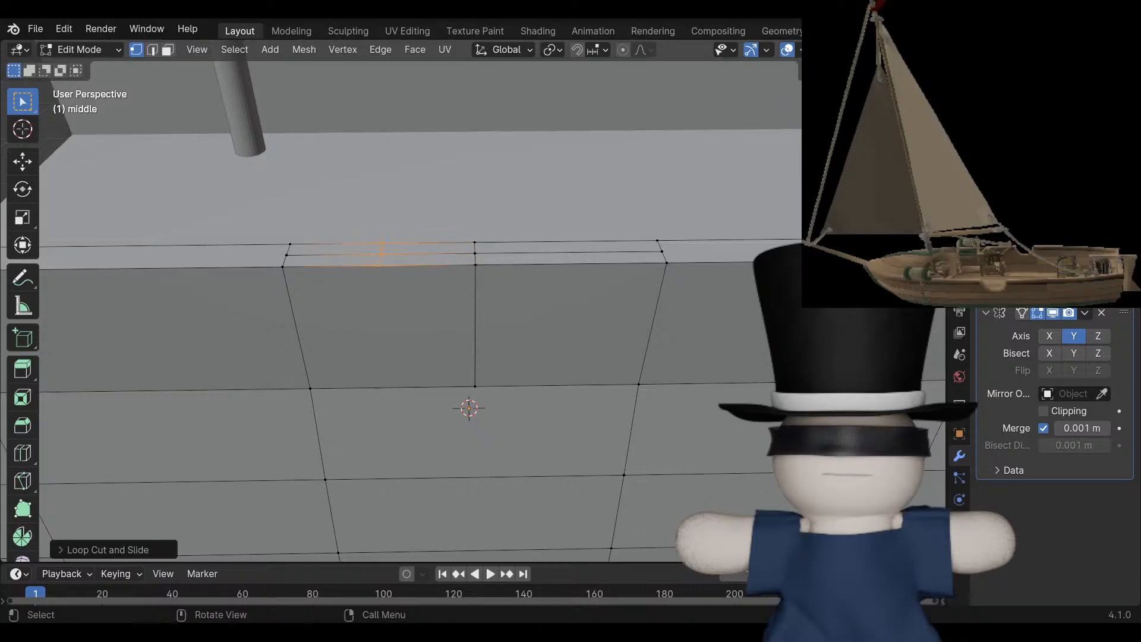
{"action": "key", "text": "ctrl+r"}
{"action": "left_click", "coordinate": [569, 254]}
{"action": "right_click", "coordinate": [569, 254]}
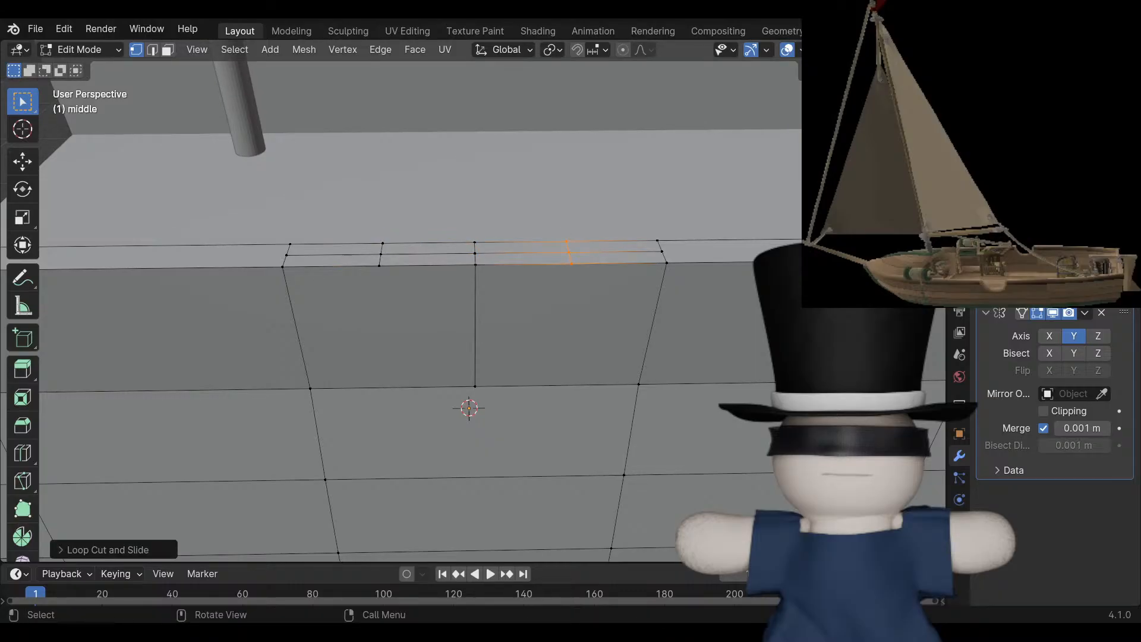
{"action": "middle_click_drag", "start_coordinate": [569, 254], "coordinate": [576, 225]}
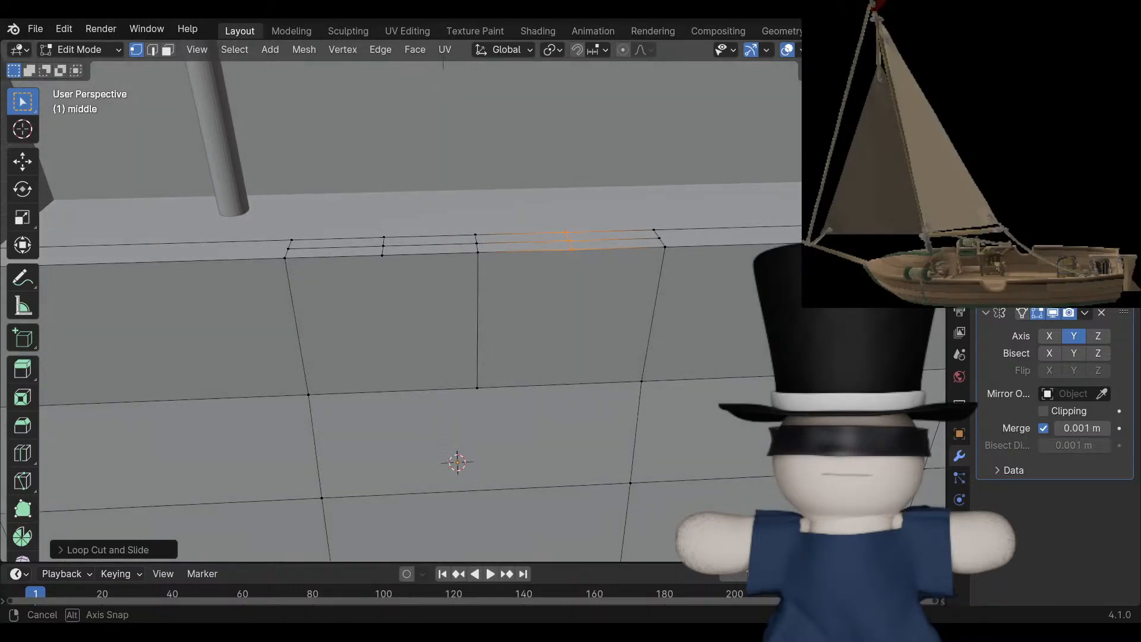
{"action": "left_click_drag", "start_coordinate": [352, 198], "coordinate": [612, 297]}
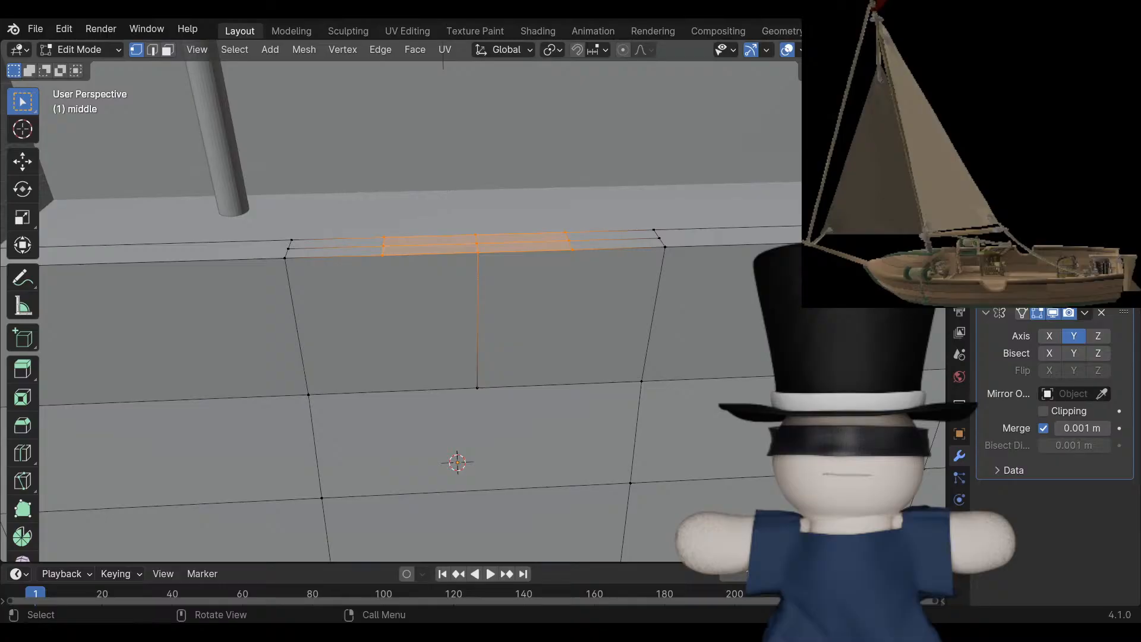
{"action": "key", "text": "g"}
{"action": "key", "text": "z"}
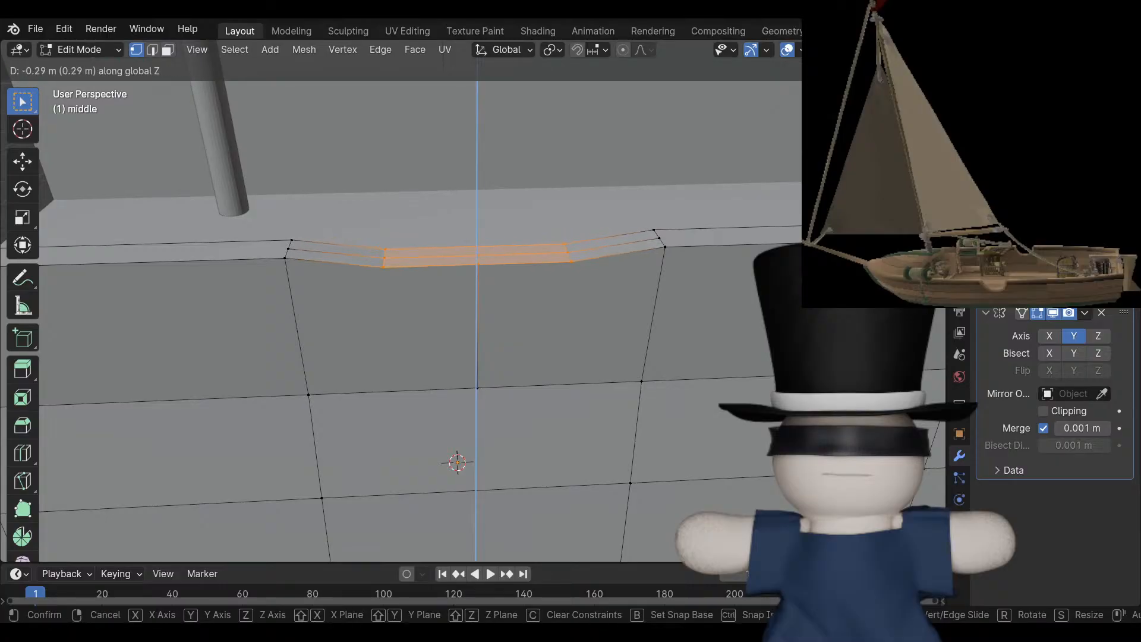
{"action": "key", "text": "Escape"}
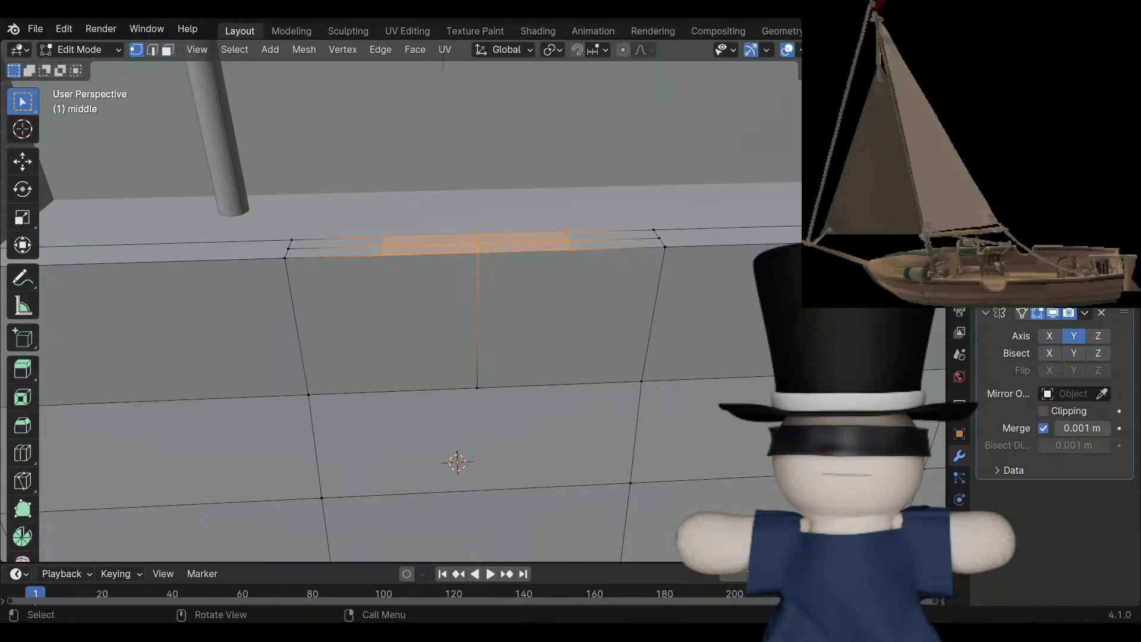
Add two evenly spaced loop cuts to each of the two rim quarters on the mast-side half of the segment.
{"action": "left_click", "coordinate": [382, 255]}
{"action": "key", "text": "ctrl+r"}
{"action": "left_click", "coordinate": [336, 247]}
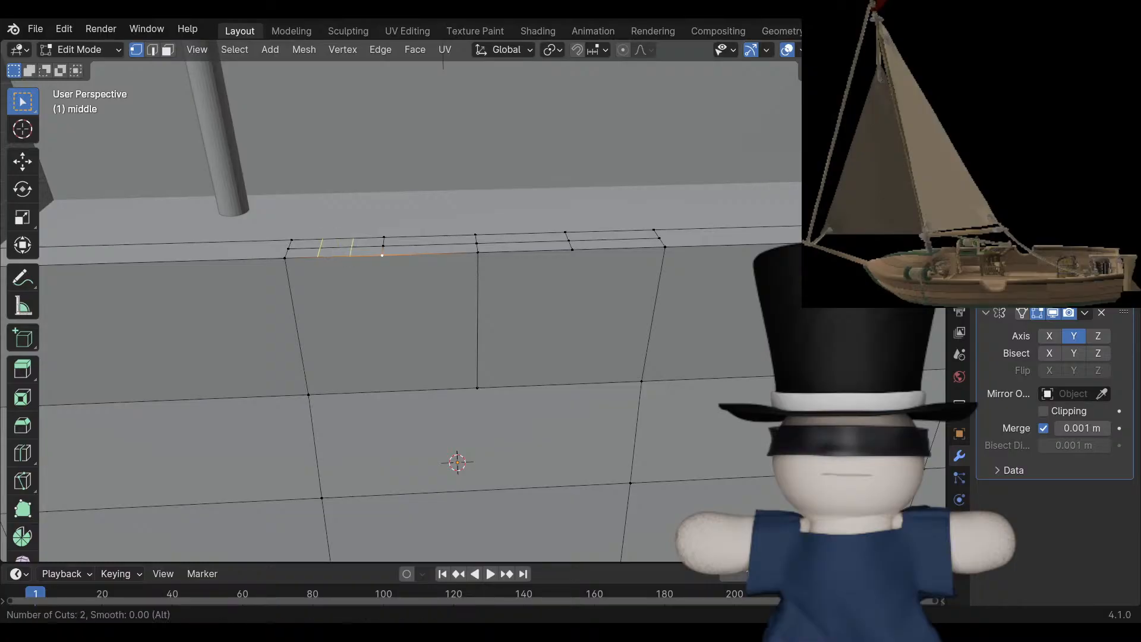
{"action": "left_click", "coordinate": [336, 247]}
{"action": "key", "text": "alt+a"}
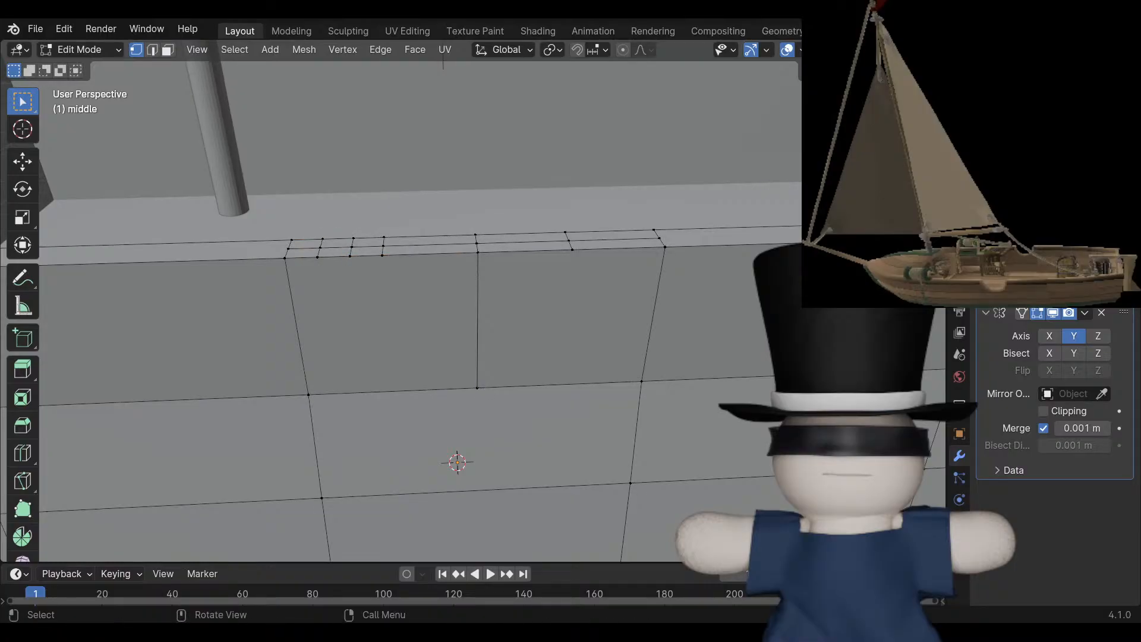
{"action": "key", "text": "ctrl+r"}
{"action": "scroll", "coordinate": [429, 245], "scroll_direction": "up", "scroll_amount": 1}
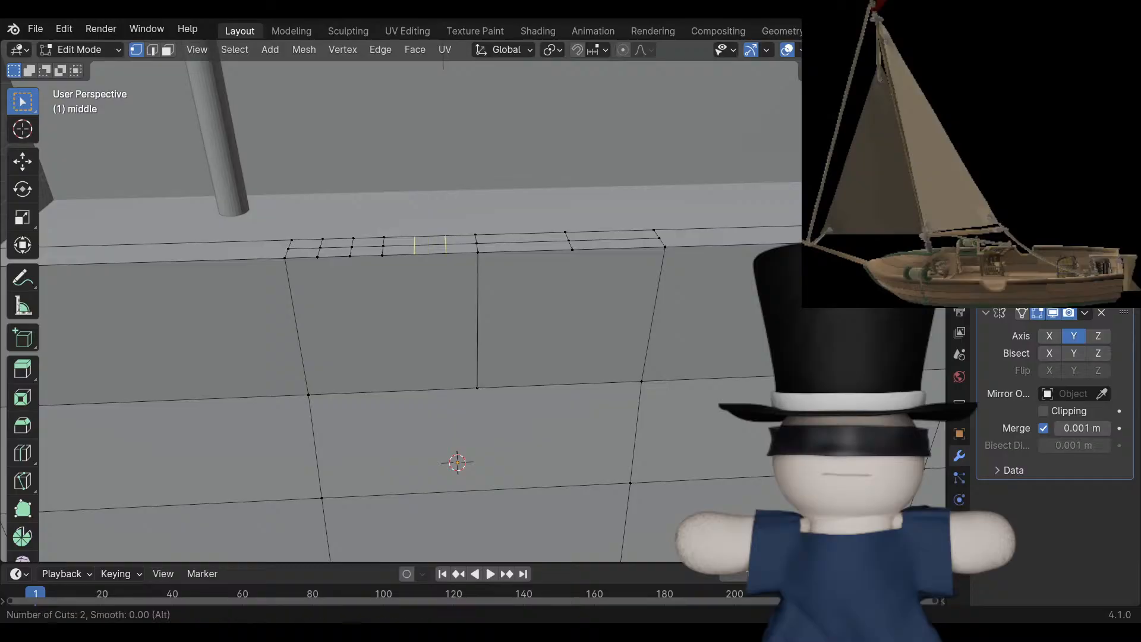
{"action": "left_click", "coordinate": [429, 245]}
{"action": "left_click", "coordinate": [429, 245]}
Add two evenly spaced loop cuts to each of the two remaining quarters of the rim segment.
{"action": "key", "text": "ctrl+r"}
{"action": "scroll", "coordinate": [523, 242], "scroll_direction": "up", "scroll_amount": 1}
{"action": "left_click", "coordinate": [523, 242]}
{"action": "left_click", "coordinate": [523, 243]}
{"action": "key", "text": "ctrl+r"}
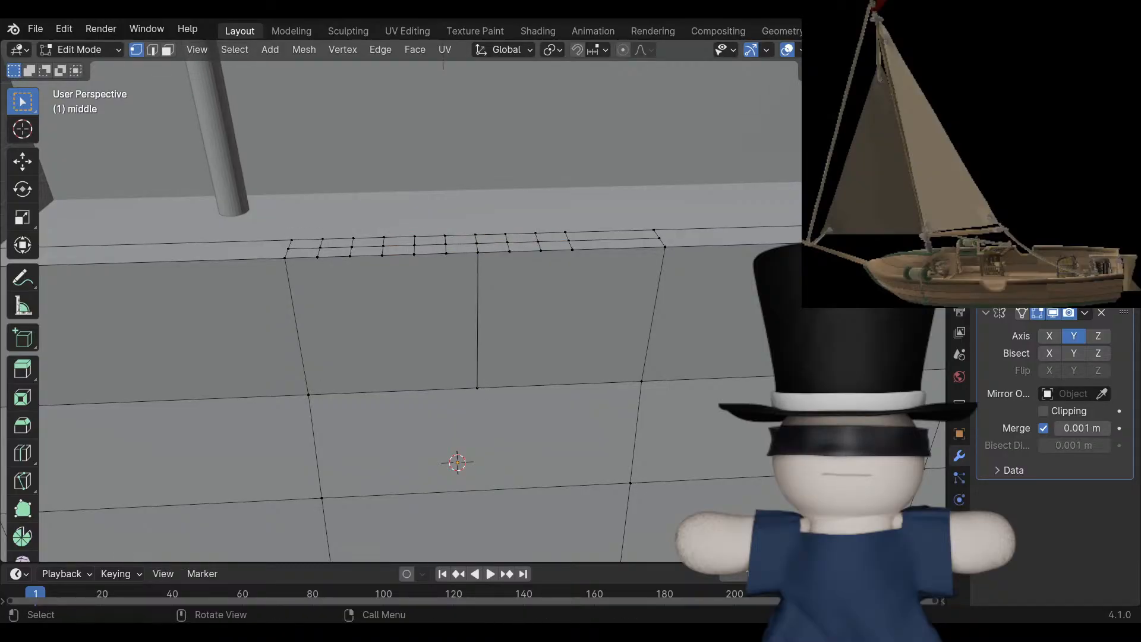
{"action": "scroll", "coordinate": [612, 239], "scroll_direction": "up", "scroll_amount": 1}
{"action": "left_click", "coordinate": [613, 239]}
{"action": "left_click", "coordinate": [612, 239]}
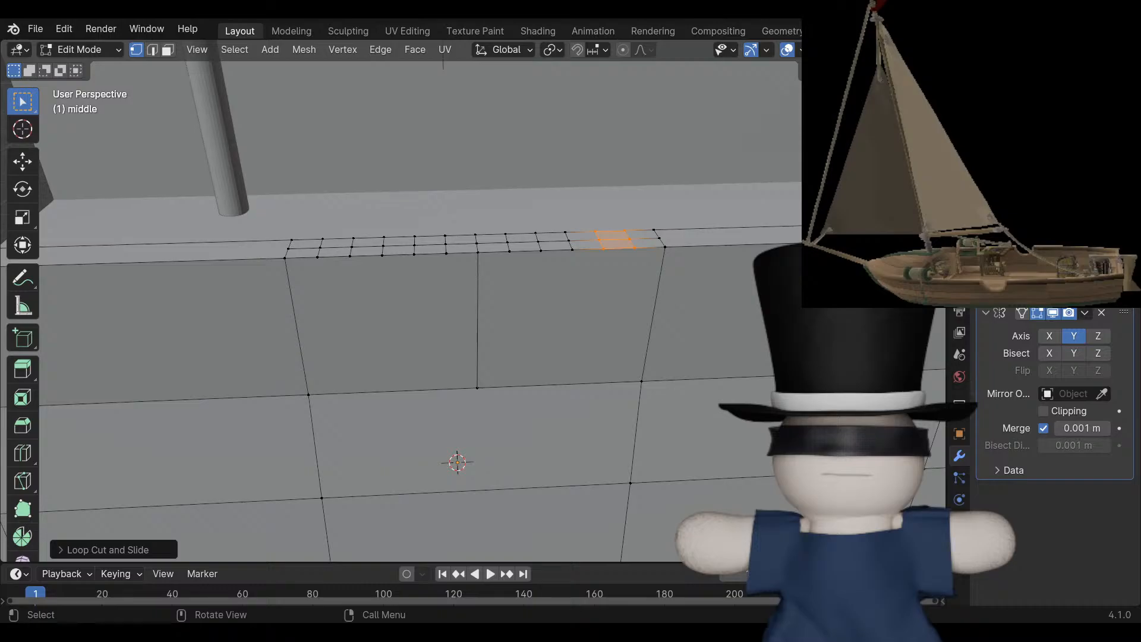
Show the wall in back orthographic X-ray view and turn on proportional editing with Smooth falloff.
{"action": "mouse_move", "coordinate": [612, 239]}
{"action": "middle_mouse_down"}
{"action": "mouse_move", "coordinate": [599, 230]}
{"action": "mouse_move", "coordinate": [609, 218]}
{"action": "middle_mouse_up"}
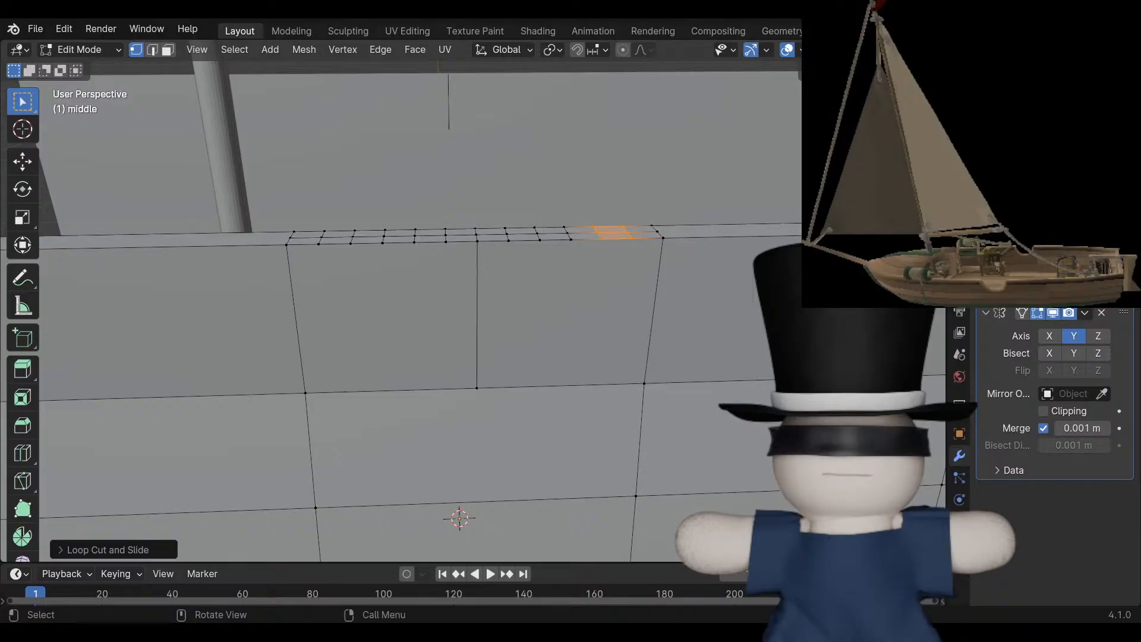
{"action": "key", "text": "ctrl+KP_1"}
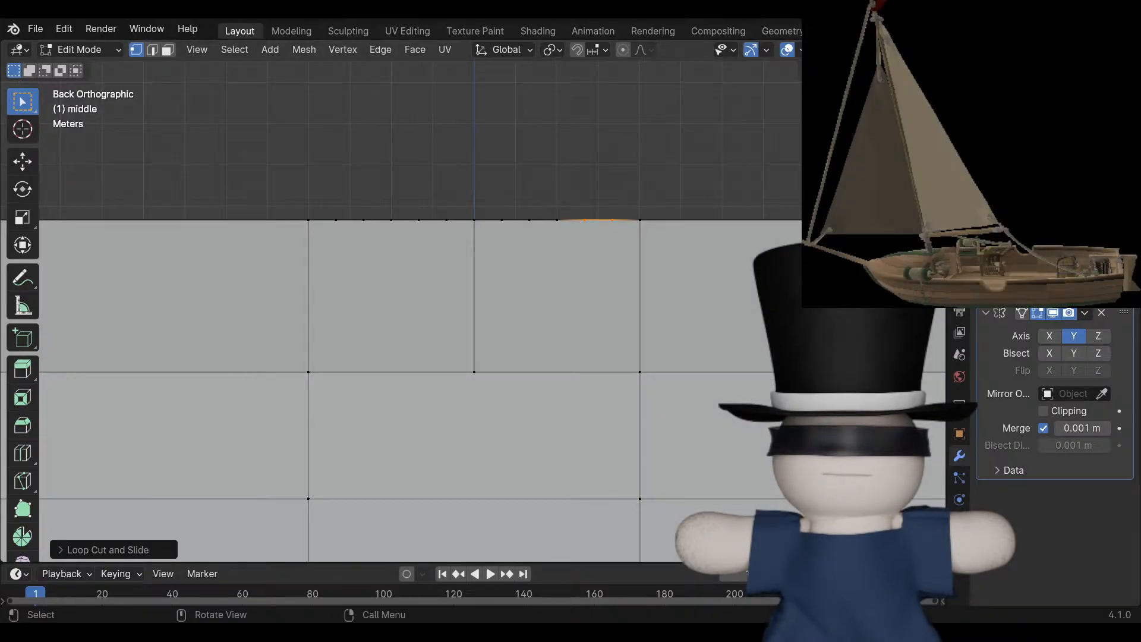
{"action": "key", "text": "alt+z"}
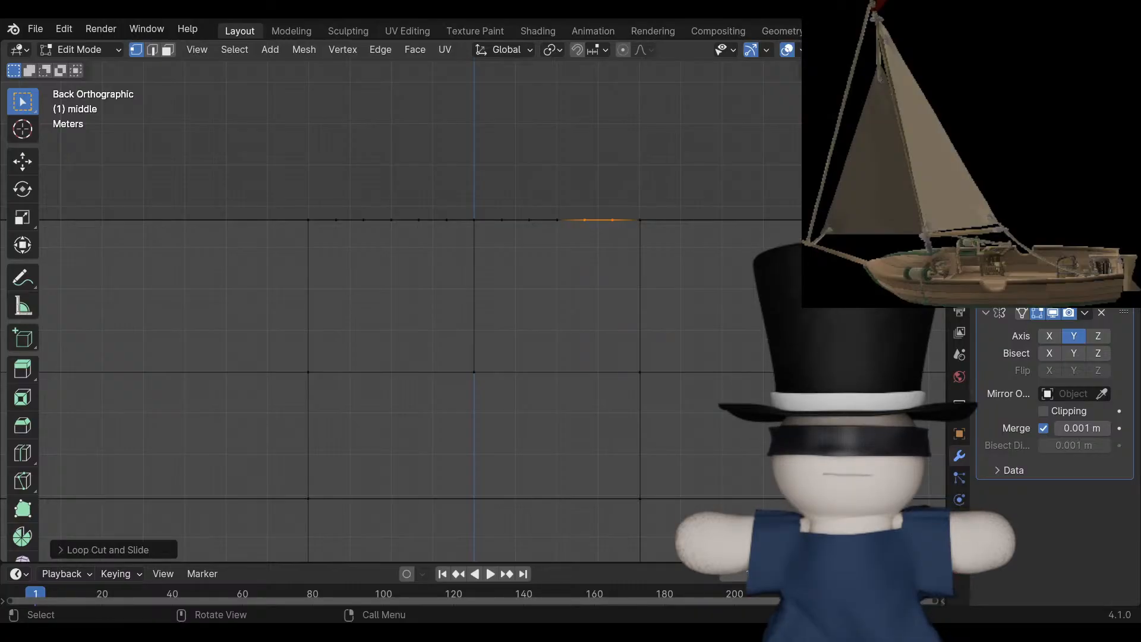
{"action": "left_click", "coordinate": [644, 50]}
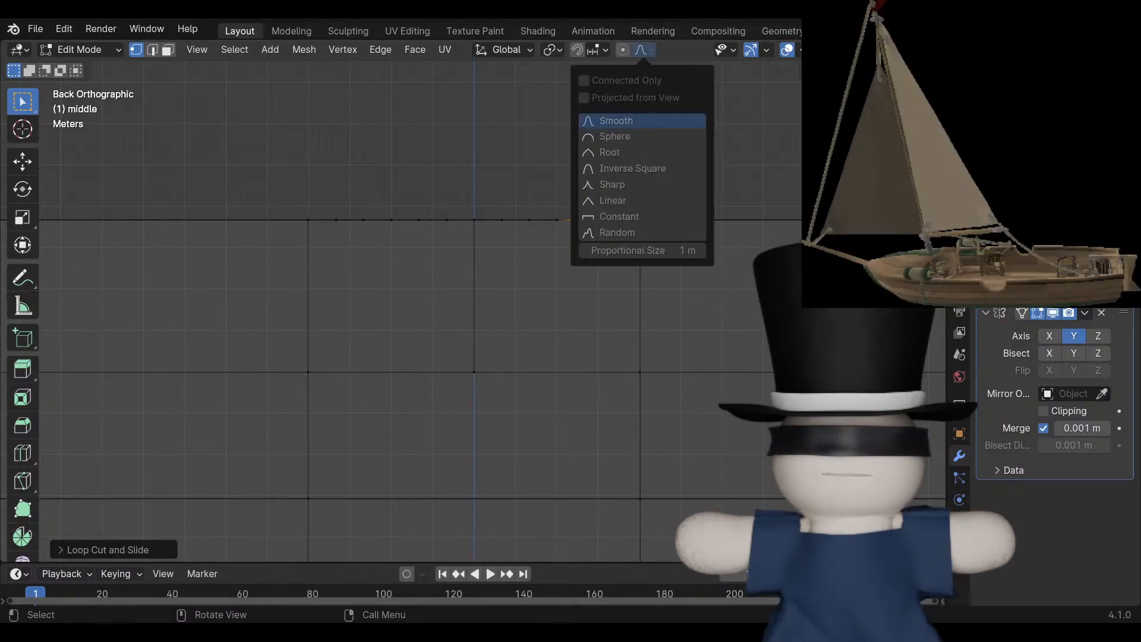
{"action": "left_click", "coordinate": [623, 50]}
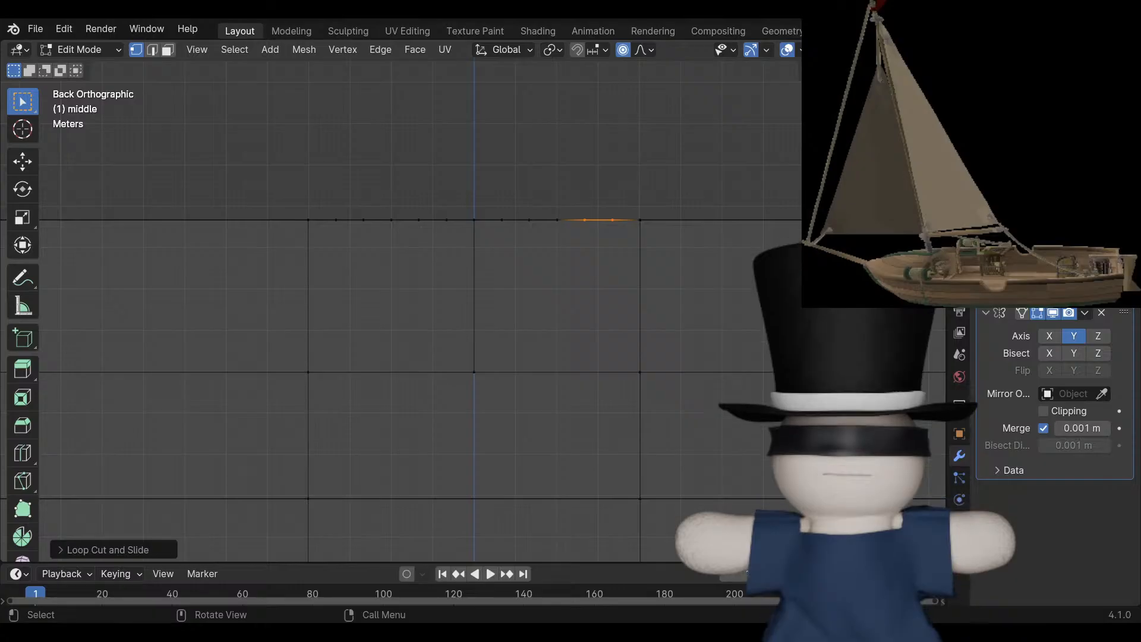
Lower the nine middle rim vertex columns along Z with a proportional size of 1 m to start a notch.
{"action": "key", "text": "alt+a"}
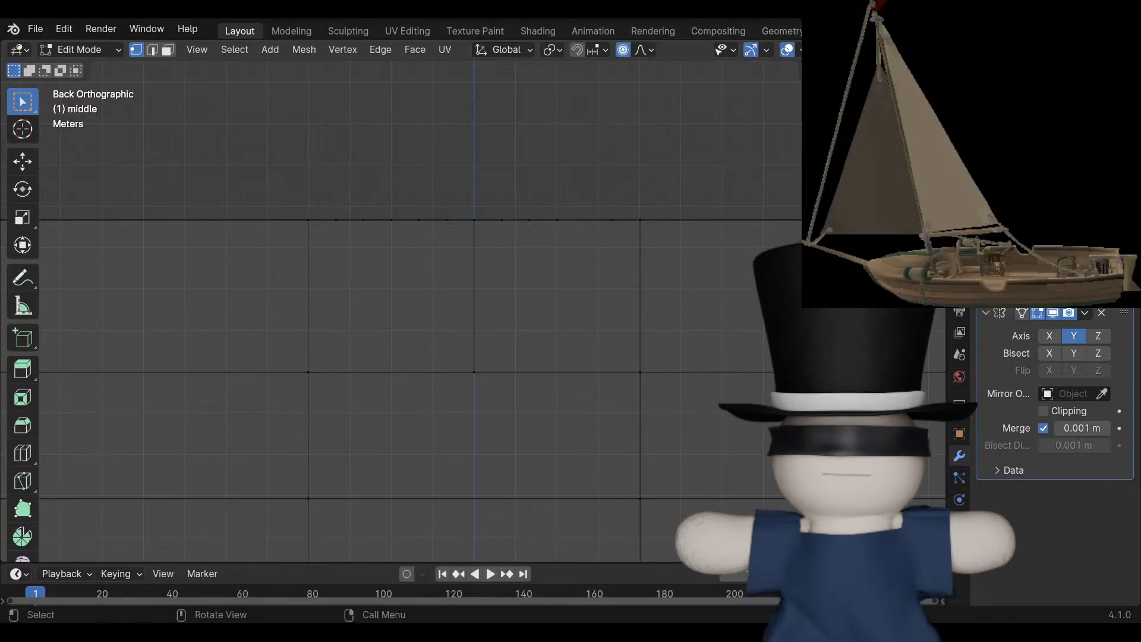
{"action": "left_click_drag", "start_coordinate": [351, 165], "coordinate": [599, 274]}
{"action": "key", "text": "g"}
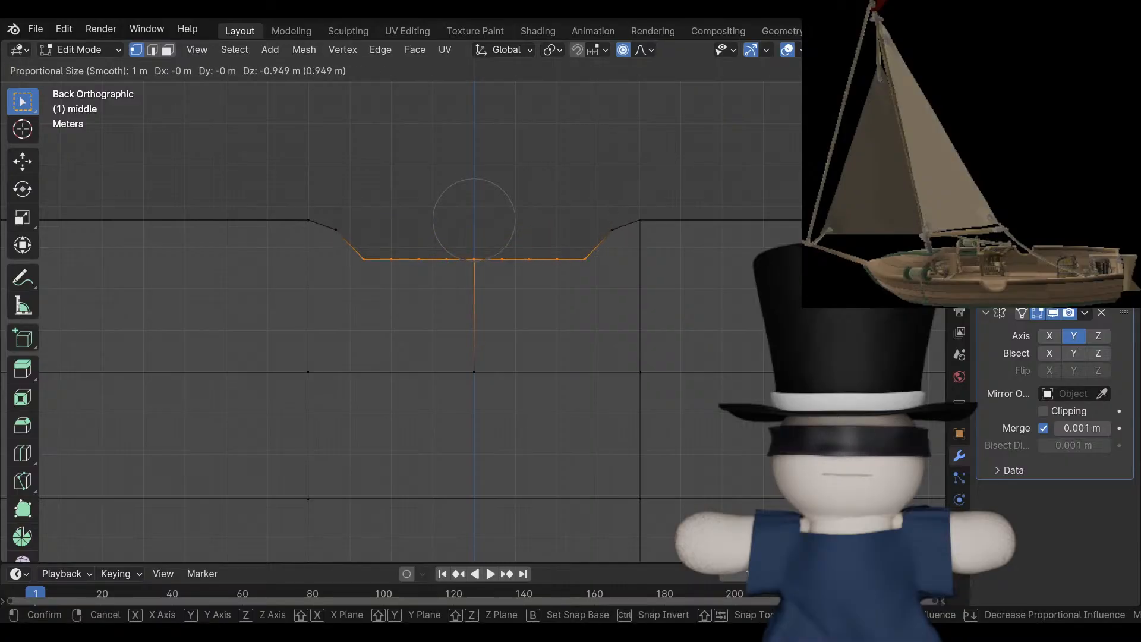
{"action": "key", "text": "Escape"}
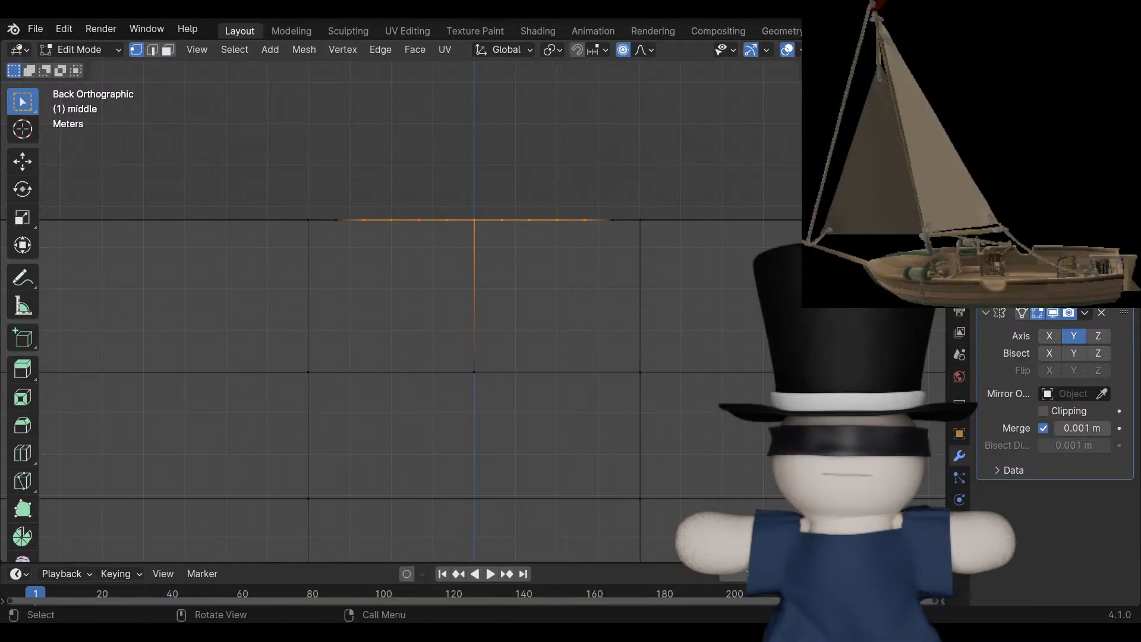
{"action": "key", "text": "g"}
{"action": "key", "text": "z"}
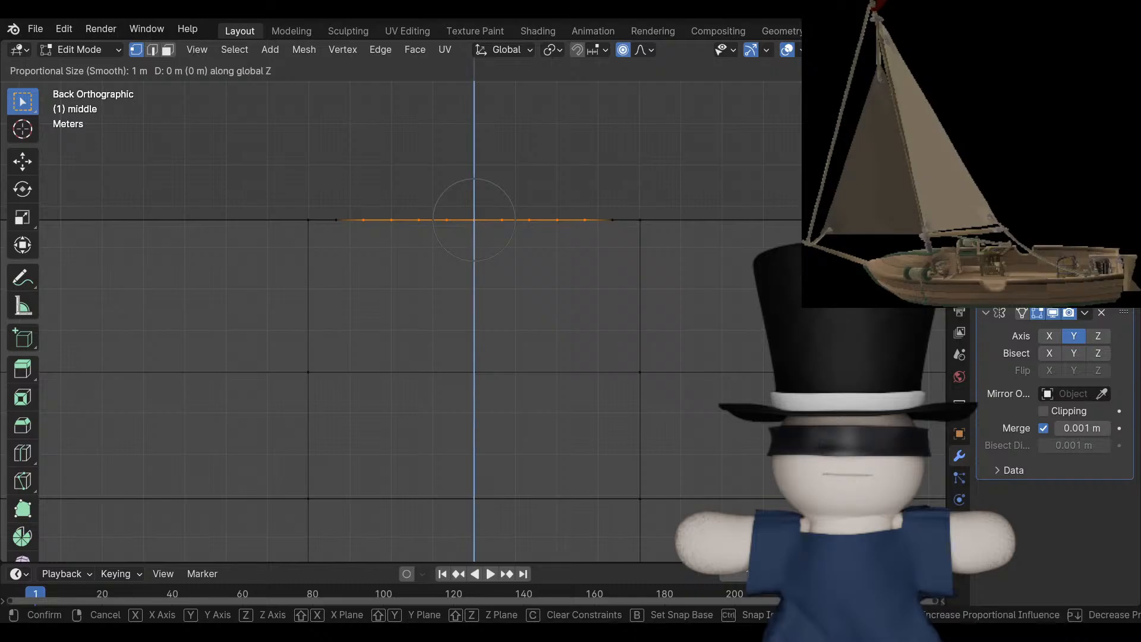
{"action": "key", "text": "Return"}
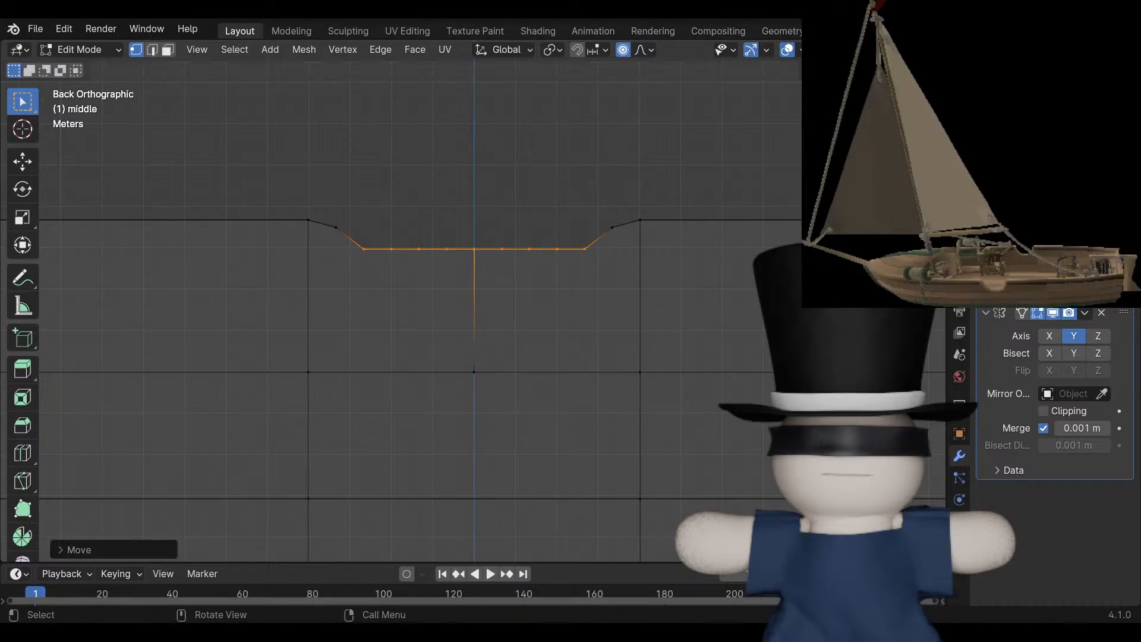
Lower the five middle vertex columns of the notch further along Z with proportional editing.
{"action": "left_click_drag", "start_coordinate": [412, 196], "coordinate": [540, 301]}
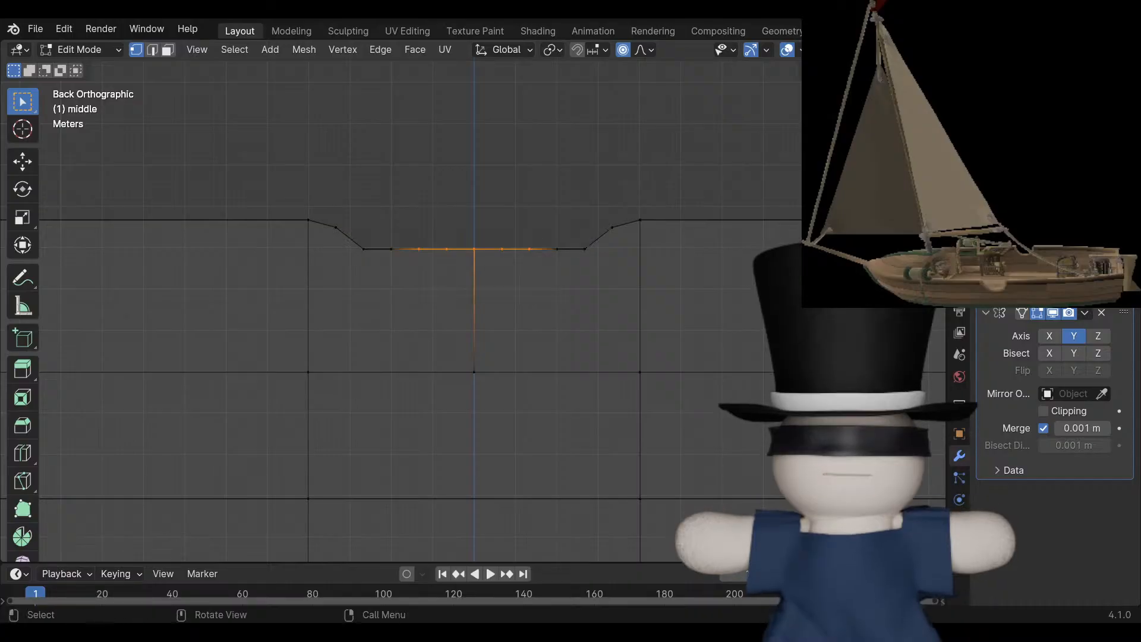
{"action": "key", "text": "g"}
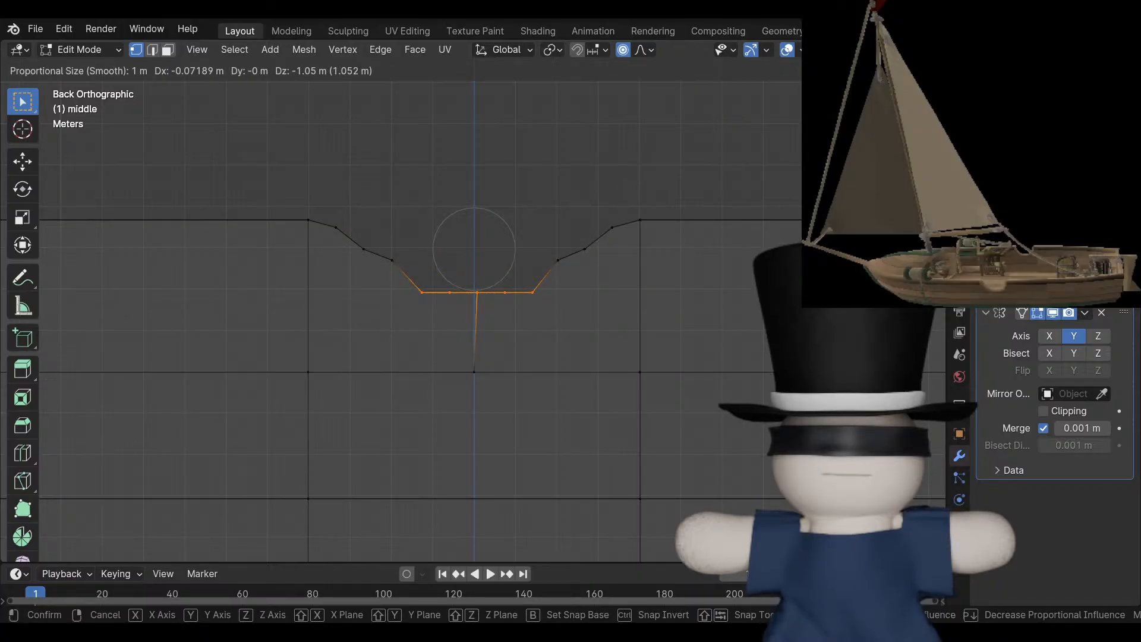
{"action": "key", "text": "z"}
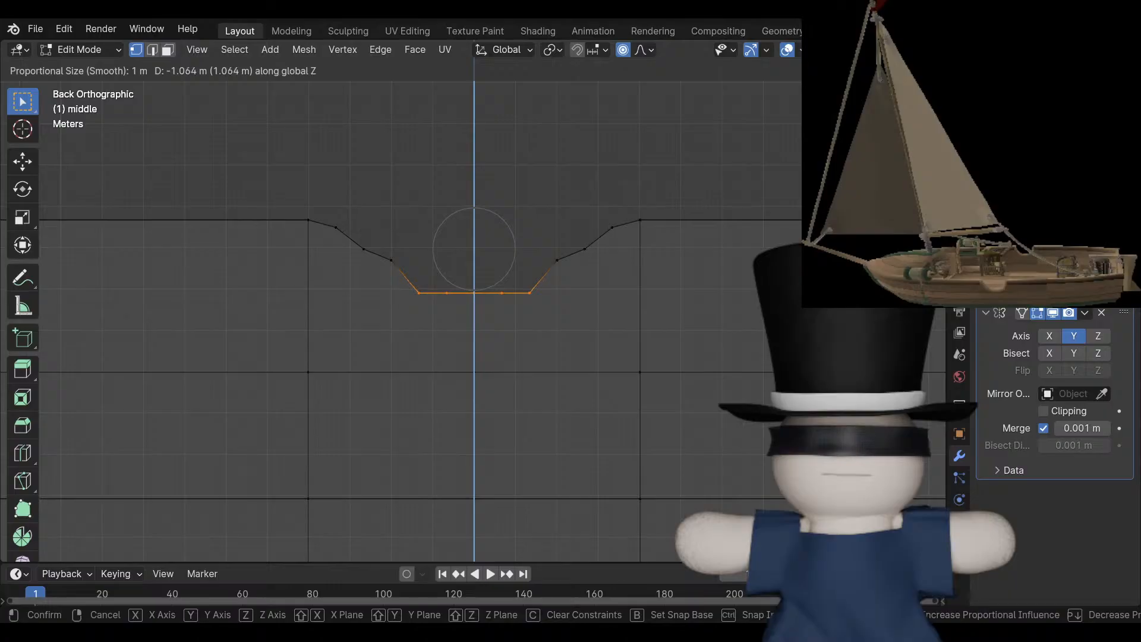
{"action": "key", "text": "Return"}
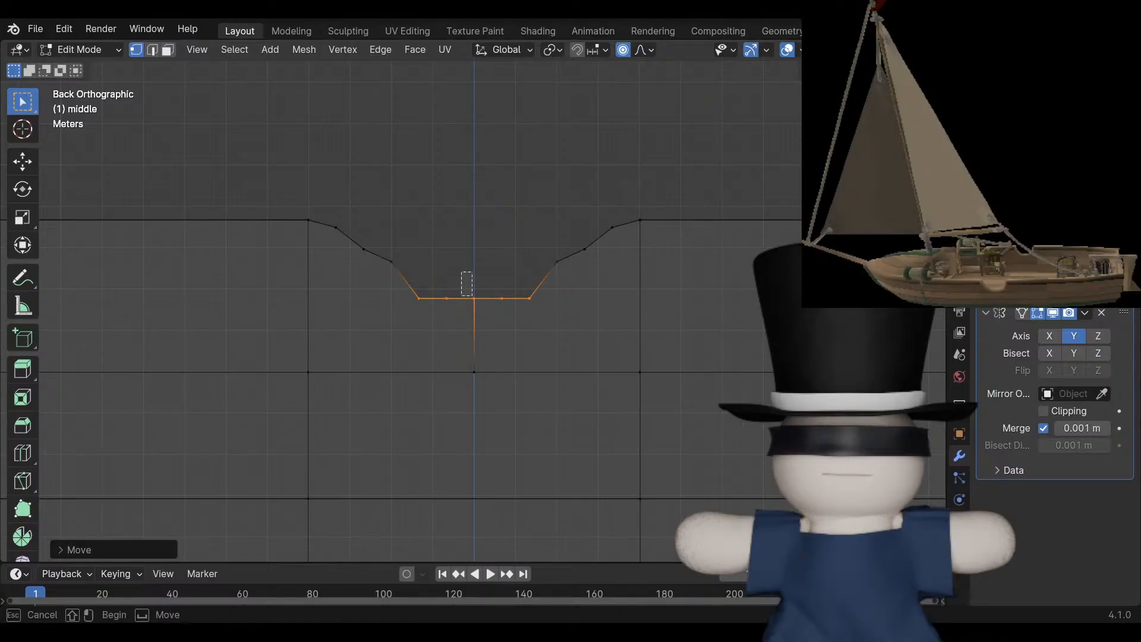
Lower the notch's centre vertices along Z by about 0.88 m with proportional editing.
{"action": "left_click", "coordinate": [473, 299]}
{"action": "left_click_drag", "start_coordinate": [456, 224], "coordinate": [481, 328]}
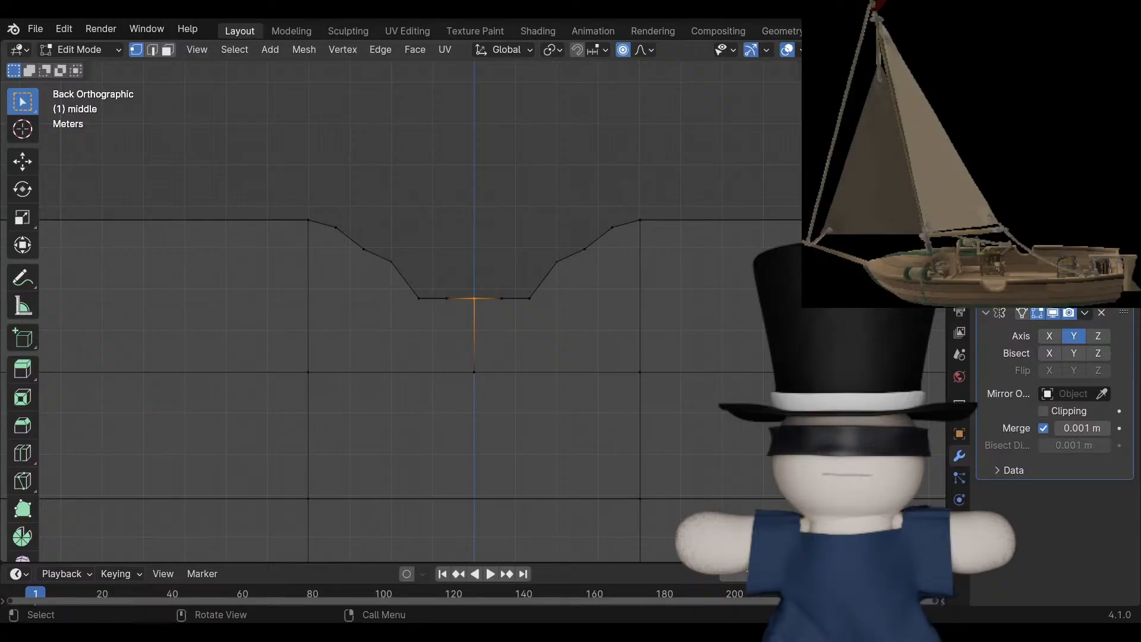
{"action": "key", "text": "g"}
{"action": "key", "text": "z"}
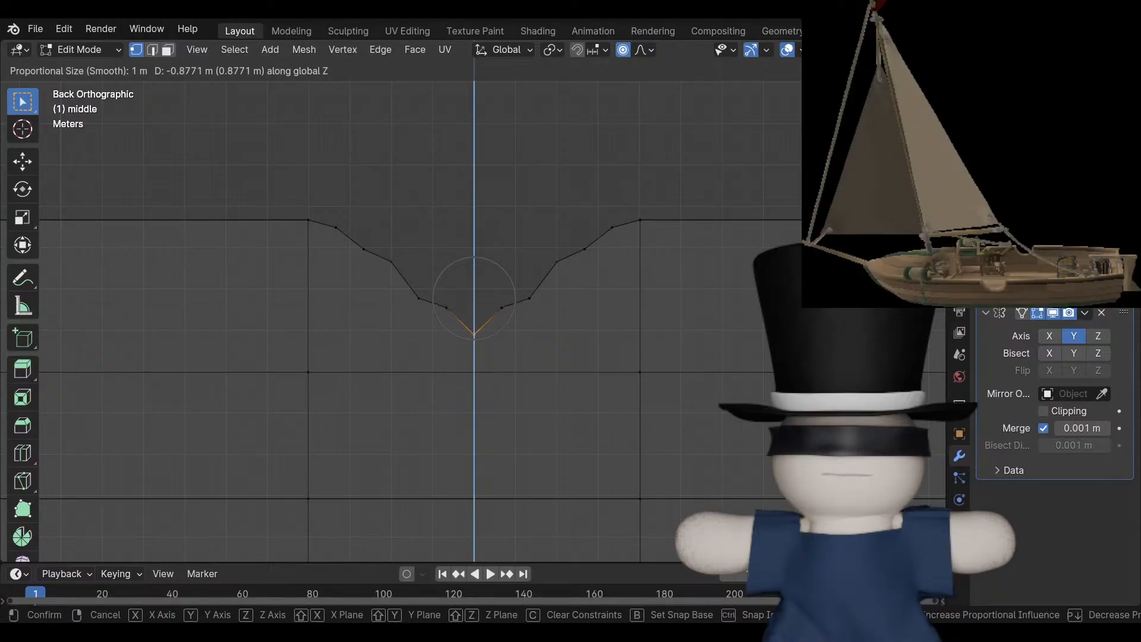
{"action": "key", "text": "Return"}
{"action": "left_click_drag", "start_coordinate": [432, 264], "coordinate": [459, 324]}
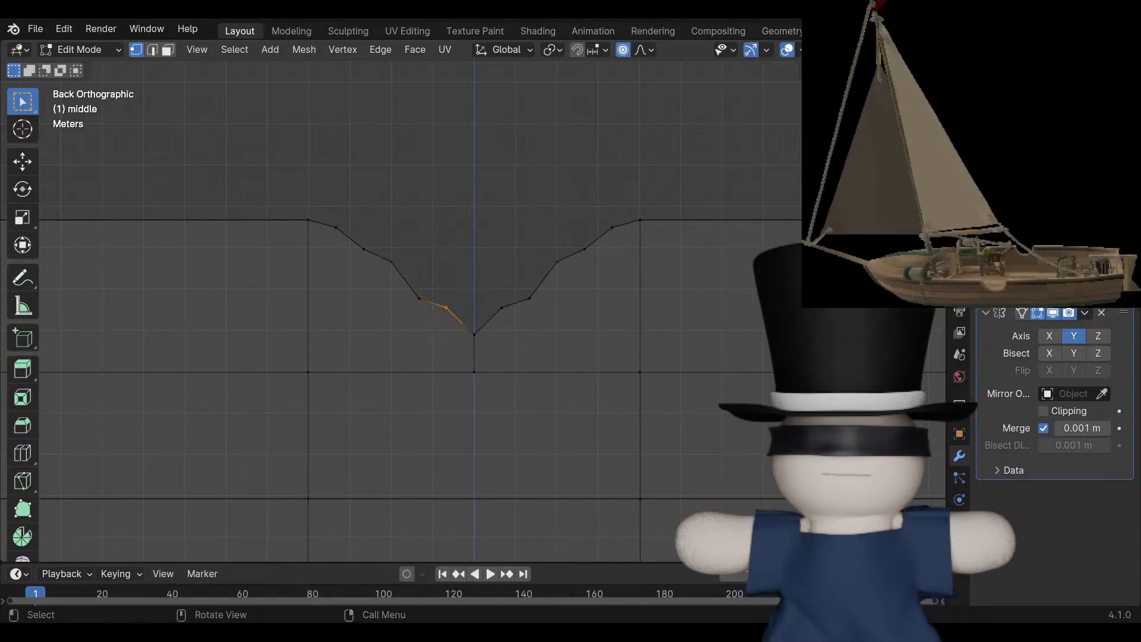
{"action": "key", "text": "g"}
{"action": "key", "text": "z"}
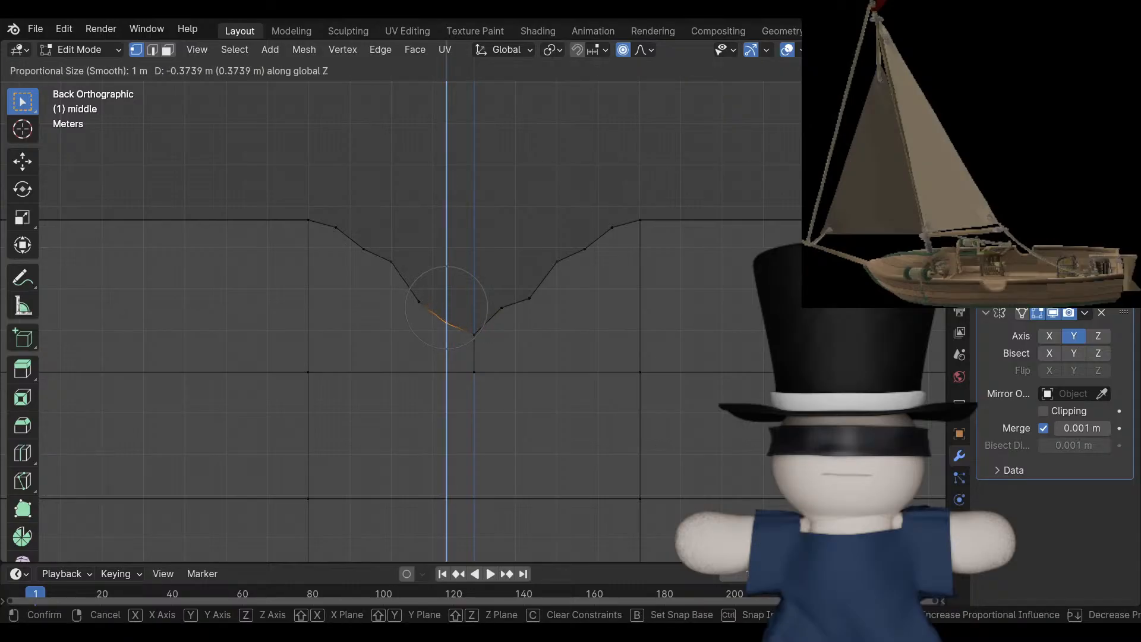
{"action": "key", "text": "Escape"}
Lower the vertices flanking the notch's centre along Z to round its bottom, keeping them just above the centre vertex.
{"action": "left_click_drag", "start_coordinate": [438, 266], "coordinate": [511, 323]}
{"action": "key", "text": "g"}
{"action": "key", "text": "z"}
{"action": "key", "text": "Return"}
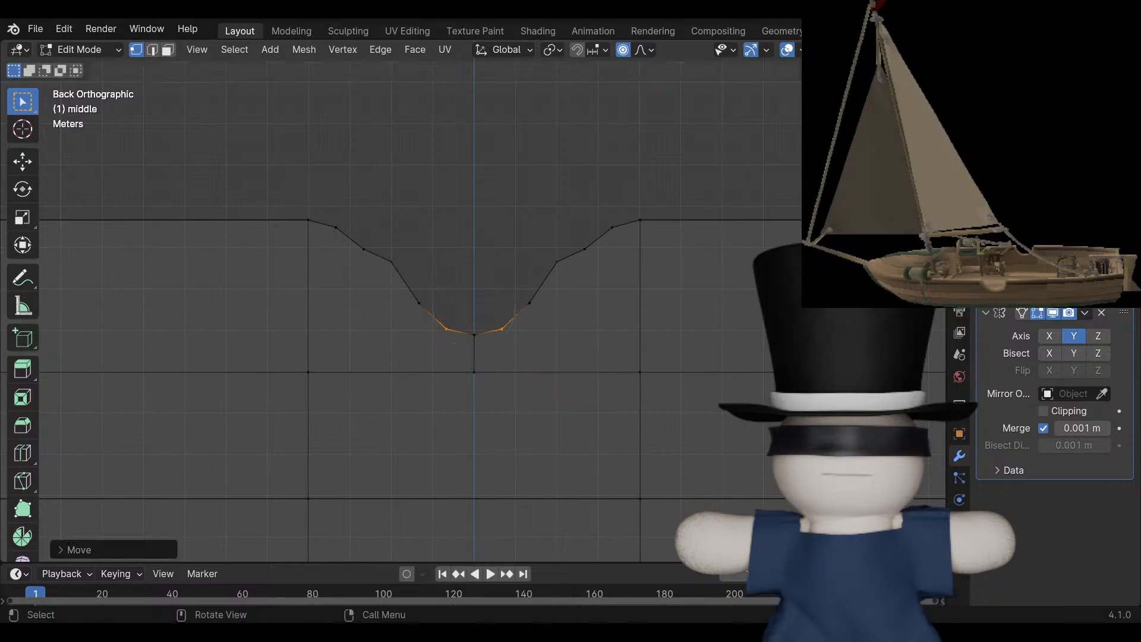
Lower the vertices three columns out from the notch's centre on both sides along Z to steepen its flanks.
{"action": "left_click_drag", "start_coordinate": [380, 233], "coordinate": [571, 280]}
{"action": "key", "text": "g"}
{"action": "key", "text": "z"}
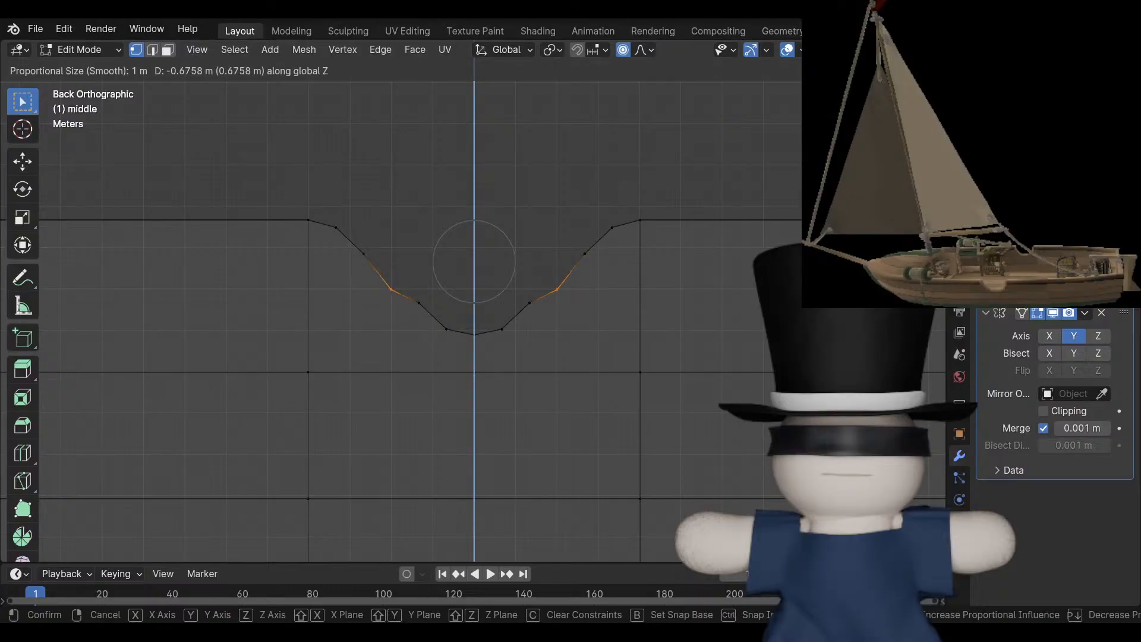
{"action": "key", "text": "Return"}
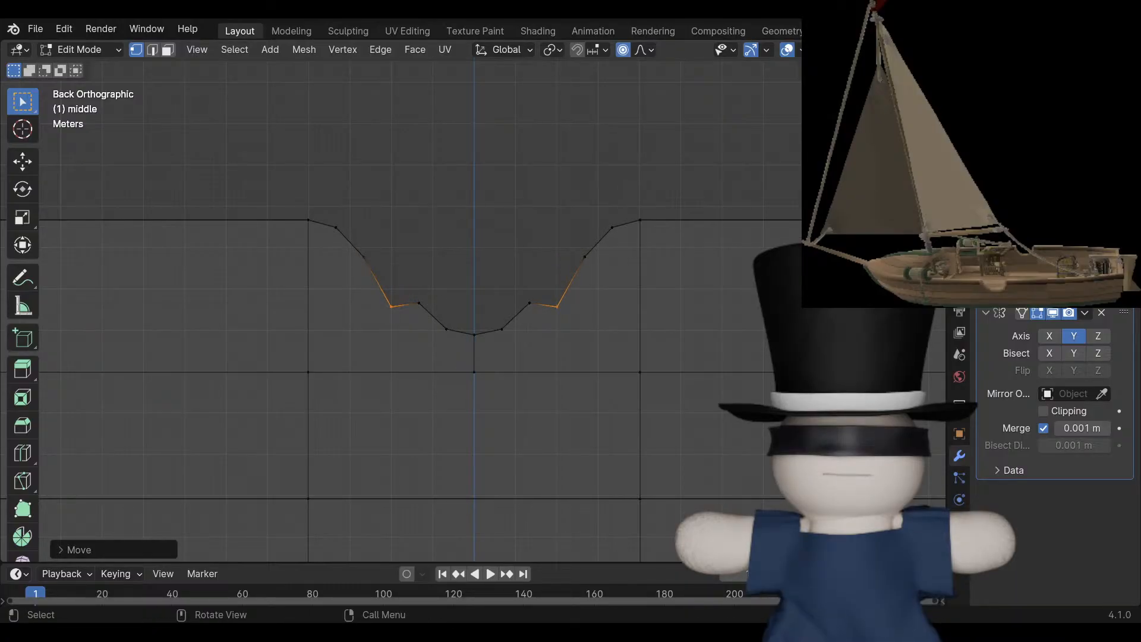
Lower the five bottom vertex columns of the notch slightly along Z with proportional editing.
{"action": "left_click_drag", "start_coordinate": [401, 260], "coordinate": [460, 345]}
{"action": "left_click", "coordinate": [501, 329]}
{"action": "left_click_drag", "start_coordinate": [551, 354], "coordinate": [413, 231]}
{"action": "key", "text": "g"}
{"action": "key", "text": "z"}
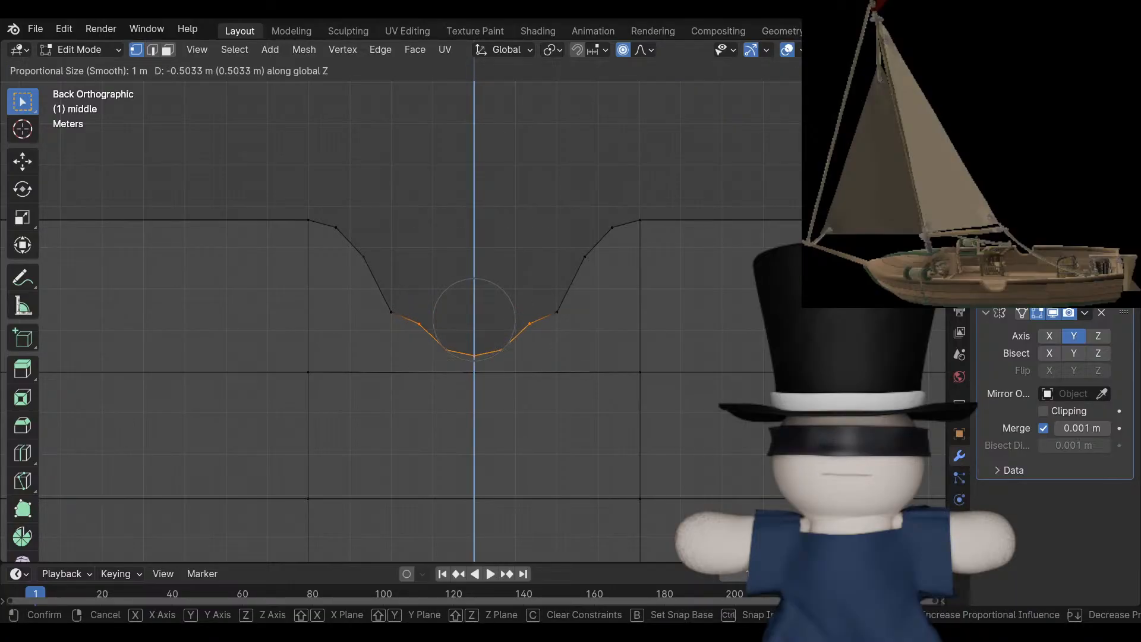
{"action": "left_click", "coordinate": [414, 237]}
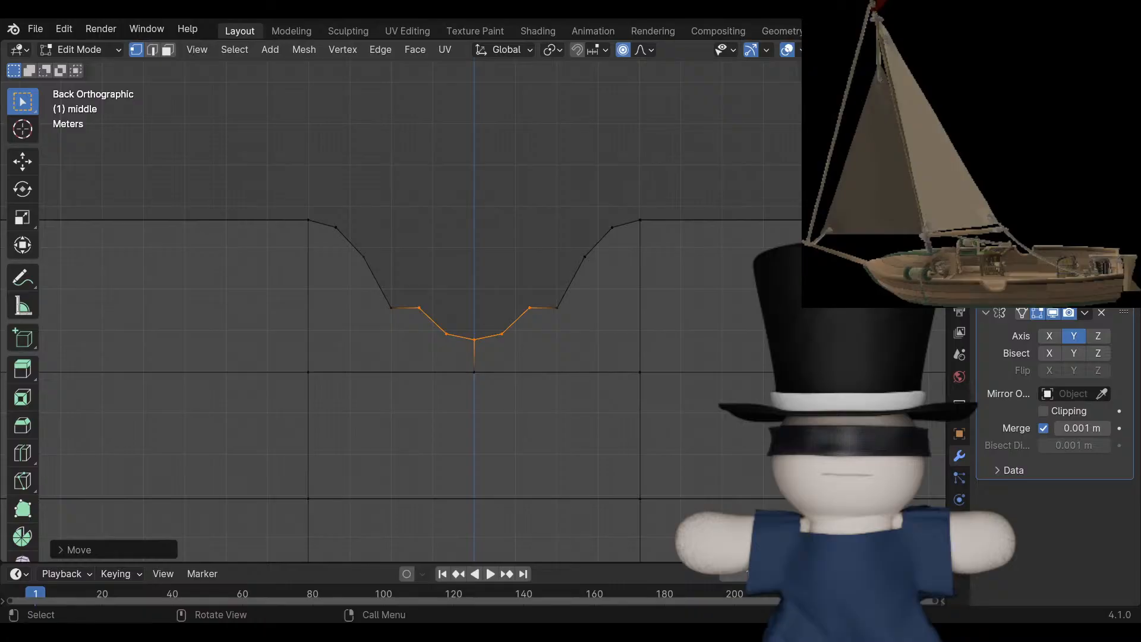
Lower the vertices two columns out from the notch's centre on both sides along Z by about 0.43 m with proportional editing.
{"action": "left_click_drag", "start_coordinate": [505, 277], "coordinate": [548, 325]}
{"action": "left_click_drag", "start_coordinate": [406, 255], "coordinate": [543, 319]}
{"action": "key", "text": "g"}
{"action": "key", "text": "z"}
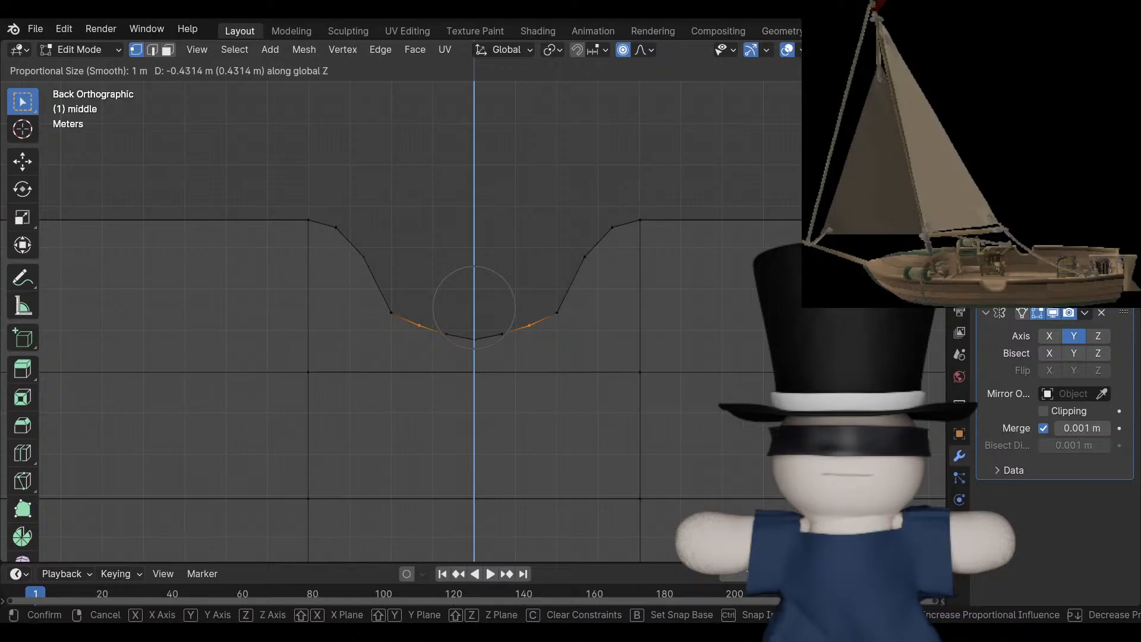
{"action": "key", "text": "Return"}
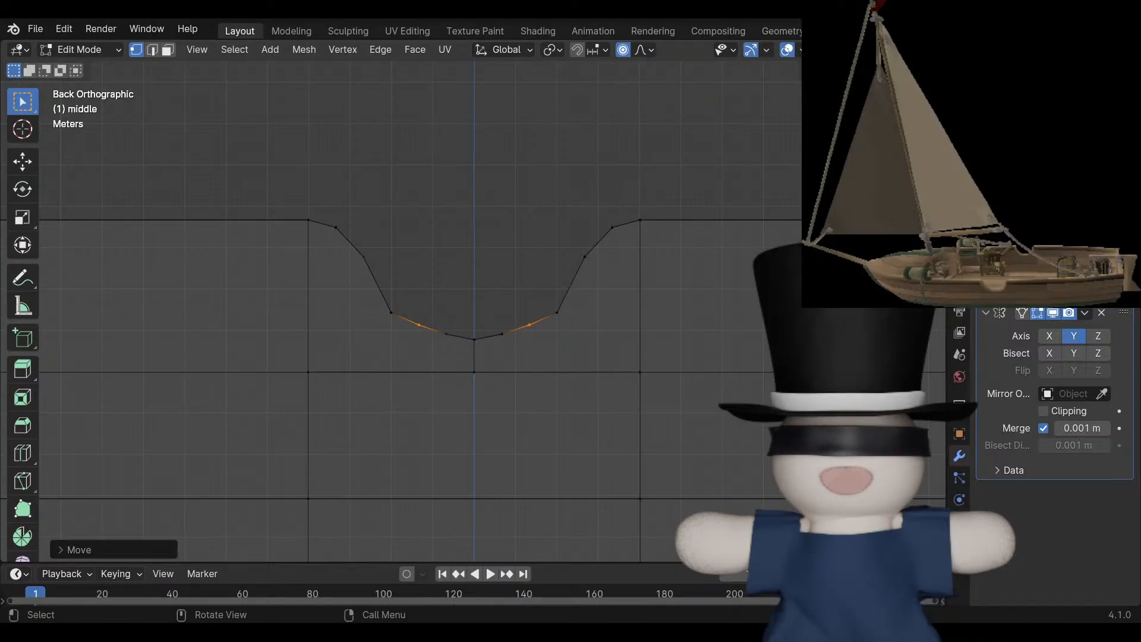
Lower the vertices four columns out from the notch's centre on both sides along Z by about 0.66 m with proportional editing.
{"action": "left_click_drag", "start_coordinate": [344, 239], "coordinate": [612, 284]}
{"action": "key", "text": "g"}
{"action": "key", "text": "z"}
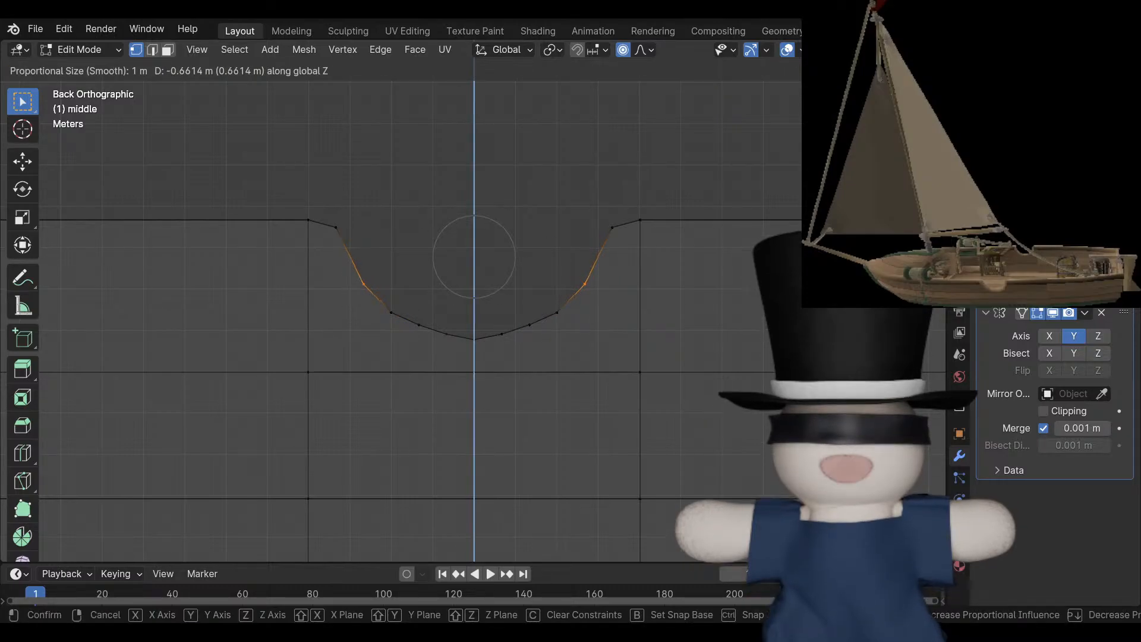
{"action": "key", "text": "Return"}
Turn off proportional editing and lower the vertices five columns out from the notch's centre along Z, slightly above their inner neighbours.
{"action": "left_click_drag", "start_coordinate": [317, 171], "coordinate": [625, 269]}
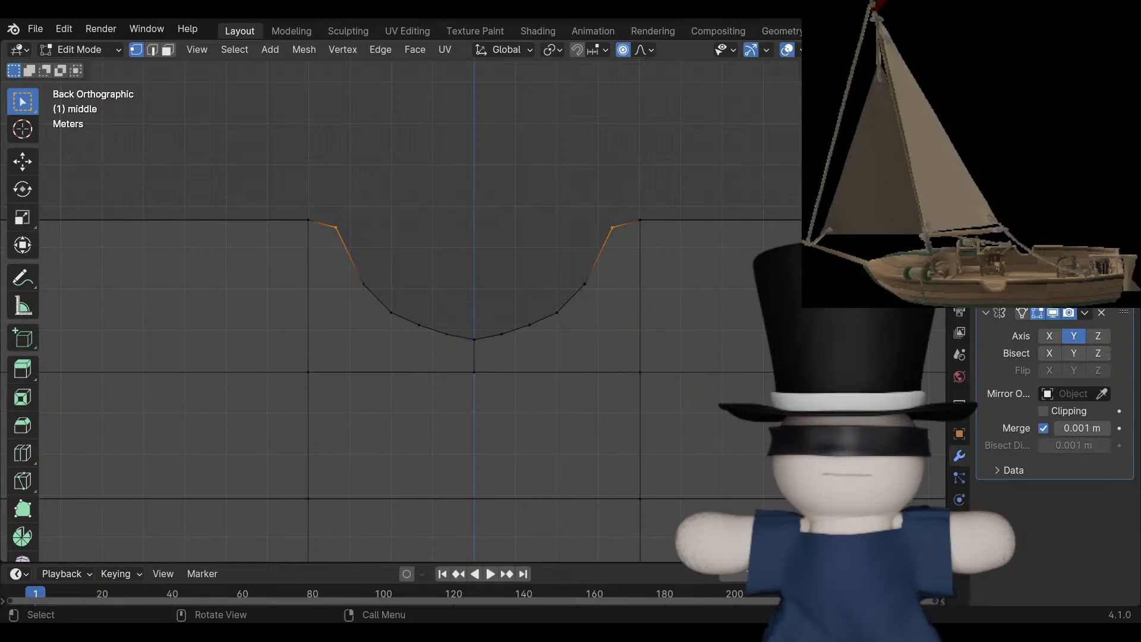
{"action": "key", "text": "g"}
{"action": "key", "text": "z"}
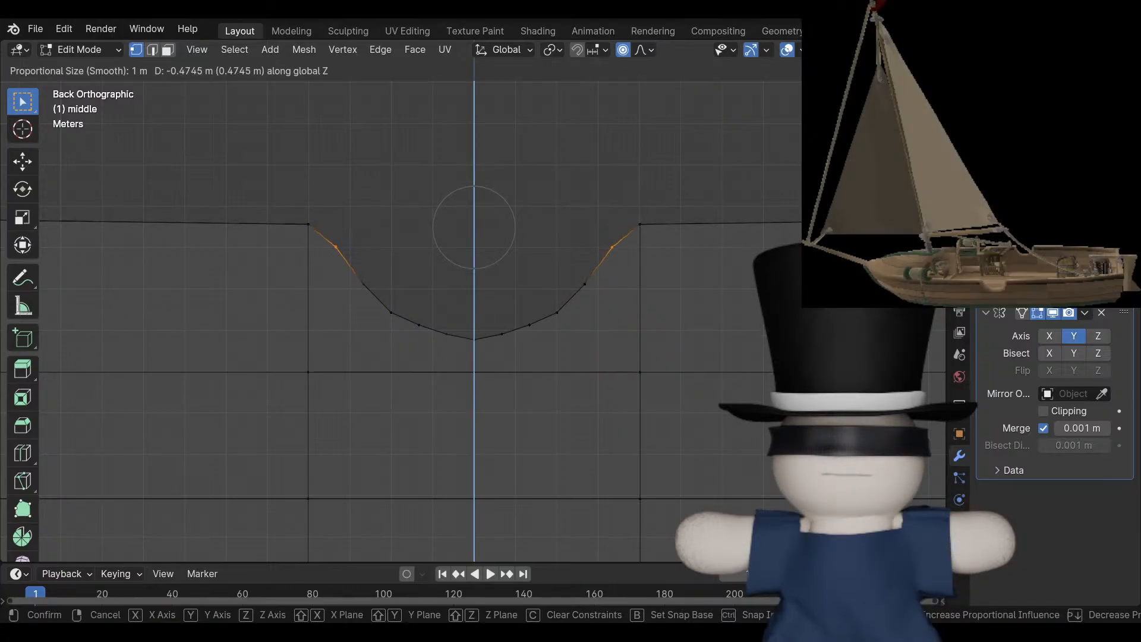
{"action": "key", "text": "Escape"}
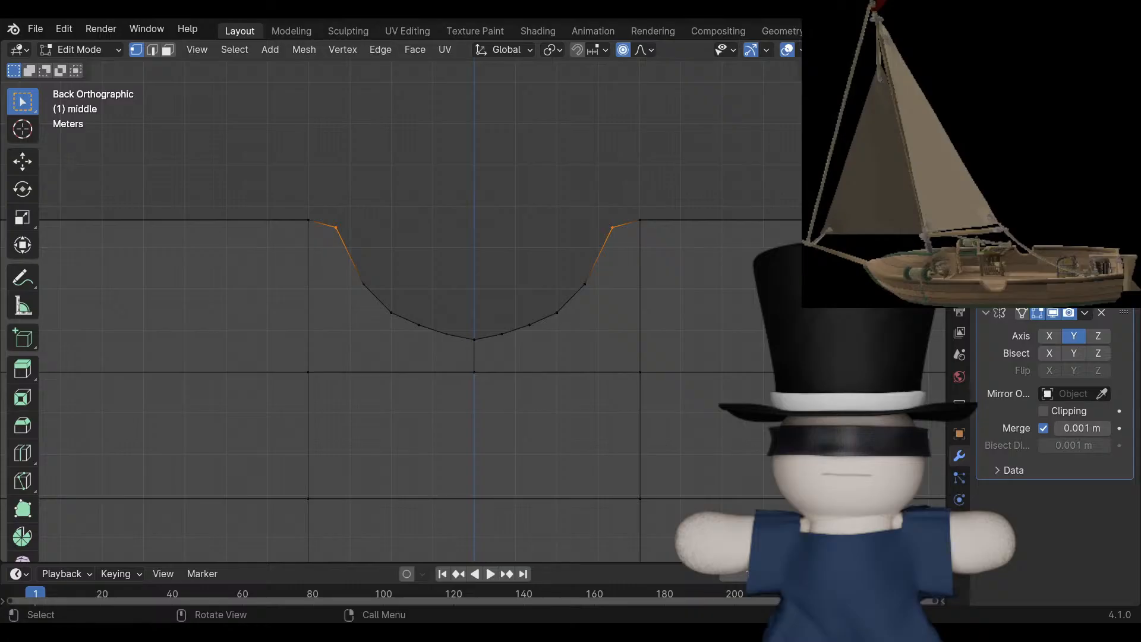
{"action": "key", "text": "o"}
{"action": "key", "text": "g"}
{"action": "key", "text": "z"}
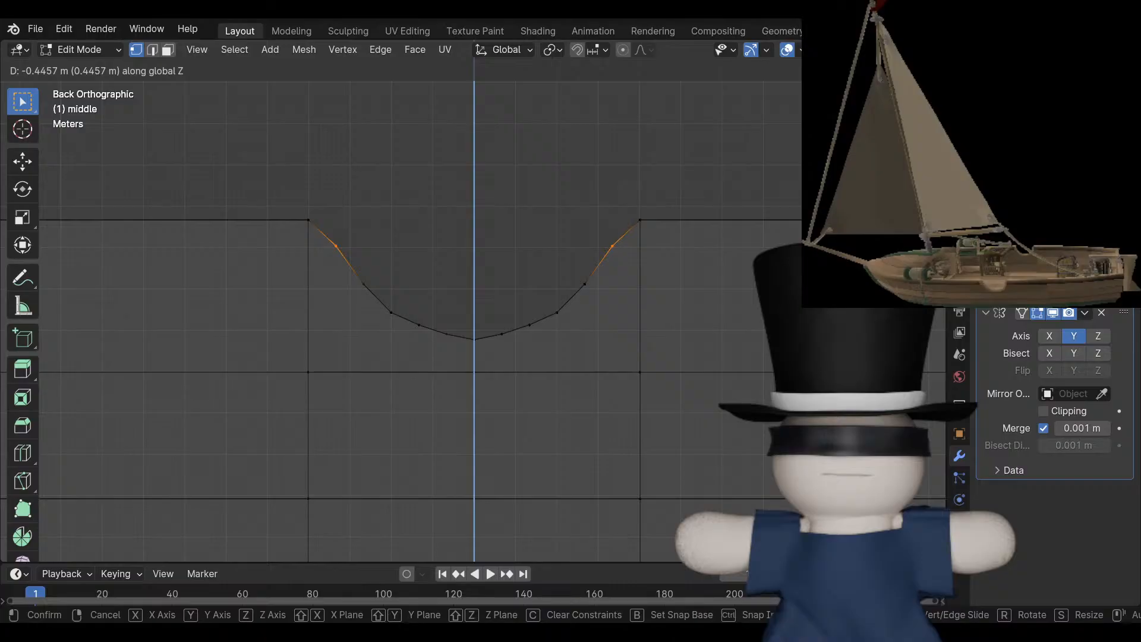
{"action": "key", "text": "Return"}
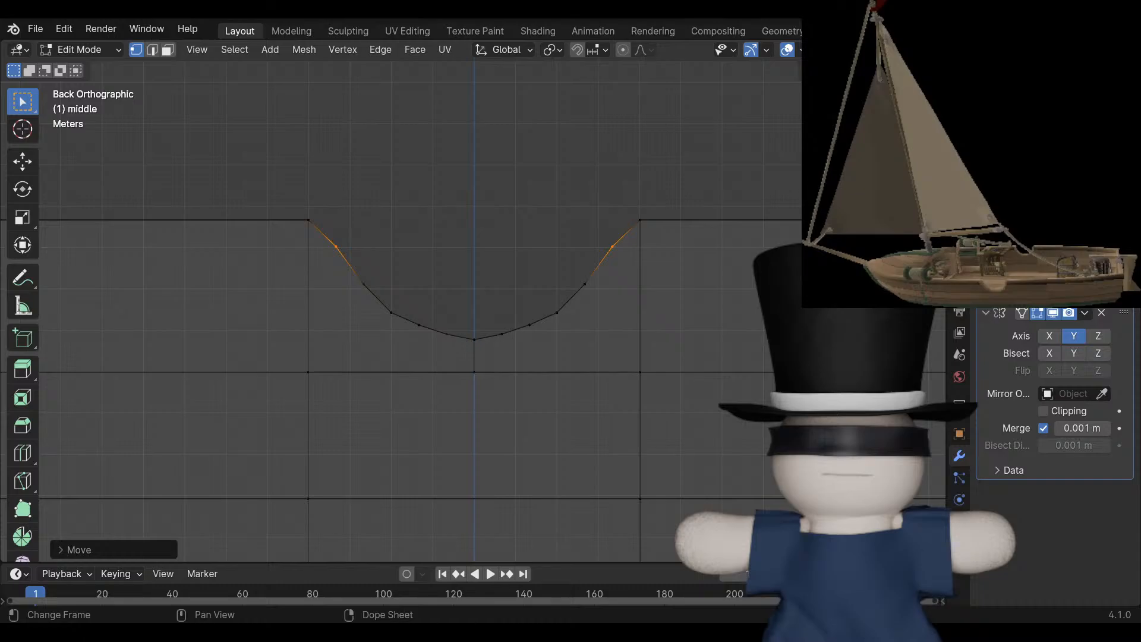
{"action": "key", "text": "g"}
{"action": "key", "text": "z"}
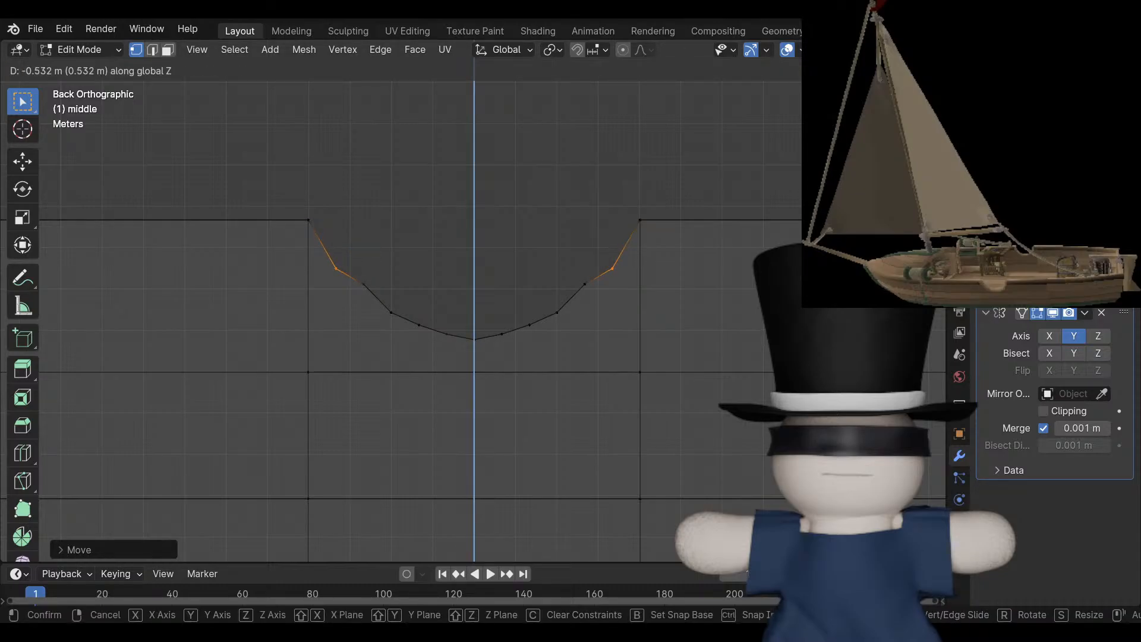
{"action": "key", "text": "Return"}
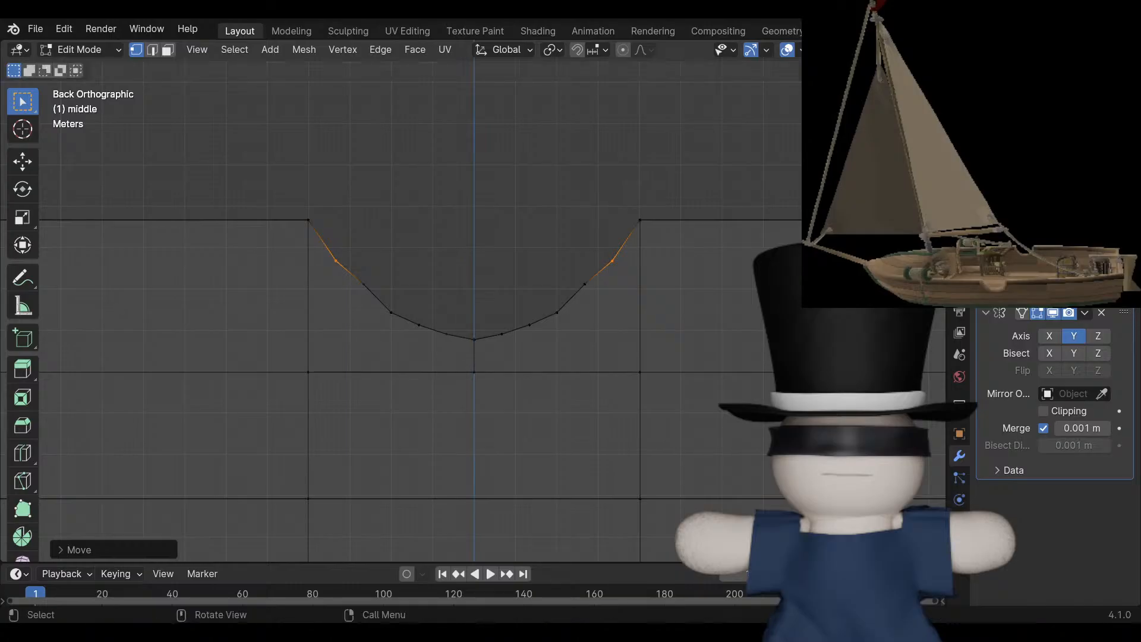
Lower the nine bottom vertex columns of the notch together along Z by about 0.33 m.
{"action": "left_click_drag", "start_coordinate": [355, 258], "coordinate": [469, 303]}
{"action": "left_click", "coordinate": [557, 313]}
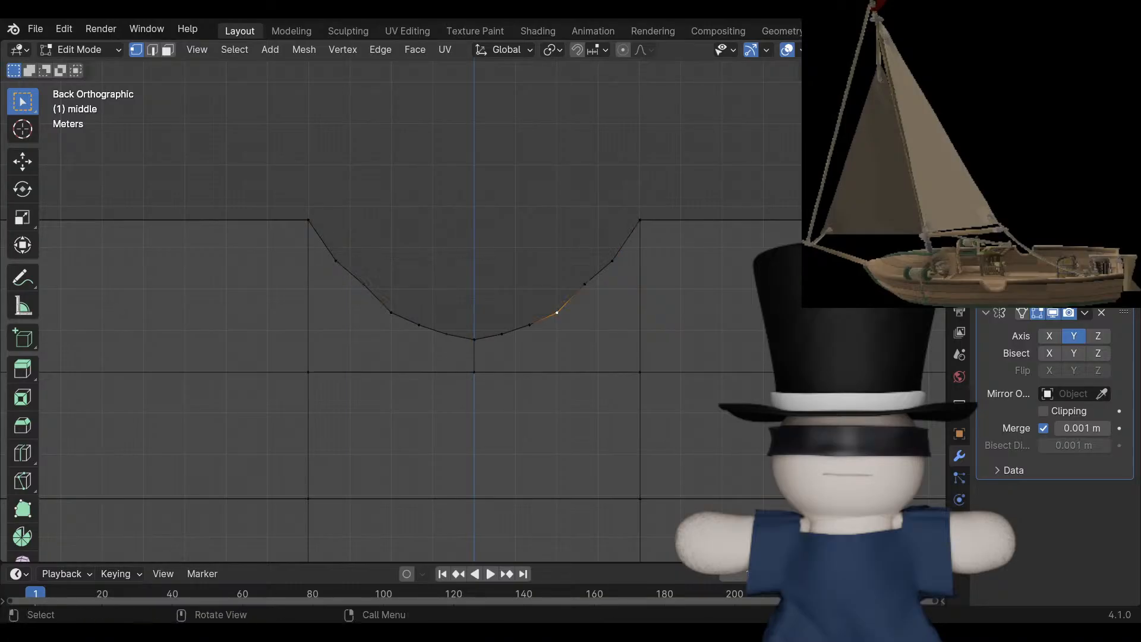
{"action": "left_click_drag", "start_coordinate": [598, 345], "coordinate": [356, 239]}
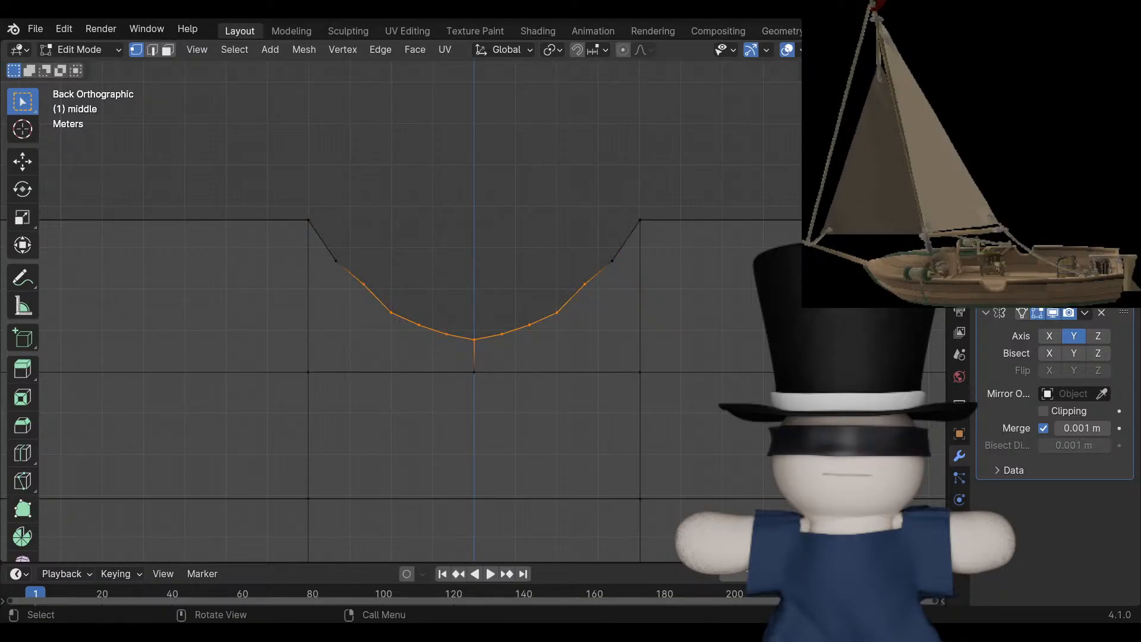
{"action": "key", "text": "g"}
{"action": "key", "text": "z"}
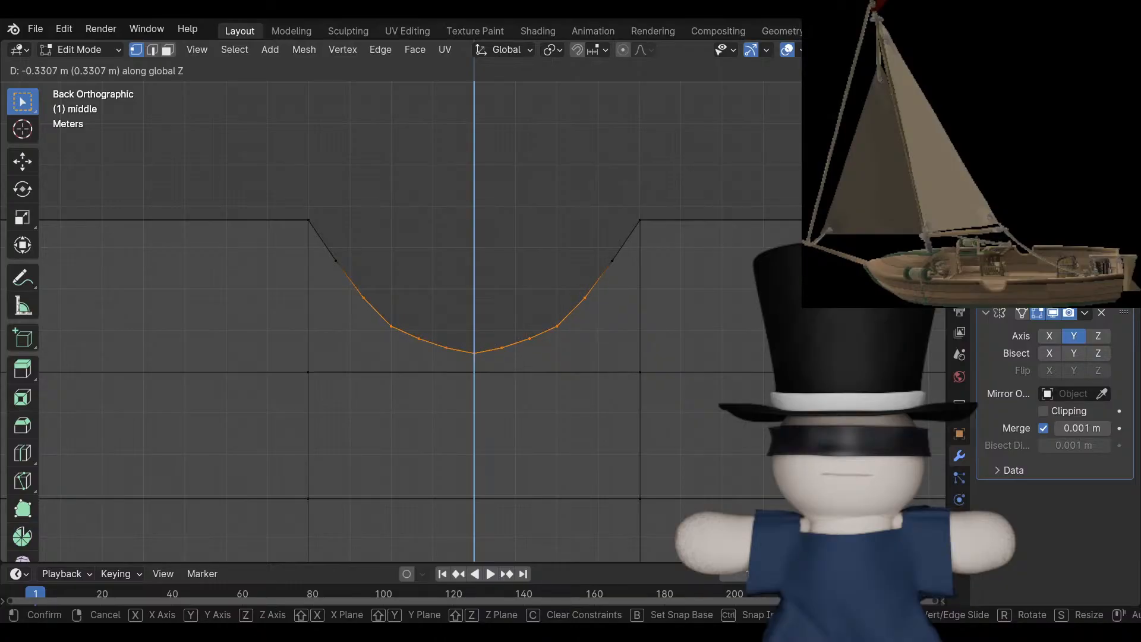
{"action": "key", "text": "Return"}
Lower the vertices four columns out from the notch's centre on both sides along Z by about 0.1 m.
{"action": "left_click_drag", "start_coordinate": [351, 277], "coordinate": [597, 309]}
{"action": "key", "text": "g"}
{"action": "key", "text": "z"}
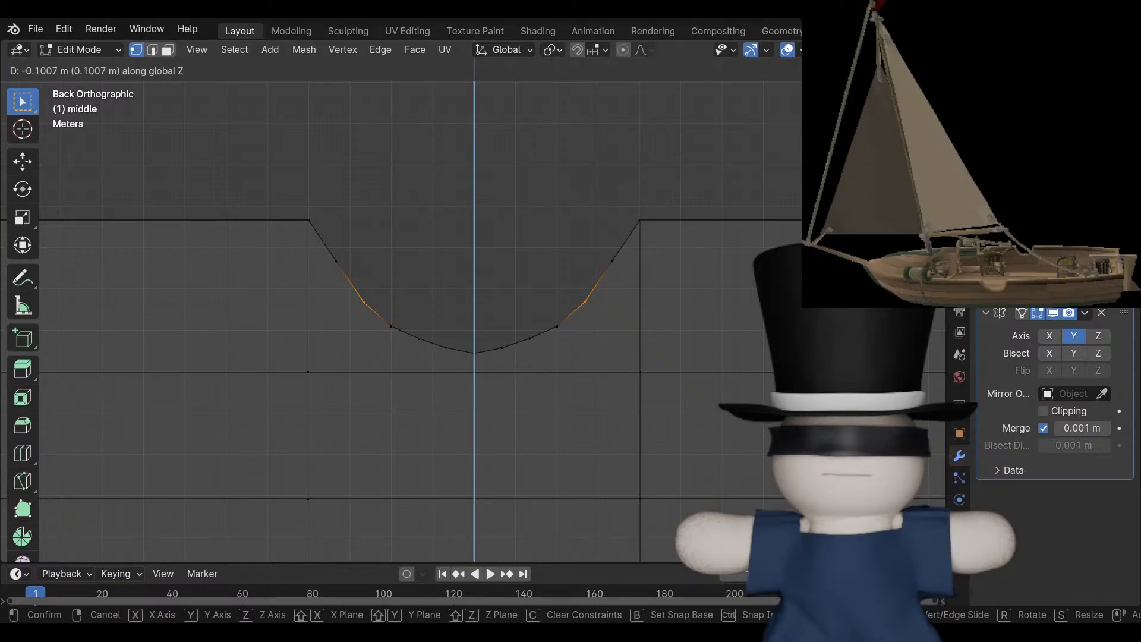
{"action": "key", "text": "Return"}
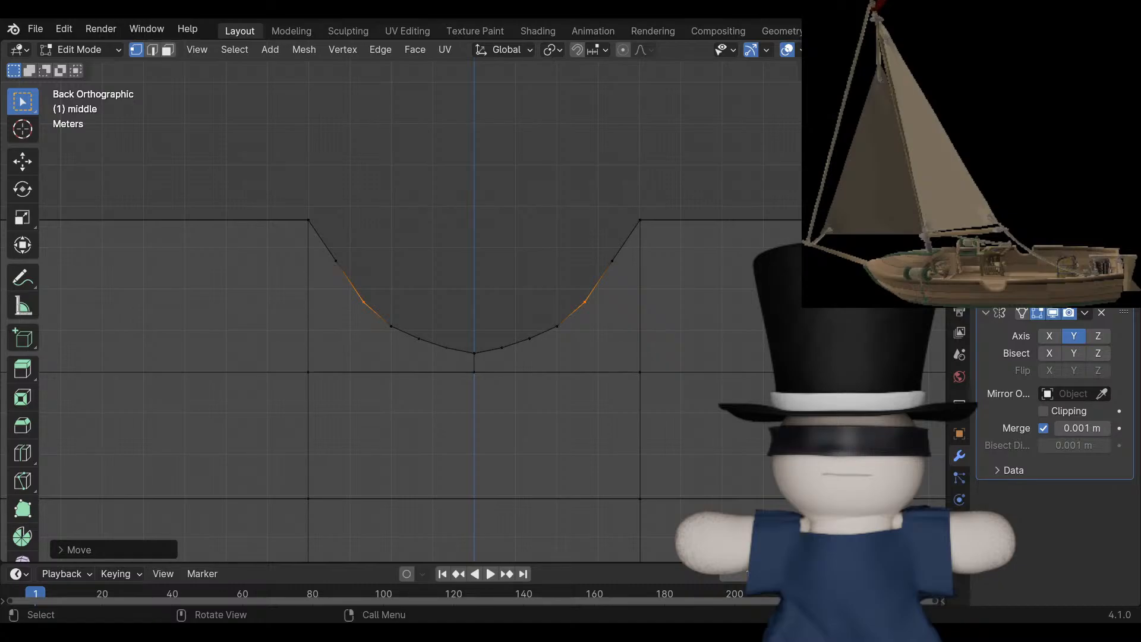
Add two centred loop cuts to the notch's right flank in back view, one in each of its two uppermost segments.
{"action": "key", "text": "alt+a"}
{"action": "key", "text": "ctrl+r"}
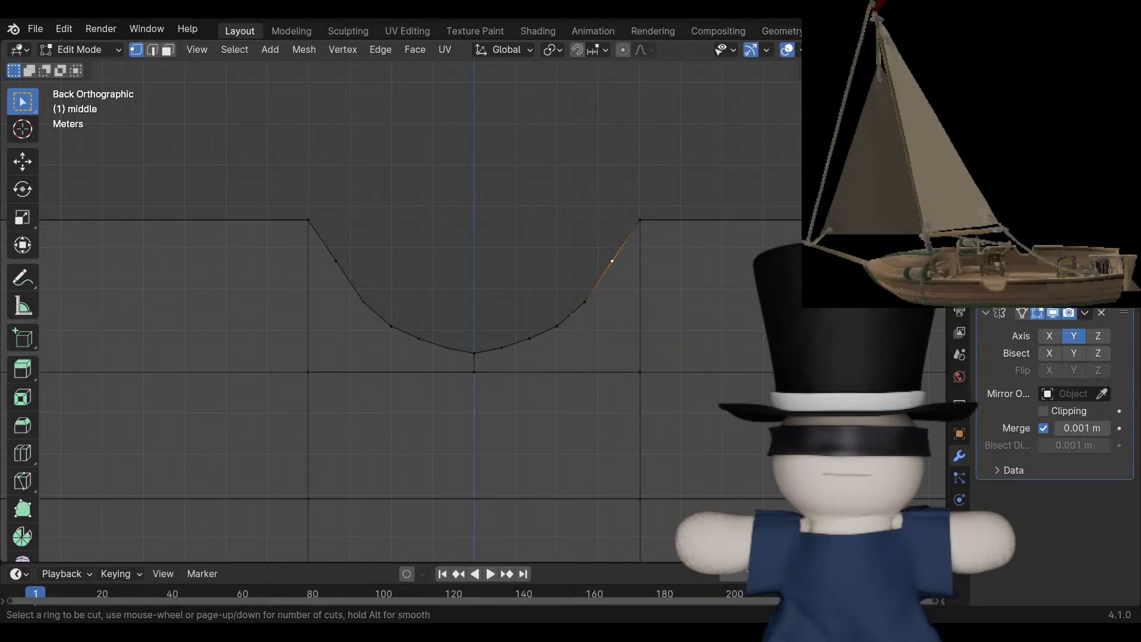
{"action": "left_click", "coordinate": [600, 281]}
{"action": "right_click", "coordinate": [600, 281]}
{"action": "key", "text": "ctrl+r"}
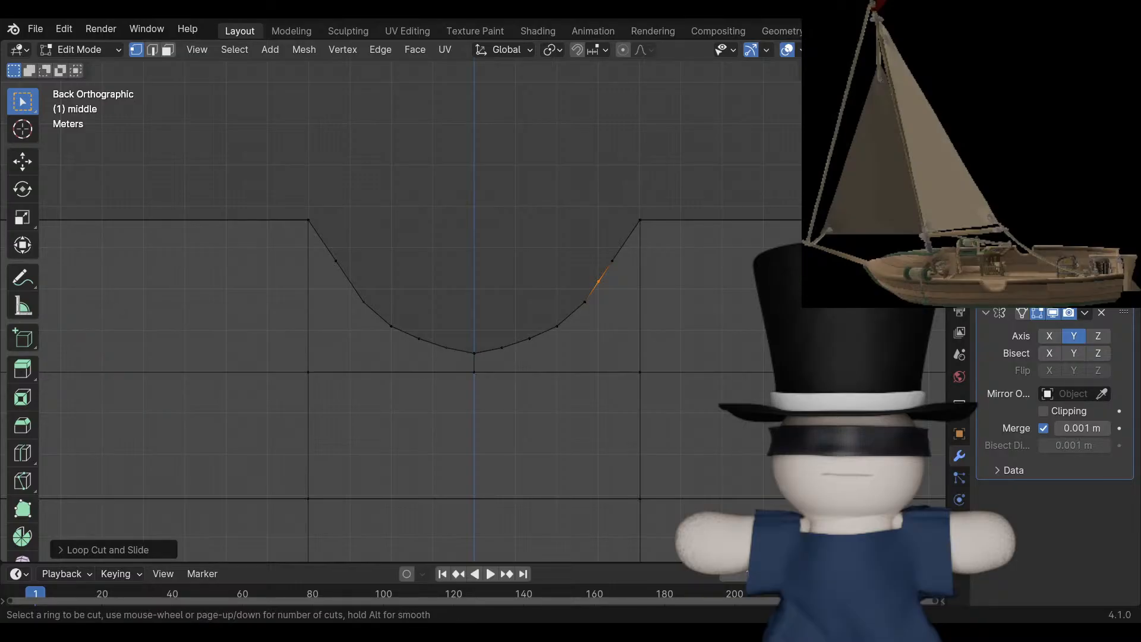
{"action": "middle_click_drag", "start_coordinate": [600, 282], "coordinate": [594, 285]}
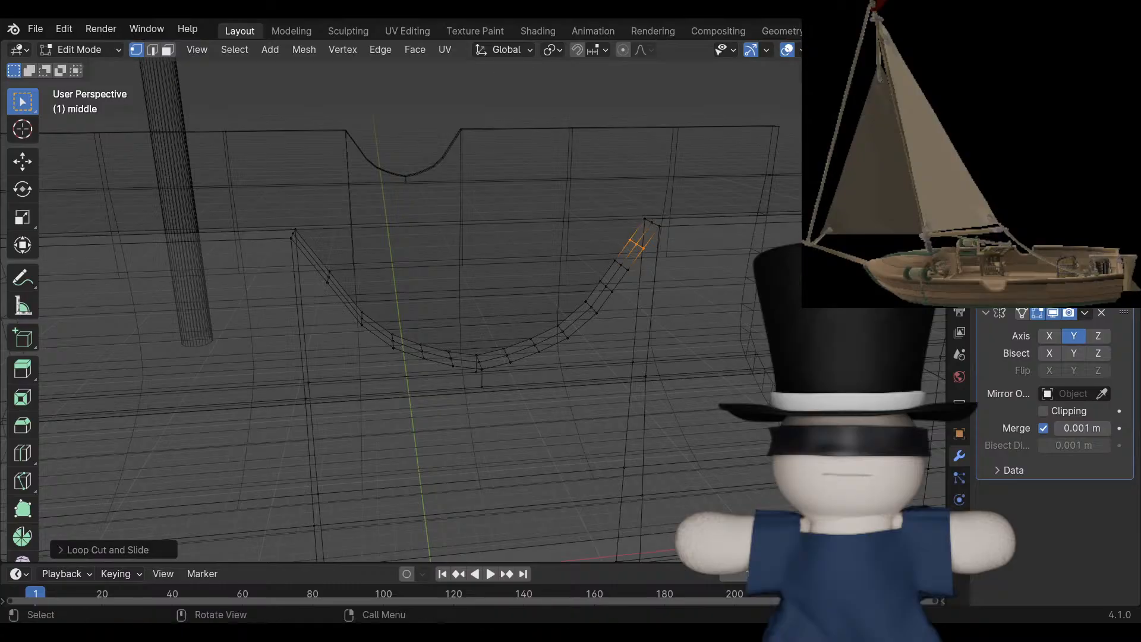
{"action": "key", "text": "ctrl+KP_1"}
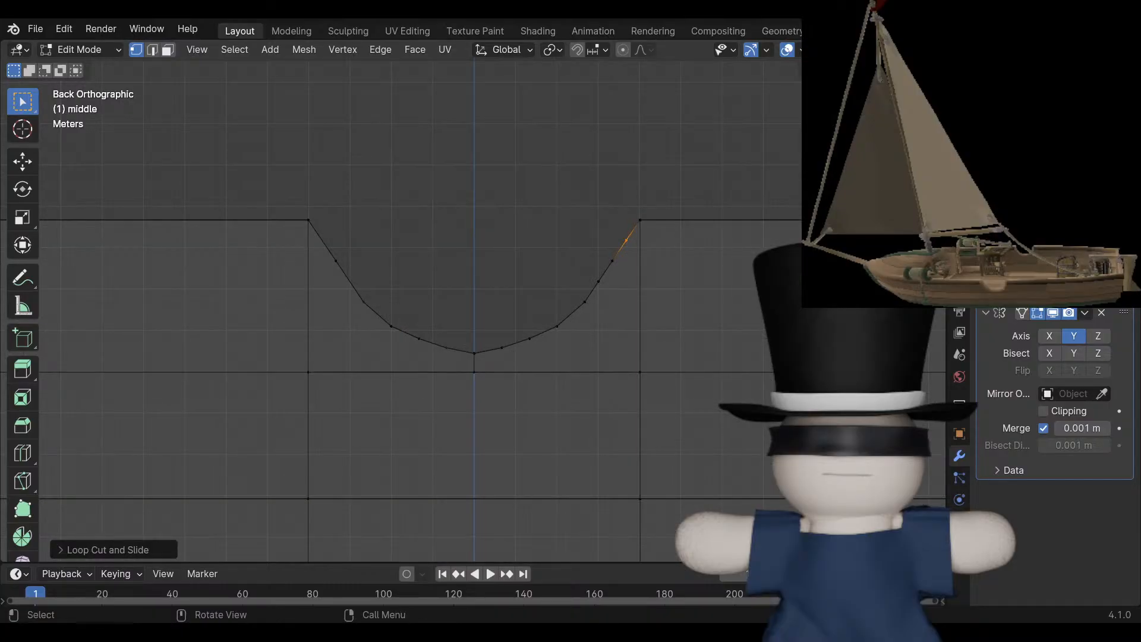
Add two matching centred loop cuts to the two uppermost segments of the notch's left flank in back view.
{"action": "scroll", "coordinate": [474, 301], "scroll_direction": "up", "scroll_amount": 2}
{"action": "key", "text": "ctrl+r"}
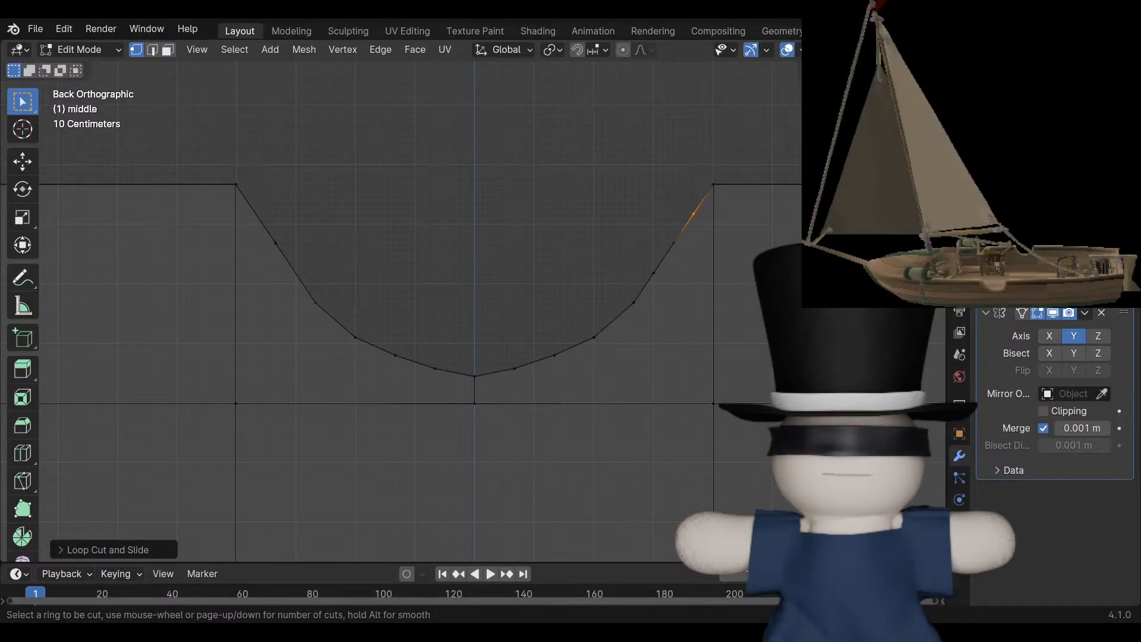
{"action": "key", "text": "Escape"}
{"action": "key", "text": "ctrl+r"}
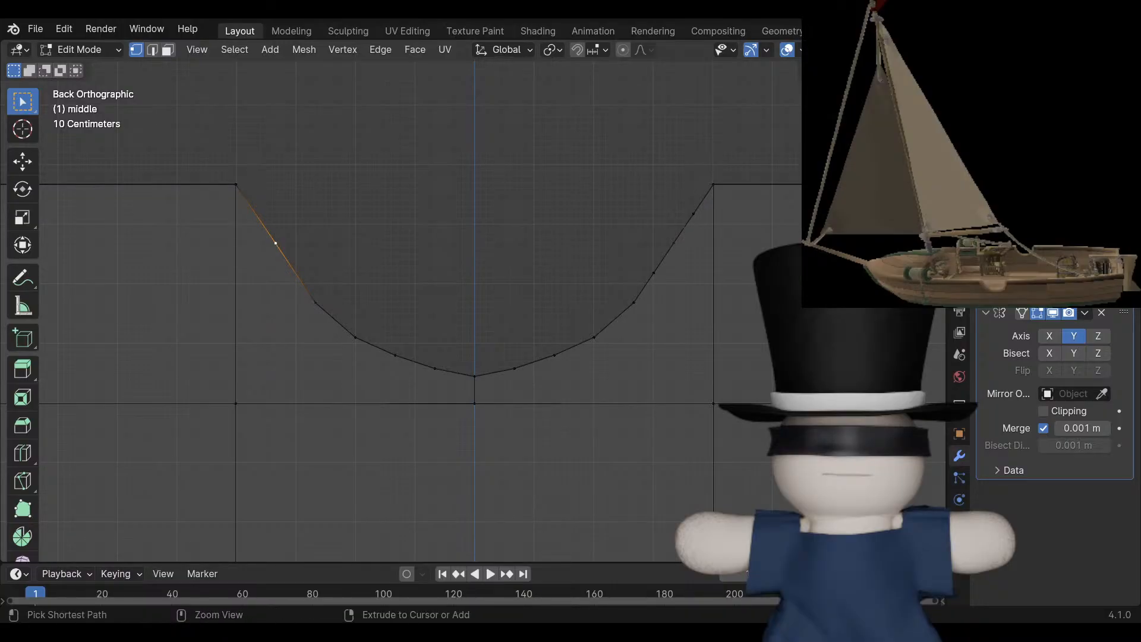
{"action": "middle_click_drag", "start_coordinate": [276, 243], "coordinate": [278, 242]}
{"action": "key", "text": "ctrl+r"}
{"action": "left_click", "coordinate": [277, 241]}
{"action": "left_click", "coordinate": [279, 244]}
{"action": "key", "text": "ctrl+r"}
{"action": "left_click", "coordinate": [265, 205]}
{"action": "left_click", "coordinate": [265, 206]}
{"action": "key", "text": "ctrl+KP_1"}
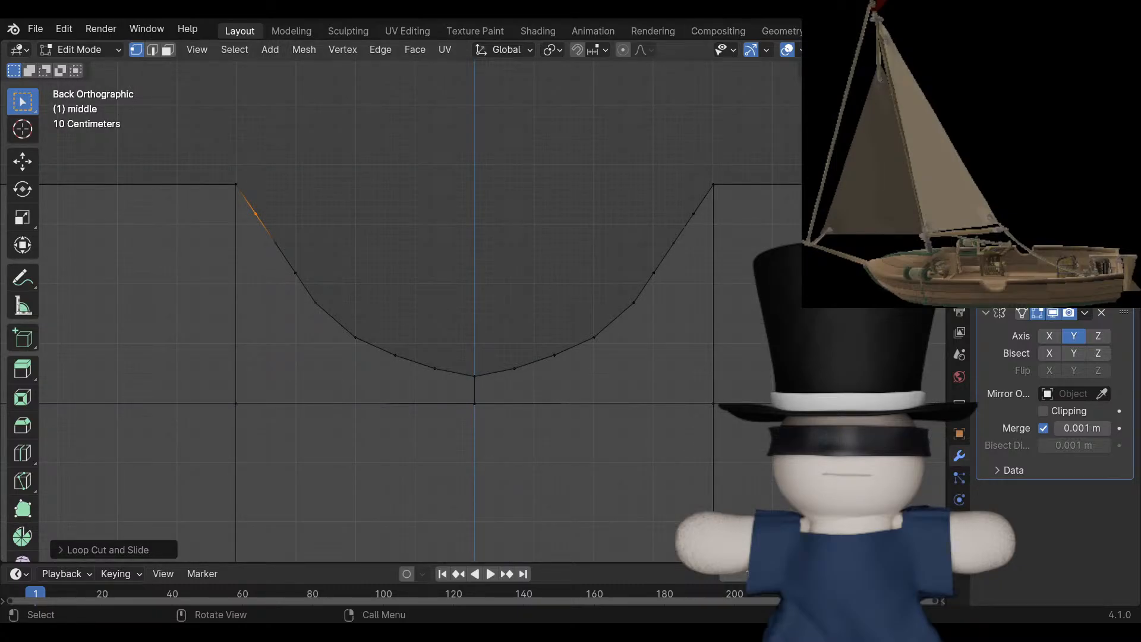
Lower the two middle vertices on each side of the hull cutout about 0.25 m along Z with proportional editing enabled.
{"action": "scroll", "coordinate": [474, 302], "scroll_direction": "down", "scroll_amount": 1}
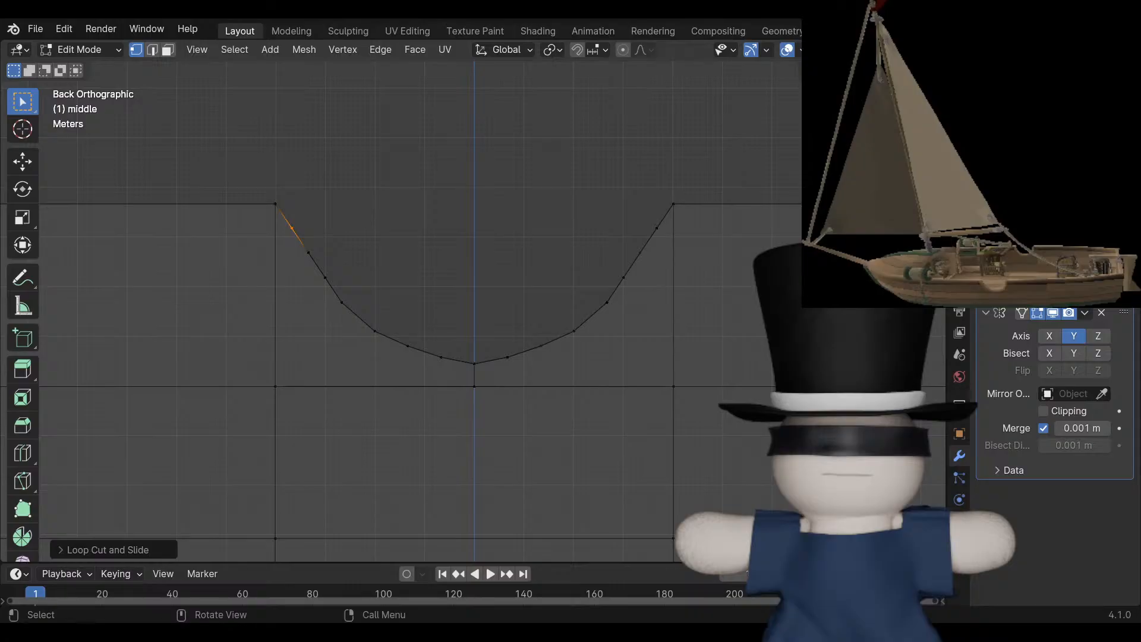
{"action": "left_click_drag", "start_coordinate": [298, 239], "coordinate": [651, 289]}
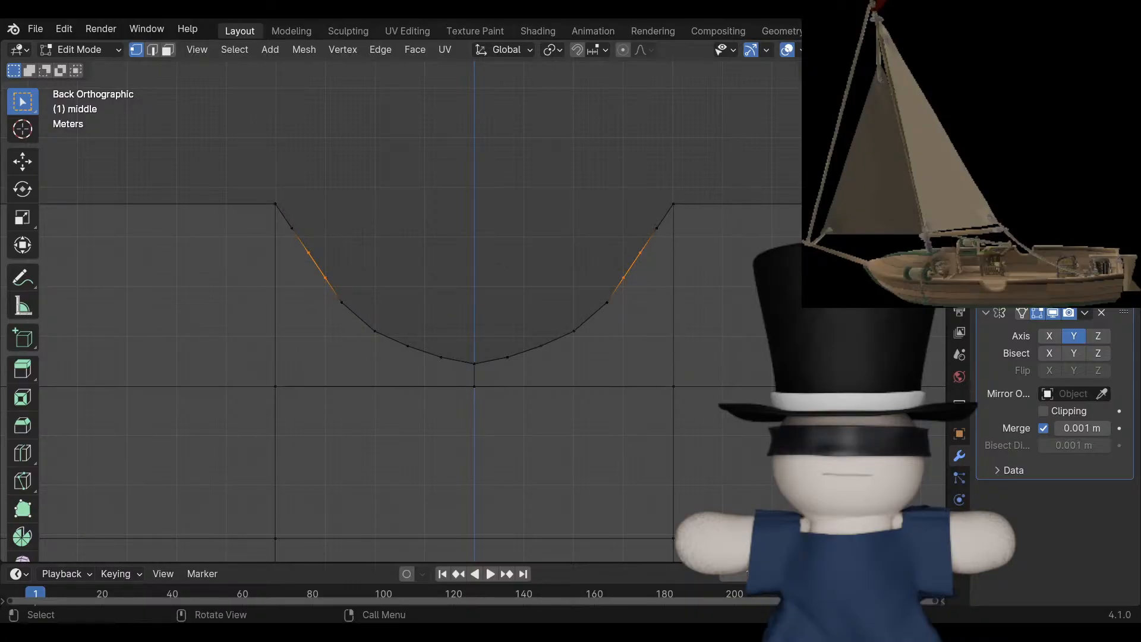
{"action": "key", "text": "o"}
{"action": "key", "text": "g"}
{"action": "key", "text": "z"}
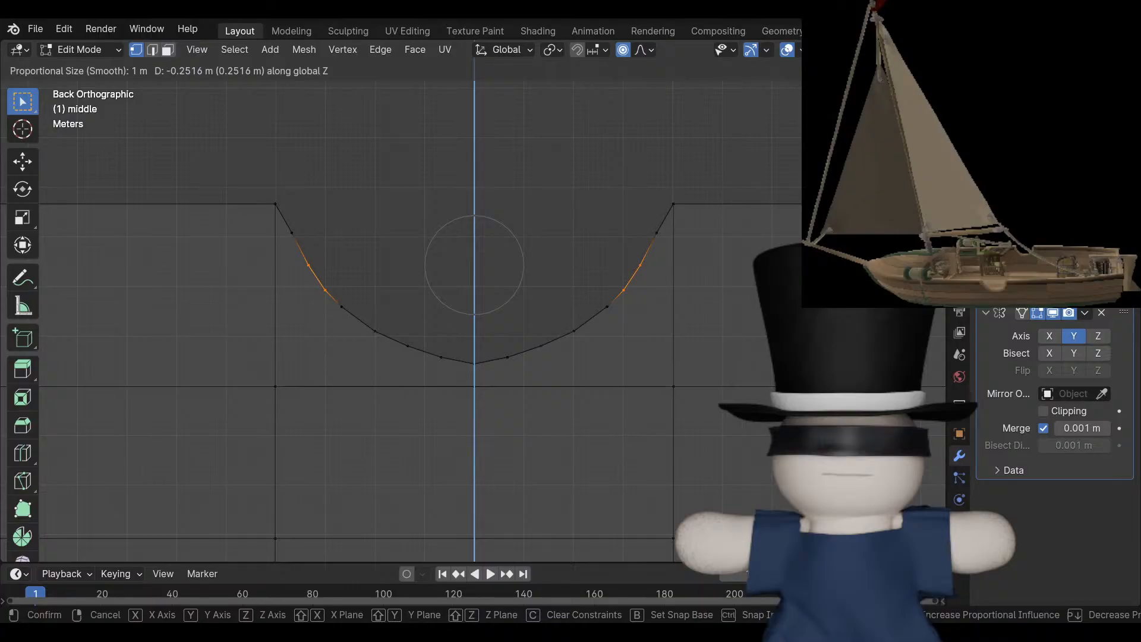
{"action": "key", "text": "Return"}
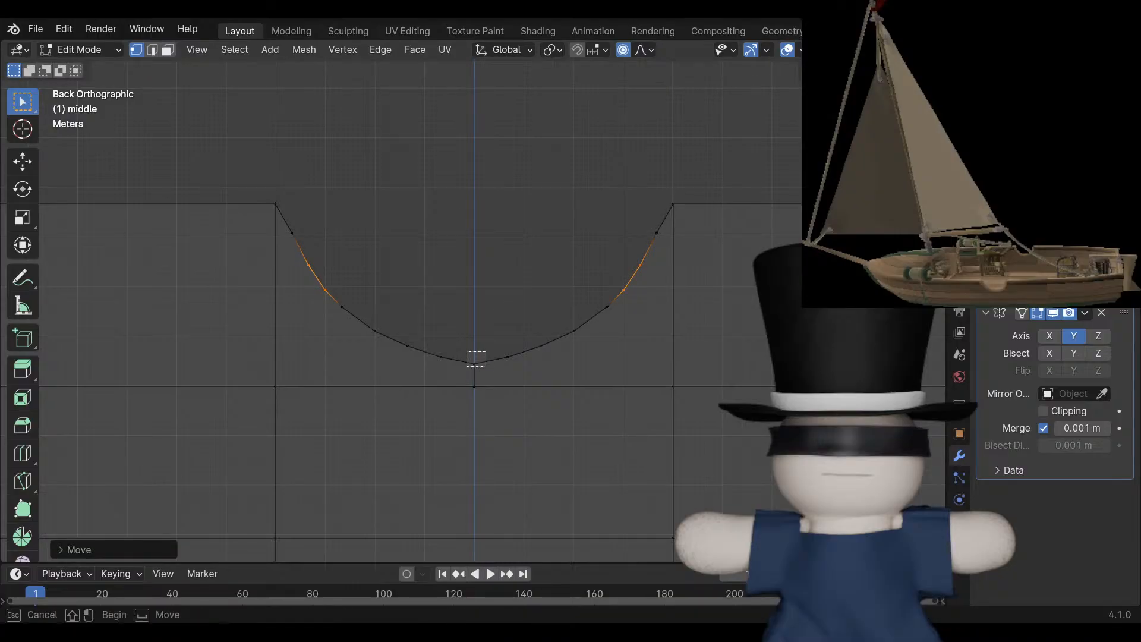
Disable proportional editing and raise the cutout's bottom centre vertex about 0.05 m along Z.
{"action": "left_click", "coordinate": [474, 363]}
{"action": "key", "text": "g"}
{"action": "key", "text": "z"}
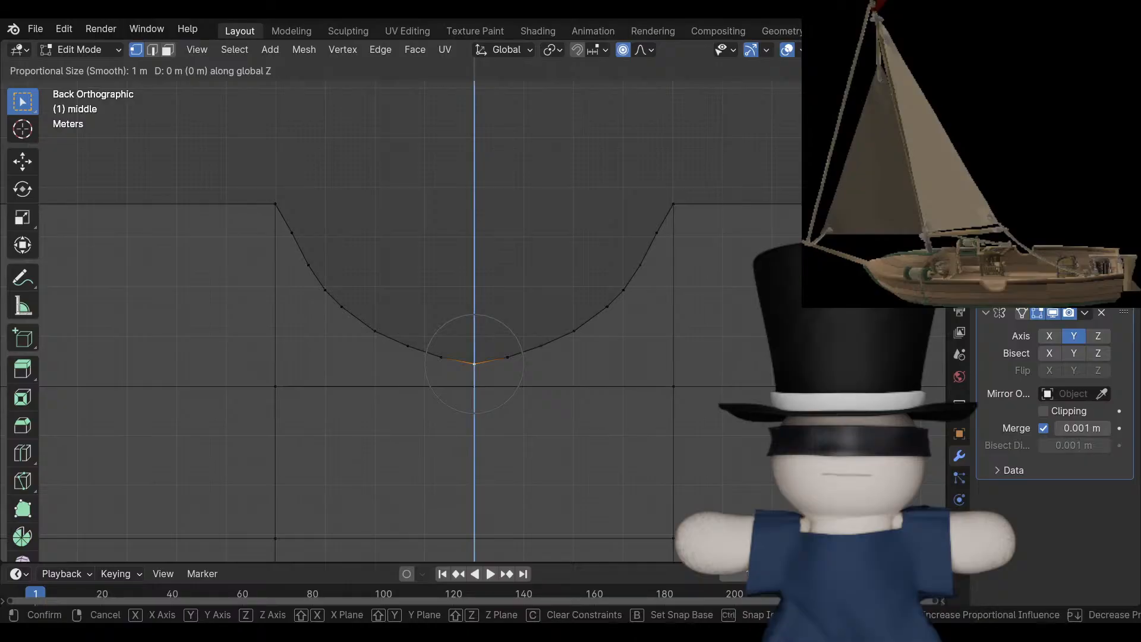
{"action": "key", "text": "Escape"}
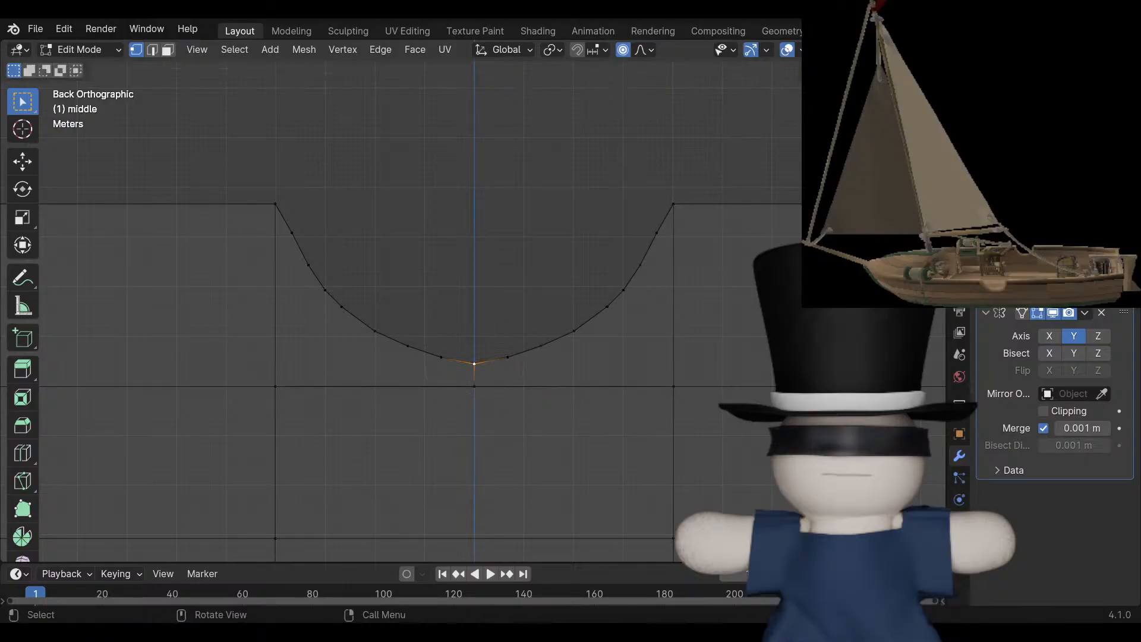
{"action": "scroll", "coordinate": [474, 297], "scroll_direction": "up", "scroll_amount": 4}
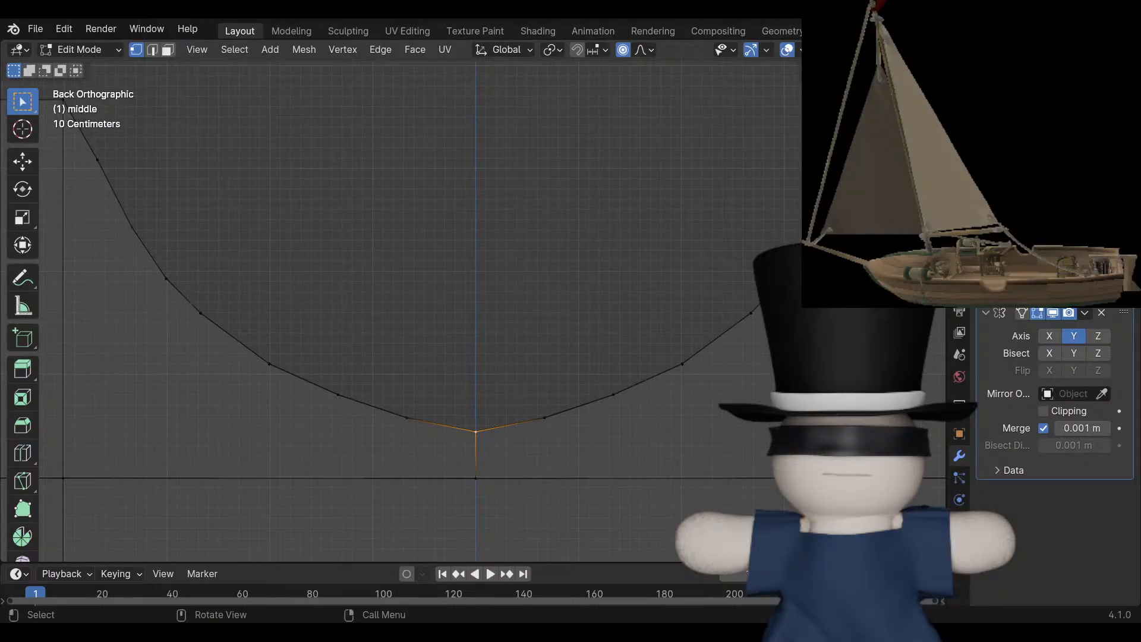
{"action": "key", "text": "o"}
{"action": "key", "text": "g"}
{"action": "key", "text": "z"}
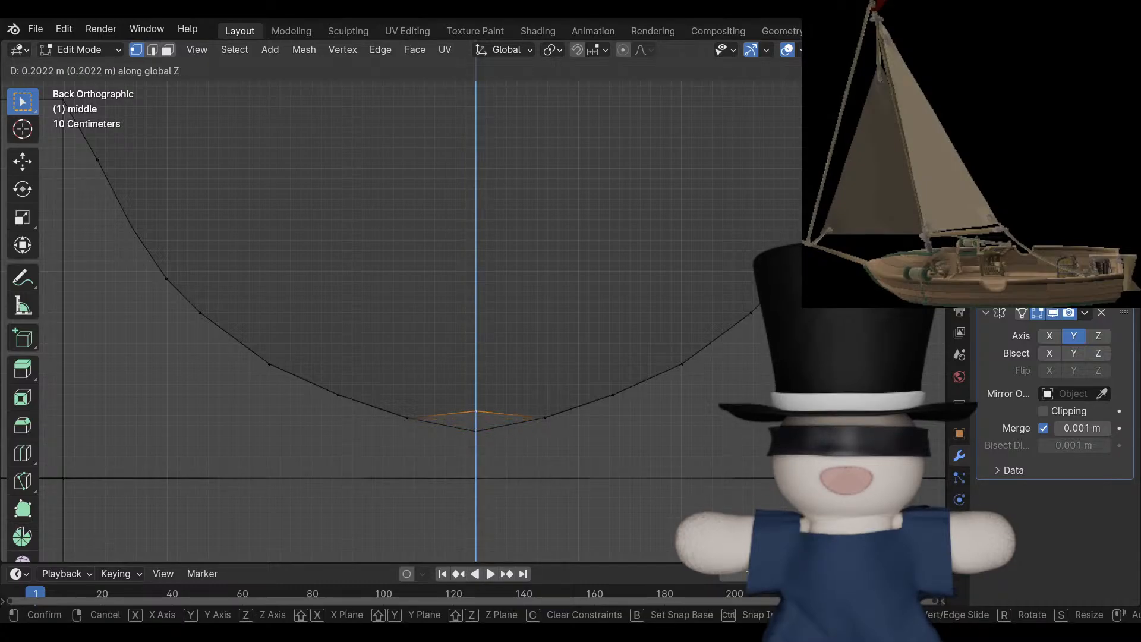
{"action": "key", "text": "Escape"}
{"action": "scroll", "coordinate": [475, 357], "scroll_direction": "down", "scroll_amount": 3}
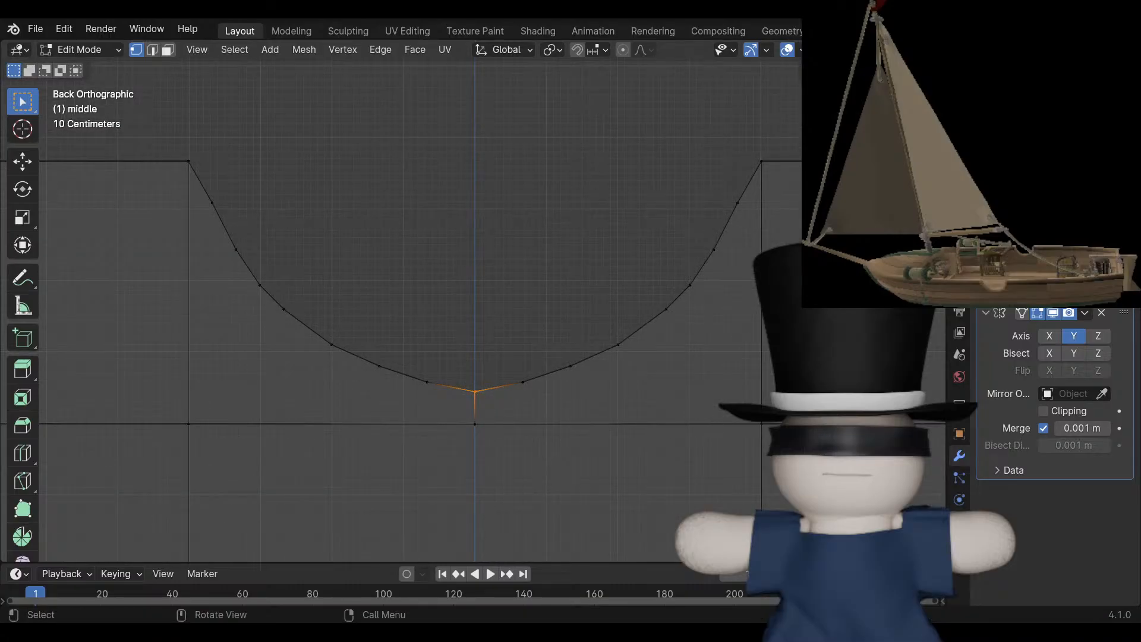
{"action": "key", "text": "g"}
{"action": "key", "text": "z"}
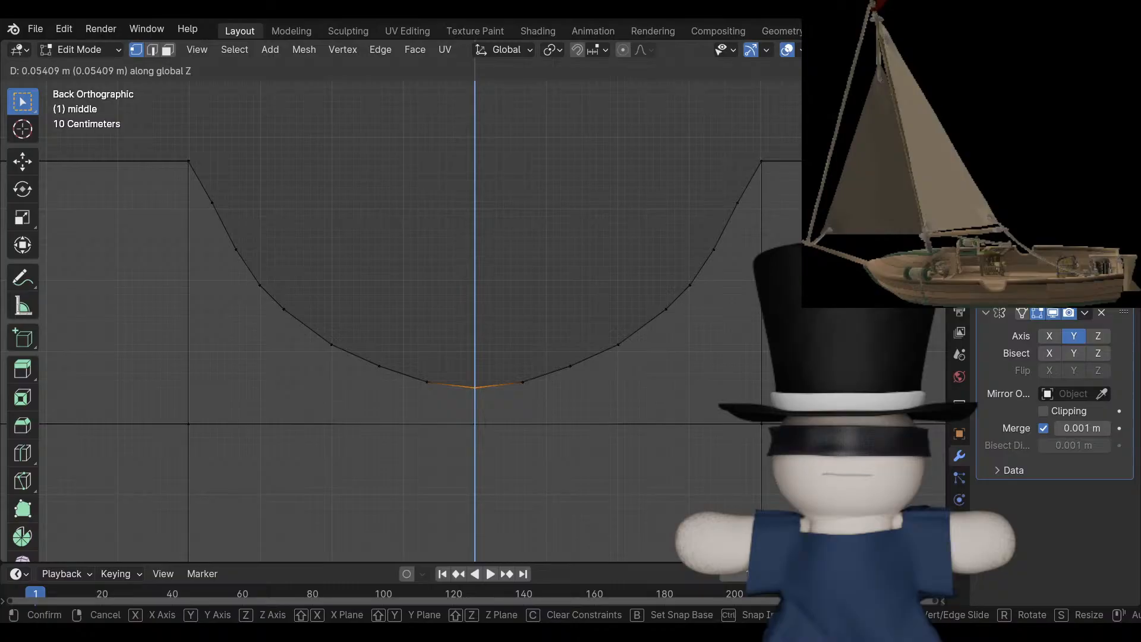
{"action": "key", "text": "Return"}
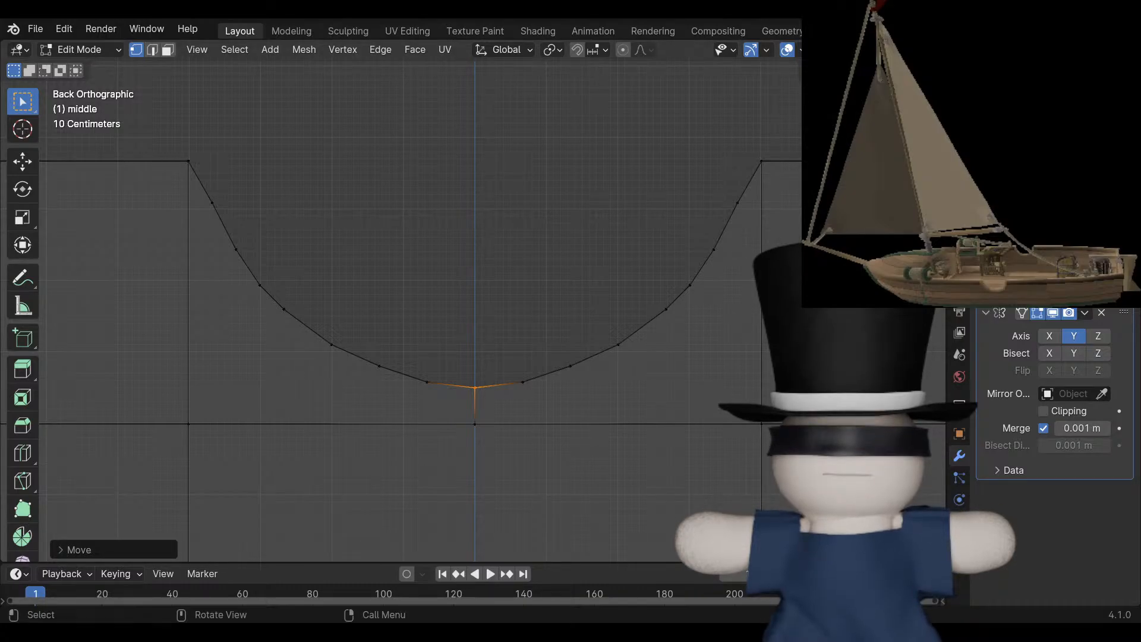
Scale the pair of vertices just below the cutout's upper corners outward along X by about 1.04.
{"action": "left_click", "coordinate": [737, 203]}
{"action": "left_click_drag", "start_coordinate": [752, 218], "coordinate": [200, 167]}
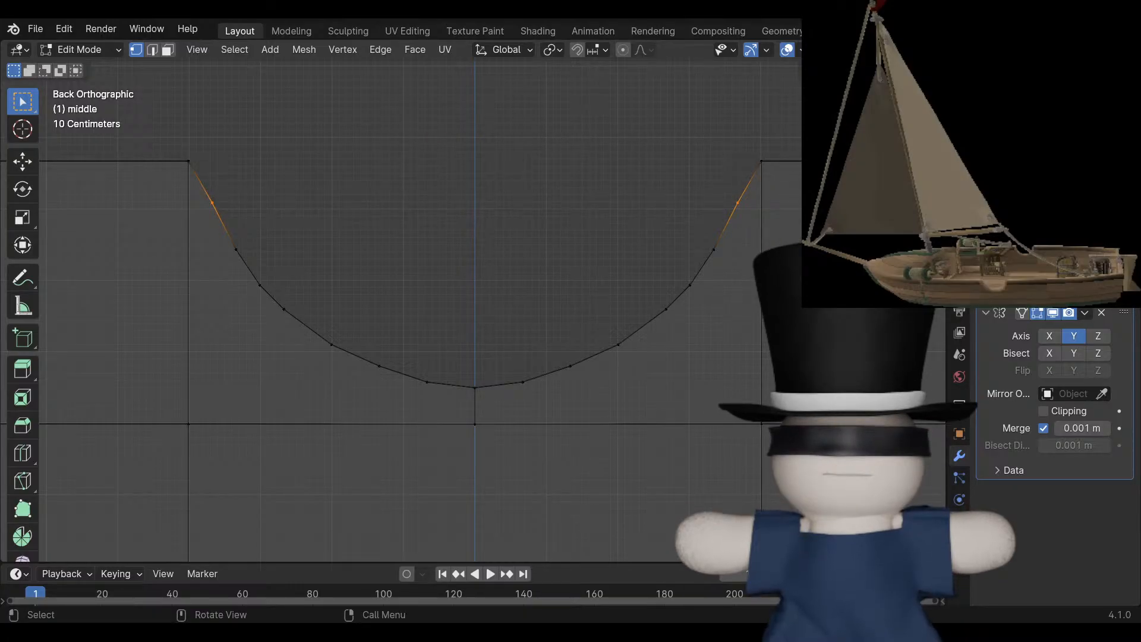
{"action": "key", "text": "s"}
{"action": "key", "text": "z"}
{"action": "key", "text": "x"}
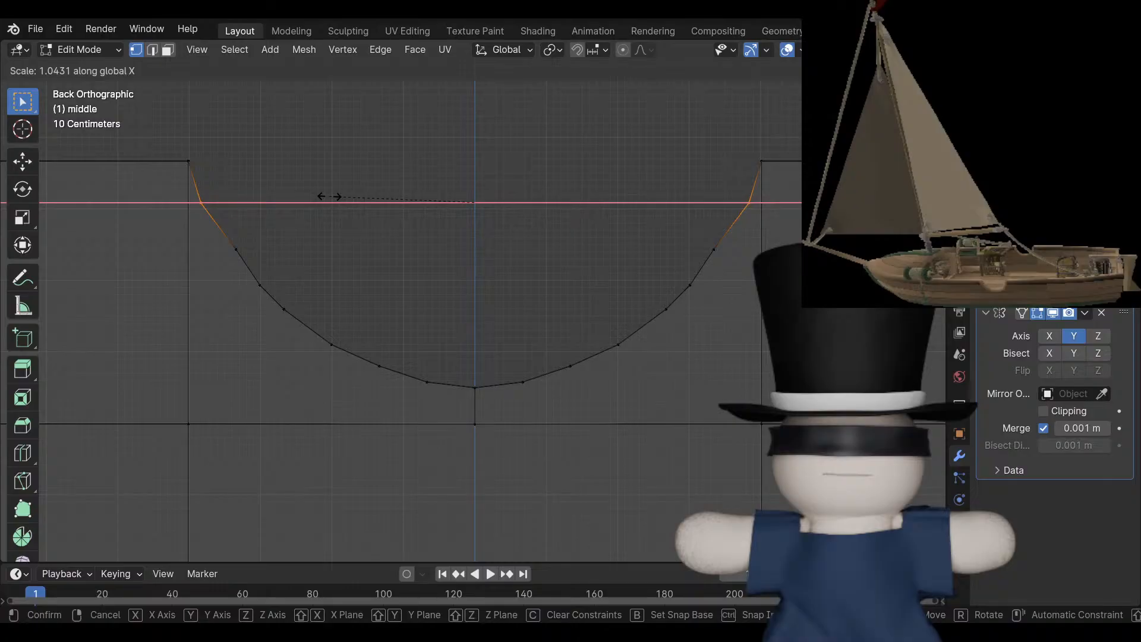
{"action": "left_click", "coordinate": [328, 196]}
Scale the second pair of vertices below the cutout's corners outward along X to round the curve.
{"action": "left_click_drag", "start_coordinate": [734, 262], "coordinate": [221, 205]}
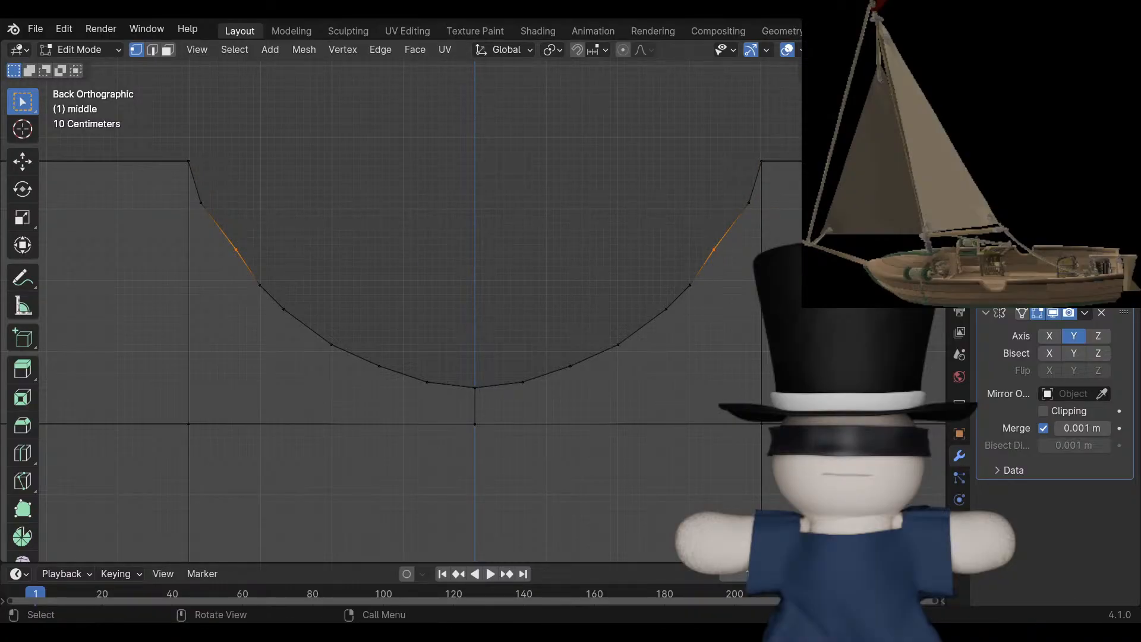
{"action": "key", "text": "s"}
{"action": "key", "text": "x"}
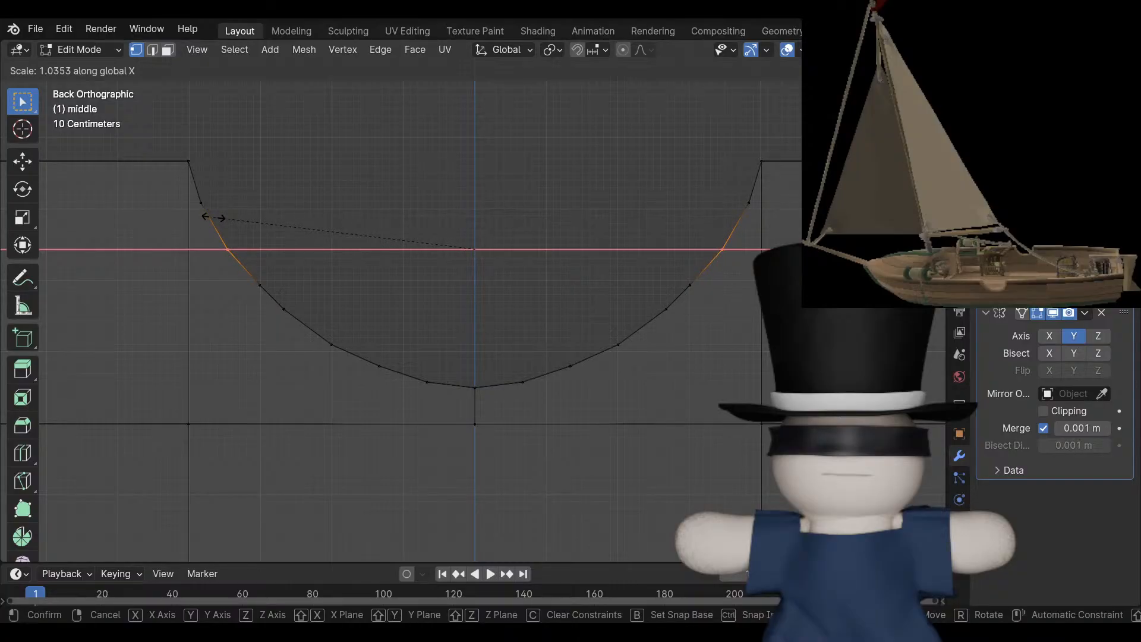
{"action": "left_click", "coordinate": [209, 215]}
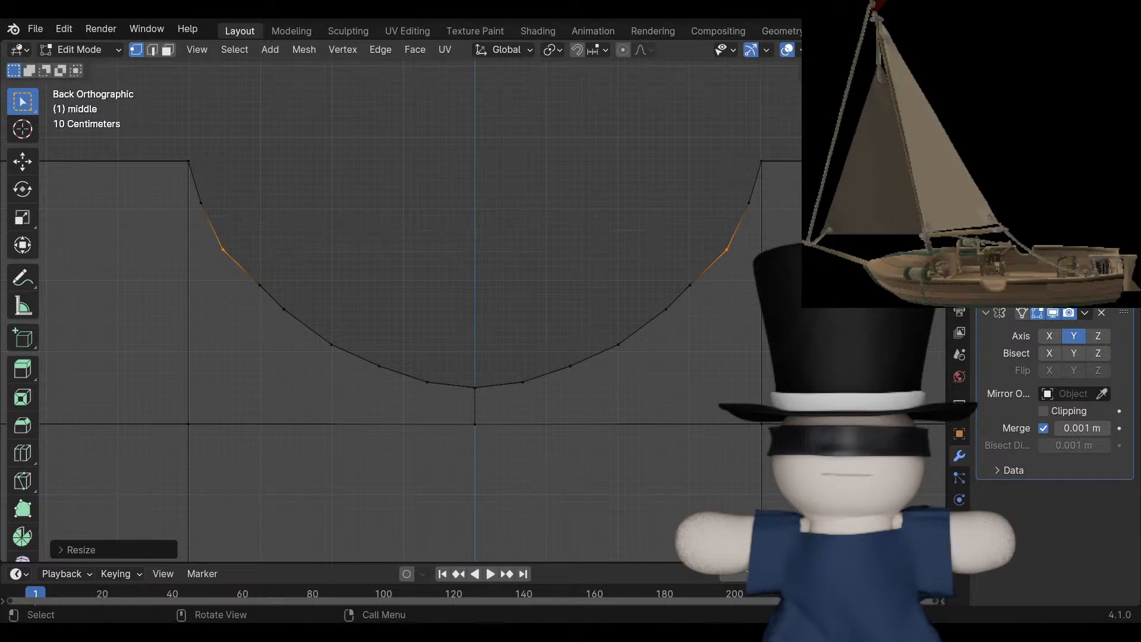
Scale the cutout's remaining lower curve vertices, excluding the bottom centre one, by about 1.06 along X.
{"action": "left_click_drag", "start_coordinate": [732, 357], "coordinate": [218, 204]}
{"action": "left_click_drag", "start_coordinate": [461, 369], "coordinate": [479, 392], "text": "ctrl"}
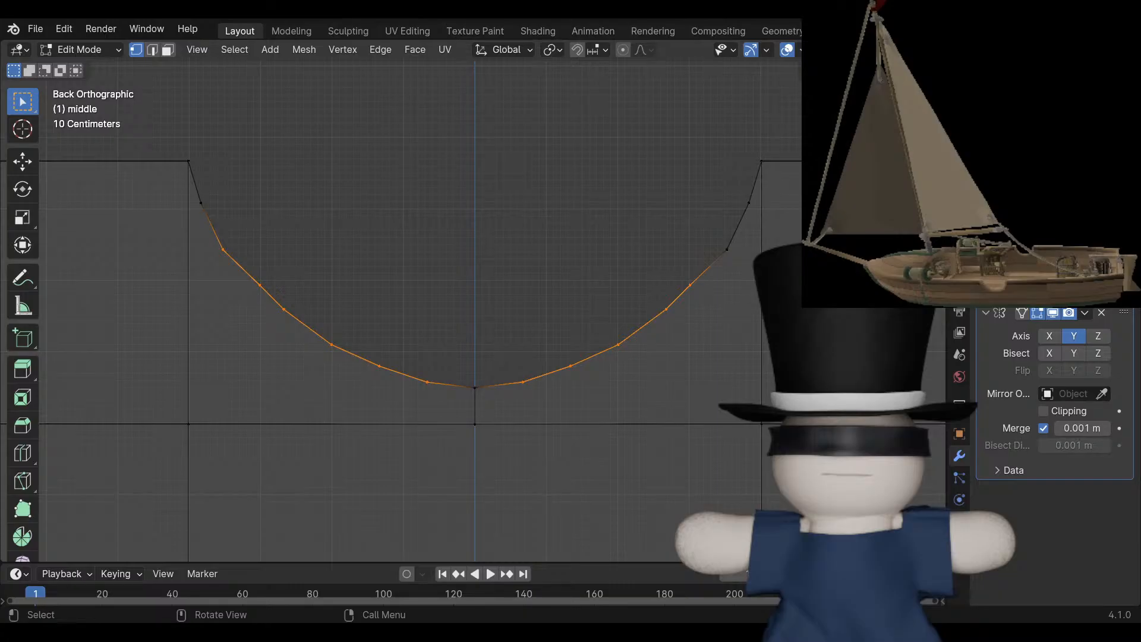
{"action": "key", "text": "s"}
{"action": "key", "text": "x"}
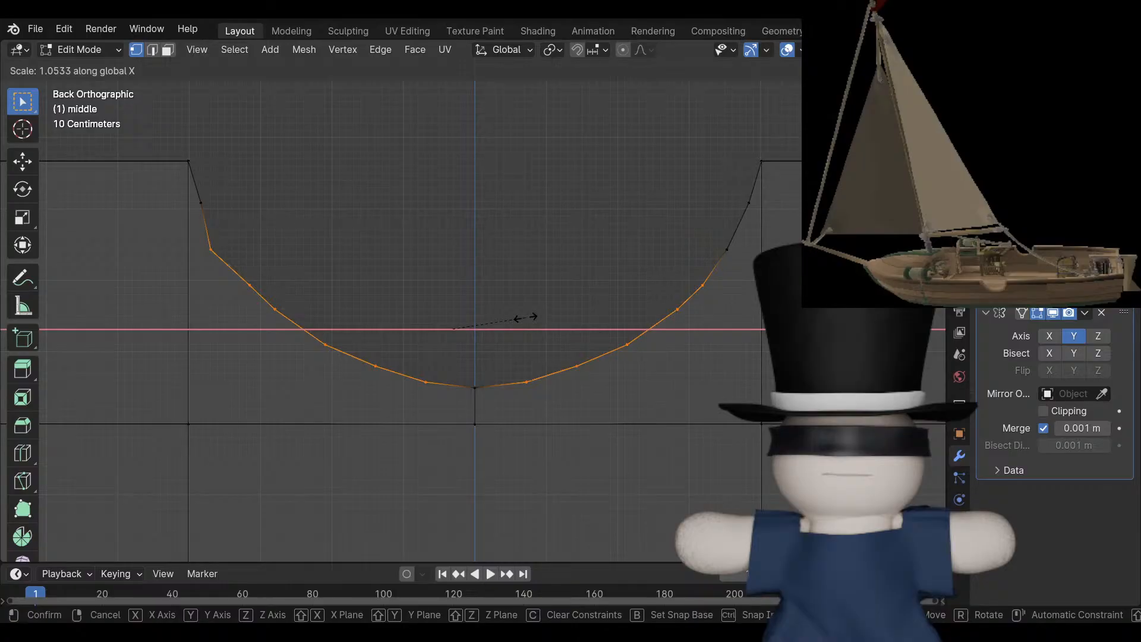
{"action": "left_click", "coordinate": [523, 318]}
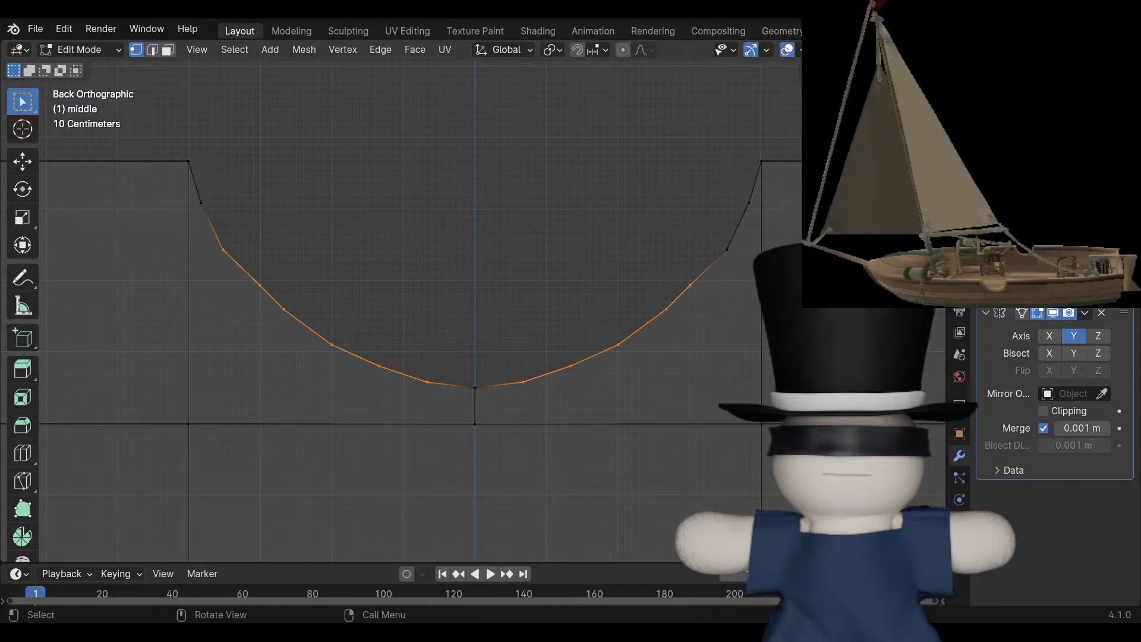
{"action": "left_click", "coordinate": [223, 249], "text": "shift"}
{"action": "key", "text": "s"}
{"action": "key", "text": "x"}
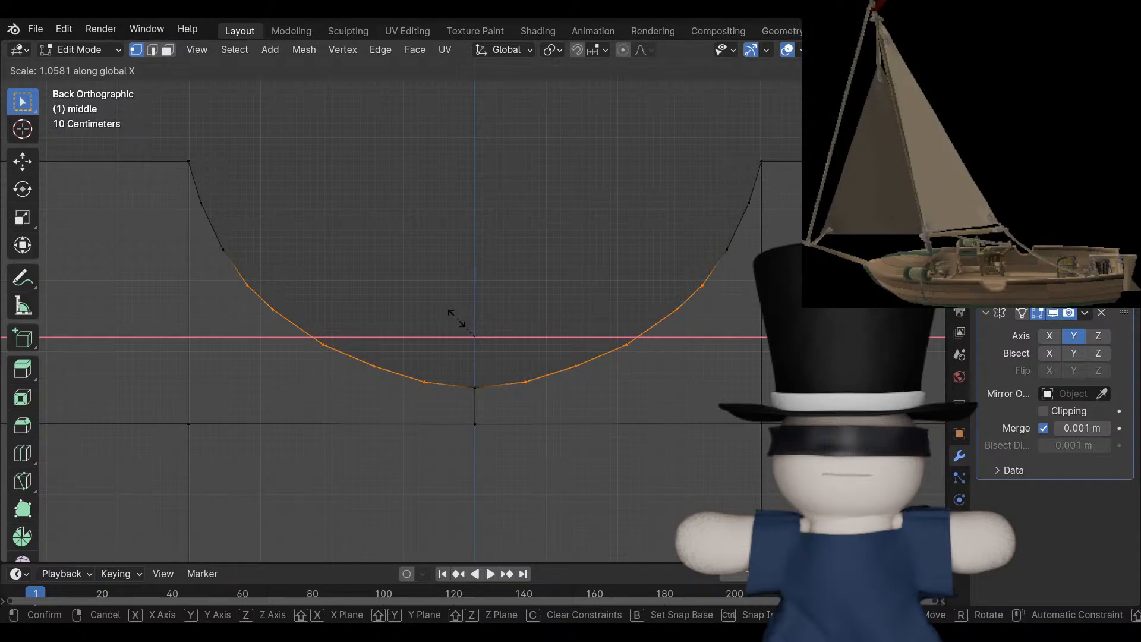
{"action": "left_click", "coordinate": [457, 319]}
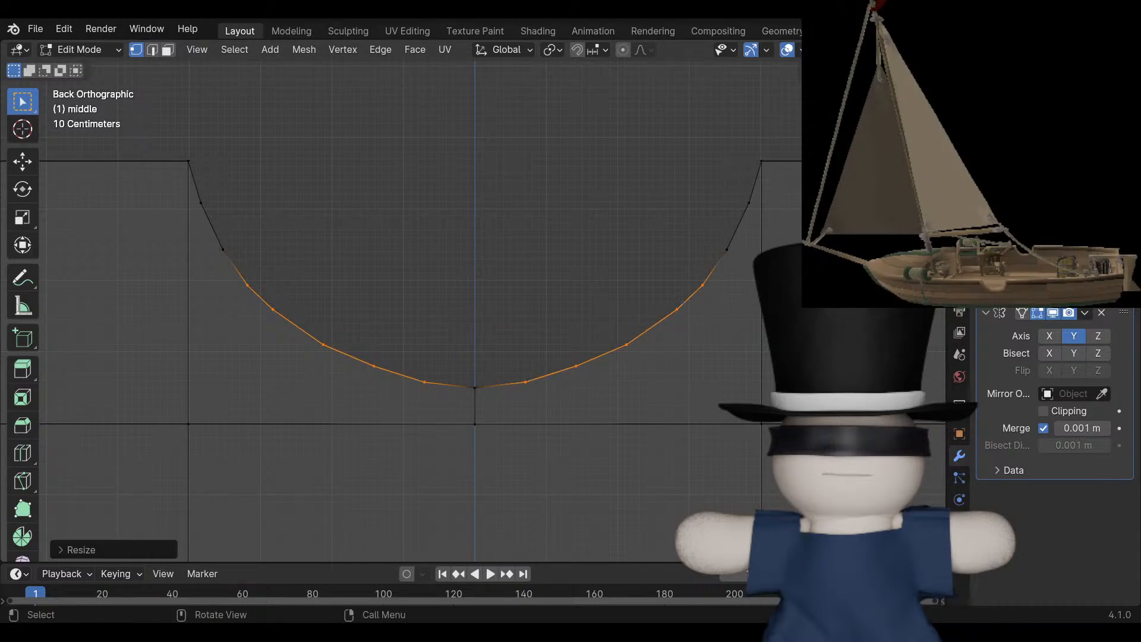
Return to Object Mode, deselect everything and switch the viewport from wireframe to solid shading.
{"action": "key", "text": "alt+a"}
{"action": "middle_click_drag", "start_coordinate": [458, 319], "coordinate": [514, 356]}
{"action": "scroll", "coordinate": [514, 357], "scroll_direction": "down", "scroll_amount": 8}
{"action": "key", "text": "Tab"}
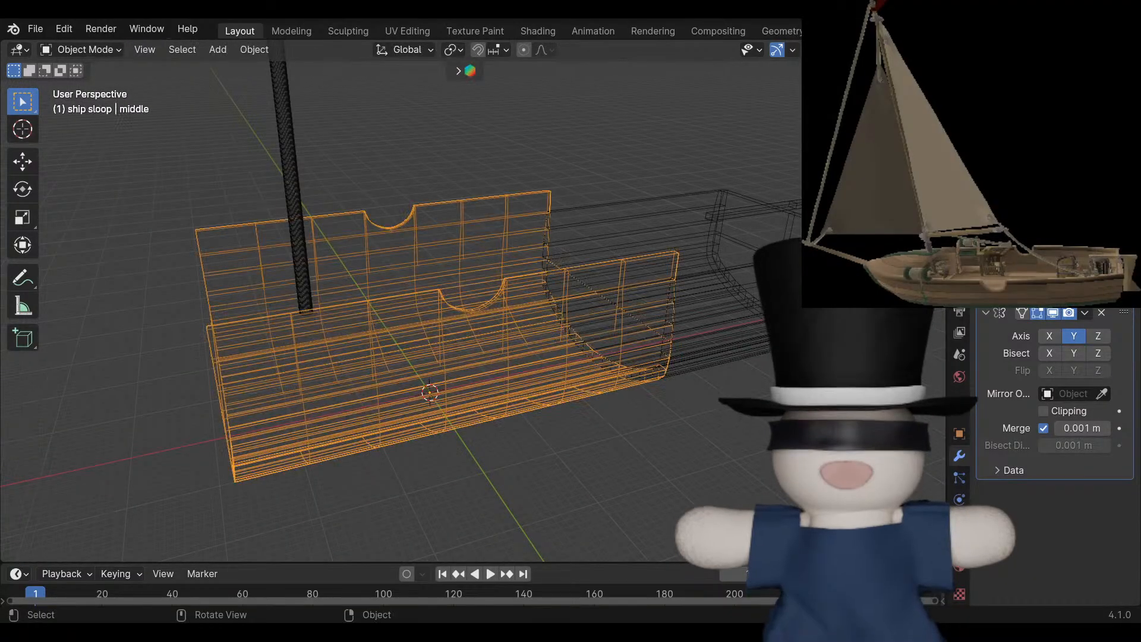
{"action": "key", "text": "alt+a"}
{"action": "key", "text": "shift+z"}
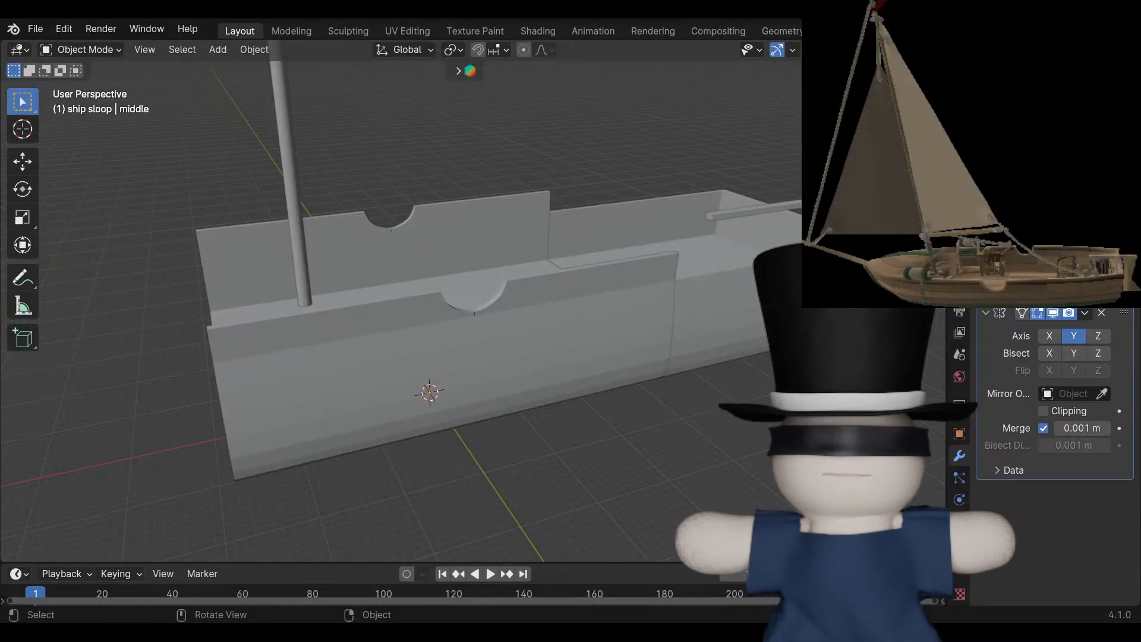
Examine the rounded cutouts in both side walls of the middle hull section from several angles.
{"action": "scroll", "coordinate": [473, 301], "scroll_direction": "up", "scroll_amount": 2}
{"action": "middle_click_drag", "start_coordinate": [473, 301], "coordinate": [619, 354]}
{"action": "scroll", "coordinate": [473, 301], "scroll_direction": "up", "scroll_amount": 2}
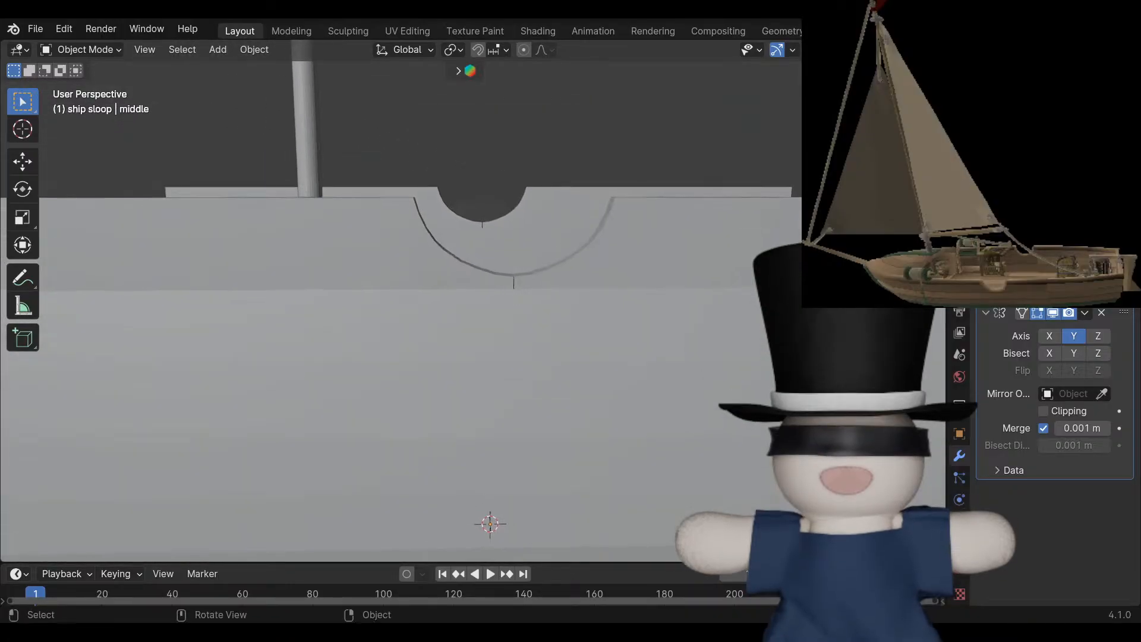
{"action": "scroll", "coordinate": [473, 300], "scroll_direction": "up", "scroll_amount": 2}
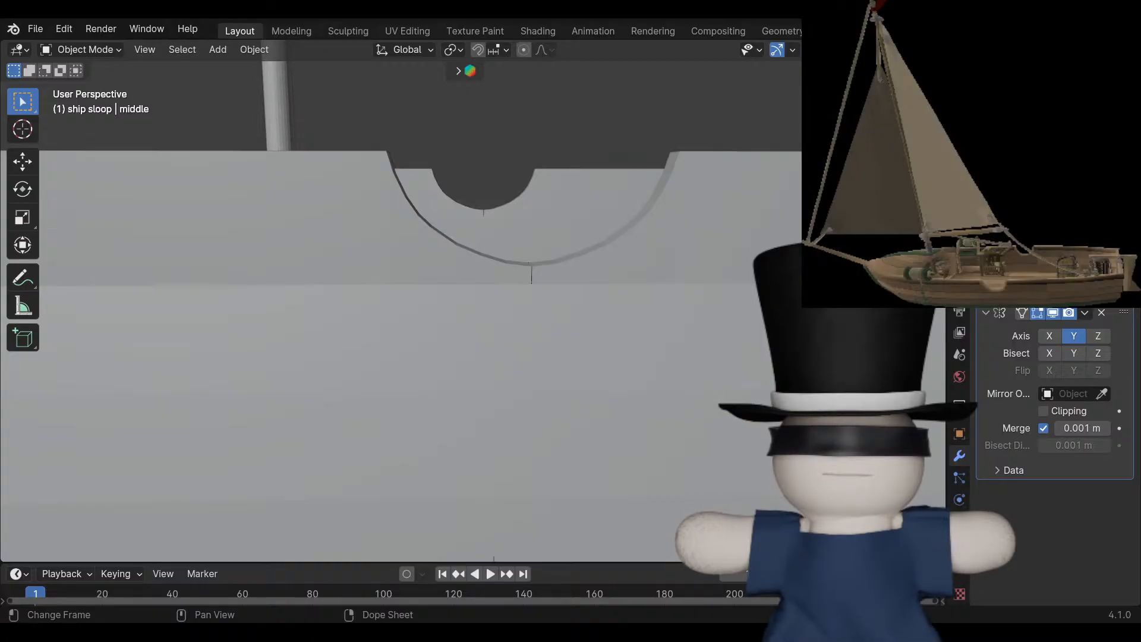
{"action": "middle_click_drag", "start_coordinate": [464, 303], "coordinate": [746, 315]}
{"action": "scroll", "coordinate": [595, 321], "scroll_direction": "down", "scroll_amount": 6}
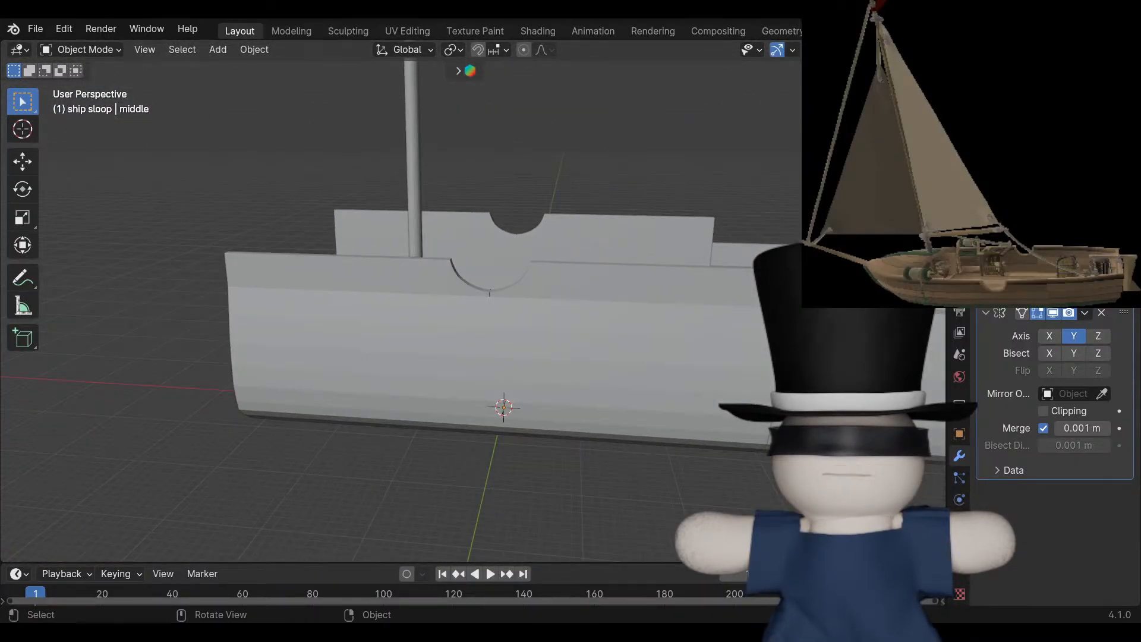
{"action": "middle_click_drag", "start_coordinate": [595, 321], "coordinate": [648, 297]}
{"action": "middle_click_drag", "start_coordinate": [489, 292], "coordinate": [489, 295]}
Open the rear hull section in Edit Mode with face selection.
{"action": "middle_click_drag", "start_coordinate": [684, 357], "coordinate": [395, 306], "text": "shift"}
{"action": "left_click", "coordinate": [505, 315]}
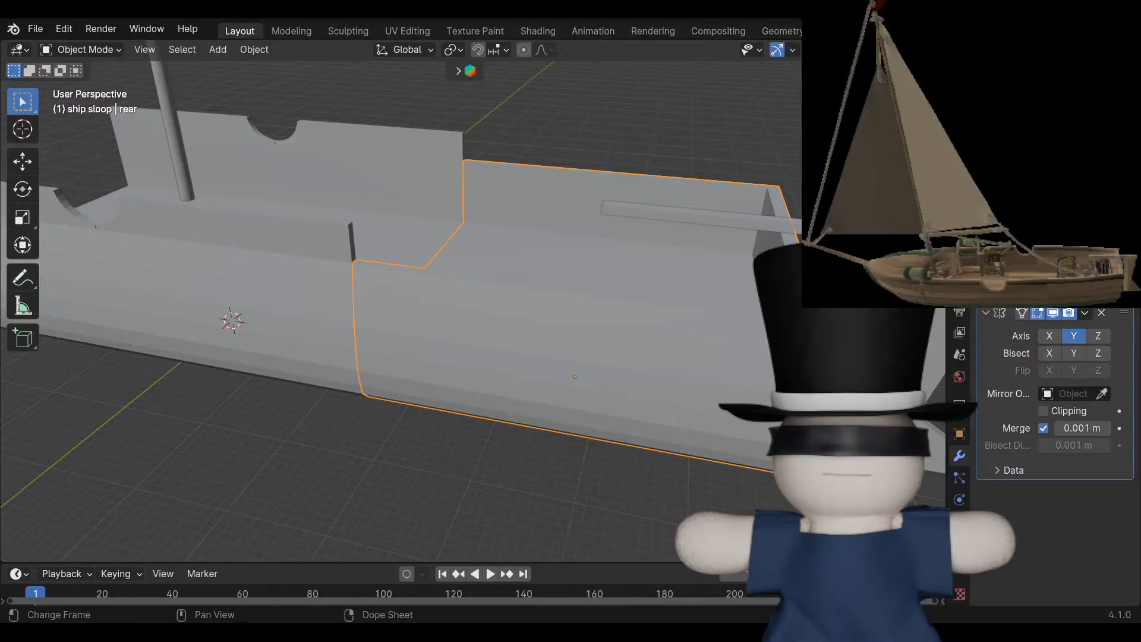
{"action": "scroll", "coordinate": [402, 297], "scroll_direction": "up", "scroll_amount": 3}
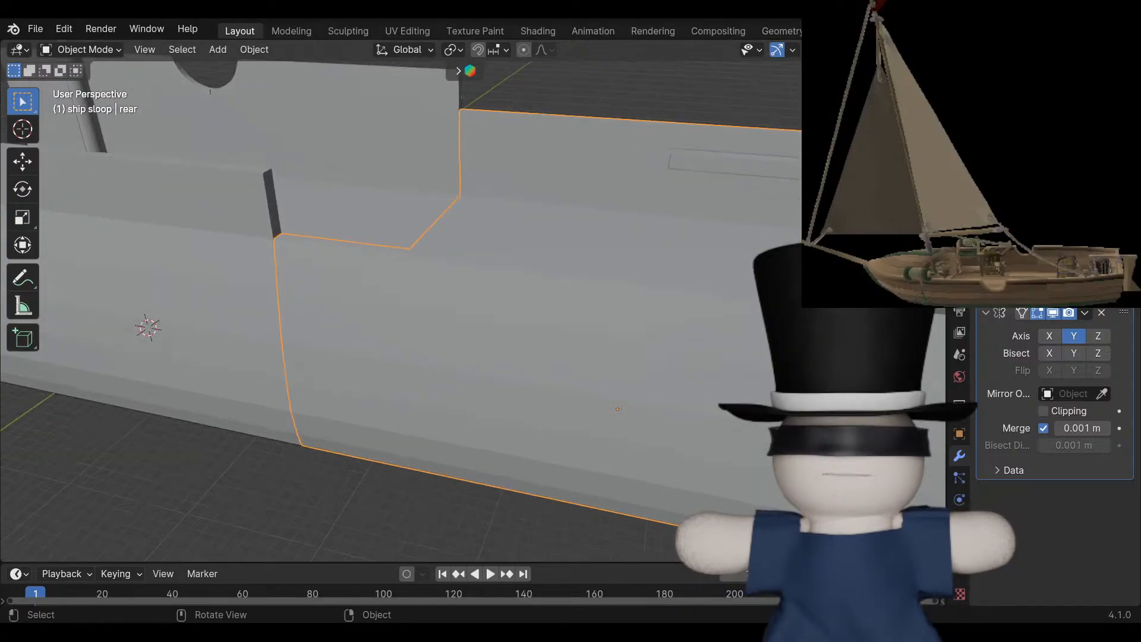
{"action": "key", "text": "Tab"}
{"action": "key", "text": "3"}
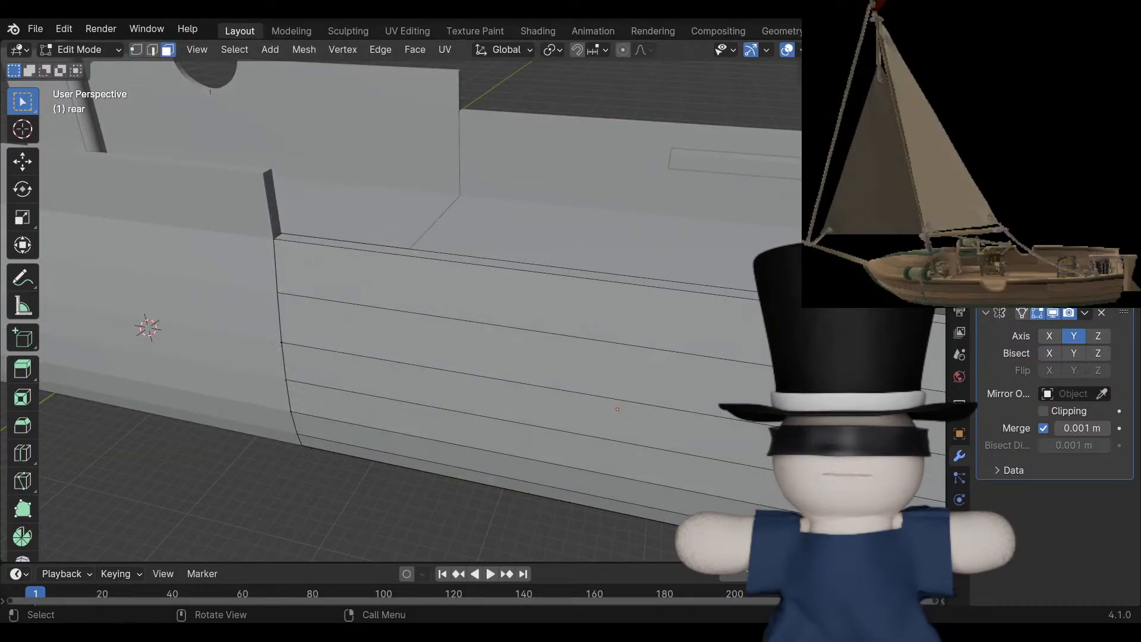
{"action": "left_click", "coordinate": [516, 266]}
{"action": "middle_click_drag", "start_coordinate": [515, 266], "coordinate": [543, 256]}
{"action": "key", "text": "e"}
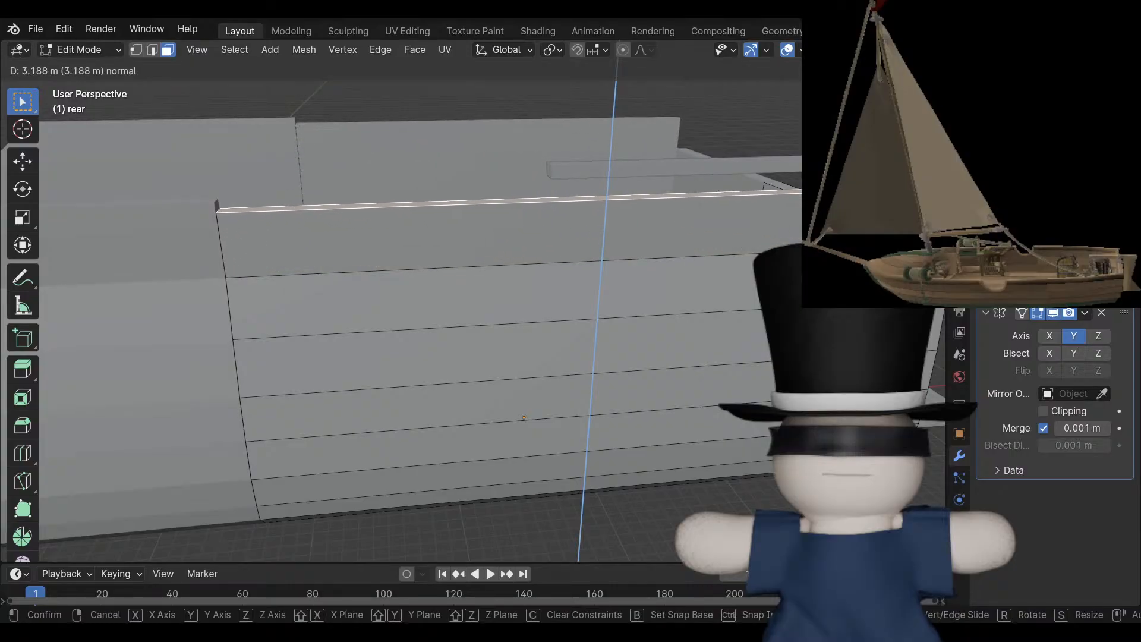
{"action": "key", "text": "Escape"}
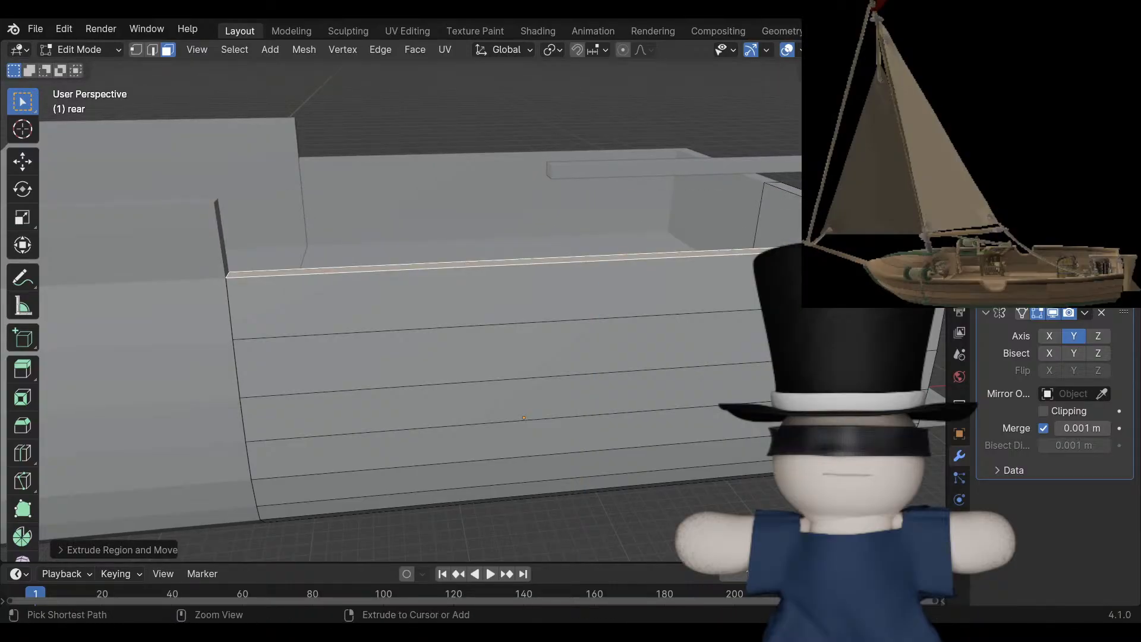
{"action": "key", "text": "alt+a"}
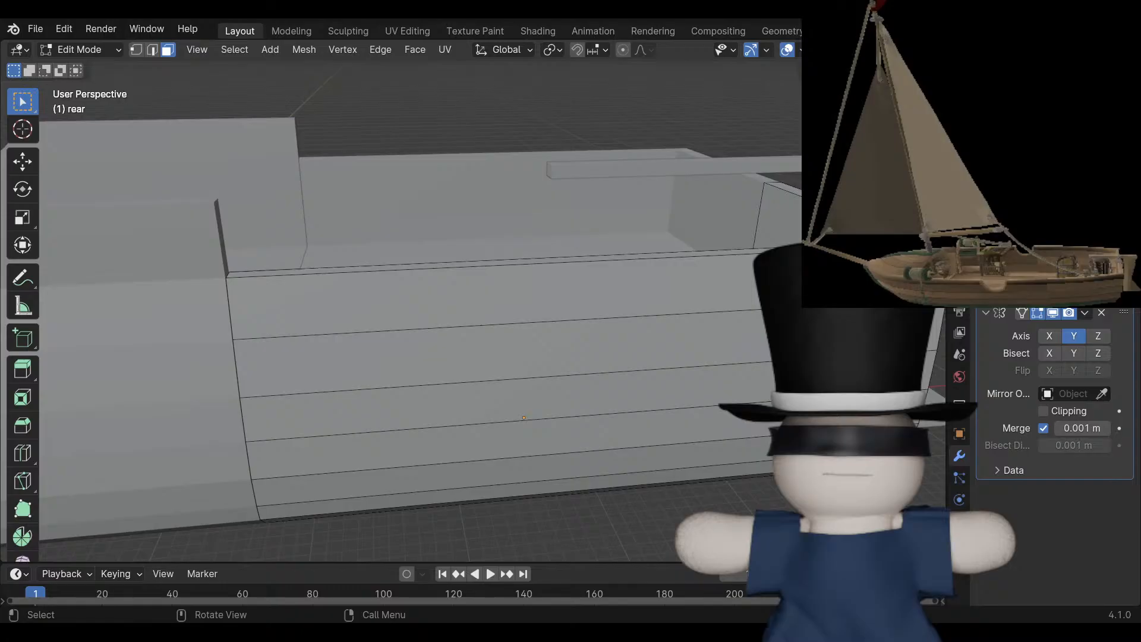
Extrude the top face of the rear section's side wall upward about 3.667 m along Z.
{"action": "left_click", "coordinate": [501, 262]}
{"action": "key", "text": "ctrl+KP_1"}
{"action": "middle_click_drag", "start_coordinate": [323, 382], "coordinate": [618, 466], "text": "shift"}
{"action": "scroll", "coordinate": [618, 467], "scroll_direction": "up", "scroll_amount": 1}
{"action": "scroll", "coordinate": [473, 300], "scroll_direction": "up", "scroll_amount": 8}
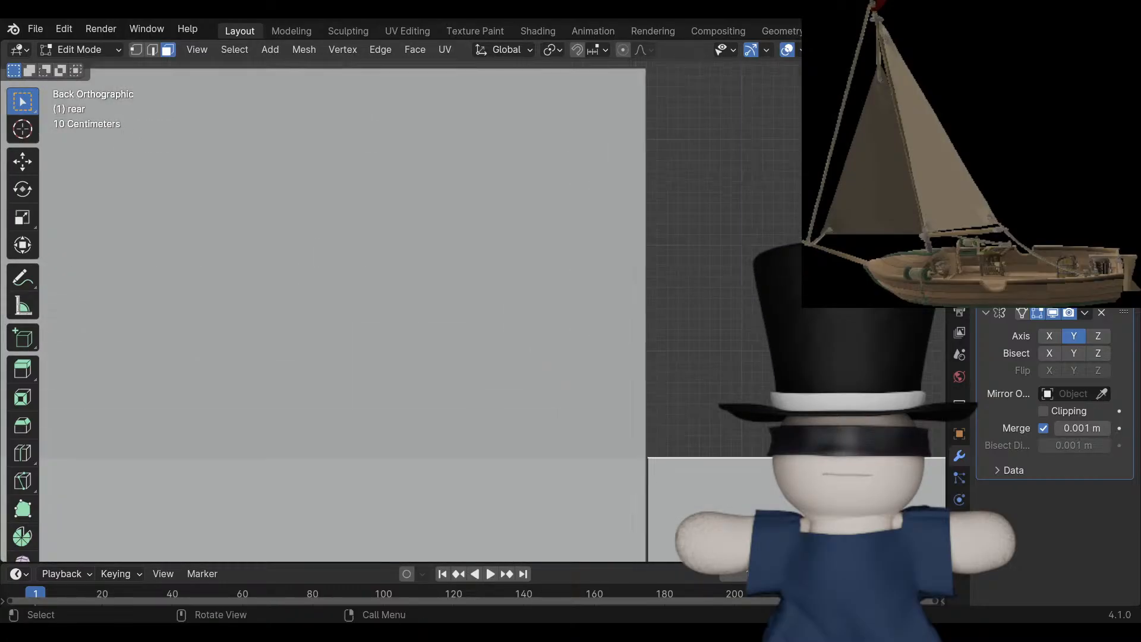
{"action": "middle_click_drag", "start_coordinate": [618, 333], "coordinate": [388, 348], "text": "shift"}
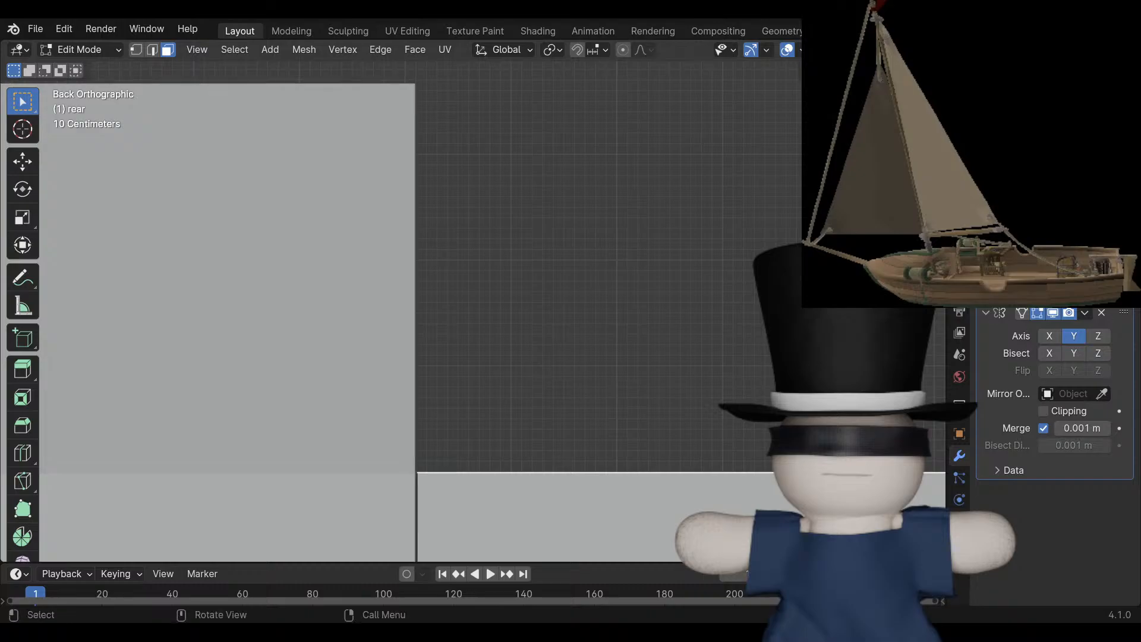
{"action": "key", "text": "e"}
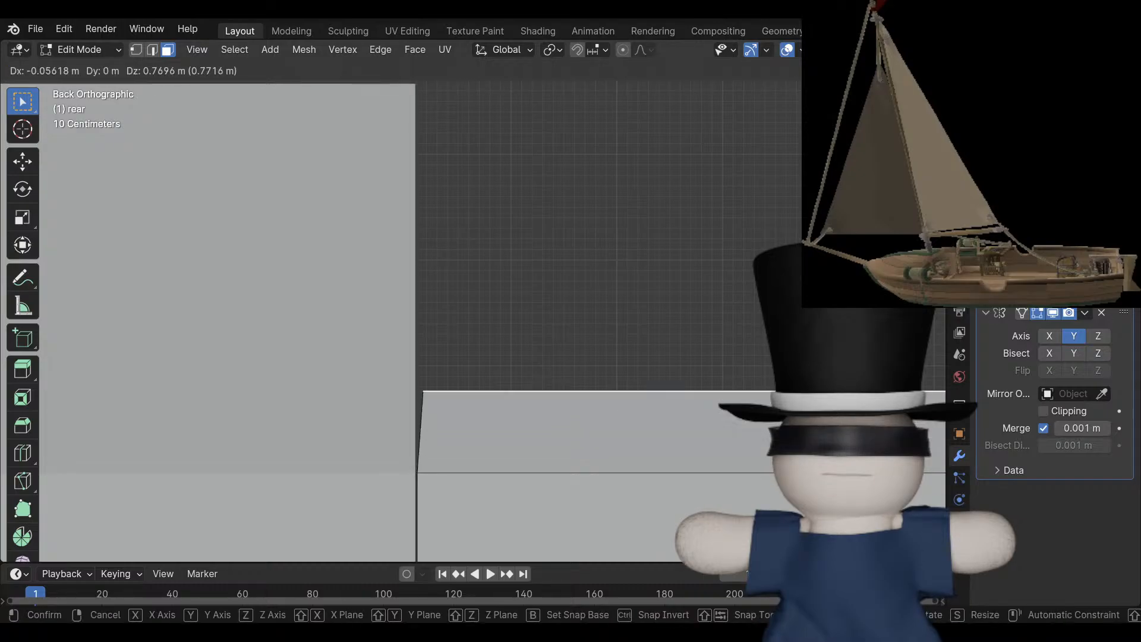
{"action": "key", "text": "z"}
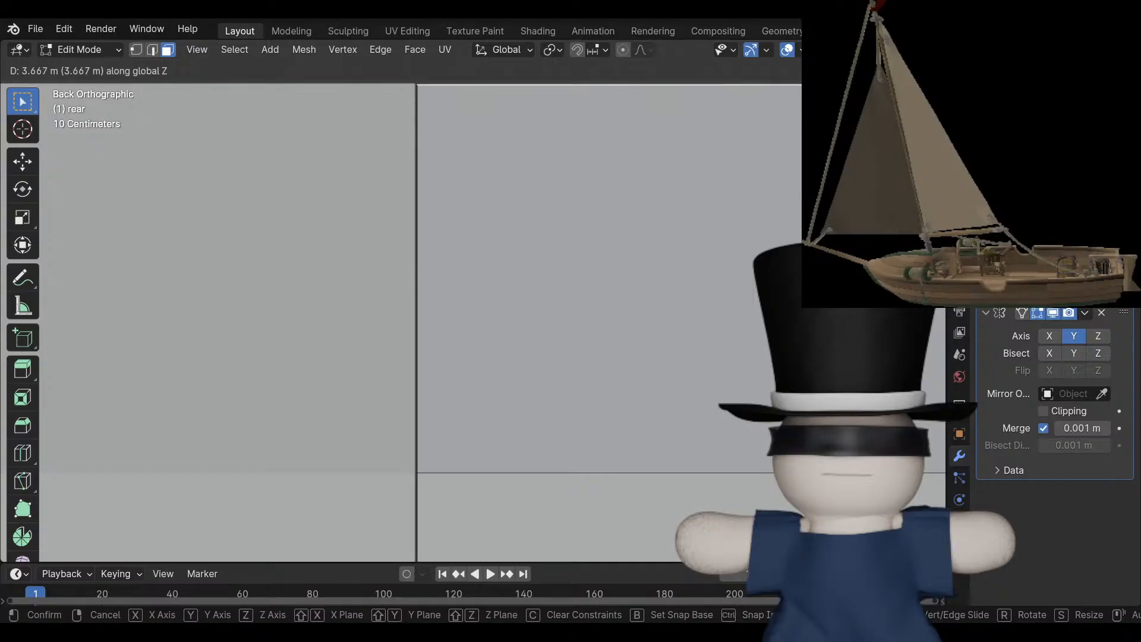
{"action": "key", "text": "Return"}
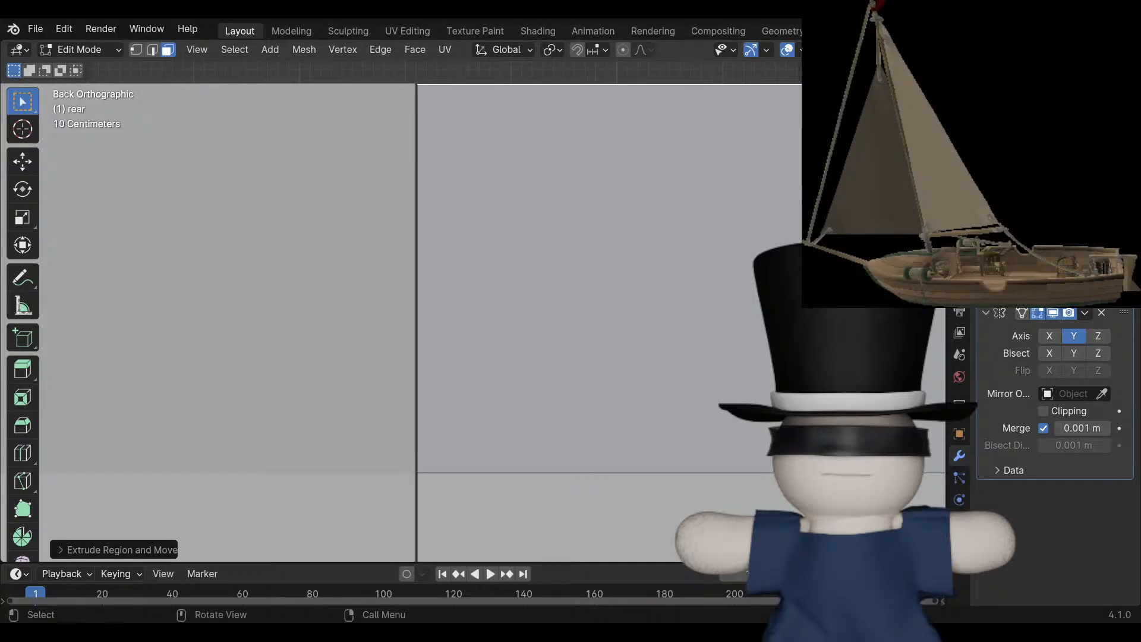
Move the extruded top face up about 0.0088 m along Z towards the middle section's wall height.
{"action": "scroll", "coordinate": [473, 300], "scroll_direction": "up", "scroll_amount": 2}
{"action": "middle_click_drag", "start_coordinate": [437, 178], "coordinate": [511, 429], "text": "shift"}
{"action": "scroll", "coordinate": [473, 301], "scroll_direction": "up", "scroll_amount": 7}
{"action": "scroll", "coordinate": [473, 300], "scroll_direction": "up", "scroll_amount": 5}
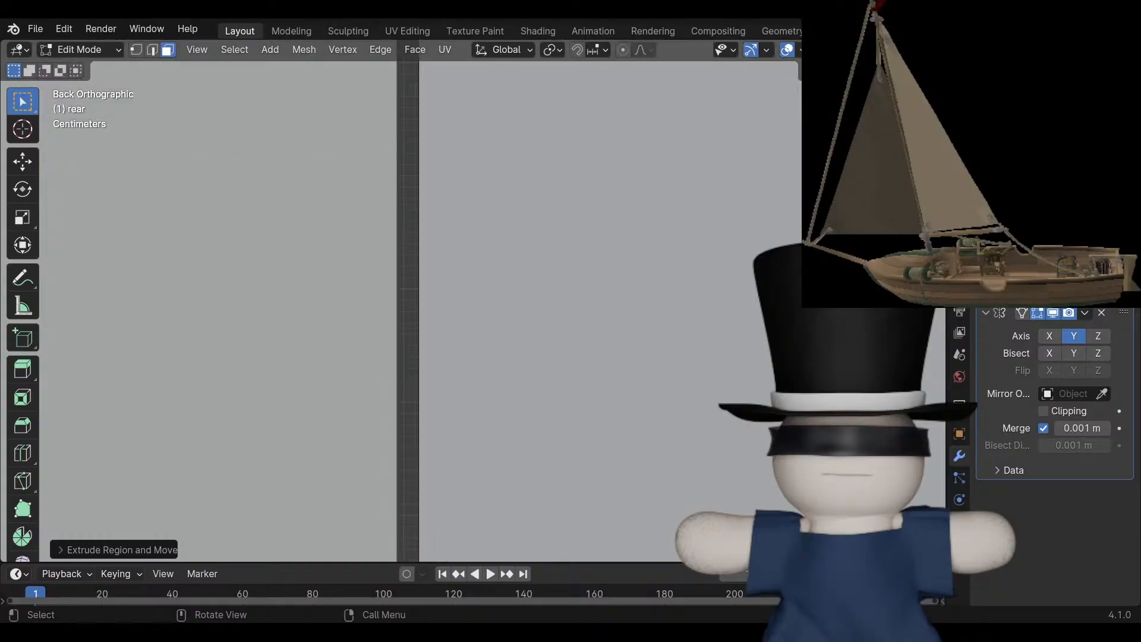
{"action": "middle_click_drag", "start_coordinate": [437, 178], "coordinate": [488, 406], "text": "shift"}
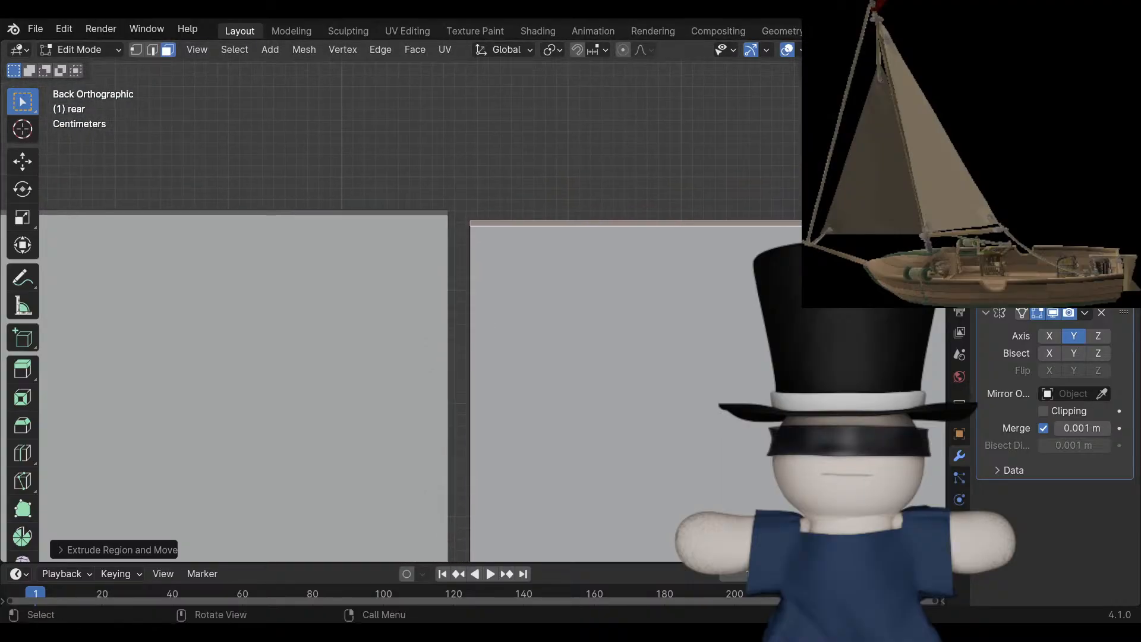
{"action": "scroll", "coordinate": [473, 300], "scroll_direction": "up", "scroll_amount": 5}
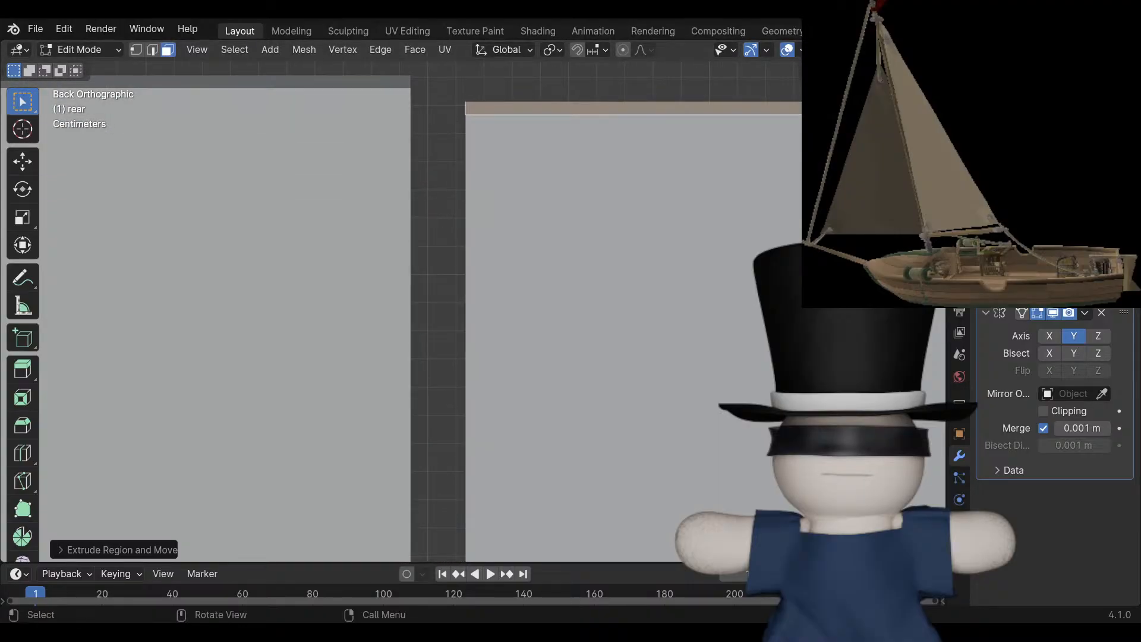
{"action": "middle_click_drag", "start_coordinate": [436, 237], "coordinate": [444, 301], "text": "shift"}
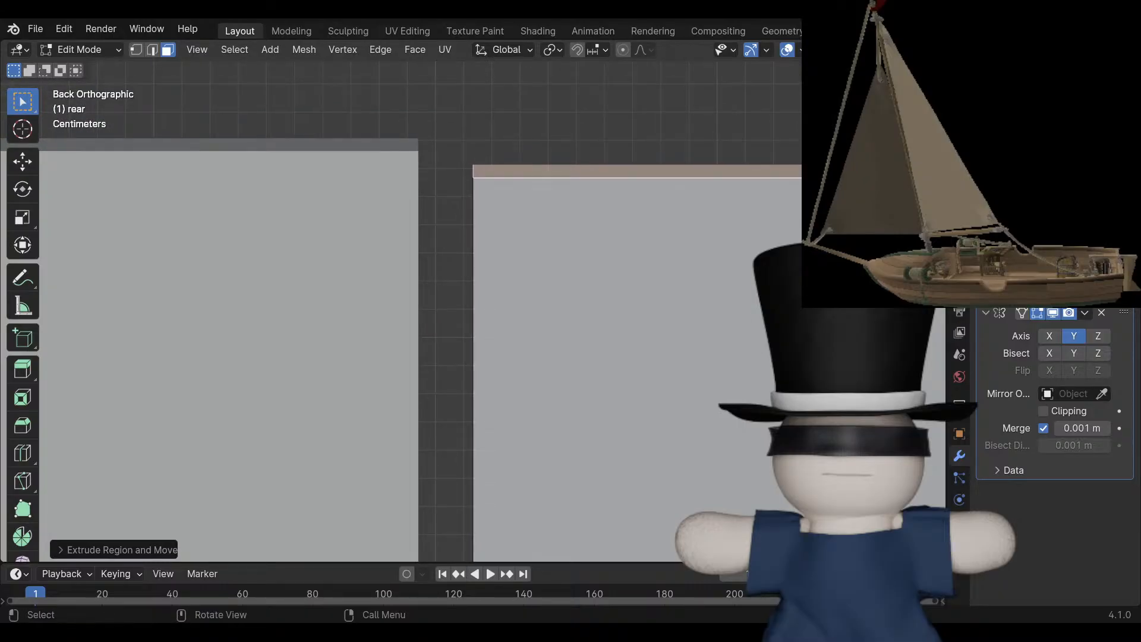
{"action": "key", "text": "g"}
{"action": "key", "text": "z"}
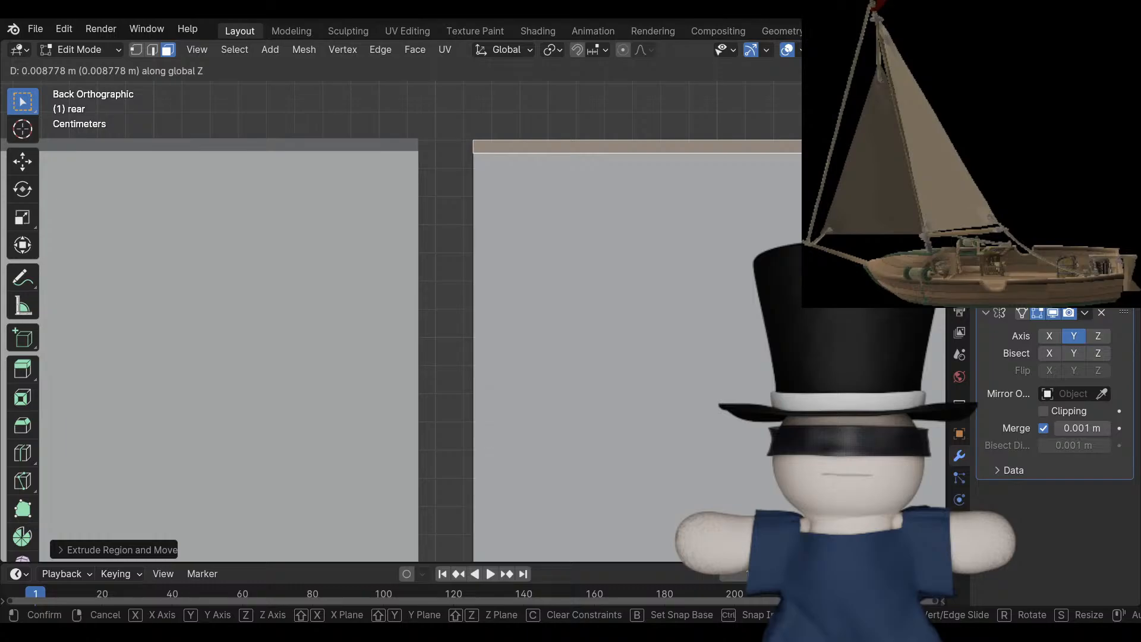
{"action": "key", "text": "Return"}
{"action": "key", "text": "alt+a"}
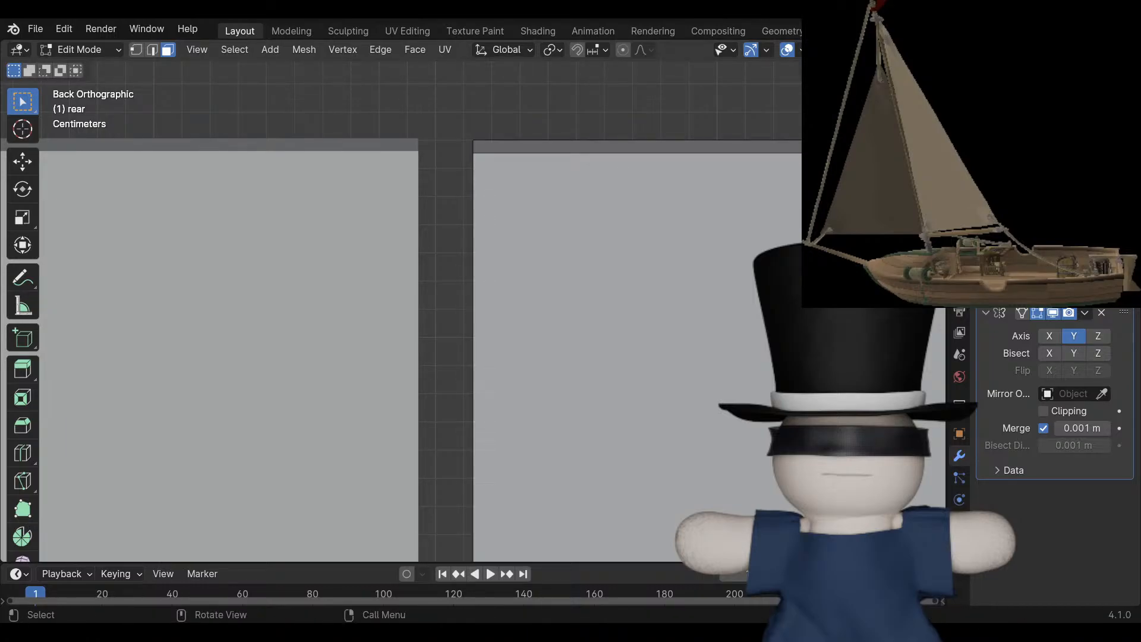
Reselect the rear wall's top face, raise it about 0.00025 m along Z and deselect it.
{"action": "left_click", "coordinate": [637, 147]}
{"action": "middle_click_drag", "start_coordinate": [638, 149], "coordinate": [681, 181]}
{"action": "key", "text": "ctrl+KP_1"}
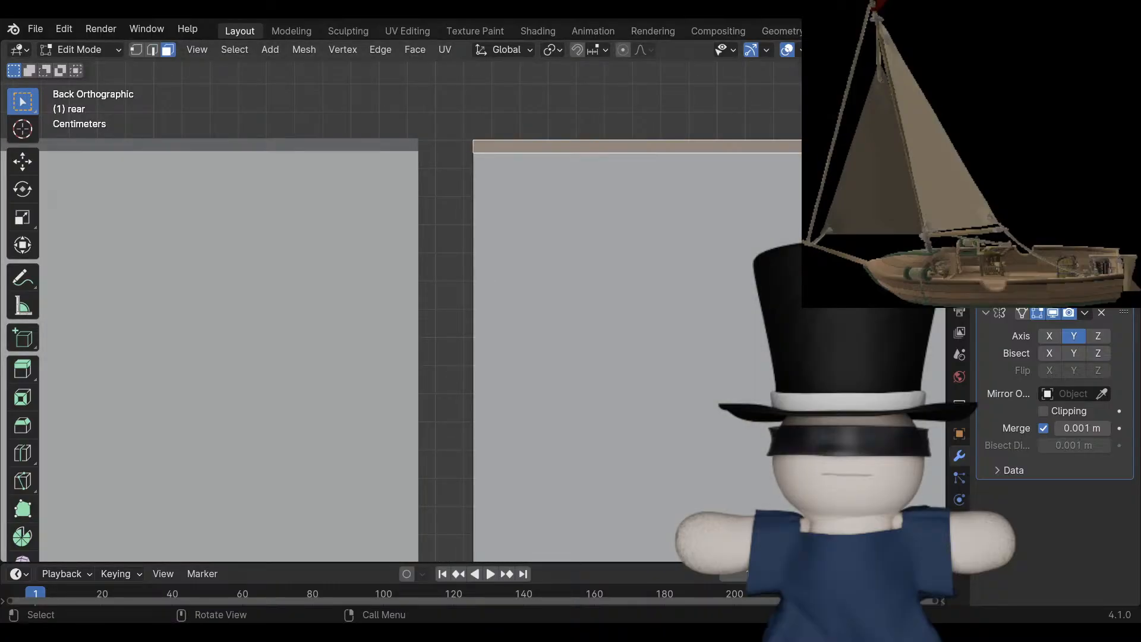
{"action": "key", "text": "g"}
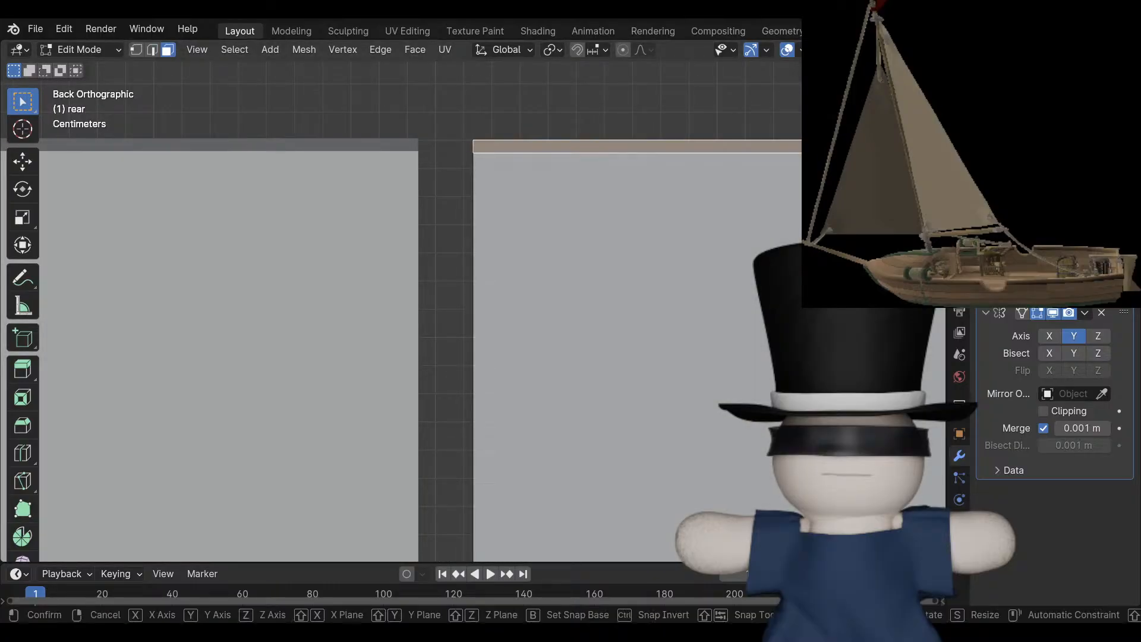
{"action": "key", "text": "z"}
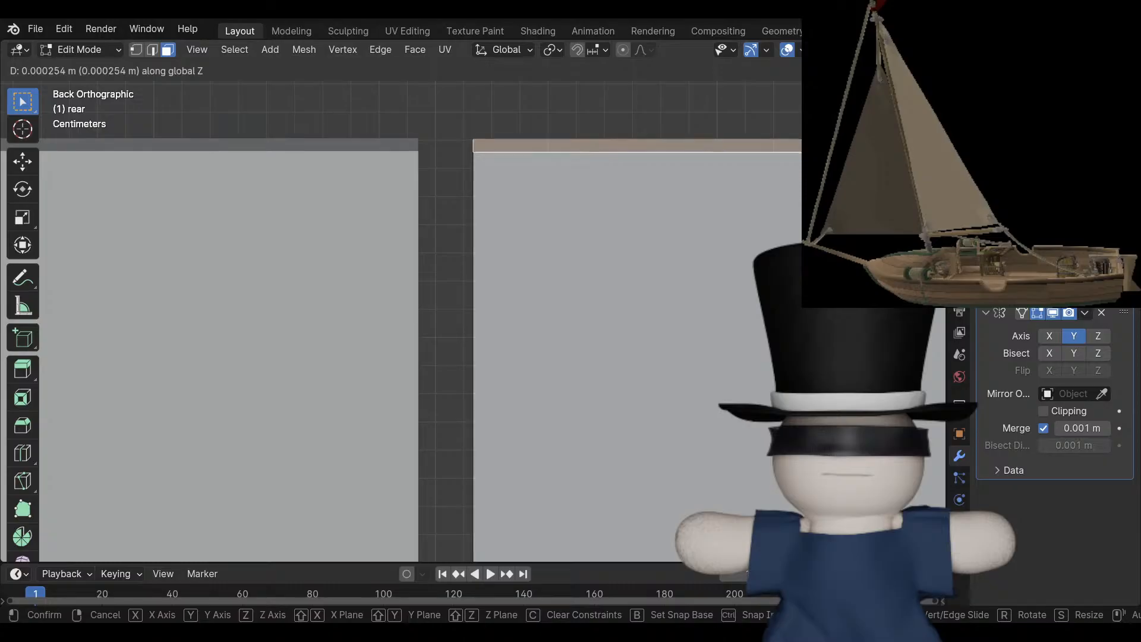
{"action": "key", "text": "Return"}
{"action": "key", "text": "alt+a"}
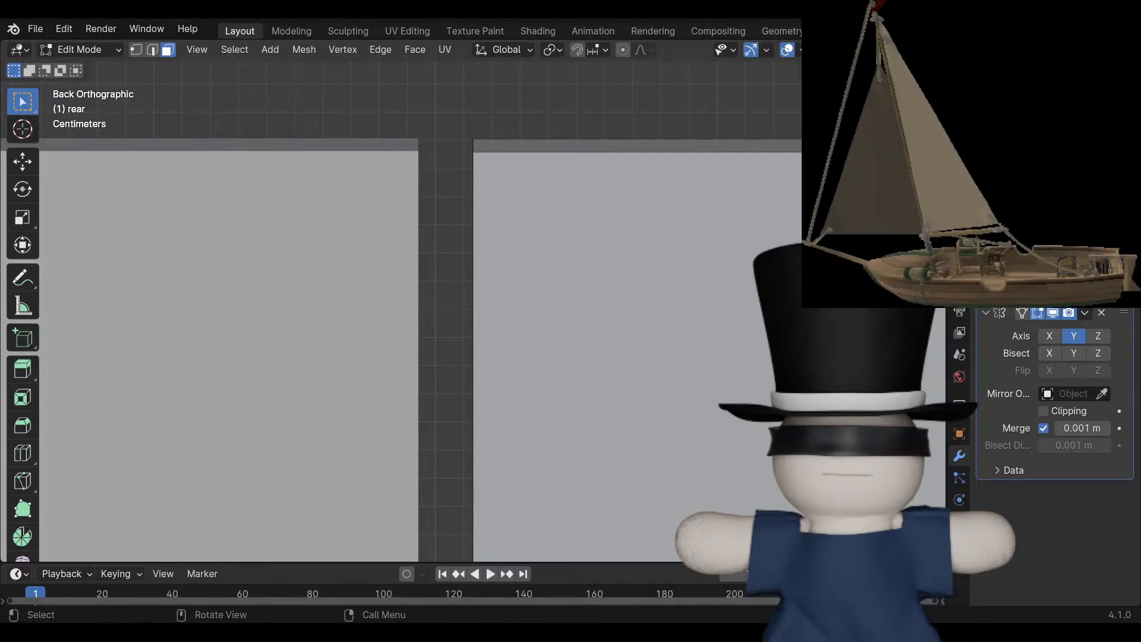
Examine how the raised rear wall lines up with the middle section's wall in perspective and left views.
{"action": "scroll", "coordinate": [416, 297], "scroll_direction": "down", "scroll_amount": 3}
{"action": "middle_click_drag", "start_coordinate": [416, 297], "coordinate": [481, 351]}
{"action": "scroll", "coordinate": [482, 351], "scroll_direction": "down", "scroll_amount": 7}
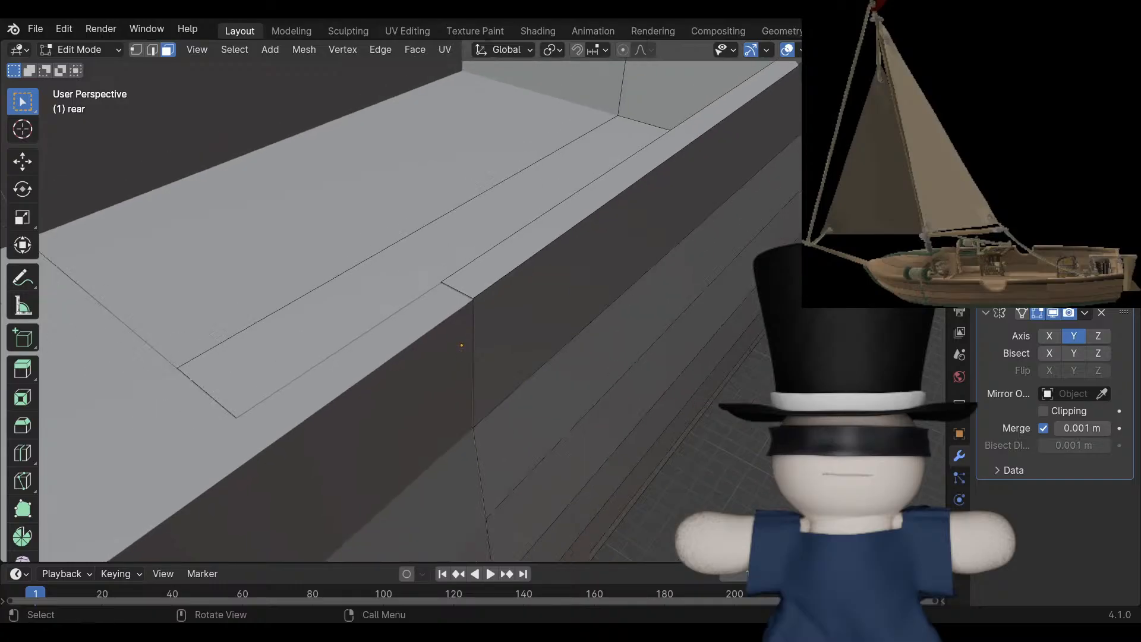
{"action": "scroll", "coordinate": [461, 346], "scroll_direction": "up", "scroll_amount": 4}
{"action": "middle_click_drag", "start_coordinate": [461, 345], "coordinate": [440, 538]}
{"action": "middle_click_drag", "start_coordinate": [380, 250], "coordinate": [351, 297]}
{"action": "scroll", "coordinate": [511, 345], "scroll_direction": "up", "scroll_amount": 5}
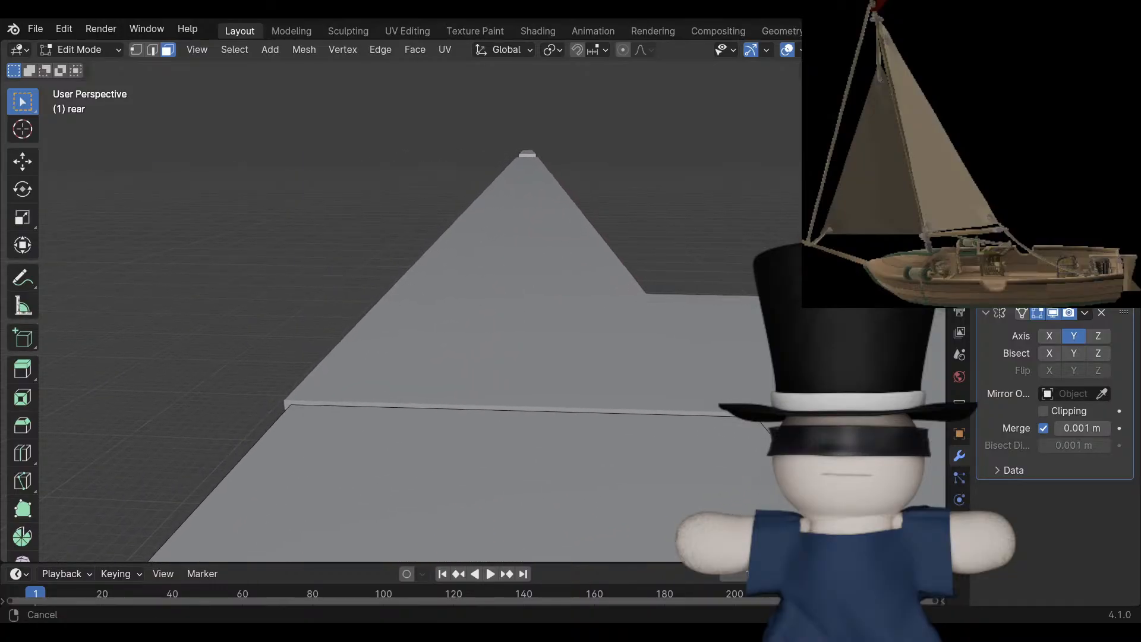
{"action": "scroll", "coordinate": [350, 297], "scroll_direction": "down", "scroll_amount": 6}
{"action": "scroll", "coordinate": [351, 297], "scroll_direction": "up", "scroll_amount": 3}
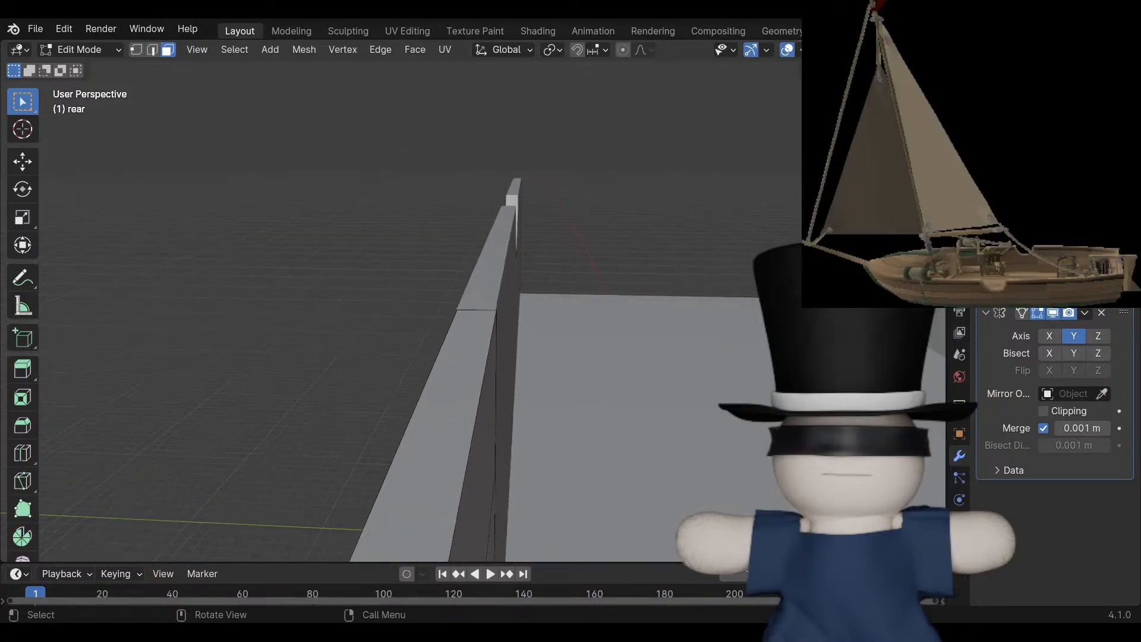
{"action": "key", "text": "ctrl+KP_3"}
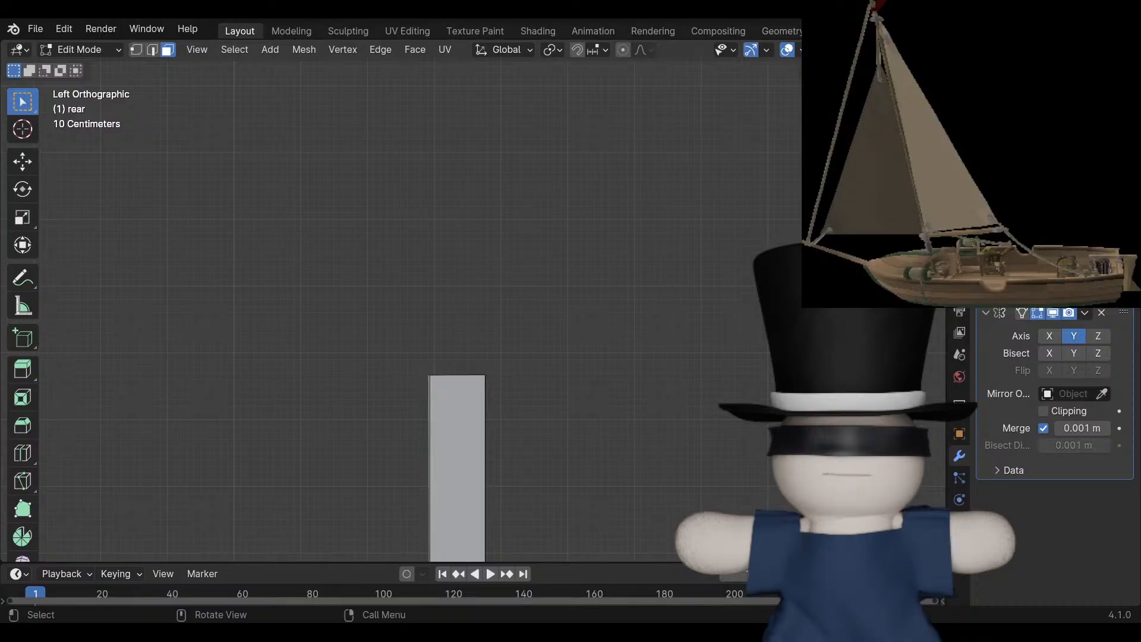
{"action": "scroll", "coordinate": [473, 300], "scroll_direction": "up", "scroll_amount": 7}
{"action": "middle_click_drag", "start_coordinate": [410, 475], "coordinate": [485, 132], "text": "shift"}
{"action": "scroll", "coordinate": [485, 132], "scroll_direction": "up", "scroll_amount": 3}
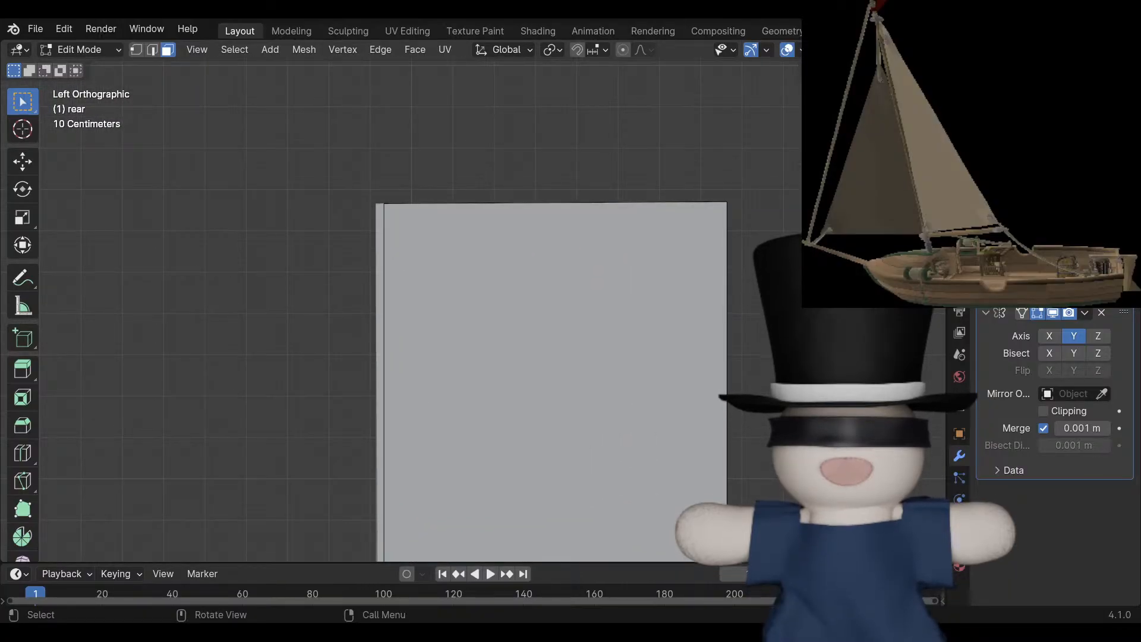
Undo the rear side wall's extrusion and the height adjustments of its top face.
{"action": "key", "text": "ctrl+z"}
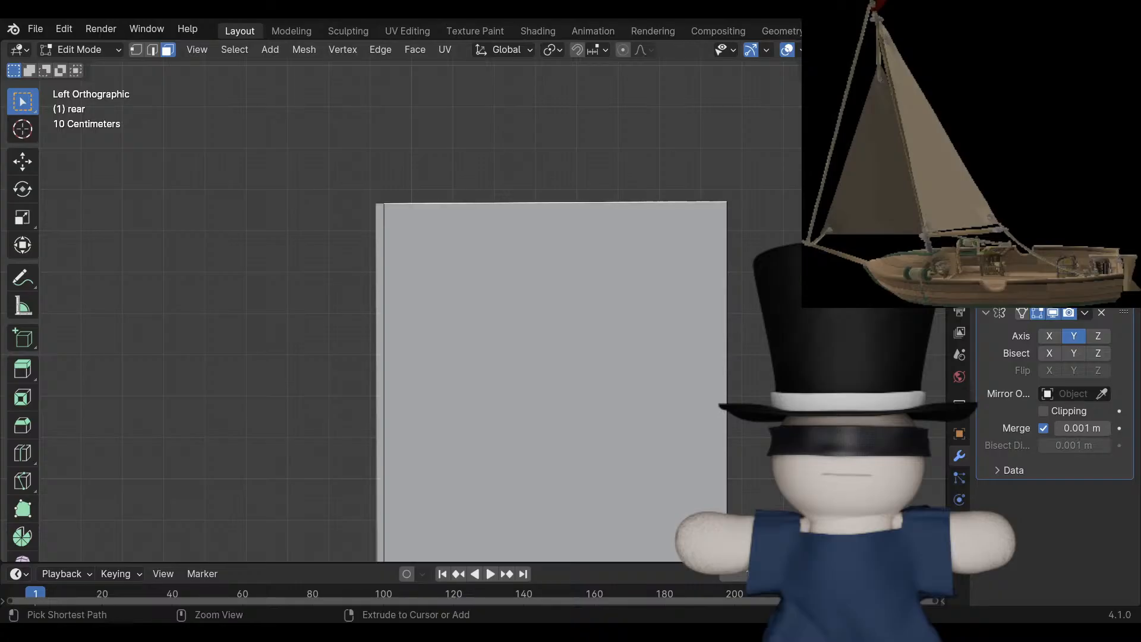
{"action": "key", "text": "ctrl+z"}
{"action": "key", "text": "ctrl+z"}
{"action": "key", "text": "ctrl+z"}
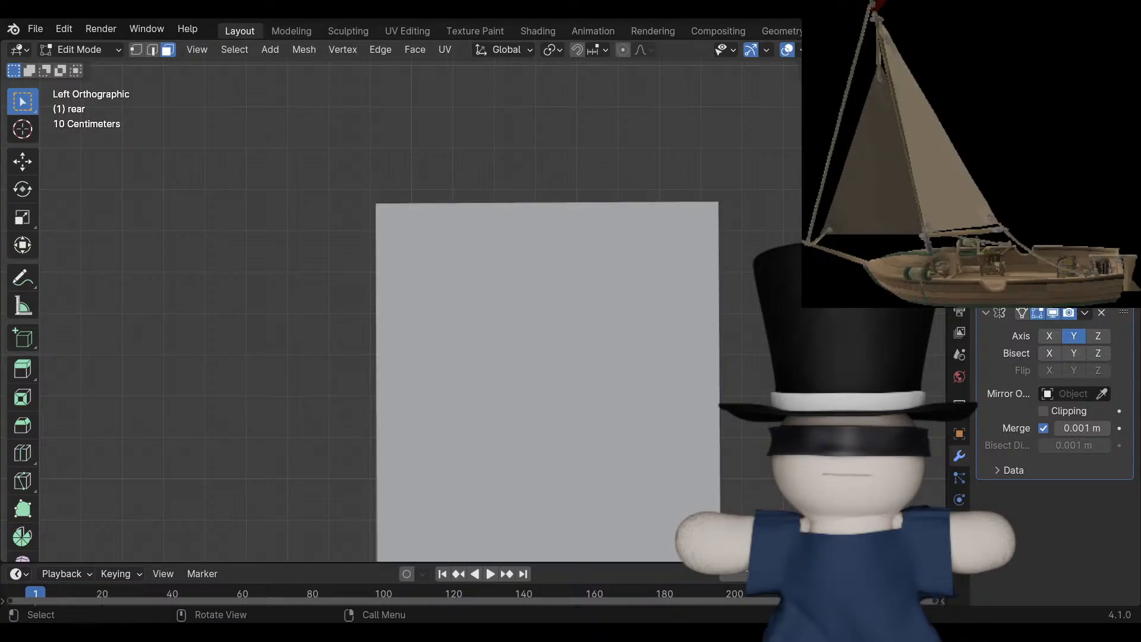
{"action": "key", "text": "ctrl+z"}
{"action": "key", "text": "ctrl+z"}
{"action": "key", "text": "ctrl+z"}
{"action": "key", "text": "ctrl+z"}
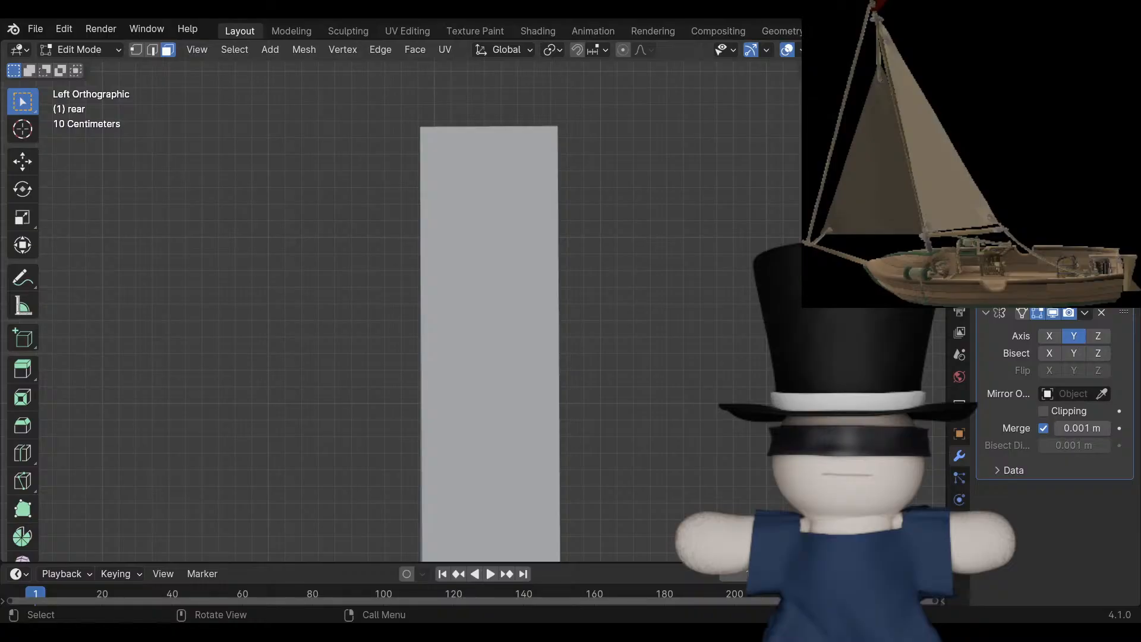
{"action": "key", "text": "ctrl+z"}
{"action": "key", "text": "ctrl+z"}
{"action": "key", "text": "ctrl+z"}
Extrude the top face of the rear section's side wall about 3.662 m along its normal.
{"action": "middle_click_drag", "start_coordinate": [452, 309], "coordinate": [737, 487]}
{"action": "scroll", "coordinate": [473, 301], "scroll_direction": "down", "scroll_amount": 5}
{"action": "scroll", "coordinate": [472, 300], "scroll_direction": "up", "scroll_amount": 4}
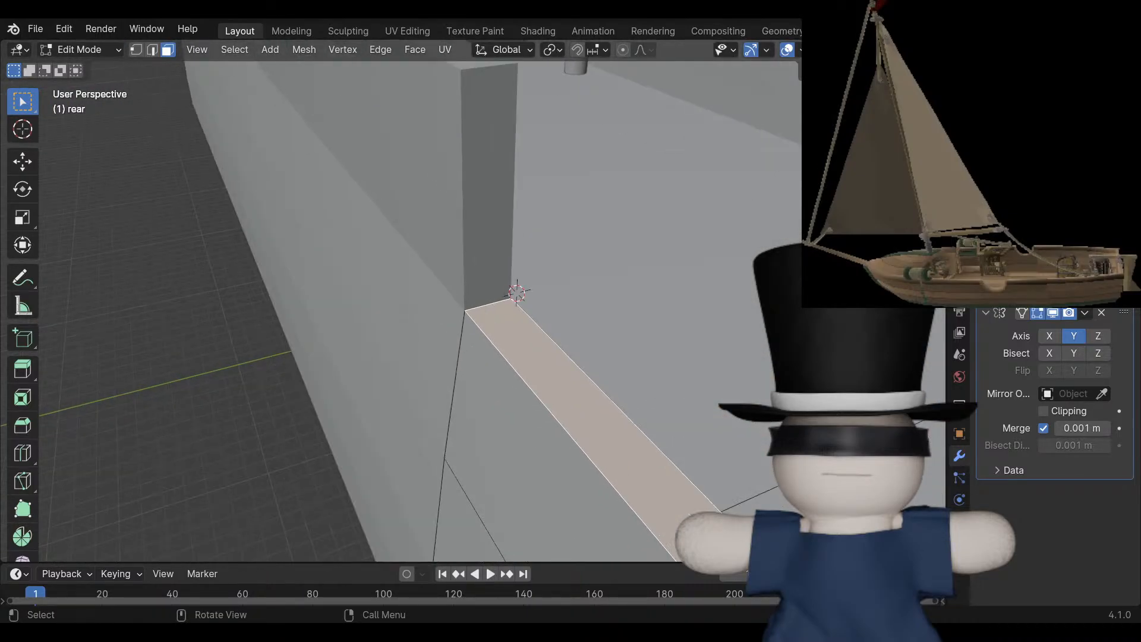
{"action": "key", "text": "e"}
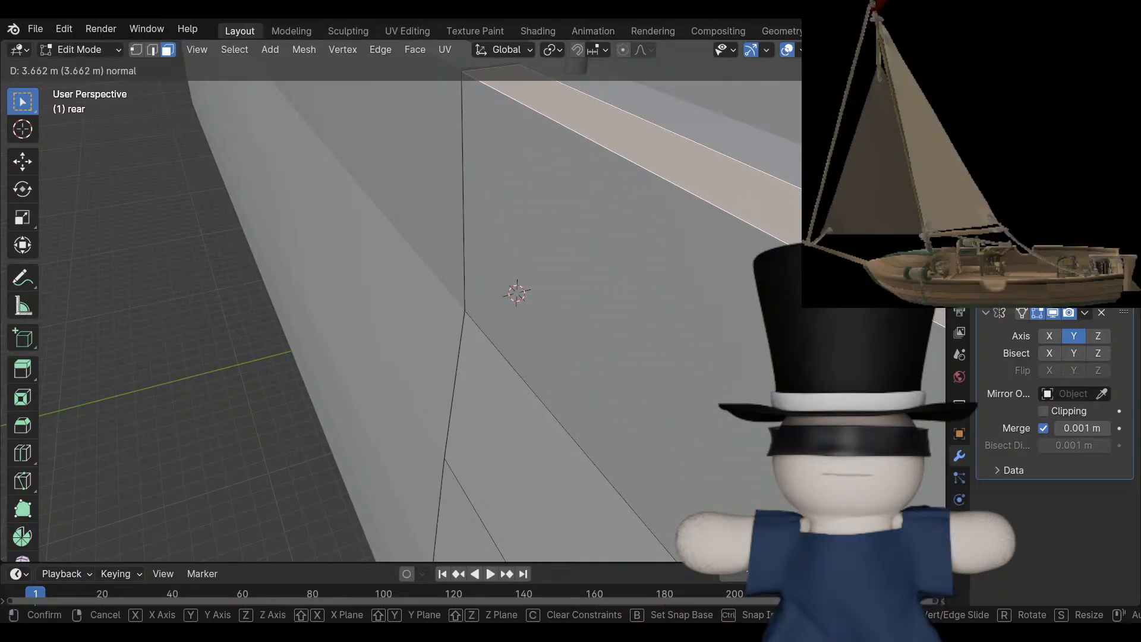
{"action": "key", "text": "Return"}
Examine the newly extruded rear wall's alignment with the middle section's wall from the back, right, left and perspective views.
{"action": "middle_click_drag", "start_coordinate": [493, 267], "coordinate": [486, 296], "text": "shift"}
{"action": "scroll", "coordinate": [492, 311], "scroll_direction": "up", "scroll_amount": 4}
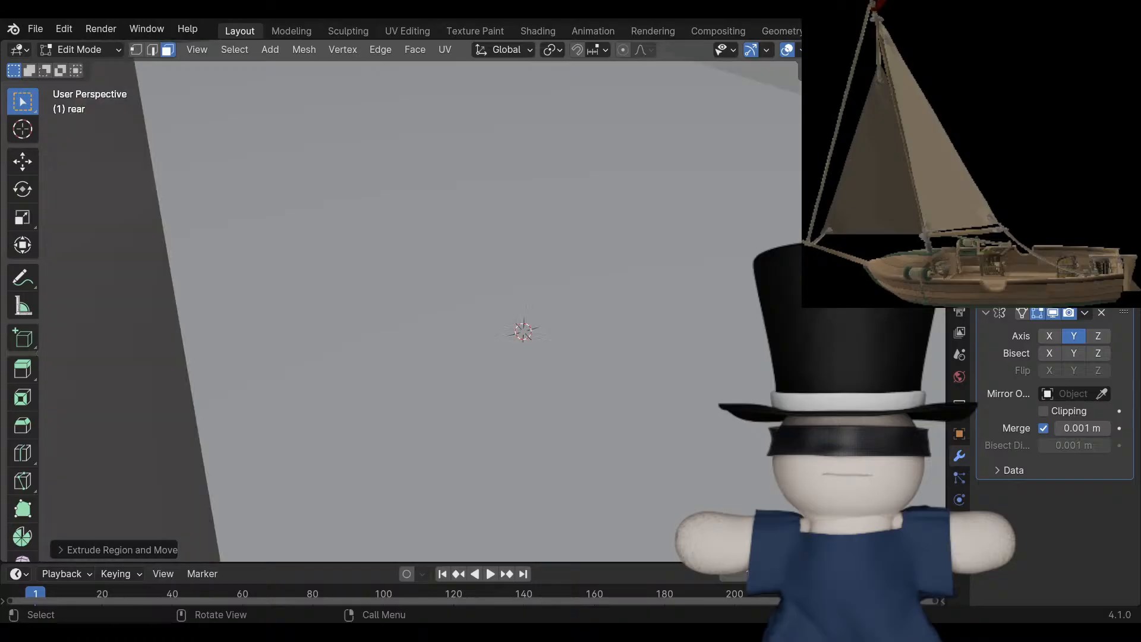
{"action": "scroll", "coordinate": [492, 311], "scroll_direction": "down", "scroll_amount": 3}
{"action": "scroll", "coordinate": [493, 312], "scroll_direction": "down", "scroll_amount": 3}
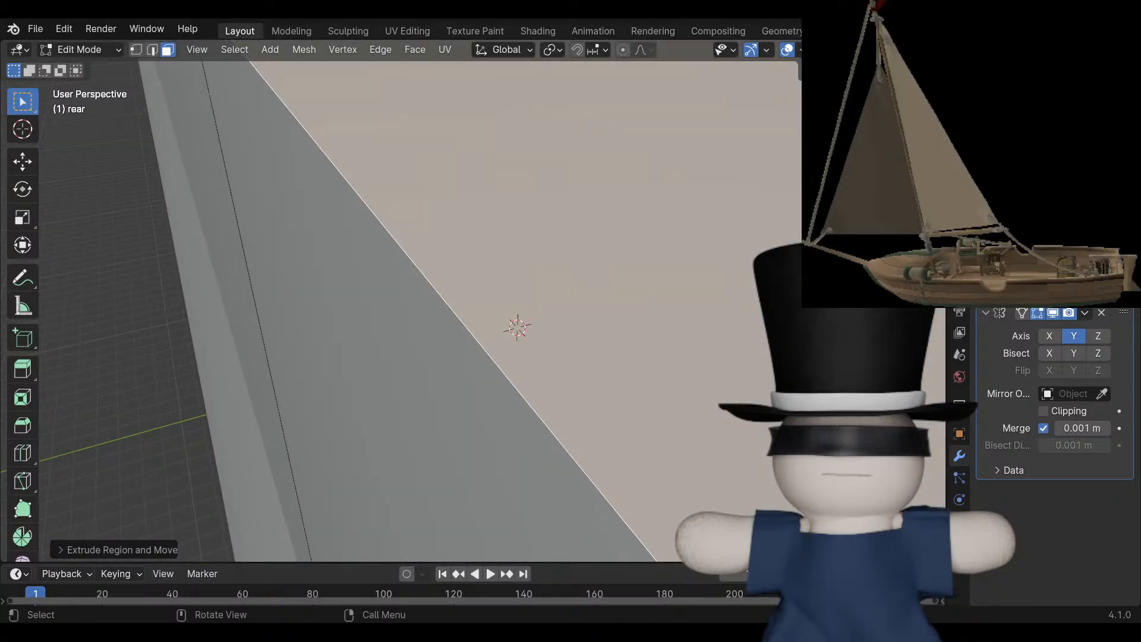
{"action": "key", "text": "ctrl+KP_1"}
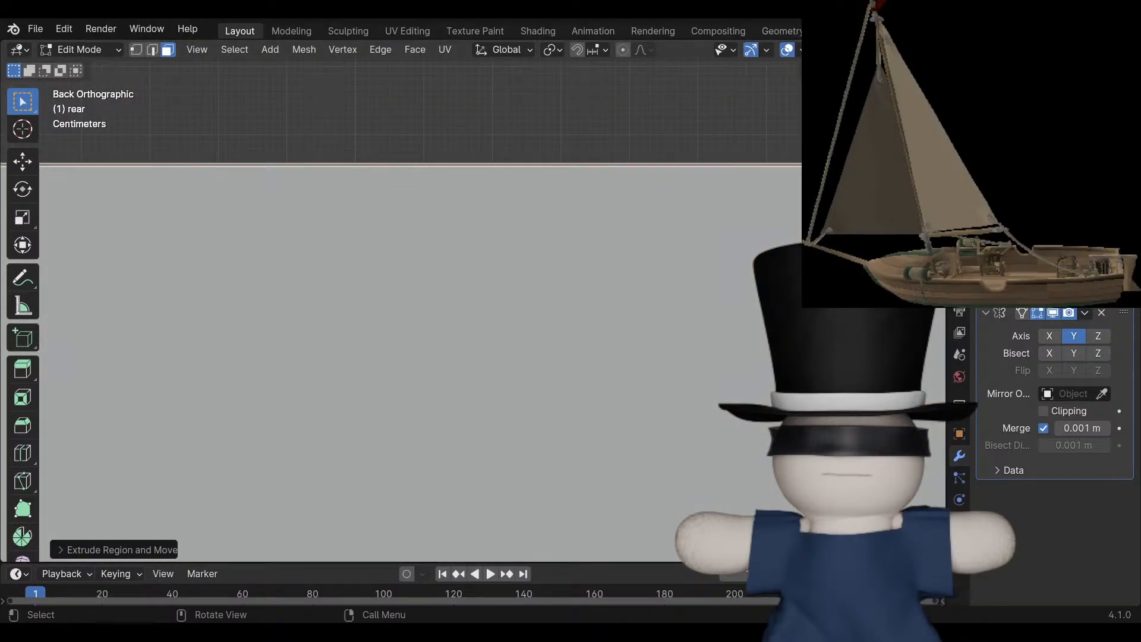
{"action": "key", "text": "KP_3"}
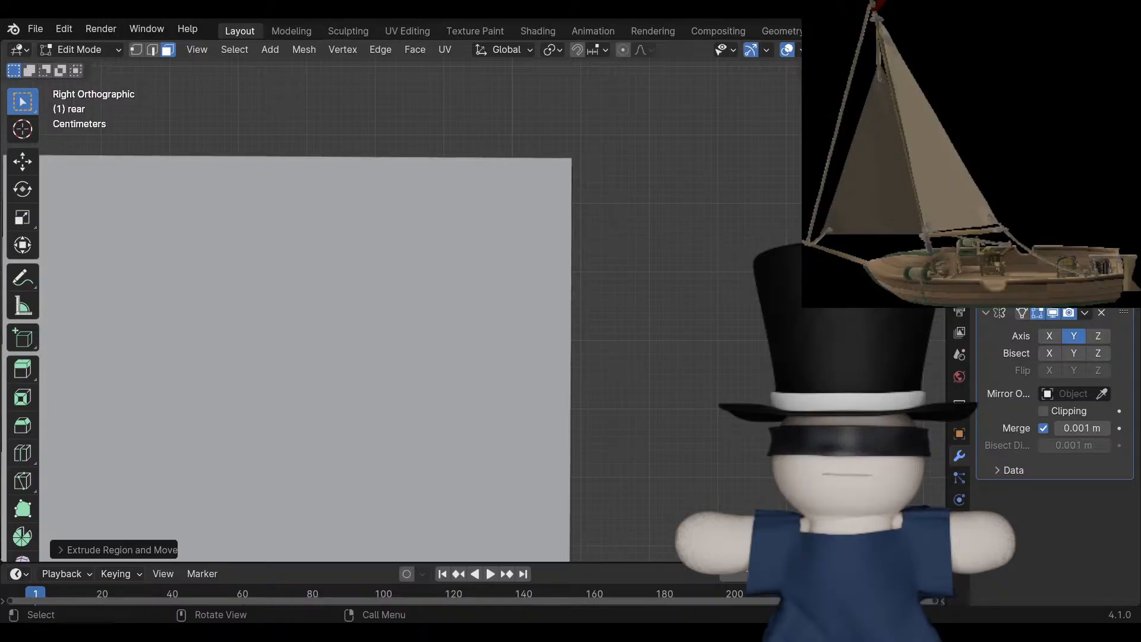
{"action": "scroll", "coordinate": [492, 311], "scroll_direction": "down", "scroll_amount": 6}
{"action": "scroll", "coordinate": [492, 311], "scroll_direction": "up", "scroll_amount": 4}
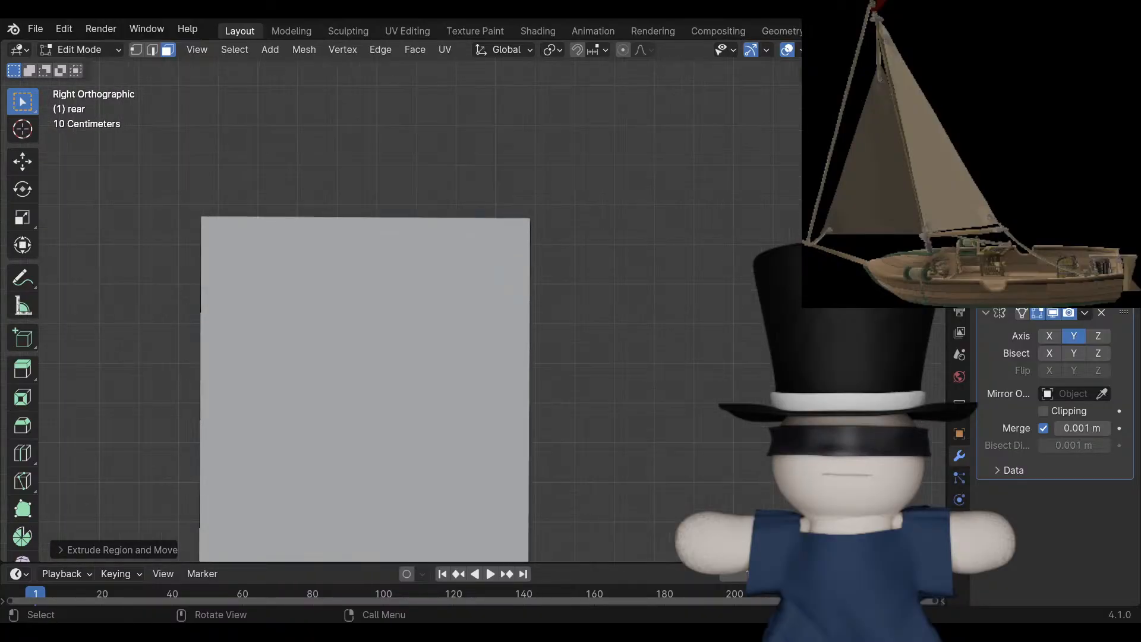
{"action": "middle_click_drag", "start_coordinate": [392, 333], "coordinate": [592, 294], "text": "shift"}
{"action": "scroll", "coordinate": [492, 312], "scroll_direction": "up", "scroll_amount": 3}
{"action": "middle_click_drag", "start_coordinate": [492, 237], "coordinate": [563, 390], "text": "shift"}
{"action": "middle_click_drag", "start_coordinate": [492, 332], "coordinate": [450, 333]}
{"action": "key", "text": "ctrl+KP_3"}
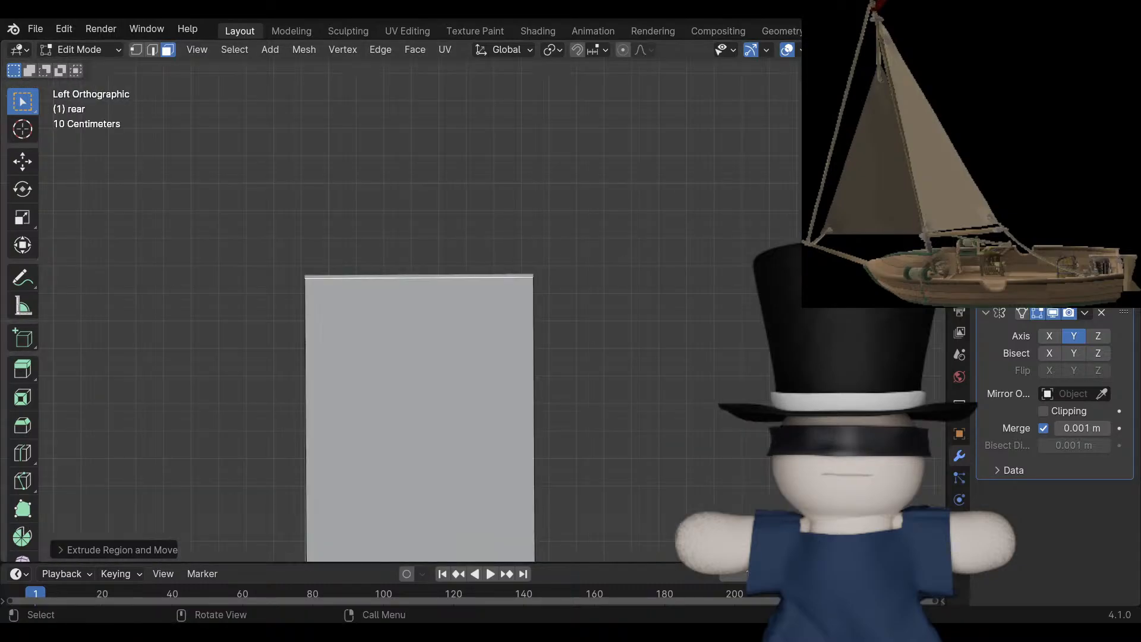
{"action": "scroll", "coordinate": [416, 386], "scroll_direction": "up", "scroll_amount": 5}
{"action": "middle_click_drag", "start_coordinate": [369, 345], "coordinate": [683, 291], "text": "shift"}
{"action": "middle_click_drag", "start_coordinate": [416, 261], "coordinate": [487, 344]}
{"action": "scroll", "coordinate": [473, 311], "scroll_direction": "down", "scroll_amount": 12}
{"action": "scroll", "coordinate": [508, 310], "scroll_direction": "up", "scroll_amount": 8}
{"action": "scroll", "coordinate": [329, 323], "scroll_direction": "down", "scroll_amount": 3}
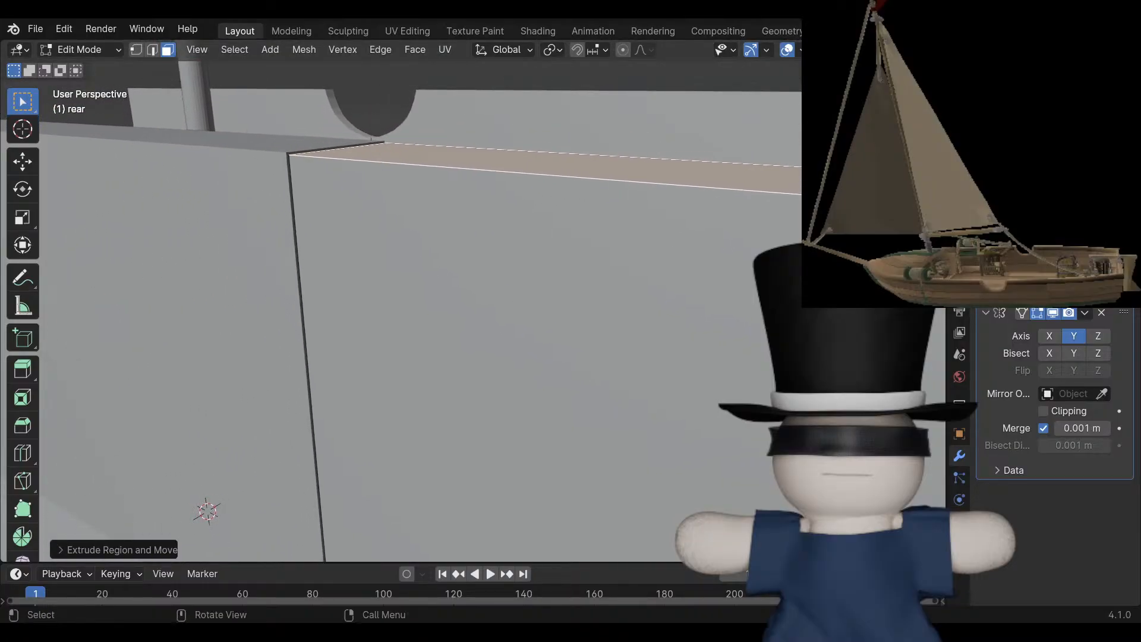
Raise the top face of the rear section's side wall about 0.0112 m along Z, level with the middle section's wall top.
{"action": "key", "text": "ctrl+KP_1"}
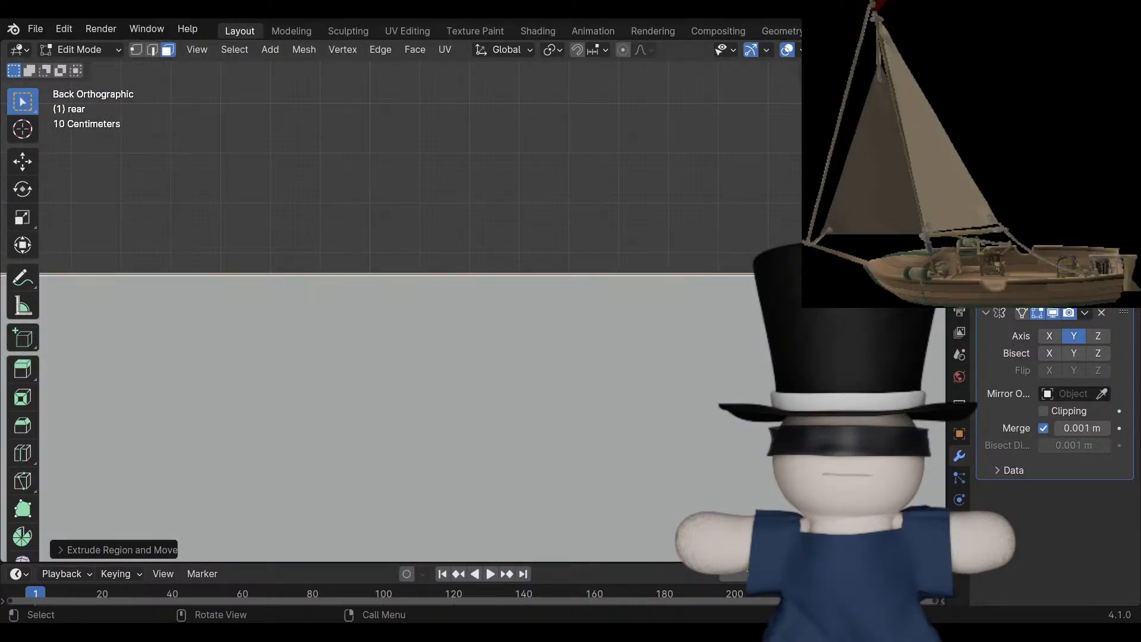
{"action": "scroll", "coordinate": [480, 320], "scroll_direction": "down", "scroll_amount": 6}
{"action": "middle_click_drag", "start_coordinate": [285, 357], "coordinate": [486, 480], "text": "shift"}
{"action": "scroll", "coordinate": [473, 311], "scroll_direction": "up", "scroll_amount": 9}
{"action": "scroll", "coordinate": [473, 311], "scroll_direction": "up", "scroll_amount": 3}
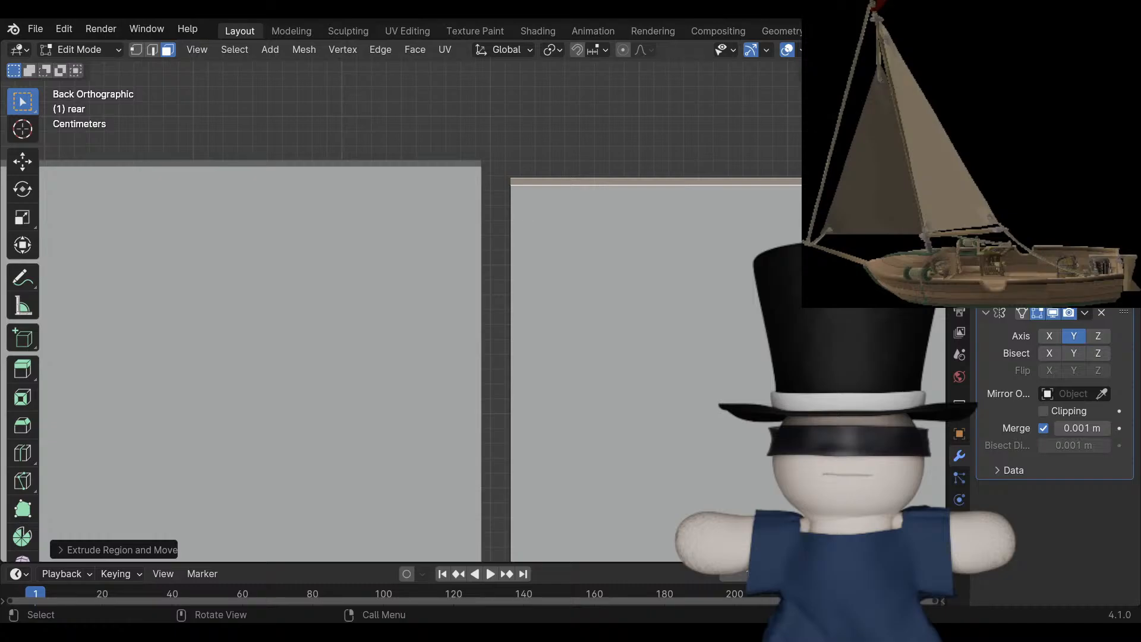
{"action": "key", "text": "g"}
{"action": "key", "text": "z"}
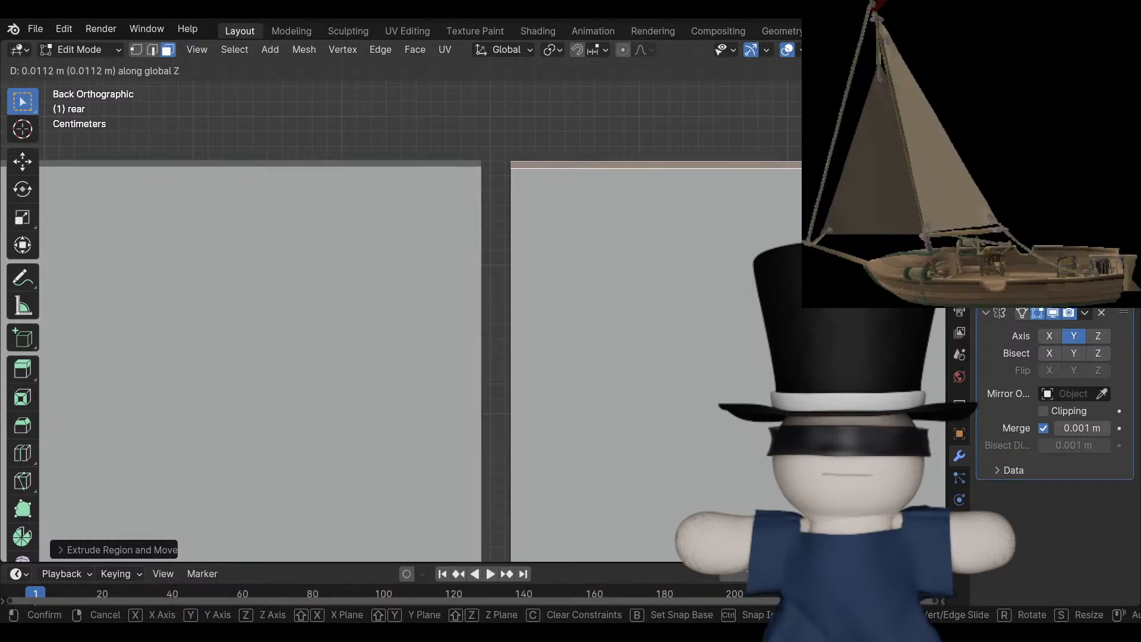
{"action": "key", "text": "Return"}
{"action": "key", "text": "alt+a"}
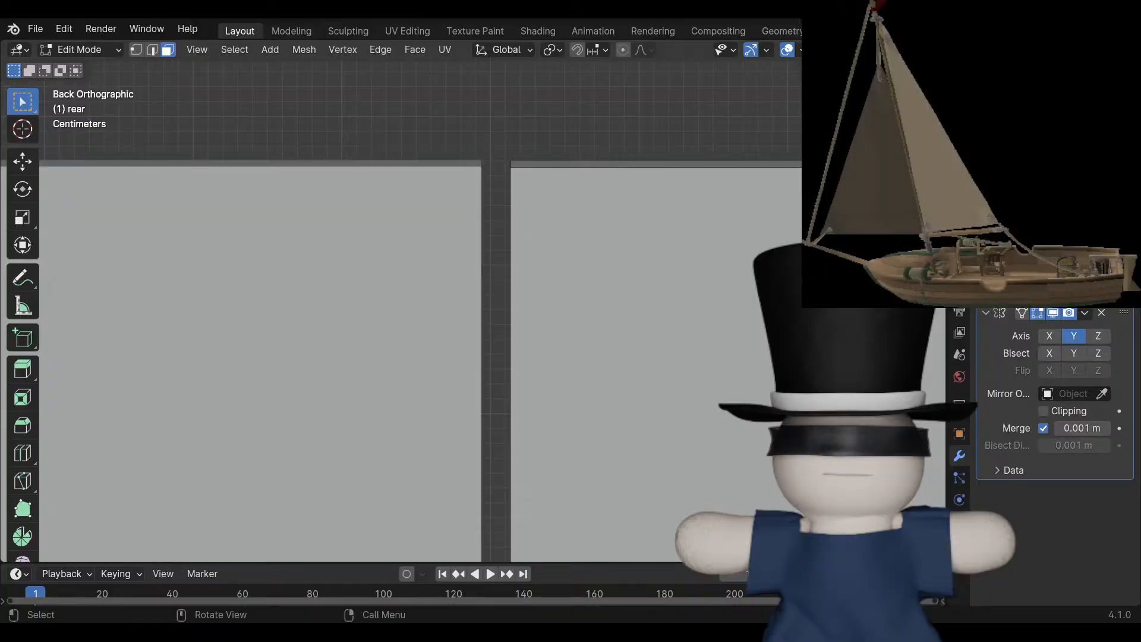
Examine the raised rear side wall from outside, its end at the stern and the transom's upper edge.
{"action": "scroll", "coordinate": [404, 297], "scroll_direction": "down", "scroll_amount": 3}
{"action": "middle_click_drag", "start_coordinate": [476, 250], "coordinate": [464, 326]}
{"action": "scroll", "coordinate": [464, 327], "scroll_direction": "down", "scroll_amount": 12}
{"action": "scroll", "coordinate": [464, 326], "scroll_direction": "up", "scroll_amount": 5}
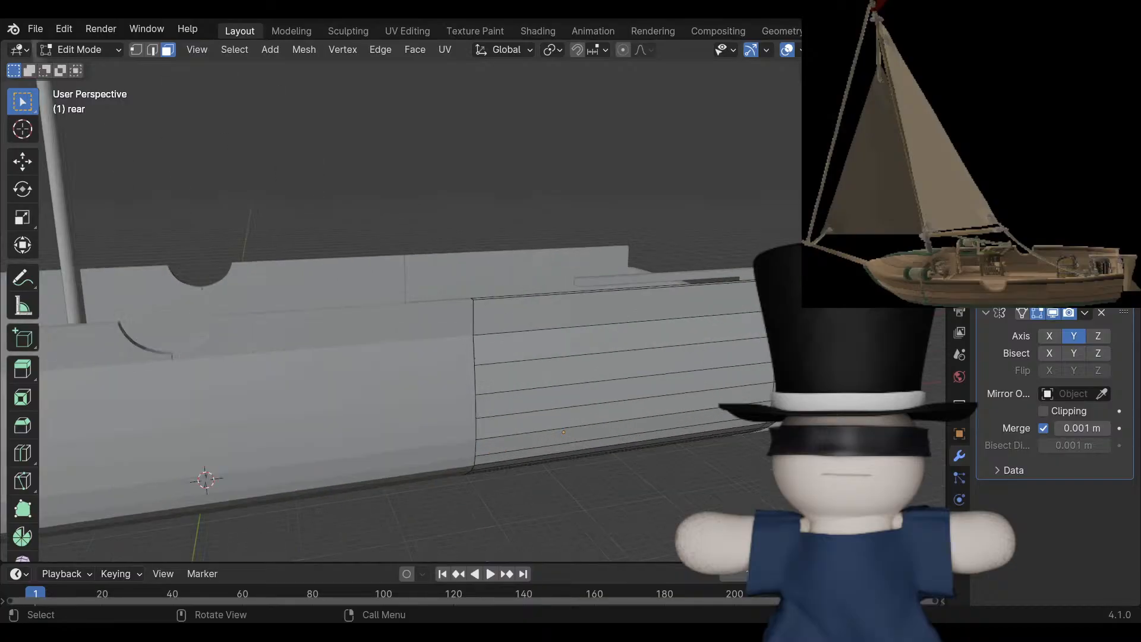
{"action": "middle_click_drag", "start_coordinate": [535, 356], "coordinate": [276, 401], "text": "shift"}
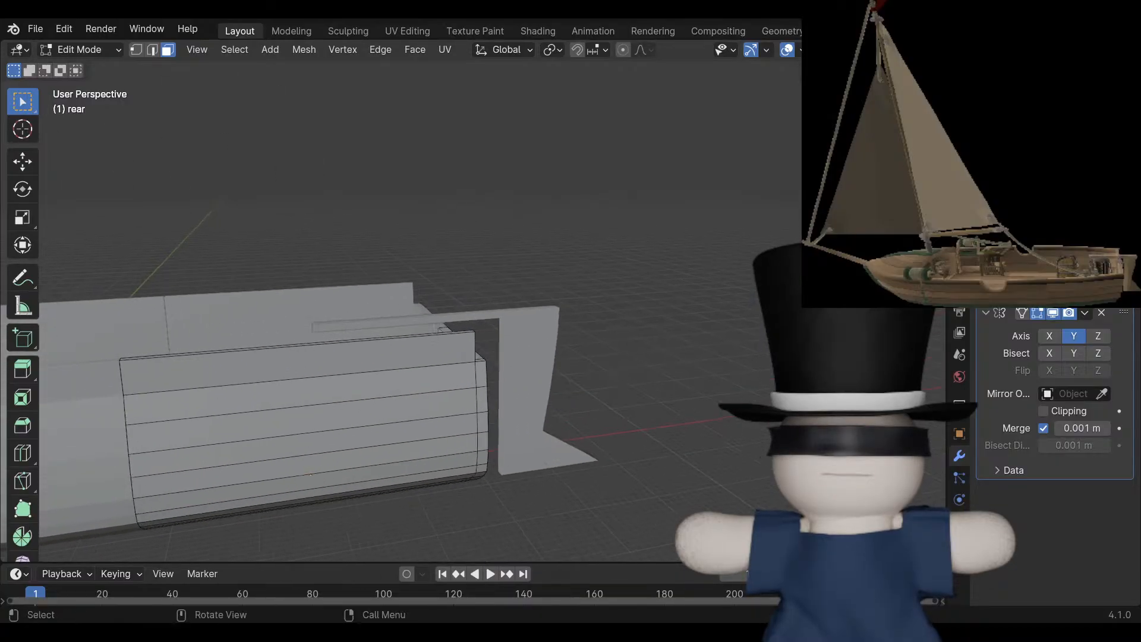
{"action": "scroll", "coordinate": [381, 333], "scroll_direction": "up", "scroll_amount": 3}
{"action": "middle_click_drag", "start_coordinate": [380, 333], "coordinate": [288, 383]}
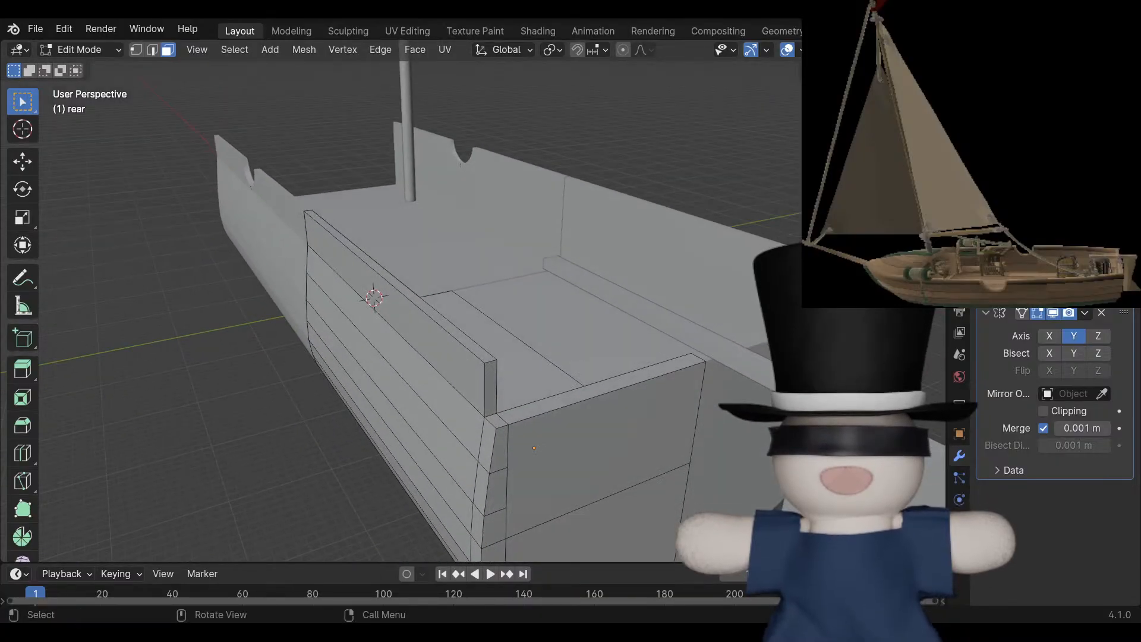
{"action": "scroll", "coordinate": [472, 333], "scroll_direction": "up", "scroll_amount": 3}
{"action": "middle_click_drag", "start_coordinate": [528, 410], "coordinate": [333, 223], "text": "shift"}
{"action": "middle_click_drag", "start_coordinate": [434, 388], "coordinate": [416, 412], "text": "shift"}
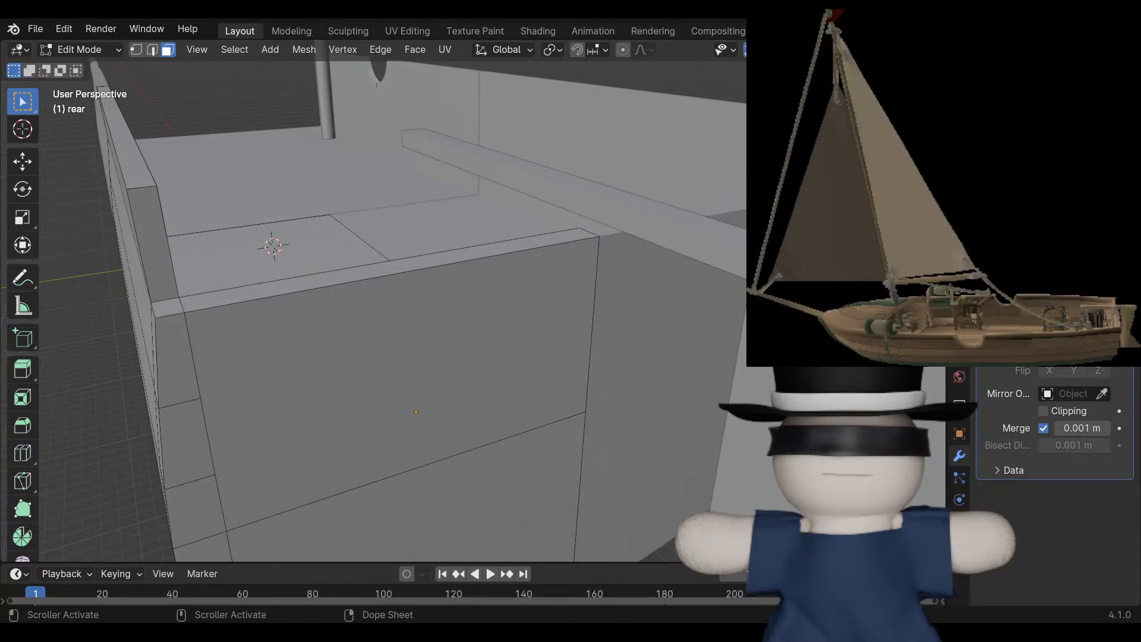
Examine the whole hull from the stern round to the open front end of the middle section beside the mast.
{"action": "scroll", "coordinate": [386, 297], "scroll_direction": "down", "scroll_amount": 5}
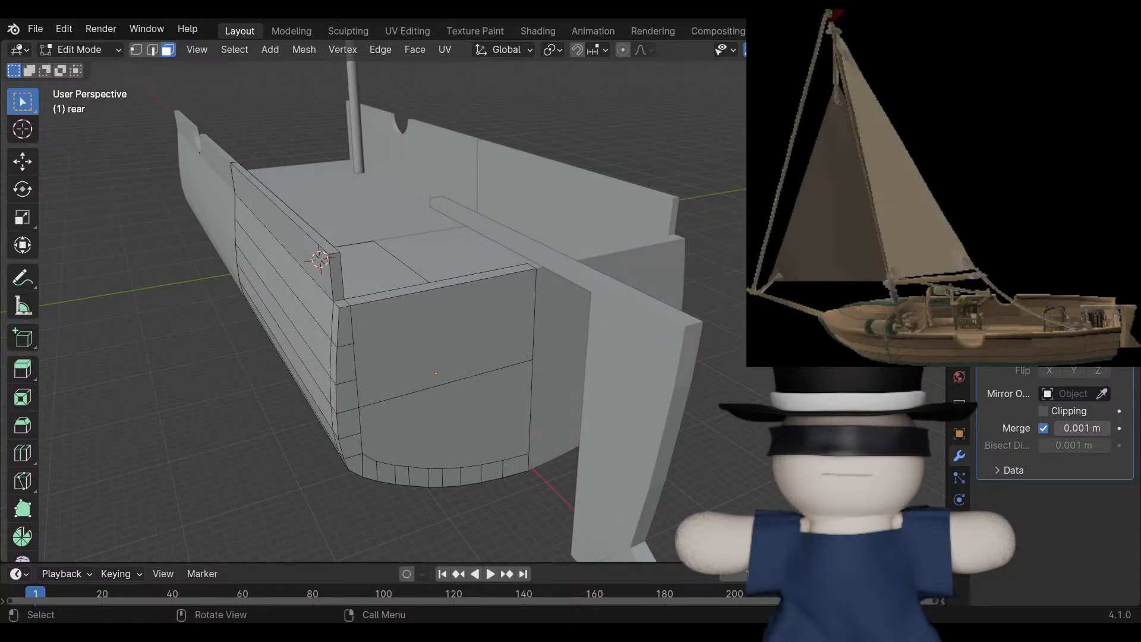
{"action": "middle_click_drag", "start_coordinate": [333, 261], "coordinate": [692, 366], "text": "shift"}
{"action": "scroll", "coordinate": [475, 301], "scroll_direction": "up", "scroll_amount": 3}
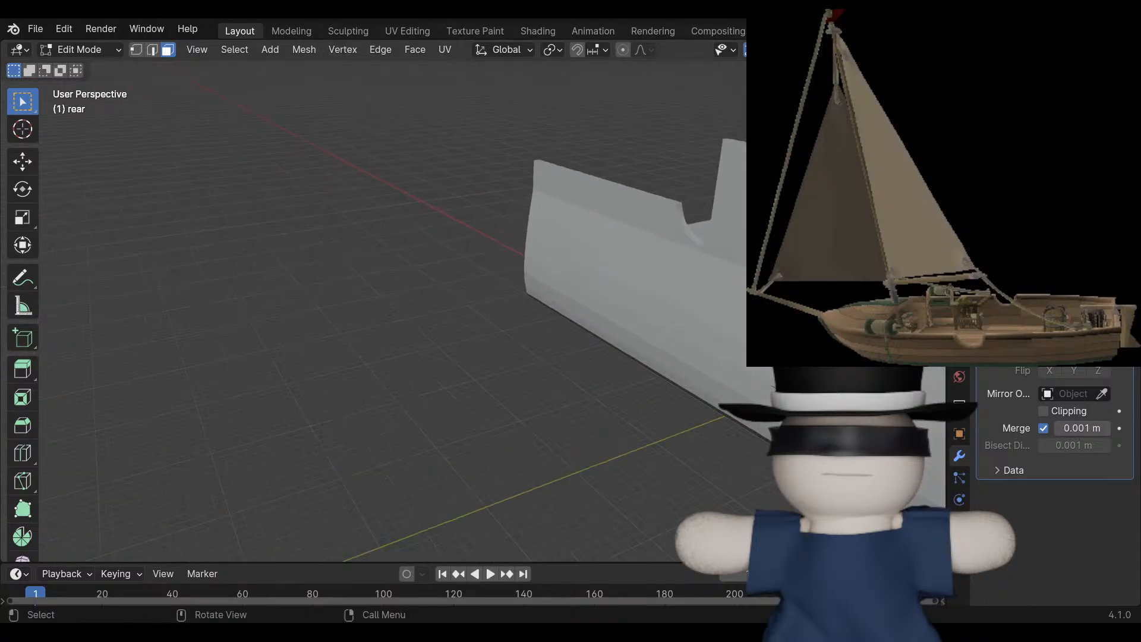
{"action": "middle_click_drag", "start_coordinate": [357, 285], "coordinate": [590, 359]}
{"action": "scroll", "coordinate": [451, 295], "scroll_direction": "down", "scroll_amount": 2}
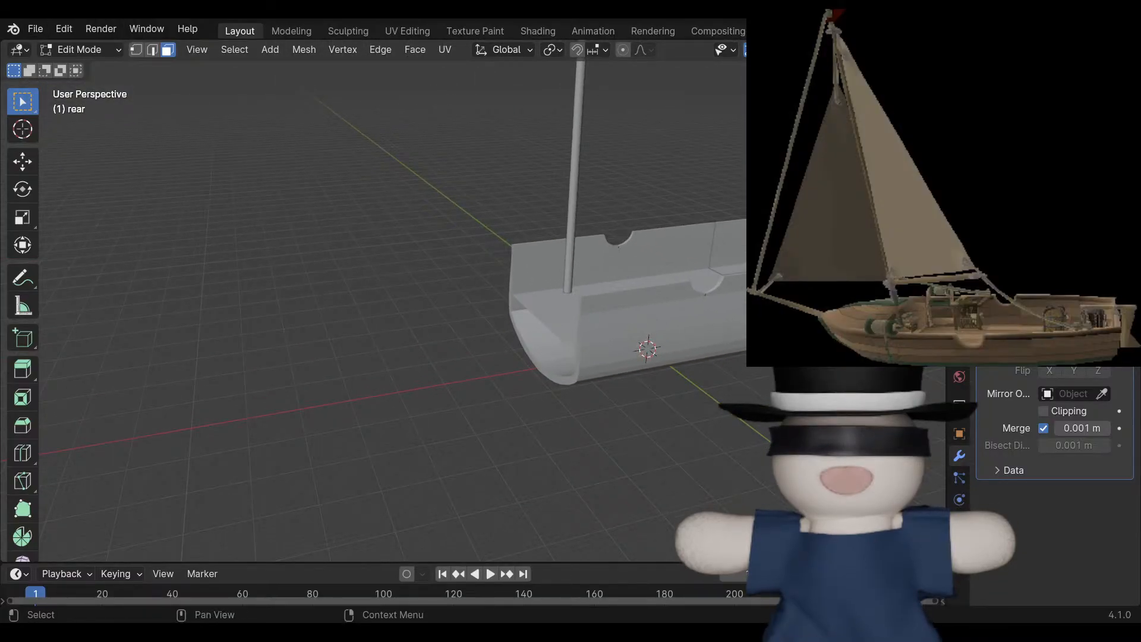
{"action": "left_click", "coordinate": [1016, 125]}
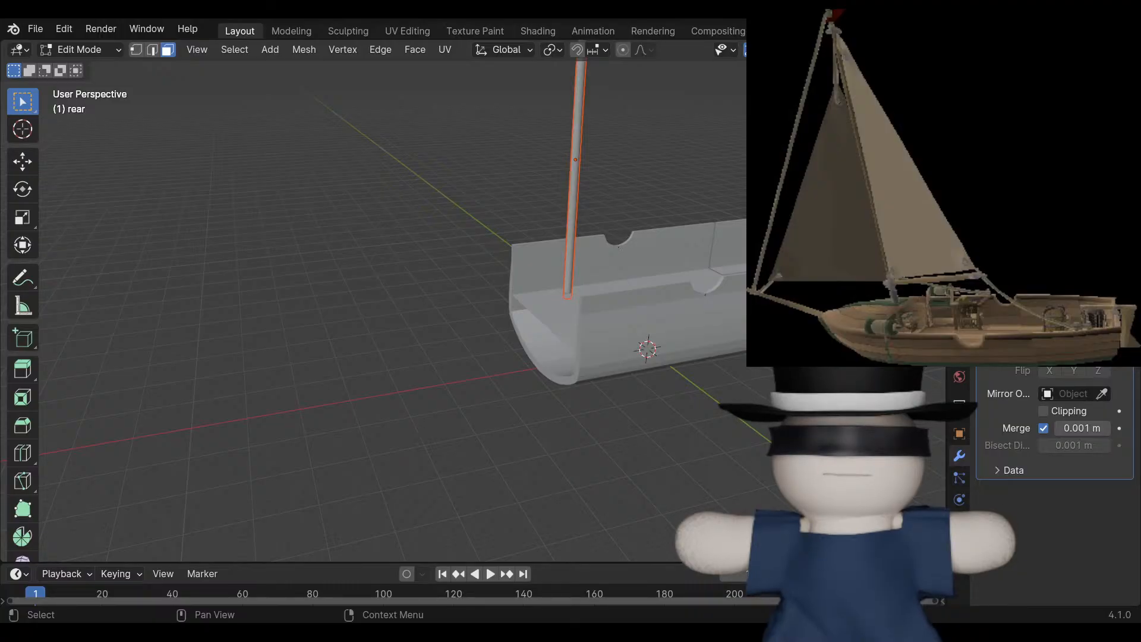
{"action": "key", "text": "h"}
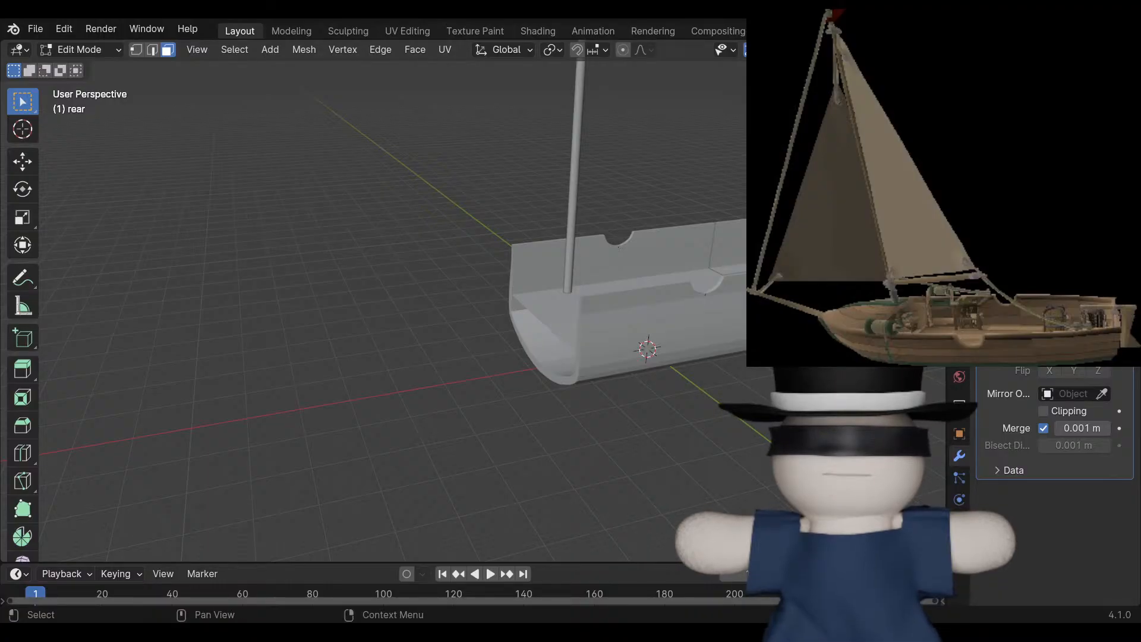
{"action": "scroll", "coordinate": [473, 300], "scroll_direction": "up", "scroll_amount": 3}
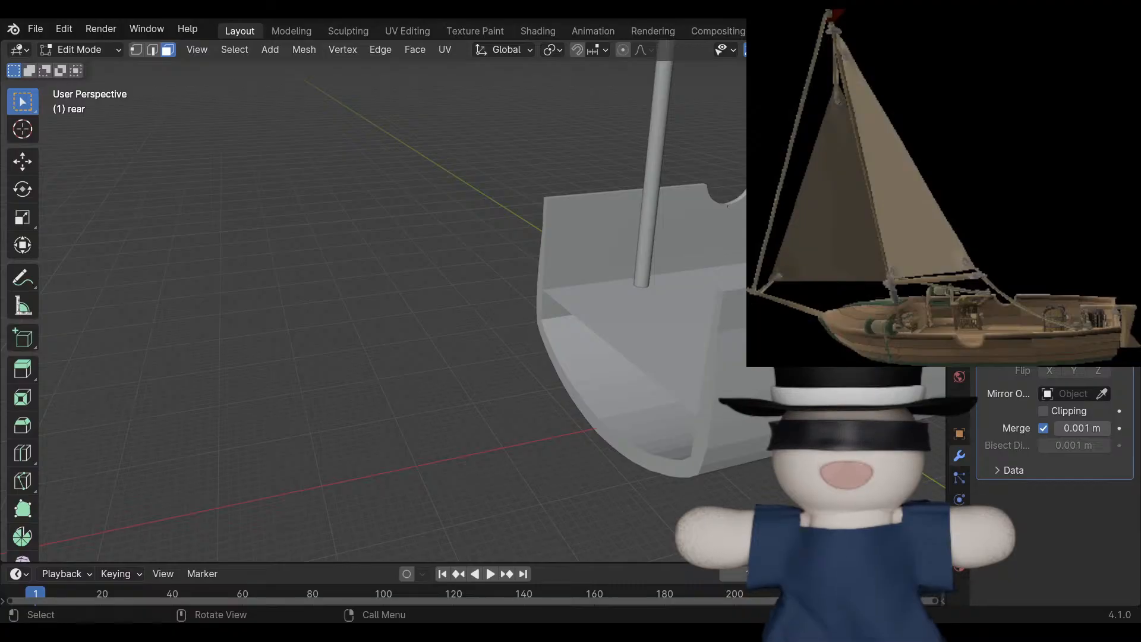
{"action": "middle_click_drag", "start_coordinate": [666, 332], "coordinate": [575, 315], "text": "shift"}
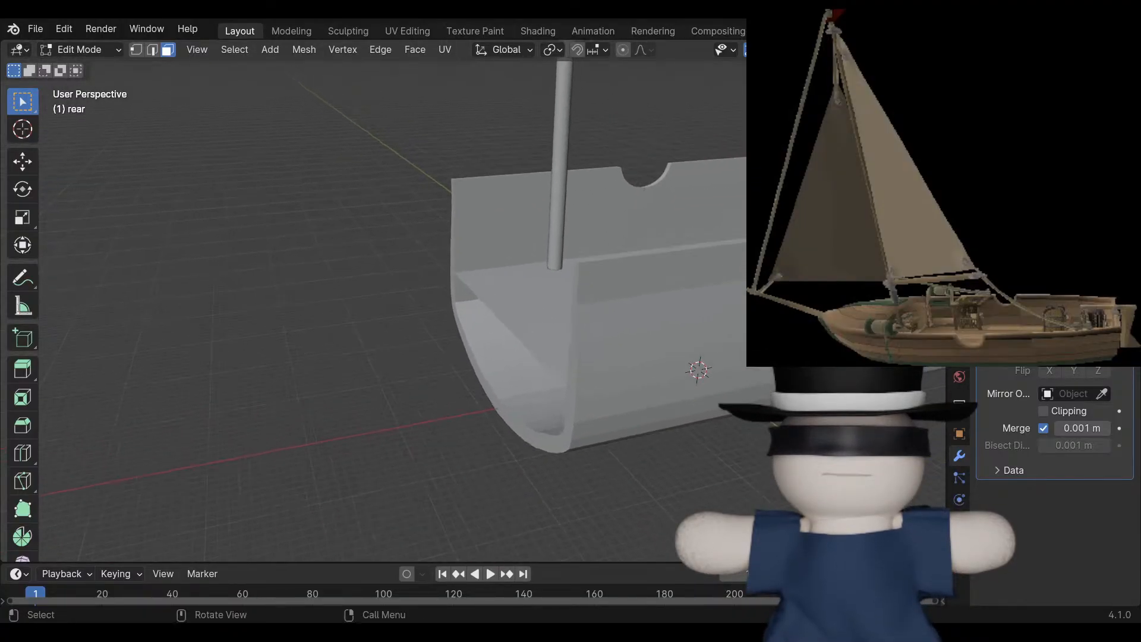
Duplicate the middle hull section and move the copy about 56.8 m along X, in front of the original.
{"action": "key", "text": "Tab"}
{"action": "left_click", "coordinate": [612, 326]}
{"action": "scroll", "coordinate": [612, 326], "scroll_direction": "down", "scroll_amount": 3}
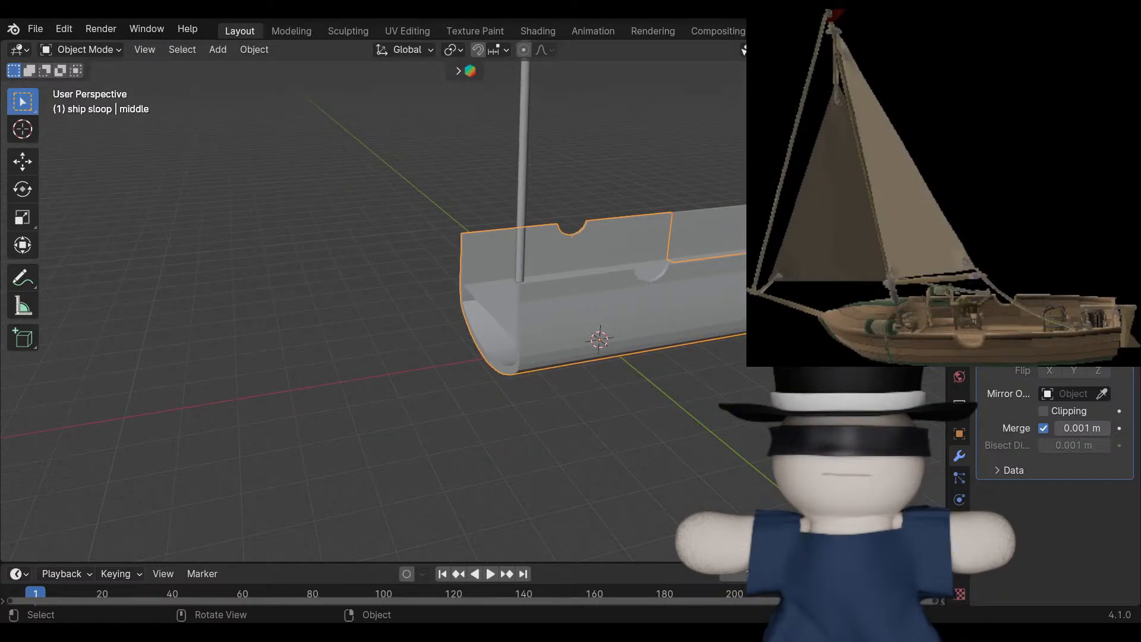
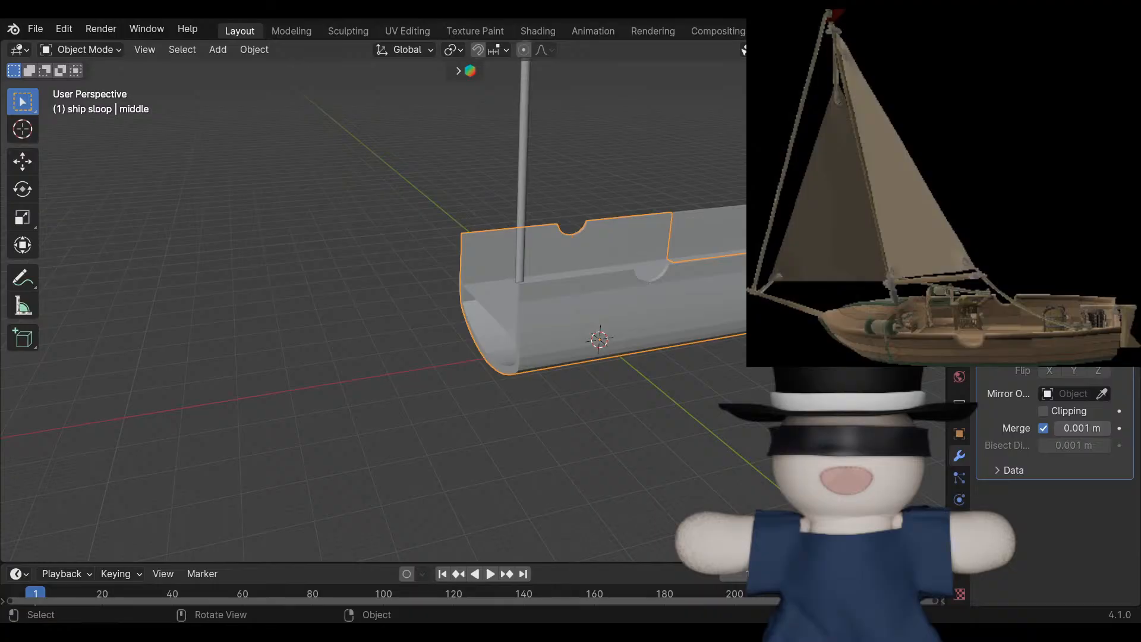
{"action": "key", "text": "shift+d"}
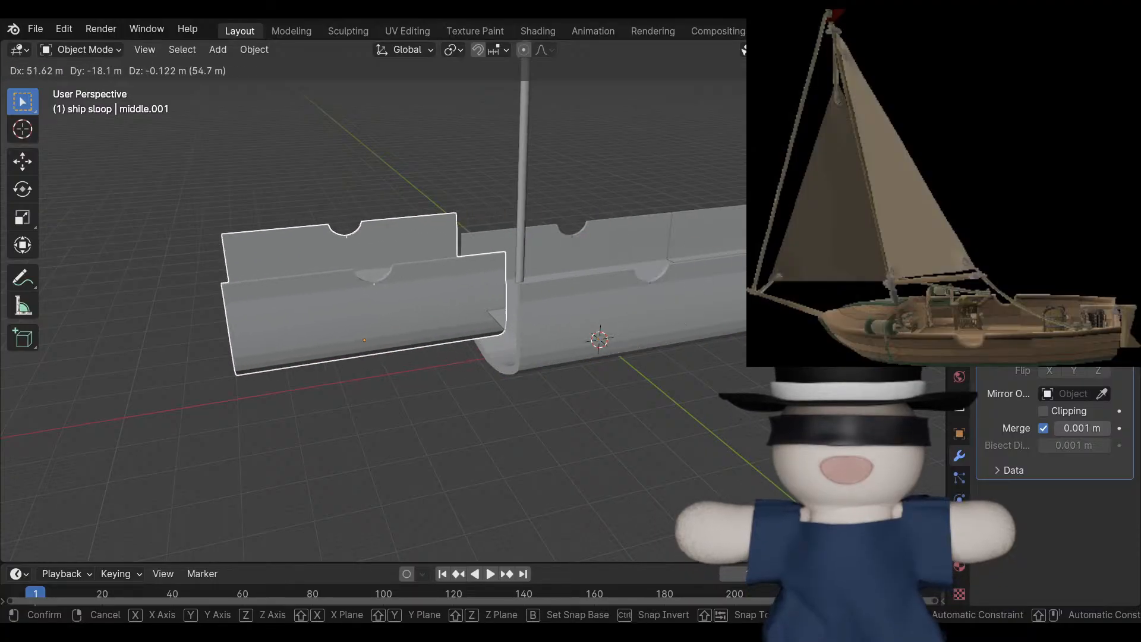
{"action": "key", "text": "Escape"}
{"action": "key", "text": "g"}
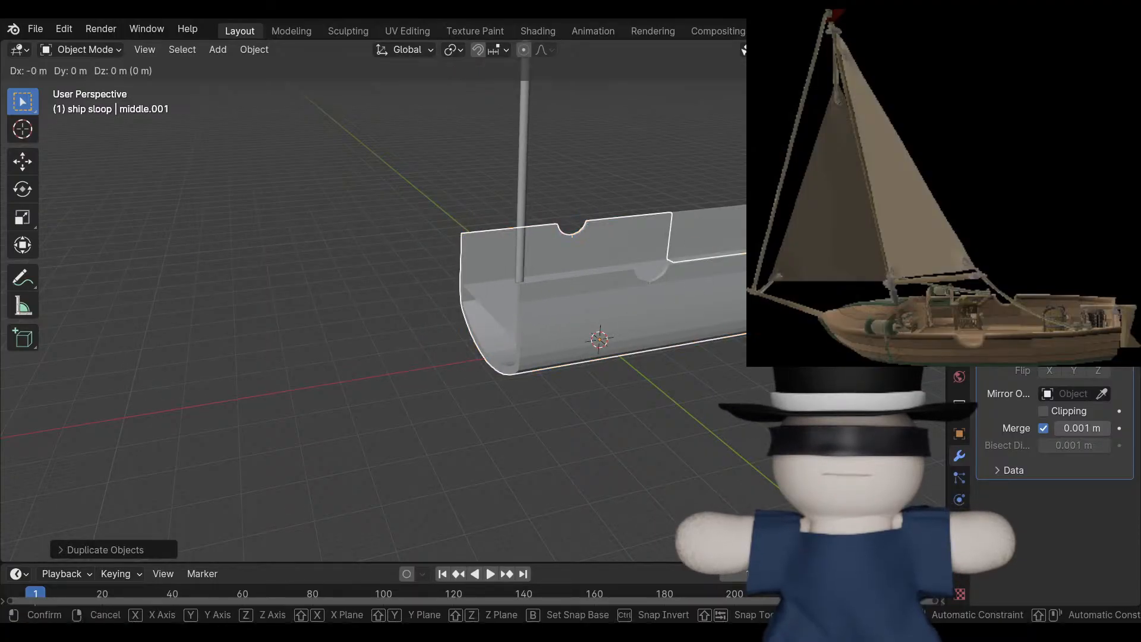
{"action": "key", "text": "x"}
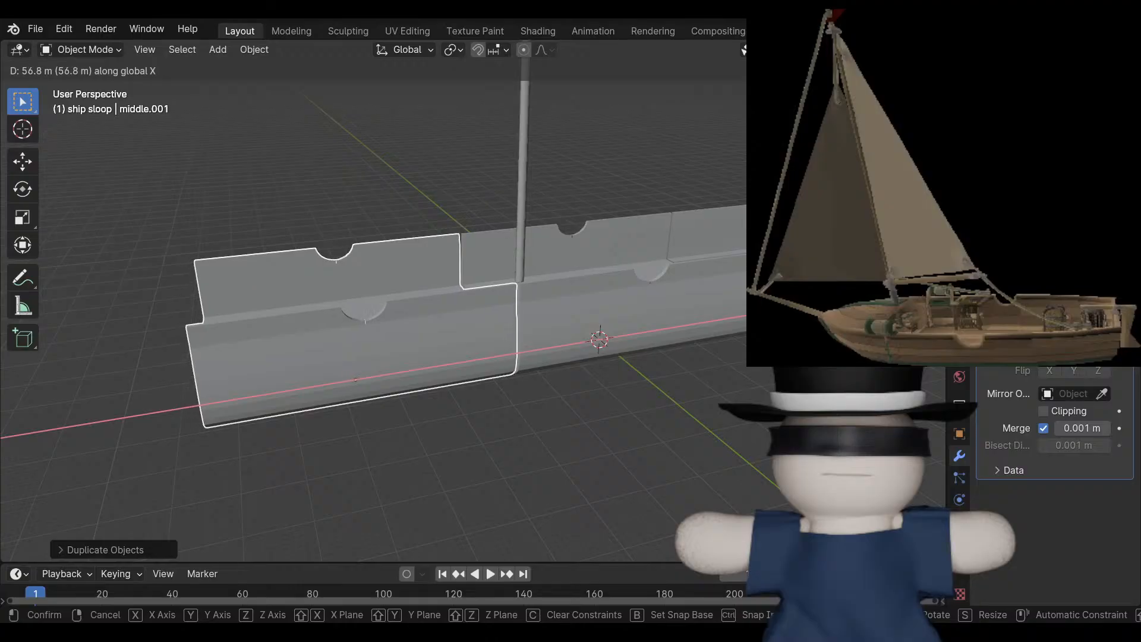
{"action": "key", "text": "Return"}
Shift the duplicated section about -0.3892 m along X to close the gap to the original middle section.
{"action": "key", "text": "KP_3"}
{"action": "key", "text": "ctrl+KP_1"}
{"action": "scroll", "coordinate": [373, 309], "scroll_direction": "up", "scroll_amount": 6}
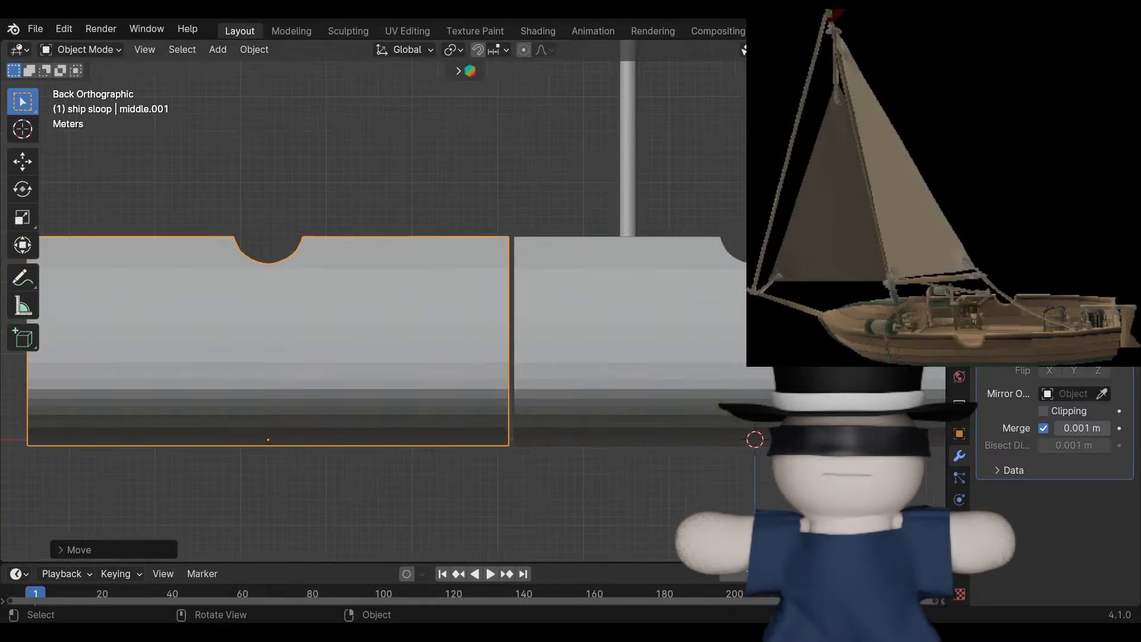
{"action": "key", "text": "g"}
{"action": "key", "text": "x"}
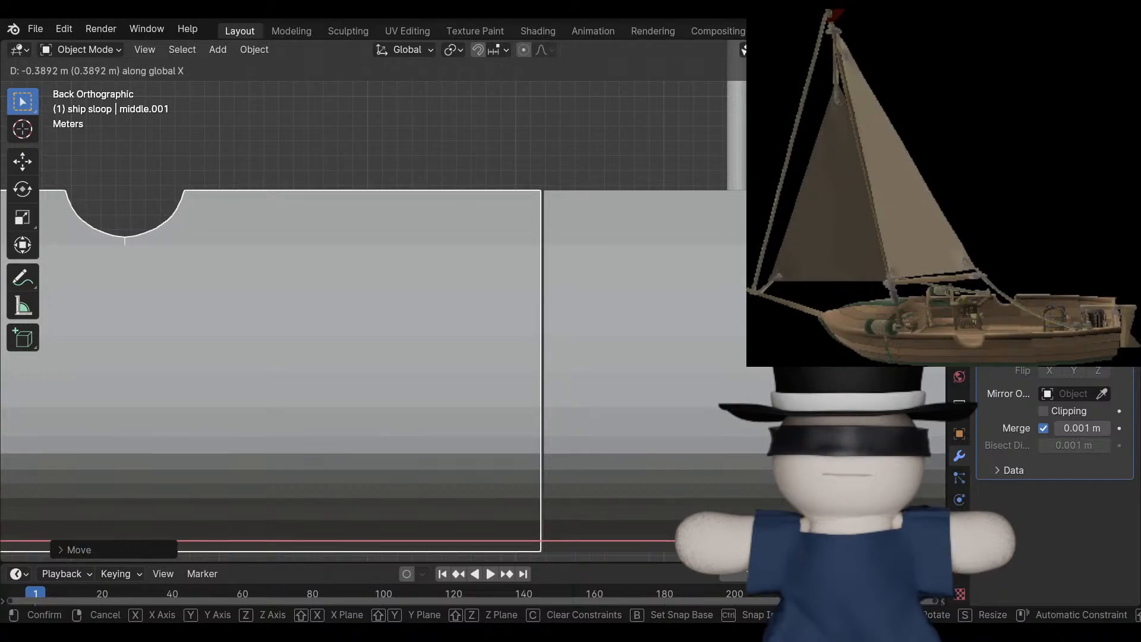
{"action": "key", "text": "Return"}
{"action": "scroll", "coordinate": [473, 300], "scroll_direction": "down", "scroll_amount": 3}
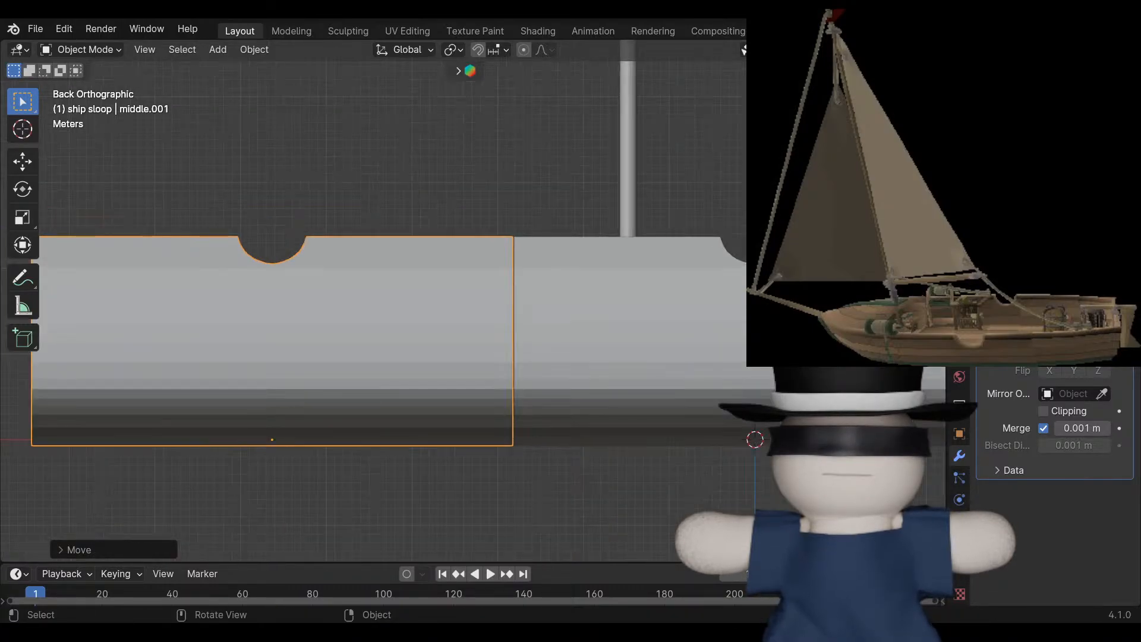
{"action": "middle_click_drag", "start_coordinate": [357, 301], "coordinate": [495, 278], "text": "shift"}
{"action": "scroll", "coordinate": [473, 301], "scroll_direction": "down", "scroll_amount": 2}
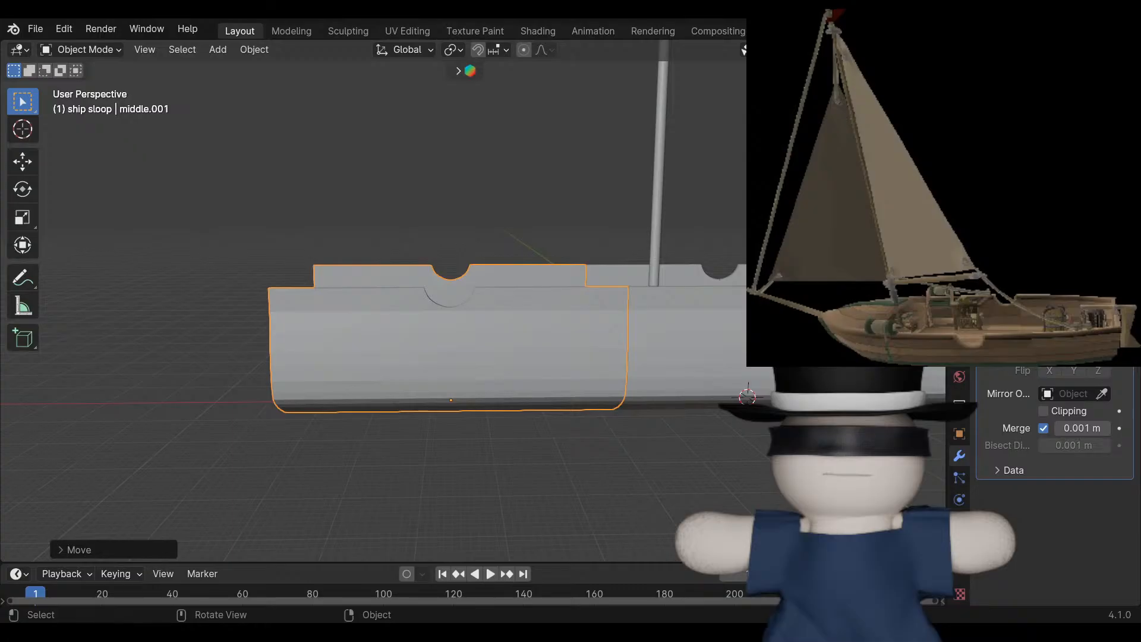
Open the duplicated section's mesh for vertex editing in the back orthographic view.
{"action": "key", "text": "Tab"}
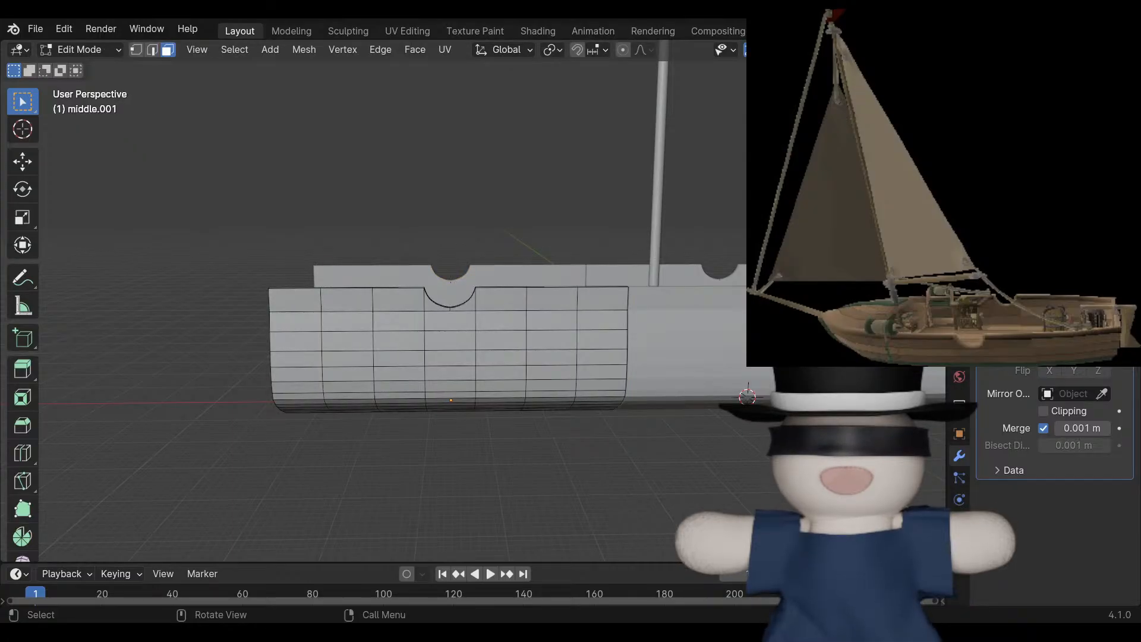
{"action": "scroll", "coordinate": [480, 303], "scroll_direction": "up", "scroll_amount": 3}
{"action": "middle_click_drag", "start_coordinate": [480, 303], "coordinate": [545, 252], "text": "shift"}
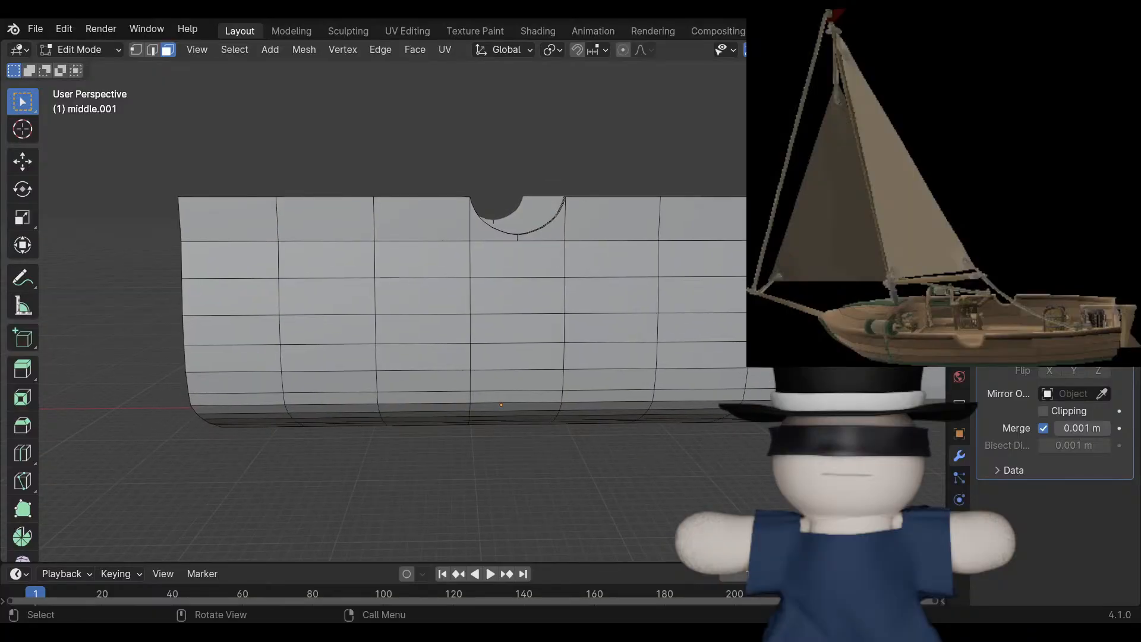
{"action": "scroll", "coordinate": [545, 252], "scroll_direction": "down", "scroll_amount": 2}
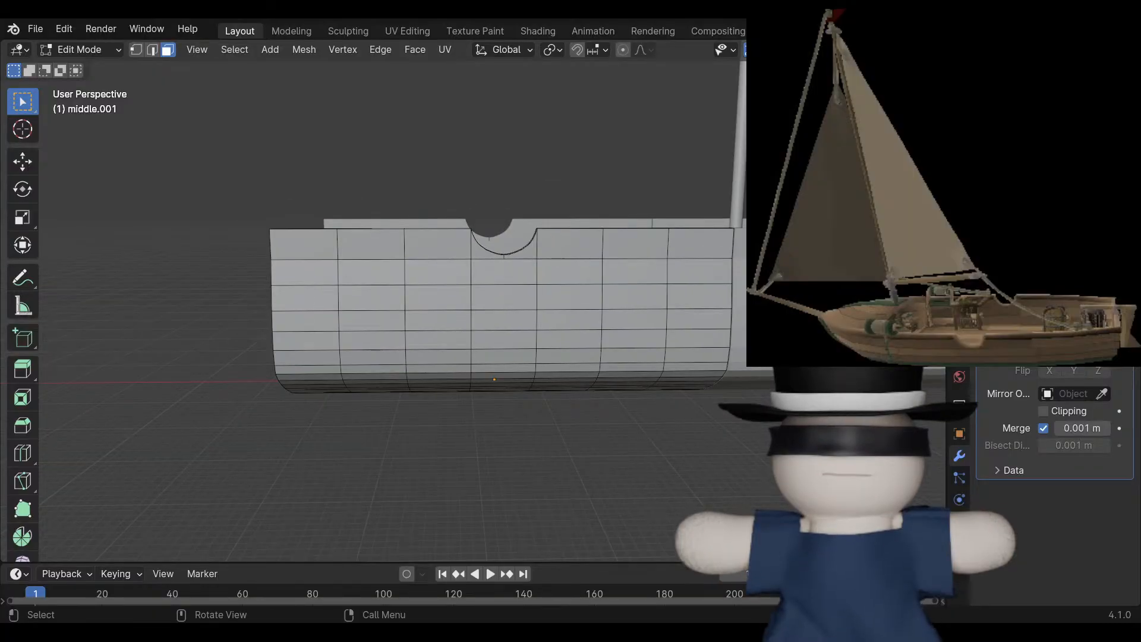
{"action": "key", "text": "ctrl+KP_1"}
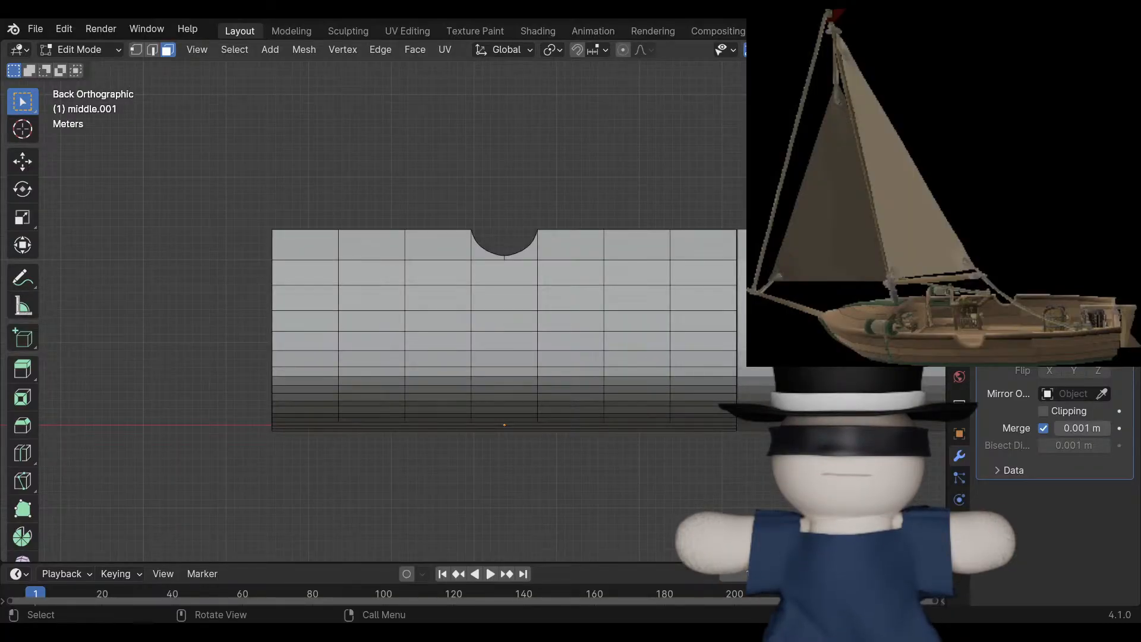
{"action": "key", "text": "1"}
Try to delete the duplicate's front faces, up to and including the notched column, with X-ray off.
{"action": "left_click_drag", "start_coordinate": [209, 149], "coordinate": [539, 556]}
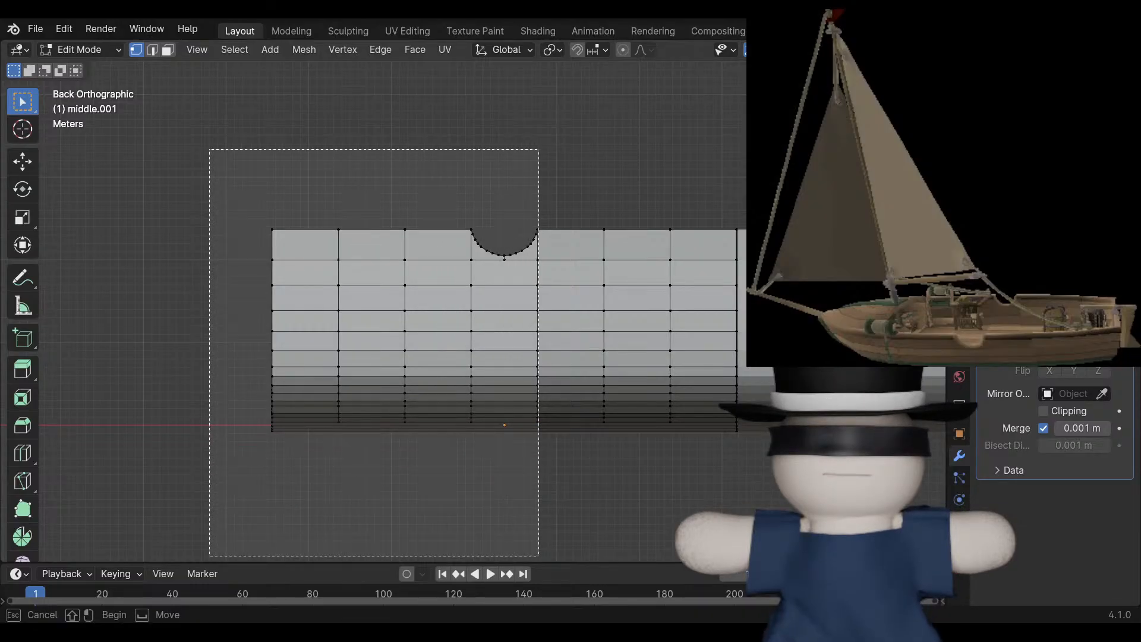
{"action": "left_click_drag", "start_coordinate": [538, 556], "coordinate": [542, 557]}
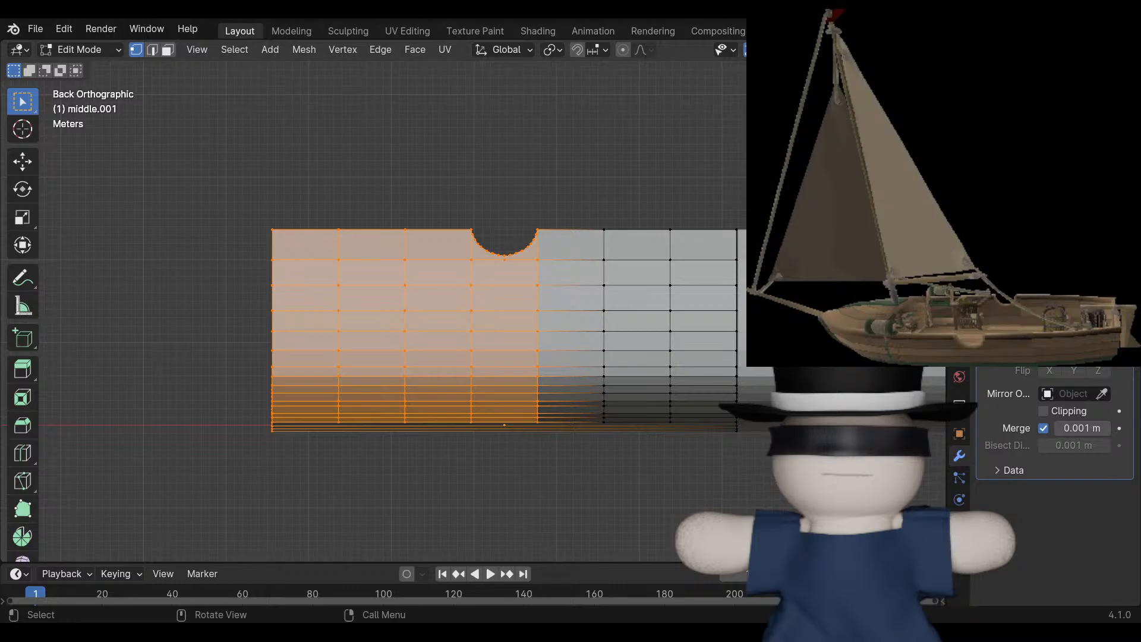
{"action": "key", "text": "x"}
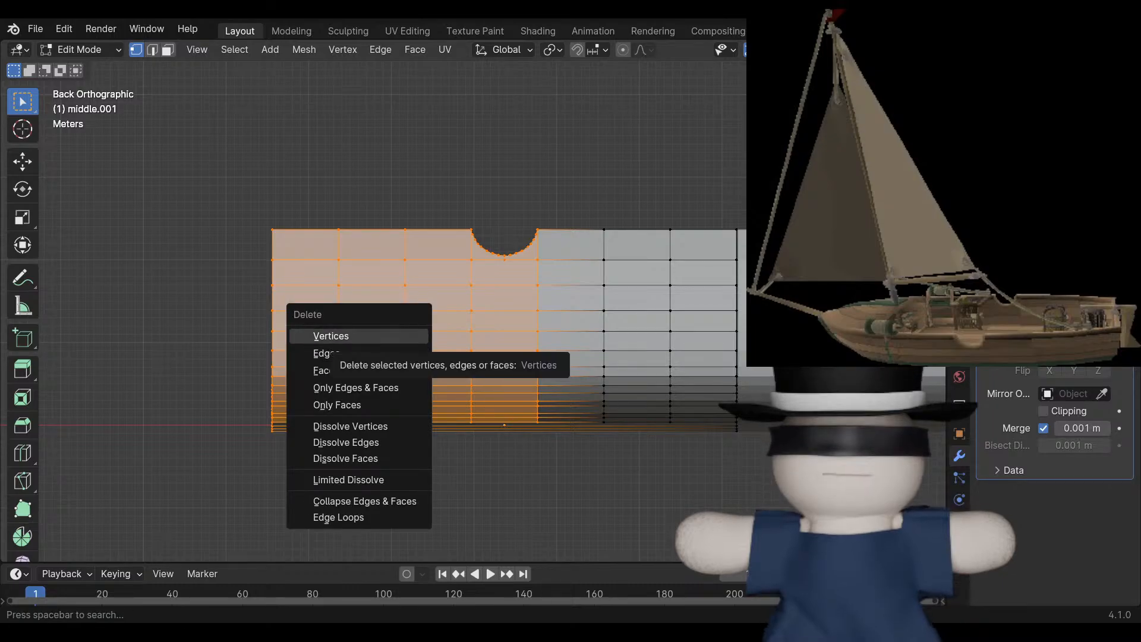
{"action": "left_click", "coordinate": [331, 370]}
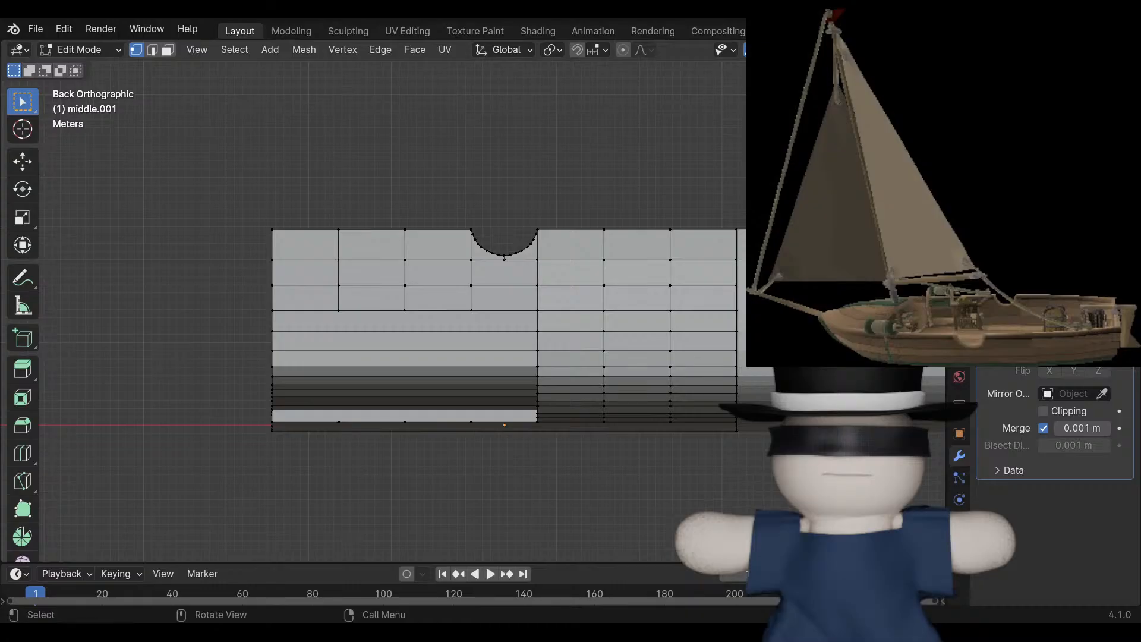
{"action": "key", "text": "l"}
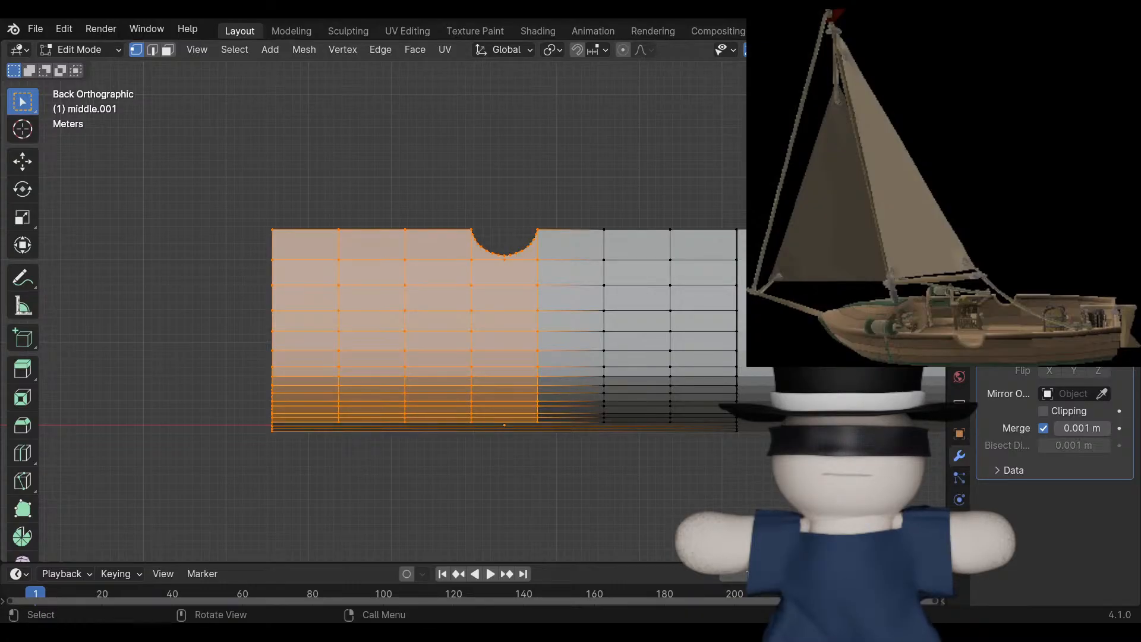
With X-ray on, delete the faces of the duplicate's four front columns, including the notched one, through the full hull thickness.
{"action": "key", "text": "alt+z"}
{"action": "left_click_drag", "start_coordinate": [185, 161], "coordinate": [551, 521]}
{"action": "key", "text": "x"}
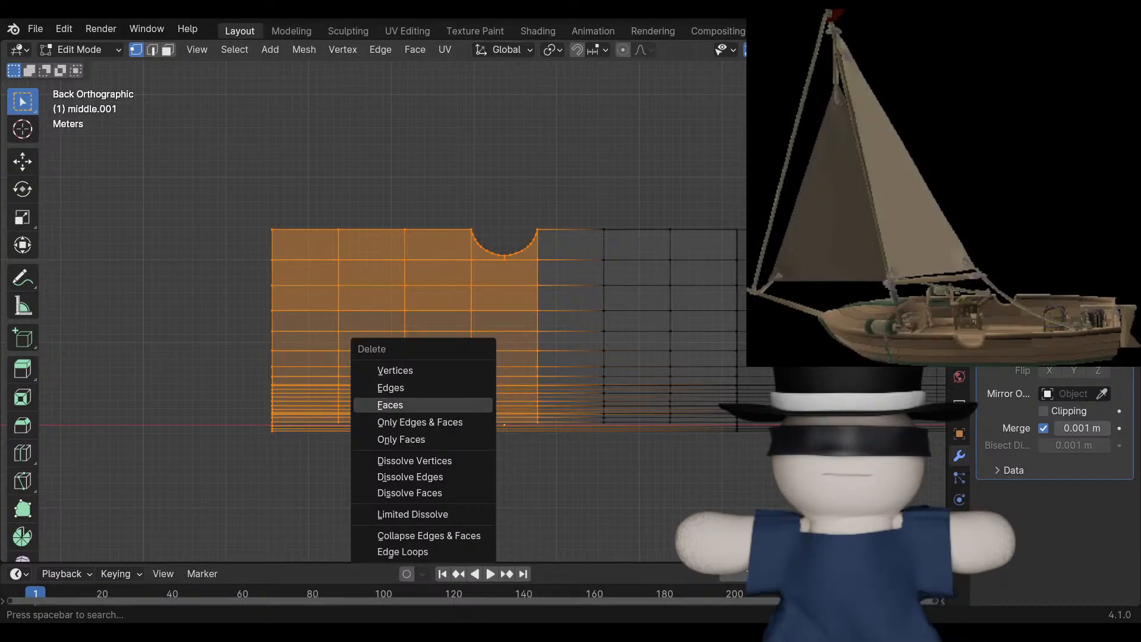
{"action": "left_click", "coordinate": [415, 405]}
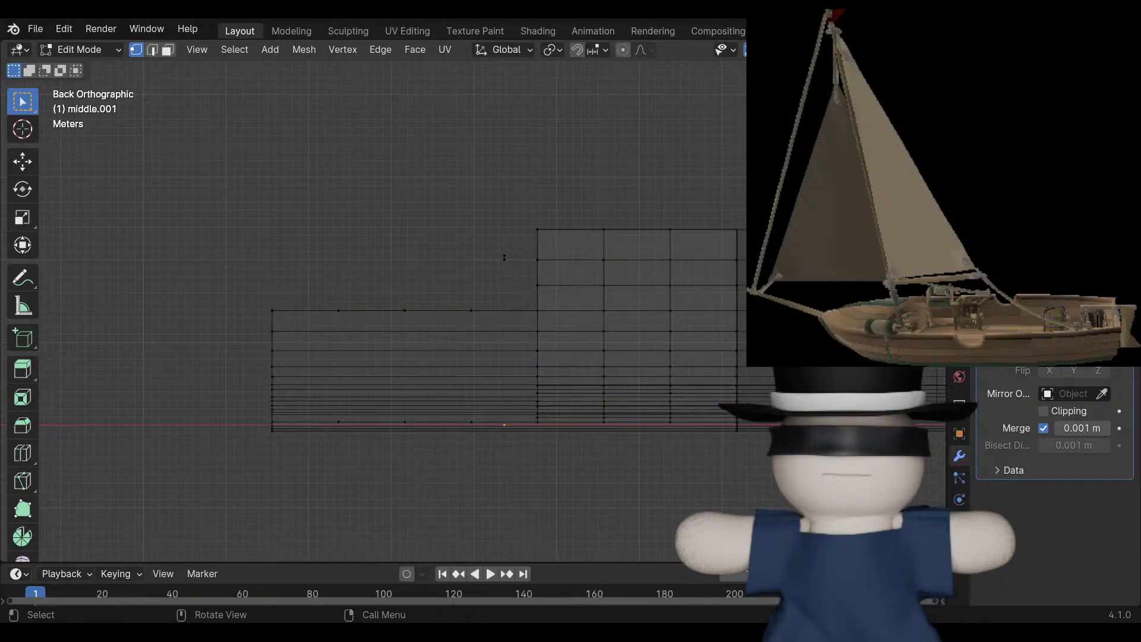
Undo the face deletion and delete the vertices of the duplicate's four front columns, including the notched one, in the back orthographic view.
{"action": "middle_click_drag", "start_coordinate": [505, 327], "coordinate": [596, 269], "text": "shift"}
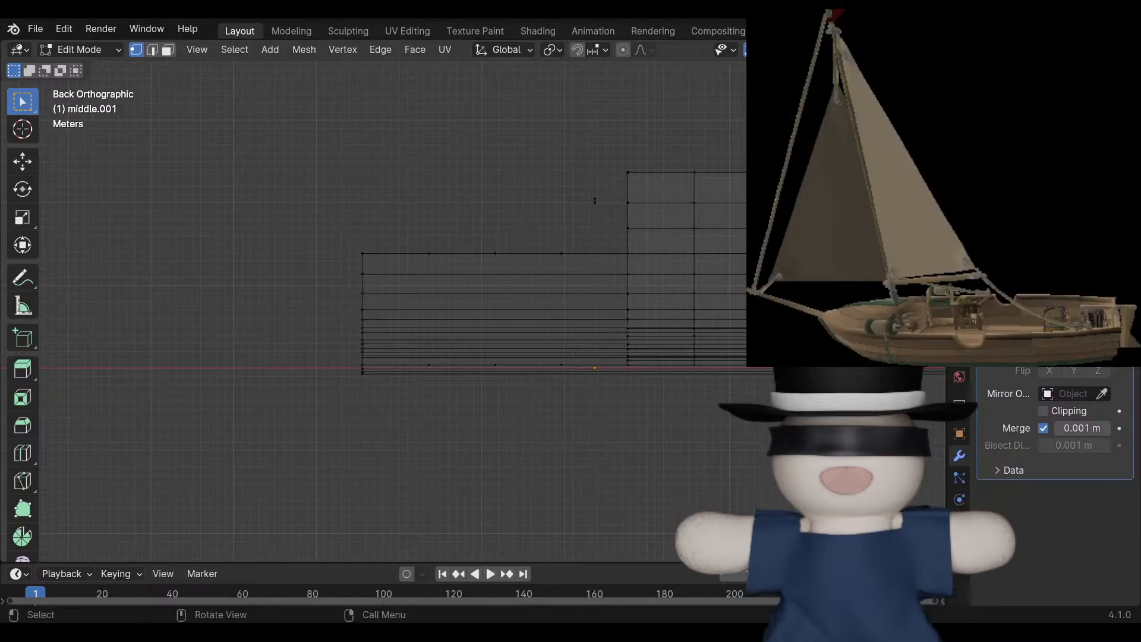
{"action": "middle_click_drag", "start_coordinate": [595, 200], "coordinate": [597, 199]}
{"action": "key", "text": "ctrl+KP_1"}
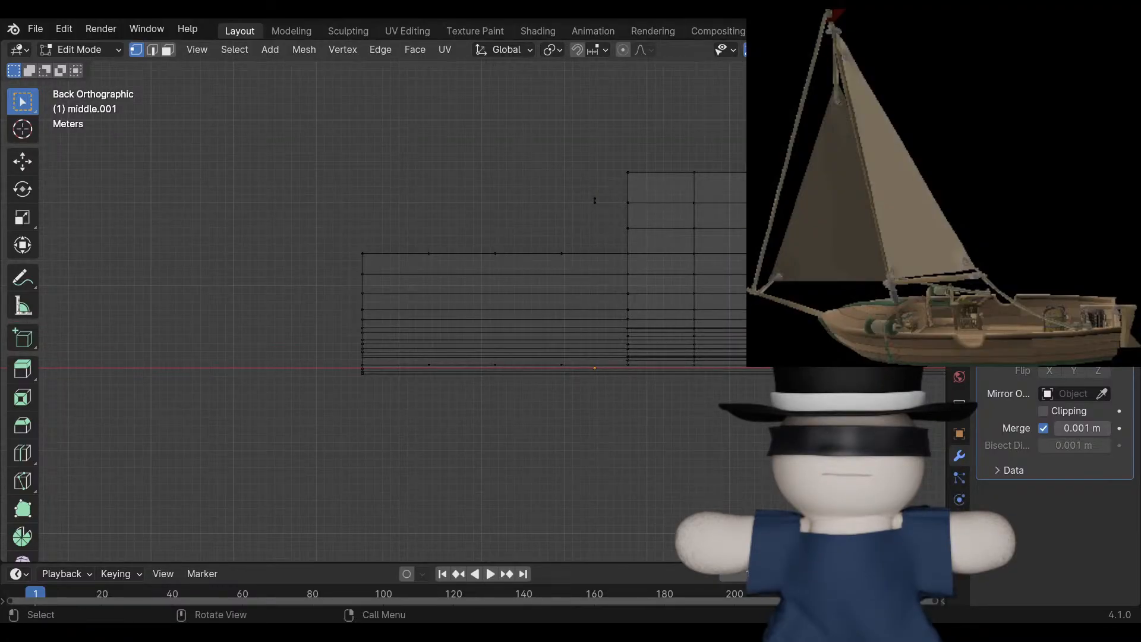
{"action": "key", "text": "ctrl+z"}
{"action": "left_click_drag", "start_coordinate": [268, 135], "coordinate": [627, 489]}
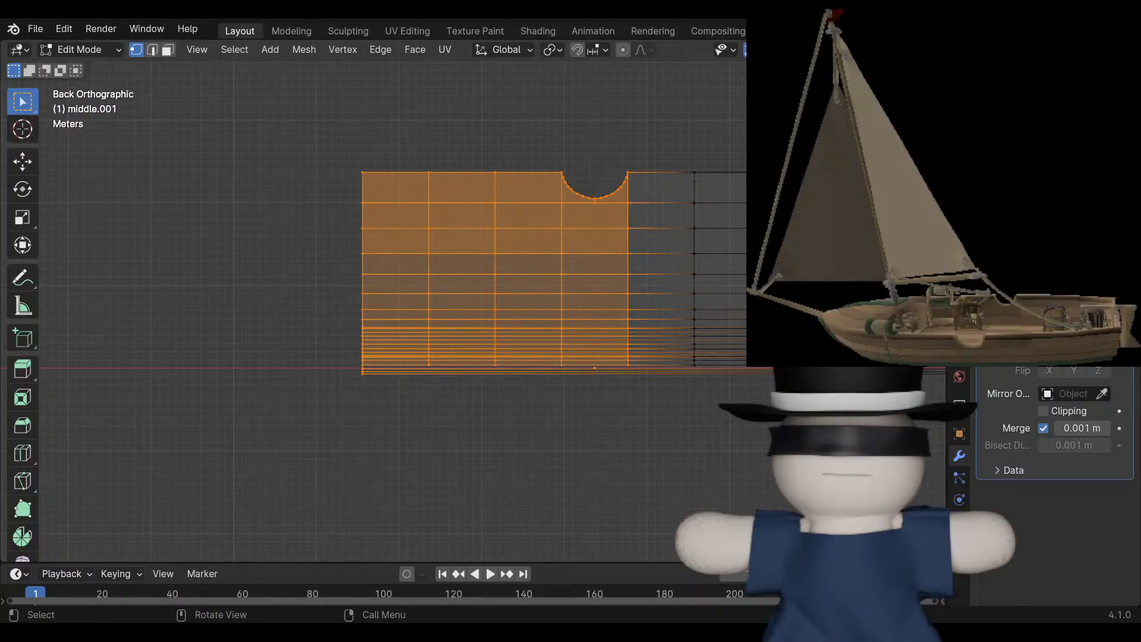
{"action": "key", "text": "x"}
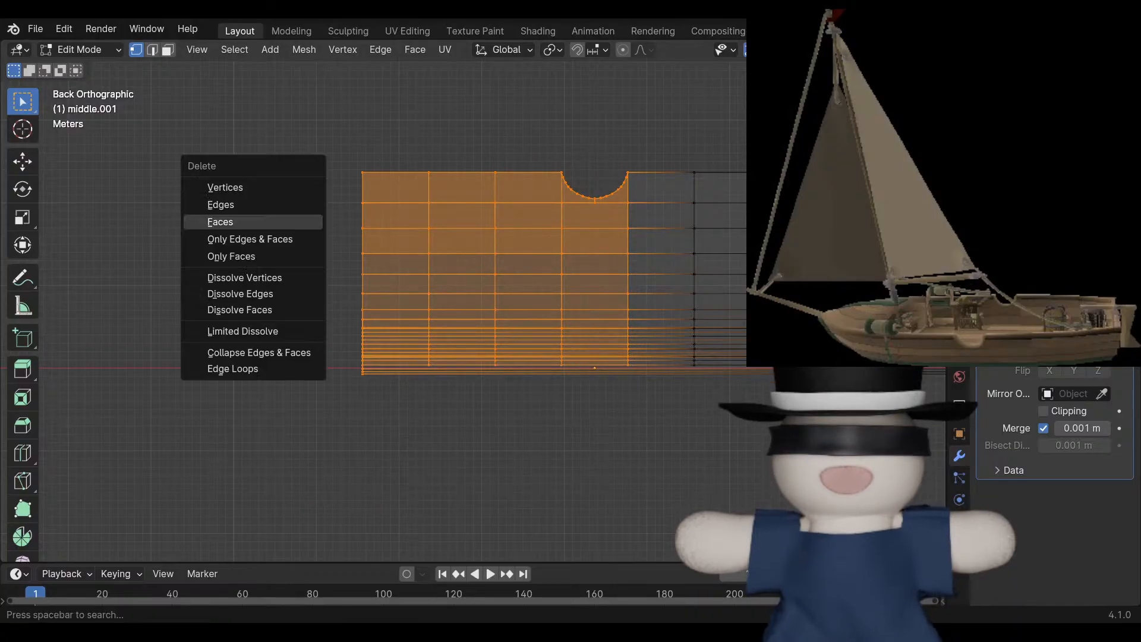
{"action": "left_click", "coordinate": [286, 188]}
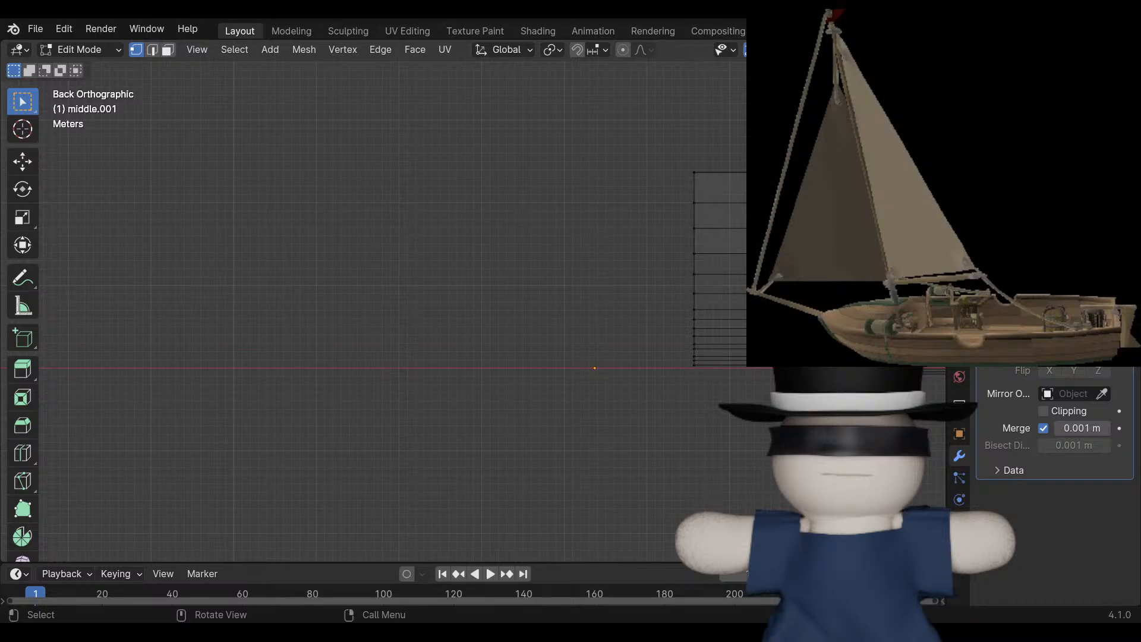
In solid shading with face selection, delete the linked faces of the duplicate's inner side wall.
{"action": "middle_click_drag", "start_coordinate": [381, 297], "coordinate": [458, 338]}
{"action": "scroll", "coordinate": [458, 339], "scroll_direction": "up", "scroll_amount": 2}
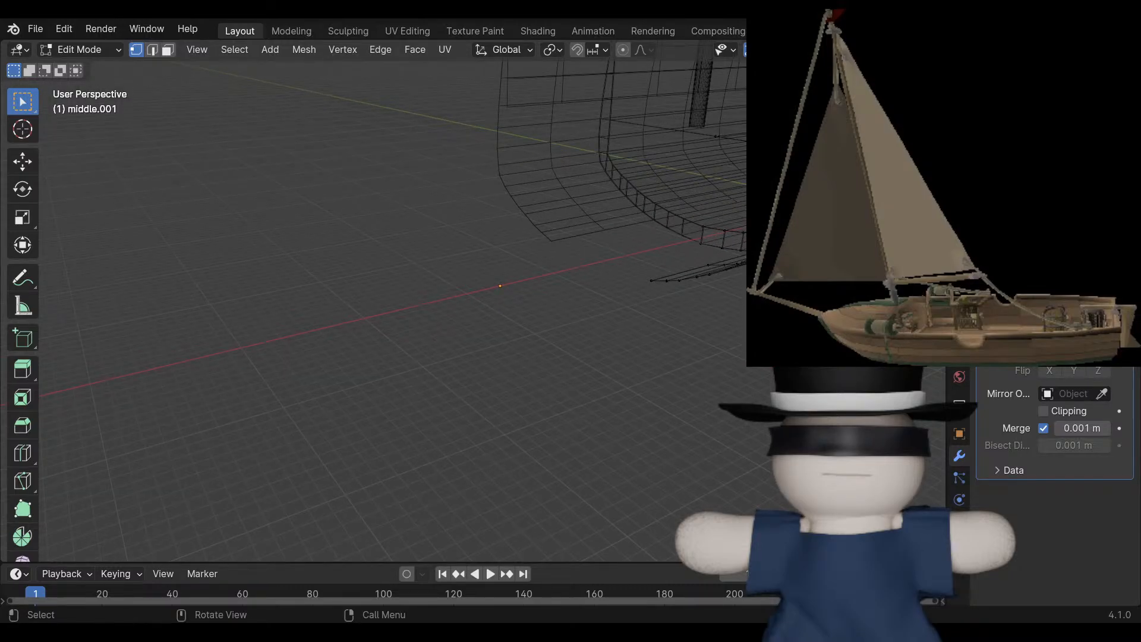
{"action": "middle_click_drag", "start_coordinate": [511, 267], "coordinate": [221, 408], "text": "shift"}
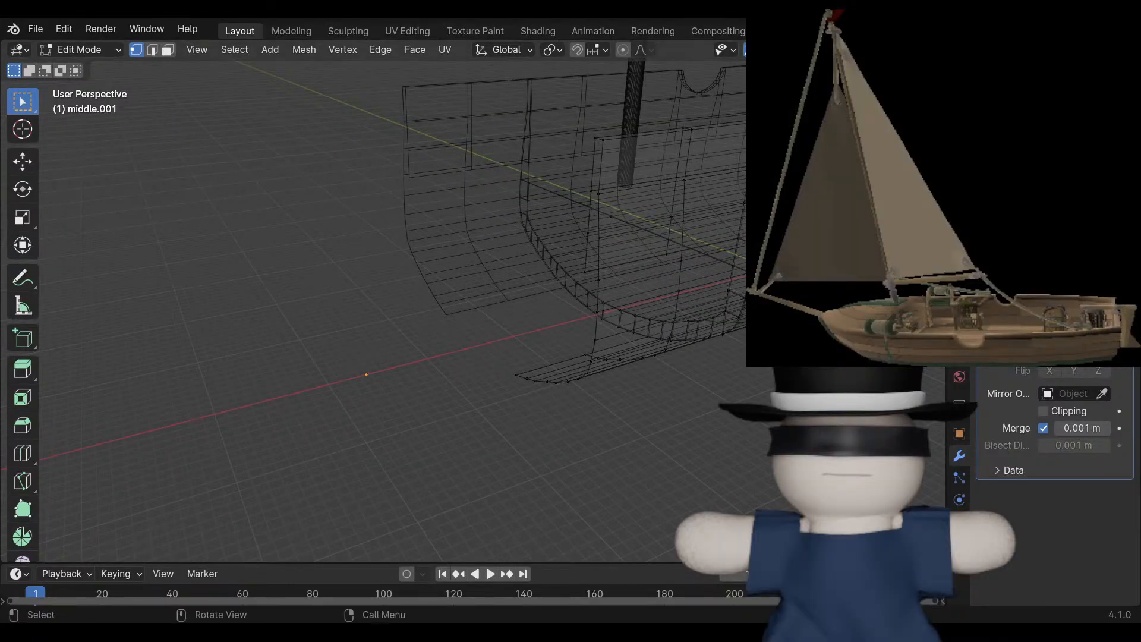
{"action": "middle_click_drag", "start_coordinate": [363, 380], "coordinate": [306, 348]}
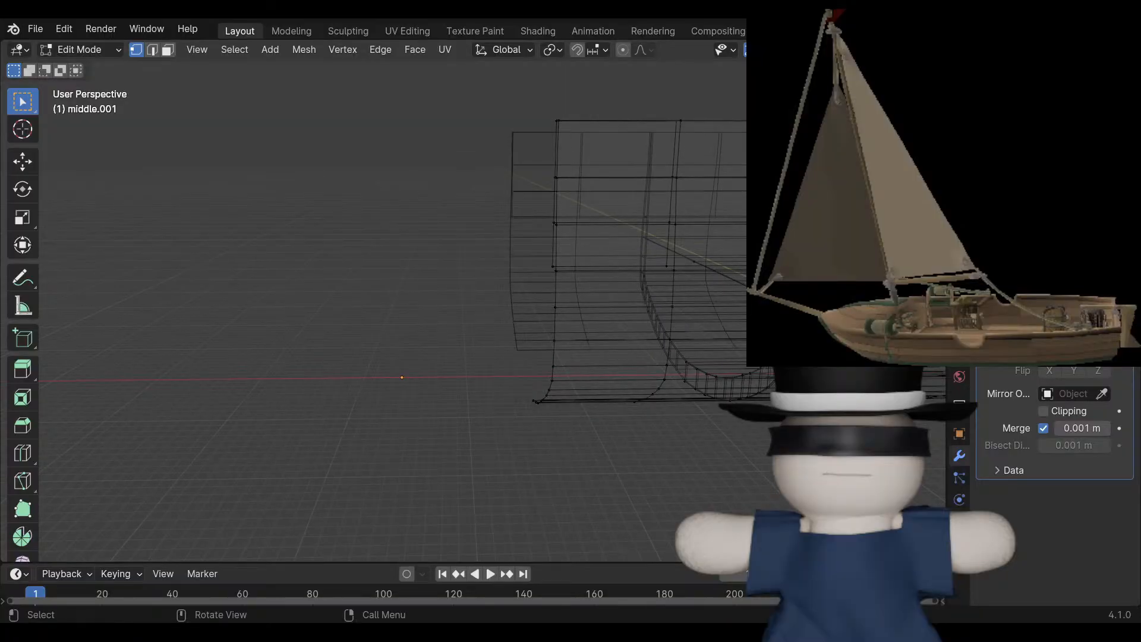
{"action": "middle_click_drag", "start_coordinate": [315, 348], "coordinate": [442, 395]}
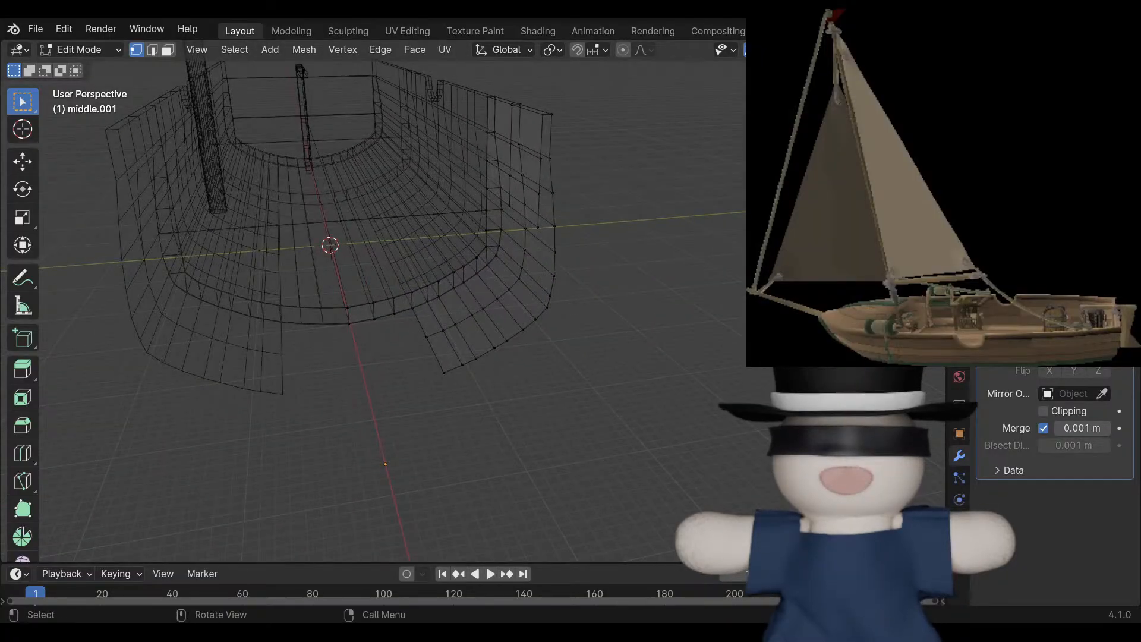
{"action": "key", "text": "shift+z"}
{"action": "scroll", "coordinate": [380, 300], "scroll_direction": "up", "scroll_amount": 3}
{"action": "middle_click_drag", "start_coordinate": [399, 268], "coordinate": [368, 445], "text": "shift"}
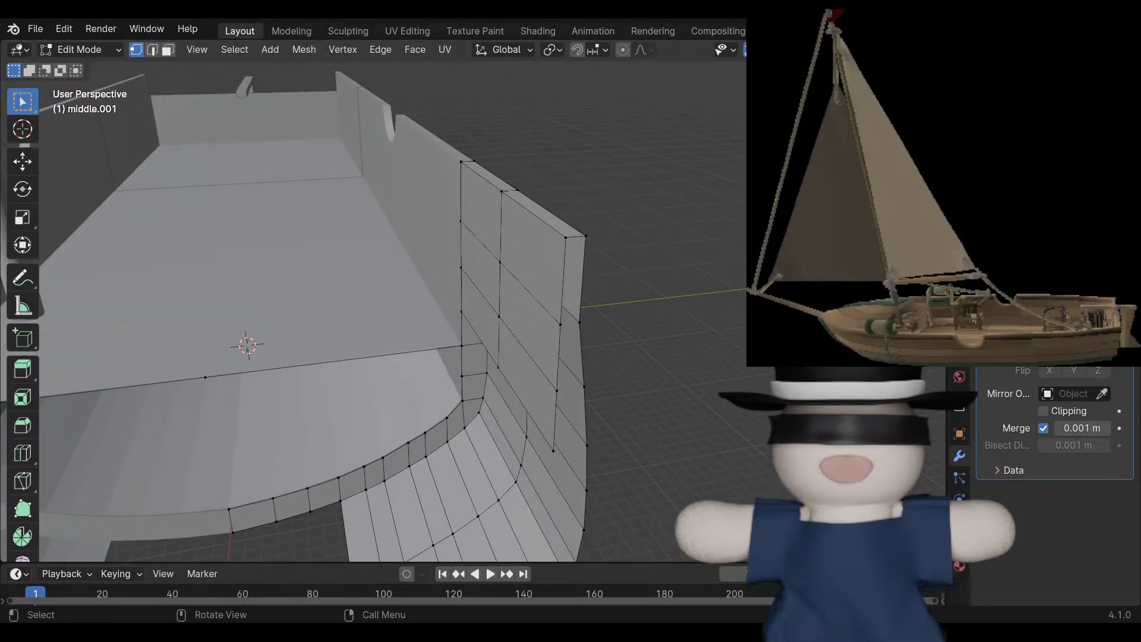
{"action": "middle_click_drag", "start_coordinate": [368, 356], "coordinate": [455, 303]}
{"action": "left_click", "coordinate": [168, 50]}
{"action": "key", "text": "l"}
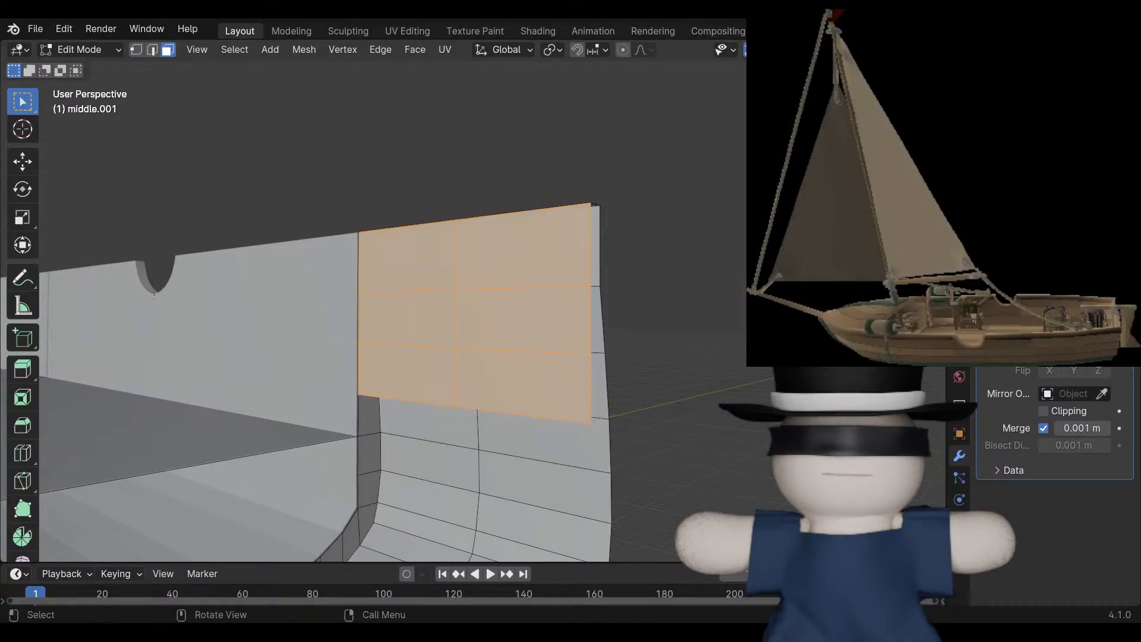
{"action": "key", "text": "x"}
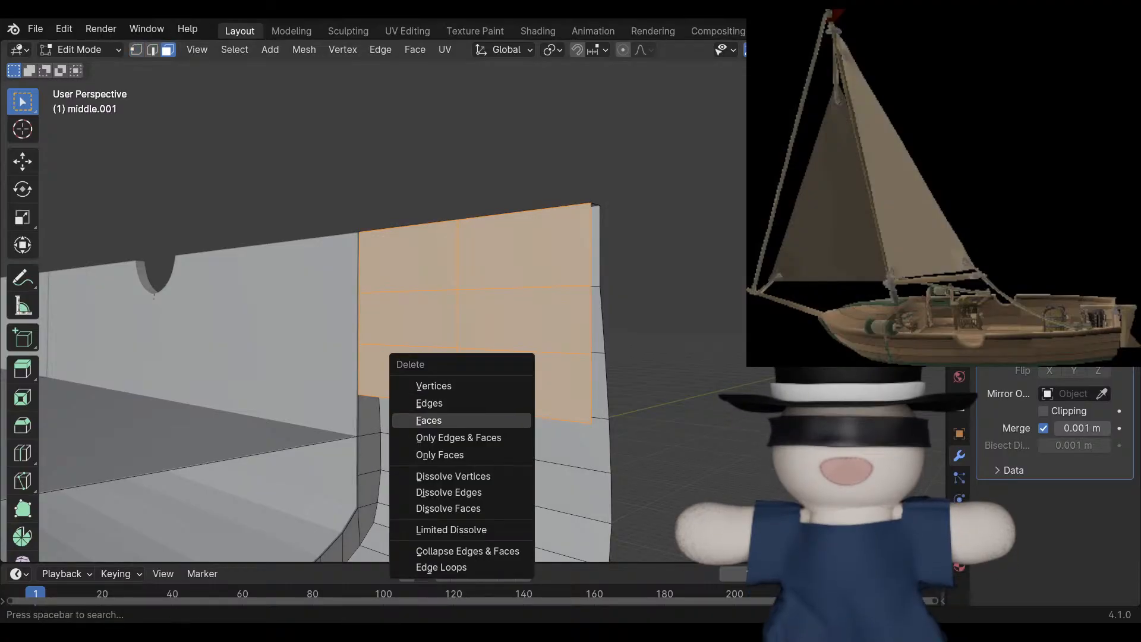
{"action": "left_click", "coordinate": [429, 420]}
With X-ray on in the back orthographic view, select the vertices along the duplicated section's front edge.
{"action": "middle_click_drag", "start_coordinate": [428, 421], "coordinate": [686, 410]}
{"action": "middle_click_drag", "start_coordinate": [476, 333], "coordinate": [553, 264]}
{"action": "scroll", "coordinate": [473, 312], "scroll_direction": "down", "scroll_amount": 3}
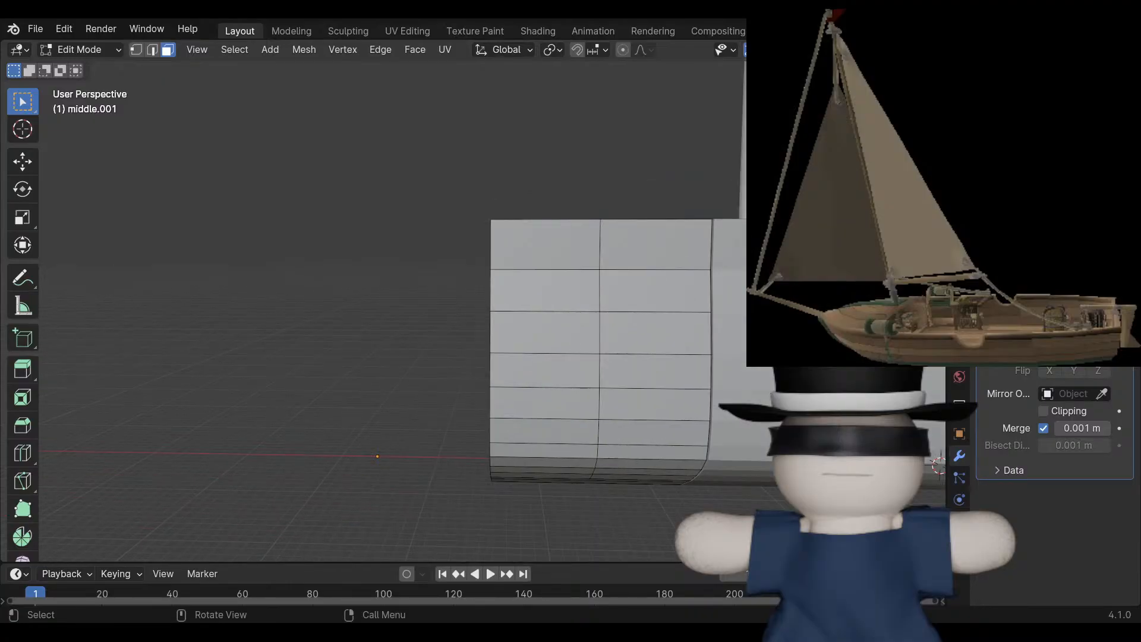
{"action": "key", "text": "ctrl+KP_1"}
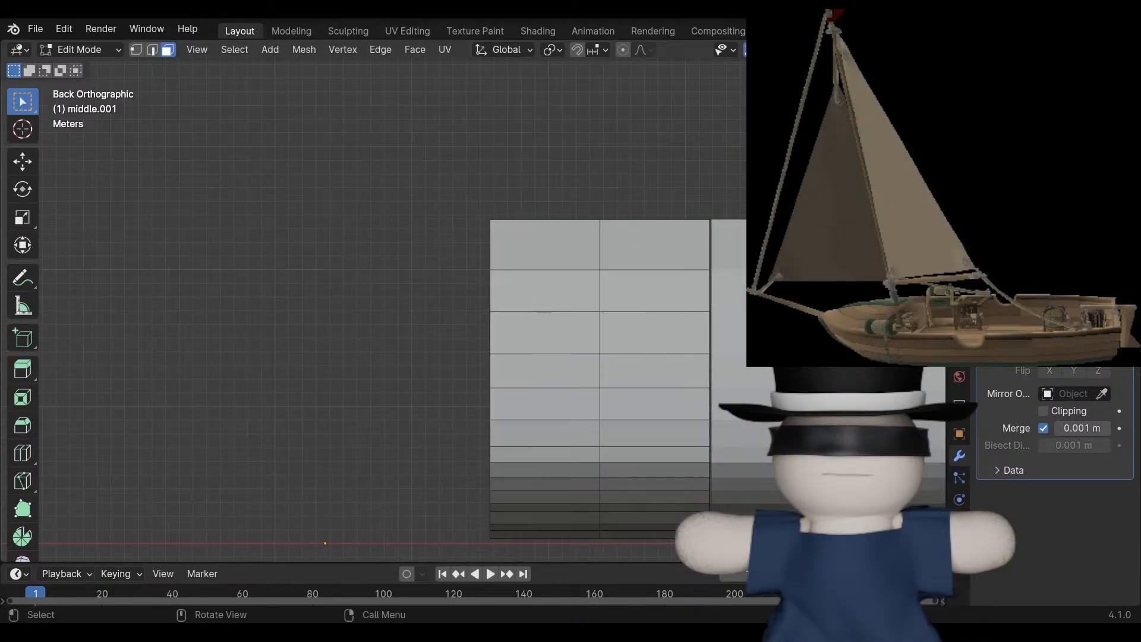
{"action": "scroll", "coordinate": [472, 300], "scroll_direction": "down", "scroll_amount": 3}
{"action": "key", "text": "alt+z"}
{"action": "left_click_drag", "start_coordinate": [393, 212], "coordinate": [510, 472]}
{"action": "key", "text": "1"}
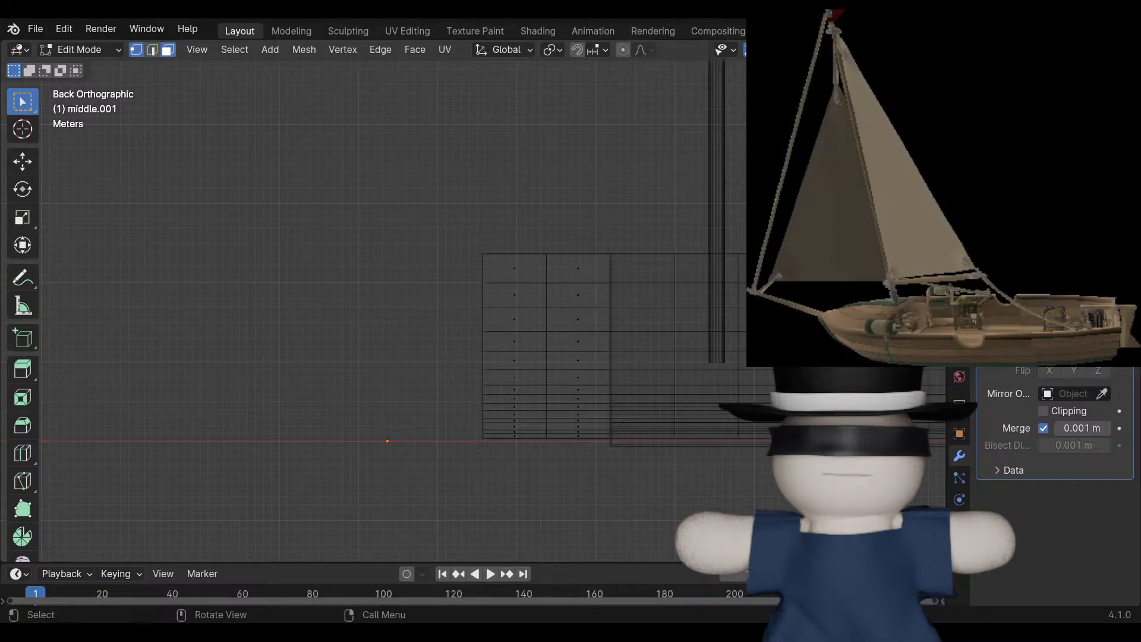
{"action": "left_click_drag", "start_coordinate": [383, 157], "coordinate": [542, 510]}
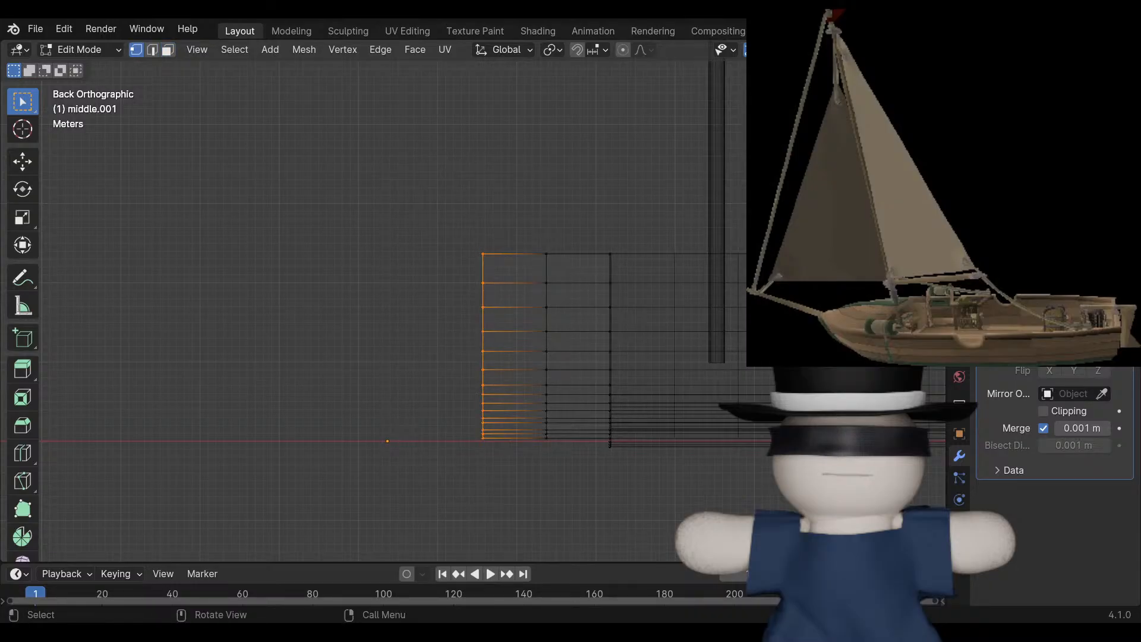
Try extruding the front vertex column about 9 m along X and scaling it to 0.8143, and undo both operations.
{"action": "key", "text": "g"}
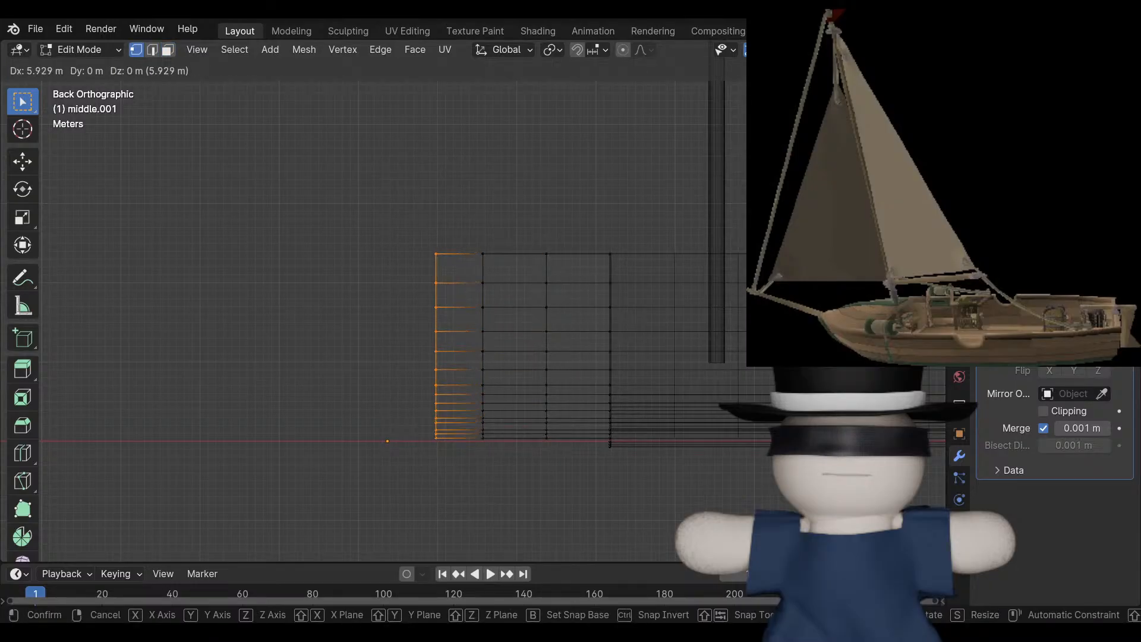
{"action": "key", "text": "x"}
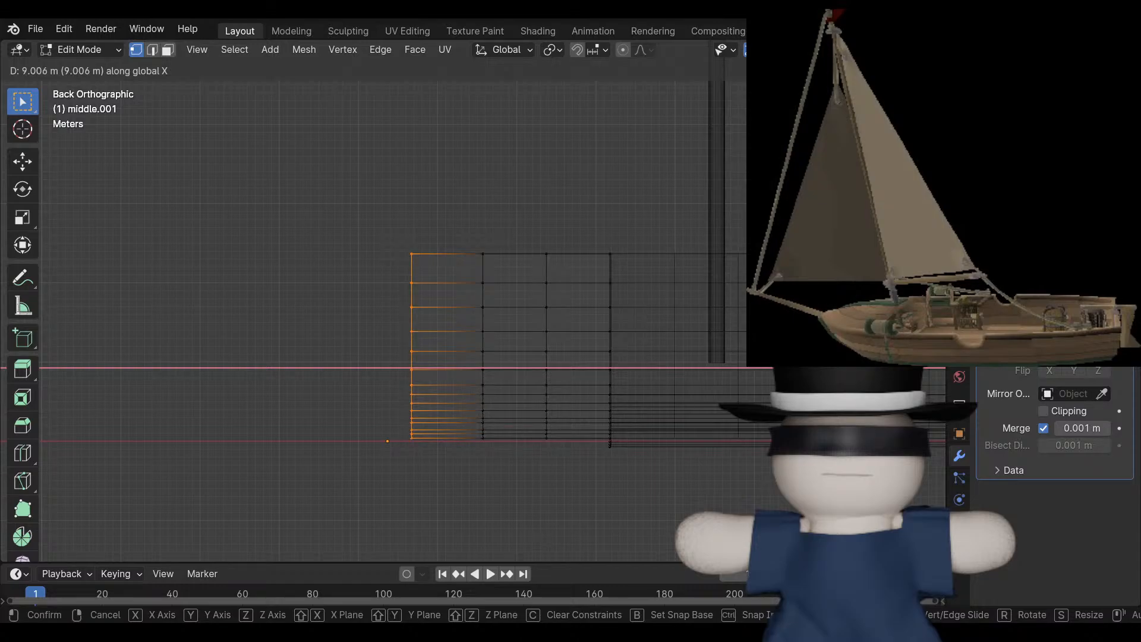
{"action": "key", "text": "Return"}
{"action": "scroll", "coordinate": [472, 300], "scroll_direction": "up", "scroll_amount": 2}
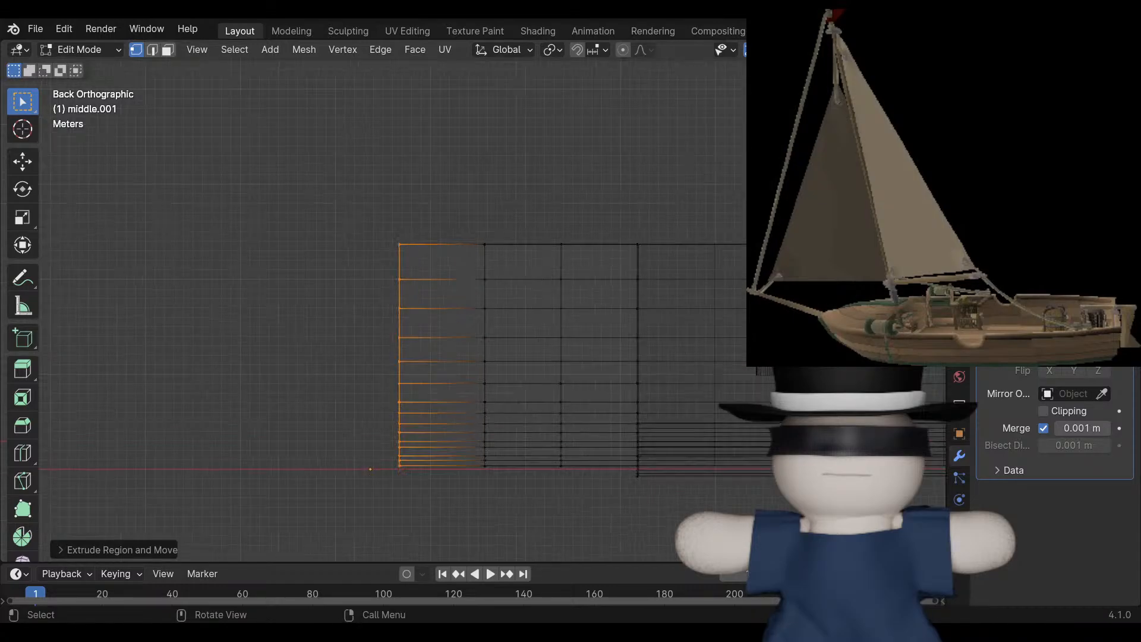
{"action": "middle_click_drag", "start_coordinate": [472, 300], "coordinate": [592, 247], "text": "shift"}
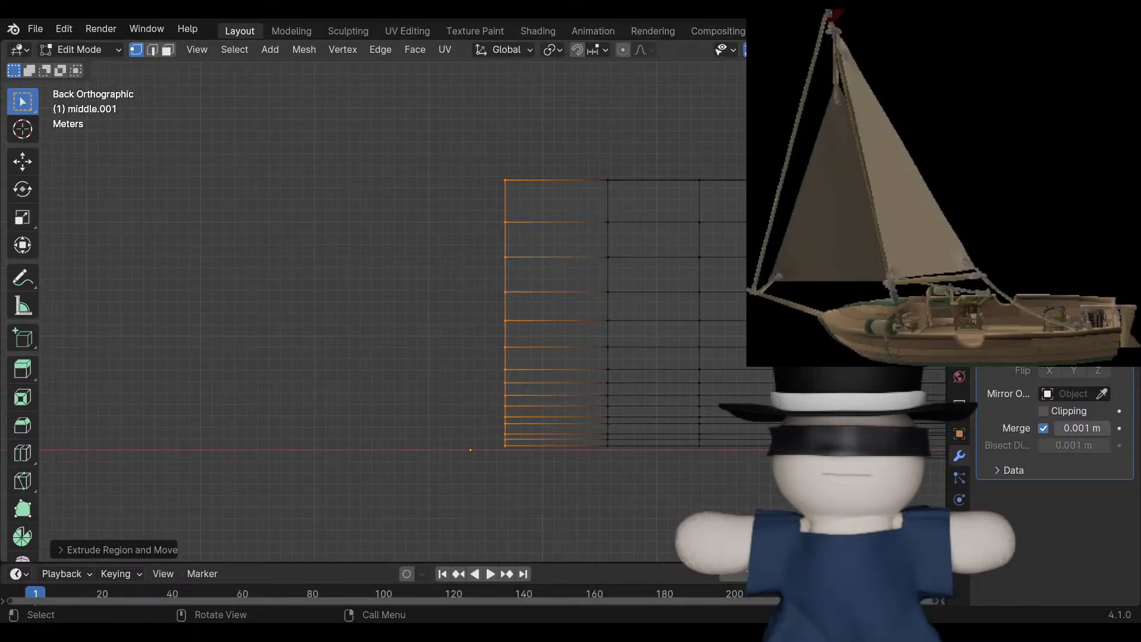
{"action": "key", "text": "s"}
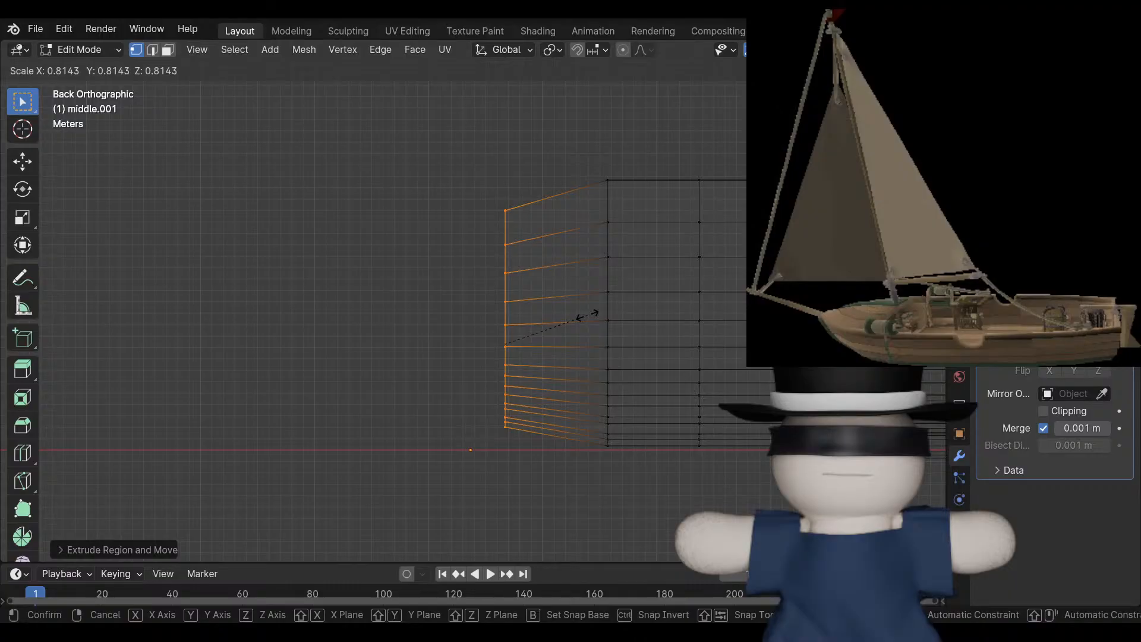
{"action": "left_click", "coordinate": [587, 315]}
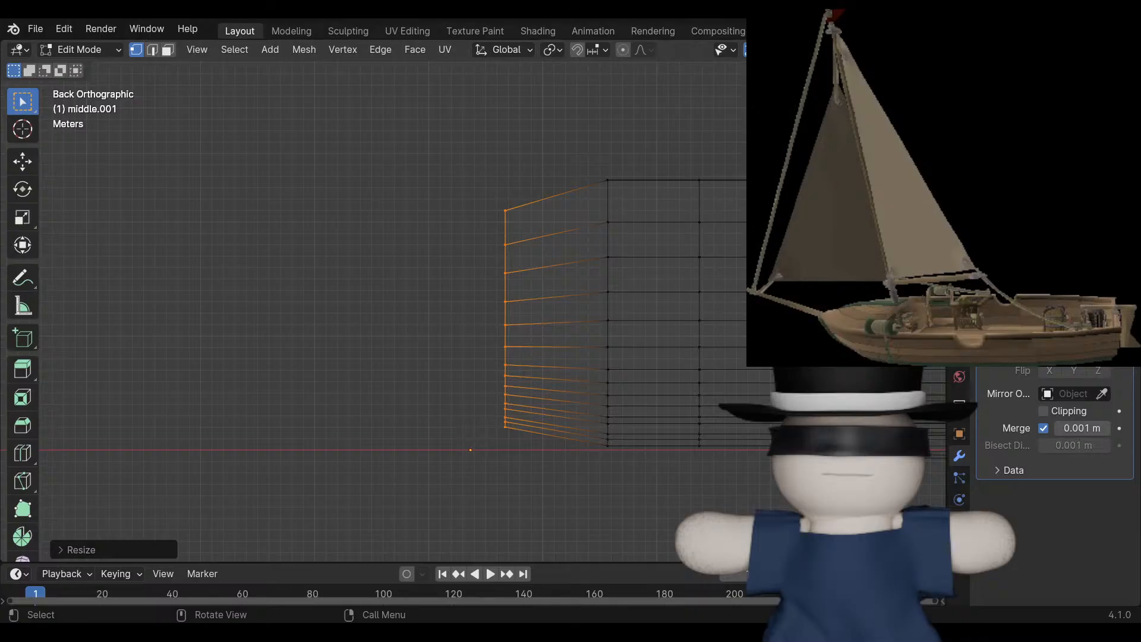
{"action": "key", "text": "ctrl+z"}
{"action": "key", "text": "ctrl+z"}
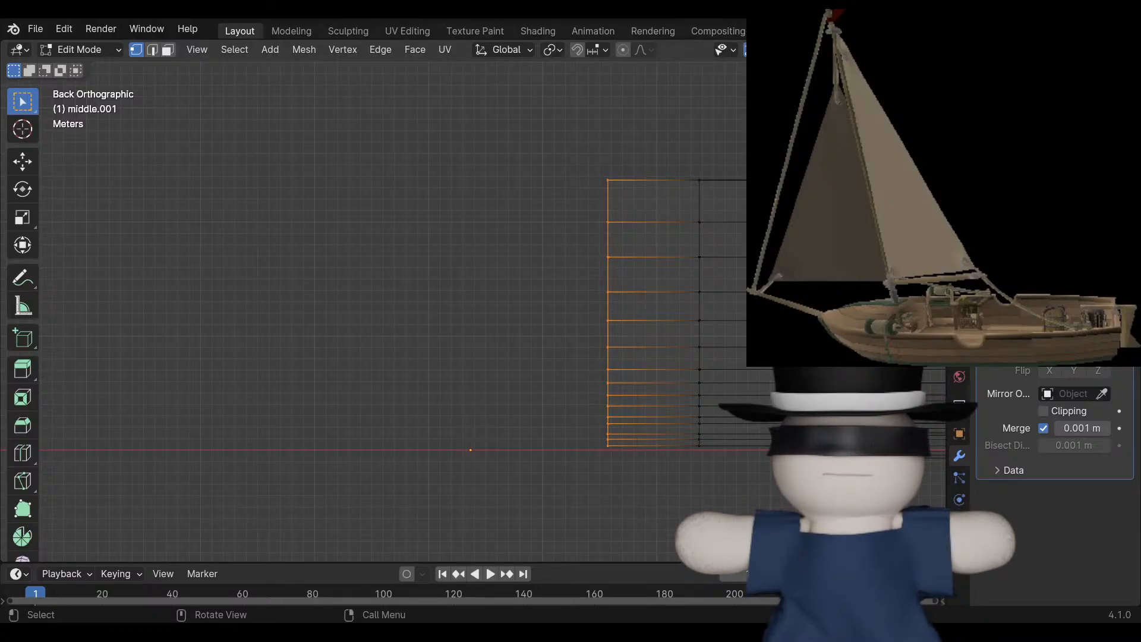
Examine the lower part of the duplicated section's front edge and how it lines up with the middle section's bottom.
{"action": "scroll", "coordinate": [705, 462], "scroll_direction": "up", "scroll_amount": 4}
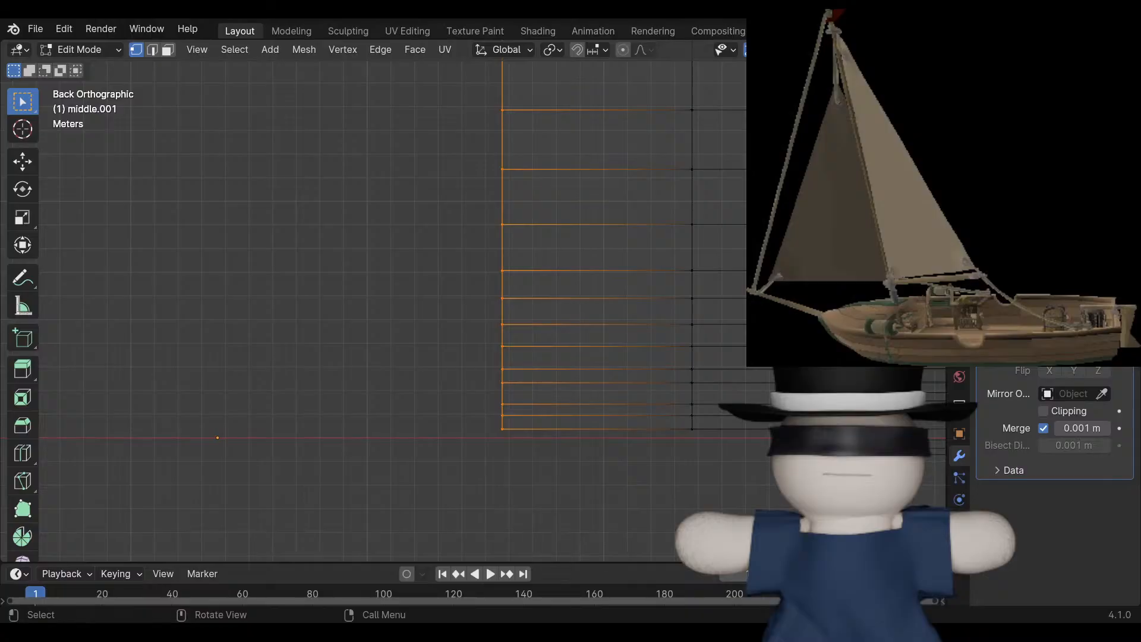
{"action": "middle_click_drag", "start_coordinate": [705, 462], "coordinate": [547, 294], "text": "shift"}
{"action": "key", "text": "ctrl+KP_1"}
{"action": "scroll", "coordinate": [473, 312], "scroll_direction": "down", "scroll_amount": 3}
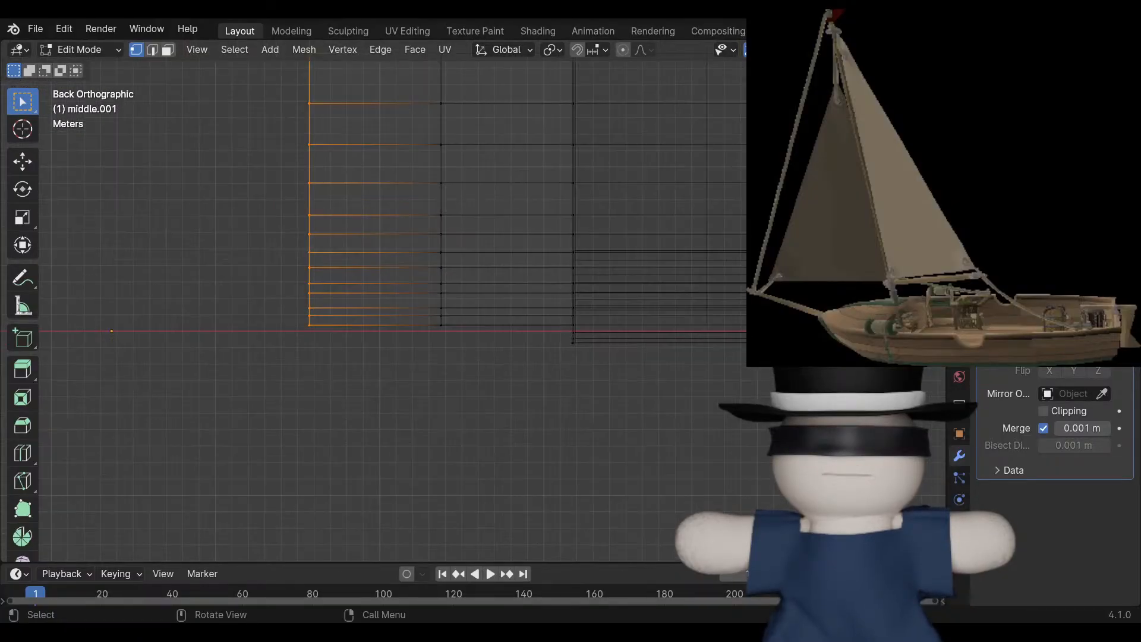
{"action": "mouse_move", "coordinate": [464, 321]}
{"action": "middle_mouse_down"}
{"action": "mouse_move", "coordinate": [437, 324]}
{"action": "mouse_move", "coordinate": [529, 369]}
{"action": "mouse_move", "coordinate": [445, 339]}
{"action": "mouse_move", "coordinate": [483, 324]}
{"action": "middle_mouse_up"}
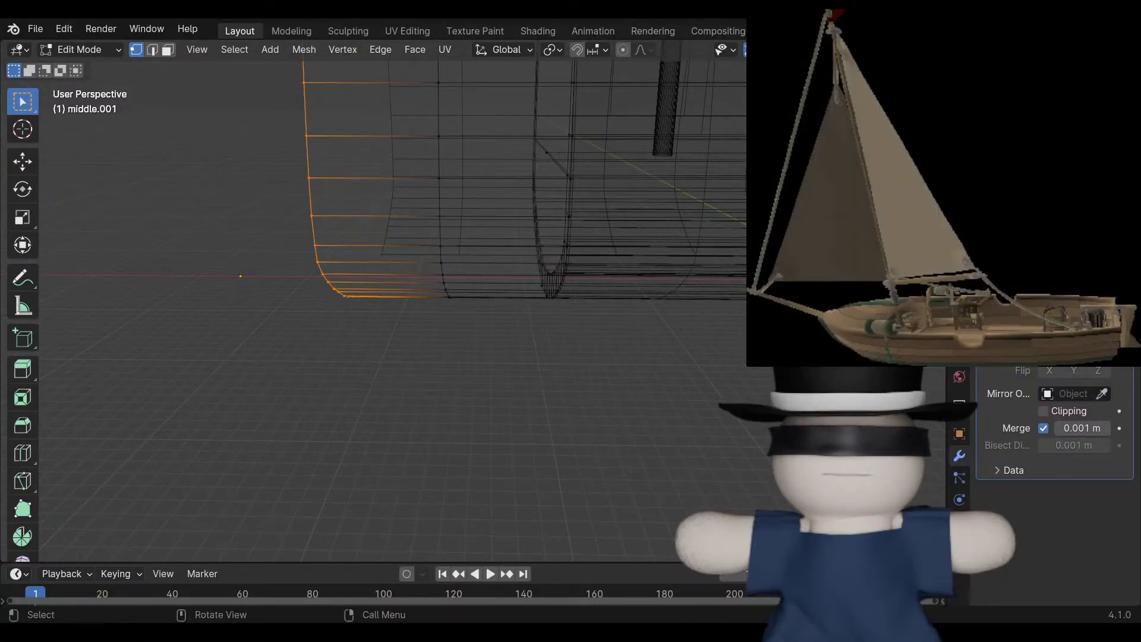
{"action": "key", "text": "ctrl+KP_1"}
{"action": "scroll", "coordinate": [290, 242], "scroll_direction": "up", "scroll_amount": 5}
{"action": "scroll", "coordinate": [393, 312], "scroll_direction": "down", "scroll_amount": 2}
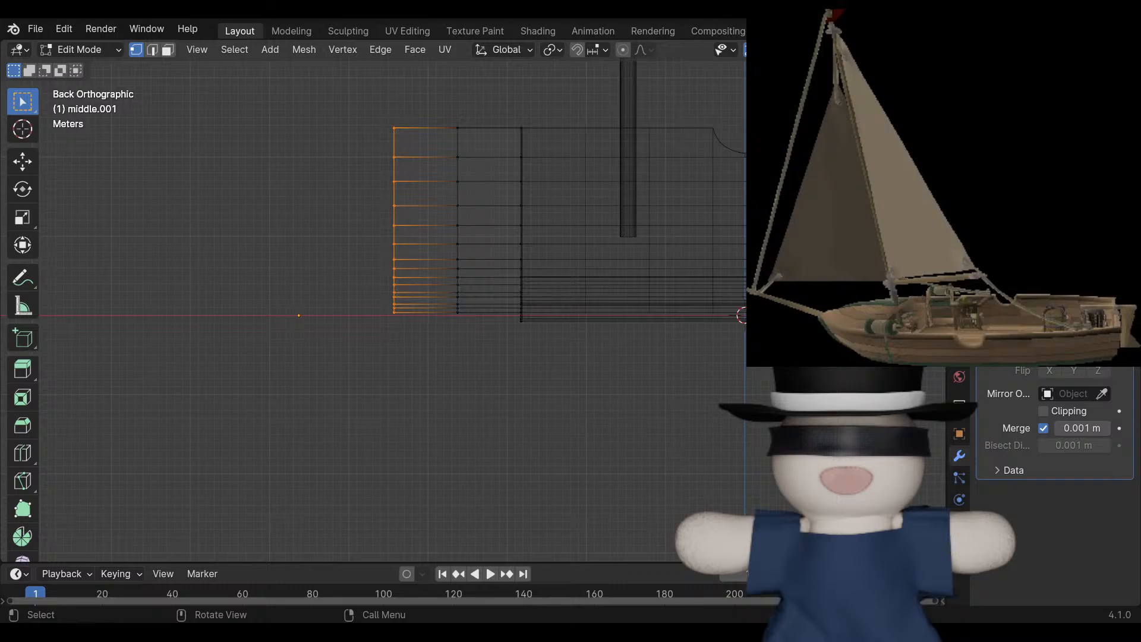
{"action": "left_click_drag", "start_coordinate": [571, 380], "coordinate": [463, 278]}
{"action": "left_click_drag", "start_coordinate": [474, 330], "coordinate": [358, 103]}
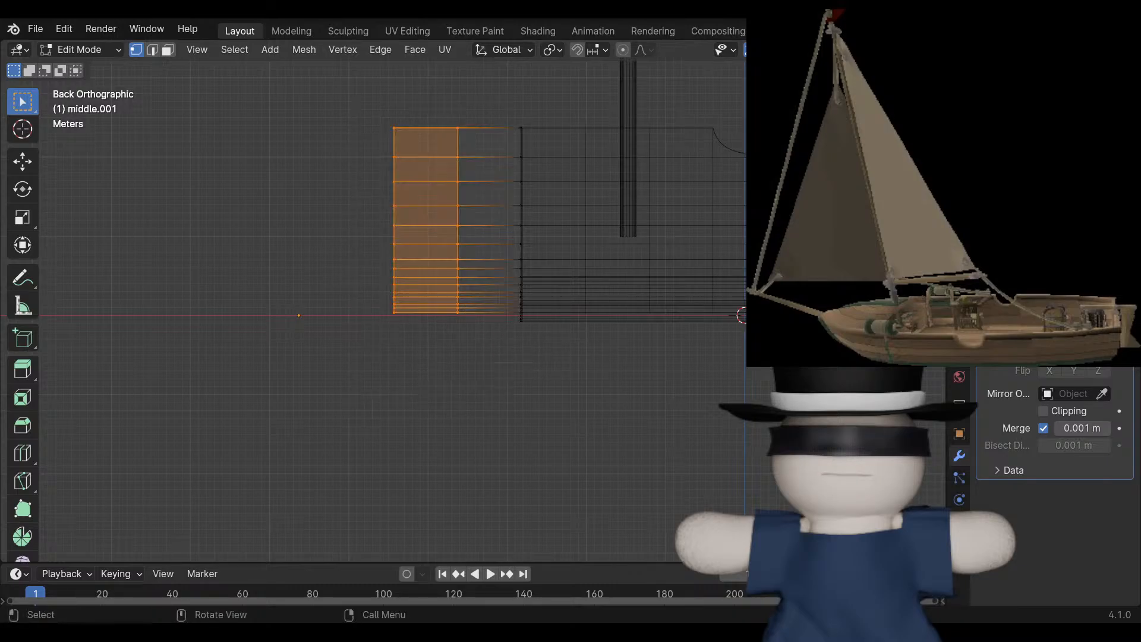
{"action": "middle_click_drag", "start_coordinate": [380, 196], "coordinate": [518, 259], "text": "shift"}
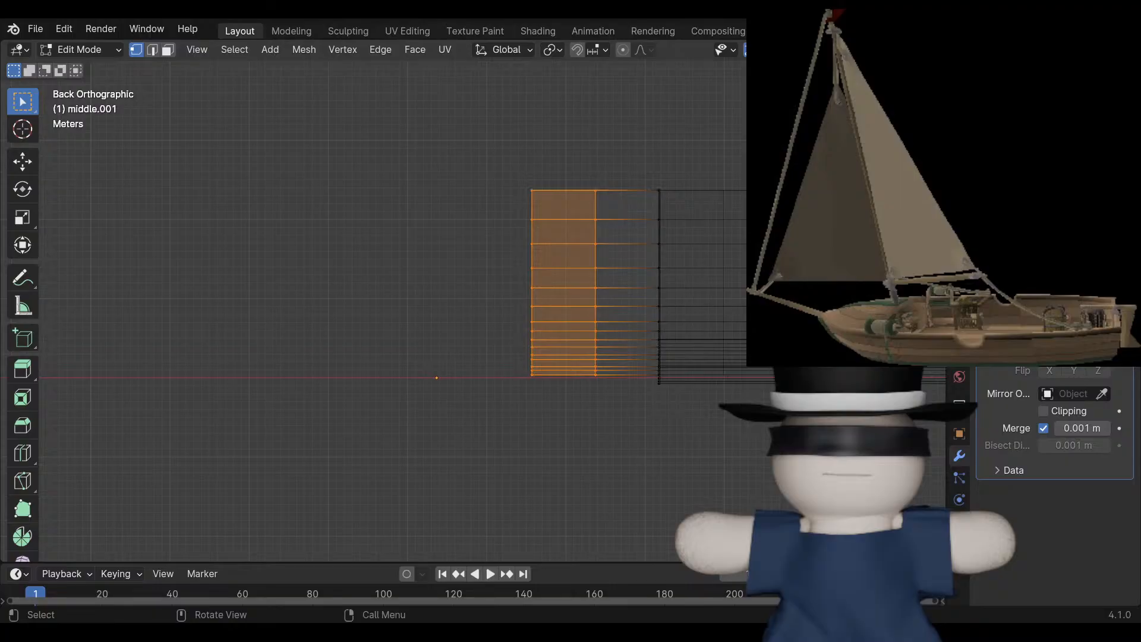
{"action": "scroll", "coordinate": [473, 301], "scroll_direction": "up", "scroll_amount": 3}
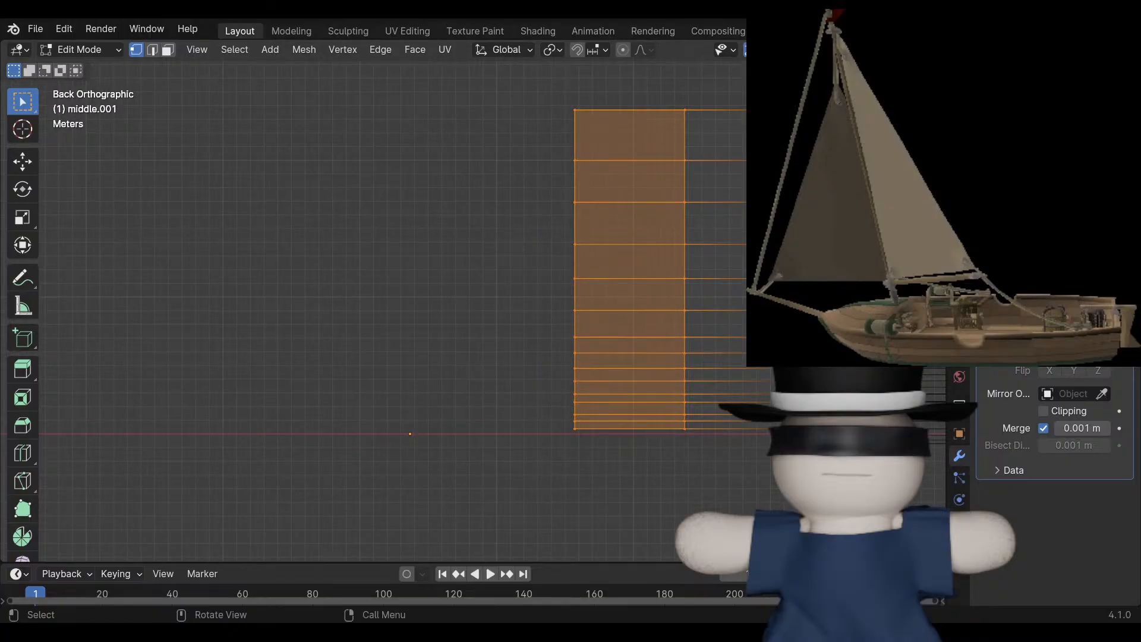
{"action": "scroll", "coordinate": [472, 301], "scroll_direction": "down", "scroll_amount": 2}
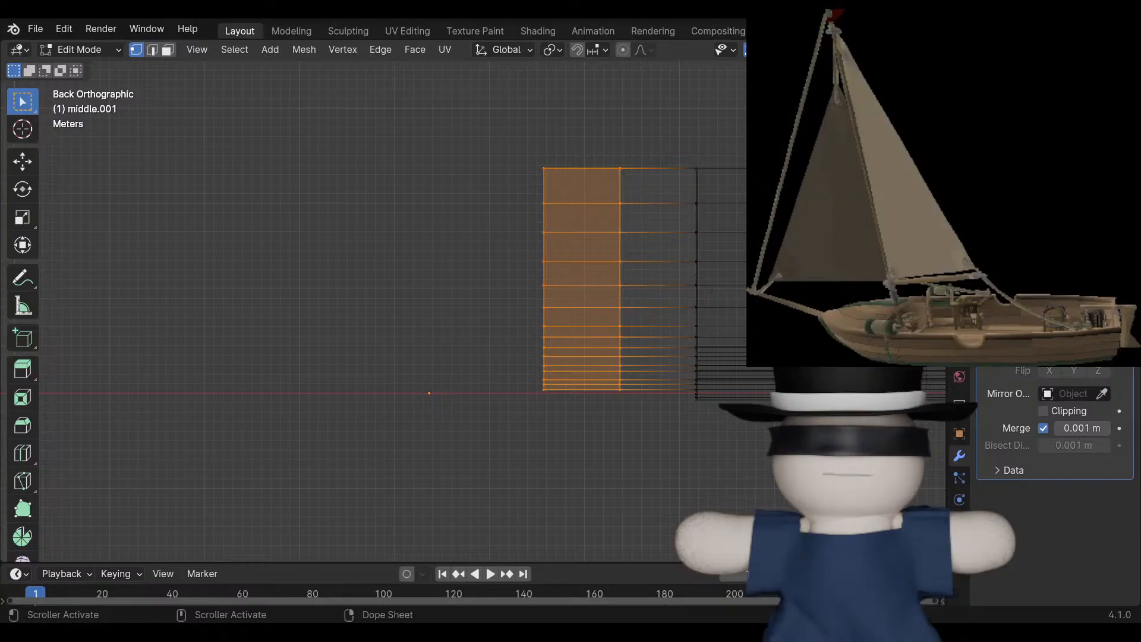
{"action": "scroll", "coordinate": [472, 300], "scroll_direction": "up", "scroll_amount": 2}
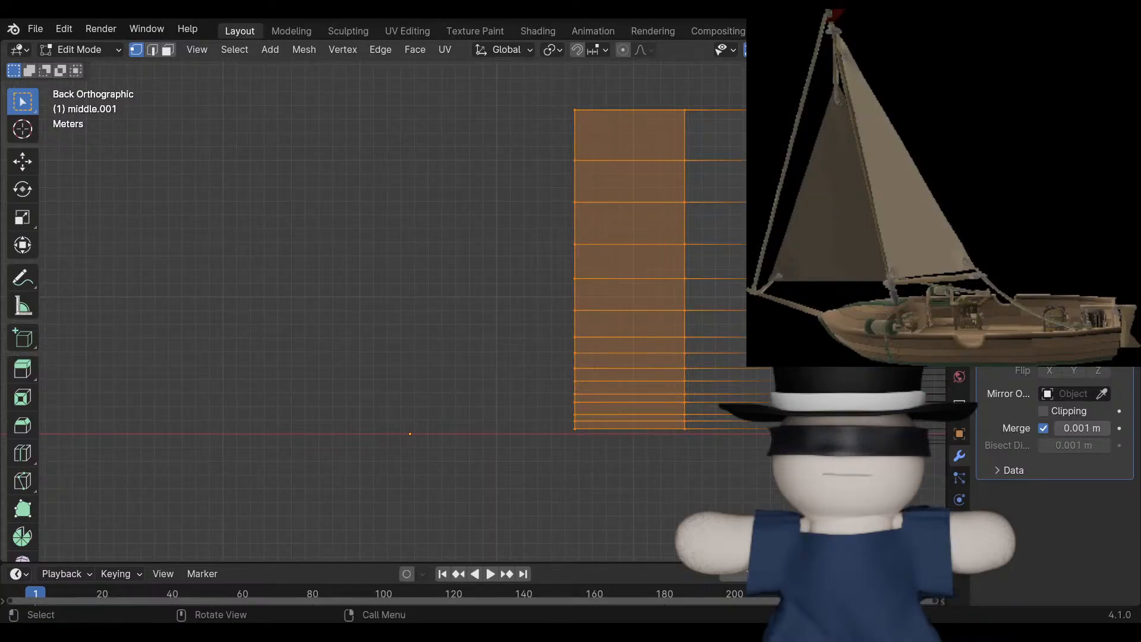
{"action": "middle_click_drag", "start_coordinate": [380, 297], "coordinate": [330, 271]}
Extrude the lower vertices of the front edge about 7 m forward along X and slightly upward in the back orthographic view.
{"action": "key", "text": "ctrl+KP_1"}
{"action": "left_click_drag", "start_coordinate": [499, 348], "coordinate": [625, 476]}
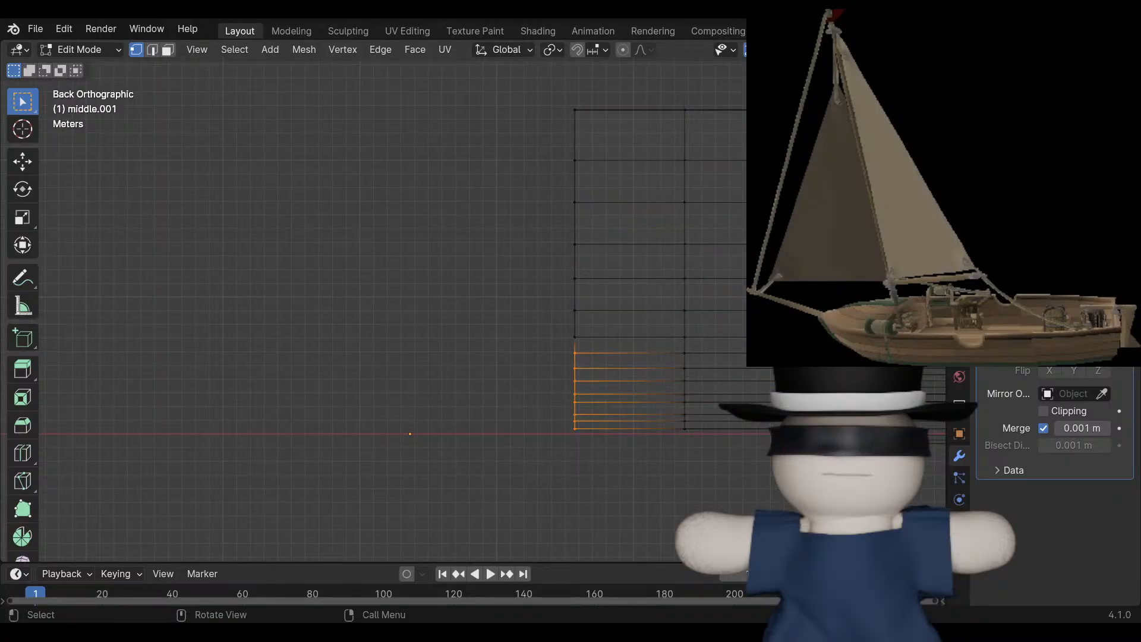
{"action": "key", "text": "e"}
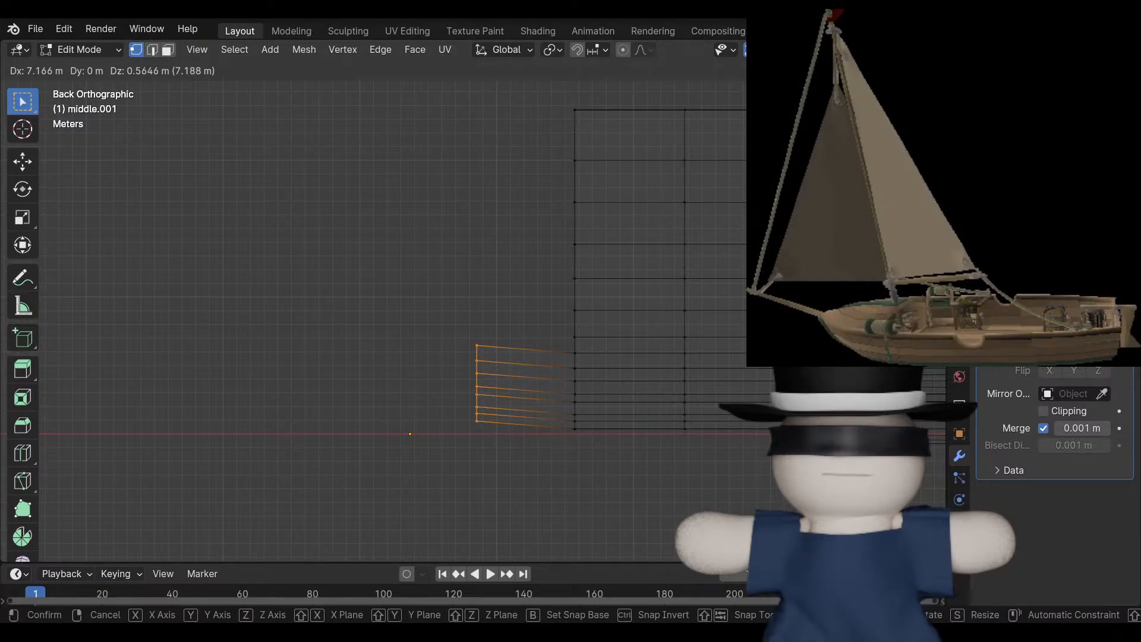
{"action": "left_click", "coordinate": [534, 473]}
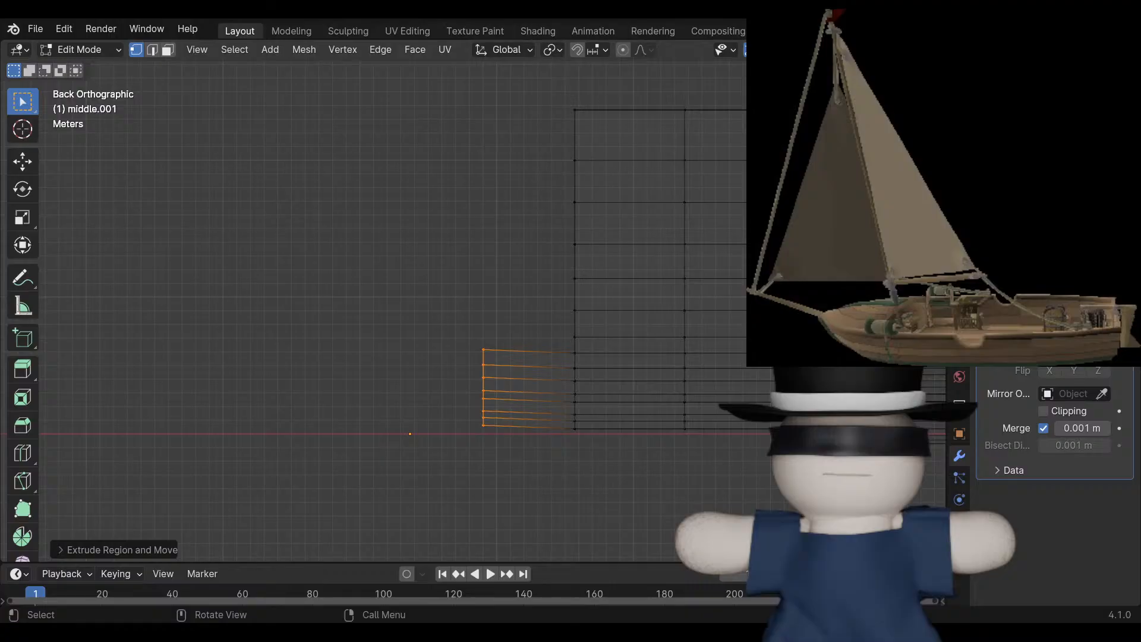
Try extruding the lower front-edge vertices towards the bow as a chain of rising segments, each about 2 to 6 m long.
{"action": "key", "text": "e"}
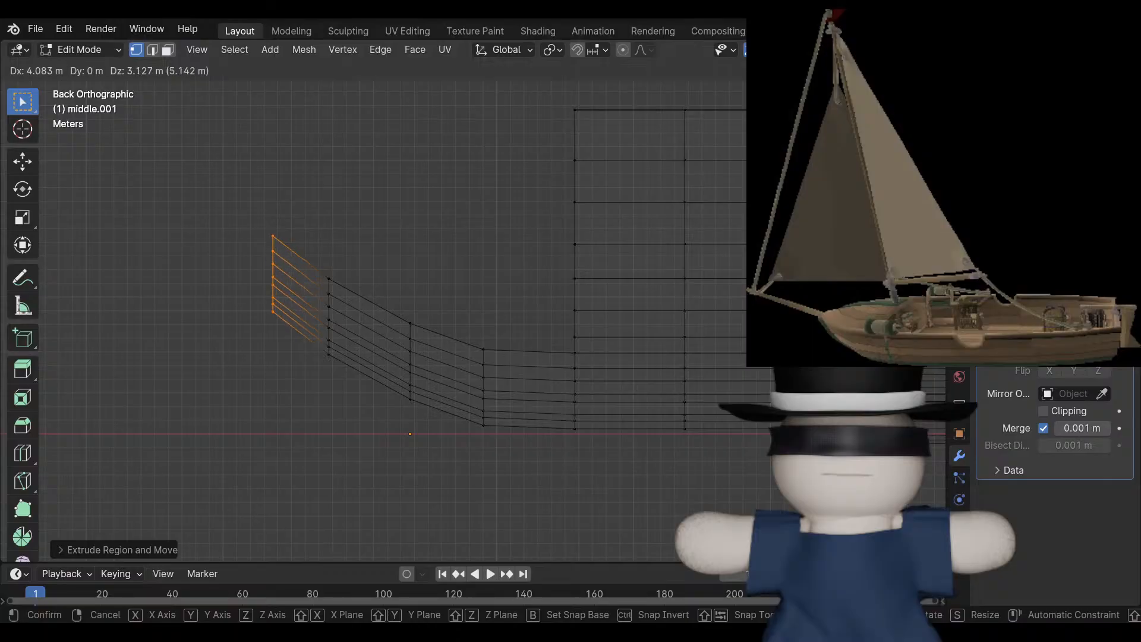
{"action": "left_click", "coordinate": [260, 266]}
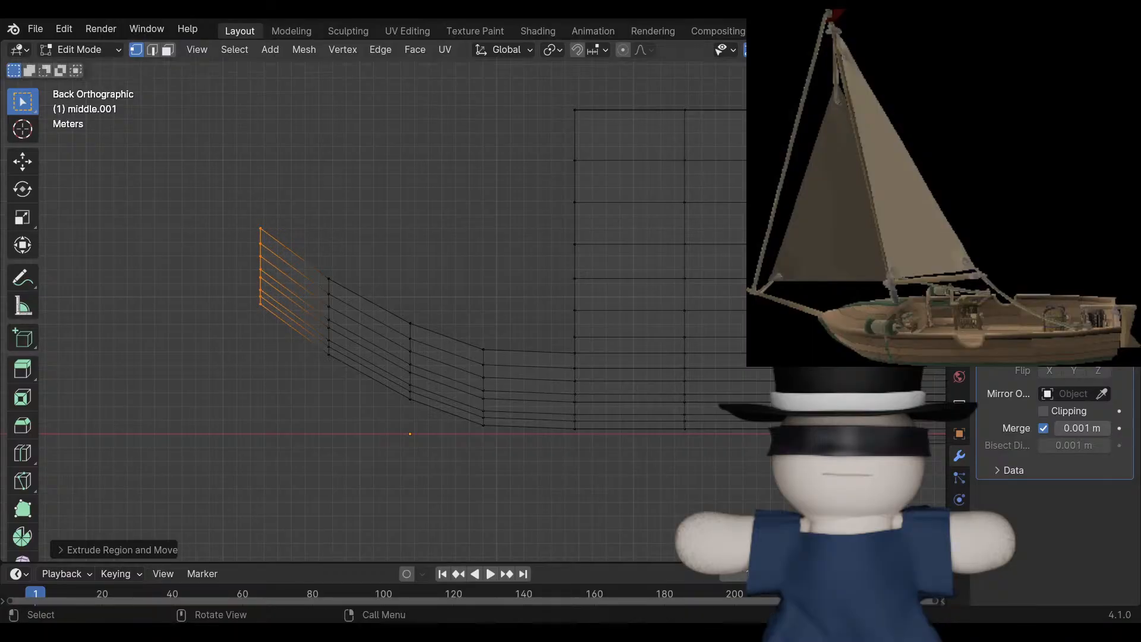
{"action": "middle_click_drag", "start_coordinate": [260, 266], "coordinate": [457, 341], "text": "shift"}
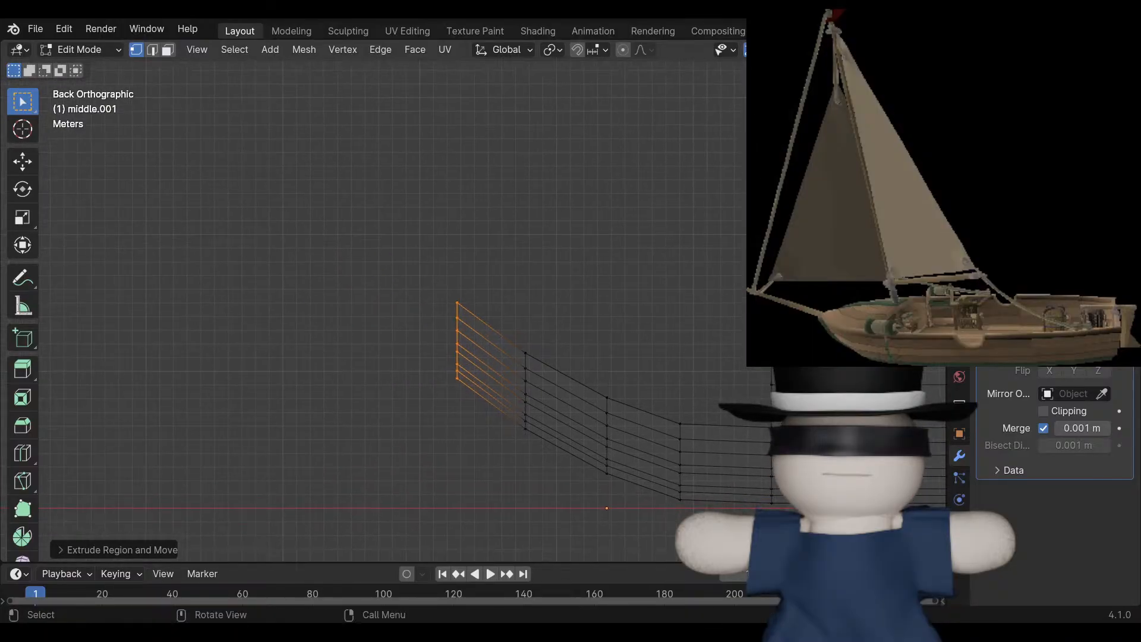
{"action": "key", "text": "e"}
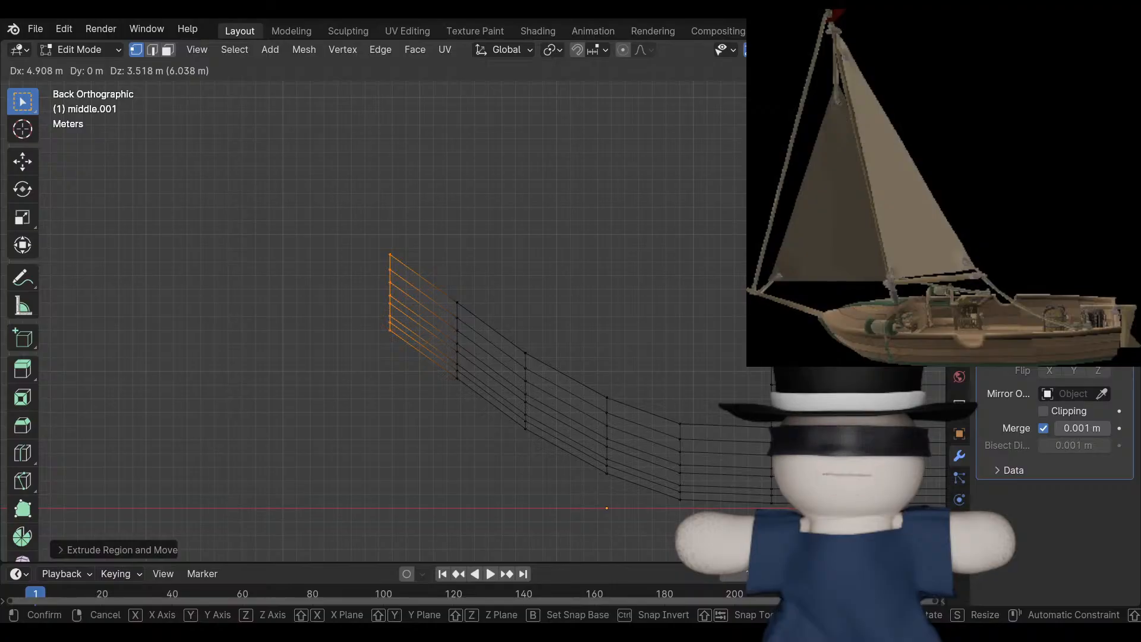
{"action": "key", "text": "Return"}
{"action": "key", "text": "e"}
{"action": "key", "text": "Return"}
{"action": "key", "text": "e"}
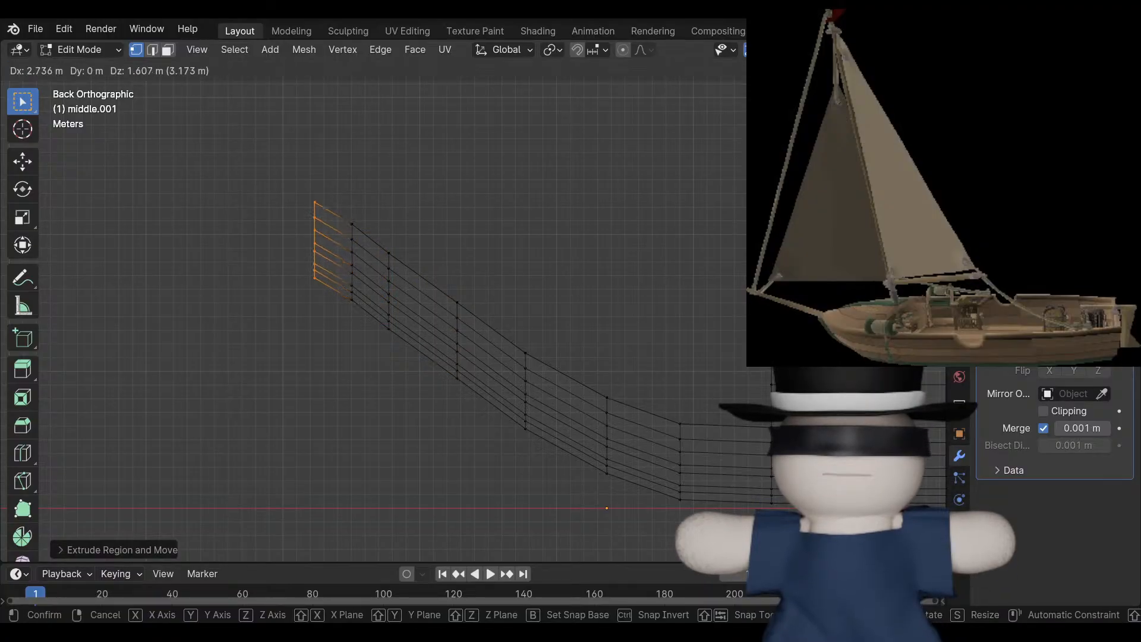
{"action": "key", "text": "Return"}
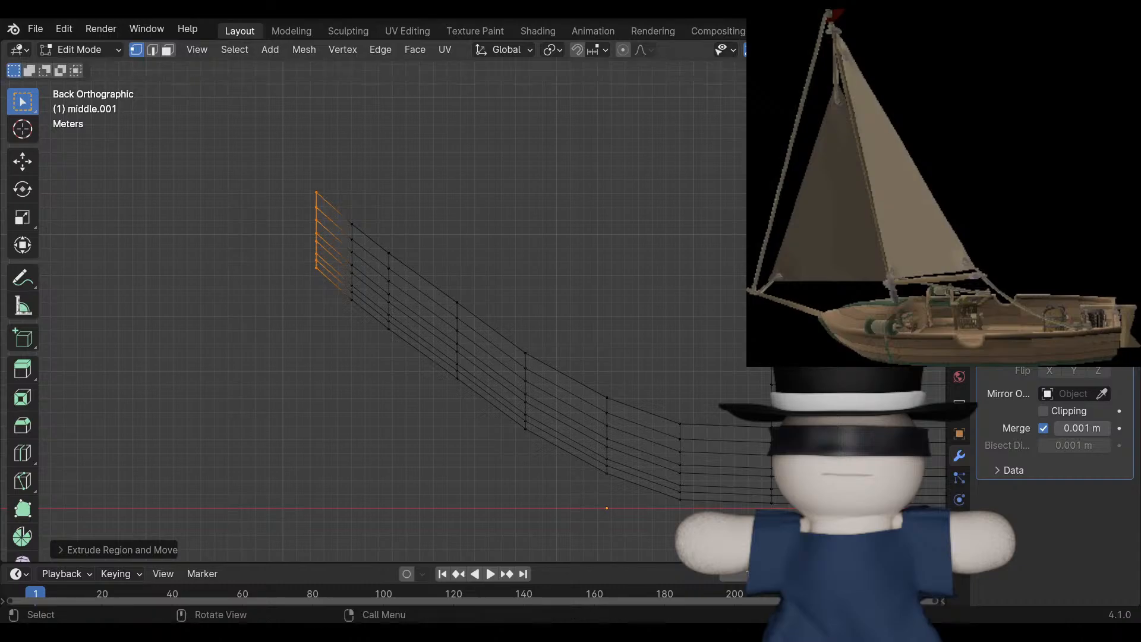
{"action": "key", "text": "e"}
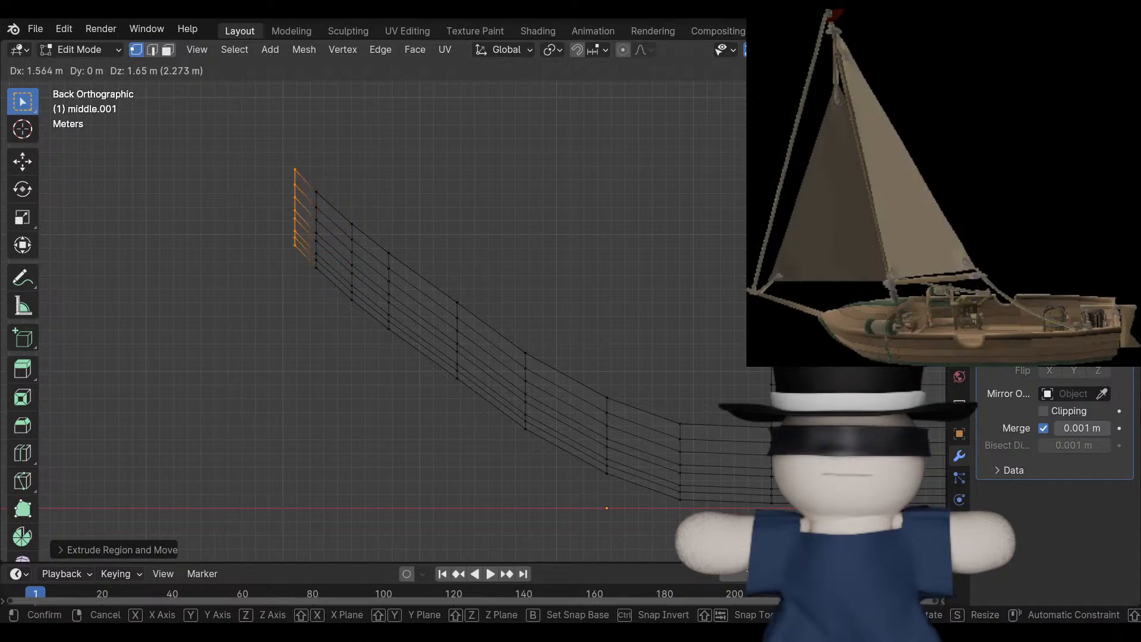
{"action": "key", "text": "Return"}
Undo the trial extrusions back to the duplicated section's original front edge and reselect only its lower vertices.
{"action": "key", "text": "ctrl+z"}
{"action": "key", "text": "ctrl+z"}
{"action": "key", "text": "ctrl+z"}
{"action": "key", "text": "ctrl+z"}
{"action": "key", "text": "ctrl+z"}
{"action": "key", "text": "ctrl+z"}
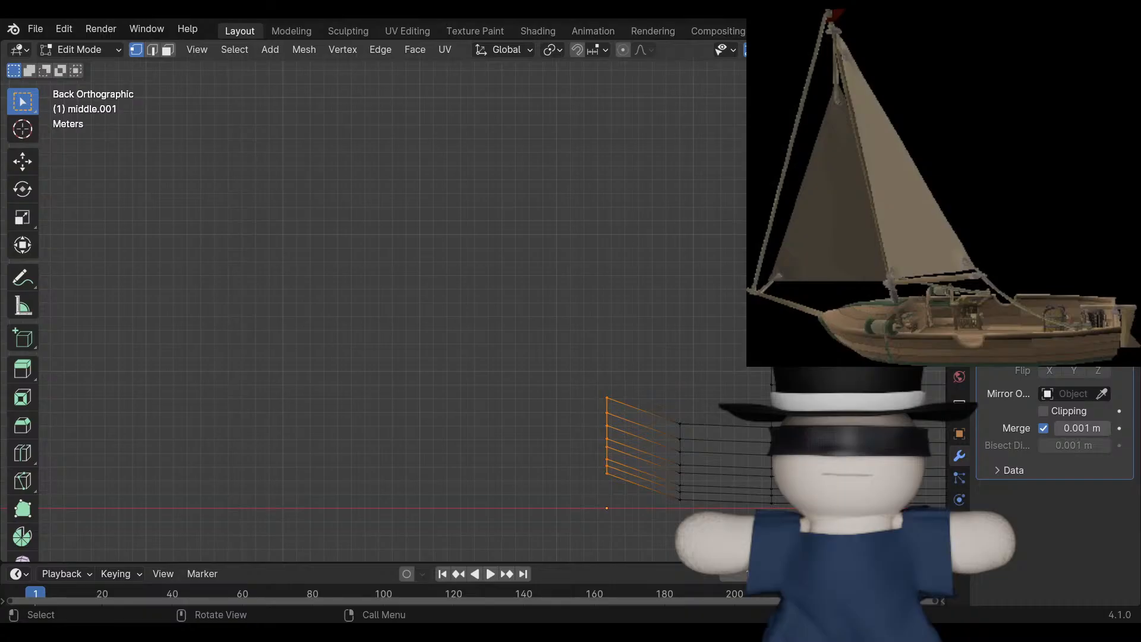
{"action": "key", "text": "g"}
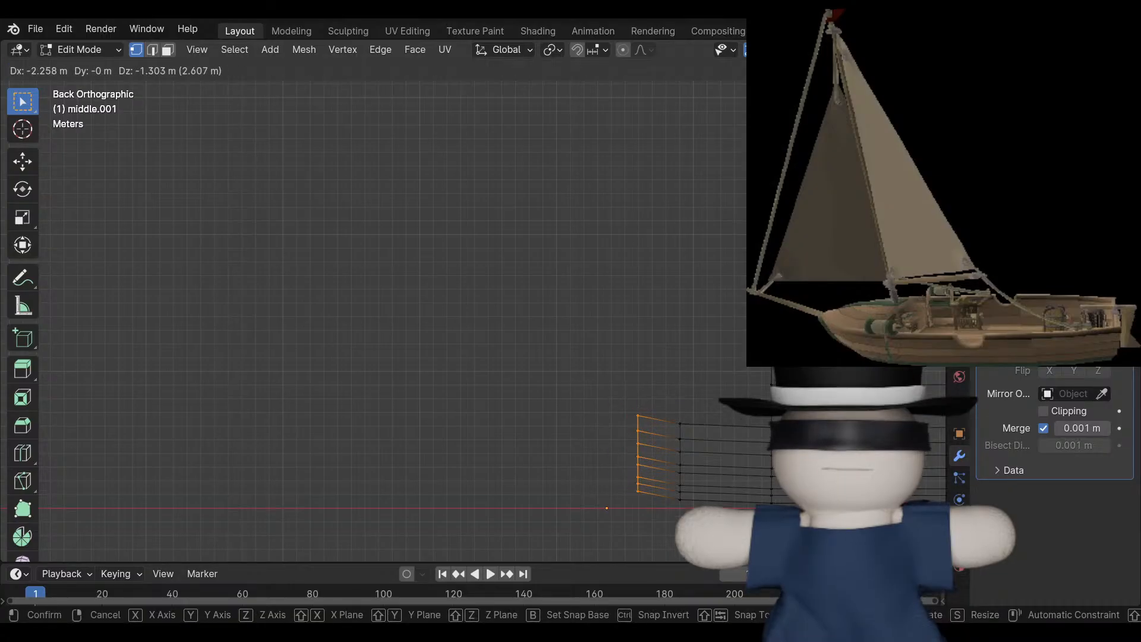
{"action": "key", "text": "Return"}
{"action": "key", "text": "ctrl+z"}
{"action": "key", "text": "ctrl+z"}
{"action": "key", "text": "ctrl+z"}
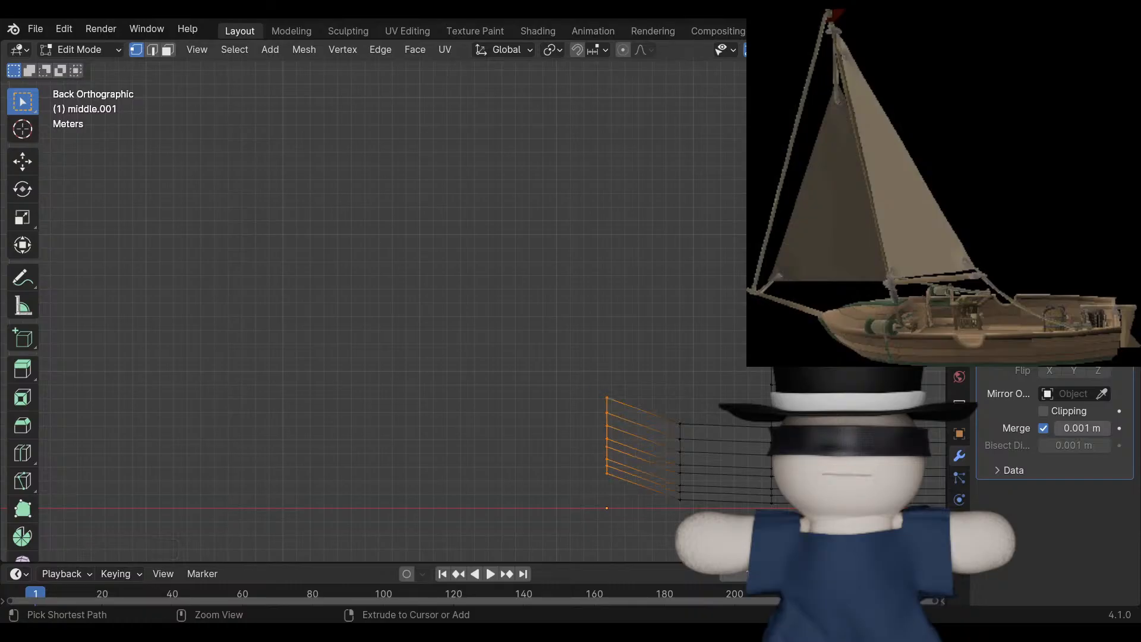
{"action": "key", "text": "ctrl+z"}
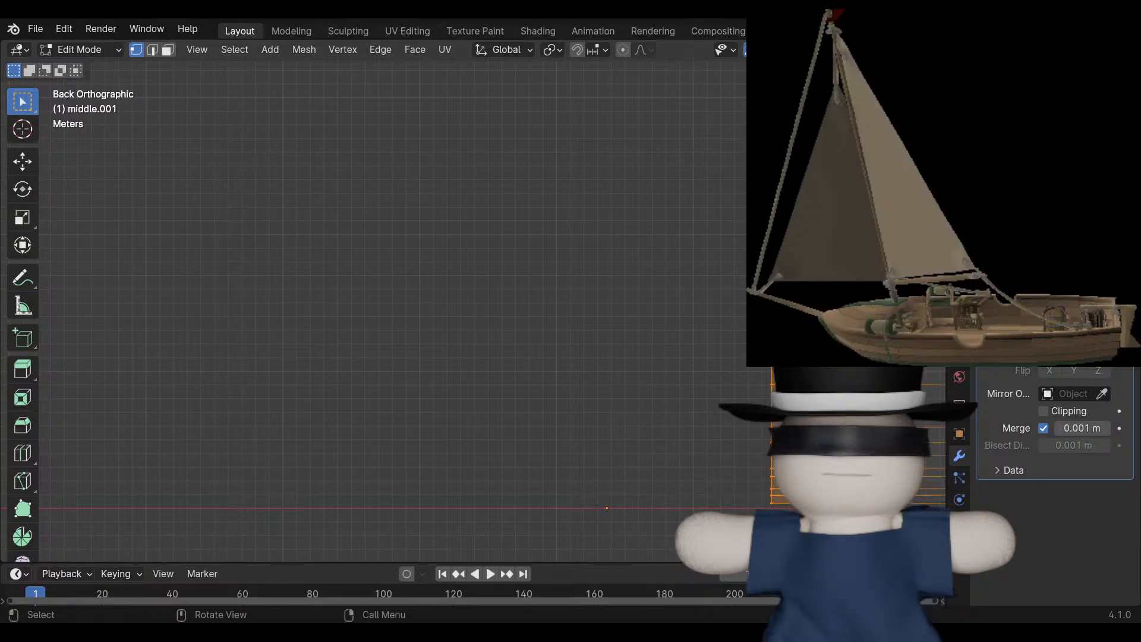
{"action": "left_click_drag", "start_coordinate": [721, 408], "coordinate": [800, 515]}
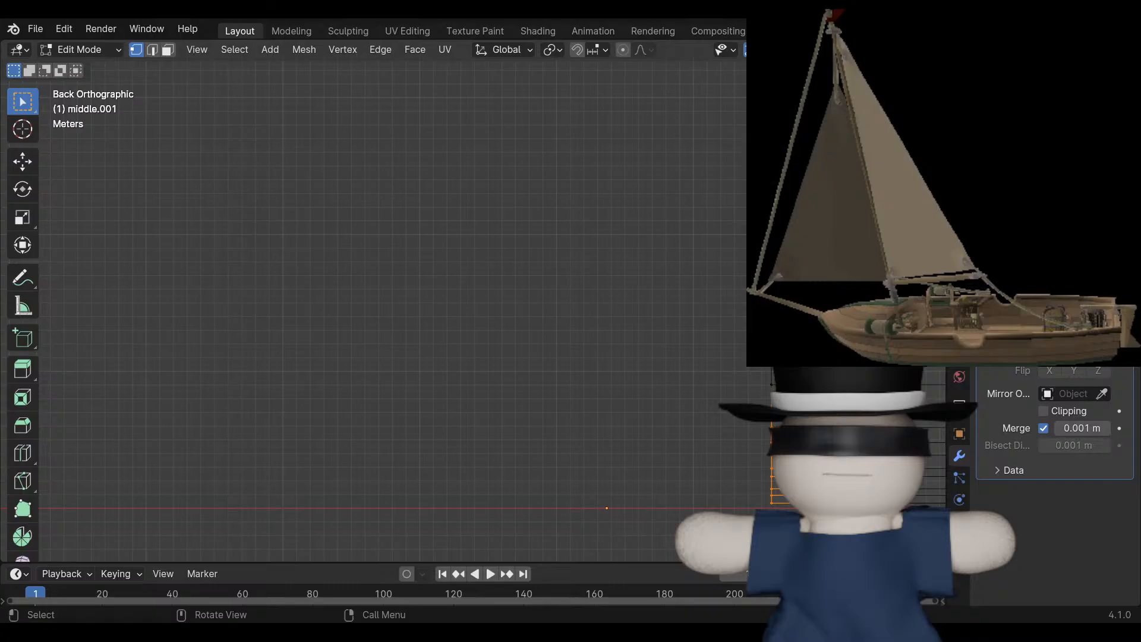
Try extruding the lower front-edge vertices into a curve of shorter segments rising towards the bow, and undo them all.
{"action": "key", "text": "g"}
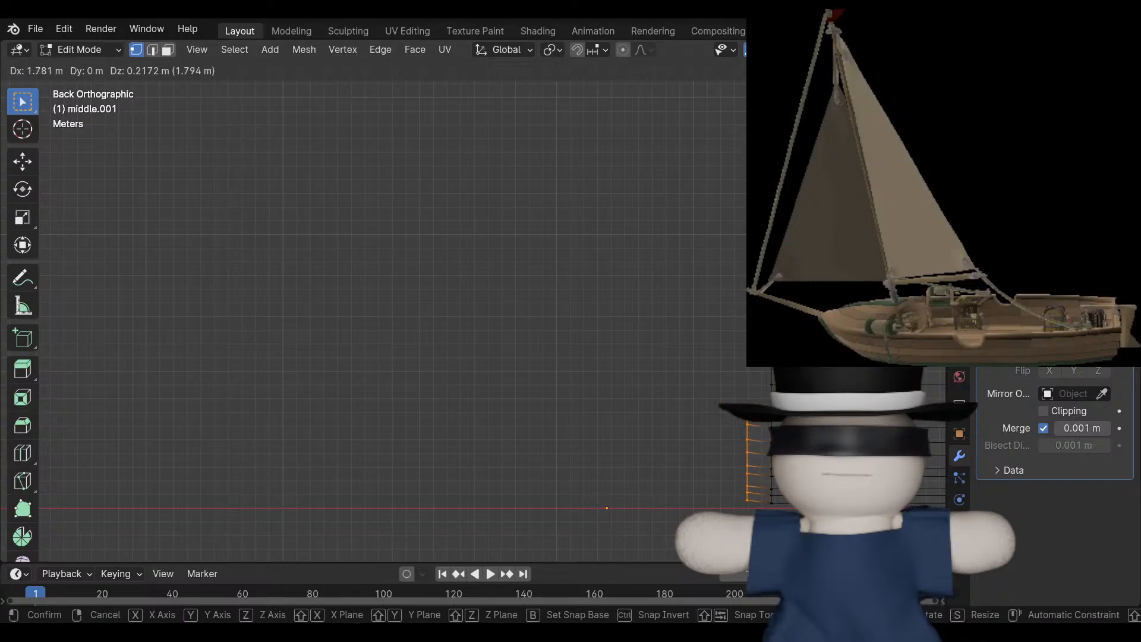
{"action": "left_click", "coordinate": [773, 511]}
{"action": "key", "text": "e"}
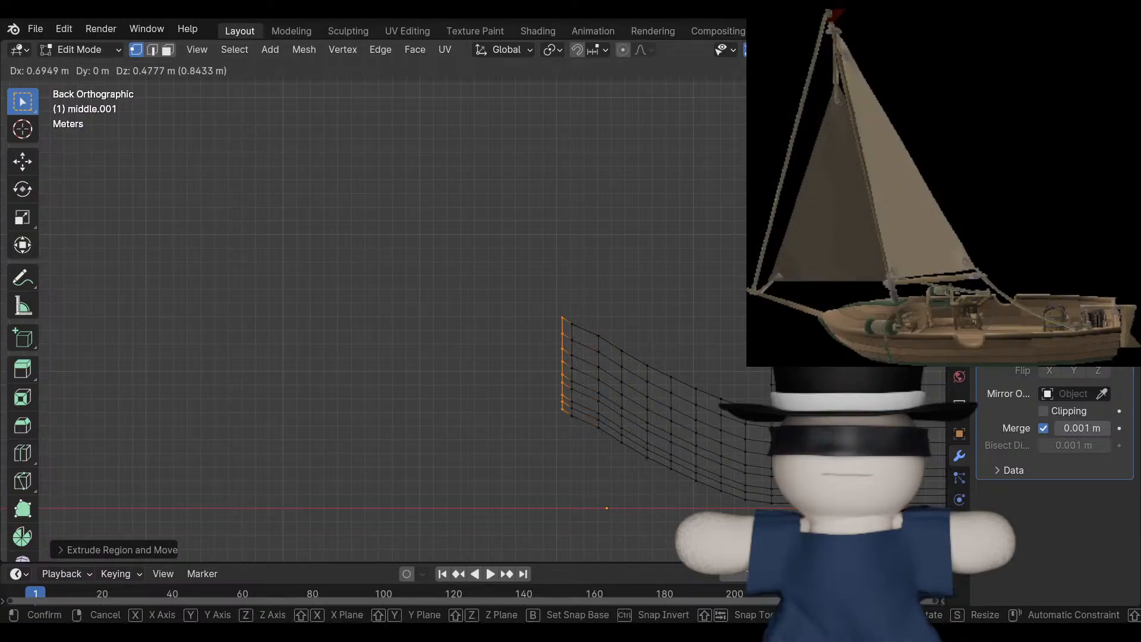
{"action": "key", "text": "Return"}
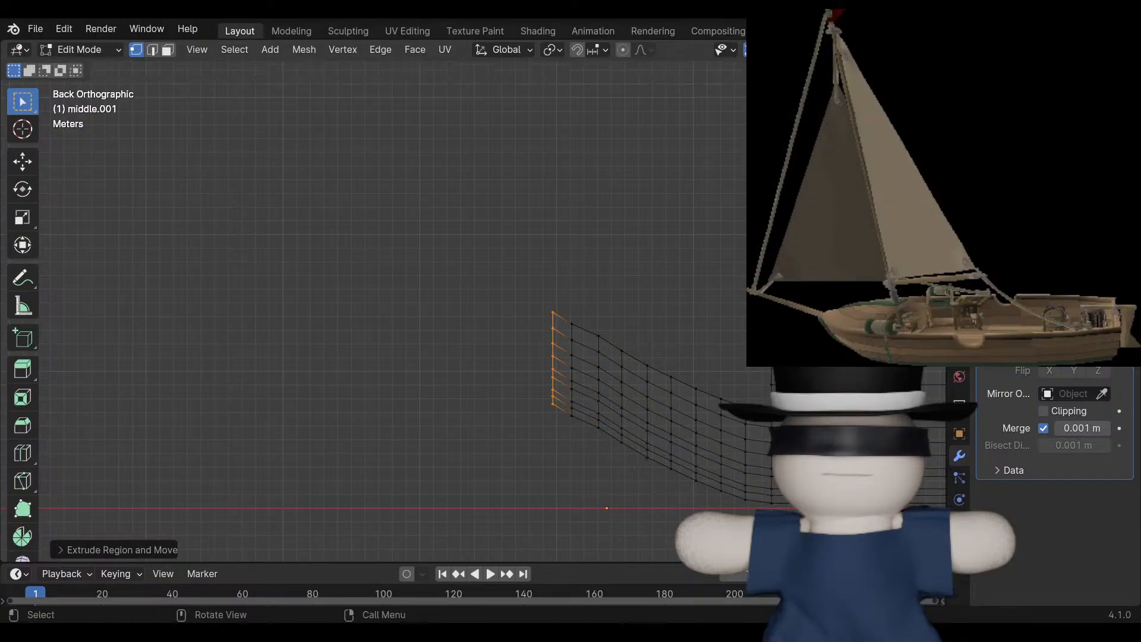
{"action": "key", "text": "ctrl+z"}
{"action": "key", "text": "ctrl+z"}
{"action": "key", "text": "ctrl+z"}
{"action": "key", "text": "ctrl+z"}
{"action": "key", "text": "ctrl+z"}
{"action": "key", "text": "ctrl+z"}
{"action": "key", "text": "ctrl+z"}
{"action": "key", "text": "ctrl+z"}
{"action": "key", "text": "ctrl+z"}
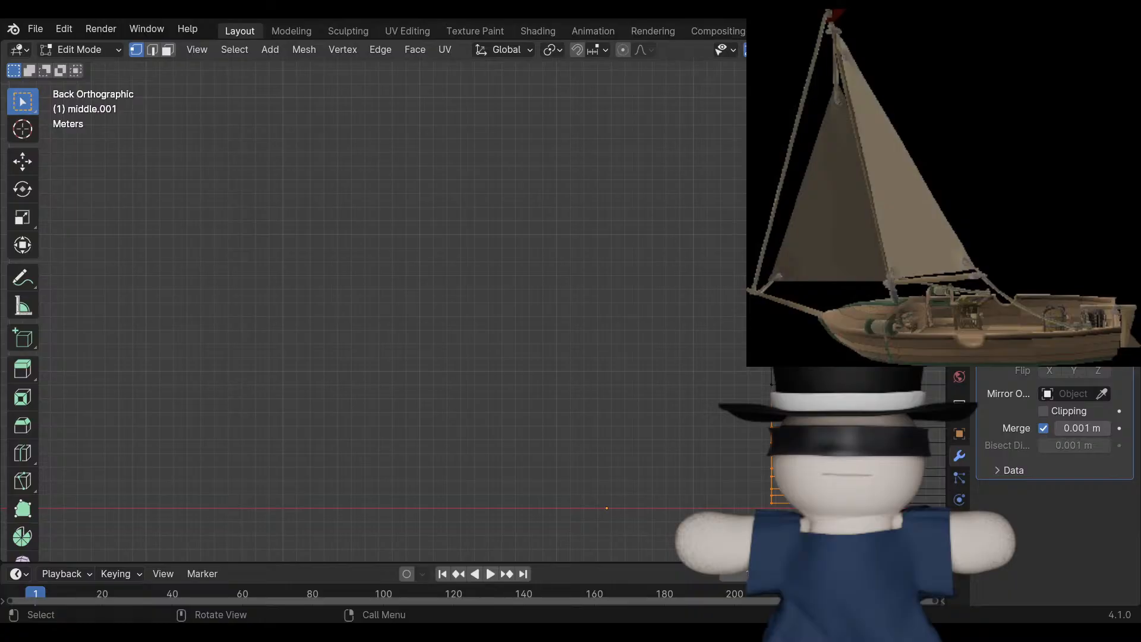
Extrude the lower front-edge vertices forward in short, gently rising segments, starting about 2.3 m along X and 0.35 m up.
{"action": "key", "text": "e"}
{"action": "key", "text": "Escape"}
{"action": "key", "text": "e"}
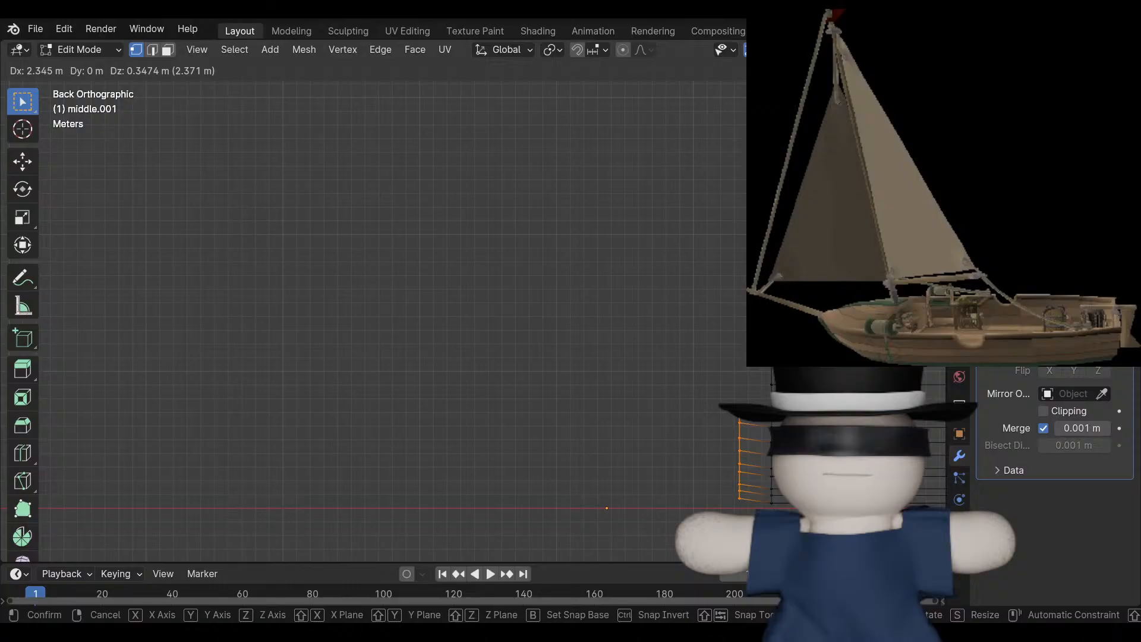
{"action": "key", "text": "Return"}
{"action": "scroll", "coordinate": [473, 301], "scroll_direction": "up", "scroll_amount": 2}
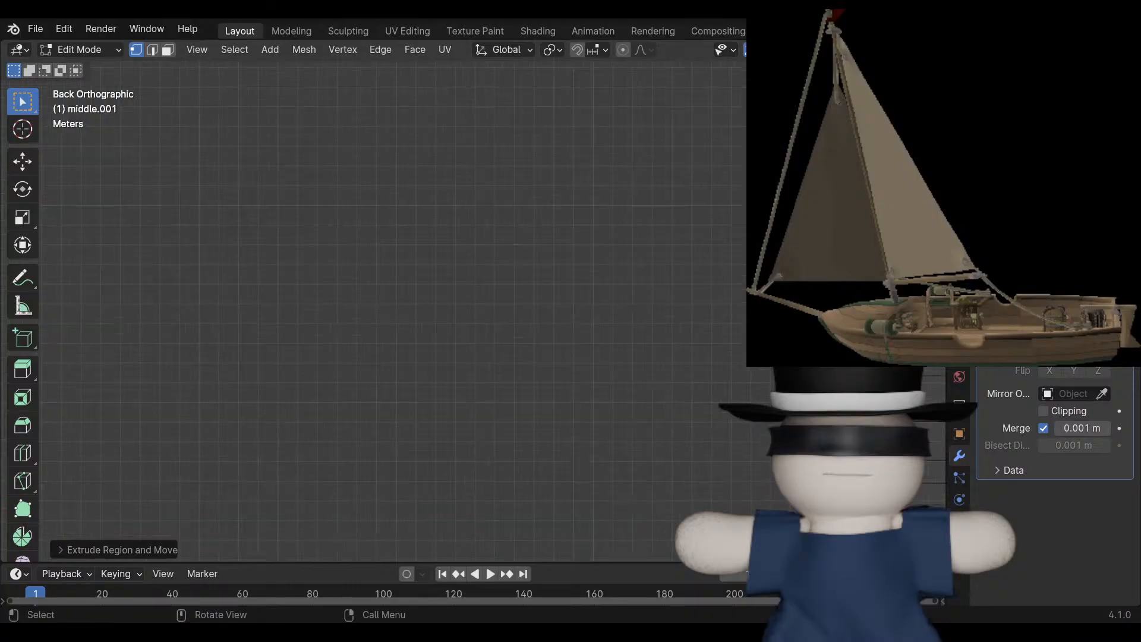
{"action": "middle_click_drag", "start_coordinate": [473, 333], "coordinate": [391, 247], "text": "shift"}
{"action": "key", "text": "e"}
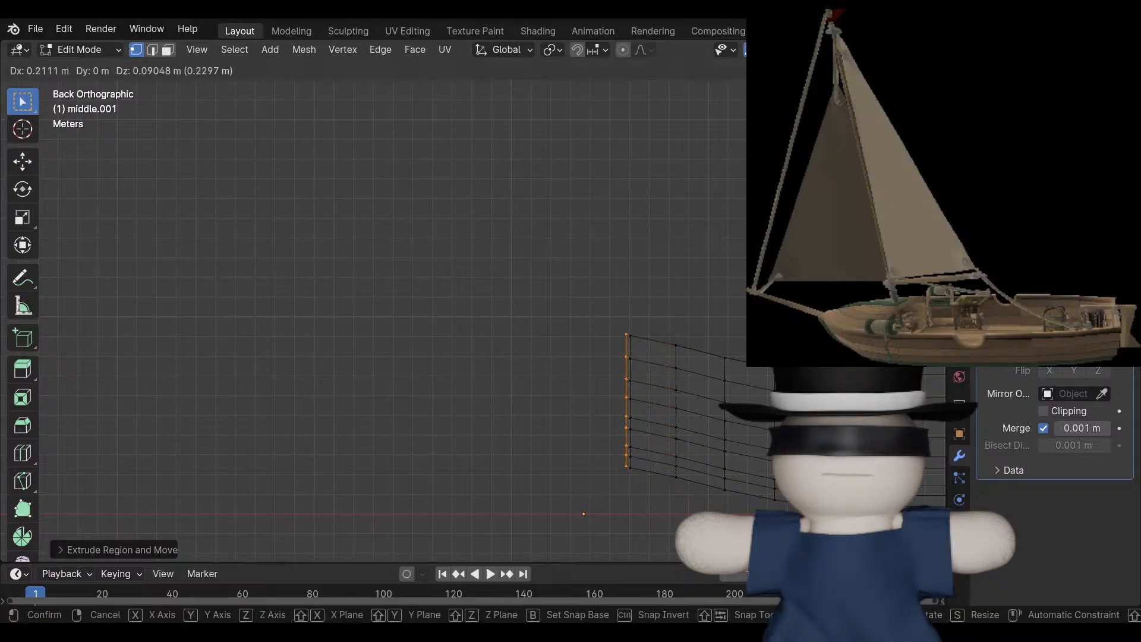
{"action": "key", "text": "Return"}
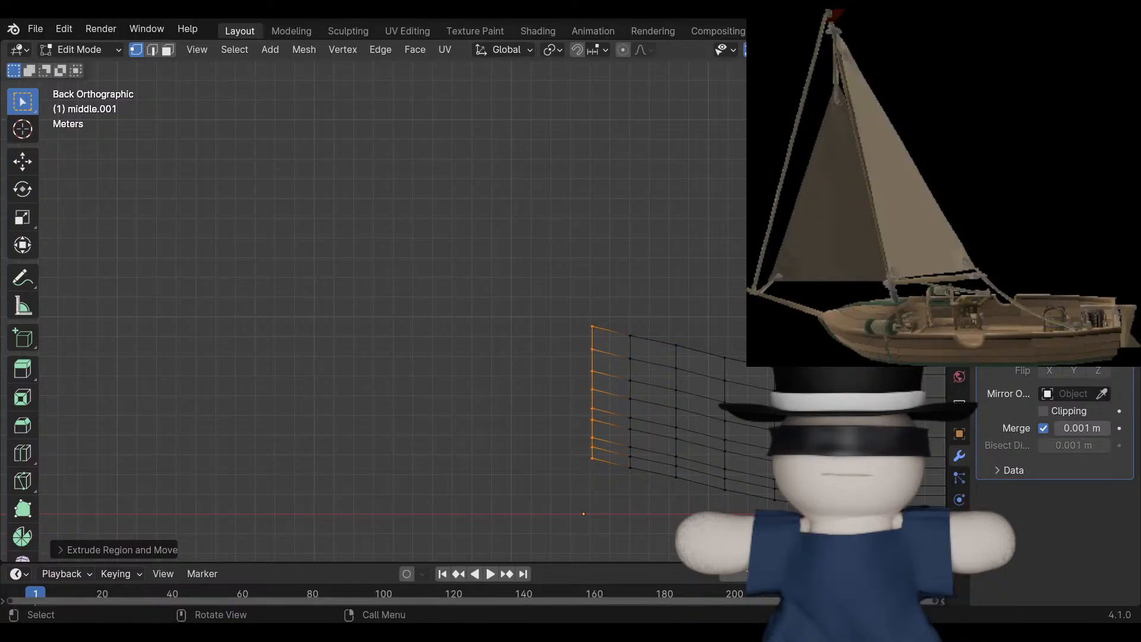
Continue the lower hull strip towards the bow with extrusions about 2 m forward, each rising about 0.75 to 1 m.
{"action": "key", "text": "e"}
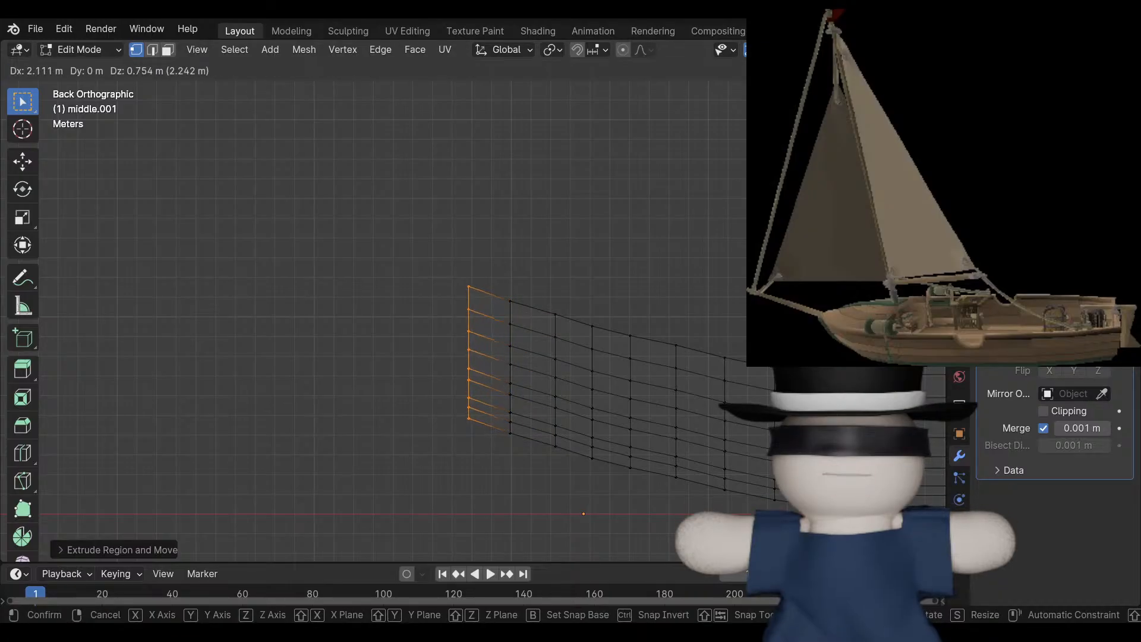
{"action": "key", "text": "Return"}
{"action": "key", "text": "e"}
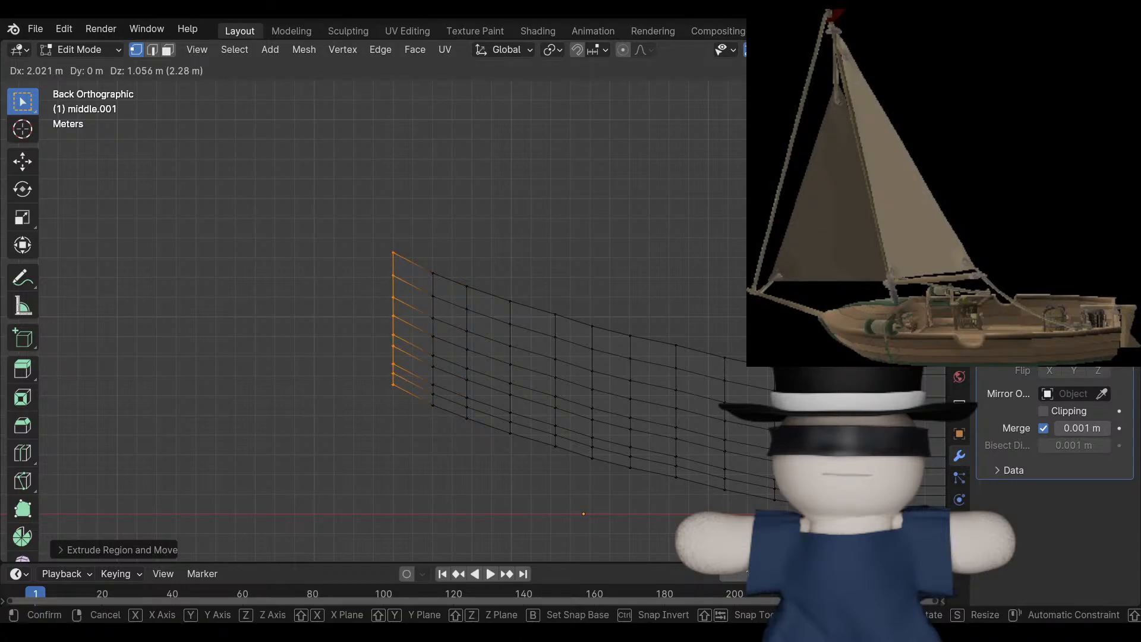
{"action": "key", "text": "Return"}
Extrude the strip's leading vertices further in segments about 1.6 m forward and 1 to 1.2 m upward to steepen the curve.
{"action": "scroll", "coordinate": [474, 300], "scroll_direction": "down", "scroll_amount": 3}
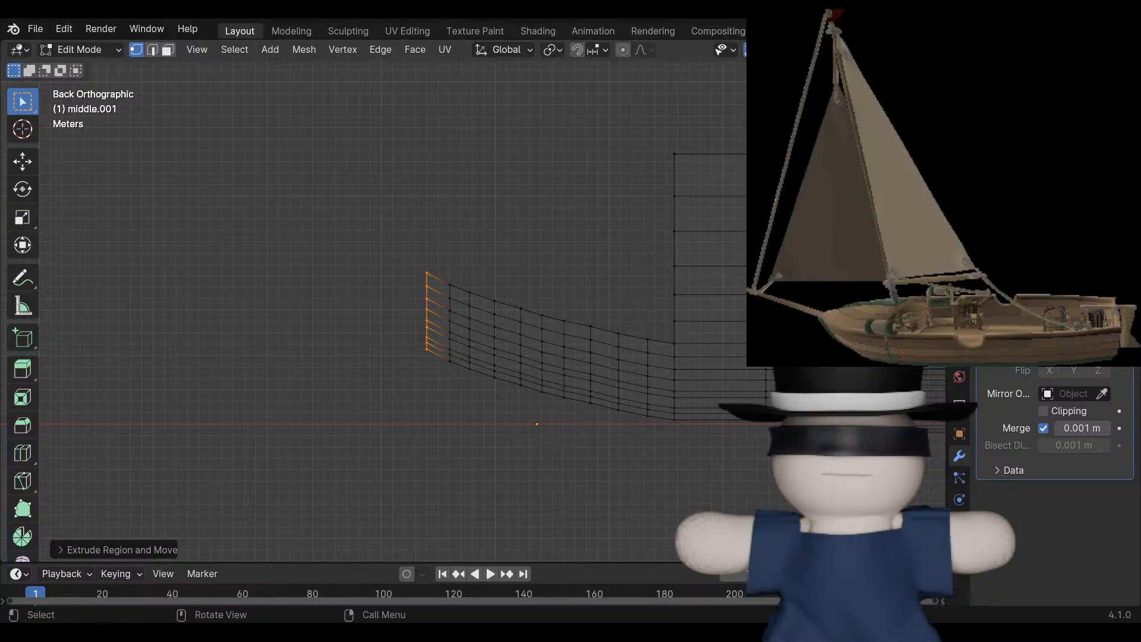
{"action": "middle_click_drag", "start_coordinate": [511, 320], "coordinate": [632, 363], "text": "shift"}
{"action": "scroll", "coordinate": [473, 311], "scroll_direction": "up", "scroll_amount": 3}
{"action": "key", "text": "e"}
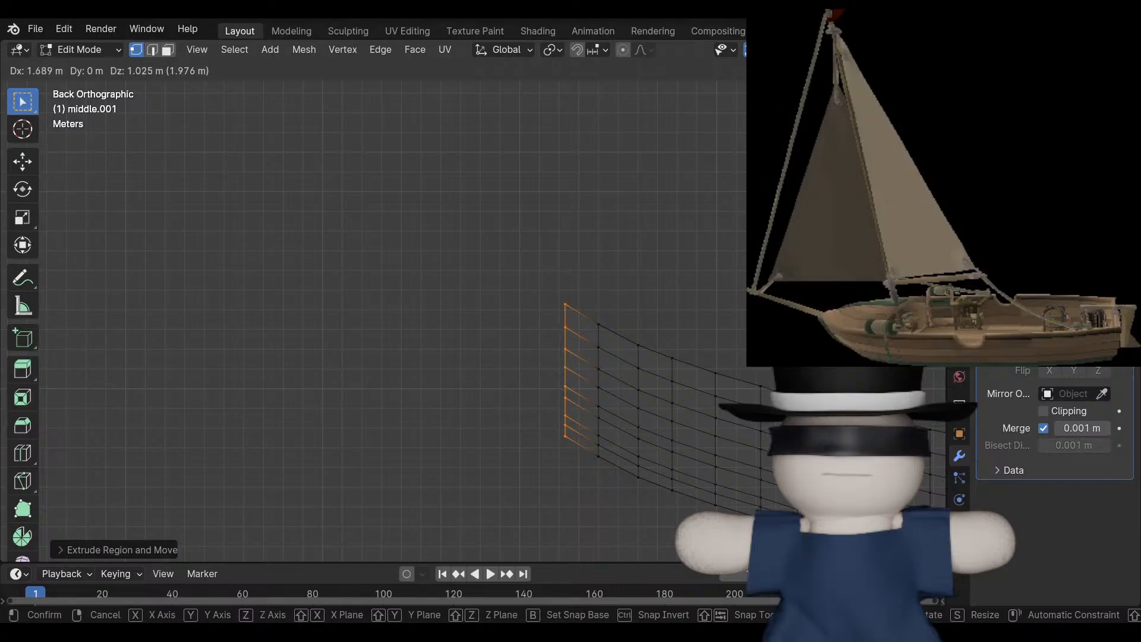
{"action": "key", "text": "Return"}
{"action": "scroll", "coordinate": [462, 297], "scroll_direction": "down", "scroll_amount": 2}
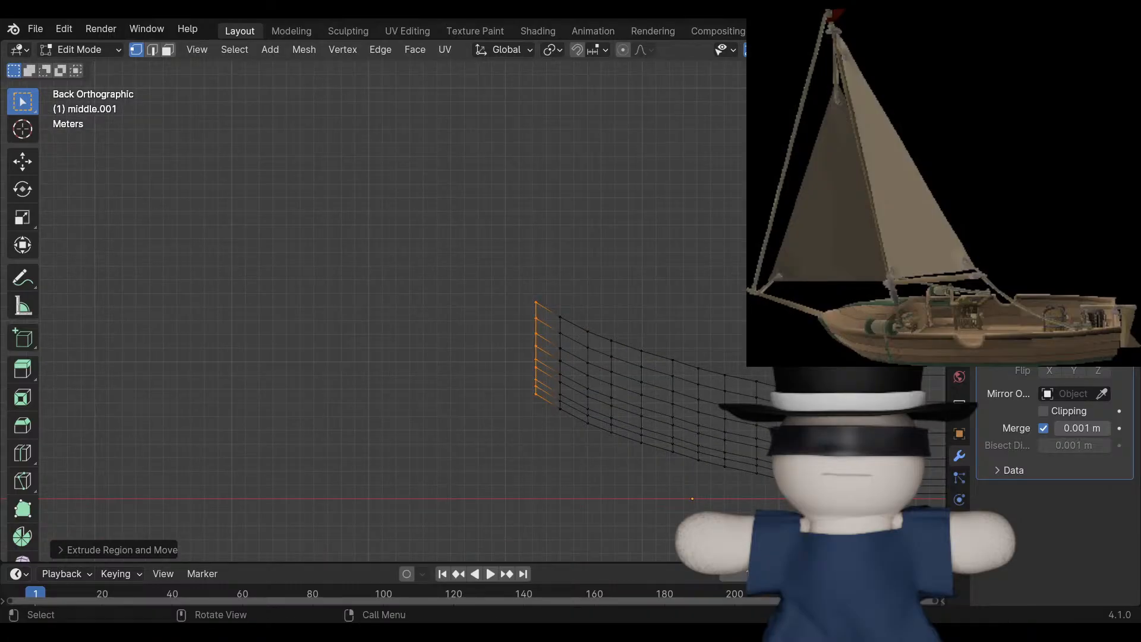
{"action": "key", "text": "e"}
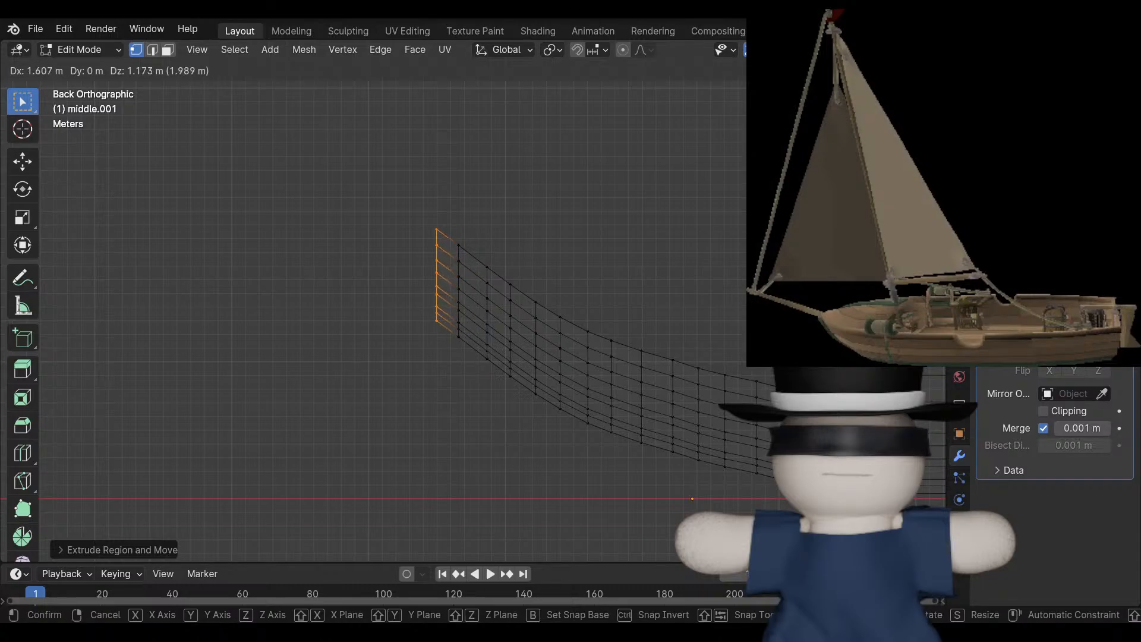
{"action": "key", "text": "Return"}
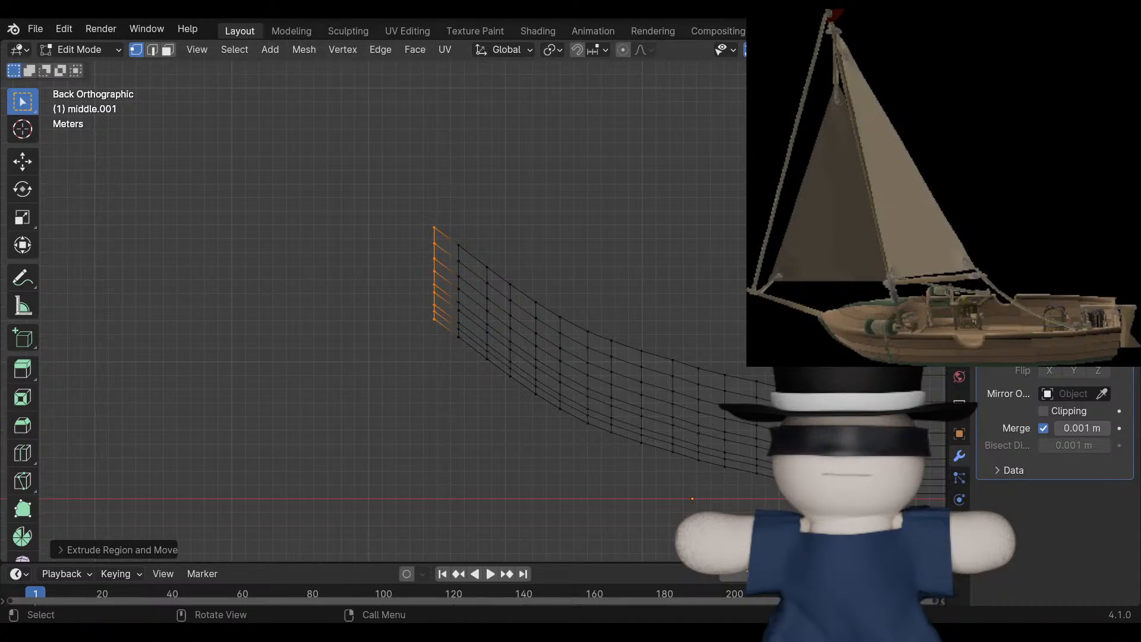
Extend the strip's steep front end with extrusions about 1.8, 1.1 and 1.3 m forward, with the last rising about 0.6 m.
{"action": "key", "text": "e"}
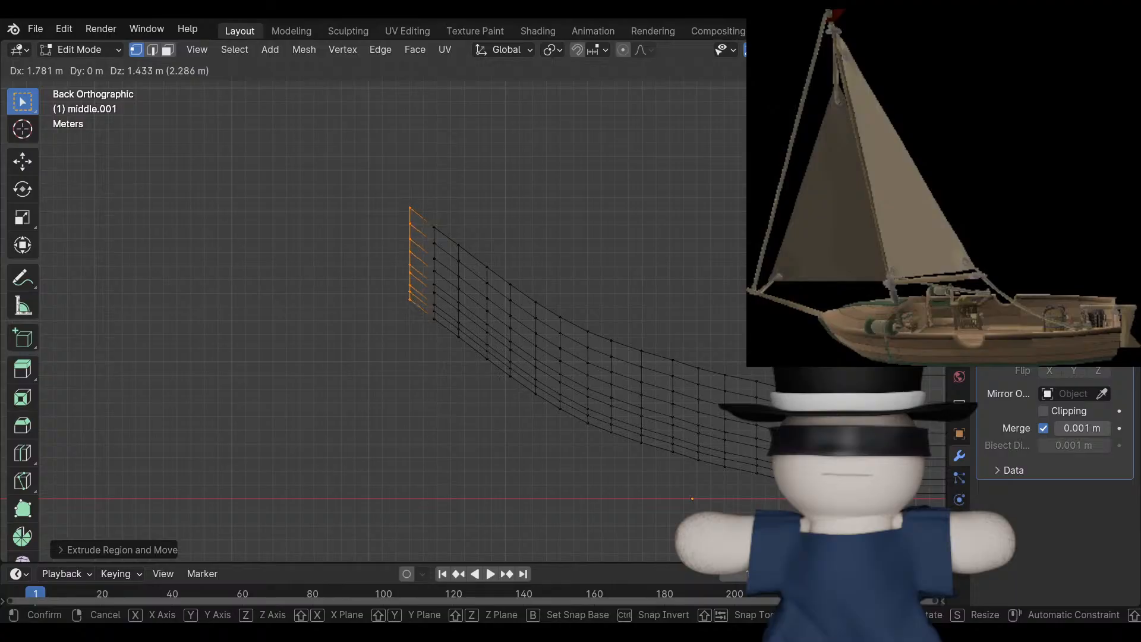
{"action": "key", "text": "Return"}
{"action": "key", "text": "e"}
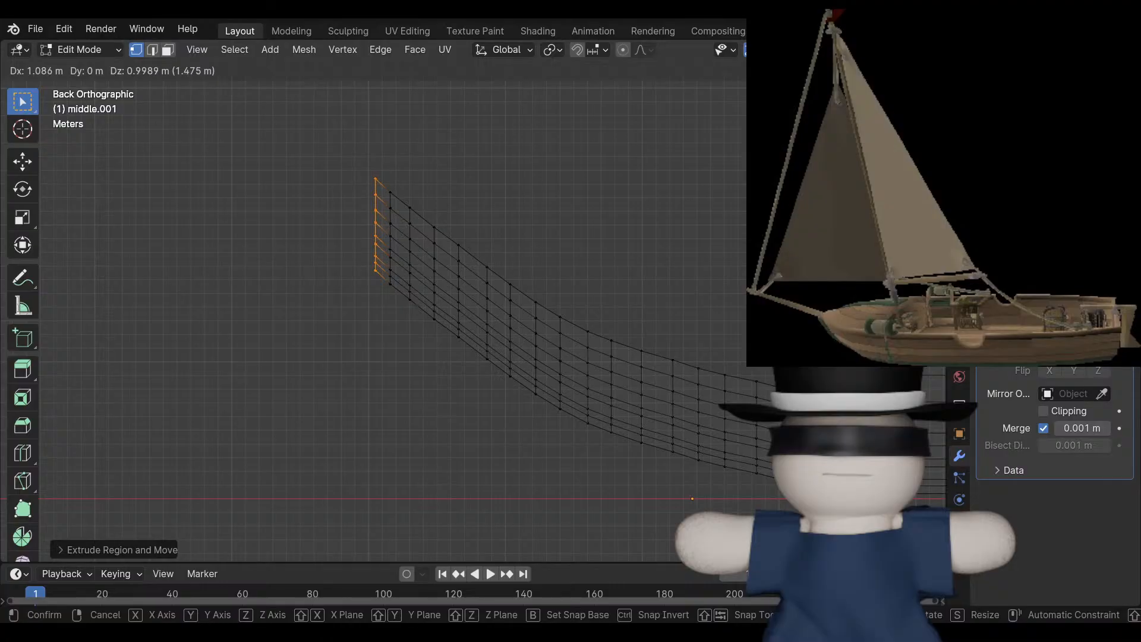
{"action": "key", "text": "Return"}
{"action": "scroll", "coordinate": [475, 302], "scroll_direction": "up", "scroll_amount": 2}
{"action": "middle_click_drag", "start_coordinate": [476, 267], "coordinate": [336, 331], "text": "shift"}
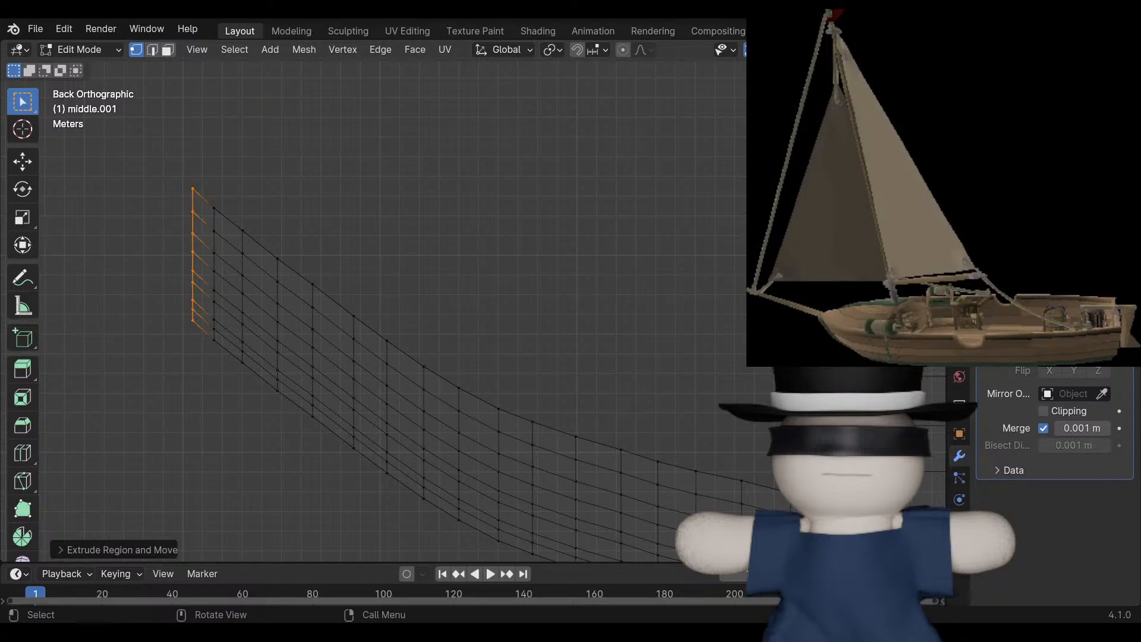
{"action": "key", "text": "e"}
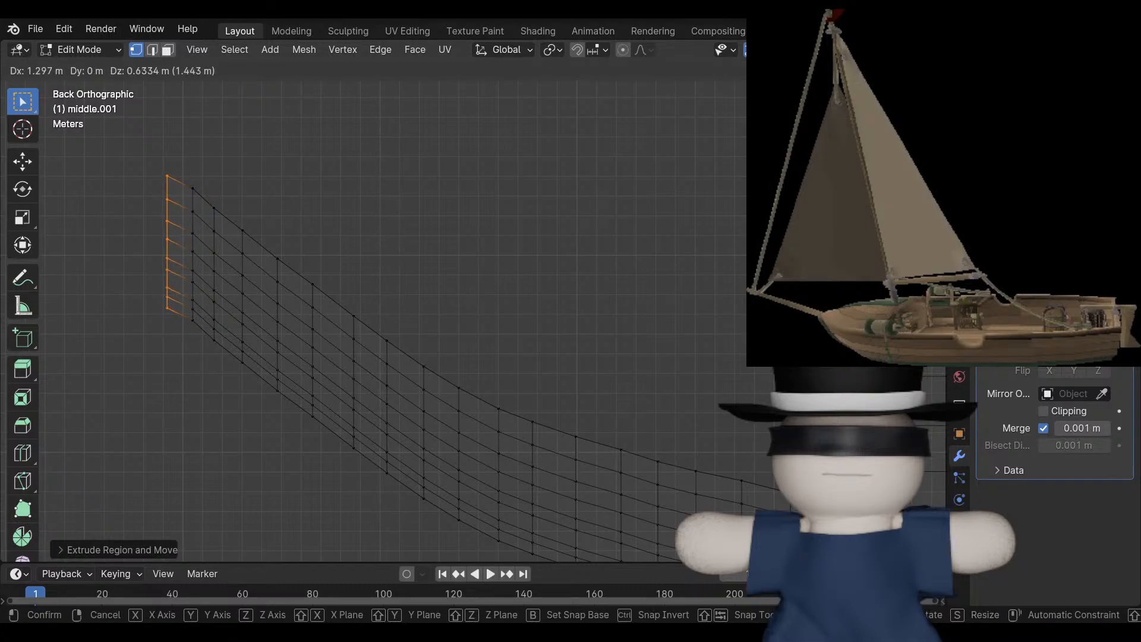
{"action": "key", "text": "Return"}
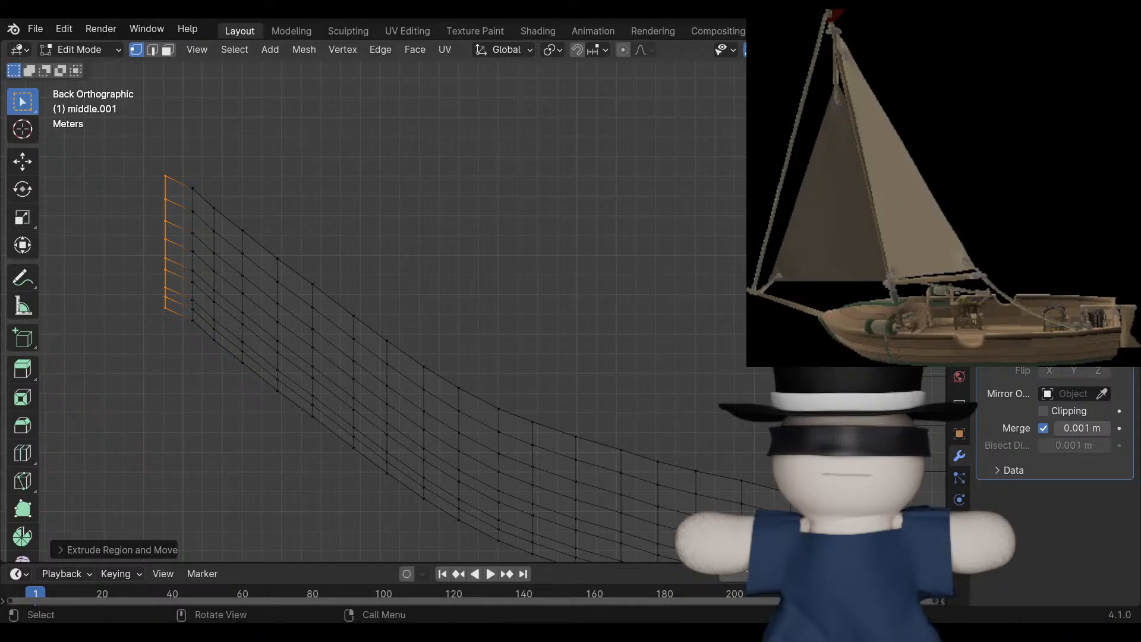
Examine the extruded strip in perspective and how the front section's bottom edge meets the middle section near the centreline.
{"action": "middle_click_drag", "start_coordinate": [333, 286], "coordinate": [555, 336]}
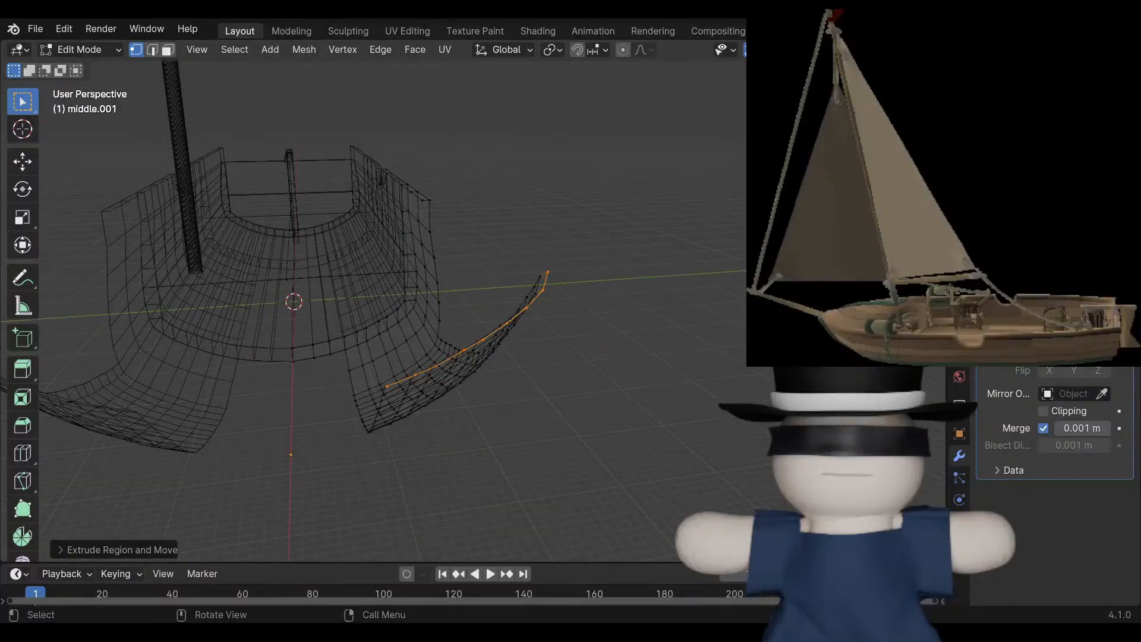
{"action": "middle_click_drag", "start_coordinate": [416, 327], "coordinate": [306, 390]}
{"action": "scroll", "coordinate": [380, 321], "scroll_direction": "up", "scroll_amount": 5}
{"action": "middle_click_drag", "start_coordinate": [380, 262], "coordinate": [240, 502], "text": "shift"}
{"action": "scroll", "coordinate": [380, 321], "scroll_direction": "up", "scroll_amount": 2}
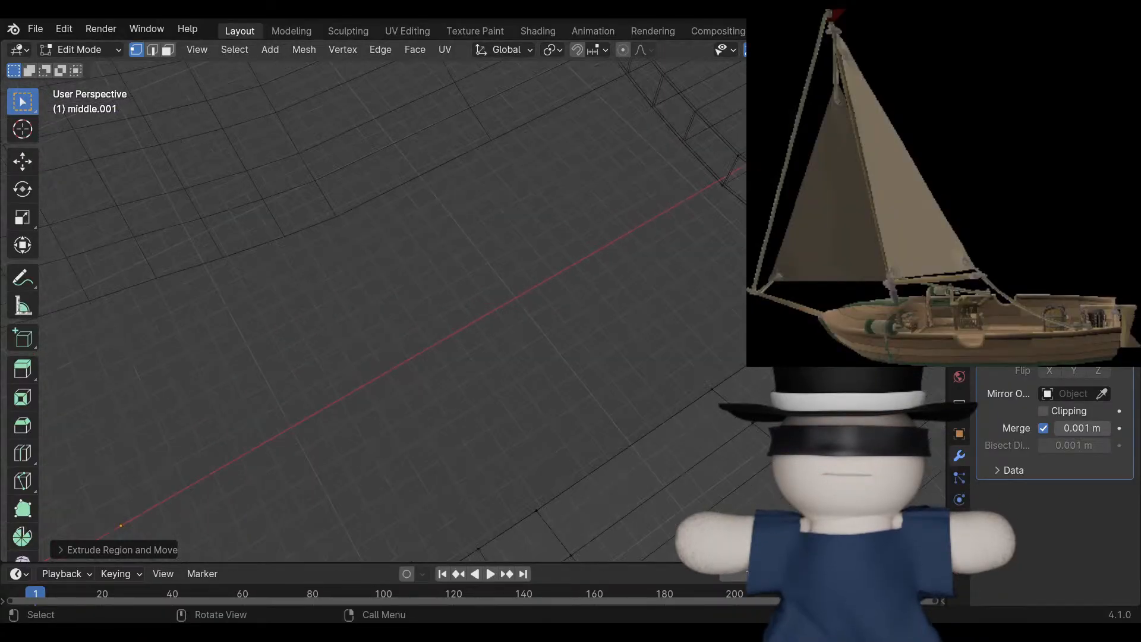
{"action": "middle_click_drag", "start_coordinate": [381, 321], "coordinate": [484, 336]}
{"action": "scroll", "coordinate": [464, 268], "scroll_direction": "up", "scroll_amount": 4}
{"action": "scroll", "coordinate": [484, 336], "scroll_direction": "up", "scroll_amount": 3}
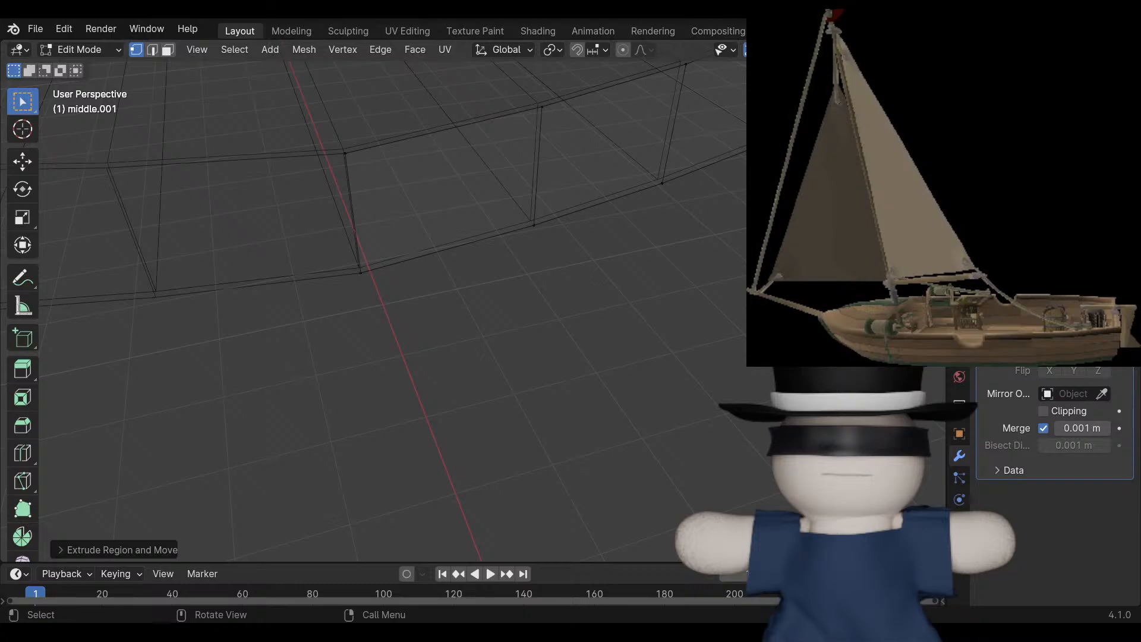
Undo the strip extrusions towards the bow until only the short block of the front section remains.
{"action": "middle_click_drag", "start_coordinate": [485, 336], "coordinate": [419, 315]}
{"action": "left_click_drag", "start_coordinate": [502, 187], "coordinate": [722, 255]}
{"action": "scroll", "coordinate": [473, 310], "scroll_direction": "down", "scroll_amount": 6}
{"action": "key", "text": "KP_3"}
{"action": "key", "text": "ctrl+KP_1"}
{"action": "scroll", "coordinate": [473, 303], "scroll_direction": "down", "scroll_amount": 4}
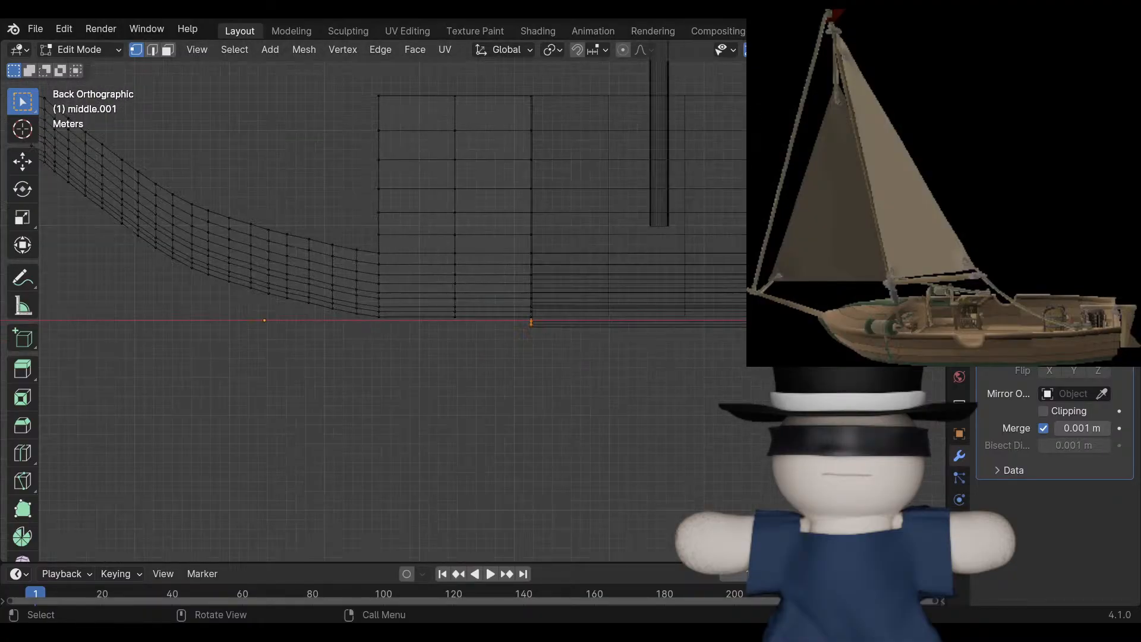
{"action": "middle_click_drag", "start_coordinate": [380, 267], "coordinate": [563, 337], "text": "shift"}
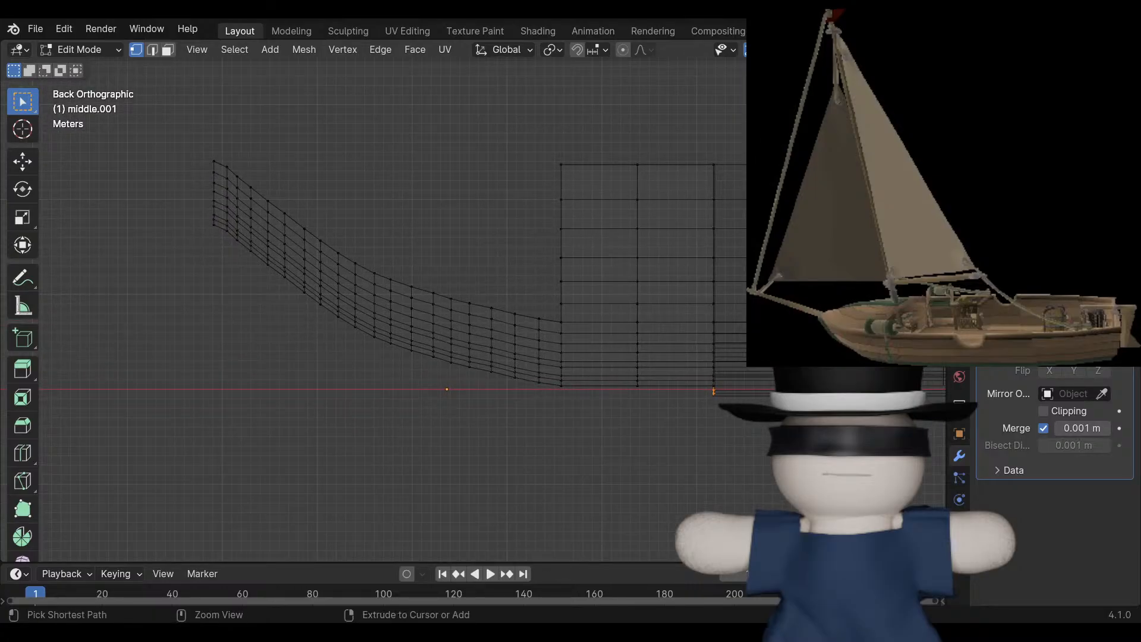
{"action": "key", "text": "ctrl+z"}
{"action": "key", "text": "ctrl+z"}
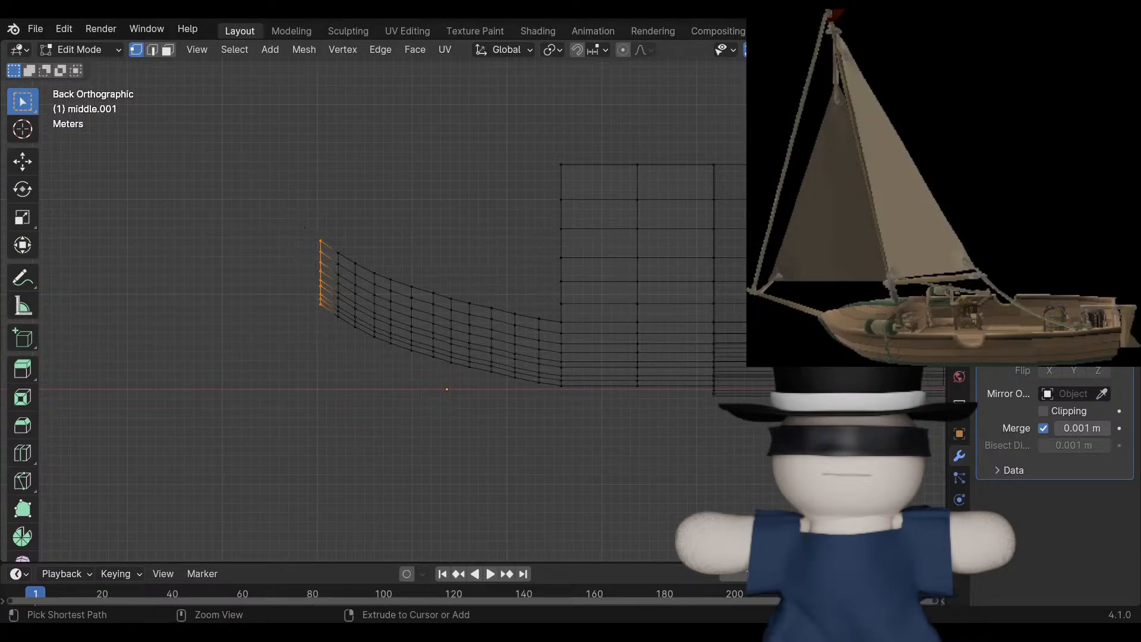
{"action": "key", "text": "ctrl+z"}
{"action": "key", "text": "ctrl+z"}
{"action": "key", "text": "ctrl+z"}
{"action": "key", "text": "ctrl+z"}
{"action": "key", "text": "ctrl+z"}
{"action": "key", "text": "ctrl+z"}
{"action": "key", "text": "ctrl+z"}
{"action": "key", "text": "ctrl+z"}
{"action": "key", "text": "ctrl+z"}
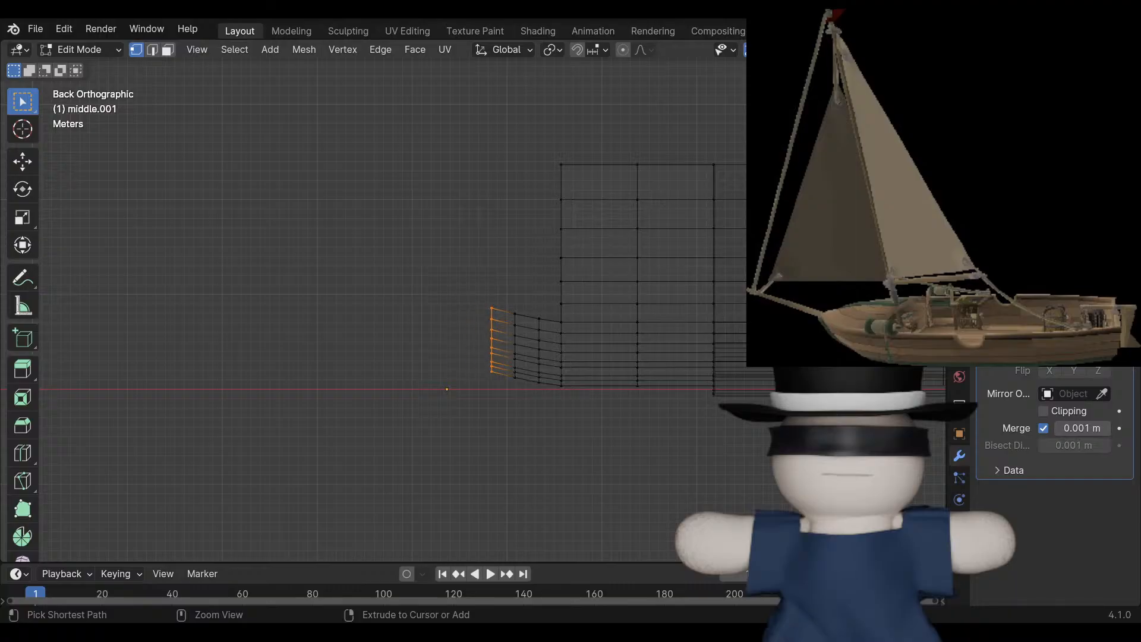
{"action": "key", "text": "ctrl+z"}
{"action": "key", "text": "ctrl+z"}
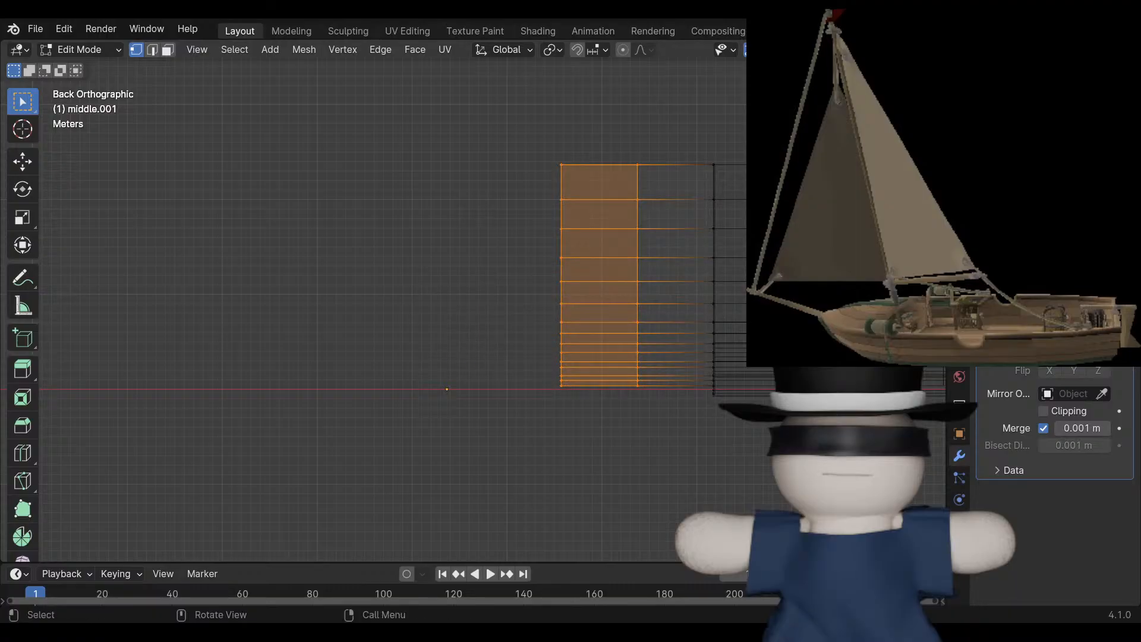
Examine the front section's bottom faces near the centreline, including where they meet the middle section.
{"action": "key", "text": "alt+a"}
{"action": "scroll", "coordinate": [472, 302], "scroll_direction": "up", "scroll_amount": 2}
{"action": "scroll", "coordinate": [473, 301], "scroll_direction": "up", "scroll_amount": 3}
{"action": "middle_click_drag", "start_coordinate": [653, 416], "coordinate": [262, 195], "text": "shift"}
{"action": "middle_click_drag", "start_coordinate": [333, 250], "coordinate": [275, 230]}
{"action": "left_click_drag", "start_coordinate": [326, 245], "coordinate": [677, 425]}
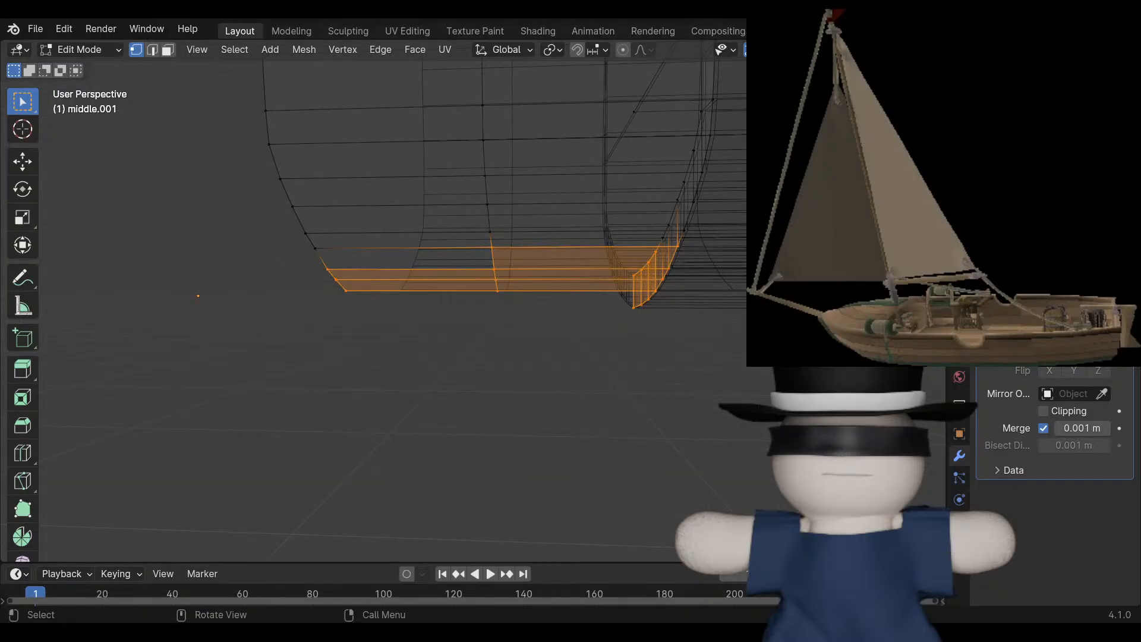
{"action": "scroll", "coordinate": [392, 297], "scroll_direction": "up", "scroll_amount": 2}
{"action": "middle_click_drag", "start_coordinate": [356, 267], "coordinate": [475, 333]}
{"action": "scroll", "coordinate": [475, 332], "scroll_direction": "down", "scroll_amount": 2}
{"action": "scroll", "coordinate": [392, 309], "scroll_direction": "down", "scroll_amount": 3}
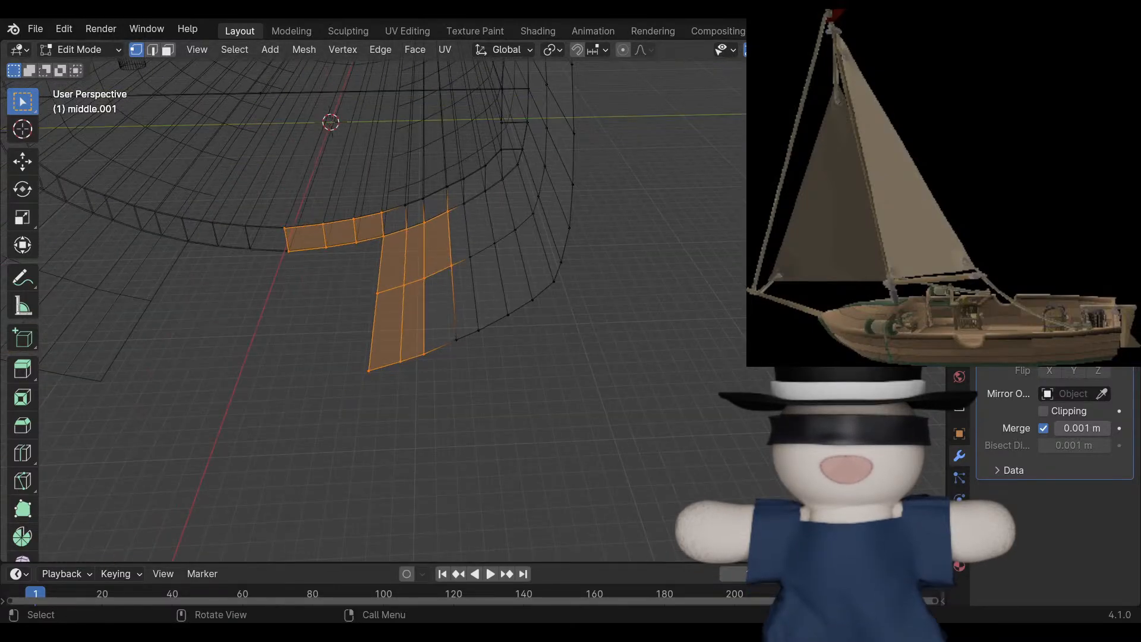
{"action": "middle_click_drag", "start_coordinate": [452, 333], "coordinate": [309, 249]}
{"action": "scroll", "coordinate": [472, 302], "scroll_direction": "down", "scroll_amount": 3}
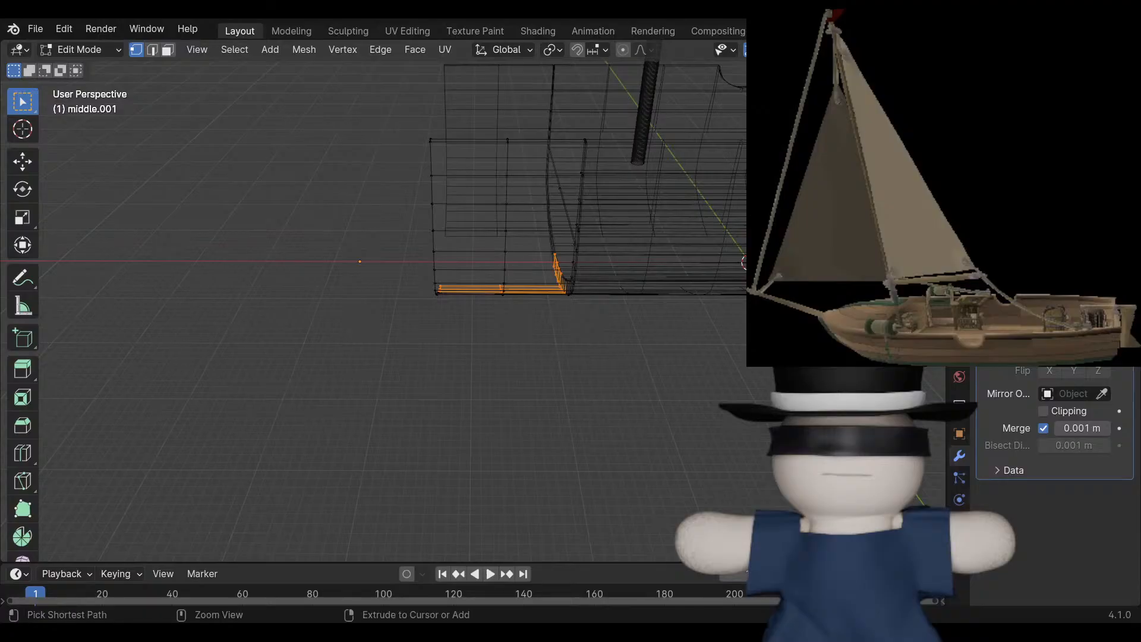
Undo the earlier edits to the duplicated section until its full length with the semicircular notch is restored.
{"action": "key", "text": "ctrl+z"}
{"action": "key", "text": "ctrl+z"}
{"action": "key", "text": "ctrl+z"}
{"action": "key", "text": "ctrl+z"}
{"action": "key", "text": "ctrl+z"}
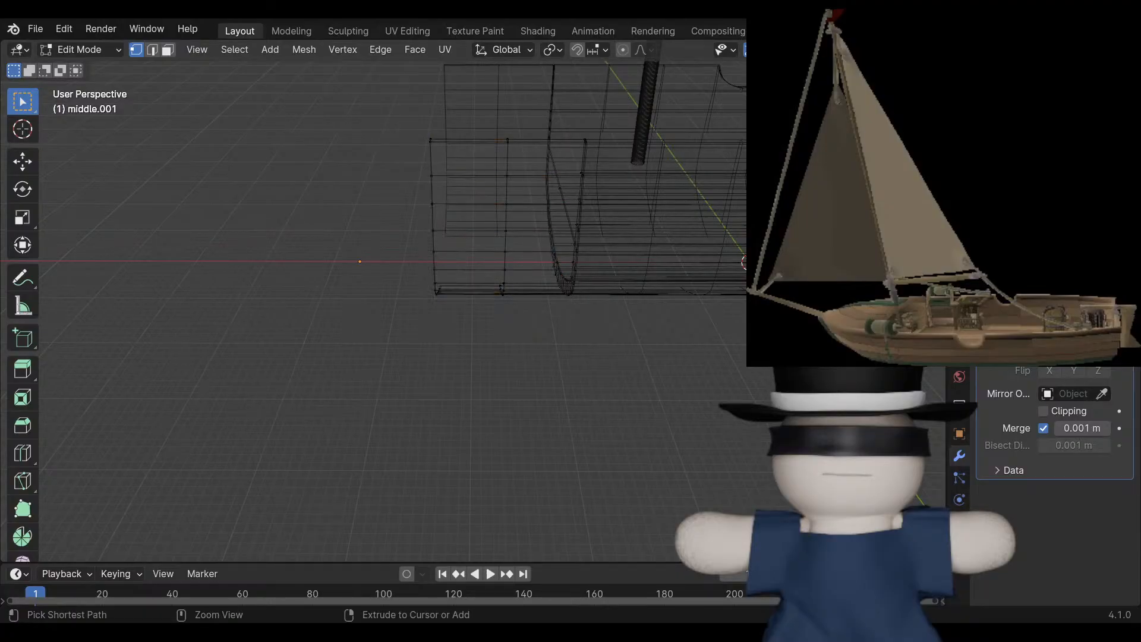
{"action": "key", "text": "ctrl+z"}
{"action": "key", "text": "ctrl+z"}
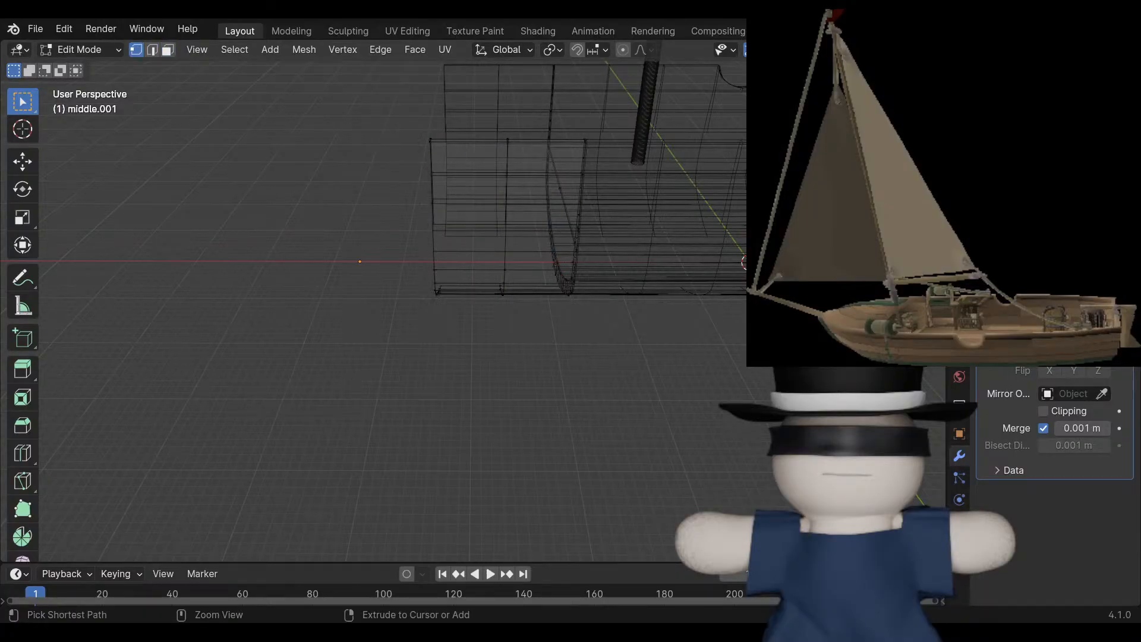
{"action": "key", "text": "ctrl+z"}
{"action": "key", "text": "ctrl+z"}
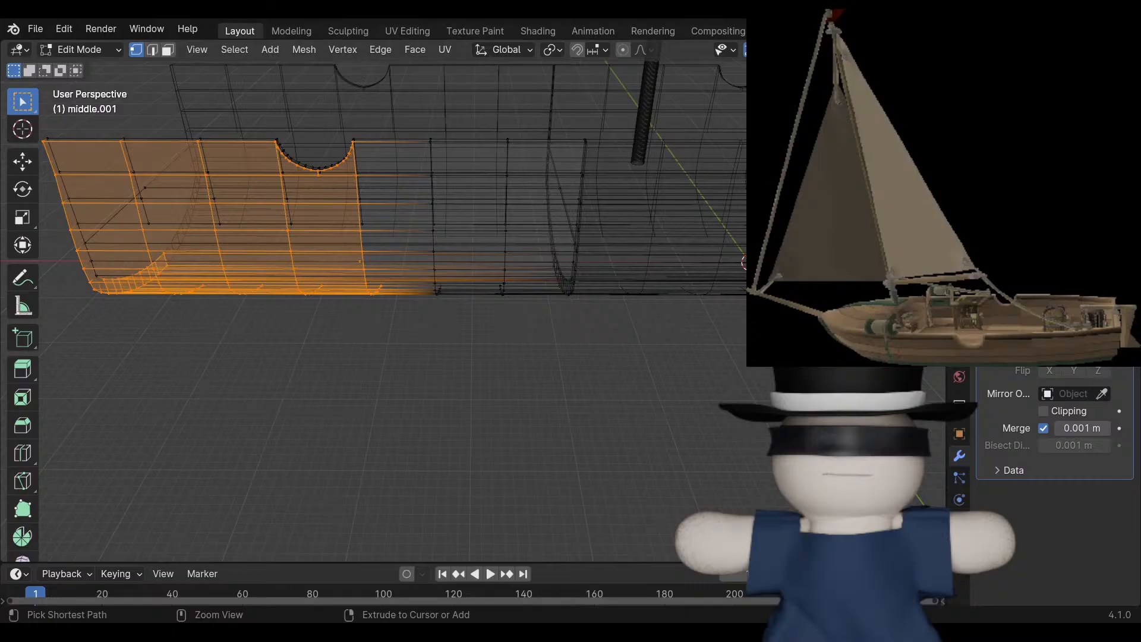
Switch to solid shading and examine the undivided face strips along the duplicated section's bottom.
{"action": "middle_click_drag", "start_coordinate": [380, 309], "coordinate": [306, 217]}
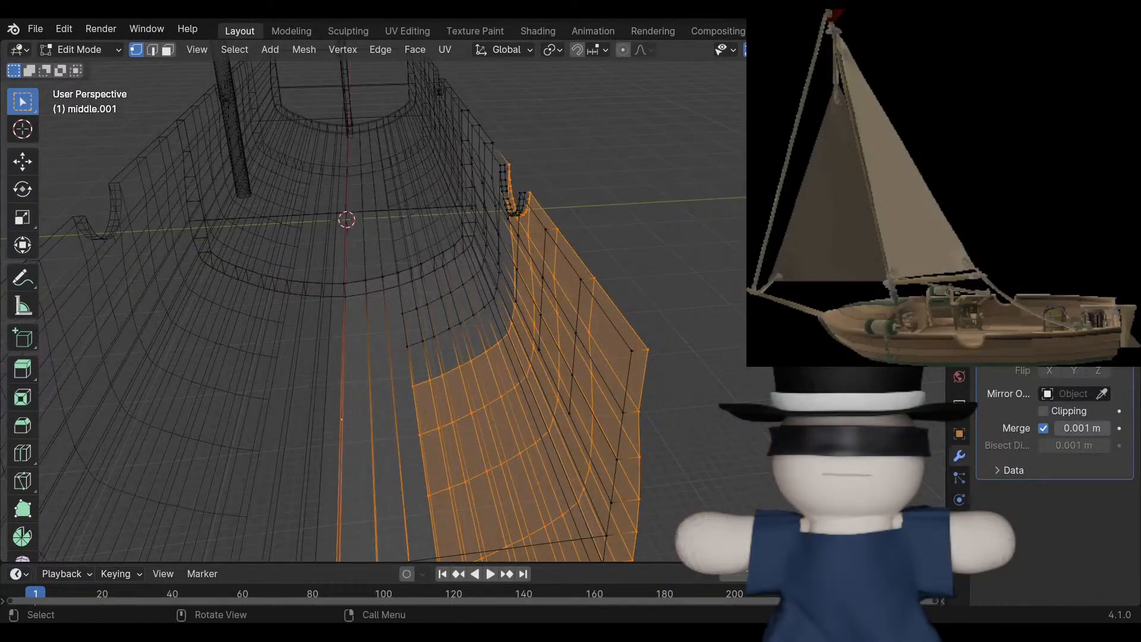
{"action": "scroll", "coordinate": [392, 309], "scroll_direction": "up", "scroll_amount": 2}
{"action": "middle_click_drag", "start_coordinate": [393, 380], "coordinate": [508, 233], "text": "shift"}
{"action": "key", "text": "alt+a"}
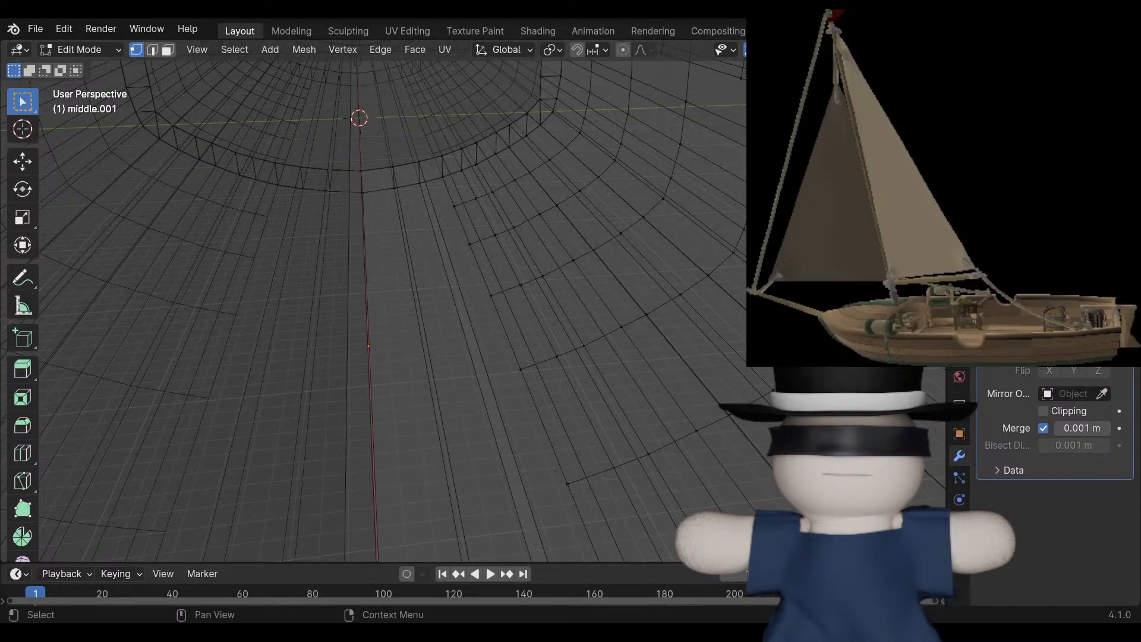
{"action": "mouse_move", "coordinate": [476, 333]}
{"action": "middle_mouse_down"}
{"action": "mouse_move", "coordinate": [473, 274]}
{"action": "mouse_move", "coordinate": [422, 220]}
{"action": "mouse_move", "coordinate": [424, 161]}
{"action": "mouse_move", "coordinate": [416, 321]}
{"action": "mouse_move", "coordinate": [494, 303]}
{"action": "mouse_move", "coordinate": [465, 247]}
{"action": "mouse_move", "coordinate": [496, 297]}
{"action": "mouse_move", "coordinate": [369, 148]}
{"action": "middle_mouse_up"}
{"action": "key", "text": "shift+z"}
{"action": "middle_click_drag", "start_coordinate": [647, 420], "coordinate": [564, 422]}
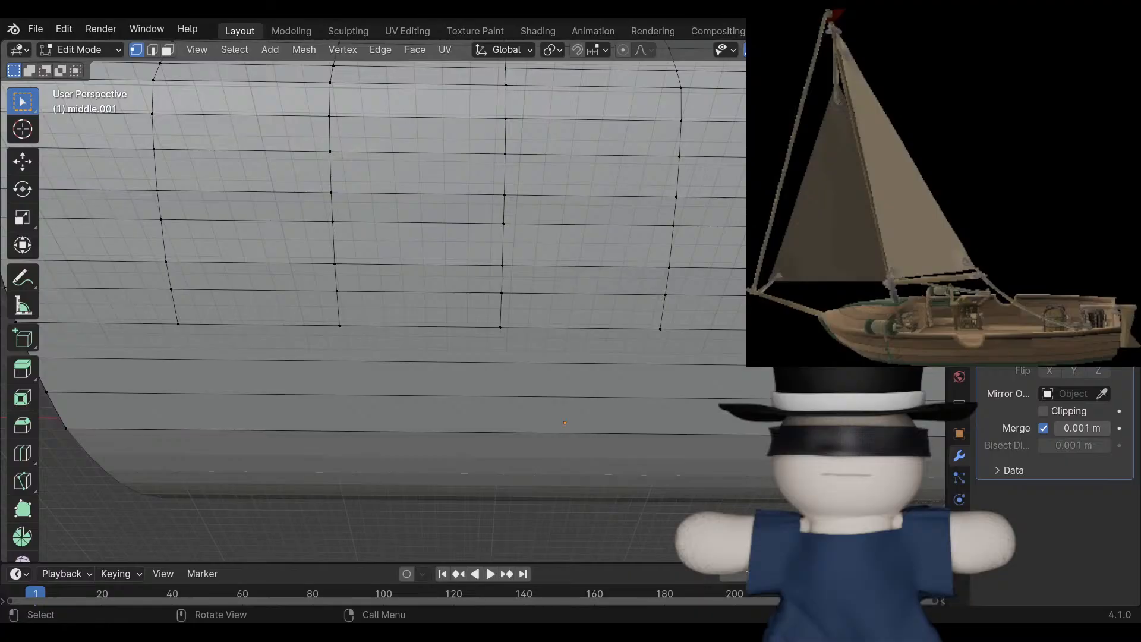
{"action": "key", "text": "ctrl+r"}
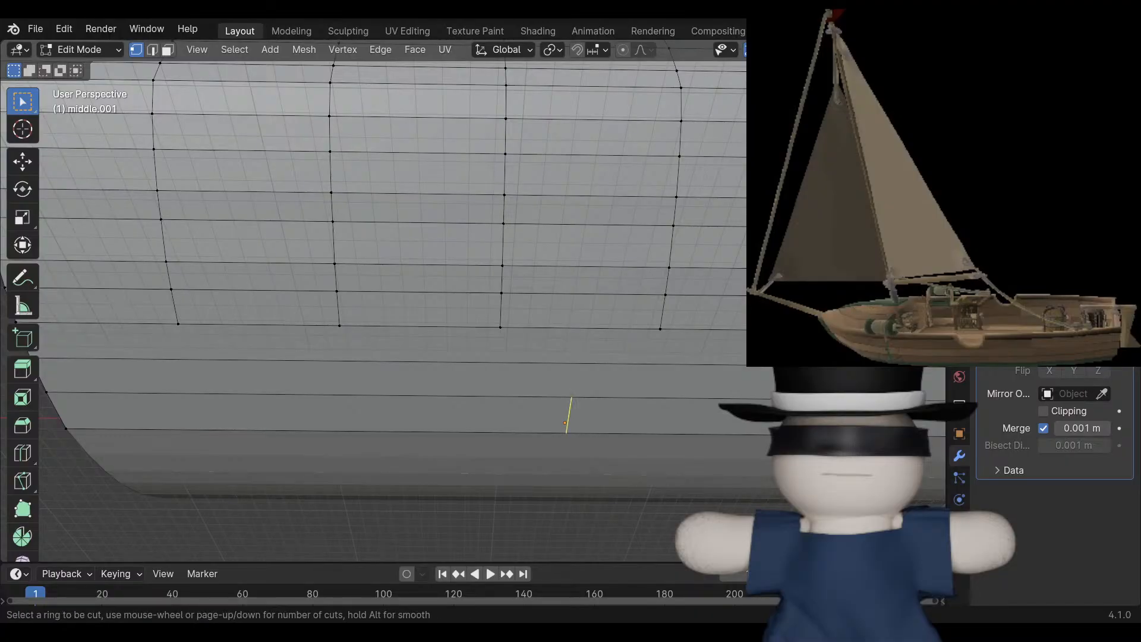
{"action": "key", "text": "Escape"}
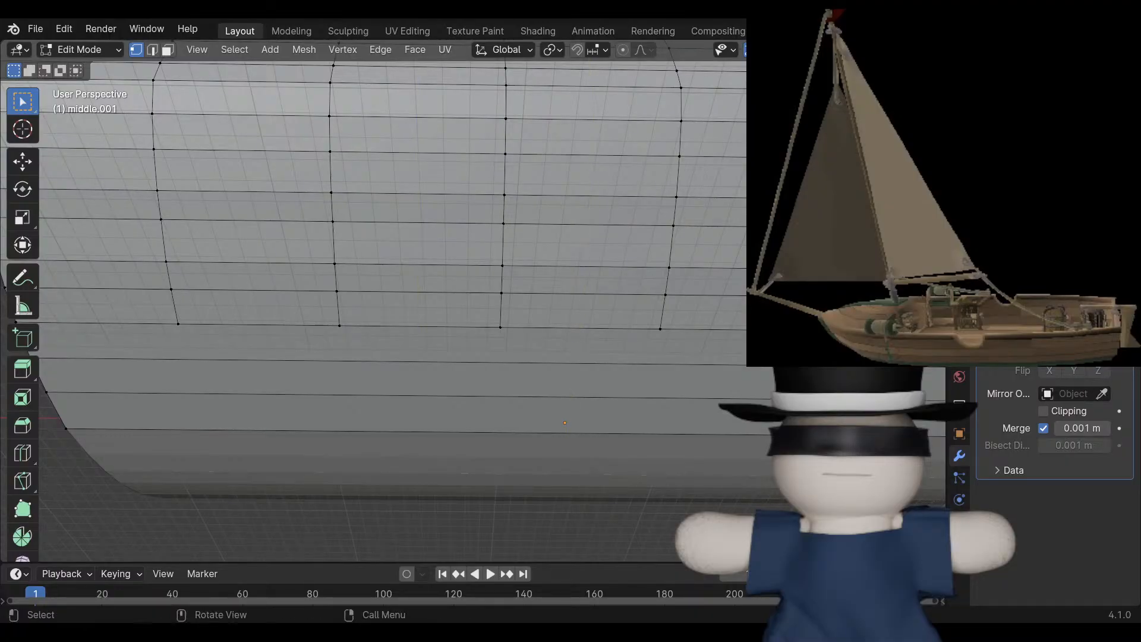
{"action": "mouse_move", "coordinate": [564, 422]}
{"action": "middle_mouse_down"}
{"action": "mouse_move", "coordinate": [411, 447]}
{"action": "mouse_move", "coordinate": [273, 288]}
{"action": "mouse_move", "coordinate": [496, 324]}
{"action": "mouse_move", "coordinate": [561, 426]}
{"action": "middle_mouse_up"}
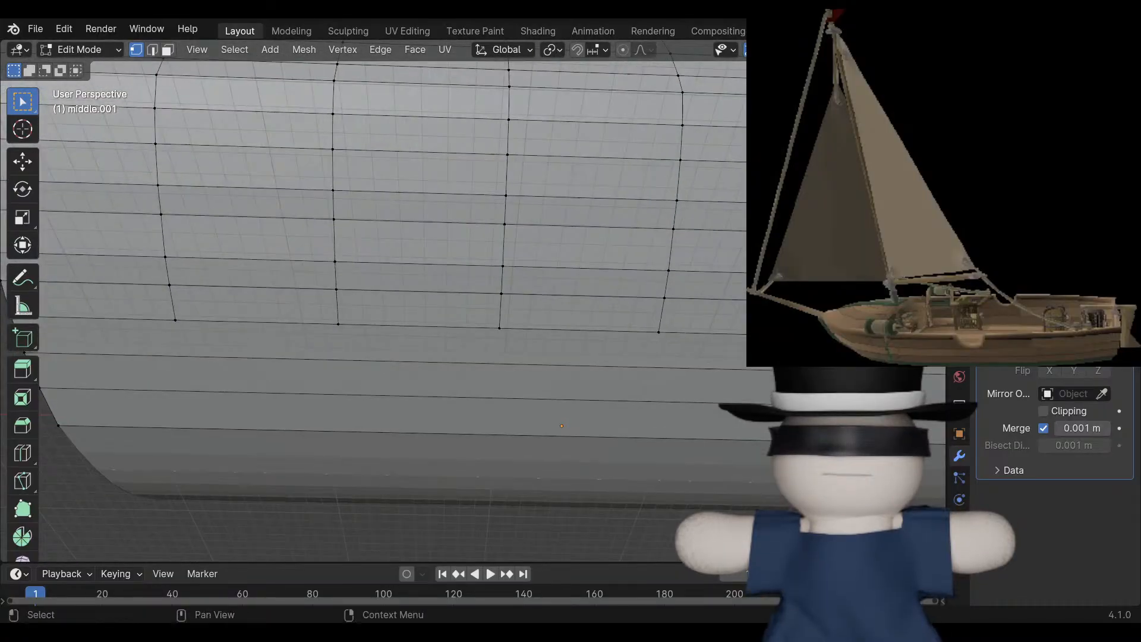
Add six evenly spaced loop cuts across the lower undivided face strip of the duplicated section, leaving them unslid.
{"action": "middle_click_drag", "start_coordinate": [562, 332], "coordinate": [156, 290], "text": "shift"}
{"action": "middle_click_drag", "start_coordinate": [380, 297], "coordinate": [333, 285]}
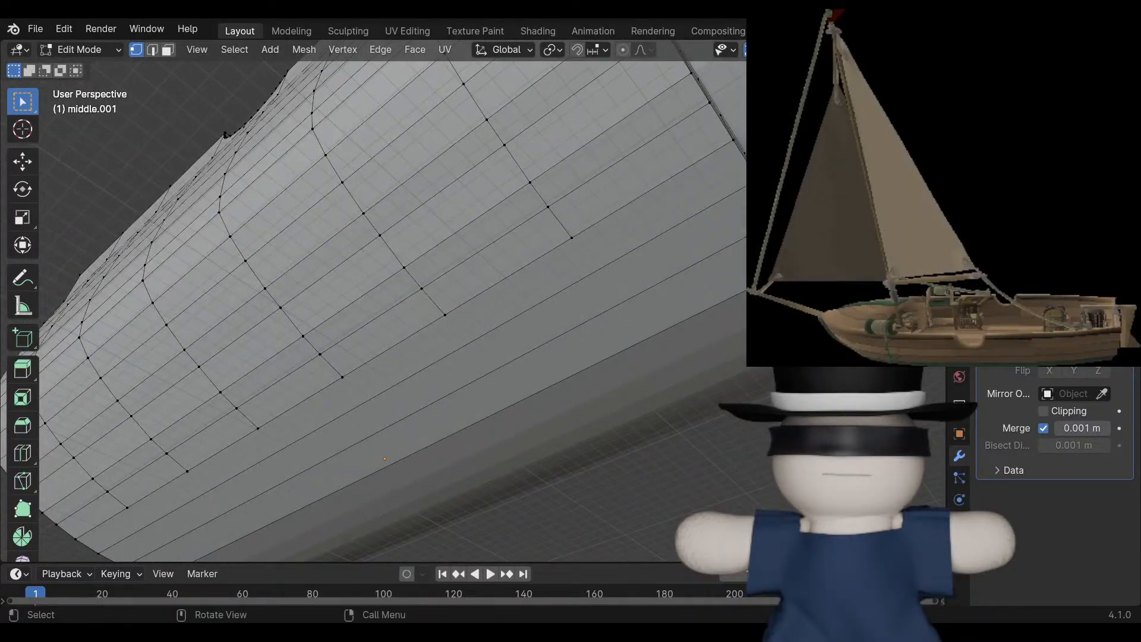
{"action": "key", "text": "ctrl+r"}
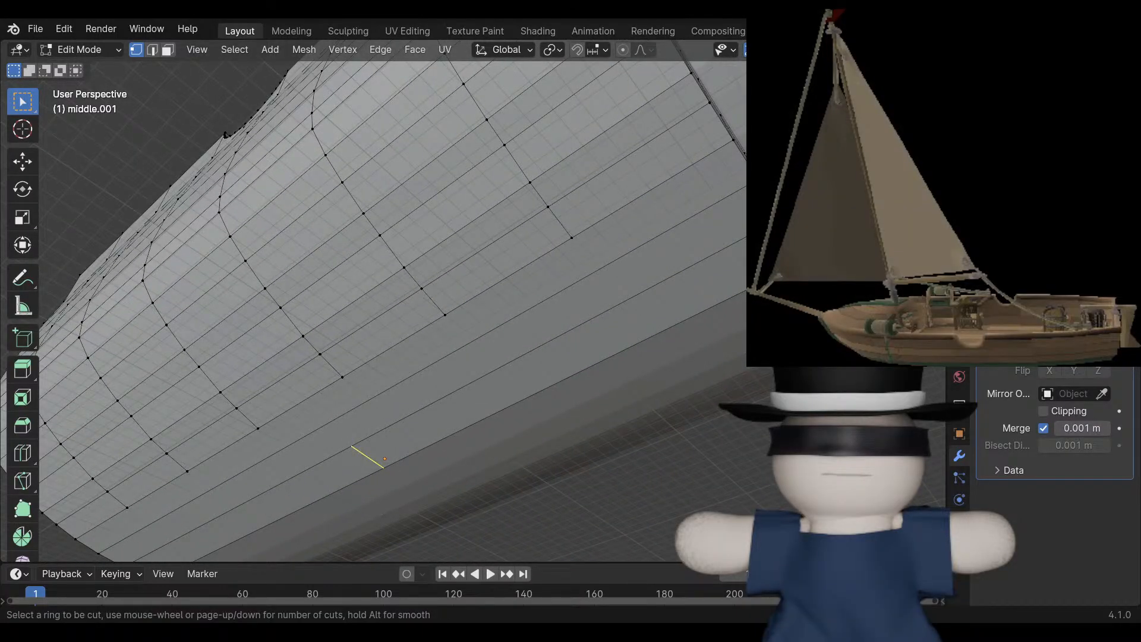
{"action": "scroll", "coordinate": [369, 456], "scroll_direction": "up", "scroll_amount": 7}
{"action": "scroll", "coordinate": [416, 416], "scroll_direction": "down", "scroll_amount": 2}
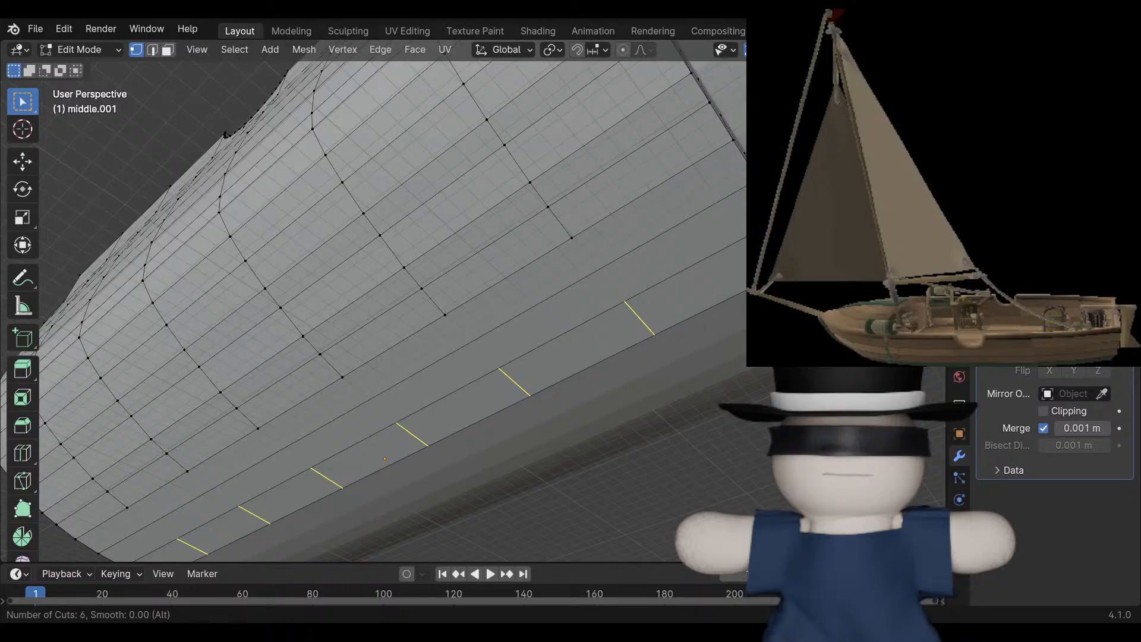
{"action": "left_click", "coordinate": [608, 327]}
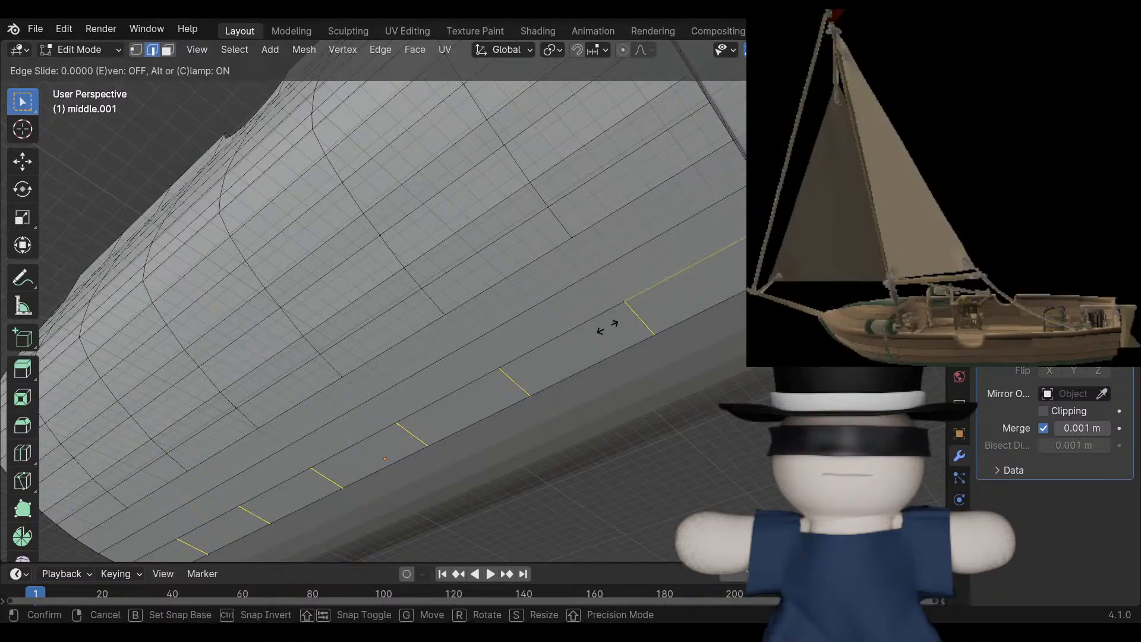
{"action": "right_click", "coordinate": [608, 326]}
{"action": "middle_click_drag", "start_coordinate": [594, 327], "coordinate": [671, 350]}
{"action": "middle_click_drag", "start_coordinate": [380, 339], "coordinate": [652, 340], "text": "shift"}
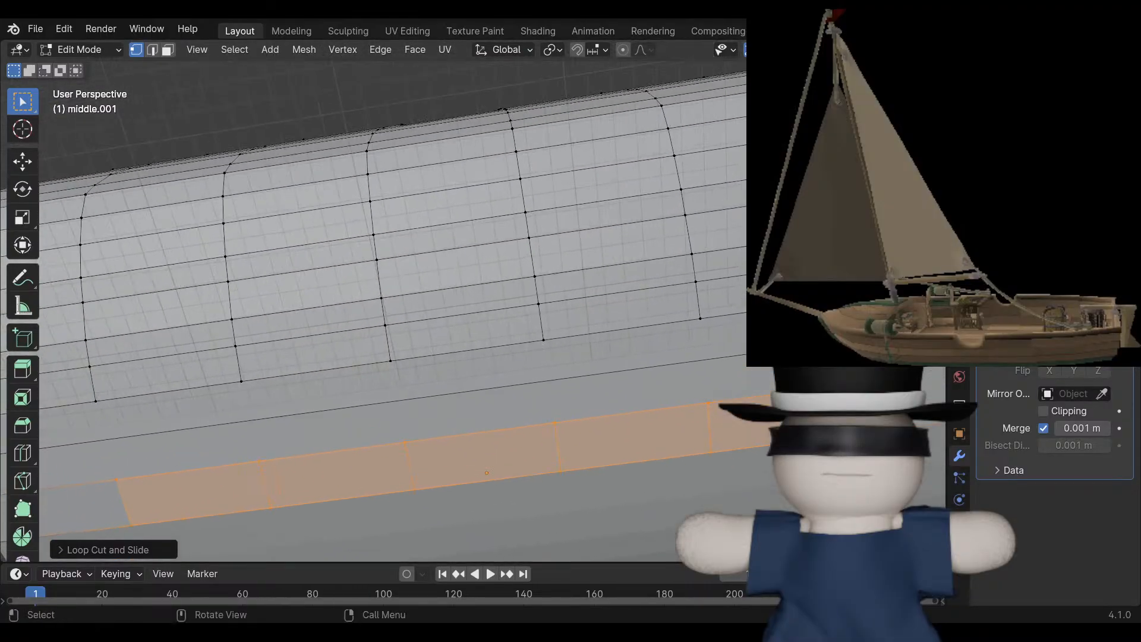
{"action": "key", "text": "alt+a"}
{"action": "key", "text": "ctrl+r"}
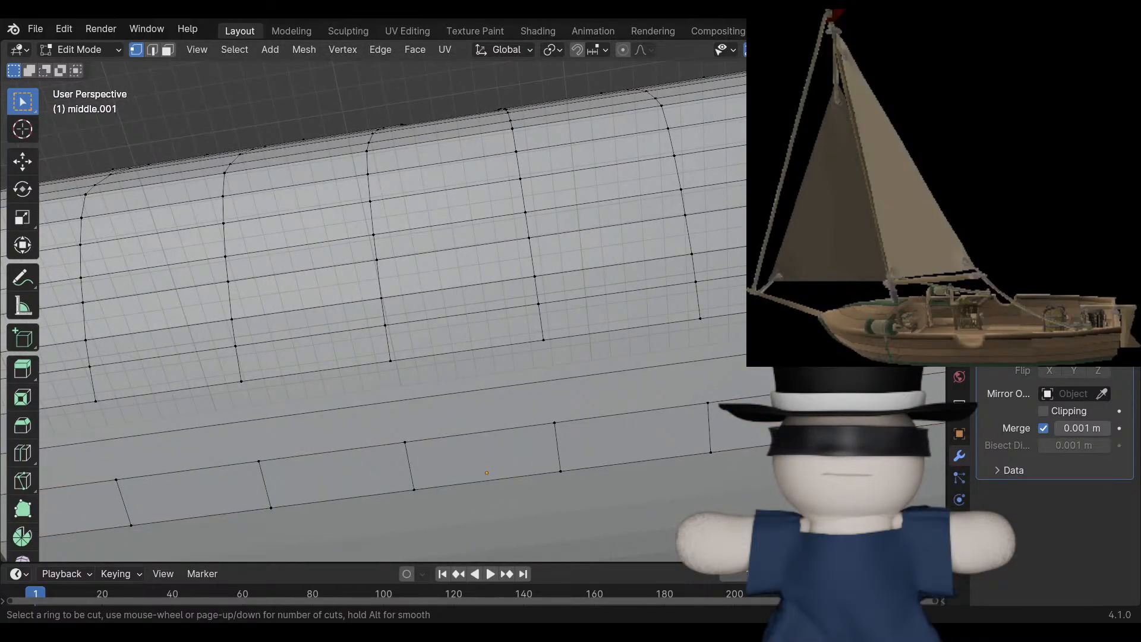
{"action": "key", "text": "Escape"}
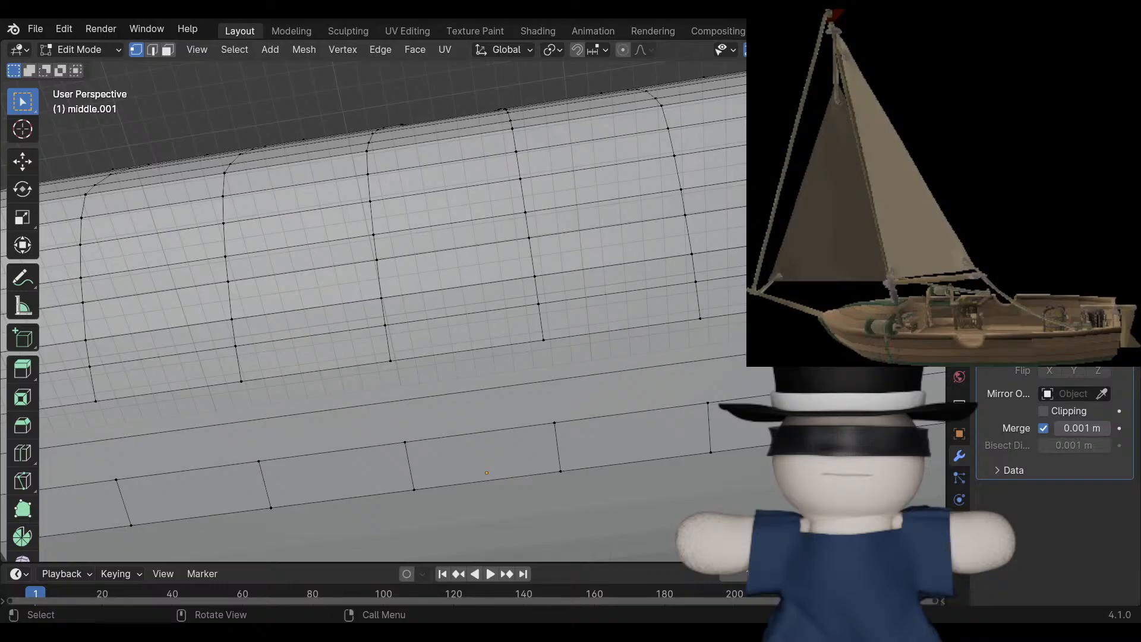
Try to delete the duplicated section's front half, from its front end through the semicircular notch, using a wireframe back view.
{"action": "middle_click_drag", "start_coordinate": [380, 297], "coordinate": [464, 375]}
{"action": "key", "text": "ctrl+KP_1"}
{"action": "scroll", "coordinate": [466, 309], "scroll_direction": "down", "scroll_amount": 6}
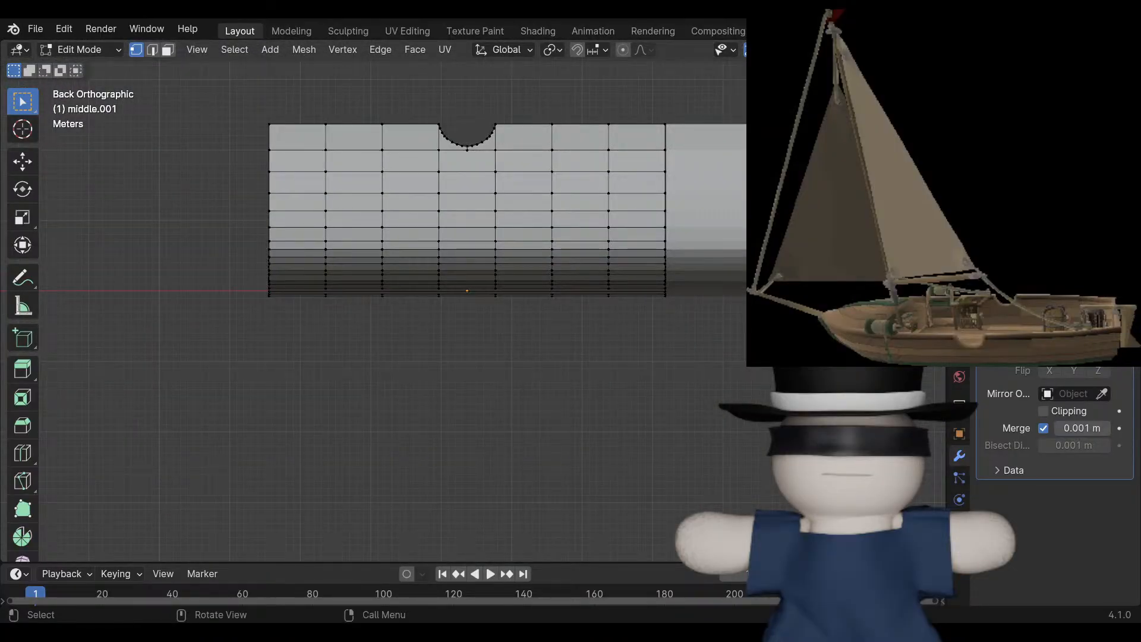
{"action": "middle_click_drag", "start_coordinate": [467, 309], "coordinate": [453, 362], "text": "shift"}
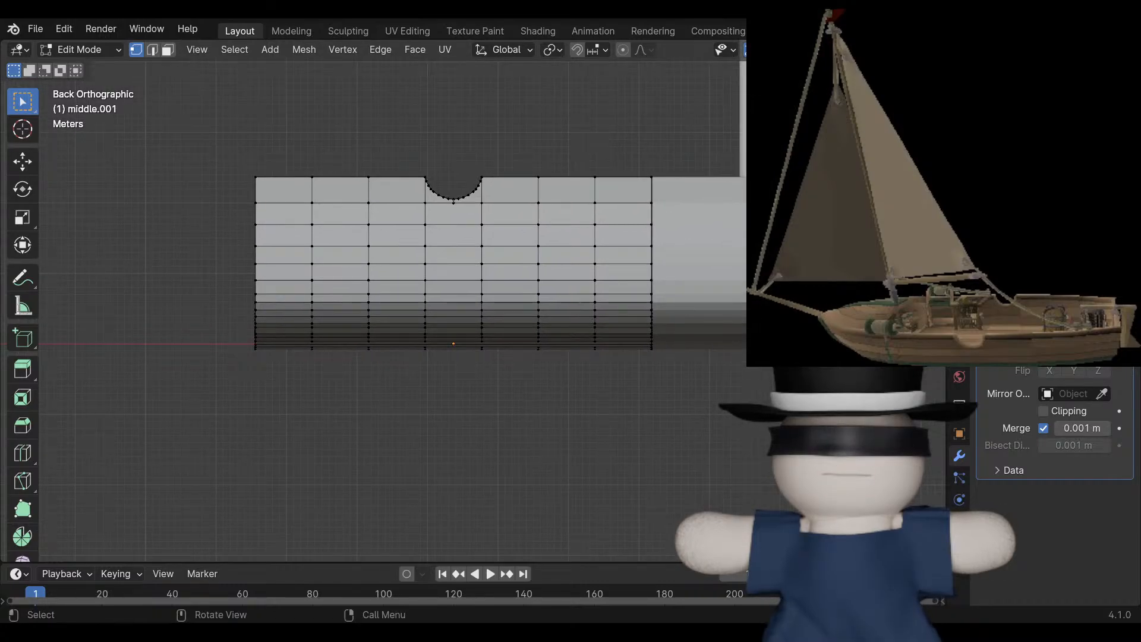
{"action": "scroll", "coordinate": [476, 297], "scroll_direction": "up", "scroll_amount": 1}
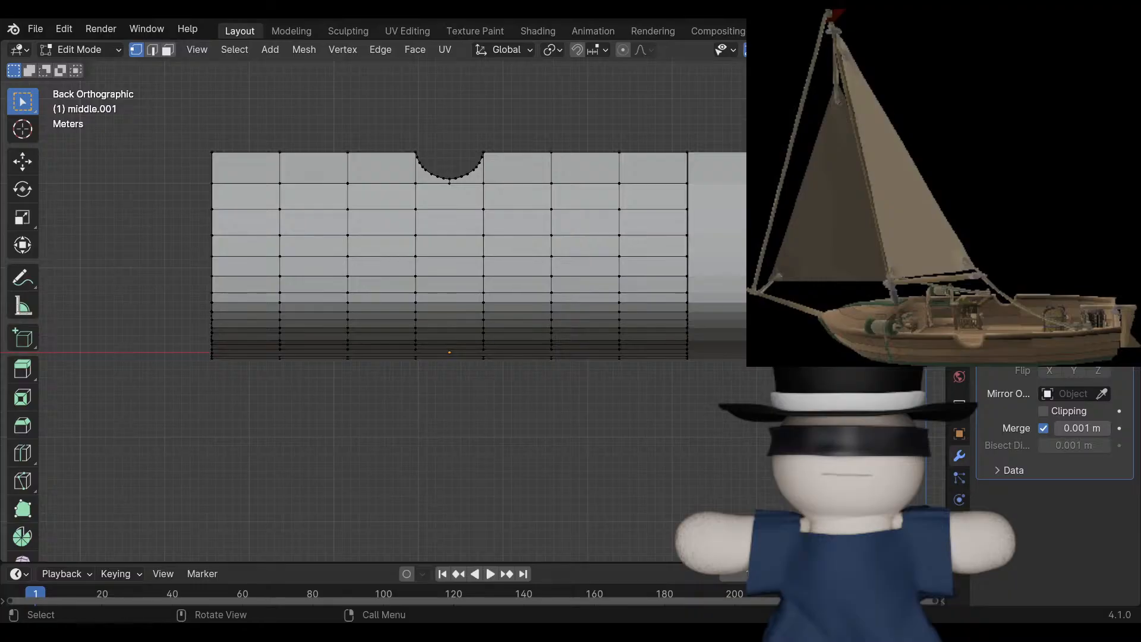
{"action": "key", "text": "shift+z"}
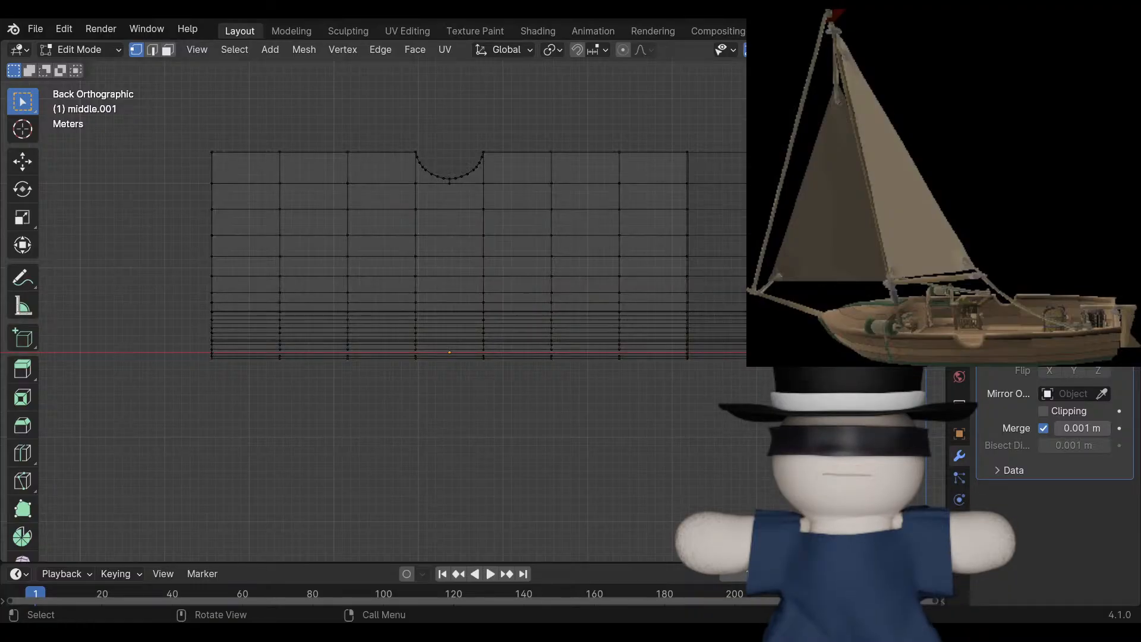
{"action": "left_click_drag", "start_coordinate": [166, 109], "coordinate": [512, 442]}
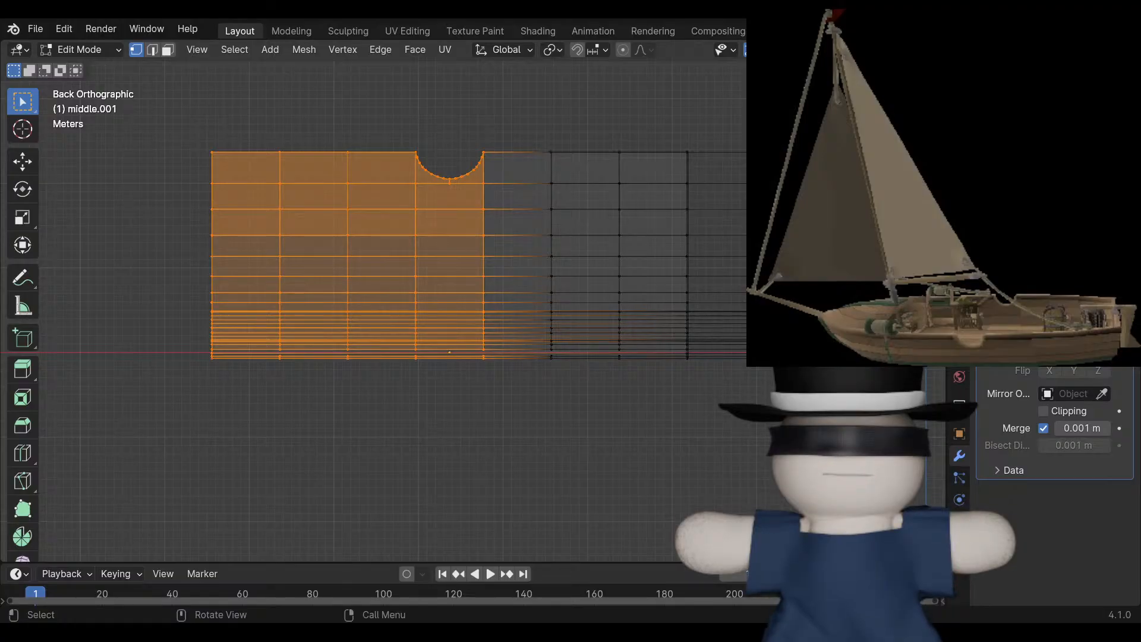
{"action": "key", "text": "x"}
{"action": "left_click", "coordinate": [514, 443]}
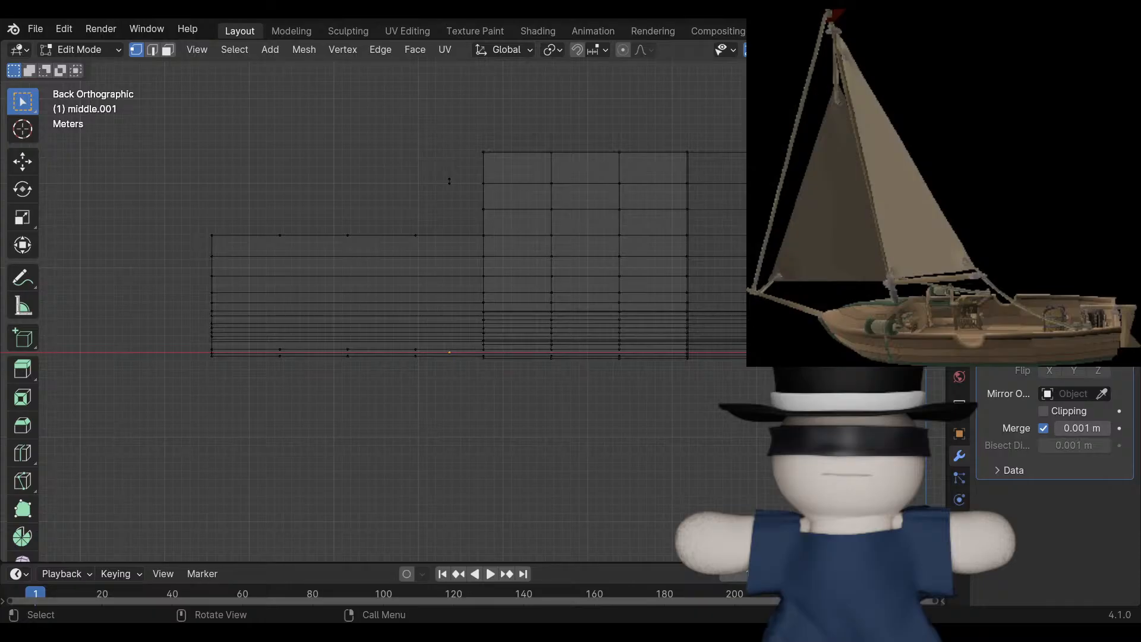
{"action": "key", "text": "ctrl+z"}
Delete the faces of the duplicated section from its front end through the semicircular notch.
{"action": "middle_click_drag", "start_coordinate": [416, 285], "coordinate": [553, 282], "text": "shift"}
{"action": "left_click_drag", "start_coordinate": [301, 121], "coordinate": [645, 465]}
{"action": "mouse_move", "coordinate": [559, 332]}
{"action": "middle_mouse_down"}
{"action": "mouse_move", "coordinate": [606, 345]}
{"action": "mouse_move", "coordinate": [663, 410]}
{"action": "mouse_move", "coordinate": [574, 348]}
{"action": "middle_mouse_up"}
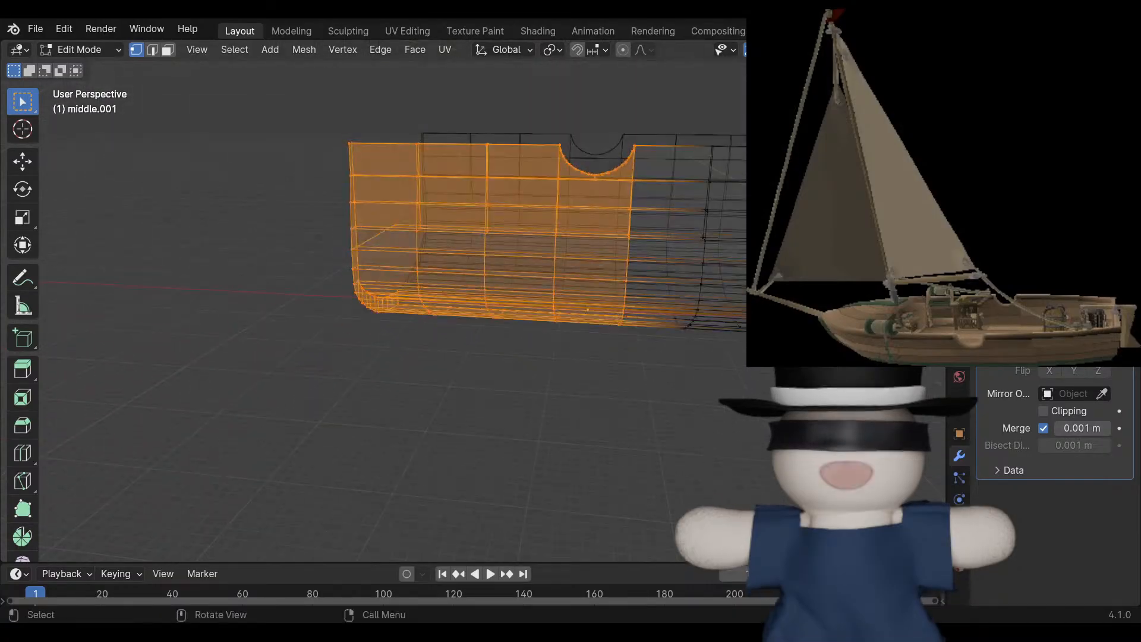
{"action": "key", "text": "x"}
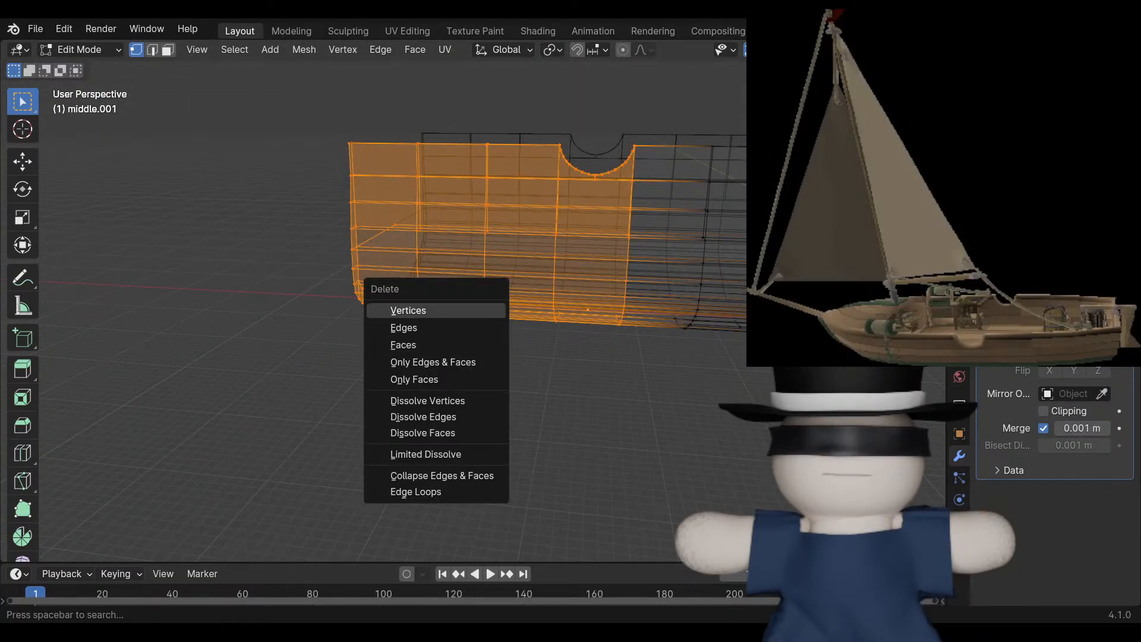
{"action": "left_click", "coordinate": [436, 344]}
Delete the leftover vertices and loose edges of the duplicated section's removed front half.
{"action": "mouse_move", "coordinate": [595, 177]}
{"action": "middle_mouse_down"}
{"action": "mouse_move", "coordinate": [584, 168]}
{"action": "mouse_move", "coordinate": [600, 187]}
{"action": "middle_mouse_up"}
{"action": "left_click_drag", "start_coordinate": [319, 109], "coordinate": [605, 463]}
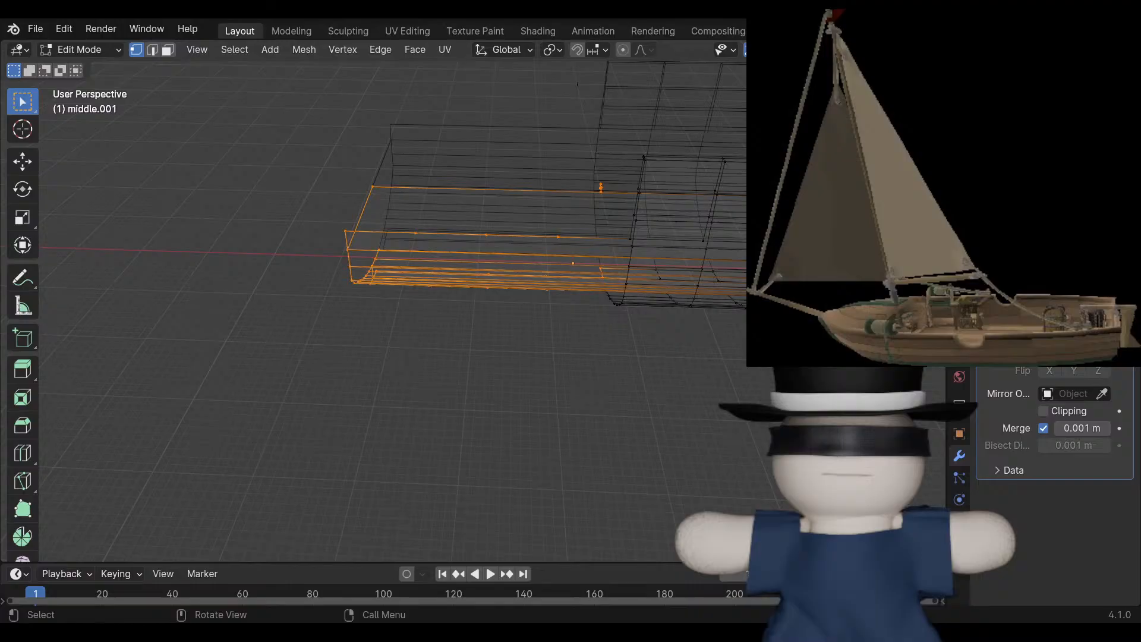
{"action": "middle_click_drag", "start_coordinate": [612, 255], "coordinate": [617, 330]}
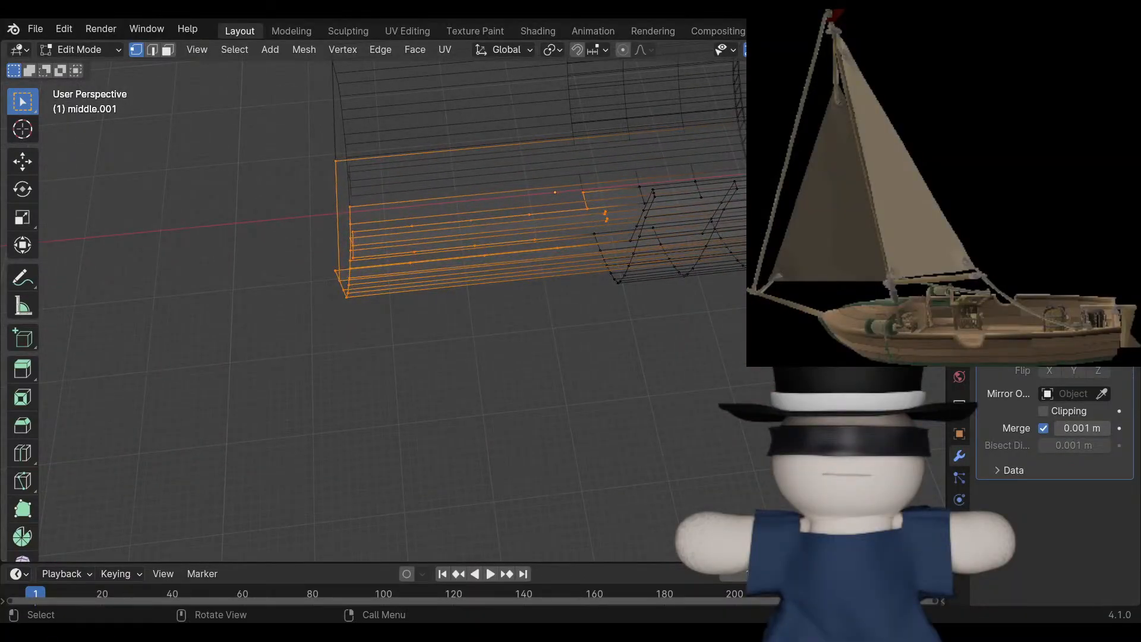
{"action": "scroll", "coordinate": [522, 202], "scroll_direction": "up", "scroll_amount": 1}
{"action": "middle_click_drag", "start_coordinate": [535, 344], "coordinate": [517, 268]}
{"action": "key", "text": "x"}
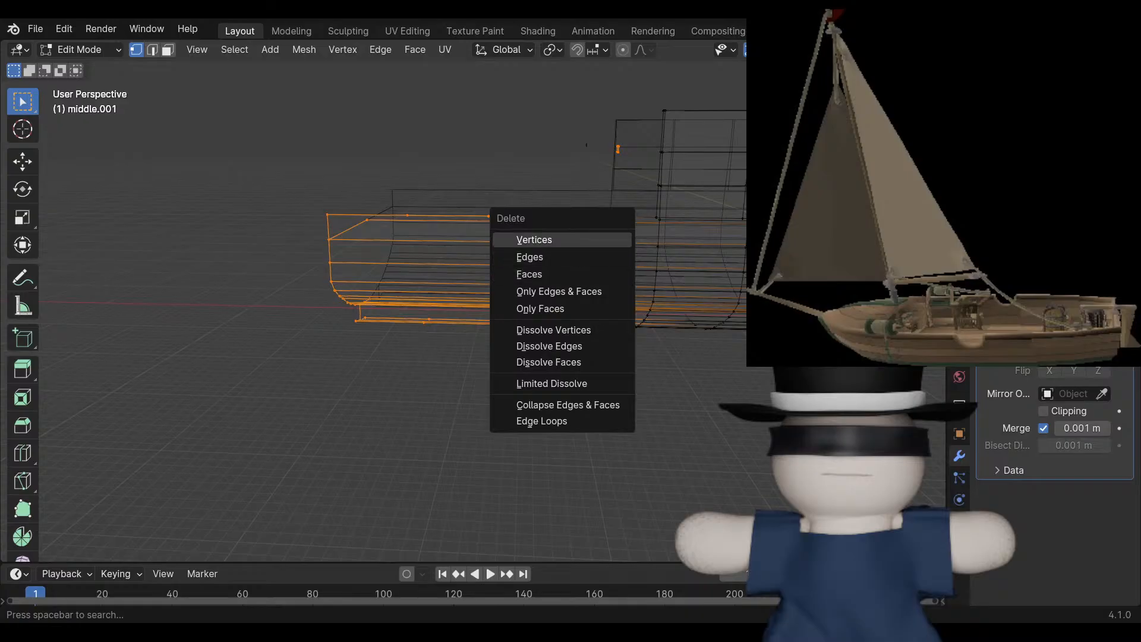
{"action": "left_click", "coordinate": [529, 237]}
{"action": "scroll", "coordinate": [505, 267], "scroll_direction": "up", "scroll_amount": 2}
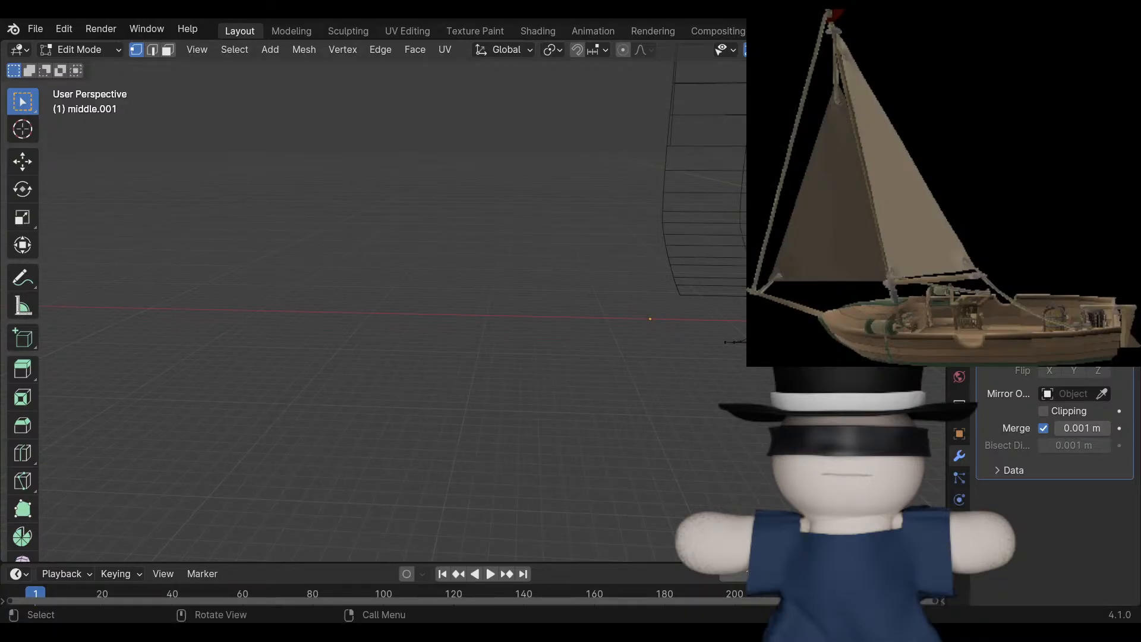
Fill the bottom gap between the center strip and the side strips next to the rim with a face.
{"action": "middle_click_drag", "start_coordinate": [505, 268], "coordinate": [512, 357]}
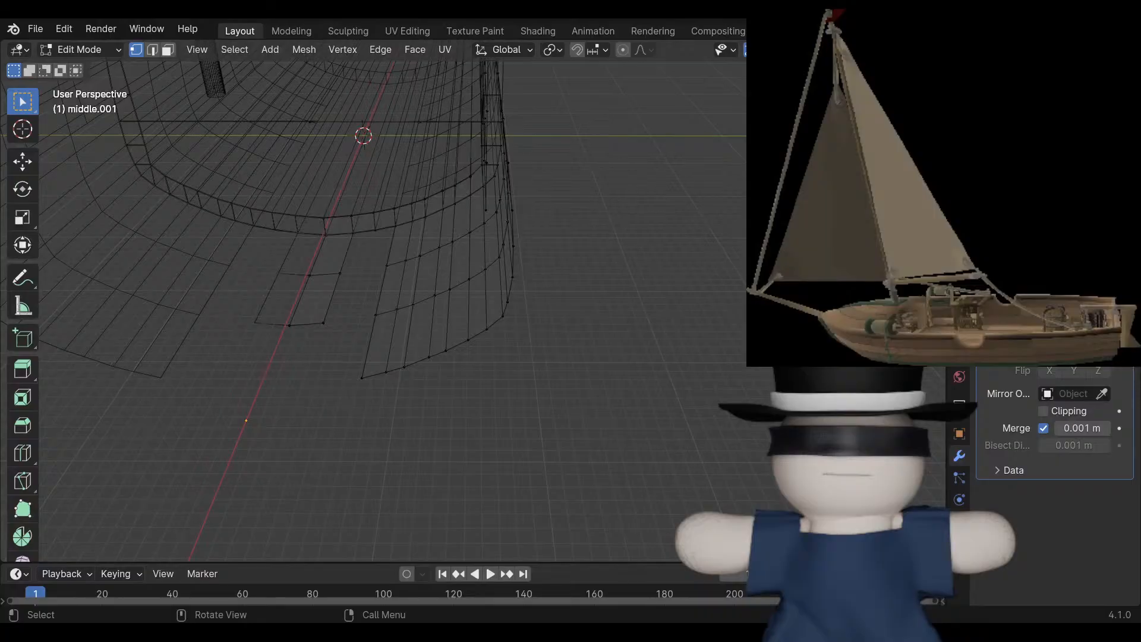
{"action": "scroll", "coordinate": [393, 310], "scroll_direction": "up", "scroll_amount": 6}
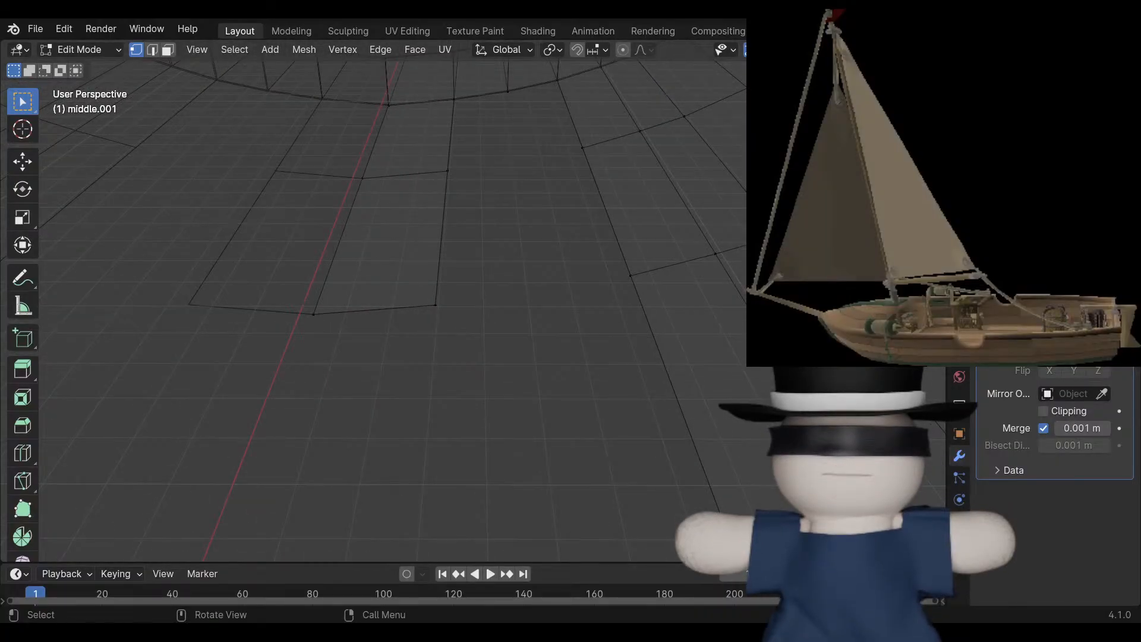
{"action": "scroll", "coordinate": [393, 310], "scroll_direction": "down", "scroll_amount": 5}
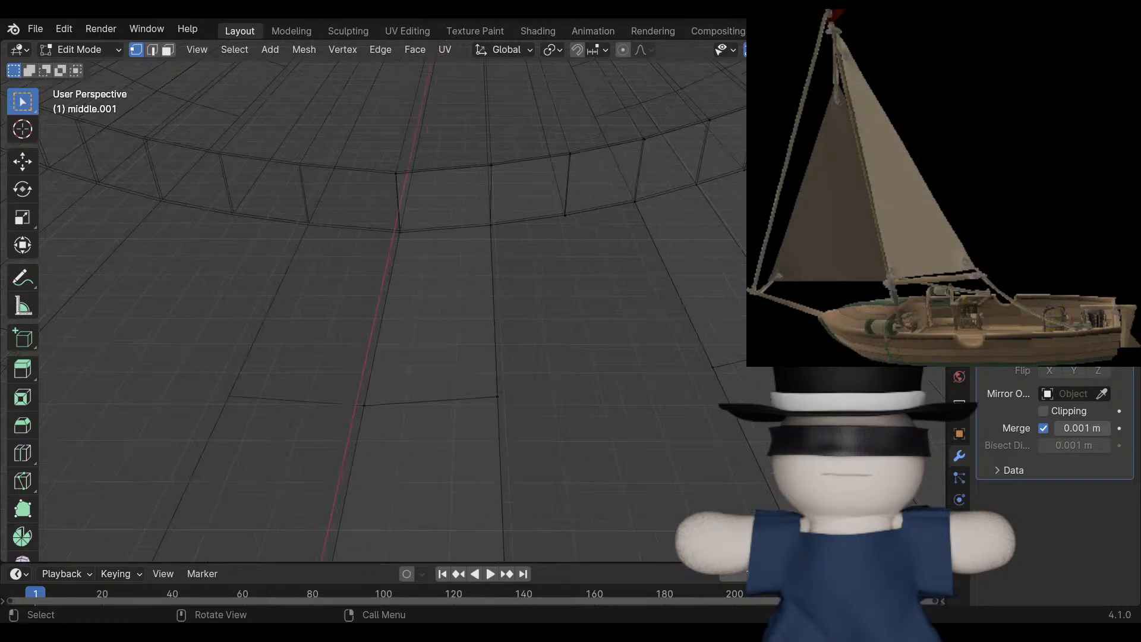
{"action": "scroll", "coordinate": [393, 310], "scroll_direction": "up", "scroll_amount": 1}
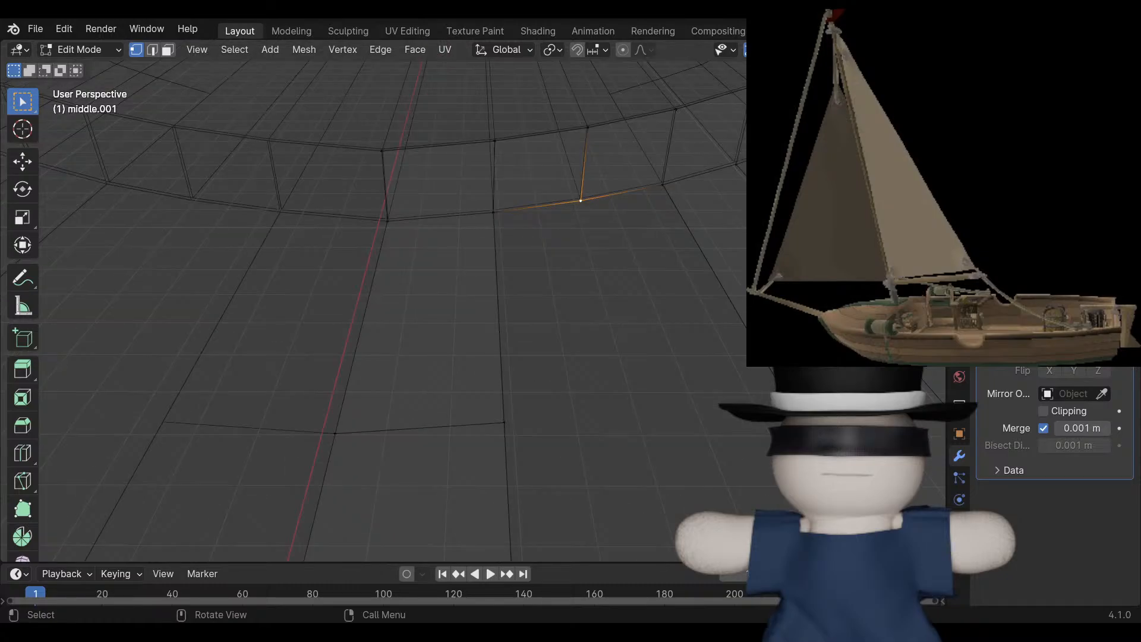
{"action": "left_click", "coordinate": [504, 423]}
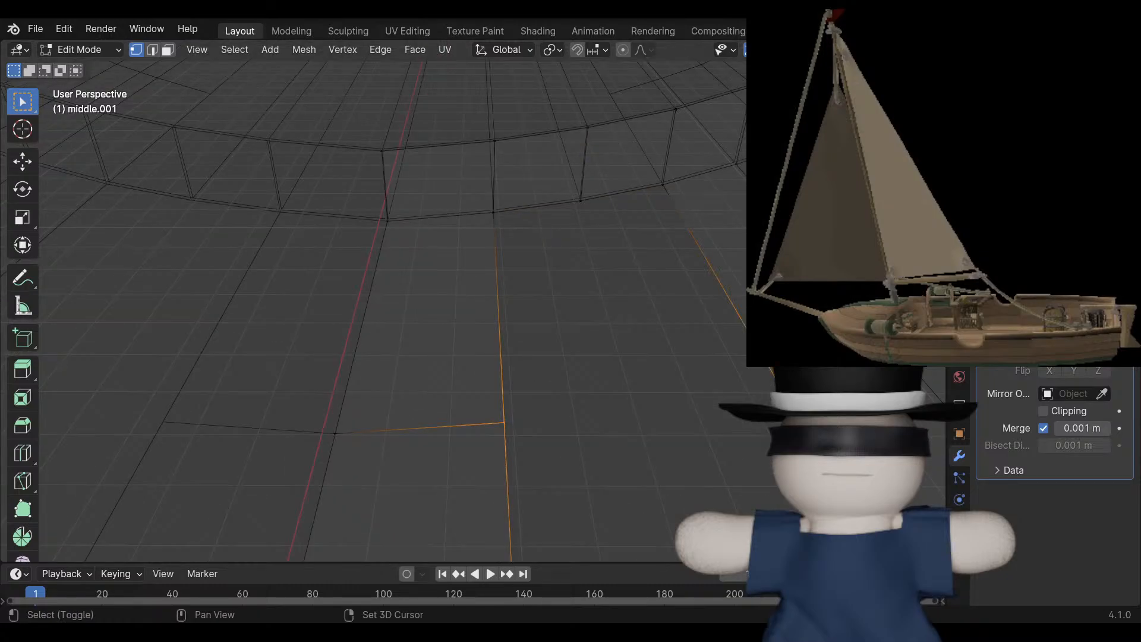
{"action": "scroll", "coordinate": [393, 310], "scroll_direction": "up", "scroll_amount": 2}
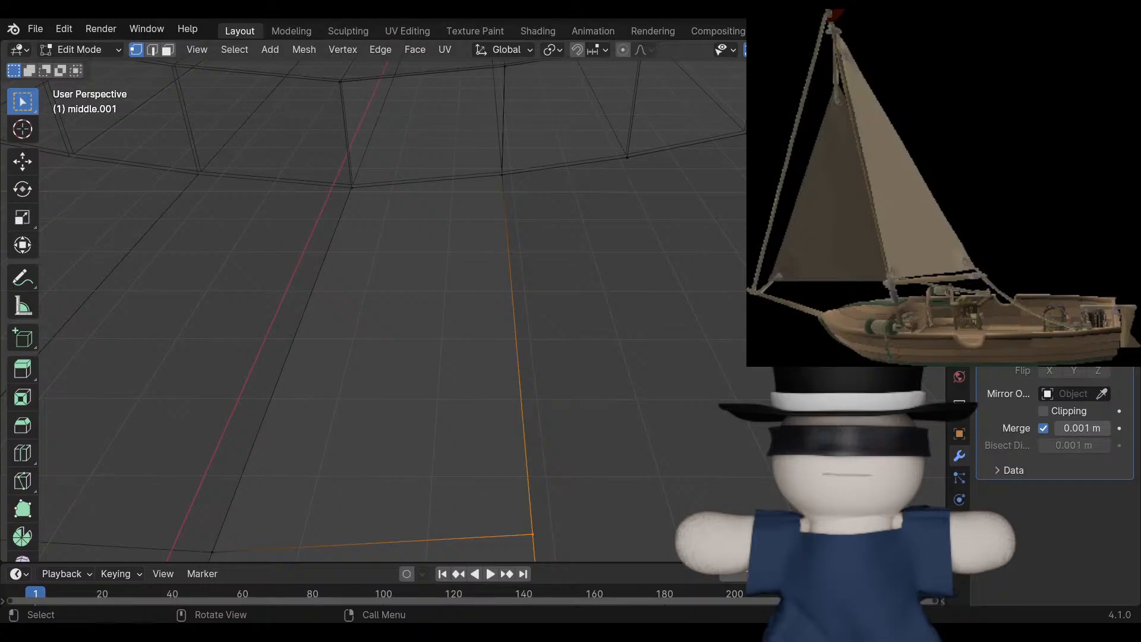
{"action": "middle_click_drag", "start_coordinate": [500, 237], "coordinate": [438, 404], "text": "shift"}
{"action": "scroll", "coordinate": [392, 311], "scroll_direction": "up", "scroll_amount": 3}
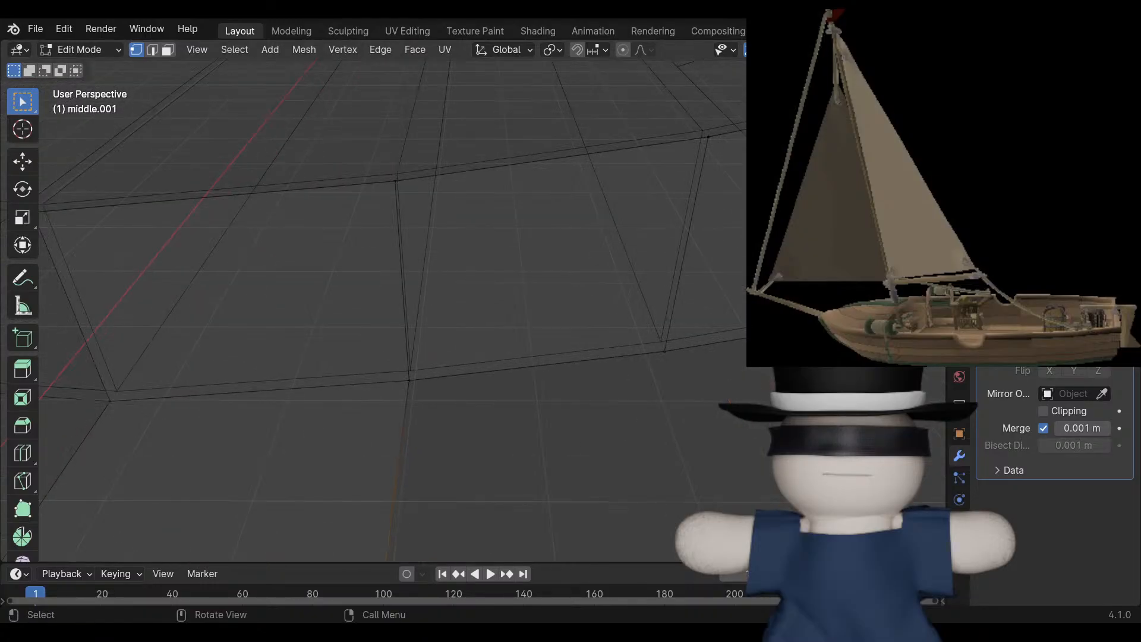
{"action": "middle_click_drag", "start_coordinate": [392, 310], "coordinate": [472, 317]}
{"action": "left_click", "coordinate": [425, 403], "text": "shift"}
{"action": "left_click", "coordinate": [628, 299], "text": "shift"}
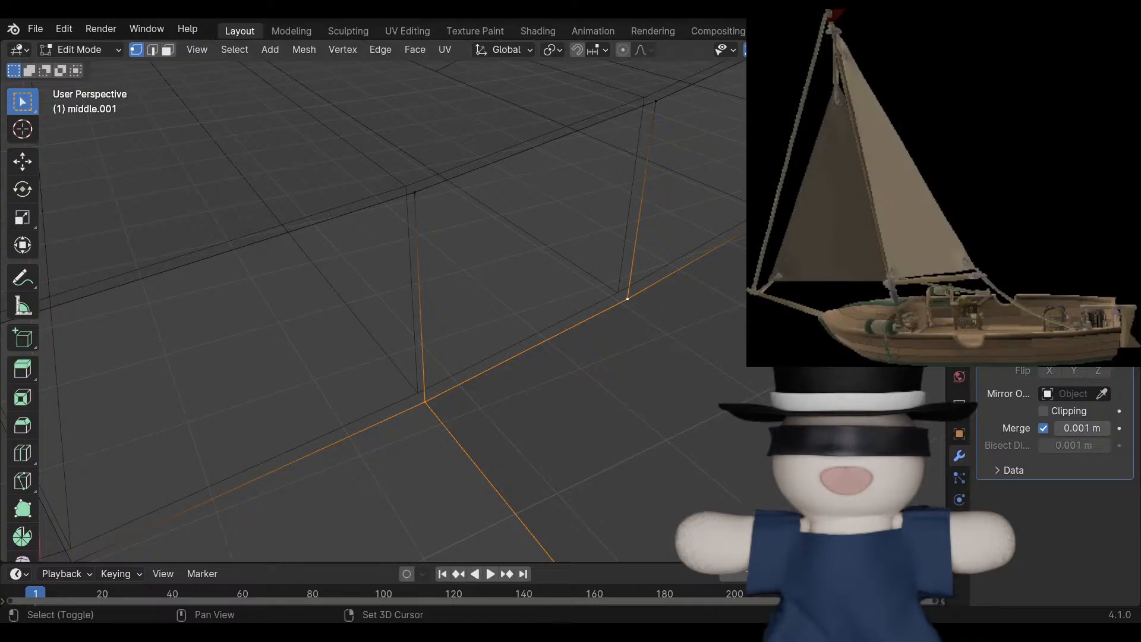
{"action": "scroll", "coordinate": [627, 299], "scroll_direction": "down", "scroll_amount": 3}
{"action": "key", "text": "f"}
Fill the second-row bottom gap between the center and side strips with a four-vertex face, and return to solid shading.
{"action": "middle_click_drag", "start_coordinate": [628, 299], "coordinate": [307, 76], "text": "shift"}
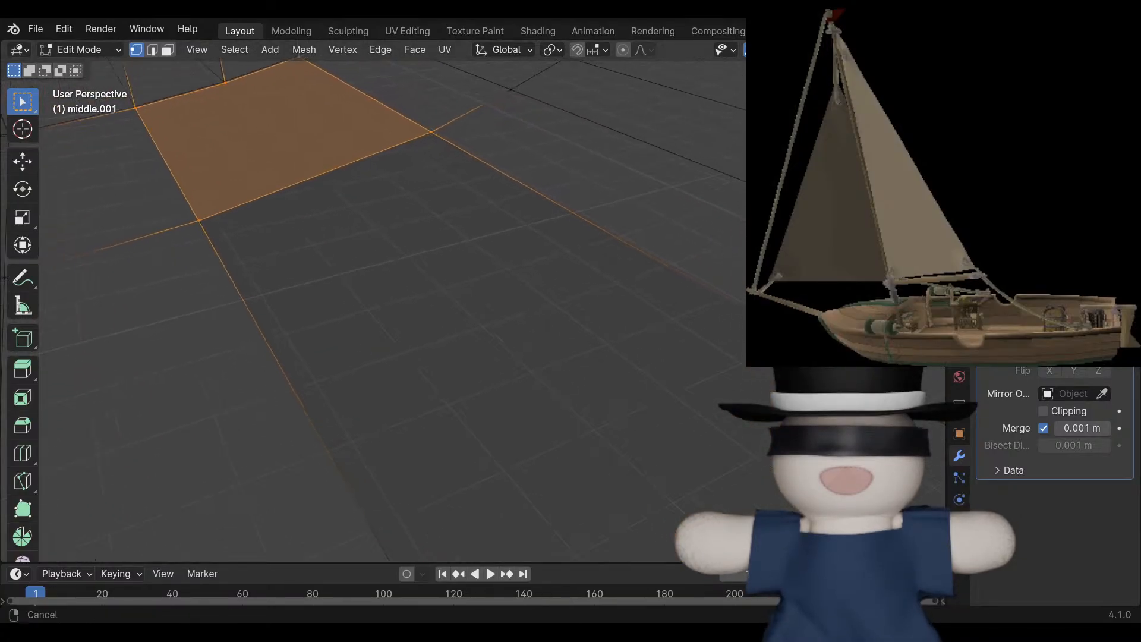
{"action": "scroll", "coordinate": [436, 298], "scroll_direction": "down", "scroll_amount": 3}
{"action": "left_click_drag", "start_coordinate": [271, 200], "coordinate": [526, 451]}
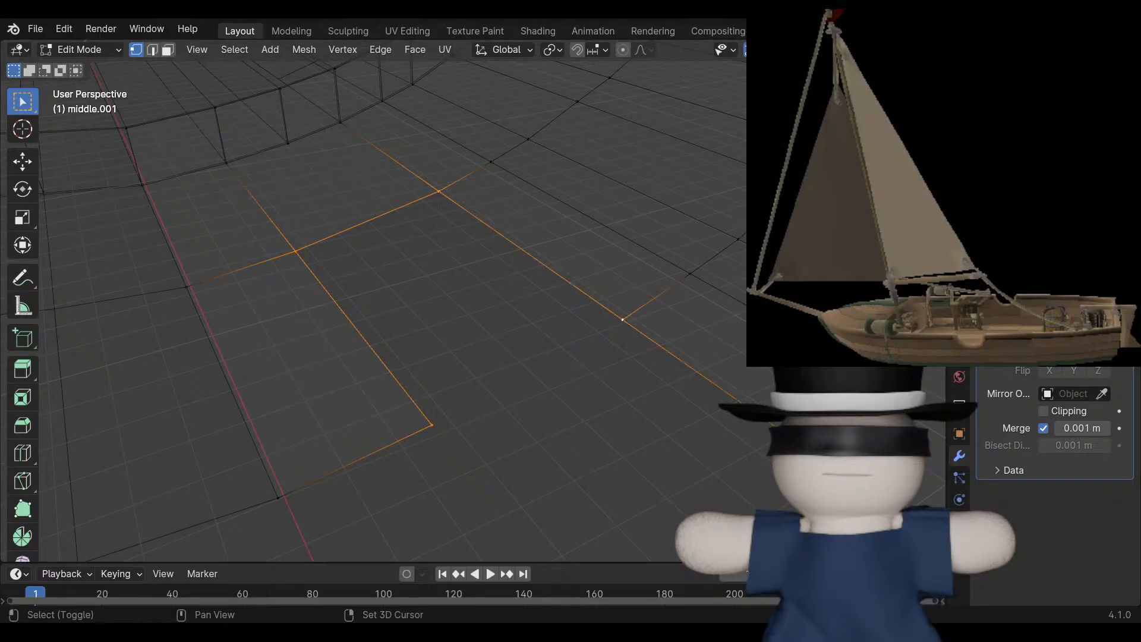
{"action": "key", "text": "f"}
{"action": "key", "text": "alt+a"}
{"action": "middle_click_drag", "start_coordinate": [436, 298], "coordinate": [505, 302]}
{"action": "middle_click_drag", "start_coordinate": [428, 267], "coordinate": [374, 258]}
{"action": "key", "text": "shift+z"}
{"action": "scroll", "coordinate": [473, 300], "scroll_direction": "down", "scroll_amount": 3}
{"action": "scroll", "coordinate": [473, 300], "scroll_direction": "down", "scroll_amount": 1}
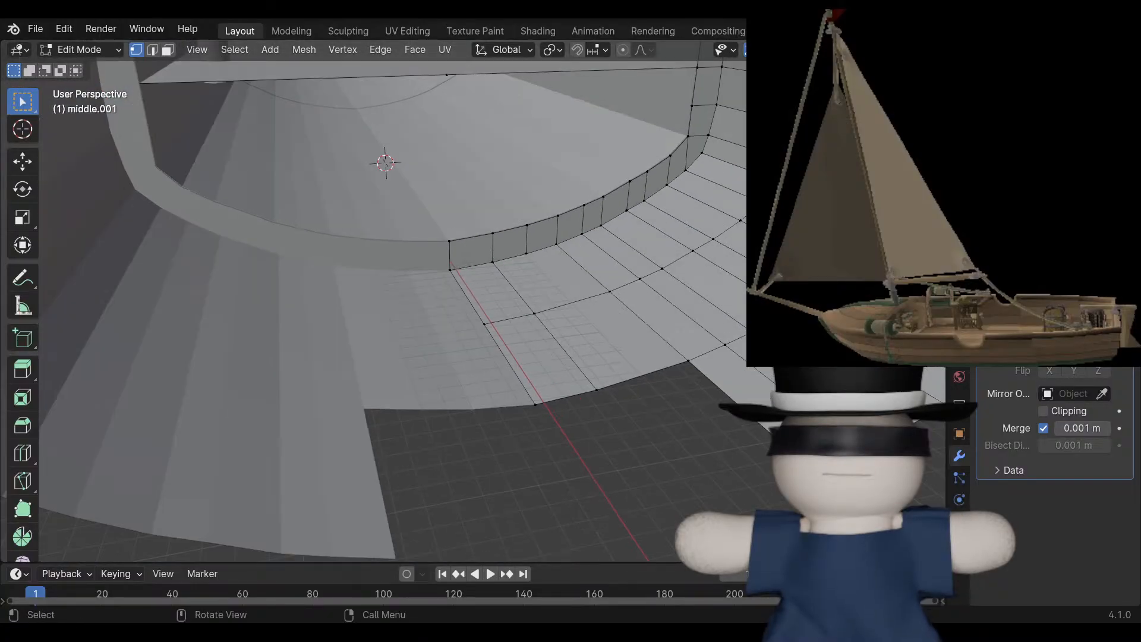
Try to close the stepped front corner of the bottom with a triangular face joining the center strip to the side strip's front vertex.
{"action": "scroll", "coordinate": [472, 300], "scroll_direction": "up", "scroll_amount": 5}
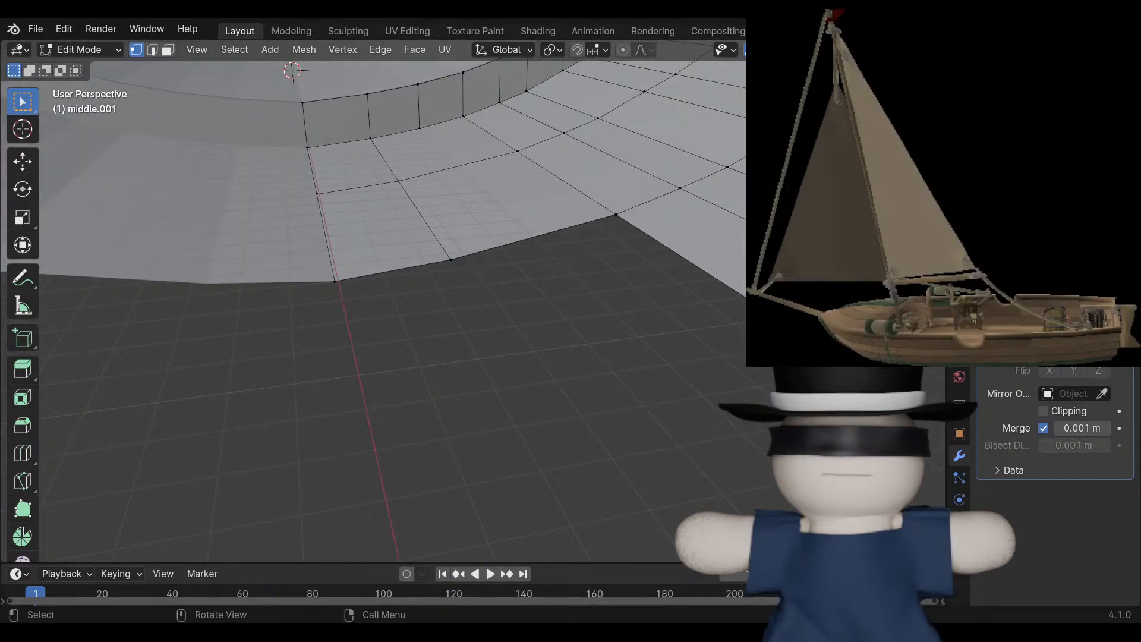
{"action": "middle_click_drag", "start_coordinate": [473, 300], "coordinate": [410, 279]}
{"action": "scroll", "coordinate": [410, 280], "scroll_direction": "down", "scroll_amount": 2}
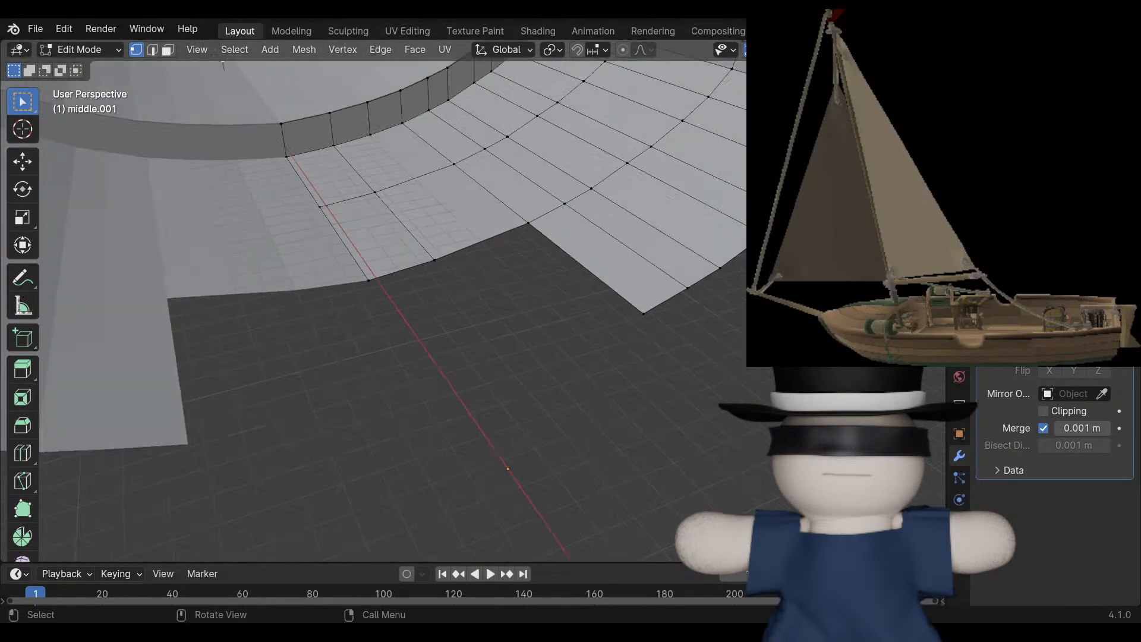
{"action": "left_click", "coordinate": [369, 280]}
{"action": "scroll", "coordinate": [368, 279], "scroll_direction": "up", "scroll_amount": 3}
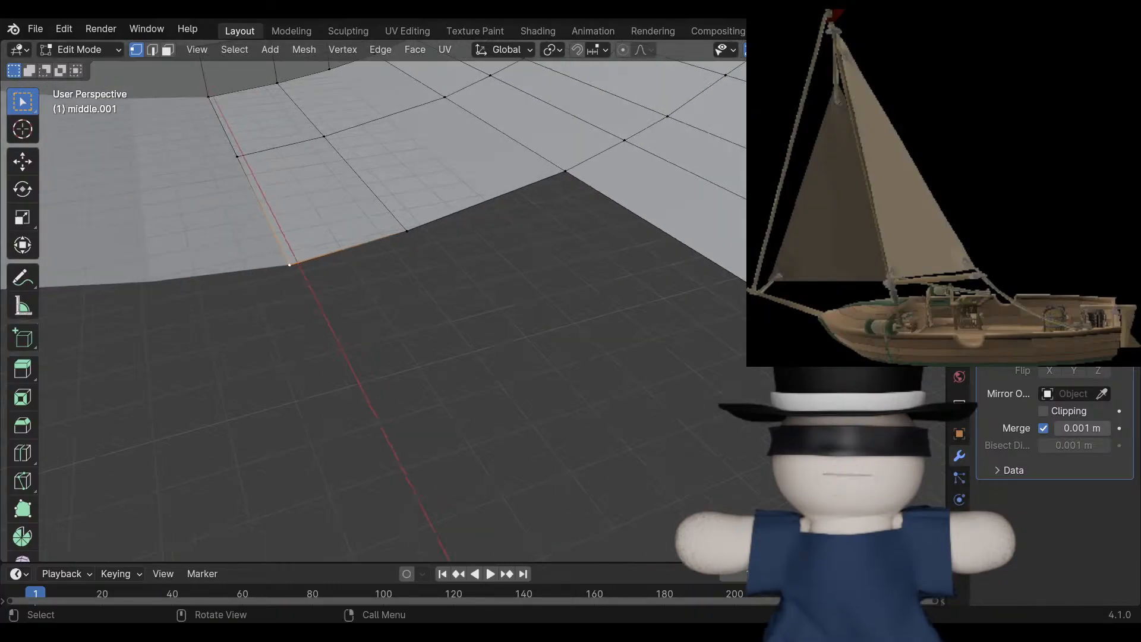
{"action": "mouse_move", "coordinate": [368, 280]}
{"action": "middle_mouse_down"}
{"action": "mouse_move", "coordinate": [282, 246]}
{"action": "mouse_move", "coordinate": [321, 263]}
{"action": "mouse_move", "coordinate": [338, 297]}
{"action": "mouse_move", "coordinate": [360, 296]}
{"action": "middle_mouse_up"}
{"action": "scroll", "coordinate": [360, 296], "scroll_direction": "down", "scroll_amount": 2}
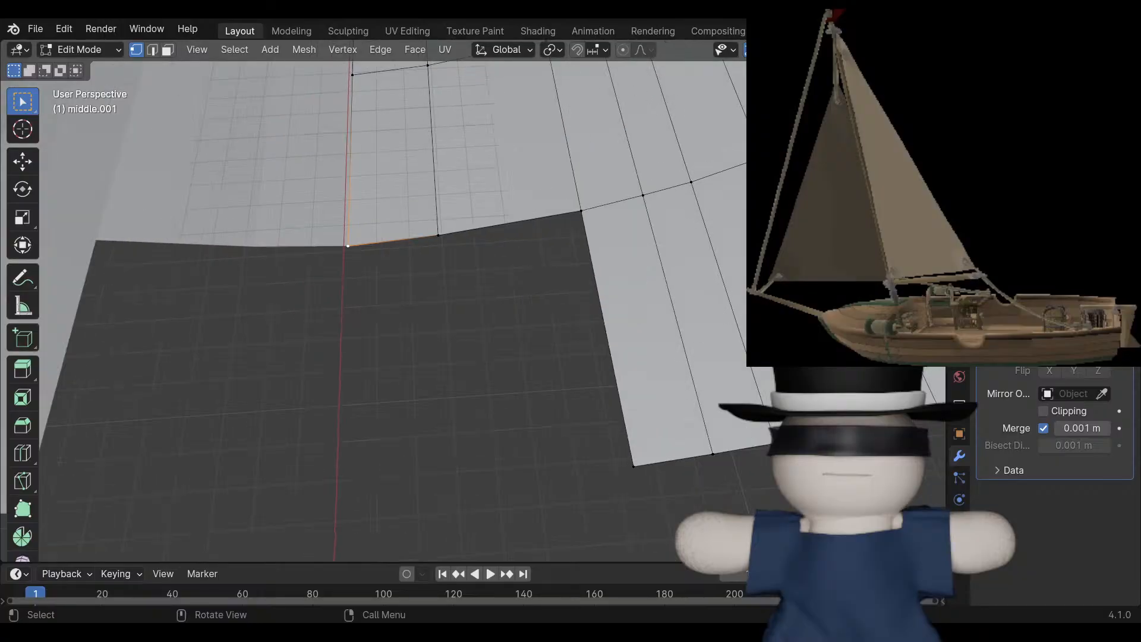
{"action": "middle_click_drag", "start_coordinate": [359, 296], "coordinate": [334, 213]}
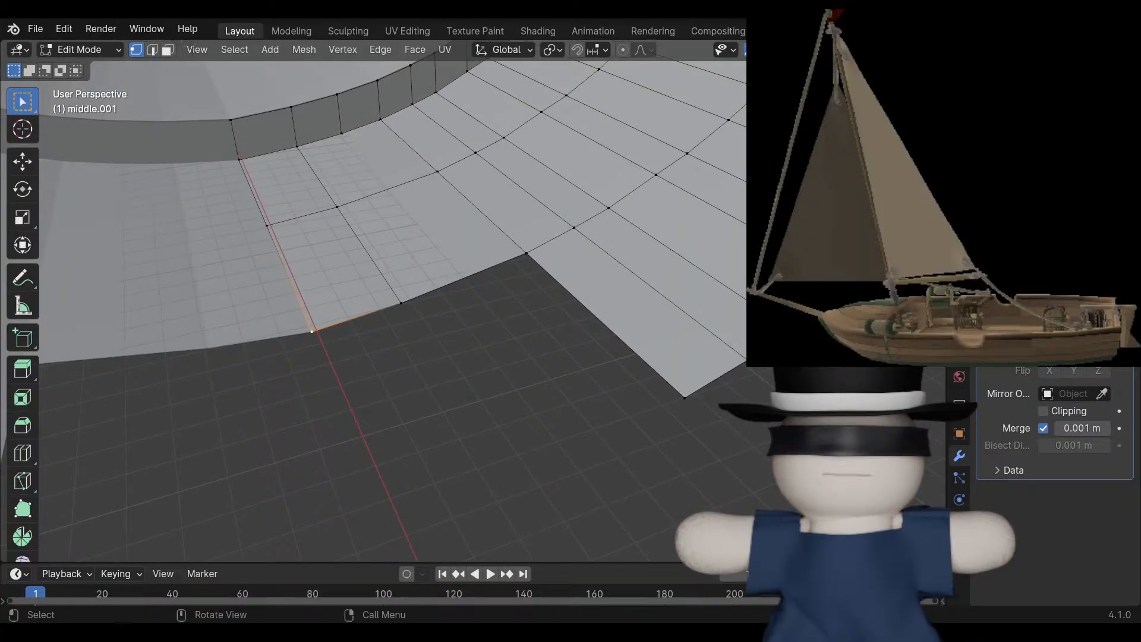
{"action": "middle_click_drag", "start_coordinate": [356, 268], "coordinate": [411, 271]}
{"action": "left_click", "coordinate": [358, 322]}
{"action": "left_click", "coordinate": [678, 333], "text": "shift"}
{"action": "left_click", "coordinate": [453, 237], "text": "shift"}
{"action": "key", "text": "f"}
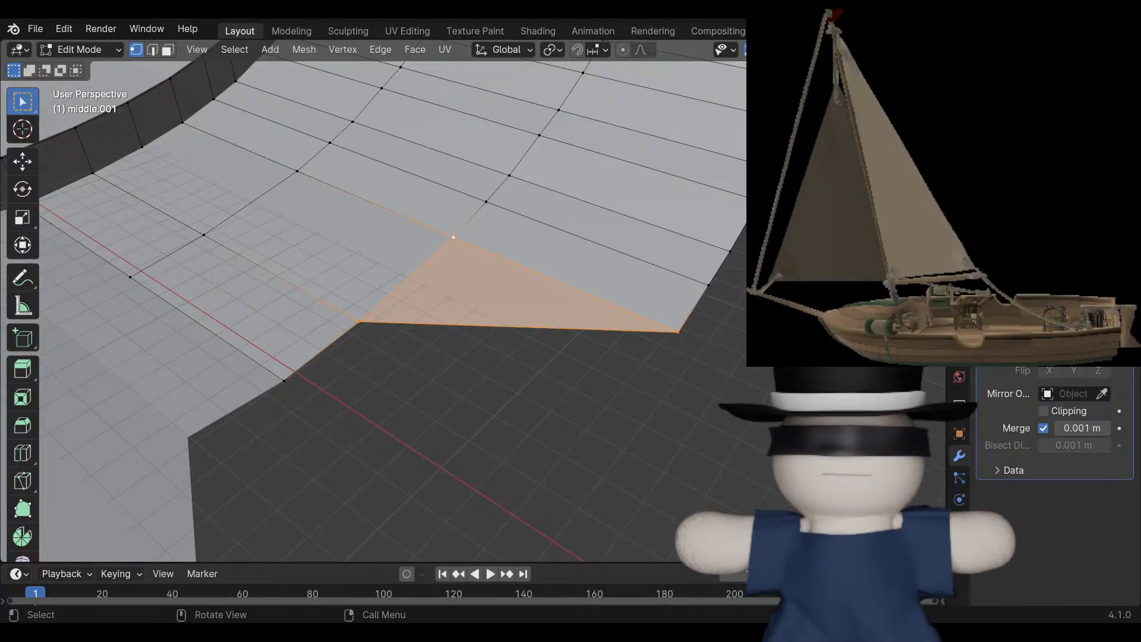
Check the triangular corner face in left and right orthographic views and from below, and undo its creation.
{"action": "middle_click_drag", "start_coordinate": [454, 250], "coordinate": [501, 197], "text": "shift"}
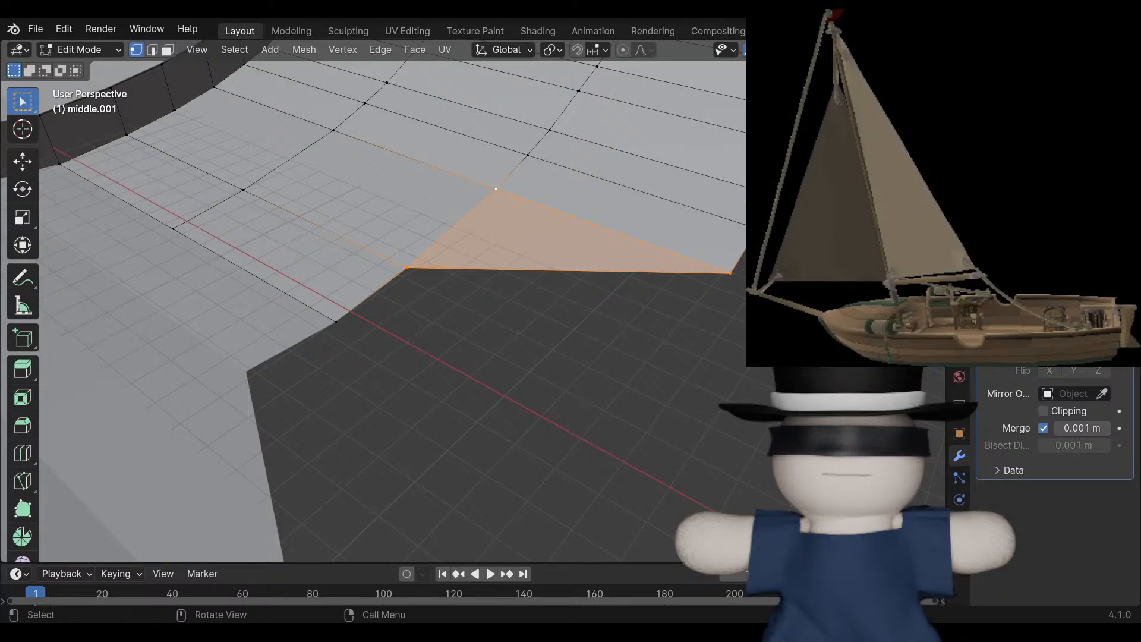
{"action": "middle_click_drag", "start_coordinate": [501, 196], "coordinate": [389, 153]}
{"action": "key", "text": "KP_3"}
{"action": "key", "text": "ctrl+KP_3"}
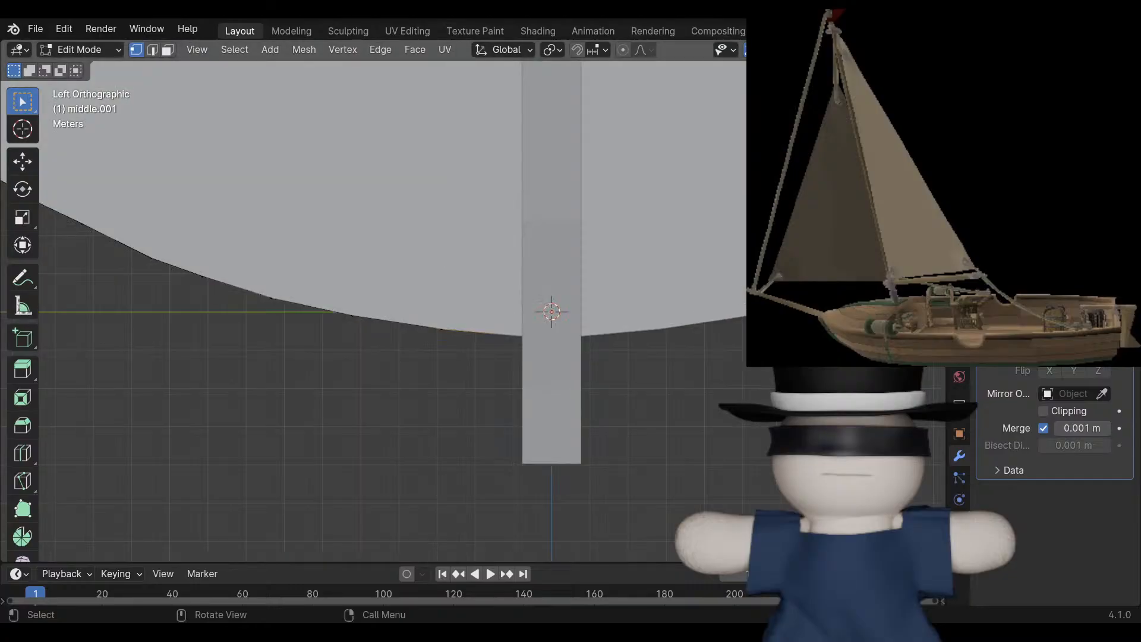
{"action": "key", "text": "KP_3"}
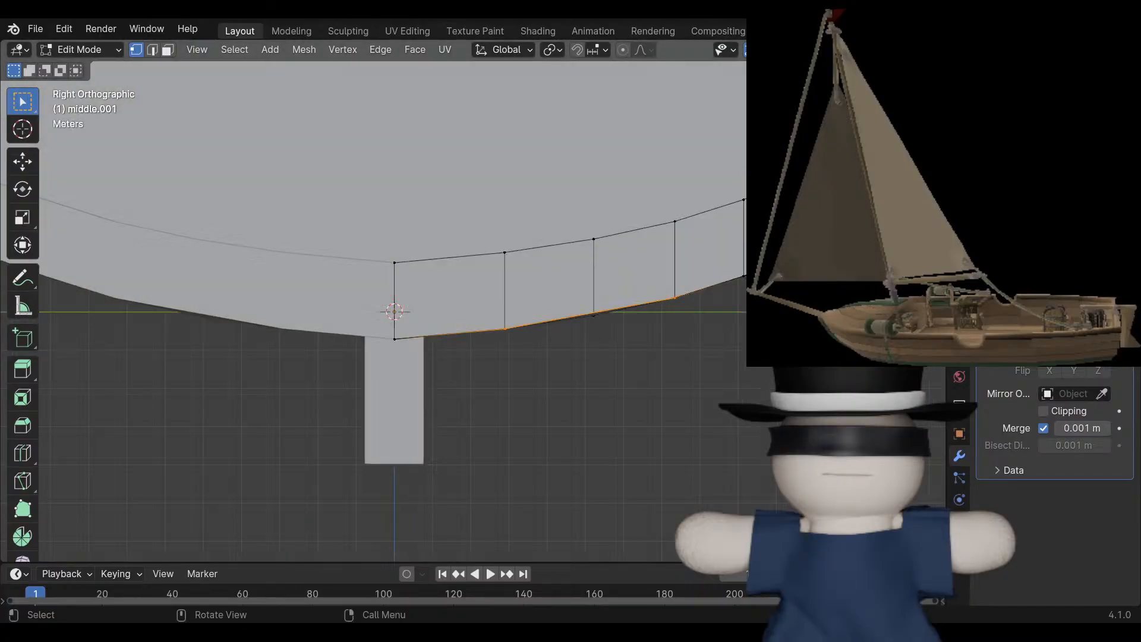
{"action": "mouse_move", "coordinate": [389, 238]}
{"action": "middle_mouse_down"}
{"action": "mouse_move", "coordinate": [410, 339]}
{"action": "mouse_move", "coordinate": [392, 345]}
{"action": "mouse_move", "coordinate": [382, 235]}
{"action": "middle_mouse_up"}
{"action": "scroll", "coordinate": [392, 309], "scroll_direction": "down", "scroll_amount": 1}
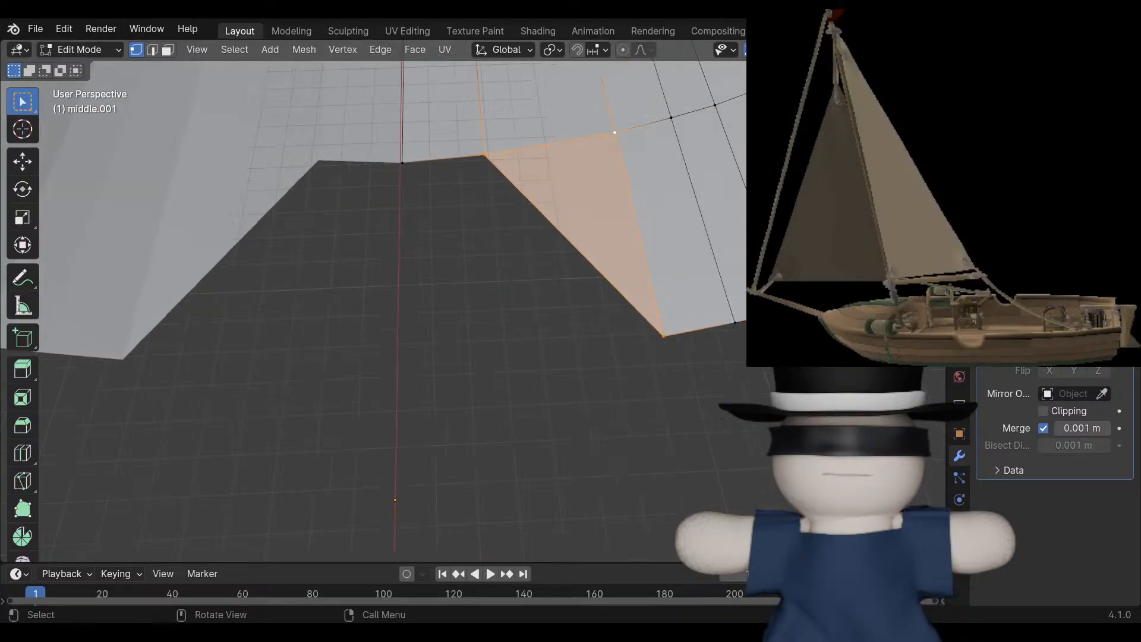
{"action": "middle_click_drag", "start_coordinate": [392, 309], "coordinate": [587, 189]}
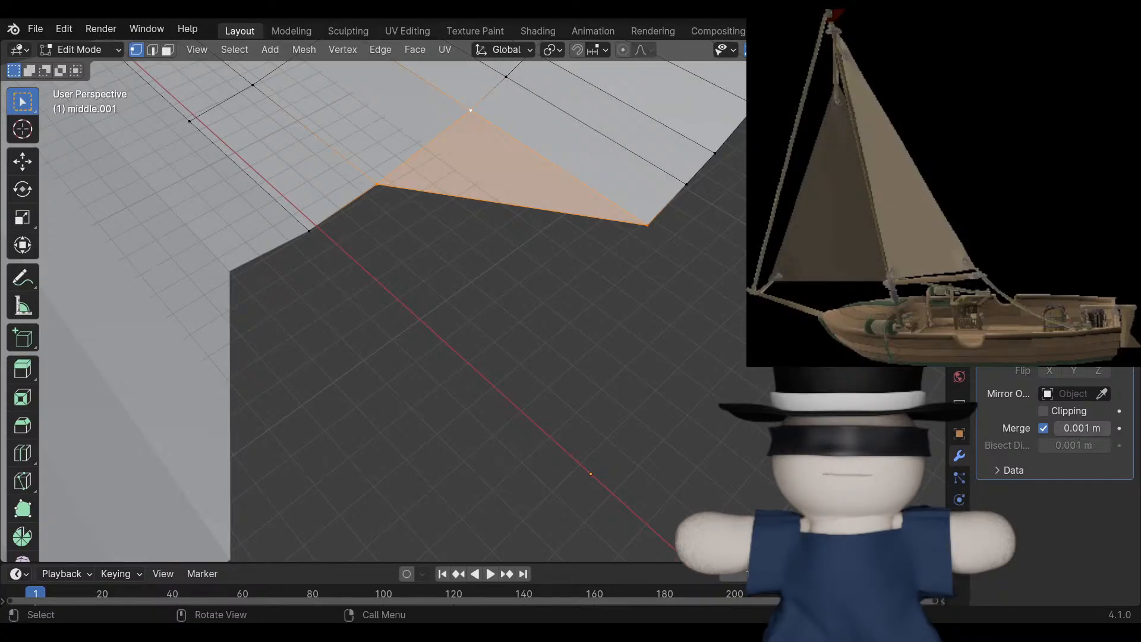
{"action": "scroll", "coordinate": [473, 312], "scroll_direction": "up", "scroll_amount": 1}
{"action": "key", "text": "ctrl+z"}
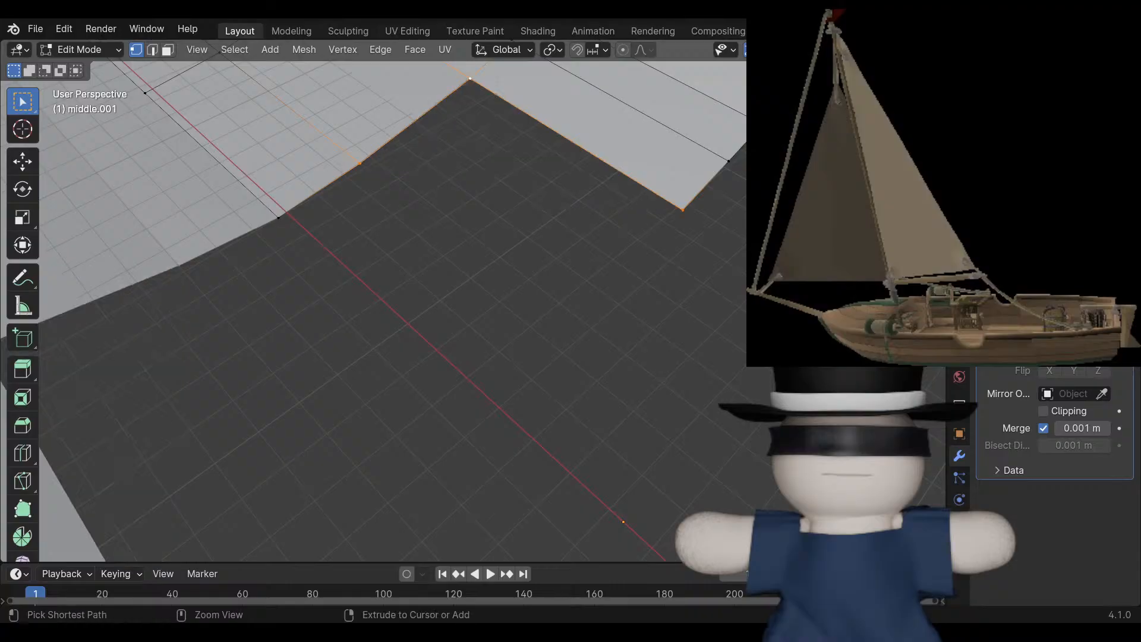
{"action": "left_click", "coordinate": [278, 218]}
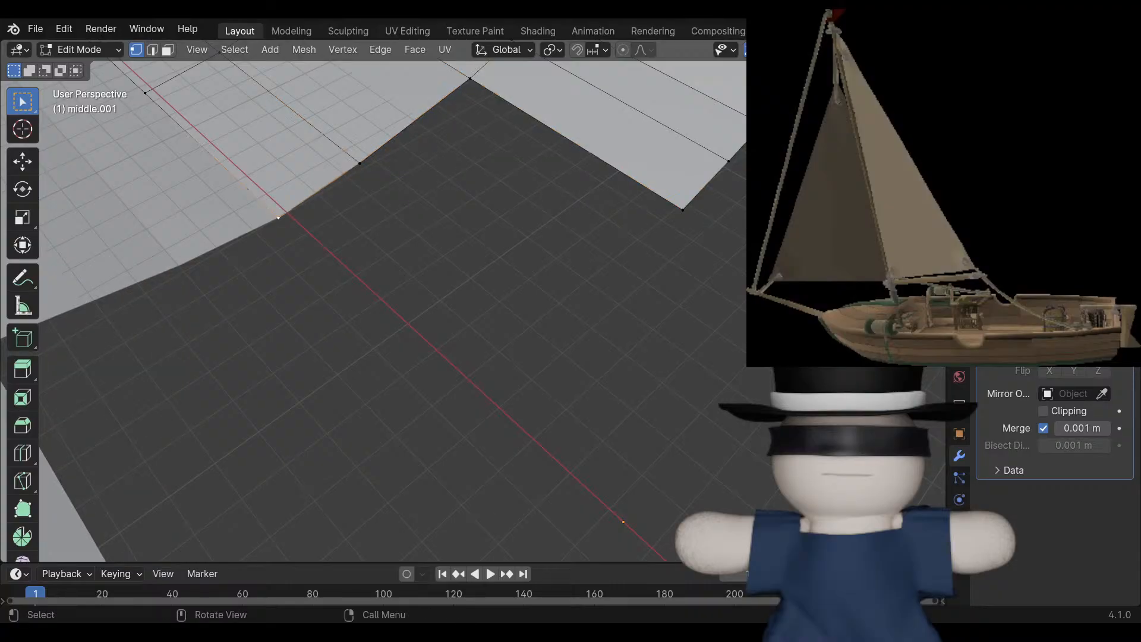
{"action": "left_click", "coordinate": [683, 210], "text": "shift"}
{"action": "middle_click_drag", "start_coordinate": [570, 285], "coordinate": [443, 291]}
{"action": "scroll", "coordinate": [443, 291], "scroll_direction": "down", "scroll_amount": 2}
{"action": "key", "text": "alt+a"}
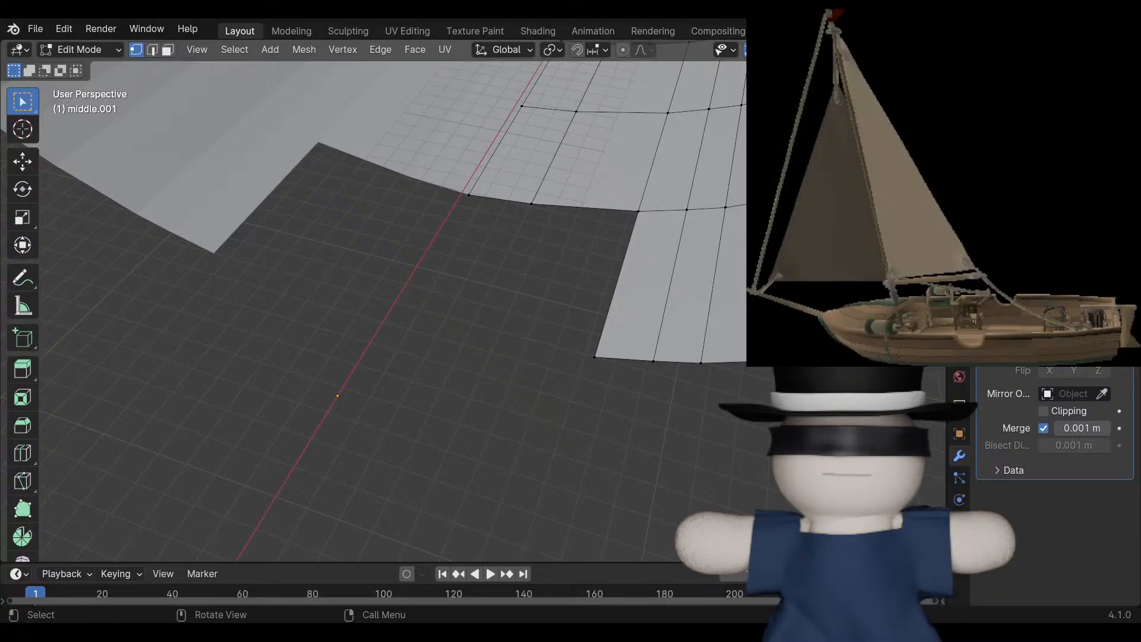
Fill the stepped front corner with a face spanning the centerline vertex, the two next bottom-edge vertices and the side strip's front vertex.
{"action": "left_click", "coordinate": [594, 357]}
{"action": "left_click", "coordinate": [469, 195], "text": "shift"}
{"action": "left_click", "coordinate": [532, 204], "text": "shift"}
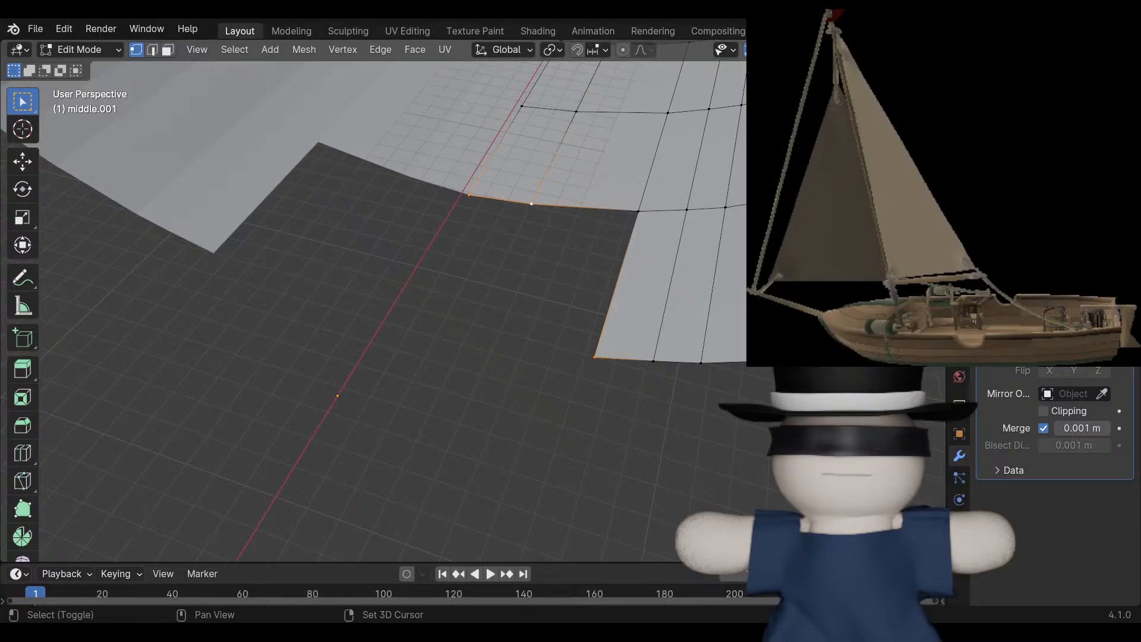
{"action": "left_click", "coordinate": [639, 211], "text": "shift"}
{"action": "key", "text": "f"}
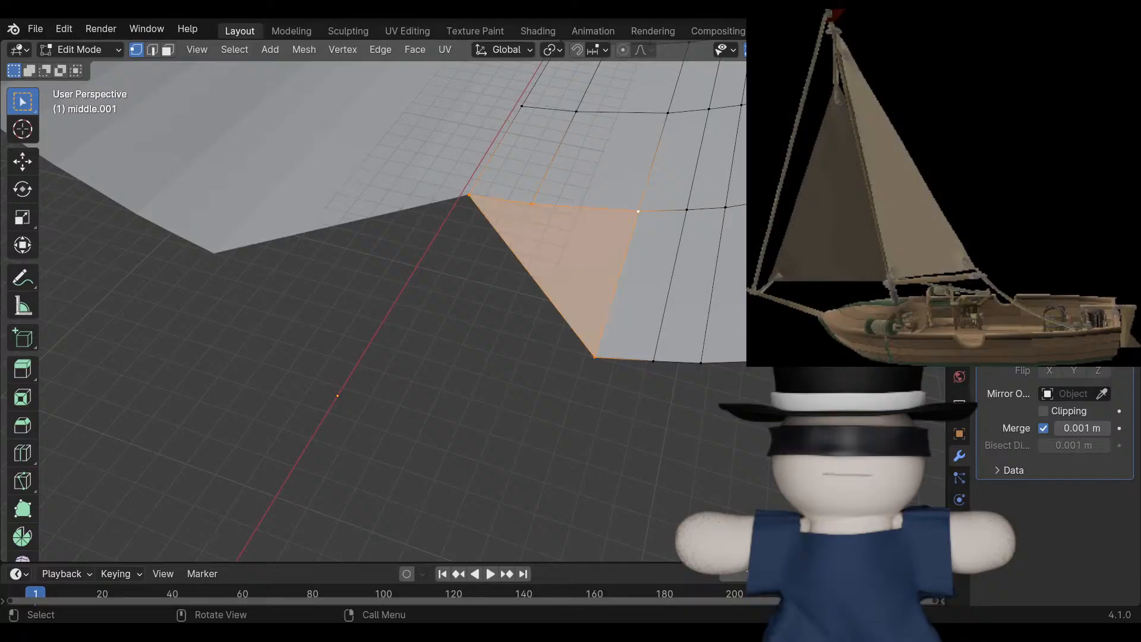
Try extruding the centerline's front bottom vertex forward along the X axis.
{"action": "scroll", "coordinate": [638, 211], "scroll_direction": "up", "scroll_amount": 2}
{"action": "scroll", "coordinate": [473, 311], "scroll_direction": "up", "scroll_amount": 1}
{"action": "middle_click_drag", "start_coordinate": [473, 311], "coordinate": [563, 308]}
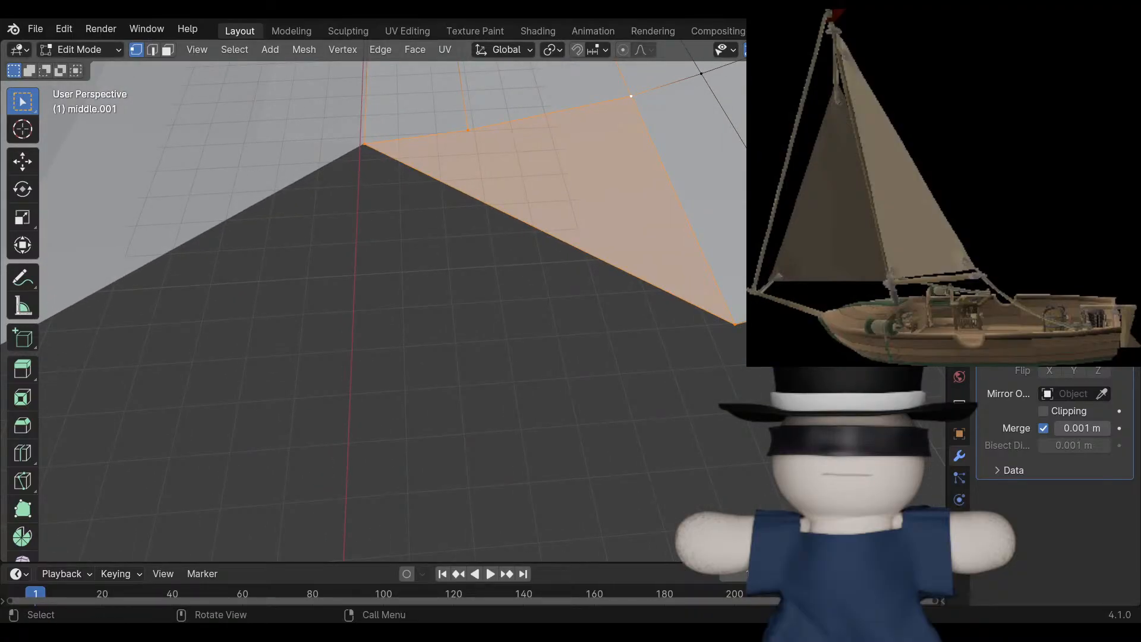
{"action": "scroll", "coordinate": [473, 311], "scroll_direction": "down", "scroll_amount": 2}
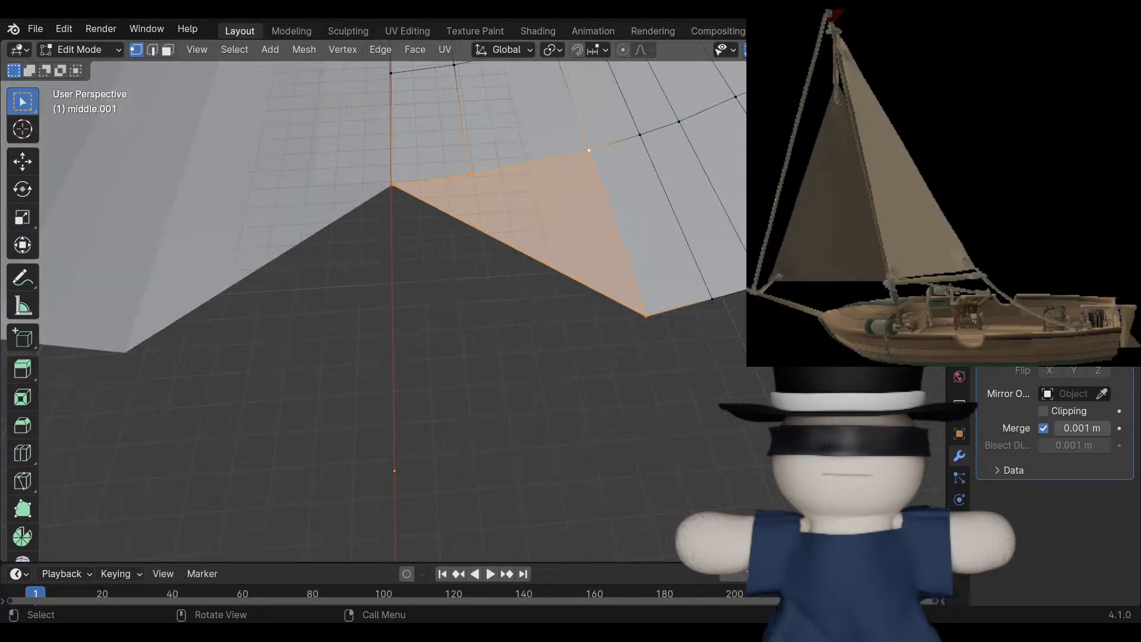
{"action": "left_click", "coordinate": [392, 185]}
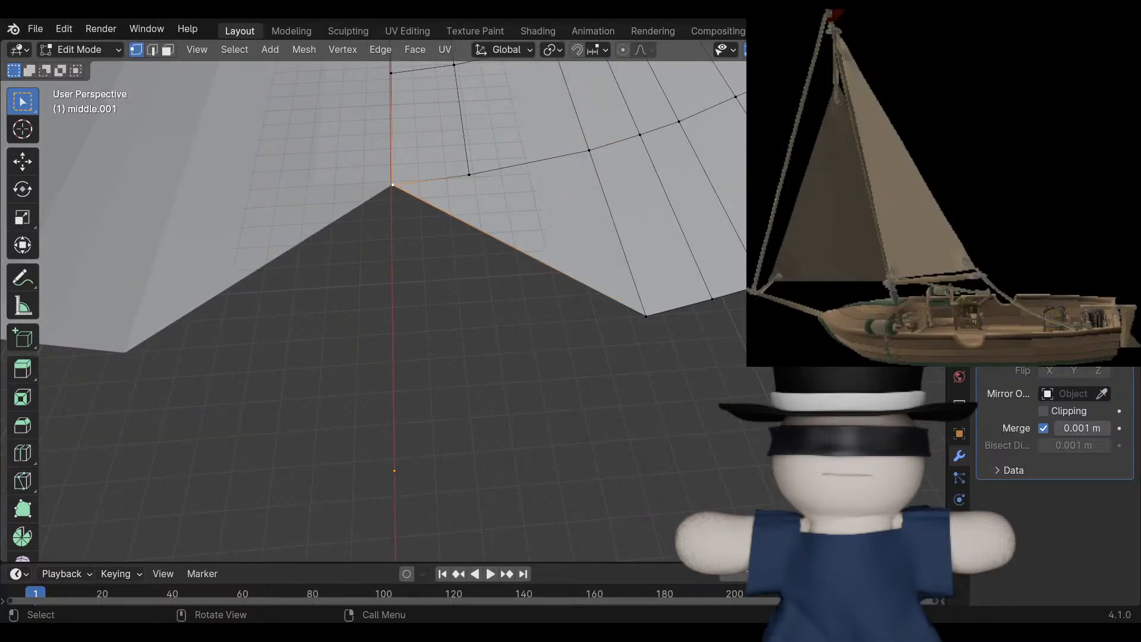
{"action": "key", "text": "g"}
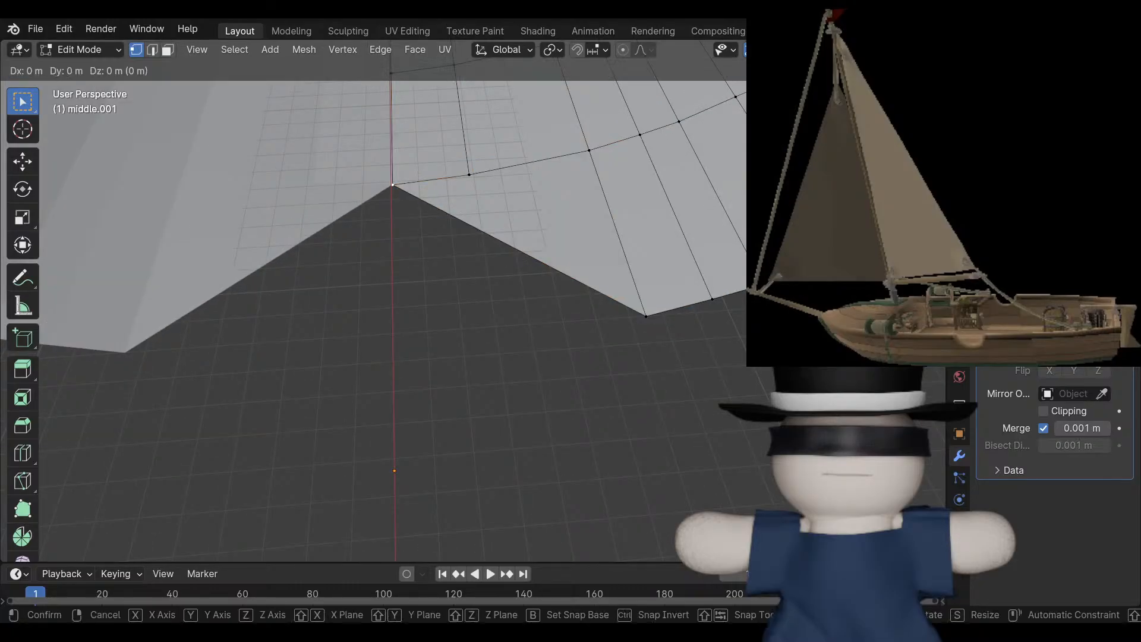
{"action": "key", "text": "x"}
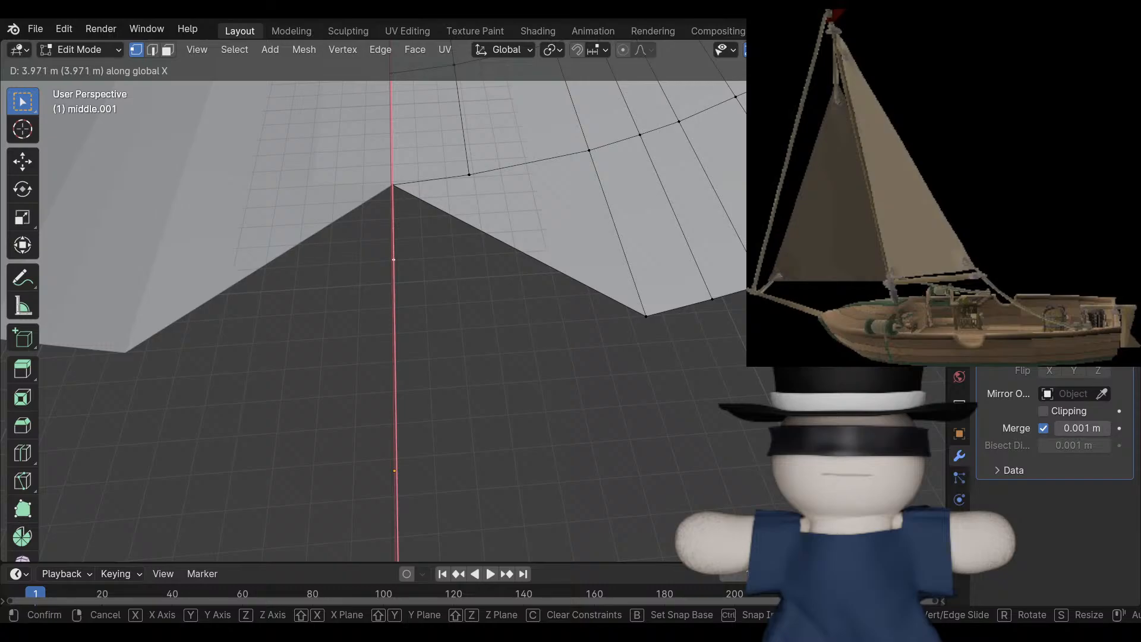
{"action": "key", "text": "Return"}
{"action": "middle_click_drag", "start_coordinate": [395, 322], "coordinate": [397, 290]}
{"action": "scroll", "coordinate": [418, 298], "scroll_direction": "up", "scroll_amount": 3}
{"action": "scroll", "coordinate": [398, 289], "scroll_direction": "down", "scroll_amount": 1}
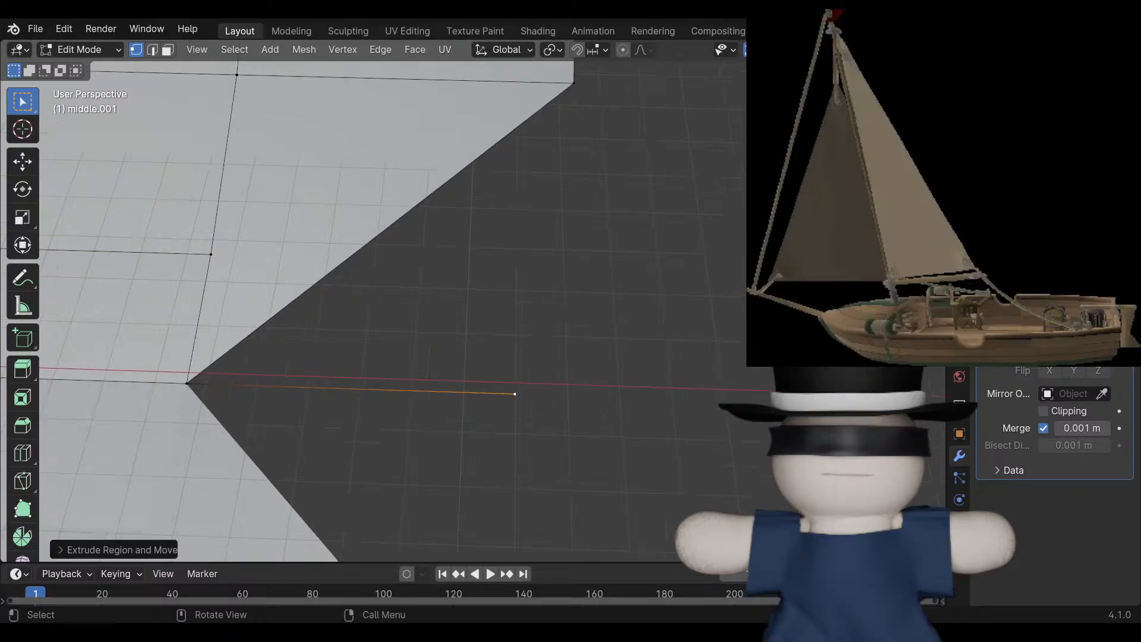
Try shifting the extruded centerline vertex along X, and undo the whole single-vertex extrusion.
{"action": "key", "text": "g"}
{"action": "key", "text": "x"}
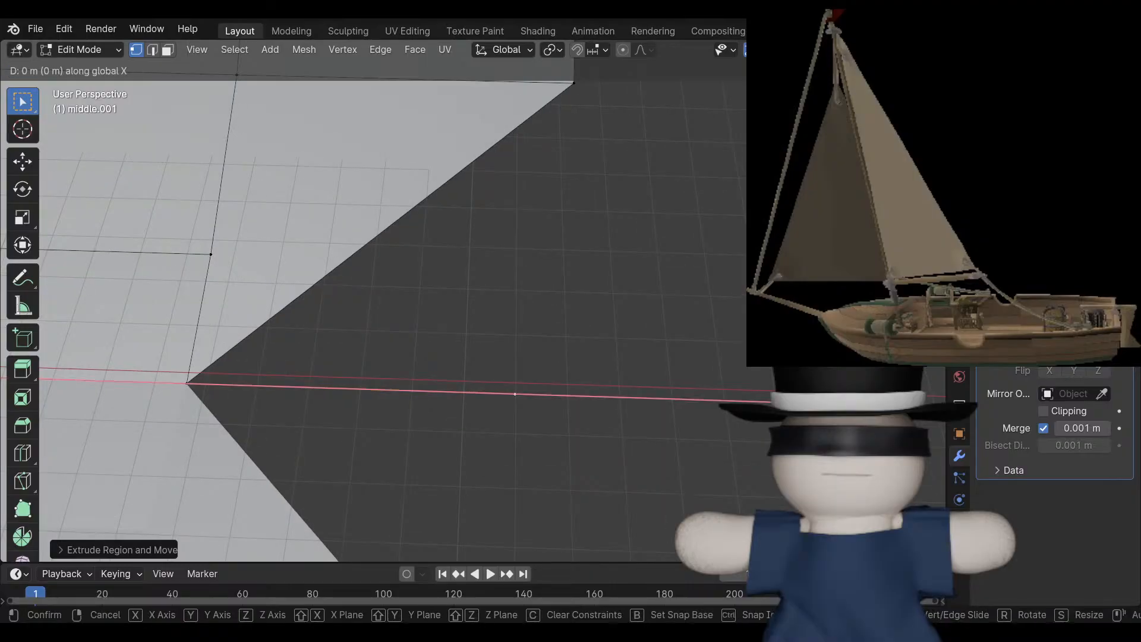
{"action": "left_click", "coordinate": [583, 396]}
{"action": "scroll", "coordinate": [583, 395], "scroll_direction": "down", "scroll_amount": 1}
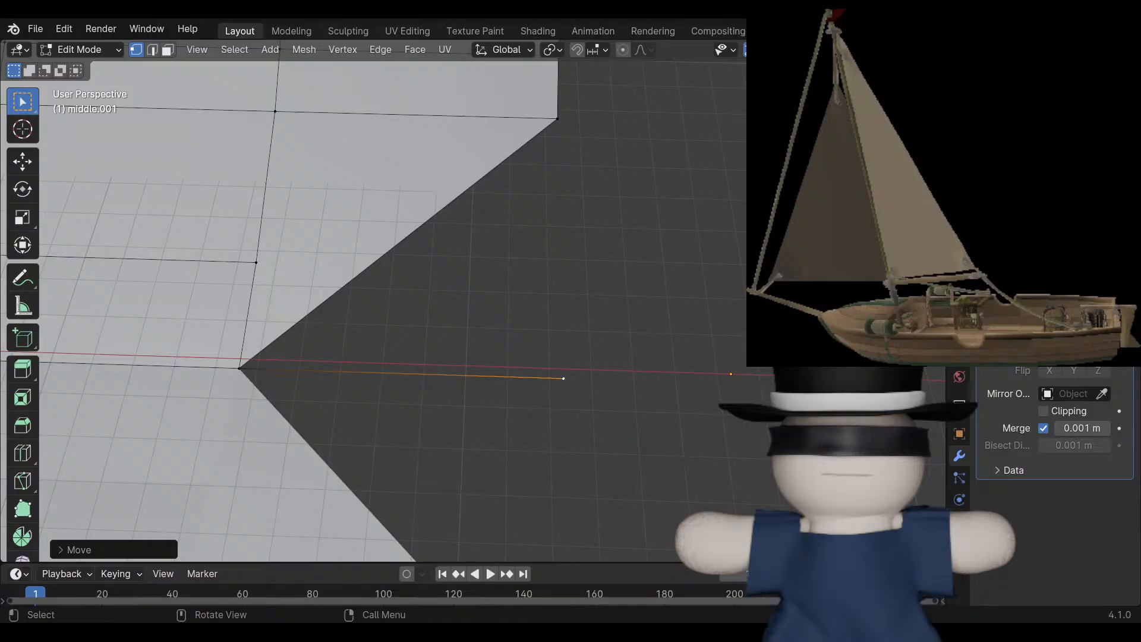
{"action": "left_click", "coordinate": [584, 395]}
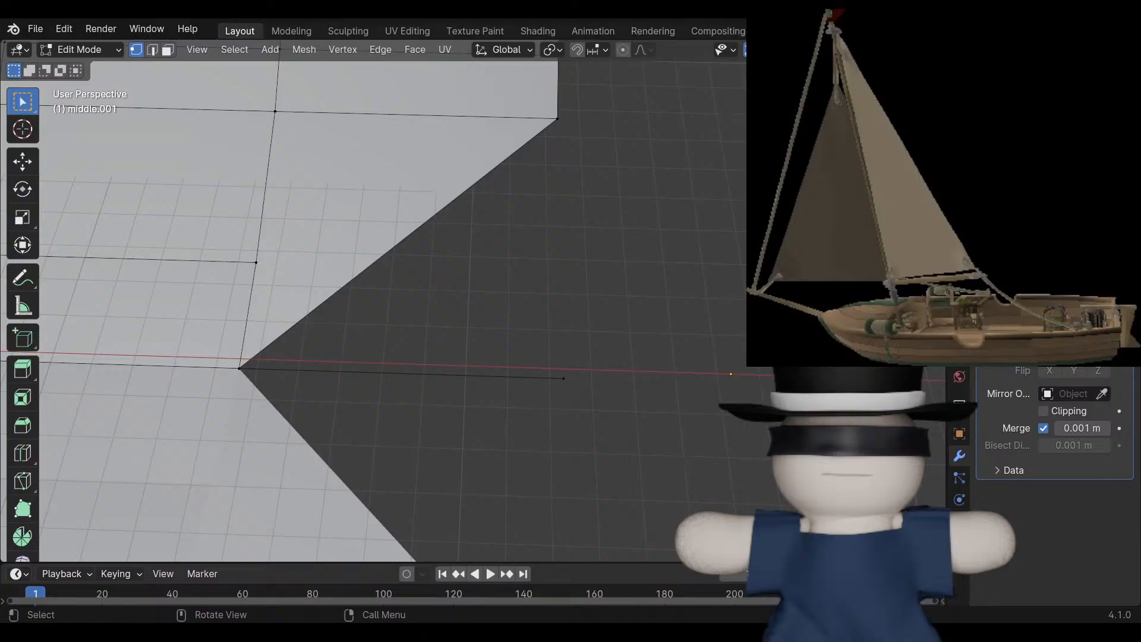
{"action": "key", "text": "ctrl+z"}
{"action": "key", "text": "ctrl+z"}
{"action": "key", "text": "ctrl+z"}
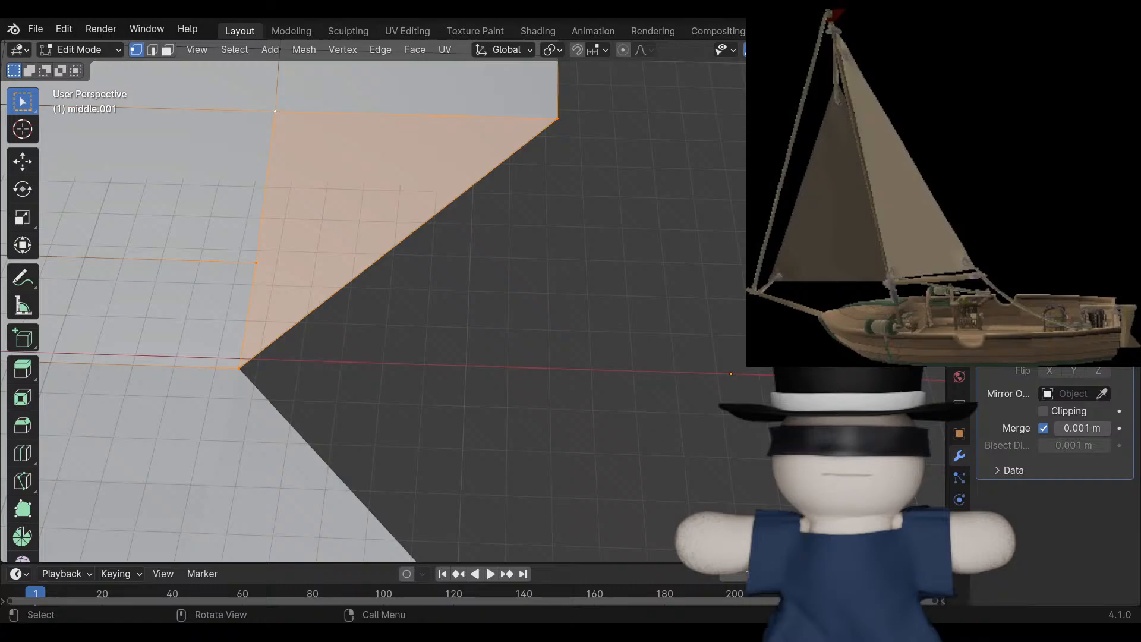
Extrude the center strip's two front vertices about 8.1 m forward along the X axis.
{"action": "left_click", "coordinate": [256, 262]}
{"action": "left_click", "coordinate": [239, 368], "text": "shift"}
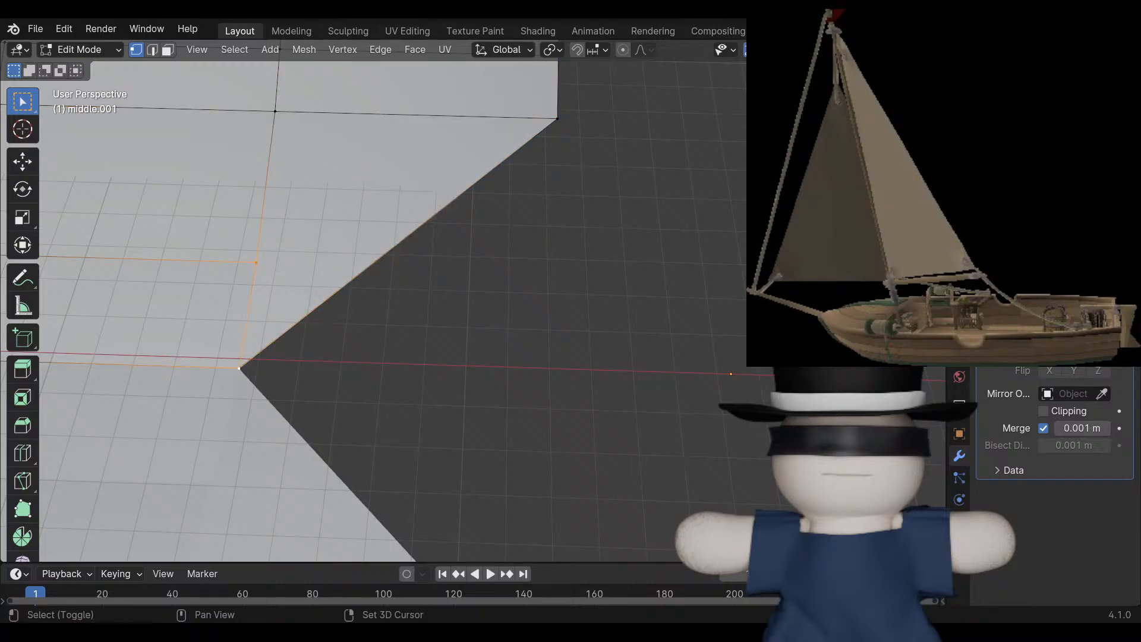
{"action": "key", "text": "e"}
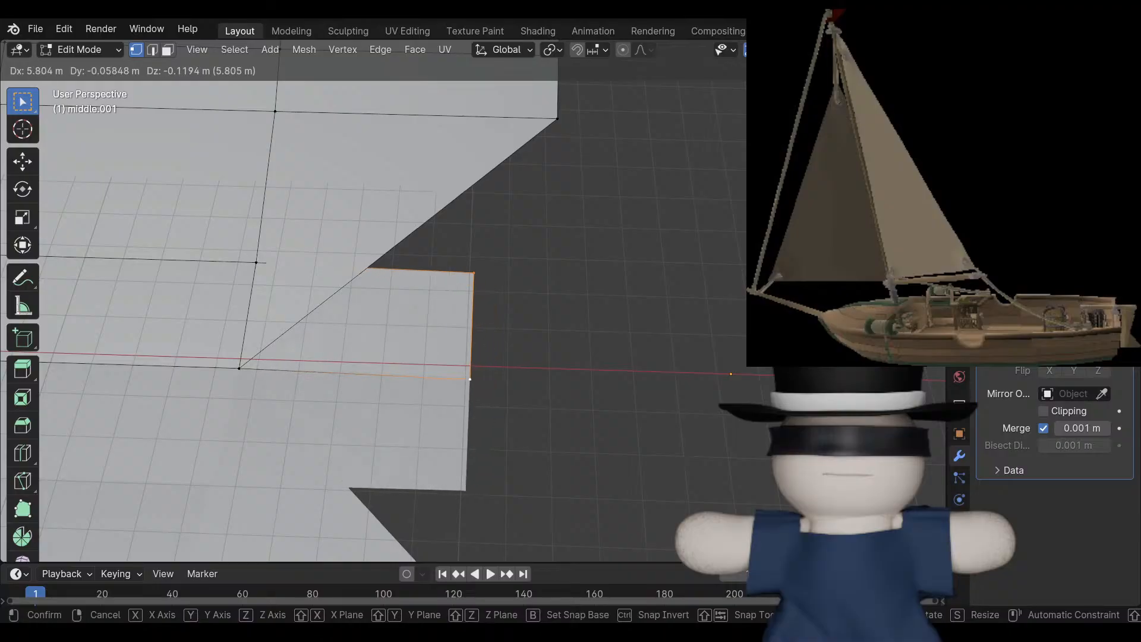
{"action": "key", "text": "x"}
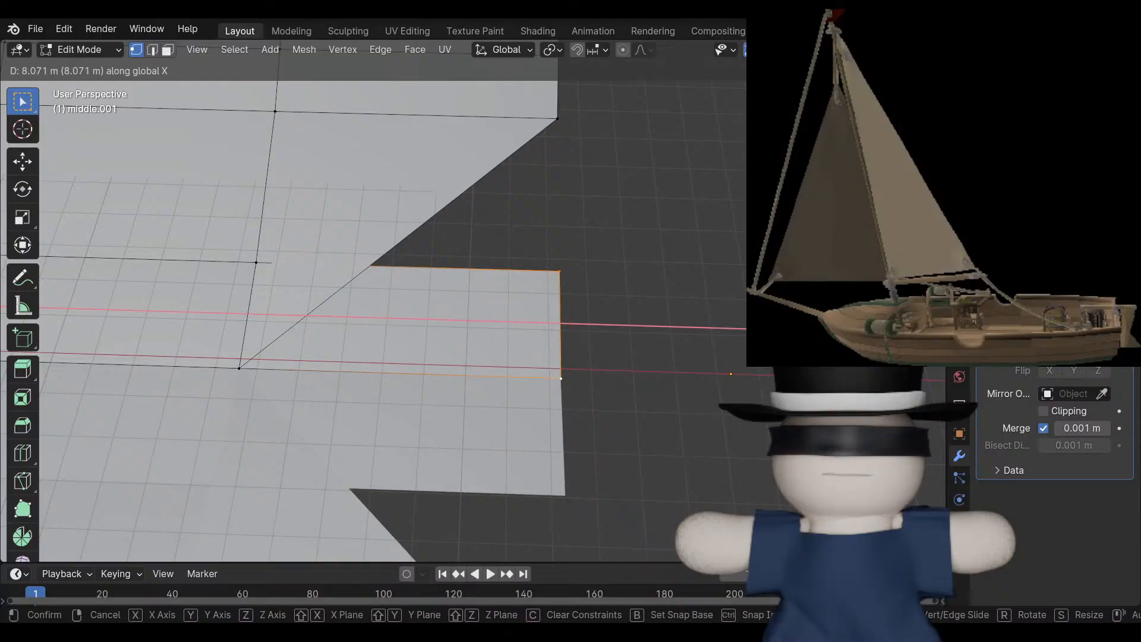
{"action": "key", "text": "Return"}
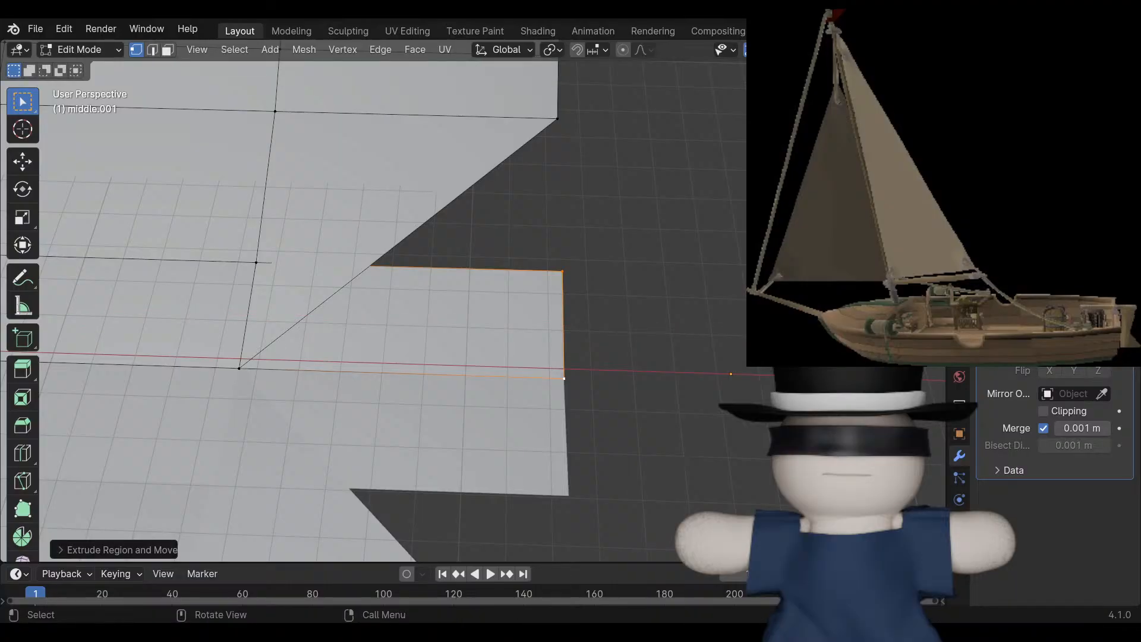
Delete the slanted corner face joining the center strip to the side strip.
{"action": "left_click", "coordinate": [168, 50]}
{"action": "left_click", "coordinate": [387, 187]}
{"action": "key", "text": "x"}
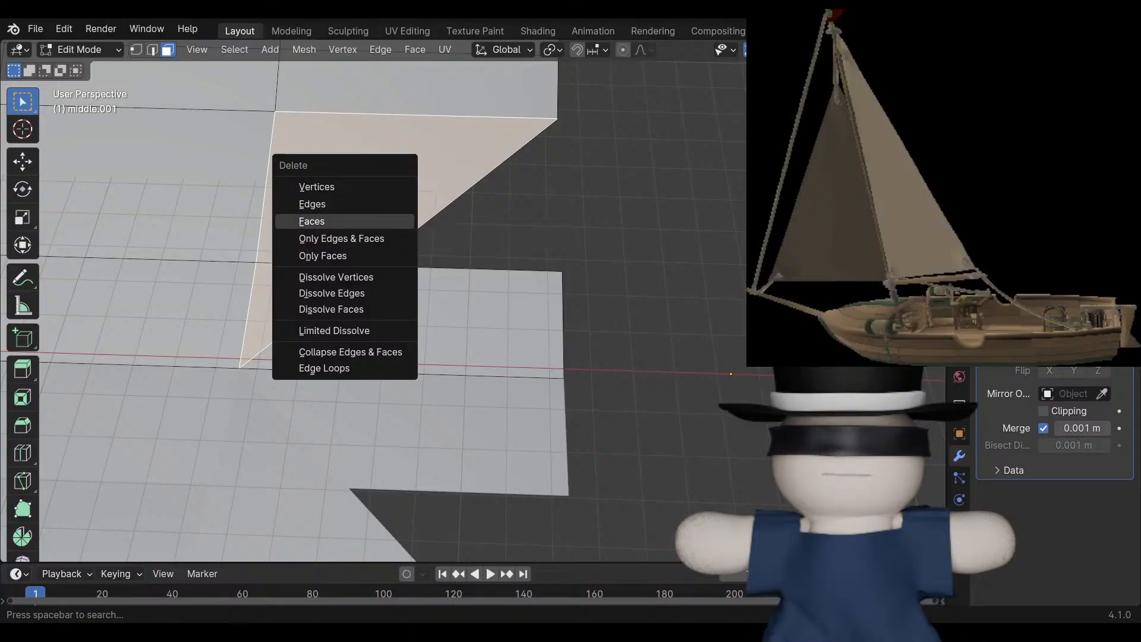
{"action": "left_click", "coordinate": [312, 221]}
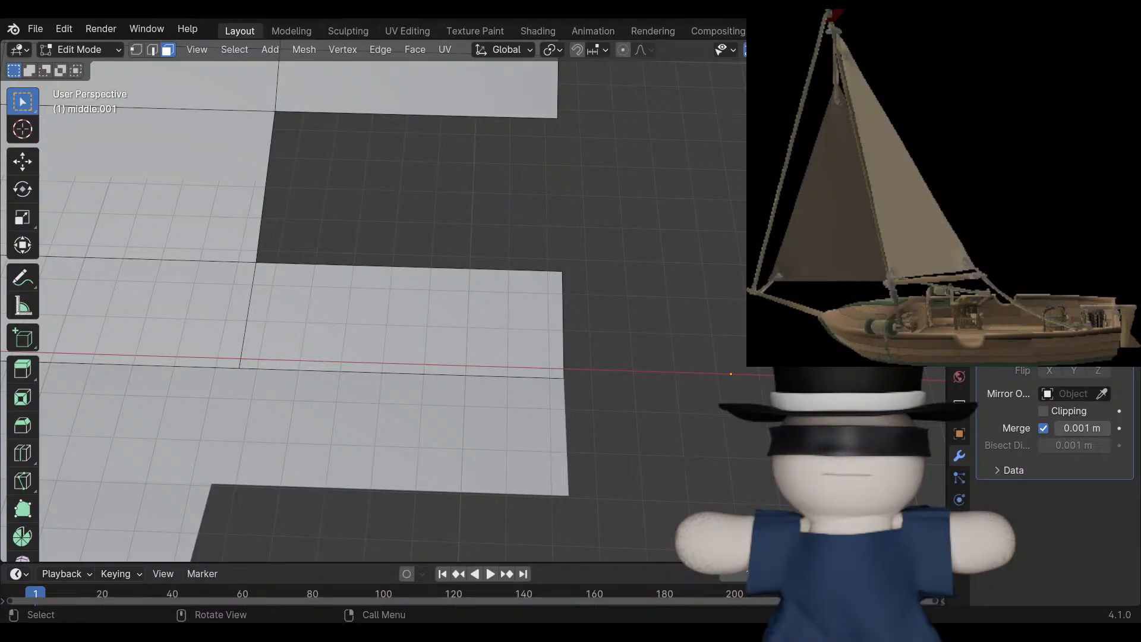
In top orthographic view, select the two front vertices of the extruded center strip.
{"action": "scroll", "coordinate": [333, 297], "scroll_direction": "up", "scroll_amount": 2}
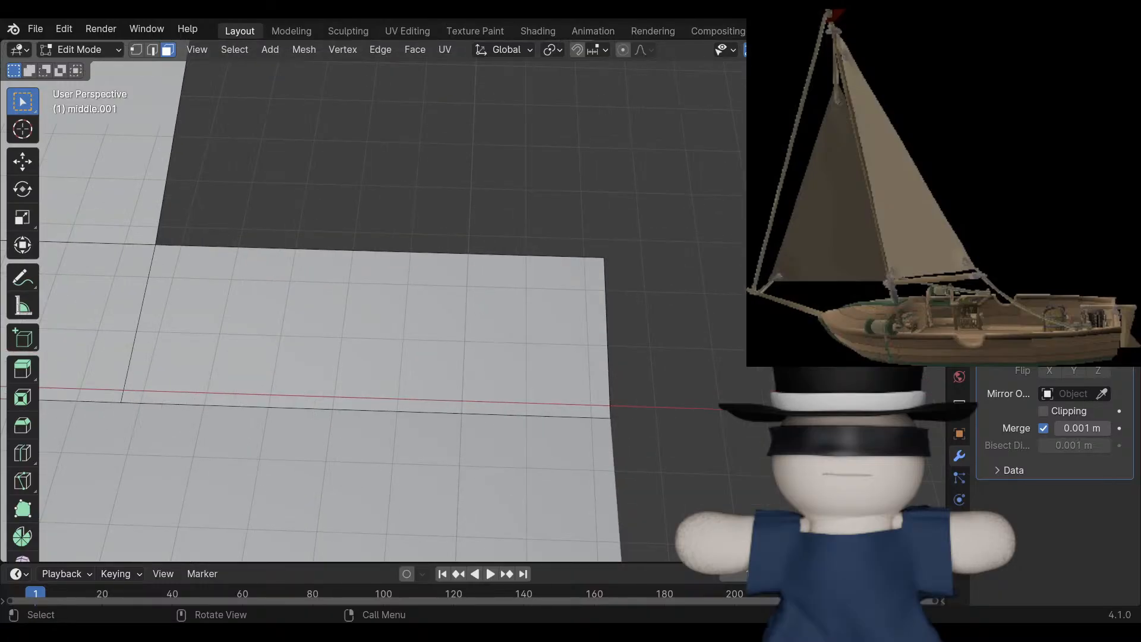
{"action": "middle_click_drag", "start_coordinate": [357, 268], "coordinate": [306, 357], "text": "shift"}
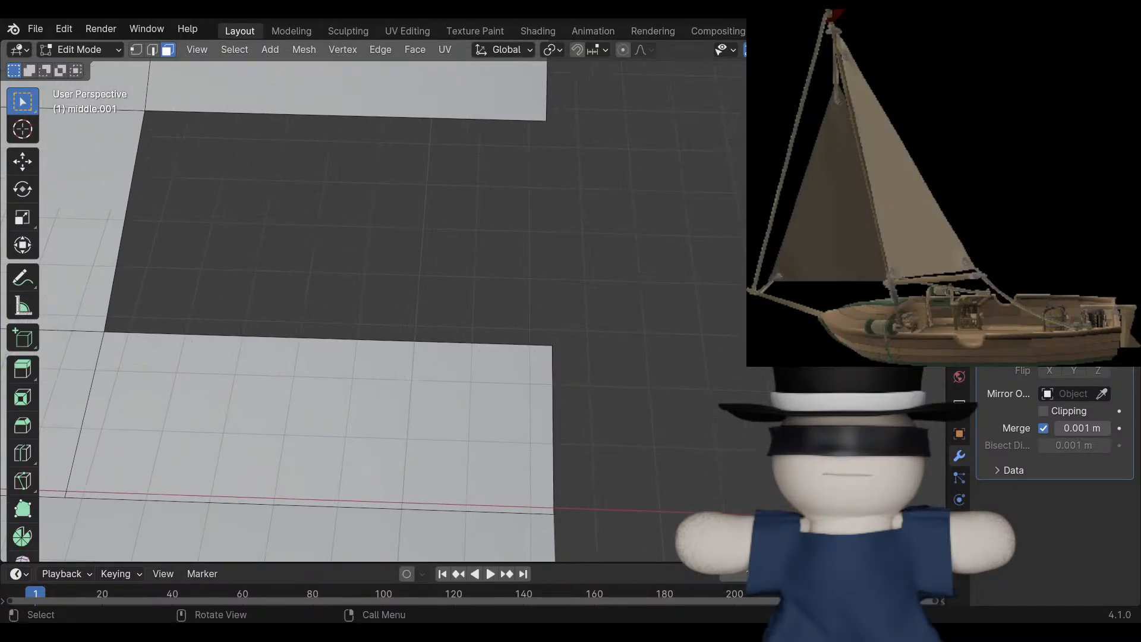
{"action": "key", "text": "KP_7"}
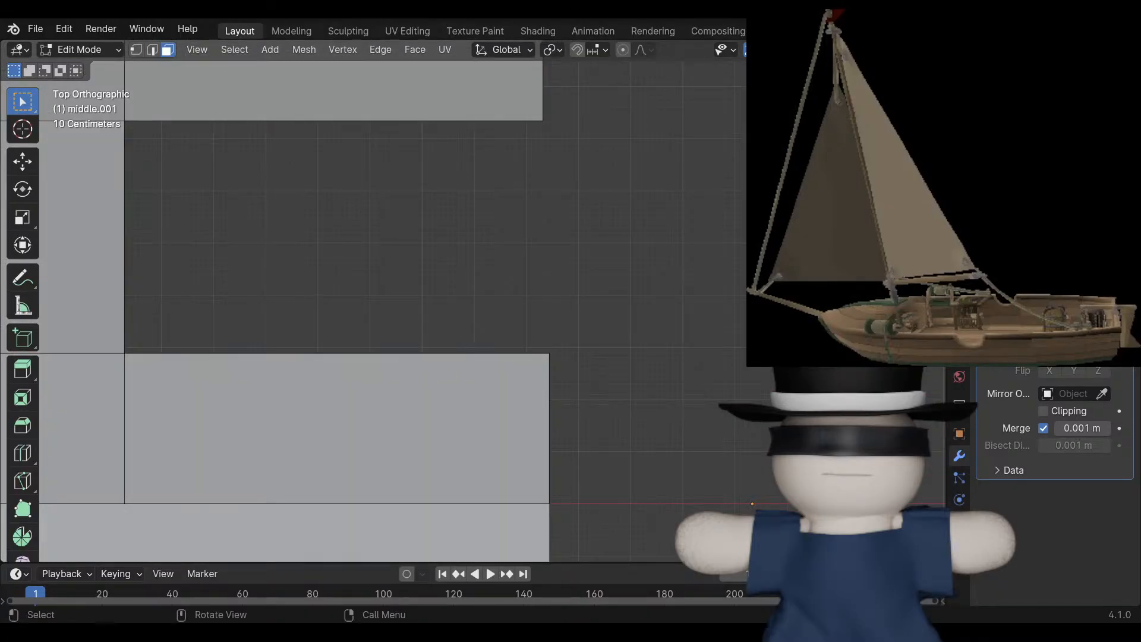
{"action": "scroll", "coordinate": [375, 309], "scroll_direction": "up", "scroll_amount": 3}
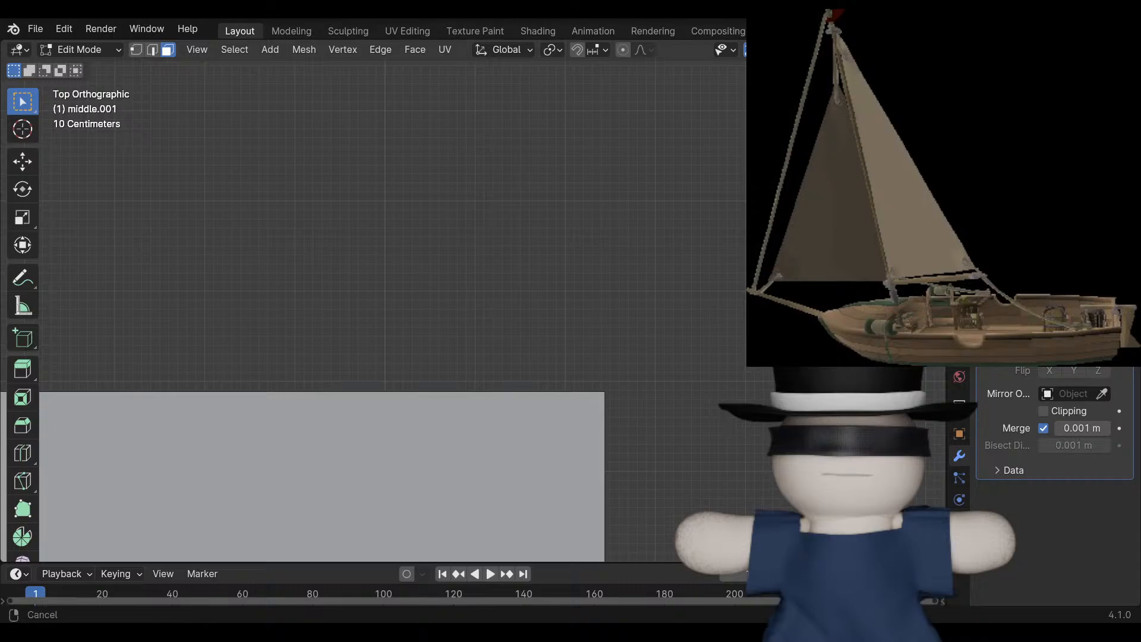
{"action": "scroll", "coordinate": [374, 309], "scroll_direction": "down", "scroll_amount": 3}
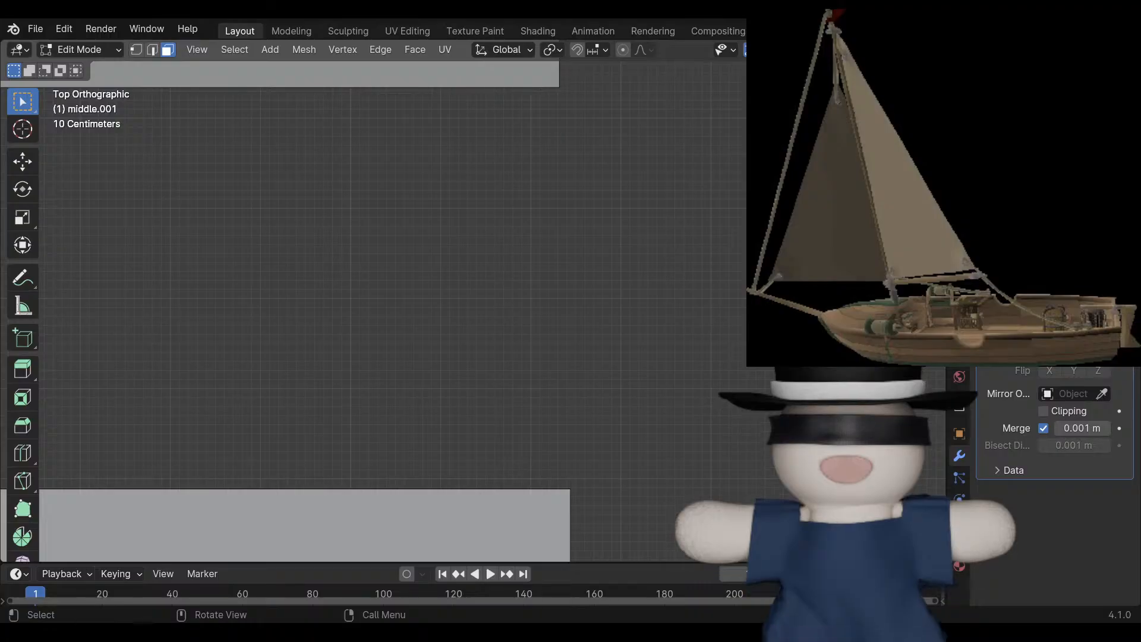
{"action": "scroll", "coordinate": [473, 304], "scroll_direction": "down", "scroll_amount": 1}
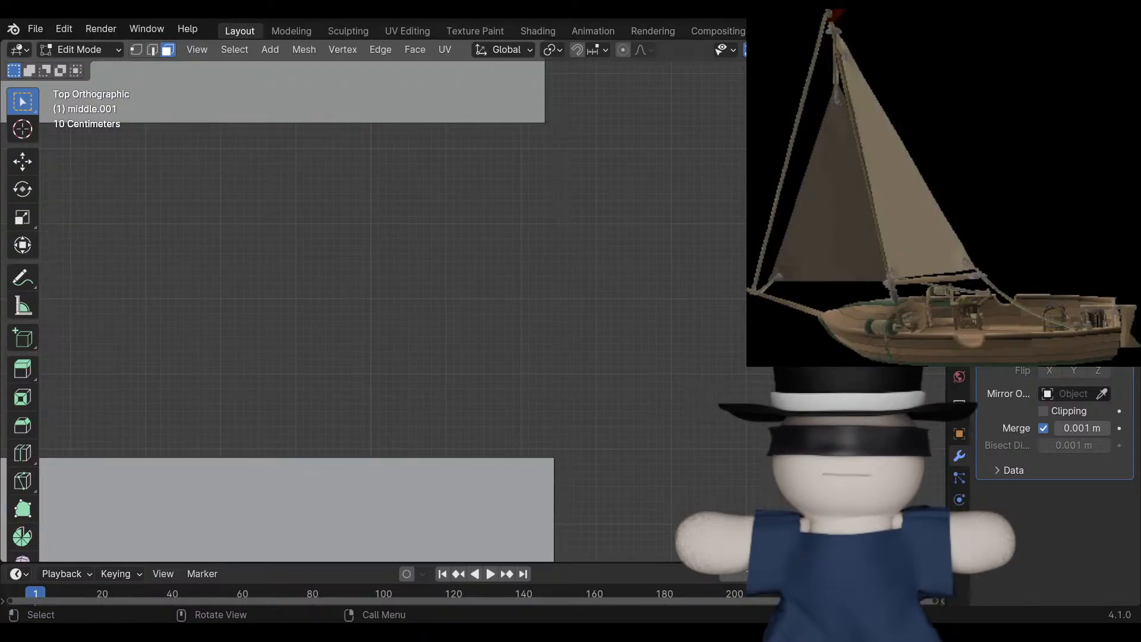
{"action": "middle_click_drag", "start_coordinate": [416, 410], "coordinate": [417, 201], "text": "shift"}
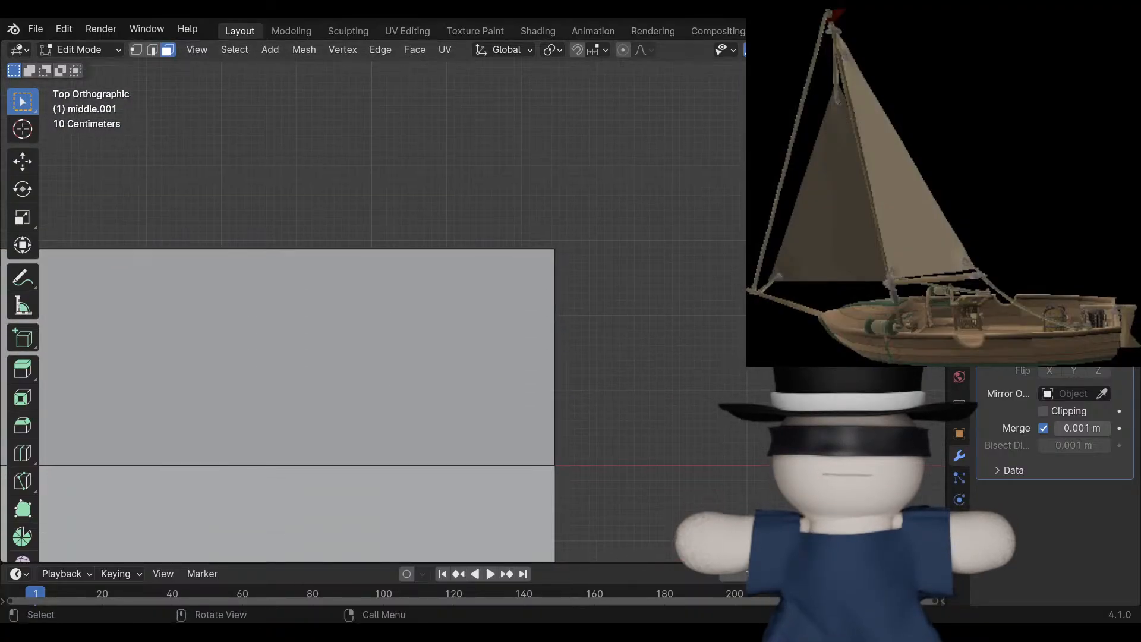
{"action": "left_click_drag", "start_coordinate": [520, 206], "coordinate": [637, 548]}
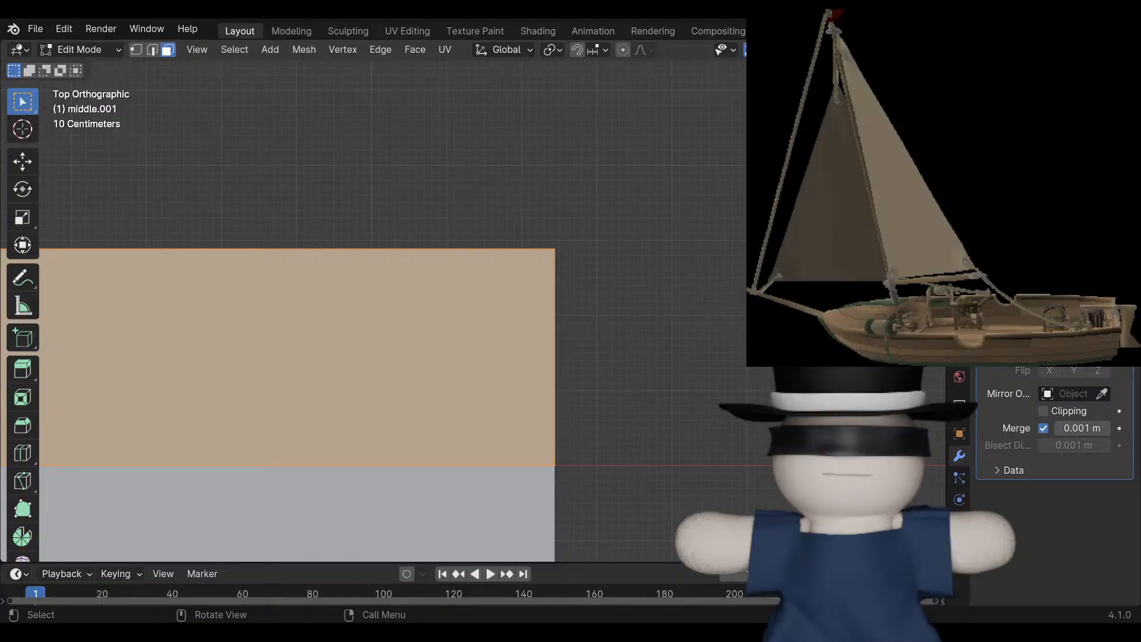
{"action": "key", "text": "1"}
{"action": "left_click_drag", "start_coordinate": [517, 197], "coordinate": [615, 501]}
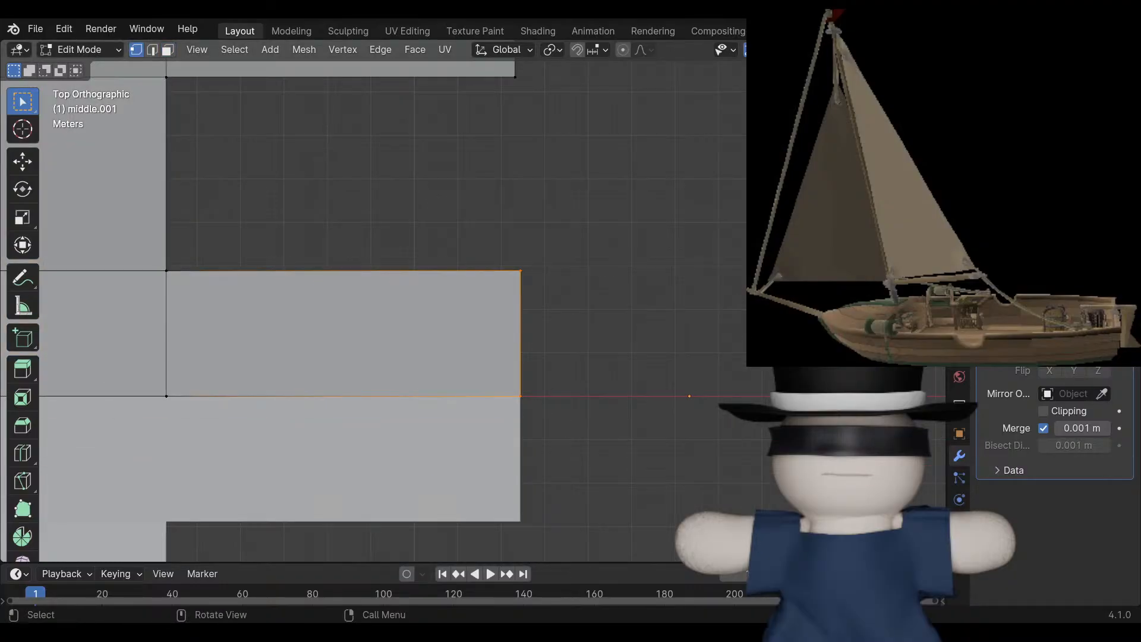
Move the center strip's front edge back about 0.11 m along X to line up with the side strip's front end.
{"action": "middle_click_drag", "start_coordinate": [380, 357], "coordinate": [399, 435], "text": "shift"}
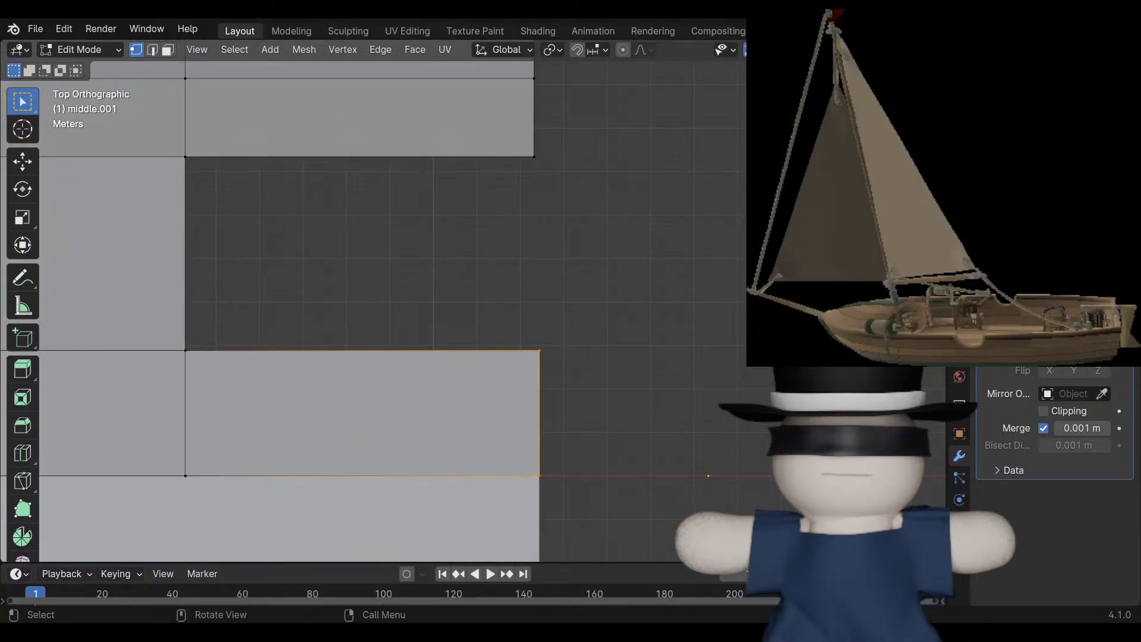
{"action": "scroll", "coordinate": [473, 300], "scroll_direction": "up", "scroll_amount": 5}
{"action": "middle_click_drag", "start_coordinate": [473, 300], "coordinate": [417, 402], "text": "shift"}
{"action": "key", "text": "b"}
{"action": "left_click_drag", "start_coordinate": [418, 401], "coordinate": [423, 407]}
{"action": "middle_click_drag", "start_coordinate": [423, 406], "coordinate": [389, 291], "text": "shift"}
{"action": "scroll", "coordinate": [389, 290], "scroll_direction": "down", "scroll_amount": 4}
{"action": "left_click_drag", "start_coordinate": [462, 299], "coordinate": [538, 410]}
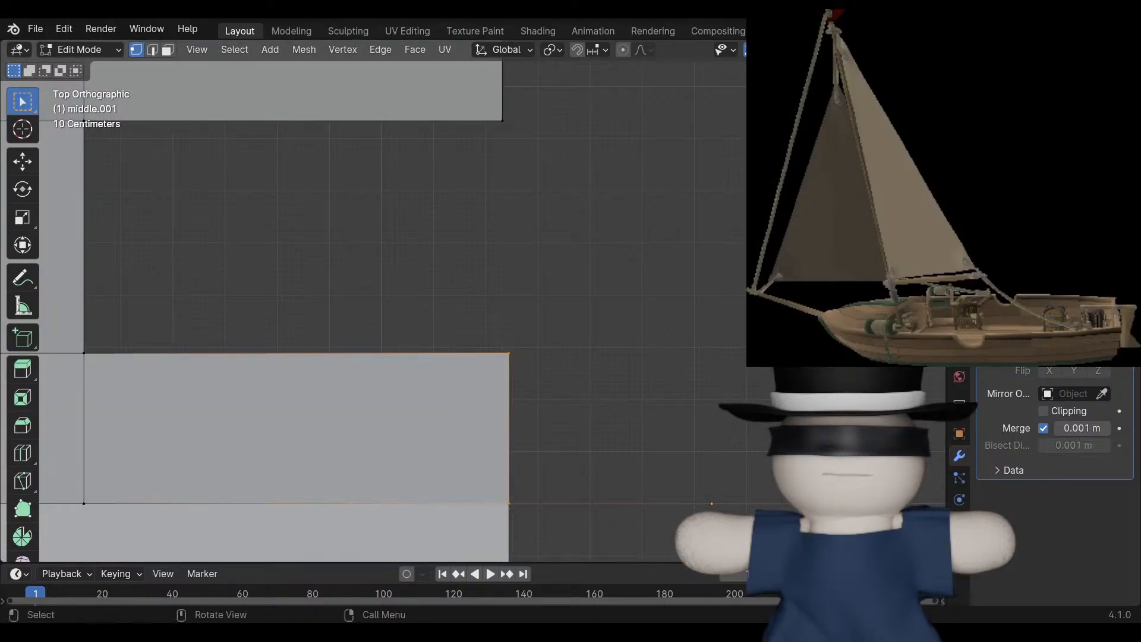
{"action": "scroll", "coordinate": [473, 300], "scroll_direction": "up", "scroll_amount": 2}
{"action": "middle_click_drag", "start_coordinate": [473, 300], "coordinate": [473, 405], "text": "shift"}
{"action": "scroll", "coordinate": [475, 299], "scroll_direction": "up", "scroll_amount": 1}
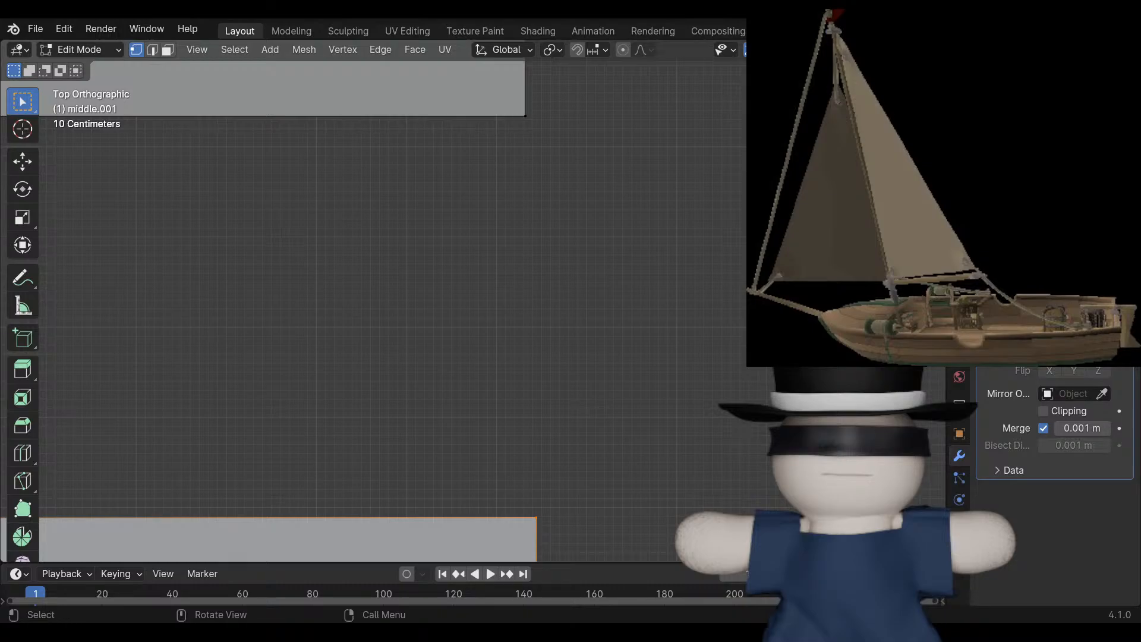
{"action": "key", "text": "g"}
{"action": "key", "text": "x"}
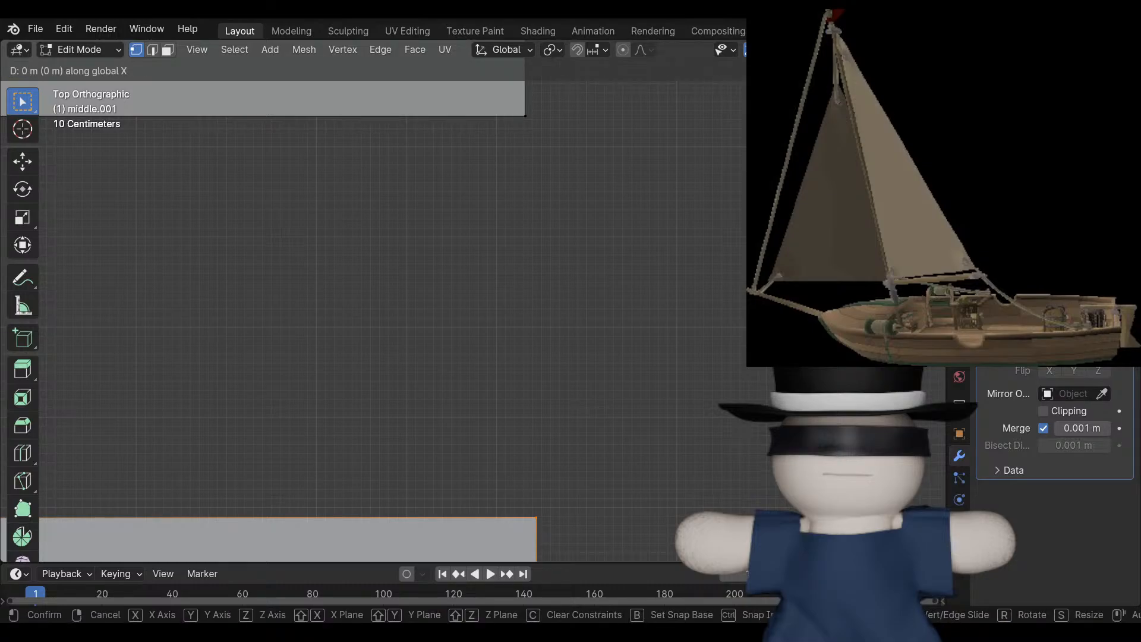
{"action": "key", "text": "y"}
{"action": "key", "text": "x"}
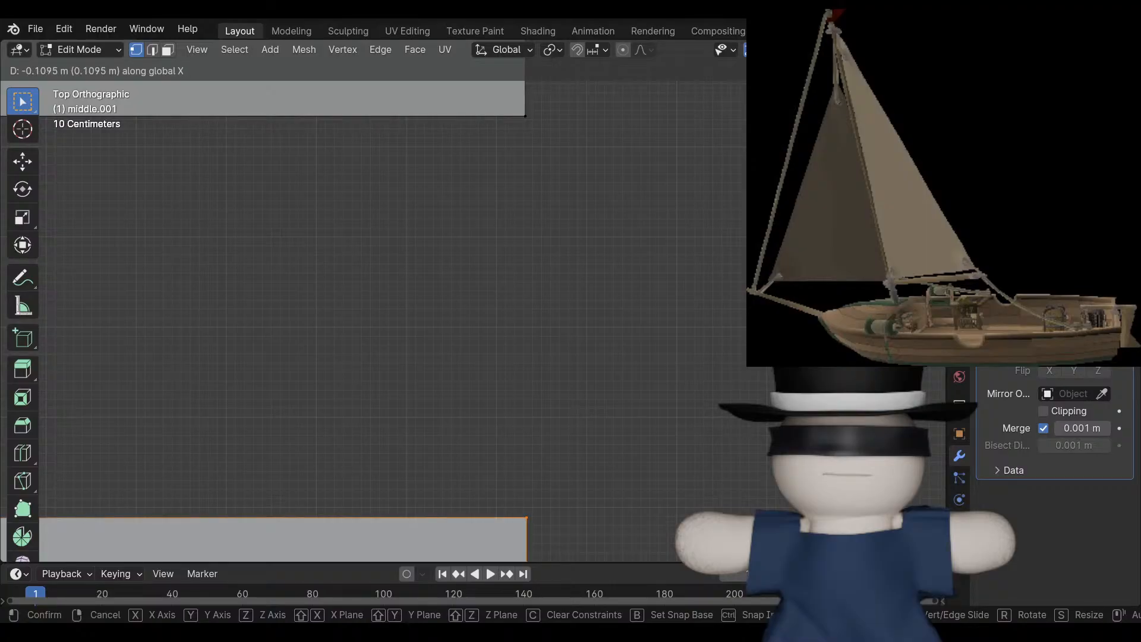
{"action": "key", "text": "Return"}
{"action": "scroll", "coordinate": [392, 309], "scroll_direction": "down", "scroll_amount": 2}
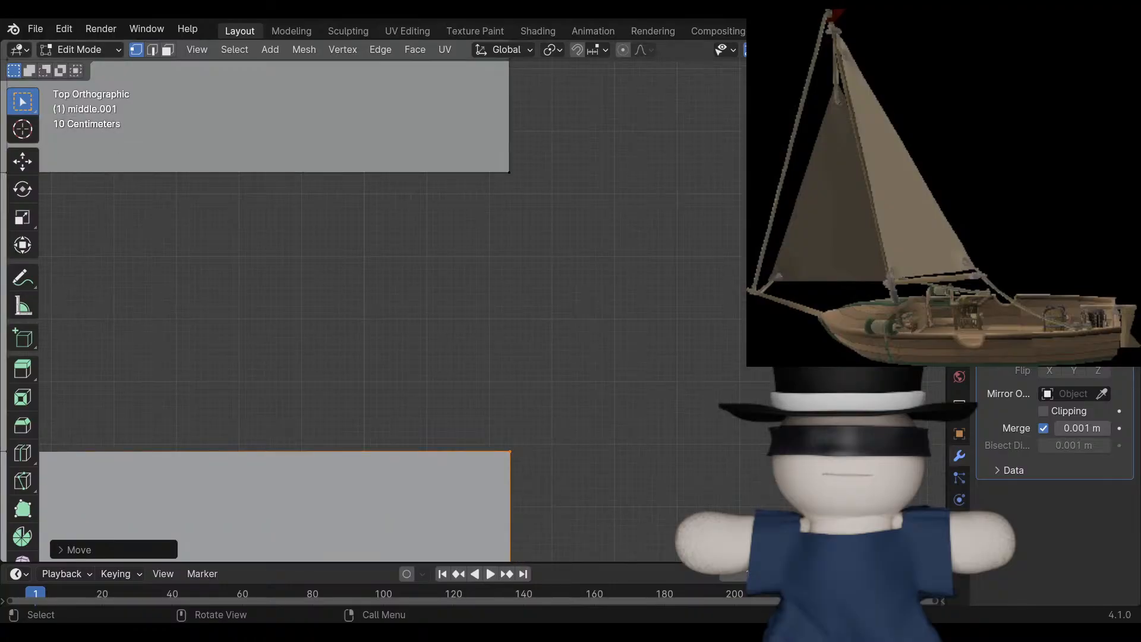
{"action": "middle_click_drag", "start_coordinate": [392, 309], "coordinate": [597, 291], "text": "shift"}
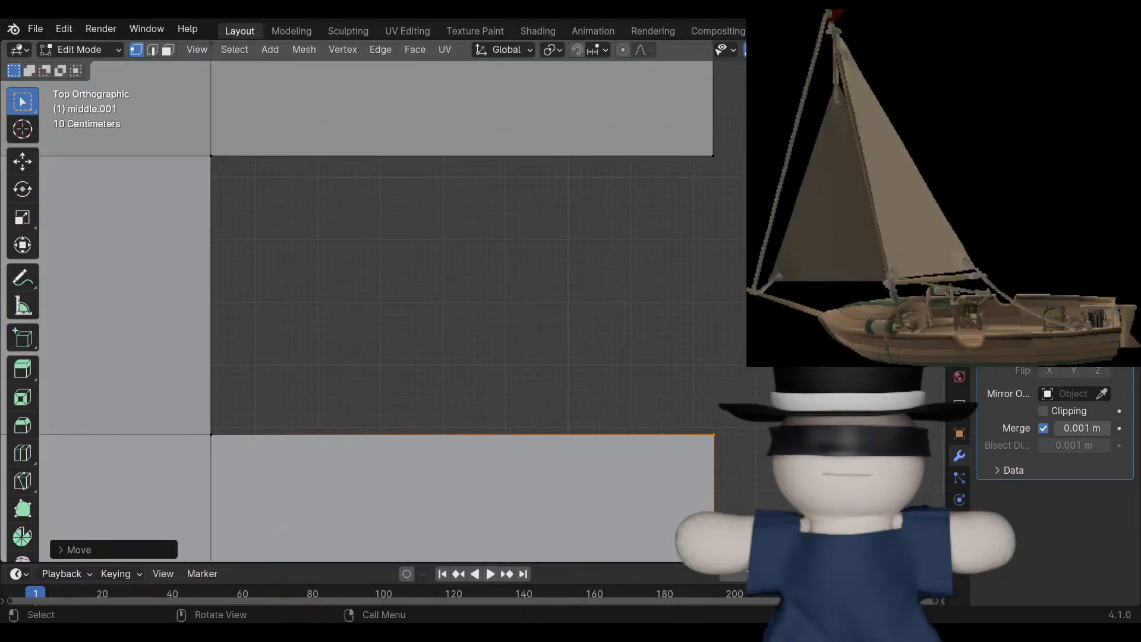
{"action": "scroll", "coordinate": [596, 291], "scroll_direction": "down", "scroll_amount": 1}
{"action": "left_click_drag", "start_coordinate": [240, 162], "coordinate": [737, 455]}
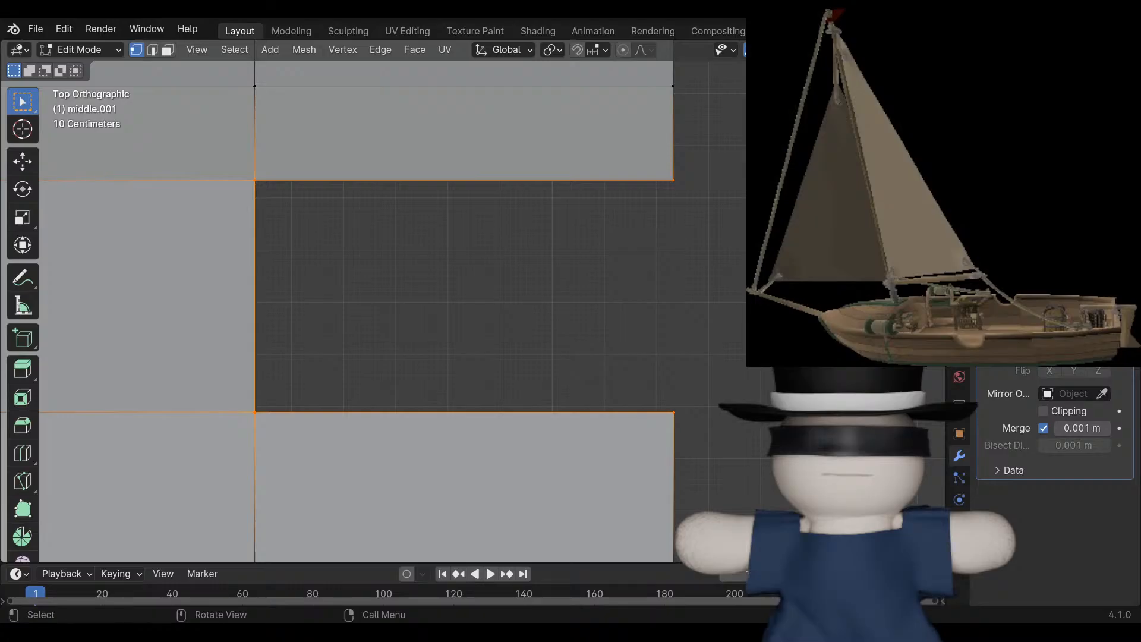
{"action": "left_click", "coordinate": [737, 455]}
{"action": "left_click_drag", "start_coordinate": [741, 155], "coordinate": [236, 450]}
{"action": "key", "text": "r"}
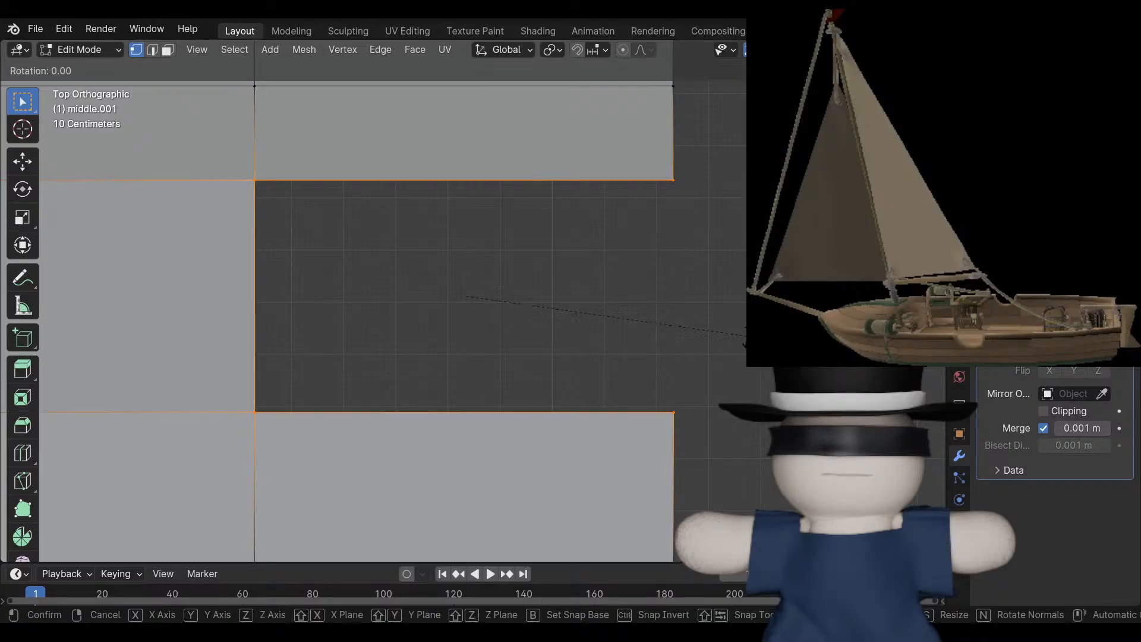
{"action": "key", "text": "Escape"}
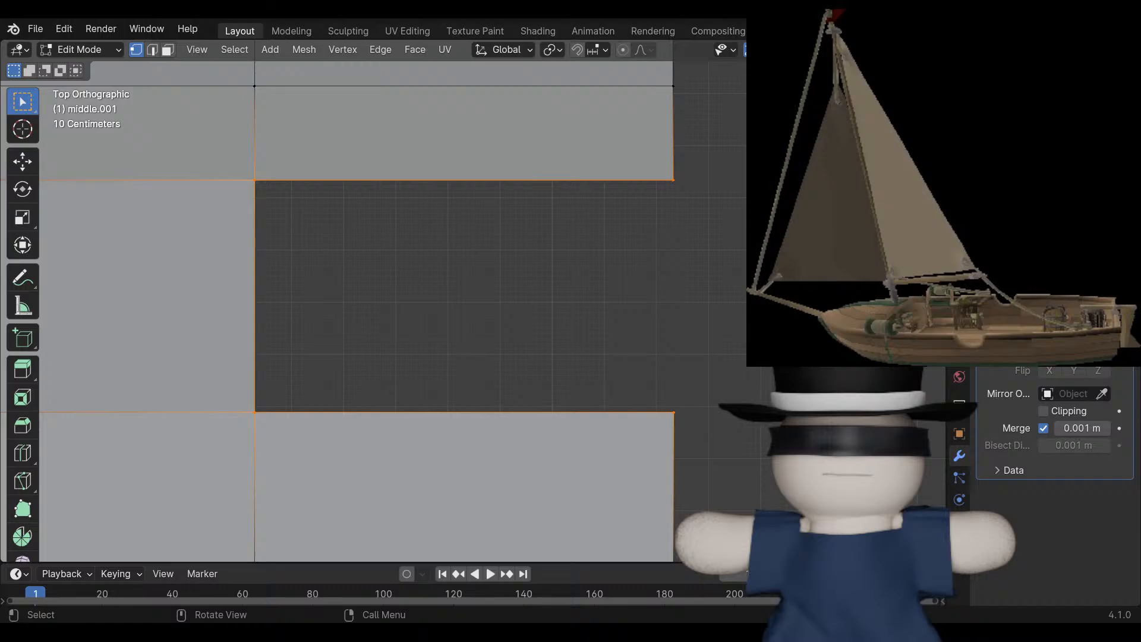
{"action": "key", "text": "r"}
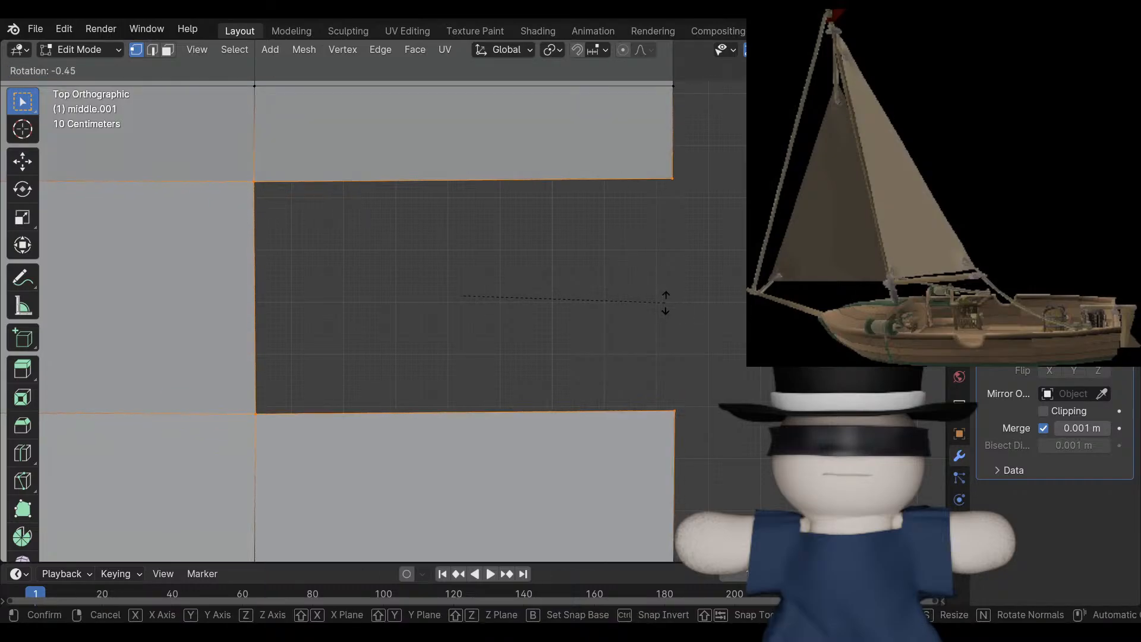
{"action": "key", "text": "Escape"}
Fill the rectangular gap between the center strip and the side strip with a face, and clear the selection.
{"action": "left_click", "coordinate": [254, 179]}
{"action": "left_click", "coordinate": [256, 412], "text": "shift"}
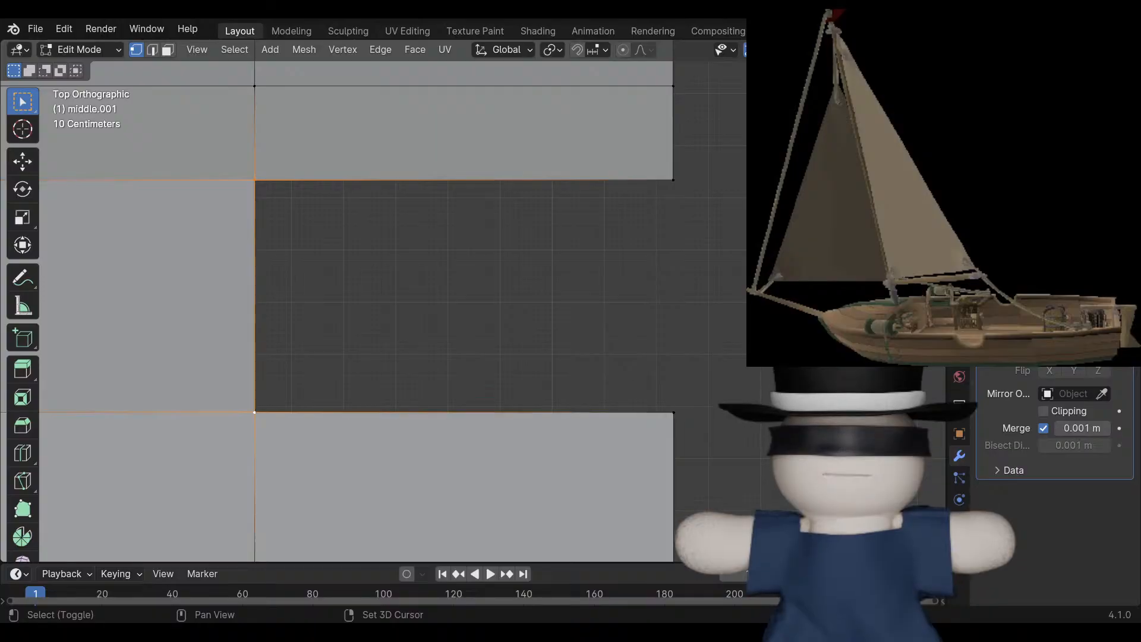
{"action": "left_click", "coordinate": [673, 412], "text": "shift"}
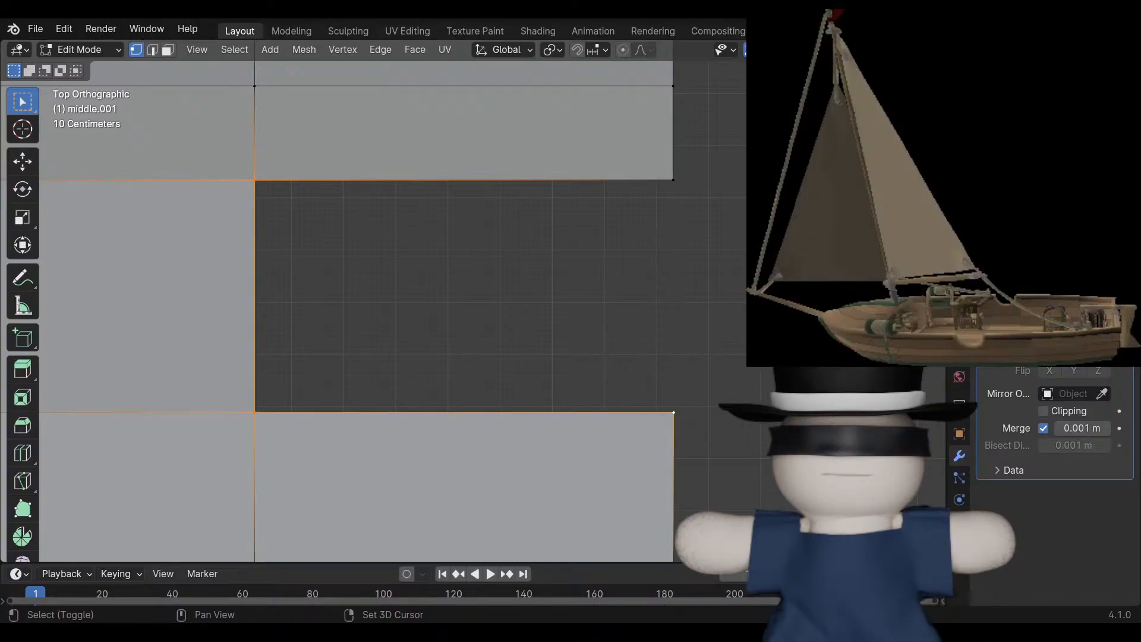
{"action": "key", "text": "f"}
{"action": "middle_click_drag", "start_coordinate": [416, 309], "coordinate": [500, 127]}
{"action": "key", "text": "alt+z"}
{"action": "scroll", "coordinate": [500, 127], "scroll_direction": "down", "scroll_amount": 1}
{"action": "key", "text": "alt+a"}
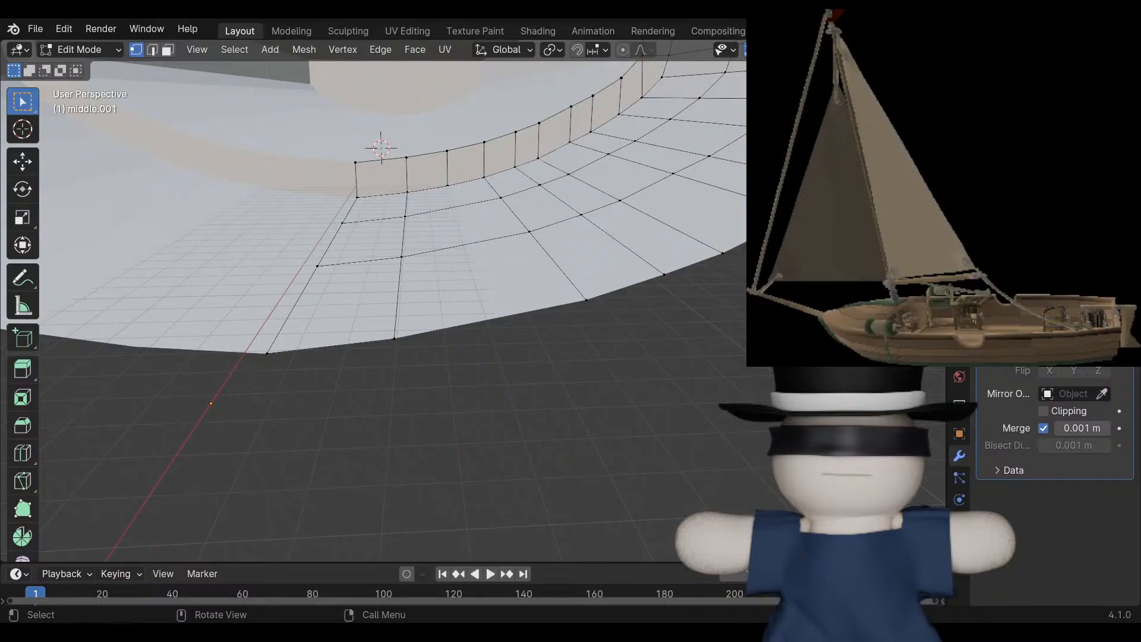
Select the block of faces in the upper rows of the hull's side wall at its front end and delete it.
{"action": "middle_click_drag", "start_coordinate": [416, 238], "coordinate": [546, 404]}
{"action": "scroll", "coordinate": [452, 267], "scroll_direction": "down", "scroll_amount": 1}
{"action": "scroll", "coordinate": [439, 238], "scroll_direction": "down", "scroll_amount": 3}
{"action": "middle_click_drag", "start_coordinate": [475, 356], "coordinate": [589, 391]}
{"action": "middle_click_drag", "start_coordinate": [505, 297], "coordinate": [476, 340], "text": "shift"}
{"action": "scroll", "coordinate": [415, 342], "scroll_direction": "up", "scroll_amount": 3}
{"action": "key", "text": "3"}
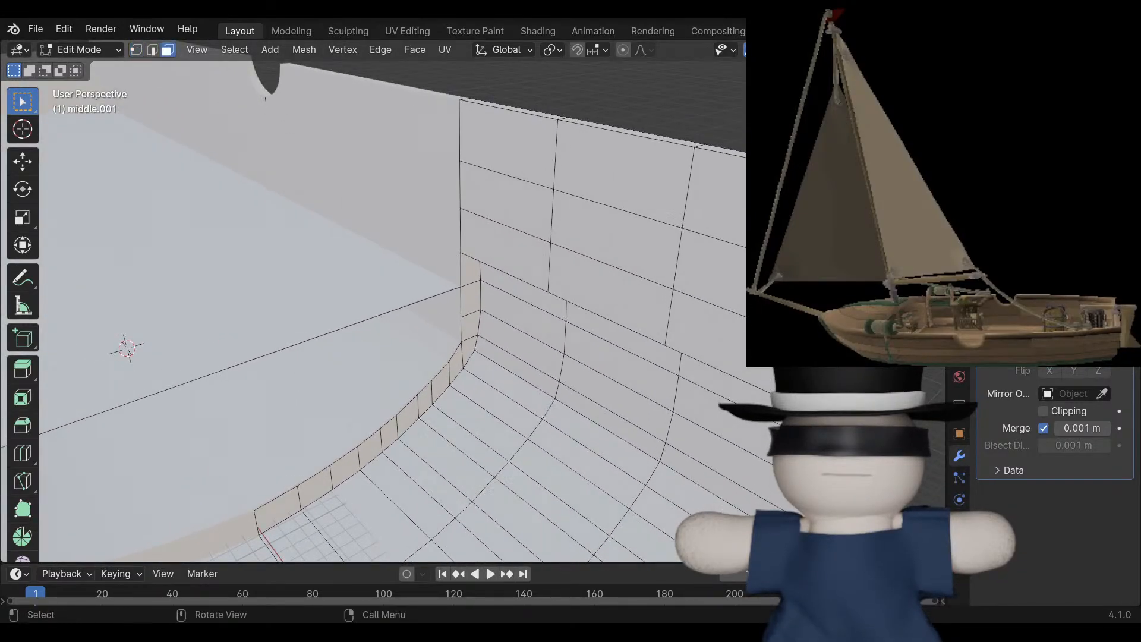
{"action": "left_click_drag", "start_coordinate": [511, 156], "coordinate": [713, 304]}
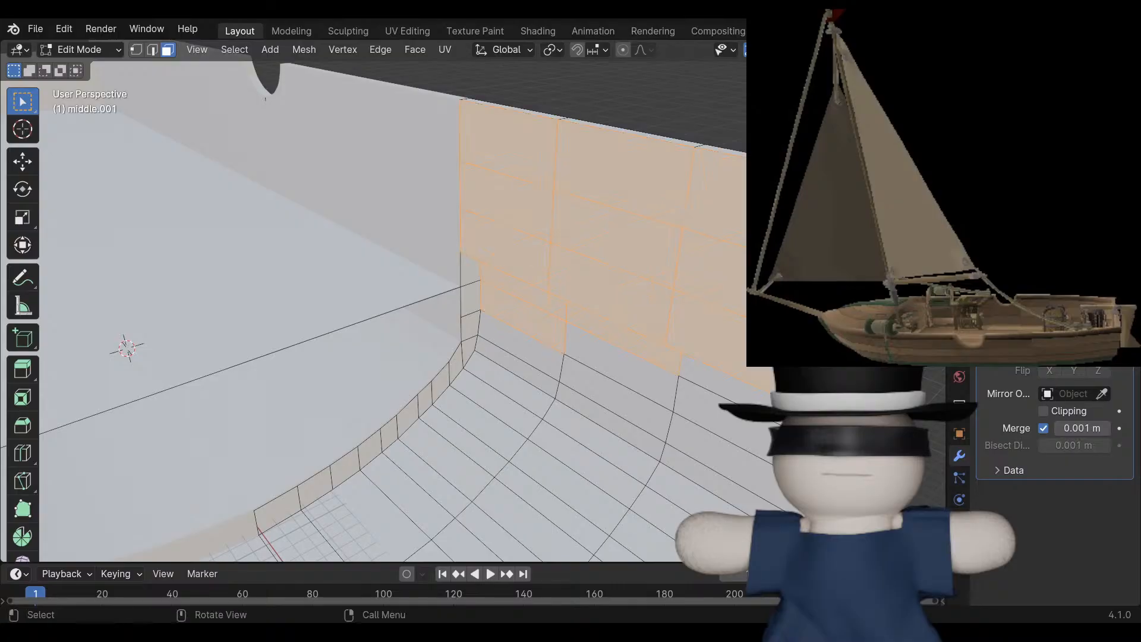
{"action": "left_click", "coordinate": [713, 326]}
{"action": "left_click", "coordinate": [509, 146], "text": "ctrl+shift"}
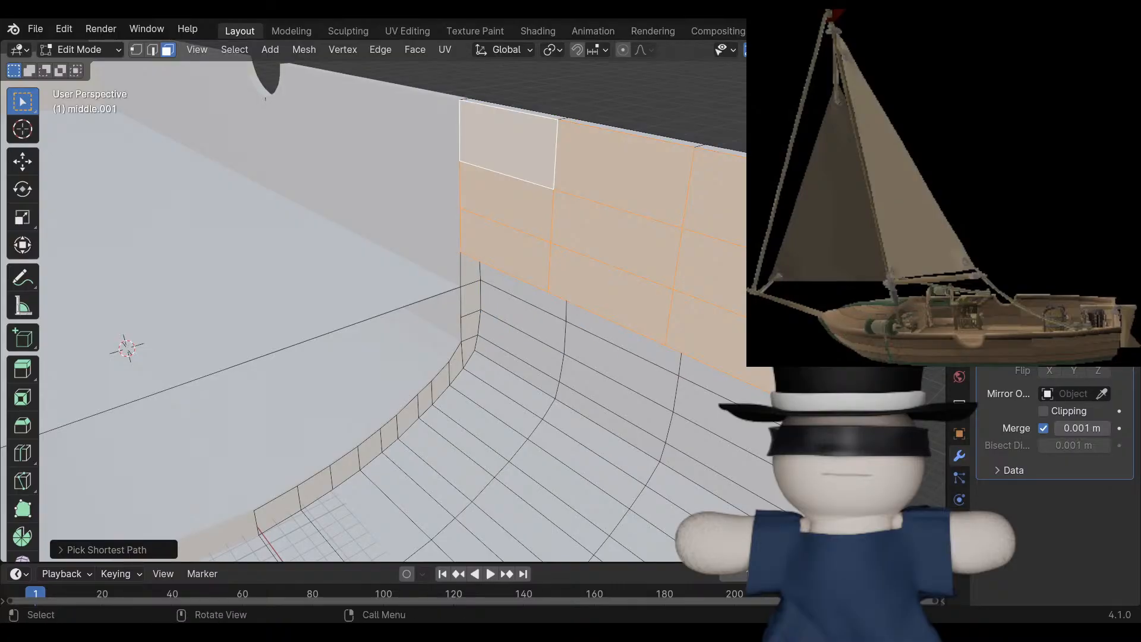
{"action": "middle_click_drag", "start_coordinate": [416, 321], "coordinate": [670, 207]}
{"action": "key", "text": "x"}
{"action": "left_click", "coordinate": [444, 319]}
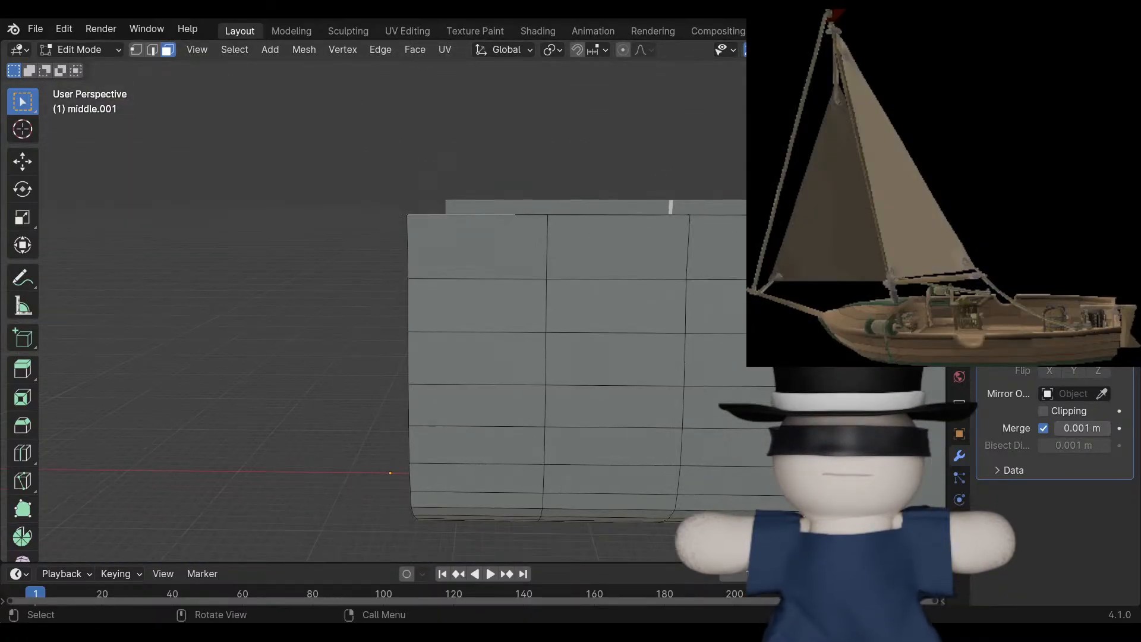
Show the hull in back orthographic wireframe with vertex selection, and save an incremental version of the file.
{"action": "key", "text": "ctrl+KP_1"}
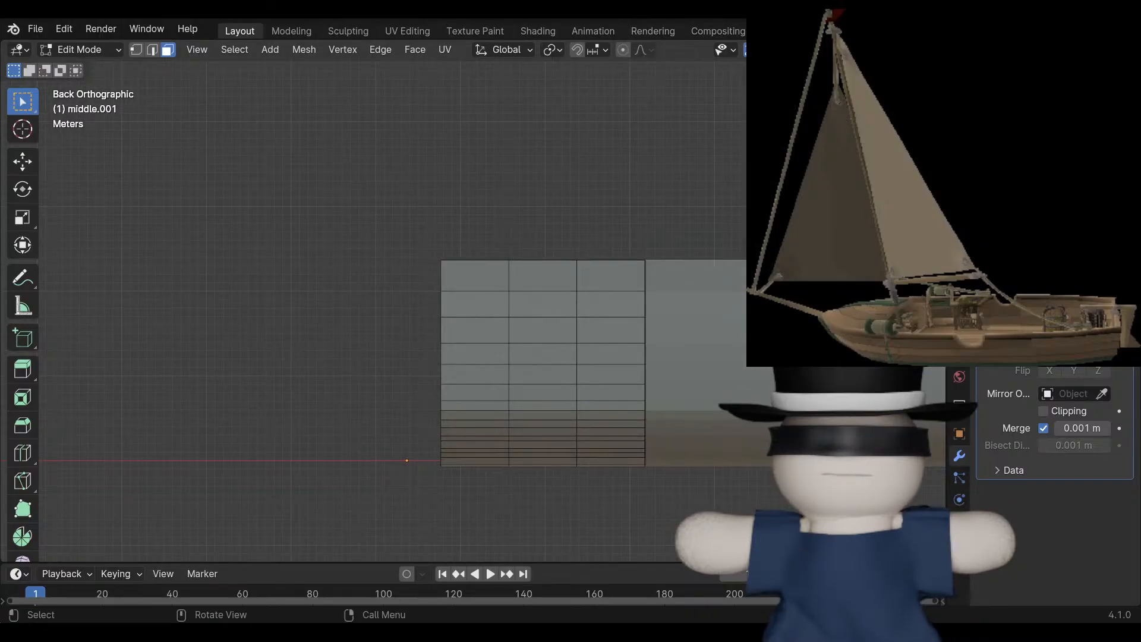
{"action": "key", "text": "shift+z"}
{"action": "key", "text": "1"}
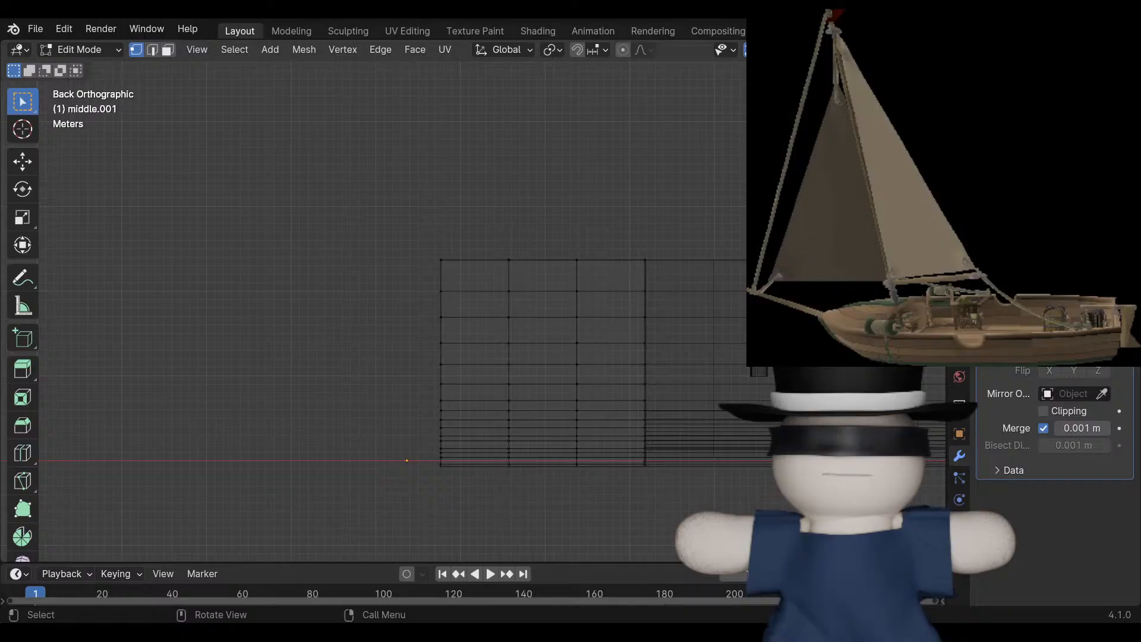
{"action": "middle_click_drag", "start_coordinate": [381, 357], "coordinate": [512, 264], "text": "shift"}
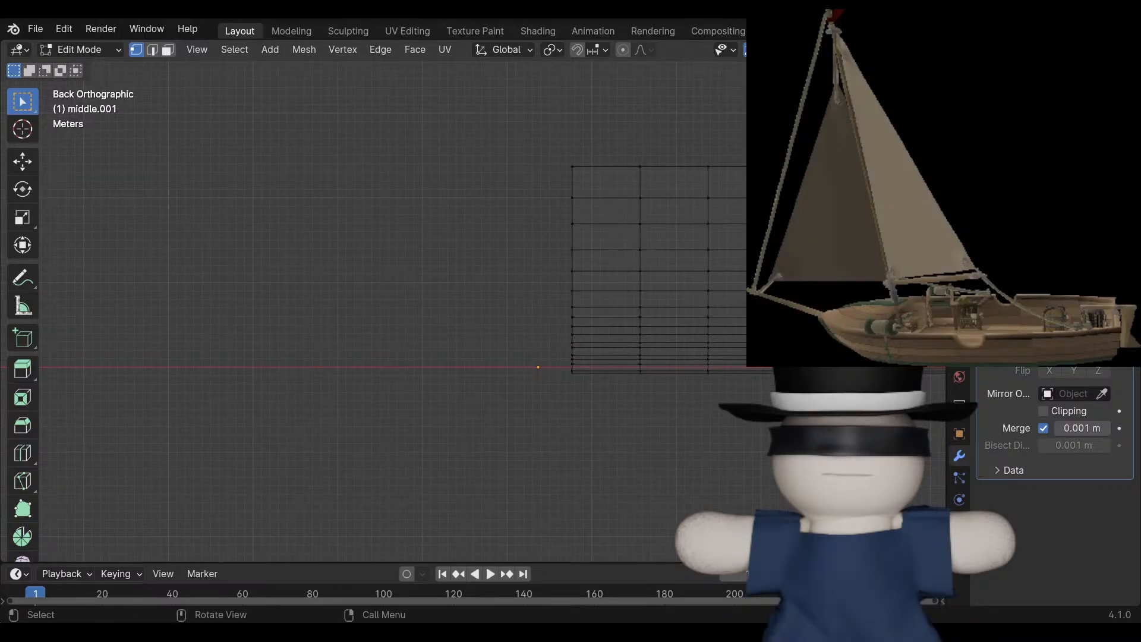
{"action": "left_click", "coordinate": [35, 29]}
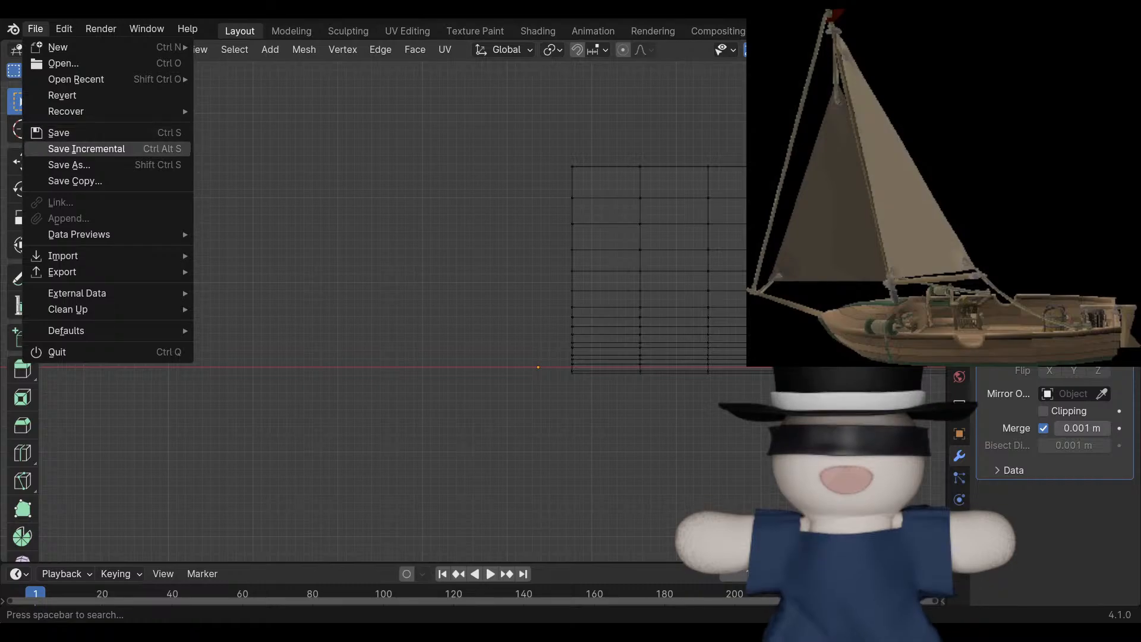
{"action": "left_click", "coordinate": [86, 149]}
Try extruding the lower front vertices of the hull forward and slightly upward in short segments of about 1.4 to 2 m.
{"action": "middle_click_drag", "start_coordinate": [87, 149], "coordinate": [129, 178], "text": "shift"}
{"action": "left_click_drag", "start_coordinate": [574, 308], "coordinate": [658, 434]}
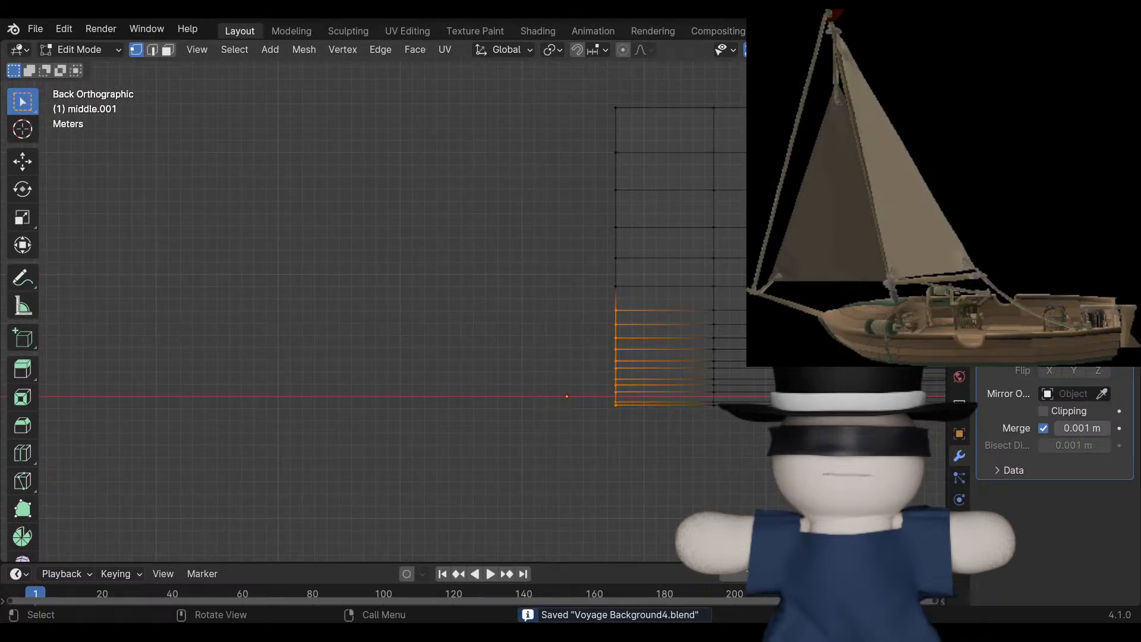
{"action": "key", "text": "g"}
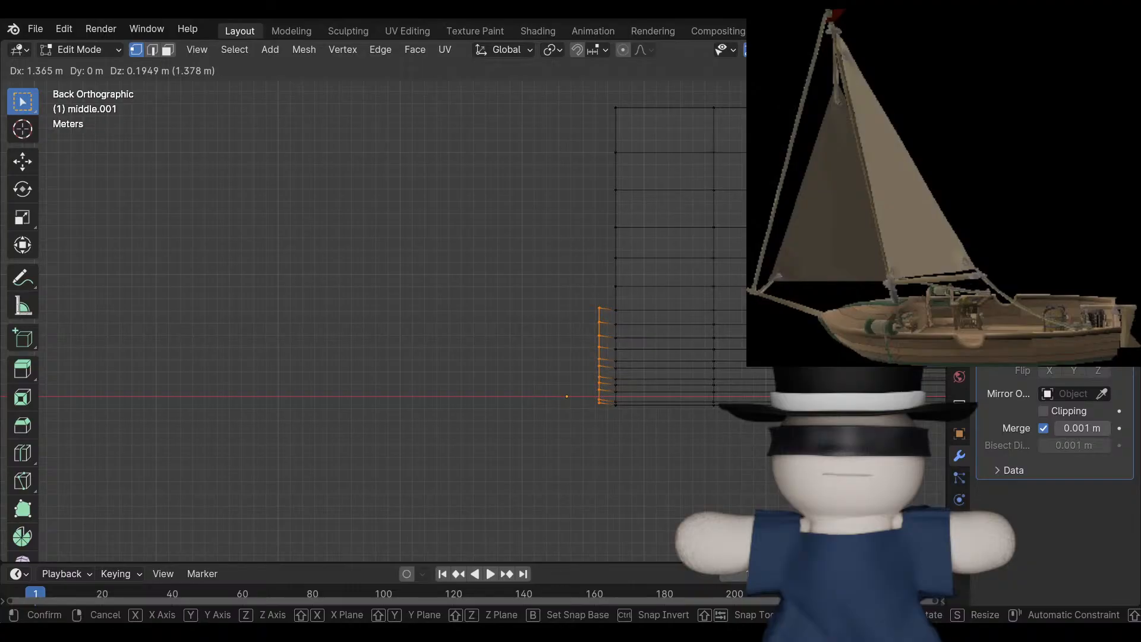
{"action": "key", "text": "Return"}
{"action": "key", "text": "e"}
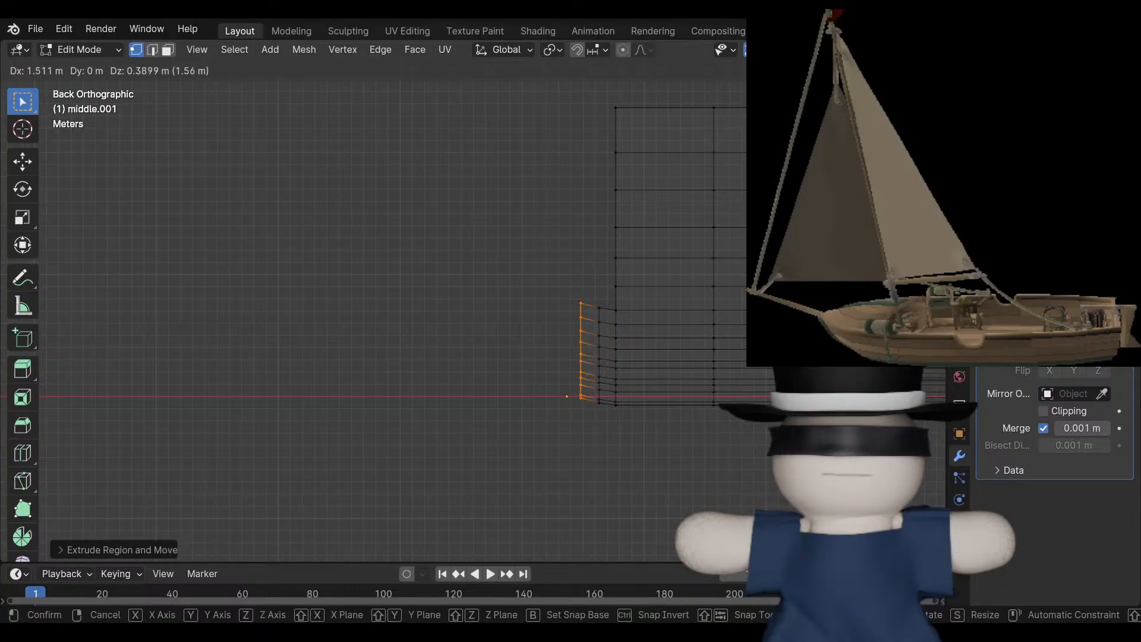
{"action": "key", "text": "Return"}
{"action": "key", "text": "e"}
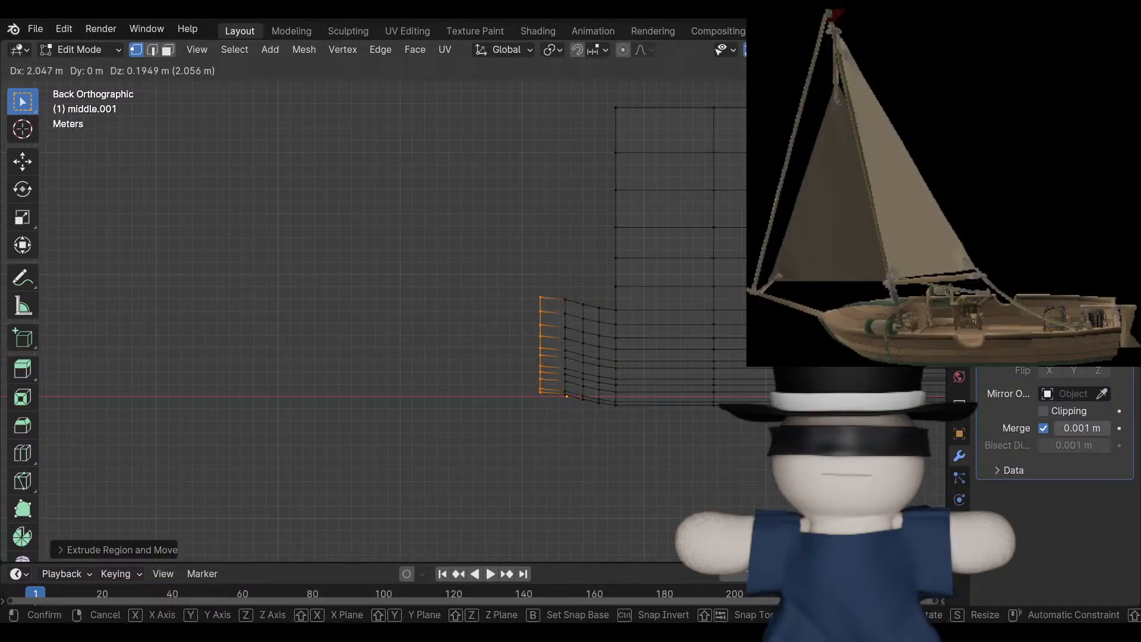
{"action": "key", "text": "Return"}
{"action": "key", "text": "e"}
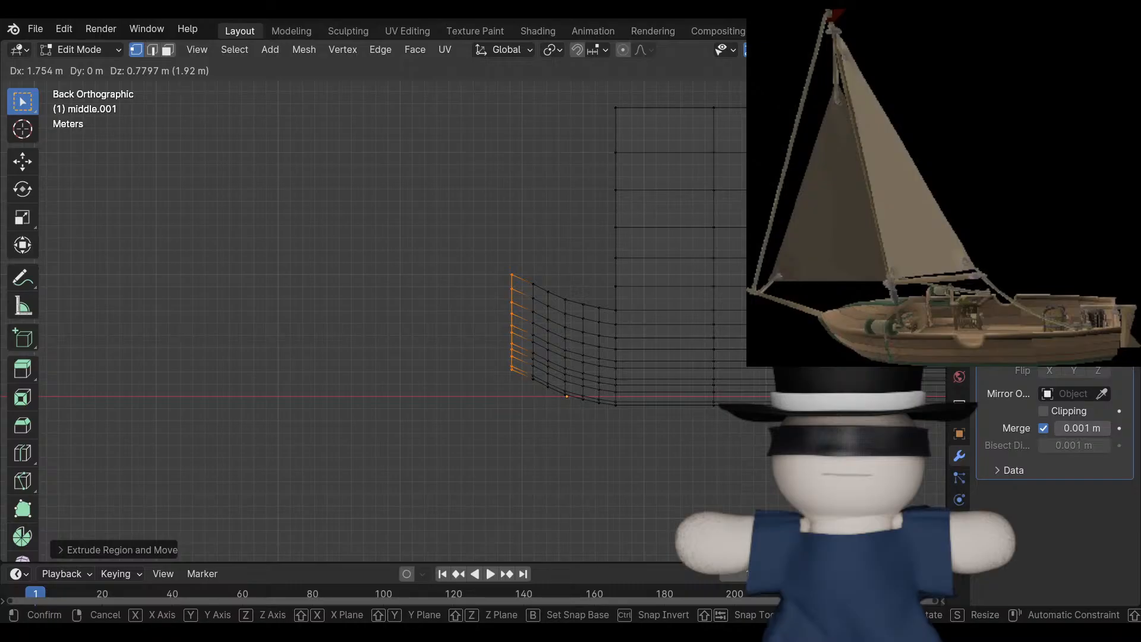
Cancel the current extrusion and undo all the short bow segments extruded from the hull's lower front edge.
{"action": "key", "text": "Escape"}
{"action": "key", "text": "ctrl+z"}
{"action": "key", "text": "ctrl+z"}
{"action": "key", "text": "ctrl+z"}
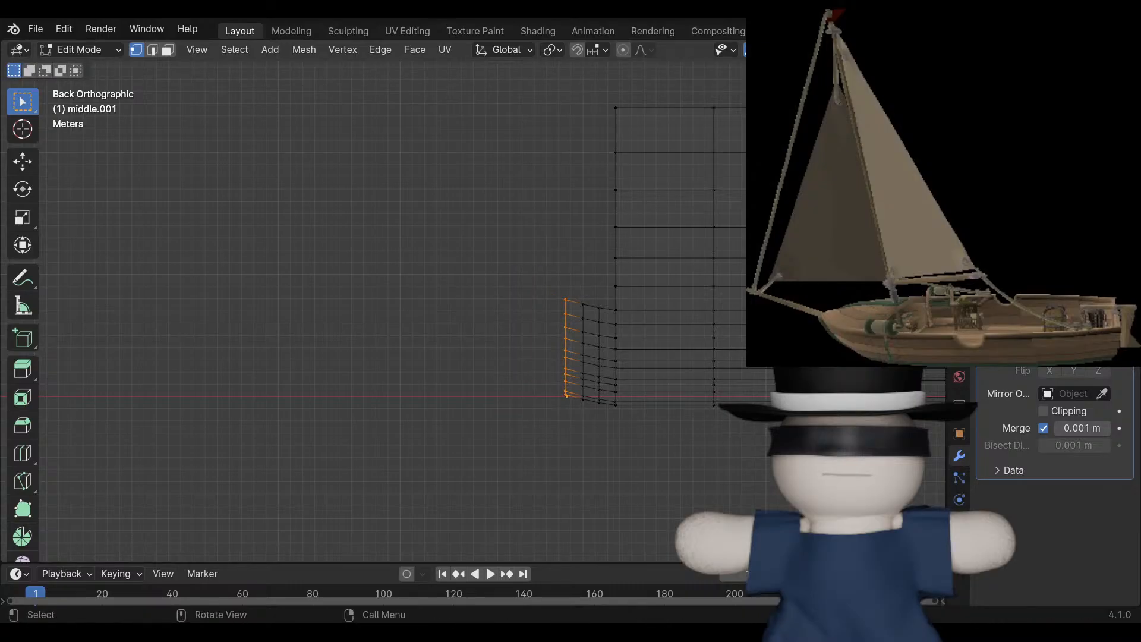
{"action": "scroll", "coordinate": [474, 300], "scroll_direction": "down", "scroll_amount": 2}
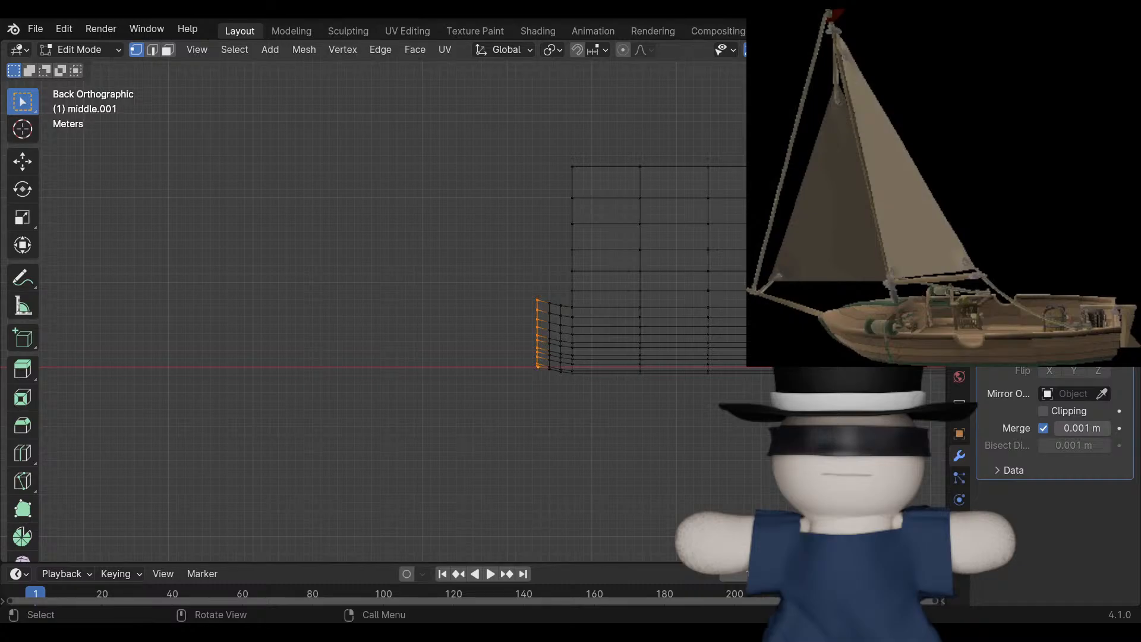
{"action": "key", "text": "ctrl+z"}
{"action": "key", "text": "ctrl+z"}
{"action": "key", "text": "ctrl+z"}
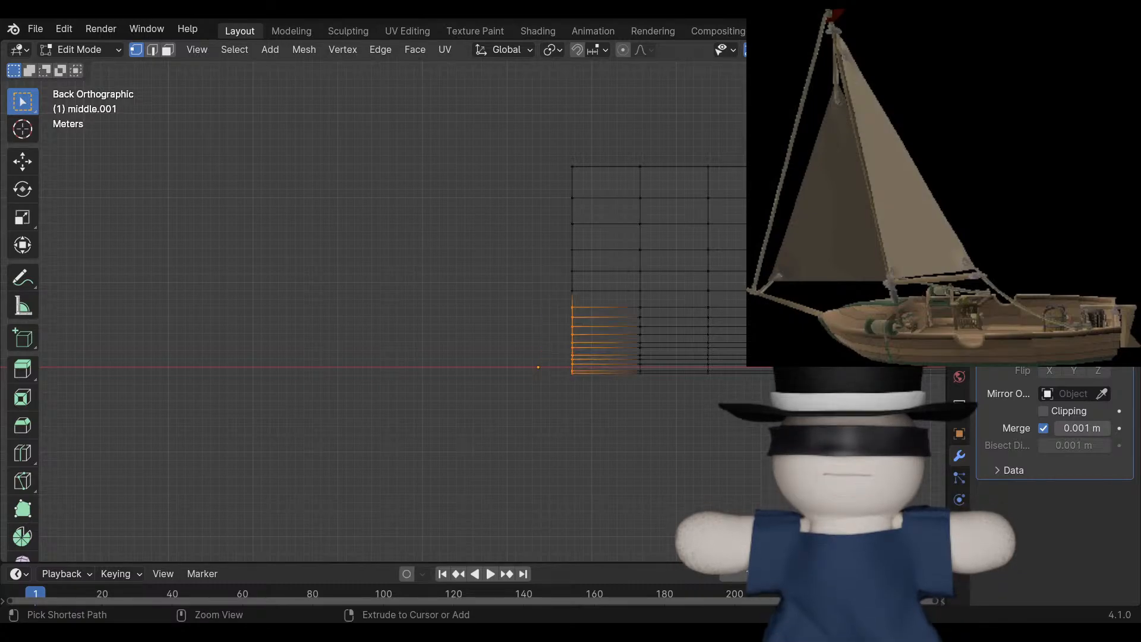
Extrude the hull's lower front vertices forward in three segments of about 9 m each, rising gradually from about 0.8 m per segment.
{"action": "left_click_drag", "start_coordinate": [540, 387], "coordinate": [636, 293]}
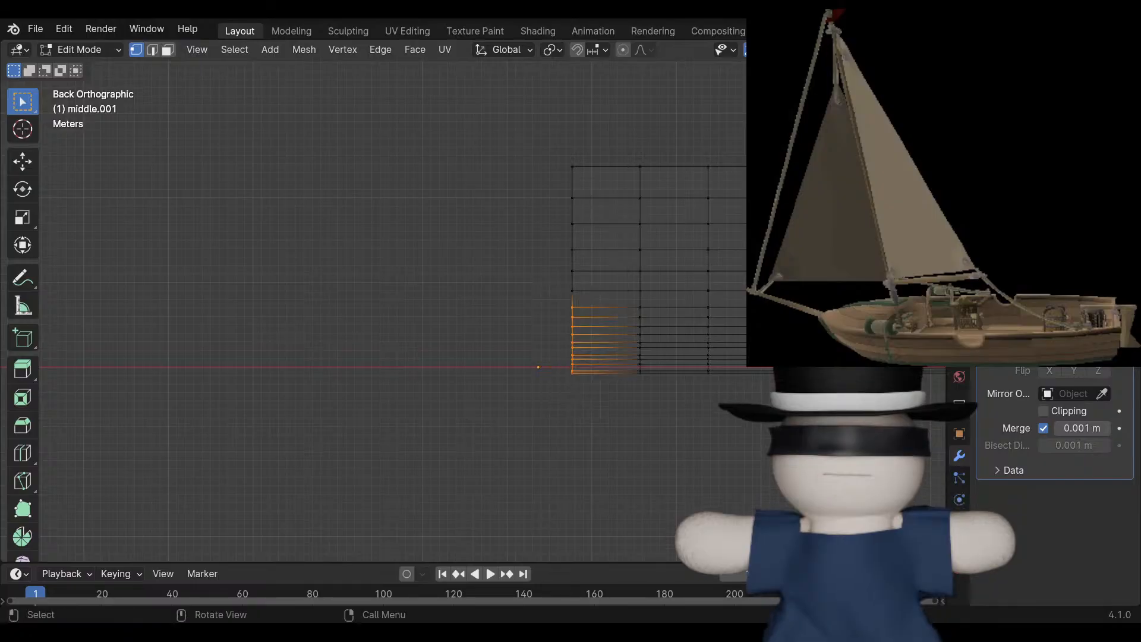
{"action": "key", "text": "e"}
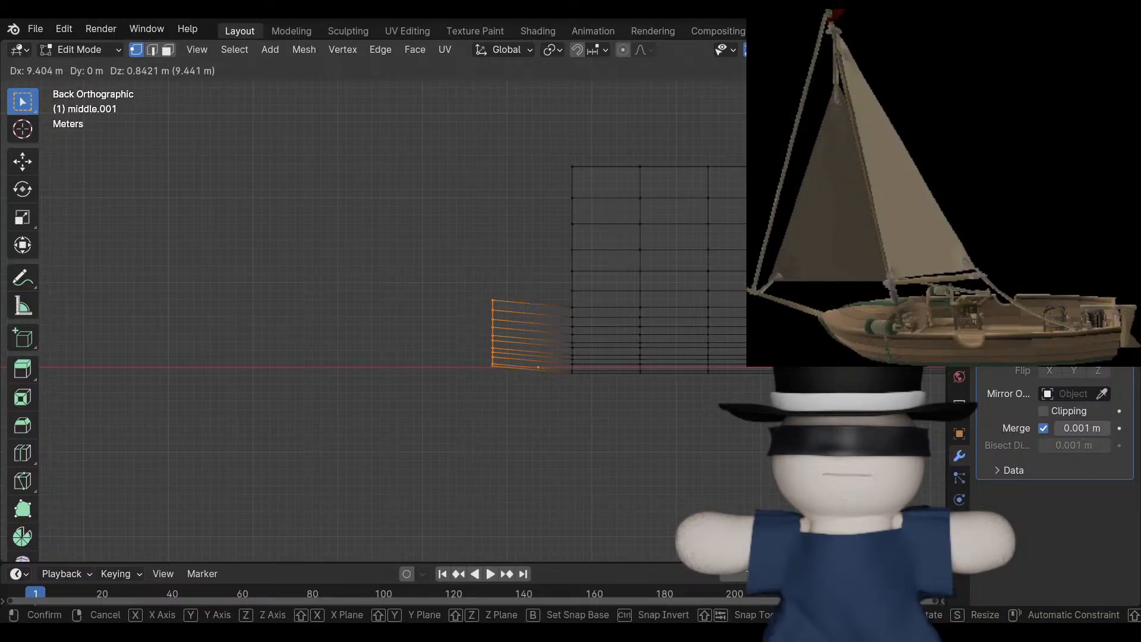
{"action": "key", "text": "Return"}
{"action": "key", "text": "e"}
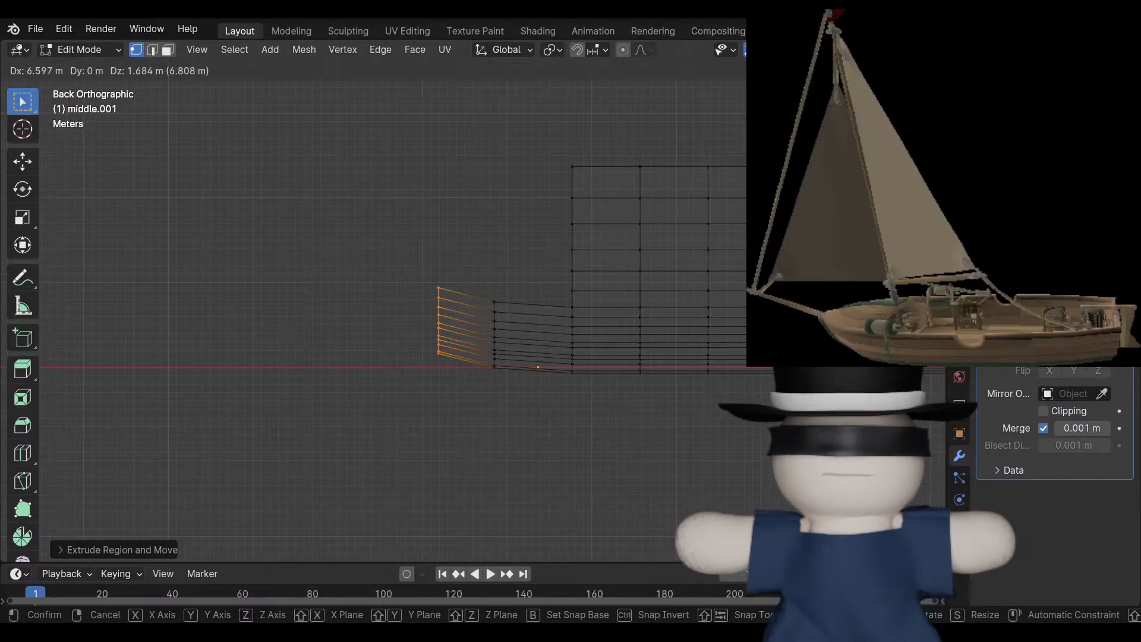
{"action": "key", "text": "Return"}
{"action": "key", "text": "e"}
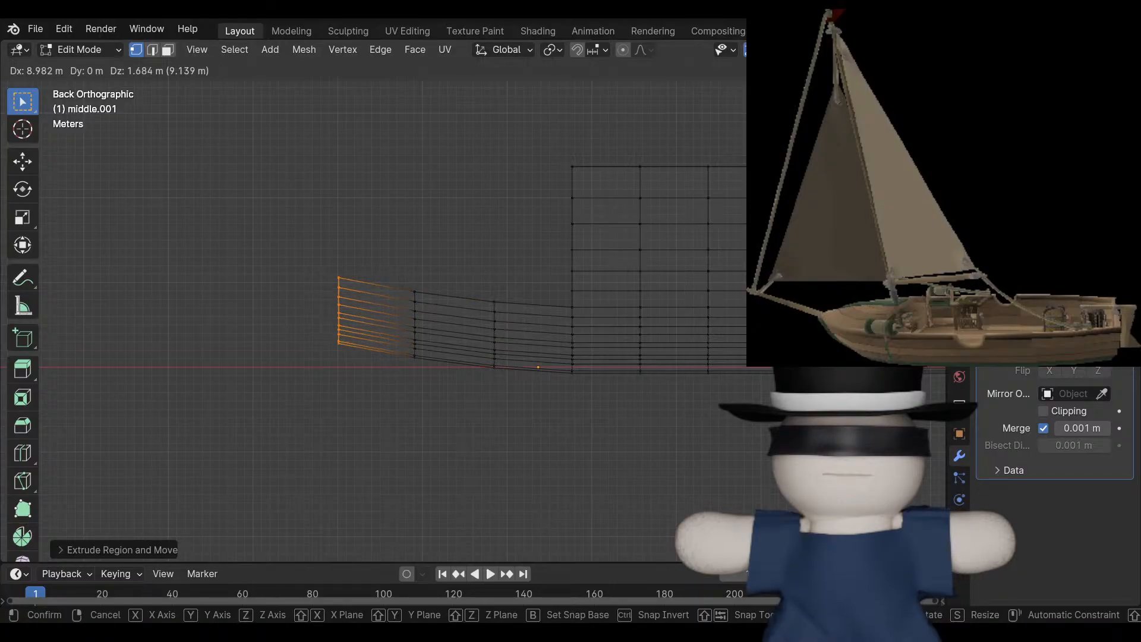
{"action": "key", "text": "Return"}
Continue the bow curve with three steeper extrusions, the last one about 7.4 m forward and 3.9 m up.
{"action": "middle_click_drag", "start_coordinate": [339, 309], "coordinate": [479, 341], "text": "shift"}
{"action": "key", "text": "e"}
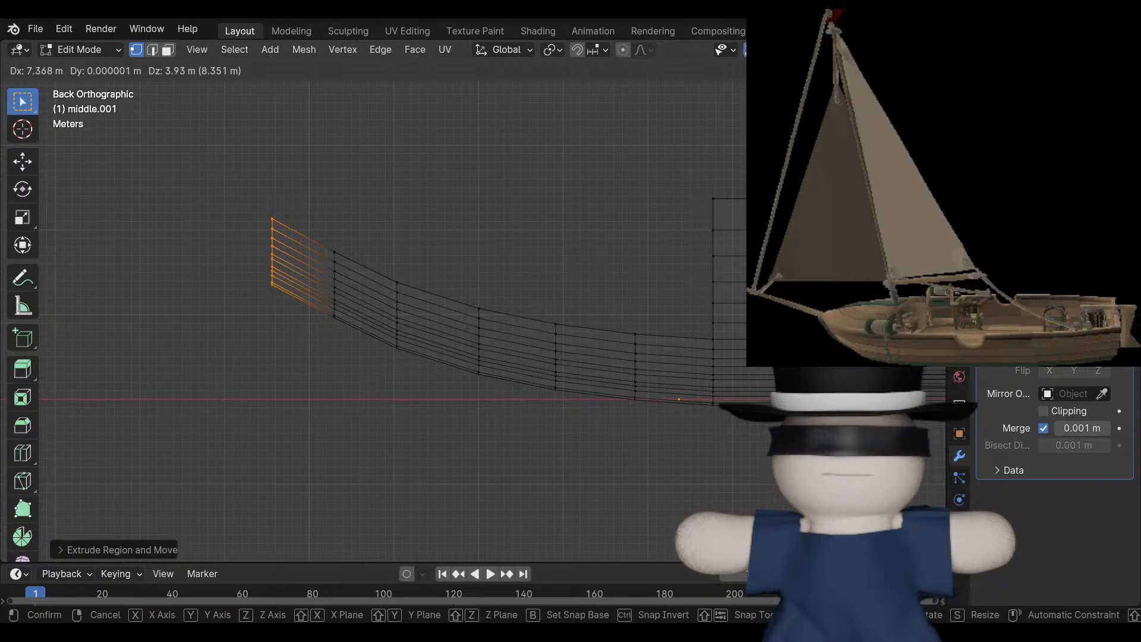
{"action": "key", "text": "Return"}
Extrude one more segment at the bow's tip, about 4.5 m forward and 2.4 m up.
{"action": "scroll", "coordinate": [474, 300], "scroll_direction": "up", "scroll_amount": 3}
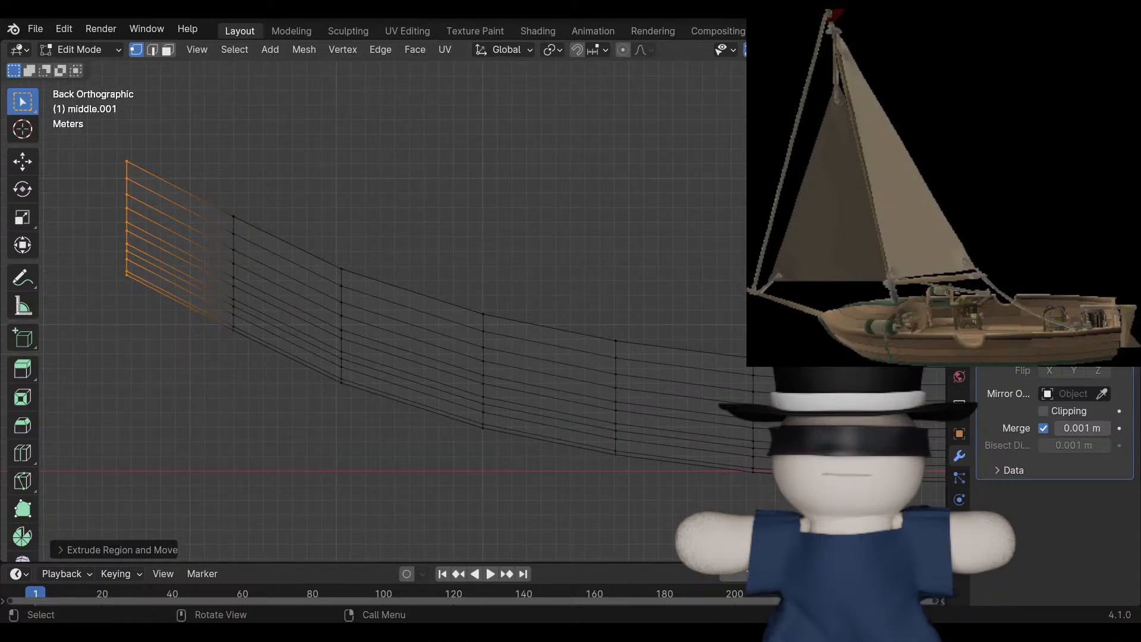
{"action": "middle_click_drag", "start_coordinate": [381, 268], "coordinate": [382, 349], "text": "shift"}
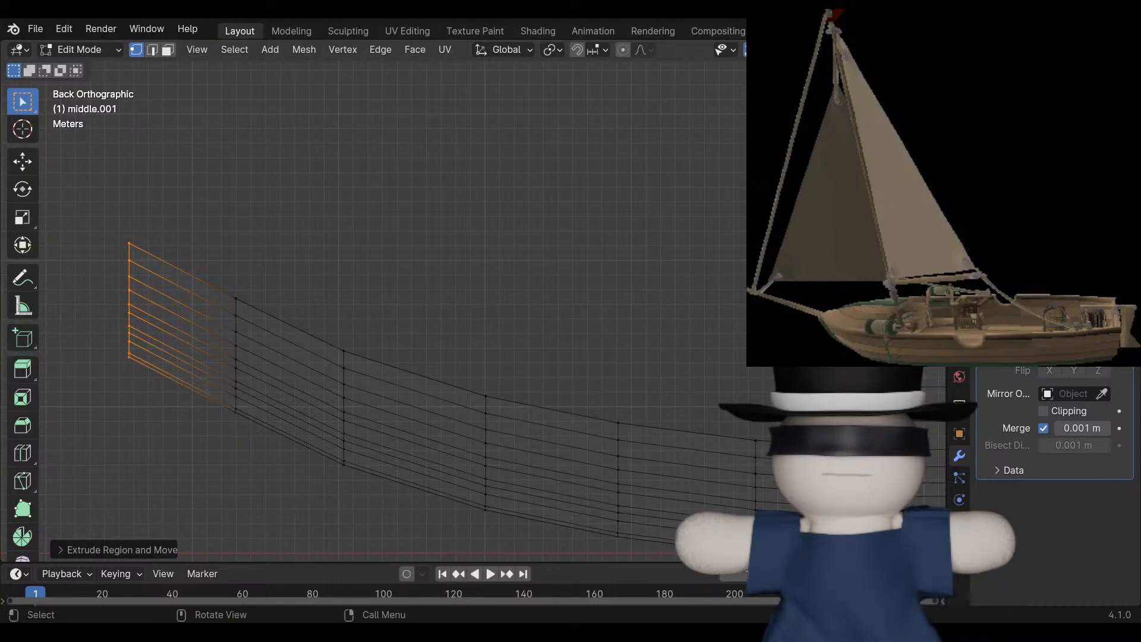
{"action": "key", "text": "e"}
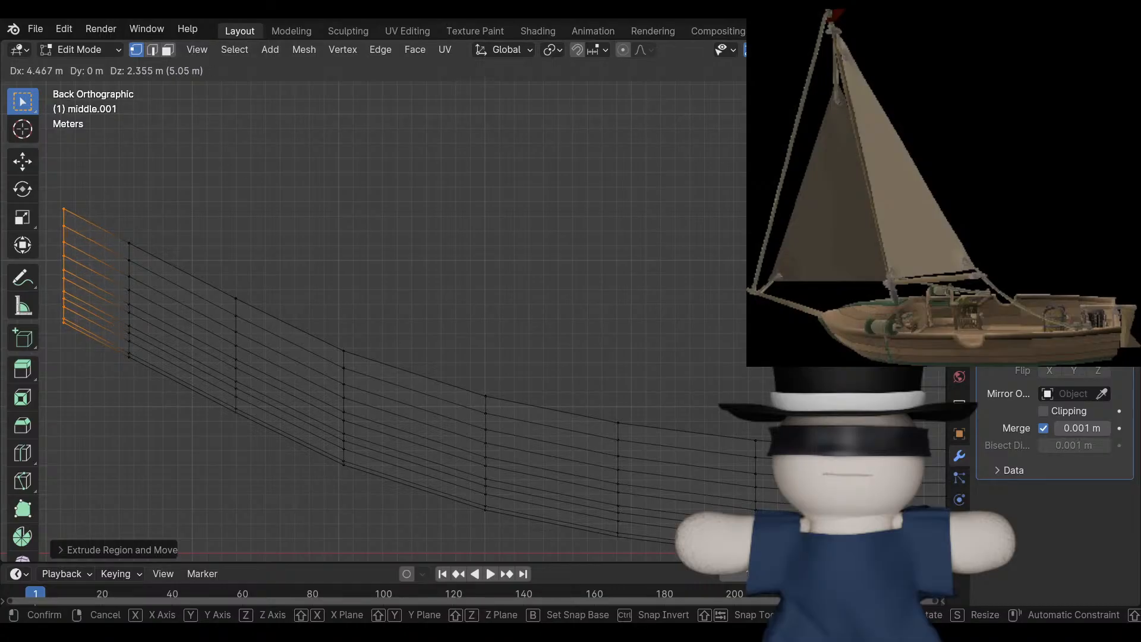
{"action": "left_click", "coordinate": [64, 266]}
{"action": "scroll", "coordinate": [472, 300], "scroll_direction": "down", "scroll_amount": 2}
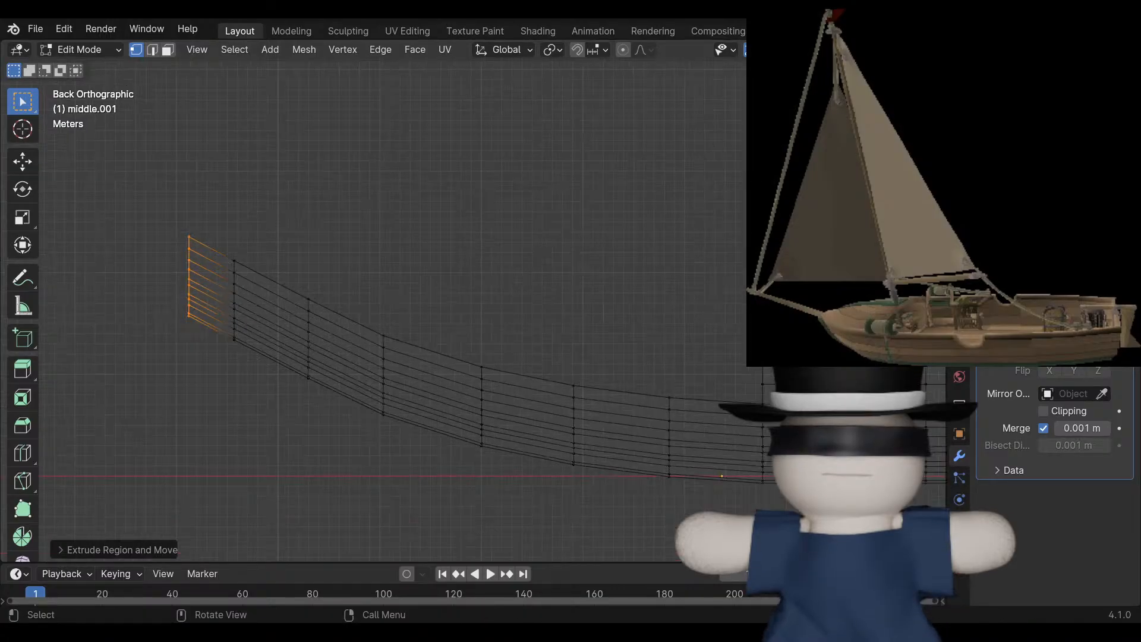
{"action": "scroll", "coordinate": [467, 300], "scroll_direction": "up", "scroll_amount": 2}
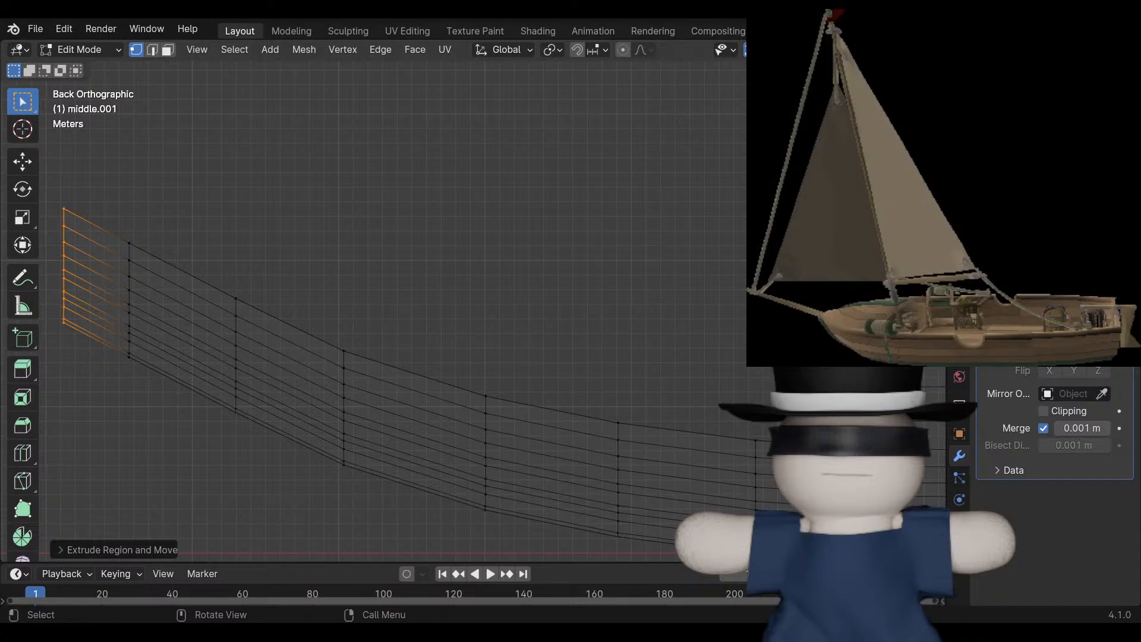
Extrude another short segment at the bow's tip, about 1.9 m forward and 1.3 m up.
{"action": "middle_click_drag", "start_coordinate": [357, 297], "coordinate": [706, 353], "text": "shift"}
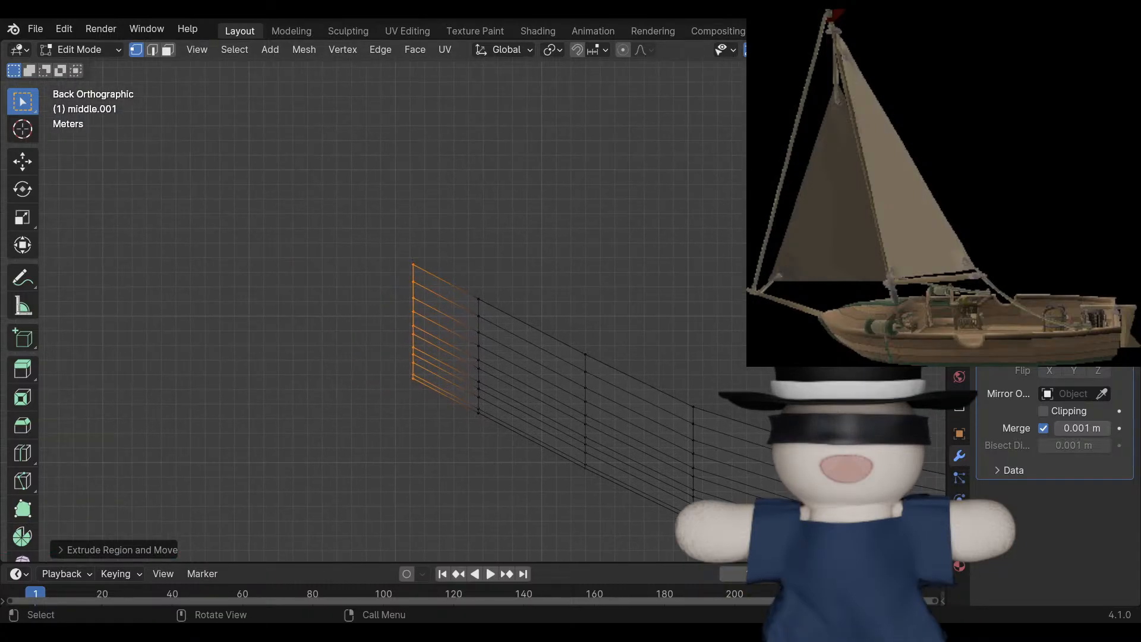
{"action": "key", "text": "e"}
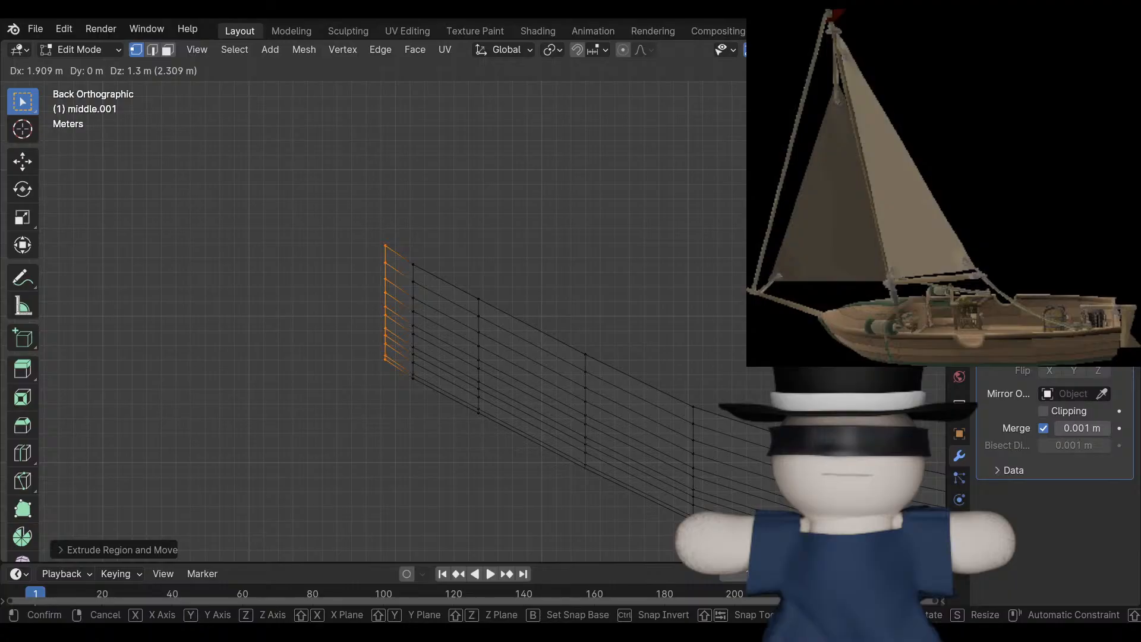
{"action": "left_click", "coordinate": [388, 302]}
Try to scale the vertices of the bow's front edge down to about 0.87.
{"action": "middle_click_drag", "start_coordinate": [388, 302], "coordinate": [606, 399]}
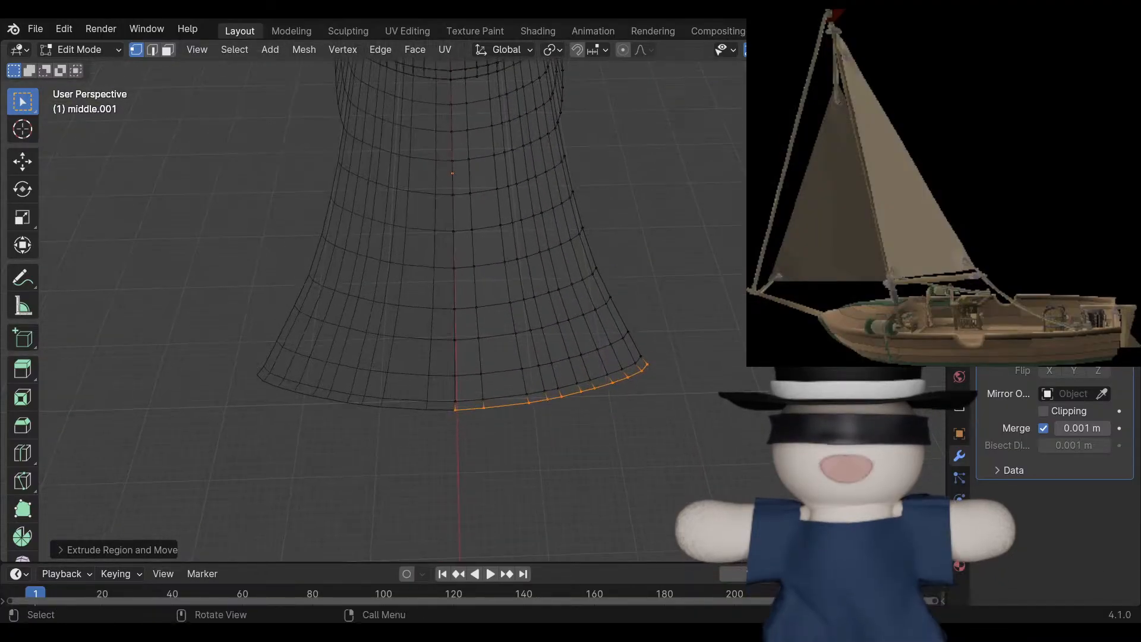
{"action": "scroll", "coordinate": [473, 302], "scroll_direction": "down", "scroll_amount": 2}
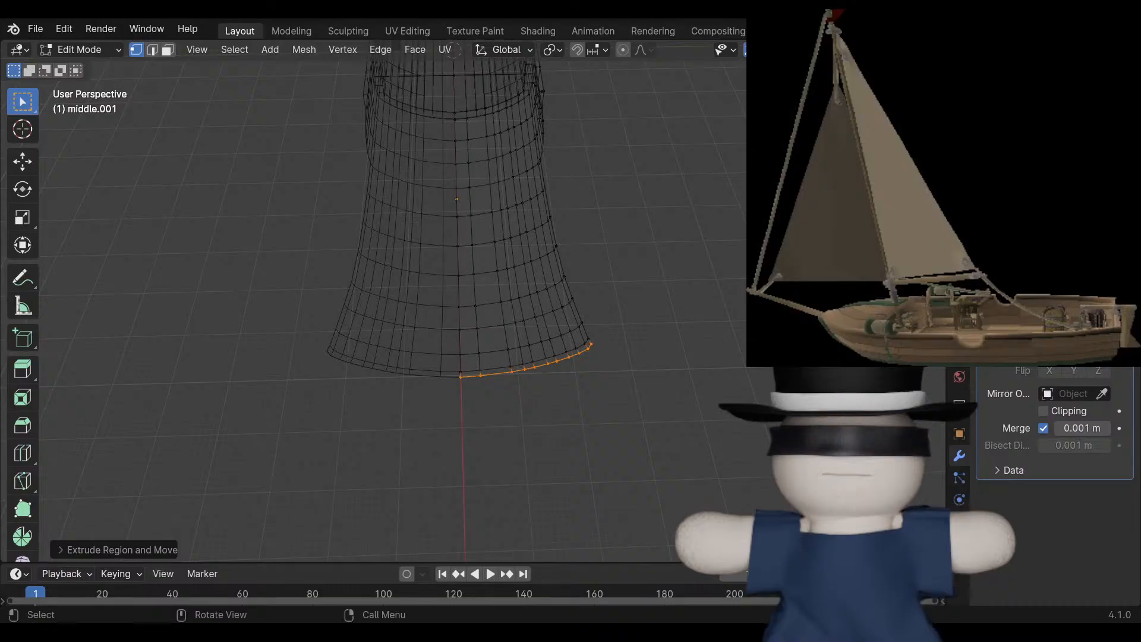
{"action": "middle_click_drag", "start_coordinate": [606, 399], "coordinate": [604, 371]}
{"action": "scroll", "coordinate": [472, 301], "scroll_direction": "down", "scroll_amount": 1}
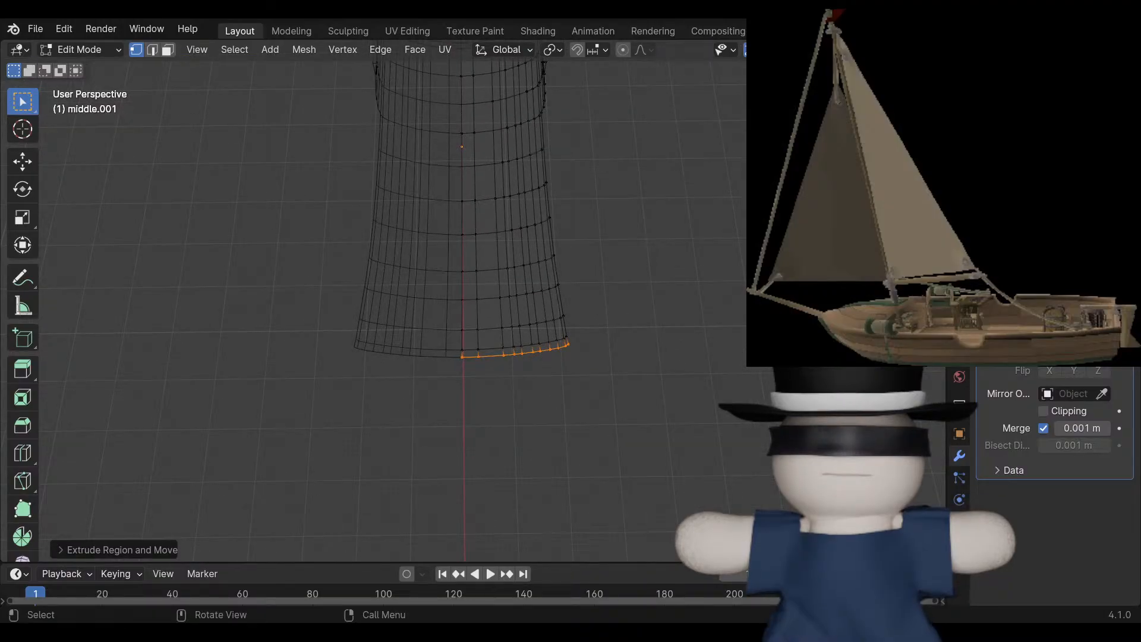
{"action": "mouse_move", "coordinate": [476, 344]}
{"action": "middle_mouse_down"}
{"action": "mouse_move", "coordinate": [442, 285]}
{"action": "mouse_move", "coordinate": [447, 328]}
{"action": "mouse_move", "coordinate": [465, 342]}
{"action": "middle_mouse_up"}
{"action": "key", "text": "s"}
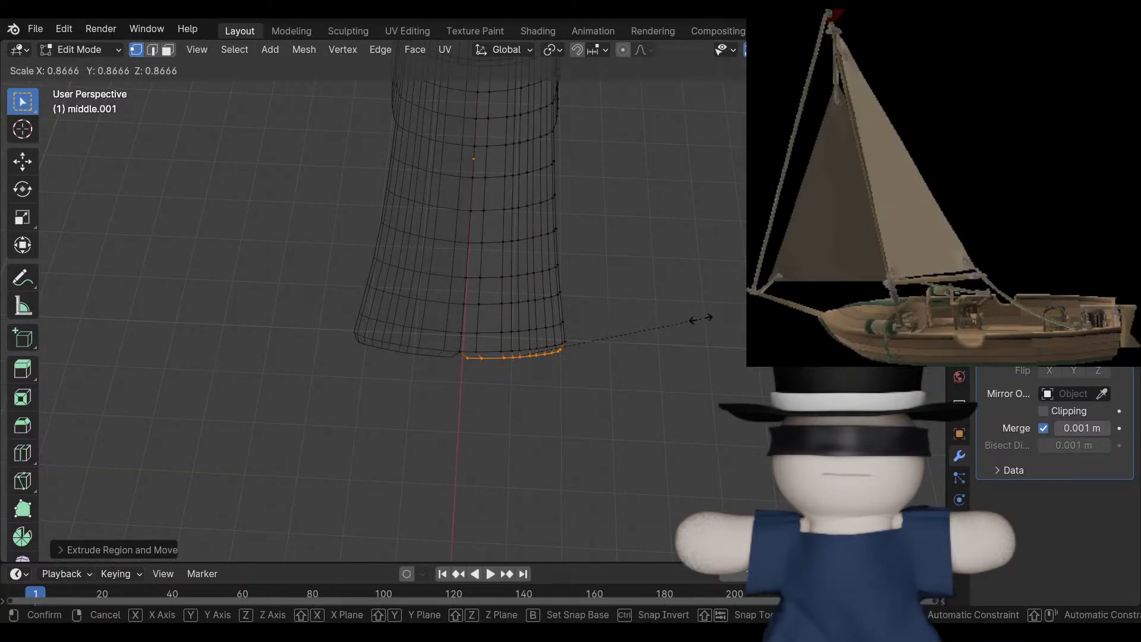
{"action": "left_click", "coordinate": [684, 326]}
Fill the open side between the bow's upper edge and the front edge of the hull's side wall with a face.
{"action": "middle_click_drag", "start_coordinate": [553, 333], "coordinate": [274, 234]}
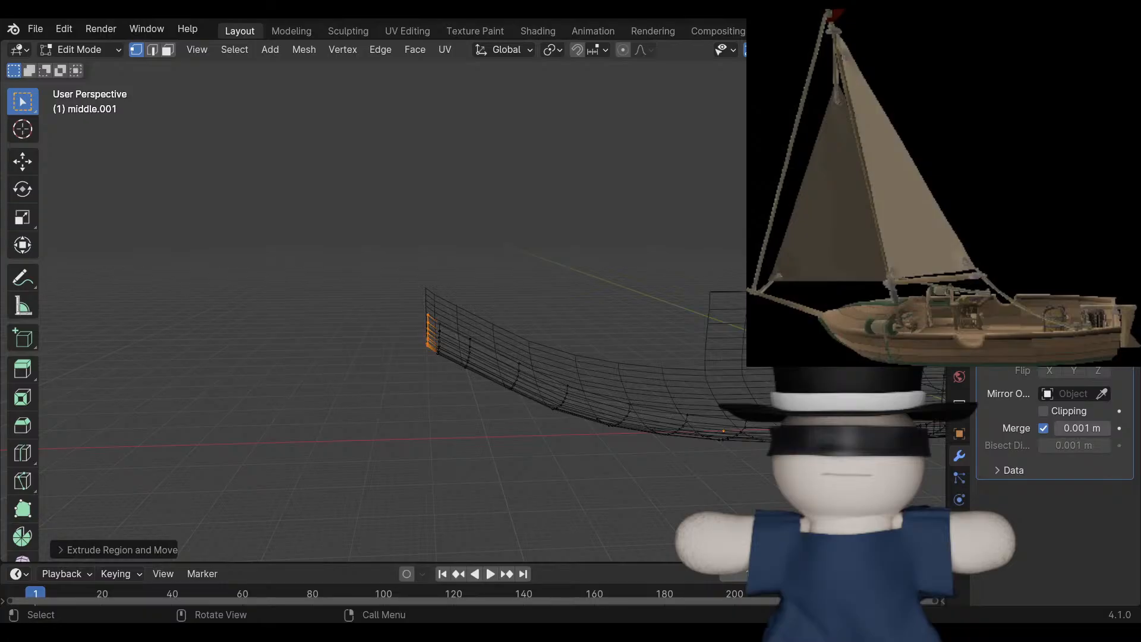
{"action": "left_click", "coordinate": [428, 314]}
{"action": "scroll", "coordinate": [428, 315], "scroll_direction": "up", "scroll_amount": 3}
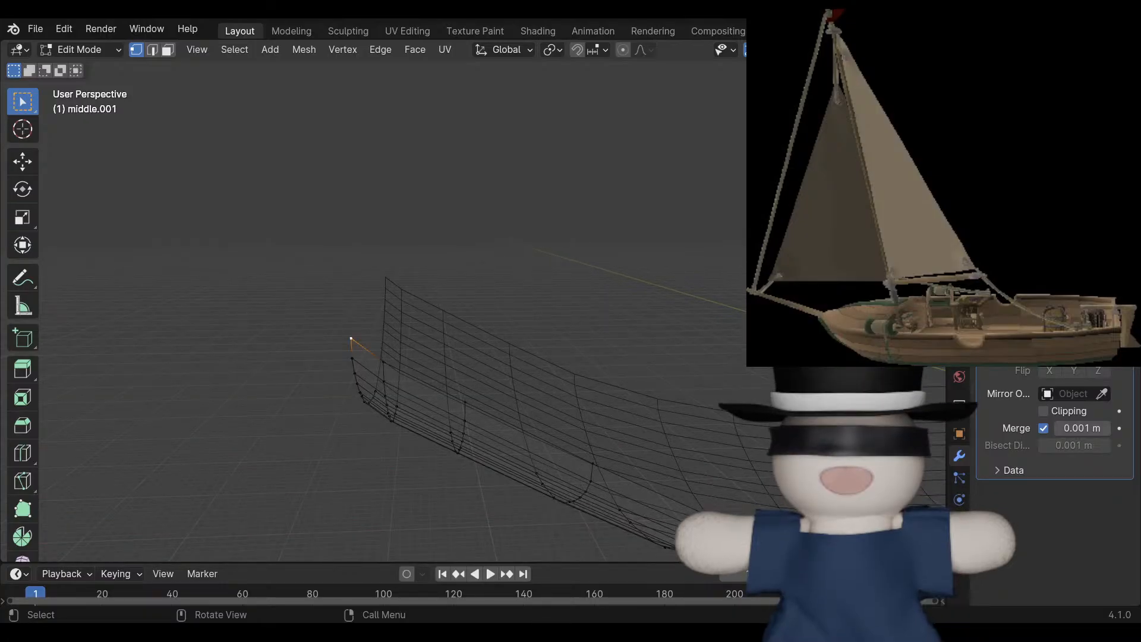
{"action": "middle_click_drag", "start_coordinate": [381, 333], "coordinate": [479, 338]}
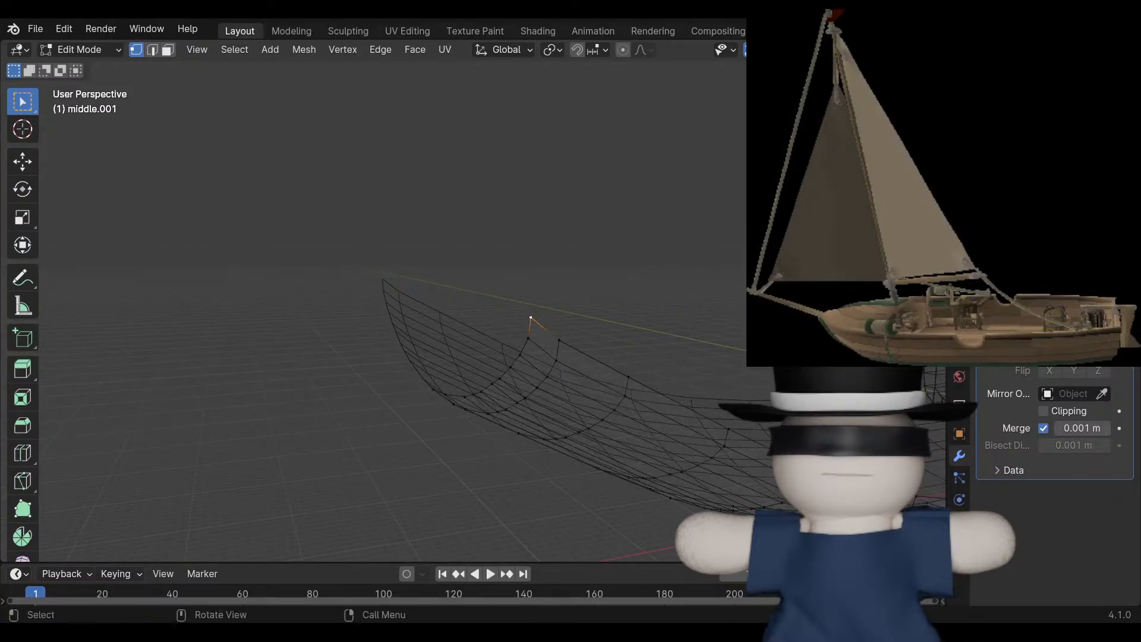
{"action": "left_click", "coordinate": [558, 349], "text": "alt"}
{"action": "key", "text": "ctrl+z"}
{"action": "middle_click_drag", "start_coordinate": [562, 345], "coordinate": [107, 320], "text": "shift"}
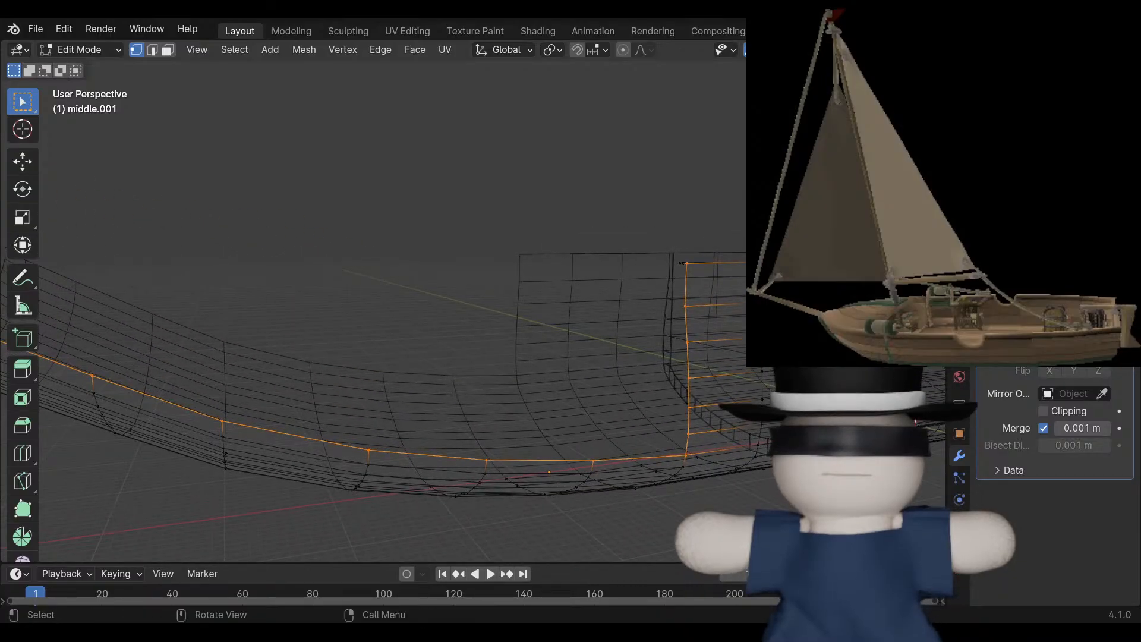
{"action": "middle_click_drag", "start_coordinate": [249, 321], "coordinate": [696, 335]}
{"action": "key", "text": "f"}
{"action": "middle_click_drag", "start_coordinate": [551, 326], "coordinate": [324, 313], "text": "shift"}
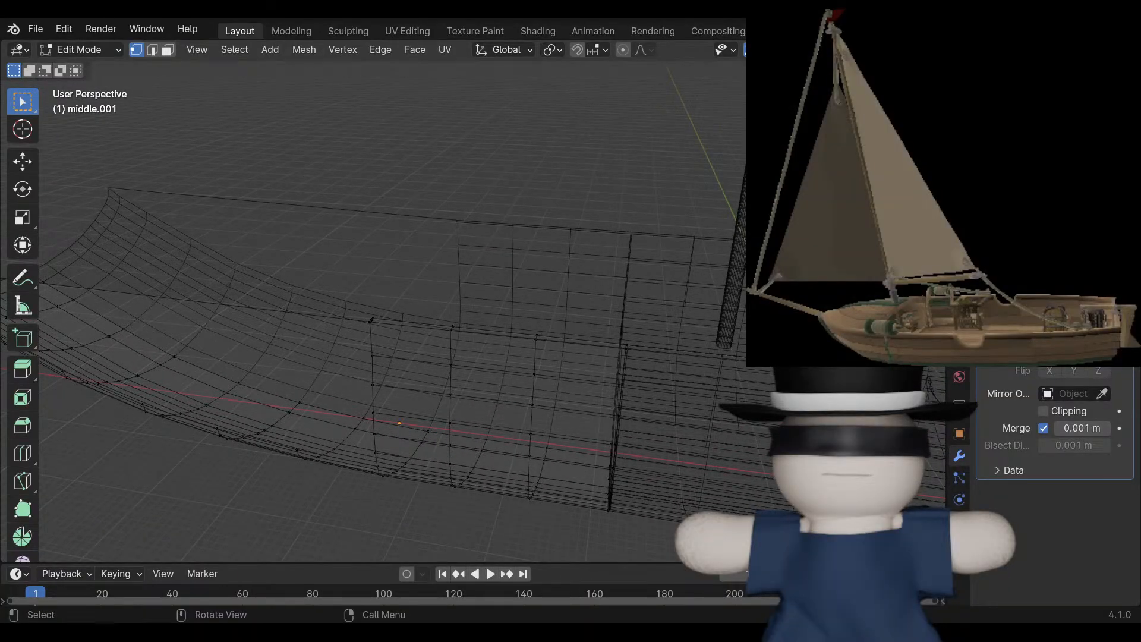
Switch the viewport to solid shading and select the inner top-edge vertices of the hull's front side wall section.
{"action": "middle_click_drag", "start_coordinate": [511, 268], "coordinate": [430, 325]}
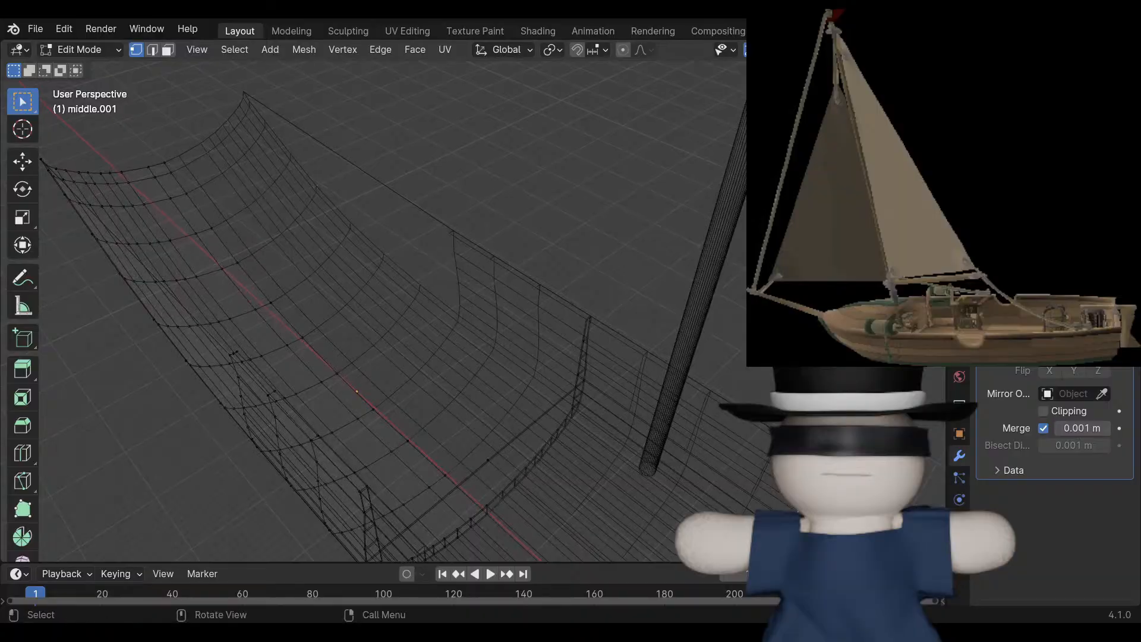
{"action": "middle_click_drag", "start_coordinate": [369, 350], "coordinate": [445, 268], "text": "shift"}
{"action": "scroll", "coordinate": [511, 283], "scroll_direction": "up", "scroll_amount": 4}
{"action": "key", "text": "shift+z"}
{"action": "scroll", "coordinate": [473, 302], "scroll_direction": "down", "scroll_amount": 4}
{"action": "scroll", "coordinate": [473, 301], "scroll_direction": "up", "scroll_amount": 2}
{"action": "scroll", "coordinate": [475, 301], "scroll_direction": "up", "scroll_amount": 2}
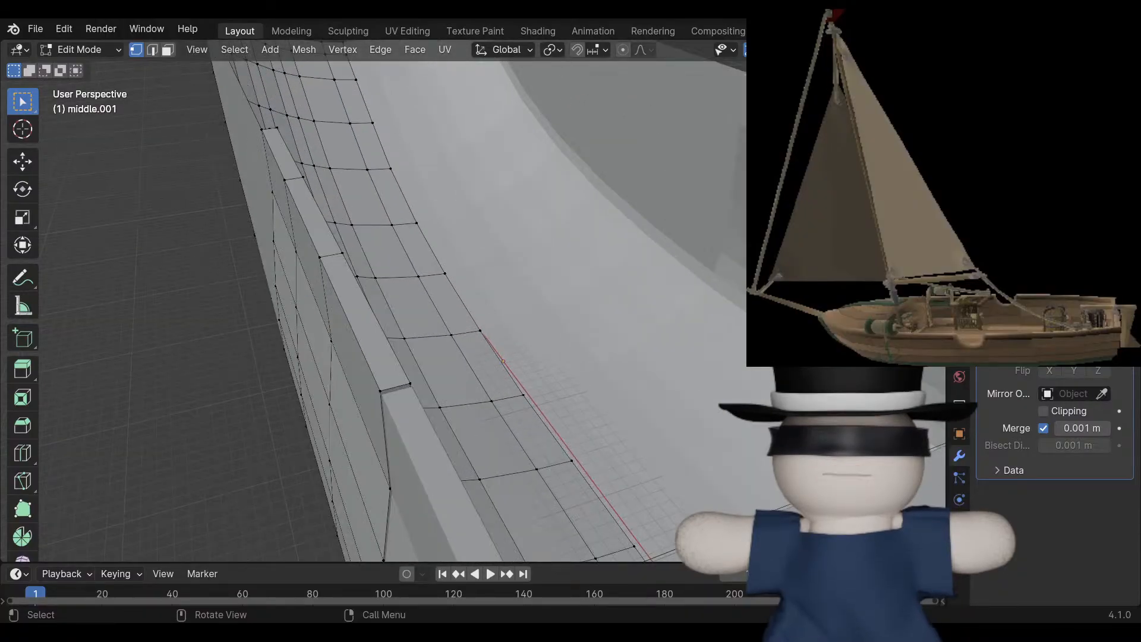
{"action": "middle_click_drag", "start_coordinate": [475, 300], "coordinate": [446, 294]}
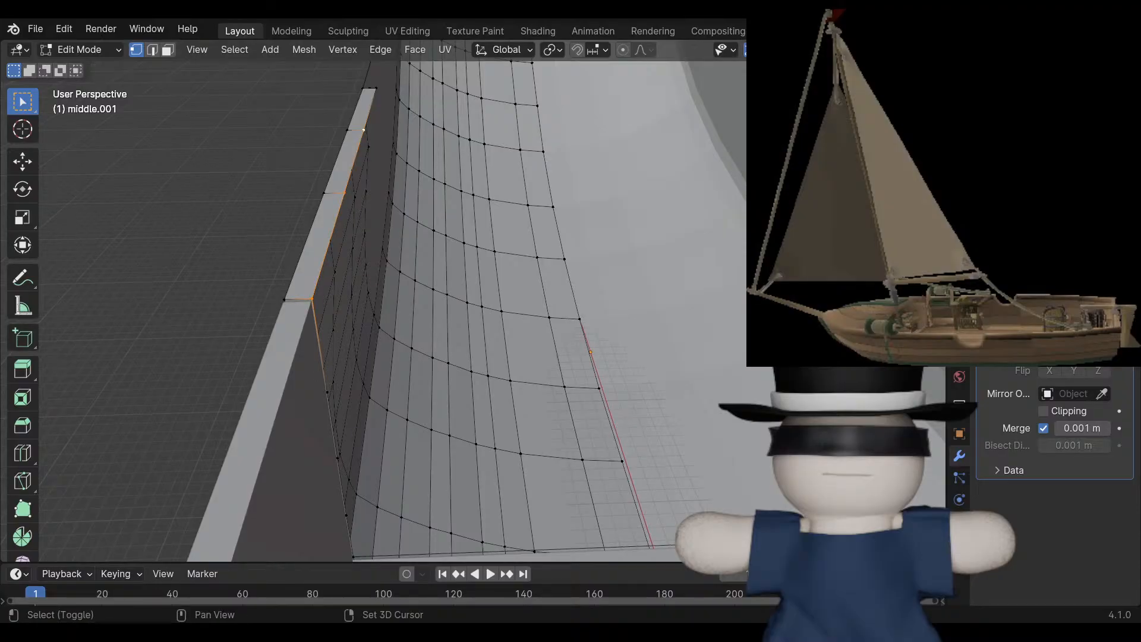
{"action": "left_click", "coordinate": [376, 88], "text": "shift"}
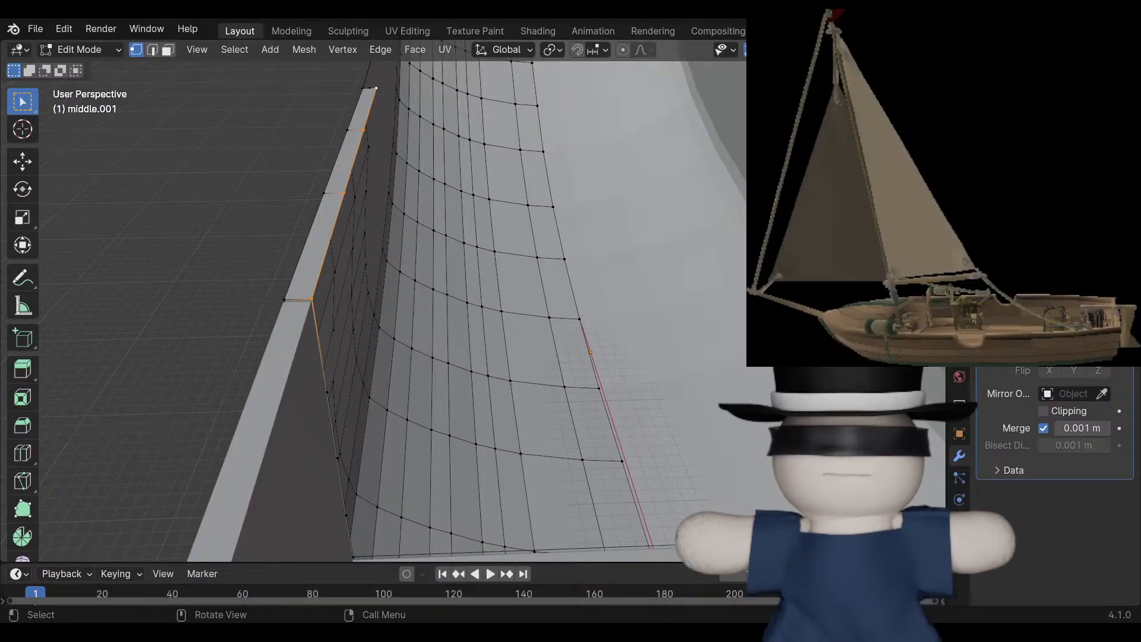
Extrude the selected inner top-edge vertices about 16.2 m along the Y axis to the hull's centreline.
{"action": "middle_click_drag", "start_coordinate": [416, 297], "coordinate": [416, 368]}
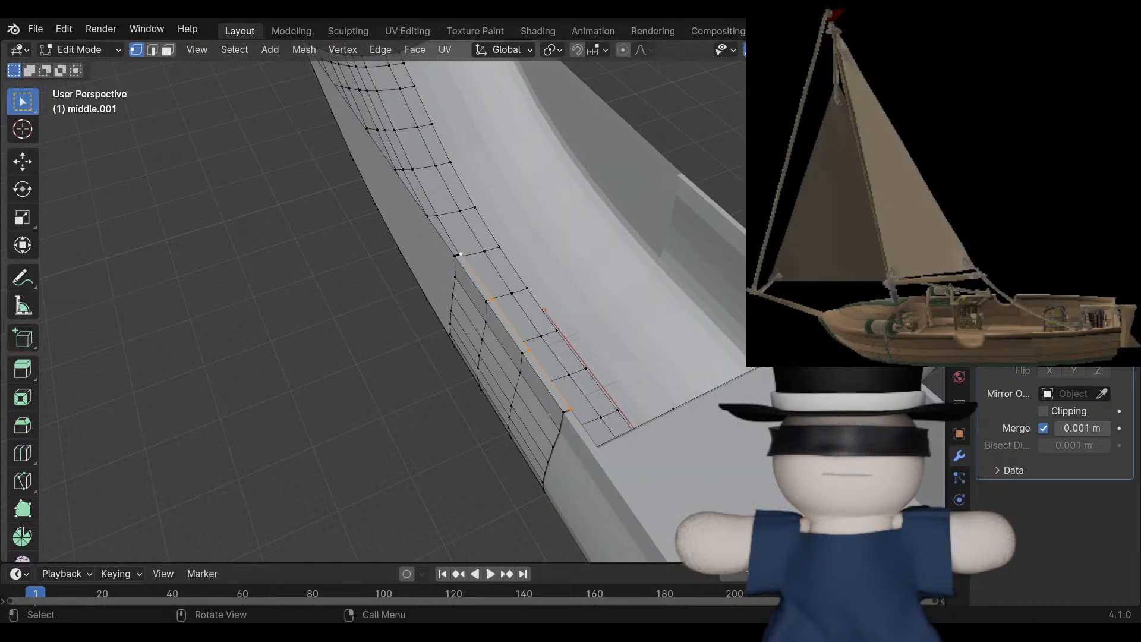
{"action": "middle_click_drag", "start_coordinate": [452, 309], "coordinate": [321, 315]}
{"action": "key", "text": "KP_3"}
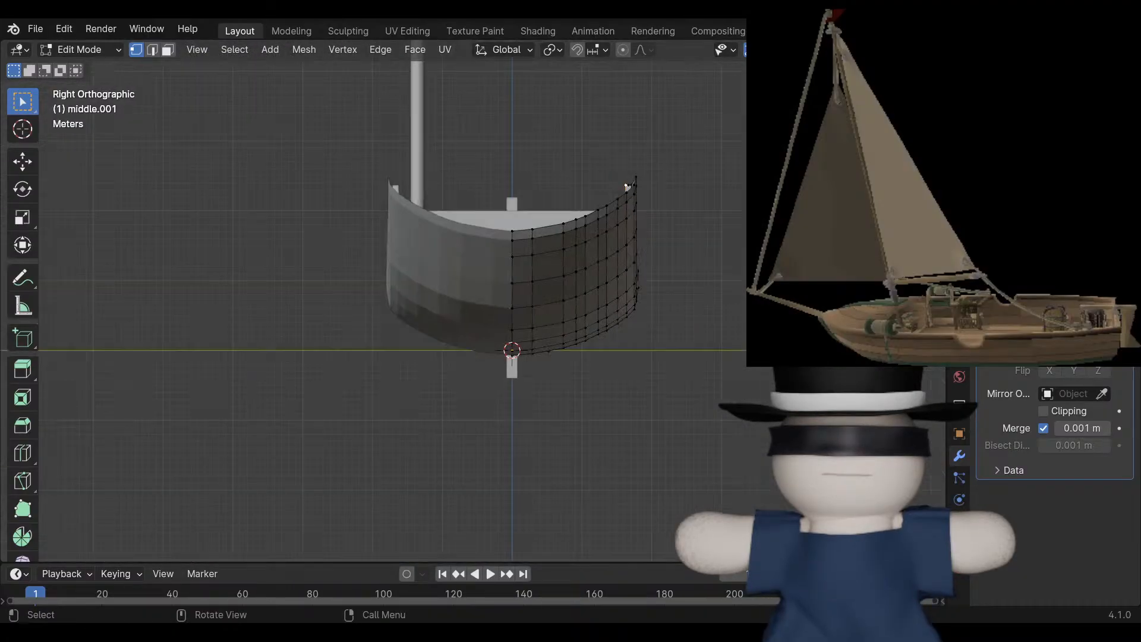
{"action": "scroll", "coordinate": [473, 300], "scroll_direction": "up", "scroll_amount": 3}
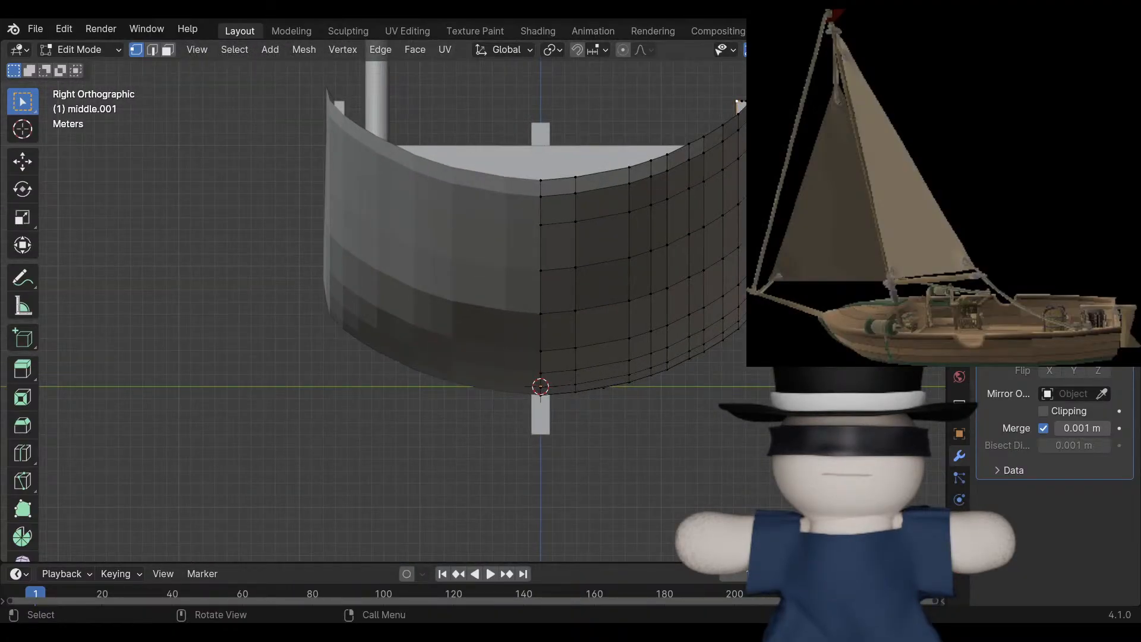
{"action": "middle_click_drag", "start_coordinate": [473, 300], "coordinate": [386, 441], "text": "shift"}
{"action": "scroll", "coordinate": [386, 441], "scroll_direction": "up", "scroll_amount": 4}
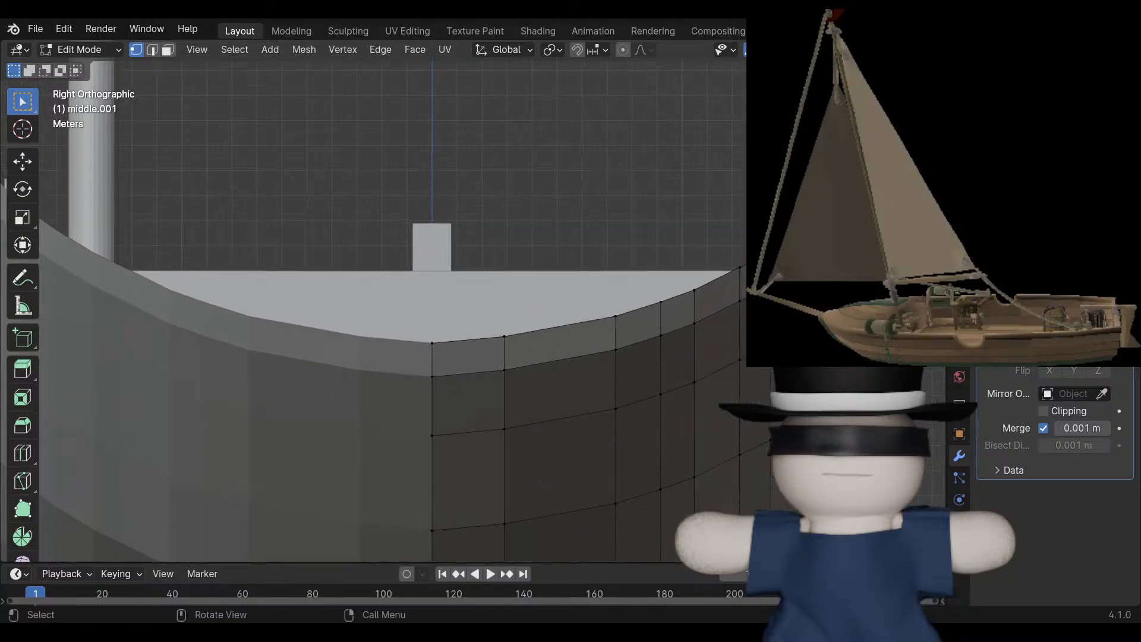
{"action": "scroll", "coordinate": [472, 304], "scroll_direction": "down", "scroll_amount": 2}
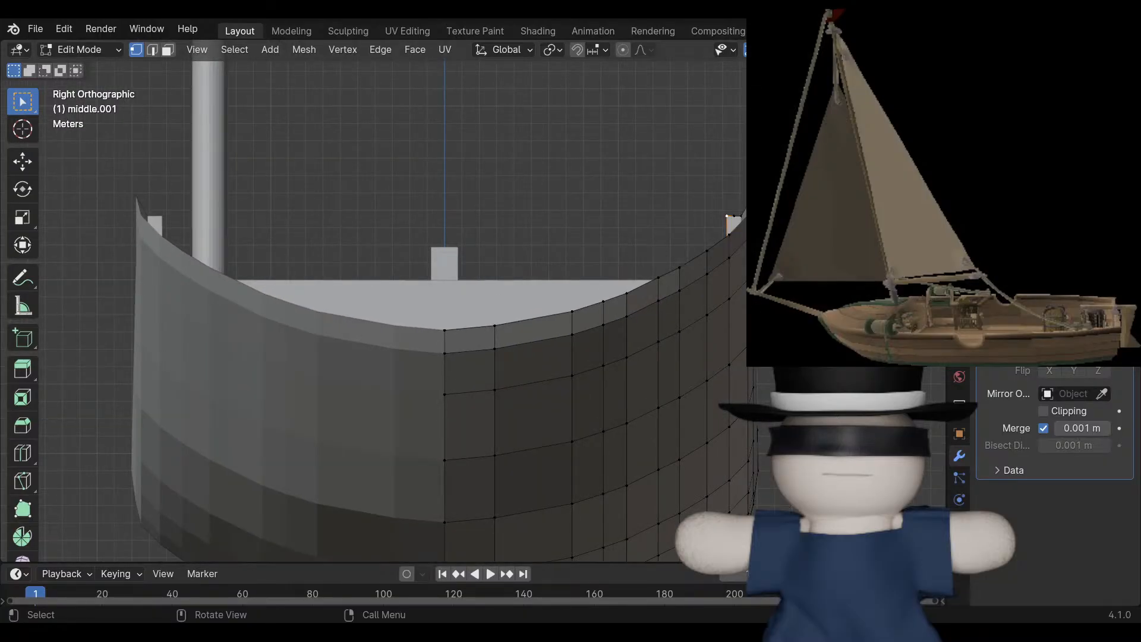
{"action": "key", "text": "g"}
{"action": "key", "text": "x"}
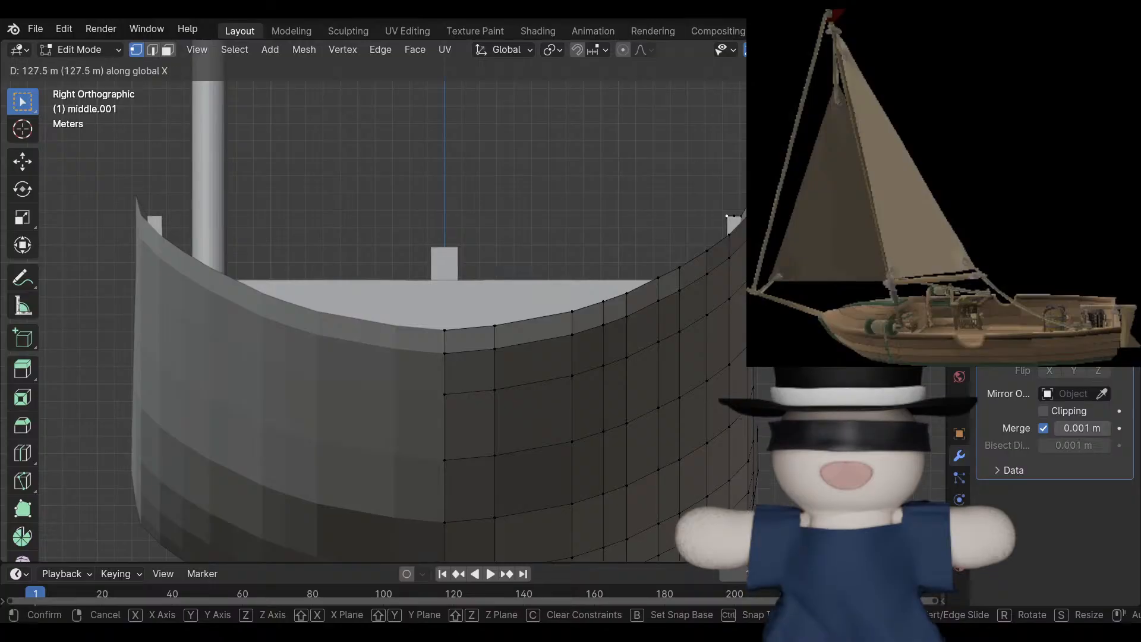
{"action": "key", "text": "y"}
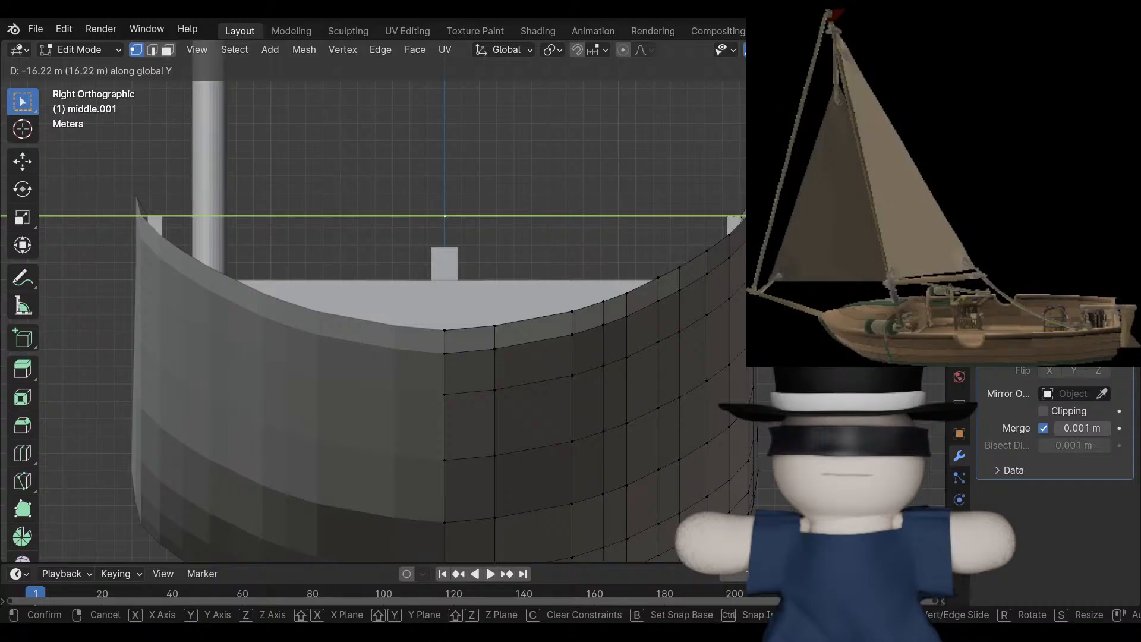
{"action": "key", "text": "Return"}
Examine the new deck surface and the bow's shape from the side, inside and front.
{"action": "middle_click_drag", "start_coordinate": [512, 267], "coordinate": [362, 286]}
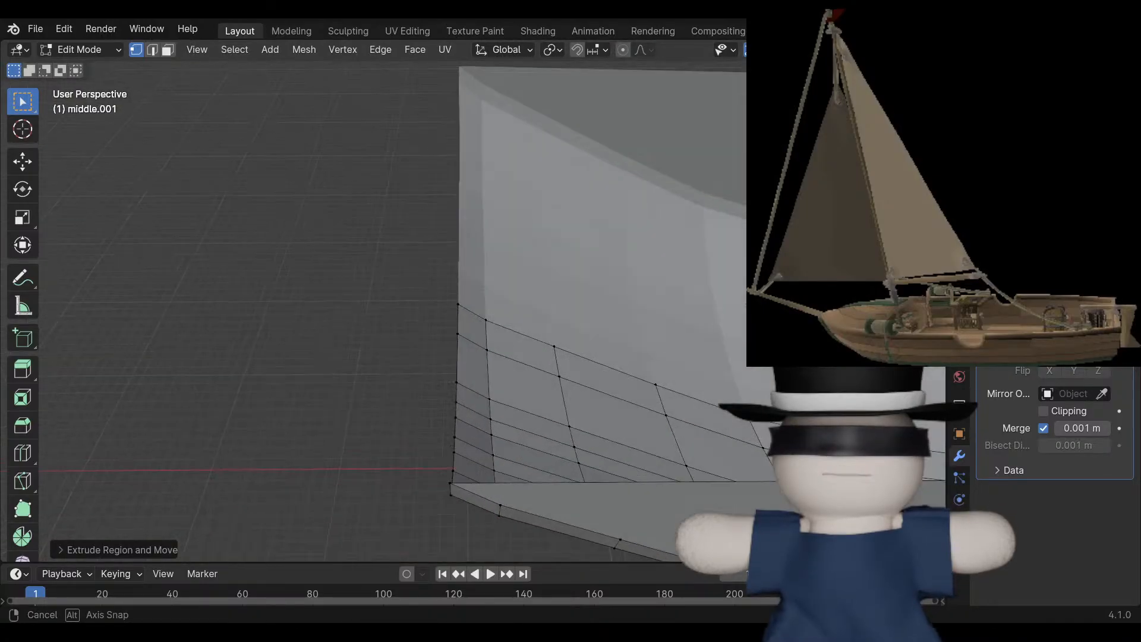
{"action": "scroll", "coordinate": [473, 301], "scroll_direction": "down", "scroll_amount": 6}
{"action": "middle_click_drag", "start_coordinate": [473, 301], "coordinate": [134, 300], "text": "shift"}
{"action": "middle_click_drag", "start_coordinate": [452, 285], "coordinate": [576, 407]}
{"action": "scroll", "coordinate": [392, 309], "scroll_direction": "up", "scroll_amount": 2}
{"action": "scroll", "coordinate": [577, 407], "scroll_direction": "up", "scroll_amount": 3}
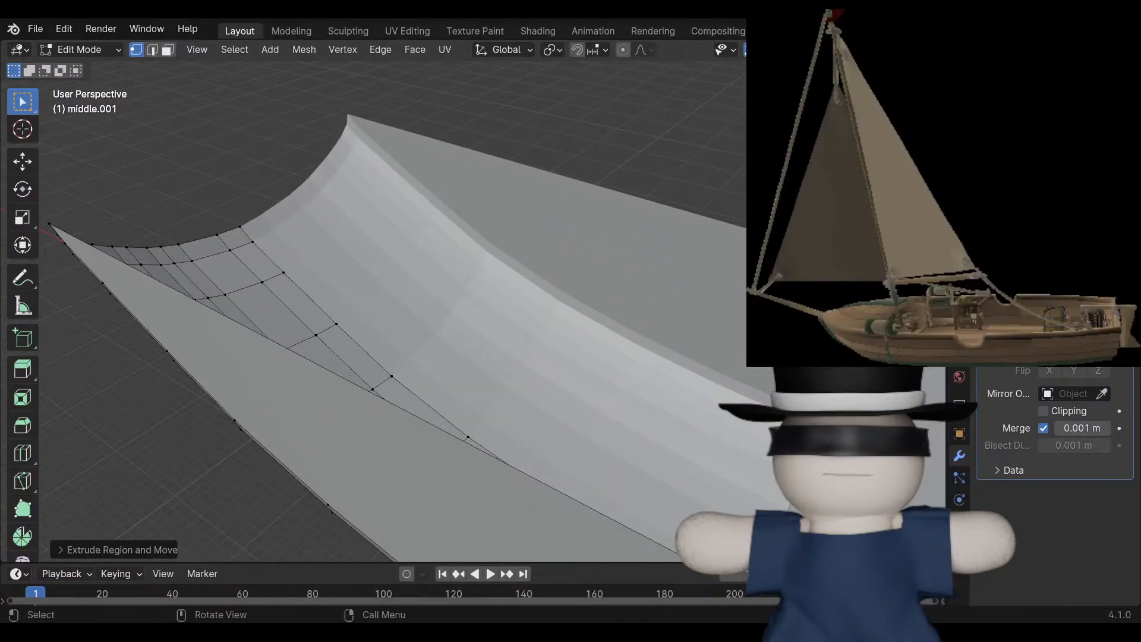
{"action": "middle_click_drag", "start_coordinate": [380, 333], "coordinate": [566, 345]}
{"action": "scroll", "coordinate": [475, 311], "scroll_direction": "down", "scroll_amount": 1}
{"action": "middle_click_drag", "start_coordinate": [476, 311], "coordinate": [474, 344]}
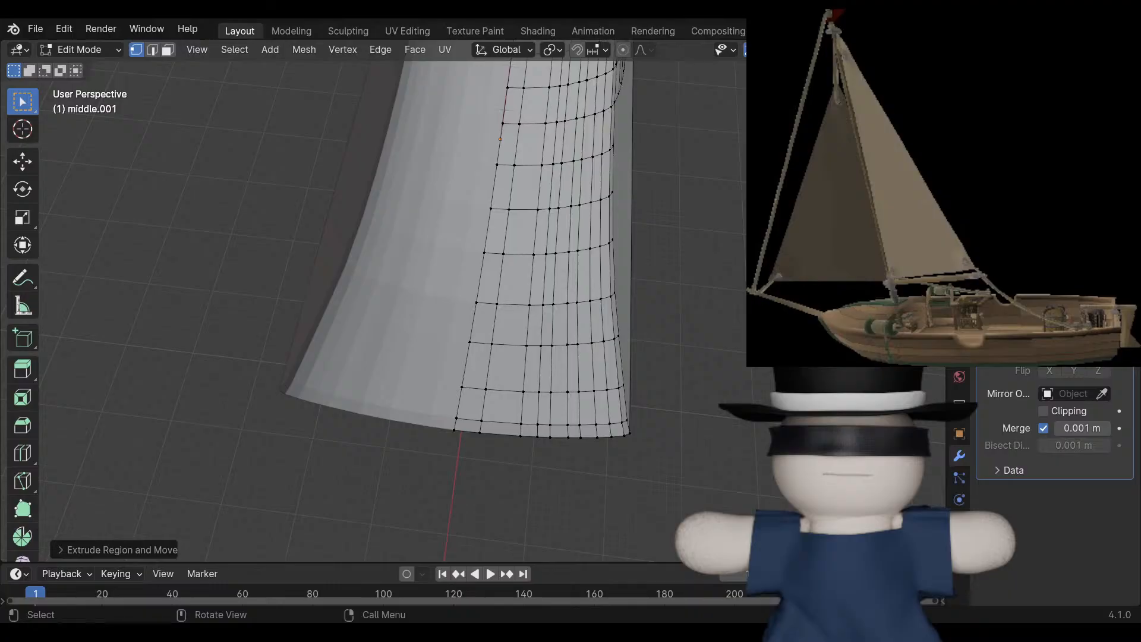
{"action": "scroll", "coordinate": [475, 312], "scroll_direction": "down", "scroll_amount": 2}
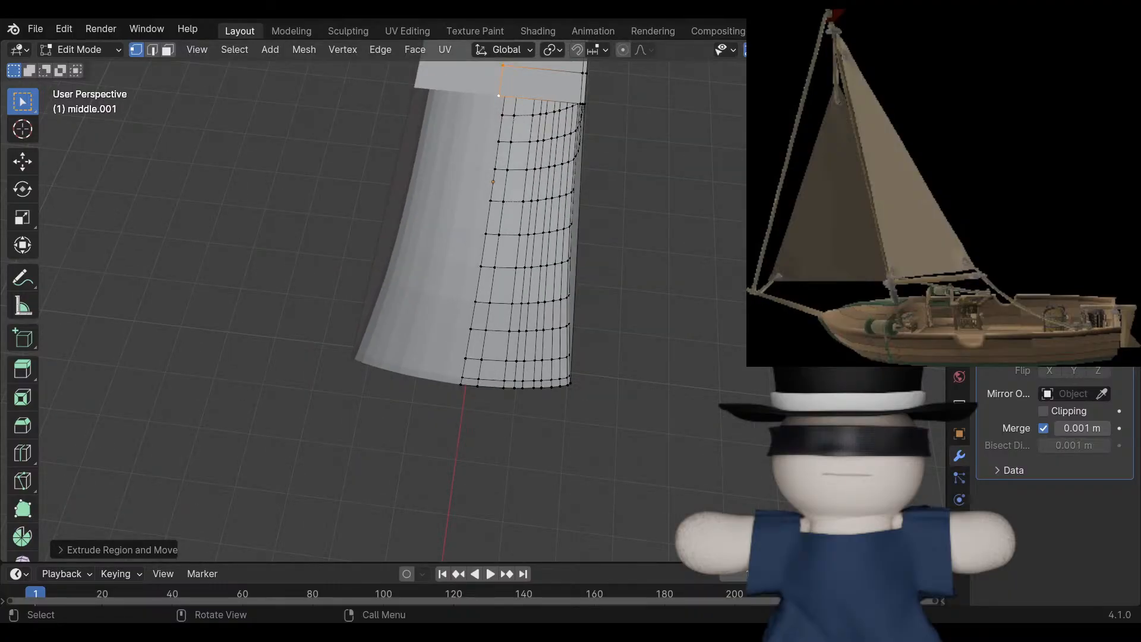
{"action": "scroll", "coordinate": [475, 238], "scroll_direction": "up", "scroll_amount": 1}
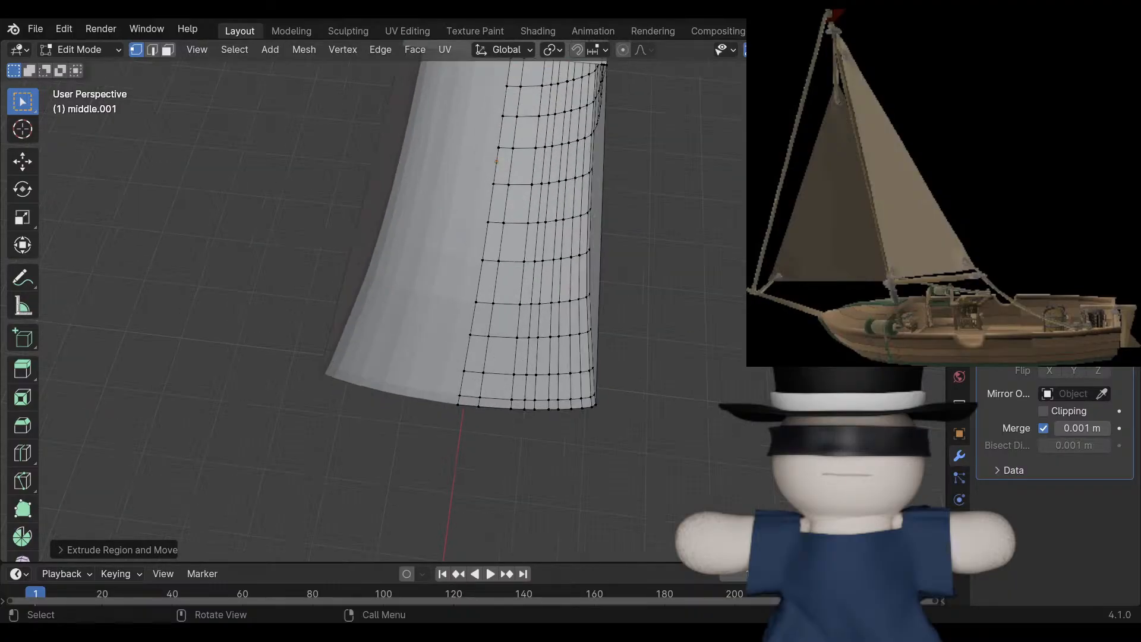
{"action": "mouse_move", "coordinate": [475, 303]}
{"action": "middle_mouse_down"}
{"action": "mouse_move", "coordinate": [496, 282]}
{"action": "mouse_move", "coordinate": [495, 296]}
{"action": "middle_mouse_up"}
Select the outer vertices of the bow's side, try to move them, and turn on proportional editing.
{"action": "left_click_drag", "start_coordinate": [654, 436], "coordinate": [512, 238]}
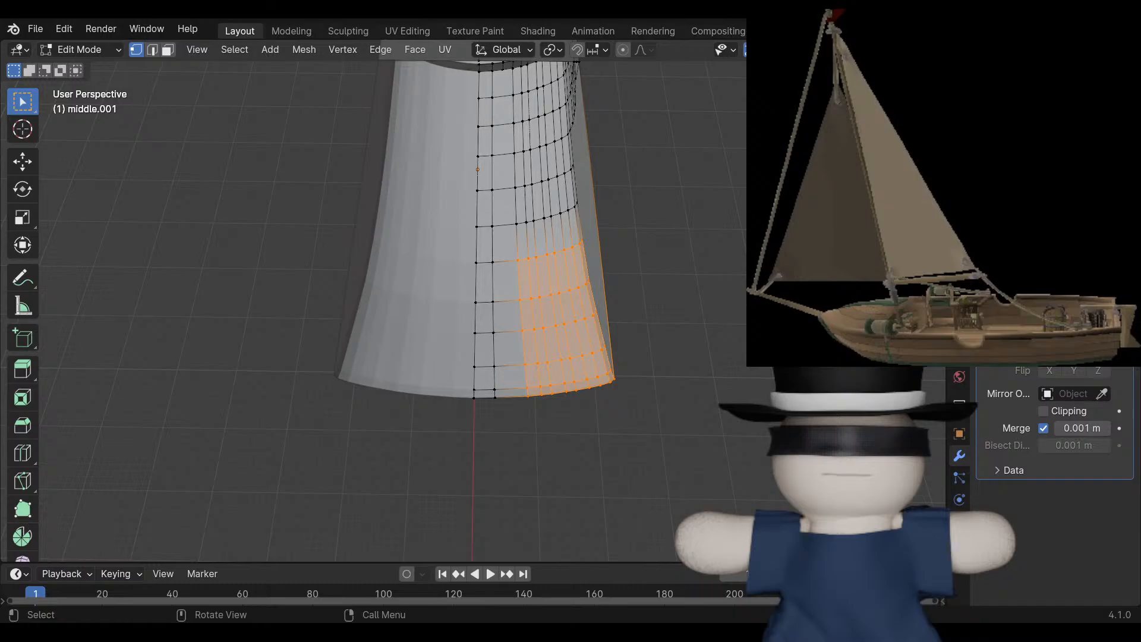
{"action": "key", "text": "g"}
{"action": "key", "text": "Escape"}
{"action": "middle_click_drag", "start_coordinate": [535, 356], "coordinate": [550, 238]}
{"action": "middle_click_drag", "start_coordinate": [472, 364], "coordinate": [493, 353]}
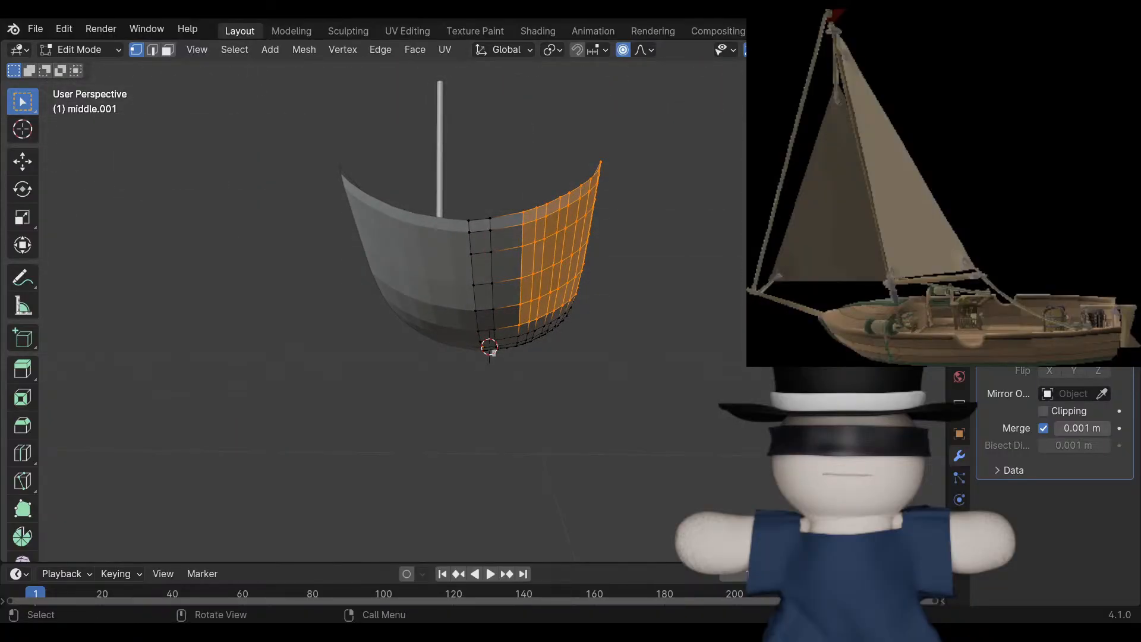
{"action": "scroll", "coordinate": [493, 355], "scroll_direction": "up", "scroll_amount": 2}
{"action": "scroll", "coordinate": [491, 351], "scroll_direction": "up", "scroll_amount": 1}
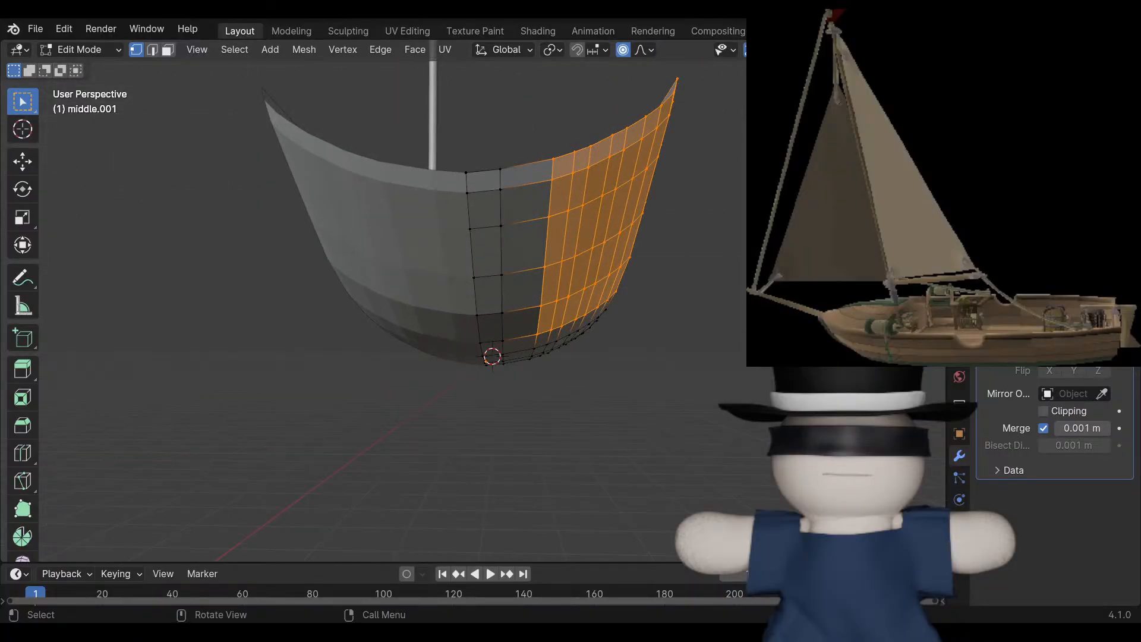
{"action": "middle_click_drag", "start_coordinate": [492, 352], "coordinate": [667, 487]}
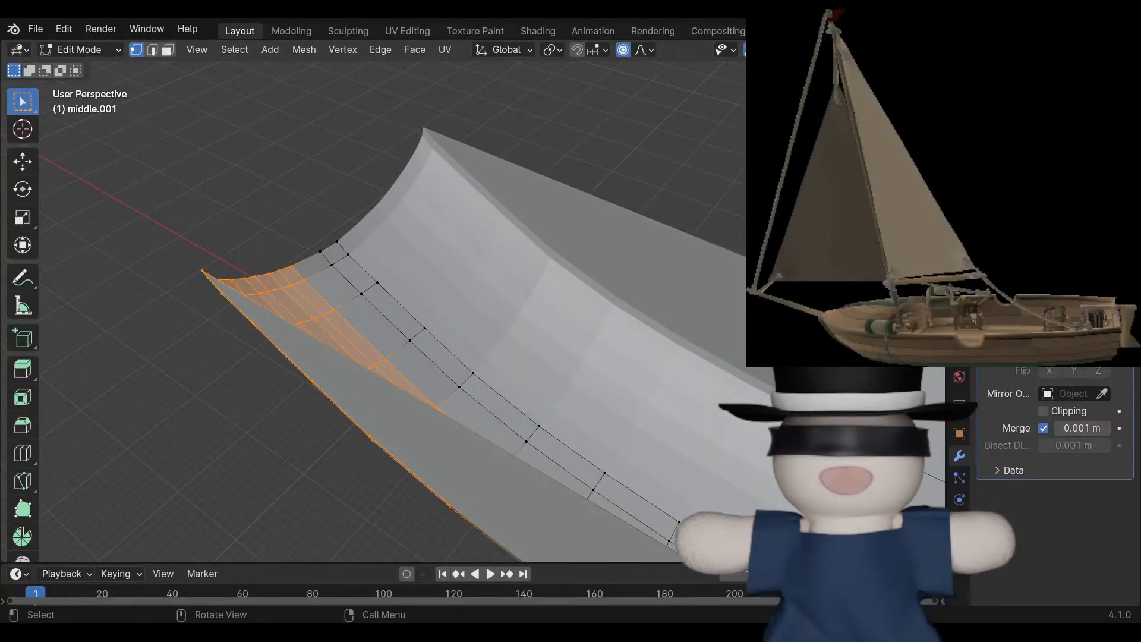
Extrude the top vertex at the bow's centreline about 6.6 m upward along the Z axis.
{"action": "middle_click_drag", "start_coordinate": [381, 356], "coordinate": [552, 255]}
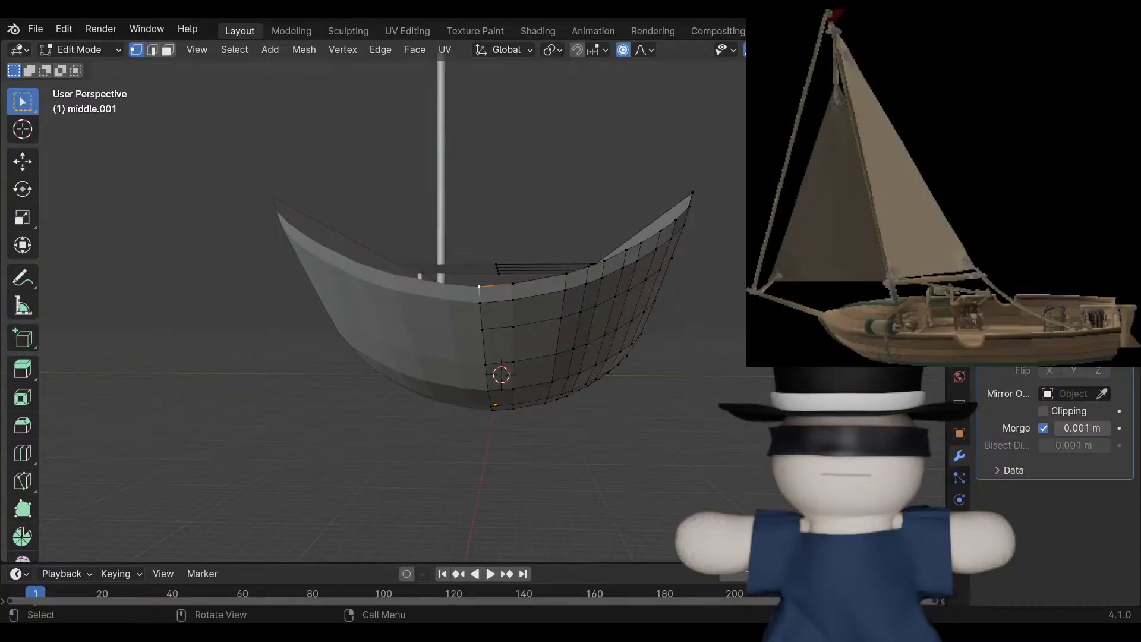
{"action": "key", "text": "KP_3"}
{"action": "scroll", "coordinate": [393, 309], "scroll_direction": "up", "scroll_amount": 5}
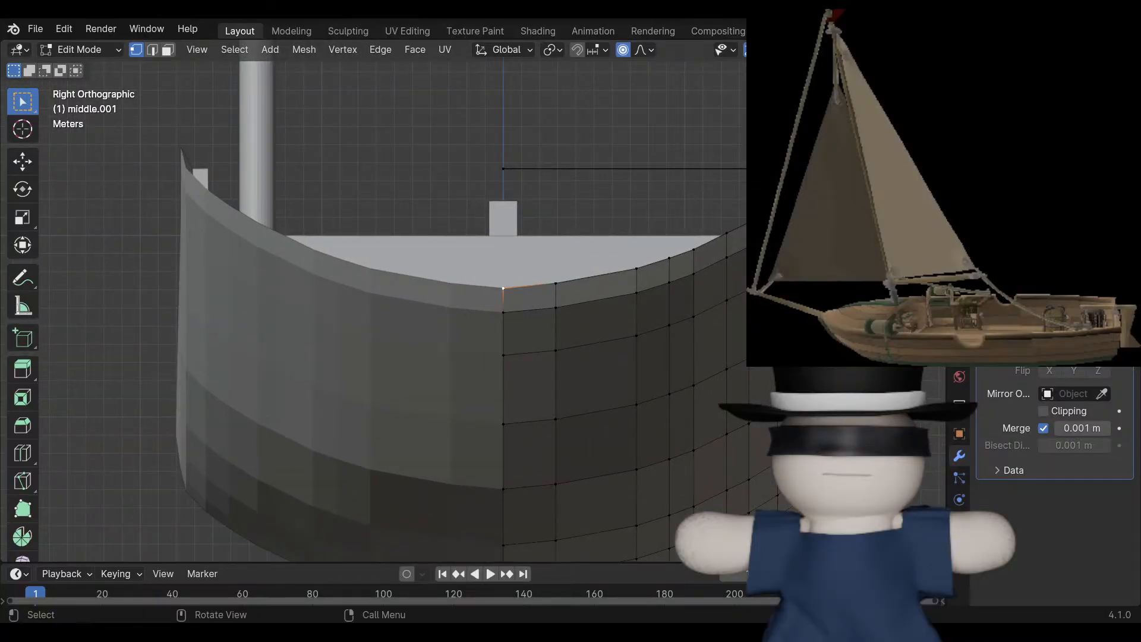
{"action": "key", "text": "g"}
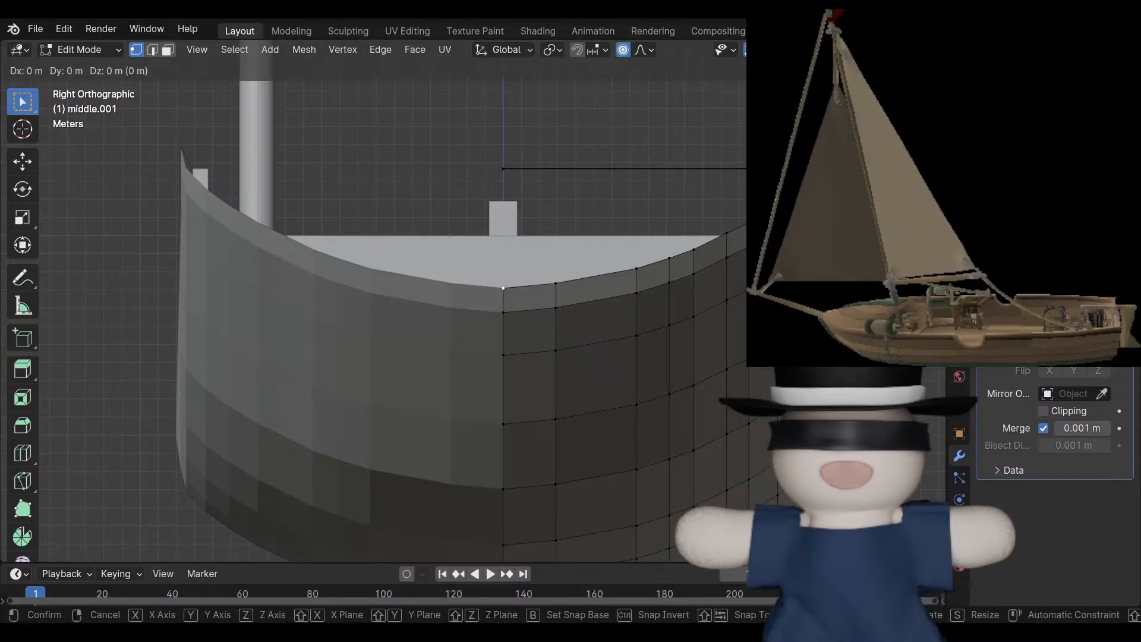
{"action": "key", "text": "z"}
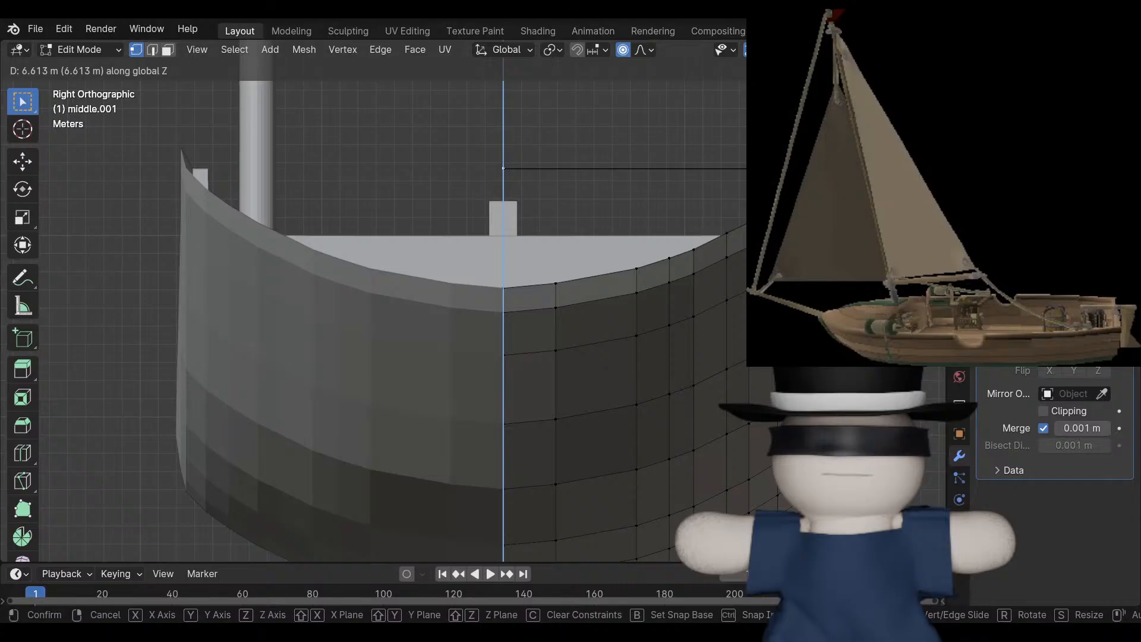
{"action": "key", "text": "Return"}
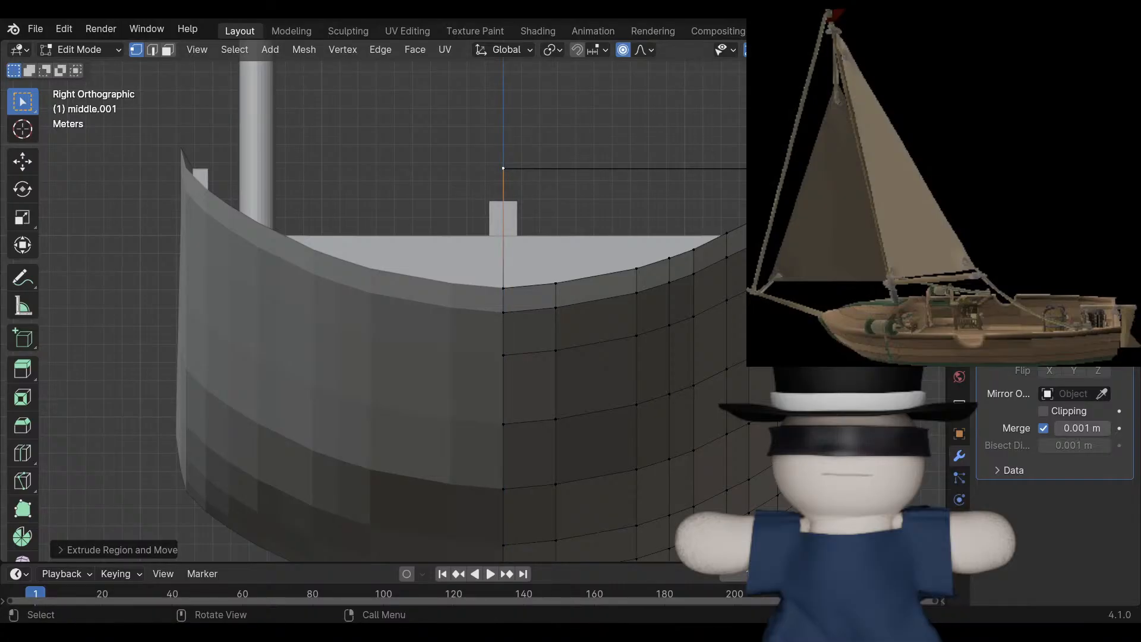
Move the extruded centreline vertex of the bow another 1.255 m up along the Z axis.
{"action": "middle_click_drag", "start_coordinate": [452, 268], "coordinate": [345, 356], "text": "shift"}
{"action": "scroll", "coordinate": [389, 360], "scroll_direction": "up", "scroll_amount": 2}
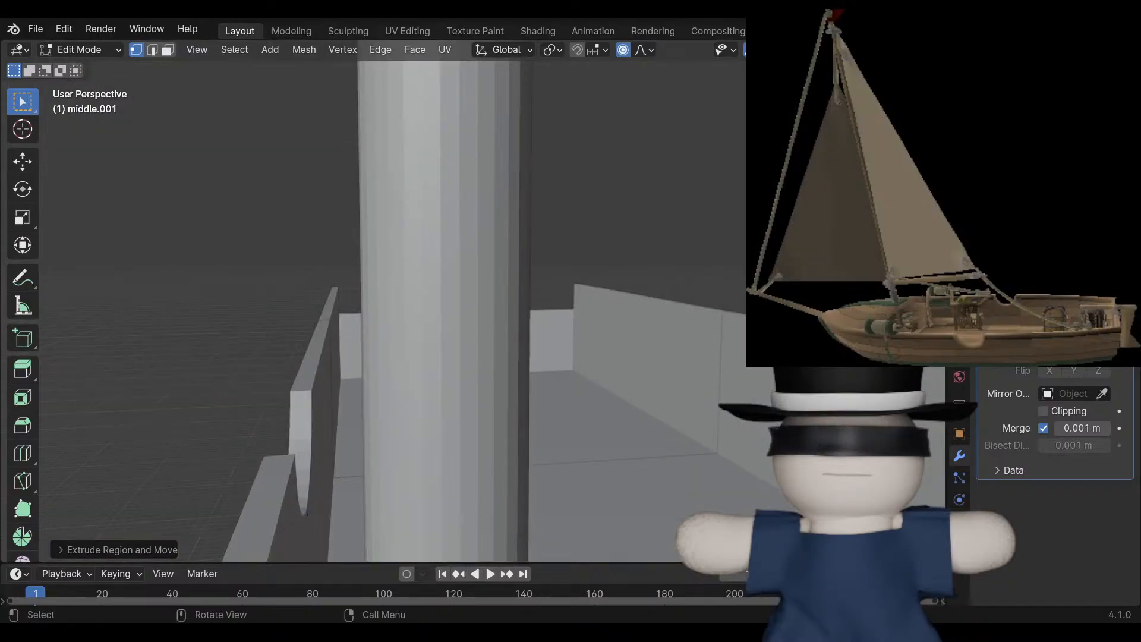
{"action": "key", "text": "KP_3"}
{"action": "scroll", "coordinate": [472, 298], "scroll_direction": "up", "scroll_amount": 6}
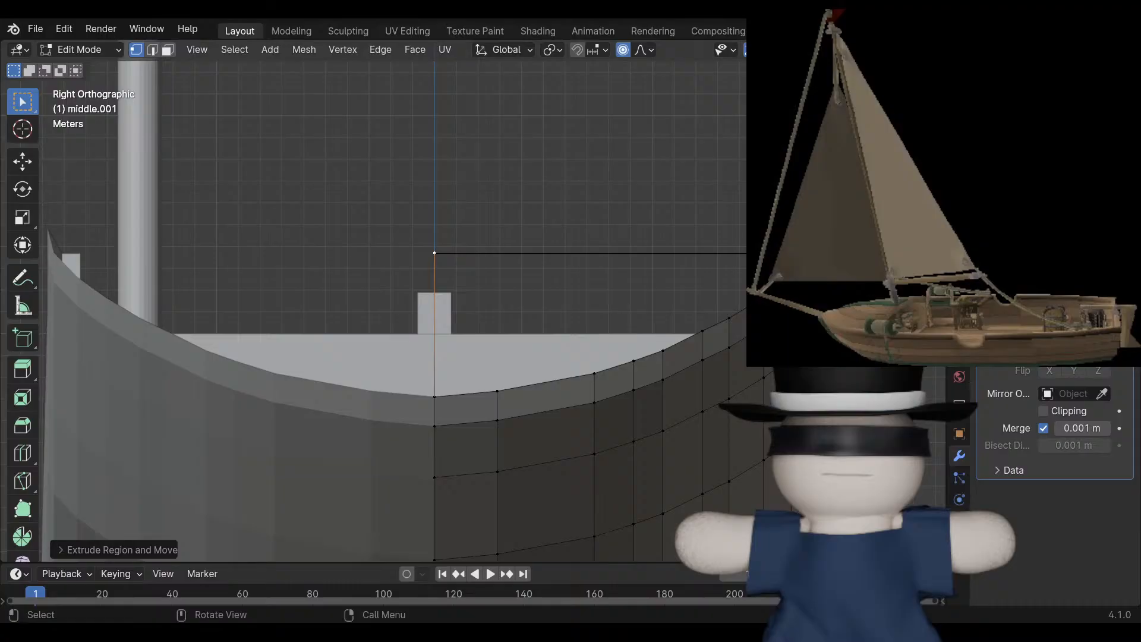
{"action": "key", "text": "g"}
{"action": "key", "text": "z"}
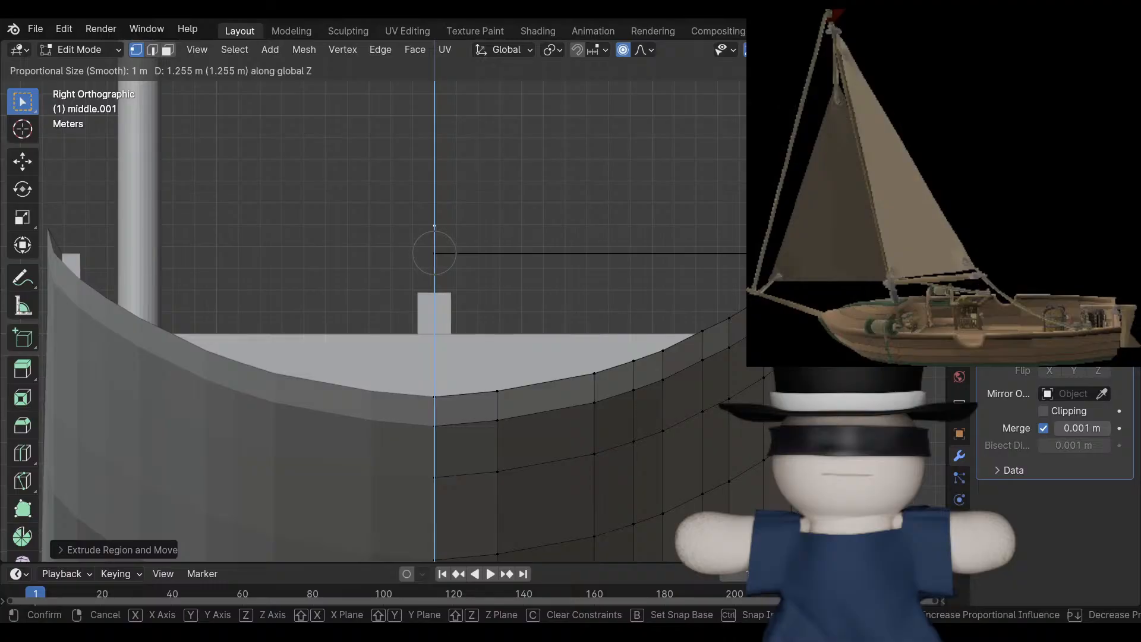
{"action": "key", "text": "Return"}
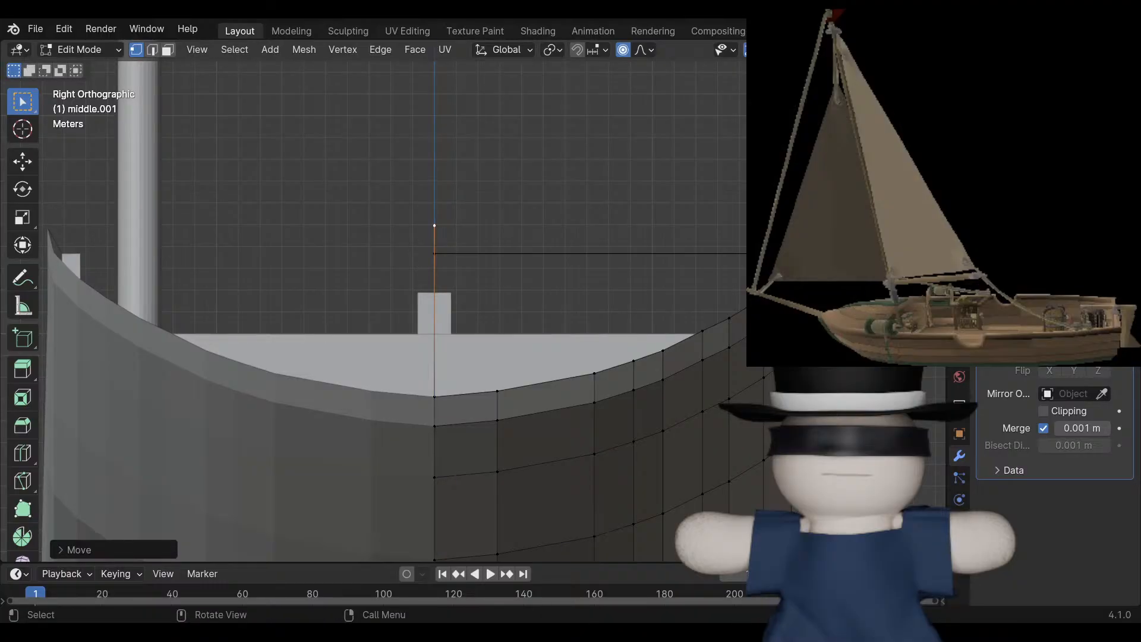
Deselect the raised bow vertex and turn off proportional editing.
{"action": "key", "text": "ctrl+KP_3"}
{"action": "left_click", "coordinate": [440, 179]}
{"action": "middle_click_drag", "start_coordinate": [440, 190], "coordinate": [478, 254]}
{"action": "scroll", "coordinate": [477, 255], "scroll_direction": "down", "scroll_amount": 5}
{"action": "middle_click_drag", "start_coordinate": [381, 237], "coordinate": [590, 523], "text": "shift"}
{"action": "scroll", "coordinate": [589, 523], "scroll_direction": "up", "scroll_amount": 4}
{"action": "scroll", "coordinate": [547, 297], "scroll_direction": "up", "scroll_amount": 2}
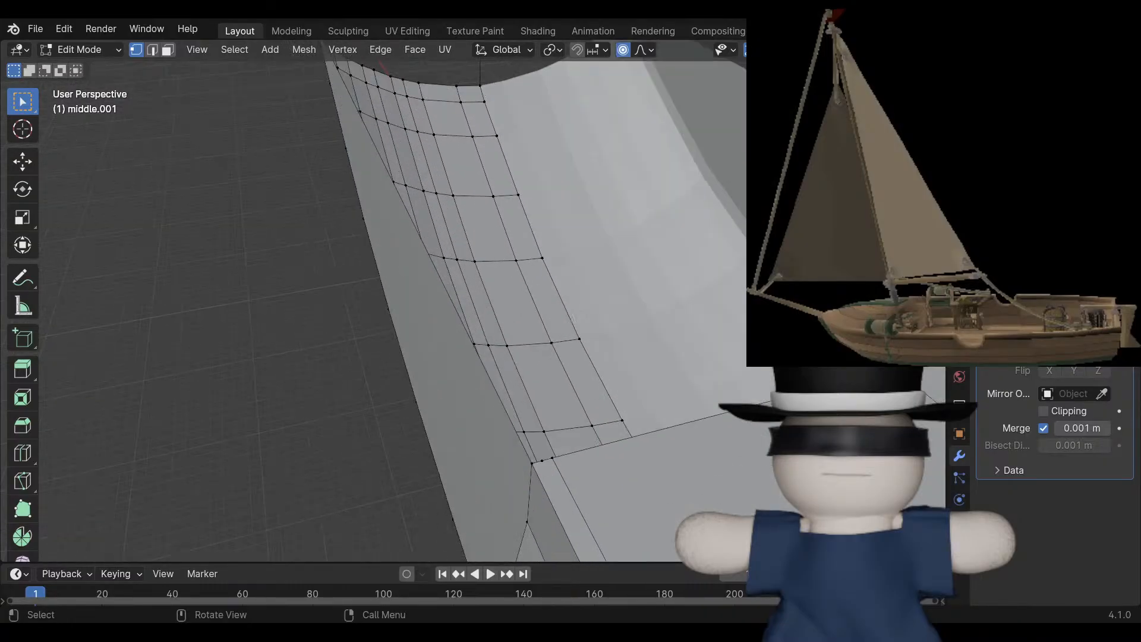
{"action": "scroll", "coordinate": [534, 297], "scroll_direction": "down", "scroll_amount": 1}
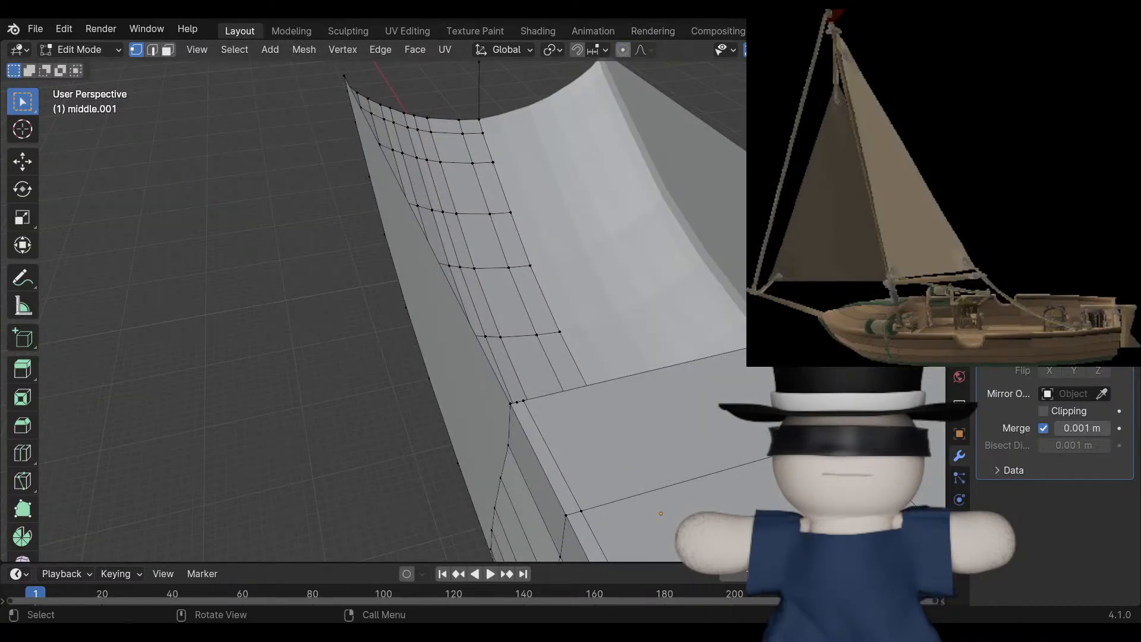
Select the outline of the bow's opening, from the raised centreline vertex around the rim to the deck's front edge.
{"action": "middle_click_drag", "start_coordinate": [535, 297], "coordinate": [547, 373], "text": "shift"}
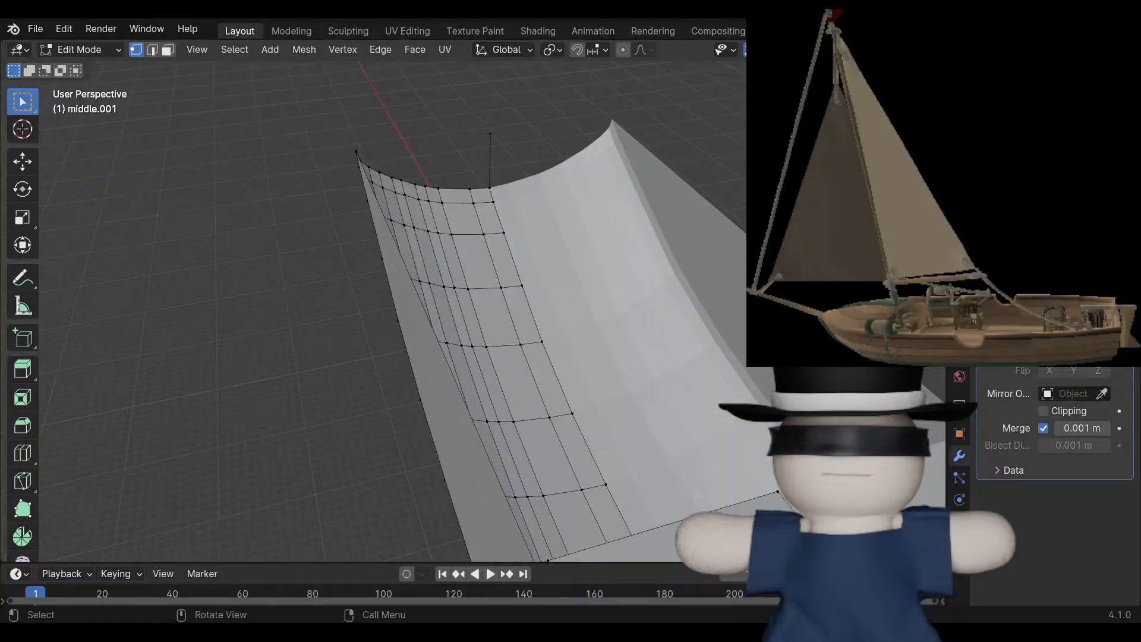
{"action": "middle_click_drag", "start_coordinate": [535, 333], "coordinate": [476, 313]}
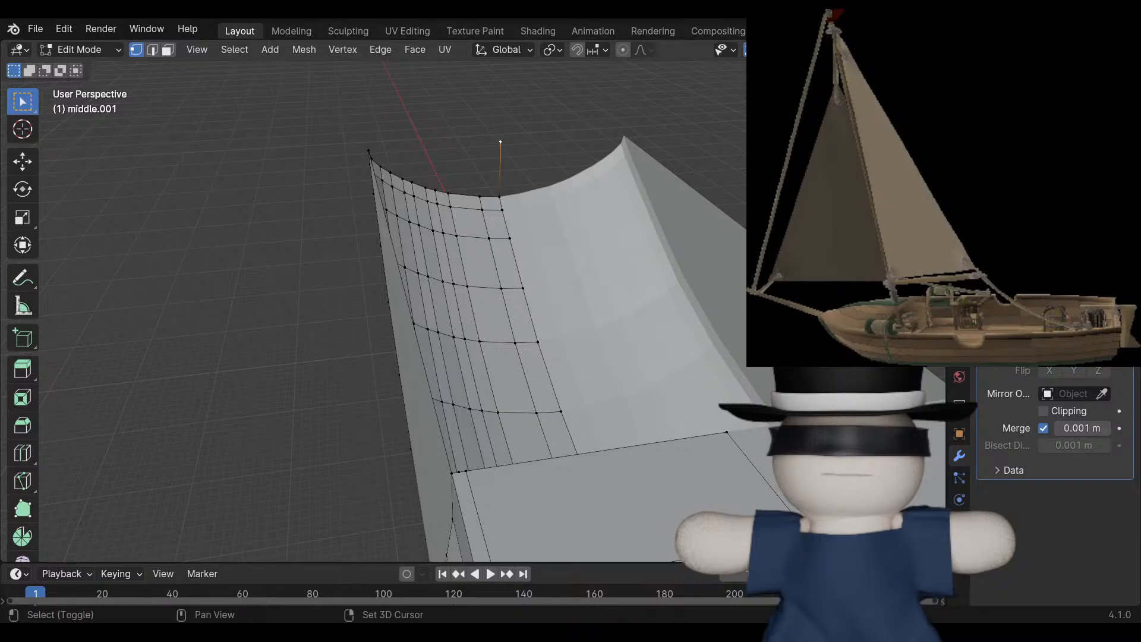
{"action": "middle_click_drag", "start_coordinate": [475, 312], "coordinate": [378, 253]}
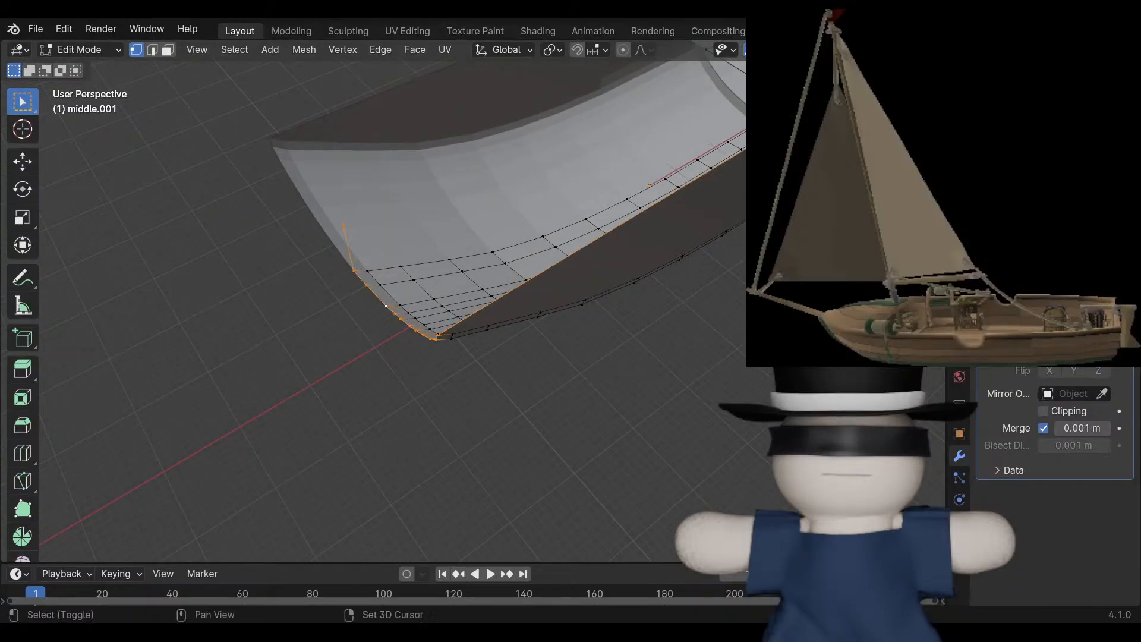
{"action": "middle_click_drag", "start_coordinate": [386, 305], "coordinate": [721, 197]}
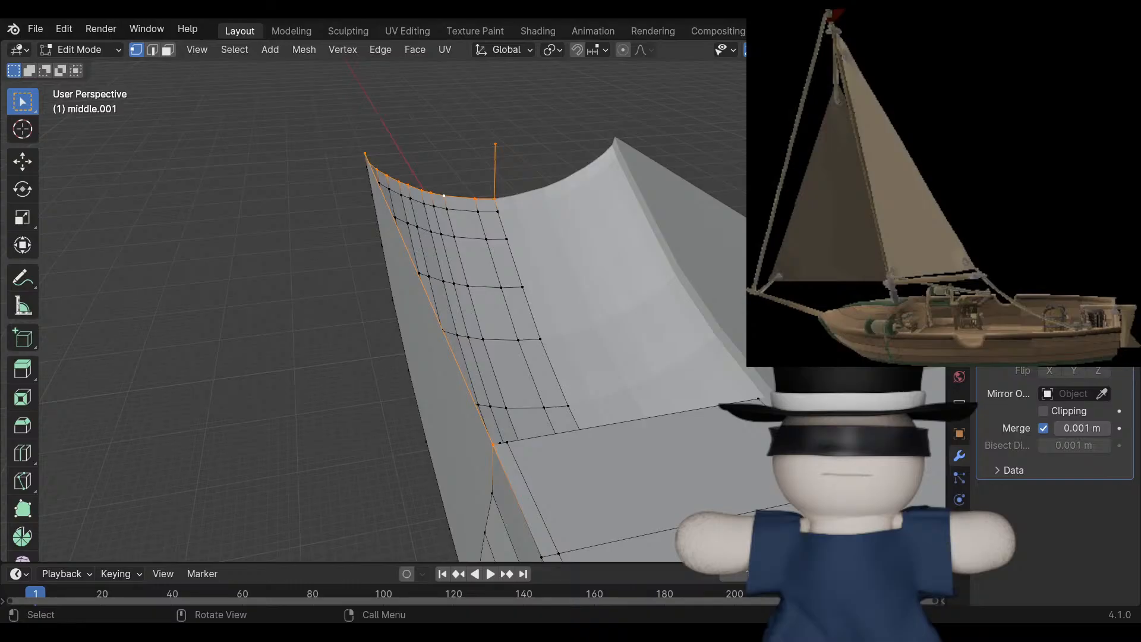
{"action": "middle_click_drag", "start_coordinate": [758, 398], "coordinate": [579, 470]}
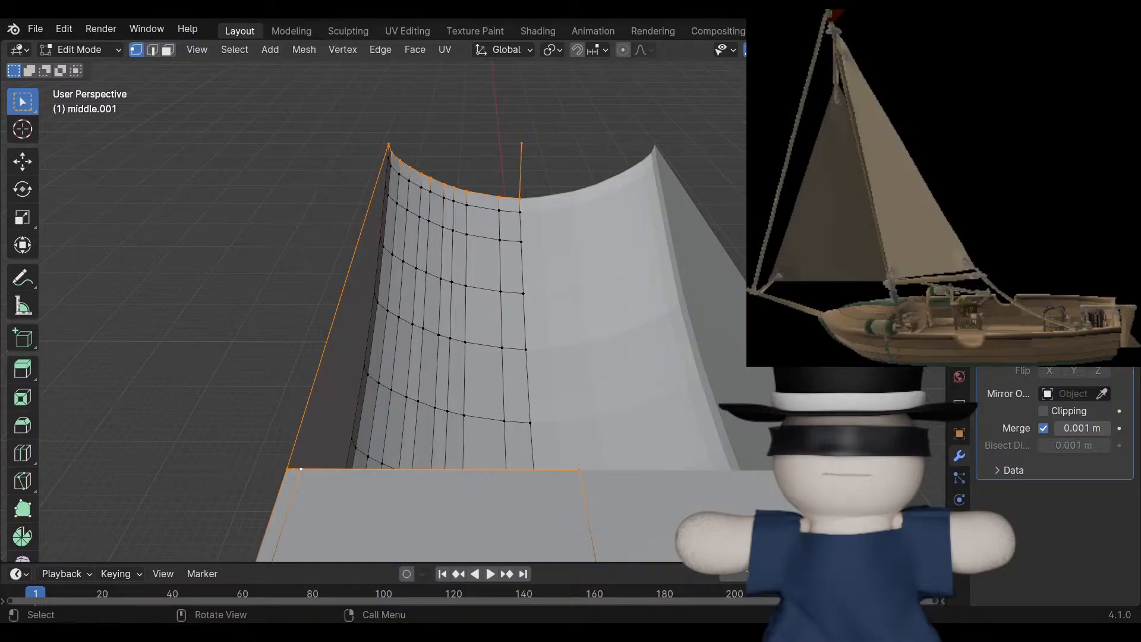
{"action": "middle_click_drag", "start_coordinate": [301, 469], "coordinate": [98, 477]}
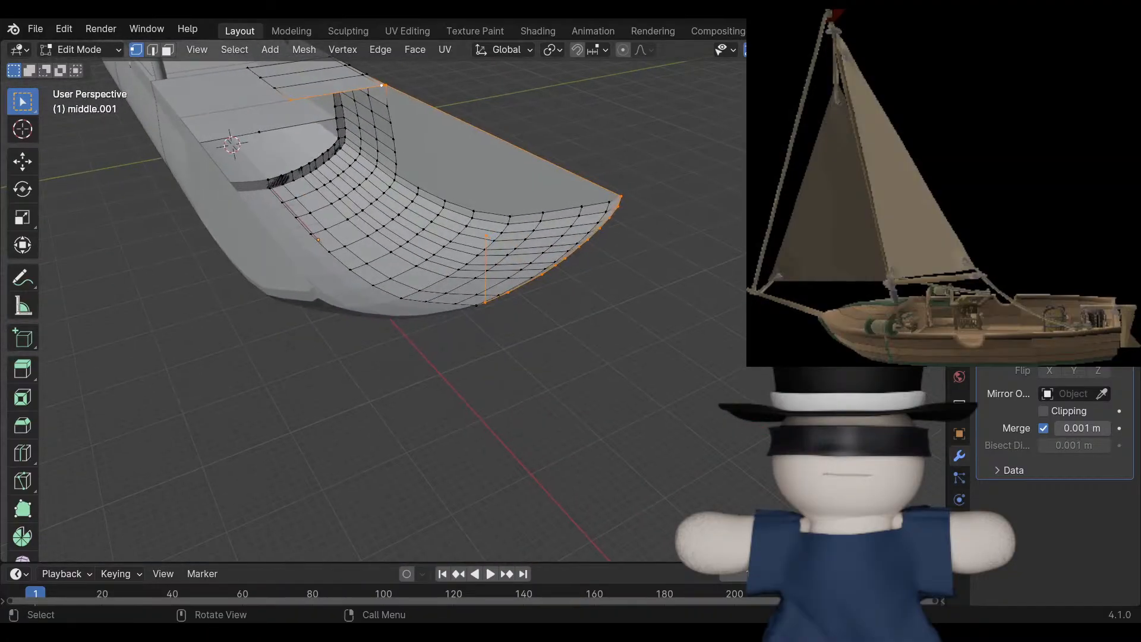
{"action": "middle_click_drag", "start_coordinate": [380, 179], "coordinate": [447, 411], "text": "shift"}
{"action": "scroll", "coordinate": [447, 411], "scroll_direction": "up", "scroll_amount": 4}
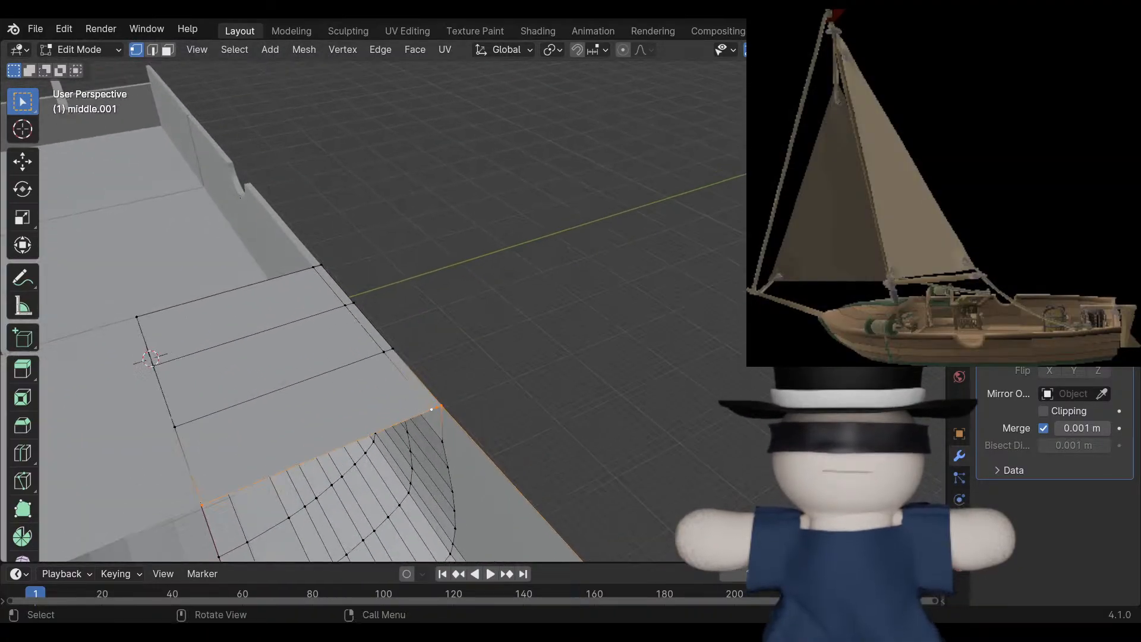
{"action": "scroll", "coordinate": [447, 411], "scroll_direction": "up", "scroll_amount": 1}
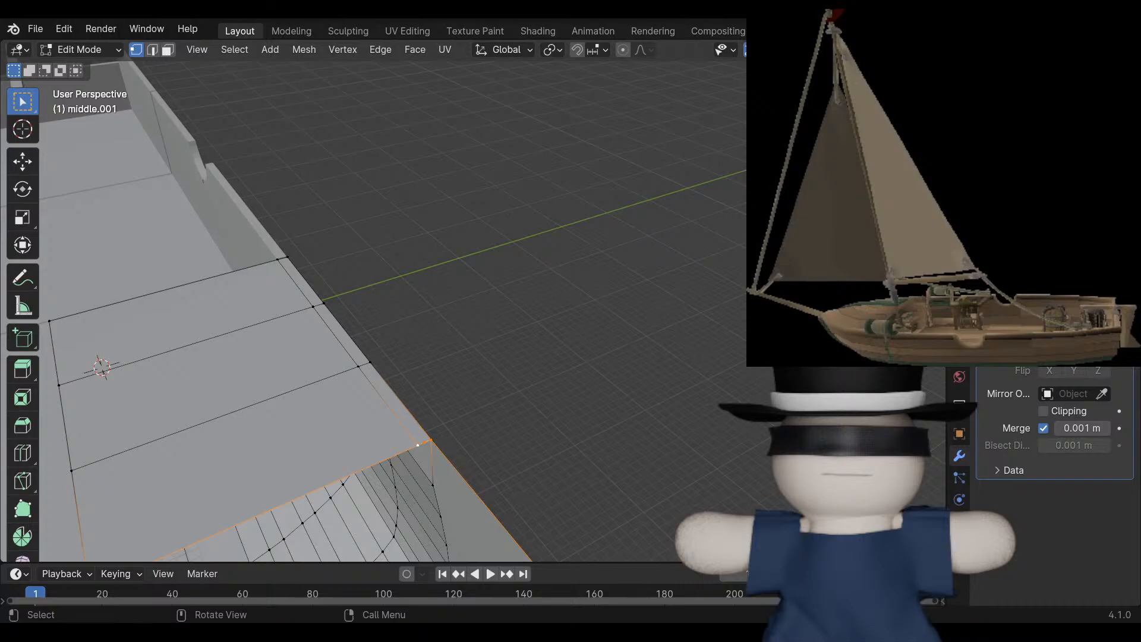
Try deleting the stray vertex on the deck's front edge near its outer corner, and undo the deletion.
{"action": "scroll", "coordinate": [447, 411], "scroll_direction": "up", "scroll_amount": 2}
{"action": "middle_click_drag", "start_coordinate": [447, 411], "coordinate": [449, 374], "text": "shift"}
{"action": "scroll", "coordinate": [410, 309], "scroll_direction": "up", "scroll_amount": 8}
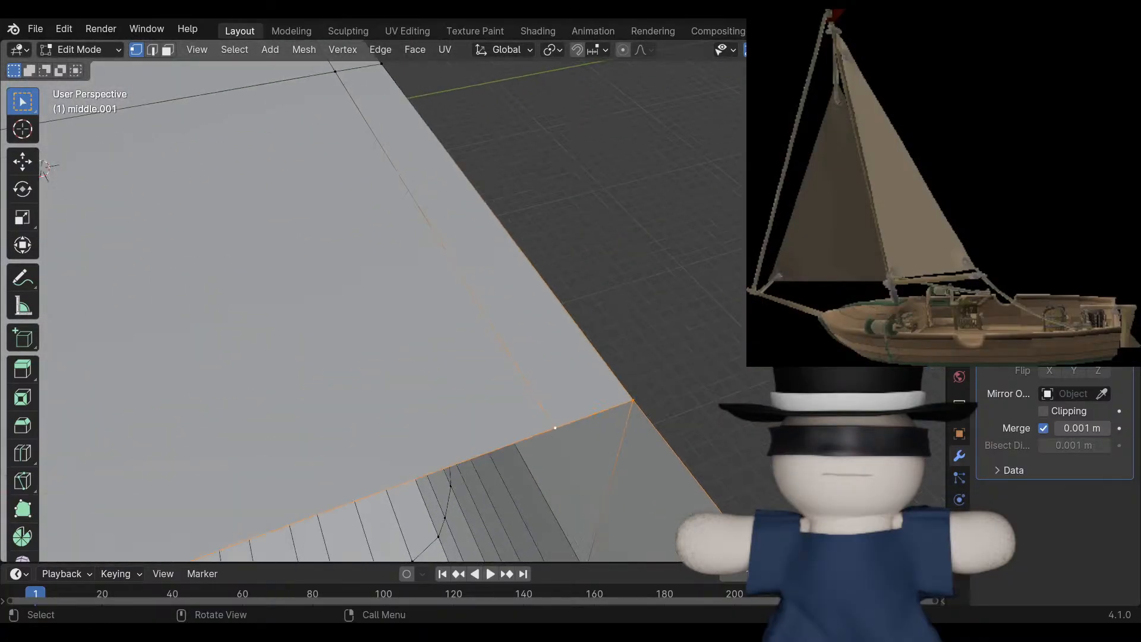
{"action": "middle_click_drag", "start_coordinate": [448, 380], "coordinate": [391, 253], "text": "shift"}
{"action": "middle_click_drag", "start_coordinate": [429, 344], "coordinate": [387, 344]}
{"action": "left_click", "coordinate": [602, 295]}
{"action": "key", "text": "x"}
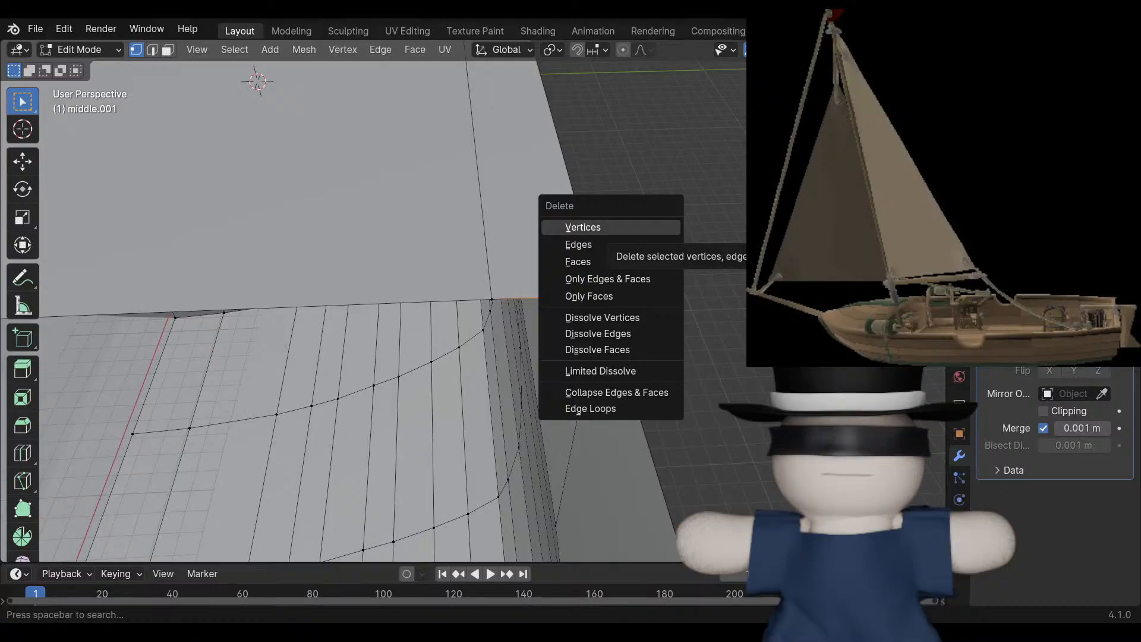
{"action": "left_click", "coordinate": [583, 227]}
{"action": "key", "text": "ctrl+z"}
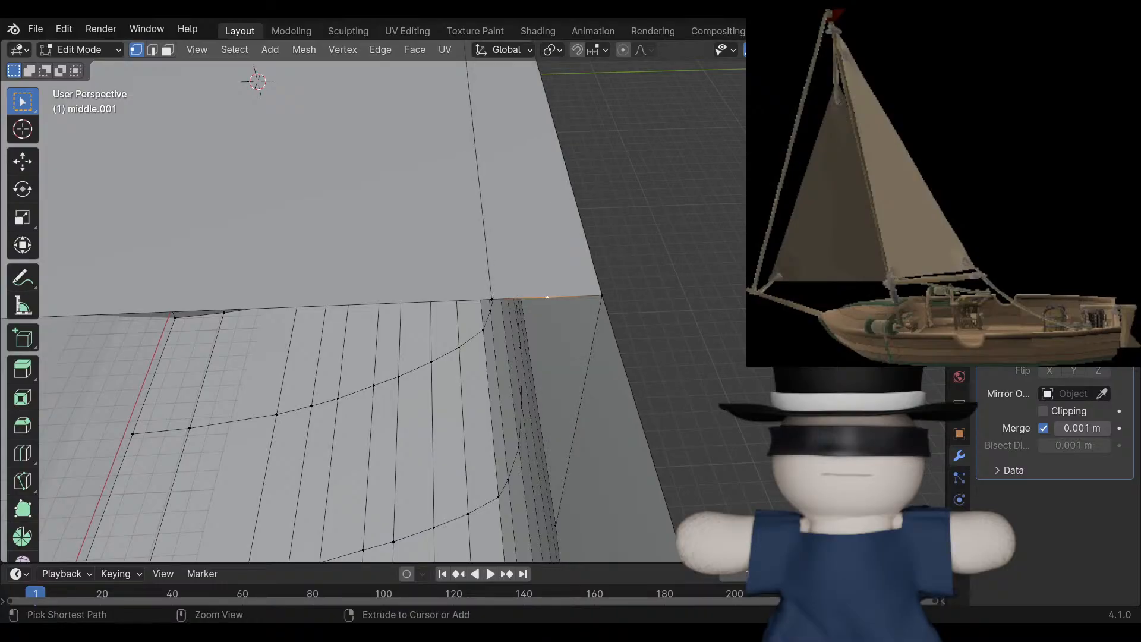
Dissolve the stray vertex on the deck's front edge near its outer corner.
{"action": "middle_click_drag", "start_coordinate": [523, 356], "coordinate": [541, 277]}
{"action": "key", "text": "x"}
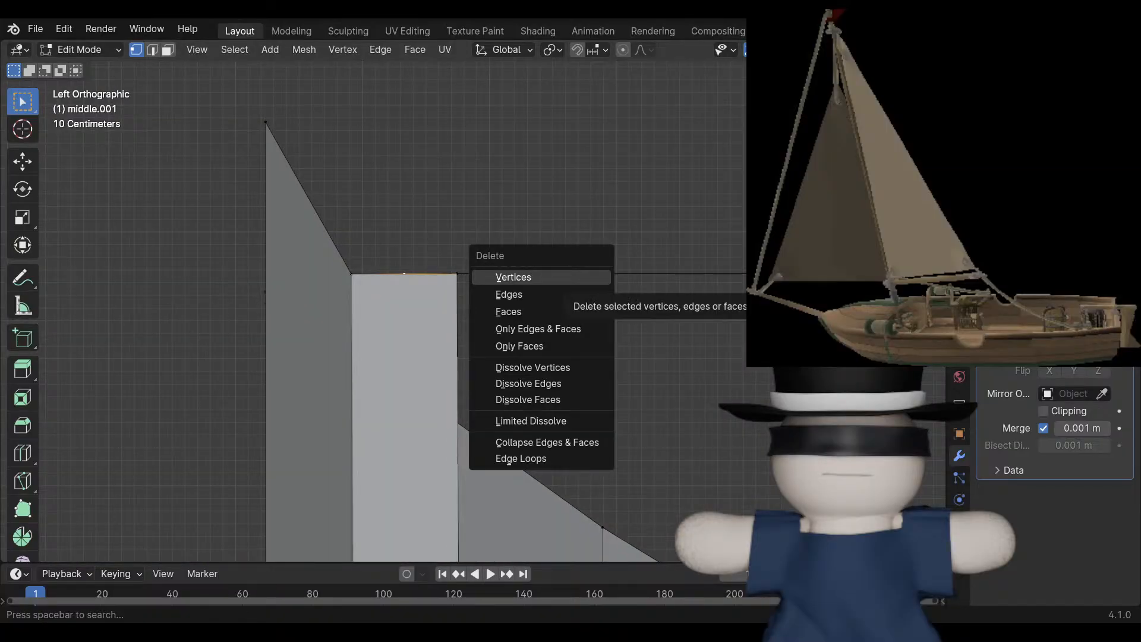
{"action": "left_click", "coordinate": [533, 367]}
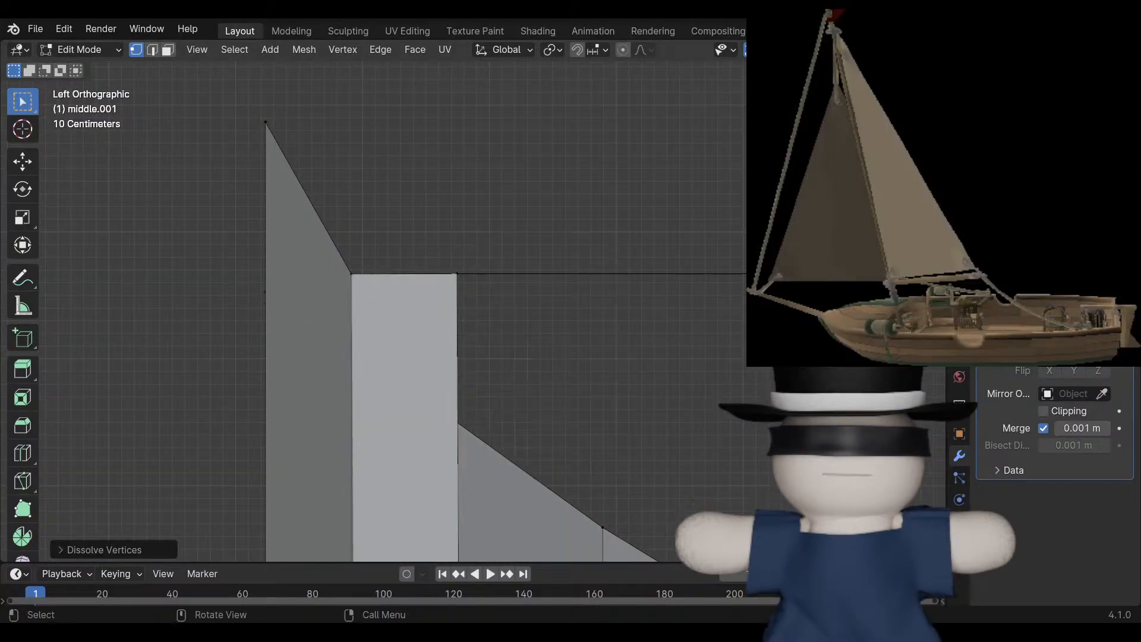
{"action": "middle_click_drag", "start_coordinate": [476, 297], "coordinate": [550, 355]}
{"action": "scroll", "coordinate": [392, 309], "scroll_direction": "down", "scroll_amount": 4}
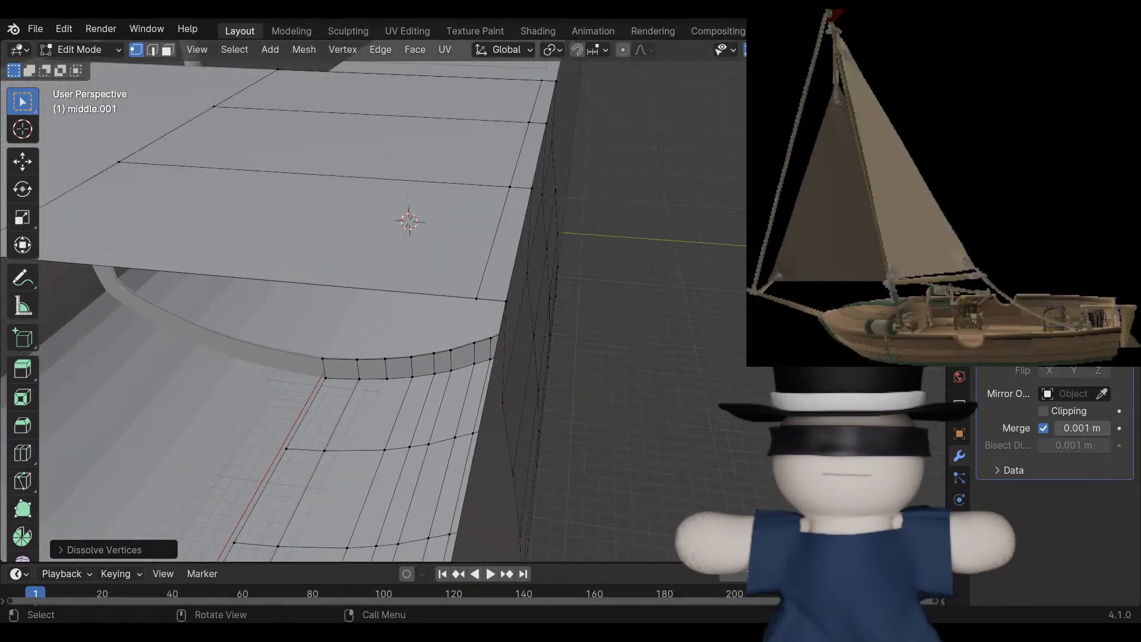
{"action": "scroll", "coordinate": [374, 309], "scroll_direction": "up", "scroll_amount": 3}
{"action": "middle_click_drag", "start_coordinate": [393, 321], "coordinate": [508, 168]}
{"action": "scroll", "coordinate": [392, 309], "scroll_direction": "down", "scroll_amount": 6}
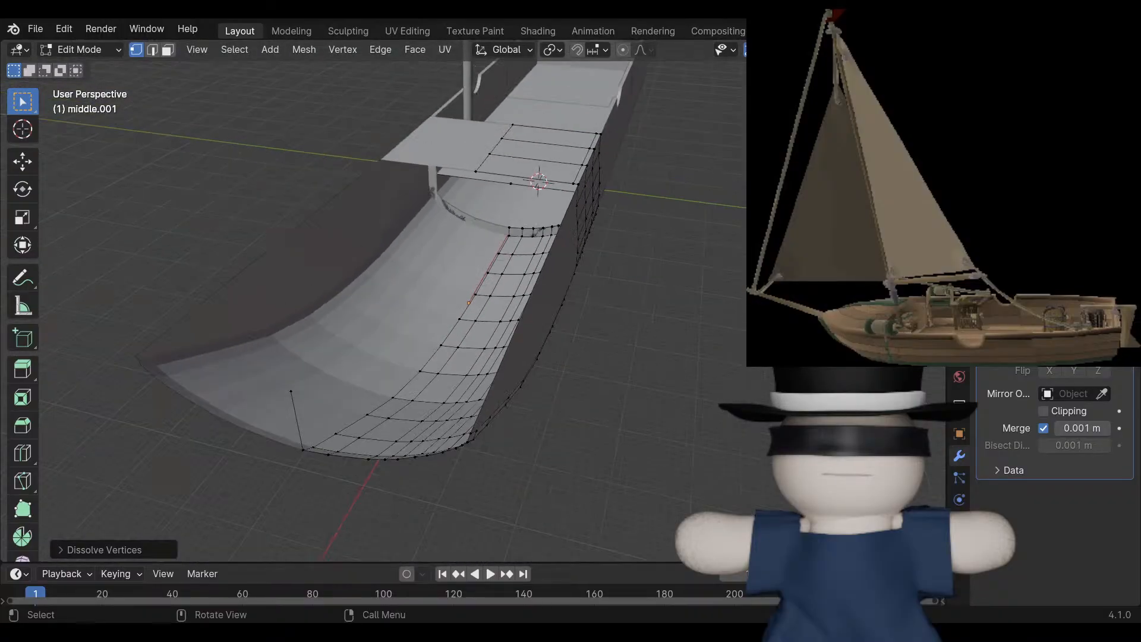
{"action": "left_click", "coordinate": [330, 456], "text": "alt"}
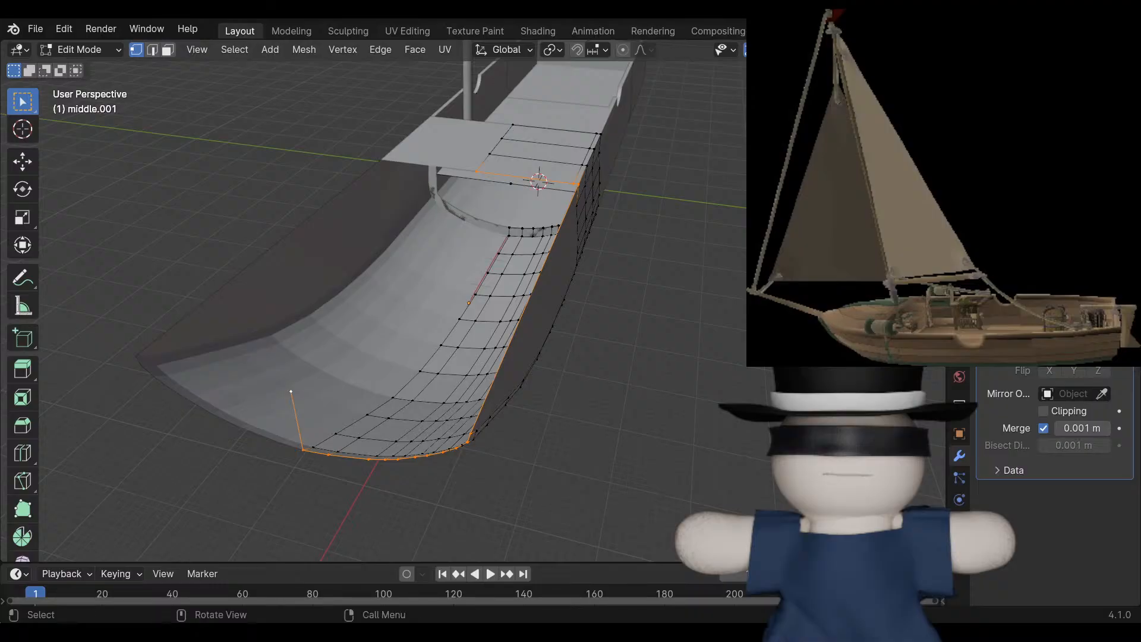
{"action": "scroll", "coordinate": [468, 303], "scroll_direction": "up", "scroll_amount": 2}
{"action": "mouse_move", "coordinate": [468, 303]}
{"action": "middle_mouse_down"}
{"action": "mouse_move", "coordinate": [410, 297]}
{"action": "mouse_move", "coordinate": [493, 301]}
{"action": "mouse_move", "coordinate": [470, 170]}
{"action": "mouse_move", "coordinate": [475, 315]}
{"action": "mouse_move", "coordinate": [479, 279]}
{"action": "mouse_move", "coordinate": [481, 306]}
{"action": "middle_mouse_up"}
{"action": "scroll", "coordinate": [473, 304], "scroll_direction": "down", "scroll_amount": 1}
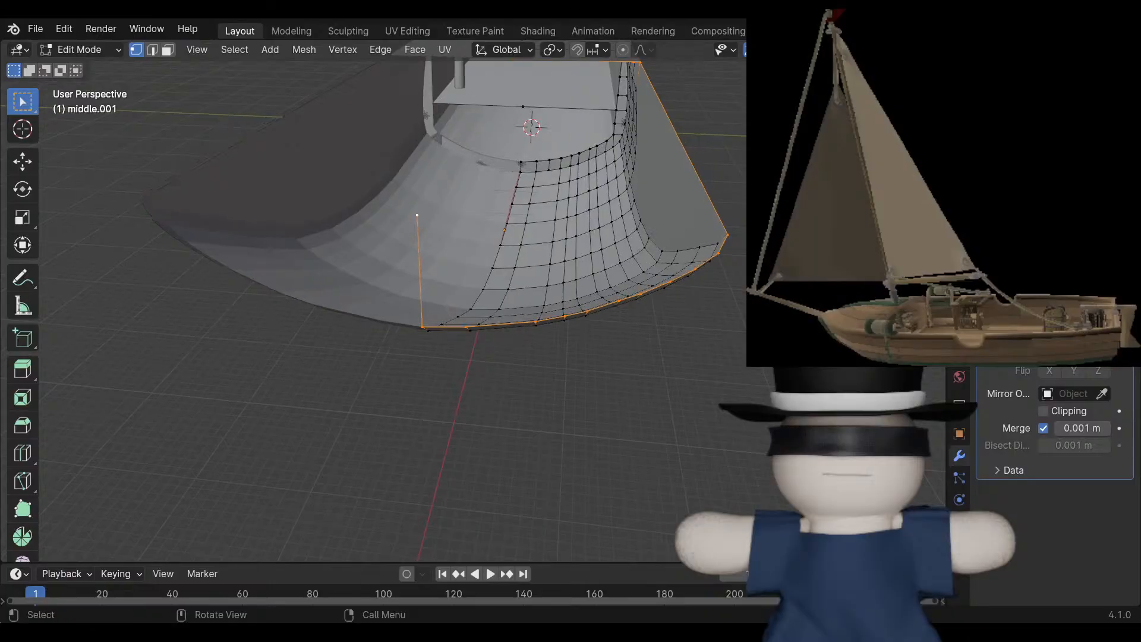
Fill a deck face between the bow's outer tip, the raised centreline vertex and the existing deck's front edge.
{"action": "left_click", "coordinate": [727, 235]}
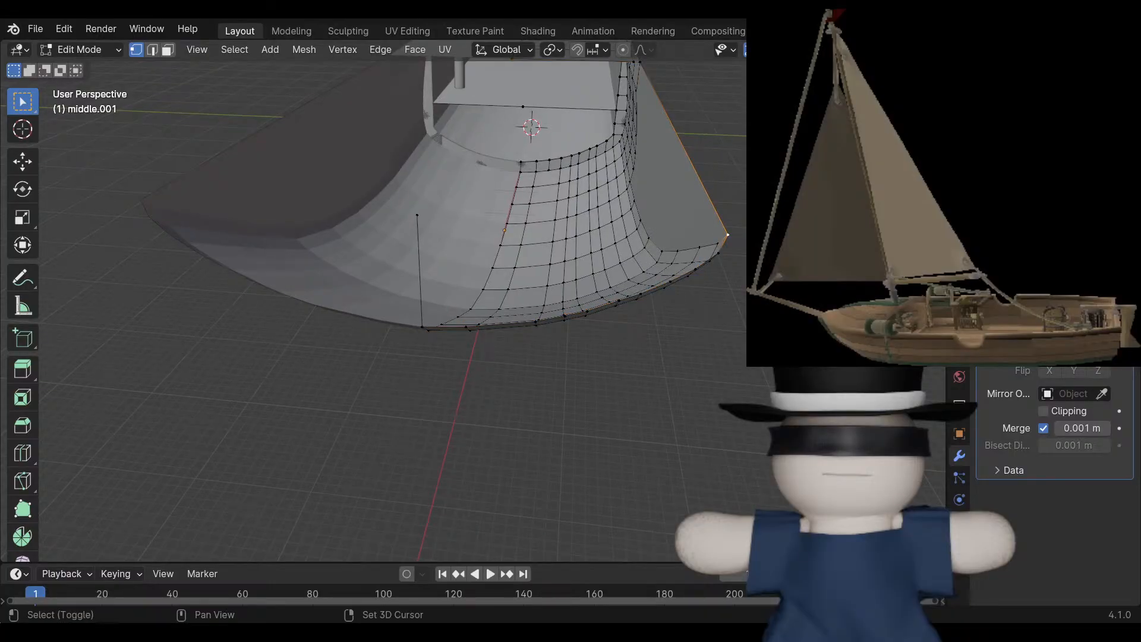
{"action": "middle_click_drag", "start_coordinate": [475, 226], "coordinate": [445, 383], "text": "shift"}
{"action": "scroll", "coordinate": [446, 383], "scroll_direction": "up", "scroll_amount": 3}
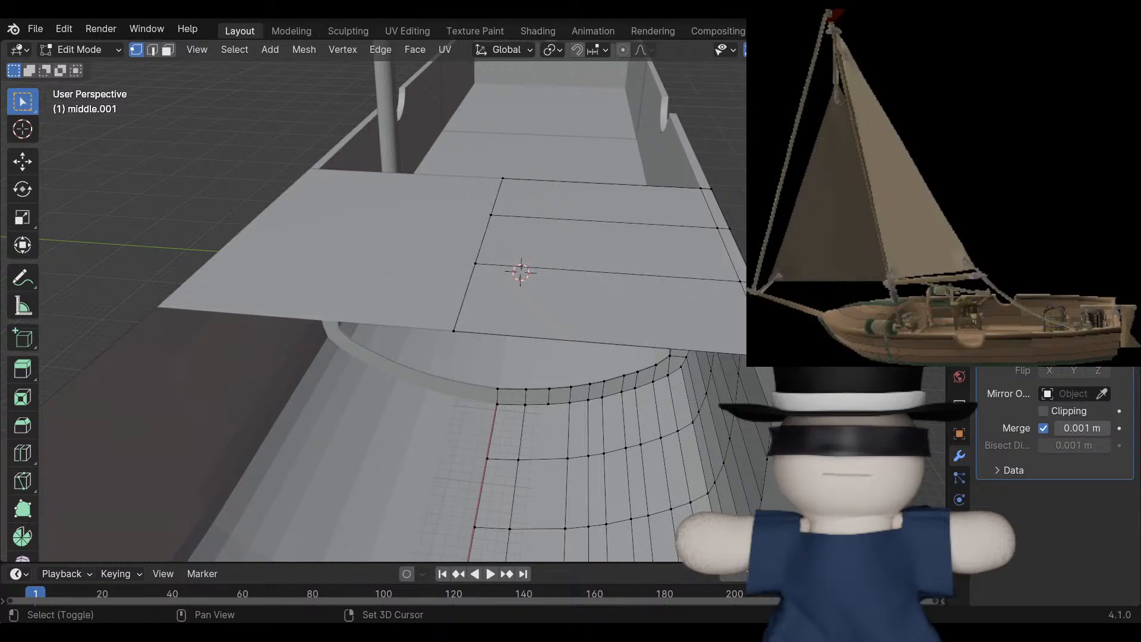
{"action": "left_click", "coordinate": [771, 356], "text": "shift"}
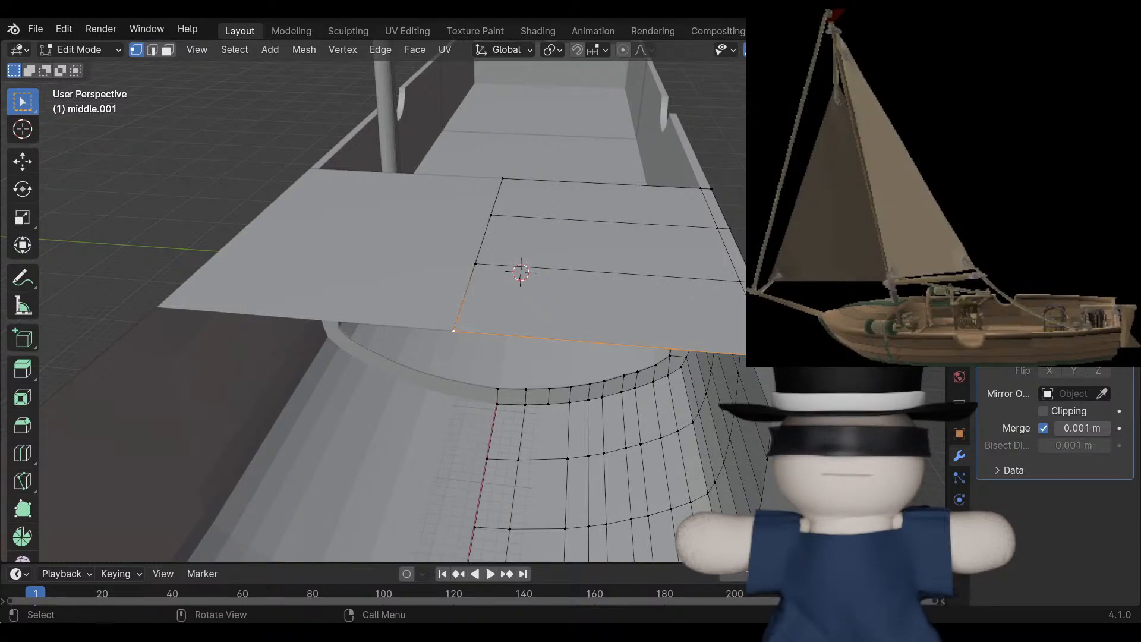
{"action": "key", "text": "f"}
Examine how the new deck face meets the bow's rim from the front, below and the side.
{"action": "scroll", "coordinate": [472, 301], "scroll_direction": "down", "scroll_amount": 4}
{"action": "middle_click_drag", "start_coordinate": [472, 301], "coordinate": [511, 181]}
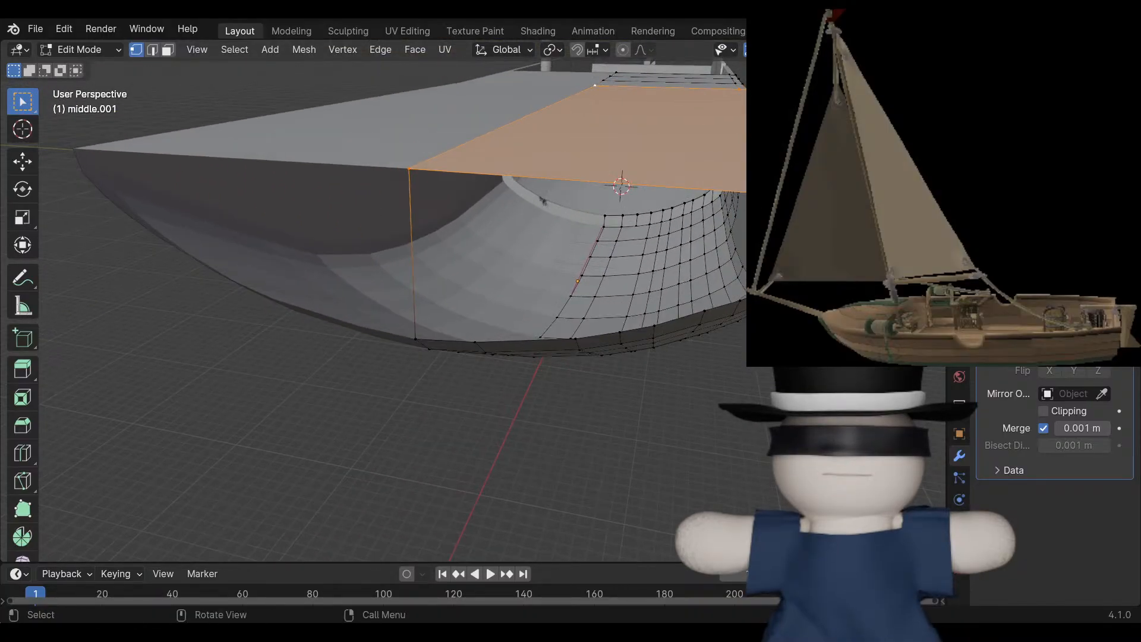
{"action": "scroll", "coordinate": [410, 199], "scroll_direction": "down", "scroll_amount": 5}
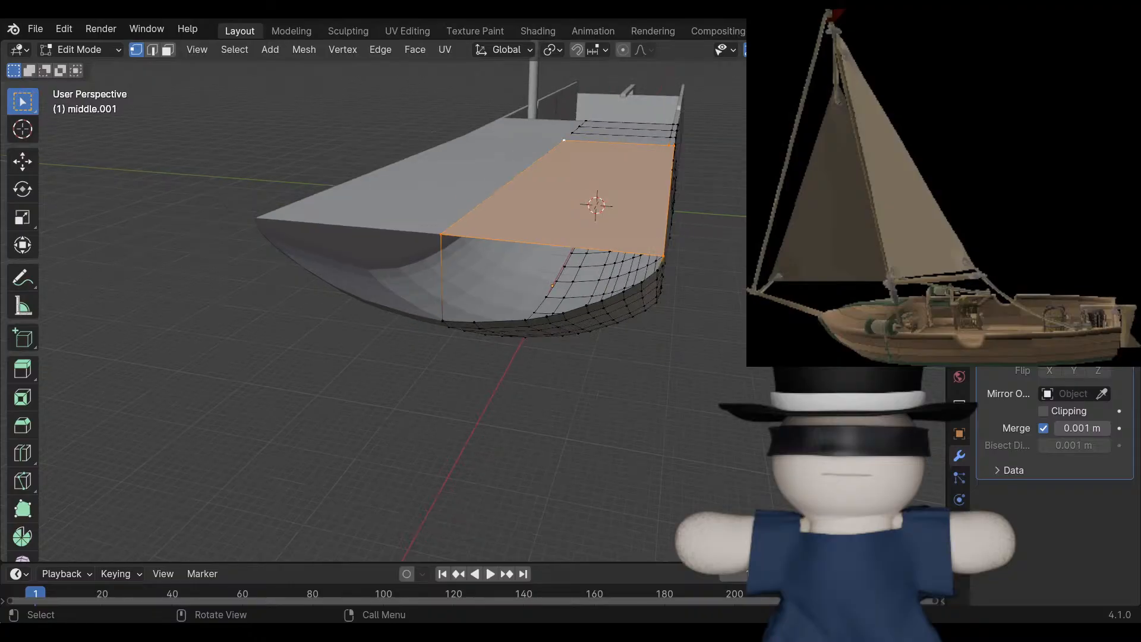
{"action": "middle_click_drag", "start_coordinate": [410, 199], "coordinate": [452, 183]}
{"action": "scroll", "coordinate": [299, 256], "scroll_direction": "down", "scroll_amount": 4}
{"action": "scroll", "coordinate": [419, 263], "scroll_direction": "up", "scroll_amount": 4}
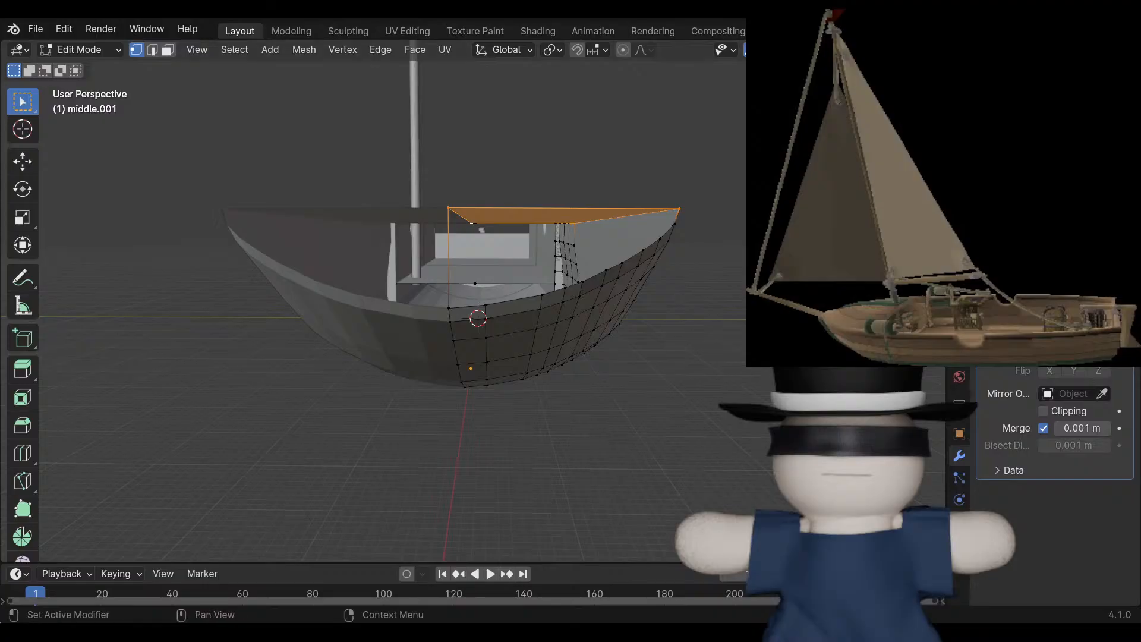
{"action": "middle_click_drag", "start_coordinate": [476, 261], "coordinate": [577, 356]}
{"action": "left_click_drag", "start_coordinate": [718, 126], "coordinate": [746, 139]}
{"action": "middle_click_drag", "start_coordinate": [630, 256], "coordinate": [410, 232]}
{"action": "scroll", "coordinate": [472, 300], "scroll_direction": "down", "scroll_amount": 2}
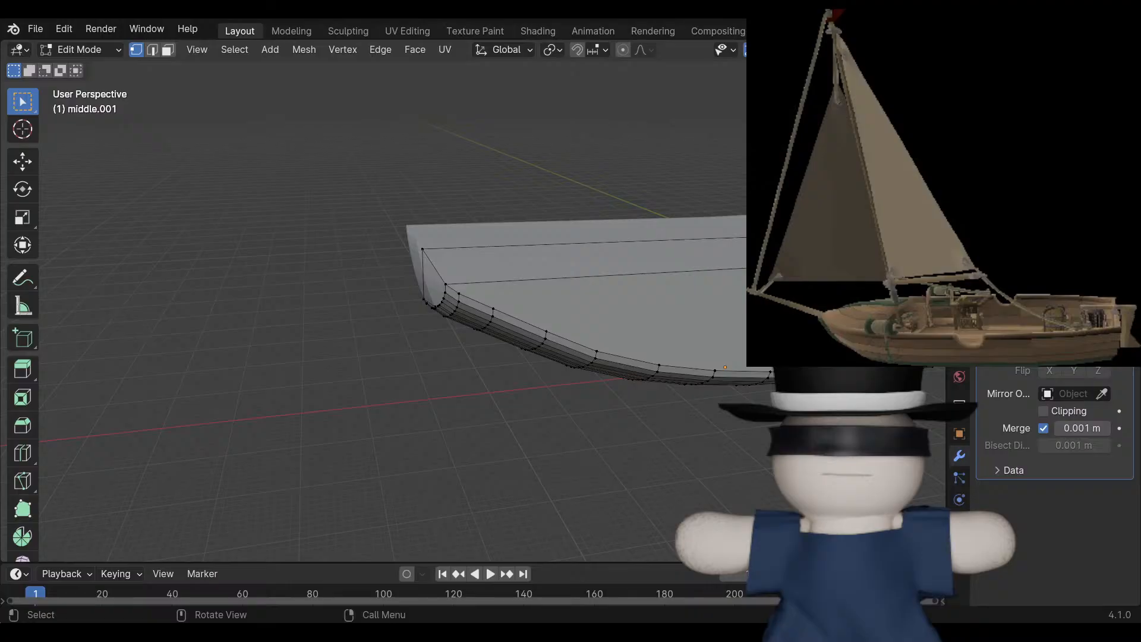
{"action": "middle_click_drag", "start_coordinate": [553, 268], "coordinate": [392, 298], "text": "shift"}
Return to Object Mode, deselect everything and save an incremental copy of the file.
{"action": "left_click", "coordinate": [80, 50]}
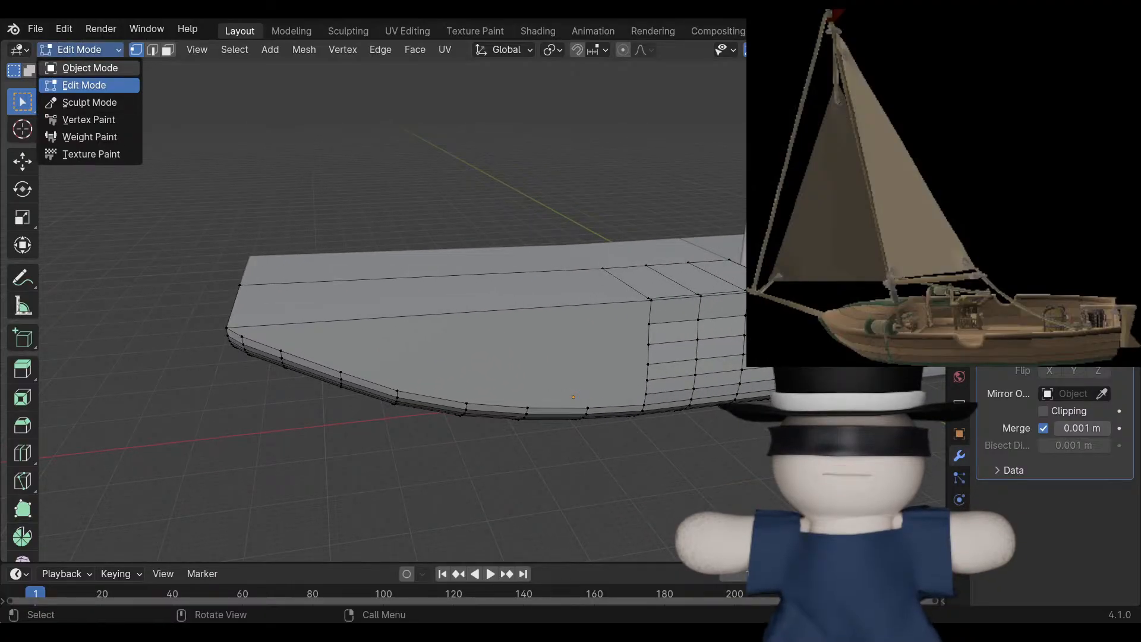
{"action": "left_click", "coordinate": [90, 69]}
{"action": "key", "text": "alt+a"}
{"action": "scroll", "coordinate": [474, 301], "scroll_direction": "down", "scroll_amount": 2}
{"action": "middle_click_drag", "start_coordinate": [474, 301], "coordinate": [233, 267], "text": "shift"}
{"action": "scroll", "coordinate": [474, 302], "scroll_direction": "up", "scroll_amount": 1}
{"action": "middle_click_drag", "start_coordinate": [474, 302], "coordinate": [197, 338]}
{"action": "scroll", "coordinate": [474, 301], "scroll_direction": "down", "scroll_amount": 1}
{"action": "scroll", "coordinate": [474, 301], "scroll_direction": "down", "scroll_amount": 3}
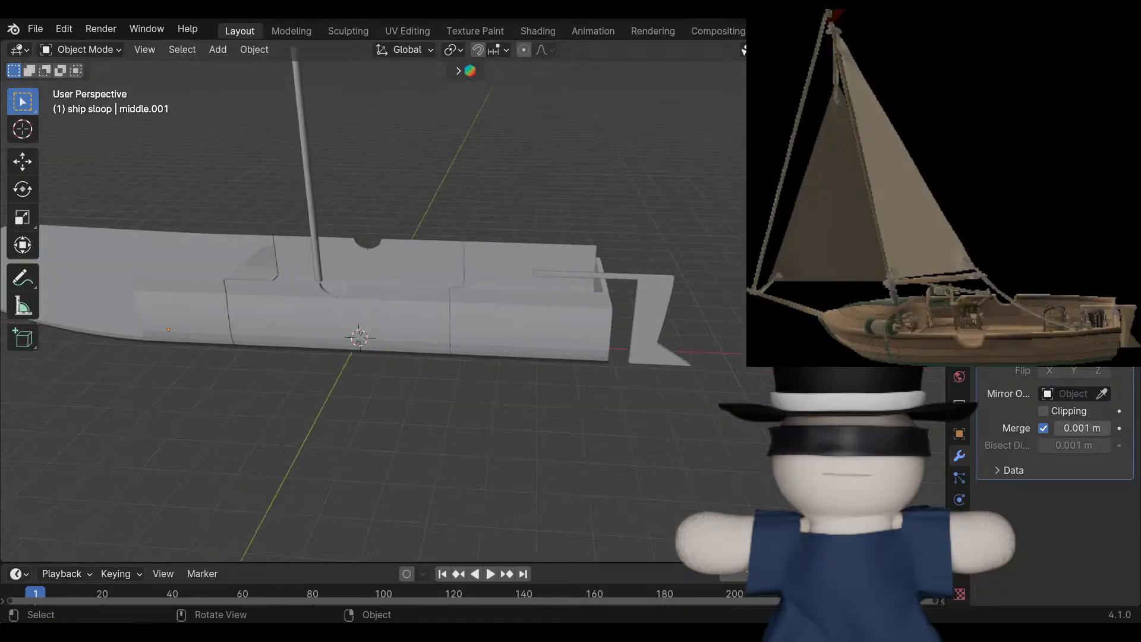
{"action": "middle_click_drag", "start_coordinate": [359, 321], "coordinate": [540, 433], "text": "shift"}
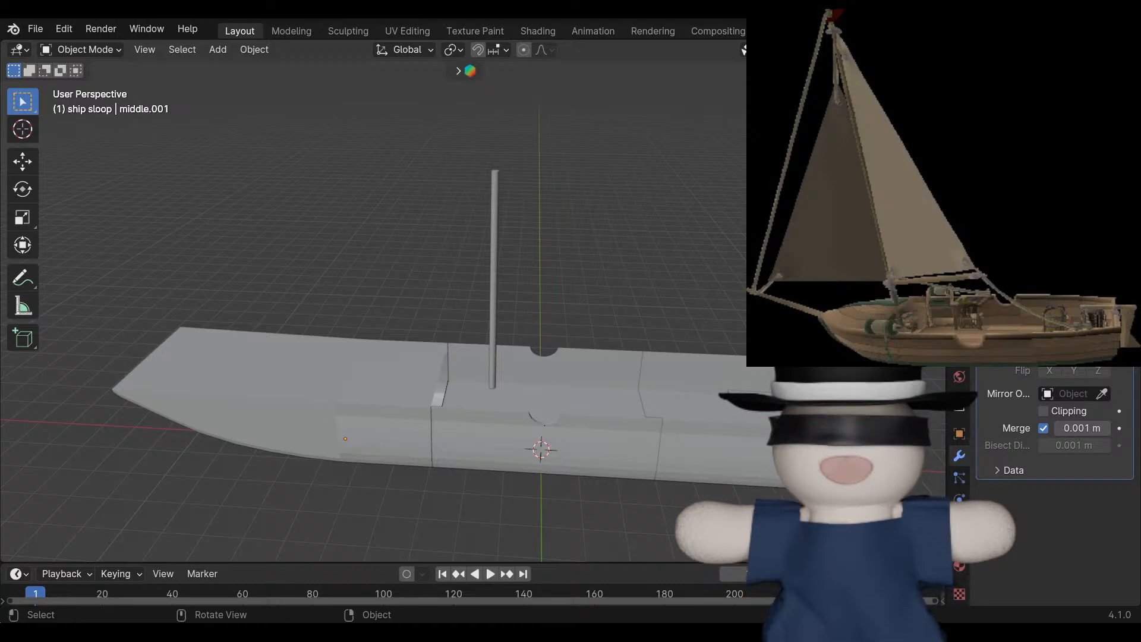
{"action": "left_click", "coordinate": [35, 29]}
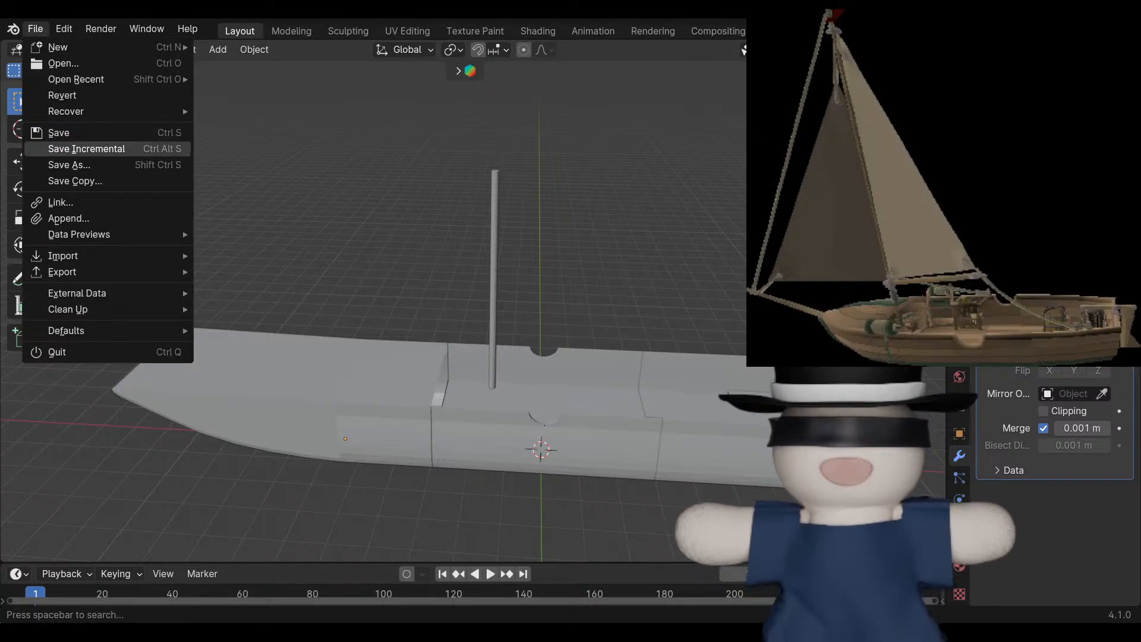
{"action": "left_click", "coordinate": [77, 148]}
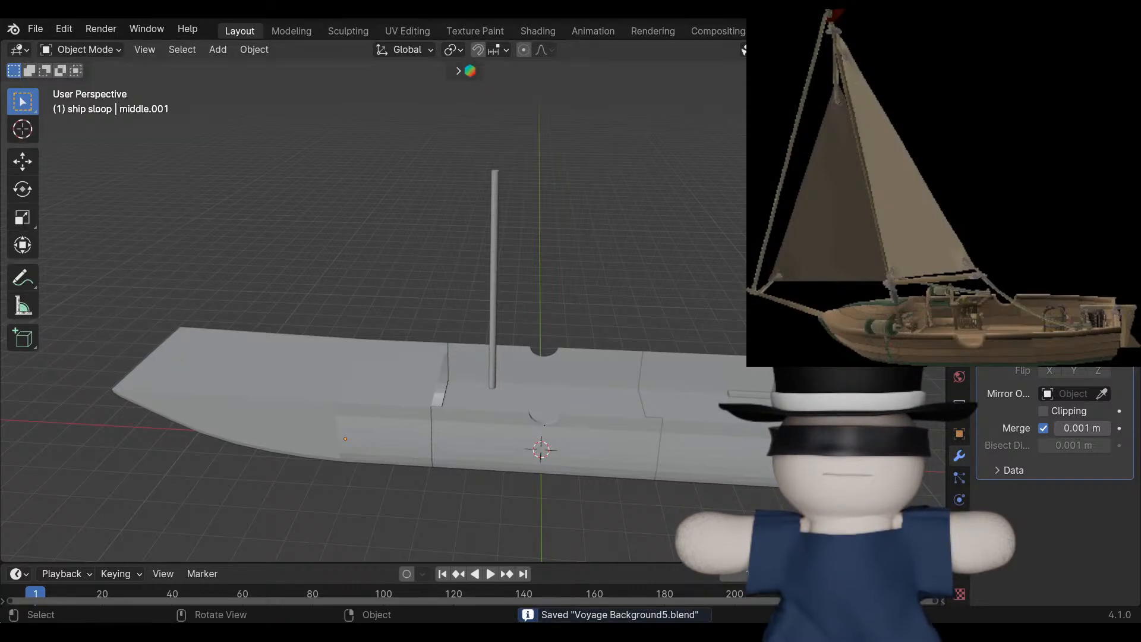